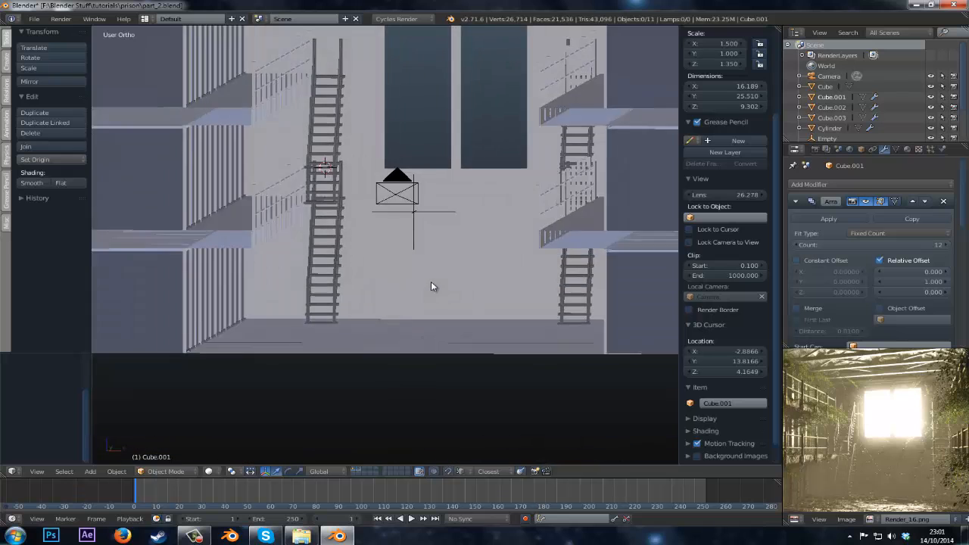
# - Examine the prison model's overall structure and ceiling alongside the enlarged reference render Render_16.png
pyautogui.scroll(-2, 440, 279)
pyautogui.scroll(-1, 440, 278)
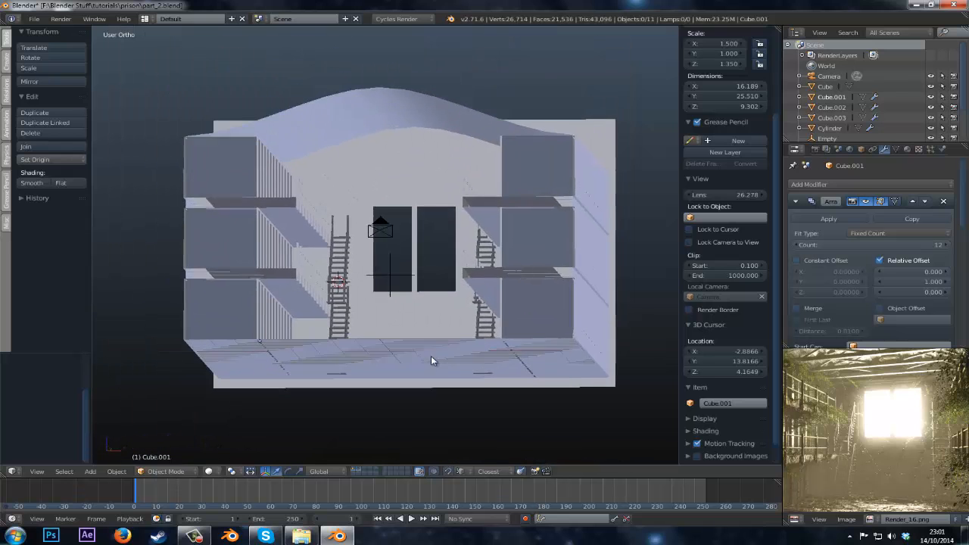
pyautogui.rightClick(466, 118)
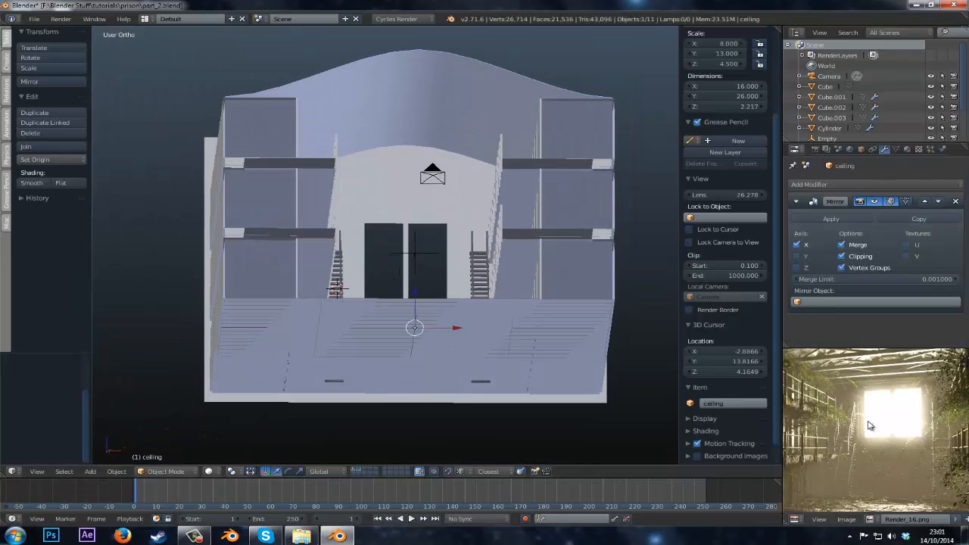
pyautogui.press('F11')
pyautogui.scroll(1, 672, 370)
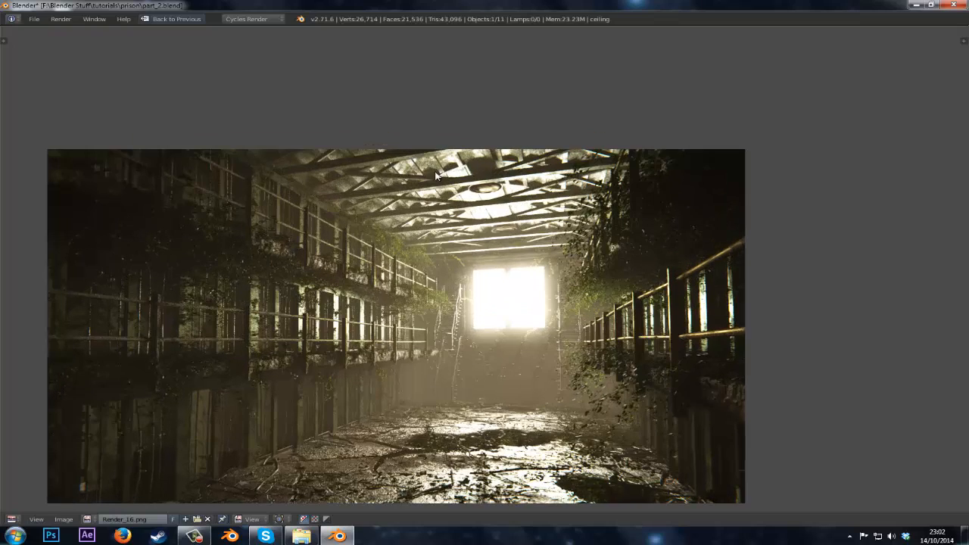
pyautogui.hotkey('shift', 'space')
pyautogui.moveTo(372, 222); pyautogui.dragTo(364, 199, button='middle')
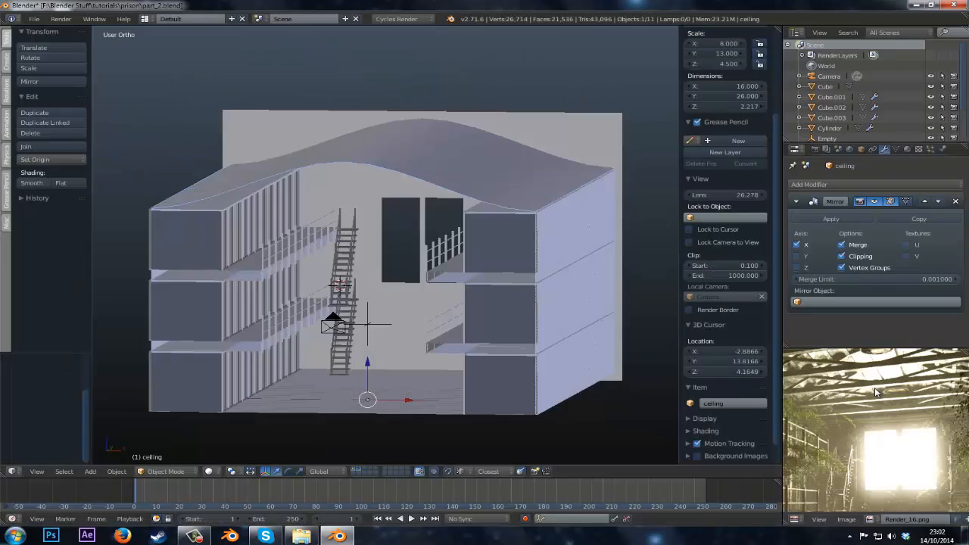
pyautogui.hotkey('shift', 'space')
pyautogui.scroll(-1, 486, 310)
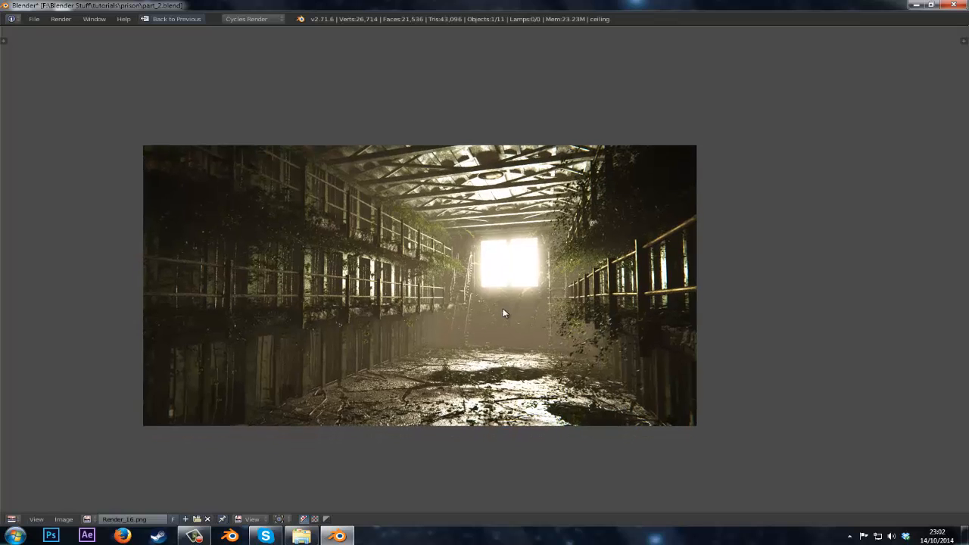
pyautogui.scroll(1, 513, 300)
pyautogui.hotkey('shift', 'space')
pyautogui.moveTo(409, 285); pyautogui.dragTo(407, 306, button='middle')
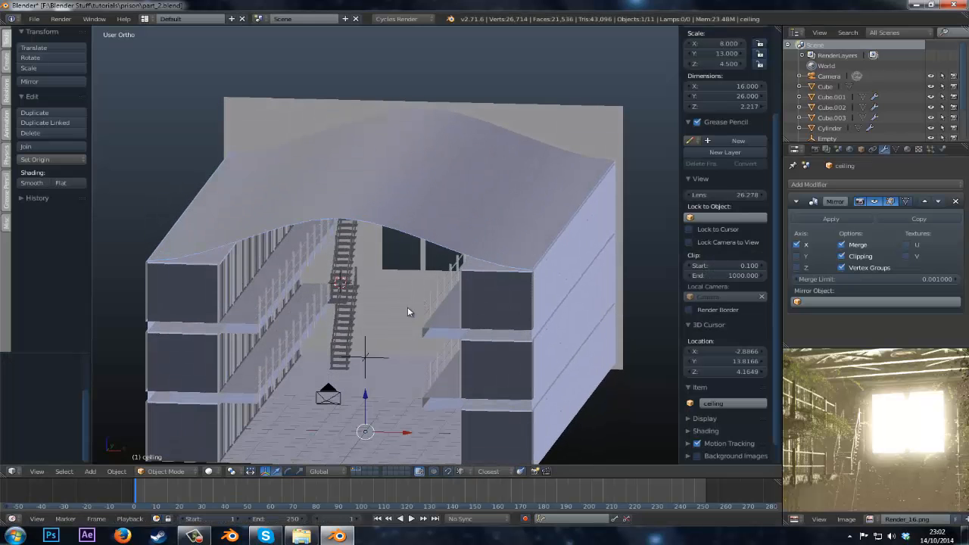
# - Isolate the staircase in local view and open its mesh for editing with nothing selected
pyautogui.rightClick(346, 317)
pyautogui.press('KP_Divide')
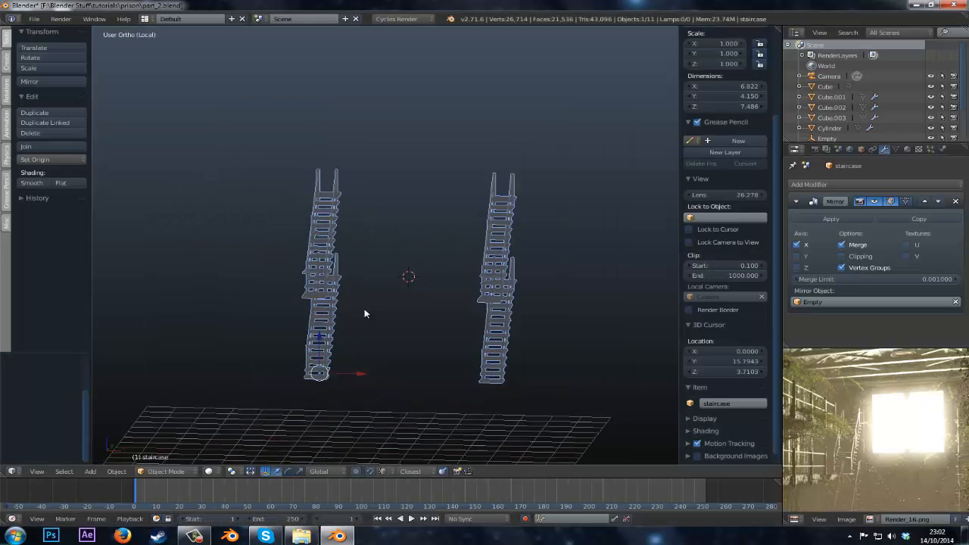
pyautogui.moveTo(330, 188); pyautogui.dragTo(321, 268, button='middle')
pyautogui.press('Tab')
pyautogui.press('KP_Decimal')
pyautogui.scroll(4, 334, 297)
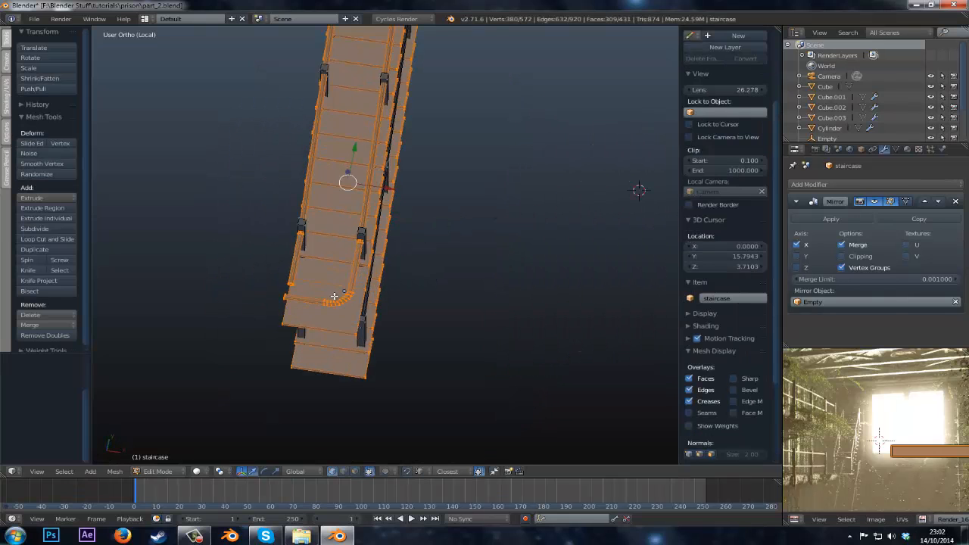
pyautogui.press('a')
pyautogui.scroll(2, 278, 343)
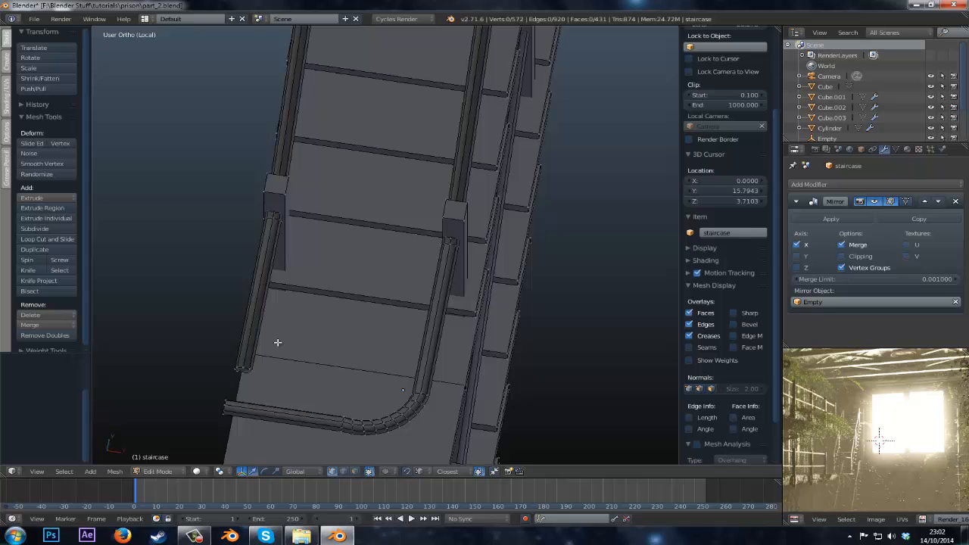
# - Select both end loops of the short loose handrail segment beside the staircase's end post and delete its vertices
pyautogui.keyDown('alt'); pyautogui.rightClick(242, 366); pyautogui.keyUp('alt')
pyautogui.moveTo(270, 335); pyautogui.dragTo(298, 237, button='middle')
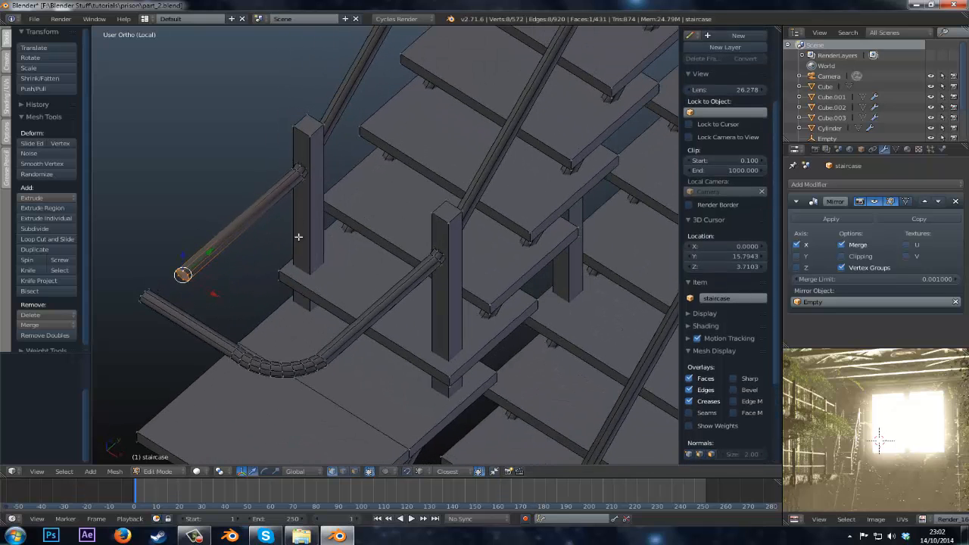
pyautogui.keyDown('alt'); pyautogui.keyDown('shift'); pyautogui.rightClick(300, 171); pyautogui.keyUp('shift'); pyautogui.keyUp('alt')
pyautogui.press('x')
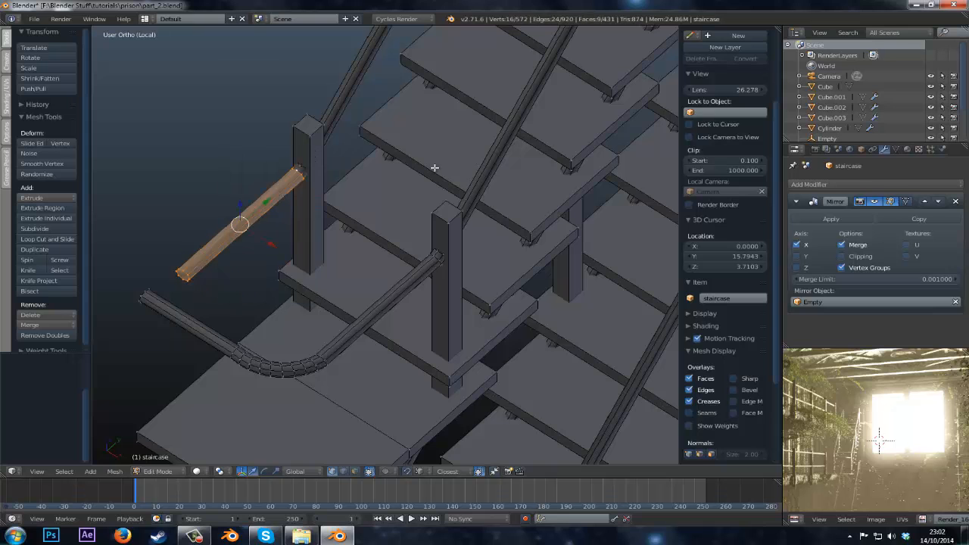
pyautogui.press('z')
pyautogui.scroll(2, 340, 177)
pyautogui.scroll(5, 390, 287)
pyautogui.keyDown('shift'); pyautogui.moveTo(268, 153); pyautogui.dragTo(447, 323, button='middle'); pyautogui.keyUp('shift')
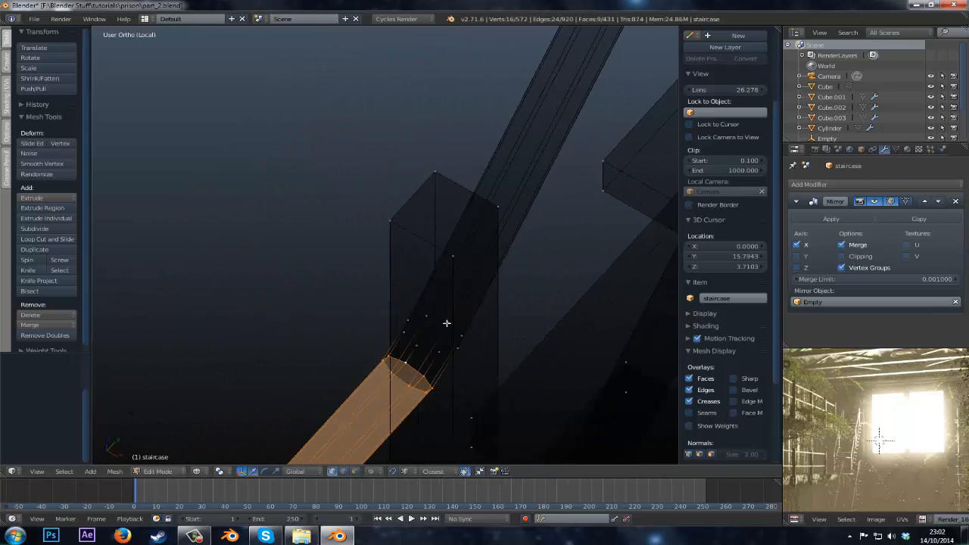
pyautogui.press('z')
pyautogui.scroll(-5, 435, 316)
pyautogui.press('x')
pyautogui.click(435, 316)
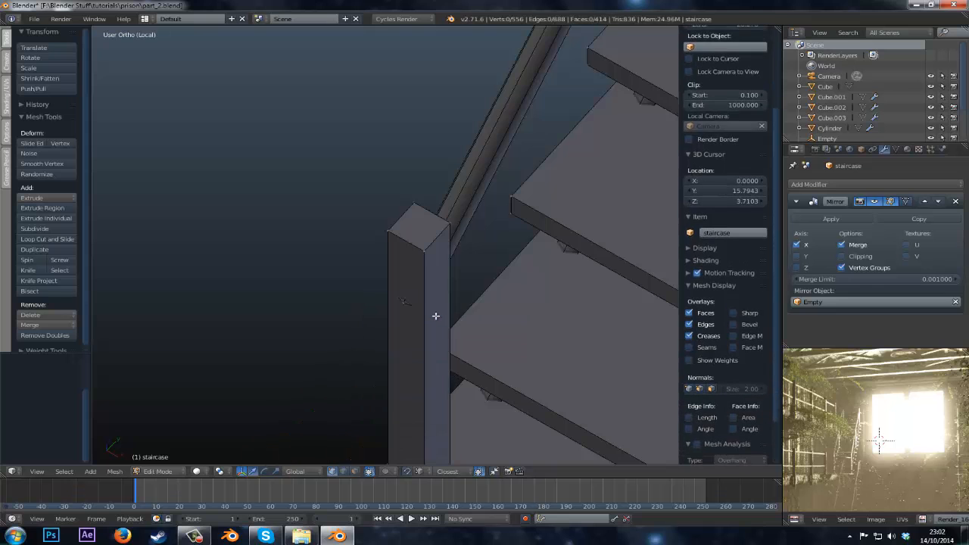
# - Move the end loop of the remaining handrail inside that post about 0.009 along the global Y axis
pyautogui.moveTo(435, 315); pyautogui.dragTo(450, 273, button='middle')
pyautogui.press('z')
pyautogui.scroll(3, 449, 272)
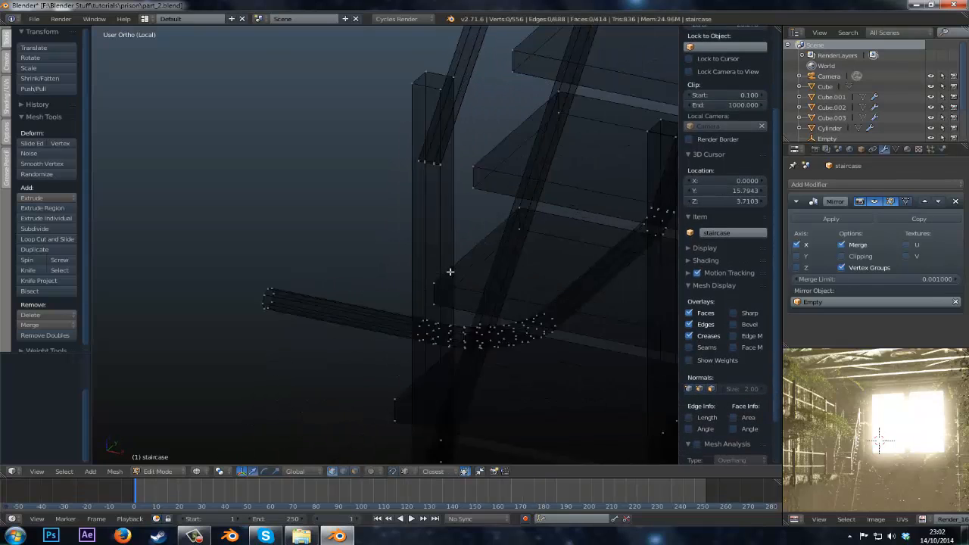
pyautogui.rightClick(428, 144)
pyautogui.moveTo(428, 144); pyautogui.dragTo(372, 195, button='middle')
pyautogui.scroll(1, 367, 205)
pyautogui.press('z')
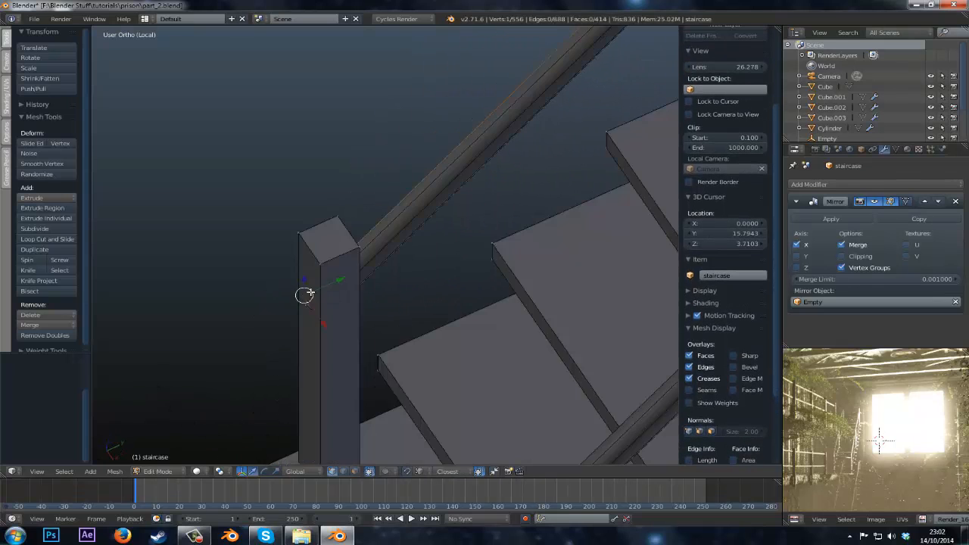
pyautogui.press('z')
pyautogui.keyDown('alt'); pyautogui.rightClick(307, 303); pyautogui.keyUp('alt')
pyautogui.press('g')
pyautogui.press('x')
pyautogui.press('y')
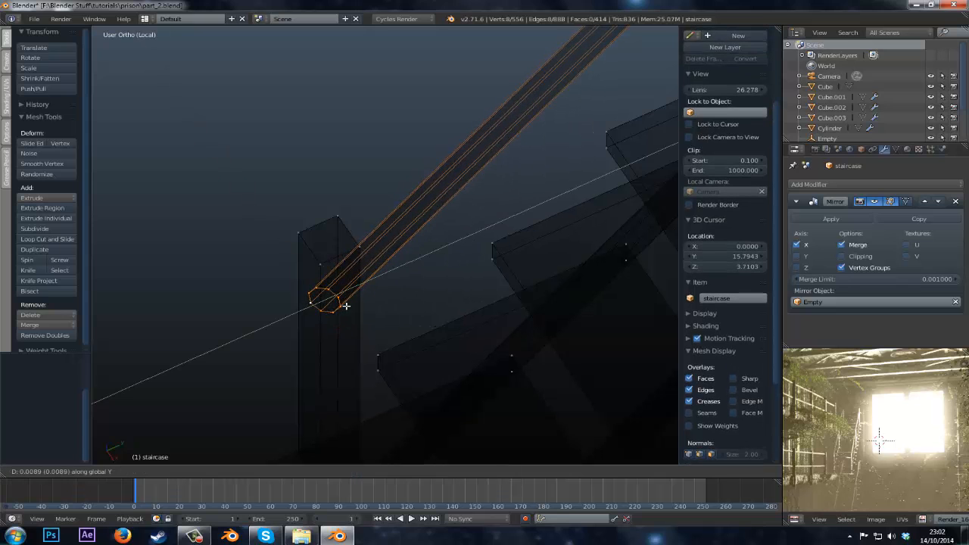
pyautogui.click(346, 305)
# - Finish editing the staircase mesh, restore solid shading and bring back the full scene from local view
pyautogui.press('Tab')
pyautogui.press('z')
pyautogui.scroll(-1, 358, 285)
pyautogui.scroll(-2, 358, 285)
pyautogui.moveTo(358, 284); pyautogui.dragTo(372, 242, button='middle')
pyautogui.scroll(-5, 361, 259)
pyautogui.press('KP_Divide')
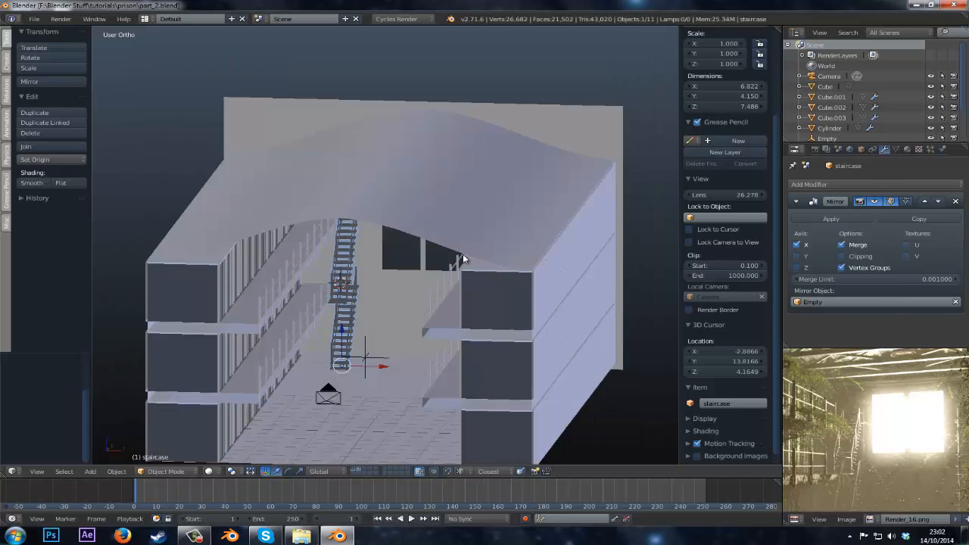
# - Select the walkway slab object Cube.002 on the side opposite the plain outer wall, in front of the cells
pyautogui.moveTo(384, 292); pyautogui.dragTo(386, 258, button='middle')
pyautogui.keyDown('shift'); pyautogui.moveTo(316, 274); pyautogui.dragTo(393, 264, button='middle'); pyautogui.keyUp('shift')
pyautogui.scroll(4, 392, 263)
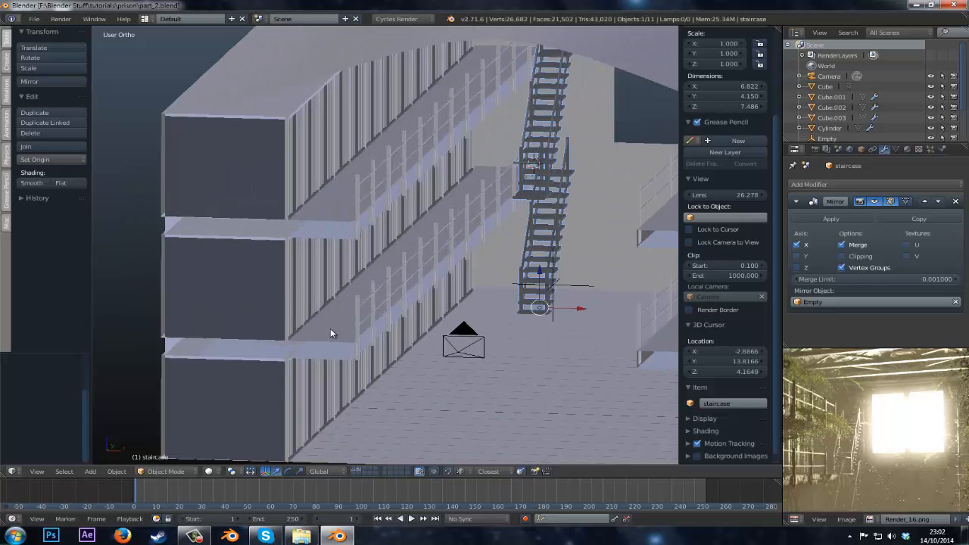
pyautogui.rightClick(330, 330)
# - Examine the broken walkway edges and railings up close in the reference render
pyautogui.press('F11')
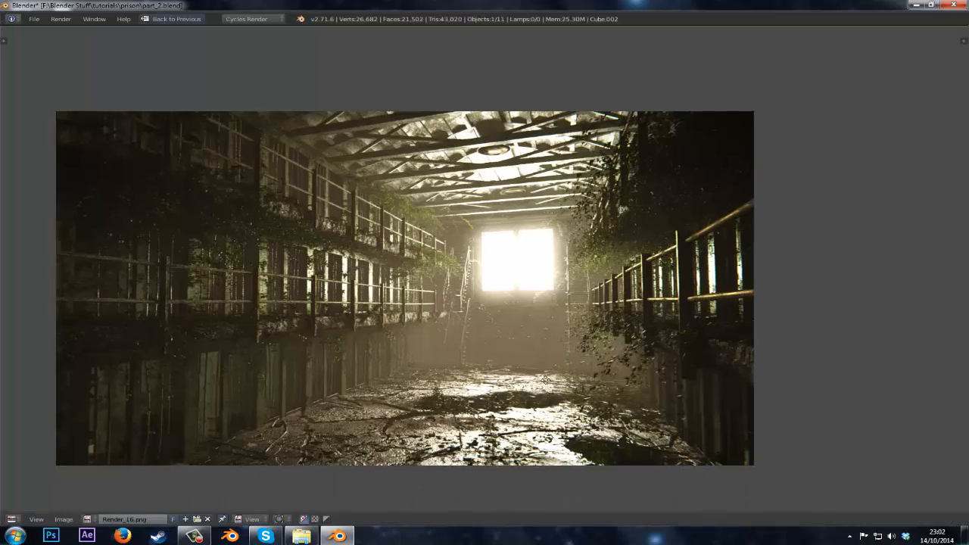
pyautogui.moveTo(545, 379); pyautogui.dragTo(651, 375, button='middle')
pyautogui.scroll(4, 651, 374)
pyautogui.moveTo(757, 397); pyautogui.dragTo(191, 259, button='middle')
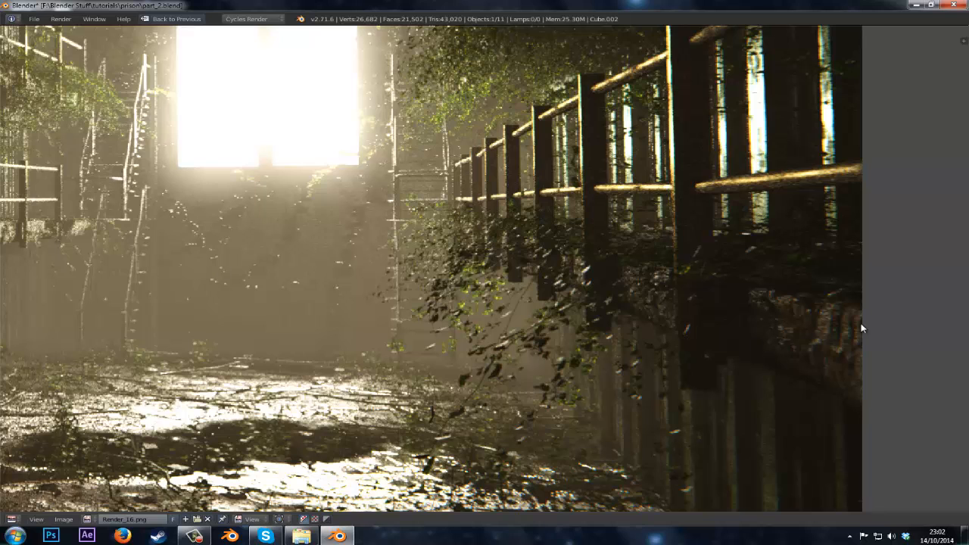
pyautogui.scroll(-1, 775, 347)
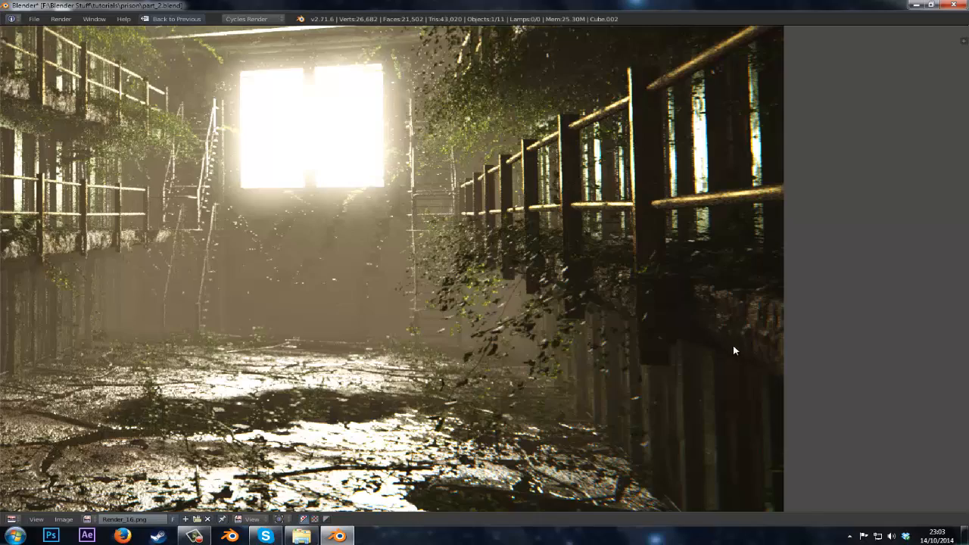
pyautogui.moveTo(591, 303); pyautogui.dragTo(596, 354, button='middle')
pyautogui.scroll(-2, 595, 352)
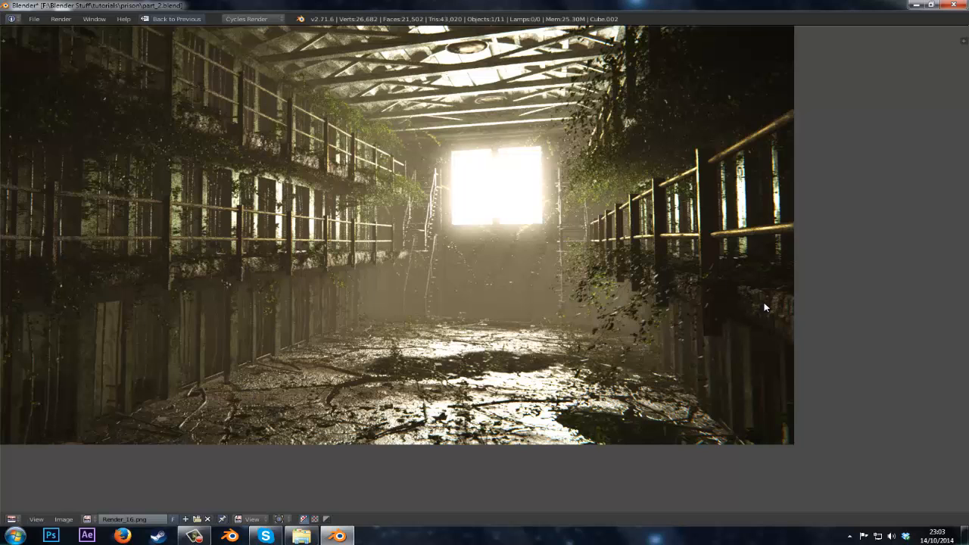
pyautogui.scroll(1, 765, 305)
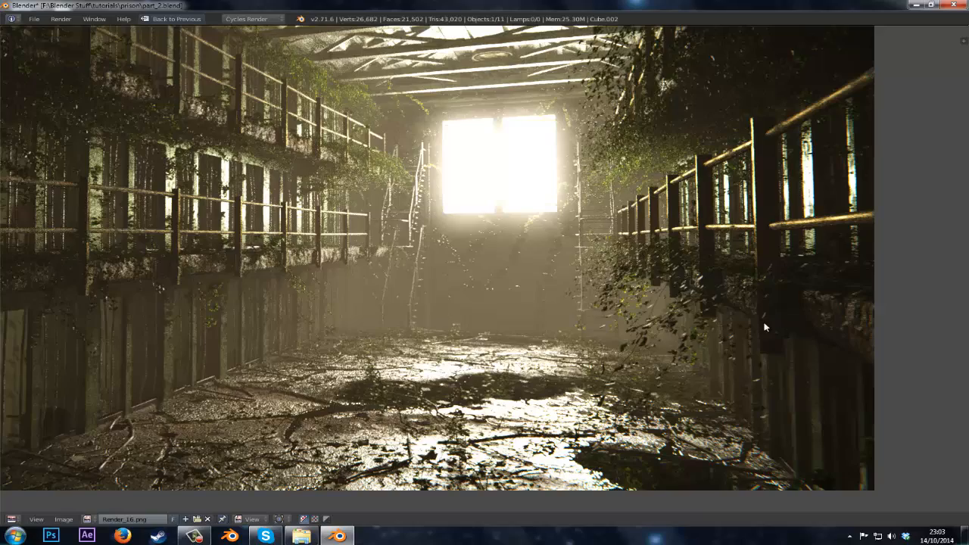
pyautogui.moveTo(257, 247); pyautogui.dragTo(321, 269, button='middle')
# - Open the walkway slab for editing in wireframe and add about 14 evenly spaced lengthwise loop cuts to its top face
pyautogui.hotkey('shift', 'space')
pyautogui.moveTo(340, 309)
pyautogui.mouseDown(button='middle')
pyautogui.moveTo(313, 285)
pyautogui.moveTo(315, 296)
pyautogui.moveTo(365, 292)
pyautogui.mouseUp(button='middle')
pyautogui.press('Tab')
pyautogui.press('z')
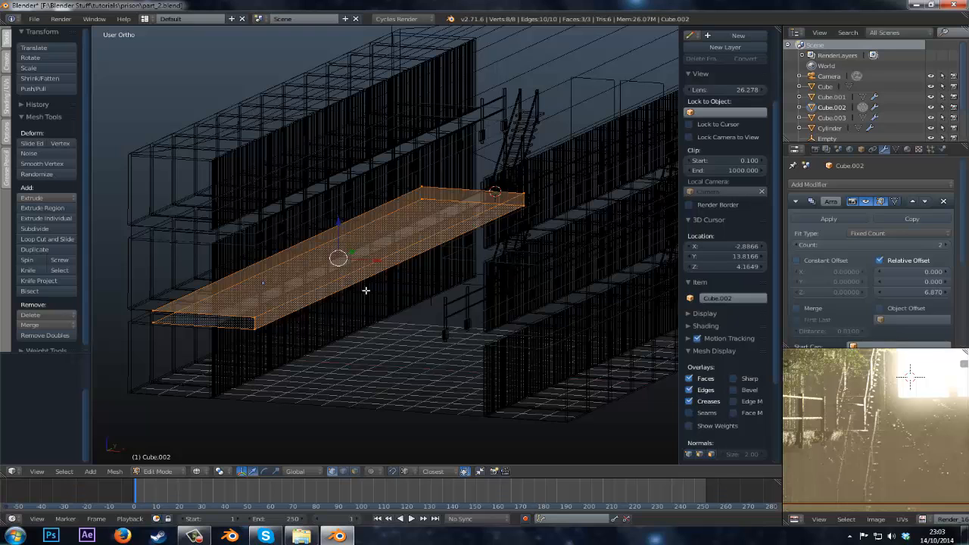
pyautogui.press('a')
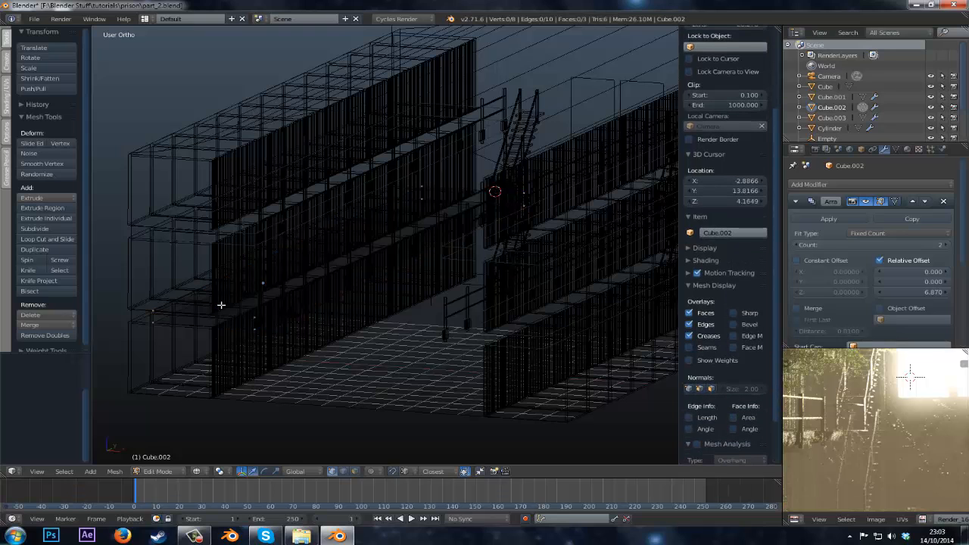
pyautogui.hotkey('ctrl', 'r')
pyautogui.scroll(2, 218, 309)
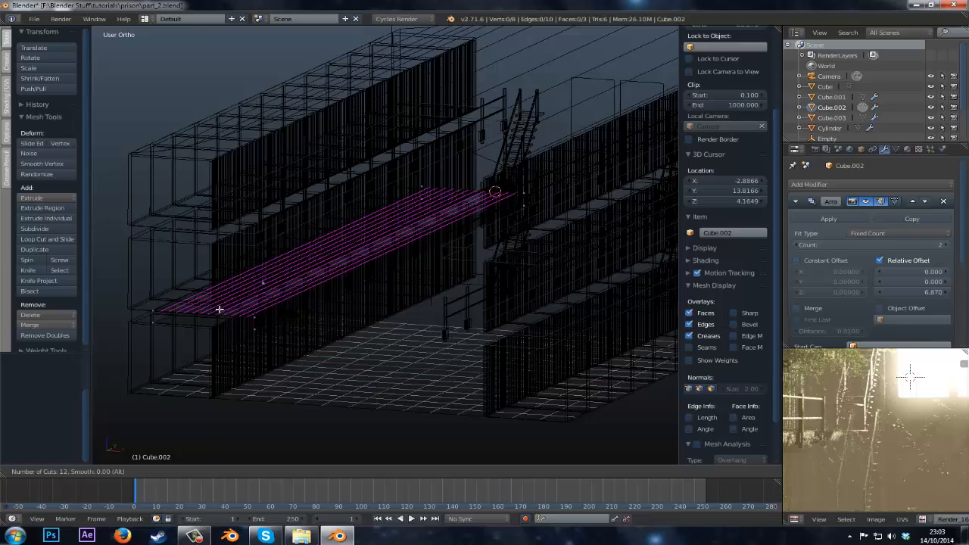
pyautogui.click(217, 314)
pyautogui.rightClick(216, 317)
pyautogui.scroll(2, 227, 327)
pyautogui.press('a')
# - Try dividing the walkway slab crosswise with 27 loop cuts, and undo them
pyautogui.hotkey('ctrl', 'r')
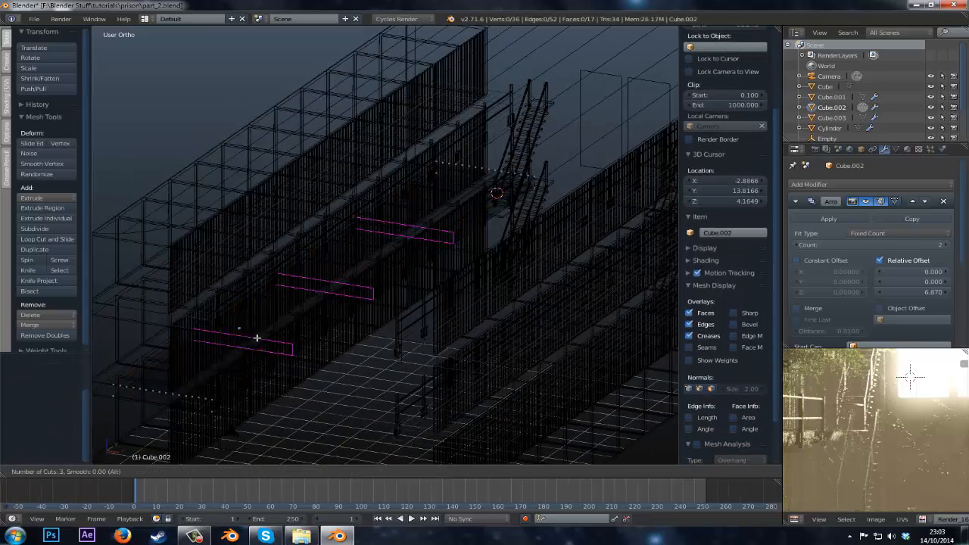
pyautogui.scroll(16, 254, 335)
pyautogui.scroll(12, 256, 336)
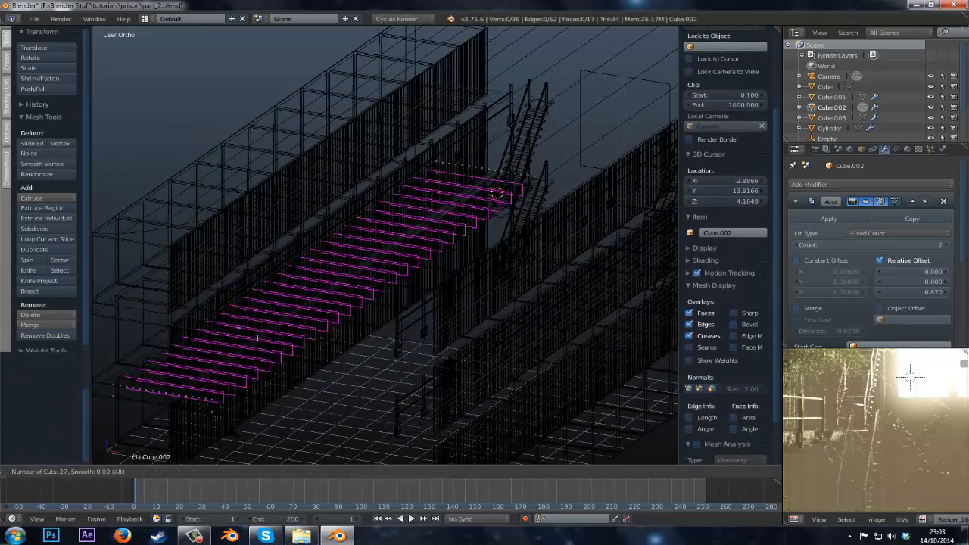
pyautogui.click(254, 336)
pyautogui.rightClick(245, 350)
pyautogui.scroll(2, 228, 353)
pyautogui.scroll(5, 224, 356)
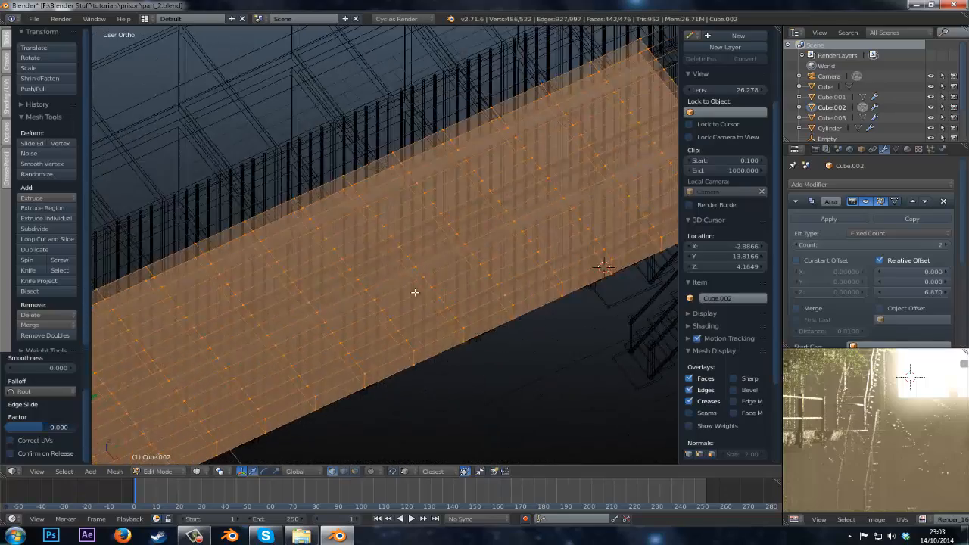
pyautogui.scroll(-4, 415, 292)
pyautogui.moveTo(385, 219); pyautogui.dragTo(335, 268, button='middle')
pyautogui.scroll(-1, 335, 268)
pyautogui.hotkey('ctrl', 'z')
# - Divide the walkway slab crosswise with about 70 evenly spaced loop cuts and clear the selection
pyautogui.hotkey('ctrl', 'r')
pyautogui.scroll(5, 351, 276)
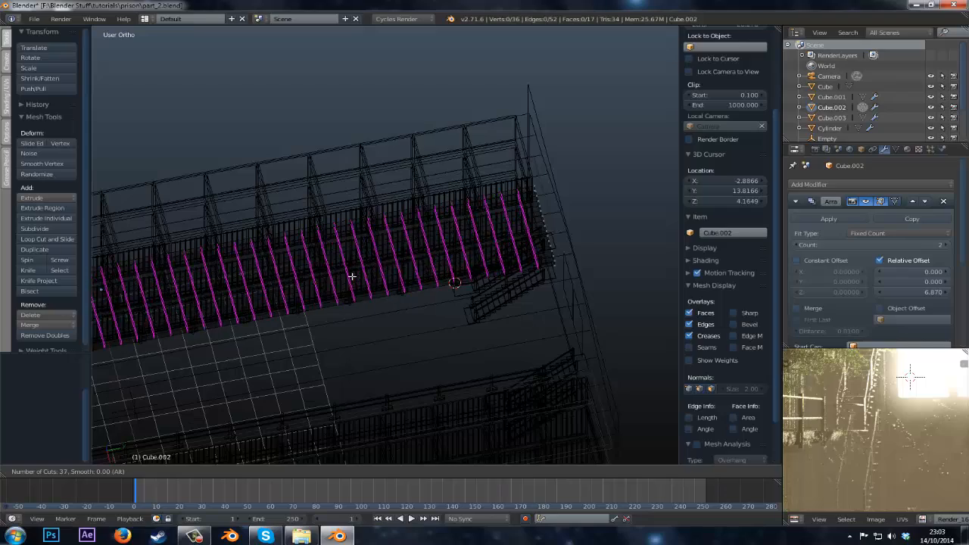
pyautogui.scroll(12, 351, 276)
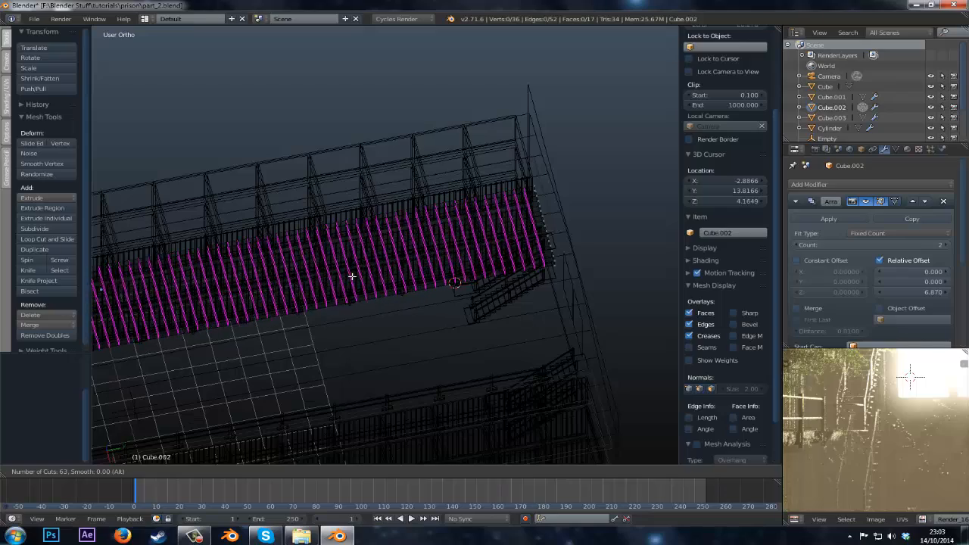
pyautogui.click(351, 276)
pyautogui.rightClick(351, 276)
pyautogui.moveTo(352, 277); pyautogui.dragTo(406, 215, button='middle')
pyautogui.scroll(2, 341, 280)
pyautogui.press('a')
pyautogui.scroll(2, 335, 330)
# - Add 5 evenly spaced lengthwise loop cuts along the walkway slab's front side face and clear the selection
pyautogui.hotkey('ctrl', 'r')
pyautogui.scroll(4, 304, 355)
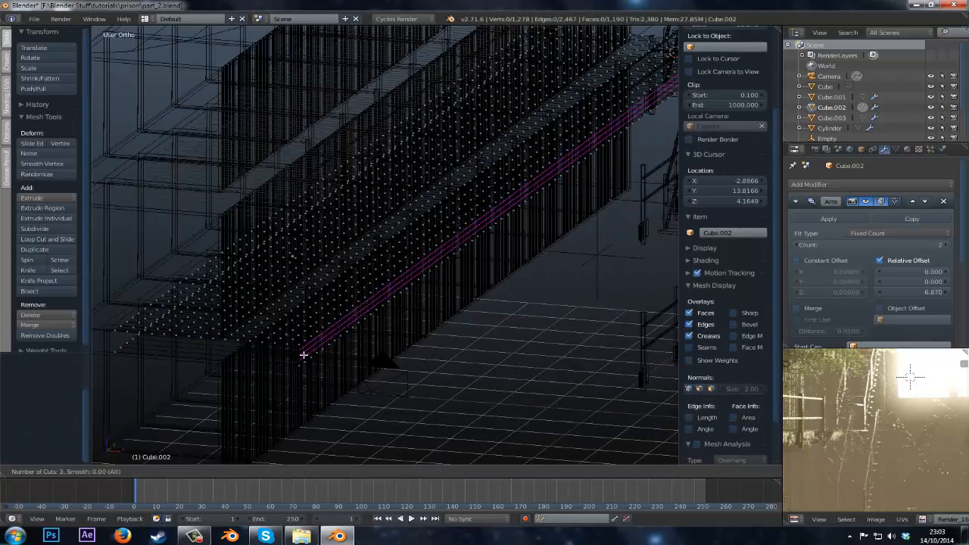
pyautogui.click(304, 355)
pyautogui.rightClick(304, 355)
pyautogui.press('a')
# - Divide the walkway slab's underside lengthwise with 25 evenly spaced loop cuts
pyautogui.moveTo(304, 355); pyautogui.dragTo(333, 314, button='middle')
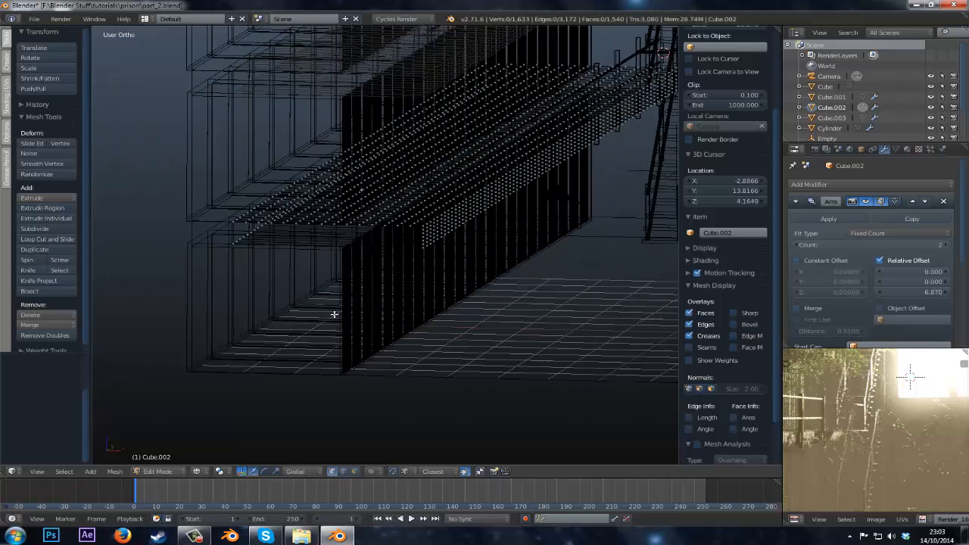
pyautogui.hotkey('ctrl', 'r')
pyautogui.scroll(20, 350, 241)
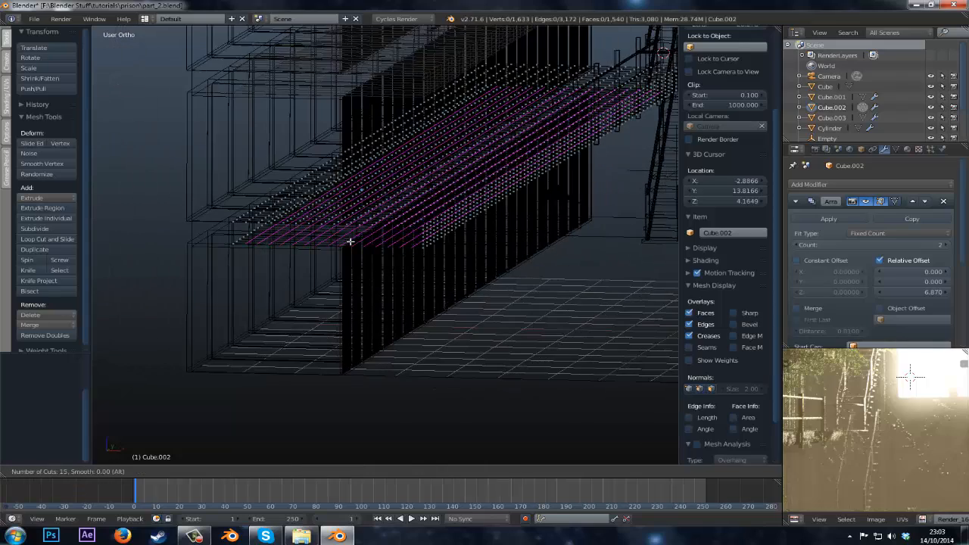
pyautogui.scroll(4, 349, 240)
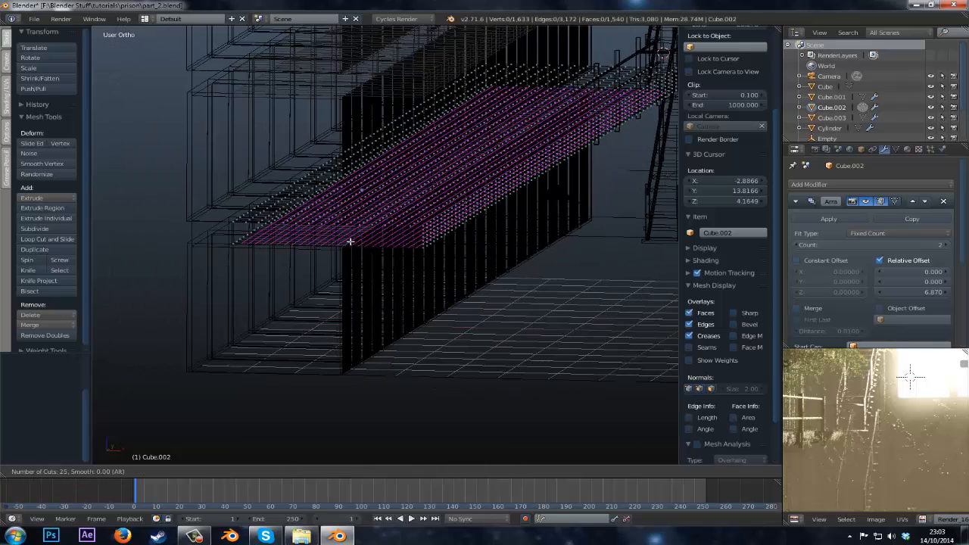
pyautogui.click(350, 241)
pyautogui.rightClick(348, 242)
# - Return the walkway to Object Mode with solid shading and isolate it in local view
pyautogui.moveTo(348, 242)
pyautogui.mouseDown(button='middle')
pyautogui.moveTo(318, 320)
pyautogui.moveTo(324, 275)
pyautogui.moveTo(343, 257)
pyautogui.mouseUp(button='middle')
pyautogui.press('Tab')
pyautogui.press('z')
pyautogui.press('KP_Divide')
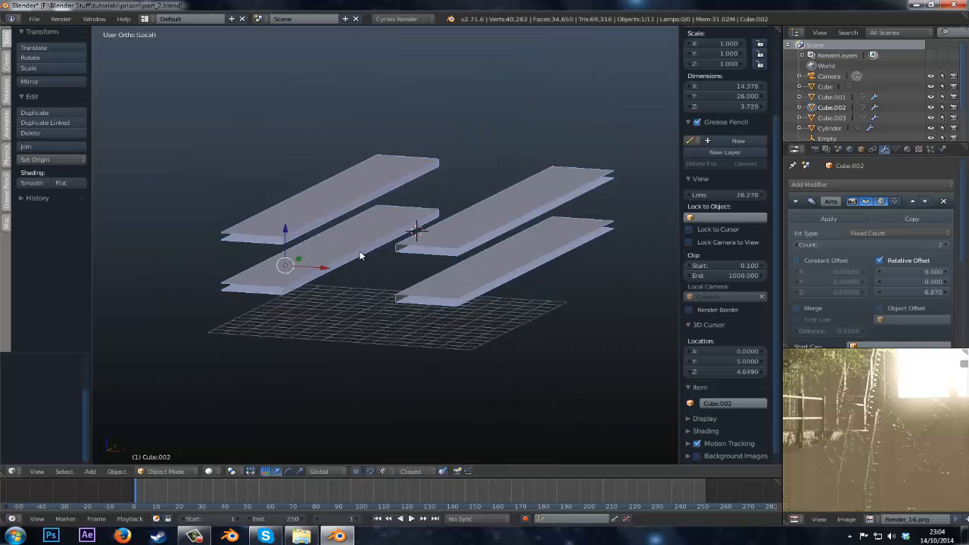
pyautogui.scroll(4, 456, 242)
pyautogui.moveTo(454, 237); pyautogui.dragTo(207, 56, button='middle')
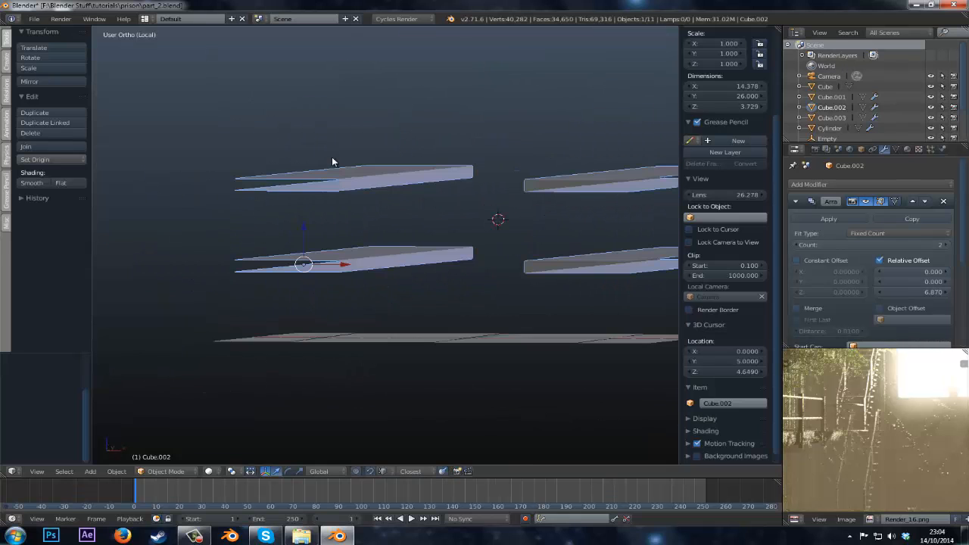
pyautogui.press('KP_Divide')
pyautogui.press('KP_Divide')
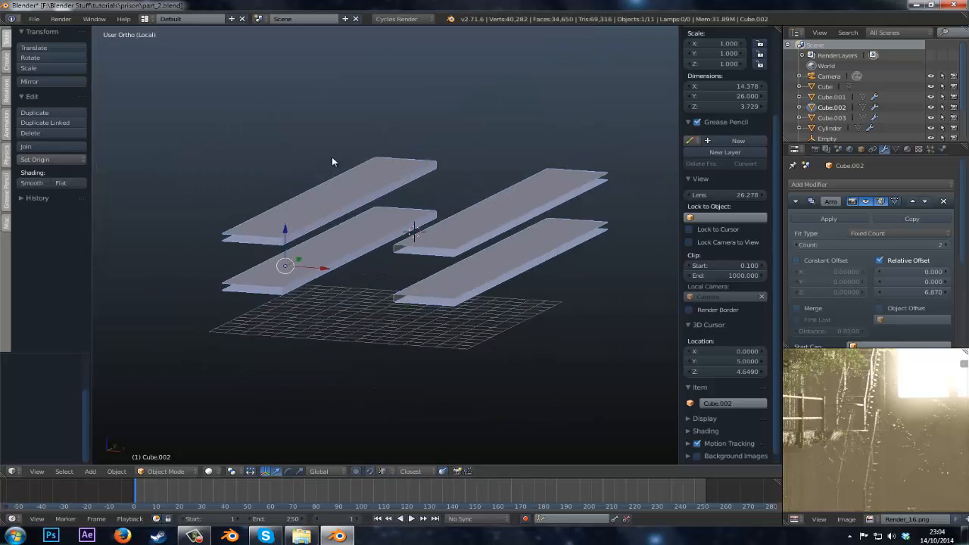
pyautogui.press('KP_Divide')
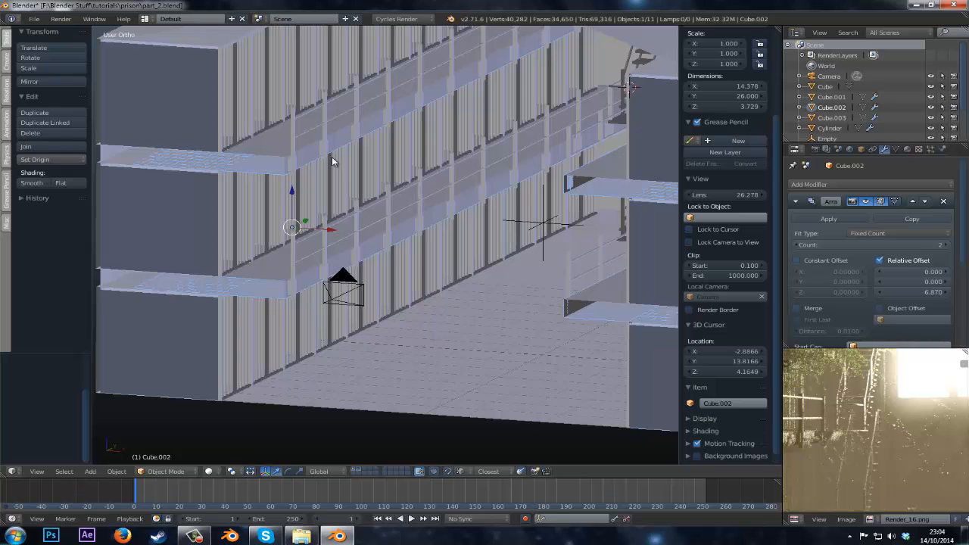
pyautogui.press('KP_Divide')
# - Switch the isolated walkway to Sculpt Mode
pyautogui.scroll(4, 338, 303)
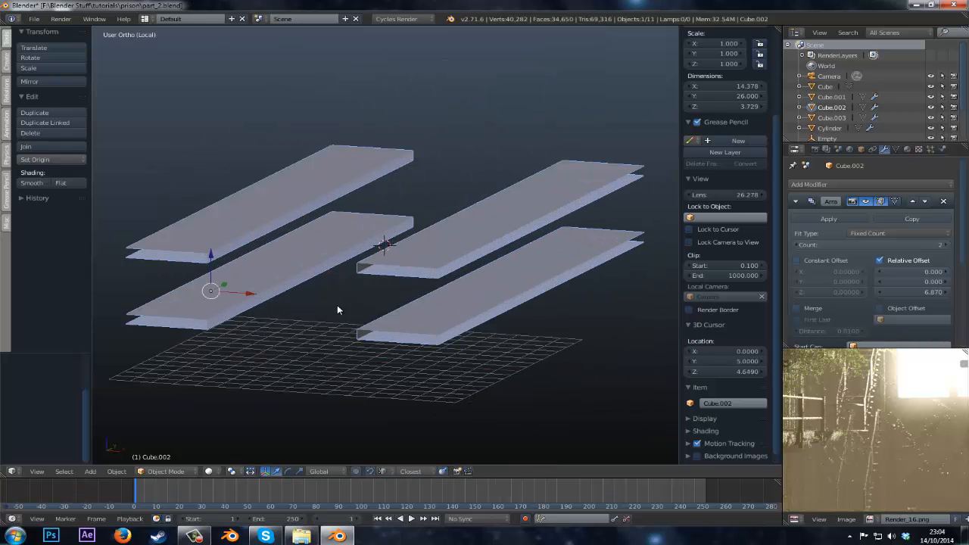
pyautogui.keyDown('shift'); pyautogui.moveTo(326, 309); pyautogui.dragTo(410, 292, button='middle'); pyautogui.keyUp('shift')
pyautogui.scroll(2, 222, 440)
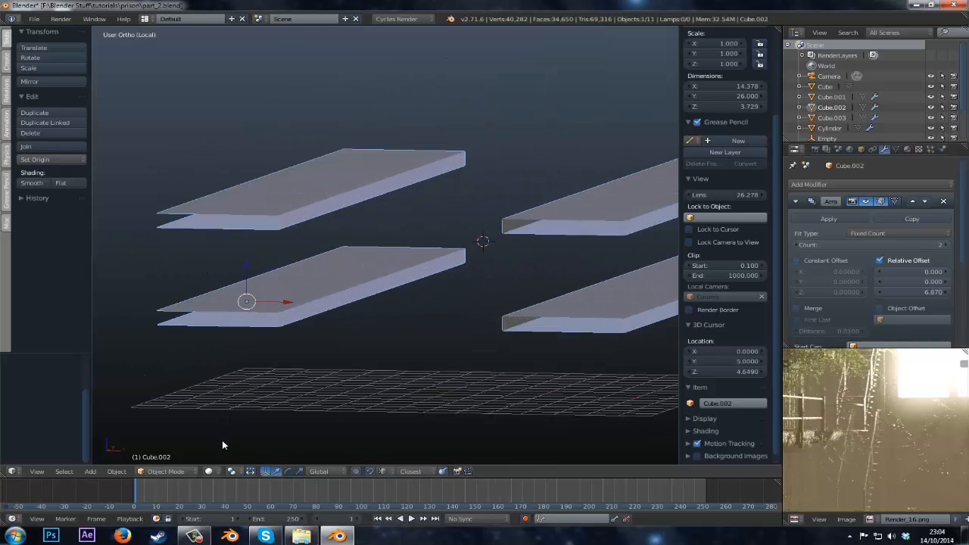
pyautogui.scroll(1, 223, 441)
pyautogui.click(162, 471)
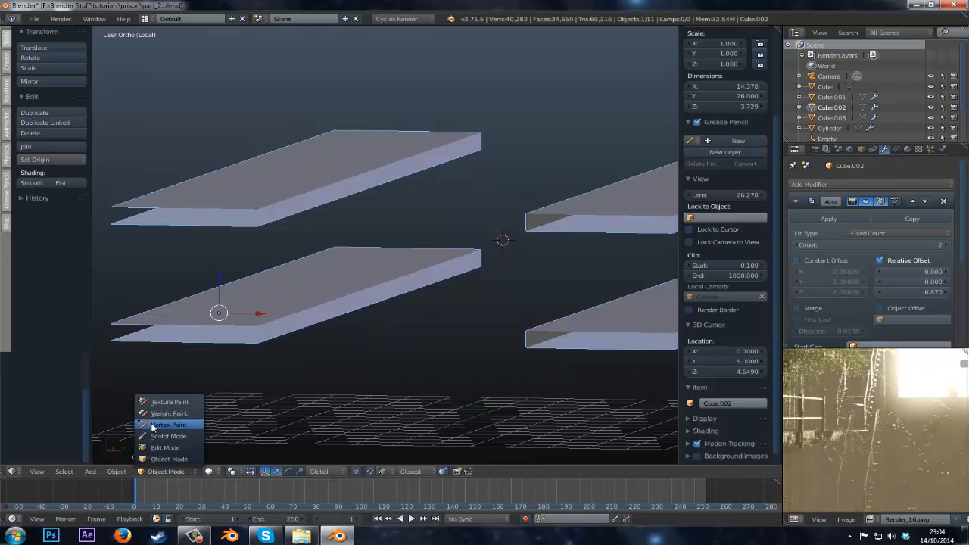
pyautogui.click(162, 437)
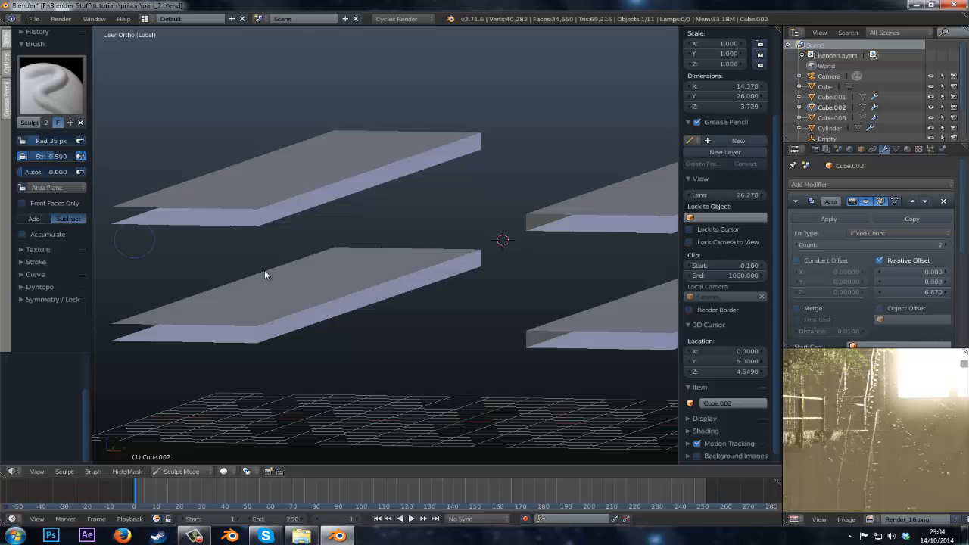
# - Carve irregular dents along the slab's lower front edge with the SculptDraw brush in Subtract mode, radius 35 px and strength 0.500
pyautogui.moveTo(264, 275); pyautogui.dragTo(327, 324, button='middle')
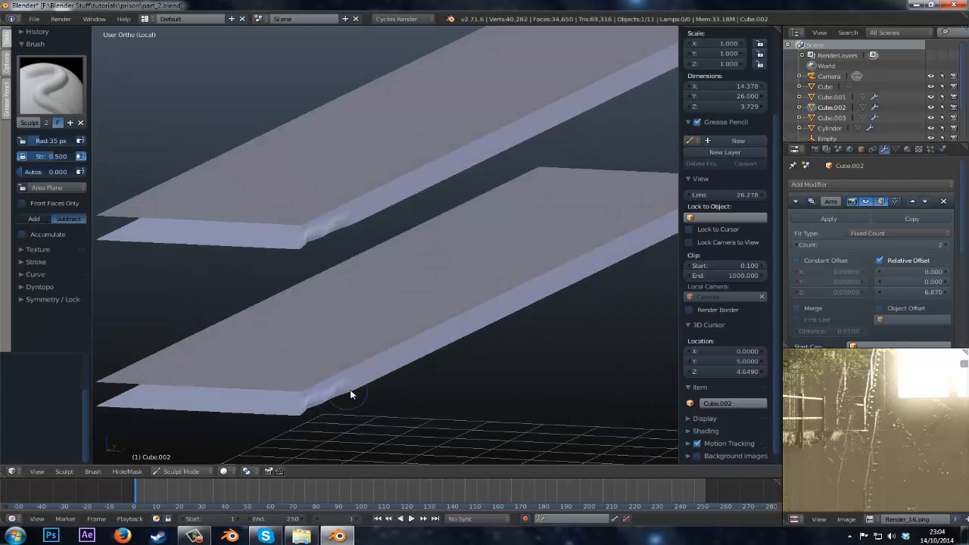
pyautogui.moveTo(369, 370); pyautogui.dragTo(264, 332, button='middle')
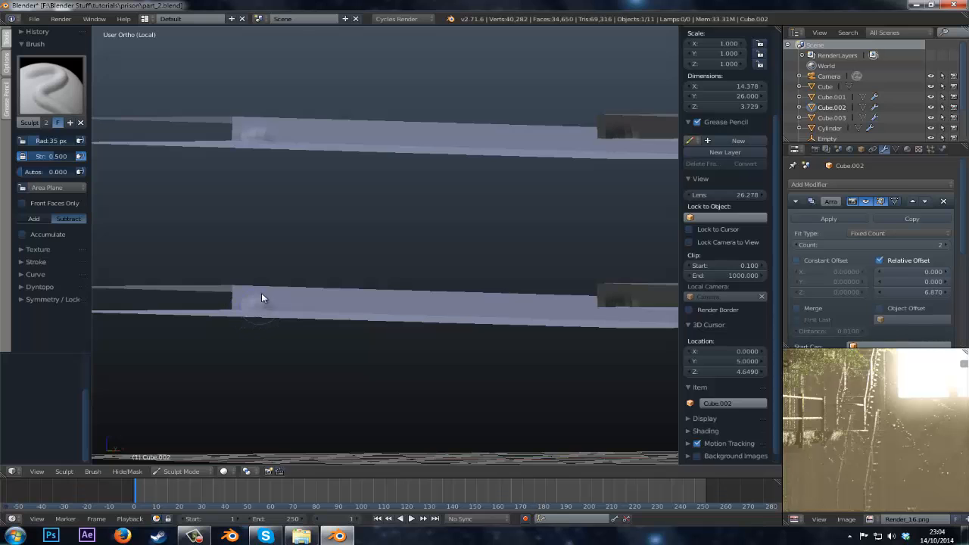
pyautogui.moveTo(261, 293); pyautogui.dragTo(150, 163, button='middle')
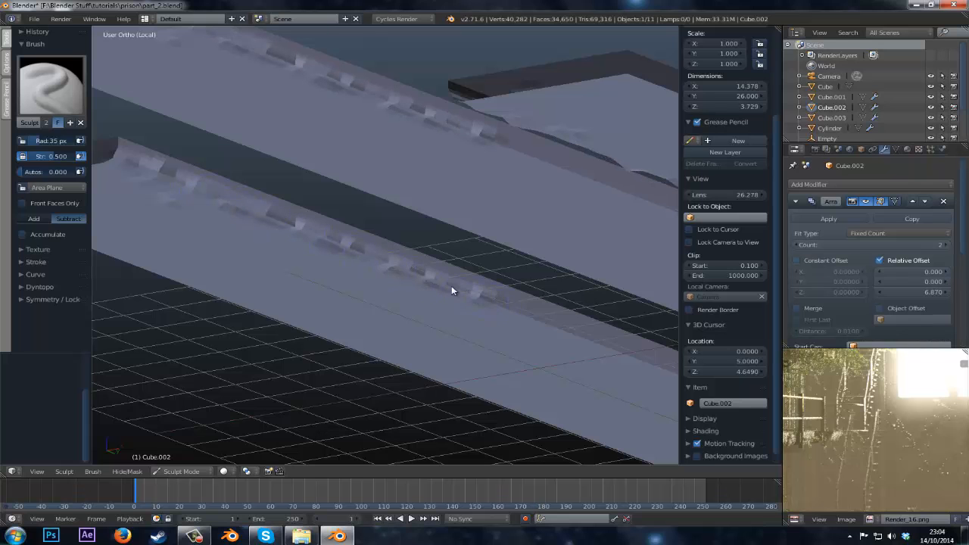
pyautogui.moveTo(431, 283); pyautogui.dragTo(265, 279, button='middle')
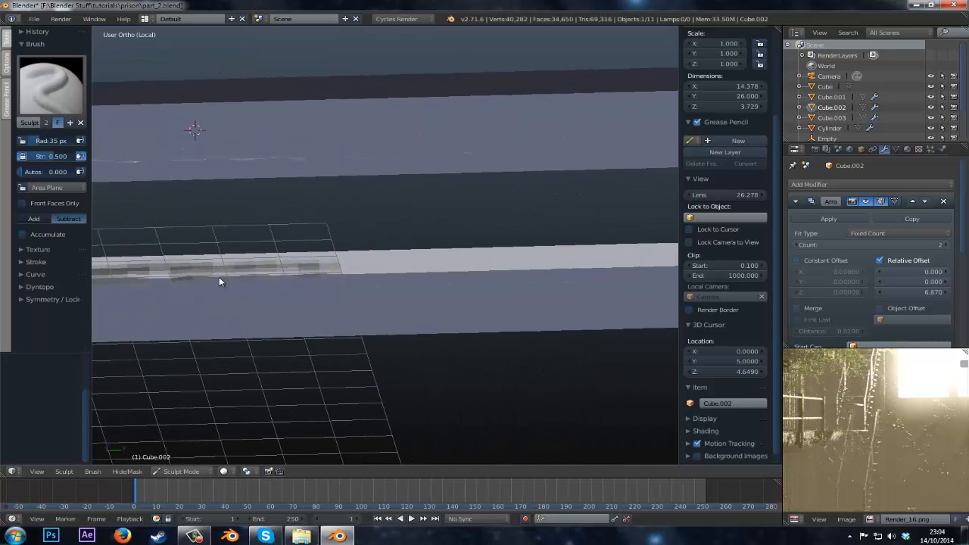
pyautogui.moveTo(138, 278)
pyautogui.mouseDown(button='middle')
pyautogui.moveTo(253, 279)
pyautogui.moveTo(154, 278)
pyautogui.mouseUp(button='middle')
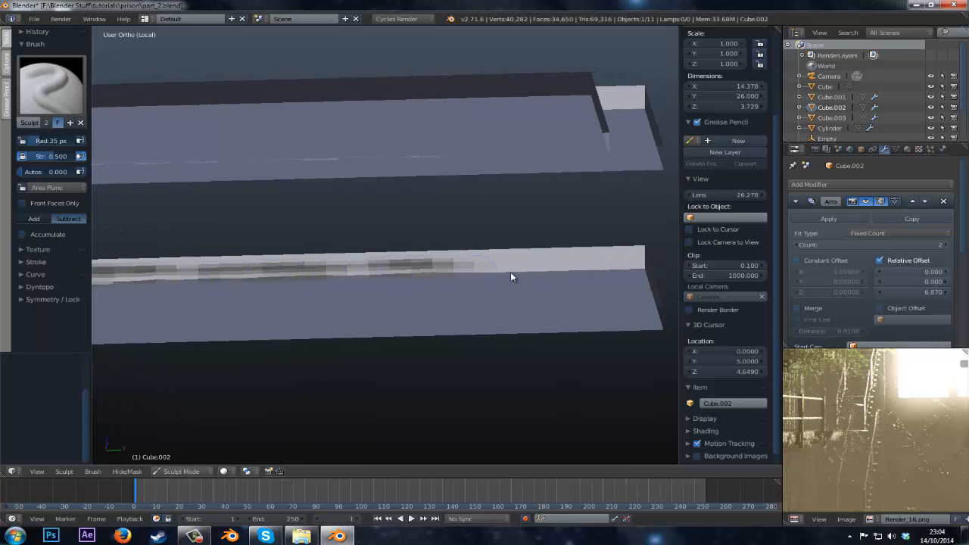
pyautogui.moveTo(620, 271); pyautogui.dragTo(602, 271)
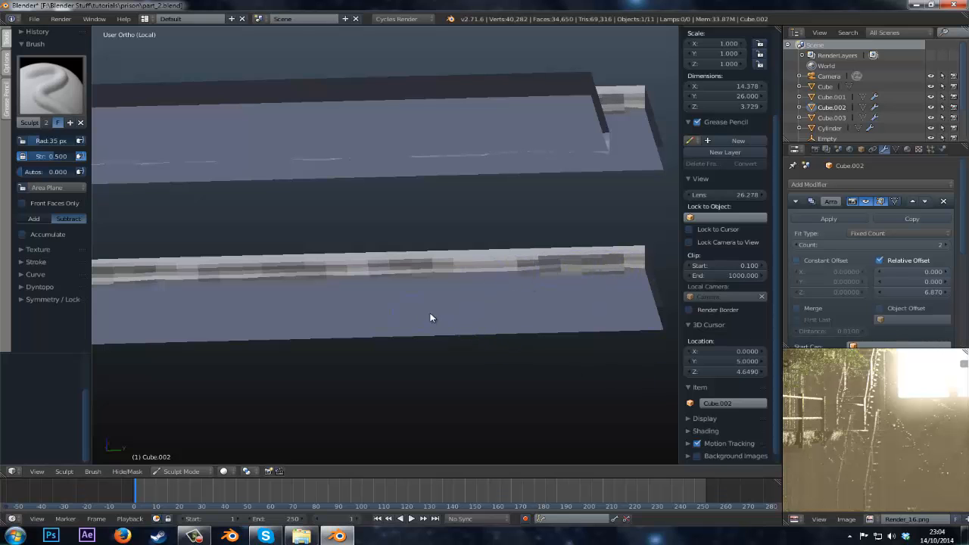
# - Soften the carved dents along the slab's lower front edge with the Smooth brush at radius 35 px and strength 0.500
pyautogui.scroll(-5, 430, 318)
pyautogui.moveTo(383, 310)
pyautogui.mouseDown(button='middle')
pyautogui.moveTo(461, 296)
pyautogui.moveTo(519, 305)
pyautogui.moveTo(381, 285)
pyautogui.mouseUp(button='middle')
pyautogui.press('s')
pyautogui.scroll(3, 314, 283)
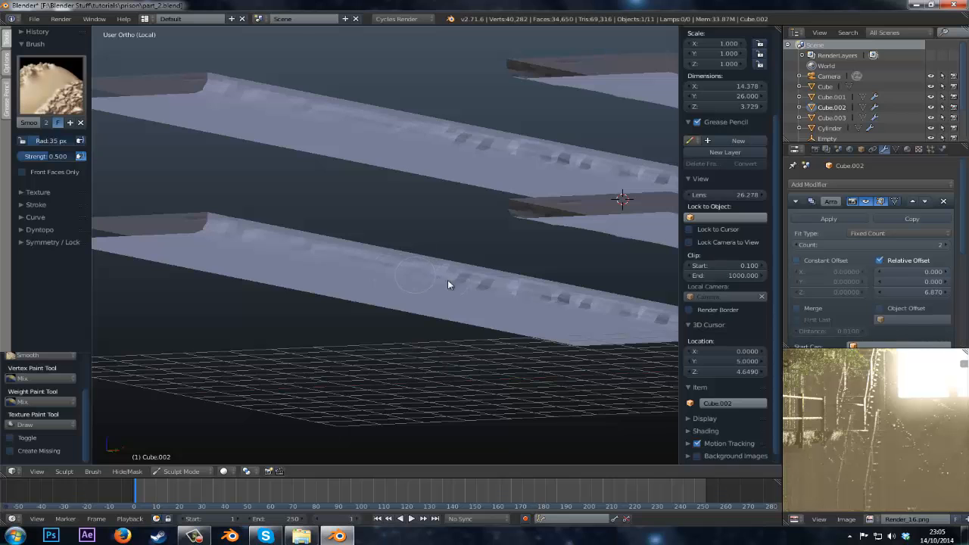
pyautogui.keyDown('shift'); pyautogui.moveTo(629, 321); pyautogui.dragTo(426, 294, button='middle'); pyautogui.keyUp('shift')
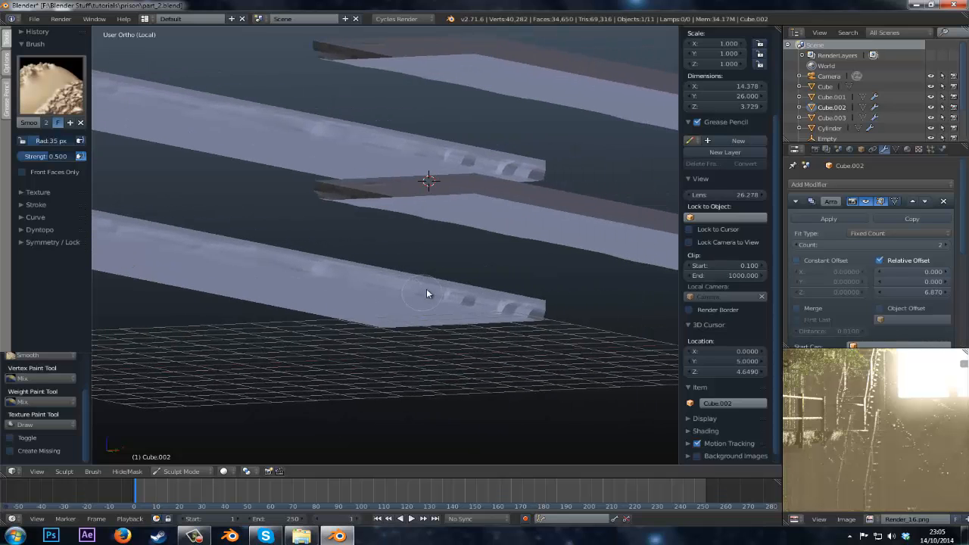
pyautogui.moveTo(508, 310)
pyautogui.mouseDown(button='middle')
pyautogui.moveTo(290, 288)
pyautogui.moveTo(454, 318)
pyautogui.moveTo(488, 309)
pyautogui.moveTo(475, 316)
pyautogui.mouseUp(button='middle')
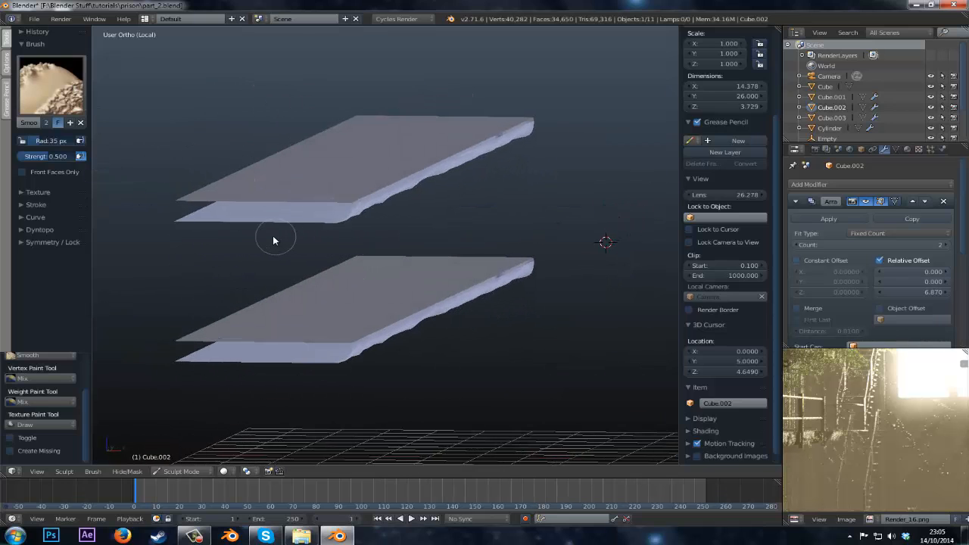
# - Select the sculpt brush named Brush, try an Add stroke along the near end of the slab's upper front edge, and undo it
pyautogui.click(28, 85)
pyautogui.click(79, 153)
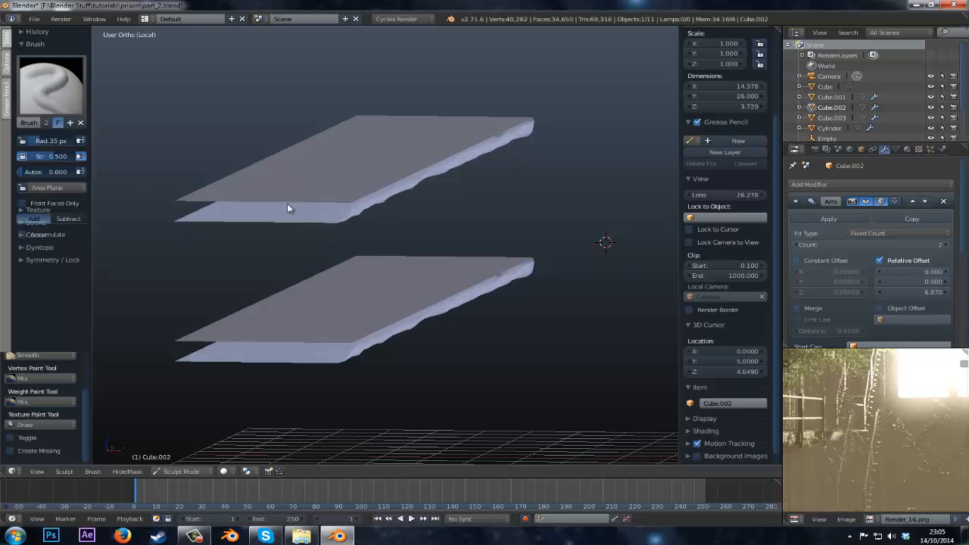
pyautogui.moveTo(348, 329)
pyautogui.mouseDown(button='middle')
pyautogui.moveTo(336, 331)
pyautogui.moveTo(325, 267)
pyautogui.moveTo(295, 303)
pyautogui.mouseUp(button='middle')
pyautogui.scroll(2, 271, 352)
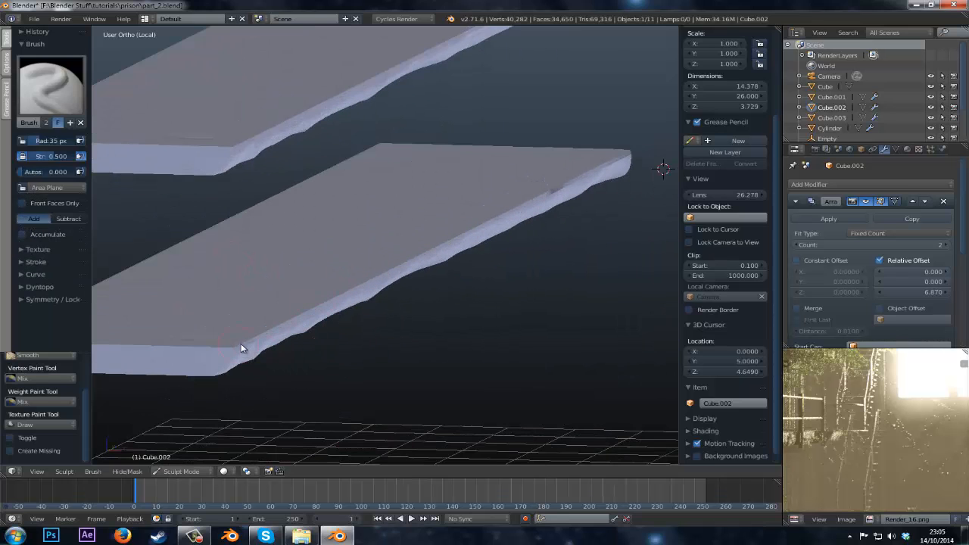
pyautogui.moveTo(241, 343); pyautogui.dragTo(267, 333)
pyautogui.scroll(-4, 277, 321)
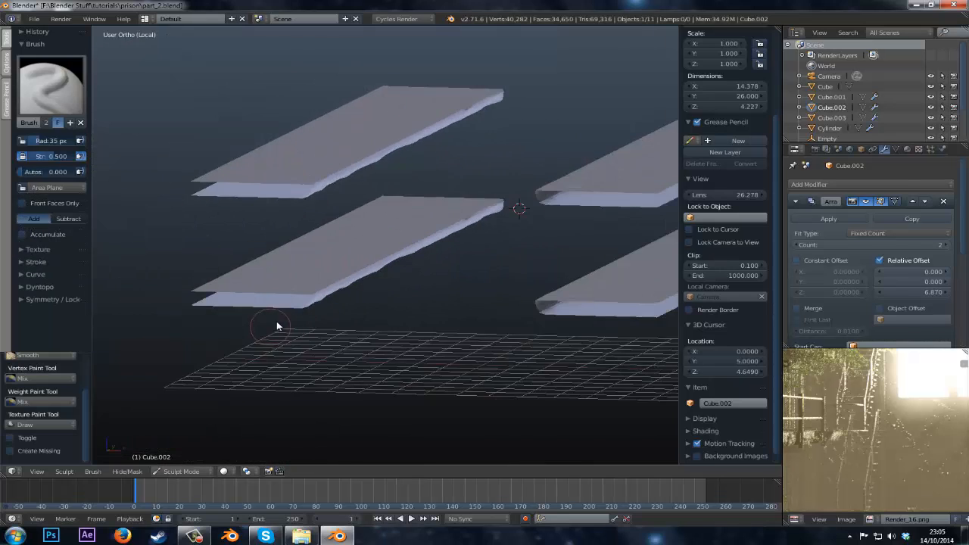
pyautogui.scroll(-2, 285, 295)
pyautogui.moveTo(278, 322); pyautogui.dragTo(253, 327, button='middle')
pyautogui.hotkey('ctrl', 'z')
# - Set the brush to Subtract, try carving the upper front edge near the slab's near corner, and undo the last stroke
pyautogui.scroll(3, 206, 289)
pyautogui.keyDown('shift'); pyautogui.moveTo(206, 290); pyautogui.dragTo(242, 242, button='middle'); pyautogui.keyUp('shift')
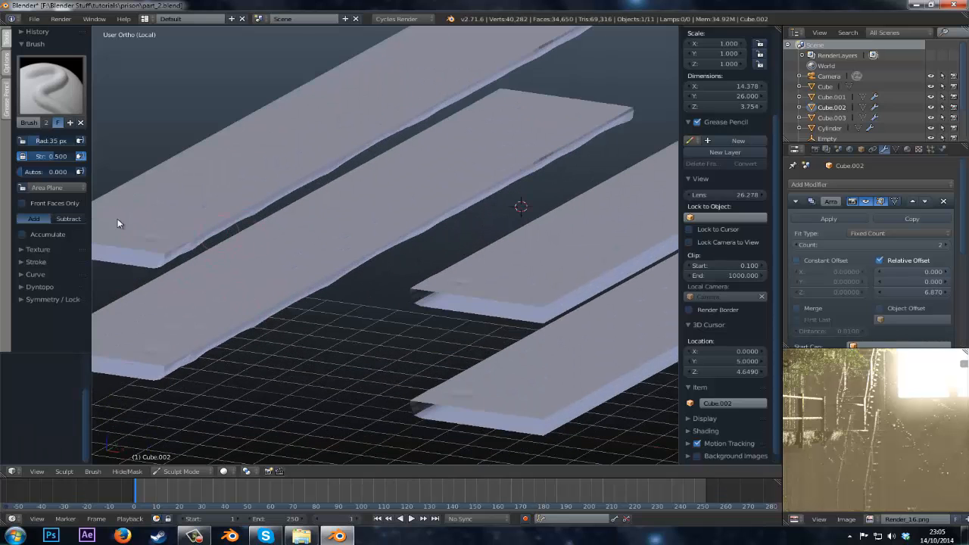
pyautogui.click(76, 219)
pyautogui.moveTo(81, 219)
pyautogui.mouseDown(button='middle')
pyautogui.moveTo(417, 301)
pyautogui.moveTo(165, 290)
pyautogui.moveTo(215, 292)
pyautogui.moveTo(201, 287)
pyautogui.mouseUp(button='middle')
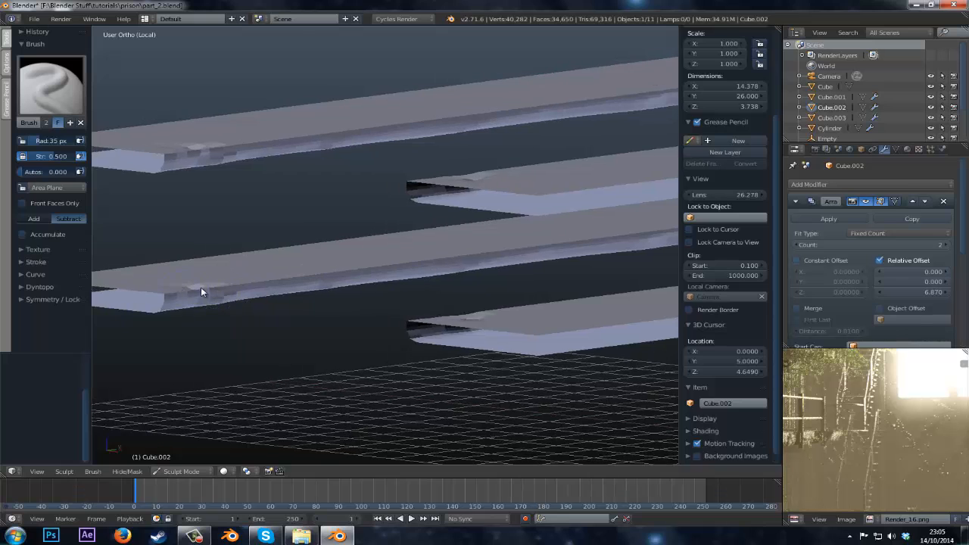
pyautogui.moveTo(200, 287); pyautogui.dragTo(185, 288)
pyautogui.moveTo(236, 290); pyautogui.dragTo(242, 298, button='middle')
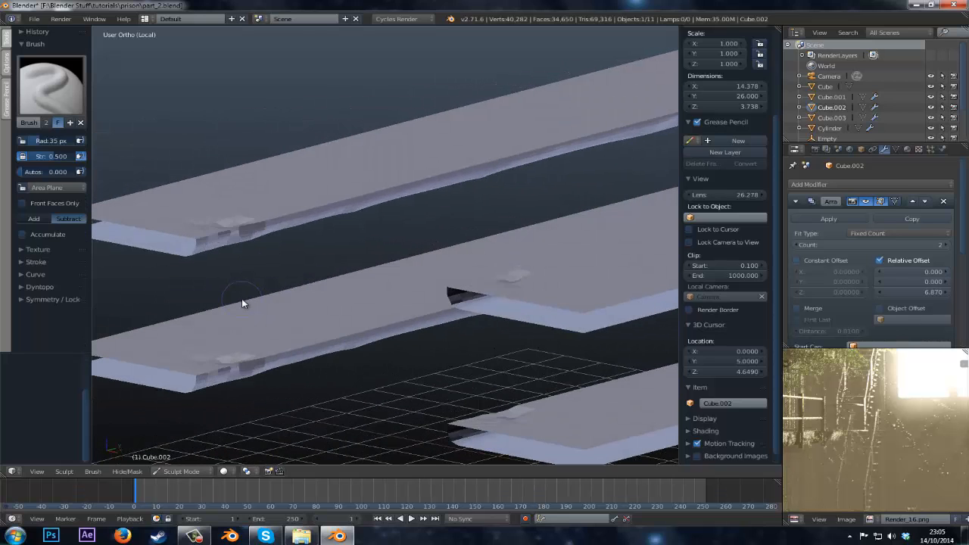
pyautogui.hotkey('ctrl', 'z')
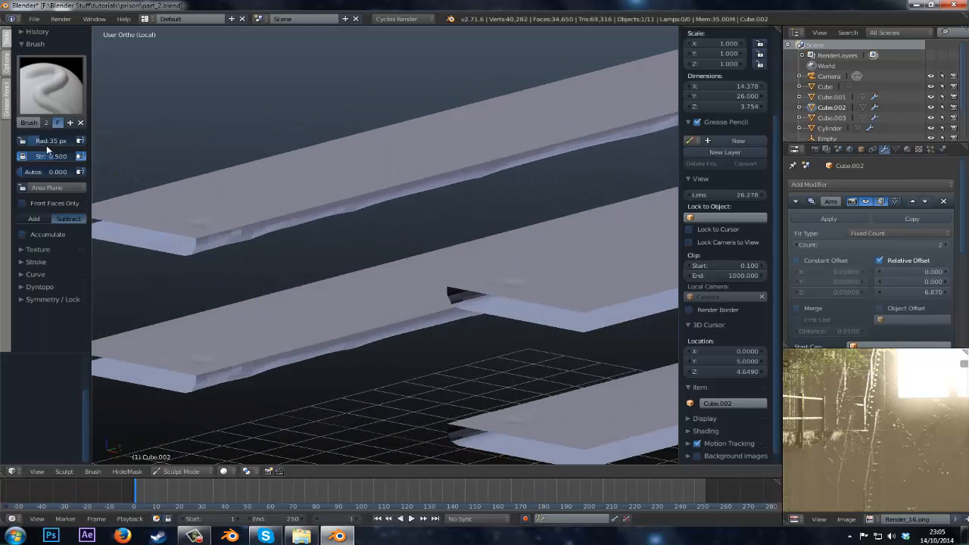
# - Raise the brush strength to 0.979 and carve worn, uneven damage along the full length of the slab's upper front edge
pyautogui.moveTo(213, 372); pyautogui.dragTo(340, 334)
pyautogui.moveTo(340, 335)
pyautogui.mouseDown(button='middle')
pyautogui.moveTo(273, 336)
pyautogui.moveTo(507, 329)
pyautogui.mouseUp(button='middle')
pyautogui.moveTo(507, 329)
pyautogui.keyDown('shift'); pyautogui.mouseDown(button='middle')
pyautogui.moveTo(350, 329)
pyautogui.moveTo(363, 346)
pyautogui.moveTo(334, 357)
pyautogui.mouseUp(button='middle'); pyautogui.keyUp('shift')
pyautogui.moveTo(203, 372)
pyautogui.mouseDown()
pyautogui.moveTo(271, 341)
pyautogui.moveTo(377, 245)
pyautogui.mouseUp()
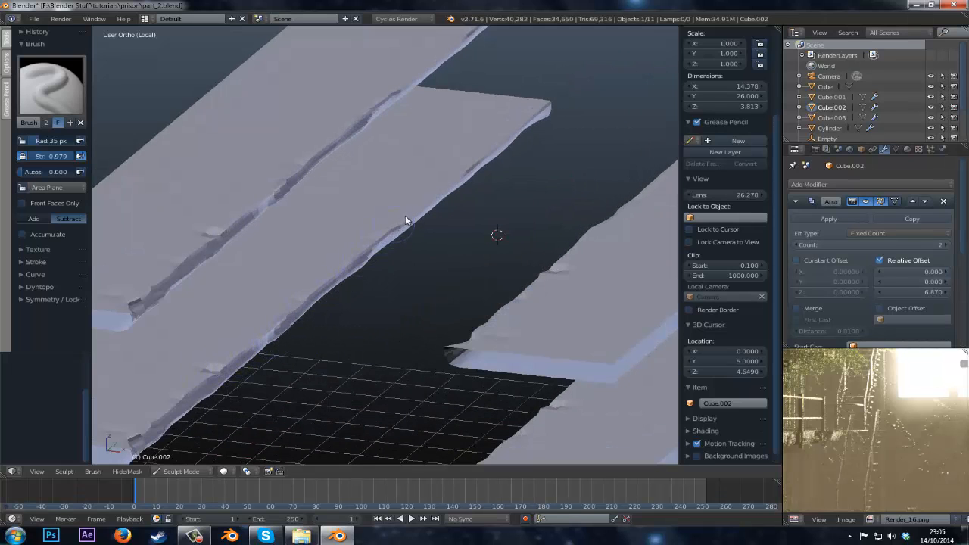
pyautogui.moveTo(436, 199); pyautogui.dragTo(462, 176)
pyautogui.moveTo(495, 147); pyautogui.dragTo(536, 117)
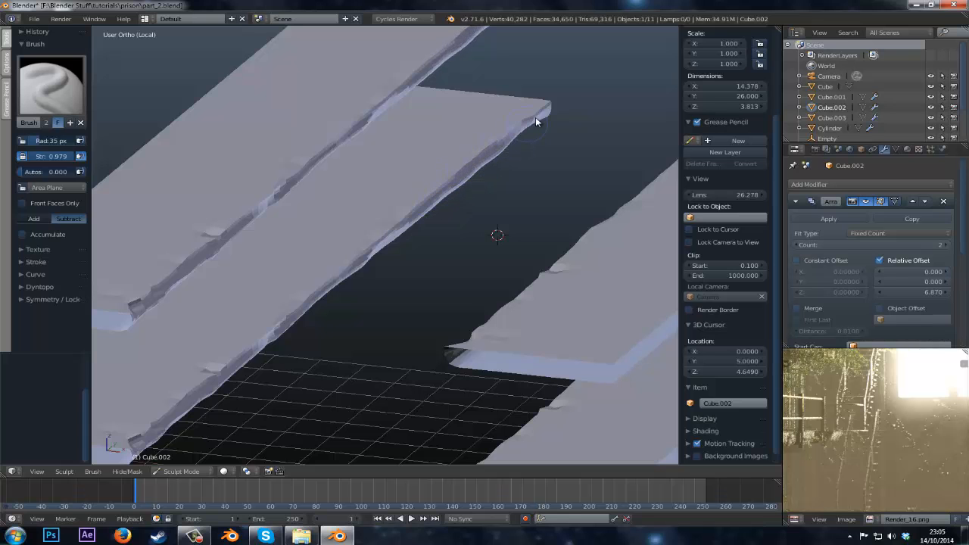
# - Even out the roughly carved upper front edge from the near corner to the far end with the Smooth brush at strength 0.500
pyautogui.moveTo(531, 146); pyautogui.dragTo(539, 113, button='middle')
pyautogui.press('s')
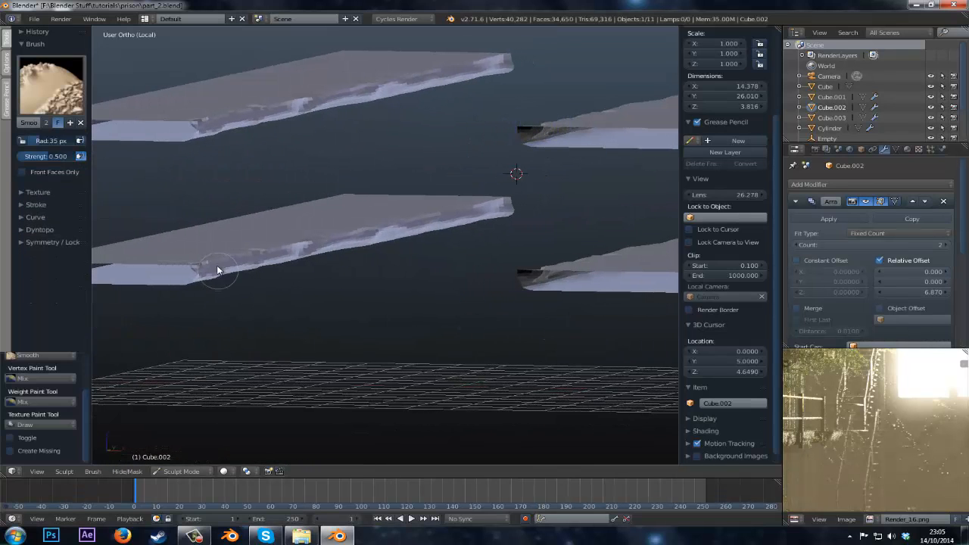
pyautogui.moveTo(196, 275)
pyautogui.mouseDown()
pyautogui.moveTo(253, 274)
pyautogui.moveTo(306, 248)
pyautogui.mouseUp()
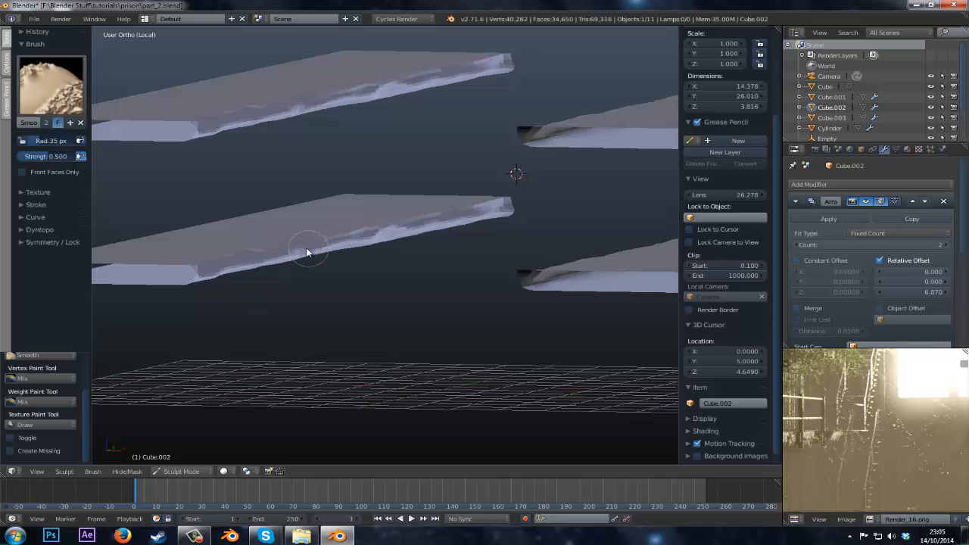
pyautogui.moveTo(485, 211); pyautogui.dragTo(502, 206)
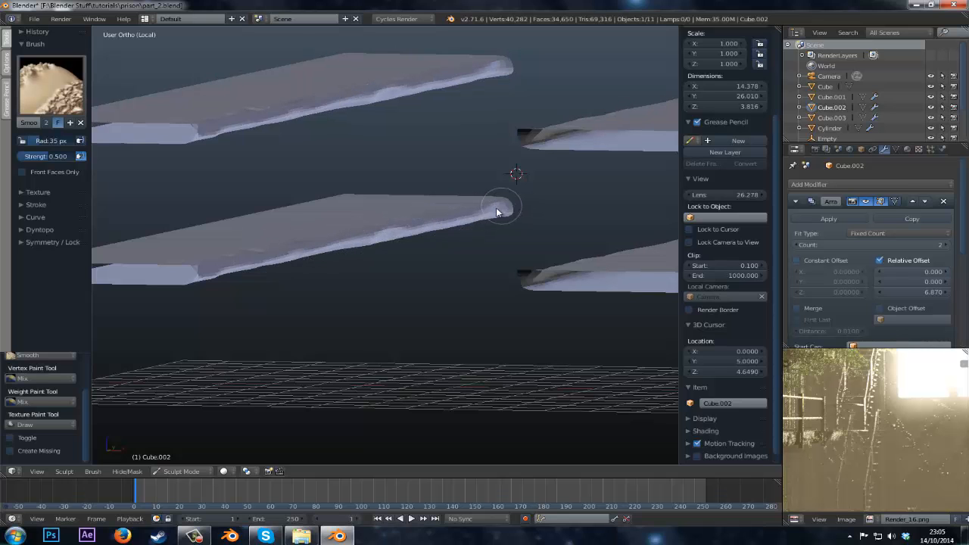
pyautogui.moveTo(339, 243)
pyautogui.mouseDown(button='middle')
pyautogui.moveTo(361, 245)
pyautogui.moveTo(339, 236)
pyautogui.moveTo(310, 290)
pyautogui.mouseUp(button='middle')
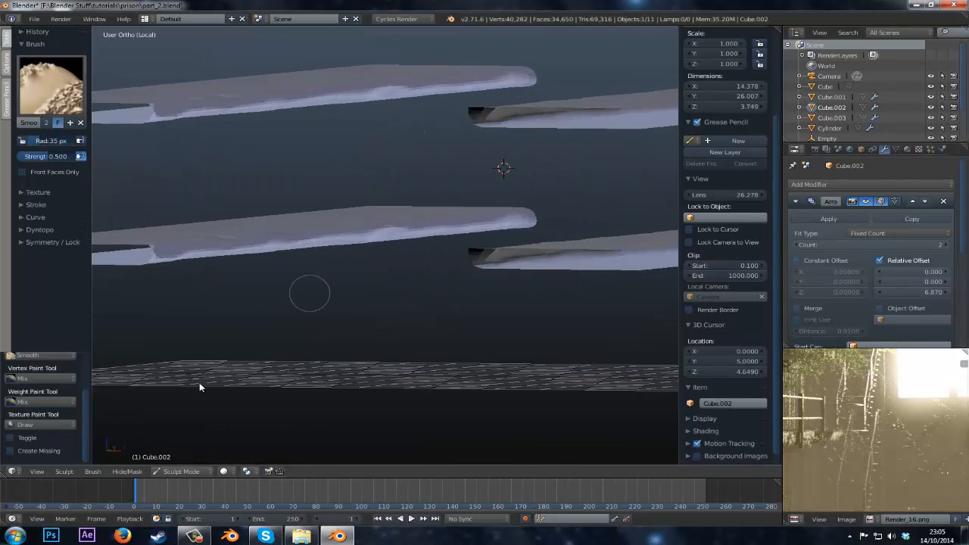
# - Select the sculpt brush named Brush, set it to Add, and build up uneven roughness along the slab's worn front edge
pyautogui.moveTo(187, 440)
pyautogui.mouseDown(button='middle')
pyautogui.moveTo(187, 420)
pyautogui.moveTo(245, 321)
pyautogui.moveTo(366, 318)
pyautogui.moveTo(371, 359)
pyautogui.moveTo(351, 348)
pyautogui.moveTo(435, 298)
pyautogui.moveTo(180, 391)
pyautogui.moveTo(236, 334)
pyautogui.moveTo(134, 349)
pyautogui.mouseUp(button='middle')
pyautogui.click(51, 85)
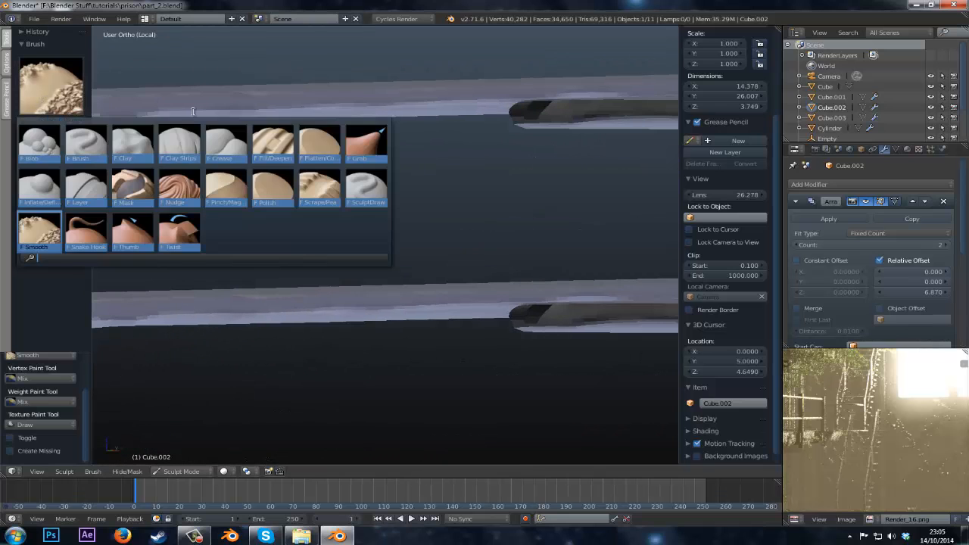
pyautogui.click(86, 144)
pyautogui.click(41, 218)
pyautogui.moveTo(325, 295)
pyautogui.mouseDown(button='middle')
pyautogui.moveTo(363, 303)
pyautogui.moveTo(345, 352)
pyautogui.moveTo(250, 424)
pyautogui.mouseUp(button='middle')
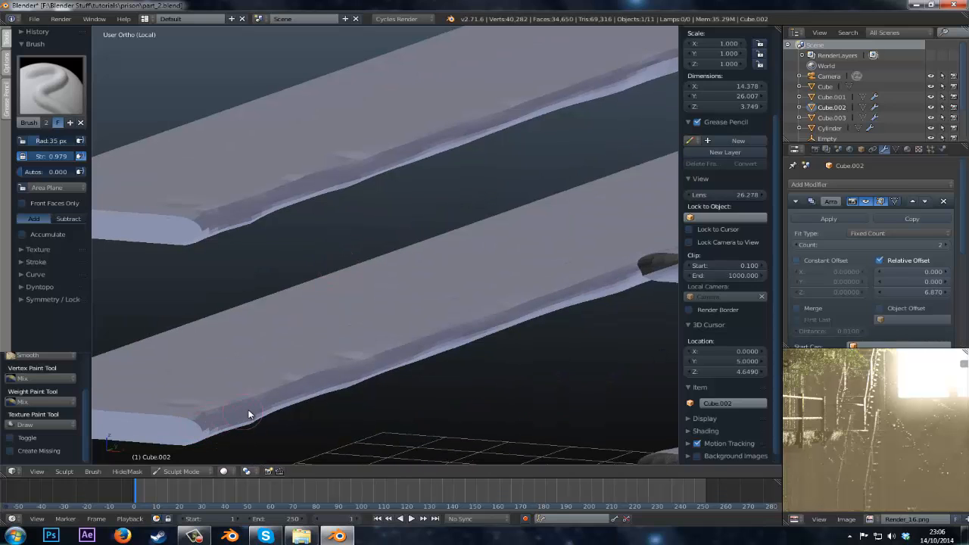
pyautogui.moveTo(248, 414)
pyautogui.mouseDown()
pyautogui.moveTo(224, 419)
pyautogui.moveTo(296, 398)
pyautogui.moveTo(257, 403)
pyautogui.moveTo(461, 318)
pyautogui.mouseUp()
pyautogui.moveTo(460, 318); pyautogui.dragTo(333, 360, button='middle')
pyautogui.moveTo(367, 332); pyautogui.dragTo(413, 314)
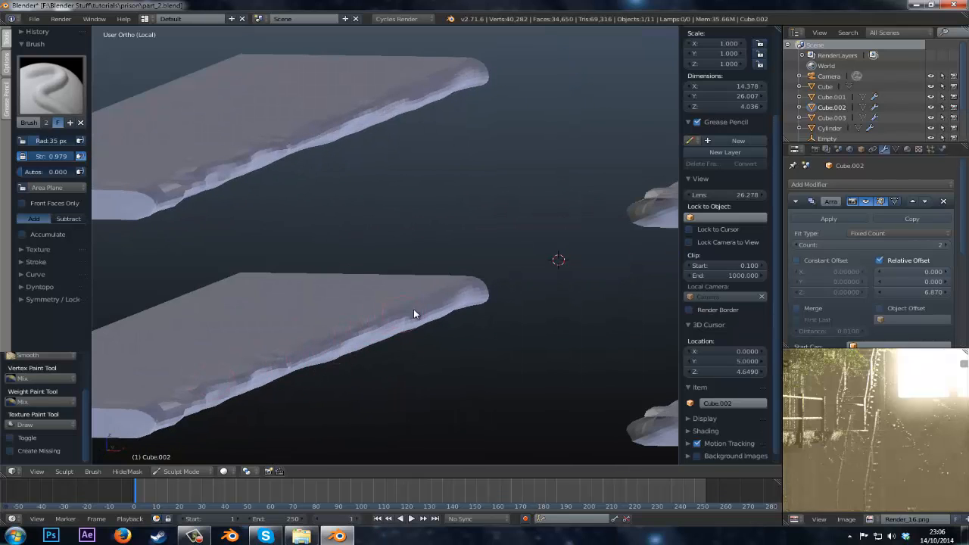
# - Sculpt jagged Add strokes along the underside of the slab's front edge, from one end to the other
pyautogui.moveTo(473, 283)
pyautogui.mouseDown(button='middle')
pyautogui.moveTo(339, 386)
pyautogui.moveTo(333, 376)
pyautogui.mouseUp(button='middle')
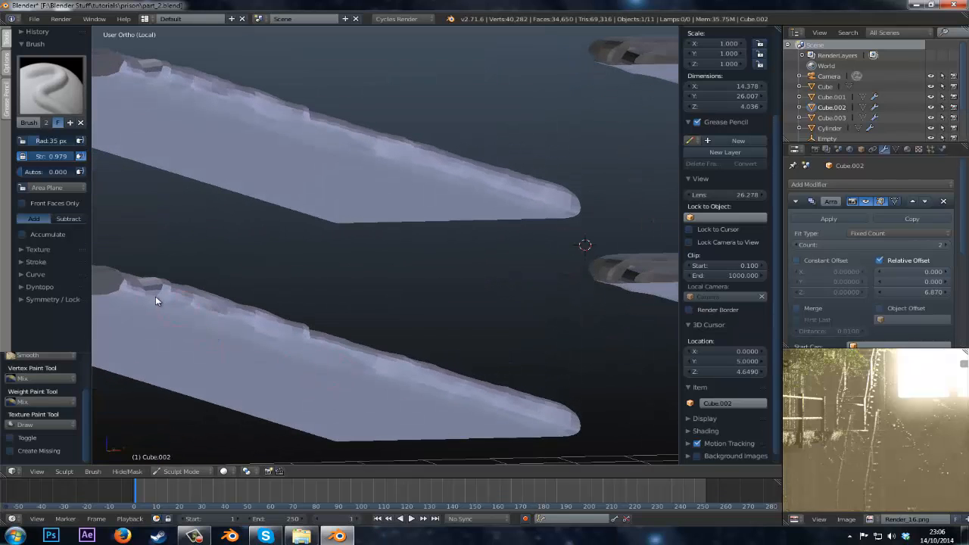
pyautogui.moveTo(156, 301); pyautogui.dragTo(160, 306)
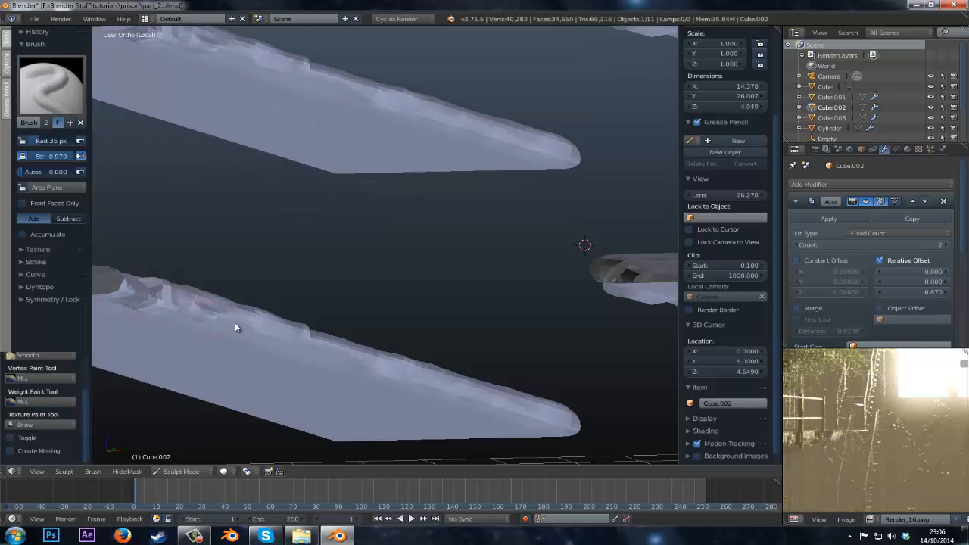
pyautogui.moveTo(360, 369)
pyautogui.mouseDown()
pyautogui.moveTo(444, 384)
pyautogui.moveTo(580, 437)
pyautogui.mouseUp()
# - Soften the roughened front edge of the slab with the Smooth brush at strength 0.500
pyautogui.moveTo(580, 437)
pyautogui.mouseDown(button='middle')
pyautogui.moveTo(379, 413)
pyautogui.moveTo(358, 378)
pyautogui.moveTo(273, 387)
pyautogui.mouseUp(button='middle')
pyautogui.press('s')
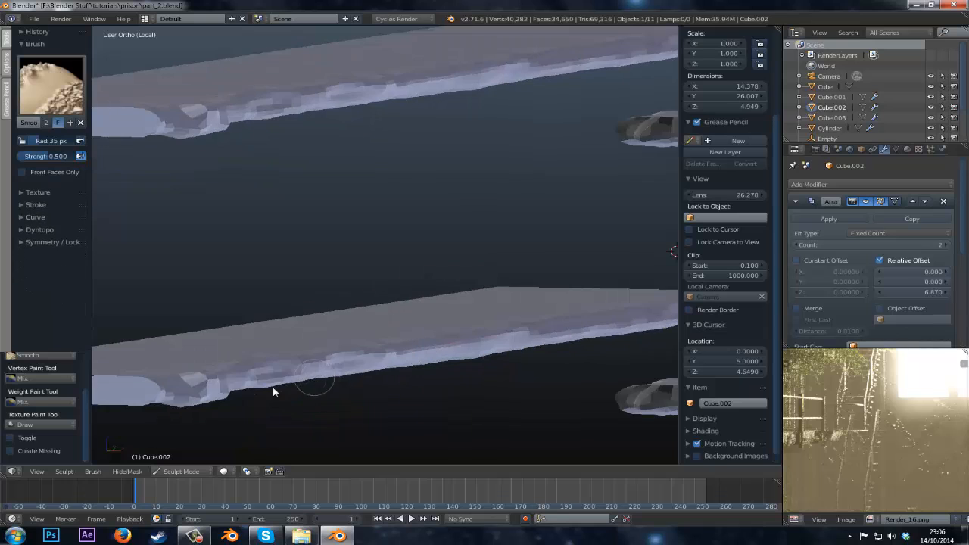
pyautogui.moveTo(272, 387)
pyautogui.mouseDown()
pyautogui.moveTo(193, 401)
pyautogui.moveTo(233, 383)
pyautogui.moveTo(455, 357)
pyautogui.mouseUp()
pyautogui.moveTo(455, 356)
pyautogui.mouseDown(button='middle')
pyautogui.moveTo(623, 308)
pyautogui.moveTo(585, 288)
pyautogui.moveTo(588, 321)
pyautogui.moveTo(260, 379)
pyautogui.moveTo(240, 432)
pyautogui.moveTo(494, 386)
pyautogui.moveTo(435, 356)
pyautogui.moveTo(476, 325)
pyautogui.moveTo(362, 349)
pyautogui.moveTo(303, 329)
pyautogui.moveTo(287, 351)
pyautogui.moveTo(310, 313)
pyautogui.moveTo(471, 318)
pyautogui.moveTo(305, 348)
pyautogui.moveTo(303, 320)
pyautogui.moveTo(243, 211)
pyautogui.moveTo(242, 179)
pyautogui.moveTo(277, 225)
pyautogui.moveTo(317, 206)
pyautogui.moveTo(266, 257)
pyautogui.moveTo(318, 253)
pyautogui.moveTo(250, 364)
pyautogui.mouseUp(button='middle')
# - Return the sculpted walkway to Object Mode and leave local view to show the whole prison model
pyautogui.click(178, 472)
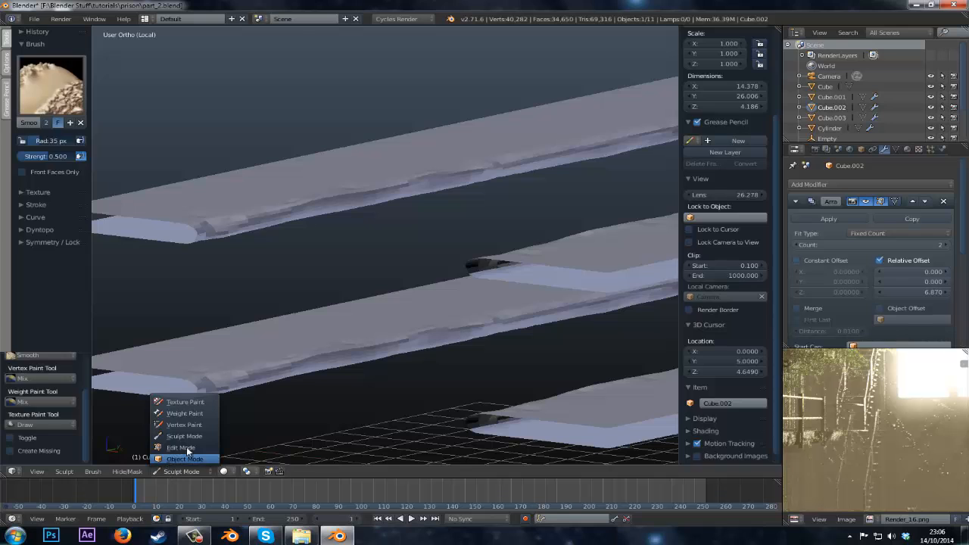
pyautogui.click(184, 458)
pyautogui.press('KP_Divide')
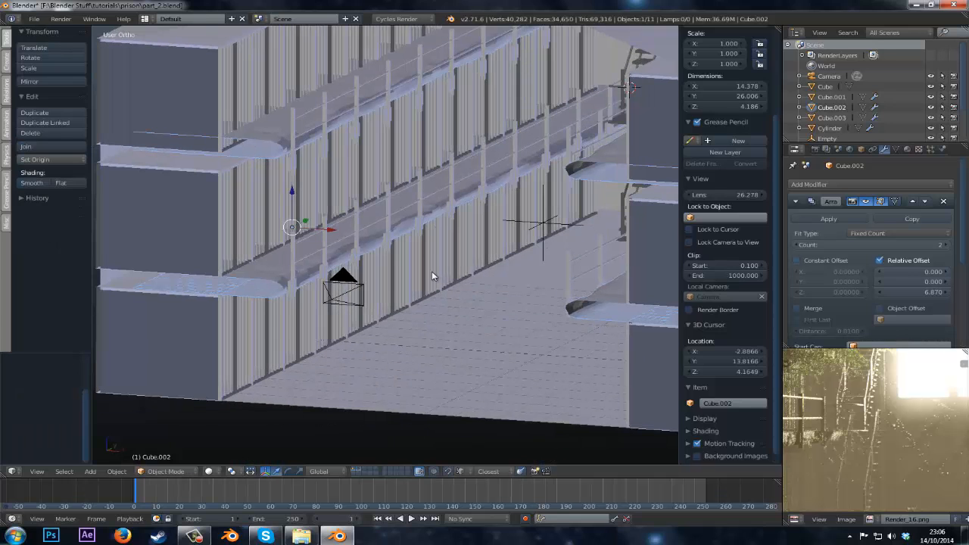
pyautogui.moveTo(432, 271)
pyautogui.mouseDown(button='middle')
pyautogui.moveTo(446, 273)
pyautogui.moveTo(436, 261)
pyautogui.mouseUp(button='middle')
pyautogui.keyDown('shift'); pyautogui.moveTo(401, 195); pyautogui.dragTo(406, 281, button='middle'); pyautogui.keyUp('shift')
pyautogui.scroll(-1, 391, 279)
pyautogui.scroll(-2, 390, 279)
pyautogui.scroll(1, 406, 281)
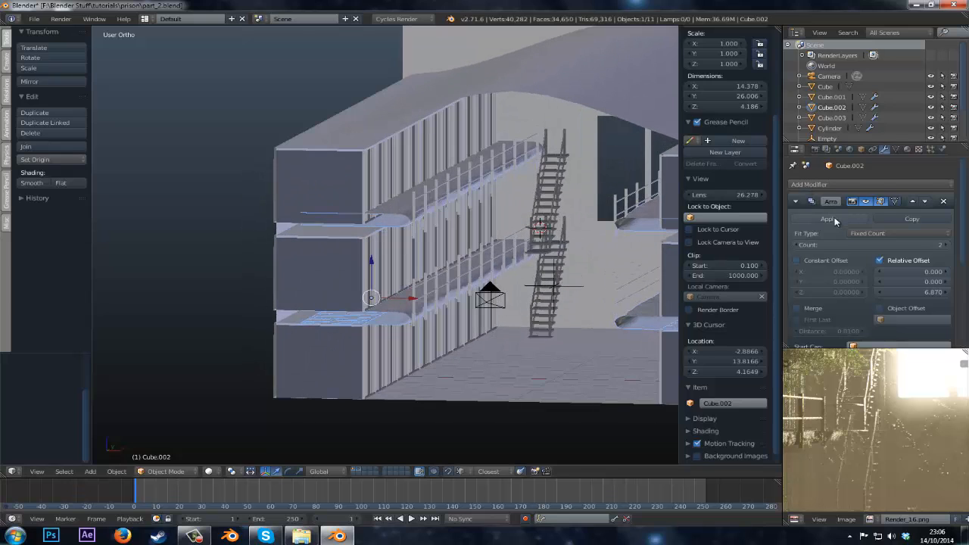
# - Realign the upper walkways by setting the Array modifier's relative Z offset to 6.130, saving the file along the way
pyautogui.scroll(-2, 835, 220)
pyautogui.moveTo(915, 250); pyautogui.dragTo(746, 252)
pyautogui.scroll(2, 605, 240)
pyautogui.hotkey('ctrl', 's')
pyautogui.click(598, 240)
pyautogui.moveTo(598, 239); pyautogui.dragTo(669, 257, button='middle')
pyautogui.scroll(2, 592, 243)
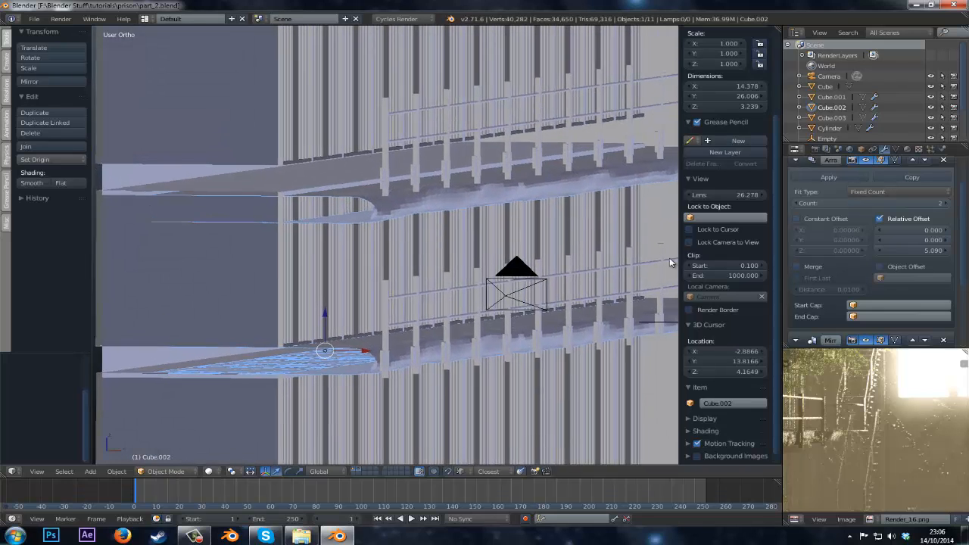
pyautogui.moveTo(908, 250); pyautogui.dragTo(12, 255)
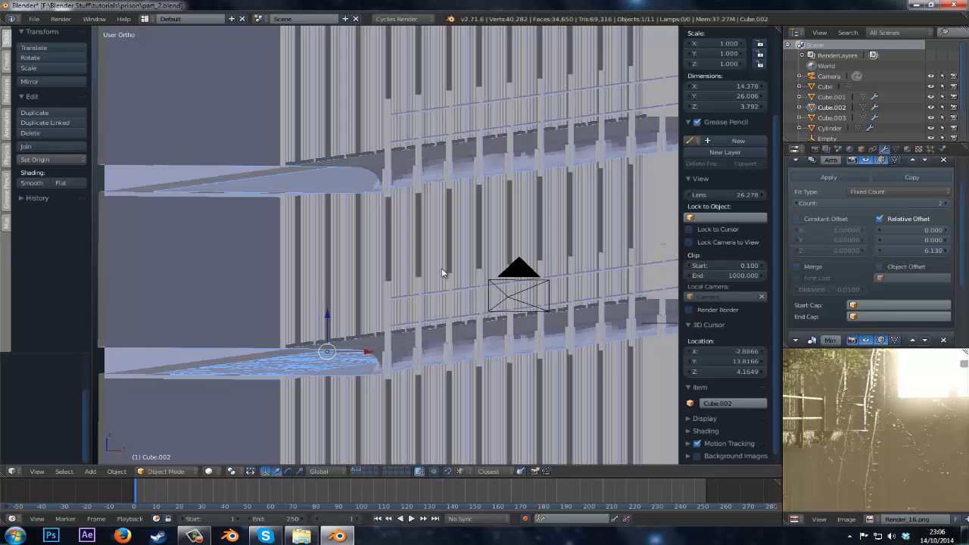
# - Apply smooth shading to the walkways
pyautogui.moveTo(442, 268)
pyautogui.mouseDown(button='middle')
pyautogui.moveTo(441, 283)
pyautogui.moveTo(442, 265)
pyautogui.mouseUp(button='middle')
pyautogui.scroll(-2, 441, 282)
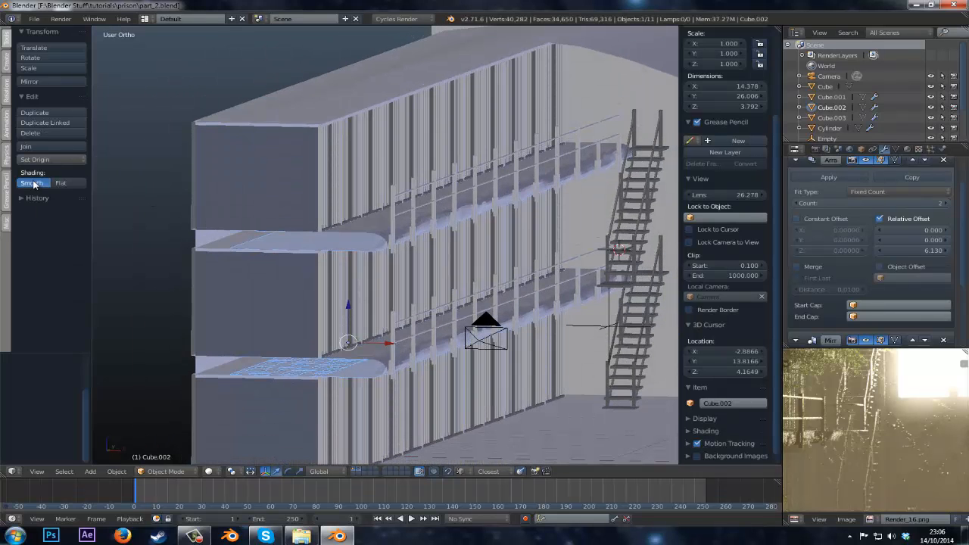
pyautogui.click(32, 182)
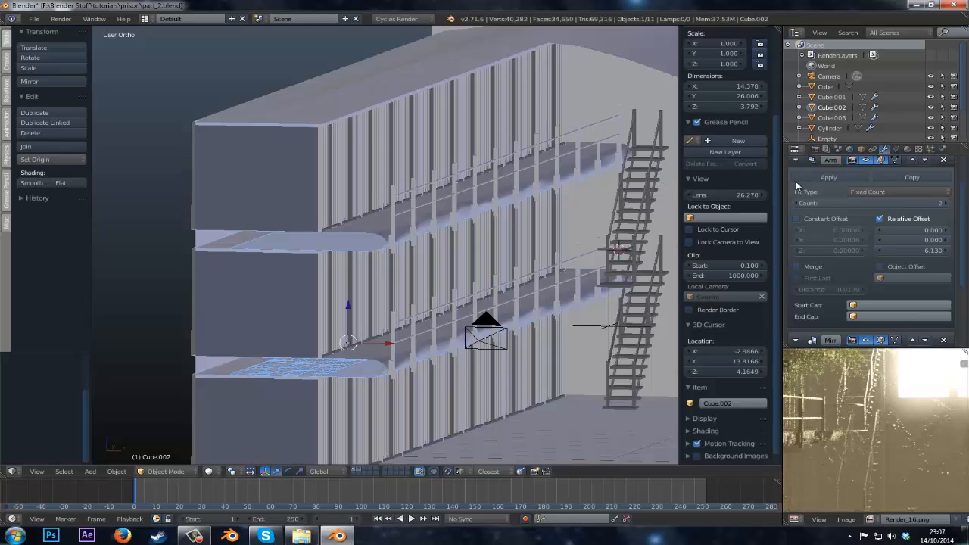
# - Move the walkway railings slightly along the X axis toward the walkway edge
pyautogui.moveTo(641, 212); pyautogui.dragTo(417, 218, button='middle')
pyautogui.rightClick(550, 196)
pyautogui.scroll(2, 603, 257)
pyautogui.scroll(1, 603, 257)
pyautogui.press('g')
pyautogui.press('x')
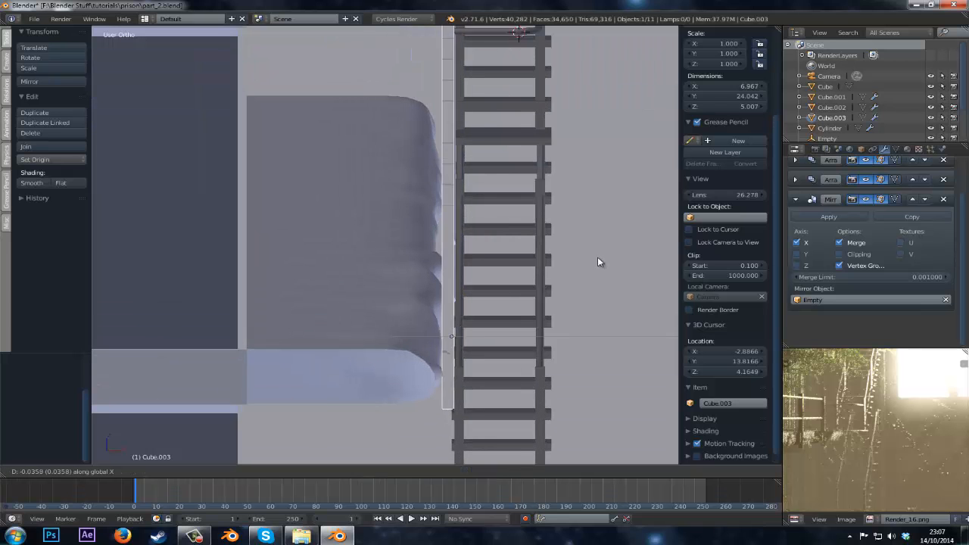
pyautogui.click(596, 256)
# - Examine the worn walkways and repositioned railings through the scene camera
pyautogui.moveTo(596, 256); pyautogui.dragTo(482, 255, button='middle')
pyautogui.press('KP_5')
pyautogui.scroll(-2, 482, 255)
pyautogui.press('KP_0')
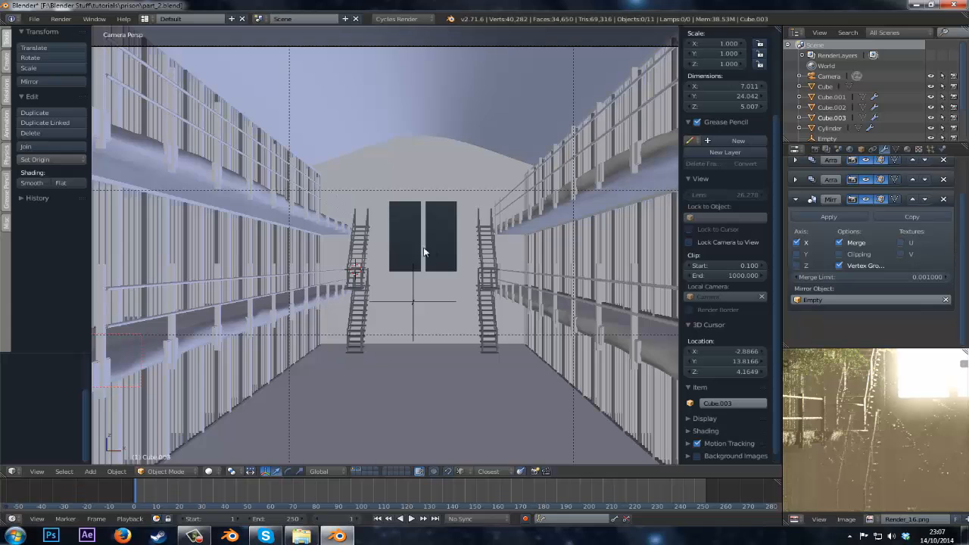
pyautogui.scroll(-2, 350, 297)
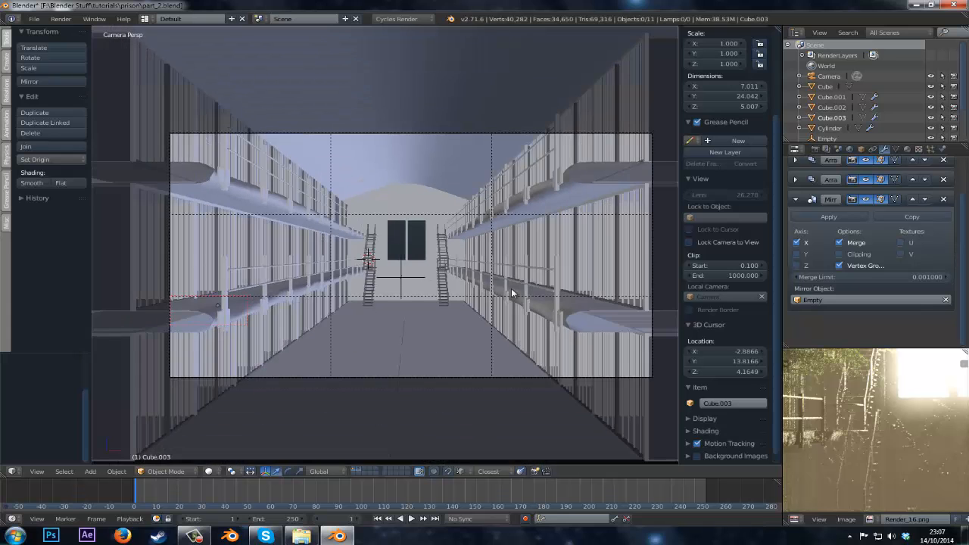
pyautogui.press('Home')
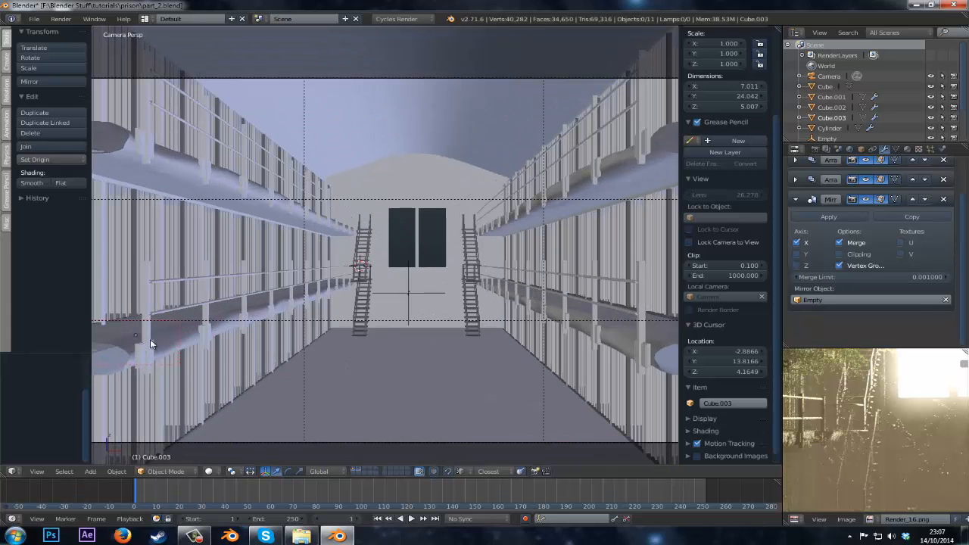
pyautogui.rightClick(169, 336)
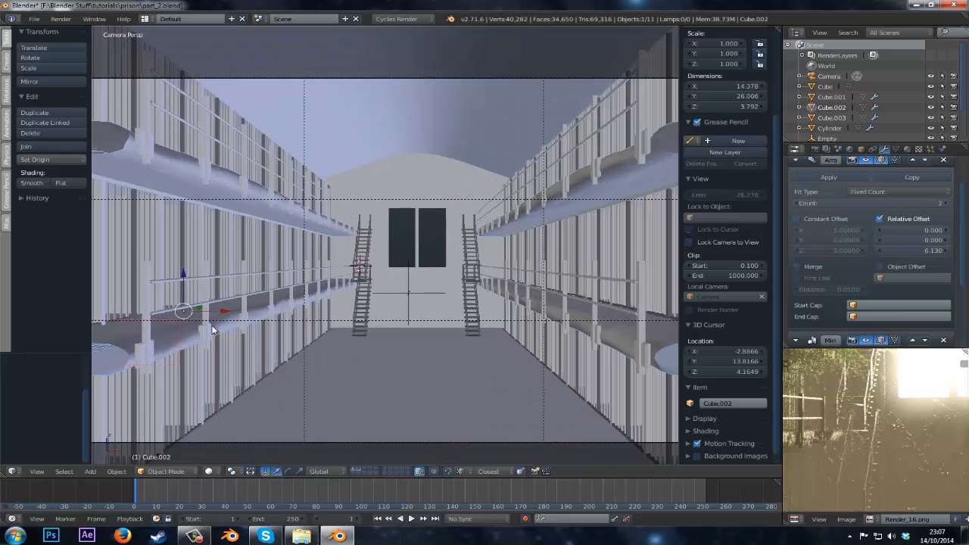
pyautogui.keyDown('shift'); pyautogui.moveTo(212, 330); pyautogui.dragTo(194, 266, button='middle'); pyautogui.keyUp('shift')
pyautogui.scroll(-2, 195, 267)
pyautogui.scroll(3, 343, 258)
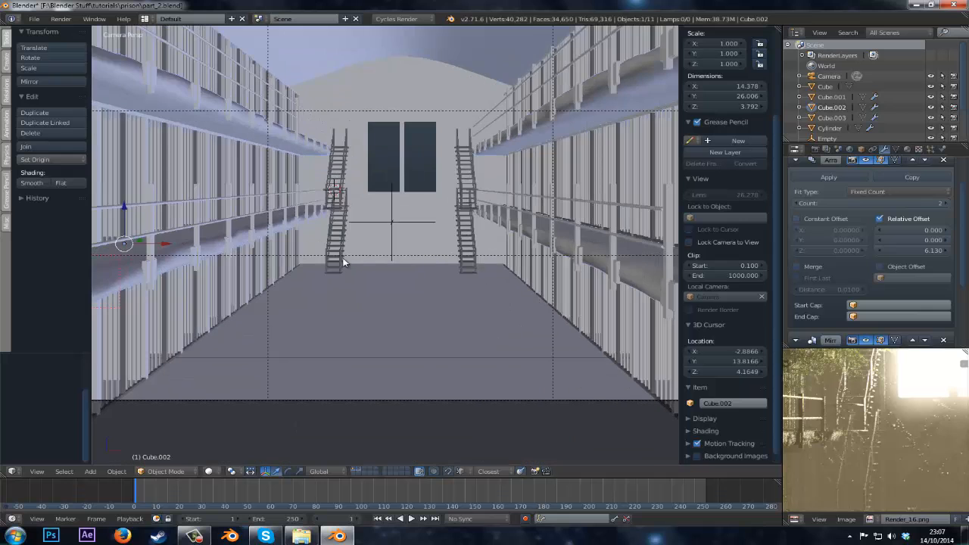
# - Isolate the staircase object in local view and save the file
pyautogui.rightClick(339, 255)
pyautogui.scroll(4, 346, 267)
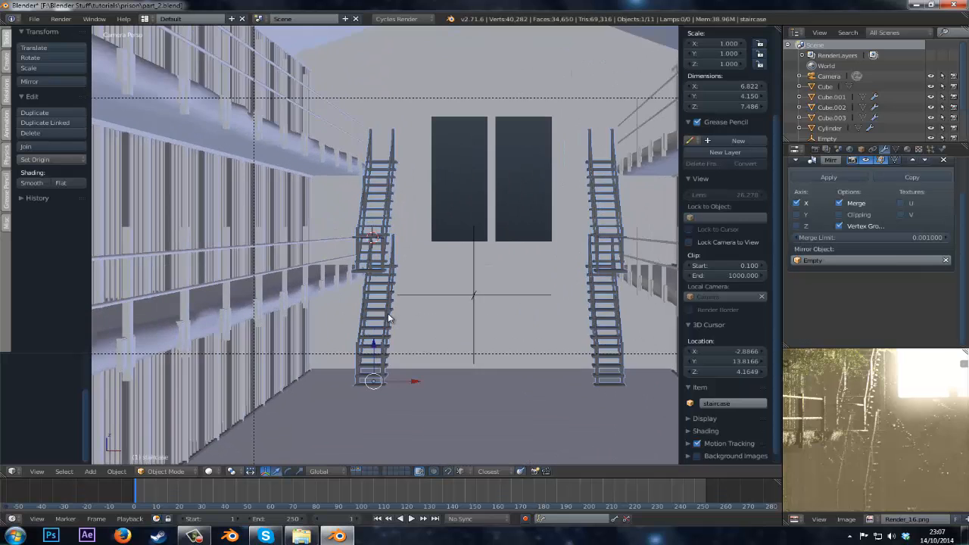
pyautogui.keyDown('shift'); pyautogui.moveTo(462, 311); pyautogui.dragTo(403, 394, button='middle'); pyautogui.keyUp('shift')
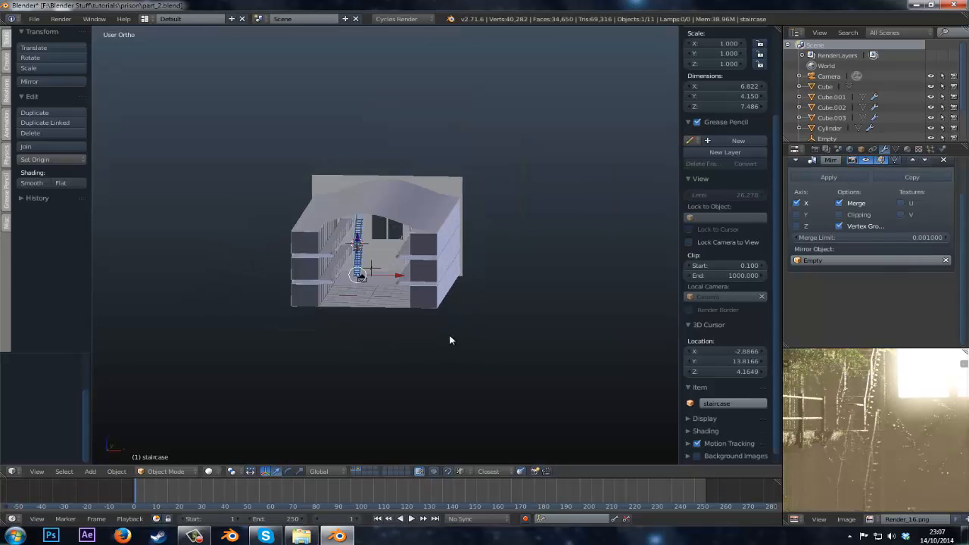
pyautogui.press('KP_Divide')
pyautogui.hotkey('ctrl', 's')
pyautogui.click(371, 337)
pyautogui.moveTo(457, 353); pyautogui.dragTo(429, 293, button='middle')
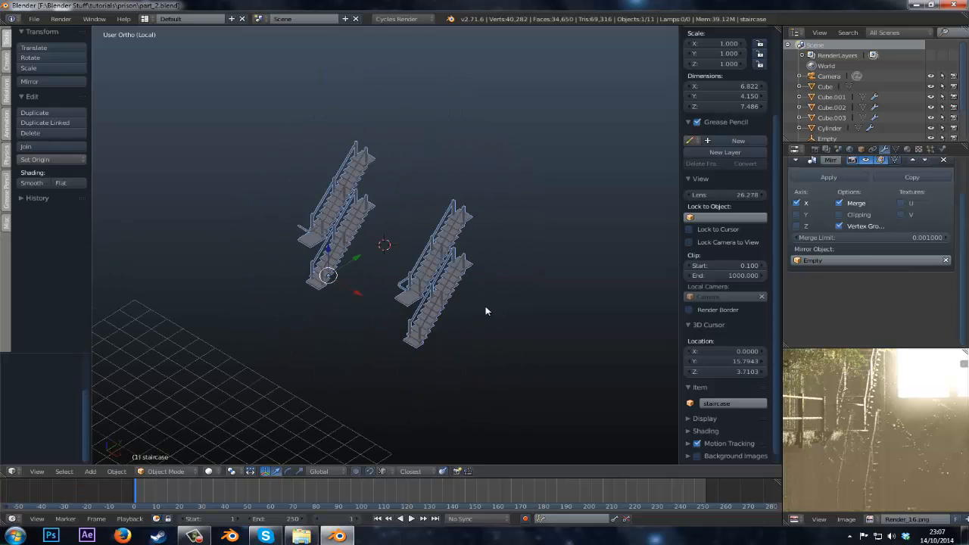
# - Duplicate the staircase object, leaving the copy in its original position
pyautogui.moveTo(486, 310); pyautogui.dragTo(562, 346, button='middle')
pyautogui.hotkey('shift', 'd')
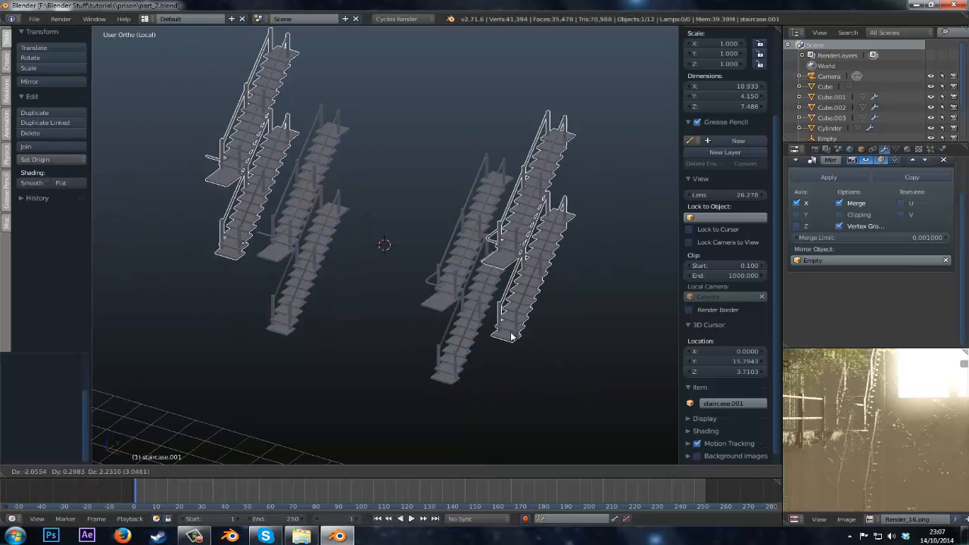
pyautogui.rightClick(389, 317)
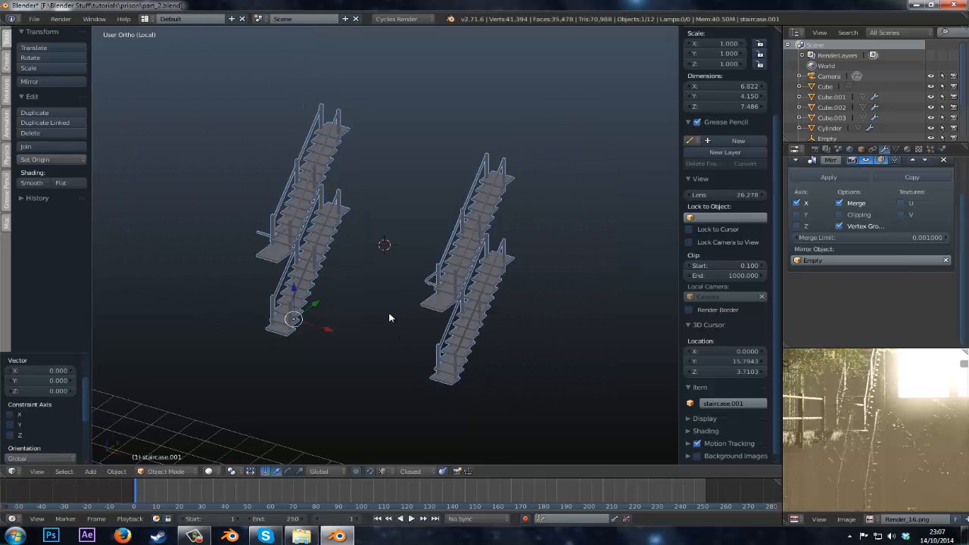
# - Move the duplicated staircase out of local view and return to the full scene
pyautogui.press('x')
pyautogui.press('m')
pyautogui.click(413, 278)
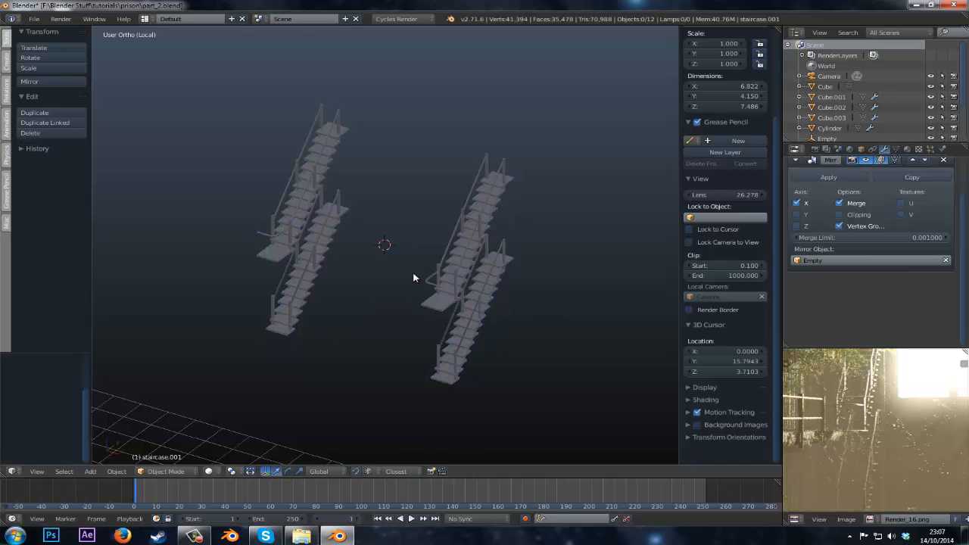
pyautogui.press('a')
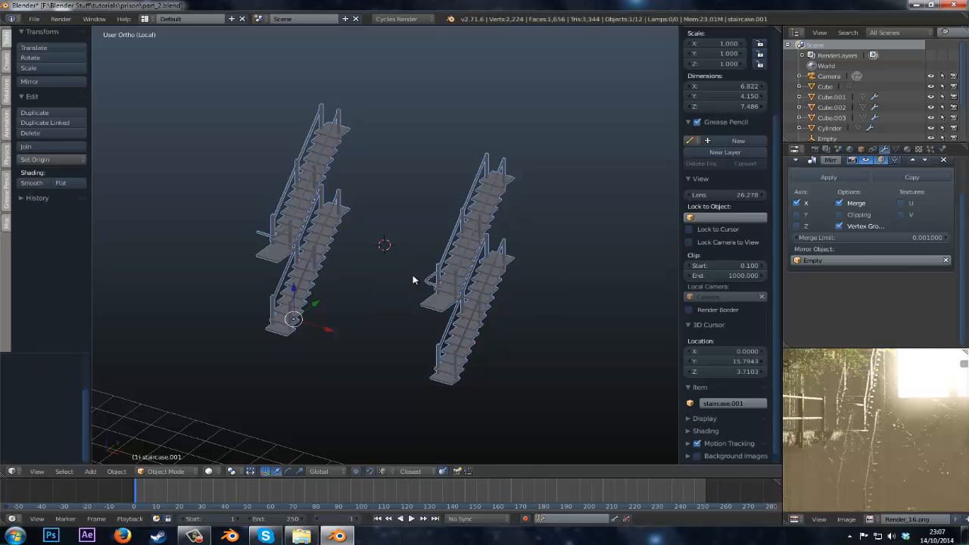
pyautogui.press('m')
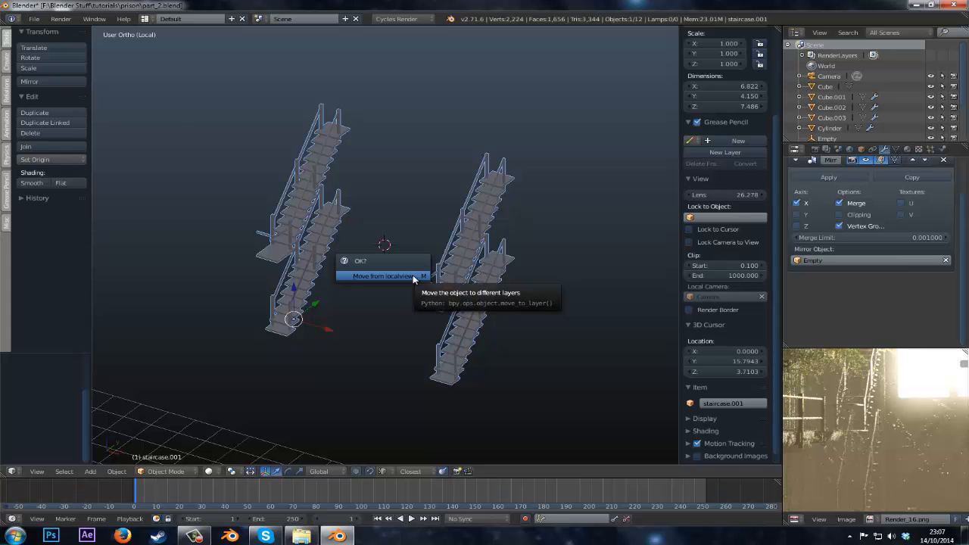
pyautogui.click(413, 277)
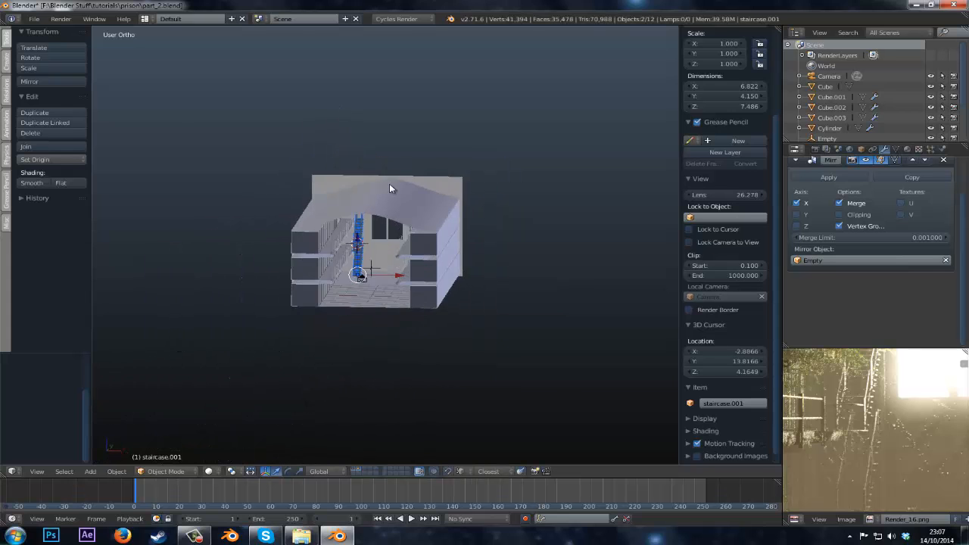
# - Move both staircase objects to the last layer (20) and display only that layer
pyautogui.press('m')
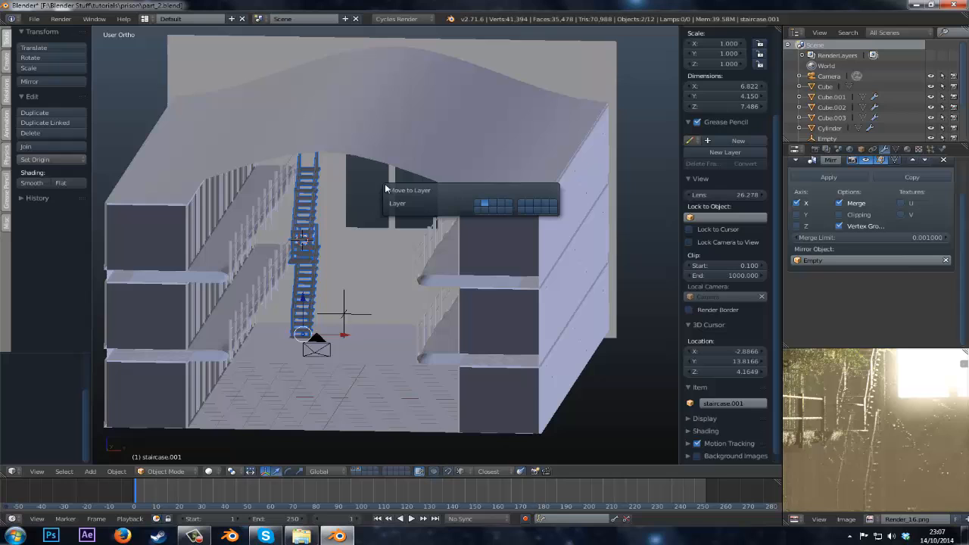
pyautogui.click(553, 209)
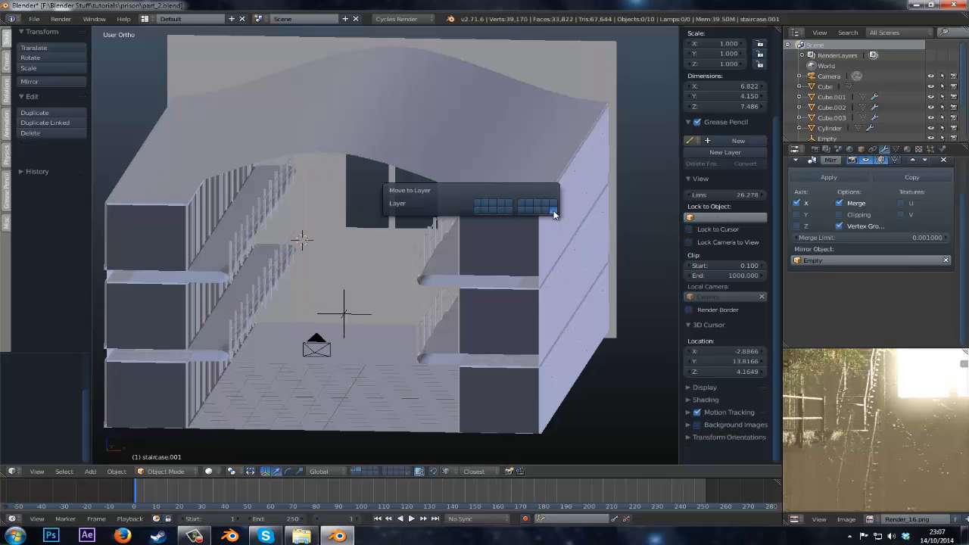
pyautogui.click(409, 472)
pyautogui.press('g')
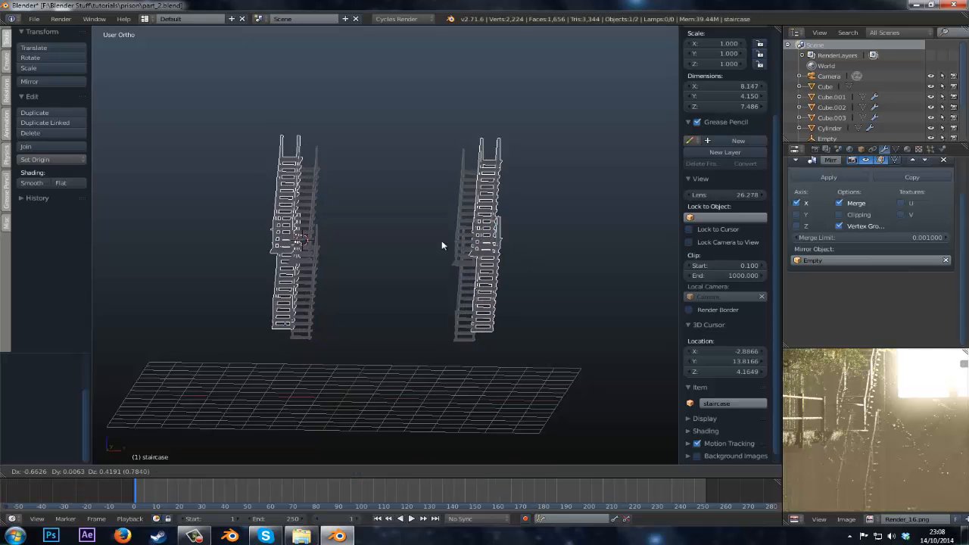
pyautogui.rightClick(385, 251)
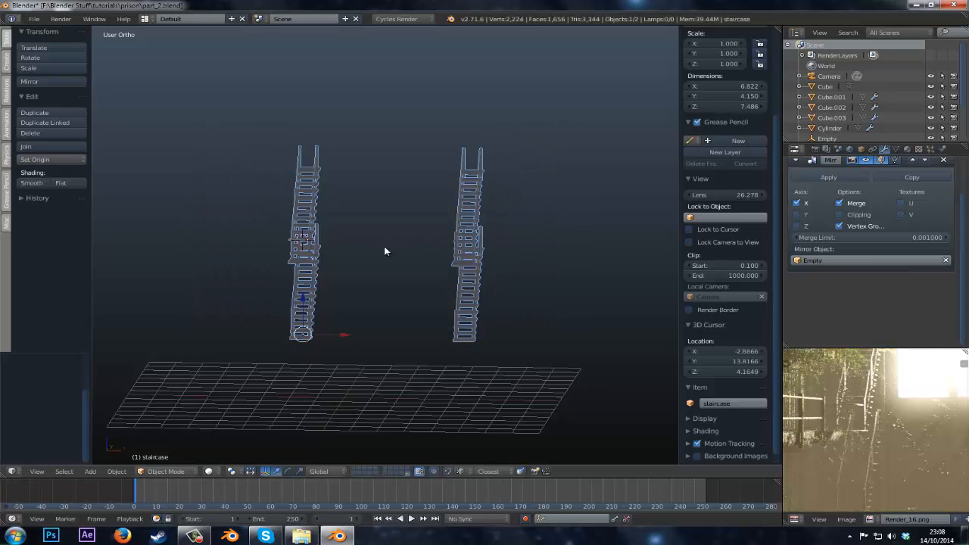
pyautogui.press('KP_Divide')
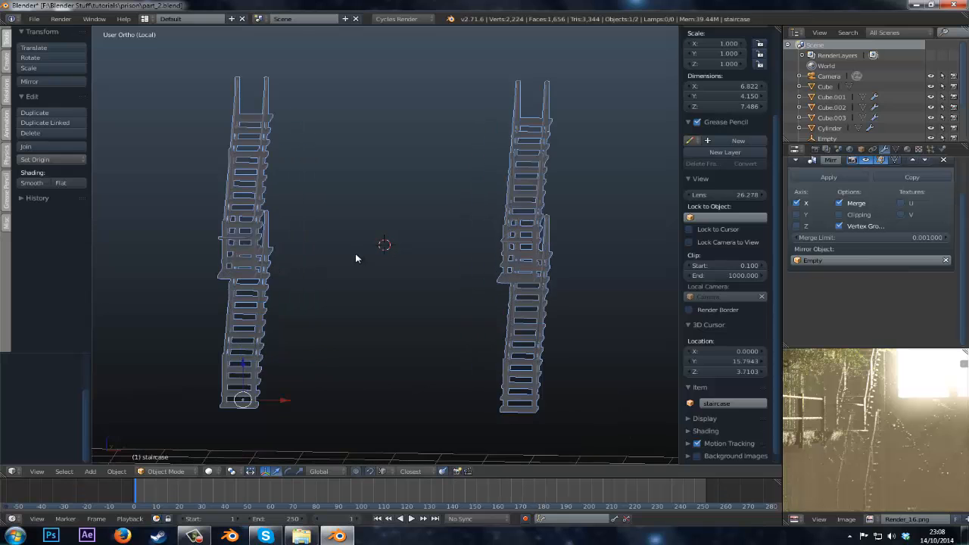
pyautogui.press('KP_Divide')
# - Select the duplicated staircase and isolate it in local view
pyautogui.moveTo(357, 261); pyautogui.dragTo(529, 254, button='middle')
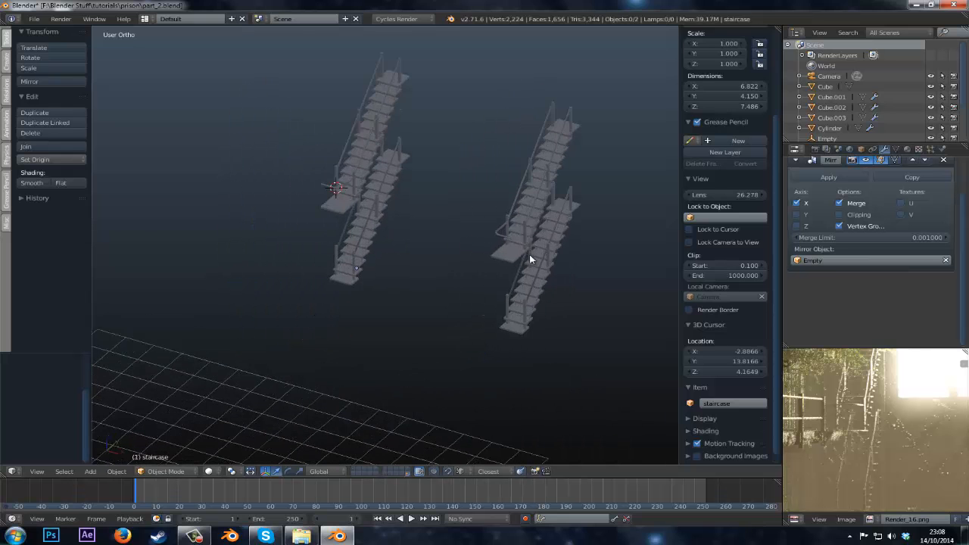
pyautogui.rightClick(522, 261)
pyautogui.press('KP_Divide')
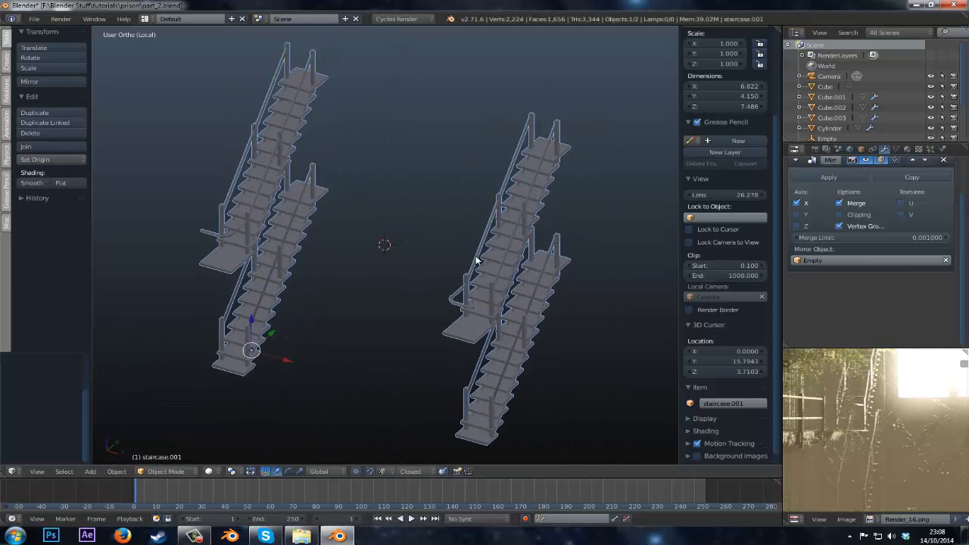
pyautogui.scroll(-2, 467, 255)
pyautogui.press('z')
pyautogui.press('a')
pyautogui.scroll(2, 467, 243)
pyautogui.press('z')
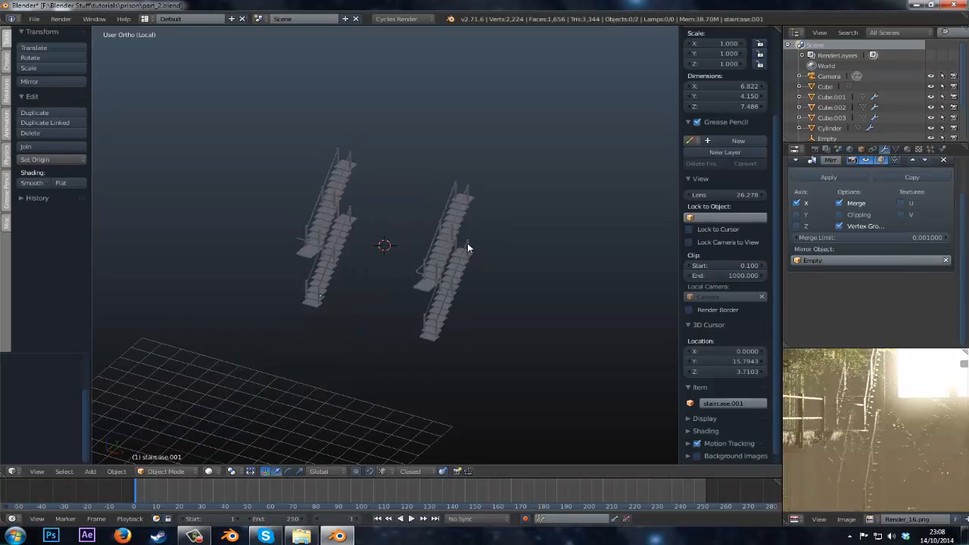
pyautogui.press('z')
pyautogui.press('a')
pyautogui.press('g')
pyautogui.press('z')
pyautogui.rightClick(326, 228)
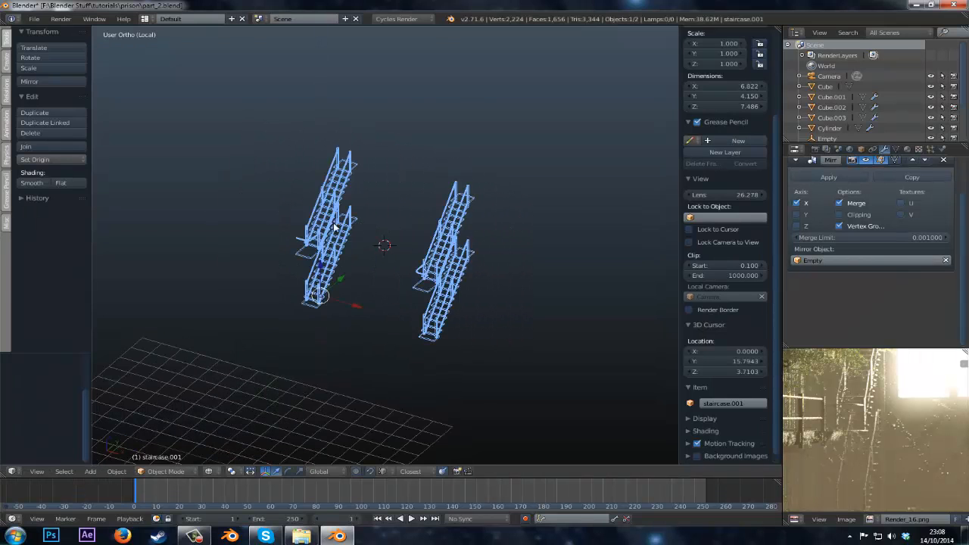
pyautogui.press('z')
pyautogui.press('g')
pyautogui.rightClick(320, 234)
pyautogui.press('a')
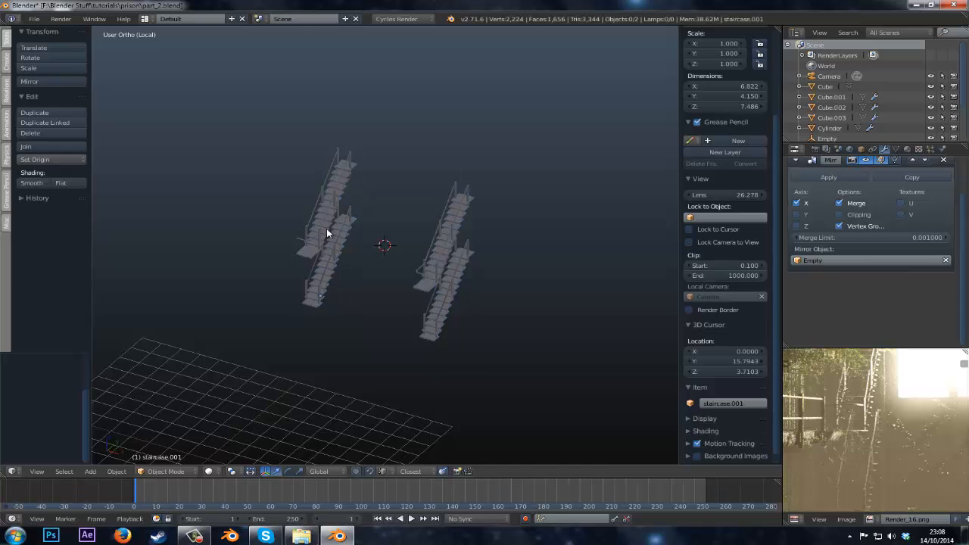
pyautogui.press('a')
pyautogui.press('a')
pyautogui.press('a')
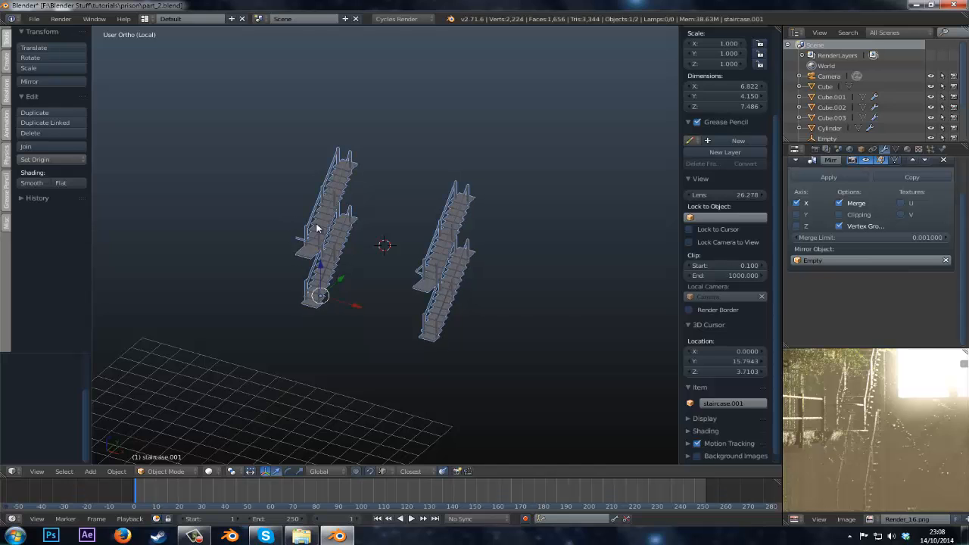
# - Leave local view and check the contents of layer 1 and the staircase layers in the full scene
pyautogui.press('KP_Divide')
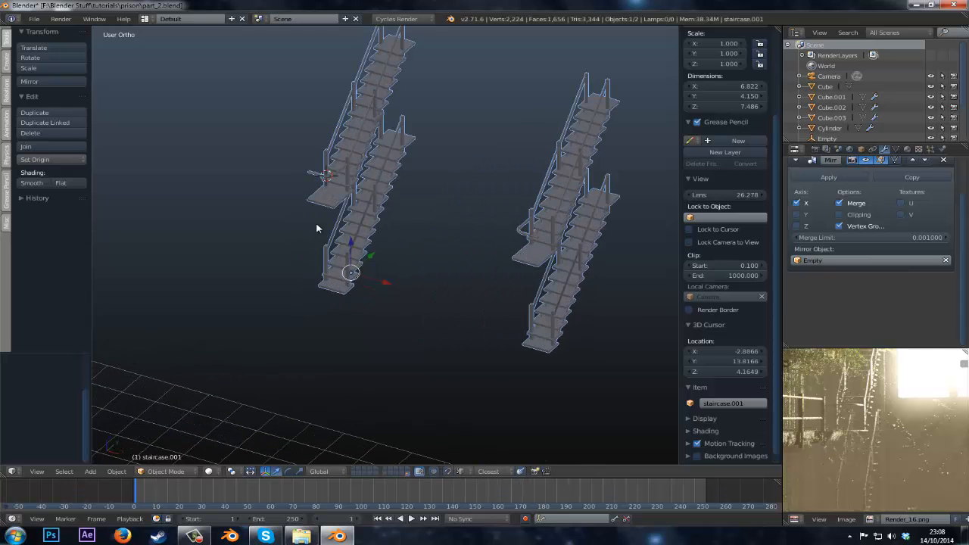
pyautogui.scroll(-5, 317, 227)
pyautogui.moveTo(384, 339); pyautogui.dragTo(409, 303, button='middle')
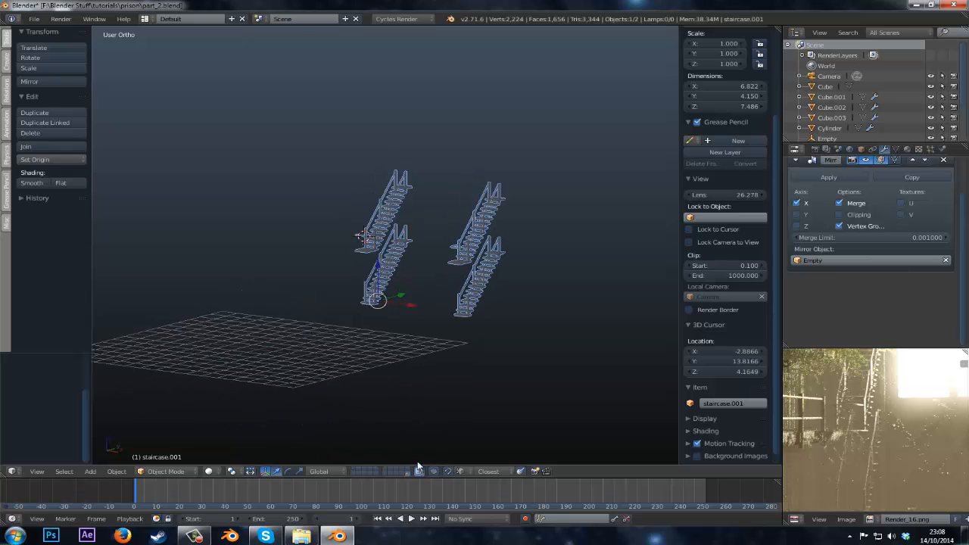
pyautogui.click(355, 469)
pyautogui.moveTo(353, 363); pyautogui.dragTo(366, 360, button='middle')
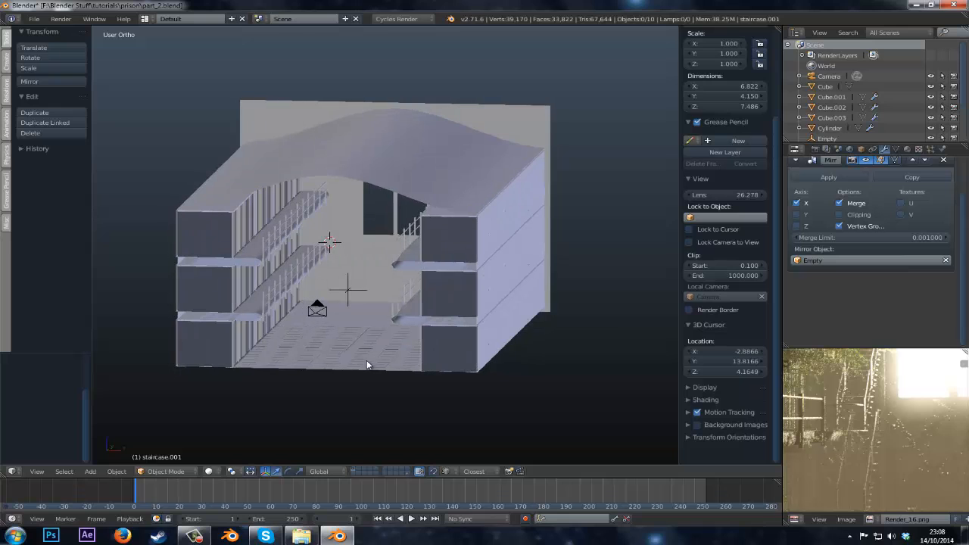
pyautogui.click(409, 473)
pyautogui.moveTo(383, 303); pyautogui.dragTo(392, 407, button='middle')
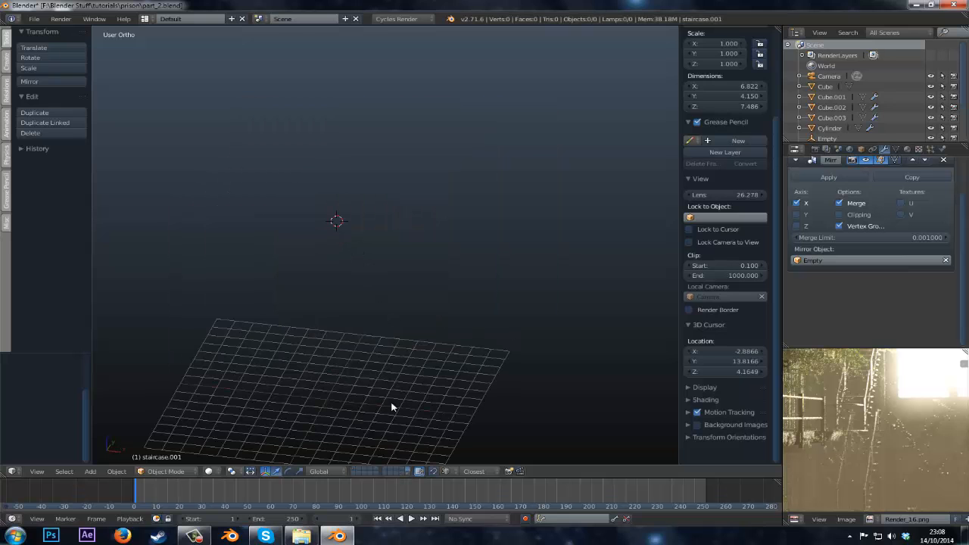
# - Move the original staircase object from the staircase layer to layer 1 and display layer 1
pyautogui.click(400, 474)
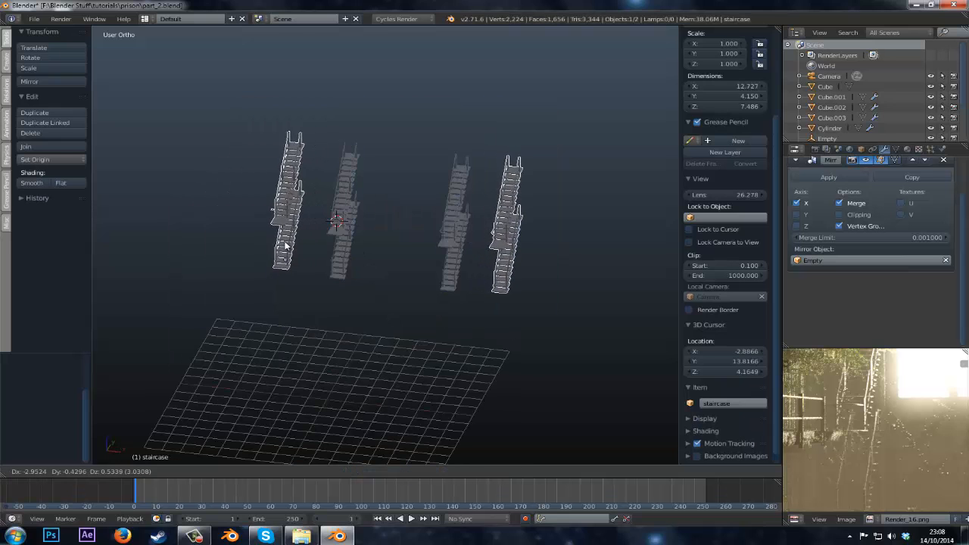
pyautogui.press('m')
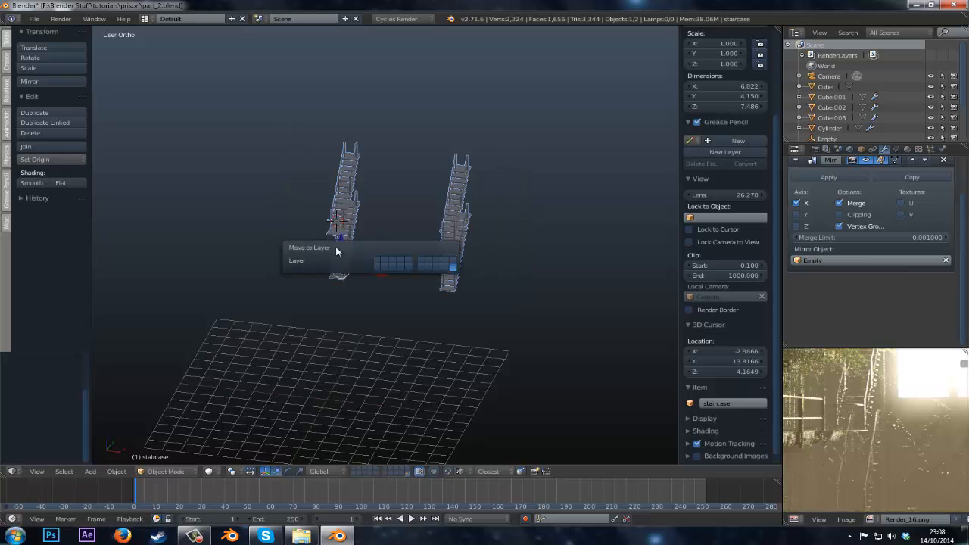
pyautogui.click(379, 265)
pyautogui.click(355, 469)
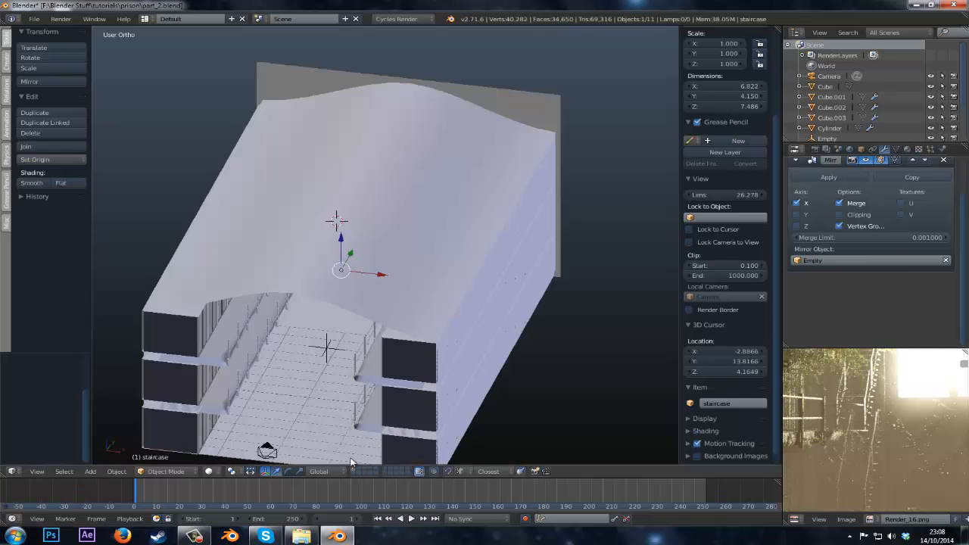
pyautogui.moveTo(345, 345); pyautogui.dragTo(345, 329, button='middle')
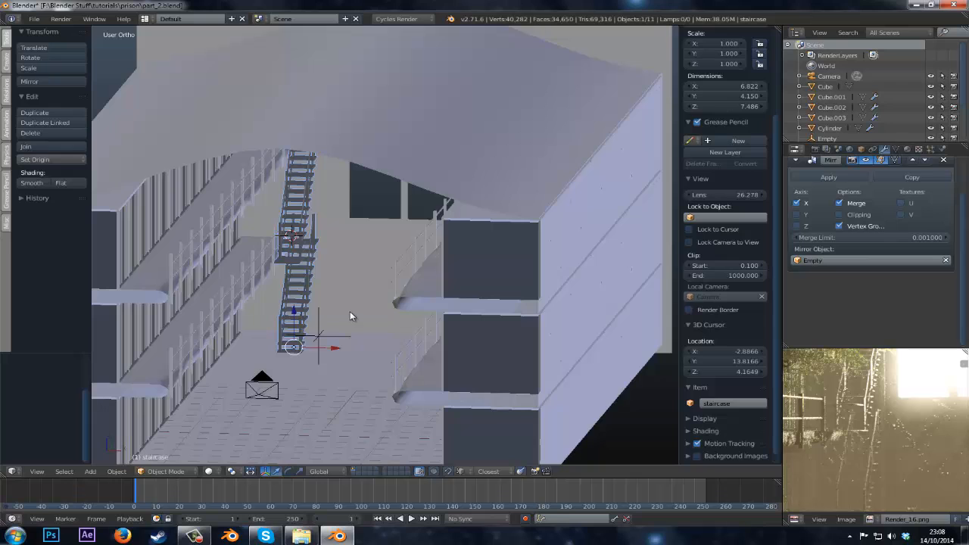
# - Save the blend file, overwriting the existing version
pyautogui.hotkey('ctrl', 's')
pyautogui.click(351, 309)
pyautogui.moveTo(351, 308); pyautogui.dragTo(372, 339, button='middle')
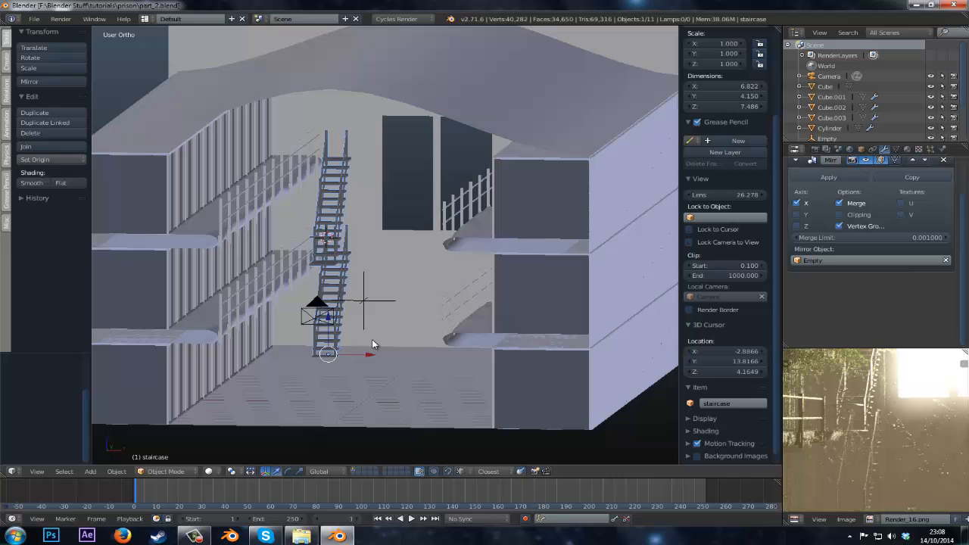
# - Compare the duplicate staircase on layer 20 with the original one in the prison scene on layer 1
pyautogui.click(408, 475)
pyautogui.rightClick(536, 310)
pyautogui.moveTo(536, 310); pyautogui.dragTo(370, 258, button='middle')
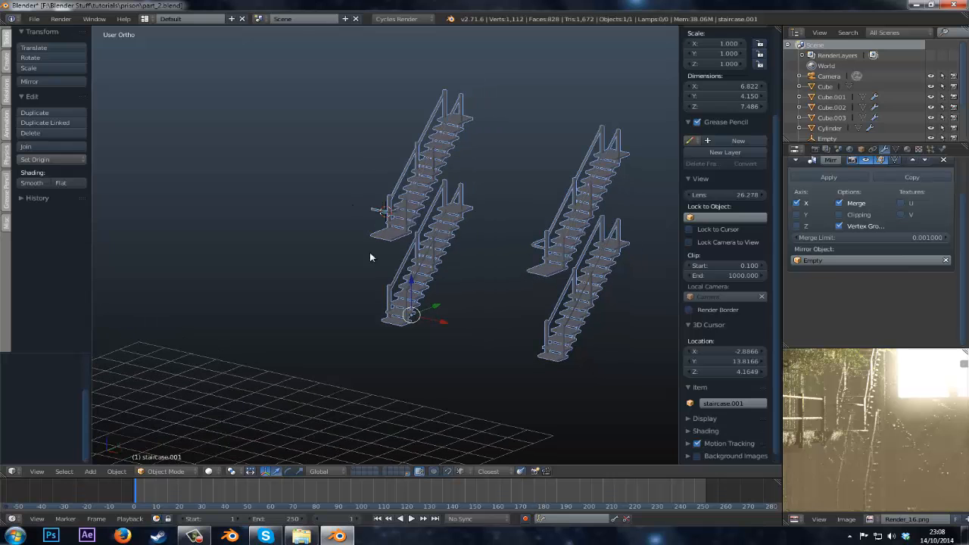
pyautogui.click(354, 468)
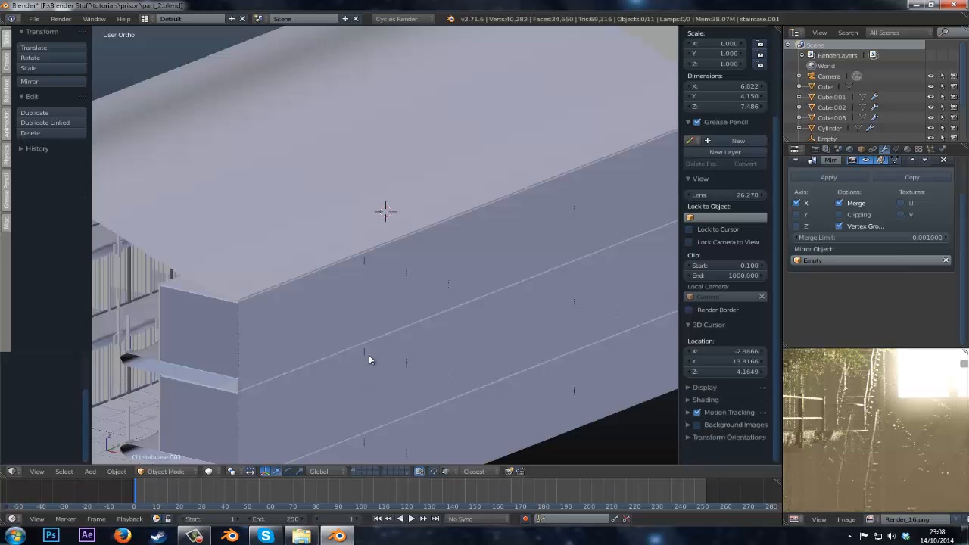
pyautogui.moveTo(368, 354); pyautogui.dragTo(402, 337, button='middle')
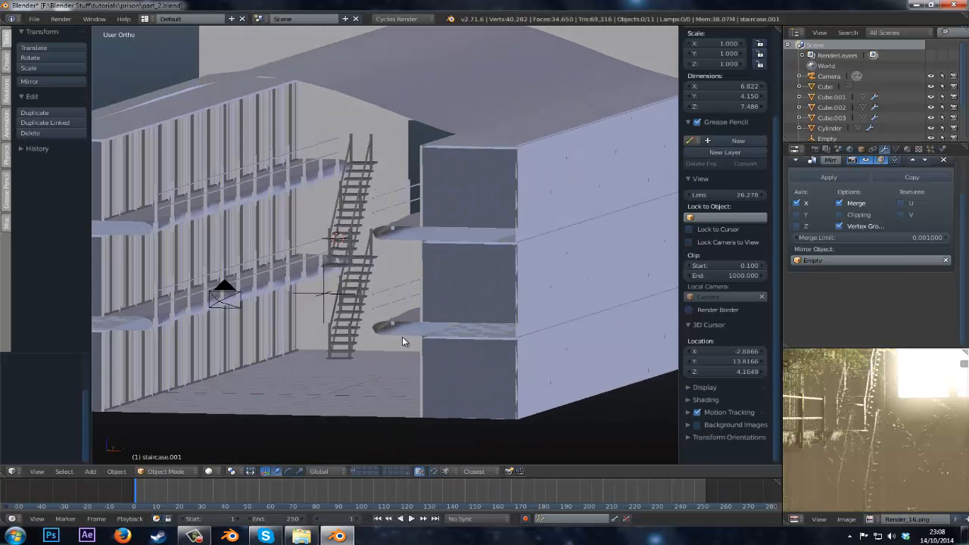
pyautogui.click(409, 473)
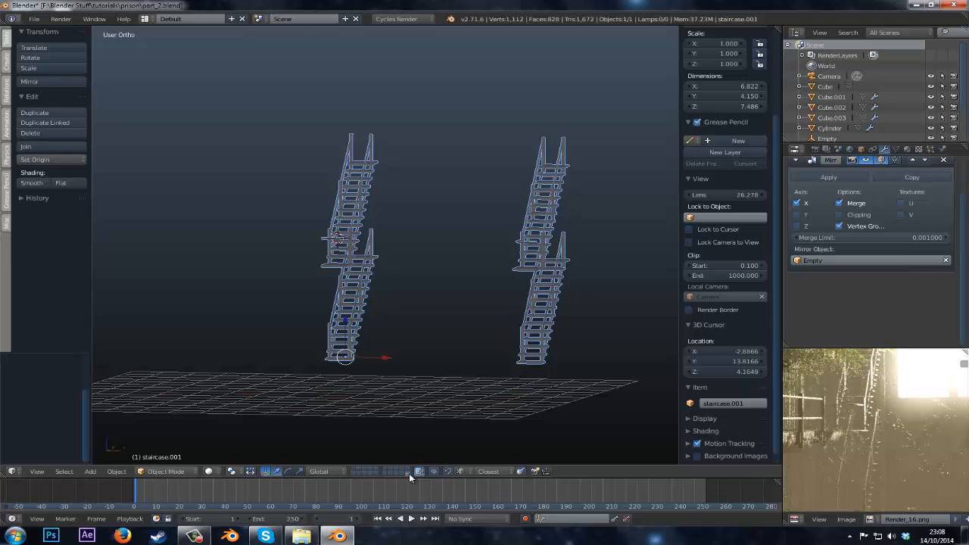
pyautogui.moveTo(506, 285); pyautogui.dragTo(436, 306, button='middle')
pyautogui.click(355, 467)
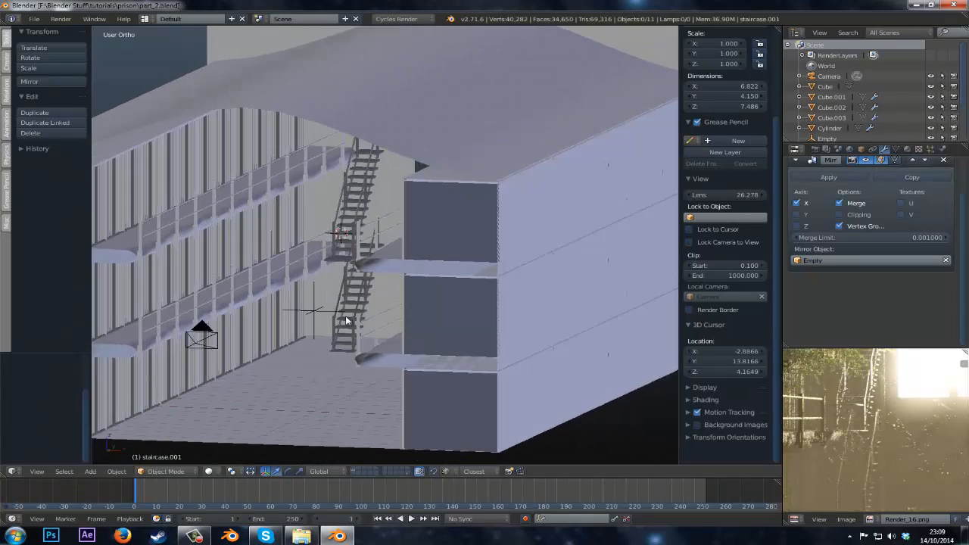
# - Select one whole tread in the lower flight of the original staircase and place a duplicate of it beside the stairs
pyautogui.scroll(4, 346, 317)
pyautogui.rightClick(338, 343)
pyautogui.press('Tab')
pyautogui.scroll(3, 378, 341)
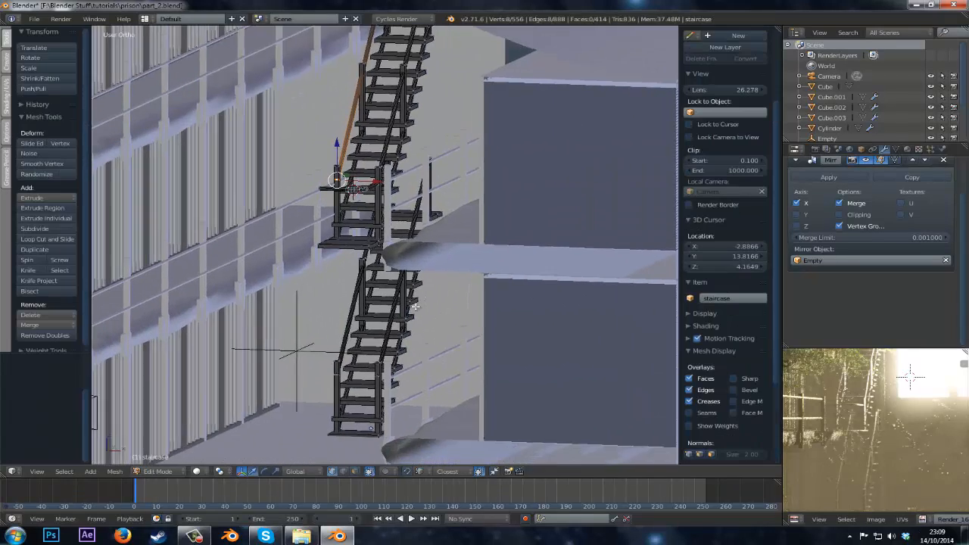
pyautogui.rightClick(426, 343)
pyautogui.hotkey('ctrl', 'l')
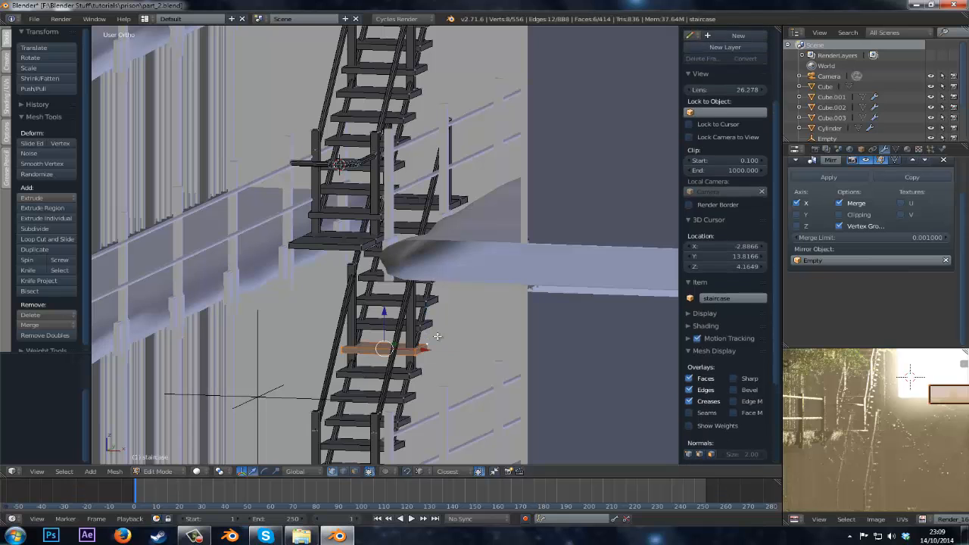
pyautogui.keyDown('shift'); pyautogui.moveTo(444, 341); pyautogui.dragTo(438, 302, button='middle'); pyautogui.keyUp('shift')
pyautogui.scroll(3, 412, 314)
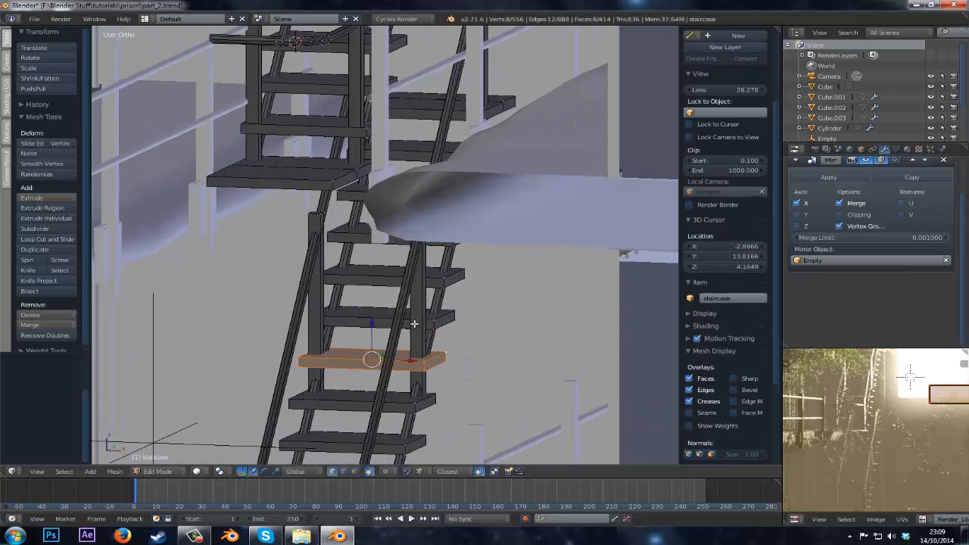
pyautogui.scroll(-3, 431, 366)
pyautogui.moveTo(311, 335); pyautogui.dragTo(358, 333, button='middle')
pyautogui.hotkey('shift', 'd')
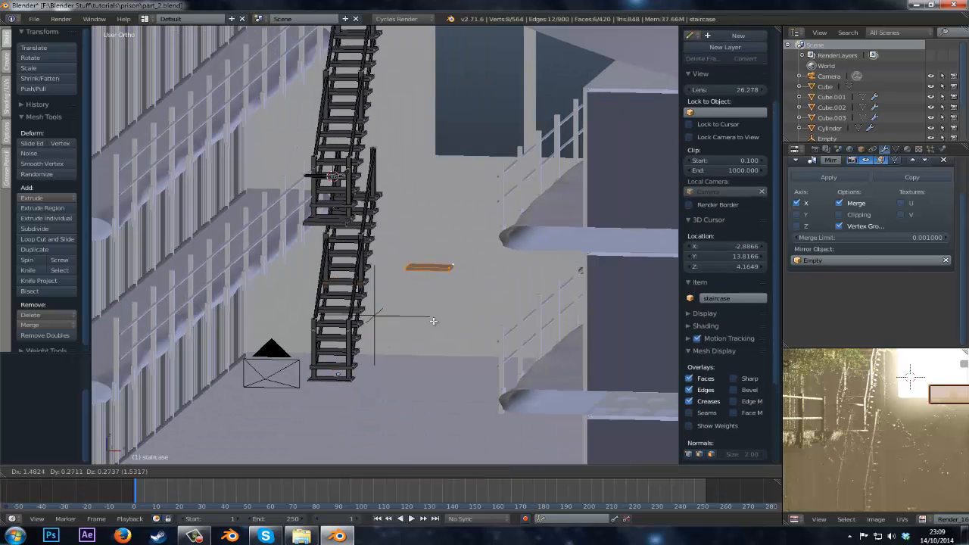
pyautogui.click(414, 328)
pyautogui.press('Tab')
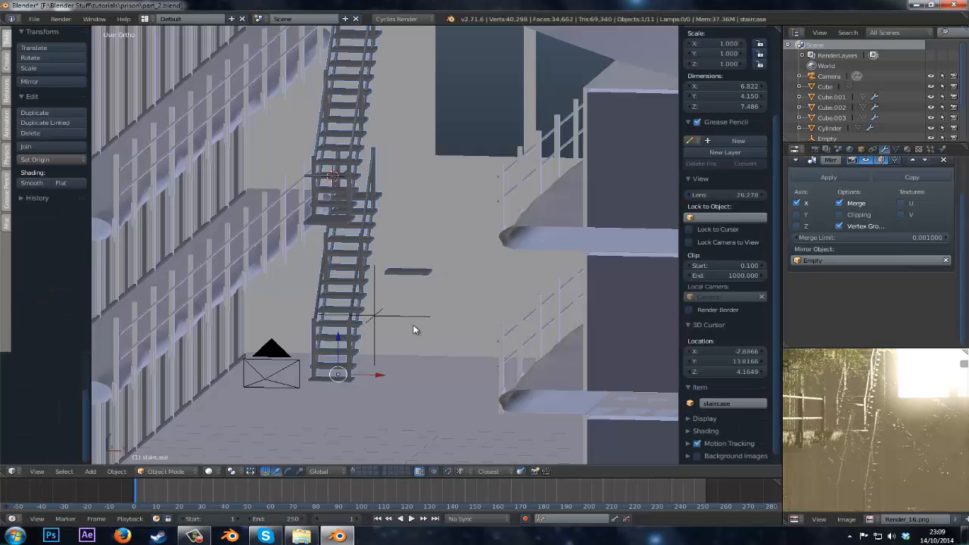
# - Separate the duplicated tread into its own object and move it to another layer
pyautogui.press('Tab')
pyautogui.press('p')
pyautogui.click(418, 274)
pyautogui.press('Tab')
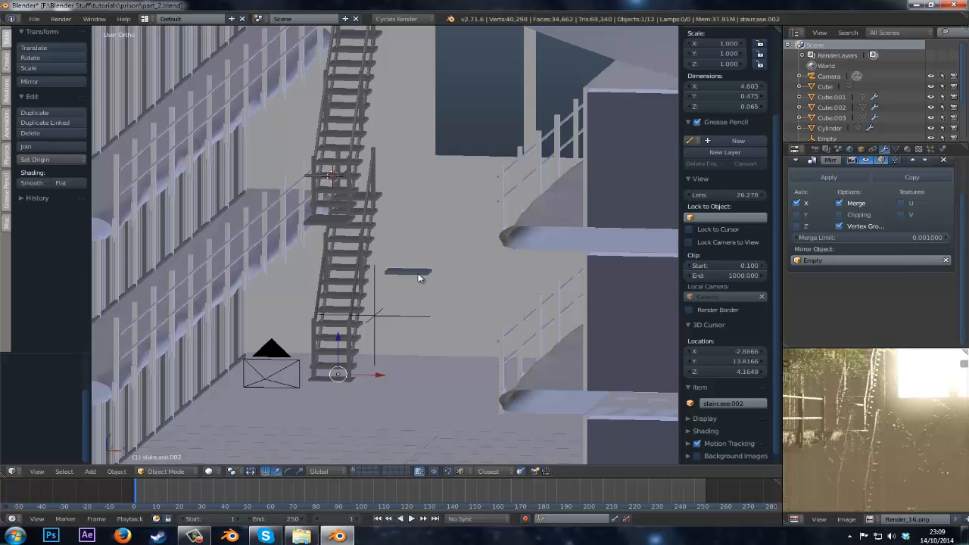
pyautogui.press('m')
pyautogui.click(517, 295)
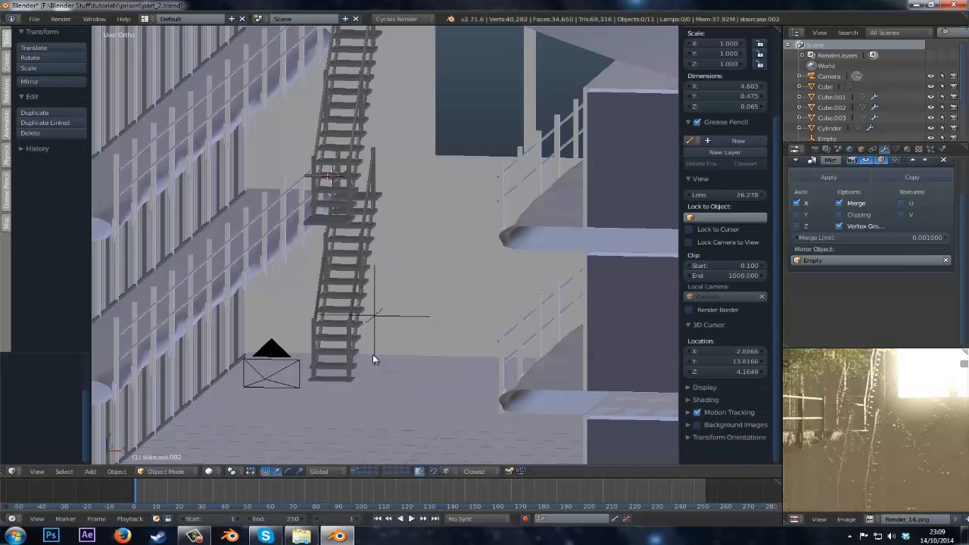
# - Select the original staircase in the prison scene and apply its Mirror modifier
pyautogui.scroll(-2, 359, 184)
pyautogui.moveTo(360, 209); pyautogui.dragTo(378, 252, button='middle')
pyautogui.scroll(2, 380, 351)
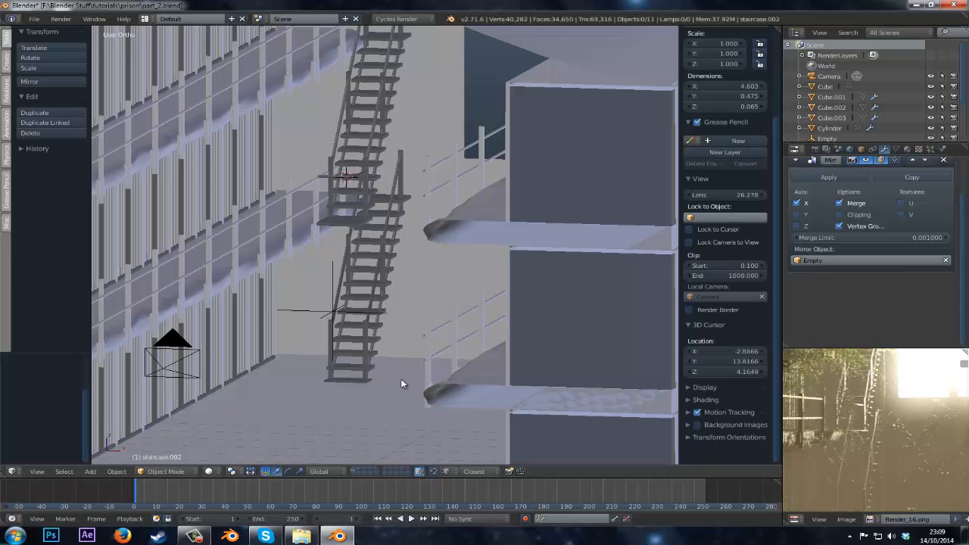
pyautogui.scroll(-2, 398, 170)
pyautogui.moveTo(384, 155); pyautogui.dragTo(474, 174, button='middle')
pyautogui.moveTo(551, 179); pyautogui.dragTo(382, 324, button='middle')
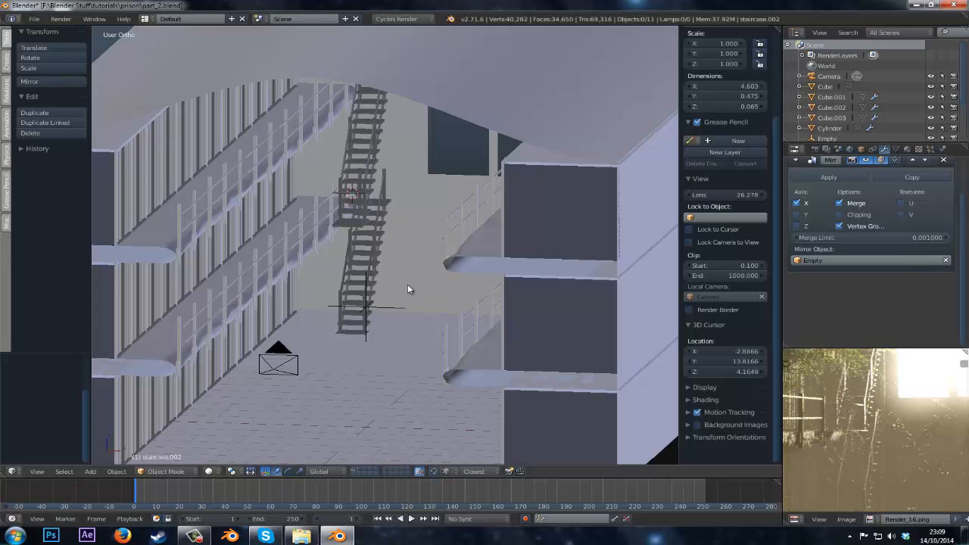
pyautogui.moveTo(407, 288); pyautogui.dragTo(428, 270, button='middle')
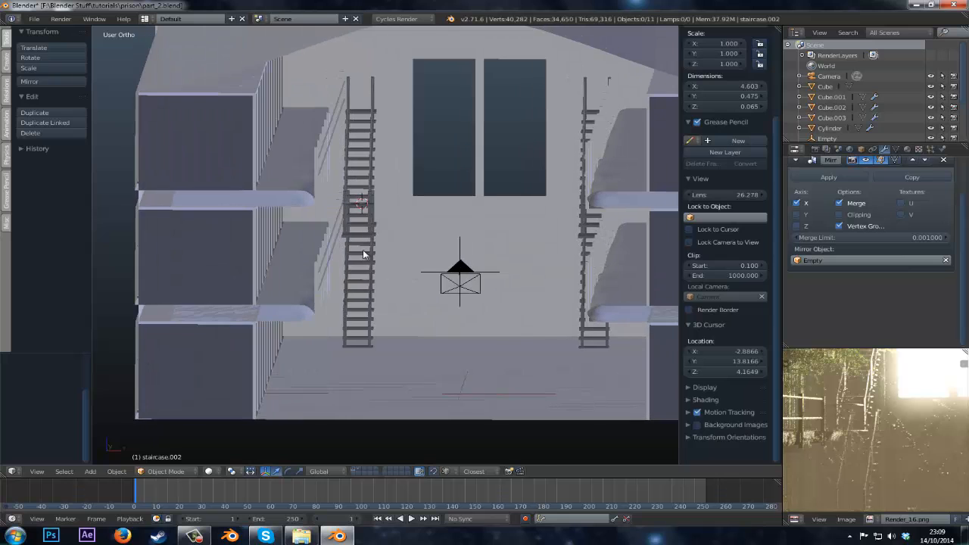
pyautogui.rightClick(363, 250)
pyautogui.rightClick(367, 235)
pyautogui.scroll(3, 822, 197)
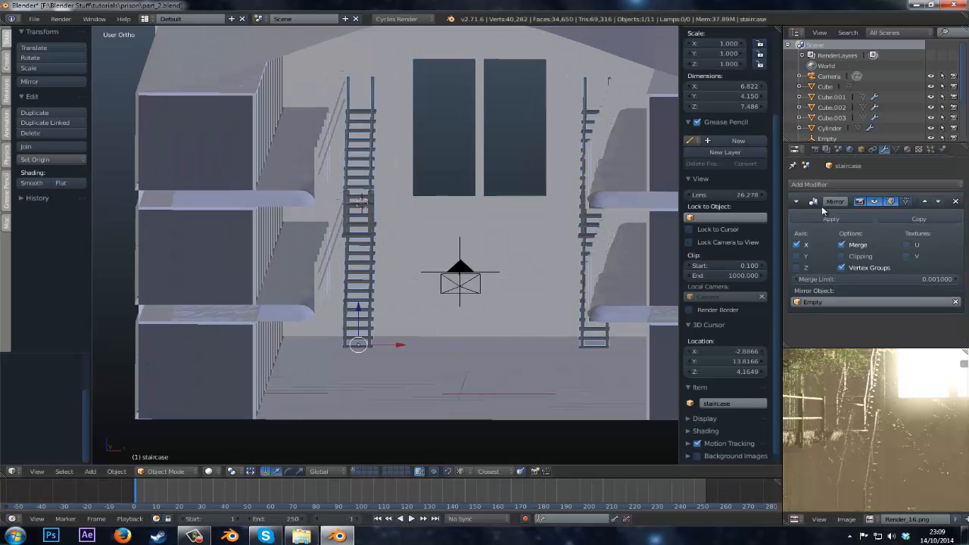
pyautogui.click(819, 219)
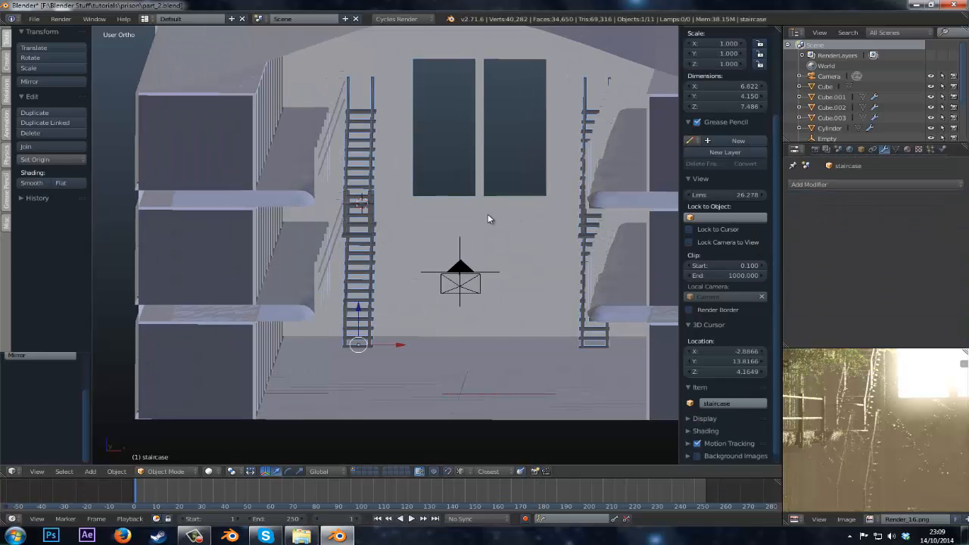
# - Delete five whole treads spread over the flights of the original staircase beside the left-hand cell block
pyautogui.moveTo(488, 213); pyautogui.dragTo(471, 220, button='middle')
pyautogui.scroll(3, 471, 220)
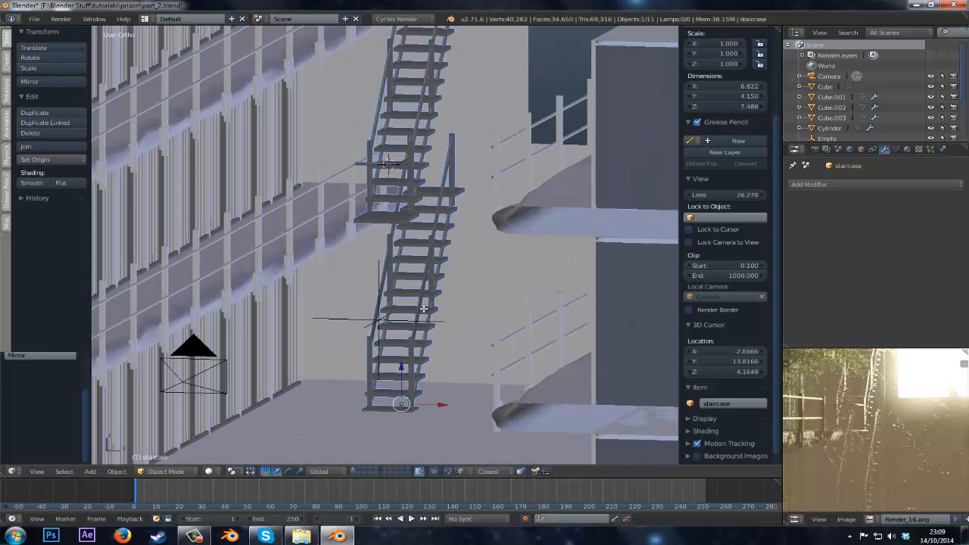
pyautogui.press('Tab')
pyautogui.rightClick(417, 393)
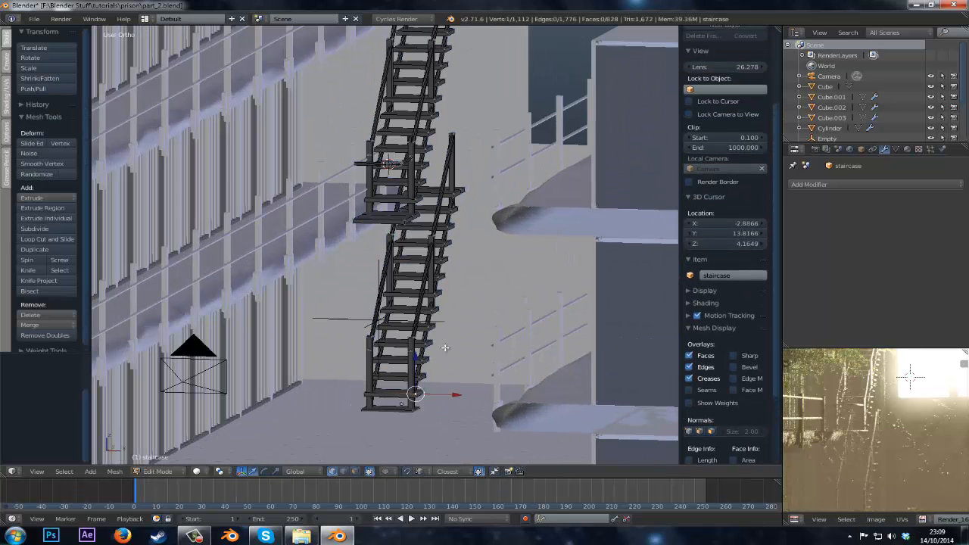
pyautogui.keyDown('shift'); pyautogui.rightClick(436, 325); pyautogui.keyUp('shift')
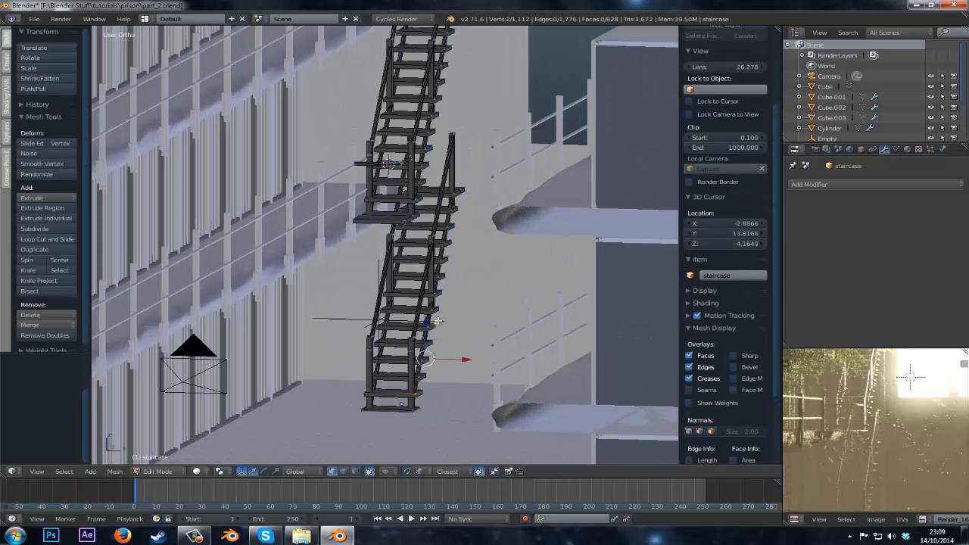
pyautogui.keyDown('shift'); pyautogui.rightClick(449, 258); pyautogui.keyUp('shift')
pyautogui.keyDown('shift'); pyautogui.moveTo(439, 215); pyautogui.dragTo(355, 386, button='middle'); pyautogui.keyUp('shift')
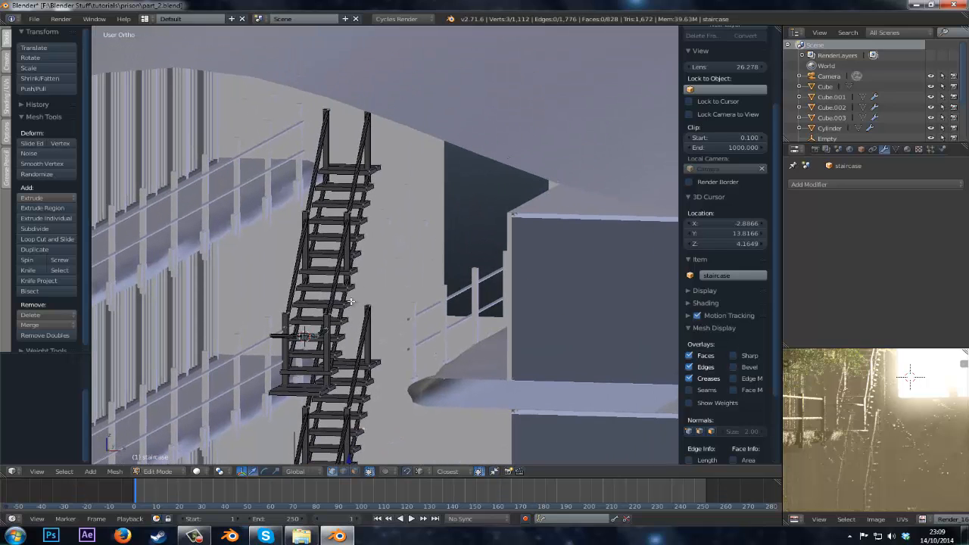
pyautogui.keyDown('shift'); pyautogui.rightClick(351, 301); pyautogui.keyUp('shift')
pyautogui.keyDown('shift'); pyautogui.rightClick(369, 217); pyautogui.keyUp('shift')
pyautogui.hotkey('ctrl', 'l')
pyautogui.press('x')
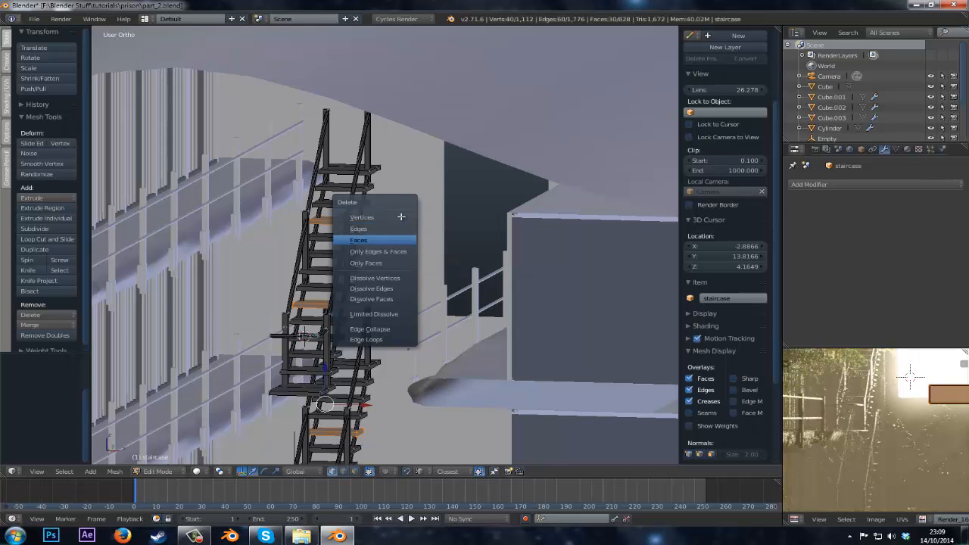
pyautogui.click(401, 217)
# - Delete seven whole treads at irregular intervals along the mirrored staircase on the opposite side of the hall
pyautogui.keyDown('shift'); pyautogui.moveTo(359, 182); pyautogui.dragTo(395, 404, button='middle'); pyautogui.keyUp('shift')
pyautogui.rightClick(359, 385)
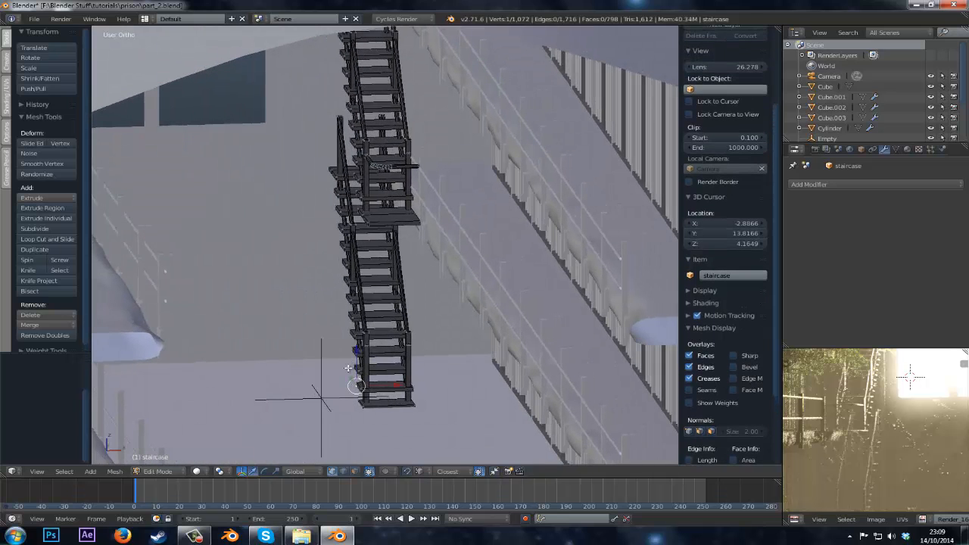
pyautogui.keyDown('shift'); pyautogui.rightClick(346, 334); pyautogui.keyUp('shift')
pyautogui.keyDown('shift'); pyautogui.rightClick(337, 241); pyautogui.keyUp('shift')
pyautogui.keyDown('shift'); pyautogui.rightClick(345, 100); pyautogui.keyUp('shift')
pyautogui.keyDown('shift'); pyautogui.moveTo(344, 100); pyautogui.dragTo(345, 204, button='middle'); pyautogui.keyUp('shift')
pyautogui.moveTo(345, 242); pyautogui.dragTo(346, 203, button='middle')
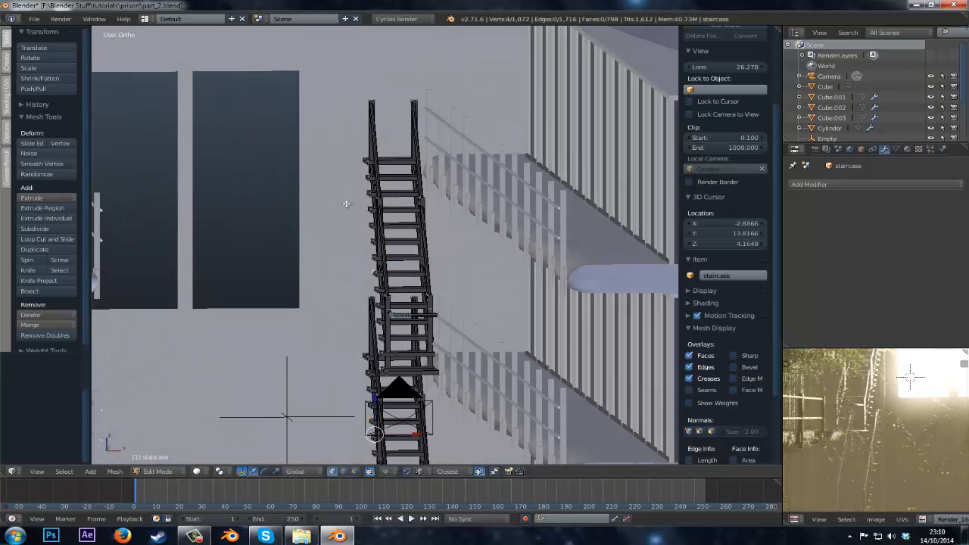
pyautogui.keyDown('shift'); pyautogui.rightClick(366, 198); pyautogui.keyUp('shift')
pyautogui.moveTo(358, 353); pyautogui.dragTo(347, 252, button='middle')
pyautogui.keyDown('shift'); pyautogui.rightClick(332, 324); pyautogui.keyUp('shift')
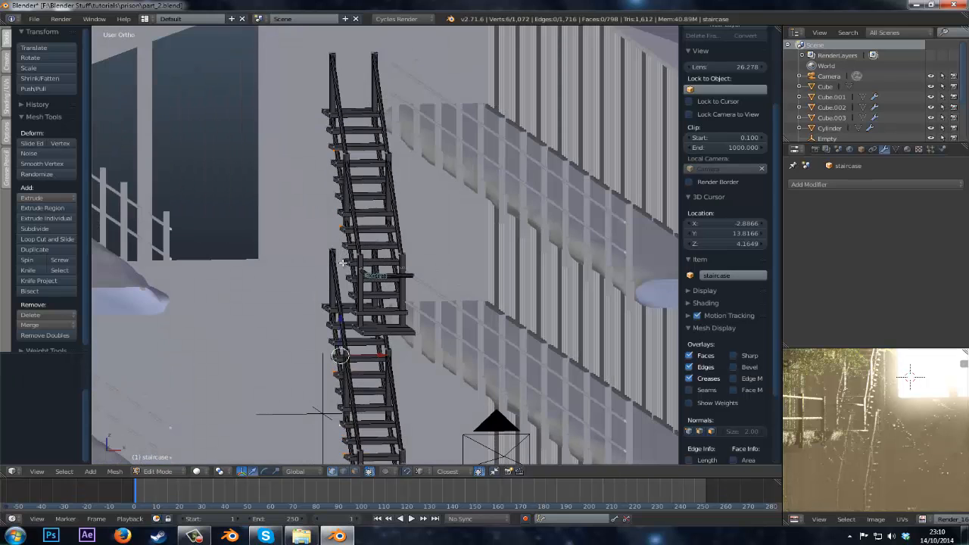
pyautogui.keyDown('shift'); pyautogui.rightClick(343, 262); pyautogui.keyUp('shift')
pyautogui.hotkey('ctrl', 'z')
pyautogui.keyDown('shift'); pyautogui.rightClick(351, 291); pyautogui.keyUp('shift')
pyautogui.hotkey('ctrl', 'l')
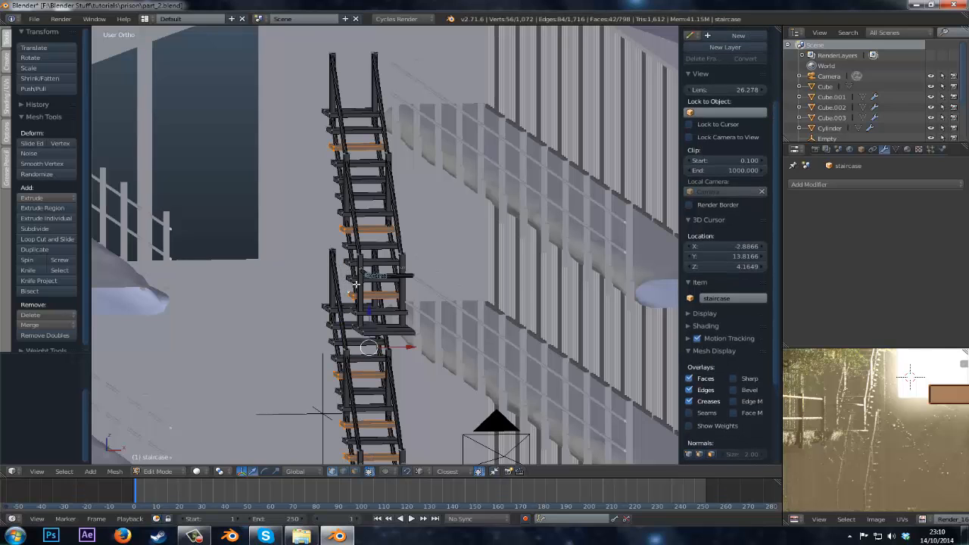
pyautogui.moveTo(356, 284); pyautogui.dragTo(385, 294, button='middle')
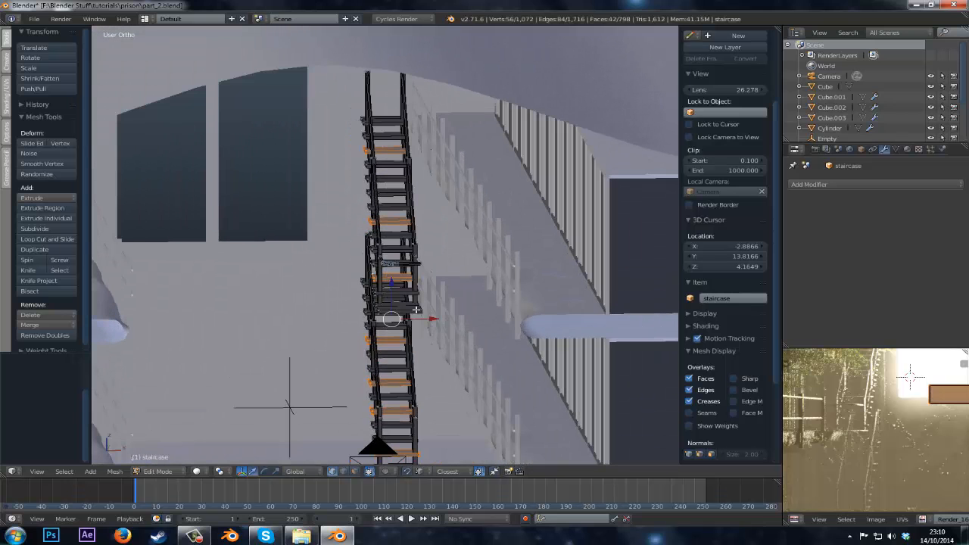
pyautogui.press('x')
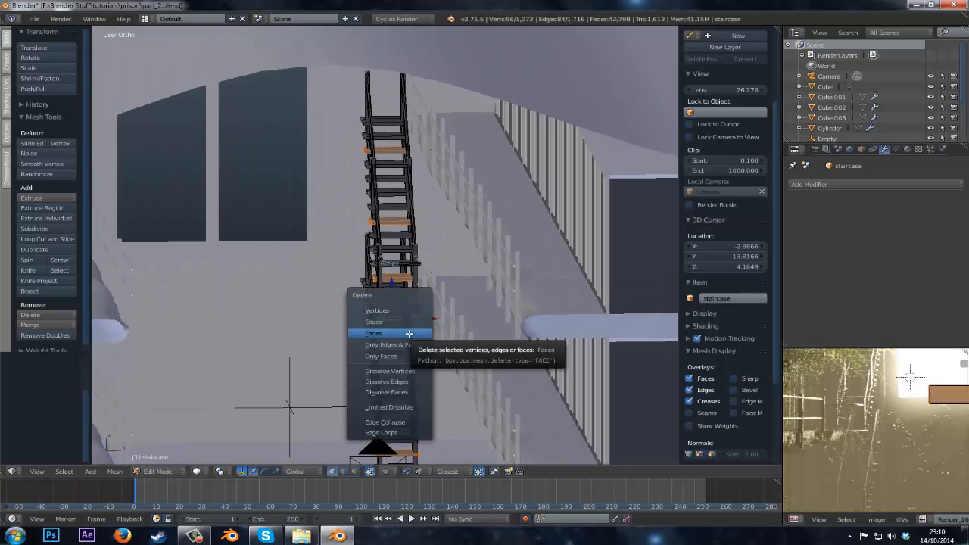
pyautogui.click(405, 331)
# - Select six whole treads scattered along the lower and upper flights of the original staircase
pyautogui.moveTo(377, 335); pyautogui.dragTo(447, 290, button='middle')
pyautogui.press('Tab')
pyautogui.keyDown('shift'); pyautogui.moveTo(371, 284); pyautogui.dragTo(450, 253, button='middle'); pyautogui.keyUp('shift')
pyautogui.press('Tab')
pyautogui.scroll(4, 398, 315)
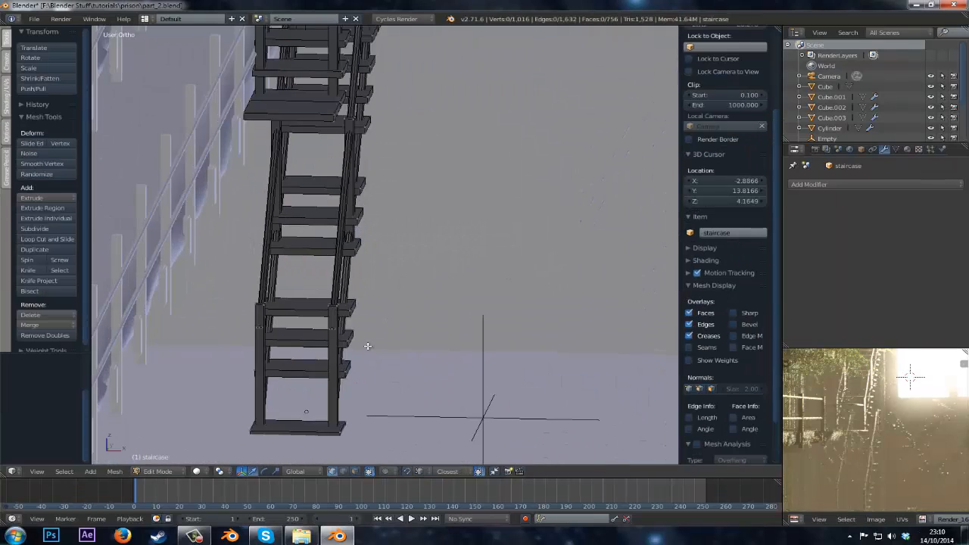
pyautogui.moveTo(368, 346); pyautogui.dragTo(350, 448, button='middle')
pyautogui.rightClick(386, 343)
pyautogui.scroll(-2, 384, 345)
pyautogui.keyDown('shift'); pyautogui.rightClick(385, 284); pyautogui.keyUp('shift')
pyautogui.moveTo(385, 285)
pyautogui.keyDown('shift'); pyautogui.mouseDown(button='middle')
pyautogui.moveTo(366, 345)
pyautogui.moveTo(380, 299)
pyautogui.mouseUp(button='middle'); pyautogui.keyUp('shift')
pyautogui.keyDown('shift'); pyautogui.rightClick(303, 284); pyautogui.keyUp('shift')
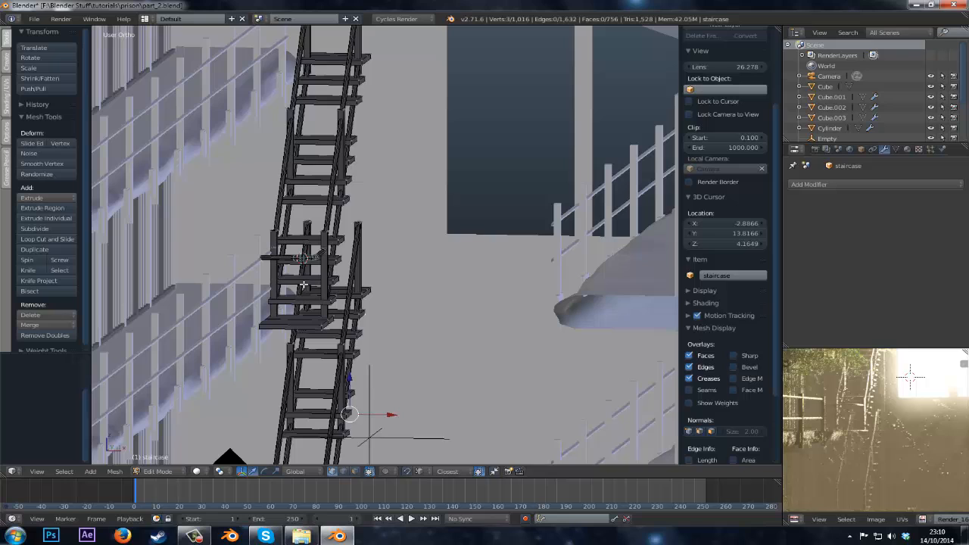
pyautogui.keyDown('shift'); pyautogui.rightClick(347, 266); pyautogui.keyUp('shift')
pyautogui.keyDown('shift'); pyautogui.rightClick(356, 162); pyautogui.keyUp('shift')
pyautogui.keyDown('shift'); pyautogui.rightClick(372, 82); pyautogui.keyUp('shift')
pyautogui.hotkey('ctrl', 'l')
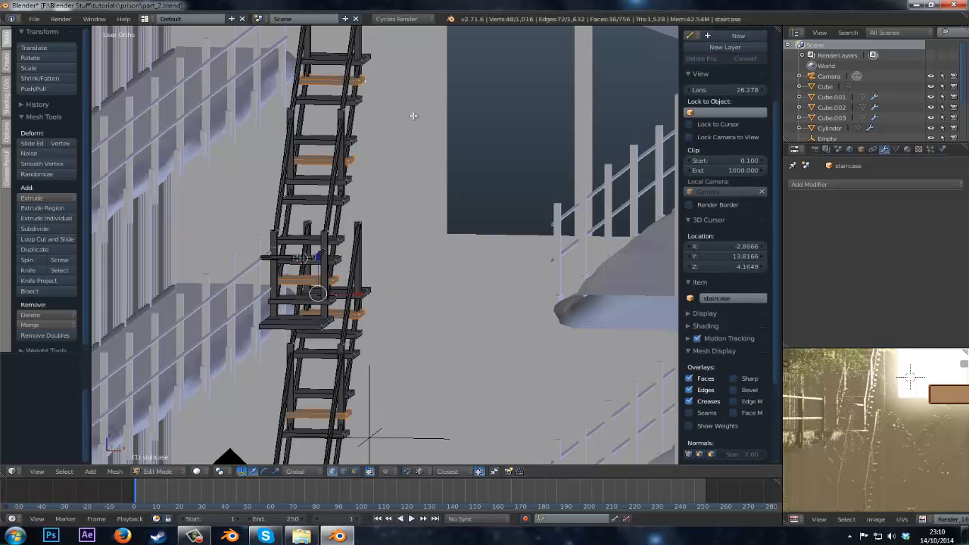
pyautogui.keyDown('shift'); pyautogui.moveTo(391, 234); pyautogui.dragTo(395, 203, button='middle'); pyautogui.keyUp('shift')
pyautogui.click(219, 472)
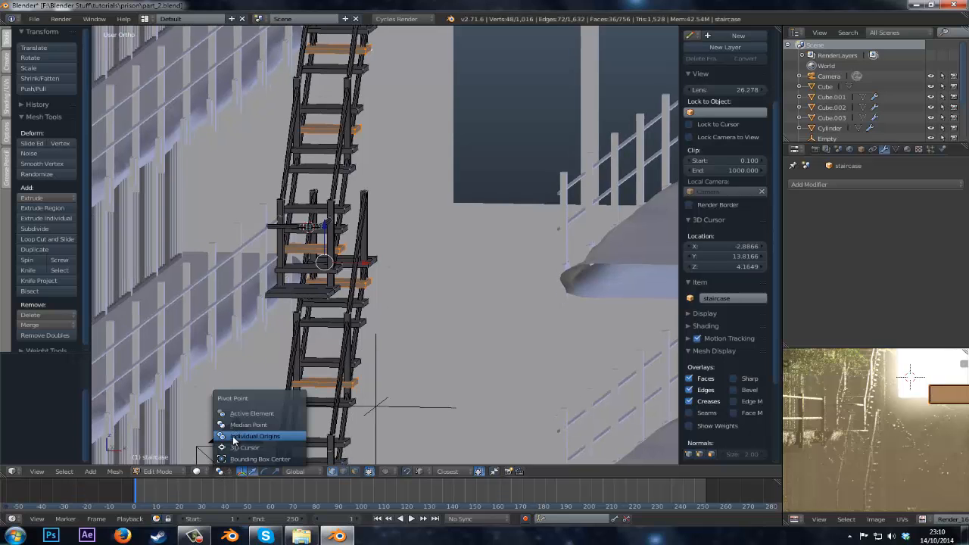
pyautogui.click(234, 437)
pyautogui.scroll(-8, 382, 308)
pyautogui.scroll(6, 381, 309)
pyautogui.press('r')
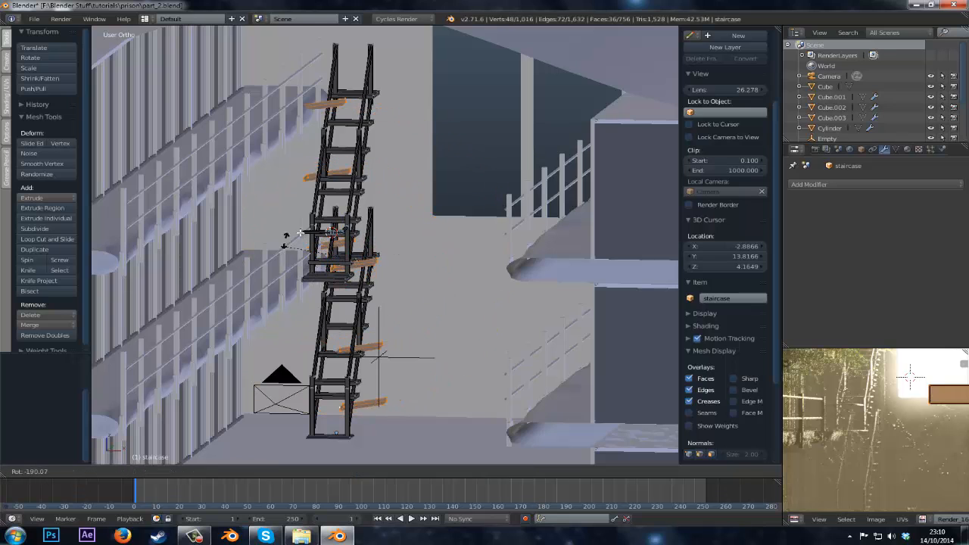
pyautogui.rightClick(409, 284)
pyautogui.press('r')
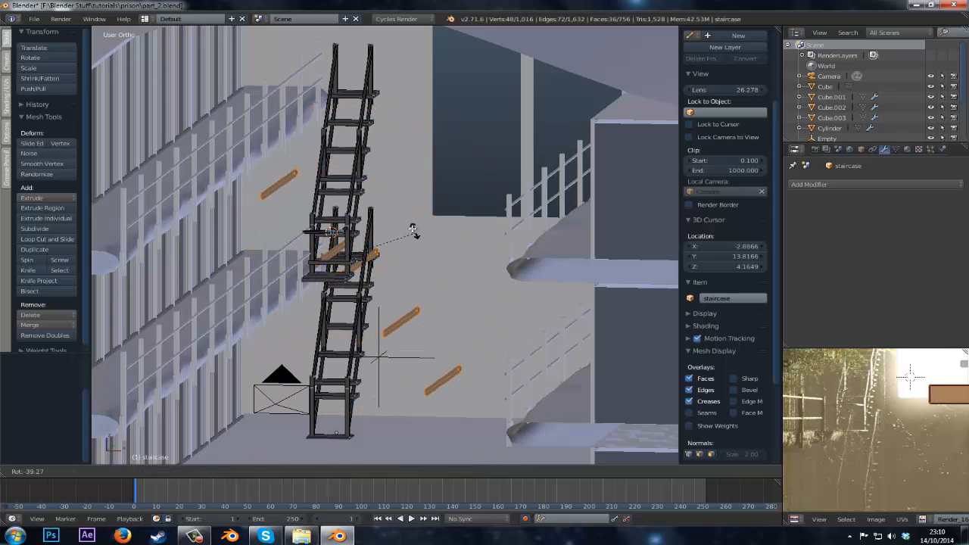
pyautogui.rightClick(296, 413)
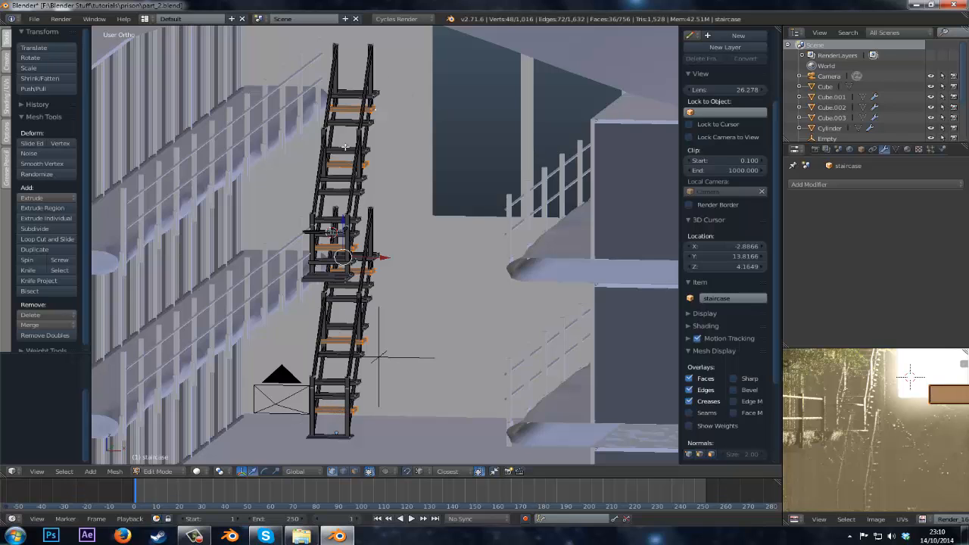
pyautogui.press('r')
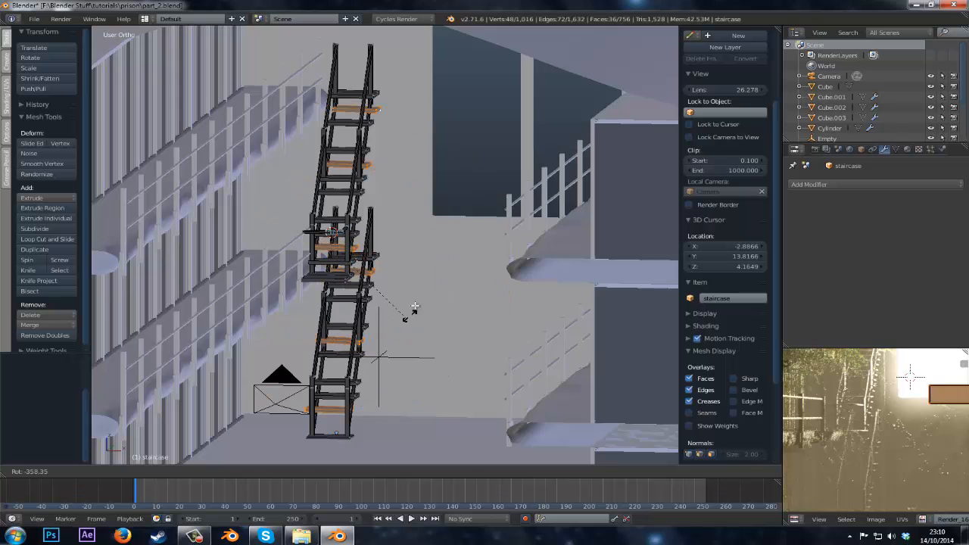
pyautogui.rightClick(411, 257)
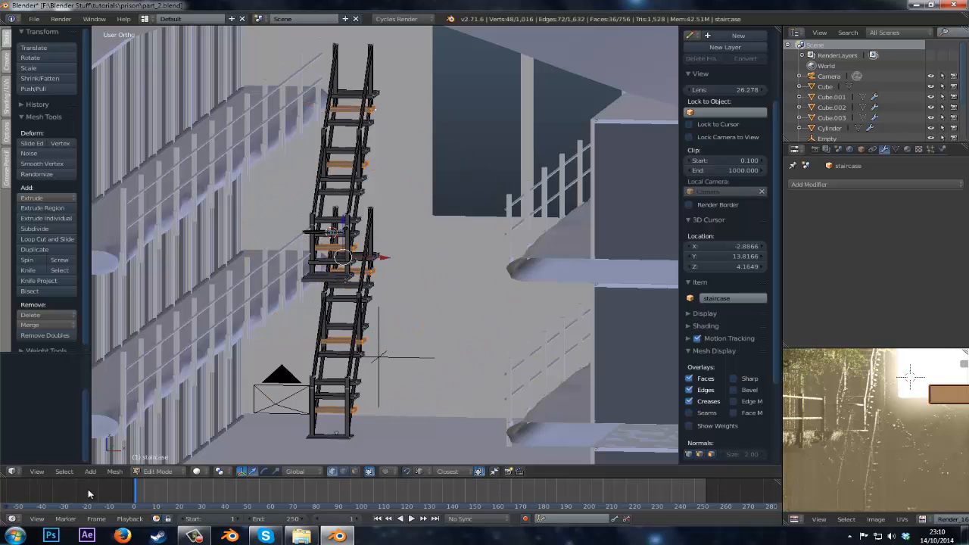
# - Set the pivot point to Individual Origins and tilt the six selected treads very slightly with a trackball rotation
pyautogui.click(230, 473)
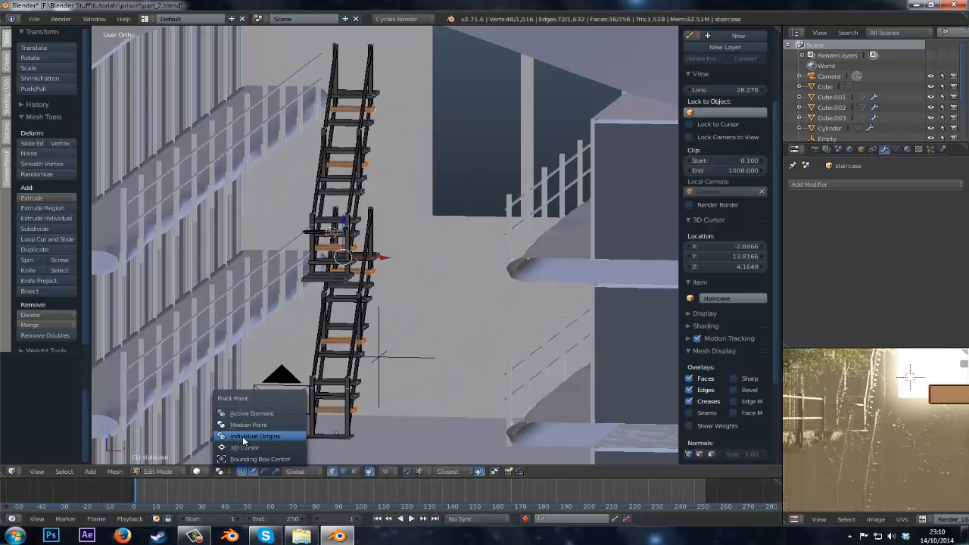
pyautogui.click(280, 426)
pyautogui.press('r')
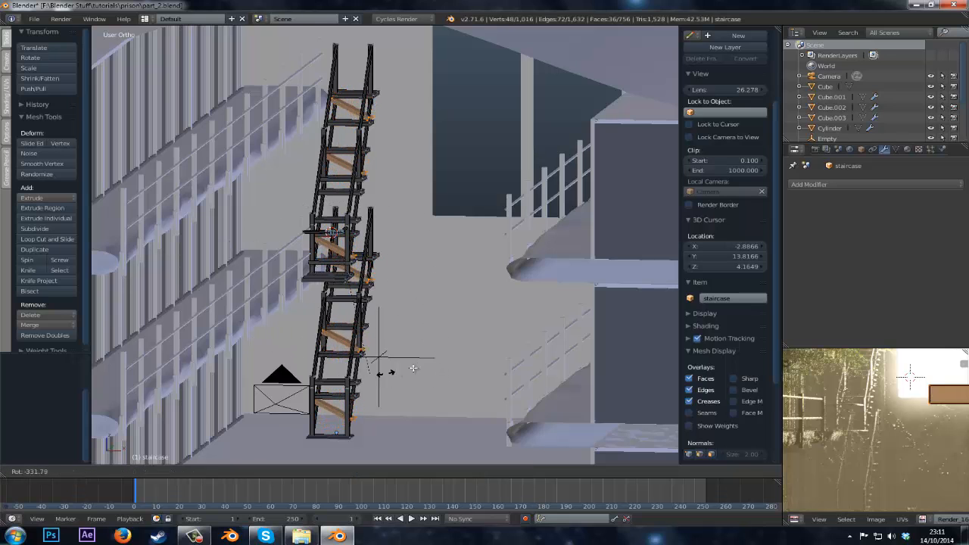
pyautogui.rightClick(389, 302)
pyautogui.keyDown('shift'); pyautogui.moveTo(411, 416); pyautogui.dragTo(423, 393, button='middle'); pyautogui.keyUp('shift')
pyautogui.scroll(2, 423, 382)
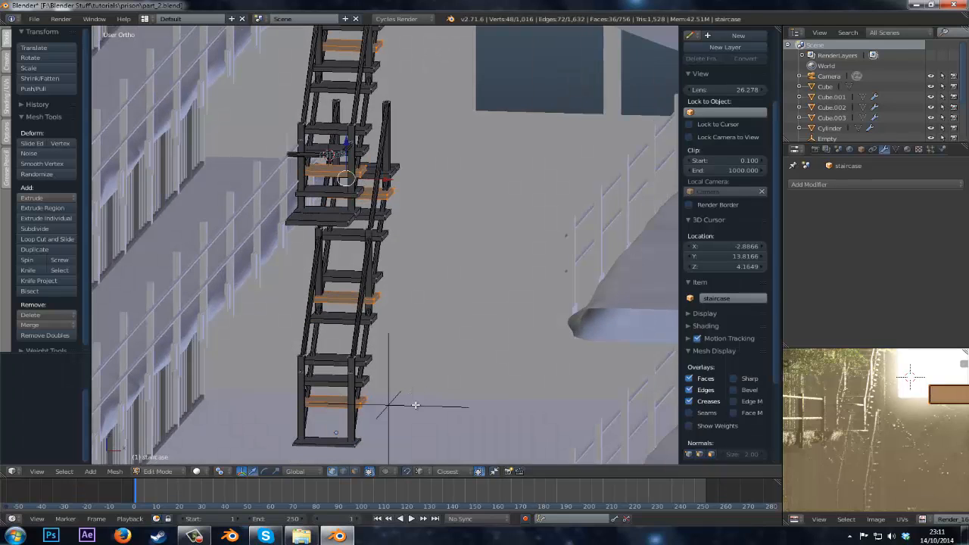
pyautogui.press('r')
pyautogui.press('r')
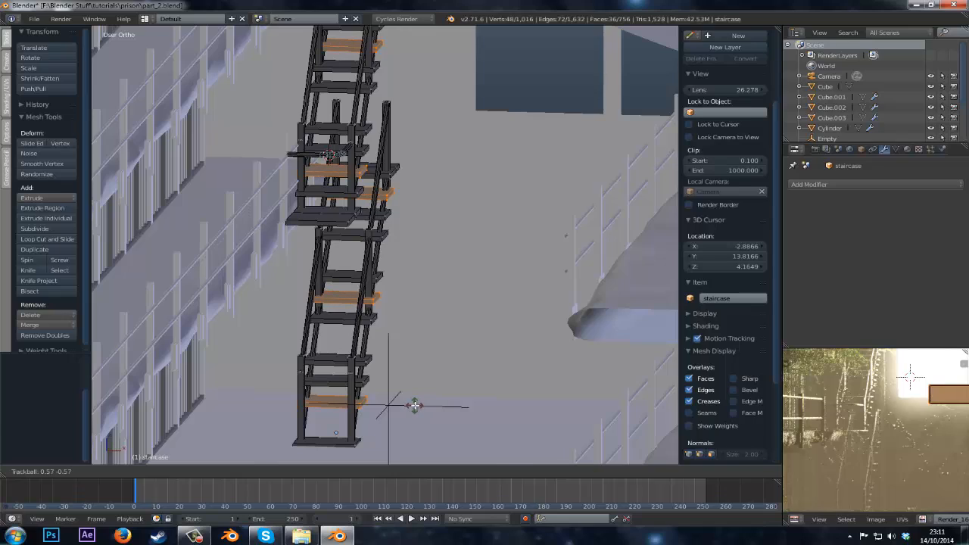
pyautogui.click(415, 405)
pyautogui.moveTo(411, 400)
pyautogui.mouseDown(button='middle')
pyautogui.moveTo(307, 400)
pyautogui.moveTo(415, 405)
pyautogui.mouseUp(button='middle')
# - Select eight treads across the original staircase's flights and tilt them with a trackball rotation of about 1.72, -5.73
pyautogui.press('a')
pyautogui.rightClick(371, 364)
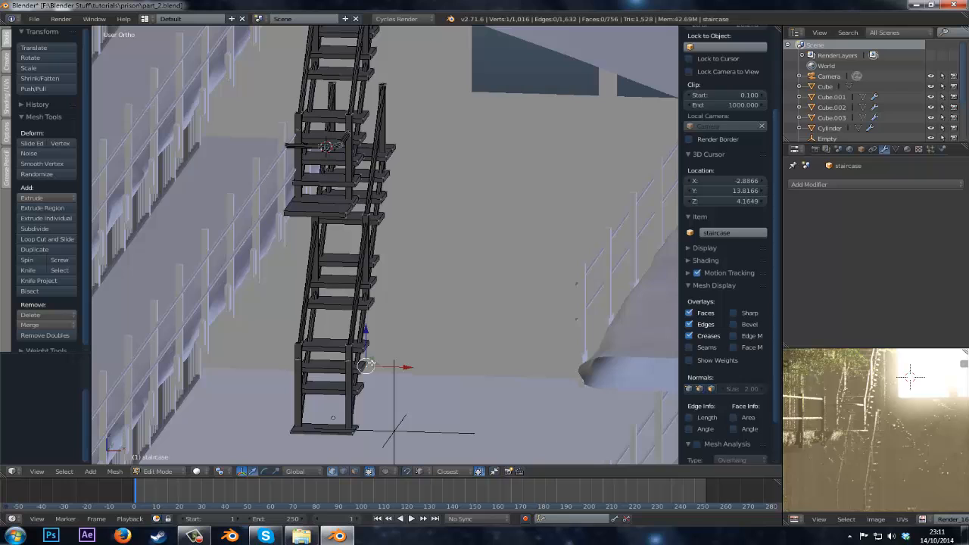
pyautogui.keyDown('shift'); pyautogui.moveTo(387, 336); pyautogui.dragTo(385, 361, button='middle'); pyautogui.keyUp('shift')
pyautogui.keyDown('shift'); pyautogui.rightClick(383, 321); pyautogui.keyUp('shift')
pyautogui.keyDown('shift'); pyautogui.rightClick(396, 247); pyautogui.keyUp('shift')
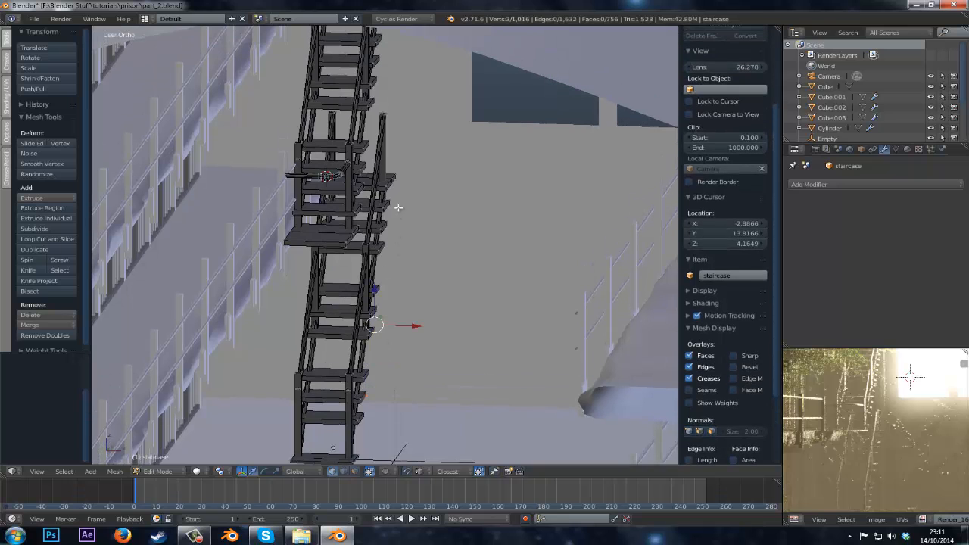
pyautogui.keyDown('shift'); pyautogui.rightClick(399, 208); pyautogui.keyUp('shift')
pyautogui.keyDown('shift'); pyautogui.moveTo(384, 211); pyautogui.dragTo(352, 319, button='middle'); pyautogui.keyUp('shift')
pyautogui.keyDown('shift'); pyautogui.rightClick(341, 311); pyautogui.keyUp('shift')
pyautogui.keyDown('shift'); pyautogui.rightClick(354, 255); pyautogui.keyUp('shift')
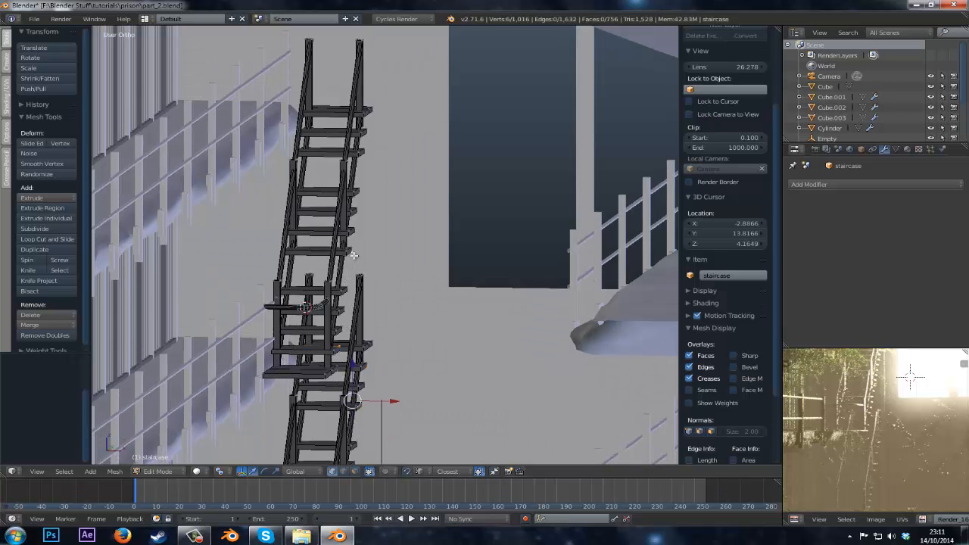
pyautogui.keyDown('shift'); pyautogui.rightClick(364, 182); pyautogui.keyUp('shift')
pyautogui.hotkey('ctrl', 'l')
pyautogui.moveTo(485, 359); pyautogui.dragTo(458, 381, button='middle')
pyautogui.press('r')
pyautogui.press('r')
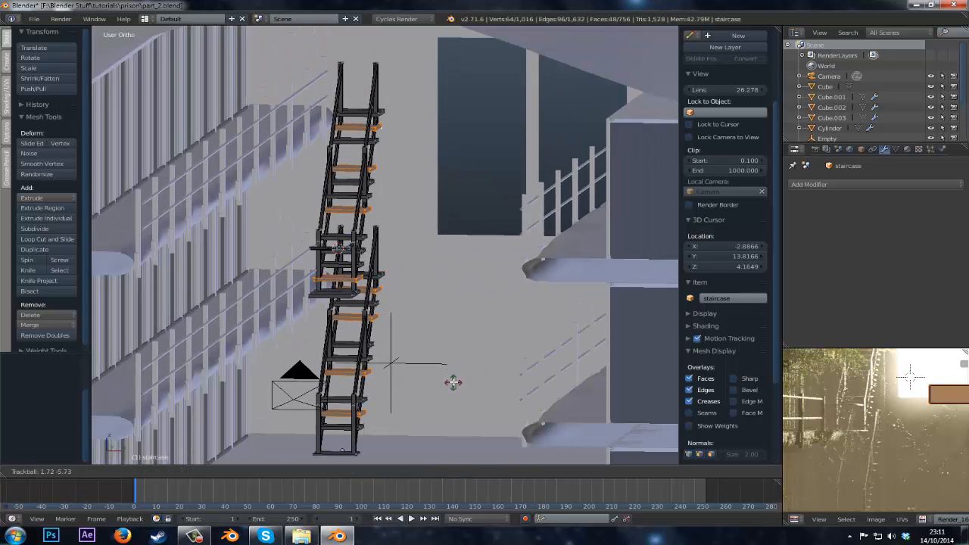
pyautogui.click(452, 381)
pyautogui.press('a')
# - Select a different set of seven treads on the original staircase and tilt them by a trackball rotation of about -4.58, 9.74
pyautogui.moveTo(452, 378); pyautogui.dragTo(442, 377, button='middle')
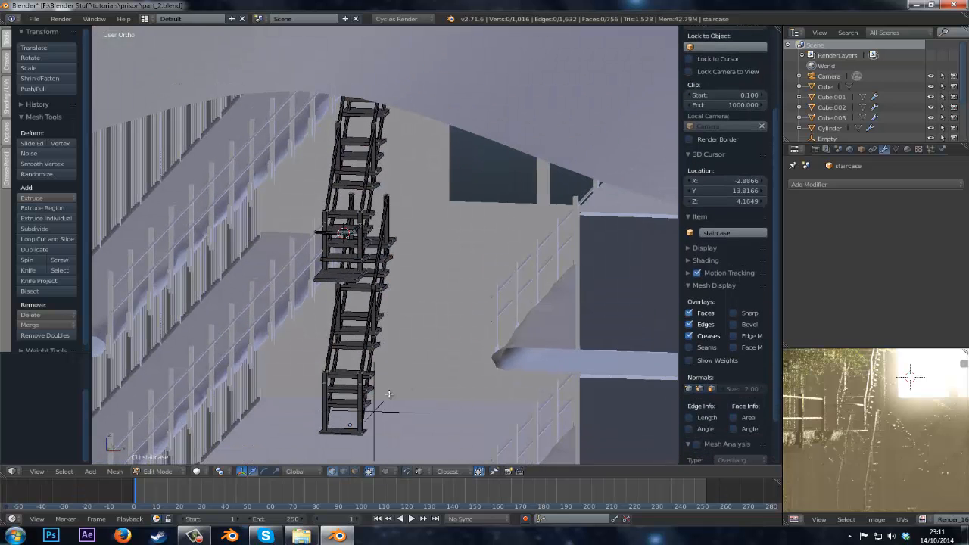
pyautogui.rightClick(379, 385)
pyautogui.keyDown('shift'); pyautogui.rightClick(389, 327); pyautogui.keyUp('shift')
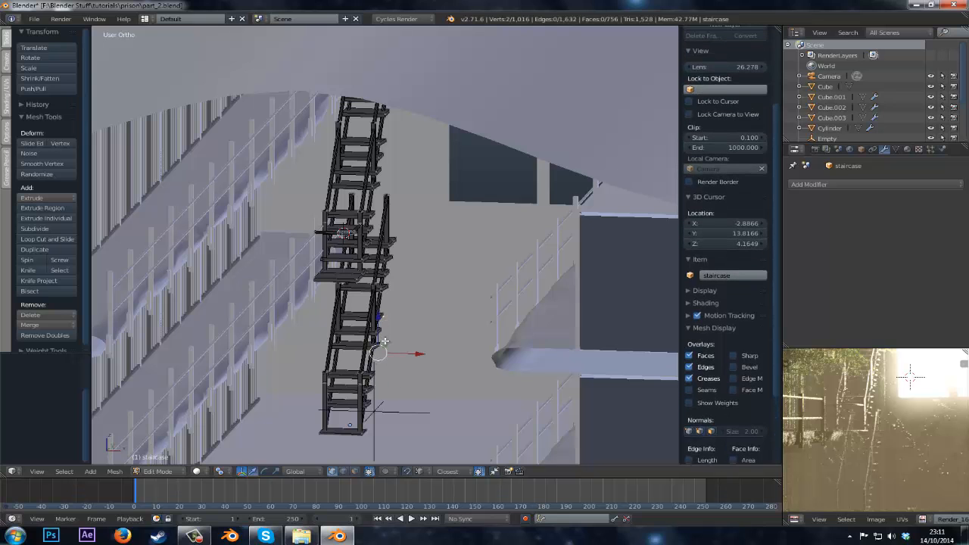
pyautogui.keyDown('shift'); pyautogui.rightClick(386, 341); pyautogui.keyUp('shift')
pyautogui.keyDown('shift'); pyautogui.rightClick(375, 216); pyautogui.keyUp('shift')
pyautogui.keyDown('shift'); pyautogui.rightClick(385, 222); pyautogui.keyUp('shift')
pyautogui.keyDown('shift'); pyautogui.rightClick(385, 171); pyautogui.keyUp('shift')
pyautogui.moveTo(386, 163); pyautogui.dragTo(389, 148, button='middle')
pyautogui.keyDown('shift'); pyautogui.rightClick(388, 148); pyautogui.keyUp('shift')
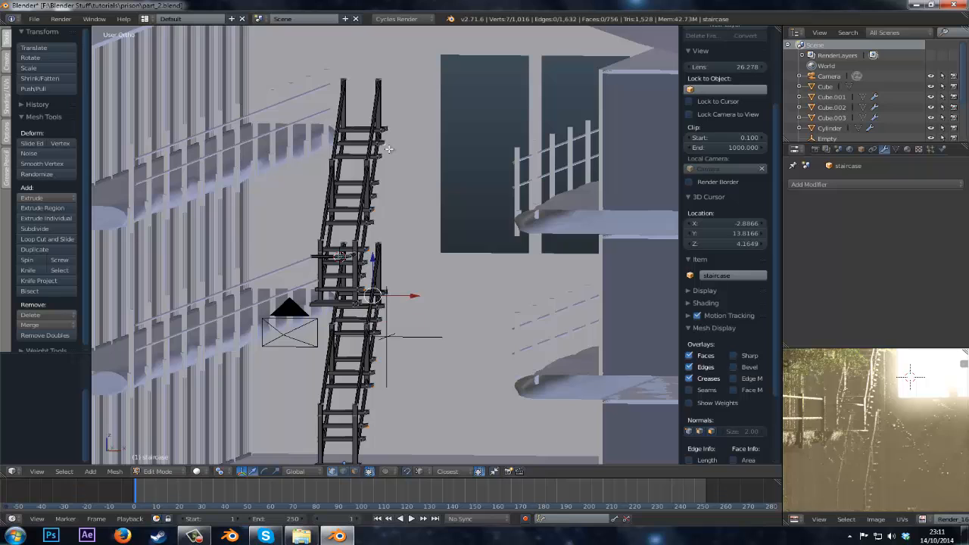
pyautogui.hotkey('ctrl', 'l')
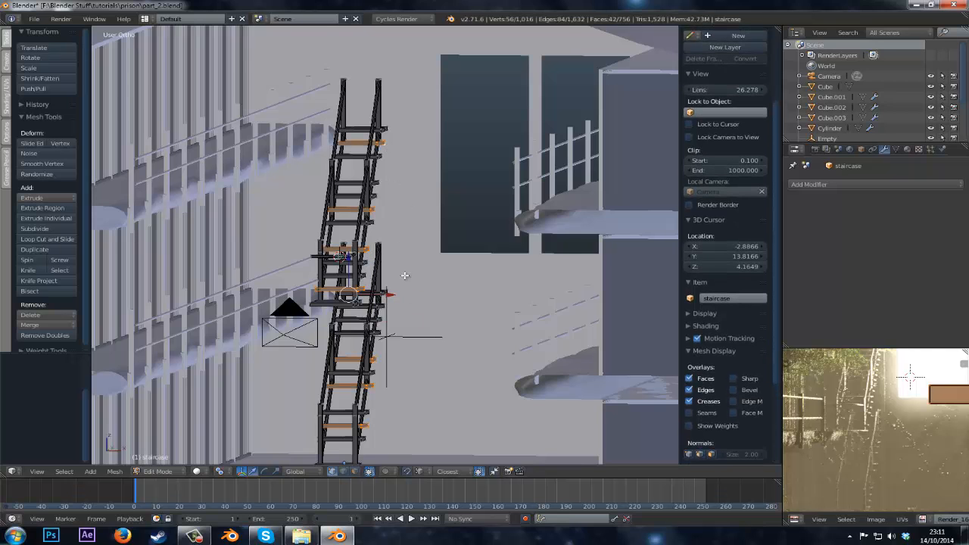
pyautogui.scroll(2, 405, 276)
pyautogui.press('r')
pyautogui.press('r')
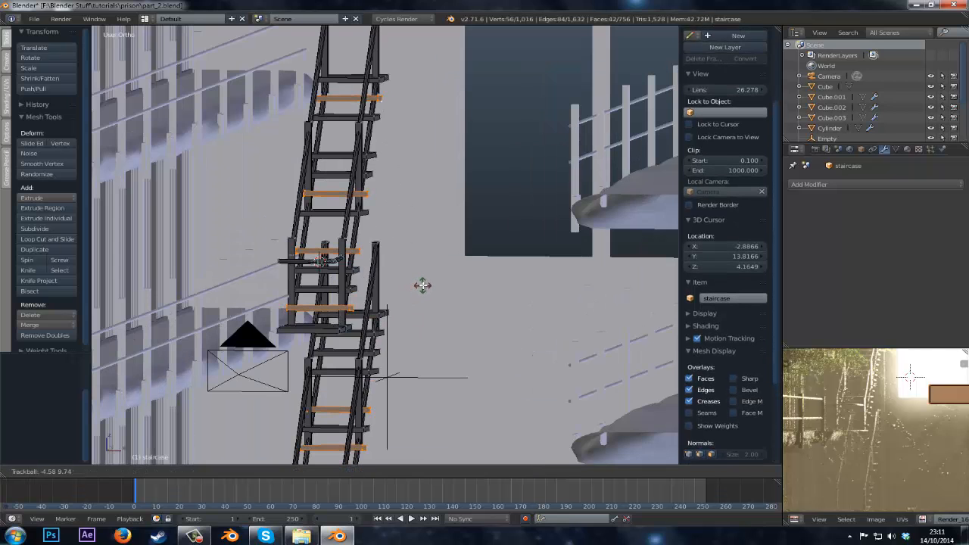
pyautogui.click(423, 285)
# - Leave mesh editing, look at the staircases through the camera and save the project over the existing file
pyautogui.moveTo(424, 283); pyautogui.dragTo(377, 303, button='middle')
pyautogui.press('a')
pyautogui.press('Tab')
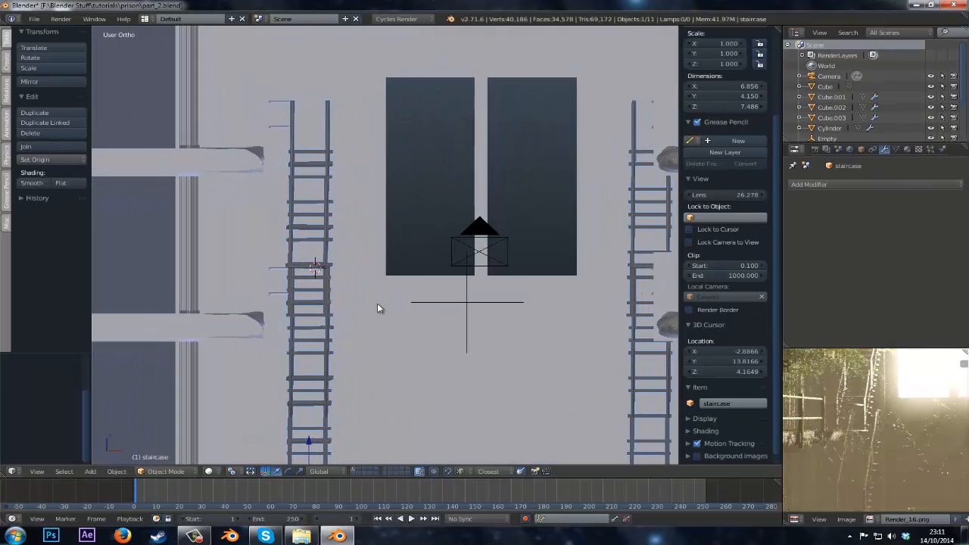
pyautogui.press('KP_0')
pyautogui.hotkey('ctrl', 's')
pyautogui.click(377, 302)
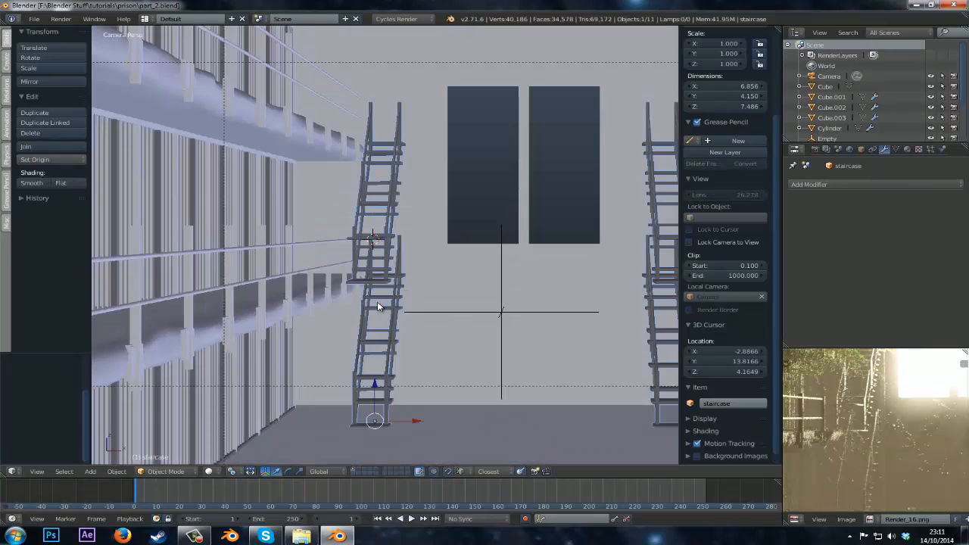
# - Open the staircase mesh for editing and bring the middle flight of the left-hand staircase into close view
pyautogui.keyDown('shift'); pyautogui.moveTo(588, 352); pyautogui.dragTo(370, 332, button='middle'); pyautogui.keyUp('shift')
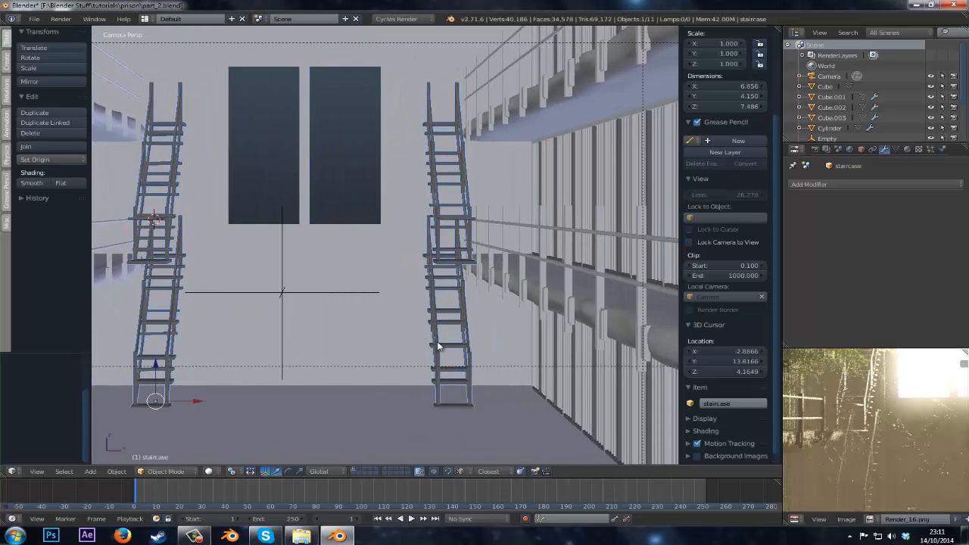
pyautogui.press('Tab')
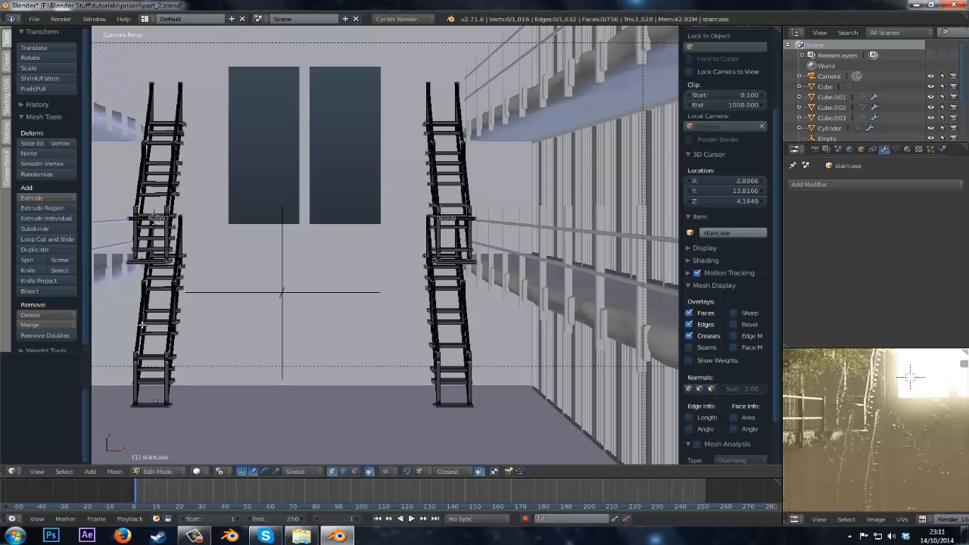
pyautogui.keyDown('shift'); pyautogui.moveTo(228, 282); pyautogui.dragTo(426, 294, button='middle'); pyautogui.keyUp('shift')
pyautogui.keyDown('ctrl'); pyautogui.moveTo(390, 253); pyautogui.dragTo(389, 308, button='middle'); pyautogui.keyUp('ctrl')
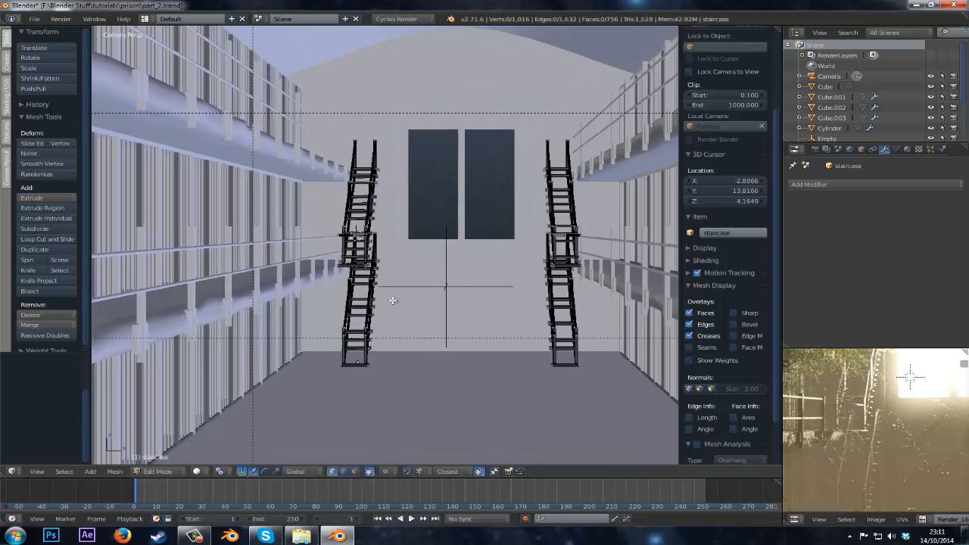
pyautogui.scroll(3, 389, 307)
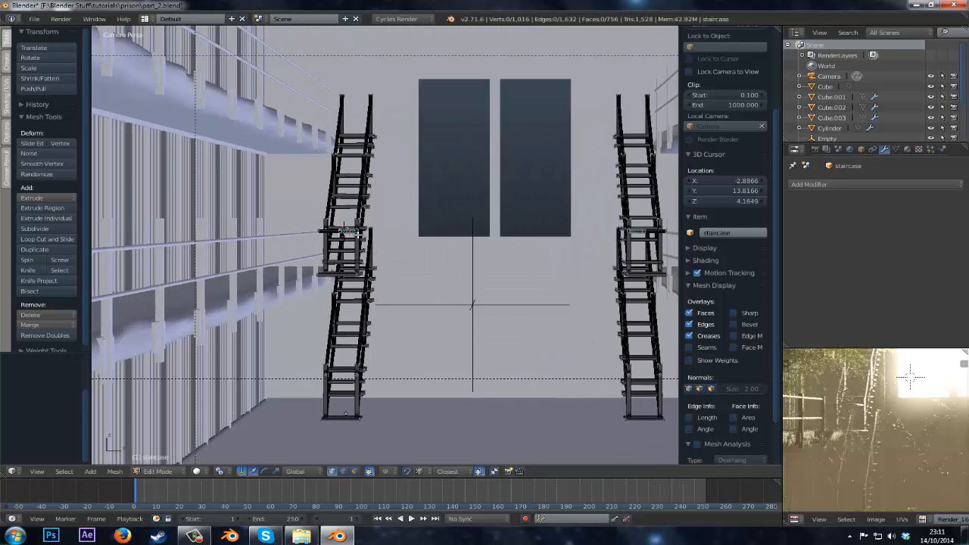
pyautogui.scroll(3, 369, 309)
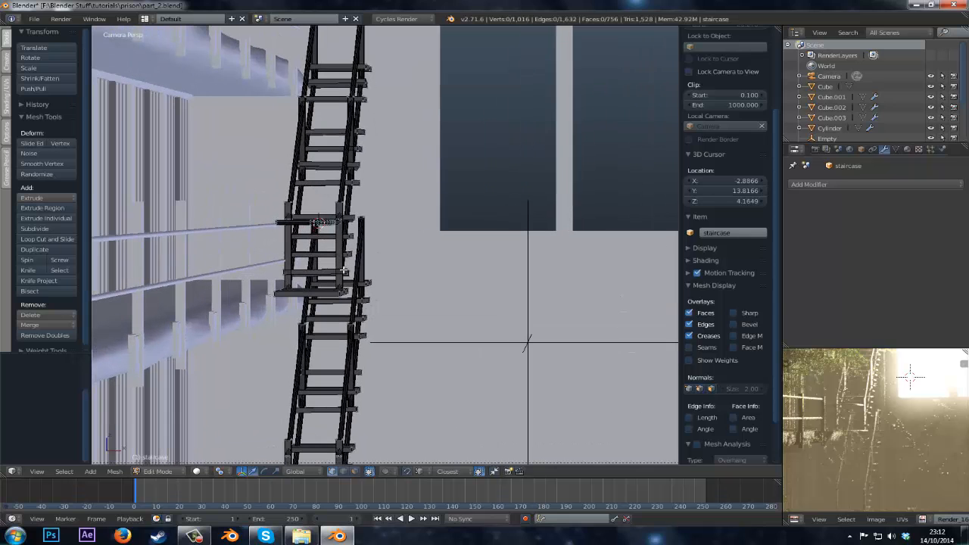
pyautogui.rightClick(352, 255)
pyautogui.hotkey('ctrl', 'l')
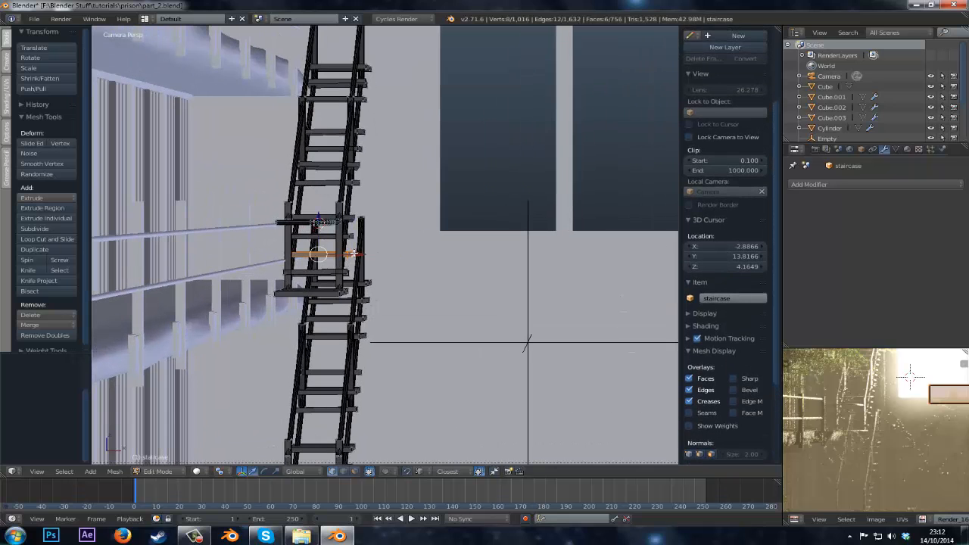
pyautogui.press('r')
pyautogui.press('r')
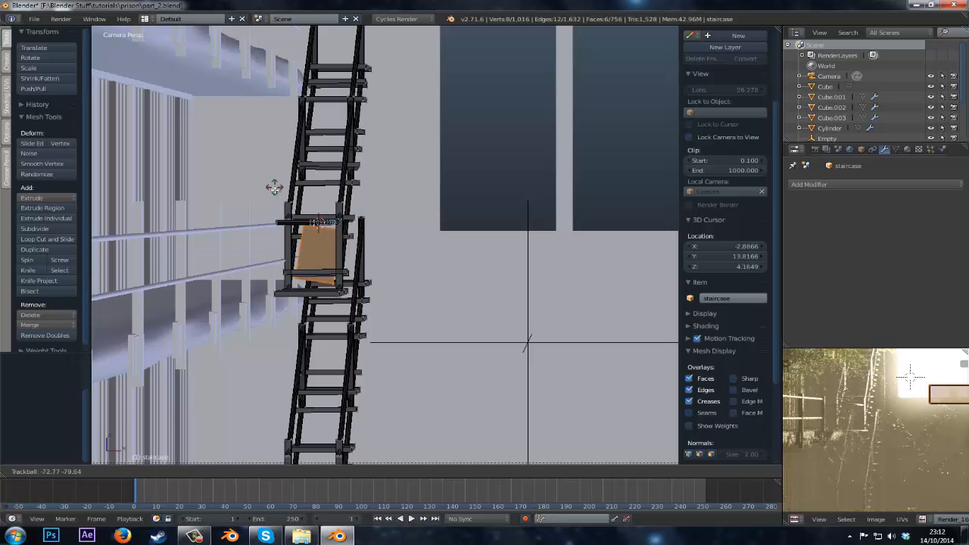
pyautogui.click(298, 248)
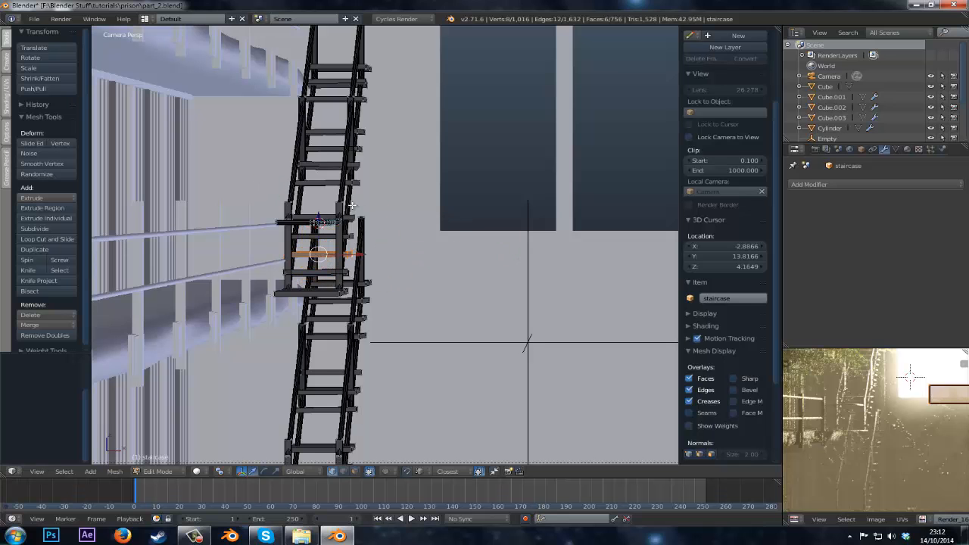
pyautogui.press('a')
# - Select six treads spread over the flights of the right-hand staircase and tilt them with a trackball rotation of about 6.88, -8.59
pyautogui.scroll(-4, 371, 227)
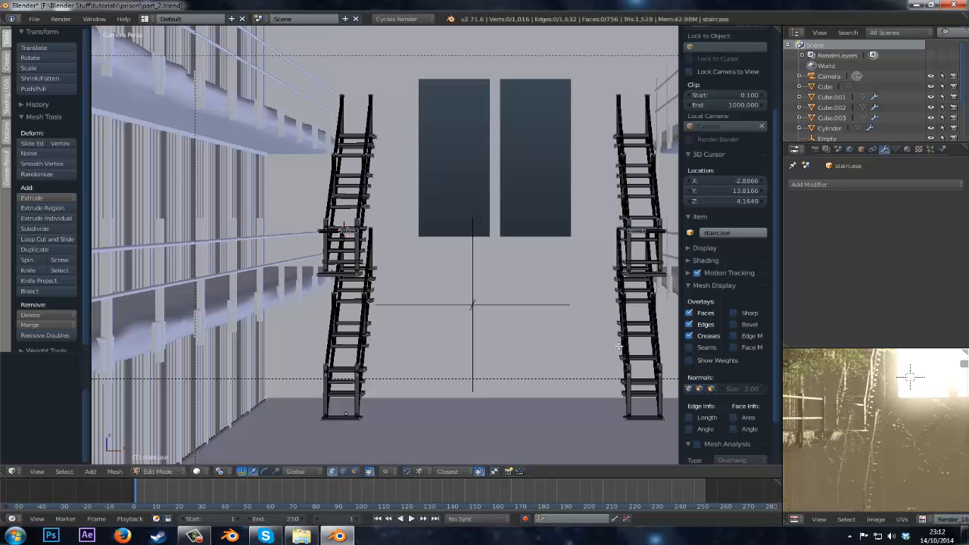
pyautogui.scroll(-2, 618, 346)
pyautogui.keyDown('shift'); pyautogui.moveTo(607, 349); pyautogui.dragTo(401, 305, button='middle'); pyautogui.keyUp('shift')
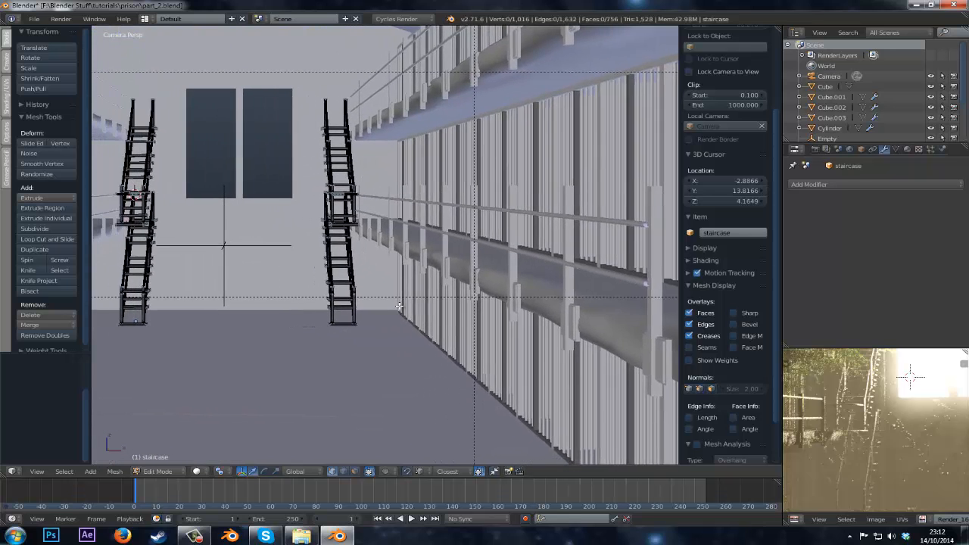
pyautogui.scroll(5, 378, 323)
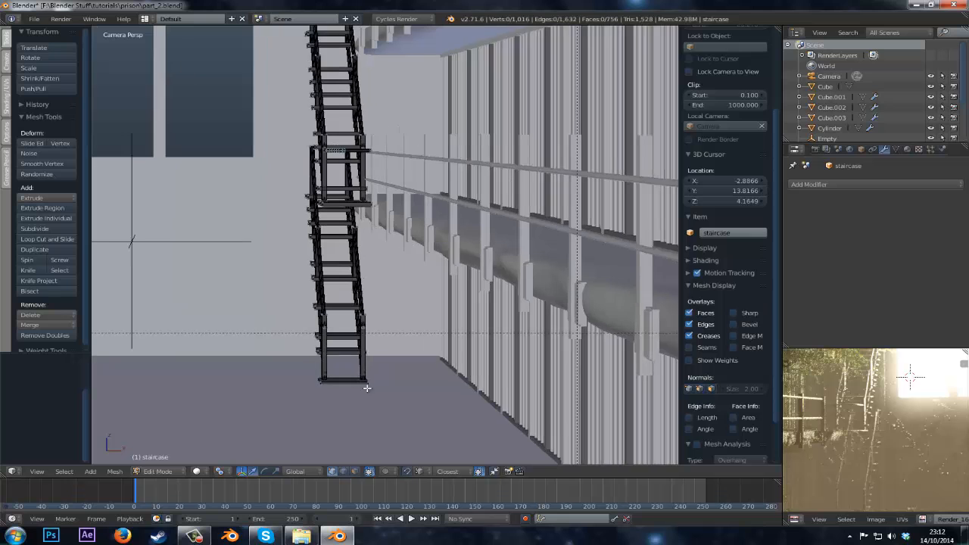
pyautogui.scroll(1, 367, 387)
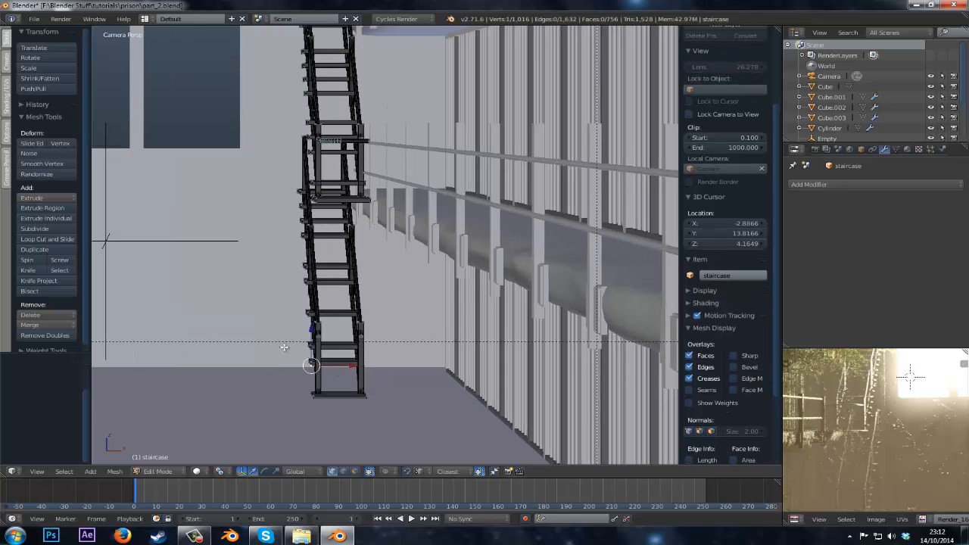
pyautogui.scroll(-5, 284, 345)
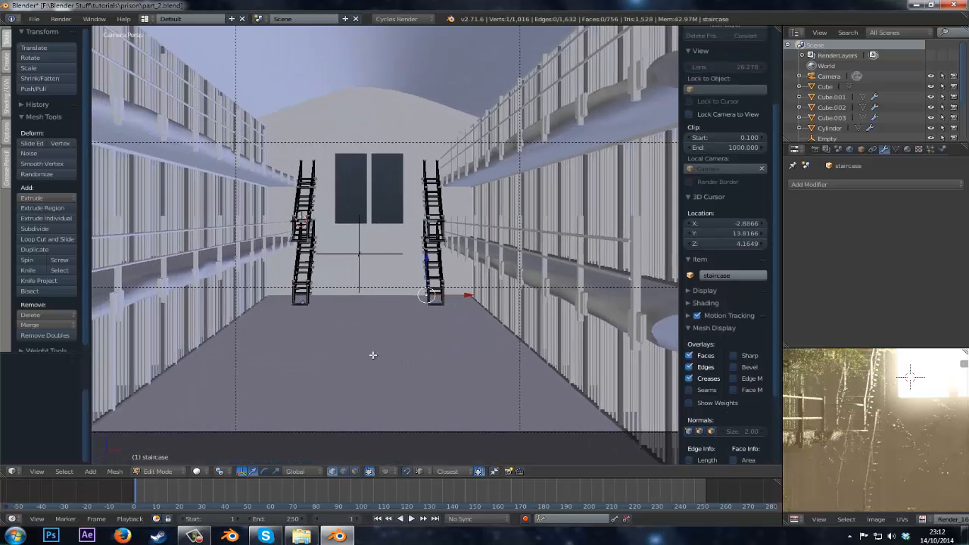
pyautogui.keyDown('shift'); pyautogui.moveTo(372, 355); pyautogui.dragTo(445, 332, button='middle'); pyautogui.keyUp('shift')
pyautogui.scroll(-2, 245, 160)
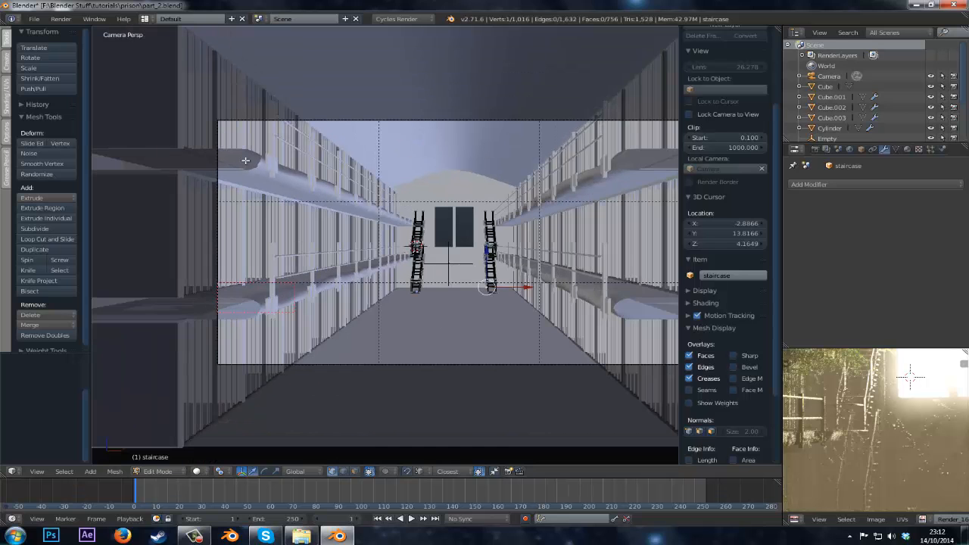
pyautogui.scroll(2, 347, 313)
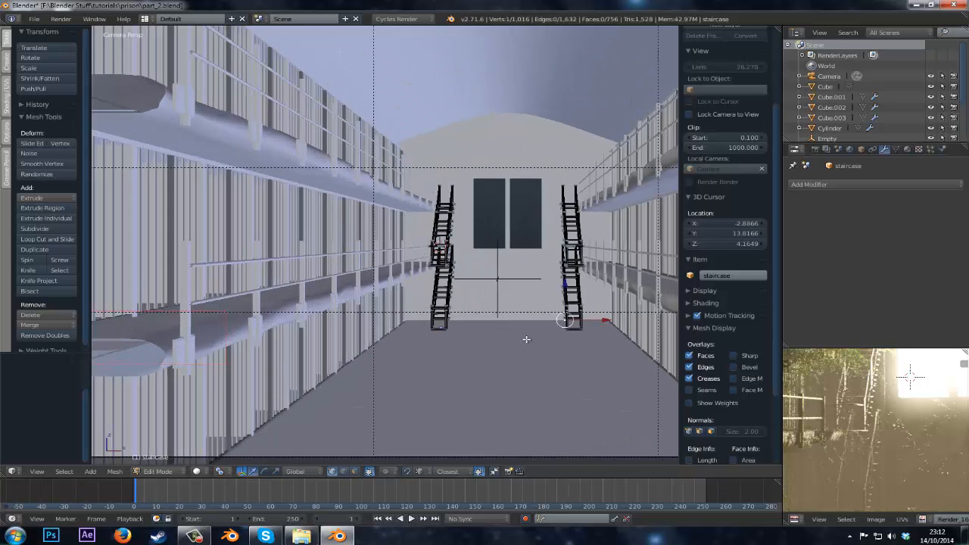
pyautogui.keyDown('shift'); pyautogui.moveTo(494, 338); pyautogui.dragTo(361, 307, button='middle'); pyautogui.keyUp('shift')
pyautogui.scroll(5, 361, 308)
pyautogui.keyDown('shift'); pyautogui.moveTo(454, 320); pyautogui.dragTo(272, 296, button='middle'); pyautogui.keyUp('shift')
pyautogui.scroll(3, 271, 295)
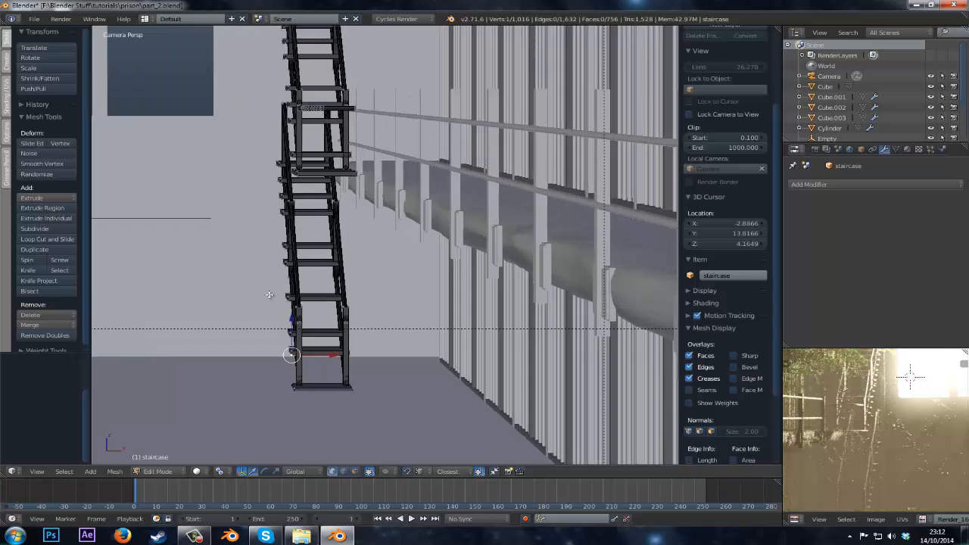
pyautogui.scroll(1, 269, 294)
pyautogui.keyDown('shift'); pyautogui.moveTo(245, 246); pyautogui.dragTo(273, 354, button='middle'); pyautogui.keyUp('shift')
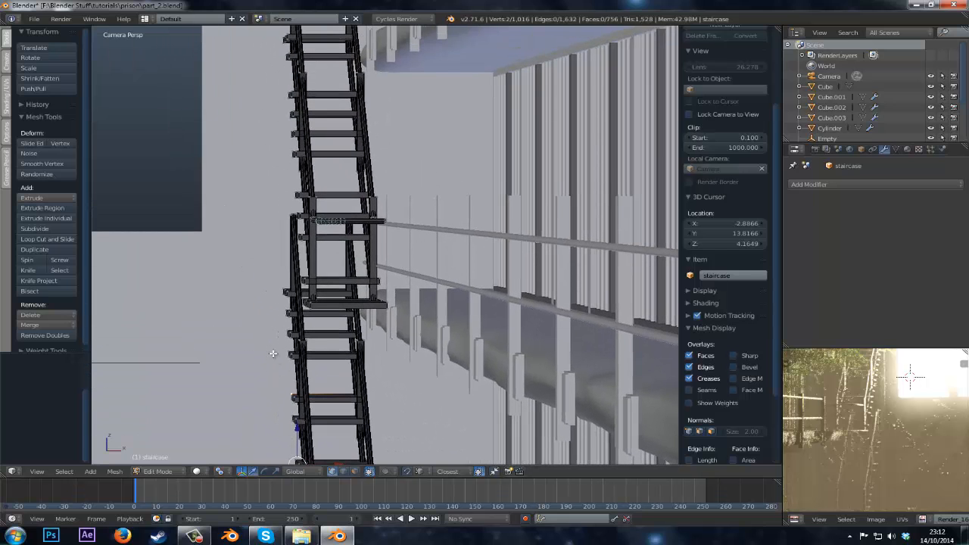
pyautogui.scroll(-3, 295, 277)
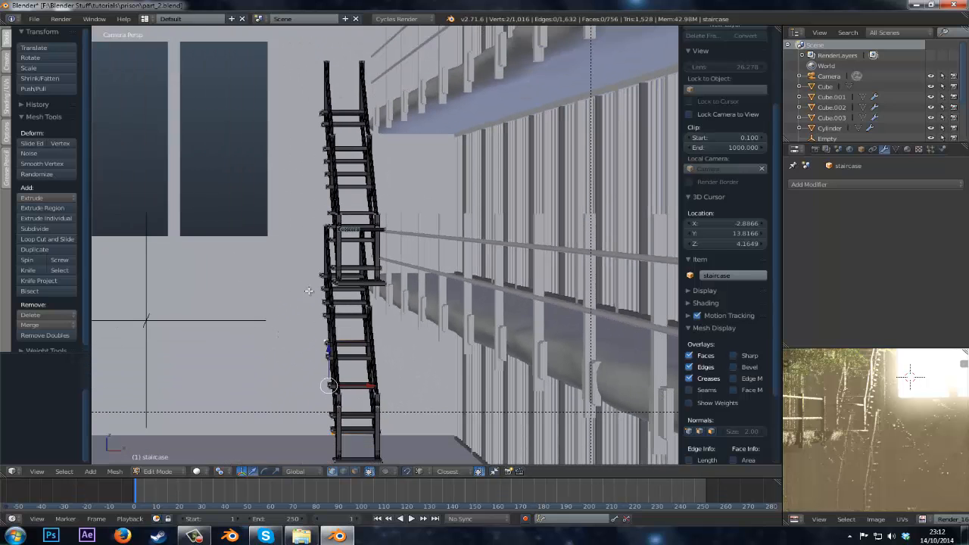
pyautogui.scroll(2, 301, 350)
pyautogui.keyDown('shift'); pyautogui.rightClick(296, 315); pyautogui.keyUp('shift')
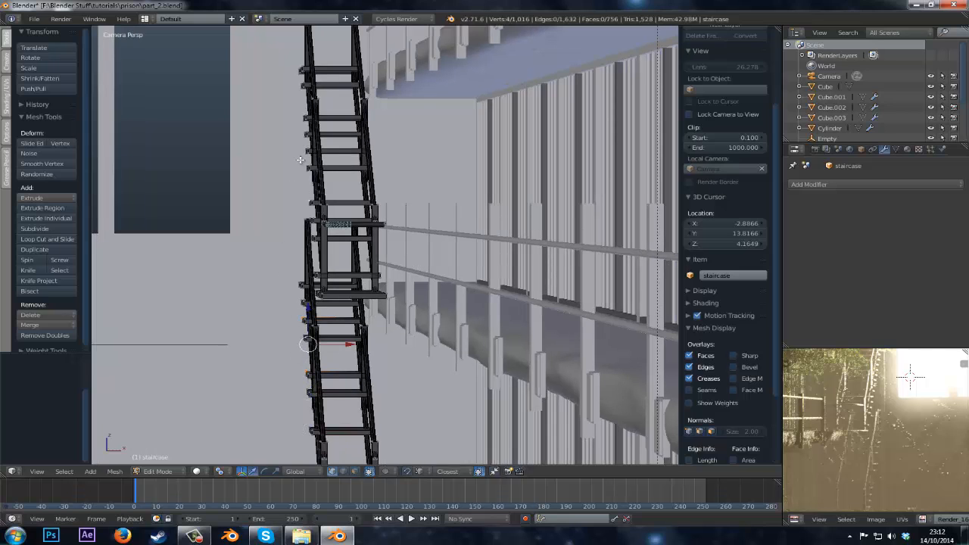
pyautogui.keyDown('shift'); pyautogui.rightClick(298, 96); pyautogui.keyUp('shift')
pyautogui.hotkey('ctrl', 'l')
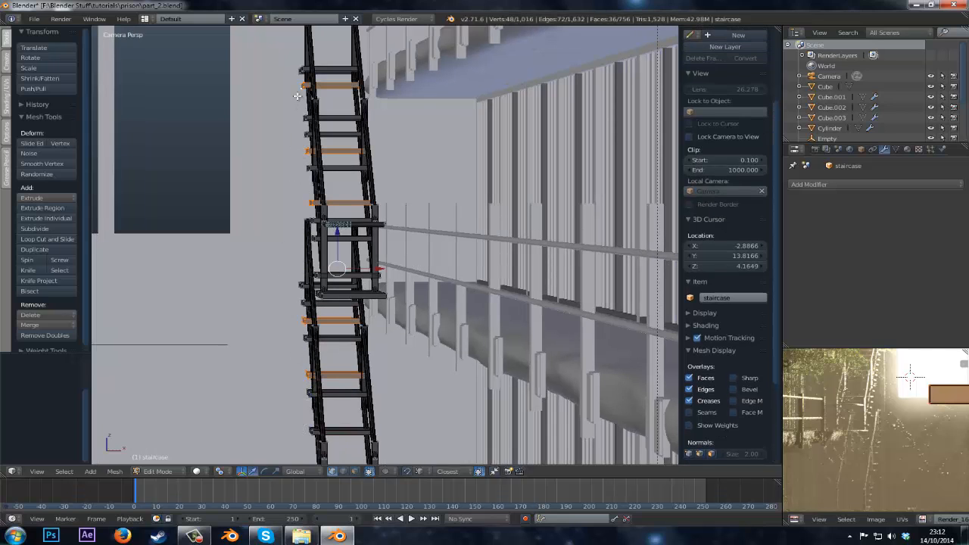
pyautogui.press('r')
pyautogui.press('r')
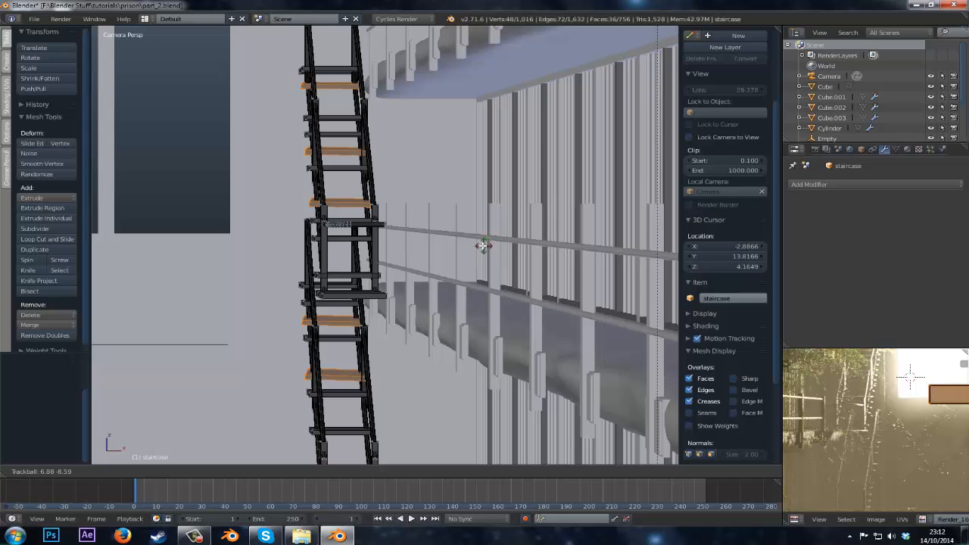
pyautogui.click(480, 243)
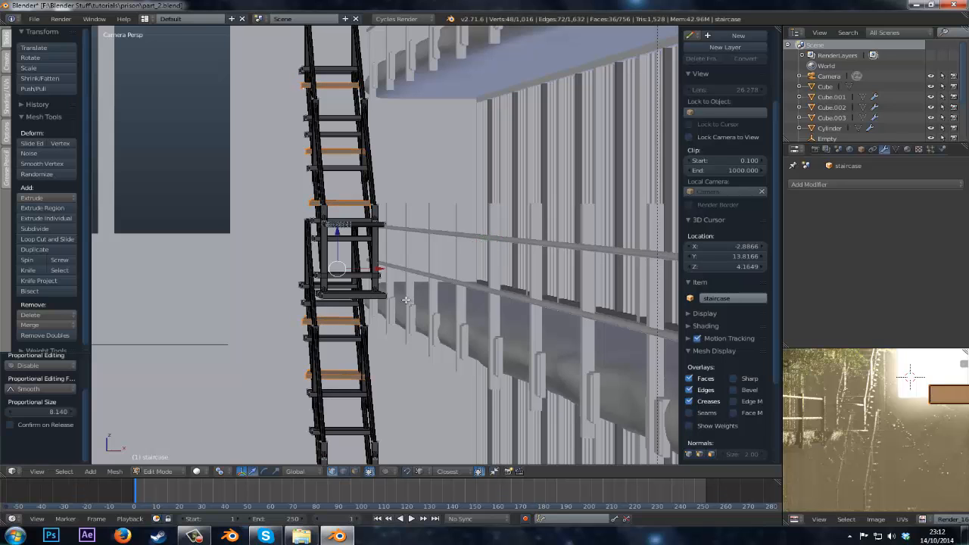
pyautogui.moveTo(480, 243); pyautogui.dragTo(374, 347, button='middle')
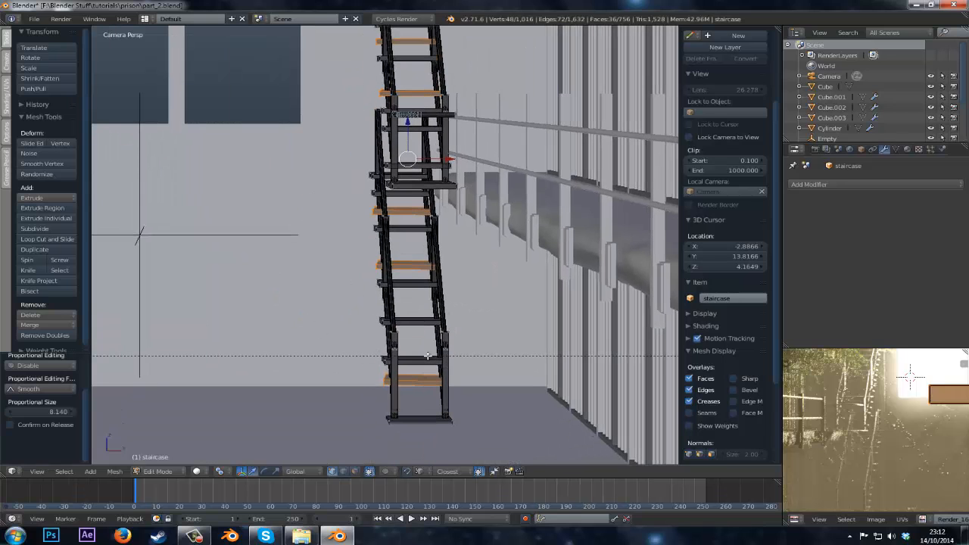
pyautogui.press('r')
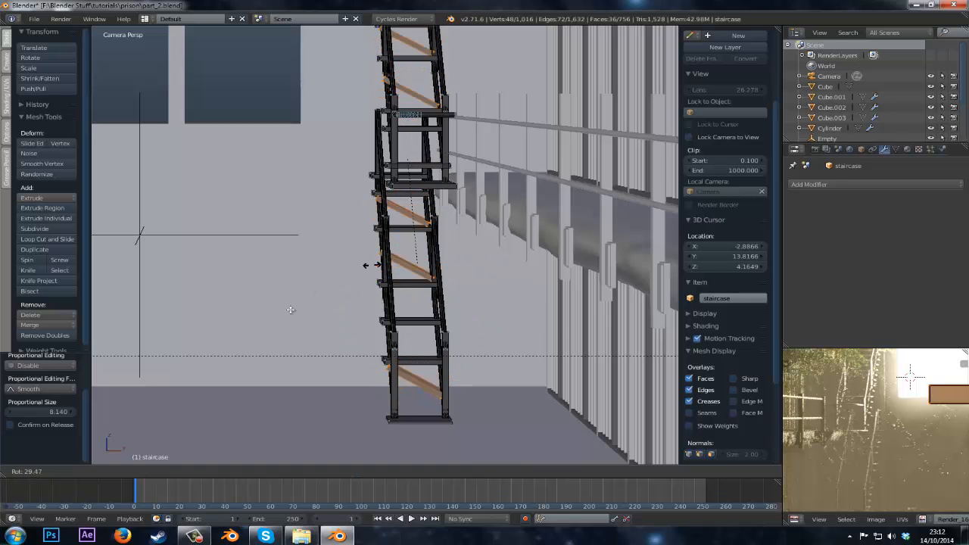
pyautogui.rightClick(363, 364)
# - Select a different set of five treads across the right-hand staircase's flights and tilt them slightly with a trackball rotation
pyautogui.rightClick(358, 323)
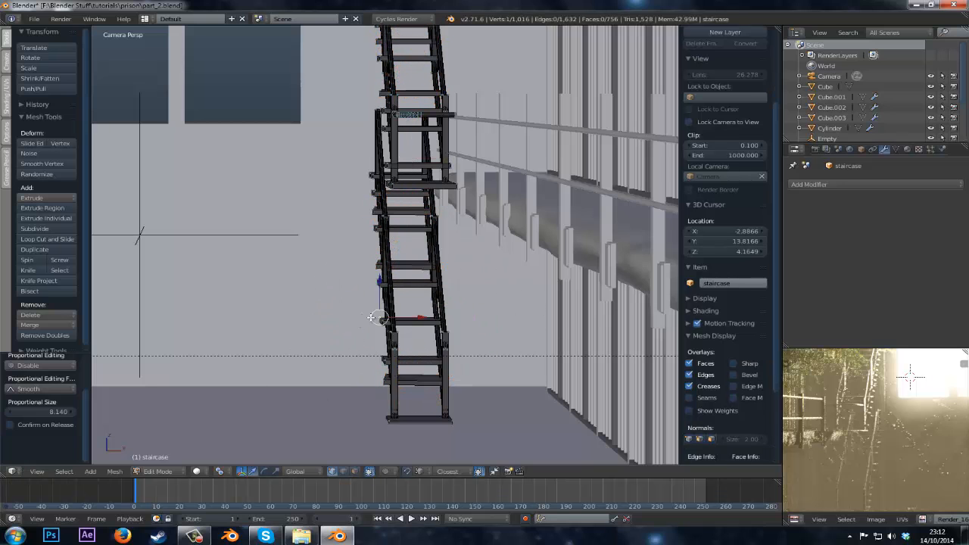
pyautogui.moveTo(358, 323); pyautogui.dragTo(357, 293, button='middle')
pyautogui.keyDown('shift'); pyautogui.rightClick(367, 289); pyautogui.keyUp('shift')
pyautogui.keyDown('shift'); pyautogui.rightClick(360, 230); pyautogui.keyUp('shift')
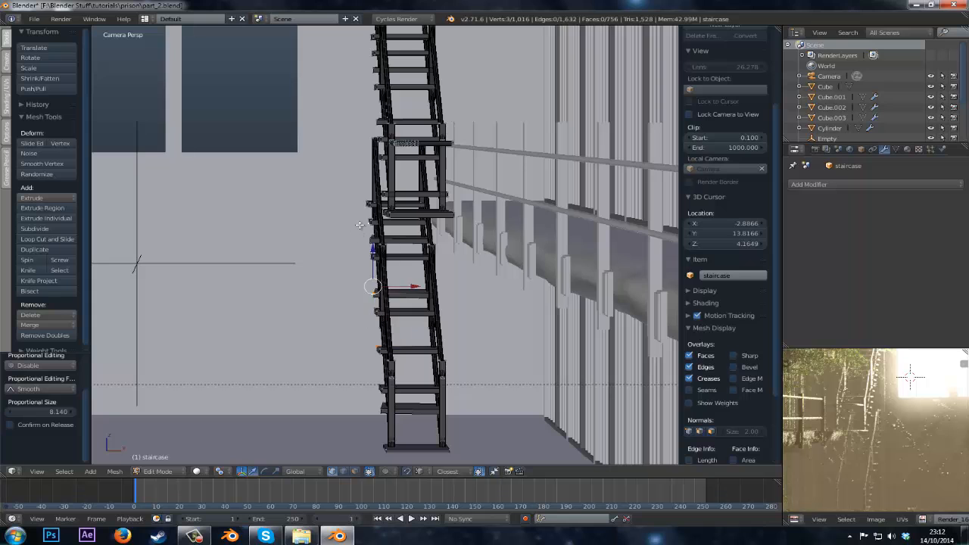
pyautogui.keyDown('shift'); pyautogui.moveTo(359, 122); pyautogui.dragTo(359, 221, button='middle'); pyautogui.keyUp('shift')
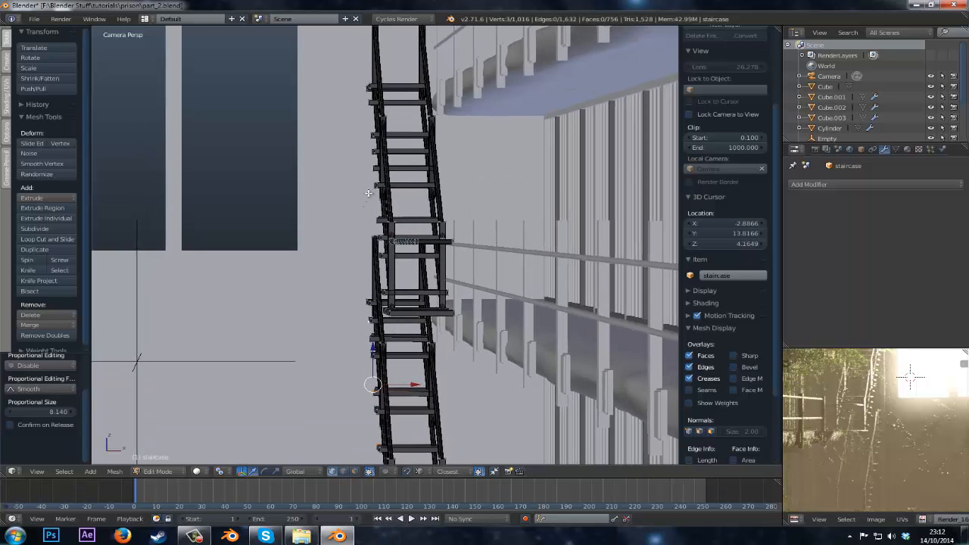
pyautogui.keyDown('shift'); pyautogui.rightClick(369, 188); pyautogui.keyUp('shift')
pyautogui.keyDown('shift'); pyautogui.rightClick(374, 147); pyautogui.keyUp('shift')
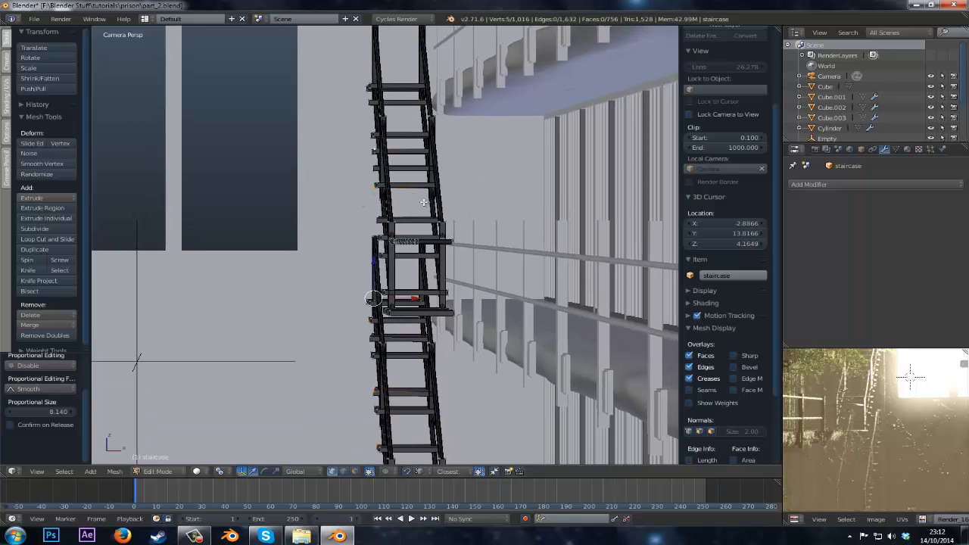
pyautogui.hotkey('ctrl', 'l')
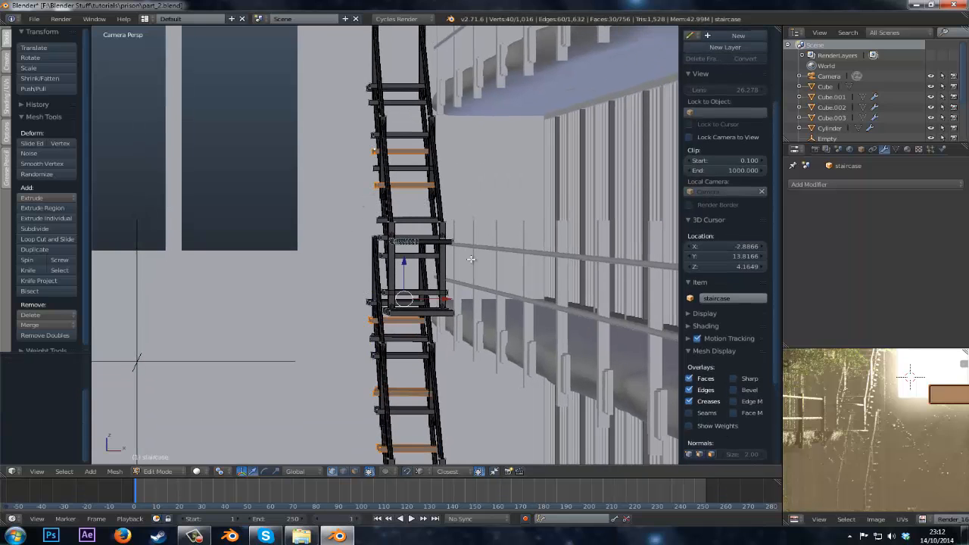
pyautogui.press('r')
pyautogui.press('r')
pyautogui.click(487, 255)
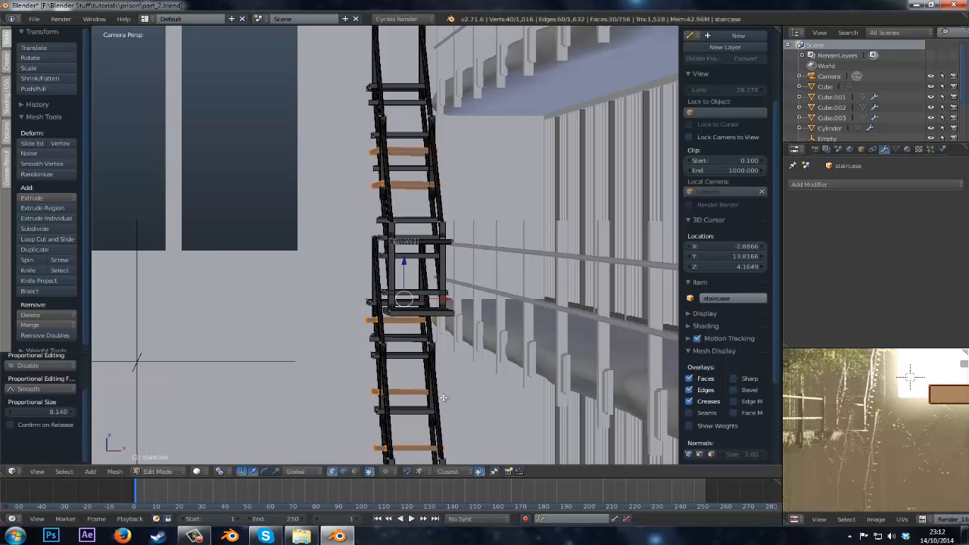
# - Select four more treads, two on the upper and two on the lower flight of the right-hand staircase, and trackball-rotate them slightly
pyautogui.keyDown('shift'); pyautogui.moveTo(443, 398); pyautogui.dragTo(446, 340, button='middle'); pyautogui.keyUp('shift')
pyautogui.rightClick(401, 343)
pyautogui.keyDown('shift'); pyautogui.moveTo(383, 120); pyautogui.dragTo(376, 299, button='middle'); pyautogui.keyUp('shift')
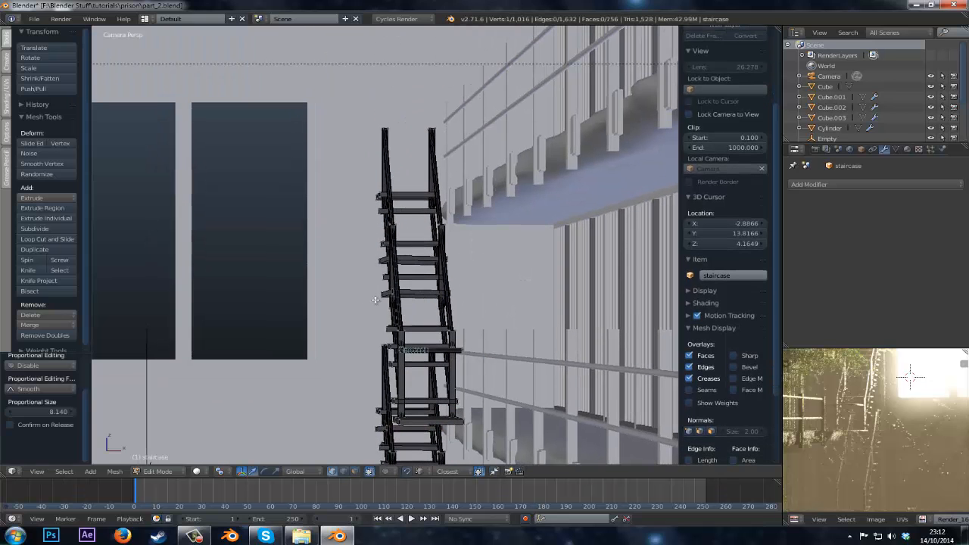
pyautogui.keyDown('shift'); pyautogui.rightClick(374, 206); pyautogui.keyUp('shift')
pyautogui.keyDown('shift'); pyautogui.moveTo(345, 262); pyautogui.dragTo(351, 125, button='middle'); pyautogui.keyUp('shift')
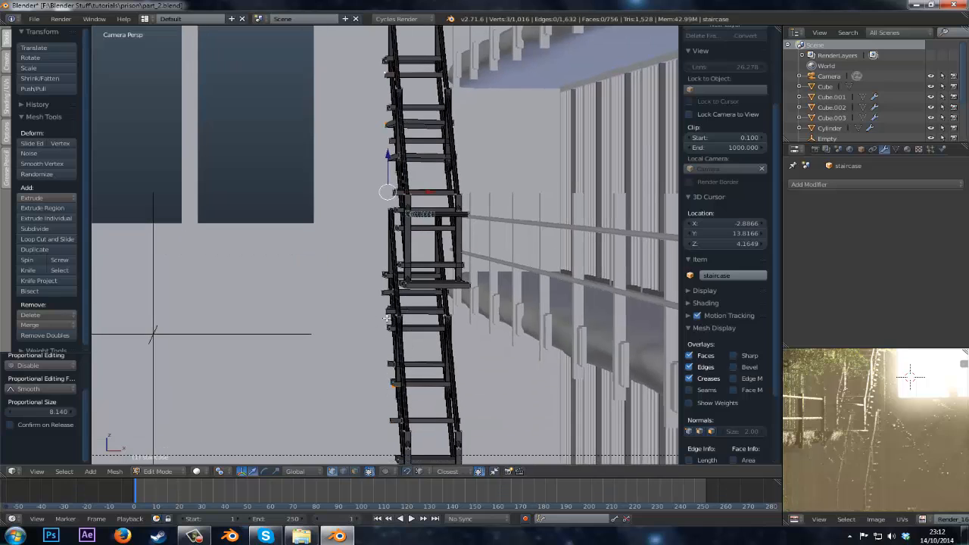
pyautogui.keyDown('shift'); pyautogui.rightClick(386, 317); pyautogui.keyUp('shift')
pyautogui.hotkey('ctrl', 'l')
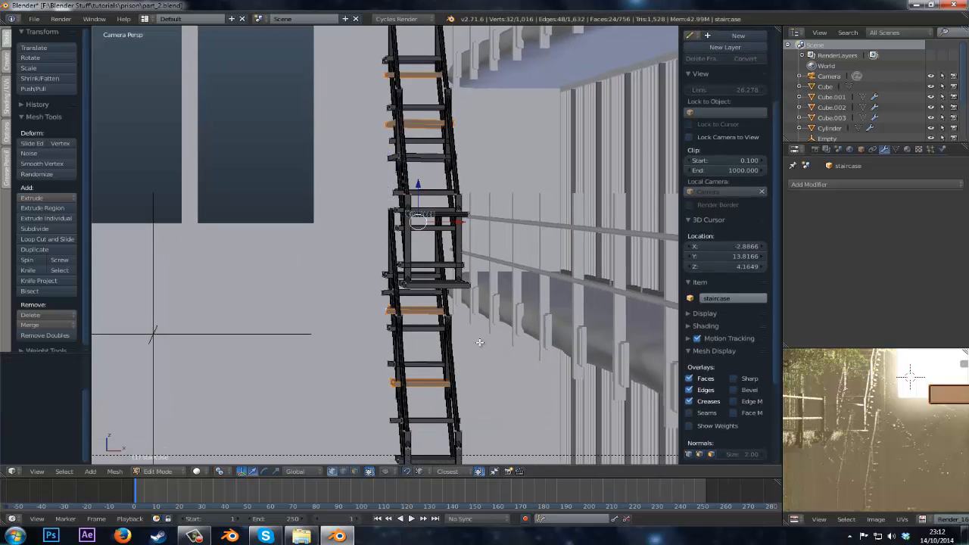
pyautogui.press('r')
pyautogui.press('r')
pyautogui.click(583, 366)
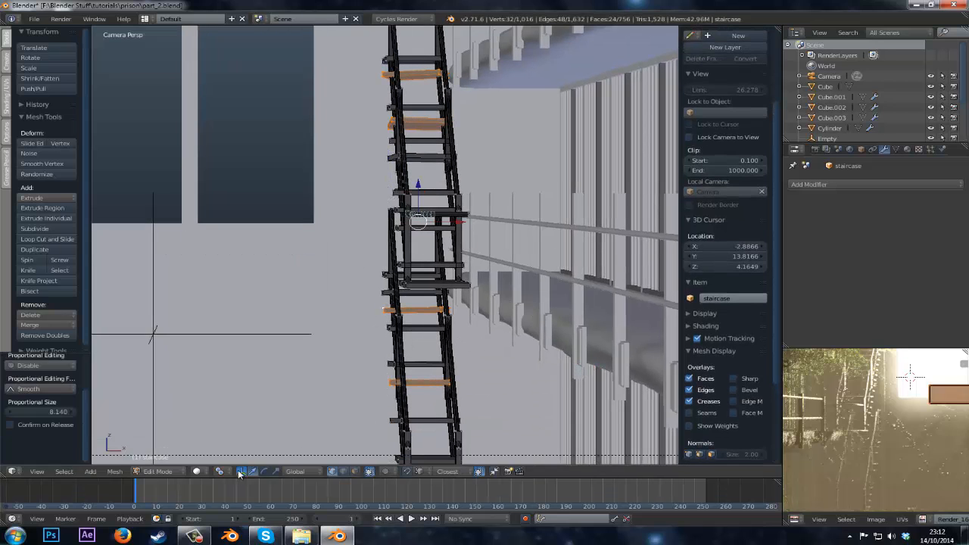
pyautogui.click(184, 532)
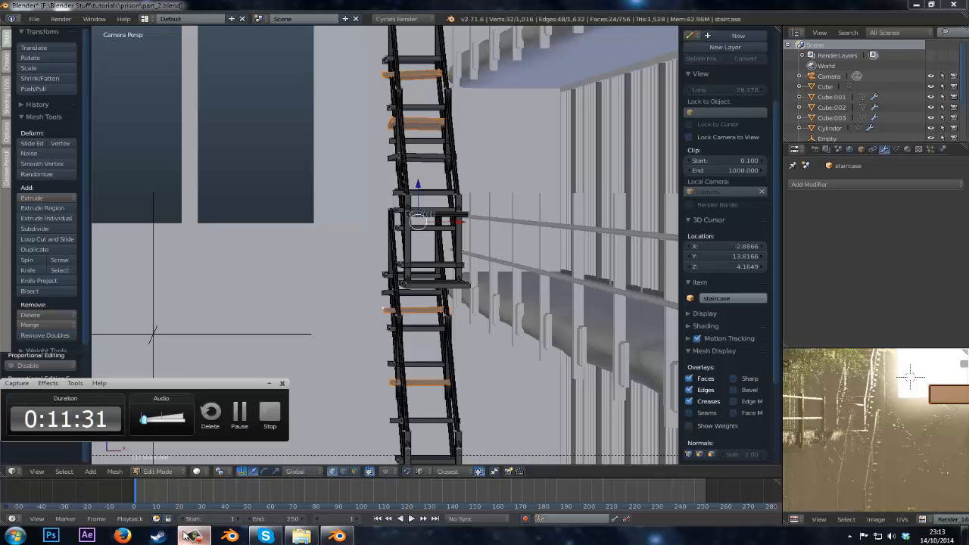
pyautogui.click(194, 535)
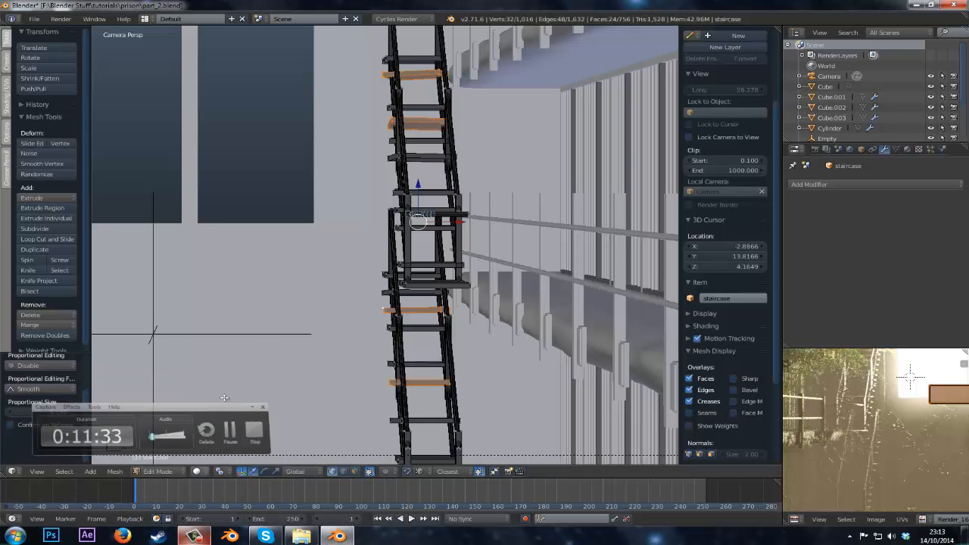
pyautogui.scroll(-6, 254, 365)
pyautogui.scroll(4, 253, 366)
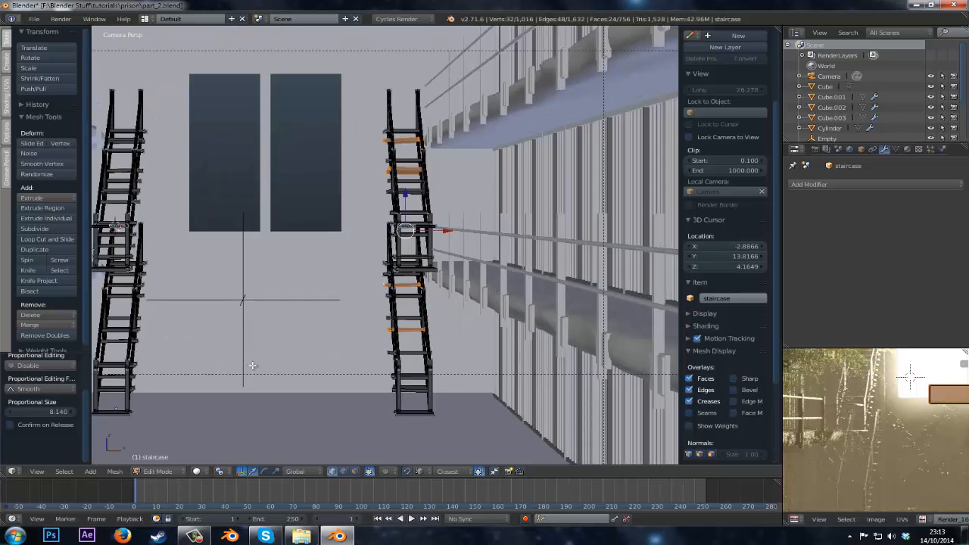
pyautogui.scroll(-4, 317, 330)
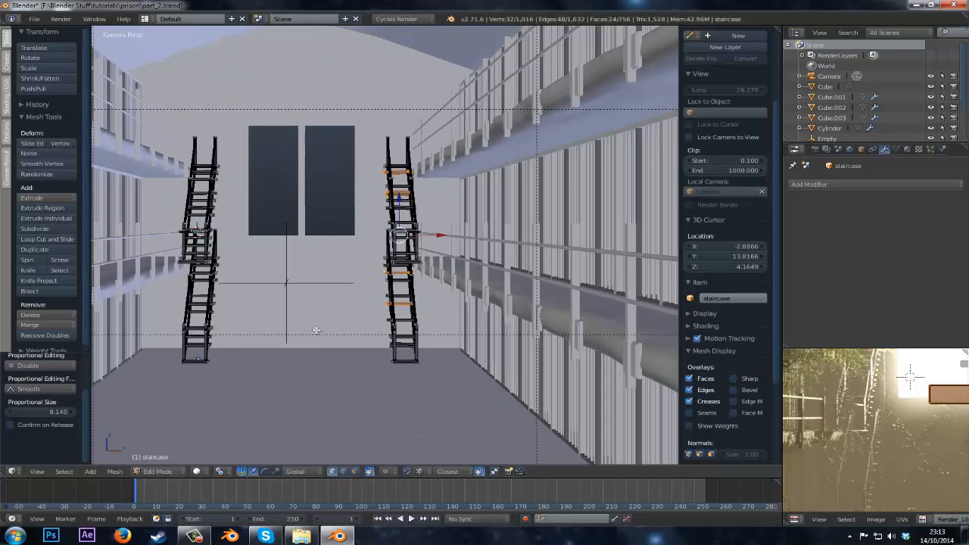
pyautogui.scroll(4, 317, 330)
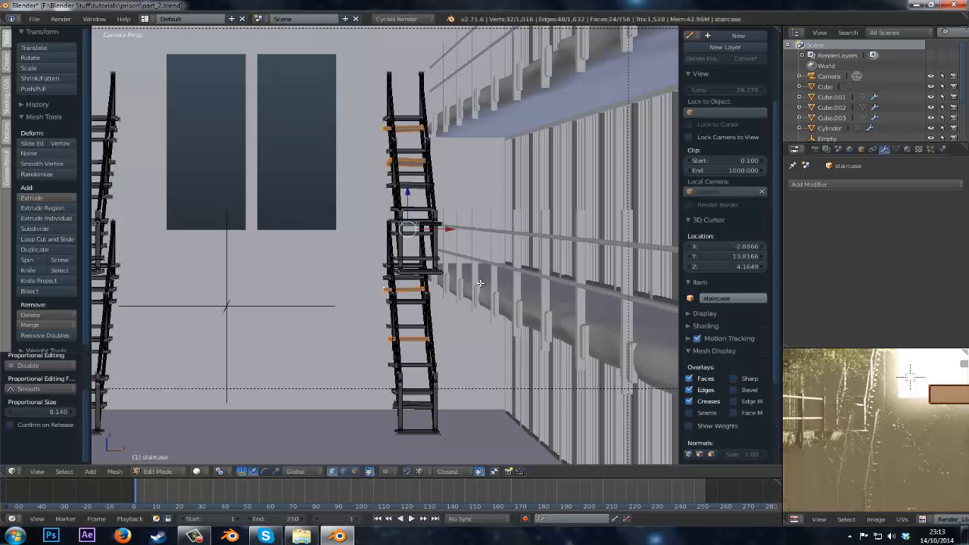
pyautogui.scroll(3, 480, 283)
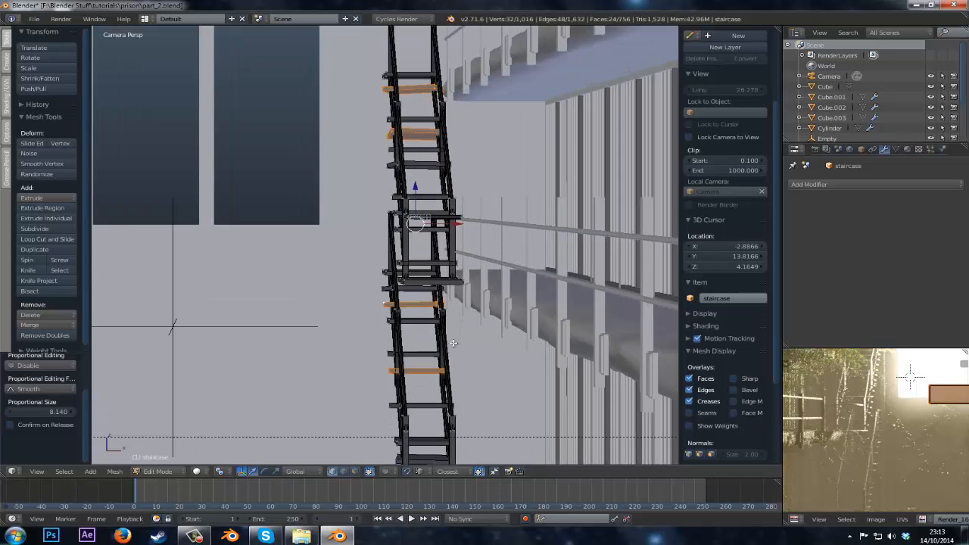
pyautogui.scroll(-5, 452, 343)
# - Select one tread in the upper flight of the right-hand staircase, rotate it about 8° around global X, and leave mesh editing
pyautogui.press('Tab')
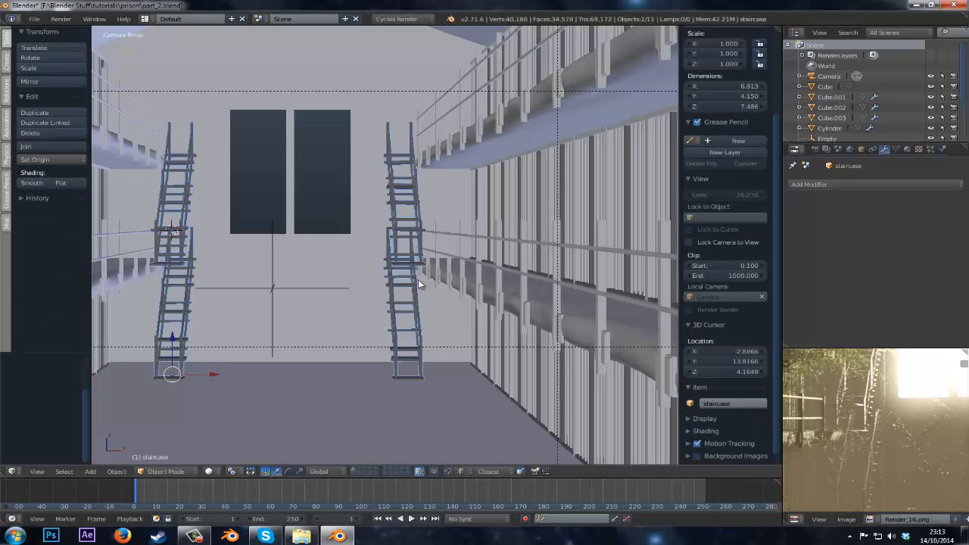
pyautogui.press('Tab')
pyautogui.scroll(4, 415, 236)
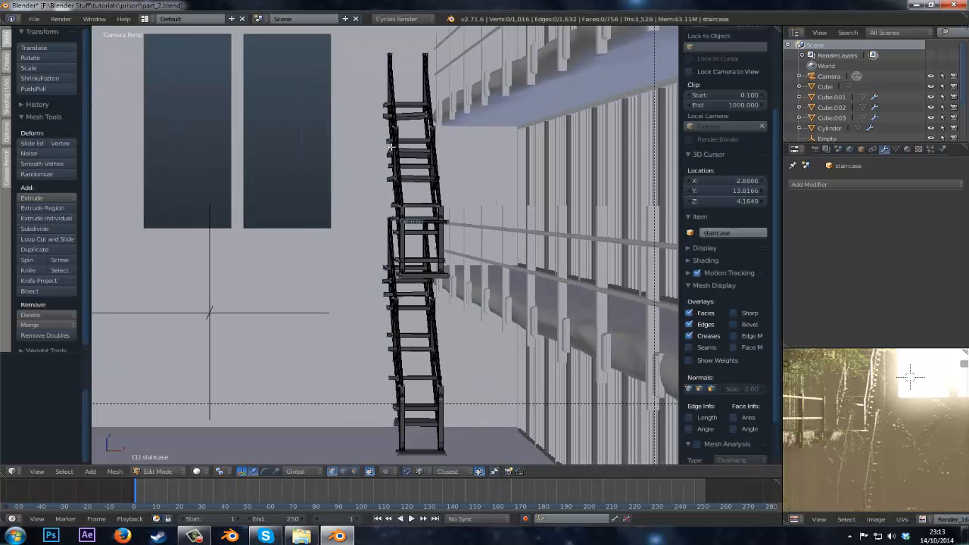
pyautogui.rightClick(386, 152)
pyautogui.press('l')
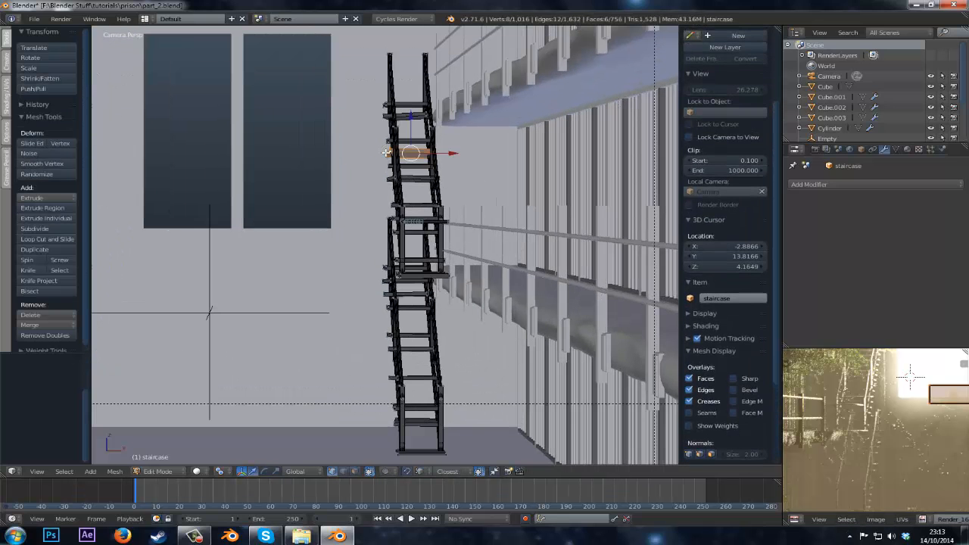
pyautogui.scroll(3, 523, 197)
pyautogui.press('r')
pyautogui.press('x')
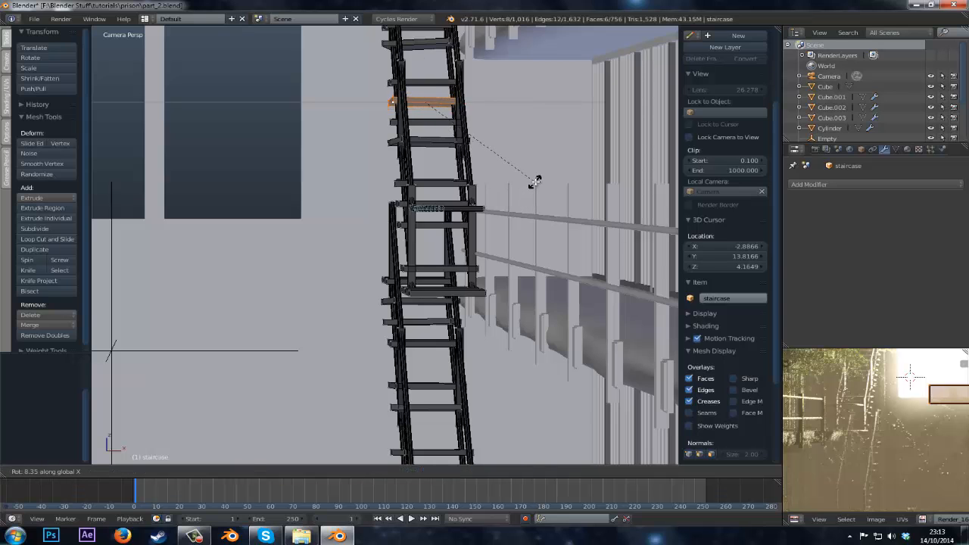
pyautogui.click(540, 183)
pyautogui.press('Tab')
pyautogui.scroll(-5, 525, 192)
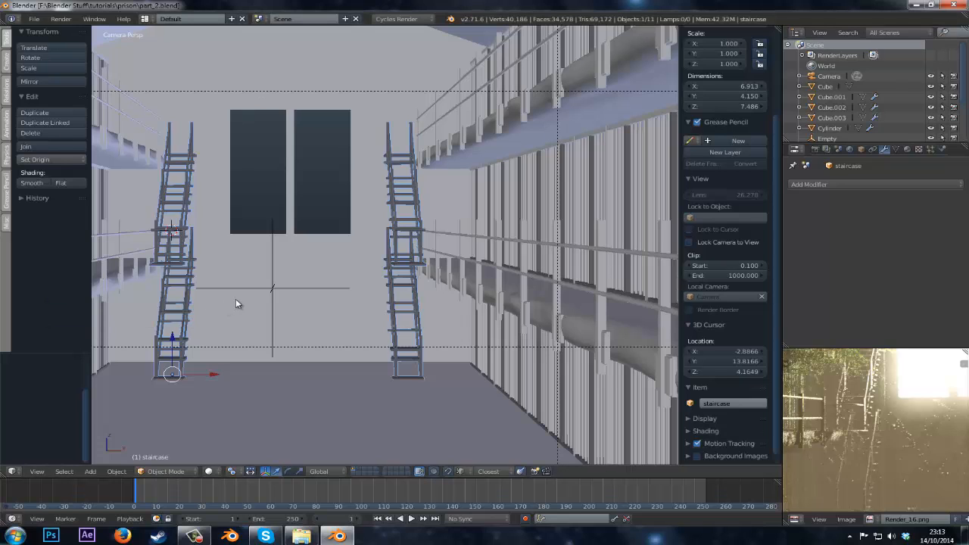
# - Redraw the render border around the entire camera frame and deselect all objects
pyautogui.keyDown('shift'); pyautogui.moveTo(273, 292); pyautogui.dragTo(382, 286, button='middle'); pyautogui.keyUp('shift')
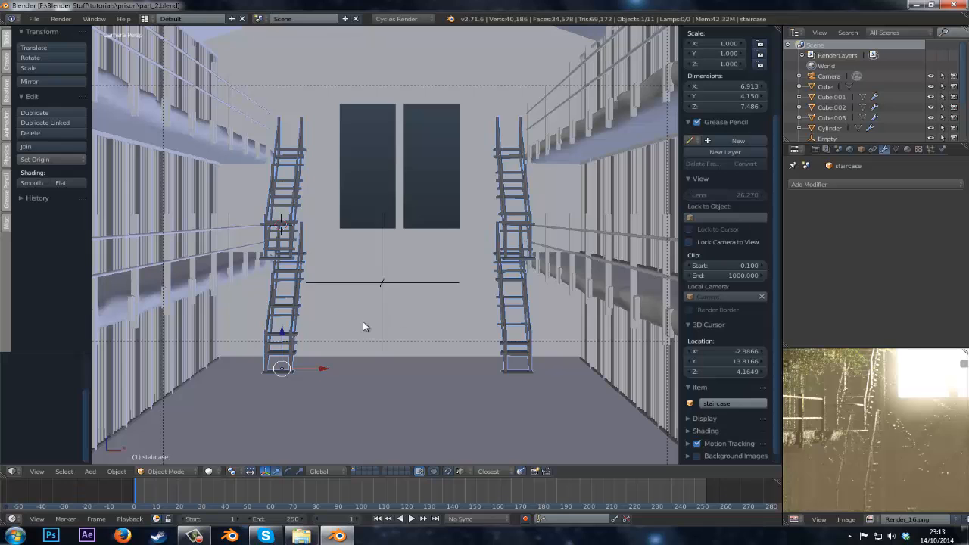
pyautogui.scroll(-6, 367, 322)
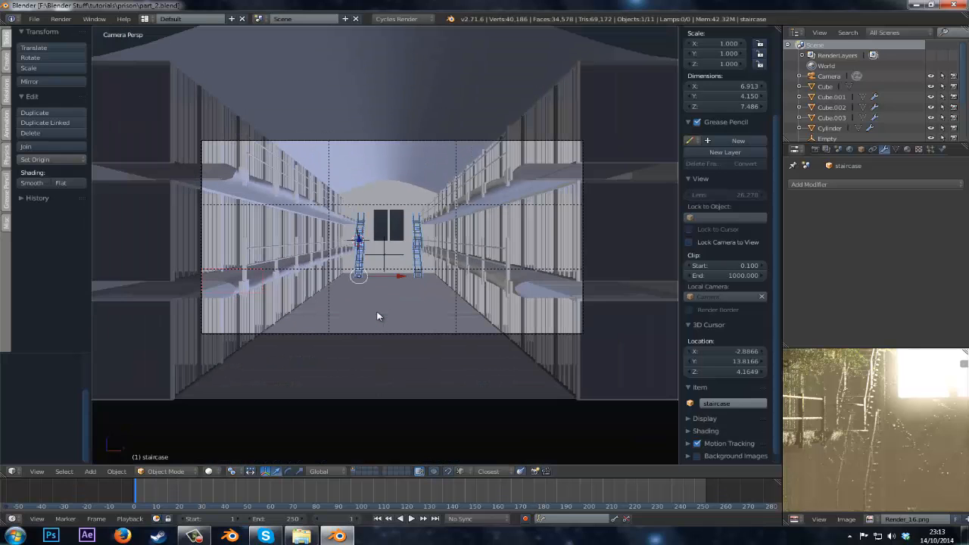
pyautogui.scroll(2, 378, 317)
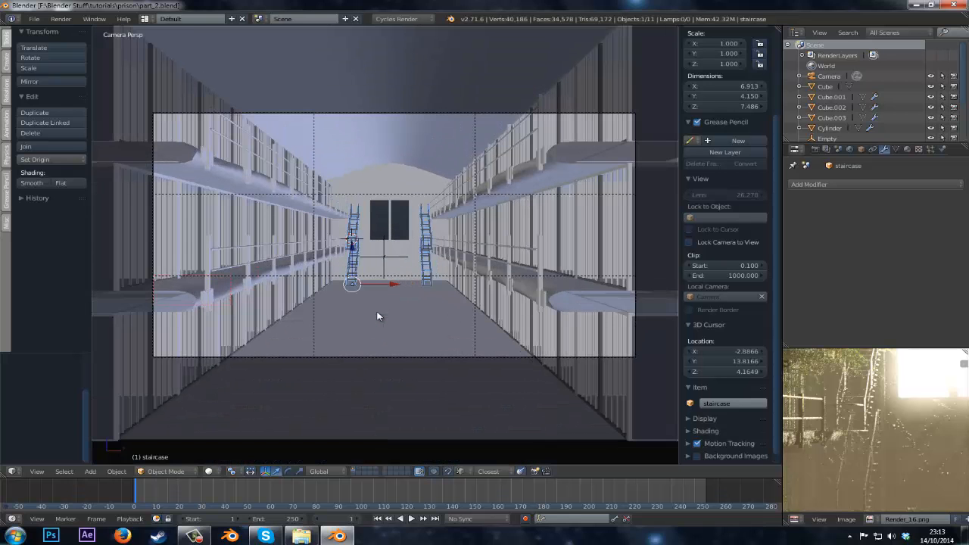
pyautogui.hotkey('shift', 'b')
pyautogui.moveTo(650, 94); pyautogui.dragTo(125, 422)
pyautogui.press('a')
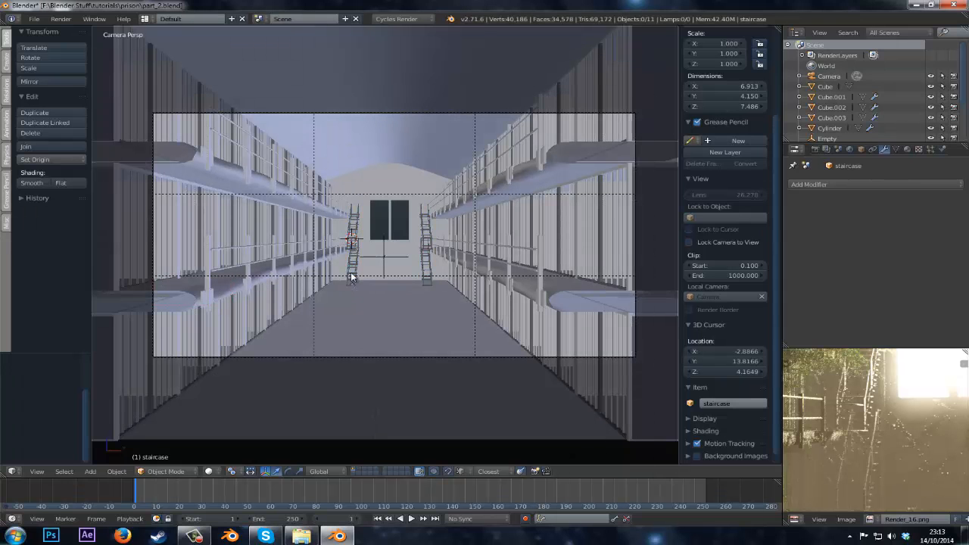
# - Show the second layer and remove the Mirror modifier from the spare tread stored there
pyautogui.scroll(6, 331, 288)
pyautogui.rightClick(317, 291)
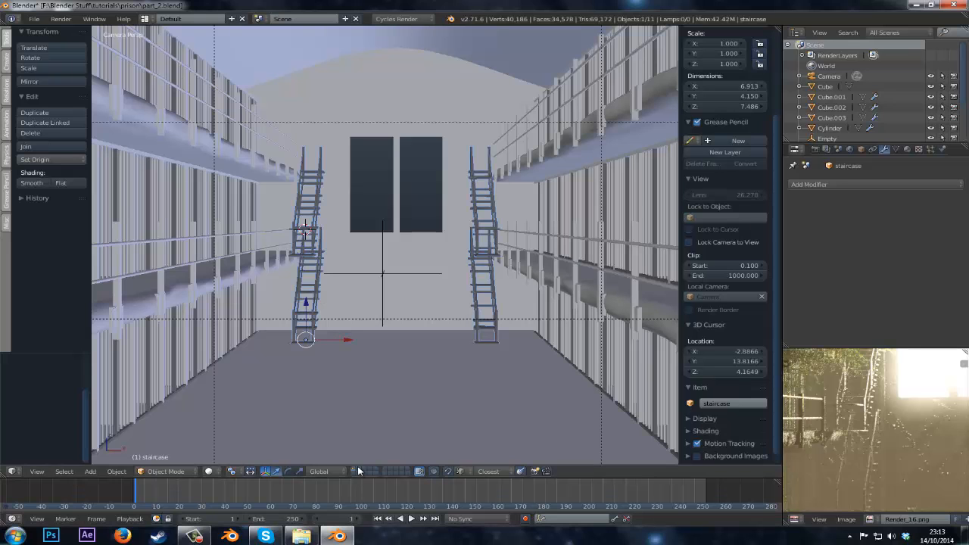
pyautogui.click(357, 467)
pyautogui.rightClick(340, 289)
pyautogui.moveTo(340, 291); pyautogui.dragTo(311, 393, button='middle')
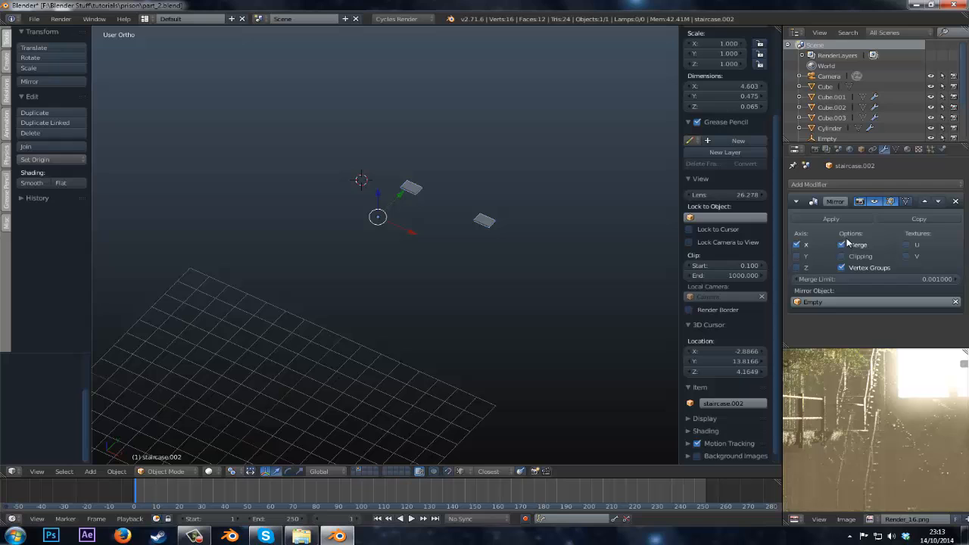
pyautogui.click(955, 202)
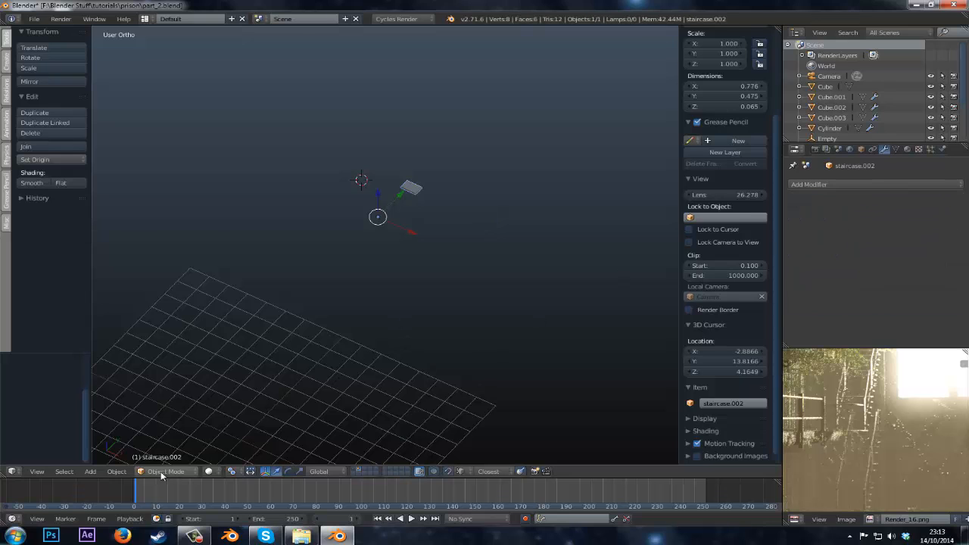
# - Set the spare tread's origin to its geometry
pyautogui.click(124, 472)
pyautogui.moveTo(138, 428)
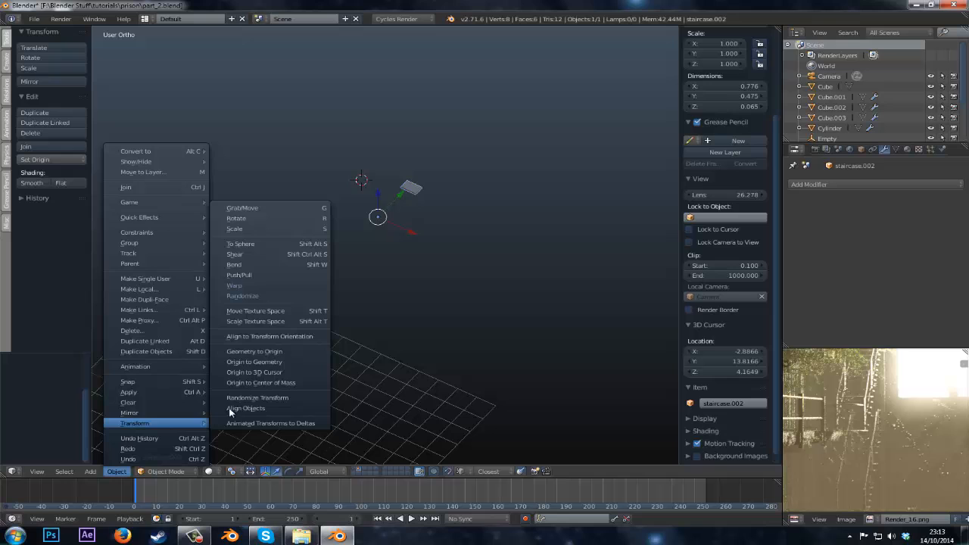
pyautogui.click(271, 366)
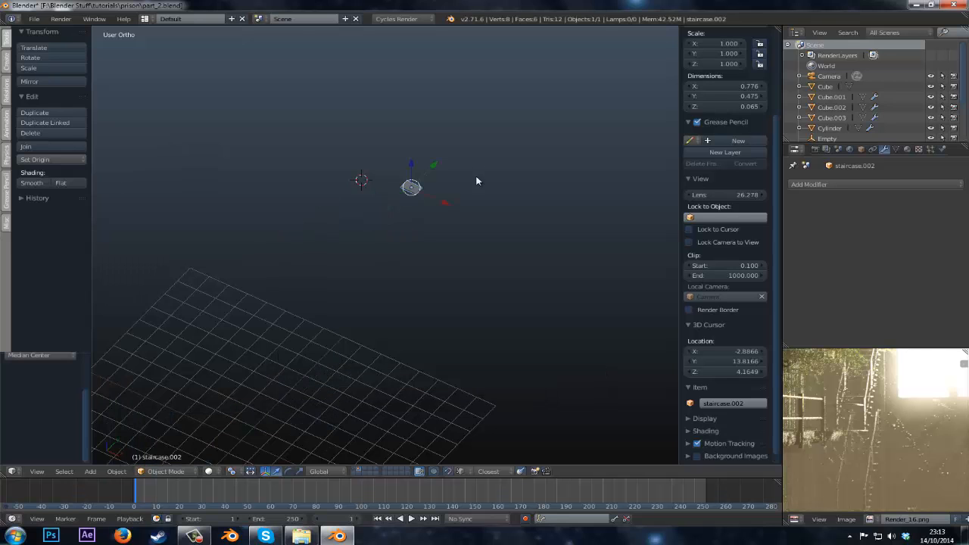
pyautogui.moveTo(477, 179); pyautogui.dragTo(476, 204, button='middle')
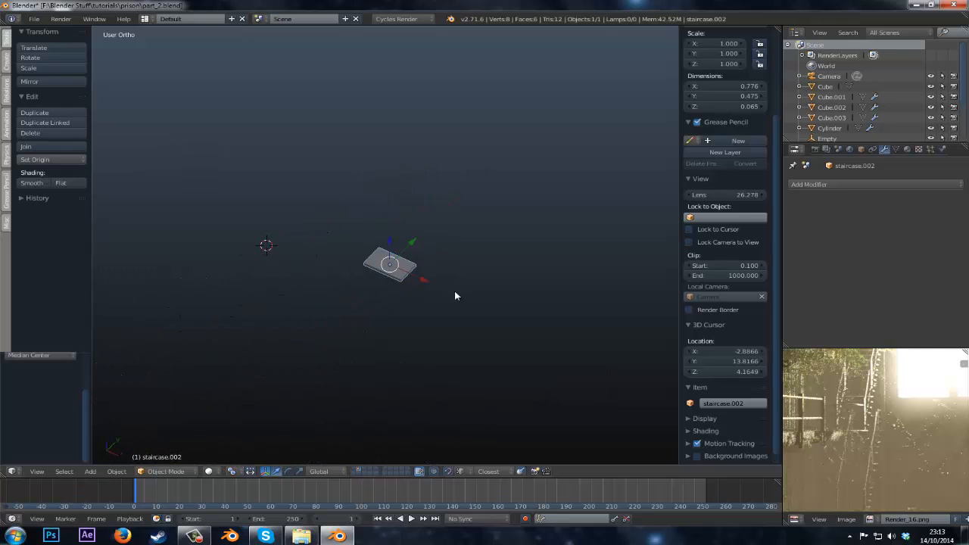
pyautogui.press('r')
pyautogui.press('r')
pyautogui.rightClick(421, 263)
# - Move the spare tread to the first layer and display that layer with the prison model
pyautogui.moveTo(419, 263); pyautogui.dragTo(317, 321, button='middle')
pyautogui.press('m')
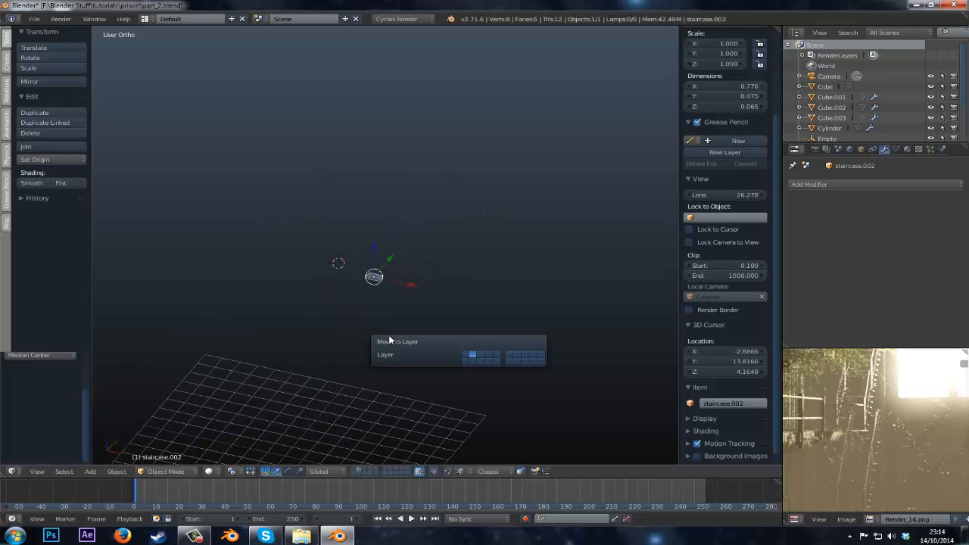
pyautogui.click(470, 357)
pyautogui.click(355, 469)
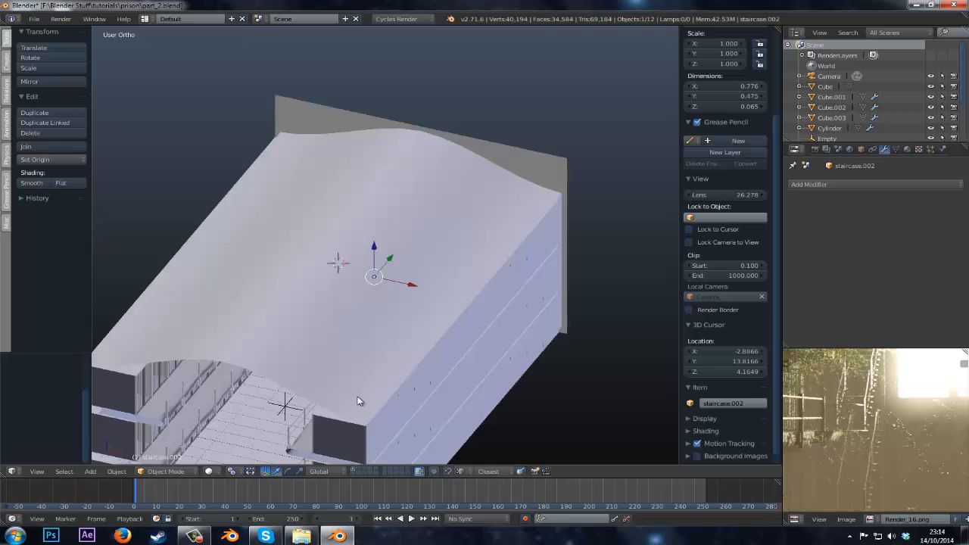
# - Lower the loose tread along Z by about 1.88 toward the floor beside the left-hand staircase and rotate it about Z
pyautogui.moveTo(359, 400); pyautogui.dragTo(398, 306, button='middle')
pyautogui.scroll(5, 398, 309)
pyautogui.press('g')
pyautogui.press('z')
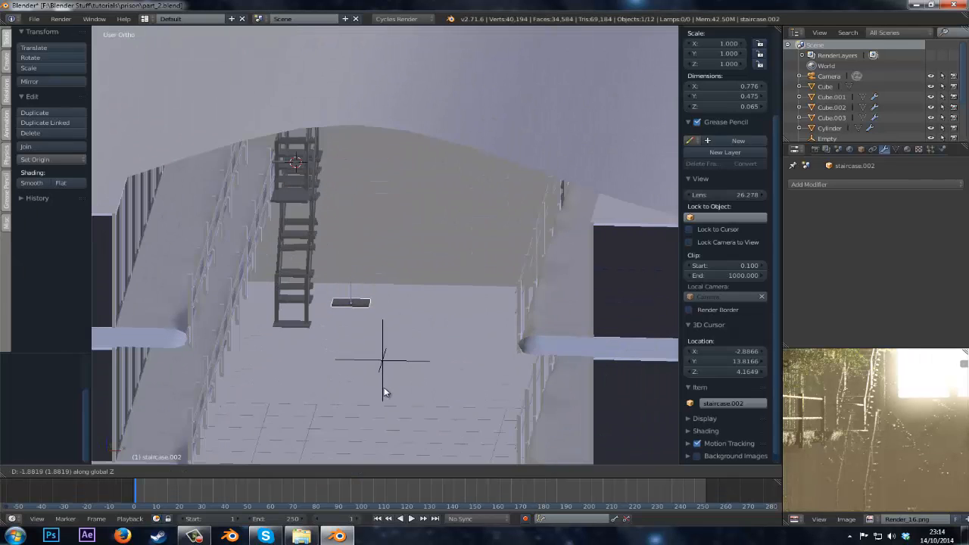
pyautogui.click(382, 392)
pyautogui.press('r')
pyautogui.press('z')
pyautogui.click(328, 394)
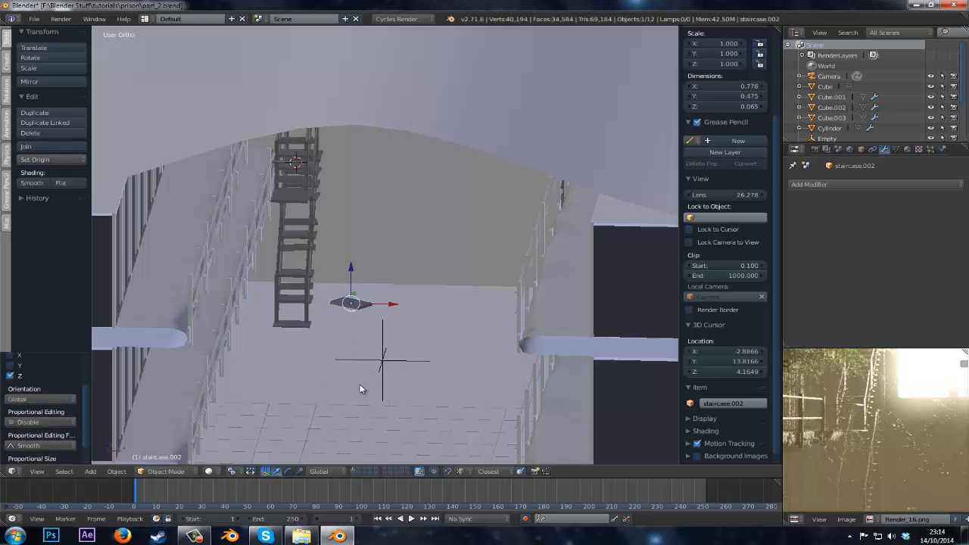
# - Duplicate the loose tread along X to the base of the left-hand staircase and rotate the copy about Z
pyautogui.hotkey('shift', 'd')
pyautogui.press('x')
pyautogui.click(338, 386)
pyautogui.press('r')
pyautogui.press('z')
pyautogui.click(390, 312)
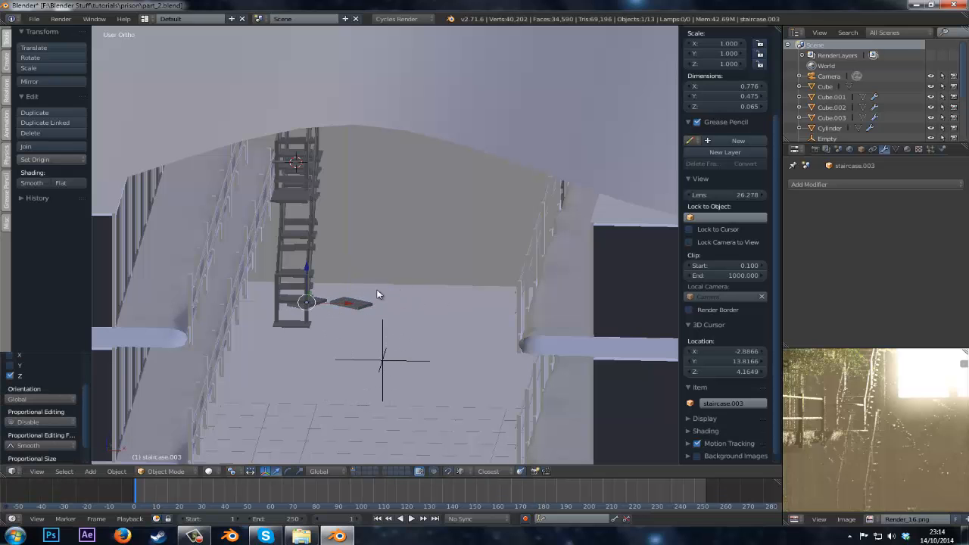
# - Duplicate the tread at the staircase base forward along its local Y axis and adjust the copy's position along Y
pyautogui.moveTo(378, 296); pyautogui.dragTo(382, 292, button='middle')
pyautogui.hotkey('shift', 'd')
pyautogui.press('y')
pyautogui.press('y')
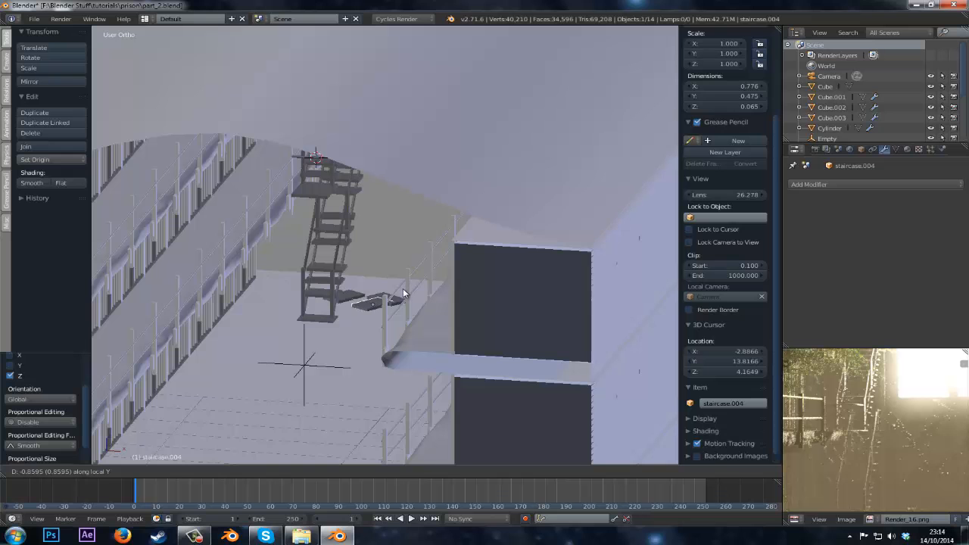
pyautogui.click(399, 295)
pyautogui.press('g')
pyautogui.press('y')
pyautogui.click(390, 303)
# - Adjust the height of the front loose tread along Z and rotate it about the Z axis
pyautogui.moveTo(389, 303); pyautogui.dragTo(337, 329, button='middle')
pyautogui.press('g')
pyautogui.press('z')
pyautogui.click(368, 330)
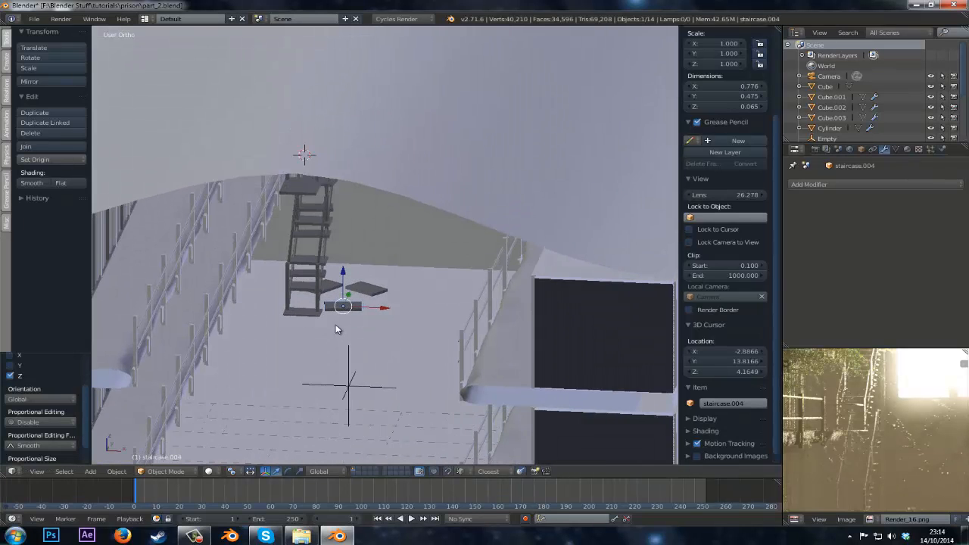
pyautogui.scroll(5, 441, 326)
pyautogui.press('r')
pyautogui.press('z')
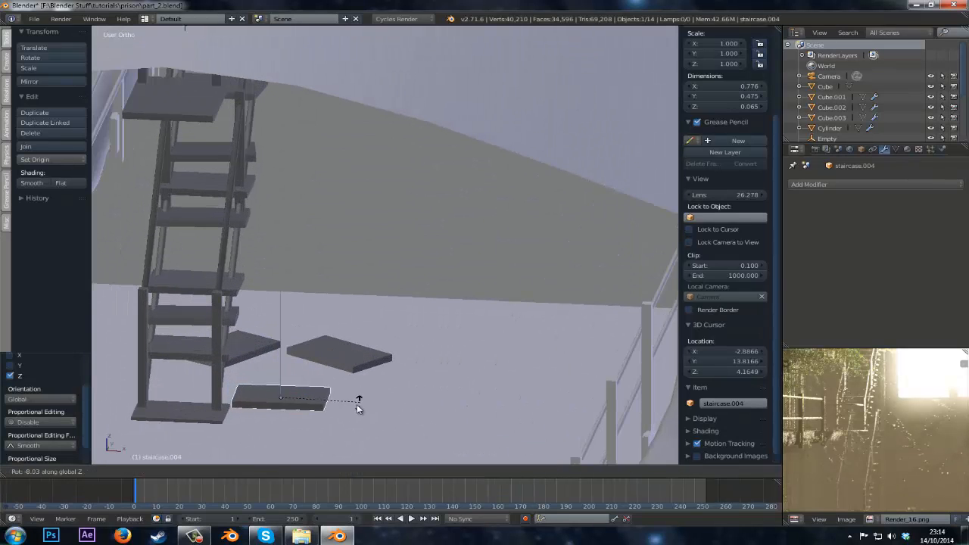
pyautogui.click(325, 421)
# - Shift the front loose tread along Y and fine-tune its rotation about Z
pyautogui.press('g')
pyautogui.press('y')
pyautogui.click(323, 401)
pyautogui.moveTo(324, 402)
pyautogui.mouseDown(button='middle')
pyautogui.moveTo(341, 404)
pyautogui.moveTo(322, 393)
pyautogui.mouseUp(button='middle')
pyautogui.scroll(-1, 326, 397)
pyautogui.press('r')
pyautogui.press('z')
pyautogui.click(383, 356)
# - Add two more loose treads beside and behind the staircase base by duplicating along X and Y, rotating the first about Z
pyautogui.hotkey('shift', 'd')
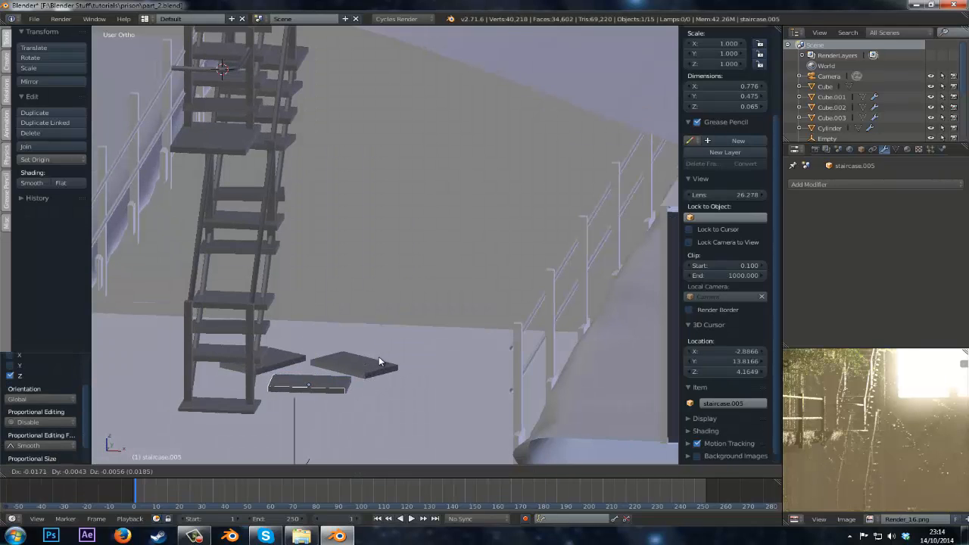
pyautogui.press('x')
pyautogui.click(240, 358)
pyautogui.press('r')
pyautogui.press('z')
pyautogui.click(259, 388)
pyautogui.hotkey('shift', 'd')
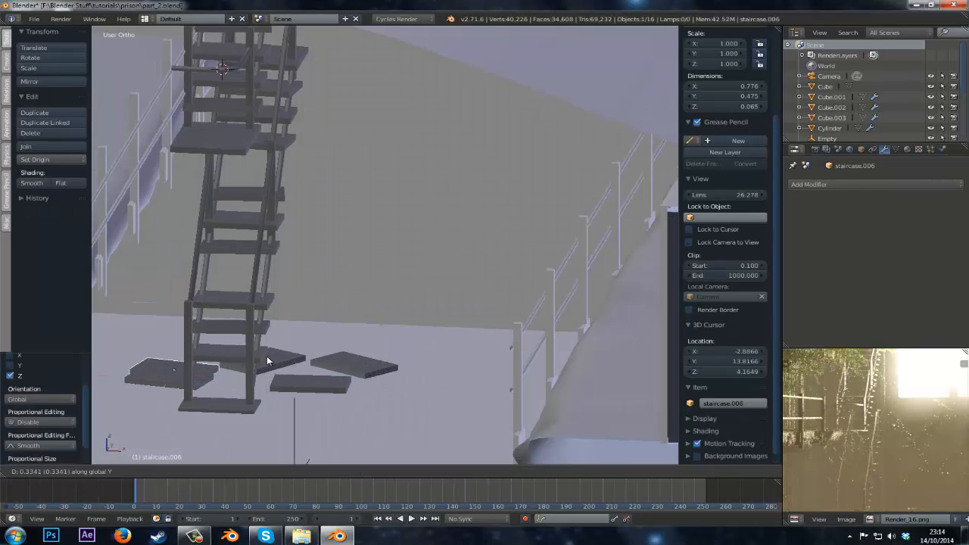
pyautogui.click(272, 338)
# - Examine the staircases and the floor around their bases in the enlarged reference render, and return to the camera view
pyautogui.hotkey('ctrl', 'Up')
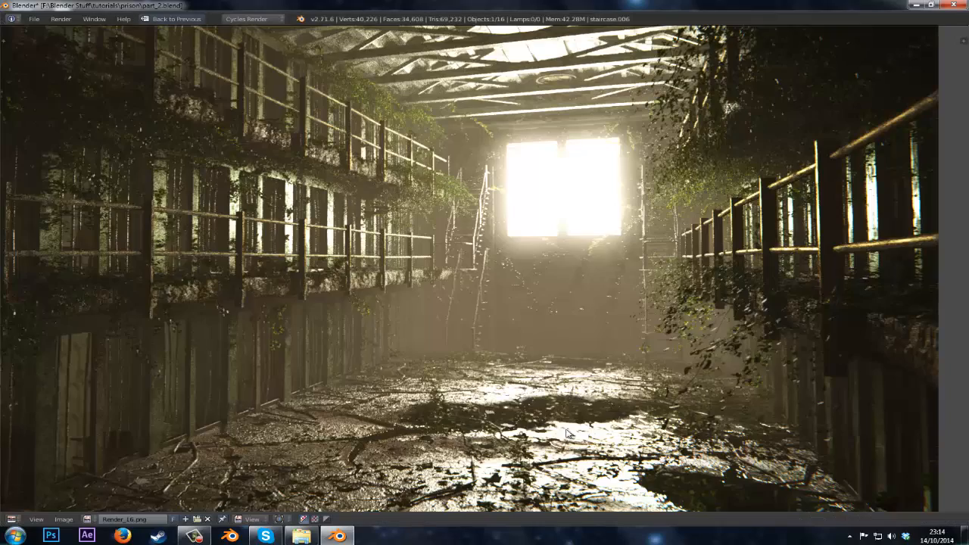
pyautogui.scroll(6, 513, 401)
pyautogui.scroll(-5, 382, 407)
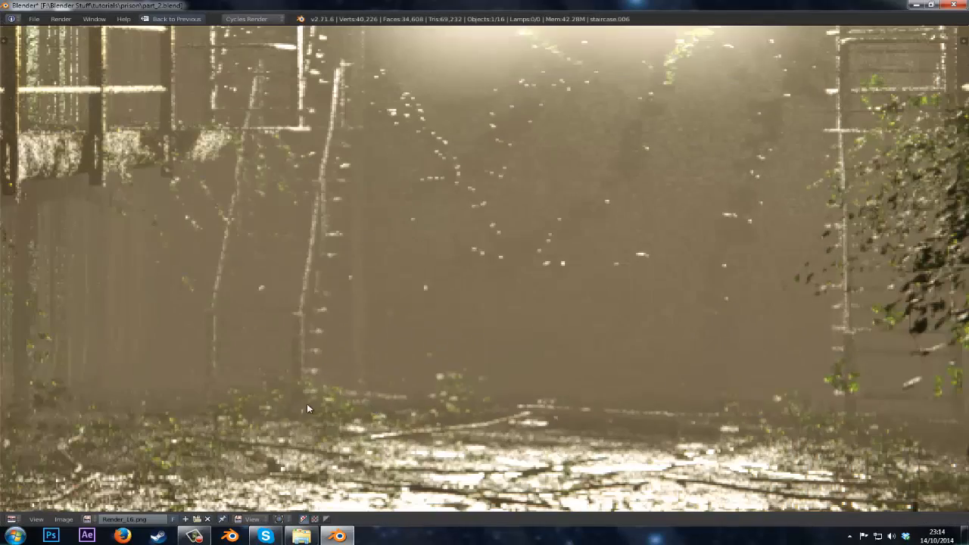
pyautogui.scroll(3, 710, 409)
pyautogui.moveTo(218, 399); pyautogui.dragTo(649, 395, button='middle')
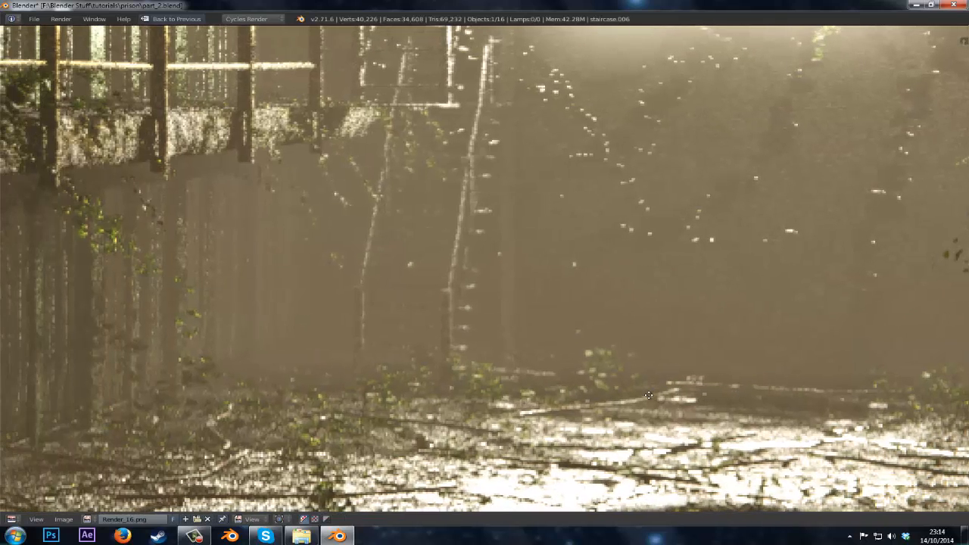
pyautogui.hotkey('ctrl', 'Down')
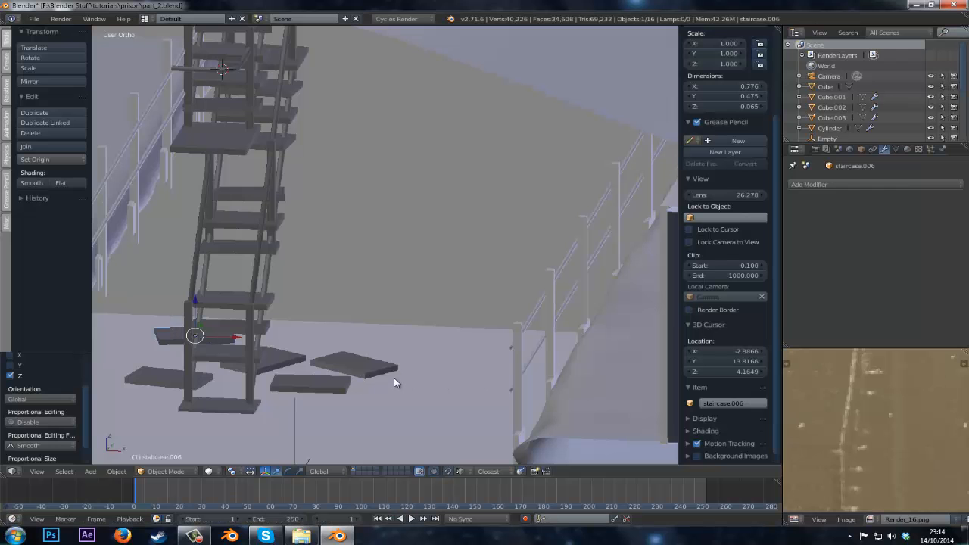
pyautogui.press('KP_0')
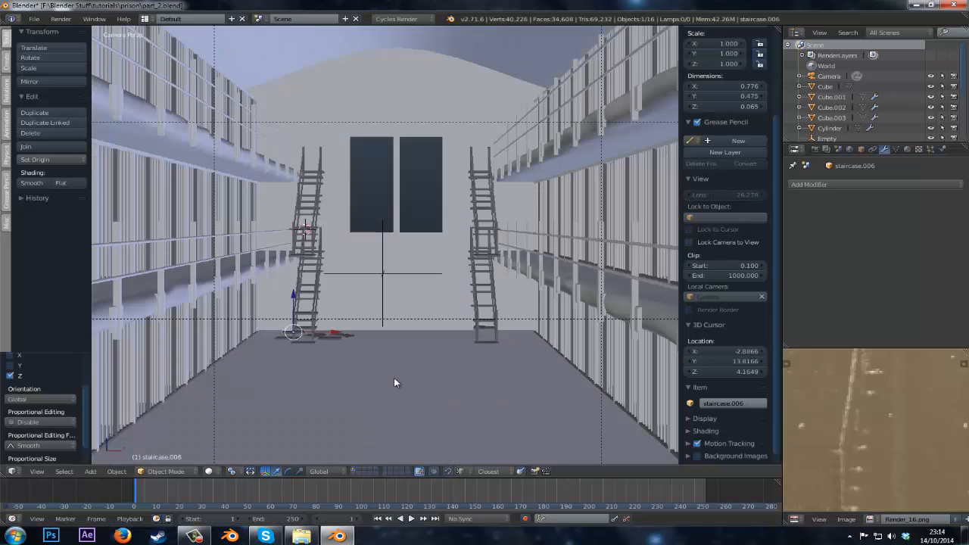
# - Duplicate a loose tread from the left staircase's base along X to the floor beside the right staircase
pyautogui.press('KP_0')
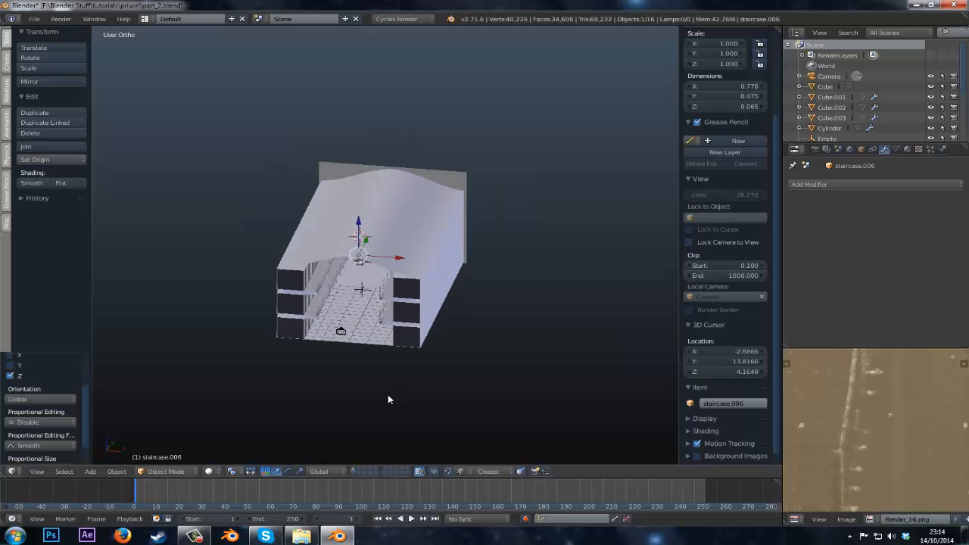
pyautogui.scroll(3, 386, 396)
pyautogui.moveTo(386, 396); pyautogui.dragTo(404, 385, button='middle')
pyautogui.scroll(4, 337, 393)
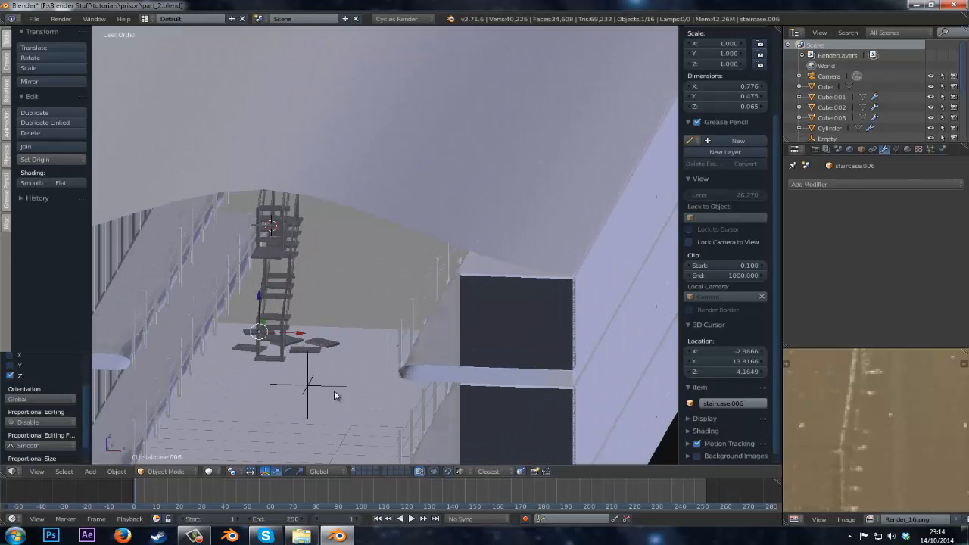
pyautogui.press('a')
pyautogui.moveTo(328, 382); pyautogui.dragTo(281, 356, button='middle')
pyautogui.rightClick(293, 354)
pyautogui.rightClick(293, 352)
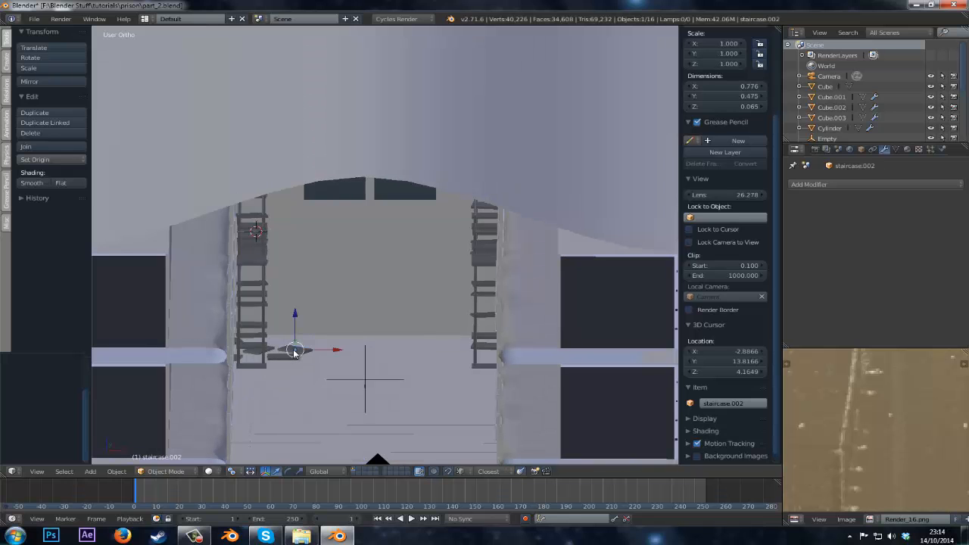
pyautogui.hotkey('shift', 'd')
pyautogui.press('x')
pyautogui.click(472, 357)
# - Rotate the new tread beside the right staircase about the Z axis
pyautogui.press('r')
pyautogui.press('z')
pyautogui.click(529, 312)
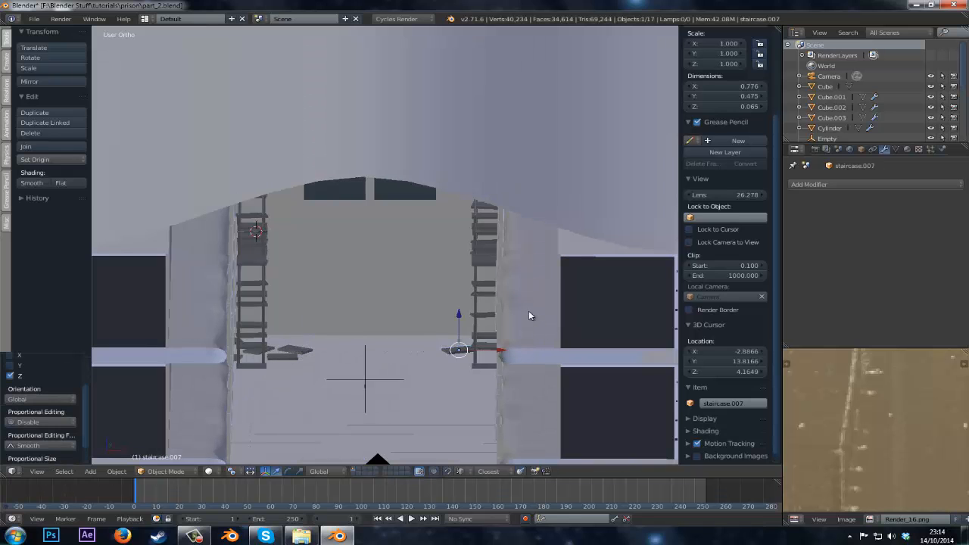
pyautogui.keyDown('shift'); pyautogui.moveTo(536, 379); pyautogui.dragTo(453, 331, button='middle'); pyautogui.keyUp('shift')
pyautogui.press('r')
pyautogui.press('z')
pyautogui.click(449, 331)
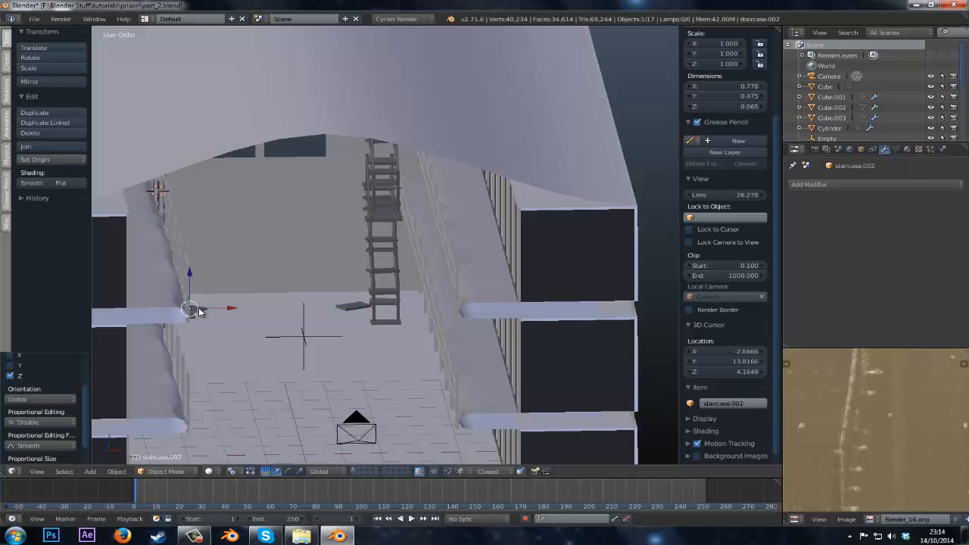
# - Duplicate the loose tread again 5.364 units along X to the right staircase's base and shift the copy along Y
pyautogui.hotkey('shift', 'd')
pyautogui.press('x')
pyautogui.click(420, 325)
pyautogui.press('g')
pyautogui.press('y')
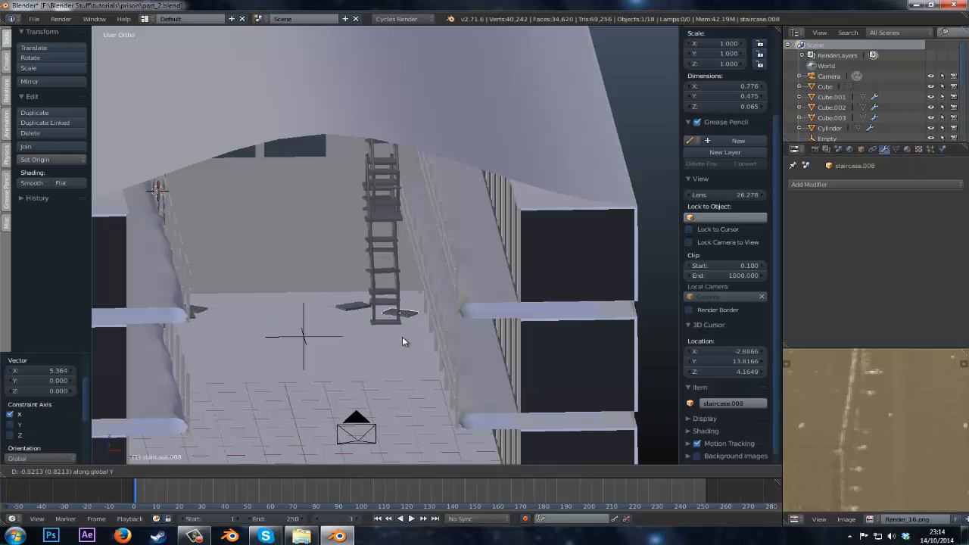
pyautogui.click(404, 332)
# - Duplicate another fallen tread 4.478 units along X to the right staircase, shift it along Y and rotate it about Z
pyautogui.moveTo(404, 331); pyautogui.dragTo(223, 310, button='middle')
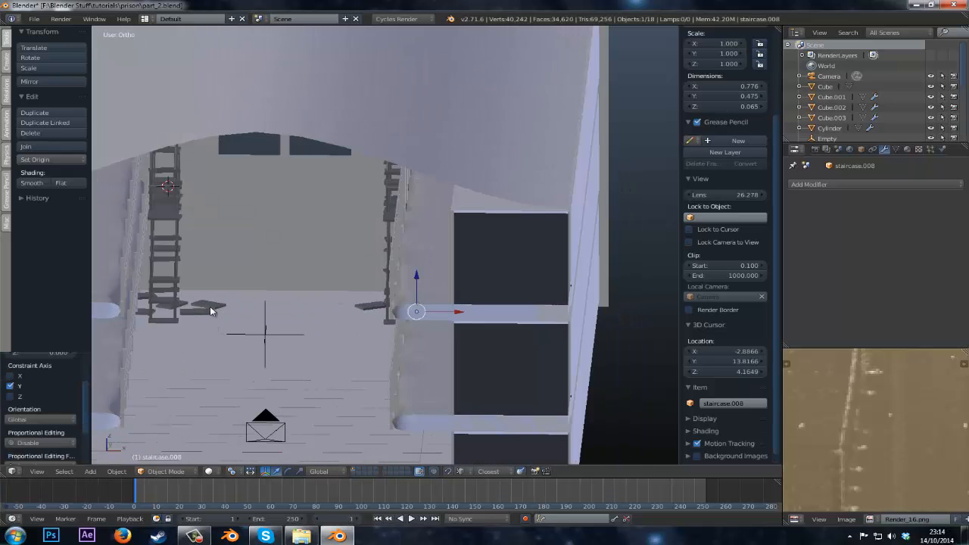
pyautogui.hotkey('shift', 'd')
pyautogui.press('x')
pyautogui.click(389, 320)
pyautogui.moveTo(389, 320); pyautogui.dragTo(402, 346, button='middle')
pyautogui.press('g')
pyautogui.press('y')
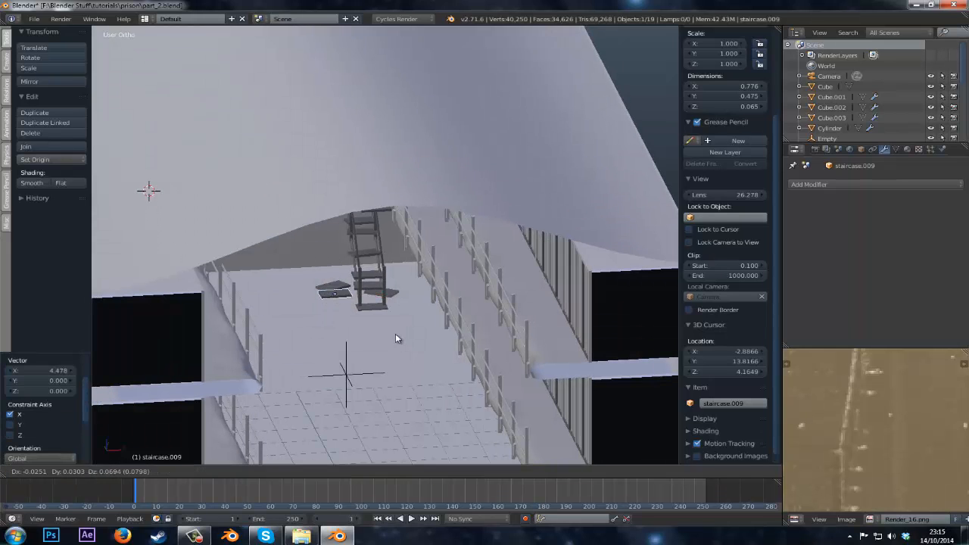
pyautogui.press('z')
pyautogui.click(411, 321)
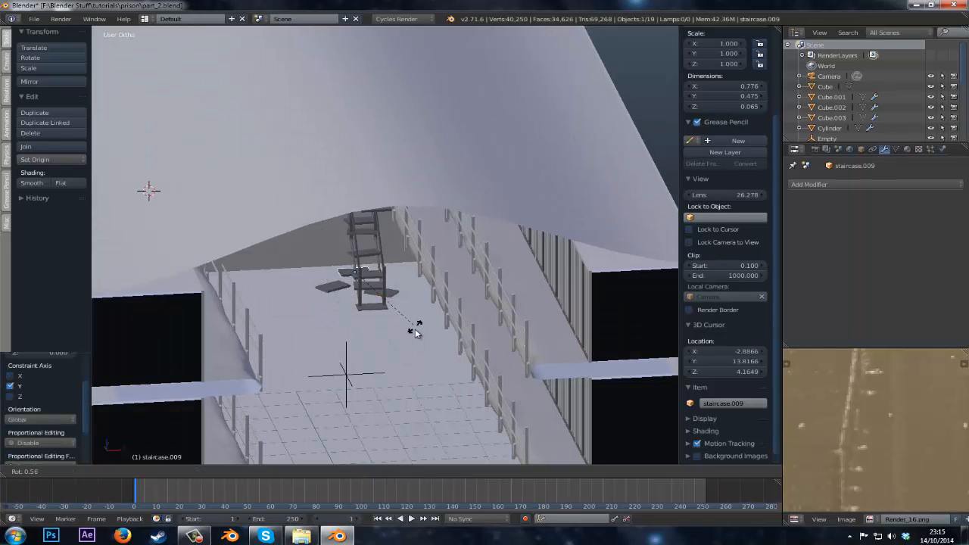
# - Duplicate a loose tread 2.762 units along X onto the open floor and rotate the copy about Z
pyautogui.moveTo(340, 345); pyautogui.dragTo(245, 322, button='middle')
pyautogui.hotkey('shift', 'd')
pyautogui.press('x')
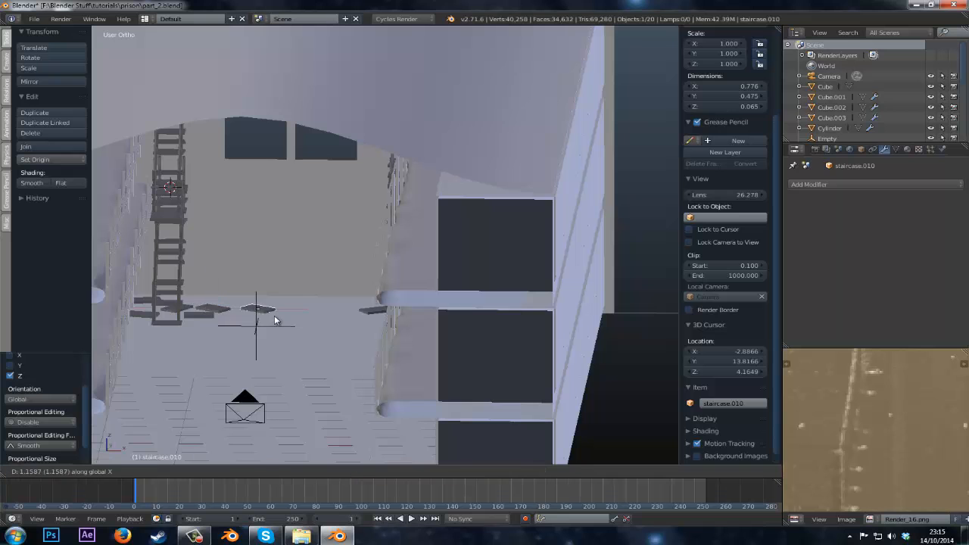
pyautogui.click(318, 321)
pyautogui.moveTo(319, 321); pyautogui.dragTo(330, 309, button='middle')
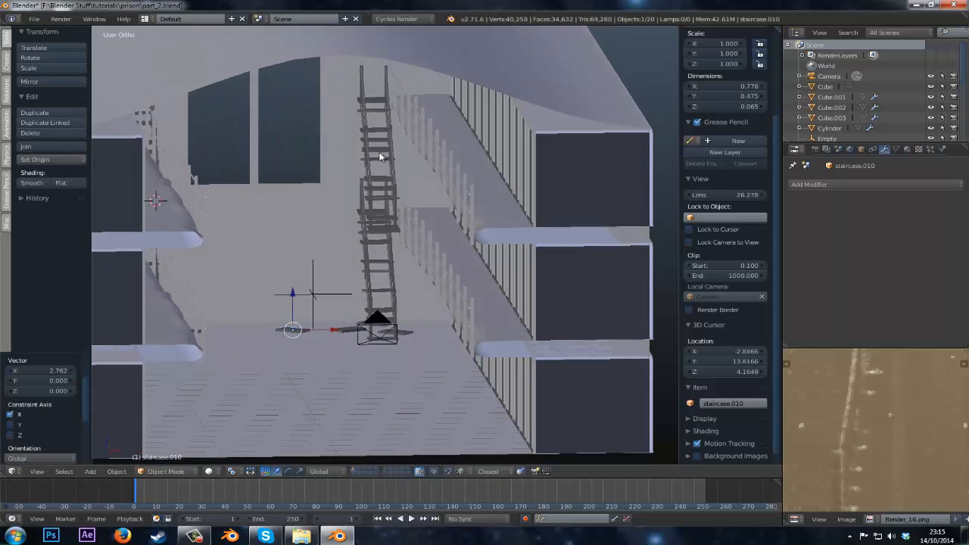
pyautogui.moveTo(372, 189); pyautogui.dragTo(340, 221, button='middle')
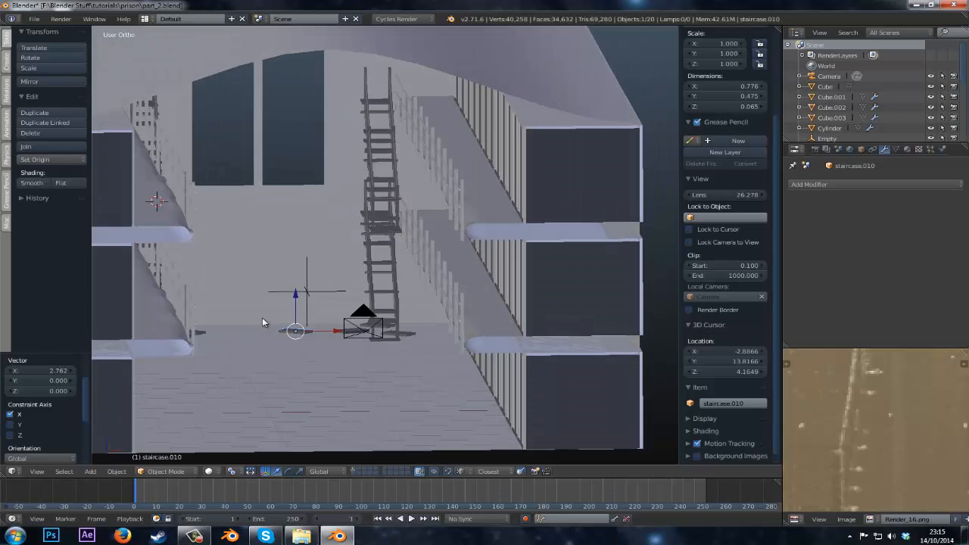
pyautogui.moveTo(262, 322); pyautogui.dragTo(404, 380, button='middle')
pyautogui.press('r')
pyautogui.press('z')
pyautogui.moveTo(336, 253); pyautogui.dragTo(265, 337, button='middle')
pyautogui.click(180, 323)
# - Examine the fallen treads and the cell block's barred fronts, including the cell mesh in Edit Mode
pyautogui.scroll(3, 232, 330)
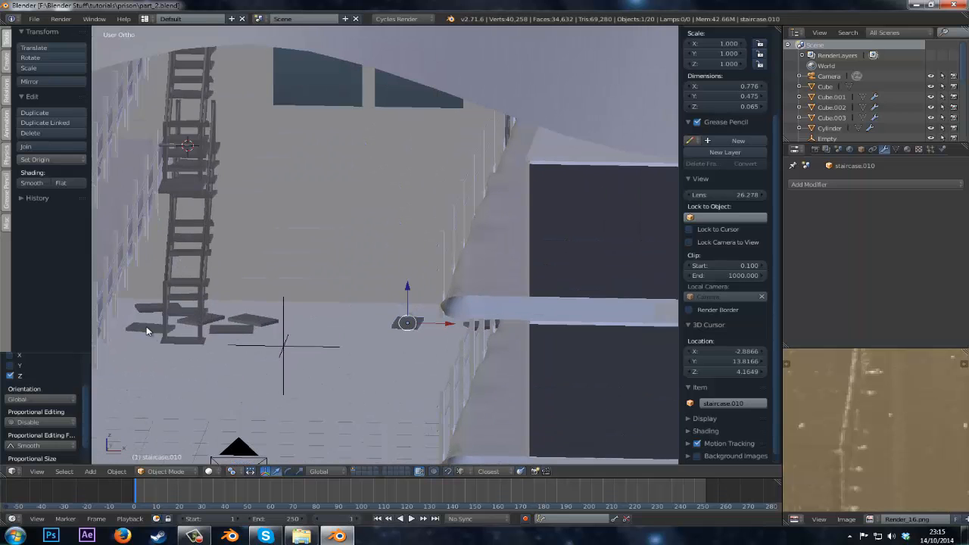
pyautogui.scroll(-2, 198, 357)
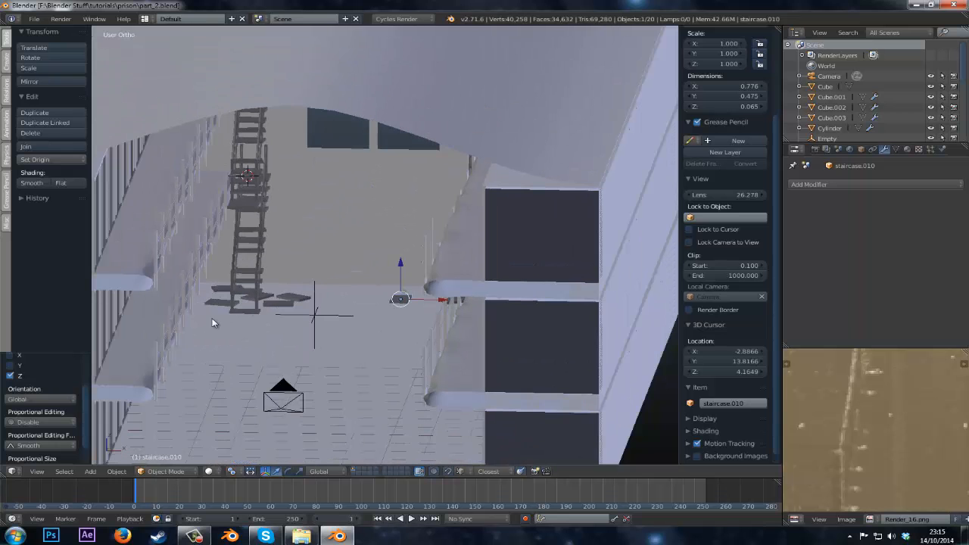
pyautogui.moveTo(211, 320); pyautogui.dragTo(473, 362, button='middle')
pyautogui.scroll(-3, 281, 306)
pyautogui.scroll(2, 280, 368)
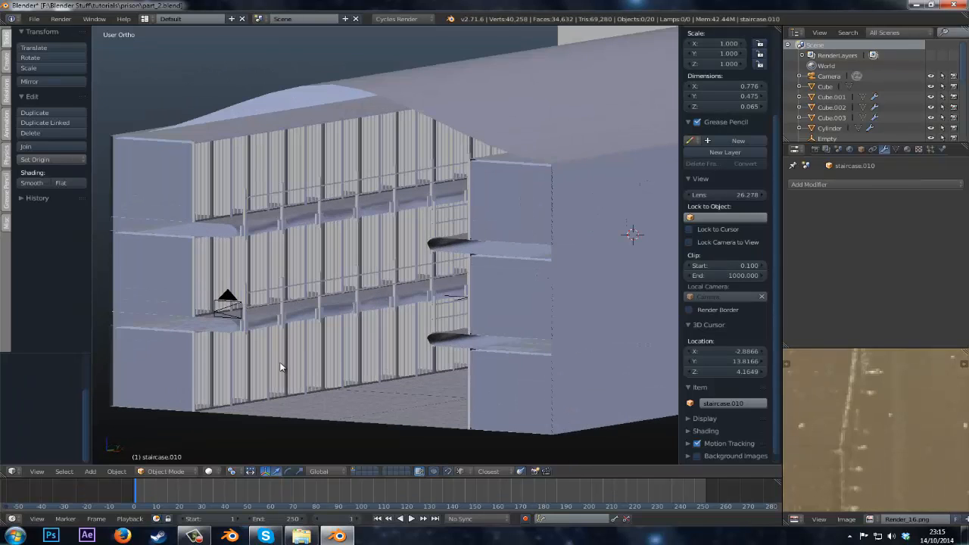
pyautogui.rightClick(281, 368)
pyautogui.scroll(-2, 351, 366)
pyautogui.press('Tab')
pyautogui.scroll(1, 333, 376)
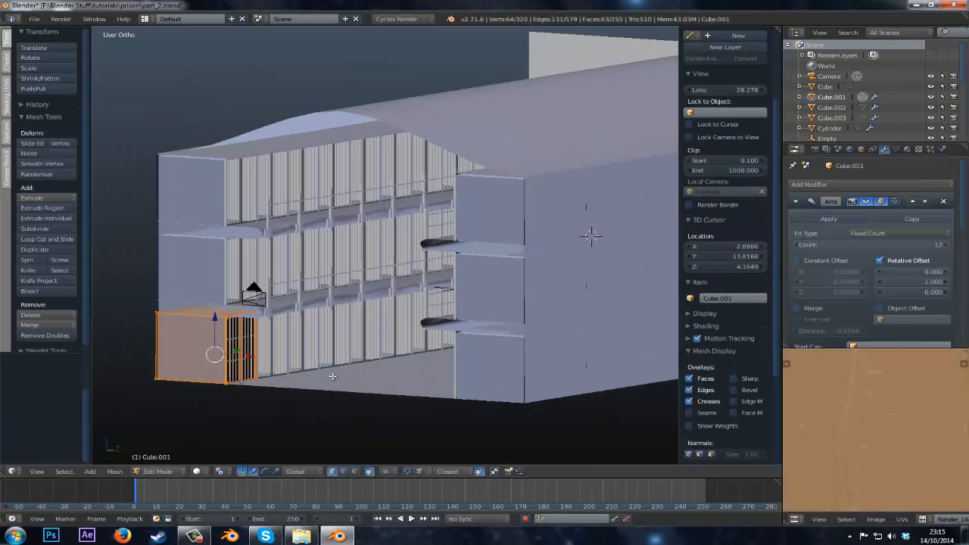
pyautogui.keyDown('shift'); pyautogui.moveTo(380, 338); pyautogui.dragTo(551, 254, button='middle'); pyautogui.keyUp('shift')
pyautogui.scroll(3, 472, 298)
pyautogui.scroll(2, 471, 298)
pyautogui.press('a')
pyautogui.moveTo(471, 299); pyautogui.dragTo(443, 305, button='middle')
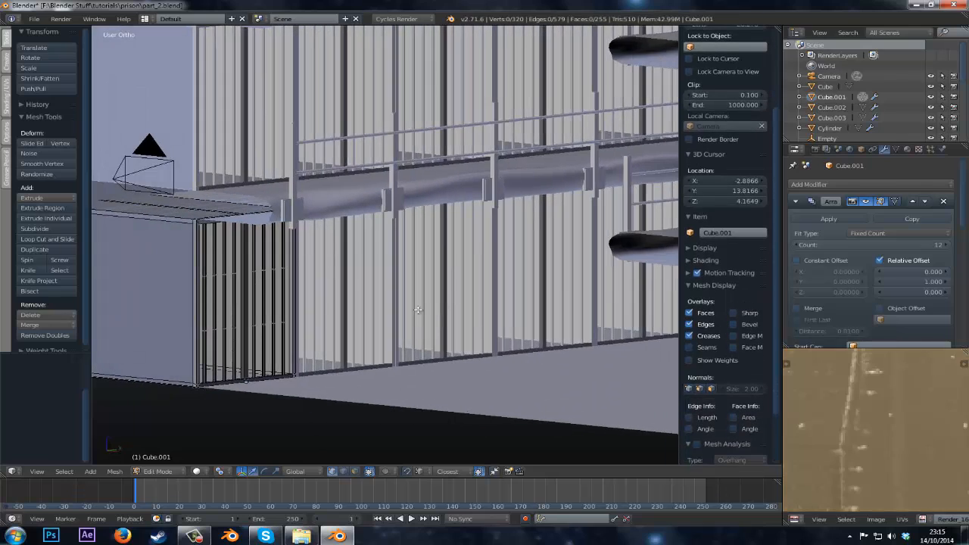
pyautogui.scroll(-2, 243, 297)
pyautogui.press('Tab')
pyautogui.scroll(-3, 251, 294)
pyautogui.scroll(6, 251, 295)
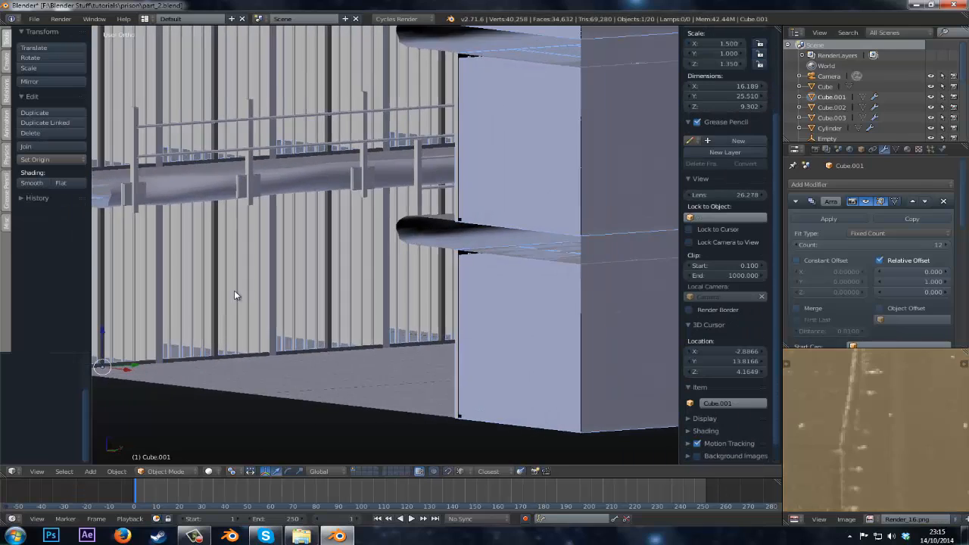
# - Save the scene over the existing part_2.blend file
pyautogui.moveTo(234, 291); pyautogui.dragTo(257, 299, button='middle')
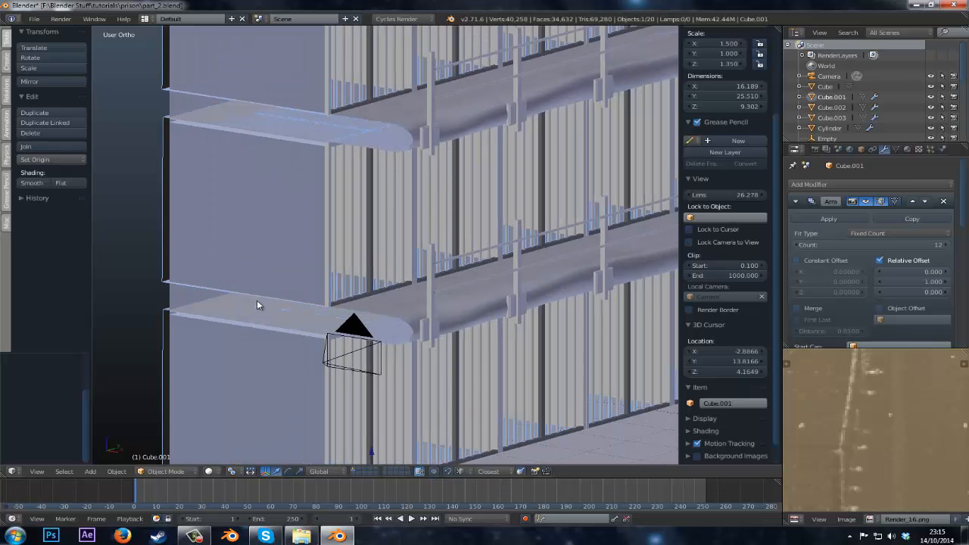
pyautogui.hotkey('ctrl', 's')
pyautogui.click(258, 302)
pyautogui.scroll(-3, 289, 305)
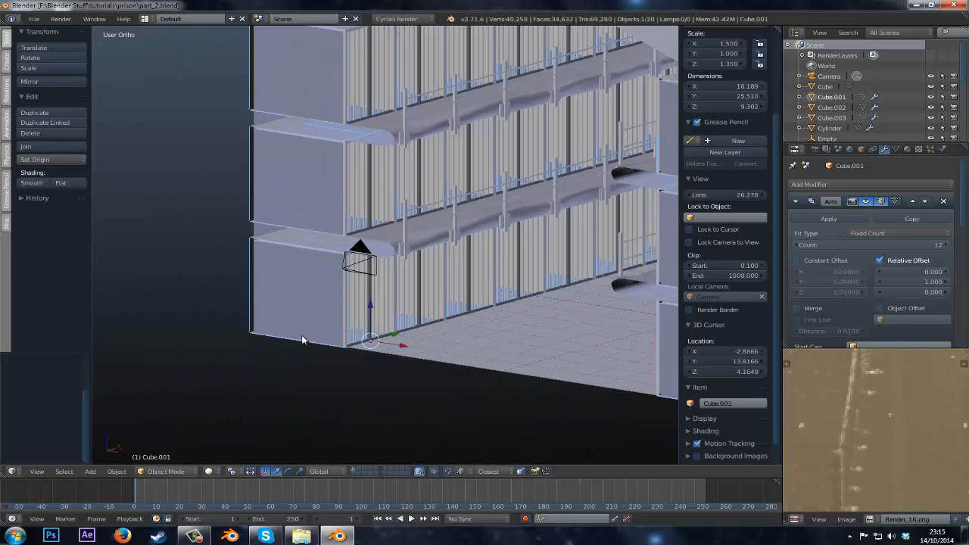
# - Duplicate the cell block in place and move the copy to a separate layer as a backup
pyautogui.press('Tab')
pyautogui.press('Tab')
pyautogui.scroll(-3, 892, 217)
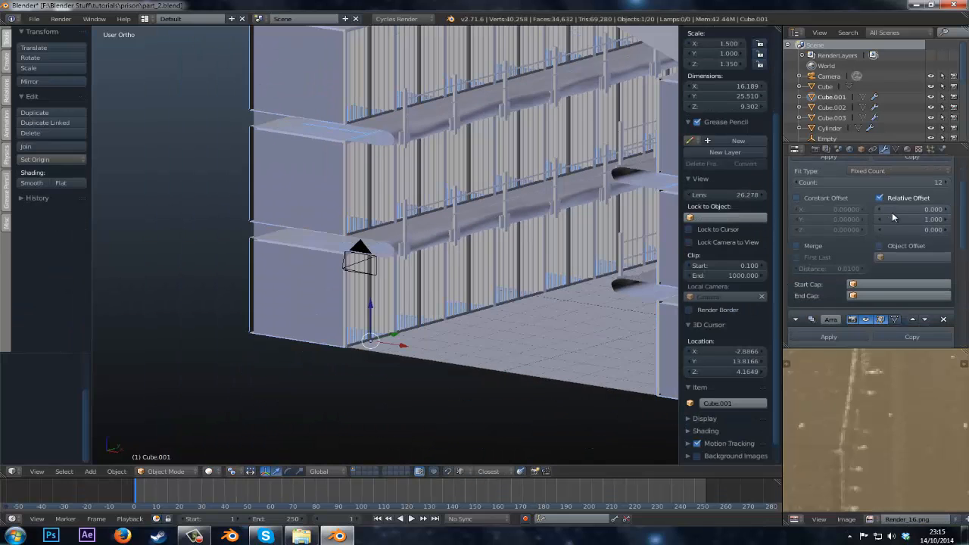
pyautogui.scroll(-3, 391, 257)
pyautogui.hotkey('shift', 'd')
pyautogui.rightClick(358, 222)
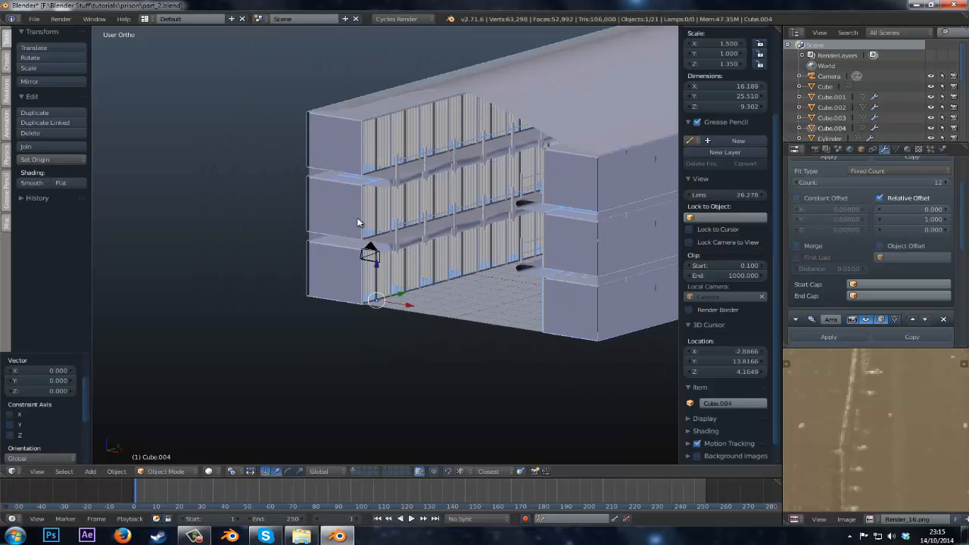
pyautogui.click(527, 244)
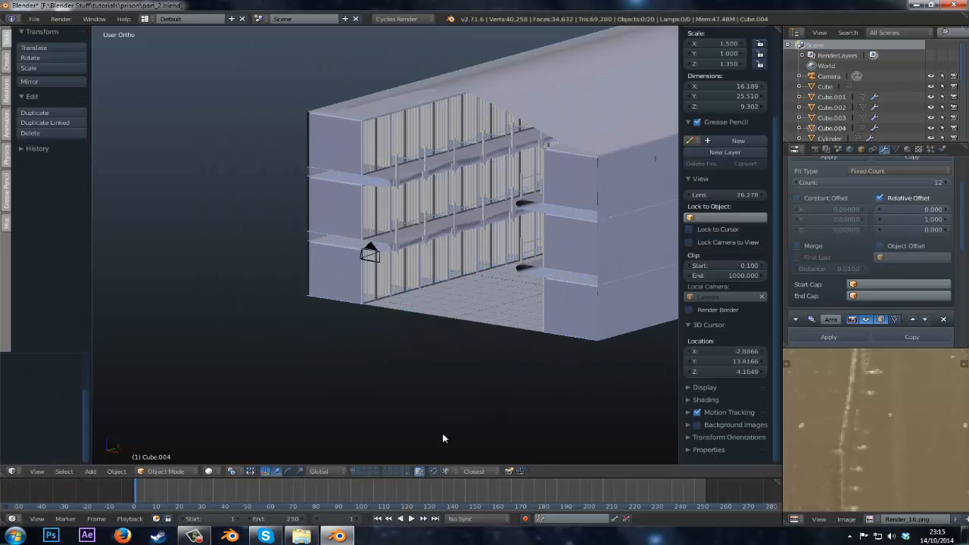
# - Check the backup layer holding the cell block and staircase copies, and return to the main scene layer
pyautogui.click(409, 469)
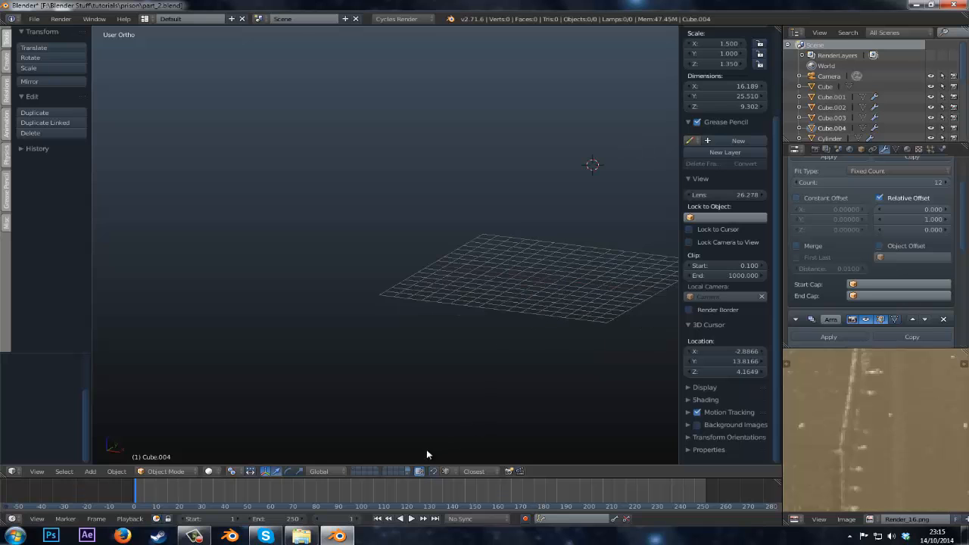
pyautogui.click(410, 473)
pyautogui.moveTo(453, 297); pyautogui.dragTo(485, 291, button='middle')
pyautogui.rightClick(485, 210)
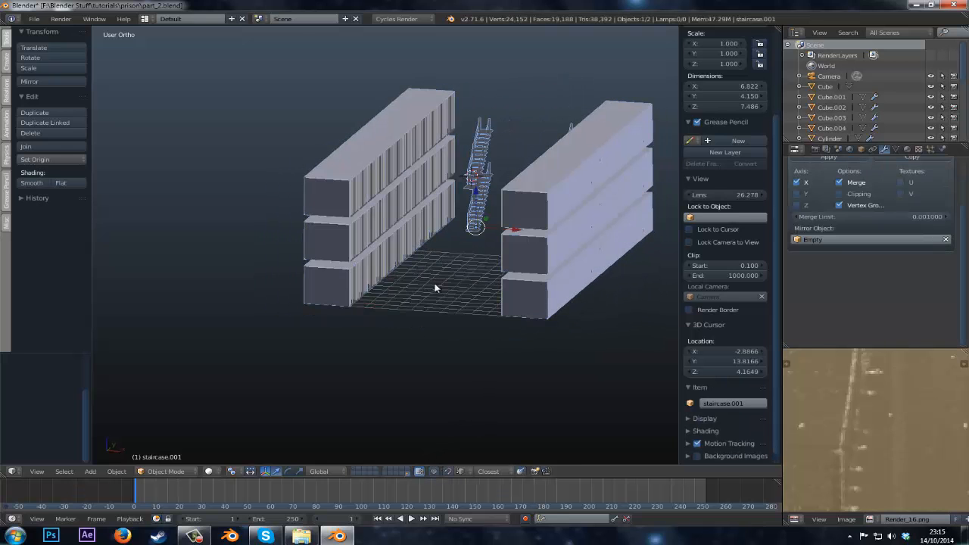
pyautogui.moveTo(457, 230)
pyautogui.mouseDown(button='middle')
pyautogui.moveTo(414, 296)
pyautogui.moveTo(451, 239)
pyautogui.mouseUp(button='middle')
pyautogui.click(355, 471)
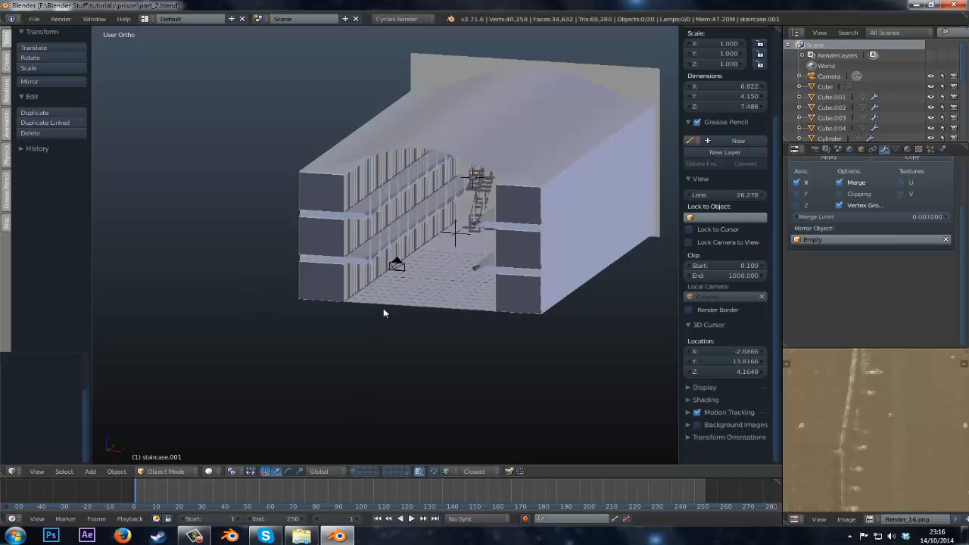
# - Try applying both Array modifiers on the original cell block, and undo the change
pyautogui.scroll(5, 383, 308)
pyautogui.moveTo(336, 297); pyautogui.dragTo(346, 324, button='middle')
pyautogui.scroll(3, 341, 327)
pyautogui.rightClick(334, 331)
pyautogui.scroll(-3, 536, 257)
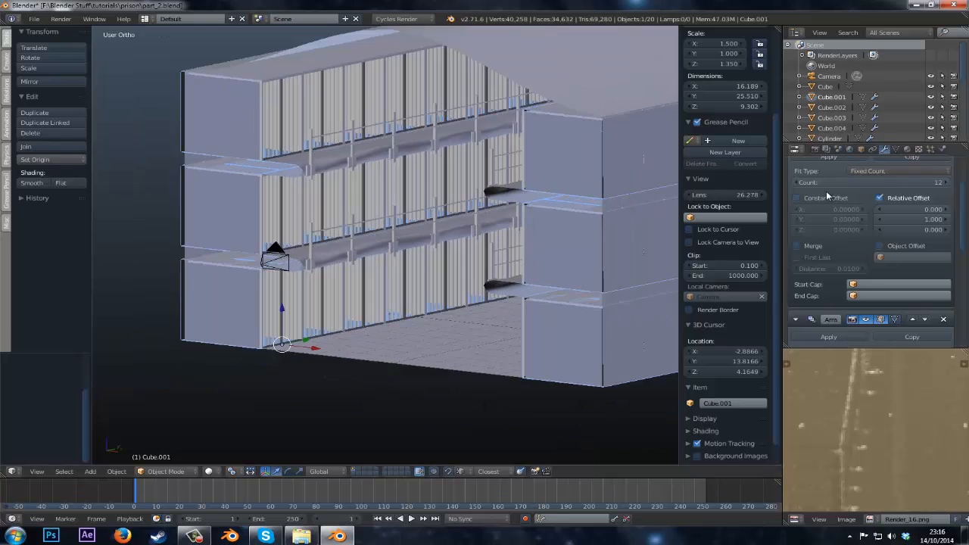
pyautogui.scroll(2, 826, 191)
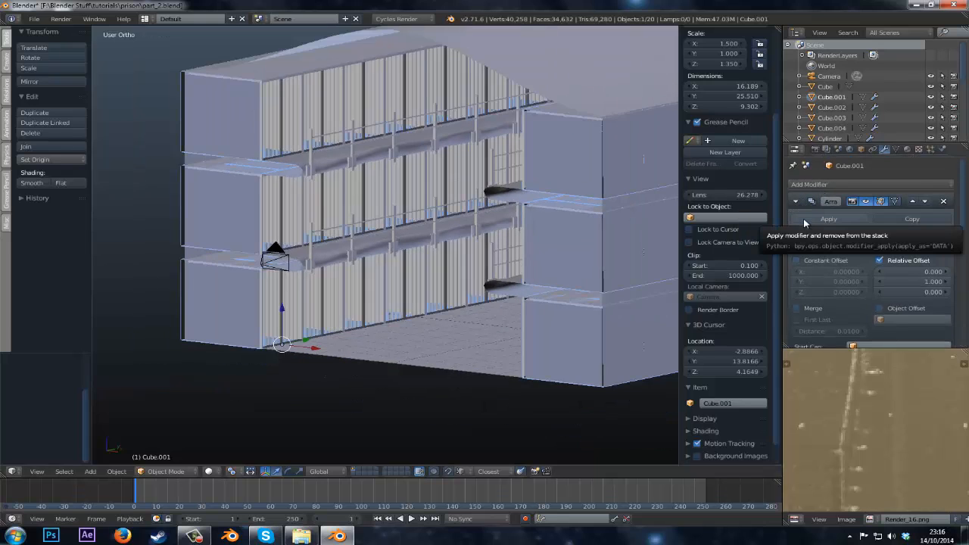
pyautogui.click(803, 218)
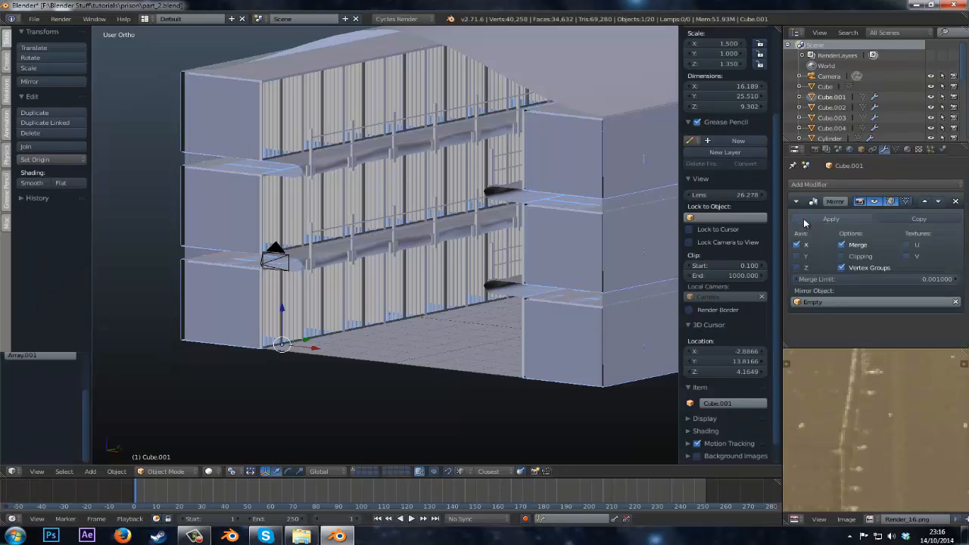
pyautogui.hotkey('ctrl', 'z')
pyautogui.hotkey('ctrl', 'z')
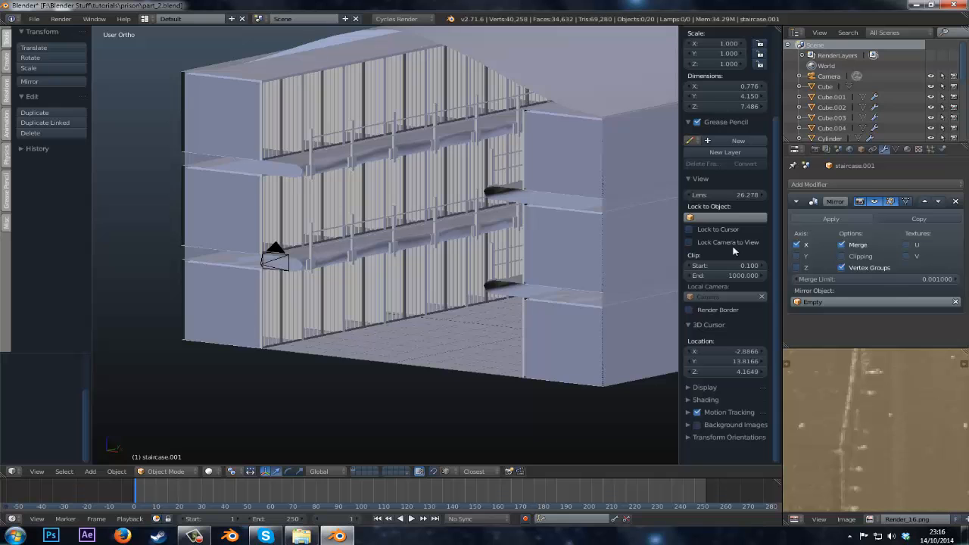
# - Enter Edit Mode on the original cell block and select all geometry assigned to the bars material
pyautogui.rightClick(289, 308)
pyautogui.press('Tab')
pyautogui.scroll(2, 285, 327)
pyautogui.moveTo(280, 346); pyautogui.dragTo(406, 227, button='middle')
pyautogui.scroll(2, 405, 227)
pyautogui.scroll(4, 405, 227)
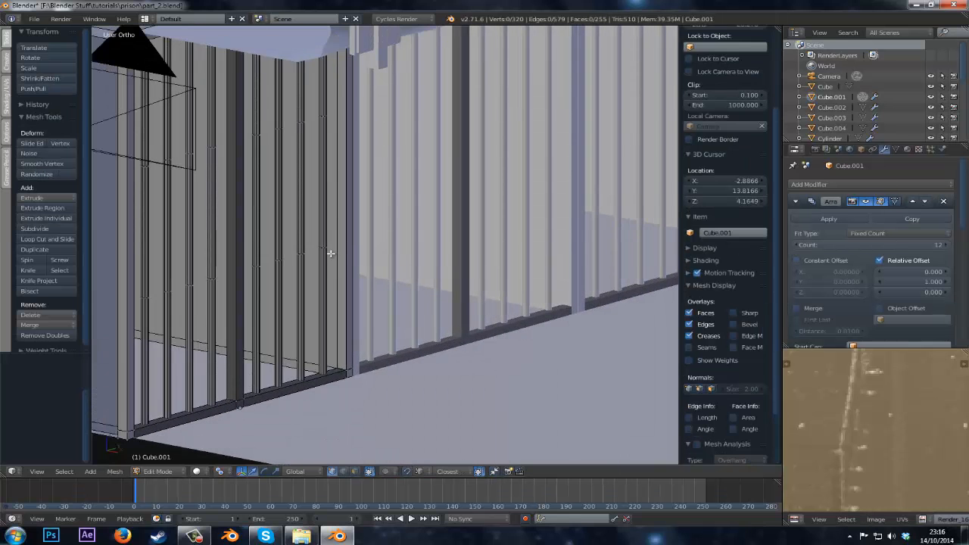
pyautogui.press('a')
pyautogui.scroll(-4, 331, 253)
pyautogui.press('a')
pyautogui.click(906, 148)
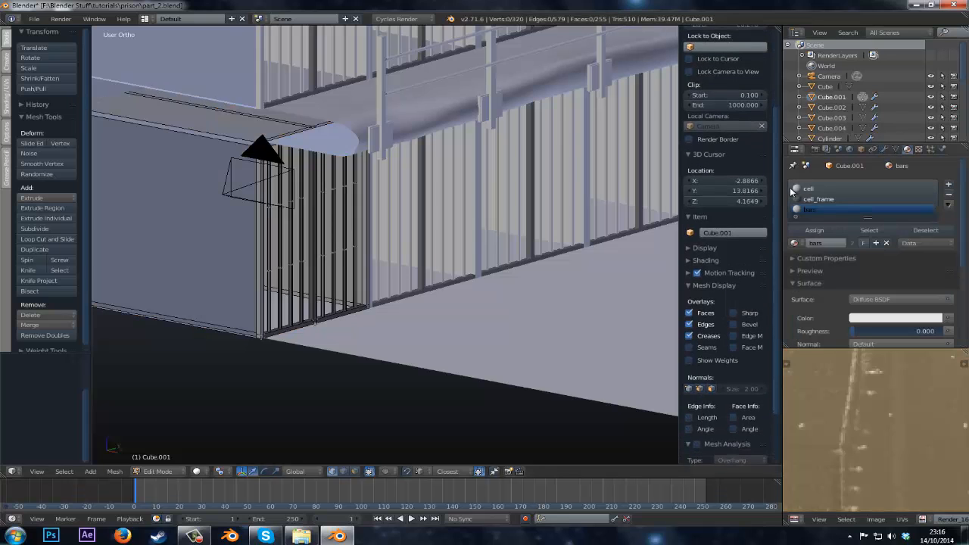
pyautogui.click(855, 230)
# - Separate the selected bars into their own object and select that object in Object Mode
pyautogui.scroll(-5, 471, 217)
pyautogui.scroll(3, 471, 217)
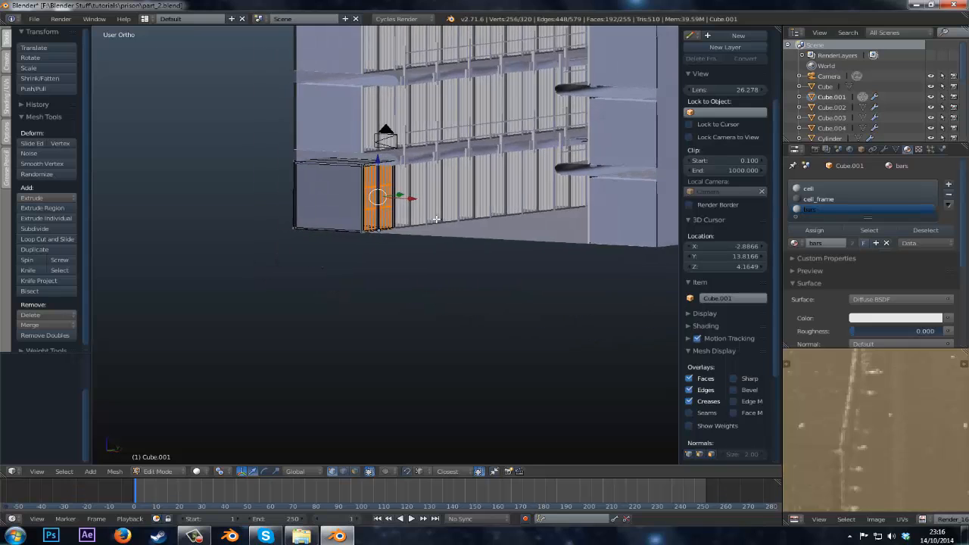
pyautogui.click(471, 217)
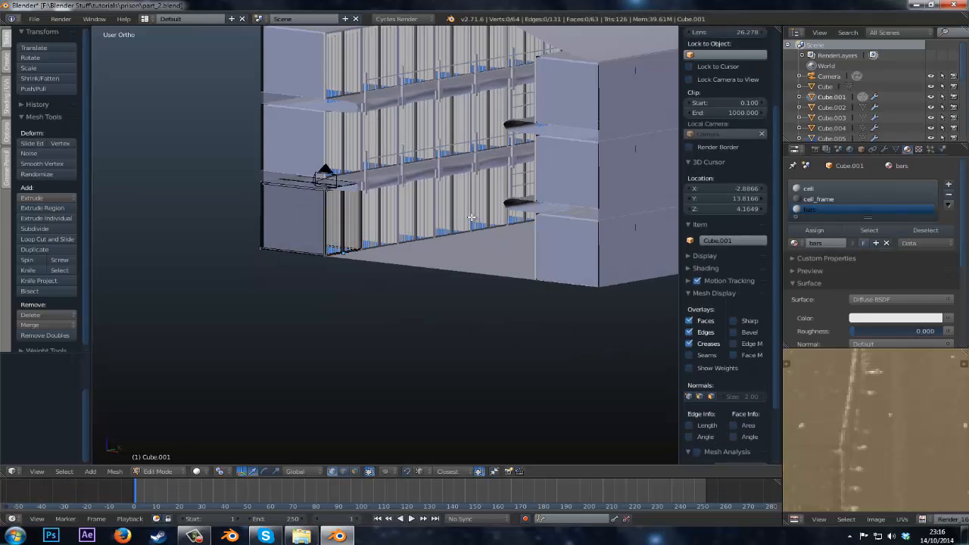
pyautogui.press('Tab')
pyautogui.scroll(4, 286, 249)
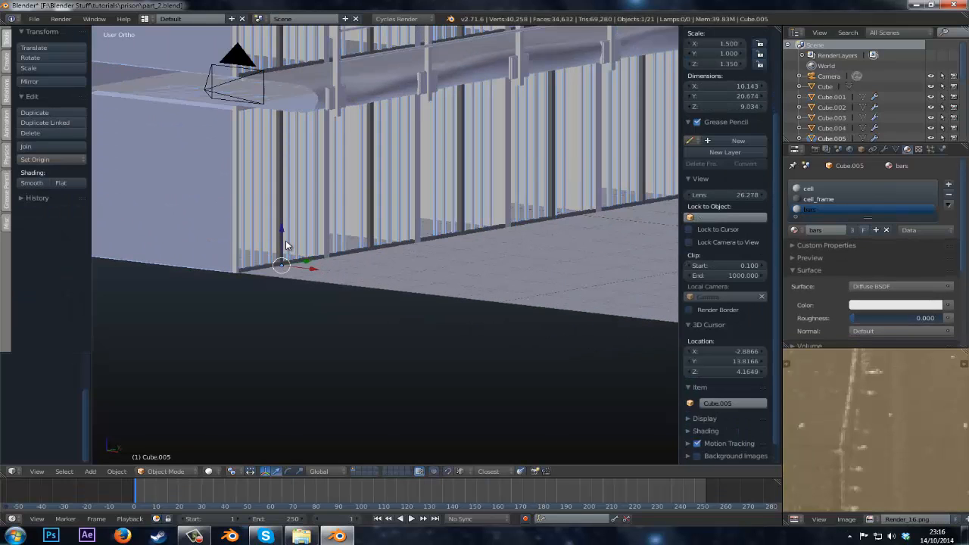
# - Join the separated bars back into the original cell block and save the file
pyautogui.click(286, 241)
pyautogui.scroll(6, 387, 243)
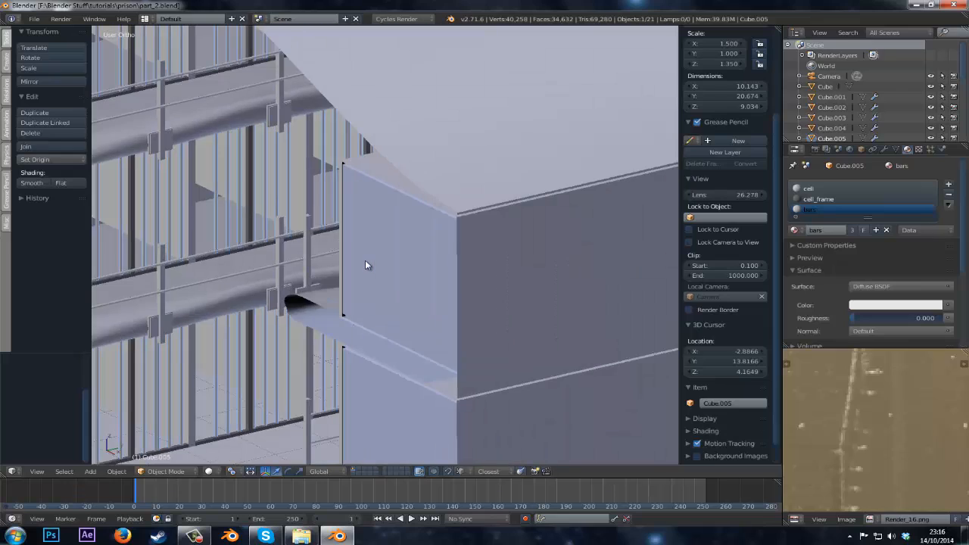
pyautogui.moveTo(365, 260); pyautogui.dragTo(430, 191, button='middle')
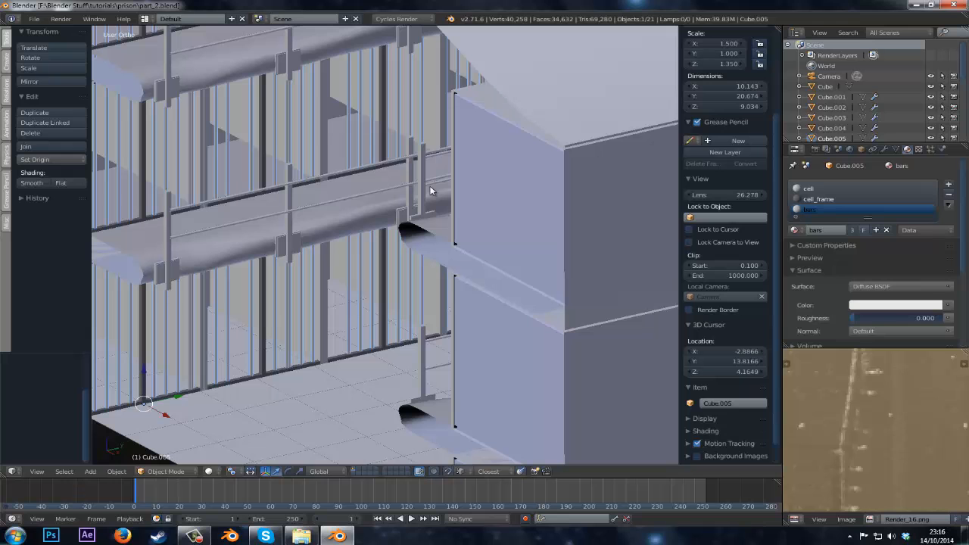
pyautogui.moveTo(382, 215)
pyautogui.mouseDown(button='middle')
pyautogui.moveTo(391, 210)
pyautogui.moveTo(392, 225)
pyautogui.moveTo(396, 212)
pyautogui.mouseUp(button='middle')
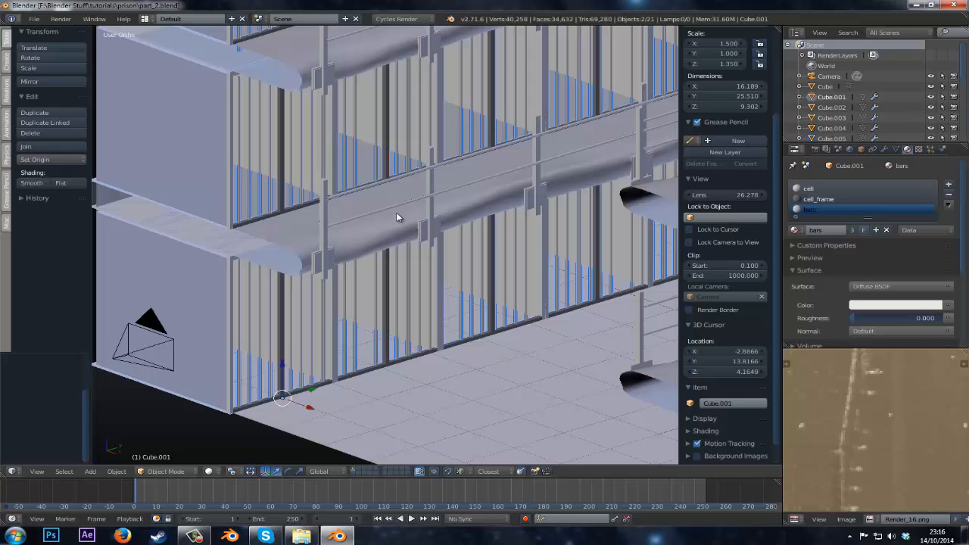
pyautogui.keyDown('shift'); pyautogui.rightClick(335, 318); pyautogui.keyUp('shift')
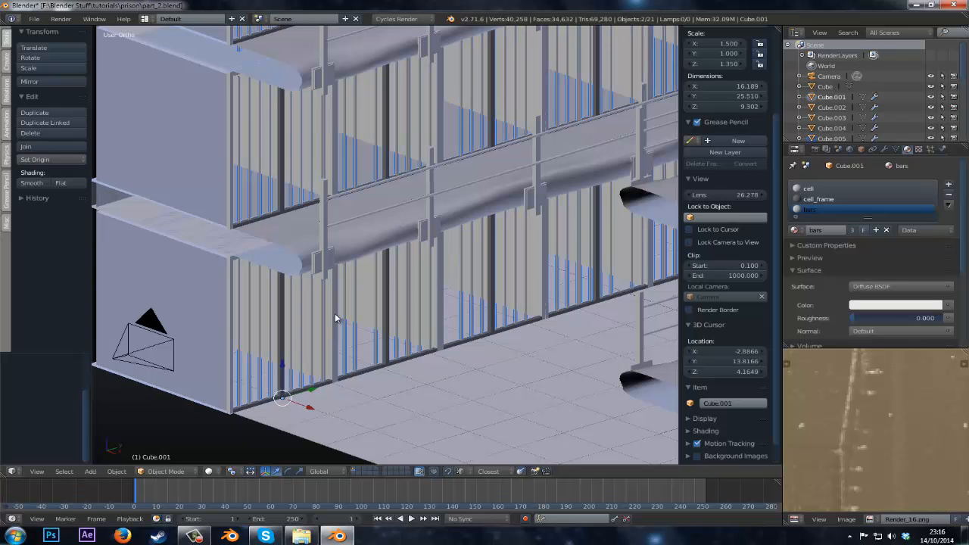
pyautogui.hotkey('ctrl', 'j')
pyautogui.hotkey('ctrl', 's')
# - Enter Edit Mode on the rejoined cell block and select all bars of the base cell
pyautogui.rightClick(324, 330)
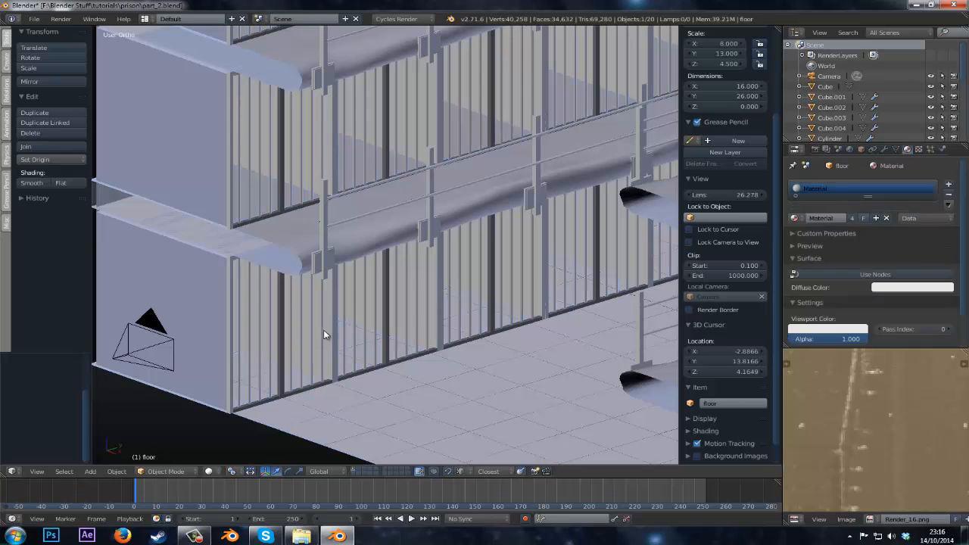
pyautogui.scroll(-3, 324, 330)
pyautogui.rightClick(339, 313)
pyautogui.moveTo(339, 314)
pyautogui.mouseDown(button='middle')
pyautogui.moveTo(346, 286)
pyautogui.moveTo(346, 319)
pyautogui.mouseUp(button='middle')
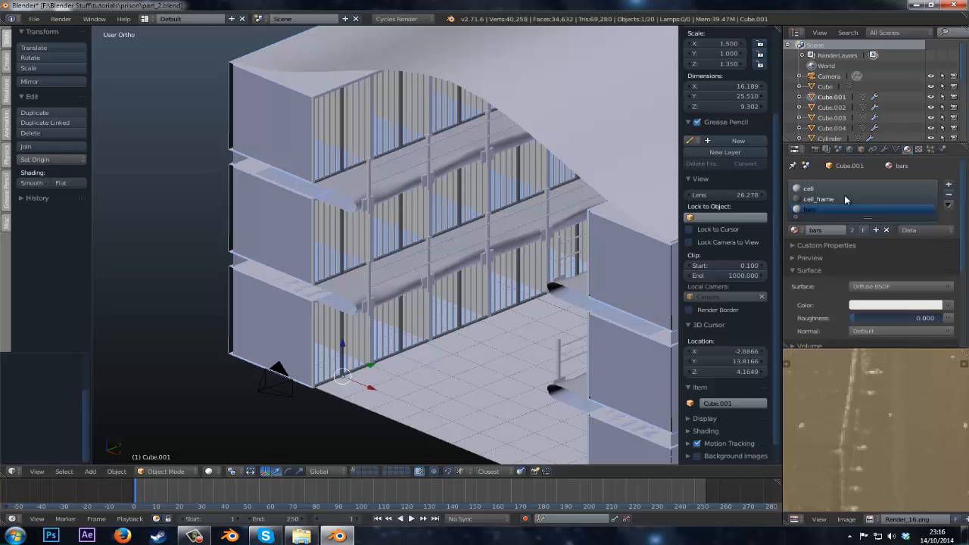
pyautogui.click(883, 149)
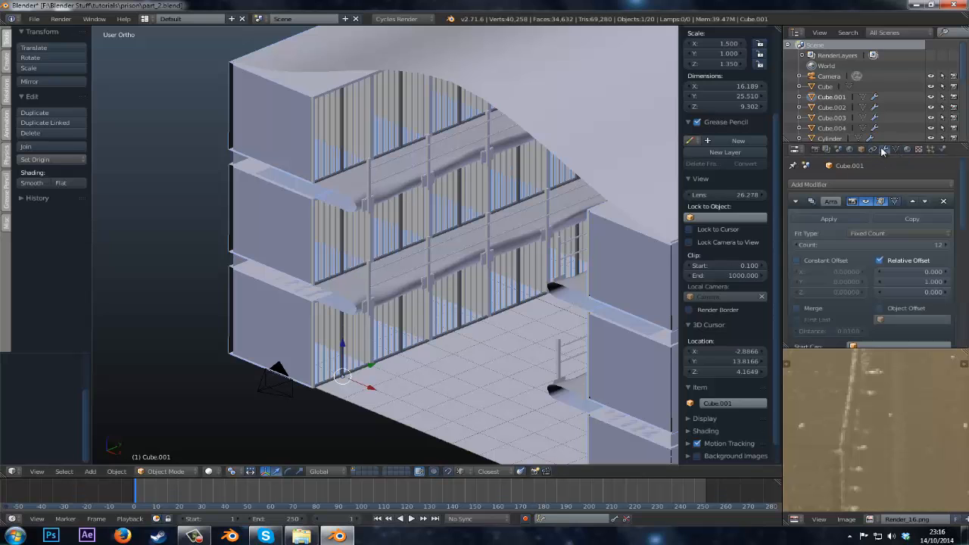
pyautogui.press('Tab')
pyautogui.scroll(2, 330, 374)
pyautogui.rightClick(358, 384)
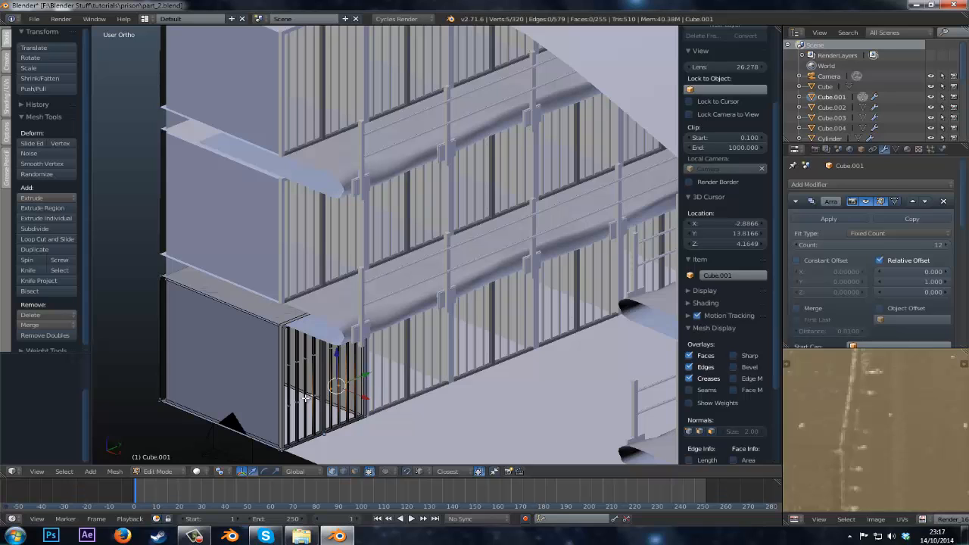
pyautogui.hotkey('ctrl', 'l')
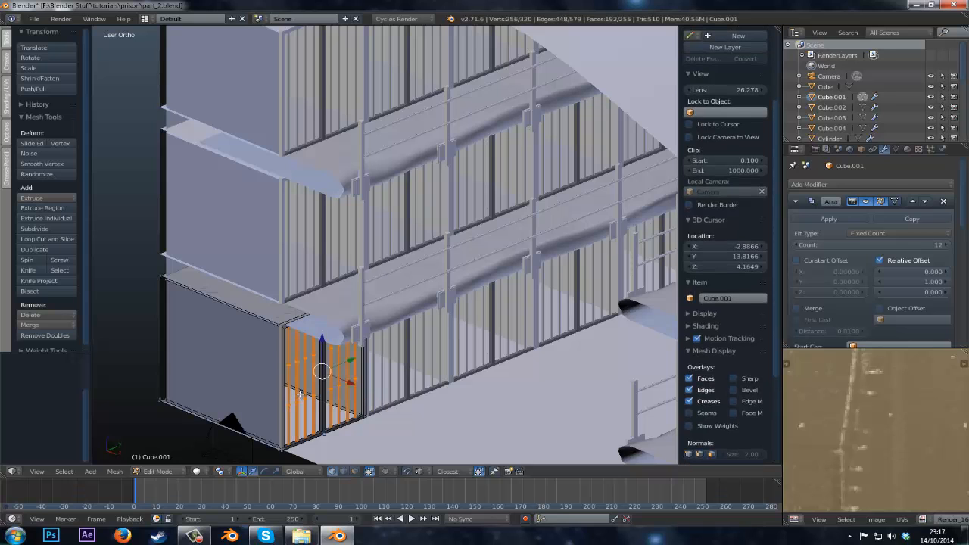
# - Return to Object Mode and apply all modifiers on the cell block
pyautogui.press('Tab')
pyautogui.scroll(-2, 372, 274)
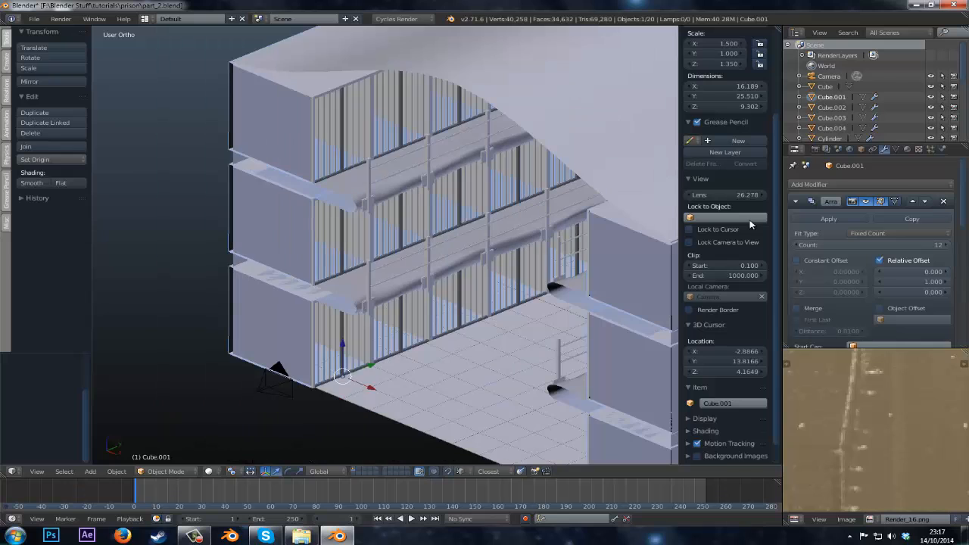
pyautogui.click(796, 217)
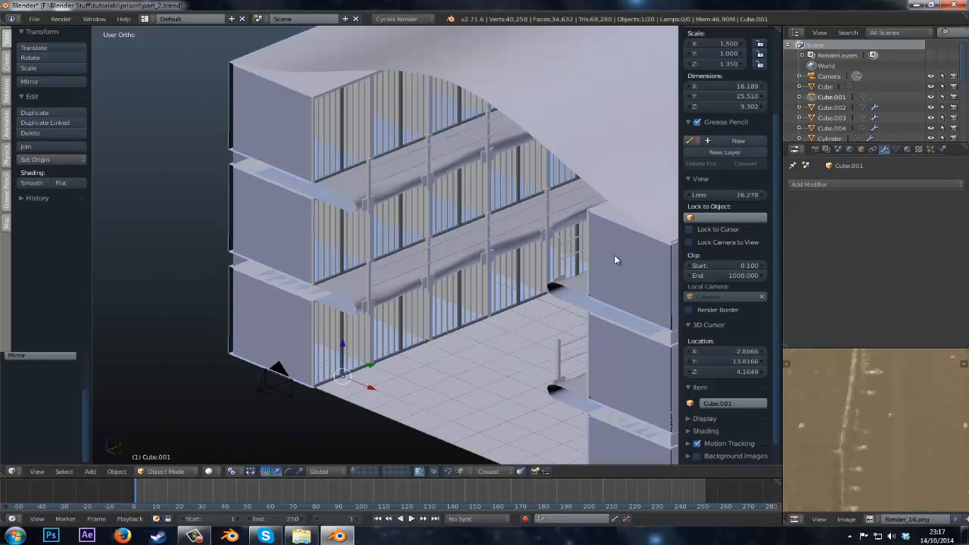
# - Separate the selected bars of all cells into their own object and return to Object Mode
pyautogui.press('Tab')
pyautogui.scroll(3, 471, 294)
pyautogui.moveTo(470, 294); pyautogui.dragTo(386, 310, button='middle')
pyautogui.scroll(2, 387, 311)
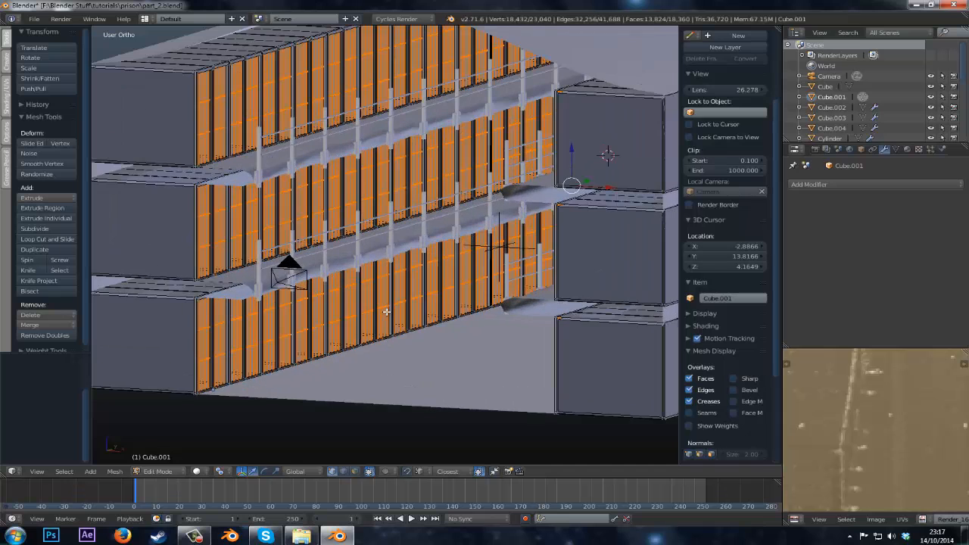
pyautogui.click(387, 312)
pyautogui.press('Tab')
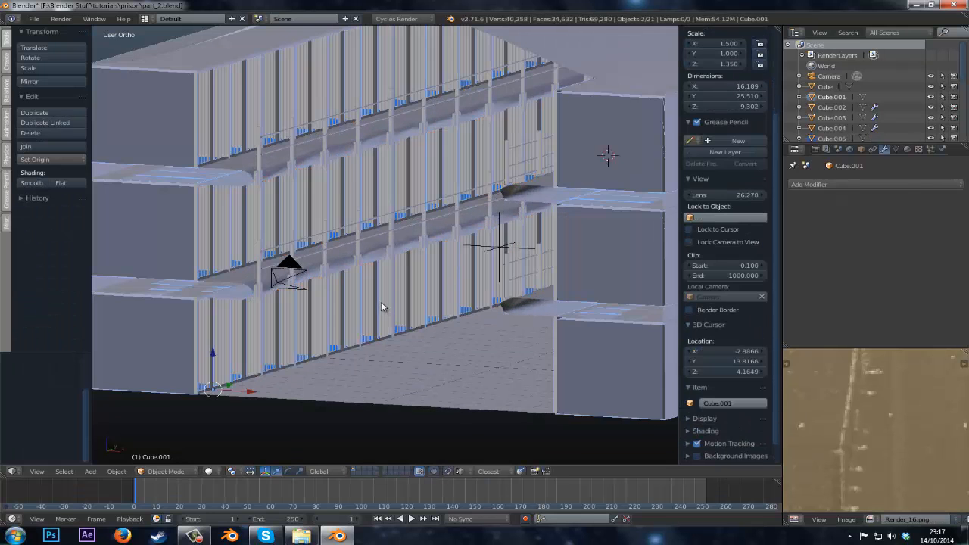
# - Save the file, select the separated bars object and enter Edit Mode on it
pyautogui.moveTo(380, 299)
pyautogui.mouseDown(button='middle')
pyautogui.moveTo(376, 287)
pyautogui.moveTo(366, 291)
pyautogui.moveTo(390, 306)
pyautogui.moveTo(368, 290)
pyautogui.mouseUp(button='middle')
pyautogui.hotkey('ctrl', 's')
pyautogui.click(376, 286)
pyautogui.scroll(-2, 377, 285)
pyautogui.press('Tab')
pyautogui.scroll(3, 367, 291)
pyautogui.scroll(-3, 367, 292)
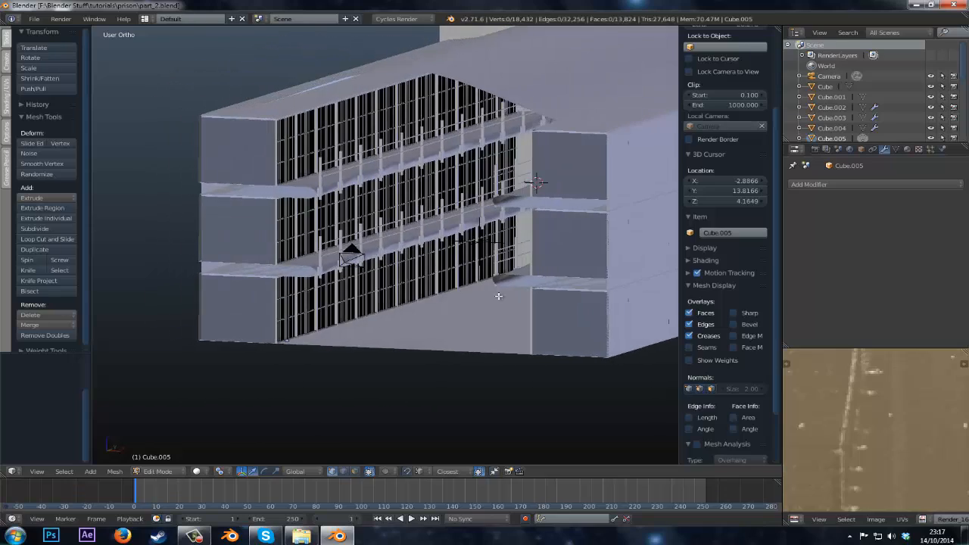
# - Select one vertex on a ground-floor bar and extend the selection to all vertices with a similar normal
pyautogui.scroll(5, 356, 258)
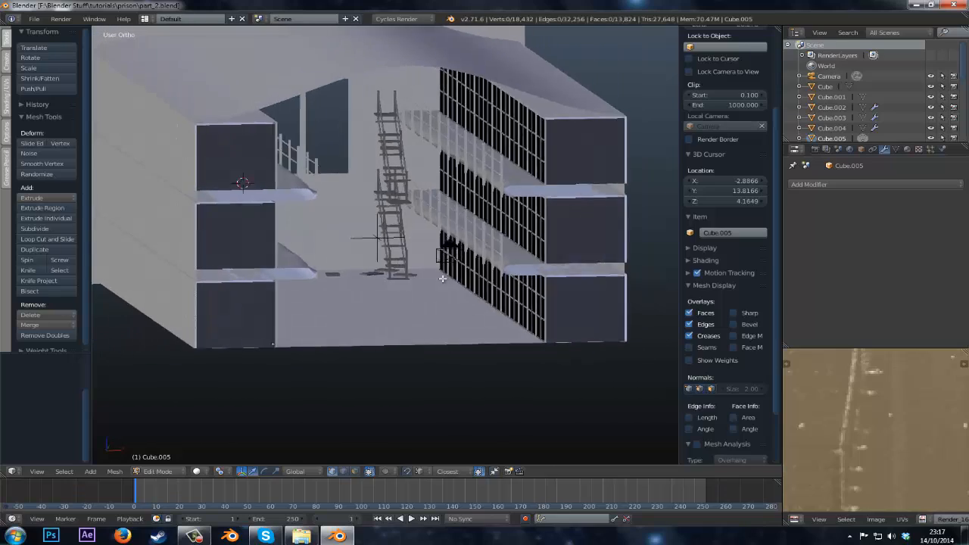
pyautogui.moveTo(443, 279); pyautogui.dragTo(583, 211, button='middle')
pyautogui.moveTo(484, 184); pyautogui.dragTo(564, 248, button='middle')
pyautogui.scroll(4, 353, 255)
pyautogui.scroll(-4, 521, 273)
pyautogui.scroll(5, 564, 249)
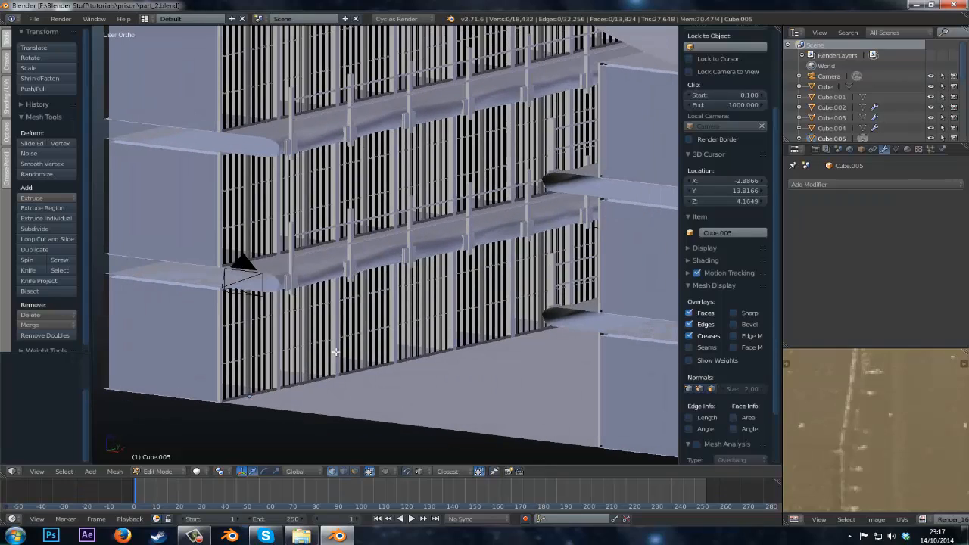
pyautogui.rightClick(265, 353)
pyautogui.scroll(-4, 214, 251)
pyautogui.keyDown('shift'); pyautogui.moveTo(390, 250); pyautogui.dragTo(340, 333, button='middle'); pyautogui.keyUp('shift')
pyautogui.scroll(4, 207, 411)
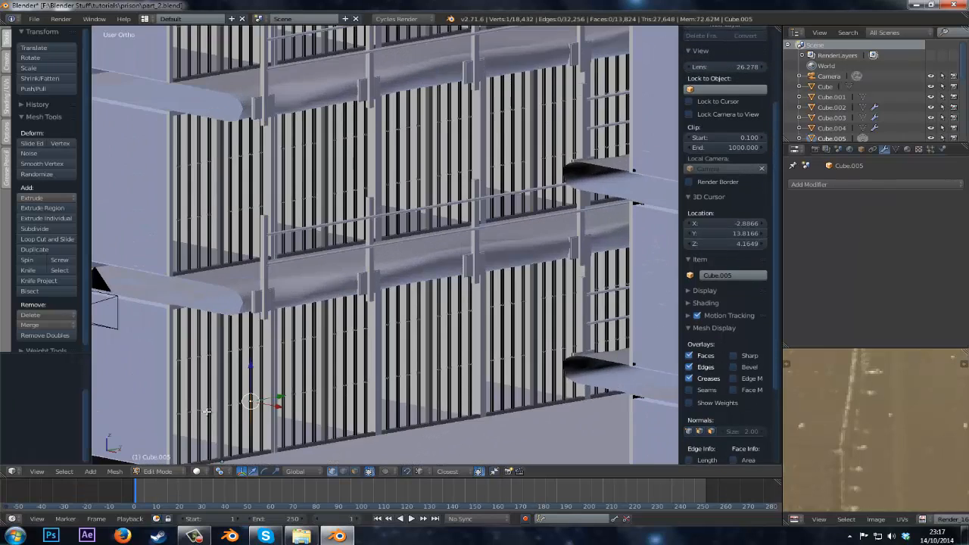
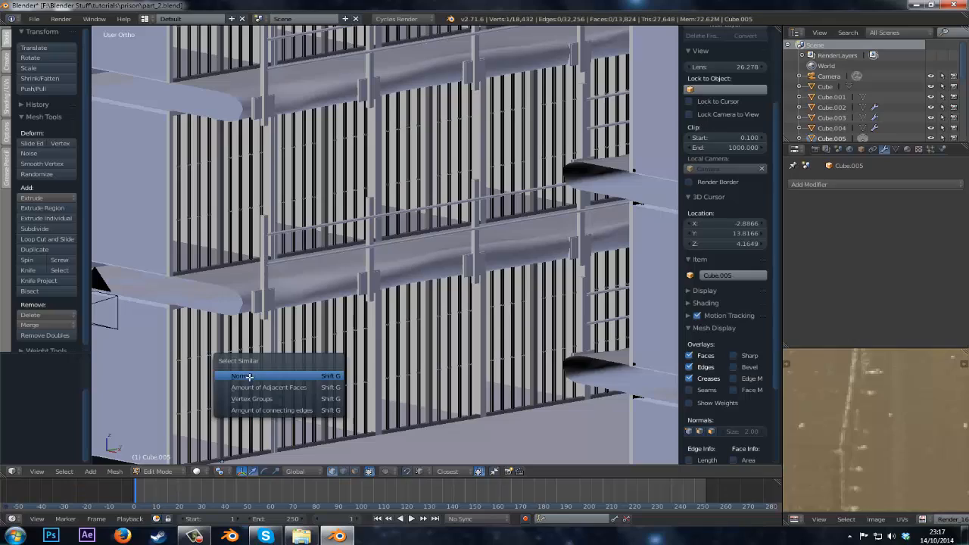
pyautogui.click(253, 376)
pyautogui.scroll(-5, 275, 364)
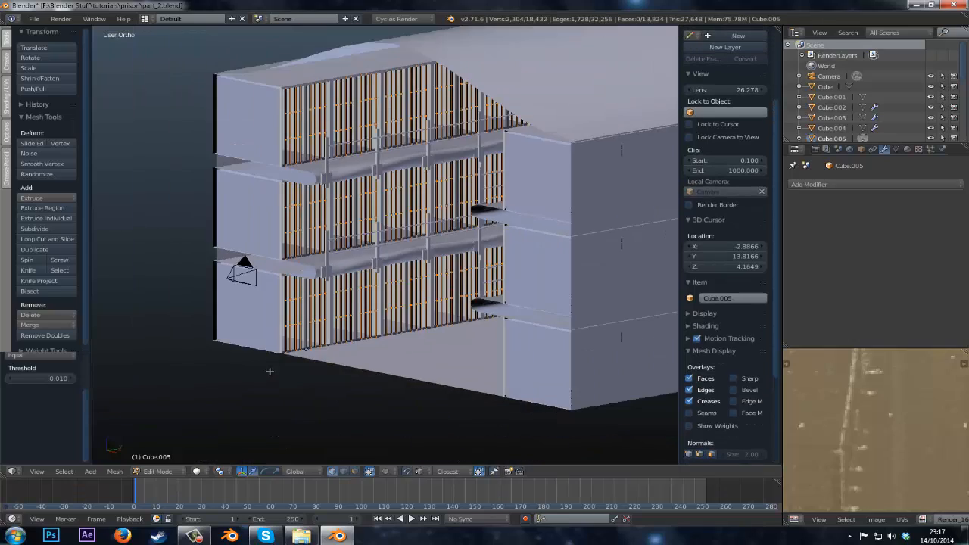
# - Examine in wireframe display which vertices of the bars are selected, and return to solid shading
pyautogui.scroll(4, 274, 364)
pyautogui.keyDown('shift'); pyautogui.moveTo(434, 354); pyautogui.dragTo(137, 422, button='middle'); pyautogui.keyUp('shift')
pyautogui.moveTo(265, 356)
pyautogui.mouseDown(button='middle')
pyautogui.moveTo(333, 379)
pyautogui.moveTo(340, 372)
pyautogui.moveTo(335, 385)
pyautogui.moveTo(354, 421)
pyautogui.moveTo(318, 373)
pyautogui.moveTo(326, 374)
pyautogui.mouseUp(button='middle')
pyautogui.scroll(3, 333, 378)
pyautogui.press('z')
pyautogui.scroll(6, 318, 372)
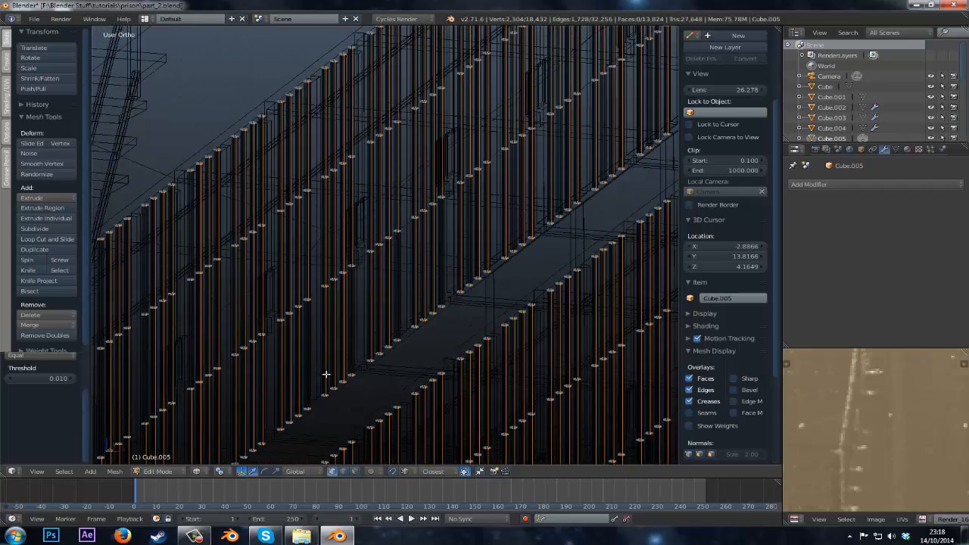
pyautogui.scroll(-5, 327, 374)
pyautogui.press('z')
# - Try extending the vertex selection to all linked bar geometry, and undo it
pyautogui.scroll(-5, 327, 374)
pyautogui.moveTo(242, 371)
pyautogui.keyDown('shift'); pyautogui.mouseDown(button='middle')
pyautogui.moveTo(424, 368)
pyautogui.moveTo(365, 371)
pyautogui.moveTo(469, 339)
pyautogui.mouseUp(button='middle'); pyautogui.keyUp('shift')
pyautogui.scroll(6, 450, 341)
pyautogui.scroll(-3, 433, 352)
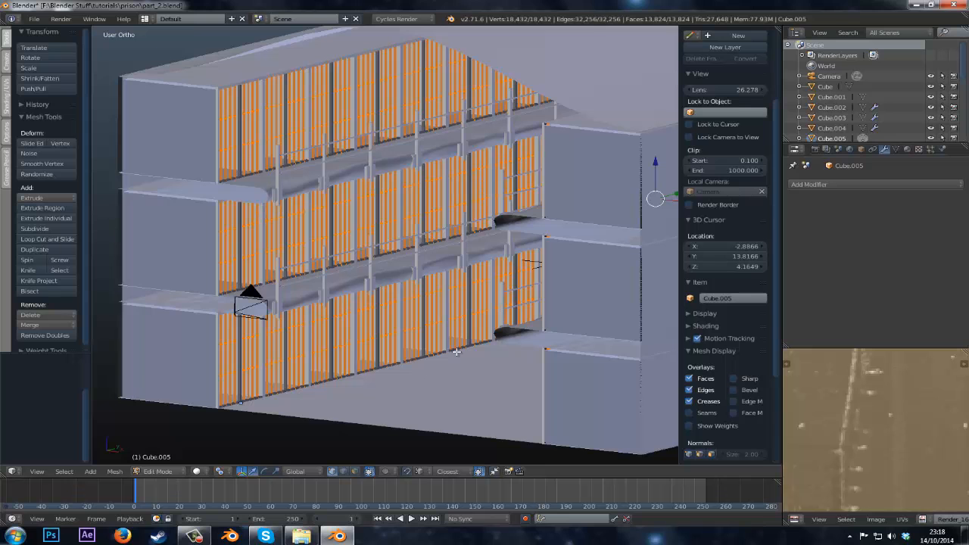
pyautogui.moveTo(469, 320)
pyautogui.mouseDown(button='middle')
pyautogui.moveTo(497, 309)
pyautogui.moveTo(485, 314)
pyautogui.mouseUp(button='middle')
pyautogui.hotkey('ctrl', 'z')
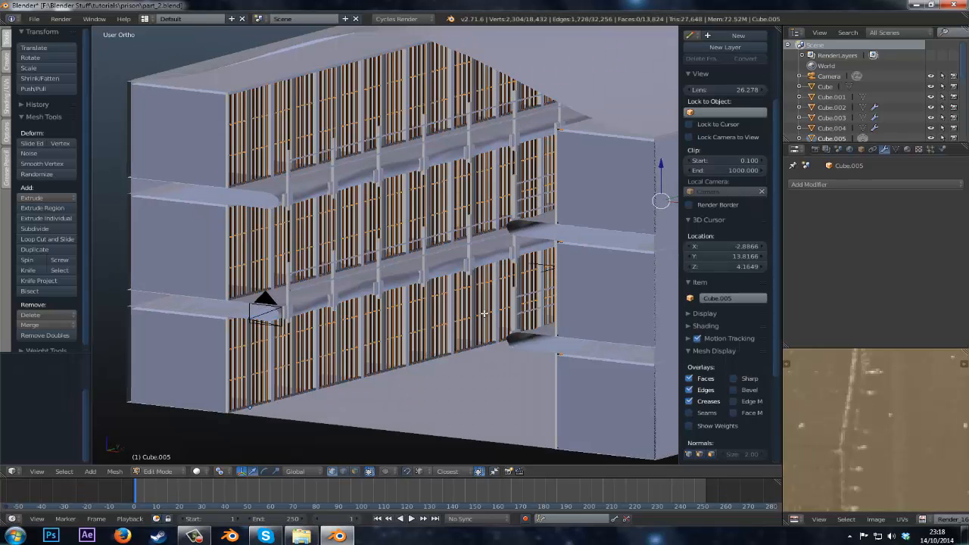
# - Run Select Random on the bar vertices with the action set to Deselect
pyautogui.click(64, 471)
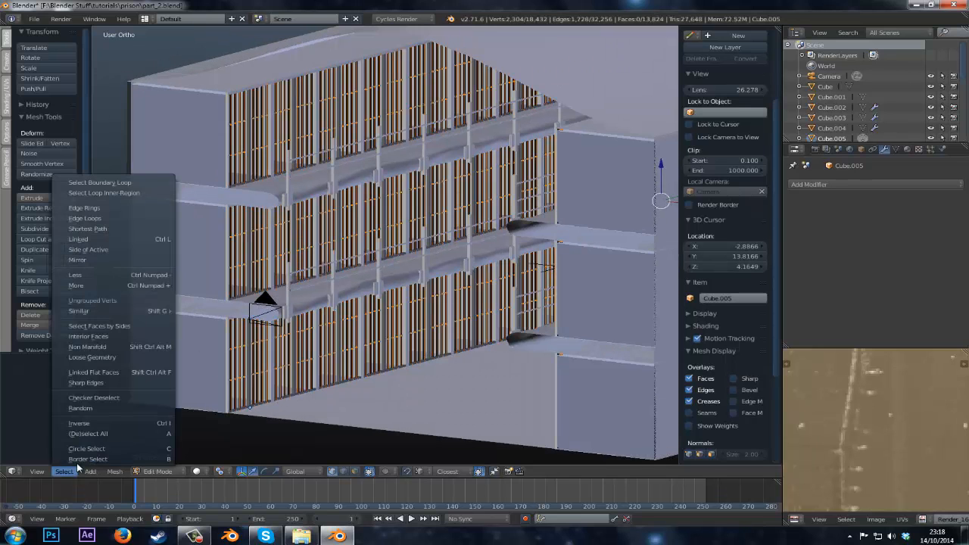
pyautogui.click(92, 409)
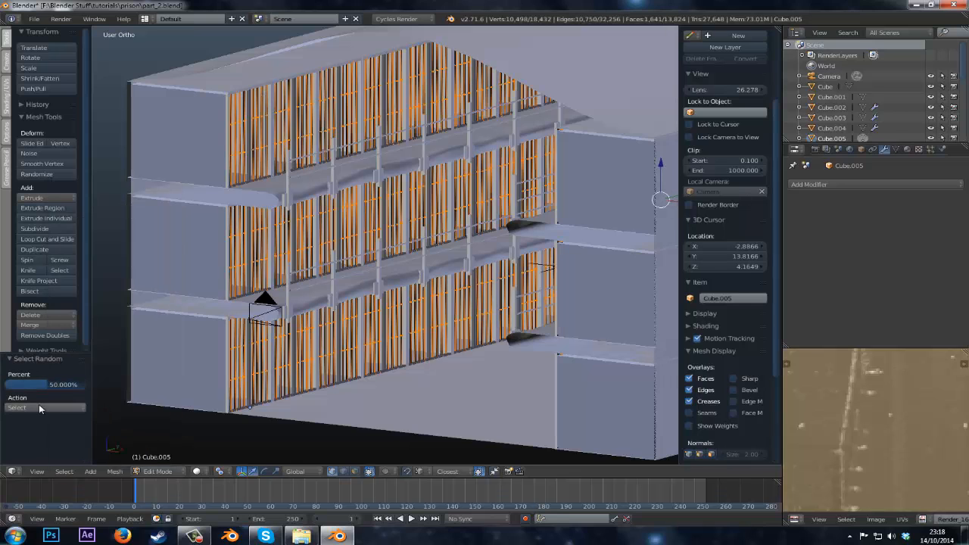
pyautogui.click(30, 407)
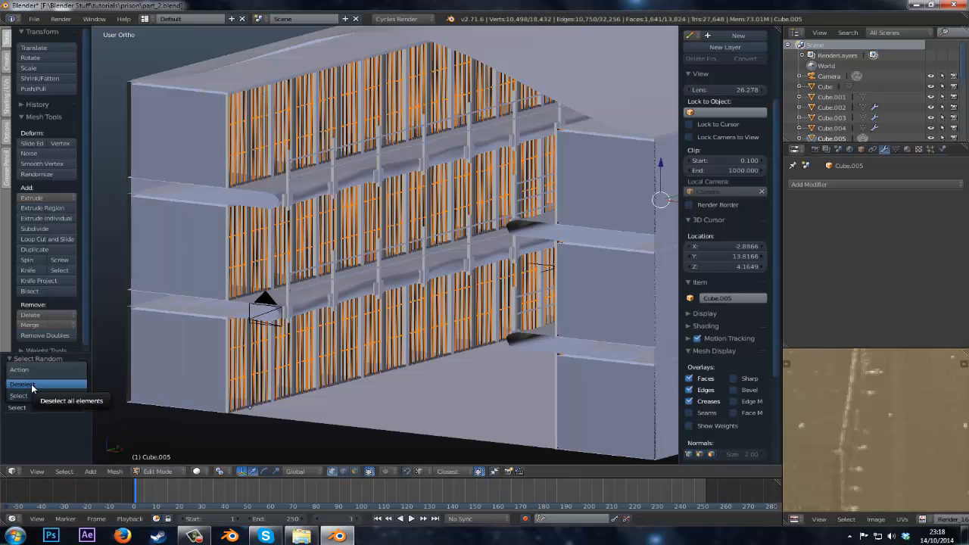
pyautogui.click(31, 383)
# - Set the random deselection percentage to 80.597%
pyautogui.scroll(4, 491, 333)
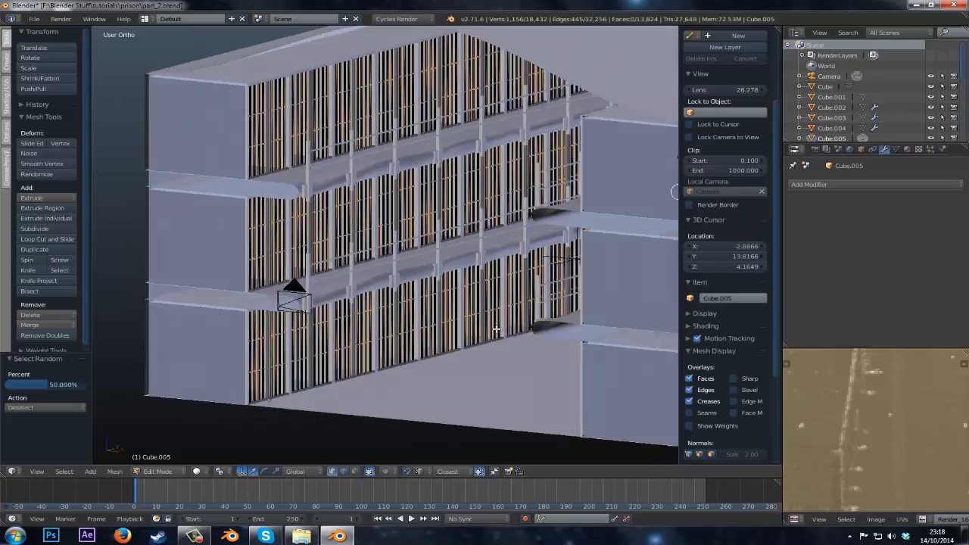
pyautogui.scroll(-3, 488, 327)
pyautogui.moveTo(488, 329); pyautogui.dragTo(480, 330, button='middle')
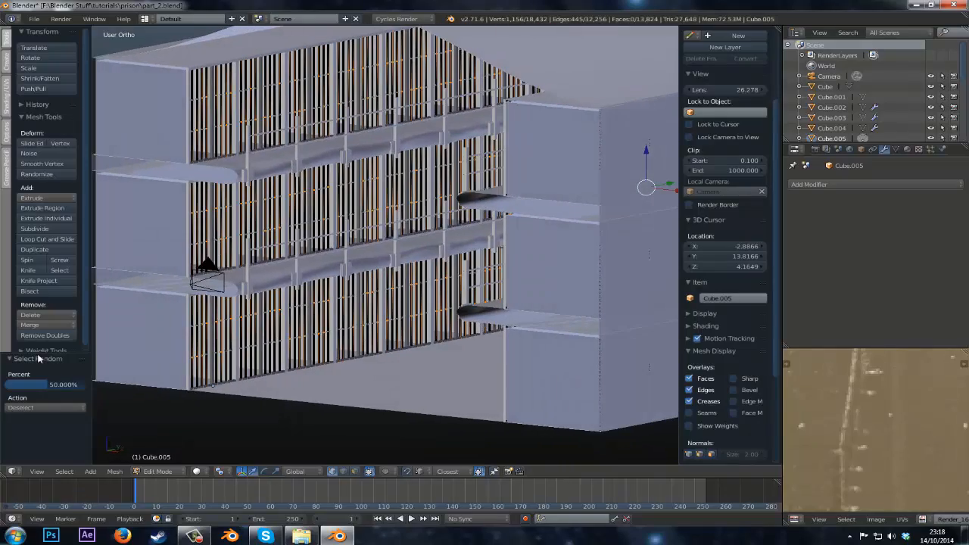
pyautogui.moveTo(43, 385); pyautogui.dragTo(65, 386)
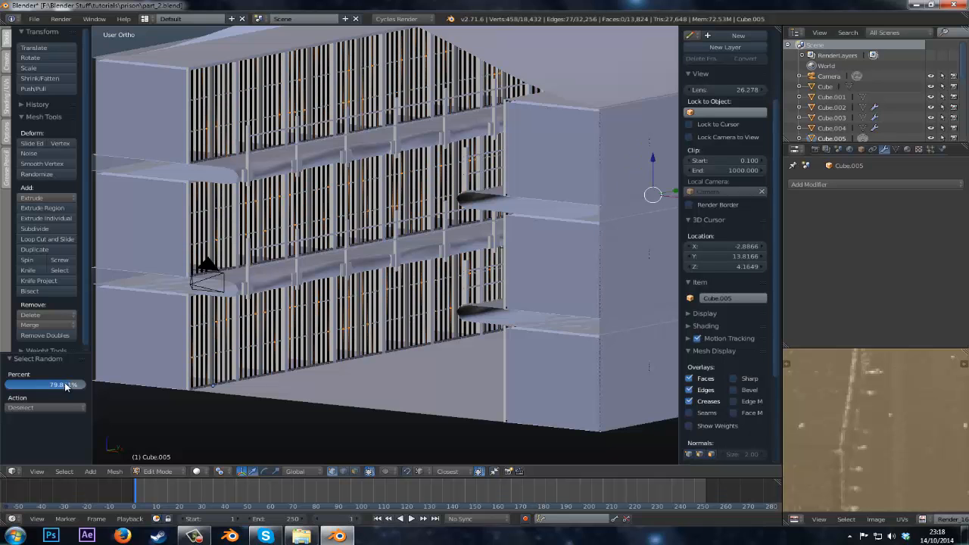
# - Try extending the random selection to whole linked bars in wireframe display, and undo both the linked selection and the random deselection
pyautogui.scroll(-3, 417, 344)
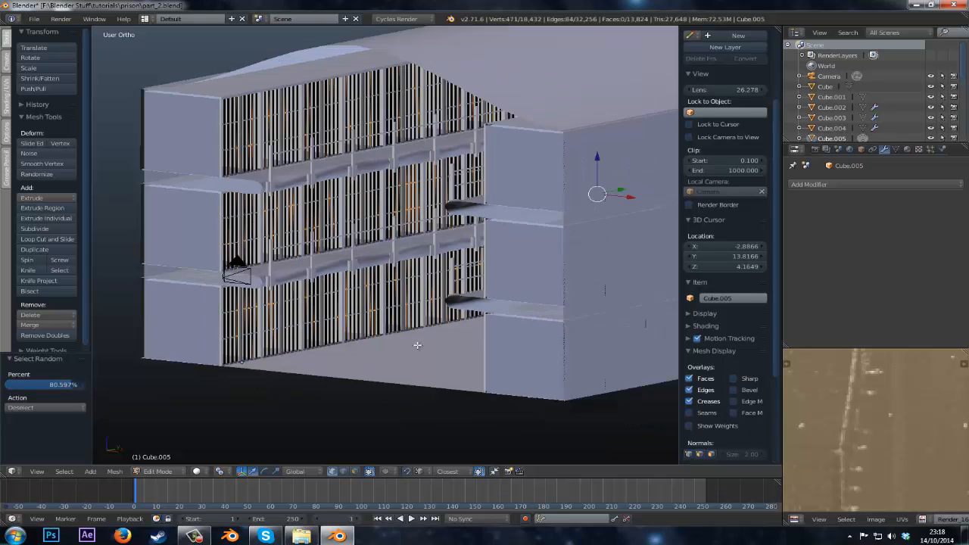
pyautogui.moveTo(458, 341); pyautogui.dragTo(522, 327, button='middle')
pyautogui.press('z')
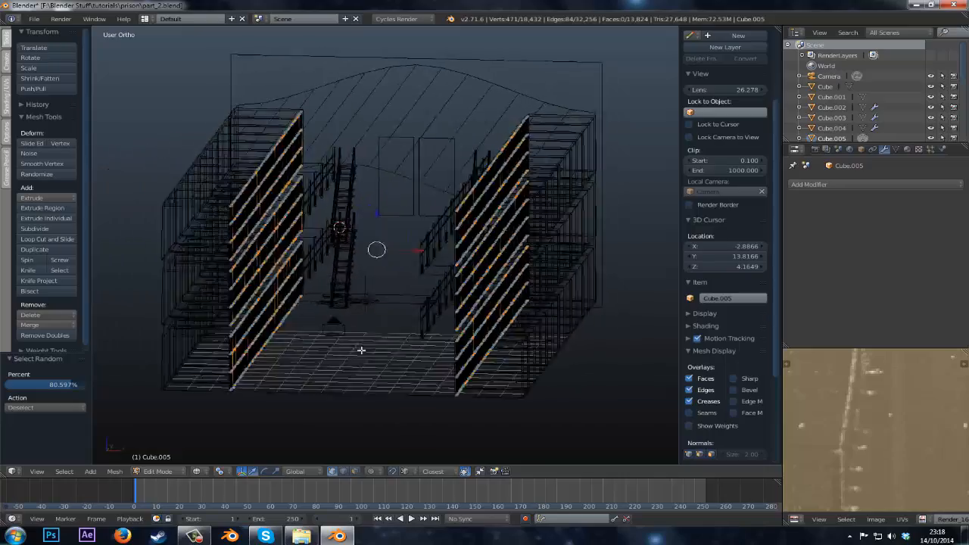
pyautogui.moveTo(362, 350); pyautogui.dragTo(526, 388, button='middle')
pyautogui.hotkey('ctrl', 'l')
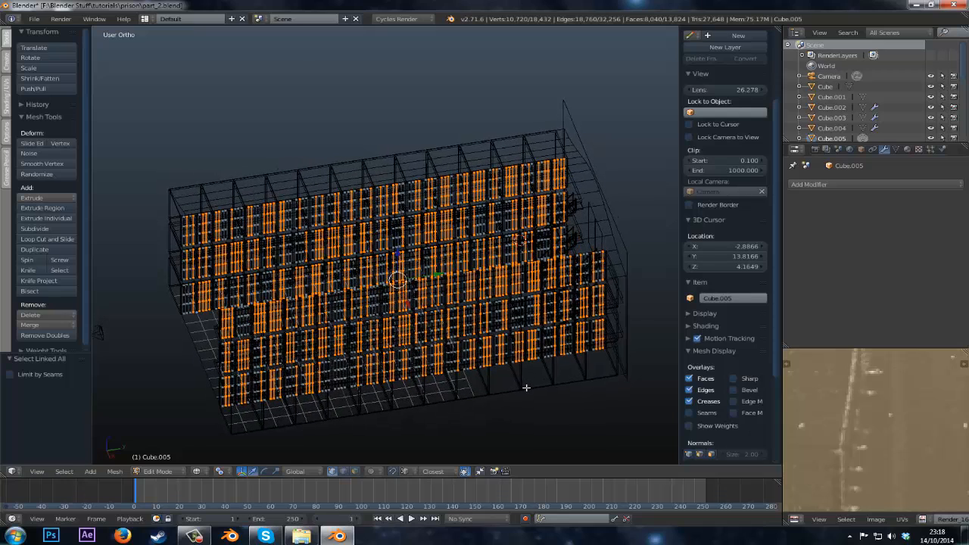
pyautogui.hotkey('ctrl', 'z')
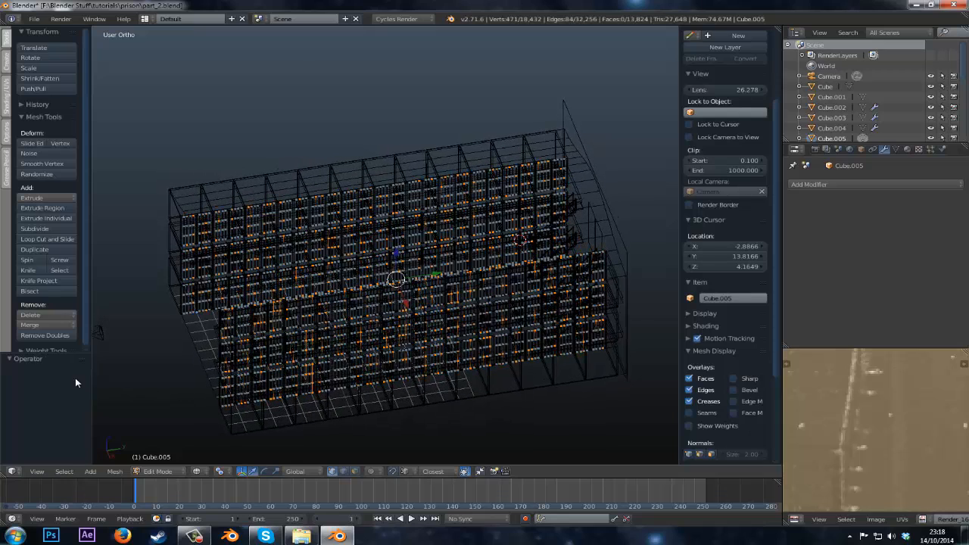
pyautogui.hotkey('ctrl', 'z')
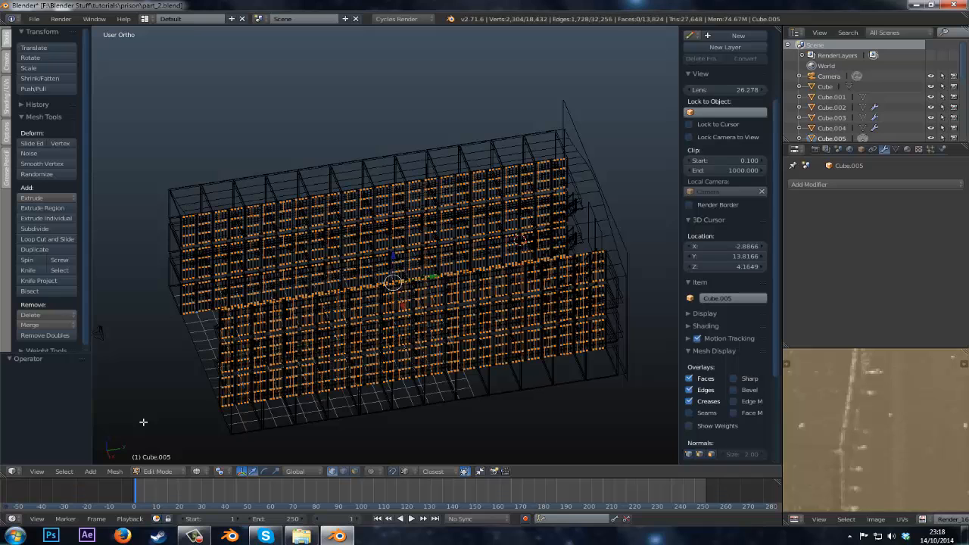
# - Run Select Random on the bar vertices with the Deselect action and set the percentage to 71.642%
pyautogui.click(68, 472)
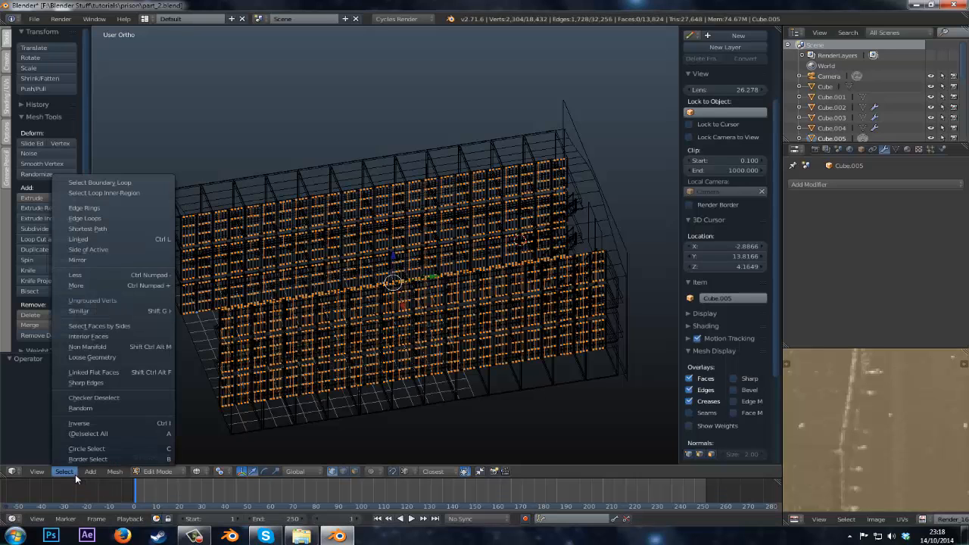
pyautogui.click(86, 408)
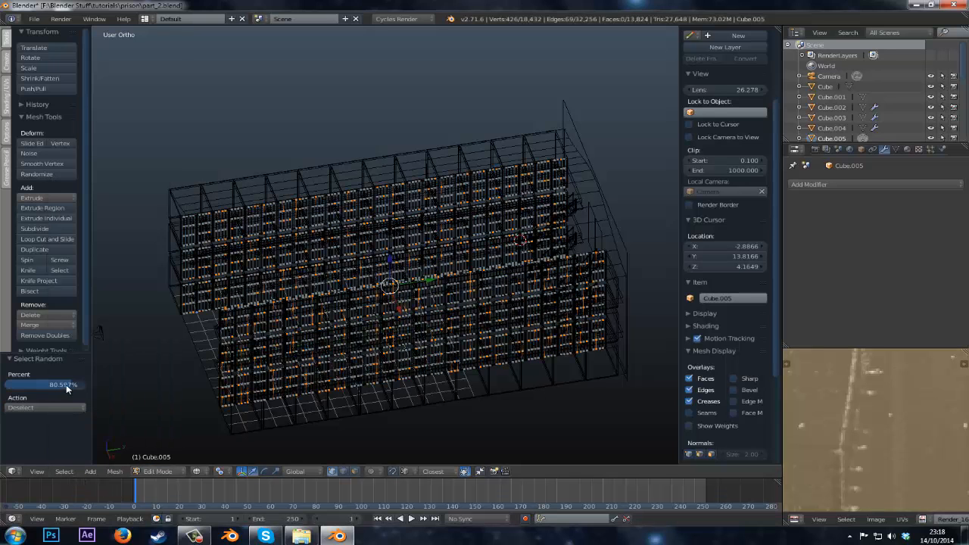
pyautogui.moveTo(67, 388); pyautogui.dragTo(61, 388)
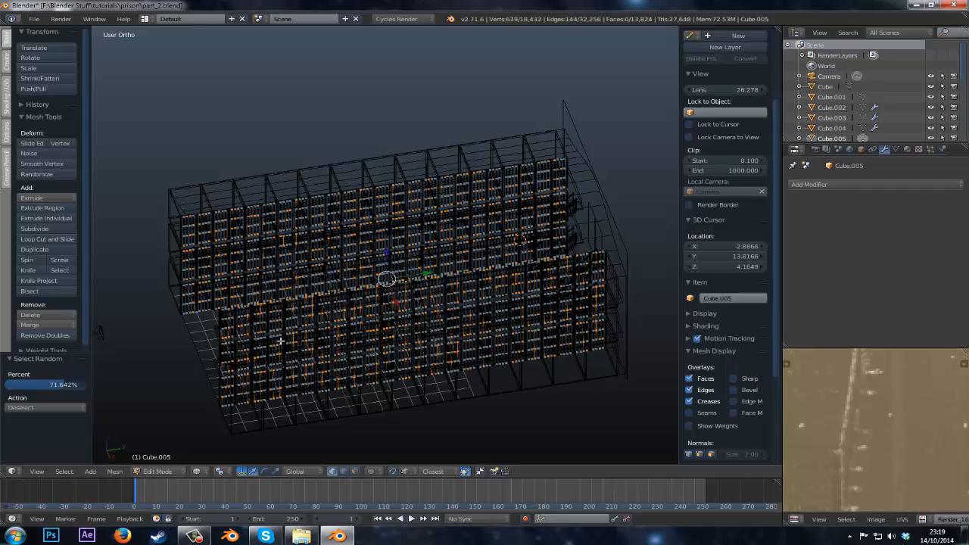
# - Try extending the random selection to whole linked bars and inverting it, and undo both changes
pyautogui.hotkey('ctrl', 'l')
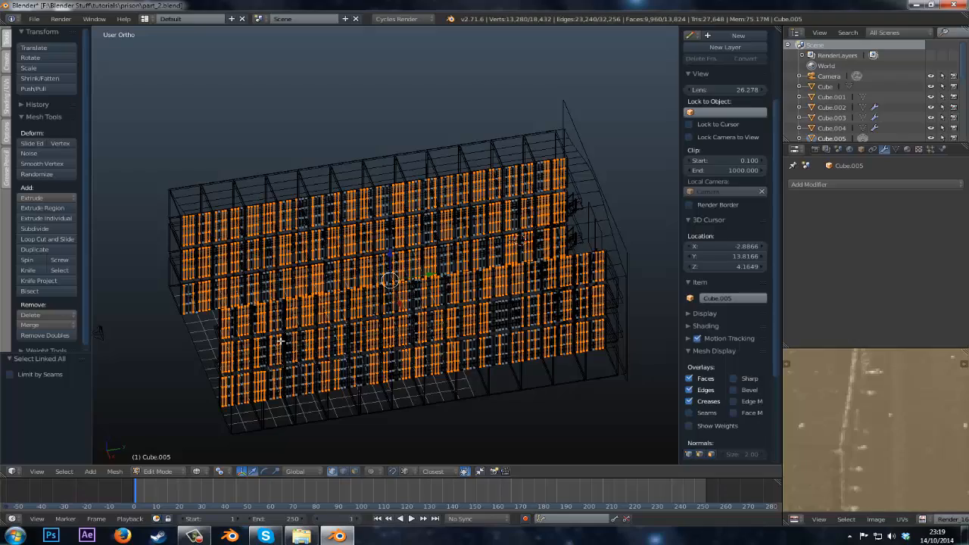
pyautogui.hotkey('ctrl', 'i')
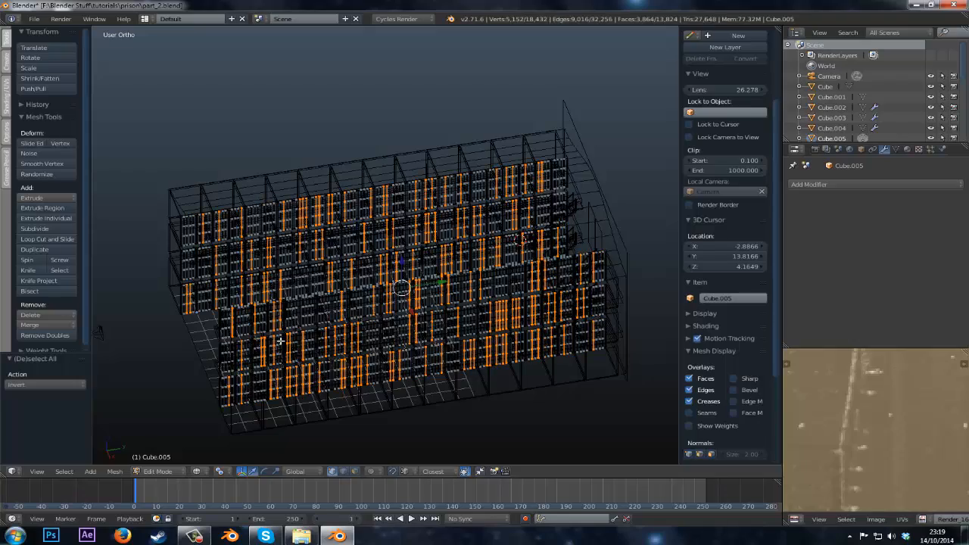
pyautogui.hotkey('ctrl', 'z')
pyautogui.hotkey('ctrl', 'z')
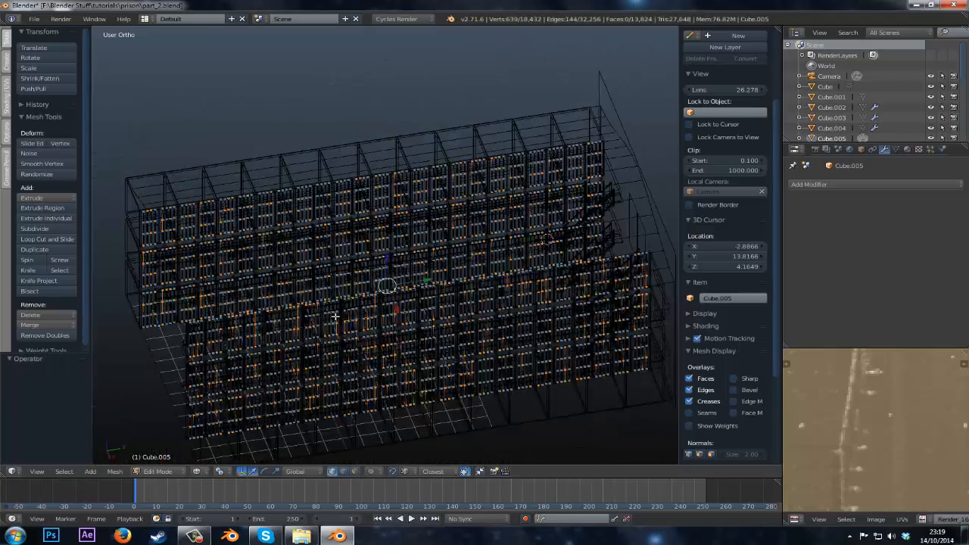
# - Extend the random vertex selection to whole linked bars and invert the selection
pyautogui.hotkey('ctrl', 'l')
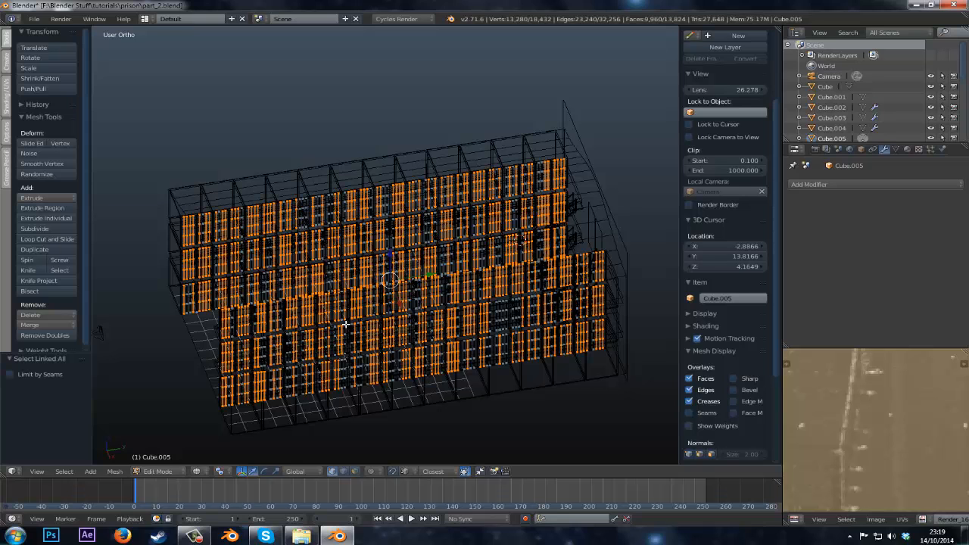
pyautogui.hotkey('ctrl', 'i')
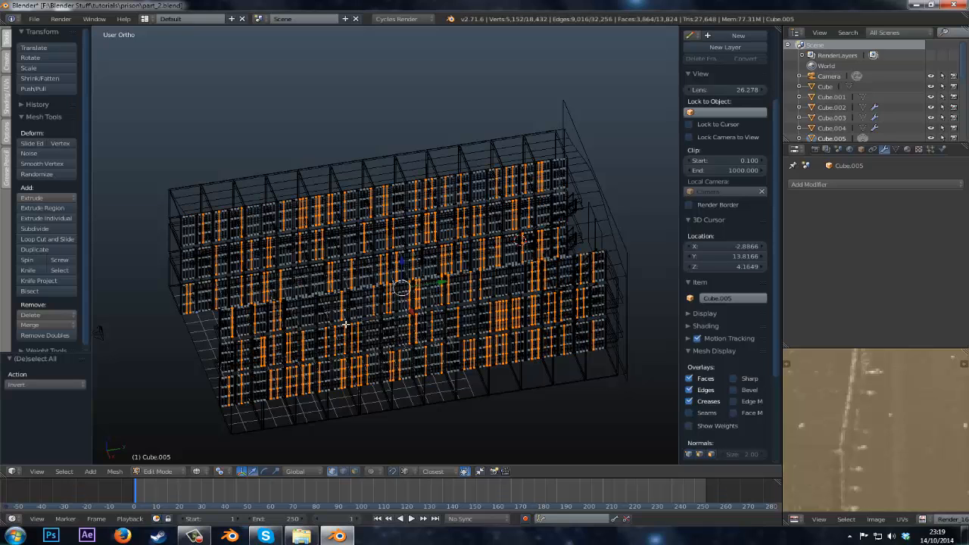
pyautogui.moveTo(360, 315); pyautogui.dragTo(339, 314, button='middle')
pyautogui.scroll(3, 389, 319)
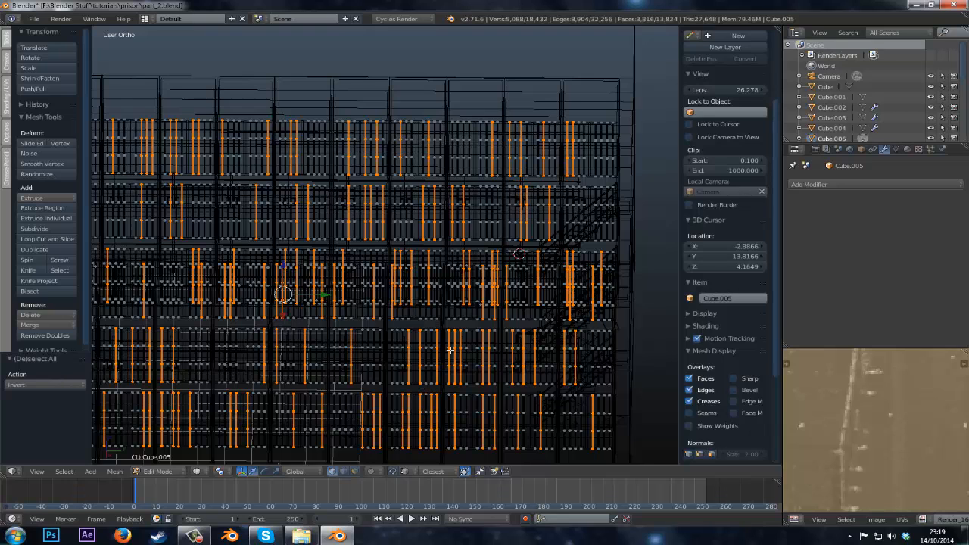
# - Delete the selected cell bars in solid display and return to Object Mode
pyautogui.moveTo(464, 337); pyautogui.dragTo(463, 348)
pyautogui.scroll(-1, 446, 359)
pyautogui.moveTo(460, 386); pyautogui.dragTo(441, 376, button='middle')
pyautogui.moveTo(345, 355)
pyautogui.keyDown('shift'); pyautogui.mouseDown(button='middle')
pyautogui.moveTo(456, 364)
pyautogui.moveTo(404, 363)
pyautogui.moveTo(443, 350)
pyautogui.moveTo(441, 338)
pyautogui.moveTo(478, 340)
pyautogui.moveTo(554, 296)
pyautogui.moveTo(435, 285)
pyautogui.moveTo(353, 296)
pyautogui.moveTo(357, 284)
pyautogui.moveTo(348, 303)
pyautogui.moveTo(263, 272)
pyautogui.mouseUp(button='middle'); pyautogui.keyUp('shift')
pyautogui.press('z')
pyautogui.press('x')
pyautogui.click(425, 284)
pyautogui.press('Tab')
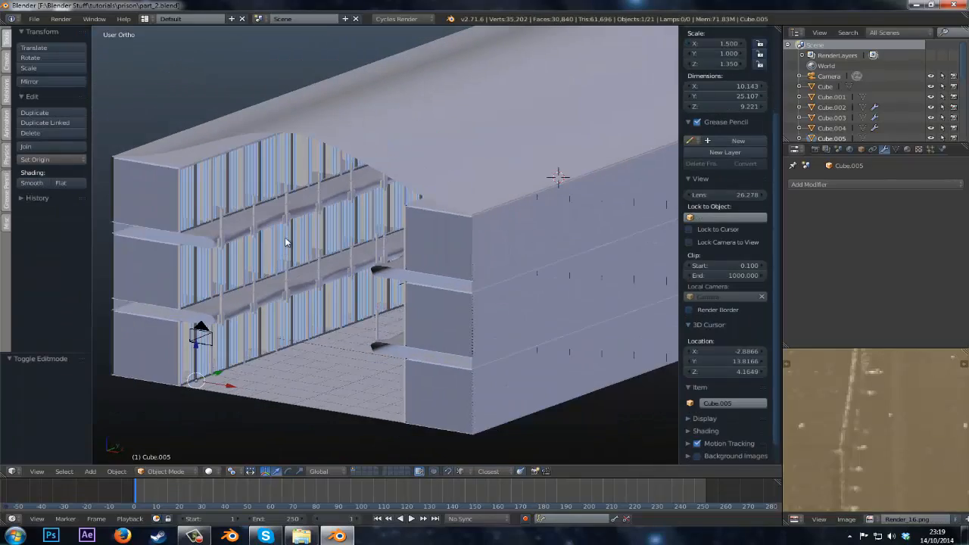
# - Save the thinned-out prison model over part_2.blend
pyautogui.scroll(2, 285, 238)
pyautogui.moveTo(295, 233); pyautogui.dragTo(307, 217, button='middle')
pyautogui.press('Tab')
pyautogui.moveTo(374, 265); pyautogui.dragTo(435, 277, button='middle')
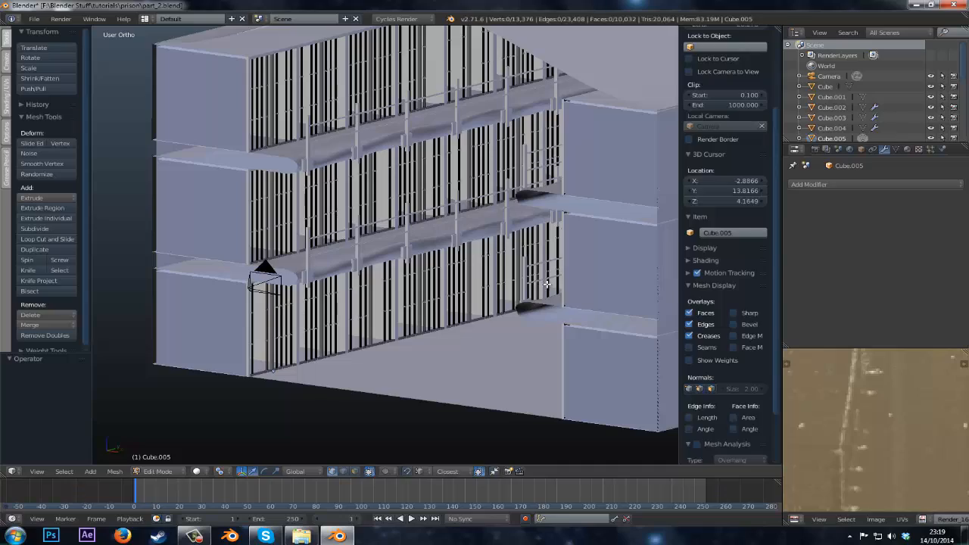
pyautogui.moveTo(547, 284); pyautogui.dragTo(241, 326, button='middle')
pyautogui.press('x')
pyautogui.click(441, 290)
pyautogui.press('Tab')
pyautogui.hotkey('ctrl', 's')
pyautogui.click(333, 298)
# - Select one whole ground-floor bar in Edit Mode and duplicate it 1.288 units along the X axis
pyautogui.scroll(-2, 303, 307)
pyautogui.scroll(2, 340, 327)
pyautogui.press('Tab')
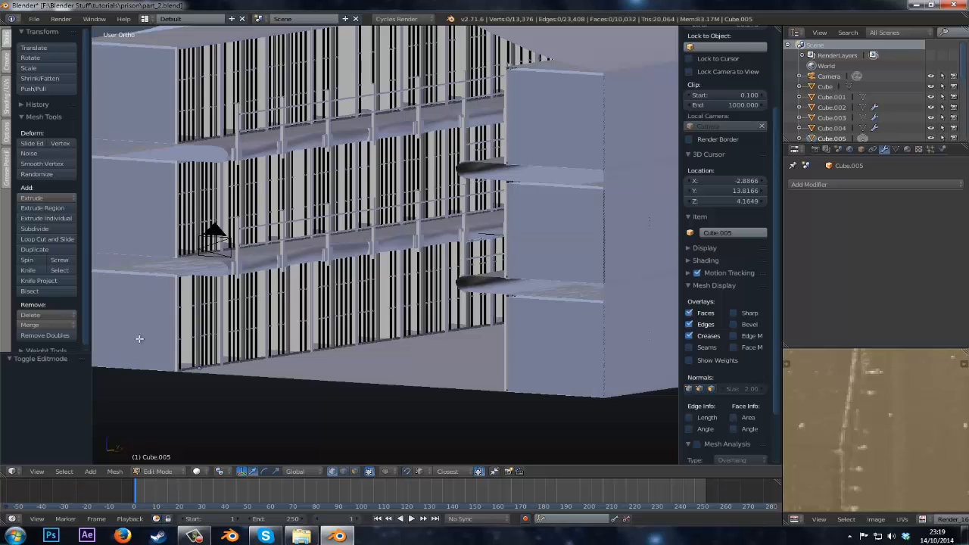
pyautogui.rightClick(352, 315)
pyautogui.hotkey('ctrl', 'l')
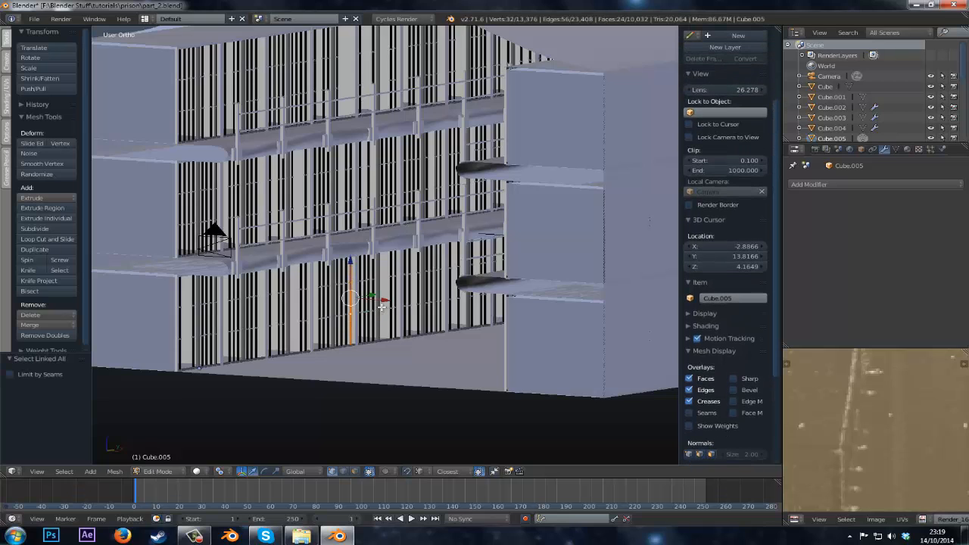
pyautogui.hotkey('shift', 'd')
pyautogui.press('x')
pyautogui.click(427, 326)
pyautogui.keyDown('shift'); pyautogui.moveTo(428, 326); pyautogui.dragTo(393, 333, button='middle'); pyautogui.keyUp('shift')
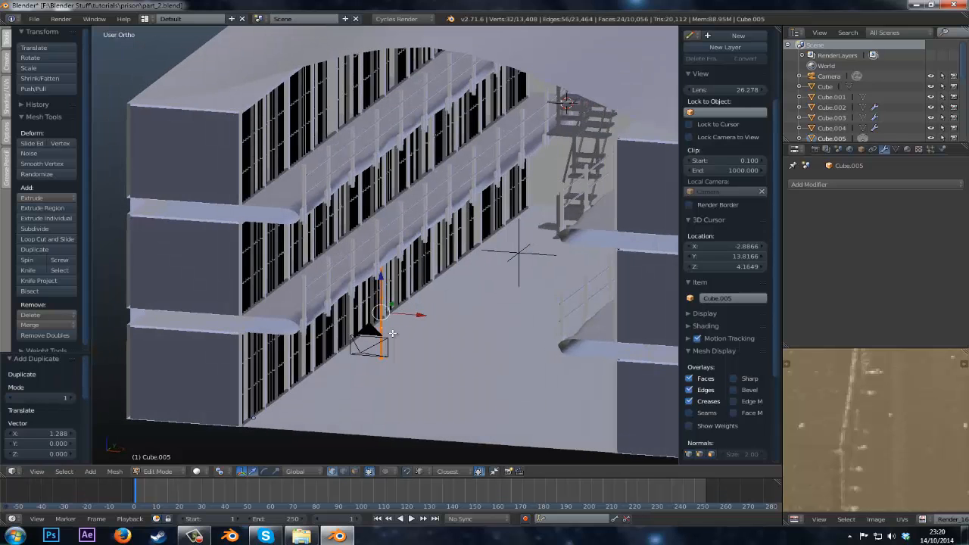
# - Separate the duplicated bar into its own object and move it to the second layer
pyautogui.press('p')
pyautogui.click(382, 327)
pyautogui.press('Tab')
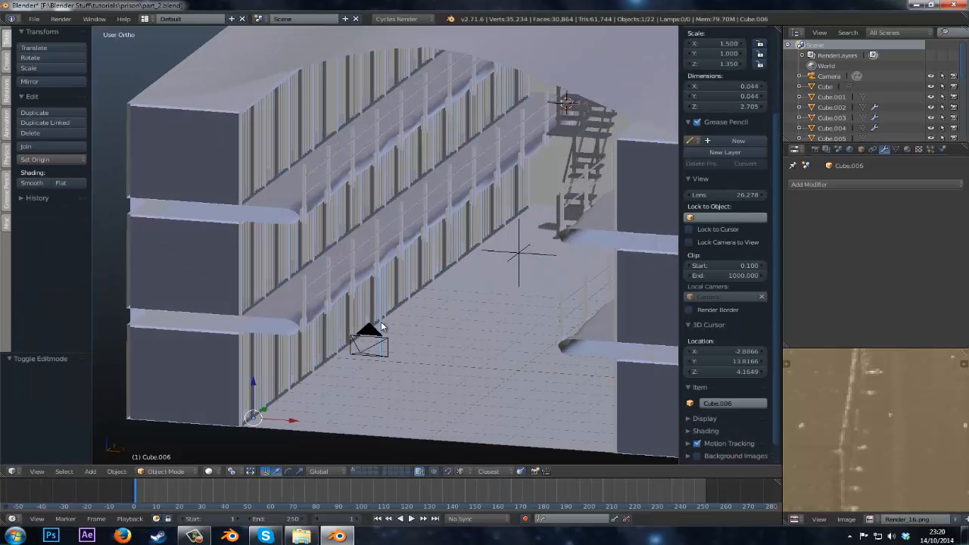
pyautogui.press('m')
pyautogui.click(478, 344)
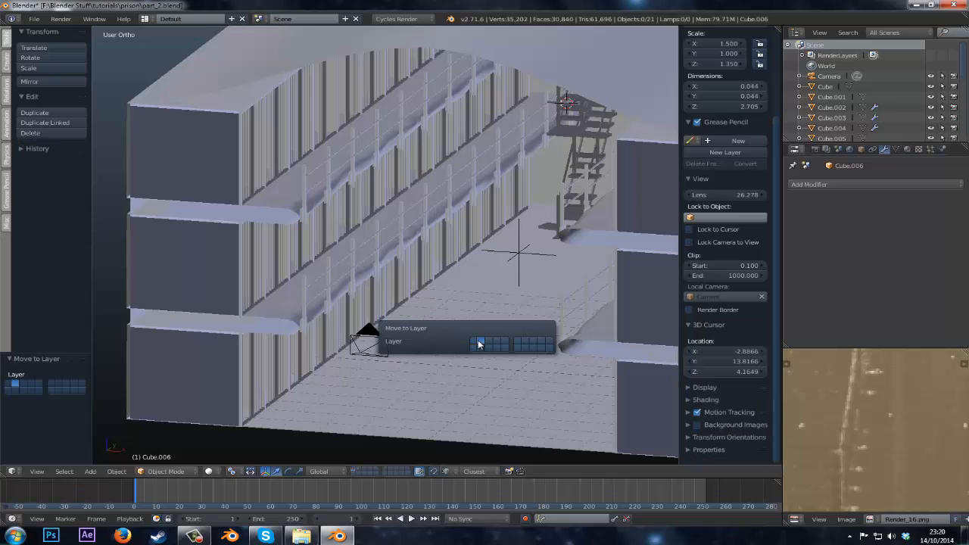
# - View the separated bar on the second layer and switch back to the first layer
pyautogui.click(361, 471)
pyautogui.keyDown('shift'); pyautogui.moveTo(566, 348); pyautogui.dragTo(418, 370, button='middle'); pyautogui.keyUp('shift')
pyautogui.scroll(-4, 418, 370)
pyautogui.scroll(3, 400, 387)
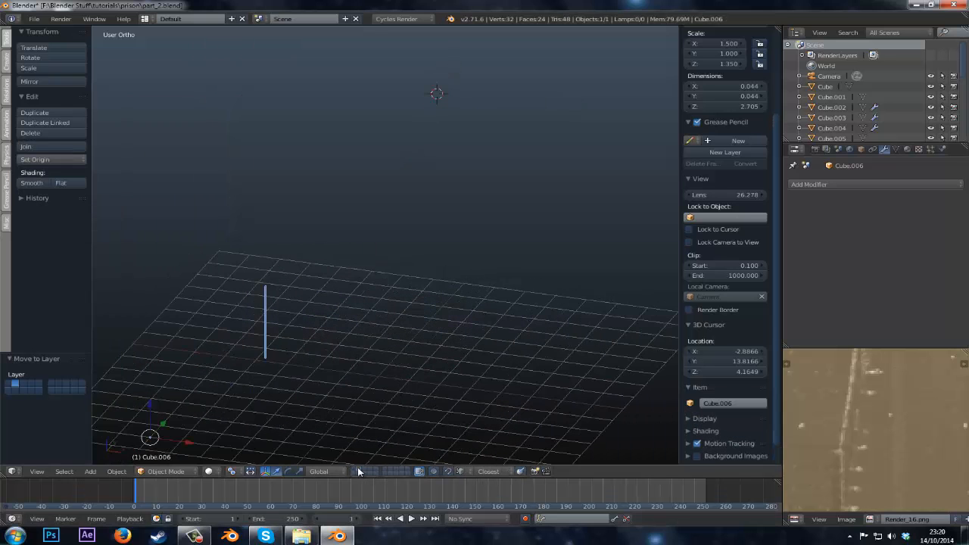
pyautogui.click(360, 471)
pyautogui.moveTo(316, 384); pyautogui.dragTo(409, 335, button='middle')
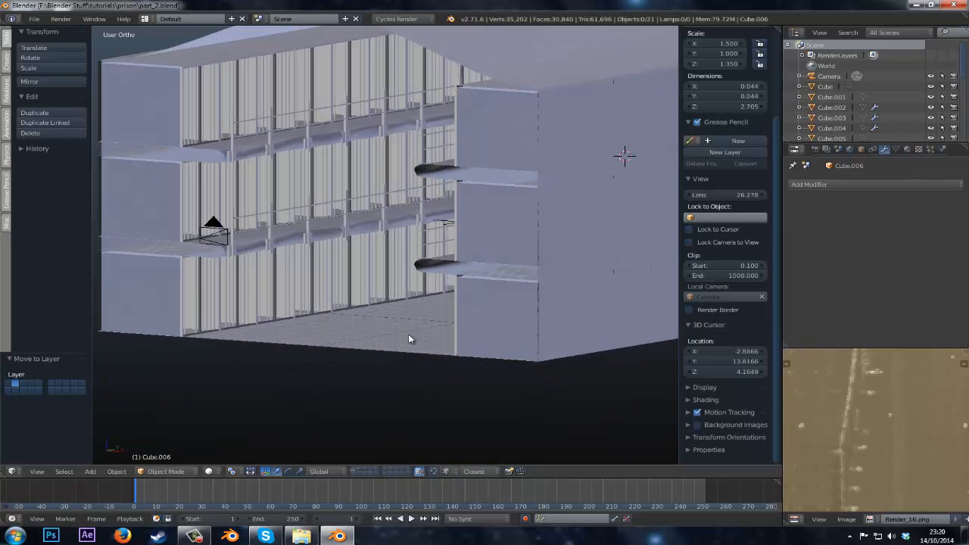
# - Select the cell bars object and enter Edit Mode on it
pyautogui.rightClick(245, 302)
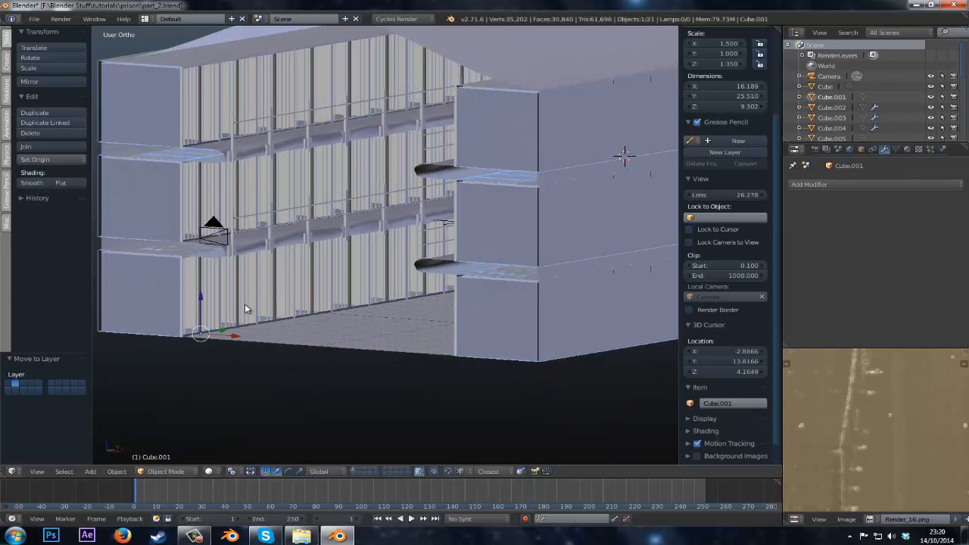
pyautogui.press('Tab')
pyautogui.scroll(2, 258, 302)
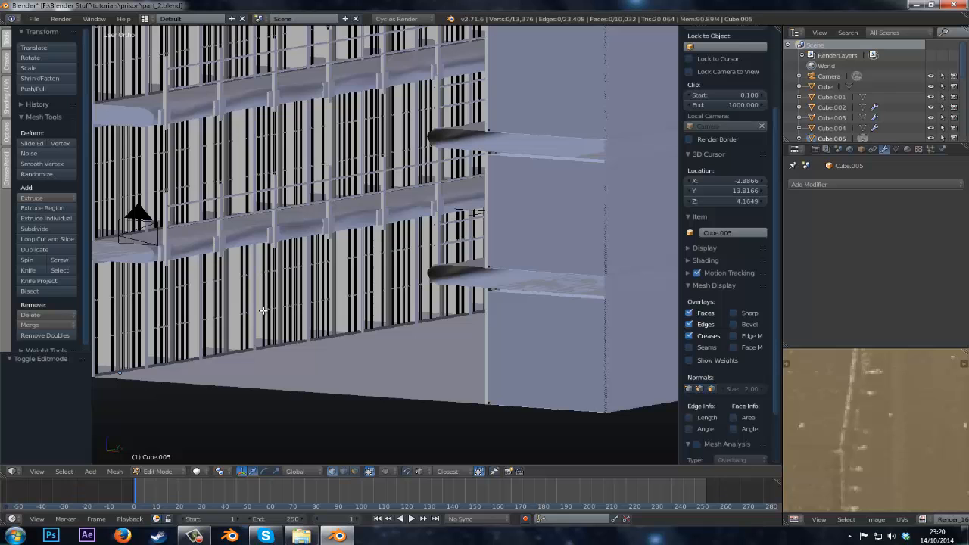
pyautogui.scroll(-2, 301, 296)
pyautogui.scroll(2, 306, 295)
# - Pick a middle vertex on a ground-floor bar and select similar vertices by amount of connecting edges
pyautogui.rightClick(290, 305)
pyautogui.scroll(2, 289, 305)
pyautogui.keyDown('shift'); pyautogui.moveTo(340, 296); pyautogui.dragTo(411, 279, button='middle'); pyautogui.keyUp('shift')
pyautogui.scroll(3, 411, 279)
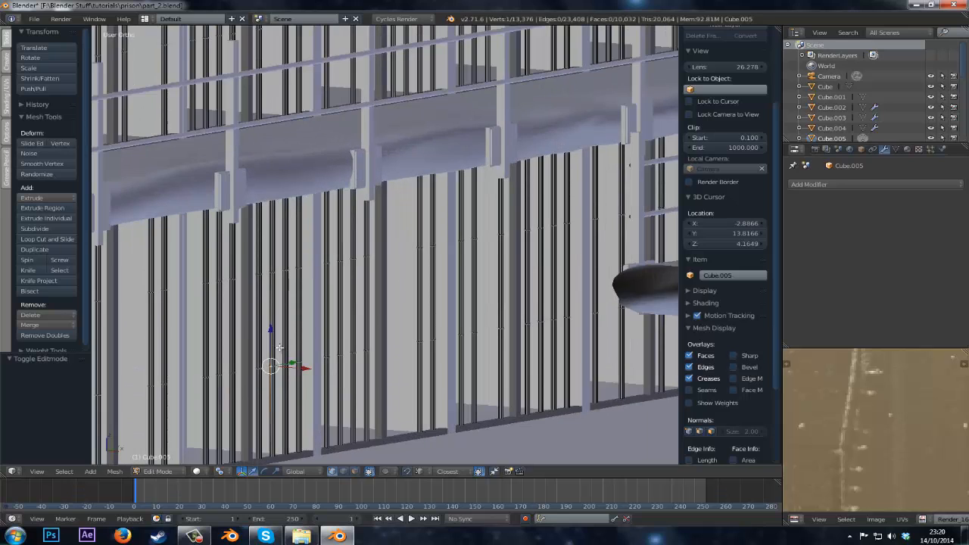
pyautogui.hotkey('shift', 'g')
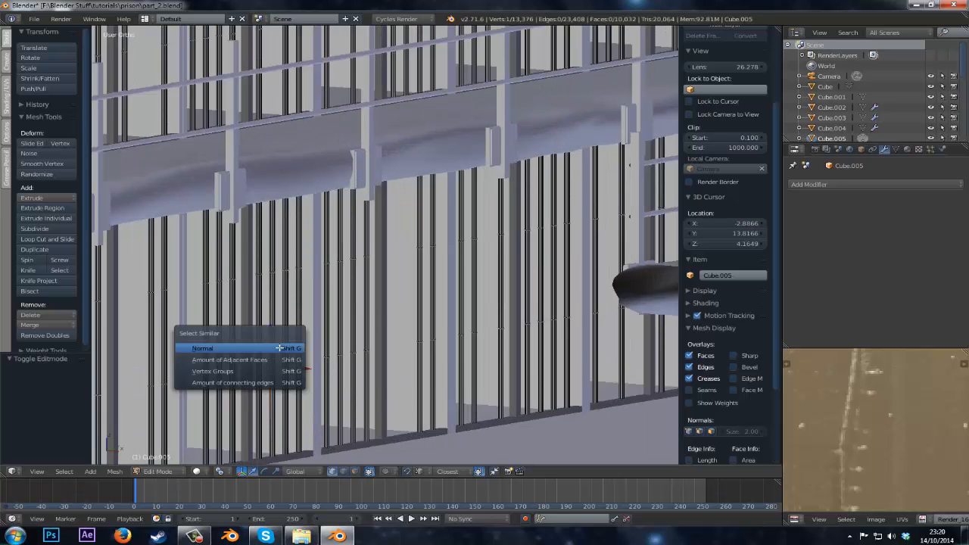
pyautogui.click(300, 381)
pyautogui.scroll(-4, 300, 381)
pyautogui.scroll(2, 300, 380)
pyautogui.hotkey('shift', 'g')
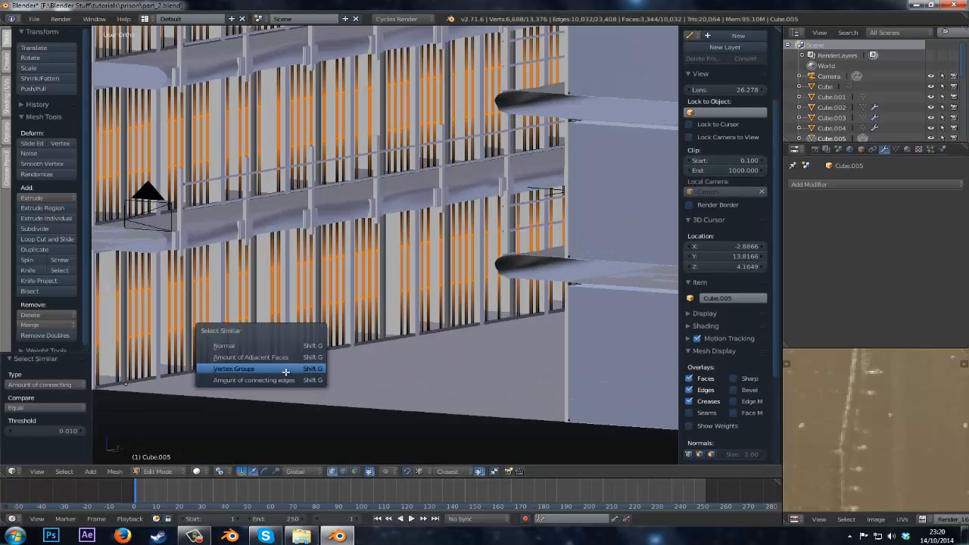
pyautogui.scroll(-4, 130, 303)
pyautogui.moveTo(102, 306); pyautogui.dragTo(210, 401, button='middle')
pyautogui.scroll(5, 343, 285)
pyautogui.scroll(-2, 352, 291)
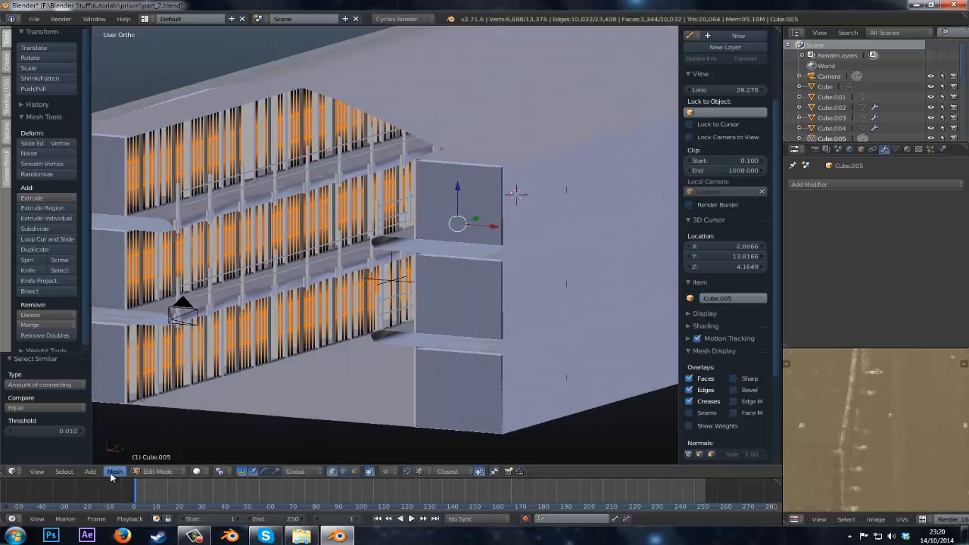
# - Randomly deselect 91.791% of the selected bar vertices using Select Random with the Deselect action
pyautogui.click(72, 473)
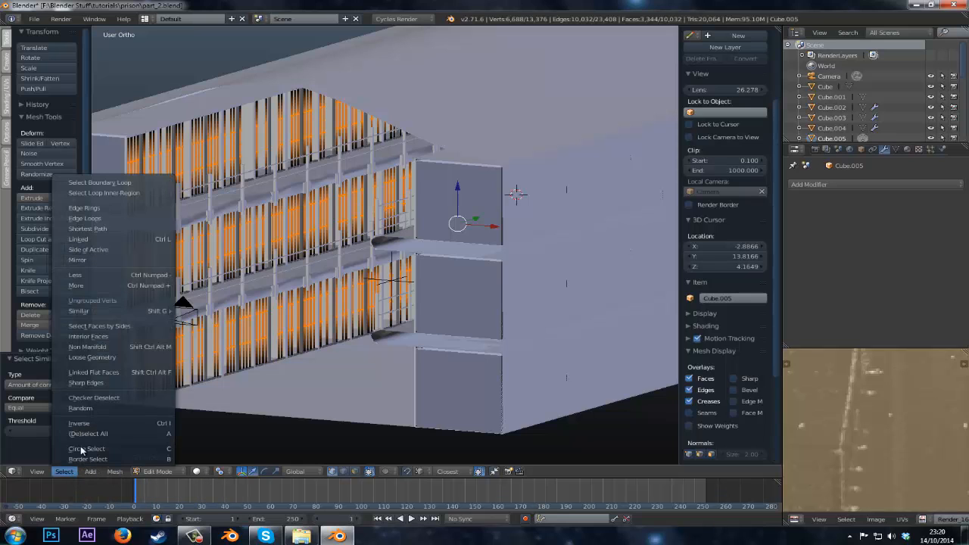
pyautogui.click(93, 408)
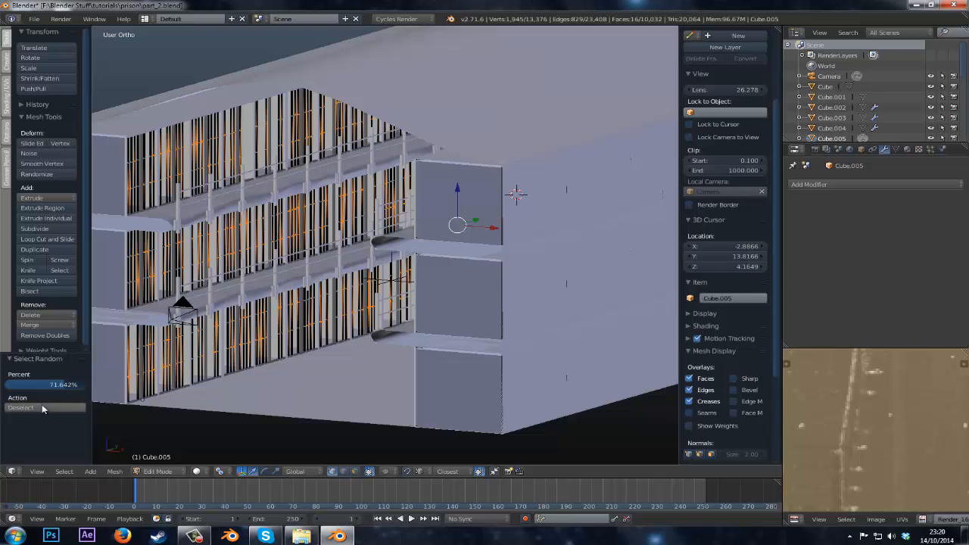
pyautogui.moveTo(45, 388); pyautogui.dragTo(65, 389)
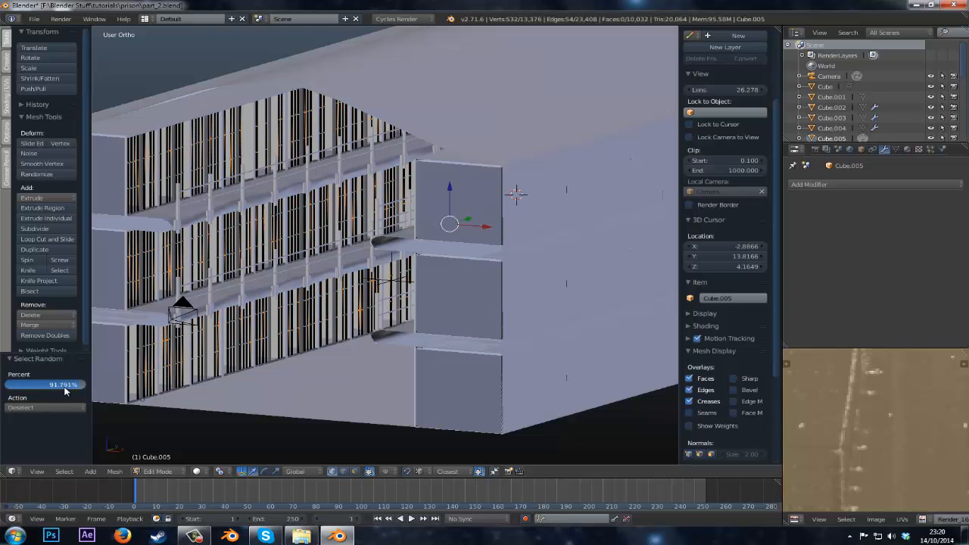
pyautogui.scroll(1, 430, 343)
pyautogui.scroll(-4, 430, 344)
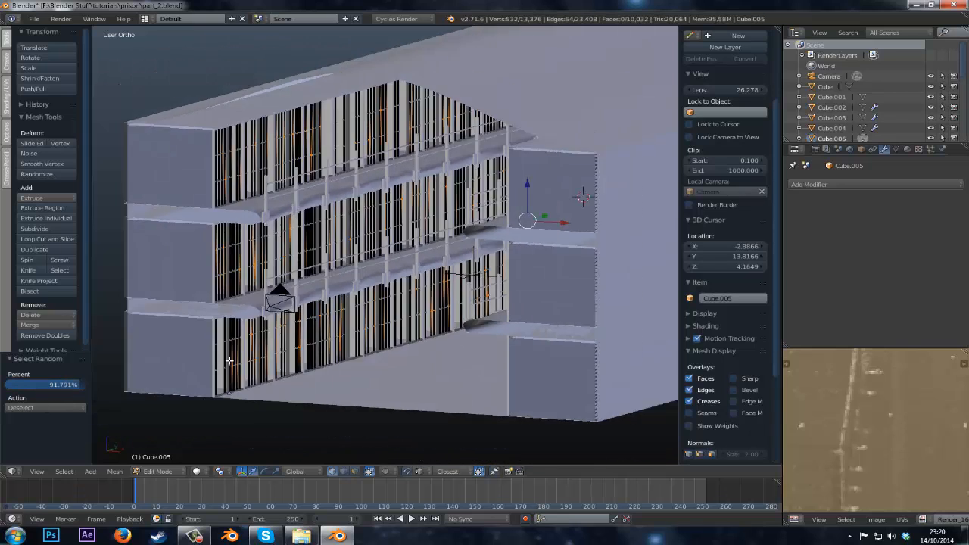
# - Inspect the remaining random vertices in wireframe display and extend the selection to whole linked bars
pyautogui.press('z')
pyautogui.moveTo(332, 324); pyautogui.dragTo(383, 384, button='middle')
pyautogui.moveTo(268, 321); pyautogui.dragTo(386, 350, button='middle')
pyautogui.scroll(8, 277, 357)
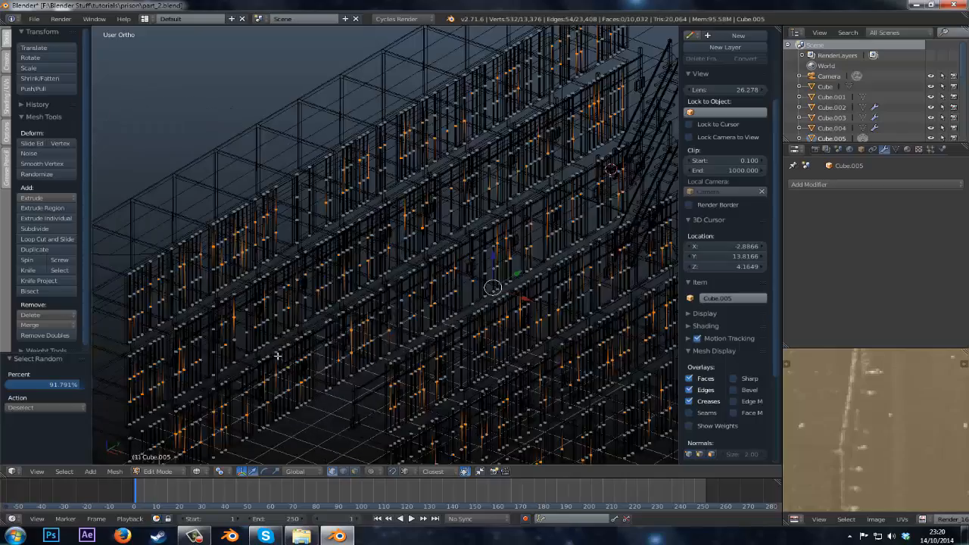
pyautogui.scroll(4, 278, 363)
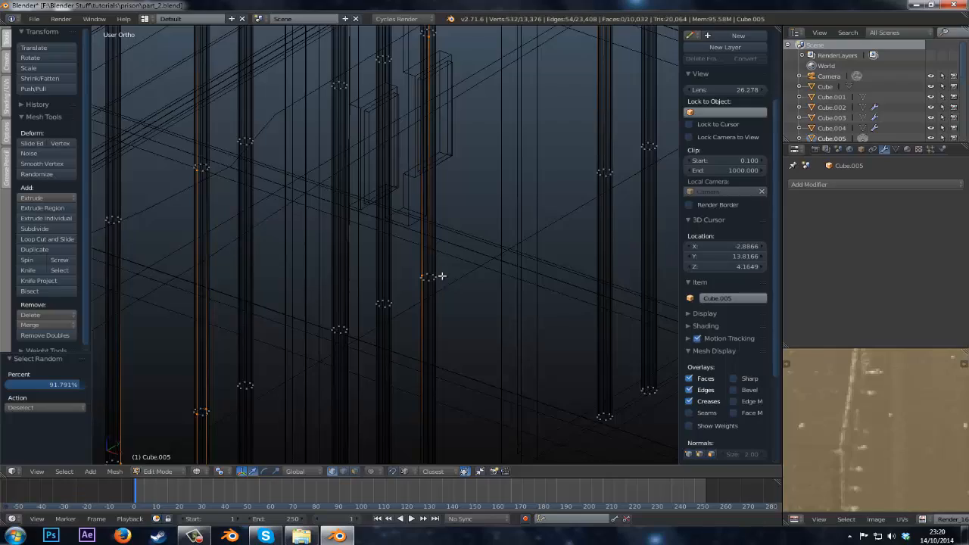
pyautogui.scroll(-3, 419, 169)
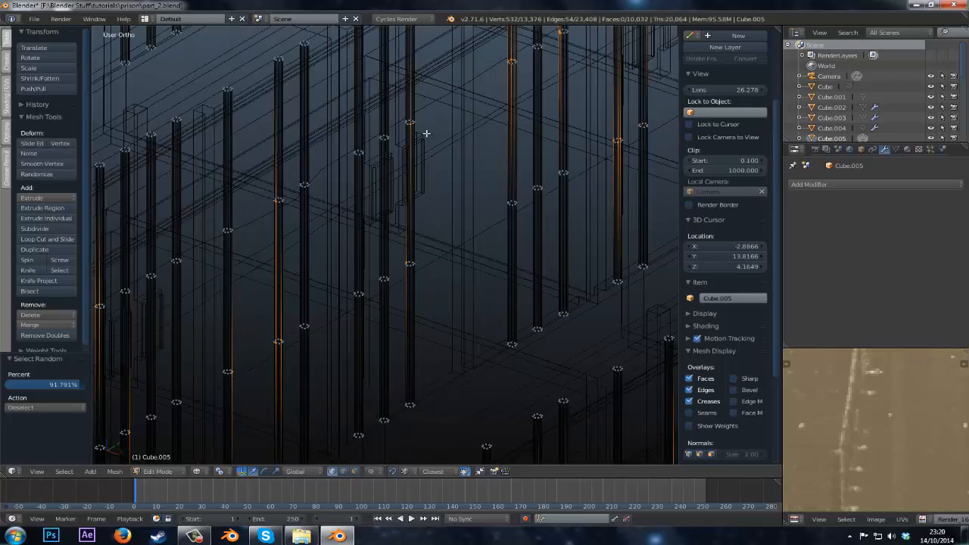
pyautogui.scroll(-10, 463, 213)
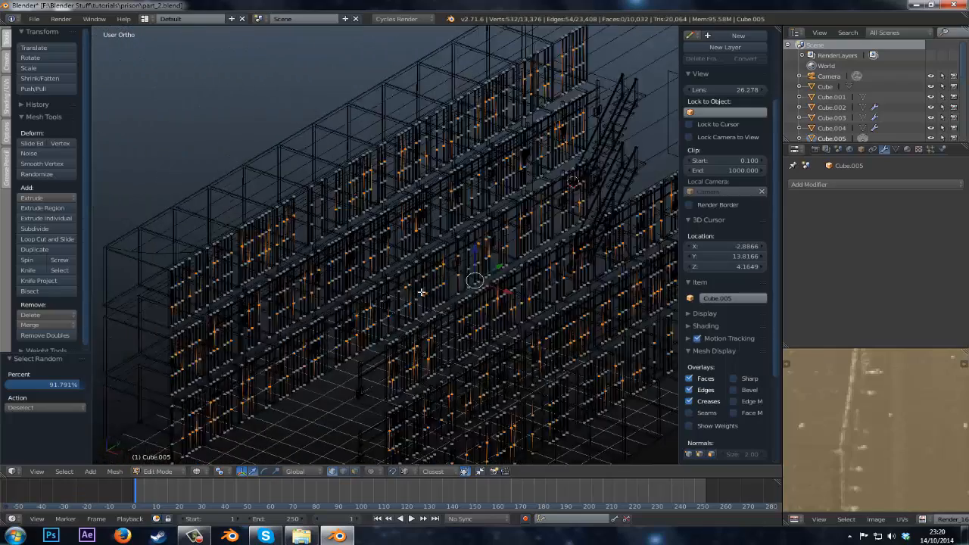
pyautogui.moveTo(403, 273); pyautogui.dragTo(4, 387, button='middle')
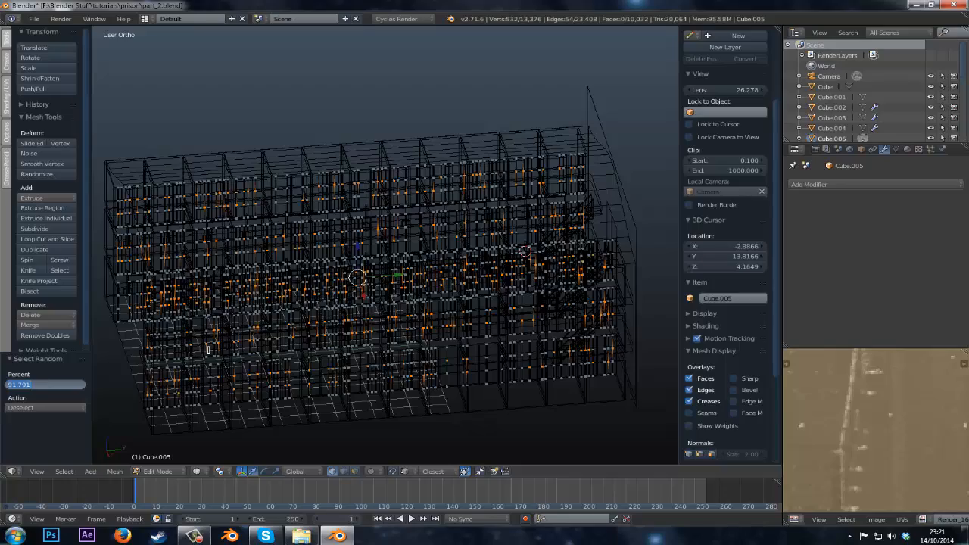
pyautogui.moveTo(130, 383); pyautogui.dragTo(185, 376, button='middle')
pyautogui.hotkey('ctrl', 'l')
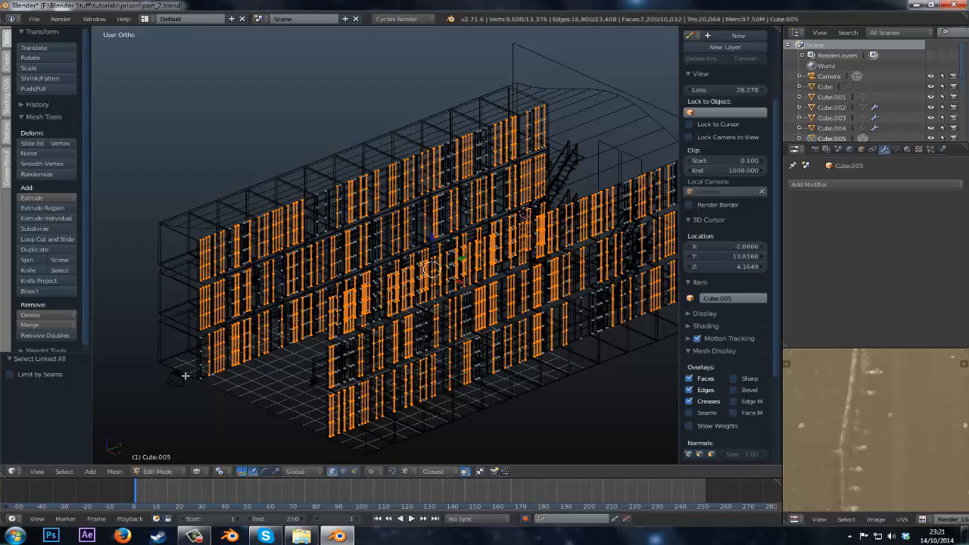
# - Hide the unselected cell bars by inverting the selection, and switch the viewport to solid shading
pyautogui.hotkey('ctrl', 'i')
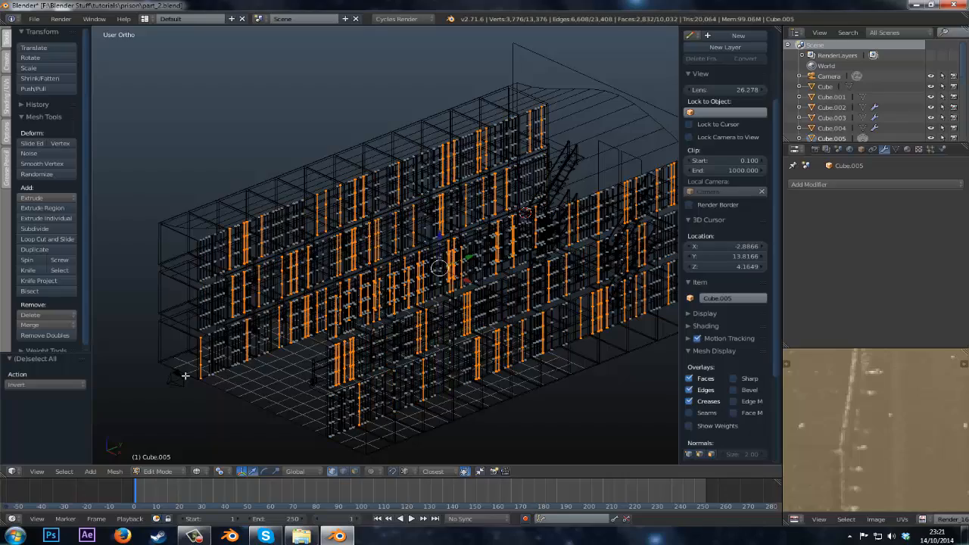
pyautogui.moveTo(386, 272); pyautogui.dragTo(387, 245, button='middle')
pyautogui.press('h')
pyautogui.press('z')
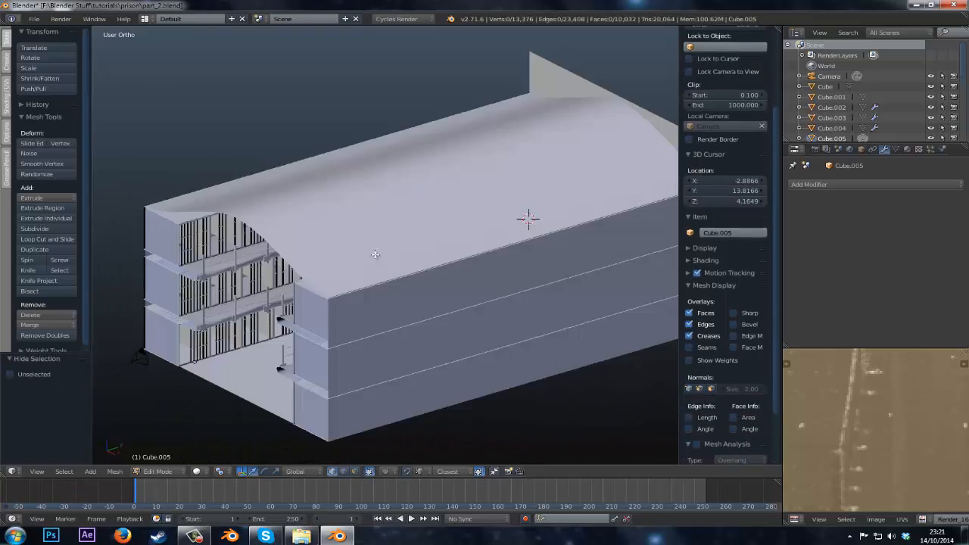
# - Select the middle vertices of all visible cell bars by picking one and selecting similar by amount of connecting edges
pyautogui.scroll(5, 300, 249)
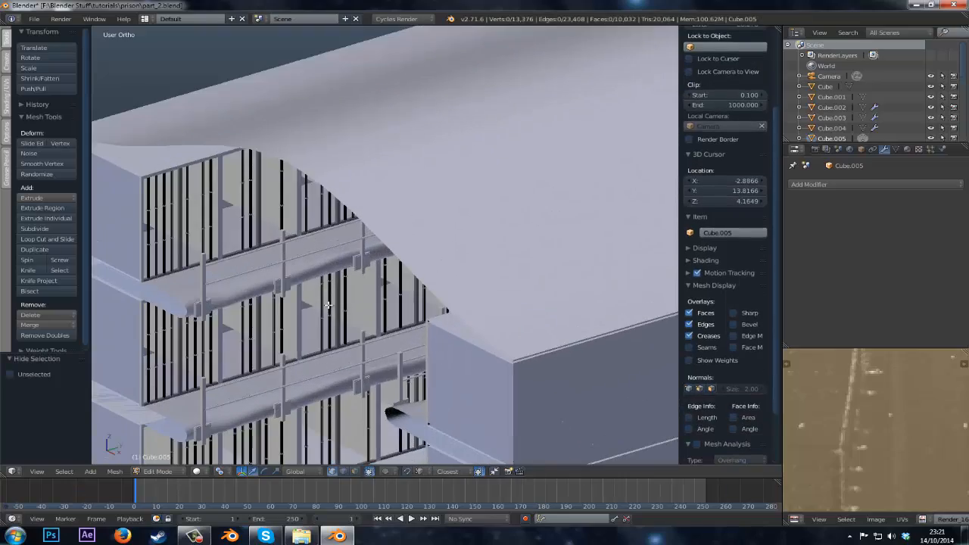
pyautogui.scroll(3, 328, 305)
pyautogui.rightClick(305, 329)
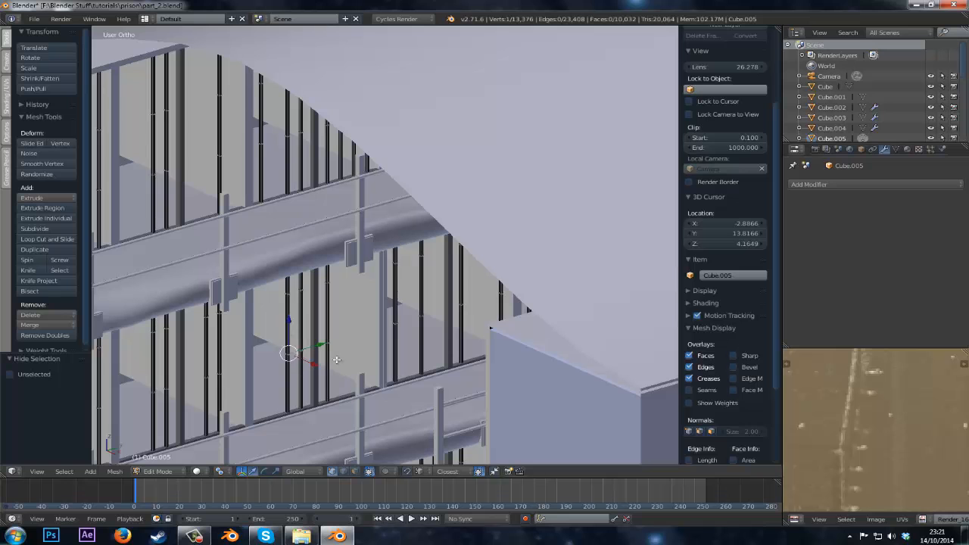
pyautogui.hotkey('shift', 'g')
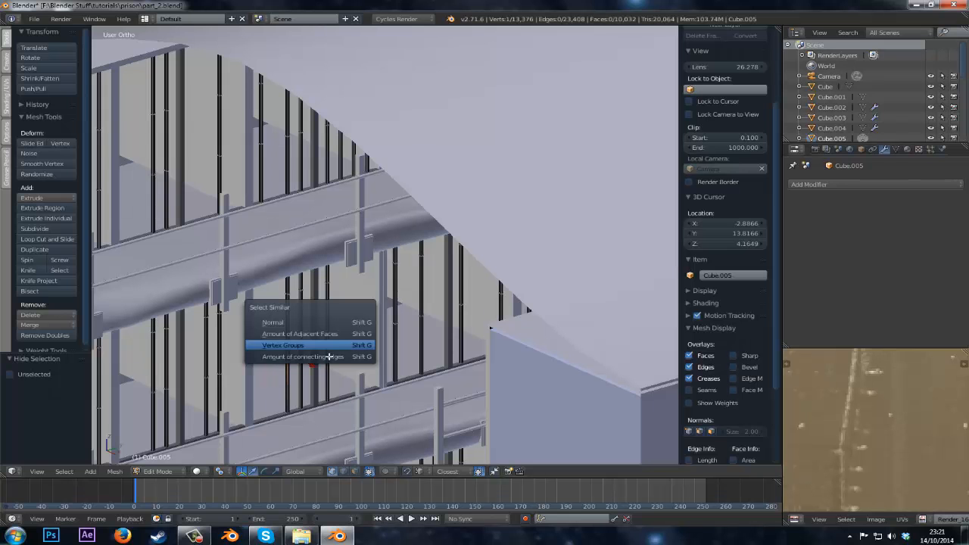
pyautogui.click(328, 356)
pyautogui.scroll(-6, 468, 299)
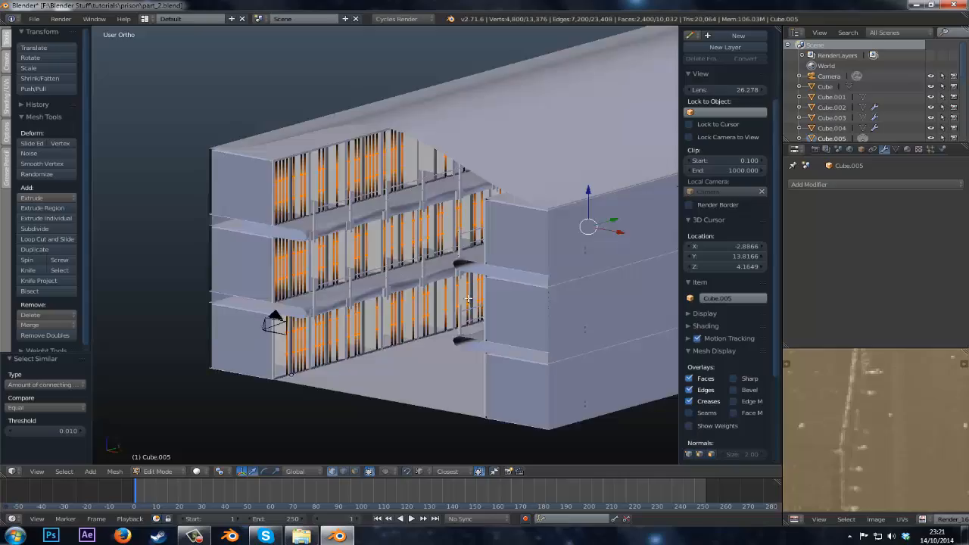
# - Examine the selected bar vertices around the prison block in both wireframe and solid shading
pyautogui.moveTo(468, 298)
pyautogui.mouseDown(button='middle')
pyautogui.moveTo(480, 281)
pyautogui.moveTo(378, 290)
pyautogui.moveTo(349, 327)
pyautogui.moveTo(439, 327)
pyautogui.mouseUp(button='middle')
pyautogui.press('z')
pyautogui.scroll(-3, 371, 296)
pyautogui.press('z')
pyautogui.scroll(5, 649, 193)
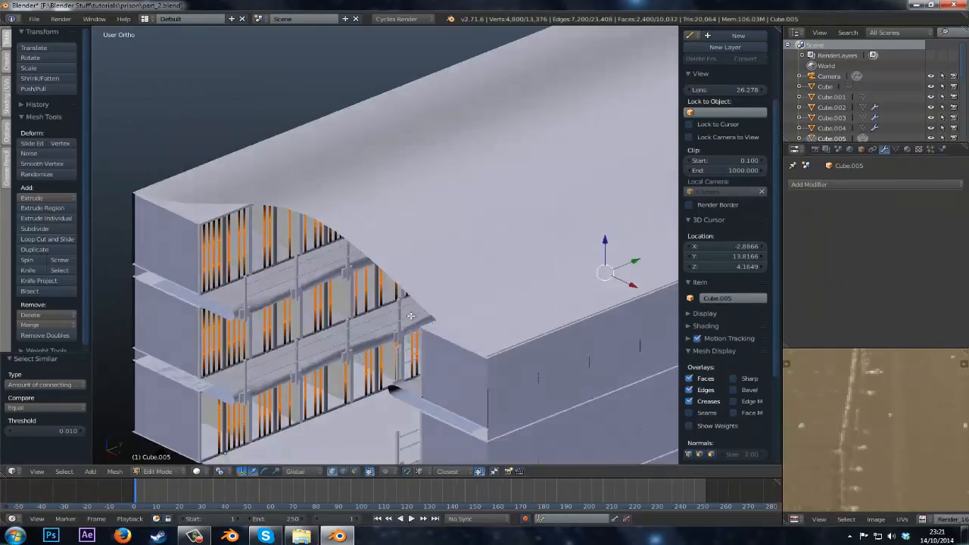
pyautogui.moveTo(344, 322)
pyautogui.mouseDown(button='middle')
pyautogui.moveTo(337, 290)
pyautogui.moveTo(355, 250)
pyautogui.mouseUp(button='middle')
pyautogui.scroll(3, 337, 287)
pyautogui.press('z')
pyautogui.press('z')
pyautogui.scroll(2, 372, 260)
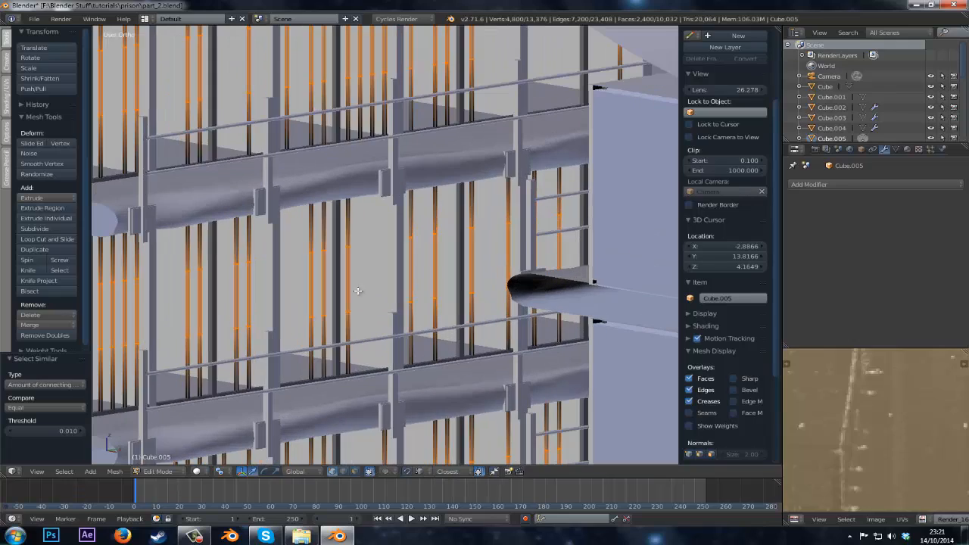
# - Shift the selected middle bar vertices about -0.025 along global Y in the right-side wireframe view
pyautogui.press('g')
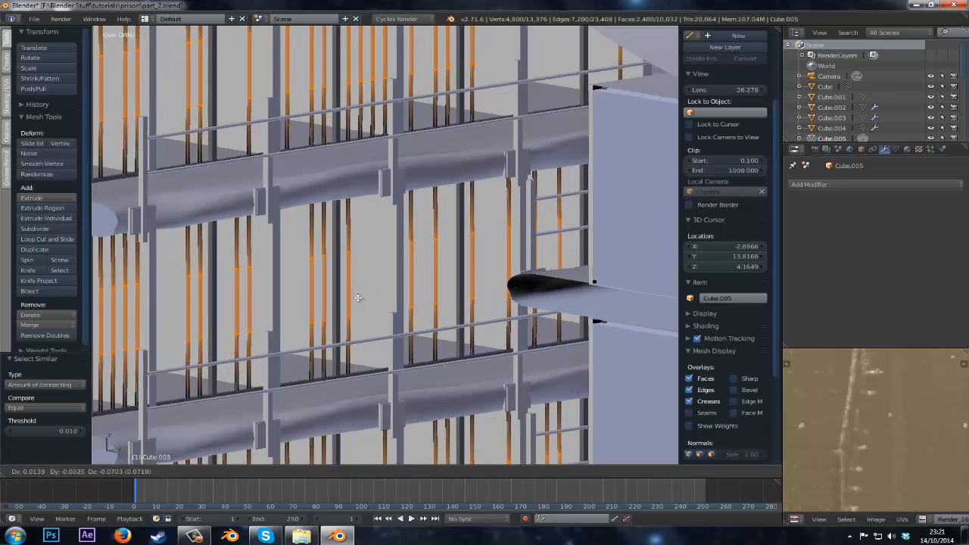
pyautogui.click(352, 297)
pyautogui.scroll(-4, 357, 297)
pyautogui.press('KP_3')
pyautogui.press('z')
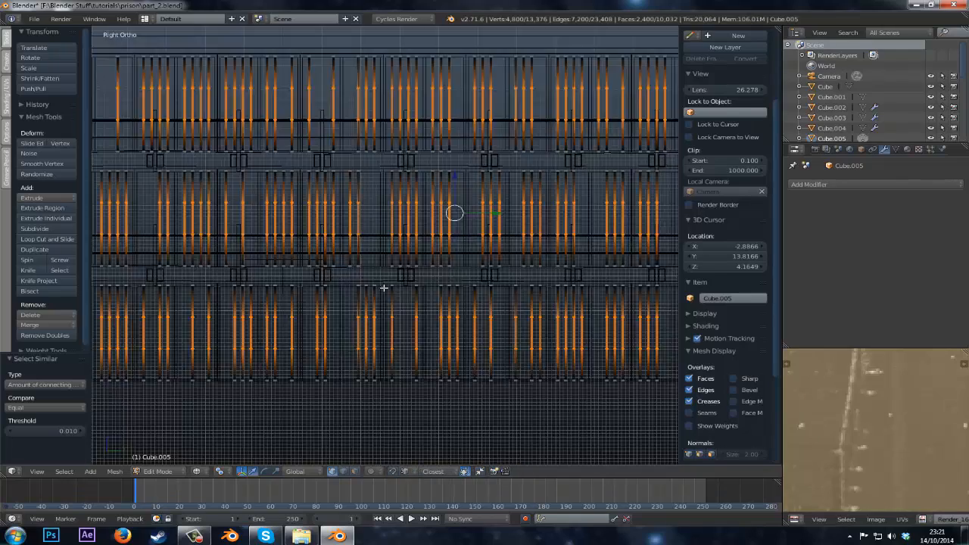
pyautogui.scroll(4, 391, 281)
pyautogui.scroll(4, 381, 320)
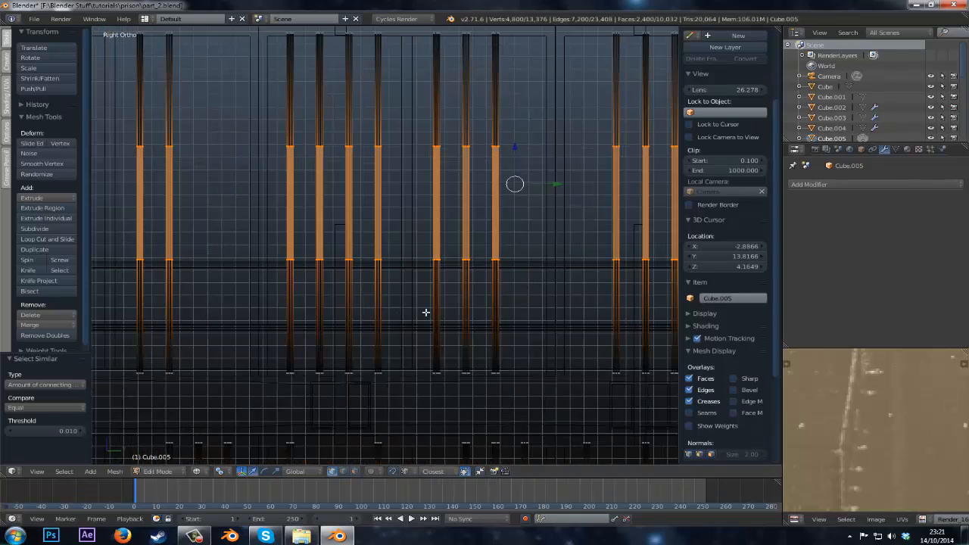
pyautogui.press('g')
pyautogui.press('x')
pyautogui.press('y')
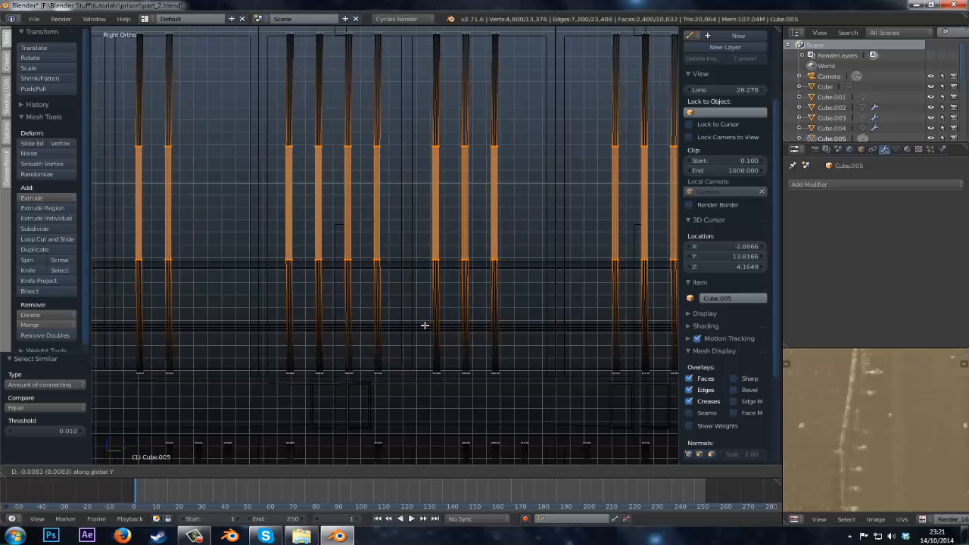
pyautogui.click(423, 325)
pyautogui.scroll(-6, 384, 324)
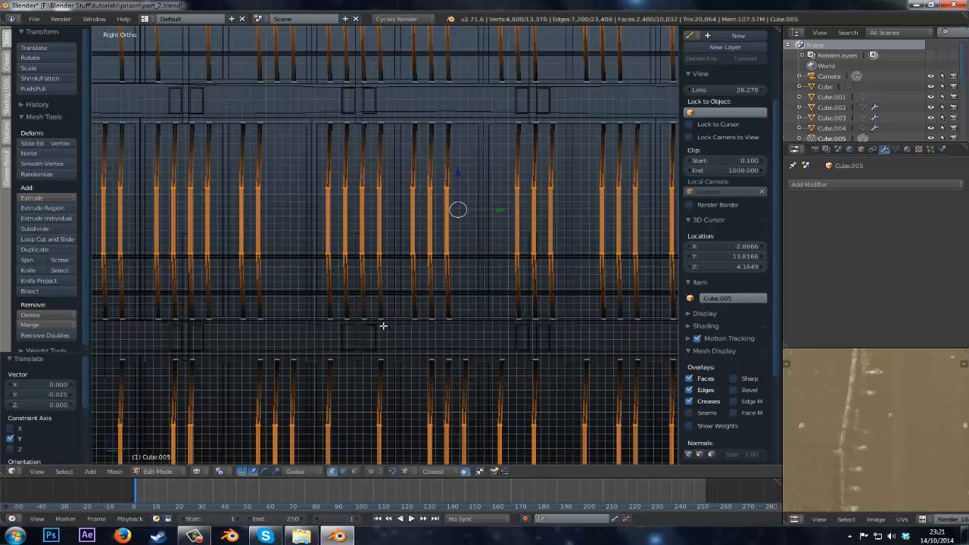
# - Try randomly deselecting 91.791% of the bar vertices and extending the selection to the linked bars
pyautogui.scroll(1, 384, 324)
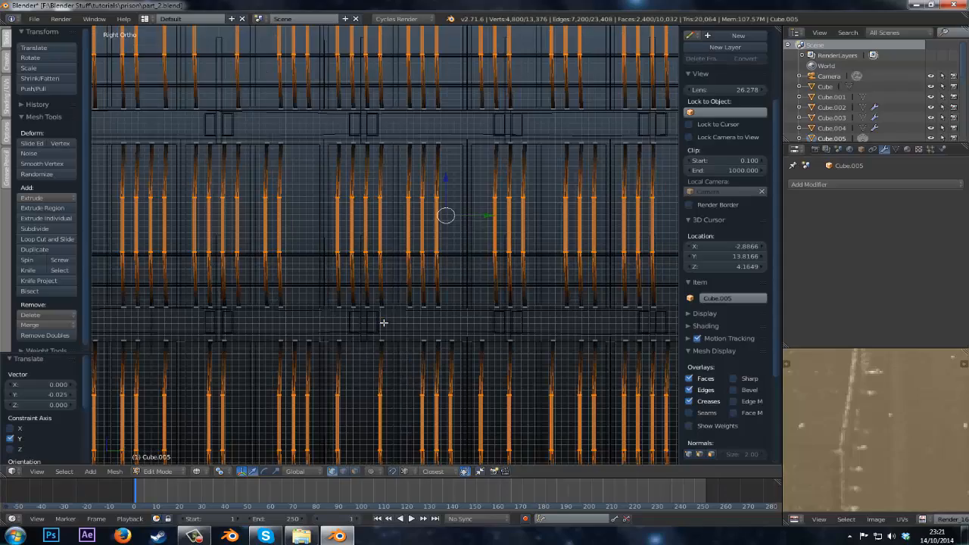
pyautogui.scroll(5, 384, 323)
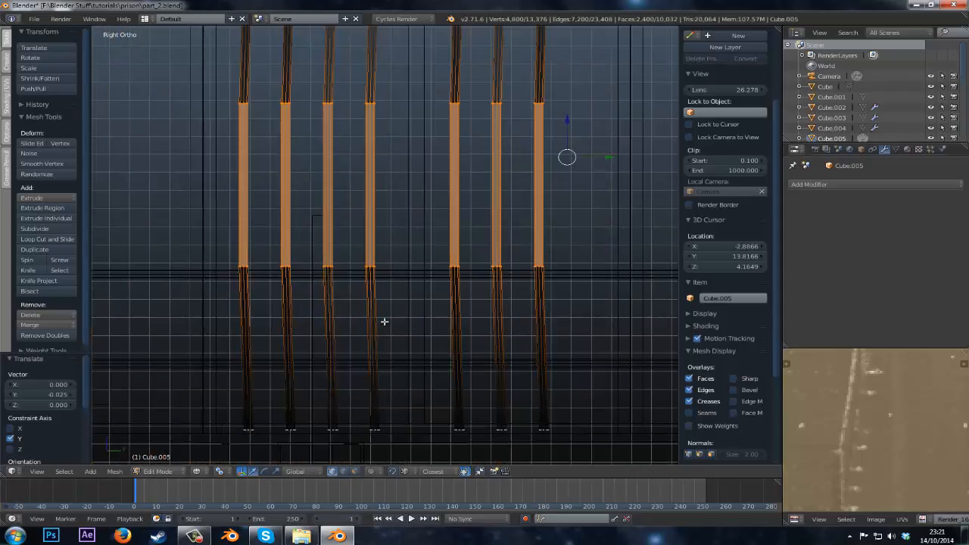
pyautogui.scroll(-7, 384, 322)
pyautogui.scroll(8, 385, 323)
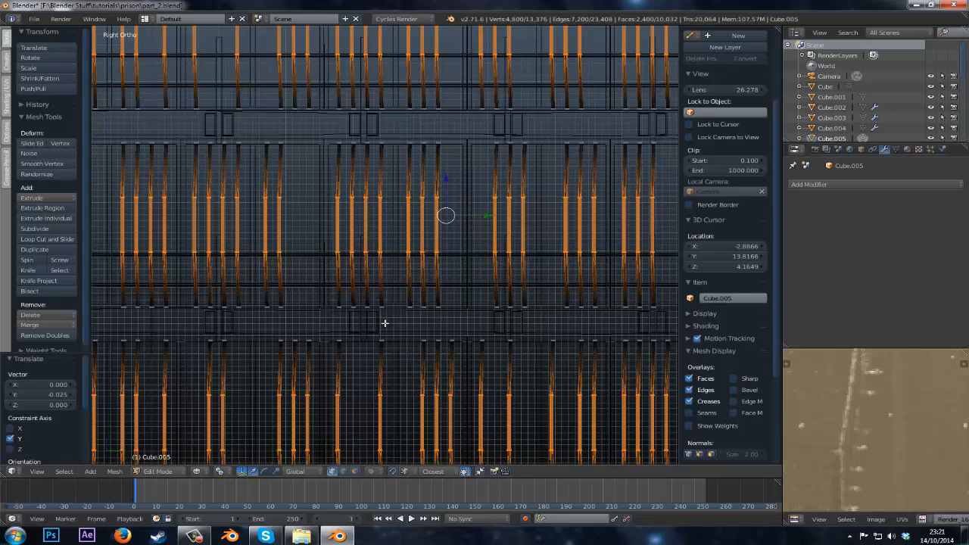
pyautogui.scroll(-8, 384, 323)
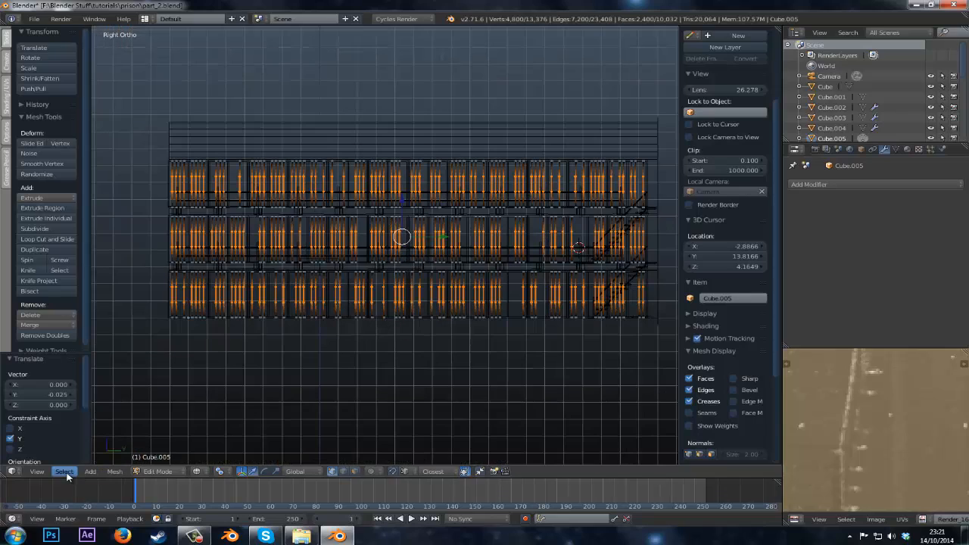
pyautogui.click(64, 472)
pyautogui.click(85, 410)
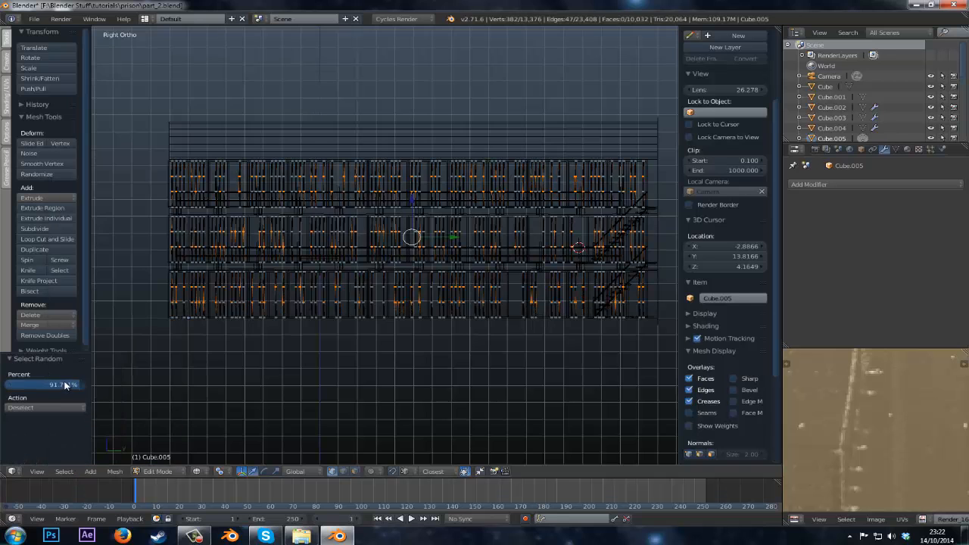
pyautogui.scroll(-1, 354, 356)
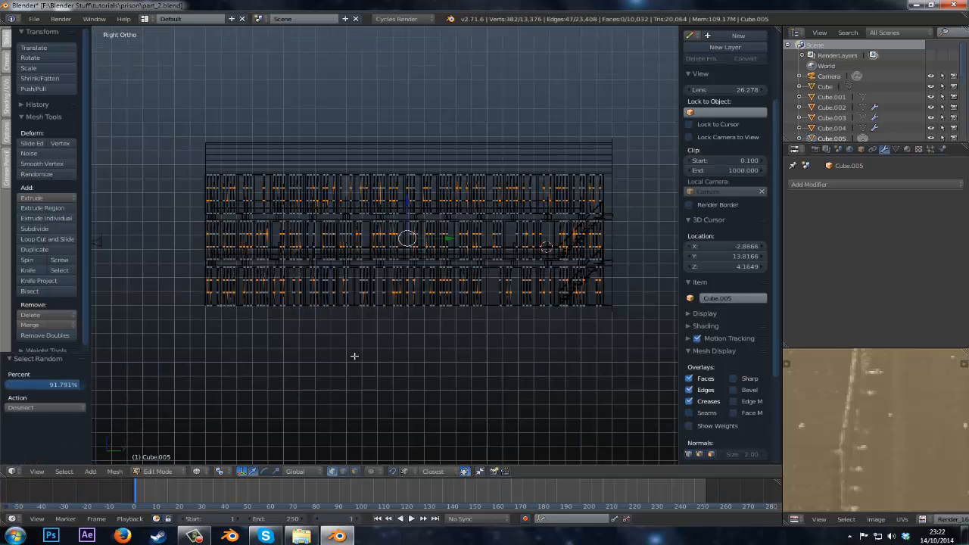
pyautogui.hotkey('ctrl', 'l')
pyautogui.scroll(1, 355, 356)
pyautogui.scroll(-2, 354, 355)
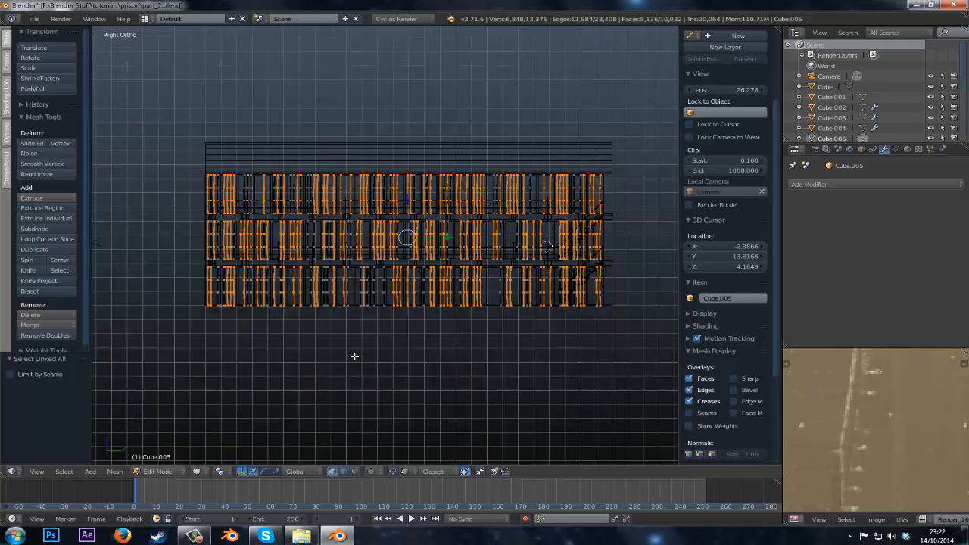
pyautogui.hotkey('ctrl', 'z')
pyautogui.scroll(6, 257, 400)
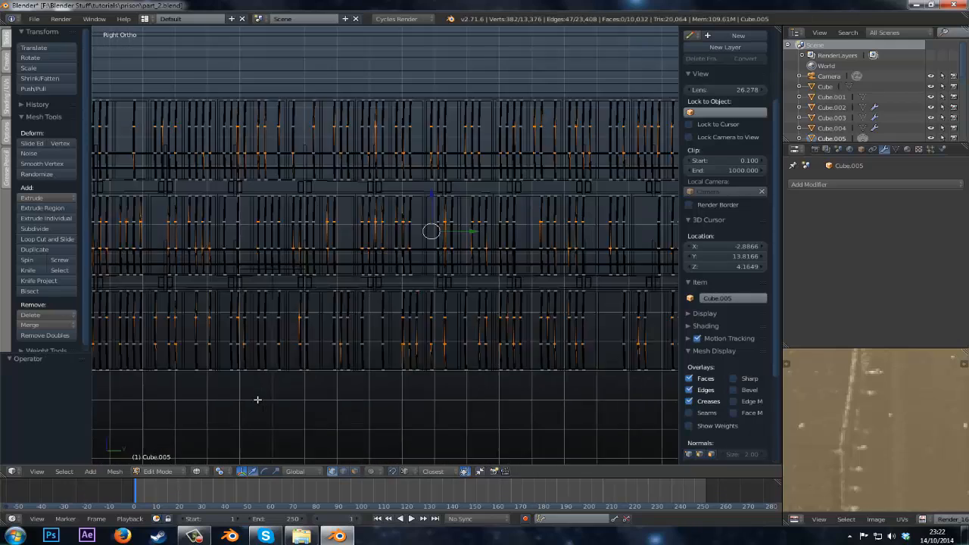
pyautogui.hotkey('ctrl', 'z')
# - Hide a random set of bars by randomly deselecting 98.507% of the vertices and extending the selection to linked geometry
pyautogui.click(64, 470)
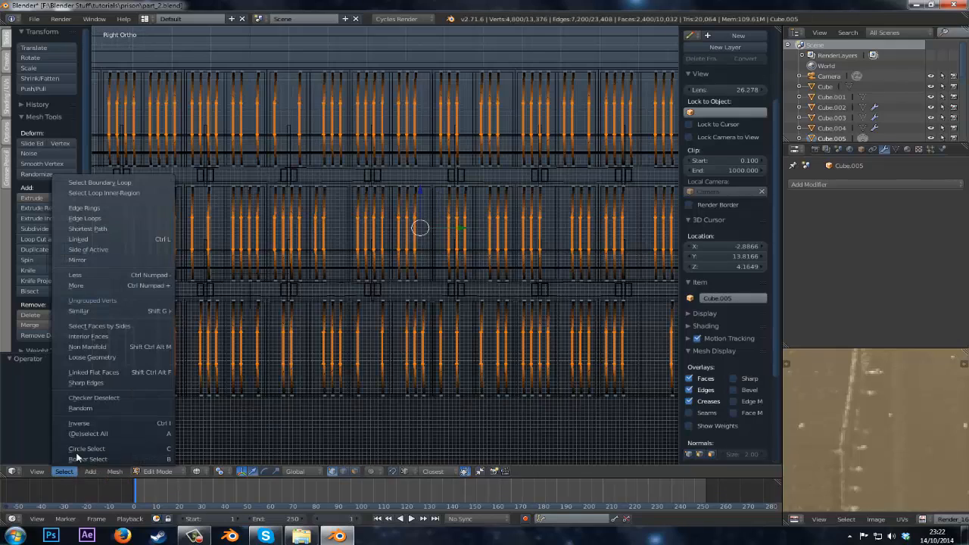
pyautogui.click(81, 408)
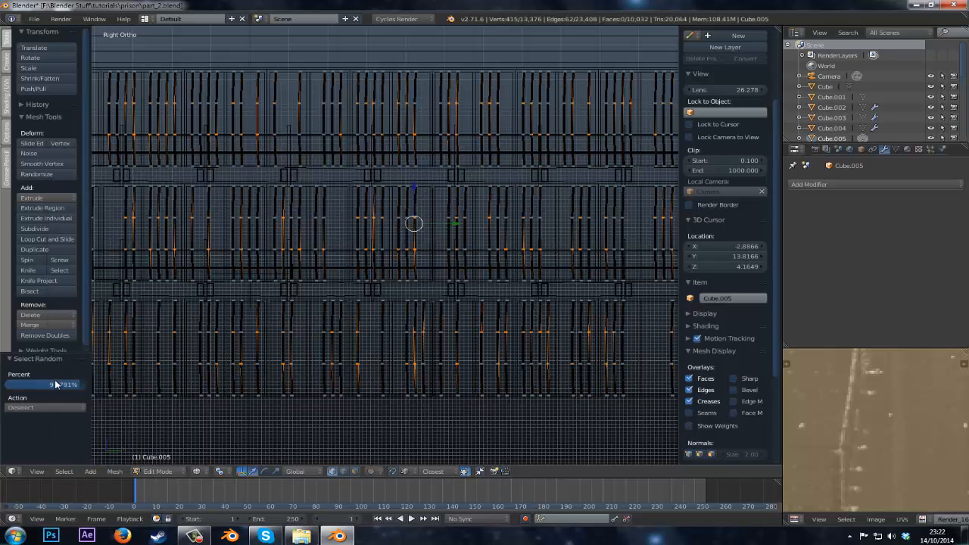
pyautogui.moveTo(58, 385); pyautogui.dragTo(63, 385)
pyautogui.scroll(-5, 217, 329)
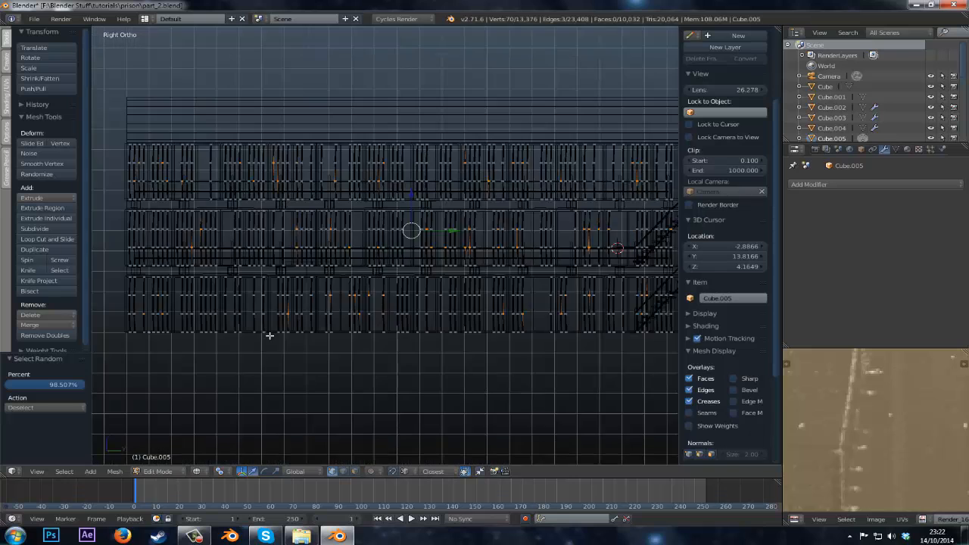
pyautogui.hotkey('ctrl', 'l')
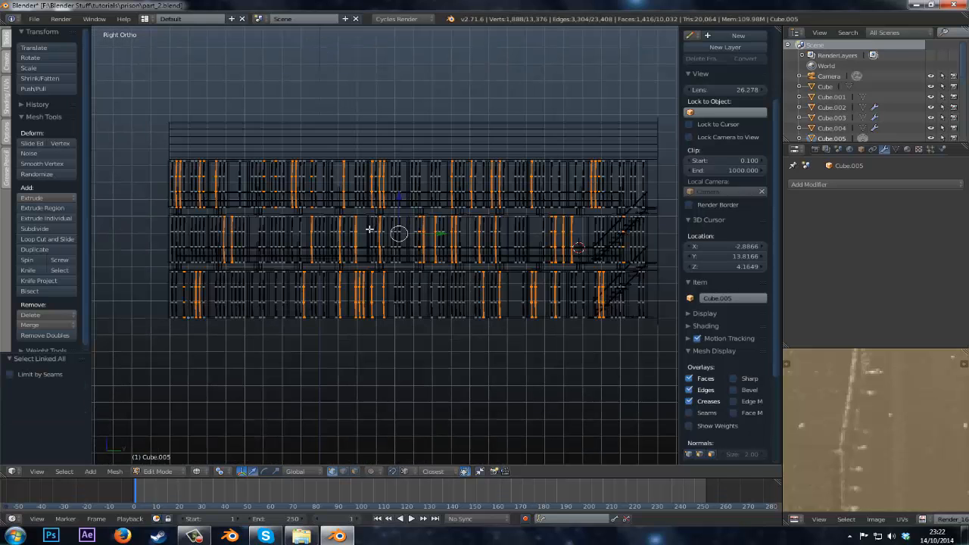
pyautogui.press('h')
# - Select the middle vertices of the remaining visible bars using Select Similar by amount of connecting edges
pyautogui.scroll(5, 312, 352)
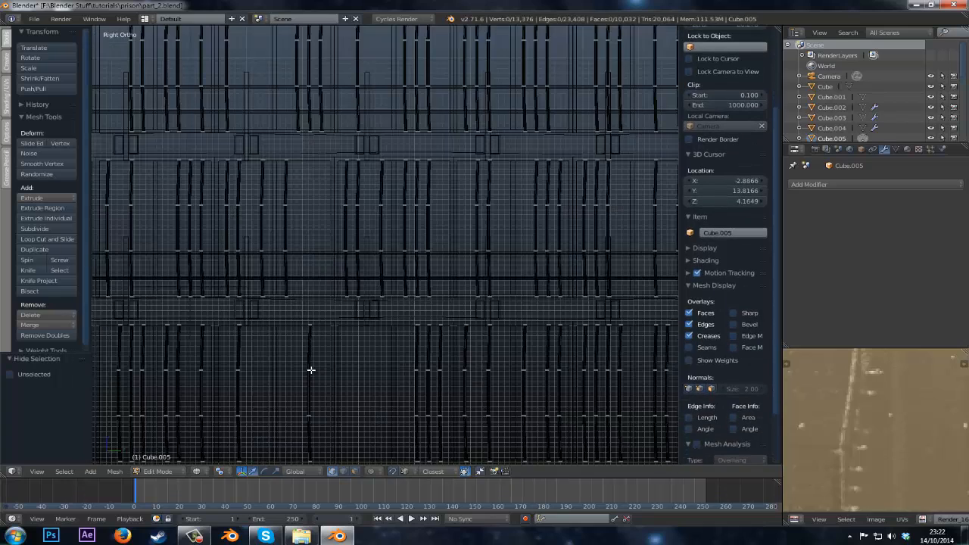
pyautogui.rightClick(311, 369)
pyautogui.hotkey('shift', 'g')
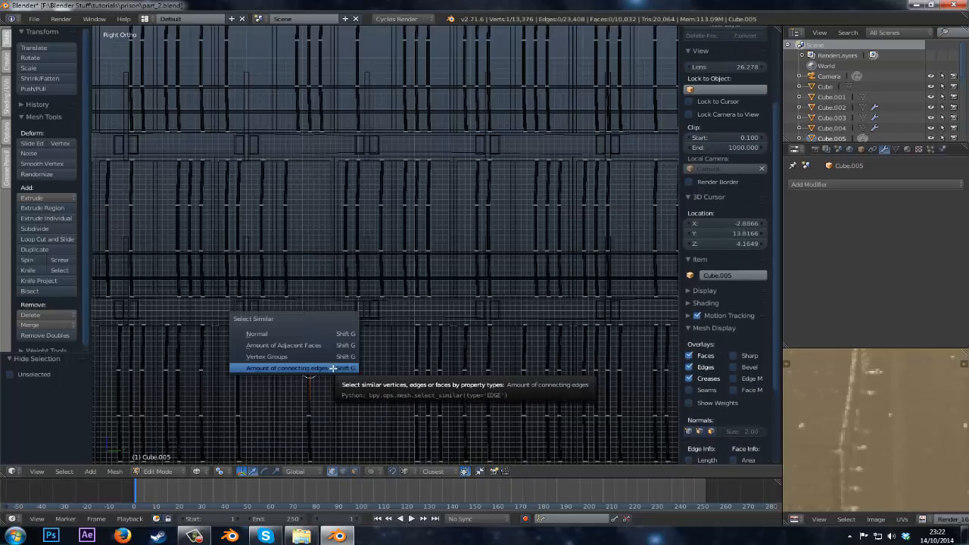
pyautogui.click(335, 368)
pyautogui.press('KP_Decimal')
pyautogui.scroll(2, 316, 346)
# - Move the selected middle bar vertices about 0.074 along global Y
pyautogui.press('g')
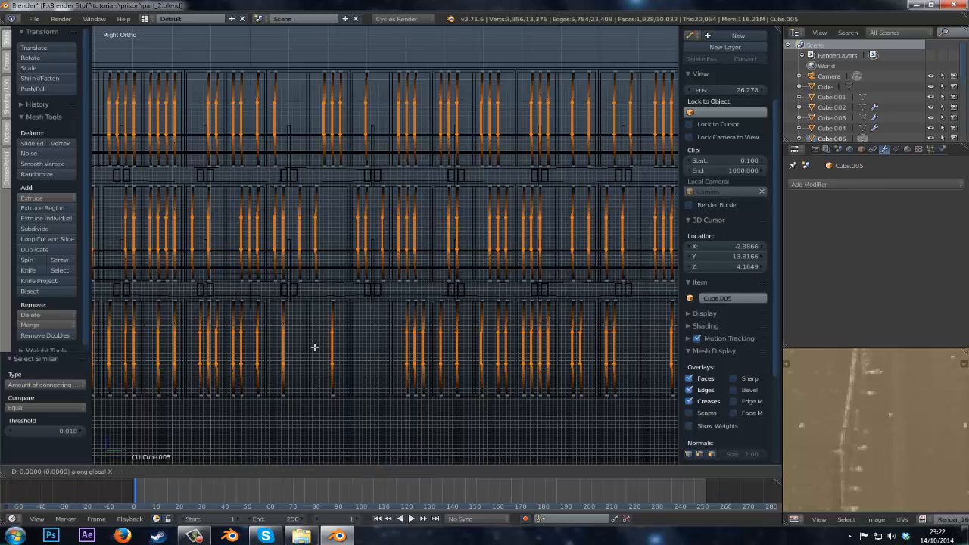
pyautogui.press('y')
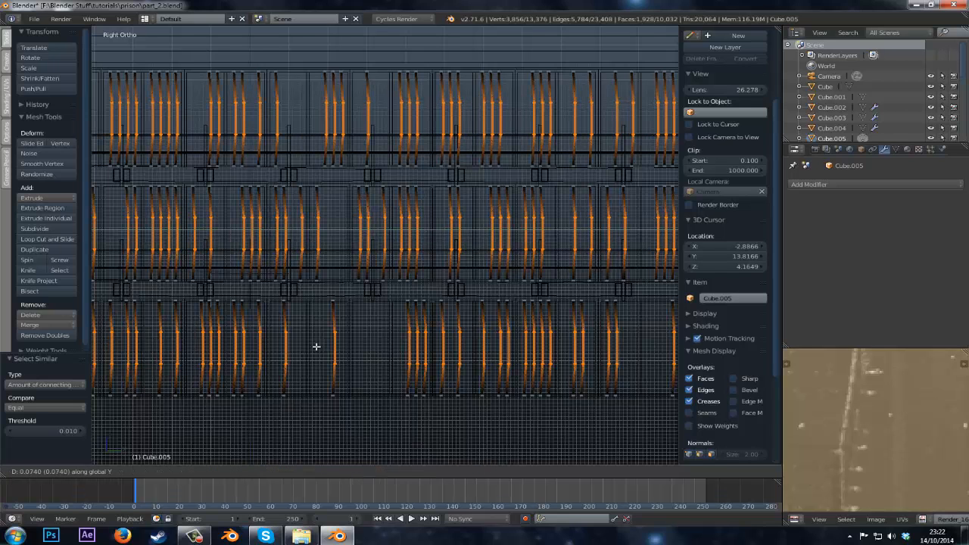
pyautogui.click(316, 346)
pyautogui.scroll(-5, 316, 345)
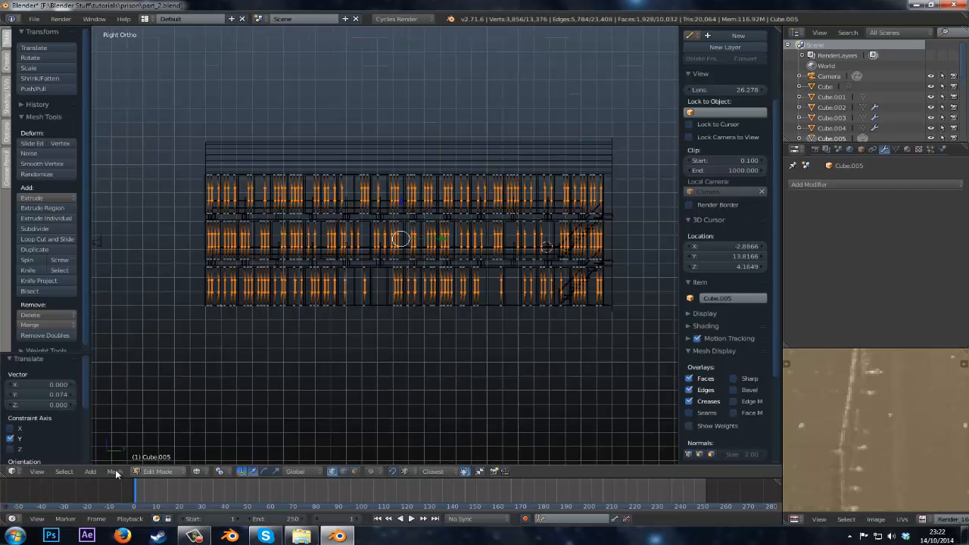
# - Hide another random set of bars by deselecting 98.507% of the current vertices at random and selecting the linked bars
pyautogui.click(74, 471)
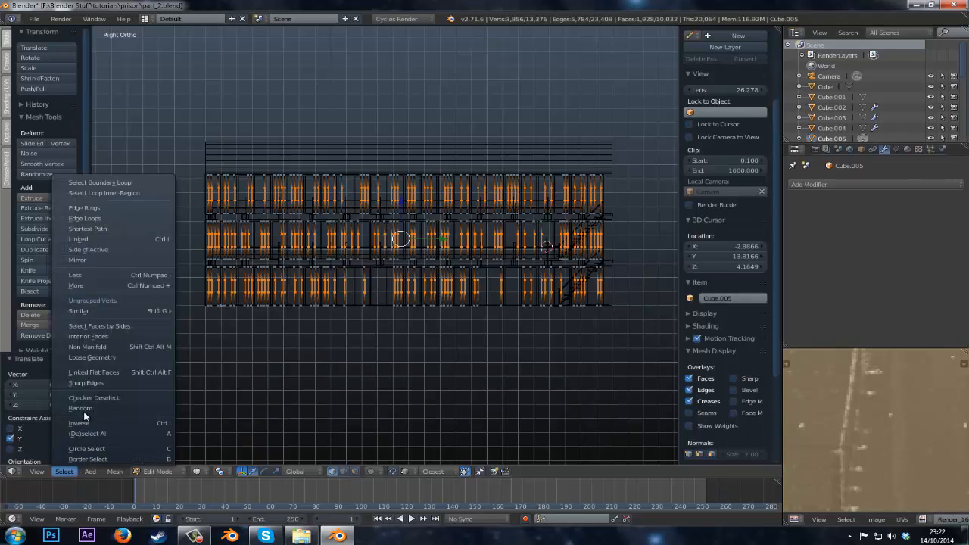
pyautogui.click(85, 407)
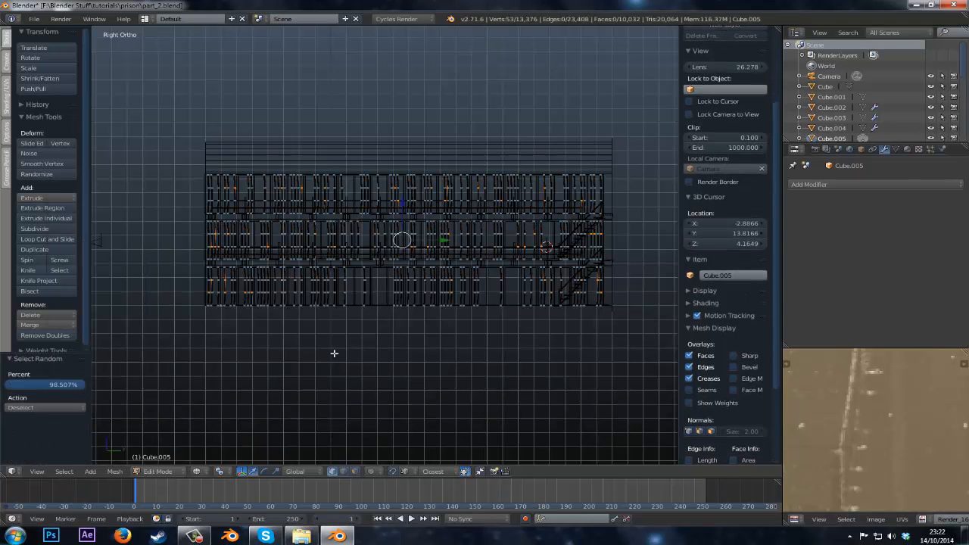
pyautogui.hotkey('ctrl', 'l')
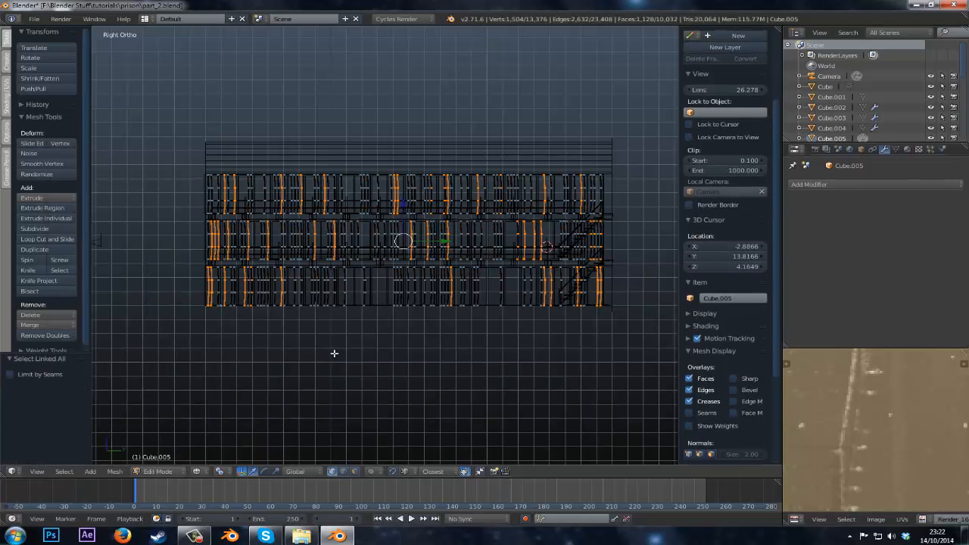
pyautogui.press('h')
# - Pick one middle vertex on a still-visible bar and select all similar ones by amount of connecting edges
pyautogui.rightClick(438, 297)
pyautogui.hotkey('shift', 'g')
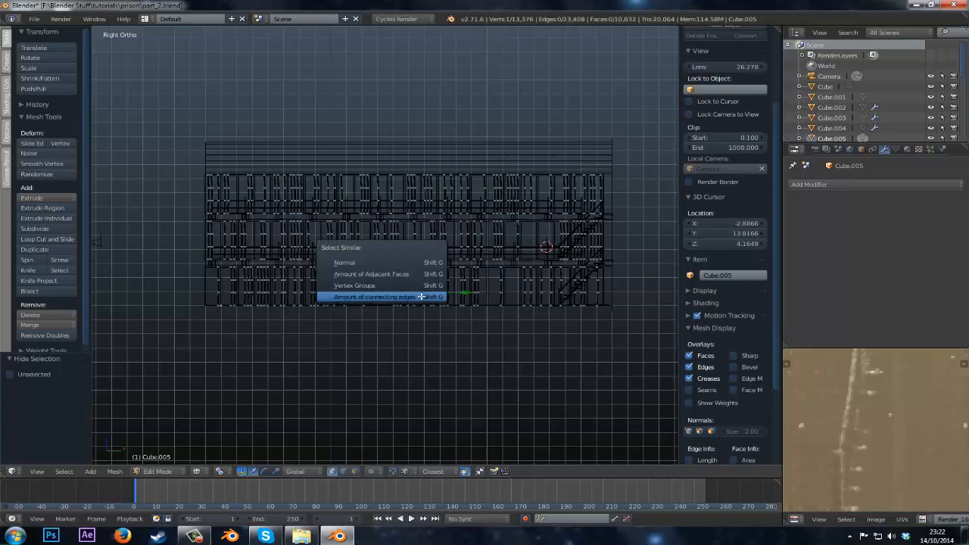
pyautogui.click(421, 297)
# - Move the selected middle bar vertices about -0.107 along global Y
pyautogui.scroll(4, 442, 333)
pyautogui.press('g')
pyautogui.press('y')
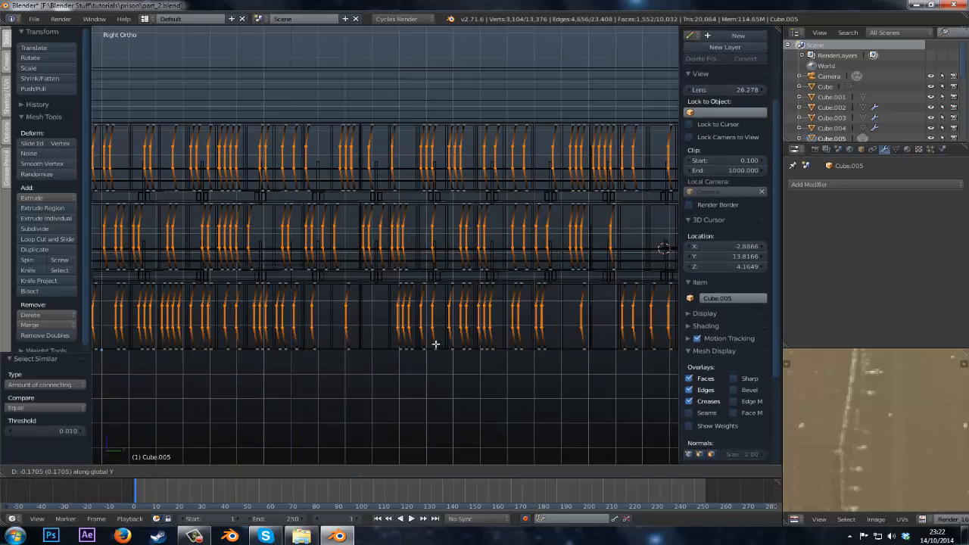
pyautogui.click(437, 344)
# - Shift the same middle bar vertices about -0.028 along global X
pyautogui.moveTo(437, 345); pyautogui.dragTo(507, 348, button='middle')
pyautogui.moveTo(348, 292)
pyautogui.mouseDown(button='middle')
pyautogui.moveTo(431, 318)
pyautogui.moveTo(280, 283)
pyautogui.mouseUp(button='middle')
pyautogui.press('z')
pyautogui.scroll(2, 279, 284)
pyautogui.moveTo(364, 325); pyautogui.dragTo(441, 290, button='middle')
pyautogui.keyDown('shift'); pyautogui.moveTo(381, 291); pyautogui.dragTo(131, 320, button='middle'); pyautogui.keyUp('shift')
pyautogui.keyDown('shift'); pyautogui.moveTo(439, 305); pyautogui.dragTo(370, 313, button='middle'); pyautogui.keyUp('shift')
pyautogui.press('g')
pyautogui.press('x')
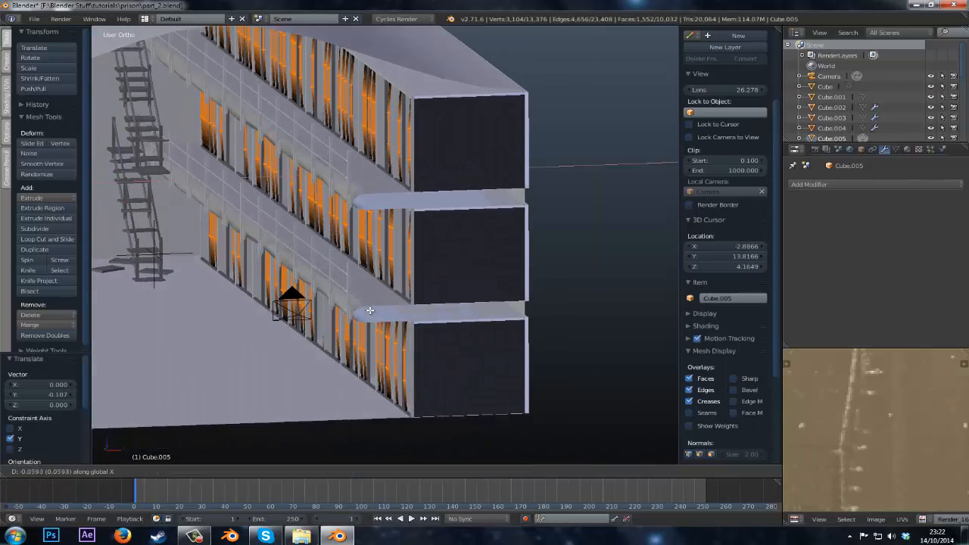
pyautogui.click(370, 310)
# - Randomly deselect 98.507% of the current vertices, extend the rest to their linked bars, and hide those bars
pyautogui.moveTo(369, 311)
pyautogui.mouseDown(button='middle')
pyautogui.moveTo(350, 298)
pyautogui.moveTo(366, 310)
pyautogui.mouseUp(button='middle')
pyautogui.scroll(3, 361, 307)
pyautogui.press('z')
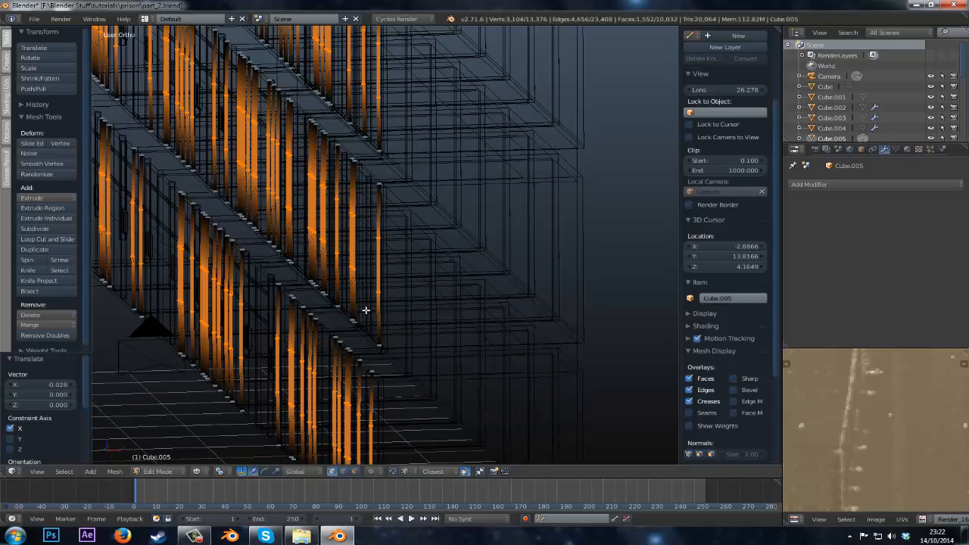
pyautogui.moveTo(343, 283); pyautogui.dragTo(379, 379, button='middle')
pyautogui.scroll(-5, 316, 271)
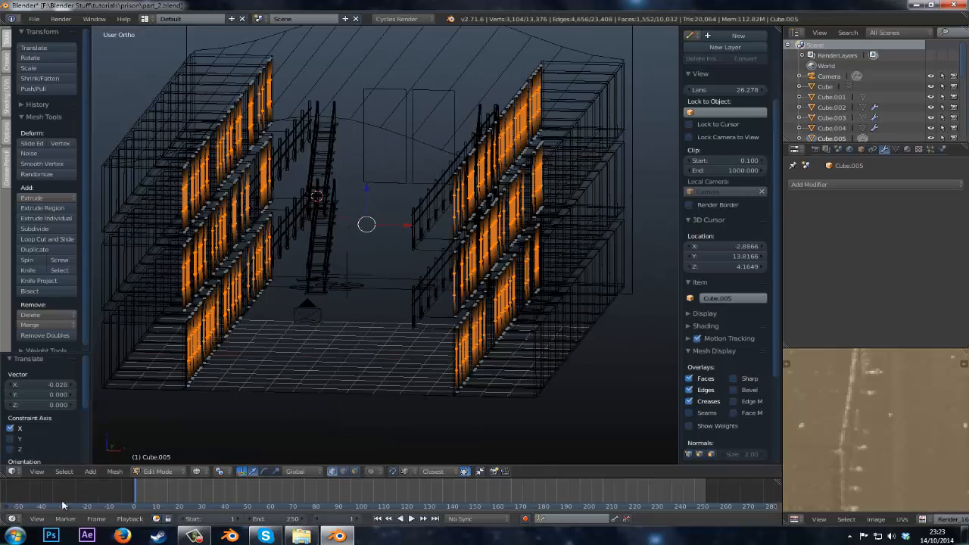
pyautogui.click(64, 471)
pyautogui.click(80, 408)
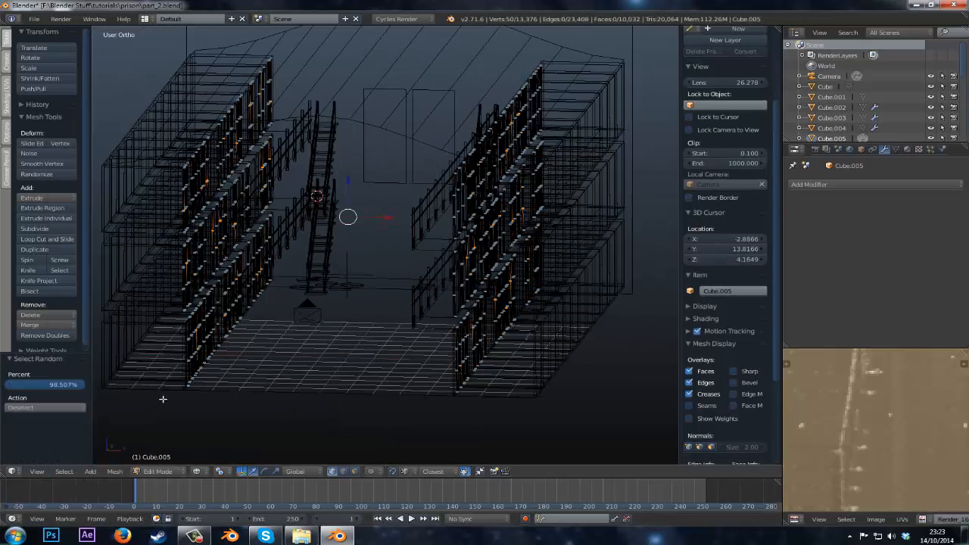
pyautogui.hotkey('ctrl', 'l')
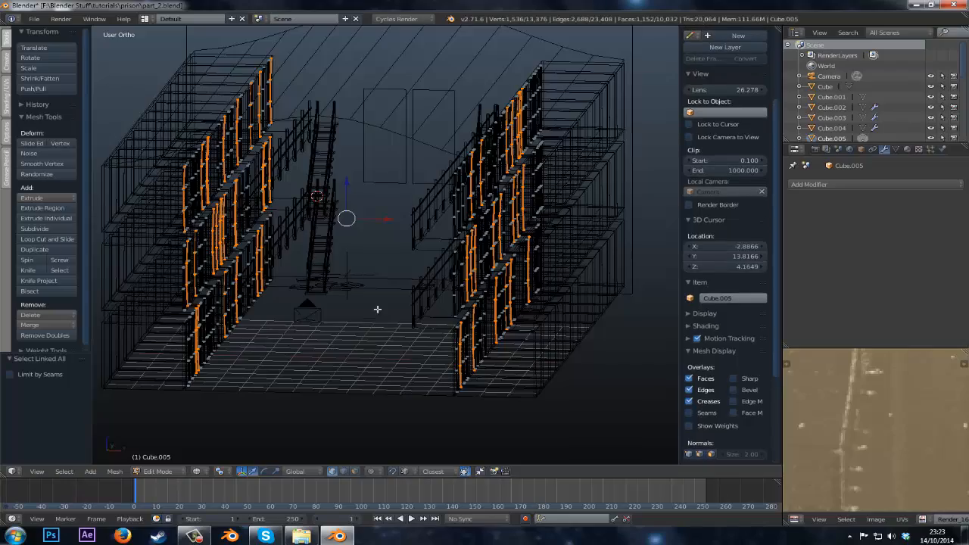
pyautogui.moveTo(366, 312)
pyautogui.mouseDown(button='middle')
pyautogui.moveTo(306, 319)
pyautogui.moveTo(368, 318)
pyautogui.moveTo(322, 320)
pyautogui.mouseUp(button='middle')
pyautogui.press('h')
# - Pick a middle vertex on a remaining bar and select all similar vertices by amount of connecting edges
pyautogui.scroll(3, 356, 315)
pyautogui.press('z')
pyautogui.press('z')
pyautogui.scroll(2, 415, 310)
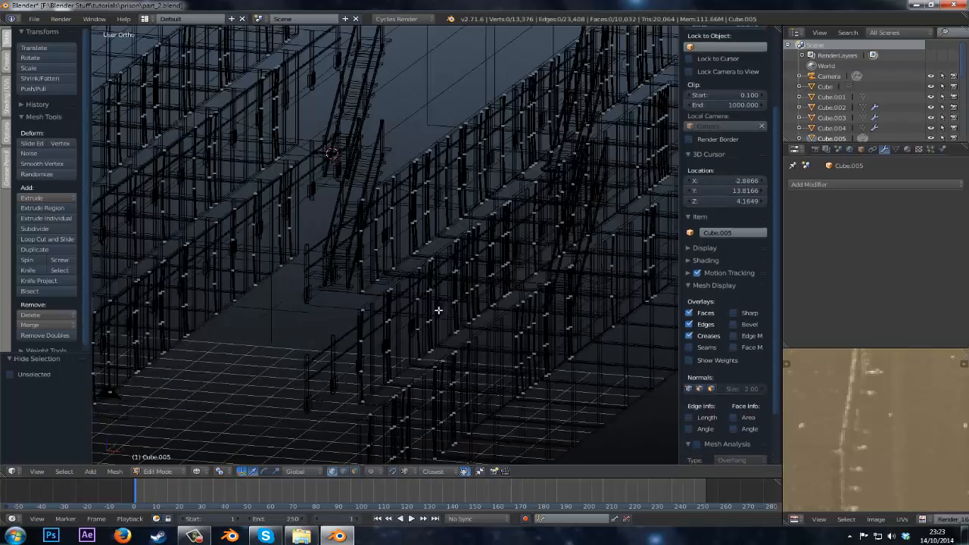
pyautogui.rightClick(441, 309)
pyautogui.hotkey('shift', 'g')
pyautogui.click(432, 310)
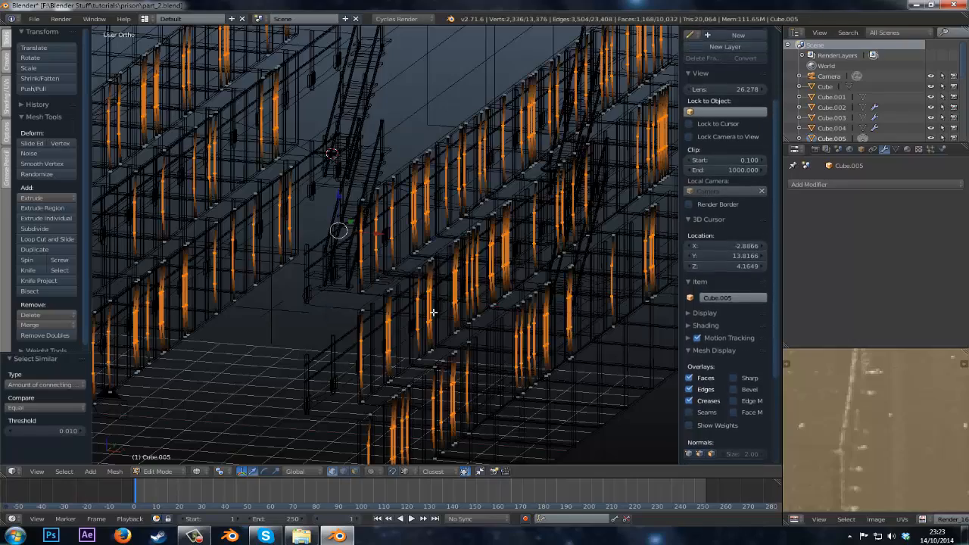
# - Move the selected middle vertices of the remaining bars slightly along global Y
pyautogui.scroll(-4, 432, 310)
pyautogui.moveTo(433, 311); pyautogui.dragTo(420, 274, button='middle')
pyautogui.scroll(1, 420, 274)
pyautogui.press('z')
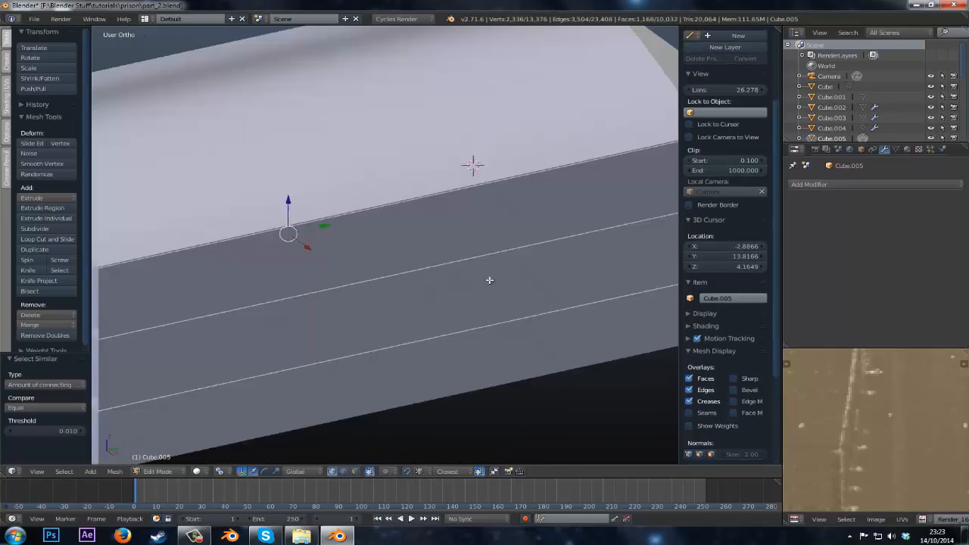
pyautogui.moveTo(489, 279)
pyautogui.mouseDown(button='middle')
pyautogui.moveTo(546, 269)
pyautogui.moveTo(419, 285)
pyautogui.moveTo(441, 286)
pyautogui.mouseUp(button='middle')
pyautogui.scroll(3, 419, 285)
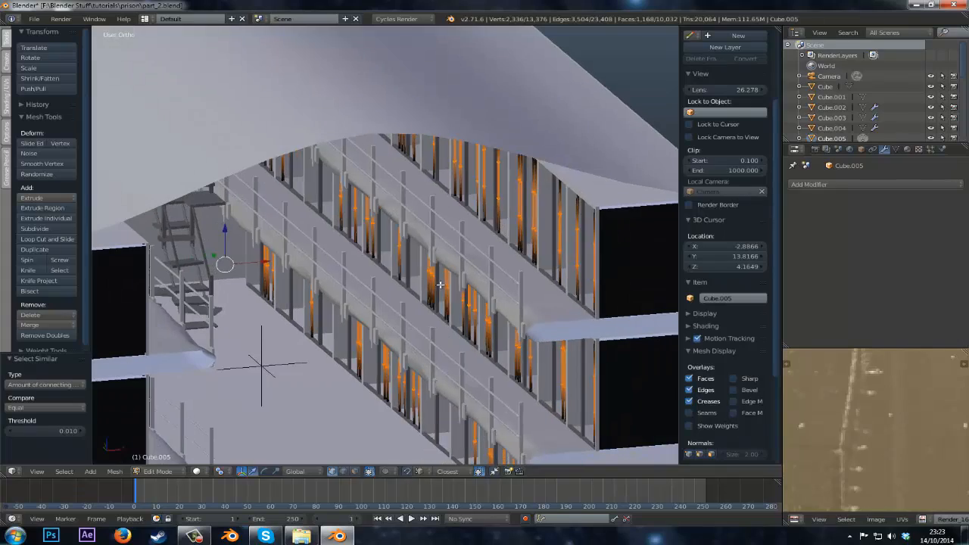
pyautogui.press('g')
pyautogui.press('y')
pyautogui.click(440, 282)
# - Move the same middle bar vertices about 0.046 along global X
pyautogui.moveTo(274, 306); pyautogui.dragTo(318, 302, button='middle')
pyautogui.keyDown('shift'); pyautogui.moveTo(424, 296); pyautogui.dragTo(228, 341, button='middle'); pyautogui.keyUp('shift')
pyautogui.scroll(2, 228, 341)
pyautogui.press('g')
pyautogui.press('x')
pyautogui.click(230, 340)
pyautogui.press('z')
pyautogui.scroll(-5, 281, 316)
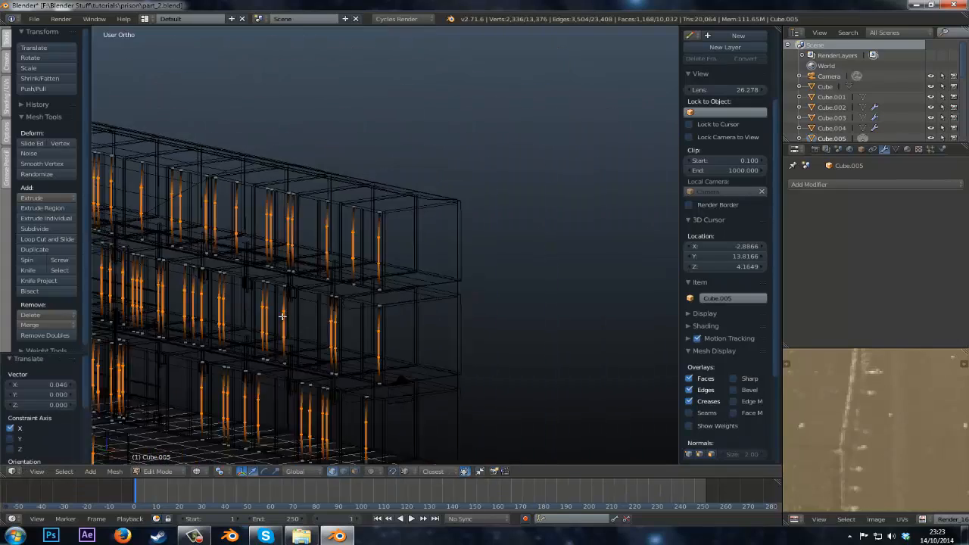
pyautogui.moveTo(281, 315); pyautogui.dragTo(314, 348, button='middle')
pyautogui.press('g')
pyautogui.press('y')
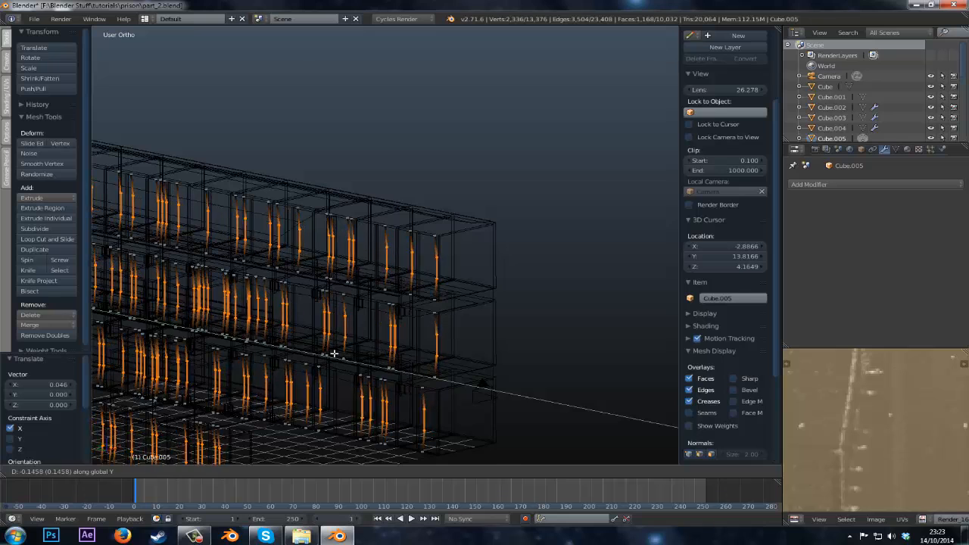
pyautogui.click(335, 353)
# - Push the selected middle bar vertices a further 0.121 or so along global X
pyautogui.scroll(4, 396, 363)
pyautogui.moveTo(446, 368); pyautogui.dragTo(331, 368, button='middle')
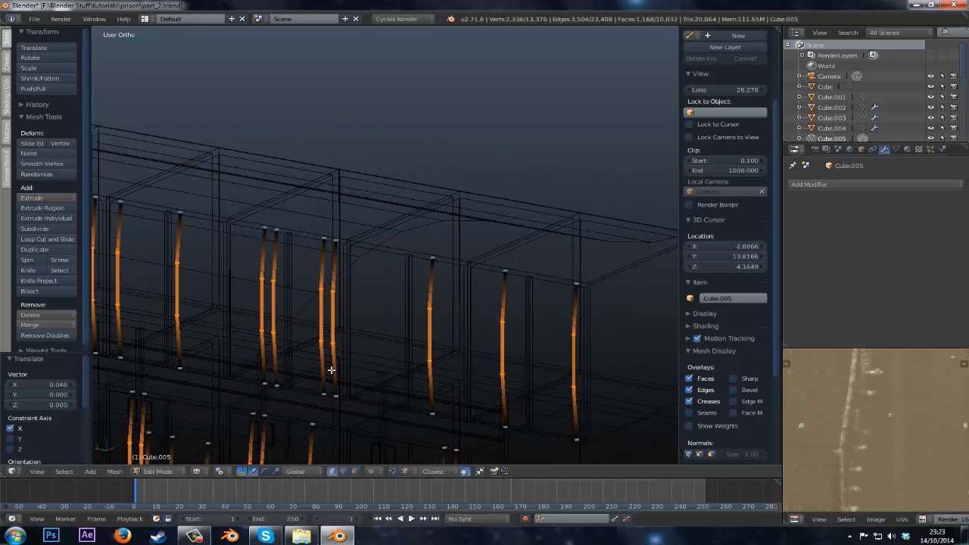
pyautogui.press('g')
pyautogui.press('y')
pyautogui.press('x')
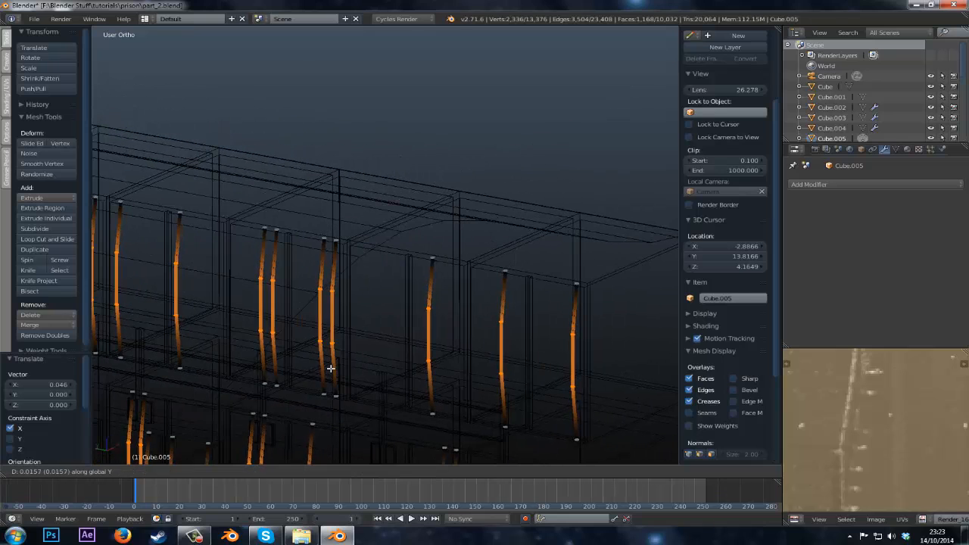
pyautogui.click(334, 365)
# - In the front view, move the selected middle bar vertices about -0.114 along global X
pyautogui.scroll(-3, 333, 366)
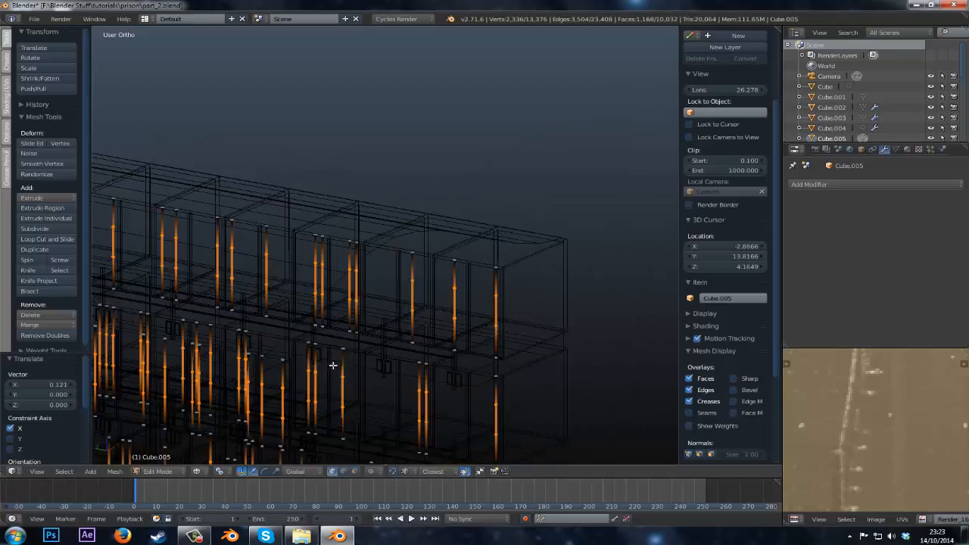
pyautogui.keyDown('shift'); pyautogui.moveTo(333, 366); pyautogui.dragTo(272, 350, button='middle'); pyautogui.keyUp('shift')
pyautogui.keyDown('shift'); pyautogui.moveTo(227, 351); pyautogui.dragTo(418, 368, button='middle'); pyautogui.keyUp('shift')
pyautogui.moveTo(493, 368)
pyautogui.mouseDown(button='middle')
pyautogui.moveTo(457, 343)
pyautogui.moveTo(461, 372)
pyautogui.moveTo(438, 363)
pyautogui.mouseUp(button='middle')
pyautogui.scroll(2, 461, 346)
pyautogui.press('z')
pyautogui.press('z')
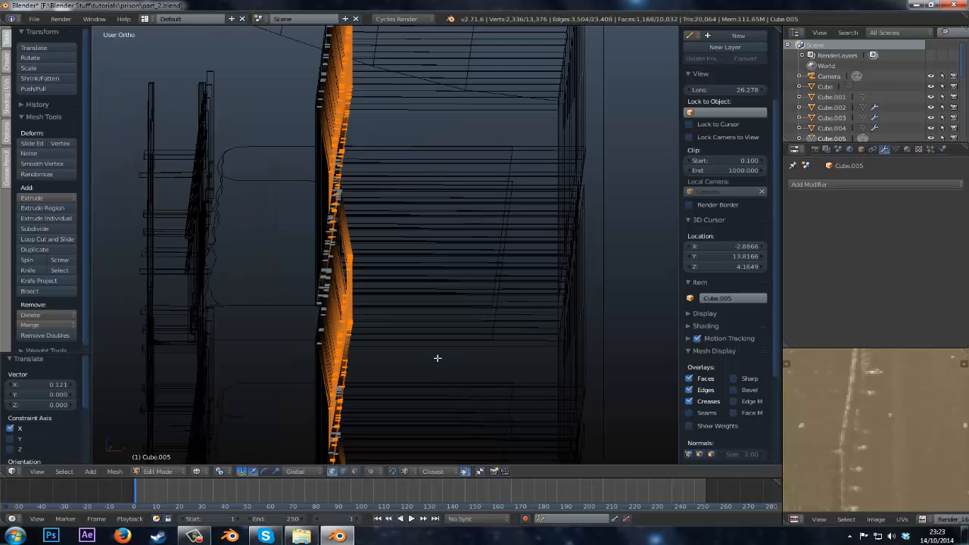
pyautogui.press('KP_1')
pyautogui.press('g')
pyautogui.press('x')
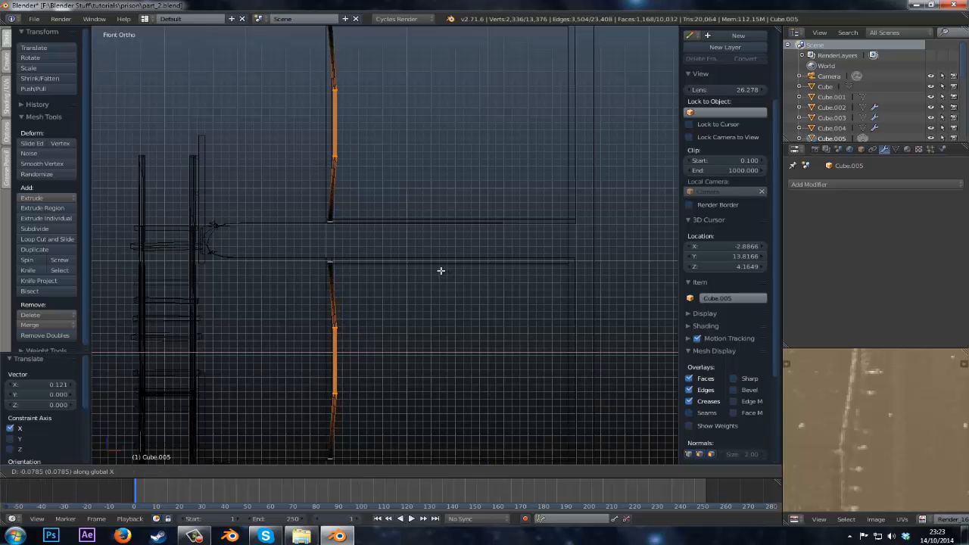
pyautogui.click(428, 269)
# - Randomly deselect most of the current vertices, extend the remainder to whole linked bars, and hide them
pyautogui.press('z')
pyautogui.scroll(-3, 428, 268)
pyautogui.moveTo(428, 269); pyautogui.dragTo(463, 286, button='middle')
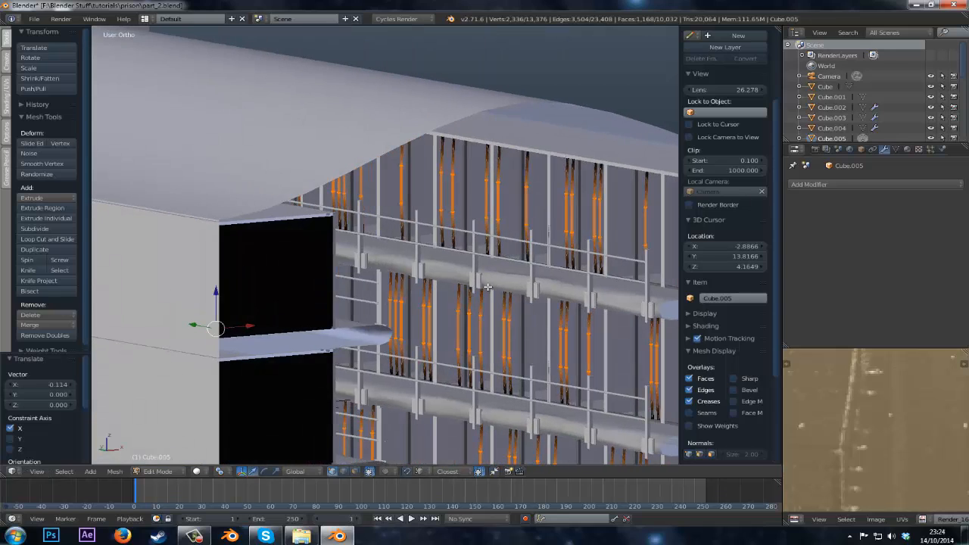
pyautogui.scroll(-3, 464, 286)
pyautogui.keyDown('shift'); pyautogui.moveTo(400, 298); pyautogui.dragTo(405, 213, button='middle'); pyautogui.keyUp('shift')
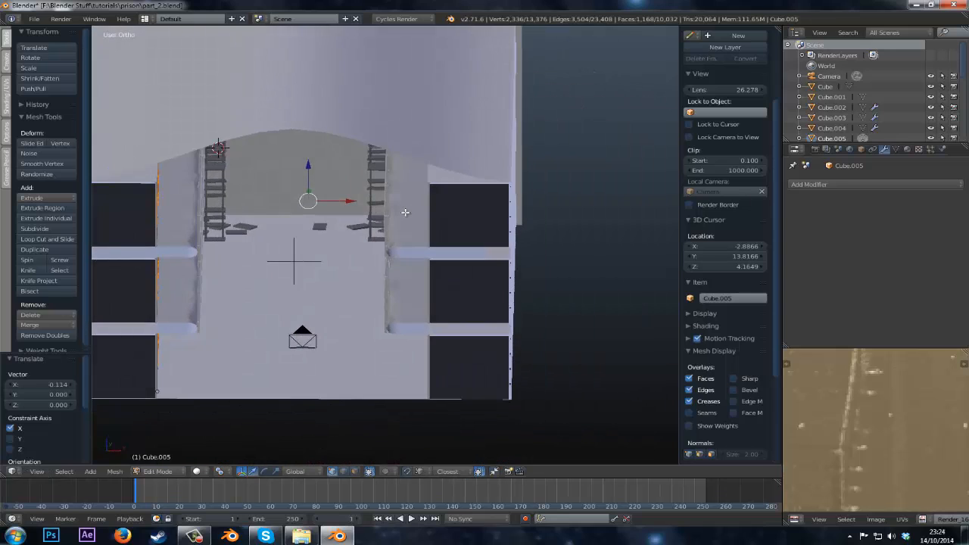
pyautogui.keyDown('shift'); pyautogui.moveTo(396, 250); pyautogui.dragTo(473, 241, button='middle'); pyautogui.keyUp('shift')
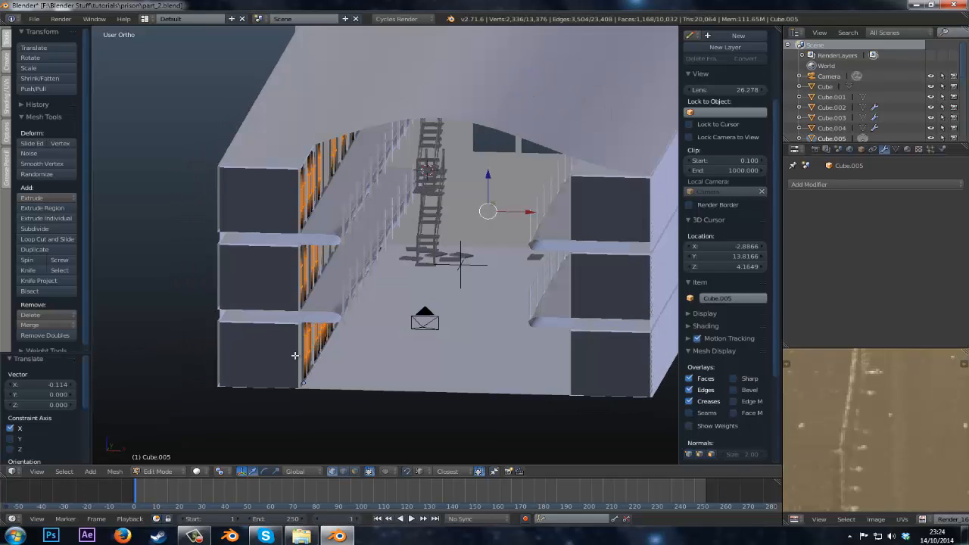
pyautogui.click(60, 473)
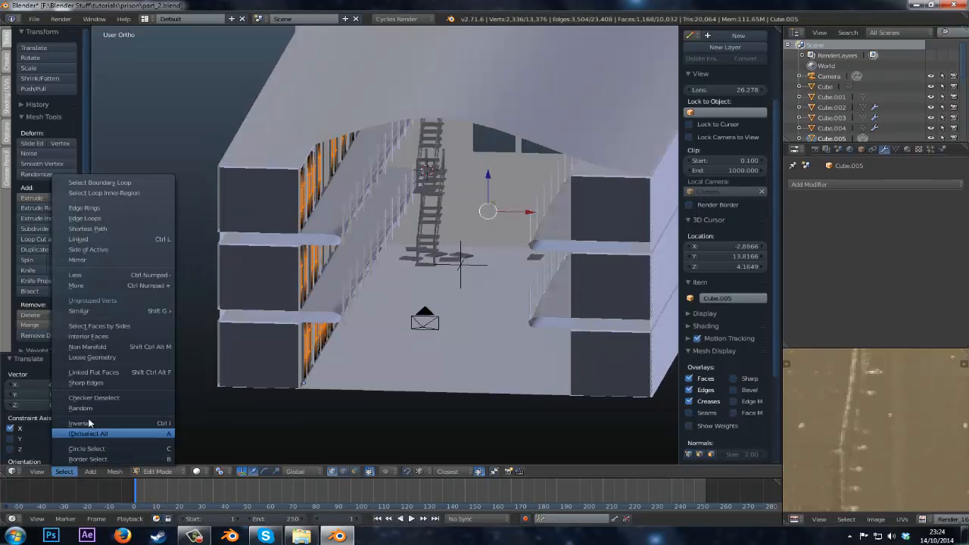
pyautogui.click(76, 408)
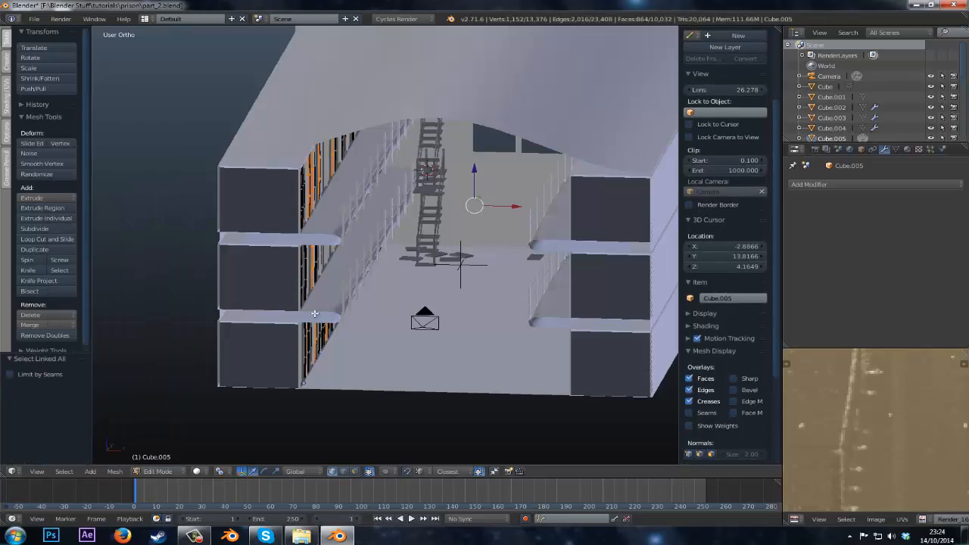
pyautogui.hotkey('ctrl', 'l')
pyautogui.press('z')
pyautogui.moveTo(394, 285); pyautogui.dragTo(340, 277, button='middle')
pyautogui.press('h')
# - Select the middle vertices of the bars still visible, using one of them and Select Similar by amount of connecting edges
pyautogui.scroll(2, 385, 281)
pyautogui.press('z')
pyautogui.press('z')
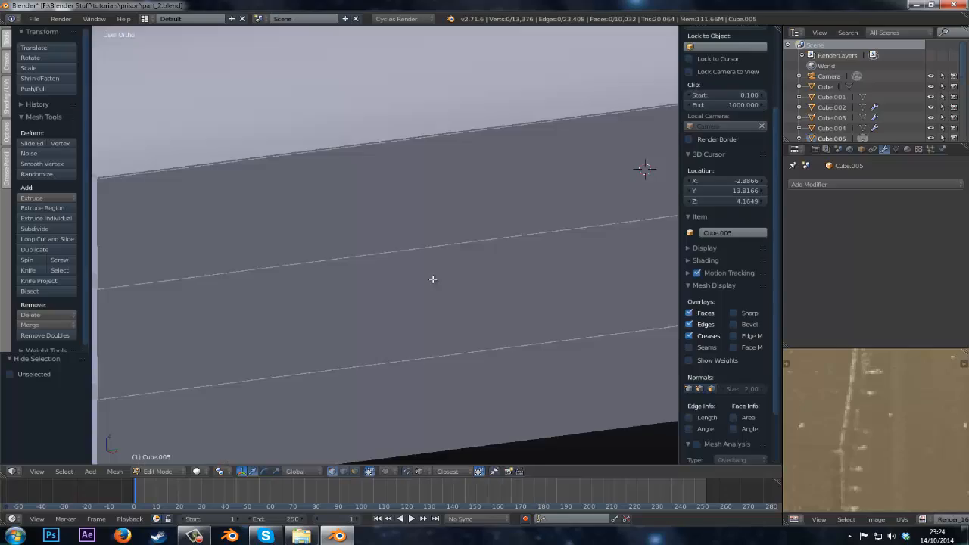
pyautogui.rightClick(451, 280)
pyautogui.hotkey('shift', 'g')
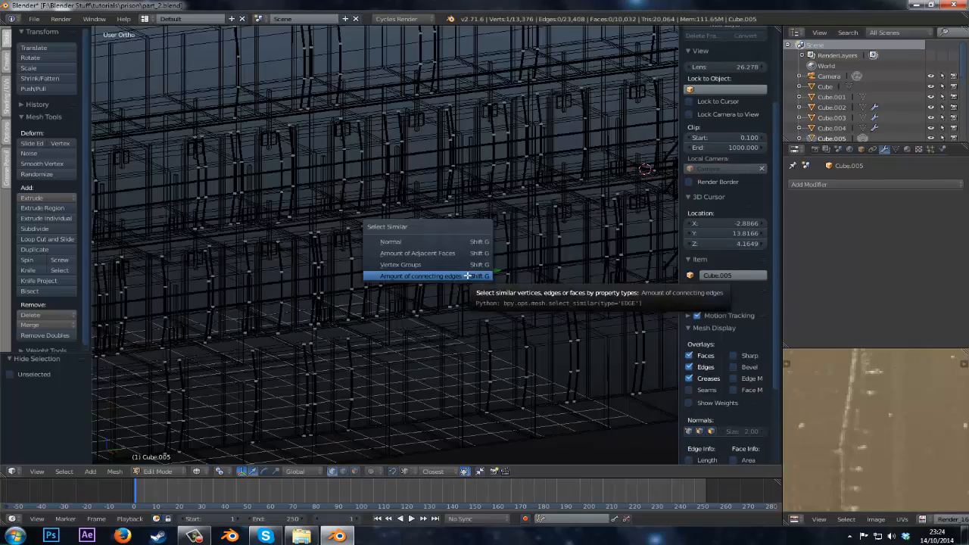
pyautogui.click(467, 275)
pyautogui.moveTo(467, 276); pyautogui.dragTo(457, 252, button='middle')
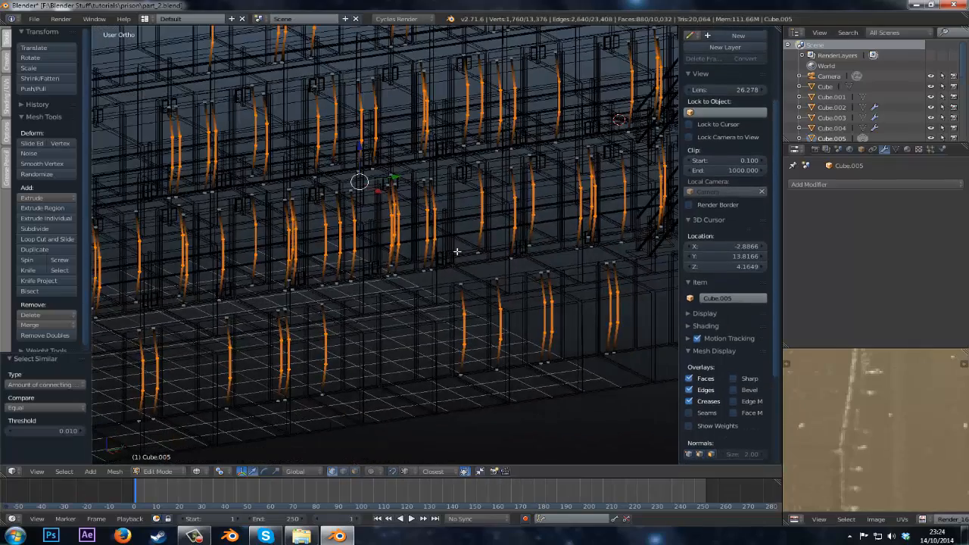
# - In the top view, move the selected middle bar vertices freely by about -0.031 in X and -0.112 in Y
pyautogui.press('KP_7')
pyautogui.press('z')
pyautogui.press('z')
pyautogui.keyDown('shift'); pyautogui.moveTo(329, 298); pyautogui.dragTo(386, 254, button='middle'); pyautogui.keyUp('shift')
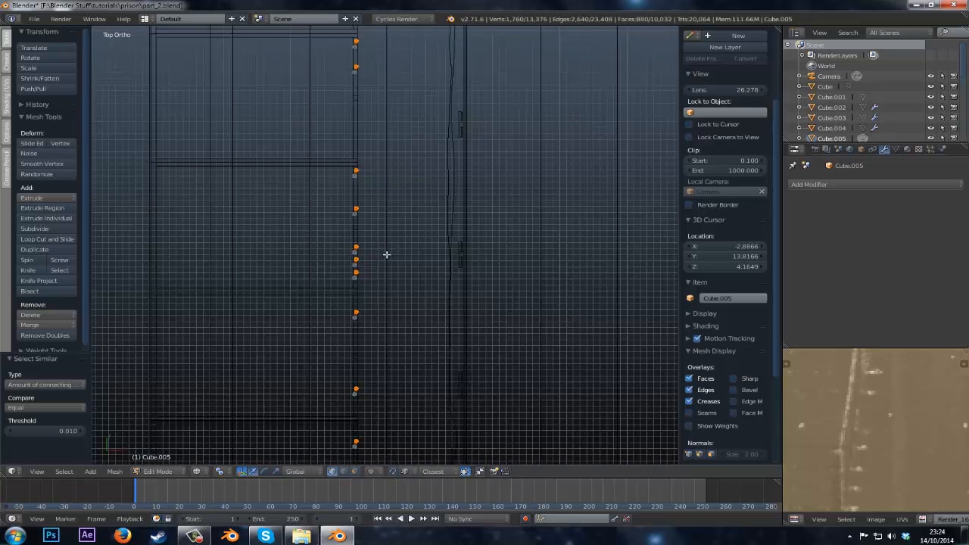
pyautogui.scroll(6, 388, 255)
pyautogui.press('g')
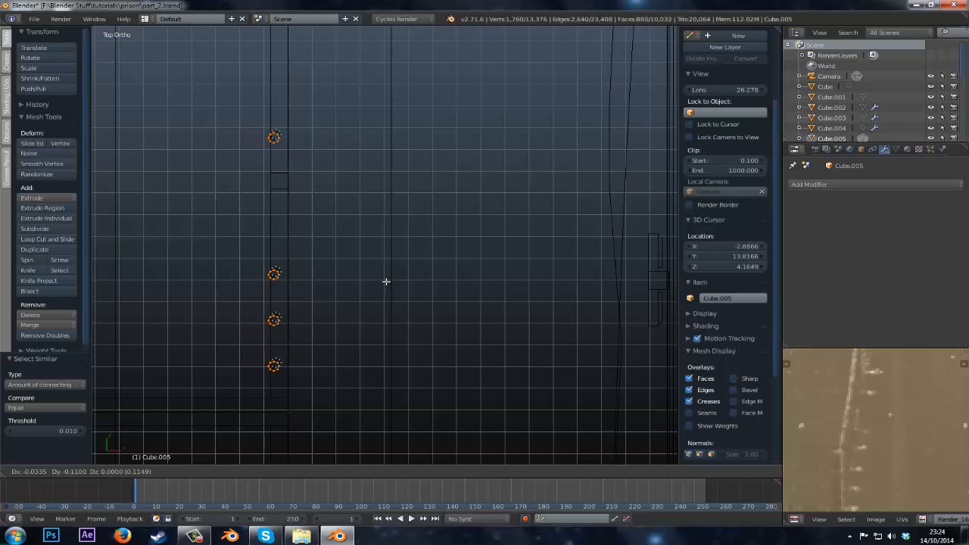
pyautogui.click(386, 282)
# - Switch to the camera view and save the file over the existing version
pyautogui.moveTo(384, 281); pyautogui.dragTo(352, 293, button='middle')
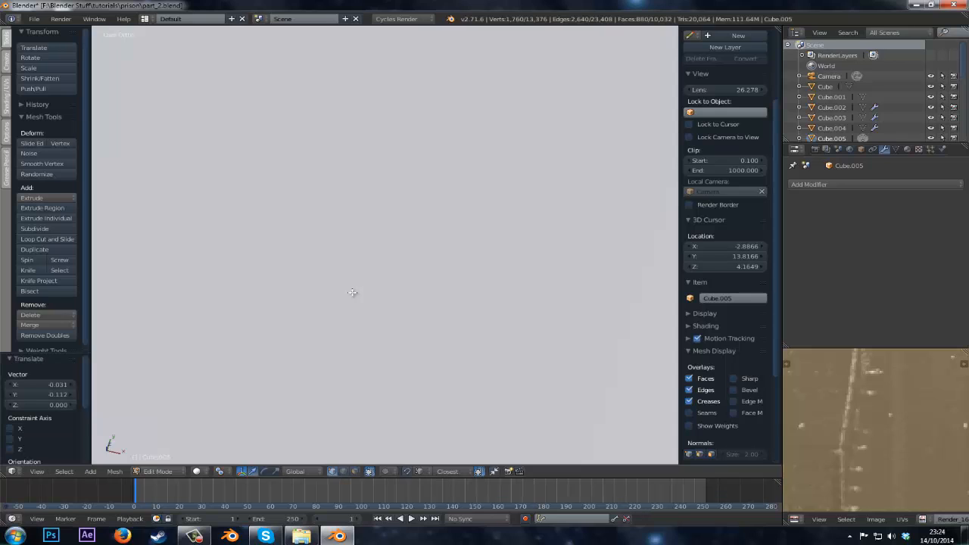
pyautogui.scroll(-5, 342, 256)
pyautogui.moveTo(340, 260); pyautogui.dragTo(333, 211, button='middle')
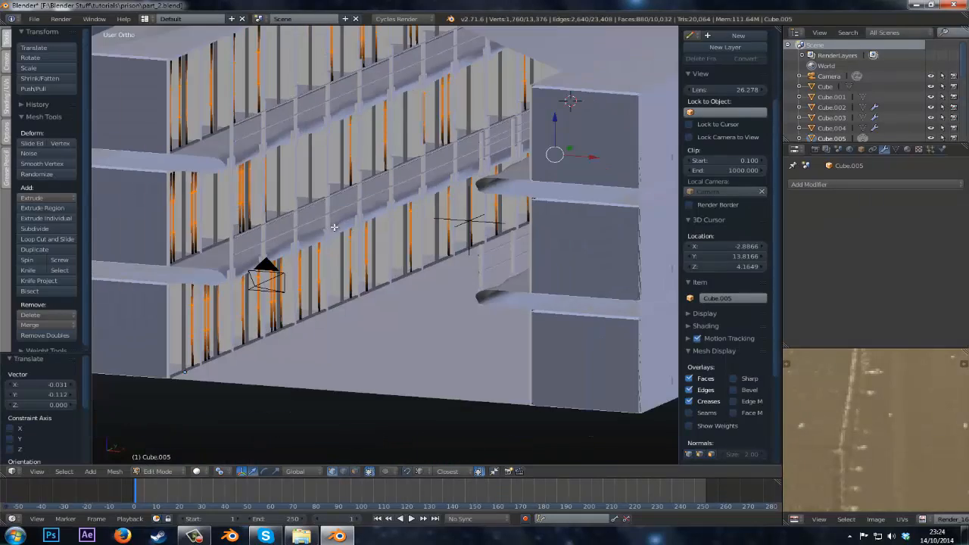
pyautogui.scroll(-2, 333, 229)
pyautogui.press('KP_0')
pyautogui.hotkey('ctrl', 's')
pyautogui.click(333, 229)
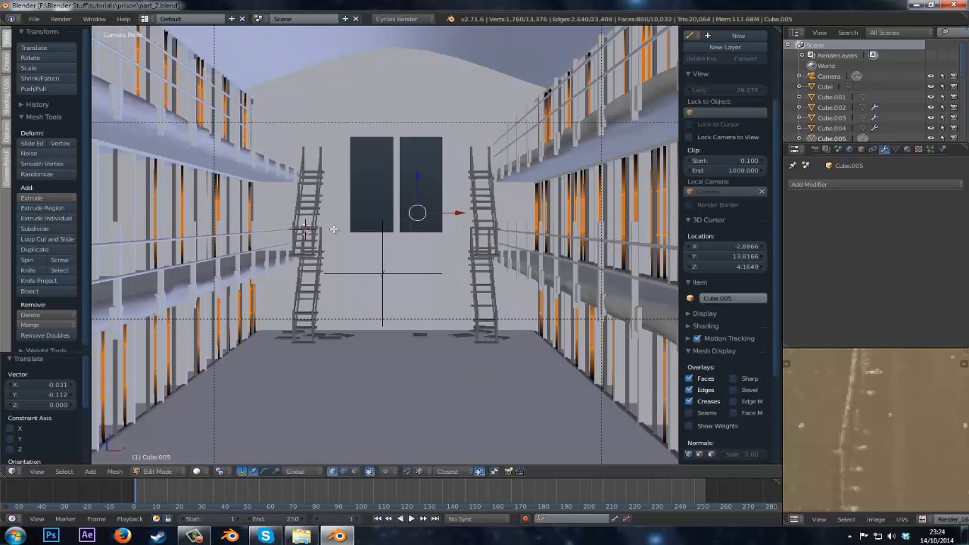
# - Clear the vertex selection and reveal all hidden bars
pyautogui.scroll(-3, 323, 229)
pyautogui.press('a')
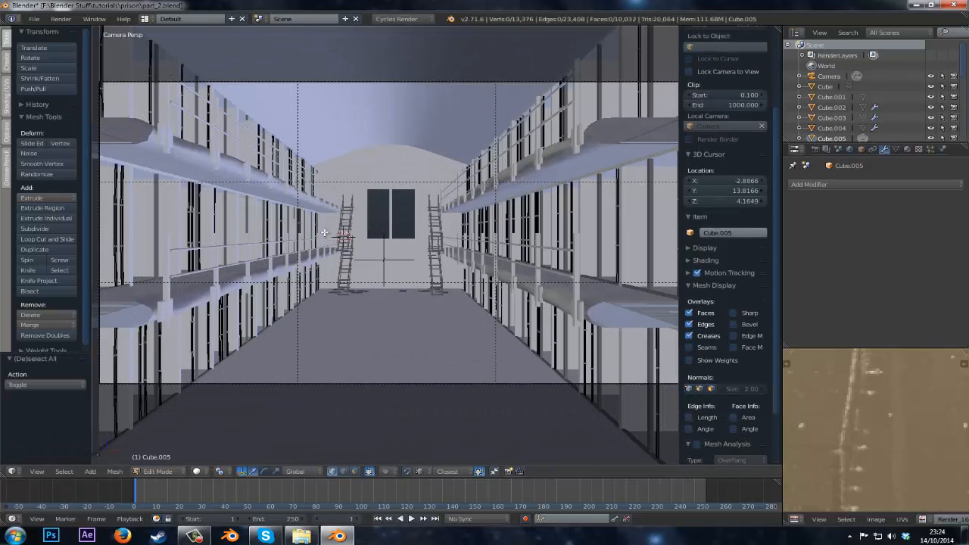
pyautogui.hotkey('alt', 'h')
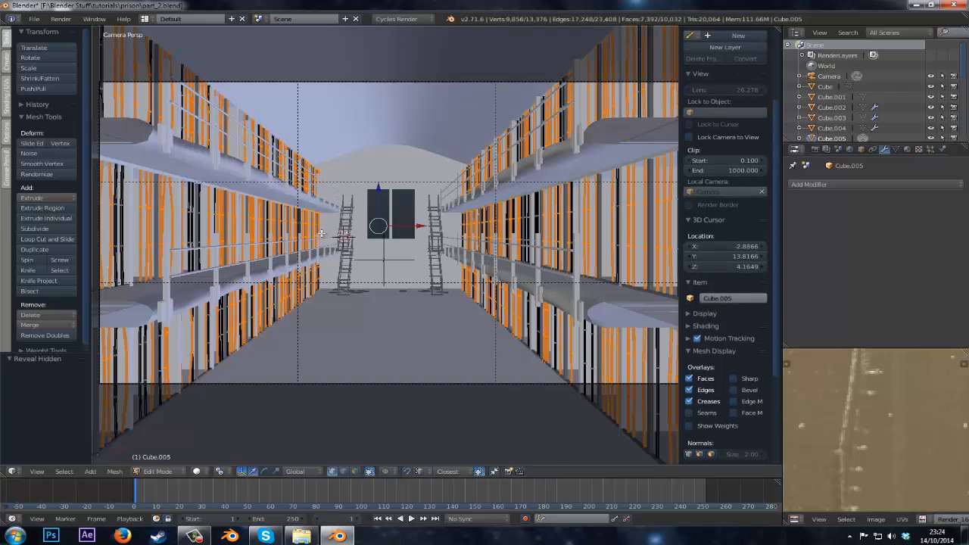
# - Return to Object Mode with nothing selected and inspect the bent bars closely through the camera
pyautogui.press('KP_0')
pyautogui.moveTo(295, 242); pyautogui.dragTo(289, 249, button='middle')
pyautogui.press('Tab')
pyautogui.scroll(5, 289, 248)
pyautogui.press('a')
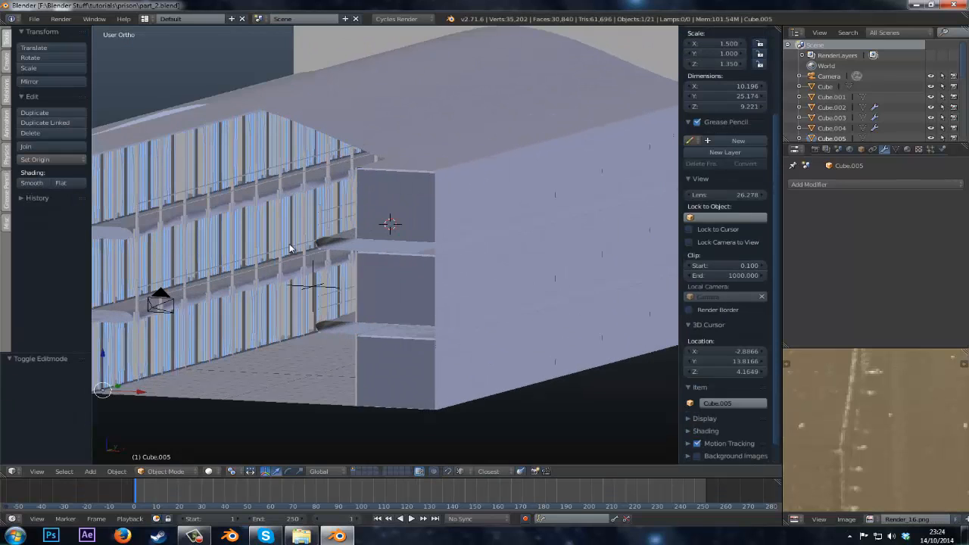
pyautogui.press('KP_0')
pyautogui.keyDown('shift'); pyautogui.moveTo(602, 205); pyautogui.dragTo(439, 212, button='middle'); pyautogui.keyUp('shift')
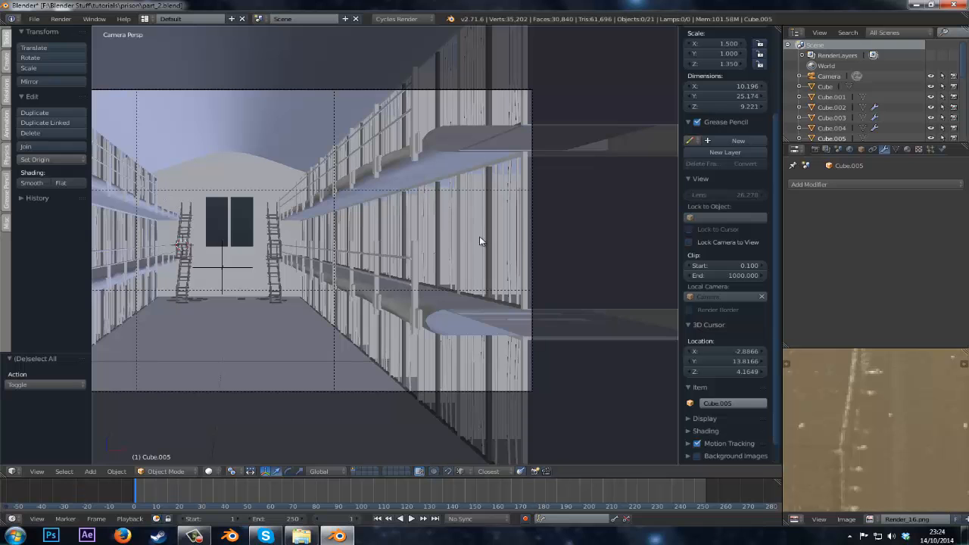
pyautogui.scroll(5, 479, 237)
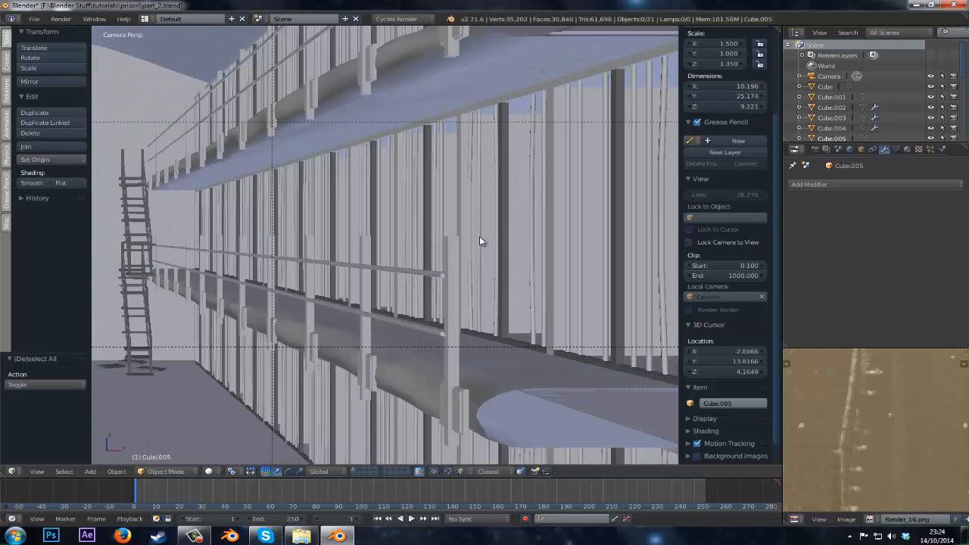
# - Look over the bent bars along both cell rows through the camera and save over part_2.blend
pyautogui.keyDown('shift'); pyautogui.moveTo(106, 240); pyautogui.dragTo(382, 241, button='middle'); pyautogui.keyUp('shift')
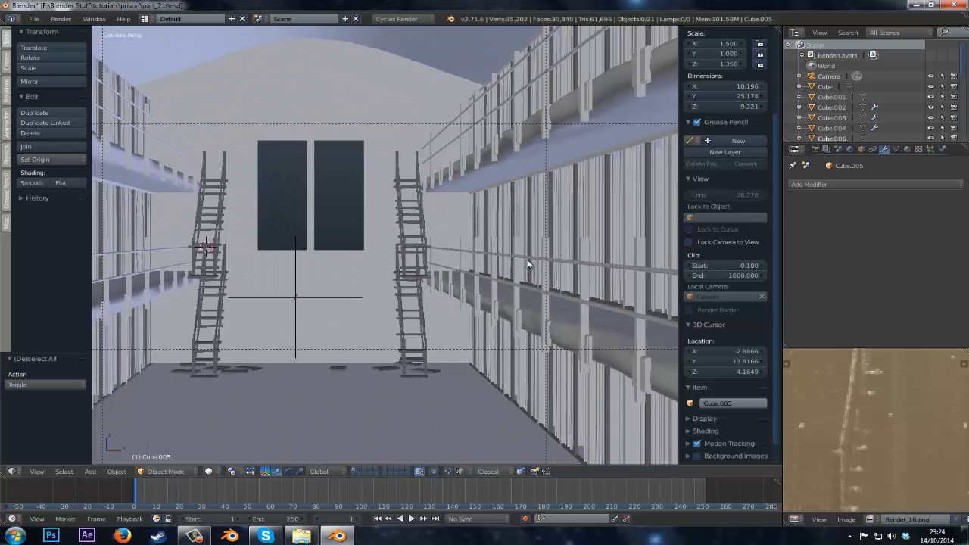
pyautogui.keyDown('shift'); pyautogui.moveTo(197, 262); pyautogui.dragTo(500, 264, button='middle'); pyautogui.keyUp('shift')
pyautogui.scroll(-4, 500, 264)
pyautogui.hotkey('ctrl', 's')
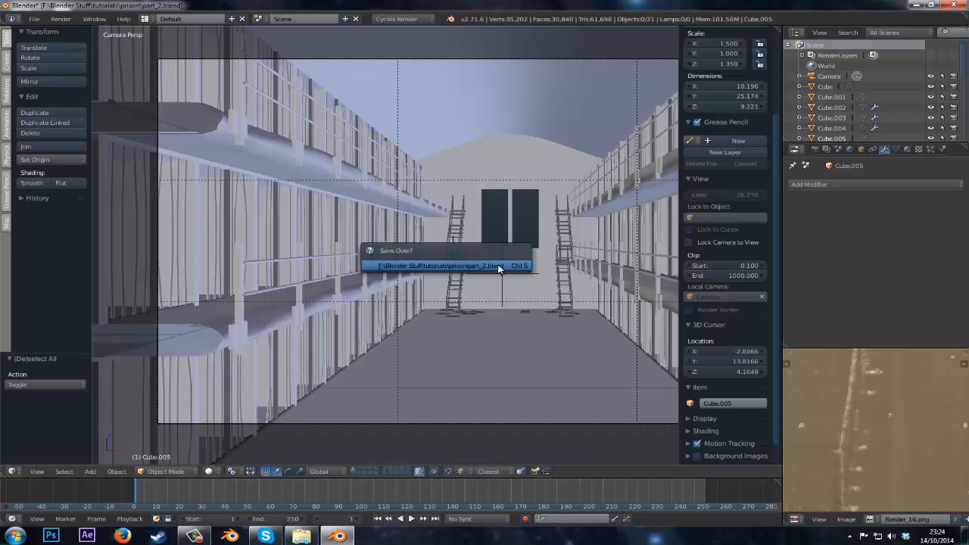
pyautogui.click(498, 268)
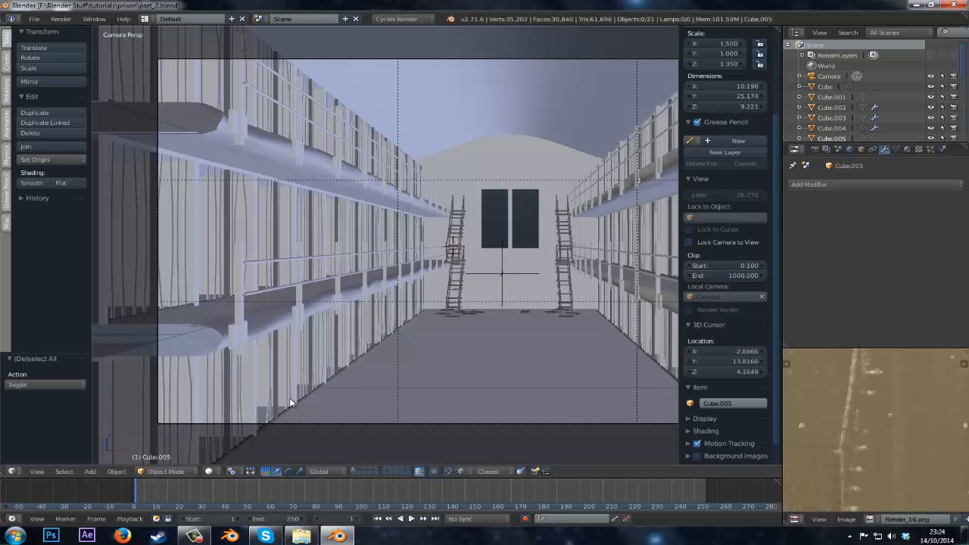
# - Check the whole corridor through the camera and select the ceiling object
pyautogui.scroll(-3, 290, 402)
pyautogui.scroll(2, 290, 403)
pyautogui.scroll(-5, 333, 274)
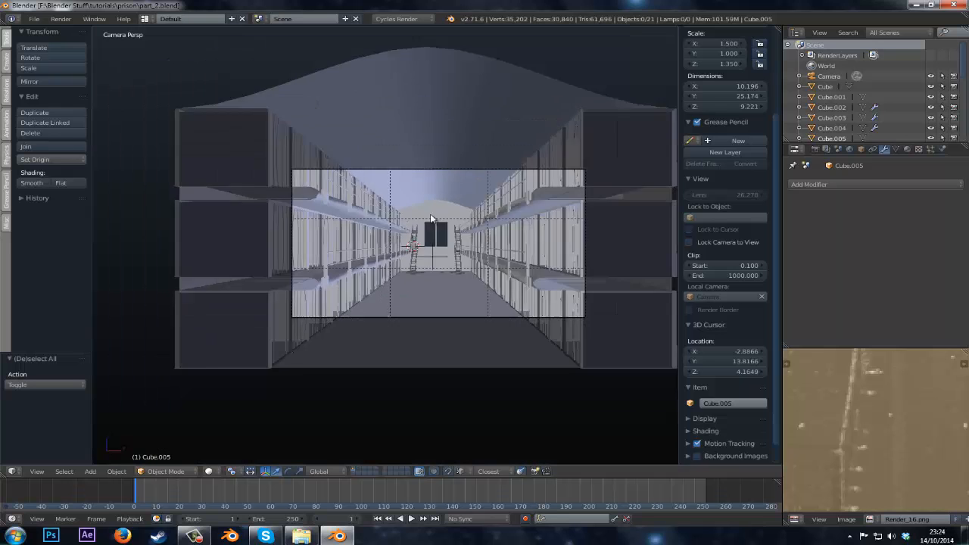
pyautogui.scroll(5, 393, 239)
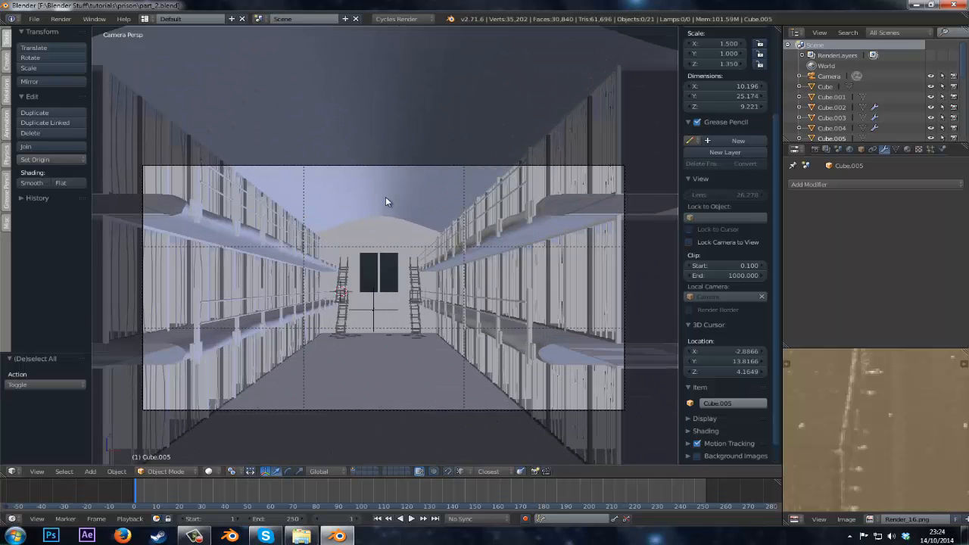
pyautogui.rightClick(386, 199)
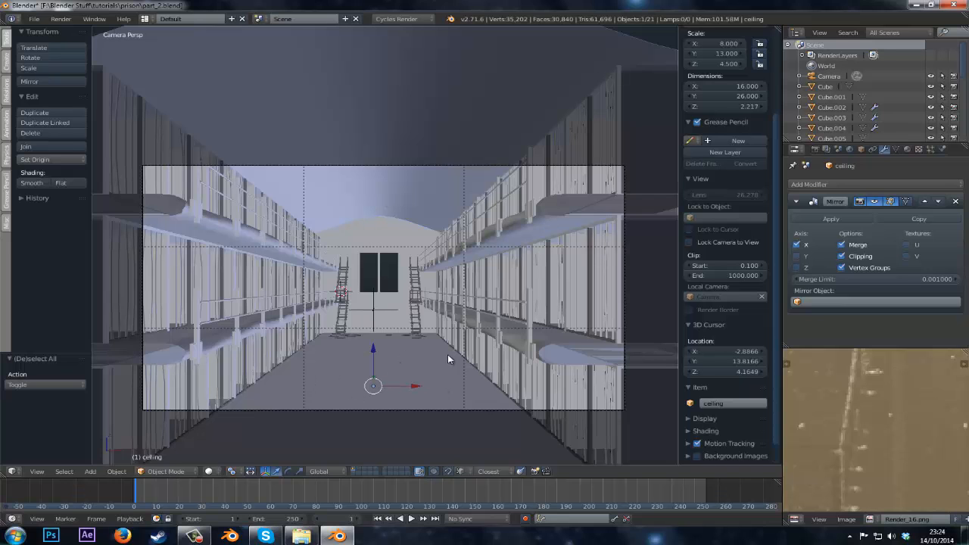
# - Examine the ceiling beams in the reference image Render_16.png, enlarged to the full window
pyautogui.scroll(-5, 825, 451)
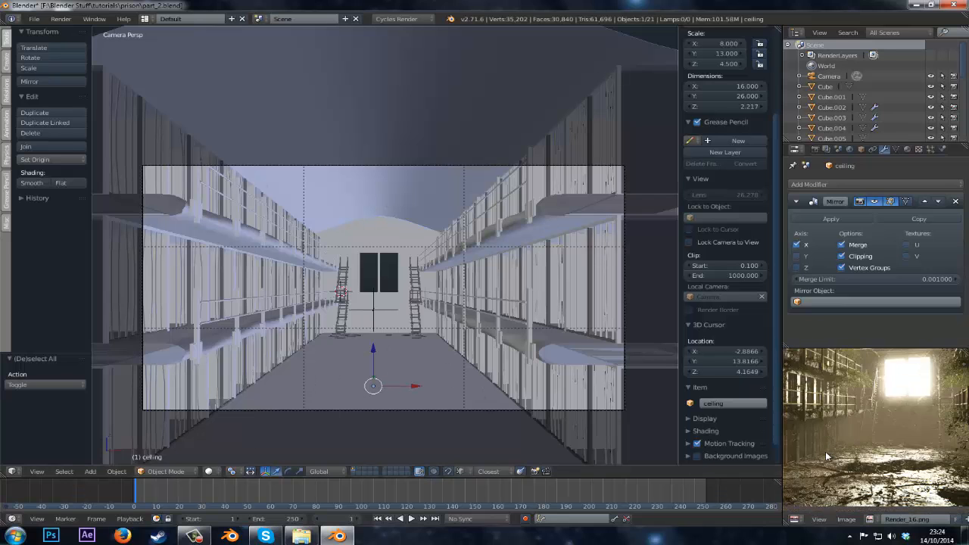
pyautogui.hotkey('ctrl', 'Up')
pyautogui.scroll(4, 560, 329)
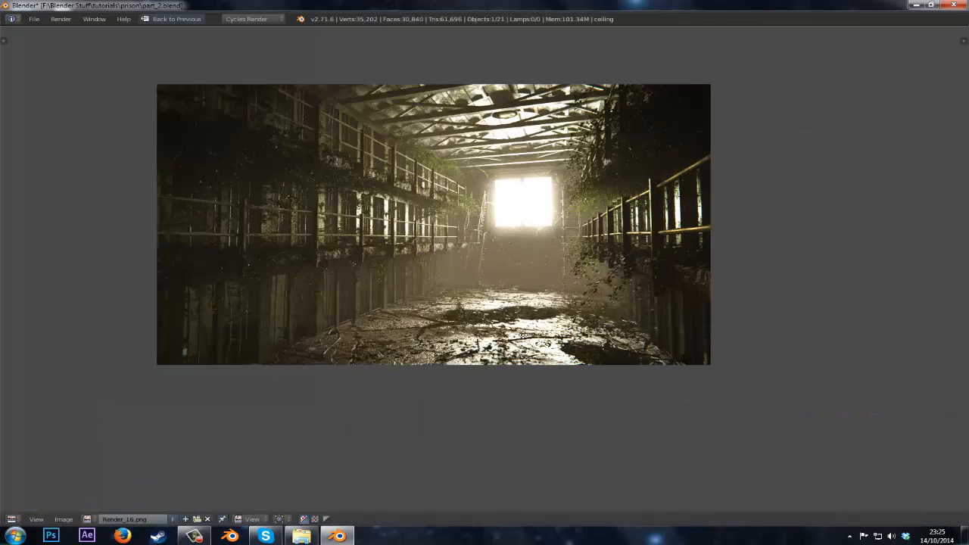
pyautogui.scroll(2, 534, 208)
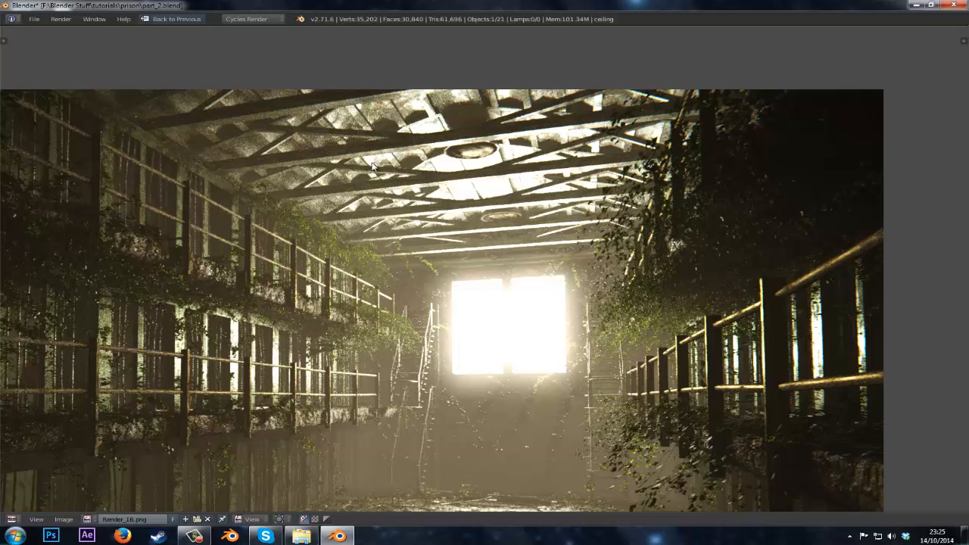
pyautogui.moveTo(373, 166); pyautogui.dragTo(375, 200, button='middle')
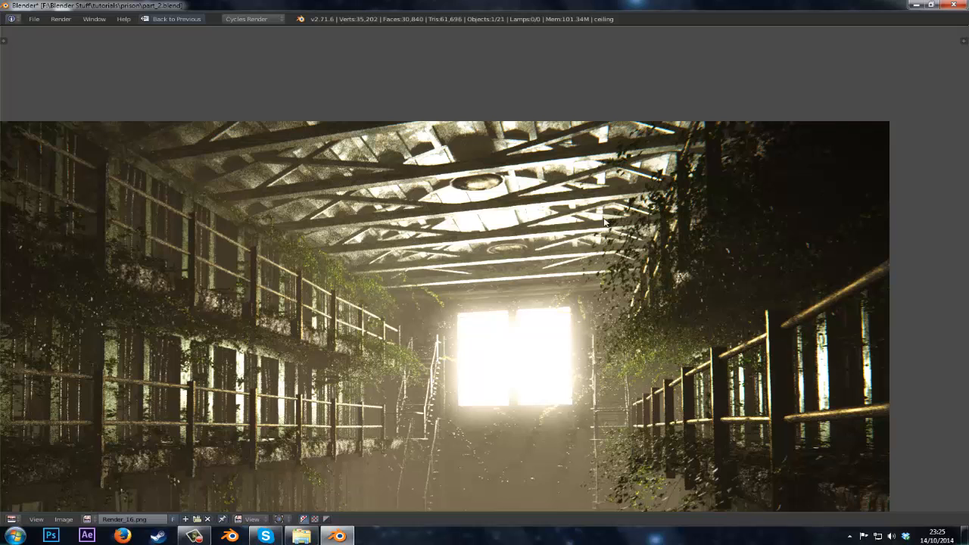
pyautogui.press('Escape')
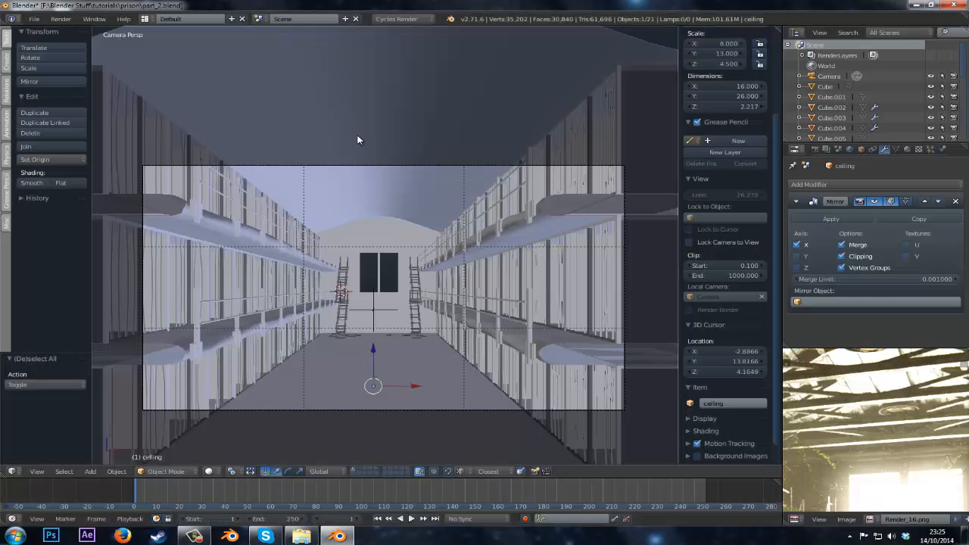
# - Enter Edit Mode on the ceiling and save over the existing file, rechecking the beams in the reference render
pyautogui.press('Tab')
pyautogui.moveTo(361, 145); pyautogui.dragTo(355, 241, button='middle')
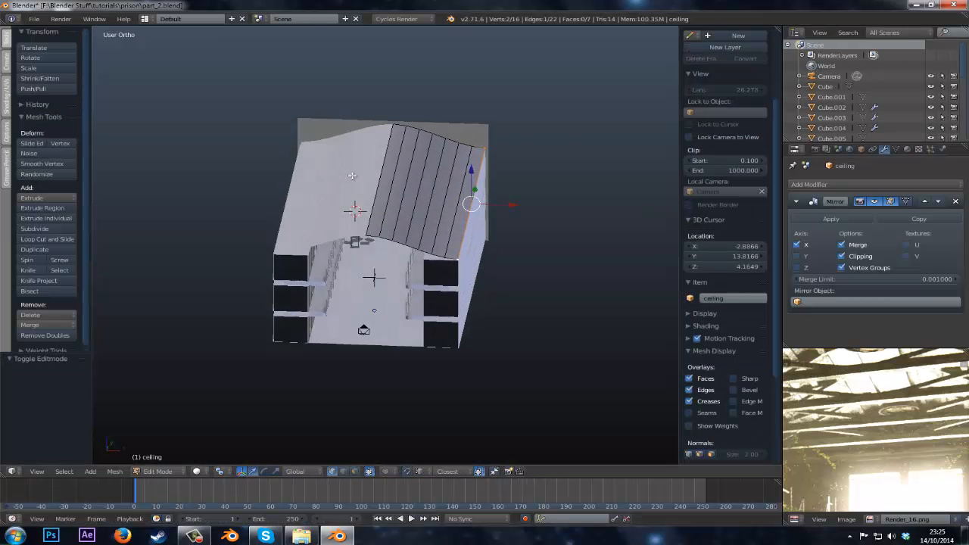
pyautogui.scroll(3, 373, 199)
pyautogui.moveTo(373, 199); pyautogui.dragTo(395, 227, button='middle')
pyautogui.hotkey('ctrl', 's')
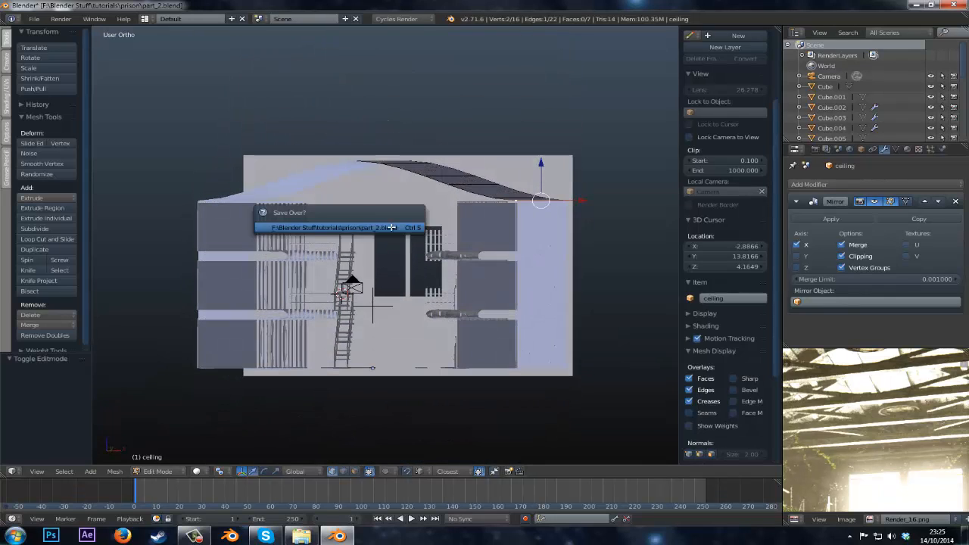
pyautogui.click(396, 227)
pyautogui.hotkey('ctrl', 'Up')
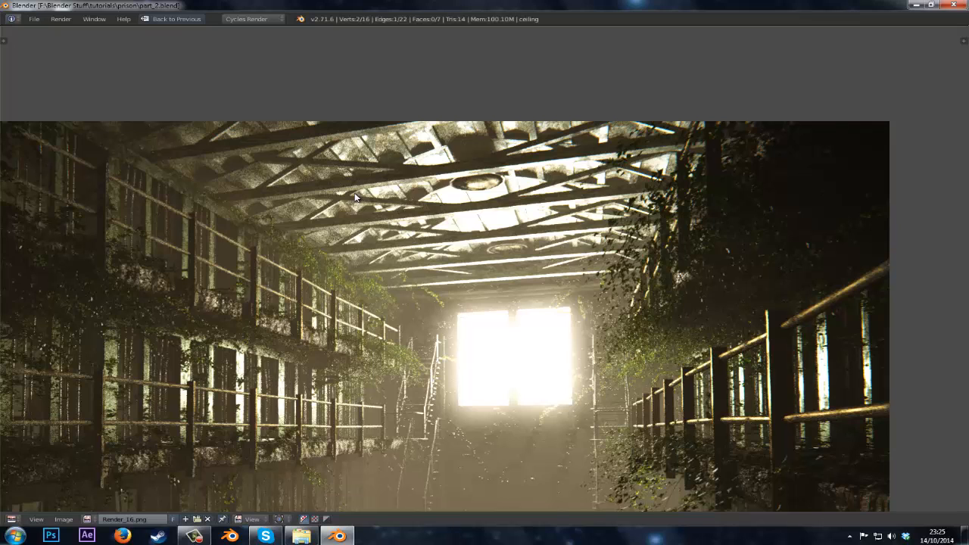
pyautogui.press('Escape')
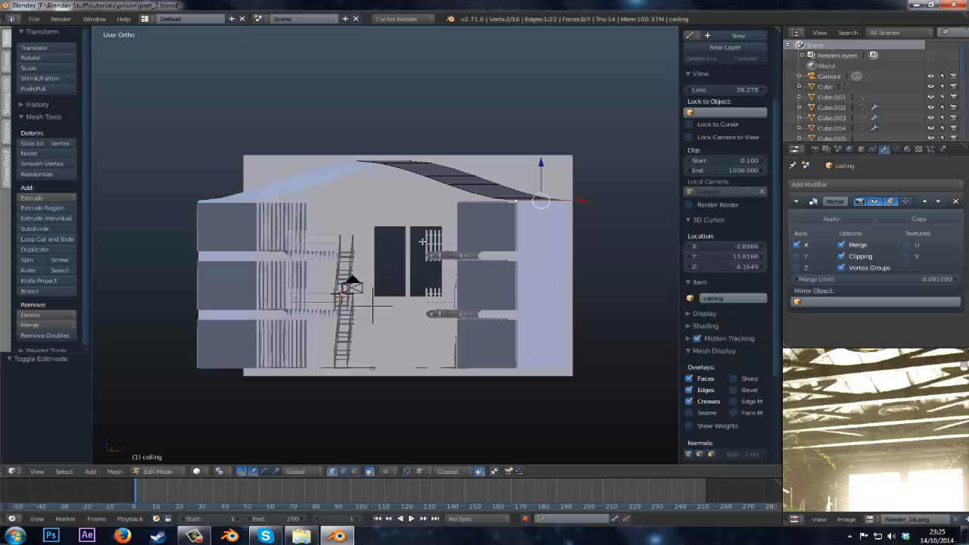
# - Clear the selection and select the six inner lengthwise edges of the ceiling mesh in edge select mode
pyautogui.moveTo(421, 242); pyautogui.dragTo(387, 243, button='middle')
pyautogui.press('a')
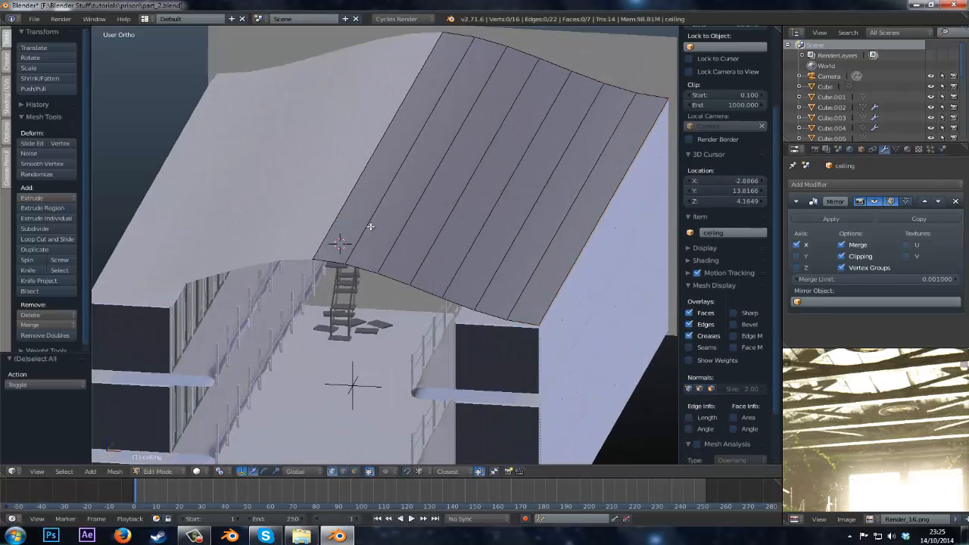
pyautogui.rightClick(370, 227)
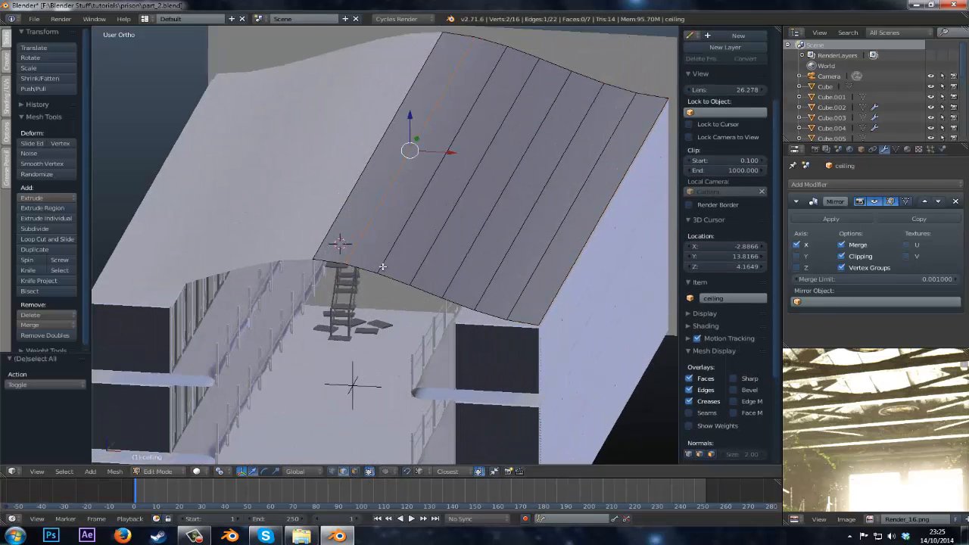
pyautogui.keyDown('shift'); pyautogui.rightClick(392, 239); pyautogui.keyUp('shift')
pyautogui.keyDown('shift'); pyautogui.rightClick(430, 251); pyautogui.keyUp('shift')
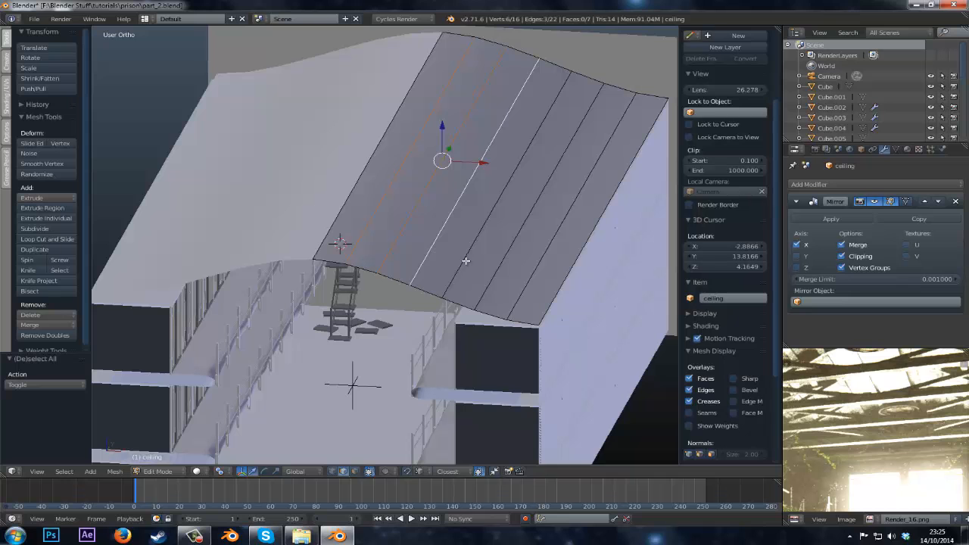
pyautogui.keyDown('shift'); pyautogui.rightClick(465, 260); pyautogui.keyUp('shift')
pyautogui.keyDown('shift'); pyautogui.rightClick(493, 272); pyautogui.keyUp('shift')
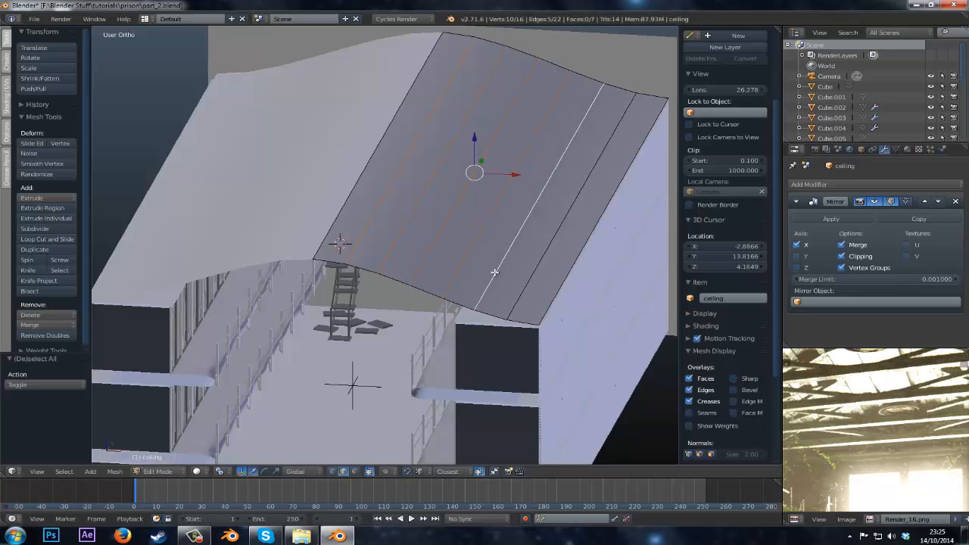
pyautogui.moveTo(493, 272); pyautogui.dragTo(509, 286, button='middle')
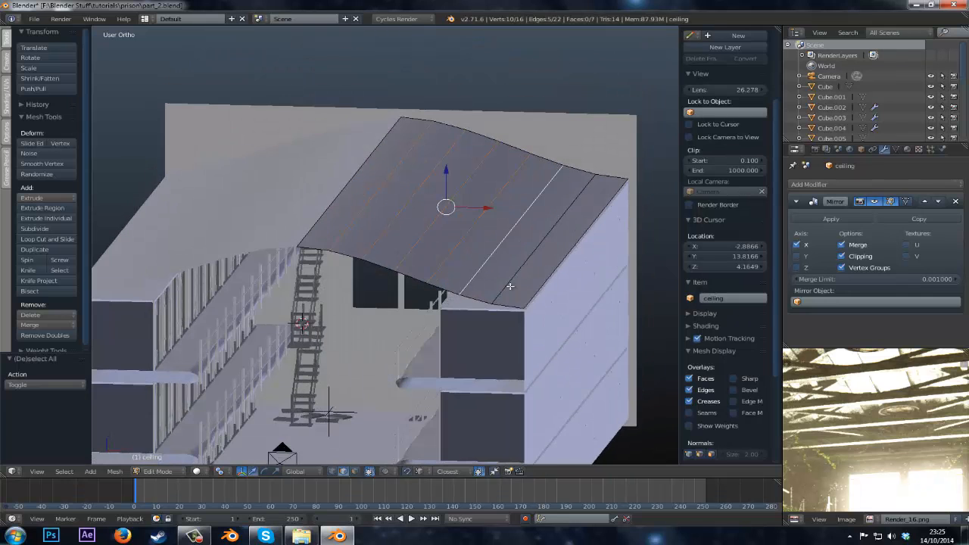
pyautogui.keyDown('shift'); pyautogui.rightClick(510, 286); pyautogui.keyUp('shift')
pyautogui.scroll(2, 364, 255)
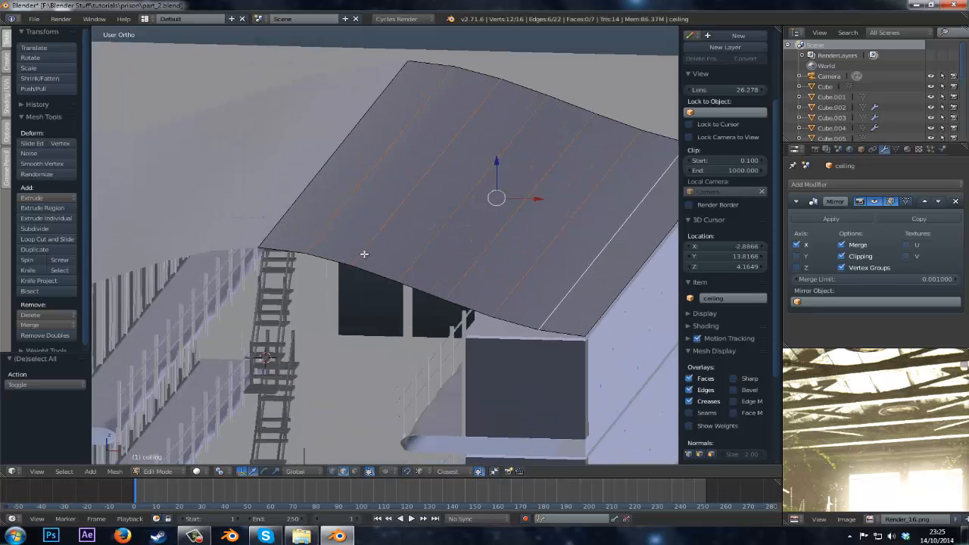
pyautogui.moveTo(364, 255); pyautogui.dragTo(451, 294, button='middle')
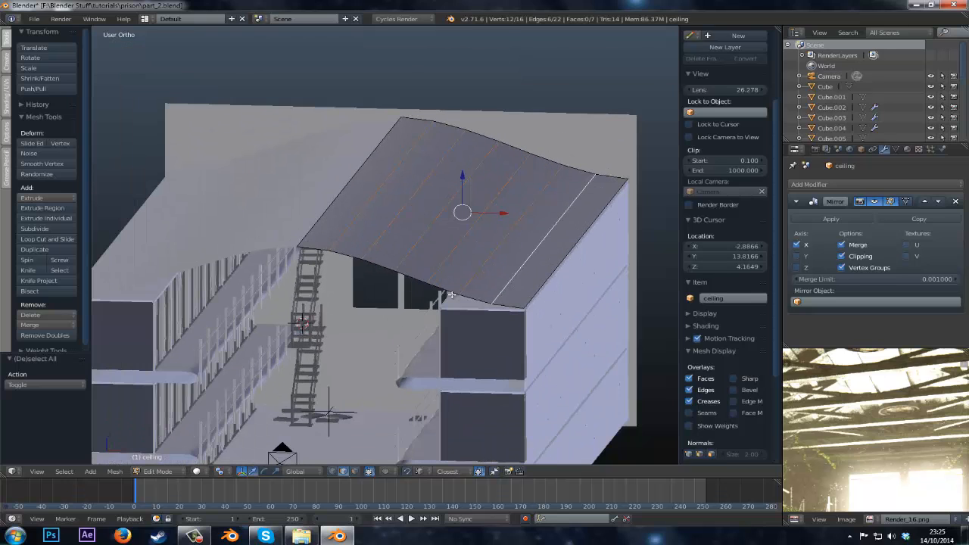
# - Select the ceiling's six inner lengthwise edges afresh and bevel them by about 0.024 with one segment into narrow strips
pyautogui.rightClick(351, 224)
pyautogui.keyDown('shift'); pyautogui.rightClick(392, 224); pyautogui.keyUp('shift')
pyautogui.keyDown('shift'); pyautogui.rightClick(417, 234); pyautogui.keyUp('shift')
pyautogui.keyDown('shift'); pyautogui.rightClick(458, 253); pyautogui.keyUp('shift')
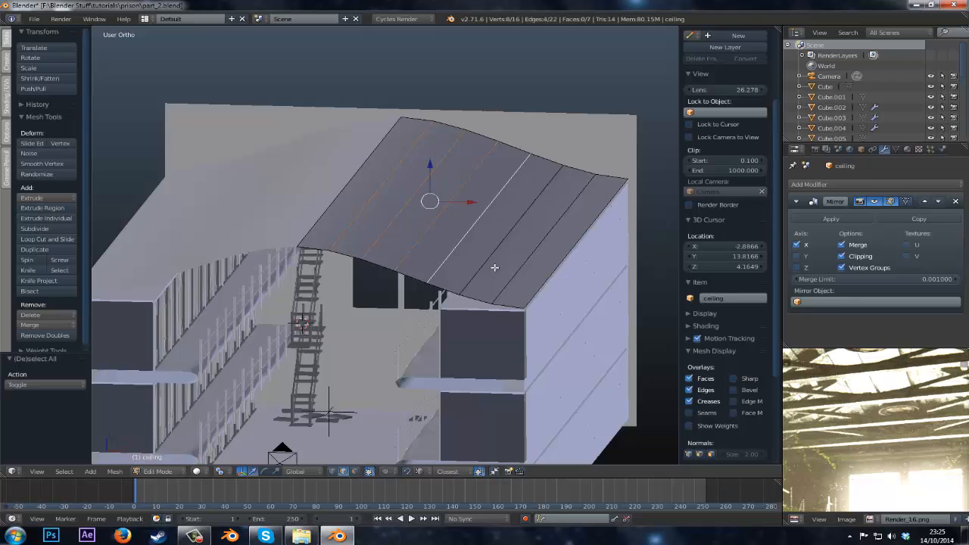
pyautogui.keyDown('shift'); pyautogui.rightClick(503, 268); pyautogui.keyUp('shift')
pyautogui.keyDown('shift'); pyautogui.rightClick(519, 272); pyautogui.keyUp('shift')
pyautogui.scroll(1, 381, 308)
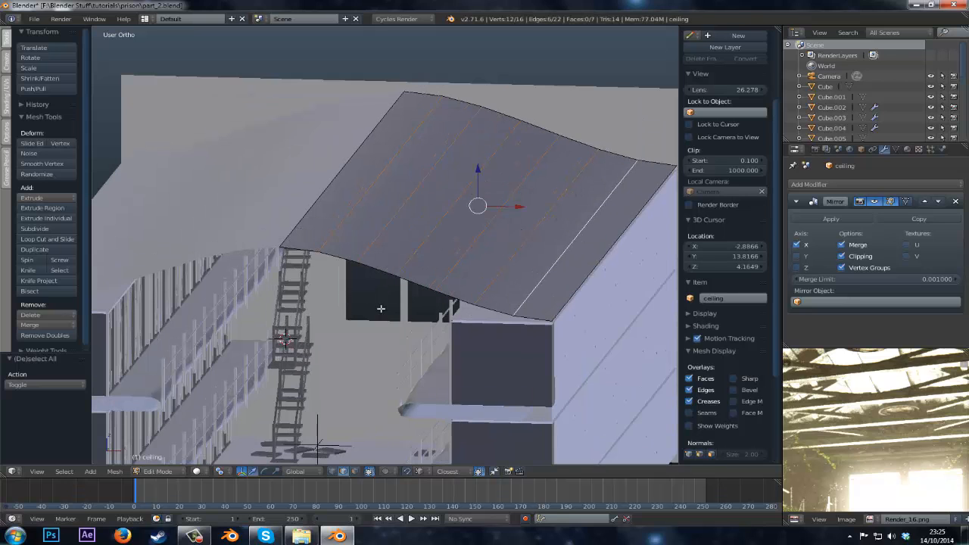
pyautogui.press('w')
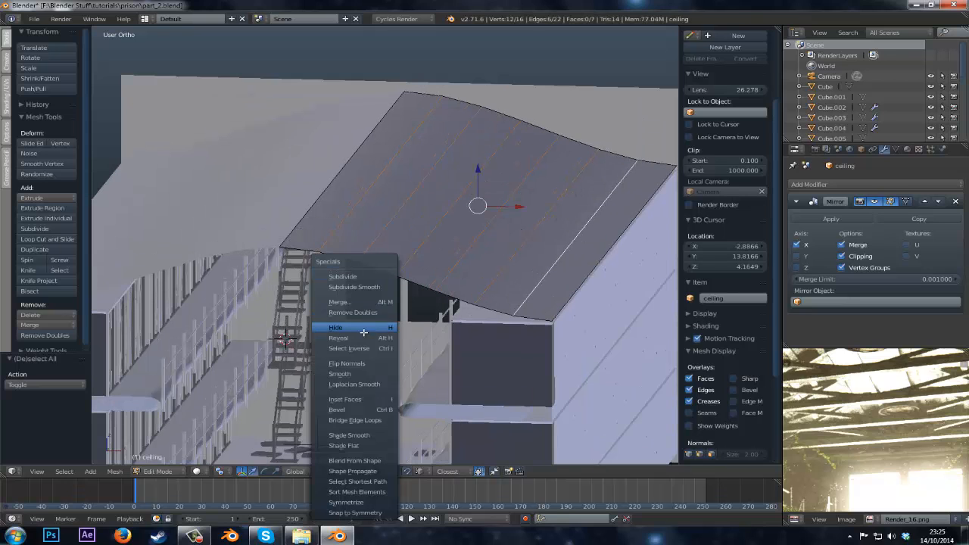
pyautogui.click(353, 409)
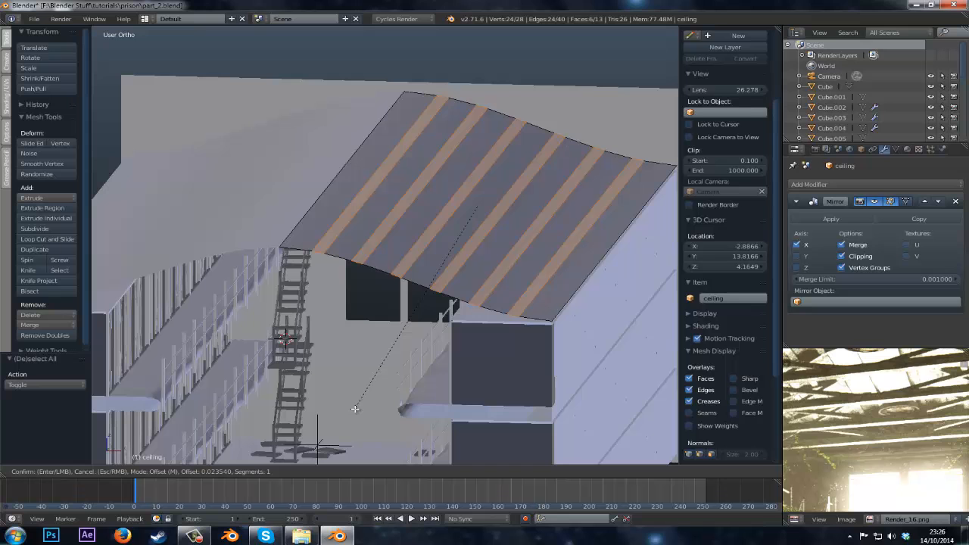
pyautogui.click(355, 409)
# - Extrude the beveled strips about 0.21 along their normals, down into the room, to form ceiling beams
pyautogui.moveTo(409, 391); pyautogui.dragTo(366, 397, button='middle')
pyautogui.press('e')
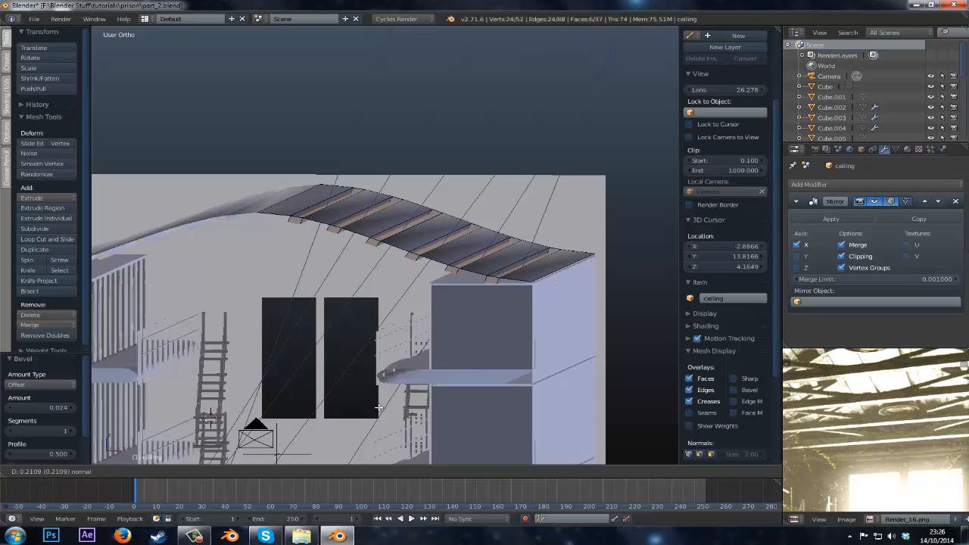
pyautogui.click(379, 408)
pyautogui.scroll(1, 402, 393)
# - Return to Object Mode and add an Edge Split modifier to the ceiling
pyautogui.press('Tab')
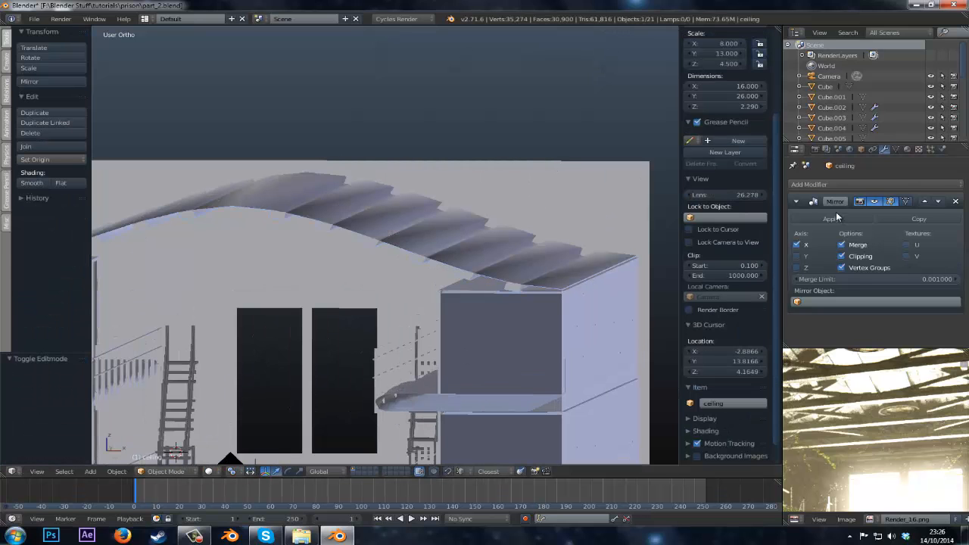
pyautogui.click(807, 187)
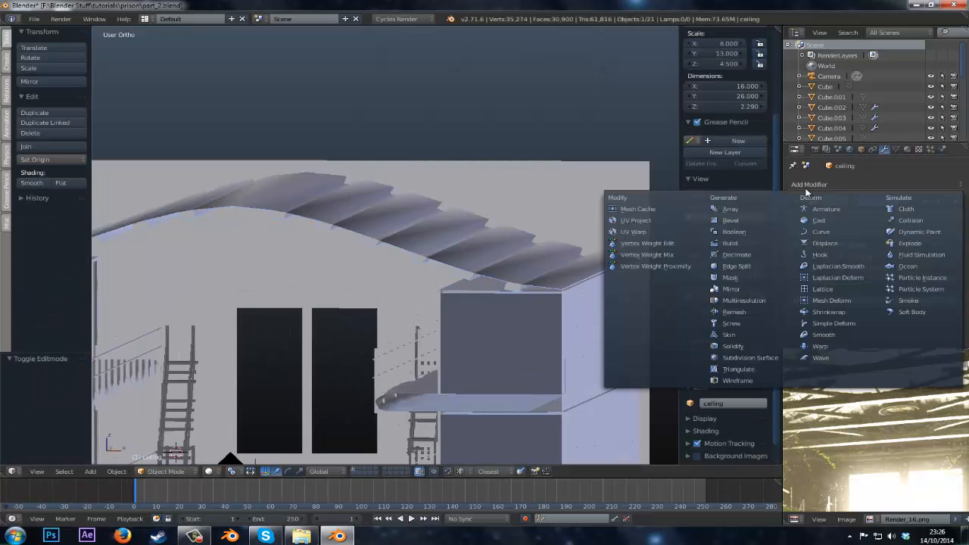
pyautogui.click(739, 265)
# - Select the entire ceiling mesh in Edit Mode and unwrap its UVs with the standard Unwrap
pyautogui.press('Tab')
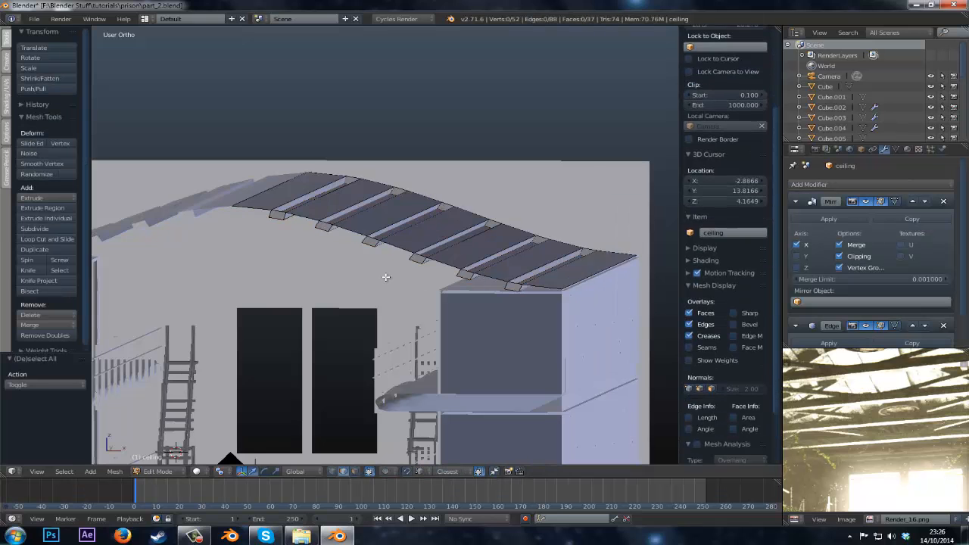
pyautogui.press('a')
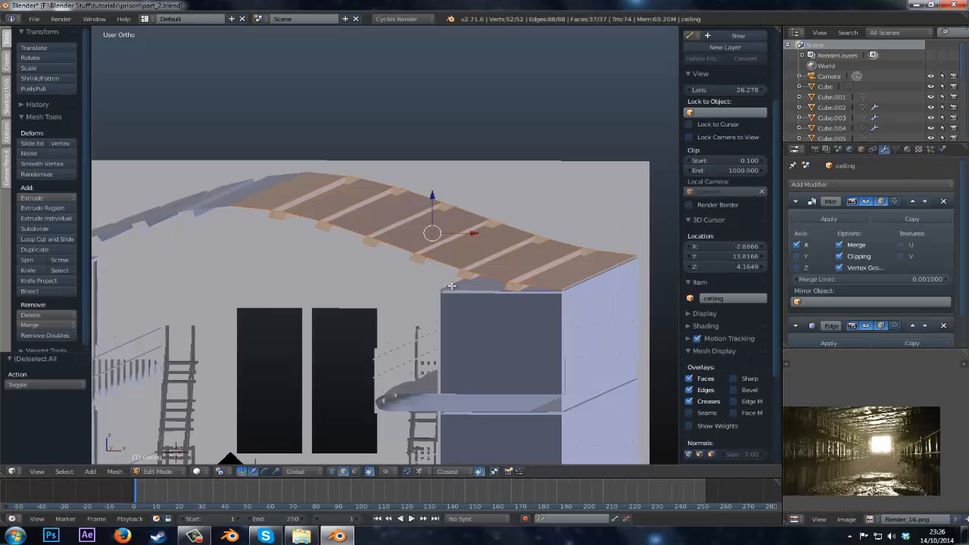
pyautogui.press('u')
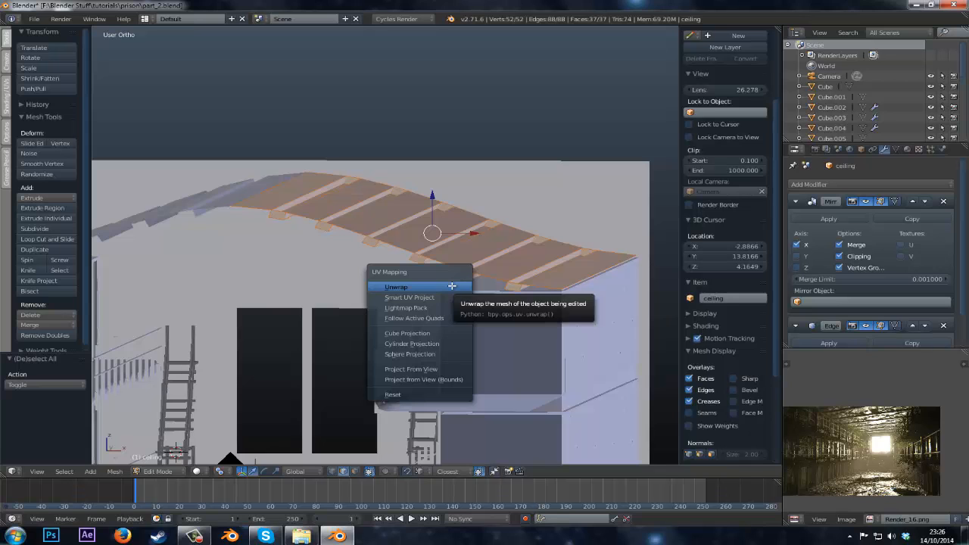
pyautogui.click(452, 286)
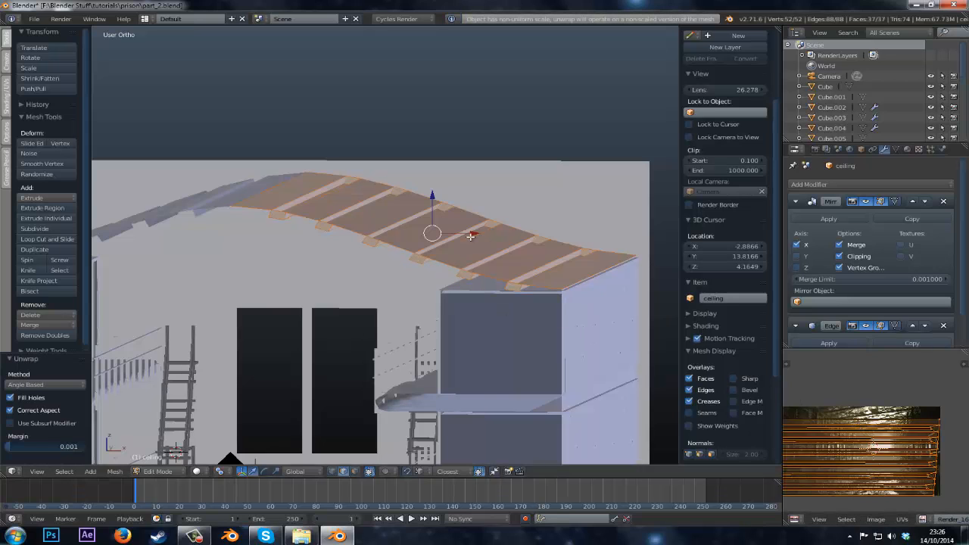
# - Select the end faces of the six ceiling beams at both ends of the corridor and delete those faces
pyautogui.scroll(4, 470, 236)
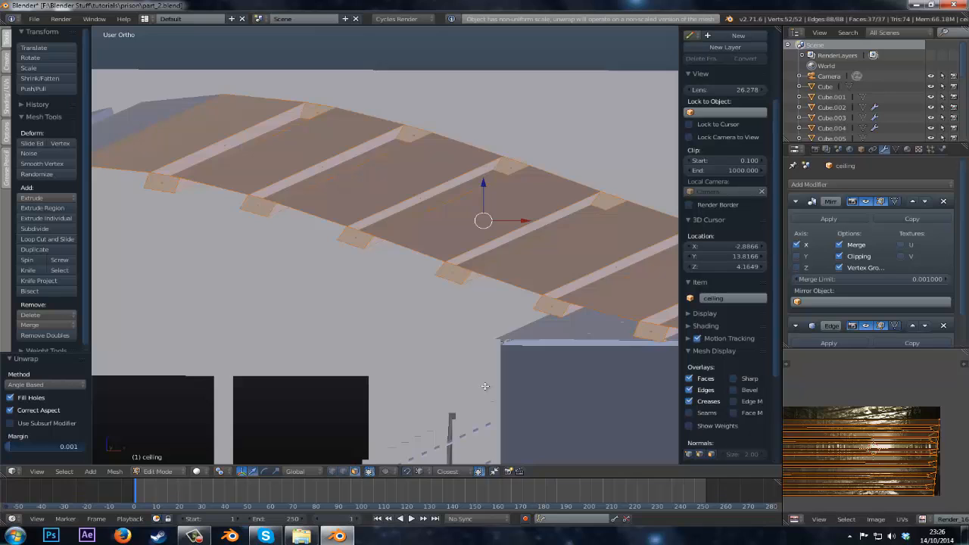
pyautogui.press('z')
pyautogui.scroll(-1, 590, 315)
pyautogui.rightClick(602, 318)
pyautogui.keyDown('shift'); pyautogui.rightClick(527, 295); pyautogui.keyUp('shift')
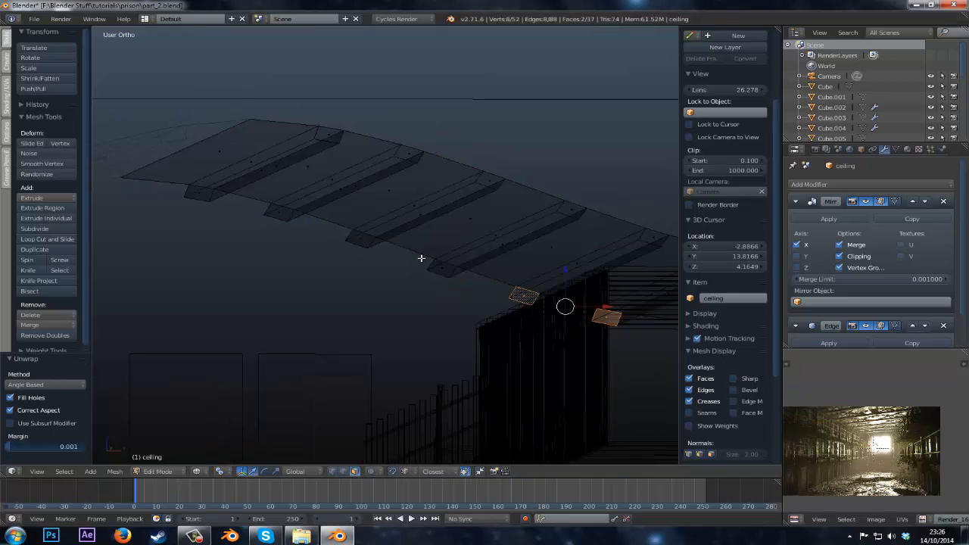
pyautogui.keyDown('shift'); pyautogui.rightClick(420, 259); pyautogui.keyUp('shift')
pyautogui.keyDown('shift'); pyautogui.rightClick(364, 239); pyautogui.keyUp('shift')
pyautogui.keyDown('shift'); pyautogui.rightClick(280, 213); pyautogui.keyUp('shift')
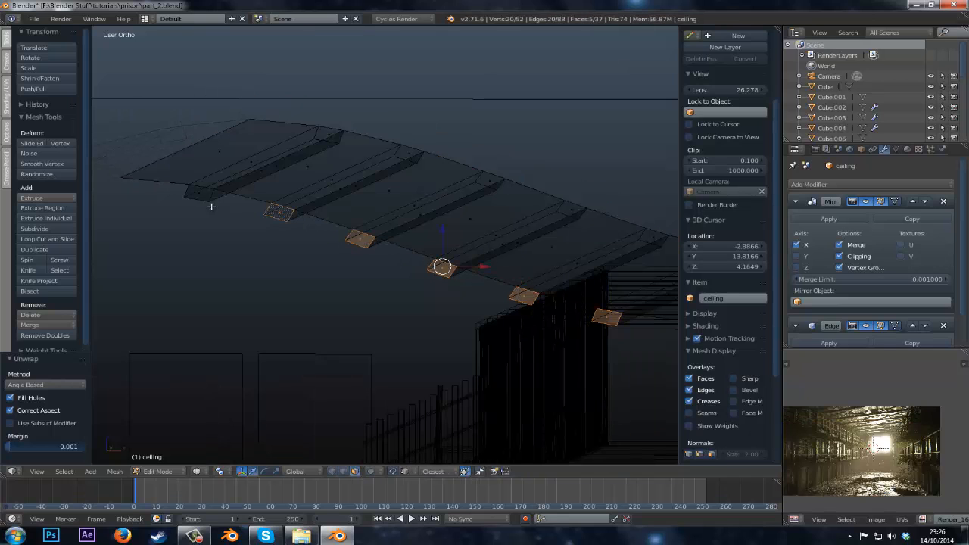
pyautogui.keyDown('shift'); pyautogui.rightClick(200, 196); pyautogui.keyUp('shift')
pyautogui.keyDown('shift'); pyautogui.moveTo(518, 249); pyautogui.dragTo(311, 231, button='middle'); pyautogui.keyUp('shift')
pyautogui.keyDown('shift'); pyautogui.rightClick(521, 236); pyautogui.keyUp('shift')
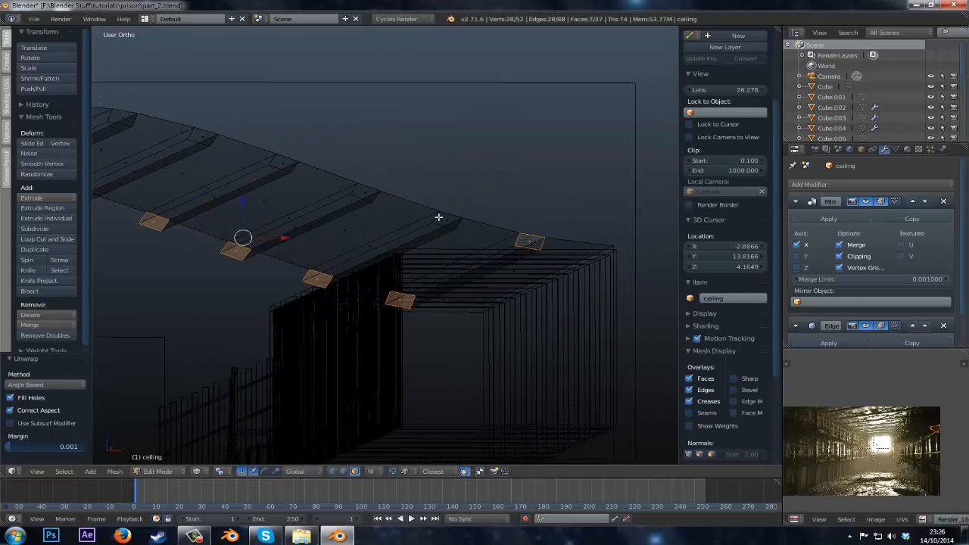
pyautogui.keyDown('shift'); pyautogui.rightClick(443, 219); pyautogui.keyUp('shift')
pyautogui.keyDown('shift'); pyautogui.rightClick(362, 189); pyautogui.keyUp('shift')
pyautogui.keyDown('shift'); pyautogui.moveTo(304, 178); pyautogui.dragTo(456, 217, button='middle'); pyautogui.keyUp('shift')
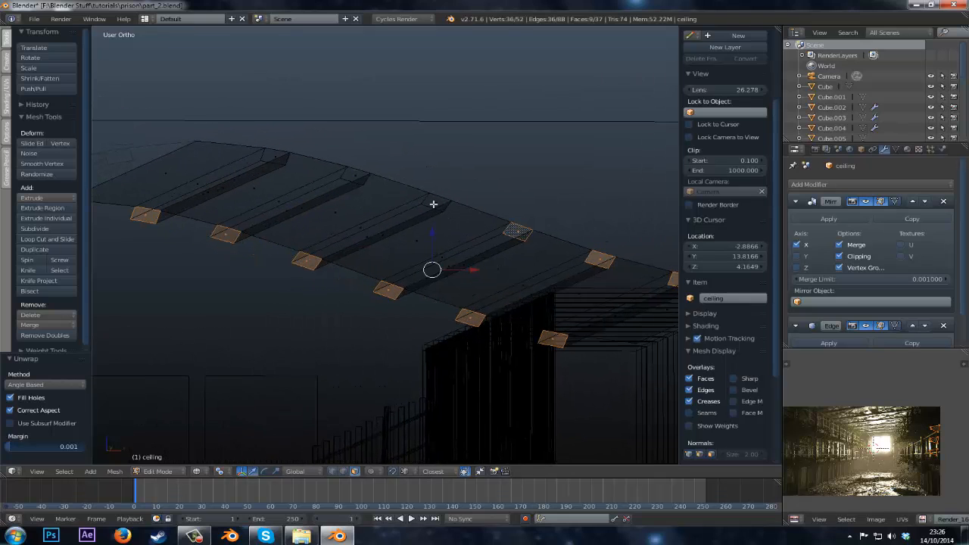
pyautogui.keyDown('shift'); pyautogui.rightClick(433, 203); pyautogui.keyUp('shift')
pyautogui.keyDown('shift'); pyautogui.rightClick(354, 176); pyautogui.keyUp('shift')
pyautogui.keyDown('shift'); pyautogui.rightClick(278, 156); pyautogui.keyUp('shift')
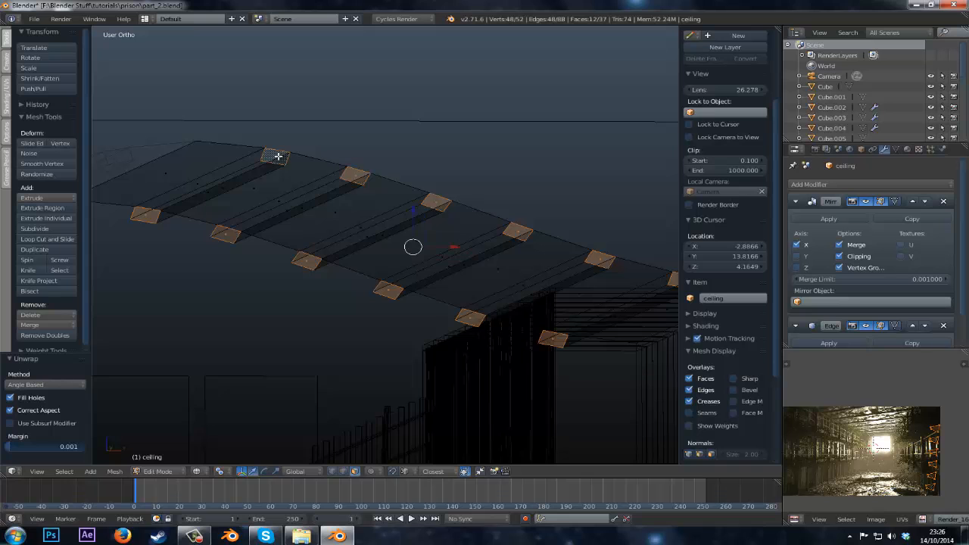
pyautogui.press('x')
pyautogui.click(279, 180)
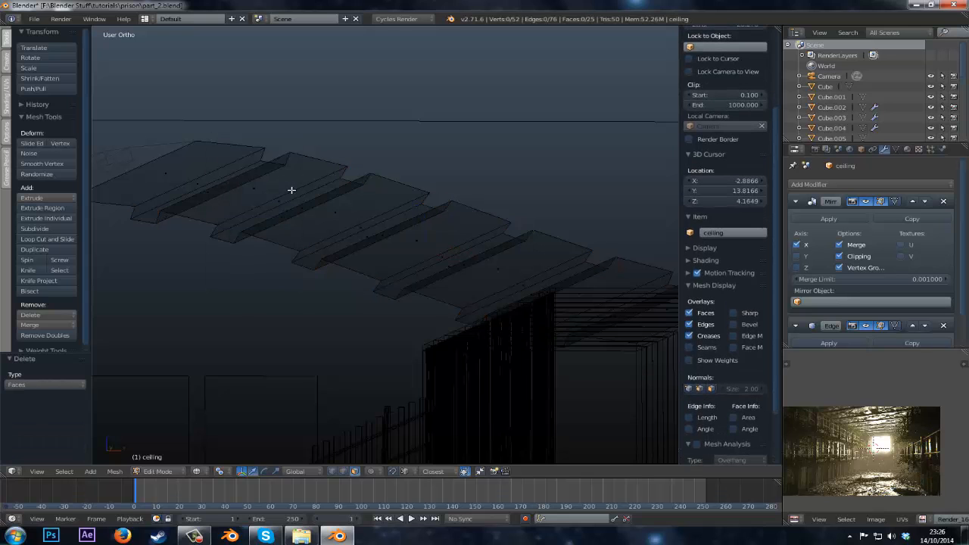
# - Unwrap the entire ceiling mesh again with the standard Unwrap and save the file
pyautogui.moveTo(290, 190)
pyautogui.mouseDown(button='middle')
pyautogui.moveTo(277, 212)
pyautogui.moveTo(281, 203)
pyautogui.mouseUp(button='middle')
pyautogui.scroll(-3, 308, 184)
pyautogui.scroll(5, 318, 204)
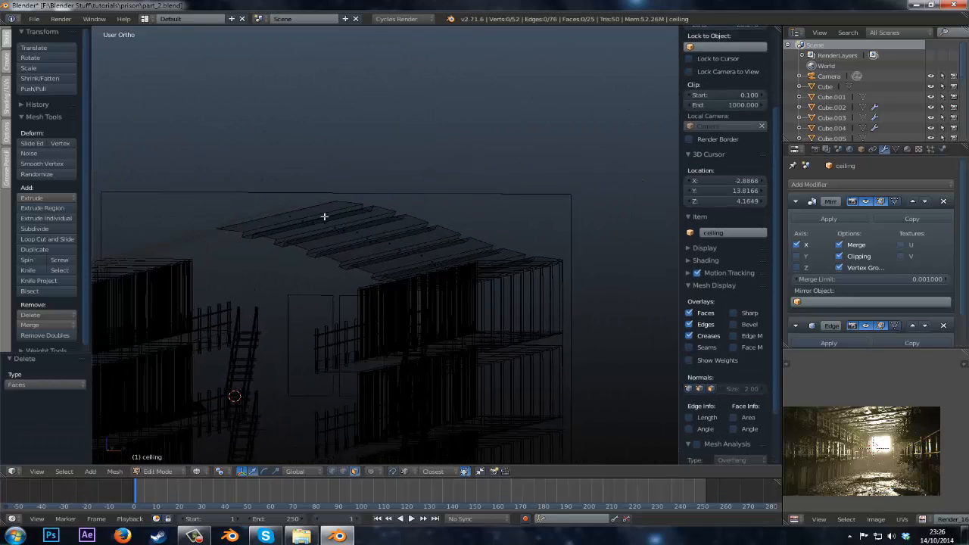
pyautogui.press('z')
pyautogui.press('a')
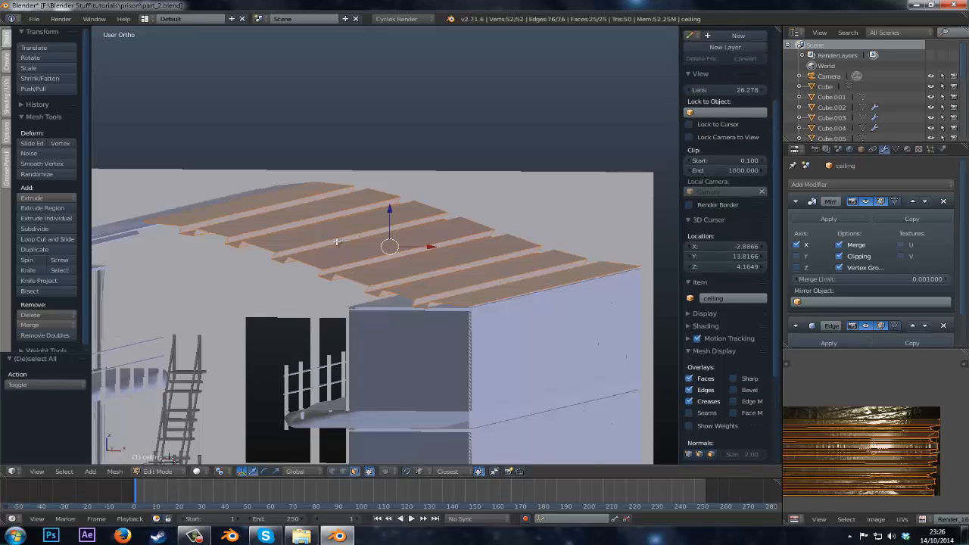
pyautogui.press('u')
pyautogui.click(336, 241)
pyautogui.scroll(2, 879, 461)
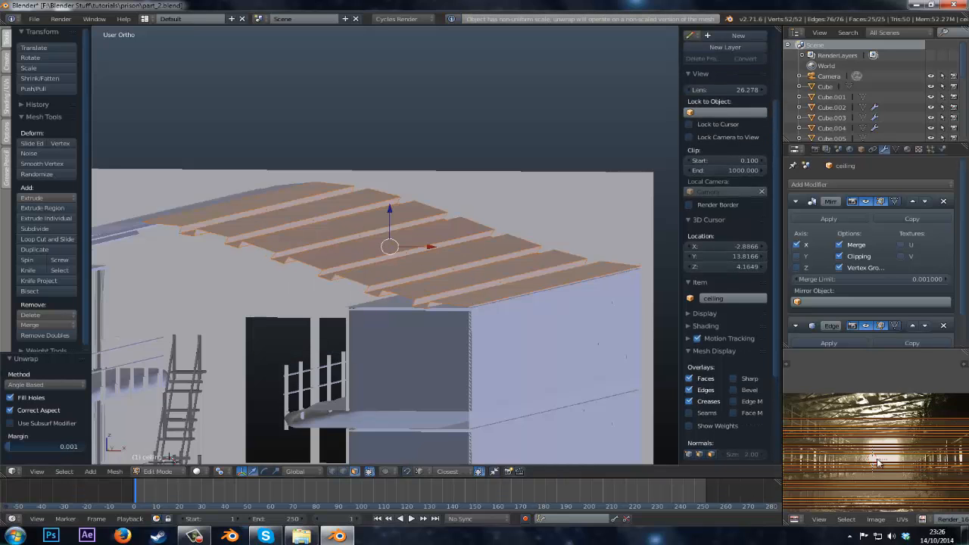
pyautogui.scroll(-2, 879, 462)
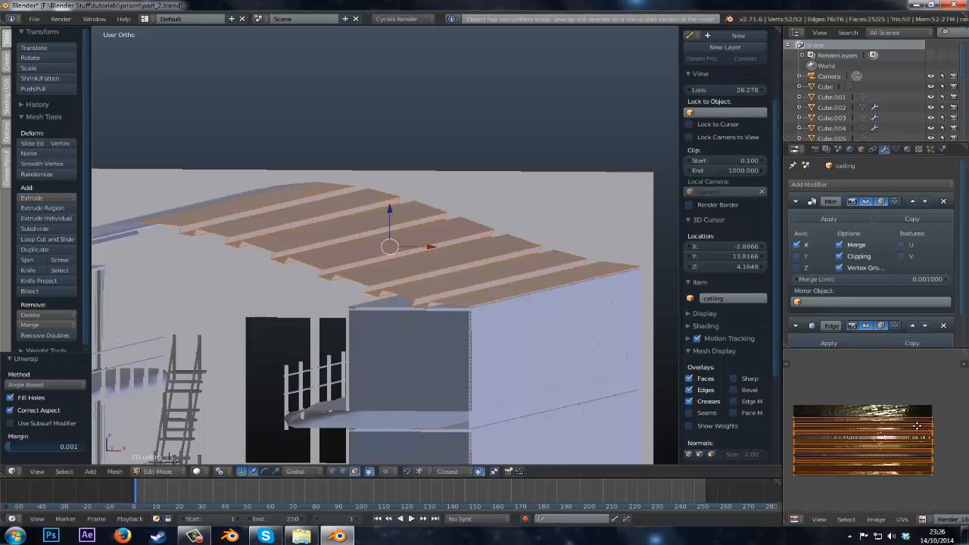
pyautogui.press('a')
pyautogui.hotkey('ctrl', 's')
# - Examine the crossbeams and diagonal struts under the ceiling in the enlarged reference render
pyautogui.click(399, 288)
pyautogui.moveTo(409, 281); pyautogui.dragTo(520, 280, button='middle')
pyautogui.moveTo(235, 214); pyautogui.dragTo(282, 225, button='middle')
pyautogui.hotkey('ctrl', 'space')
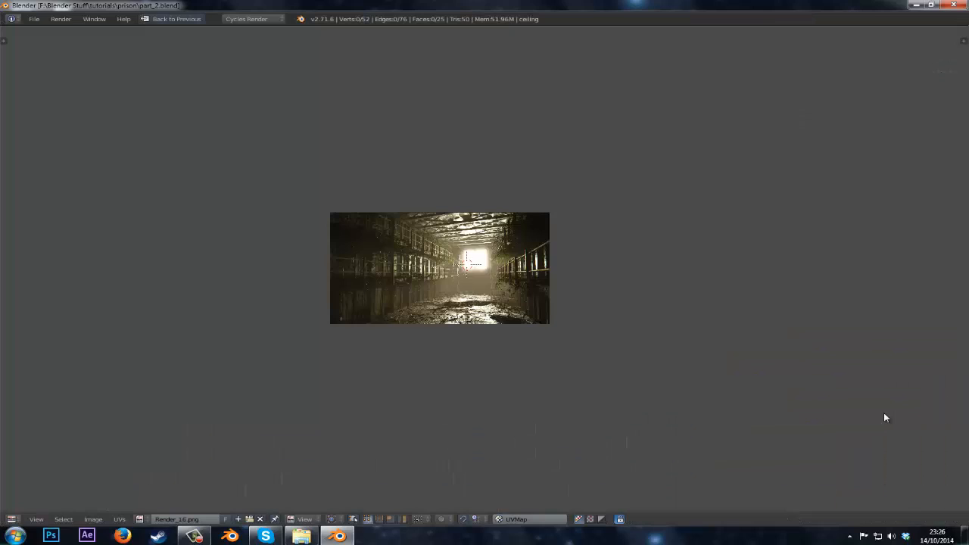
pyautogui.scroll(5, 548, 318)
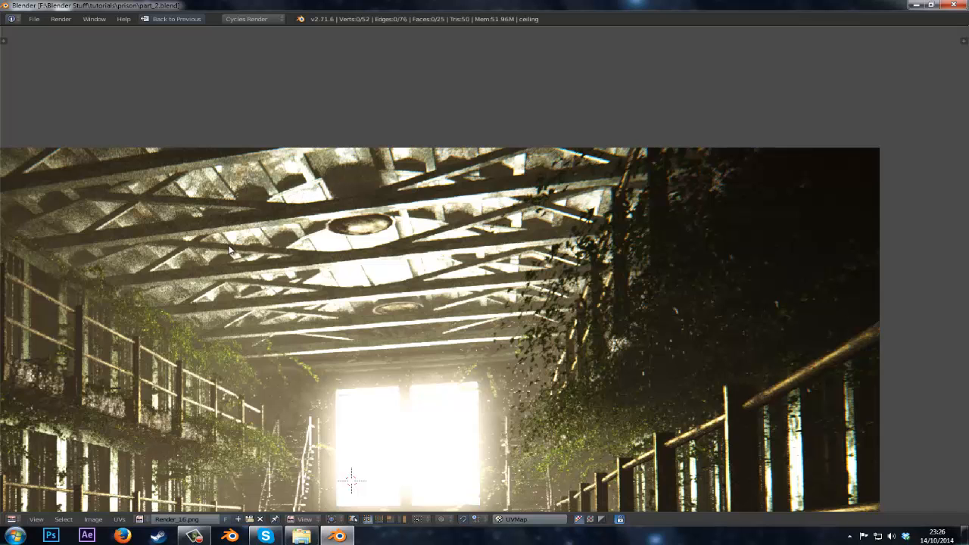
pyautogui.hotkey('shift', 'space')
pyautogui.moveTo(364, 256); pyautogui.dragTo(404, 267, button='middle')
# - Add a cube to the ceiling mesh beside the corridor and stretch it along X by about 8.56 and 1.3 into a long bar
pyautogui.press('KP_1')
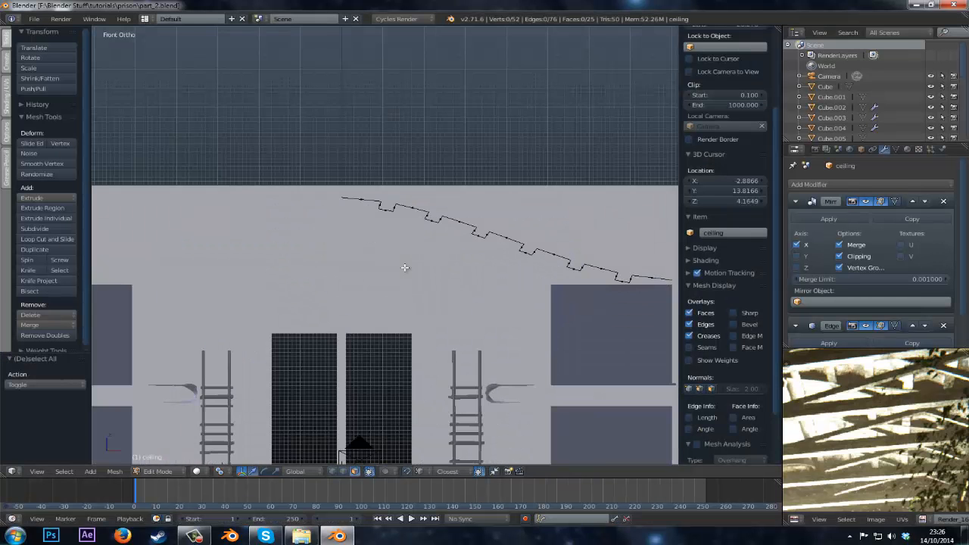
pyautogui.scroll(-4, 404, 267)
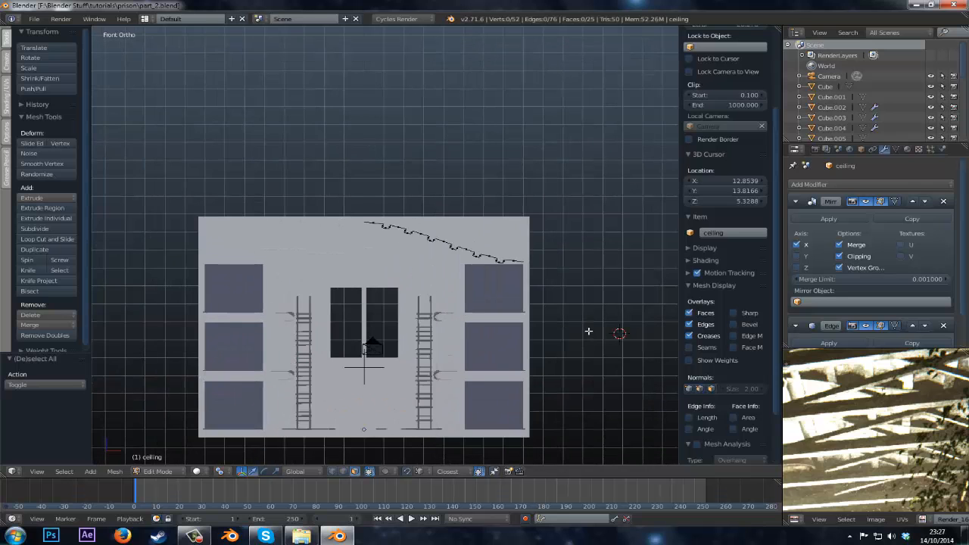
pyautogui.hotkey('shift', 'a')
pyautogui.click(591, 342)
pyautogui.keyDown('shift'); pyautogui.moveTo(640, 368); pyautogui.dragTo(396, 296, button='middle'); pyautogui.keyUp('shift')
pyautogui.press('s')
pyautogui.press('x')
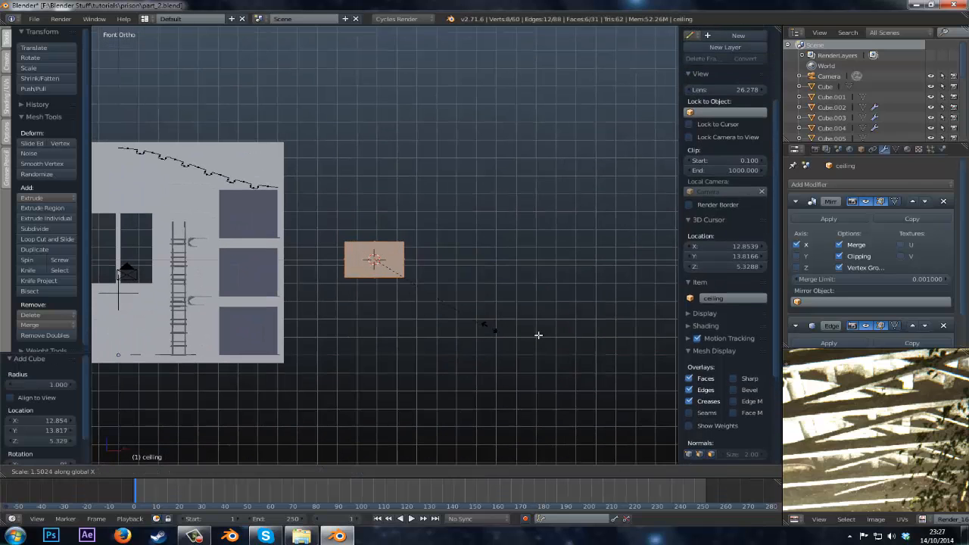
pyautogui.click(527, 371)
pyautogui.scroll(-2, 514, 363)
pyautogui.press('s')
pyautogui.press('x')
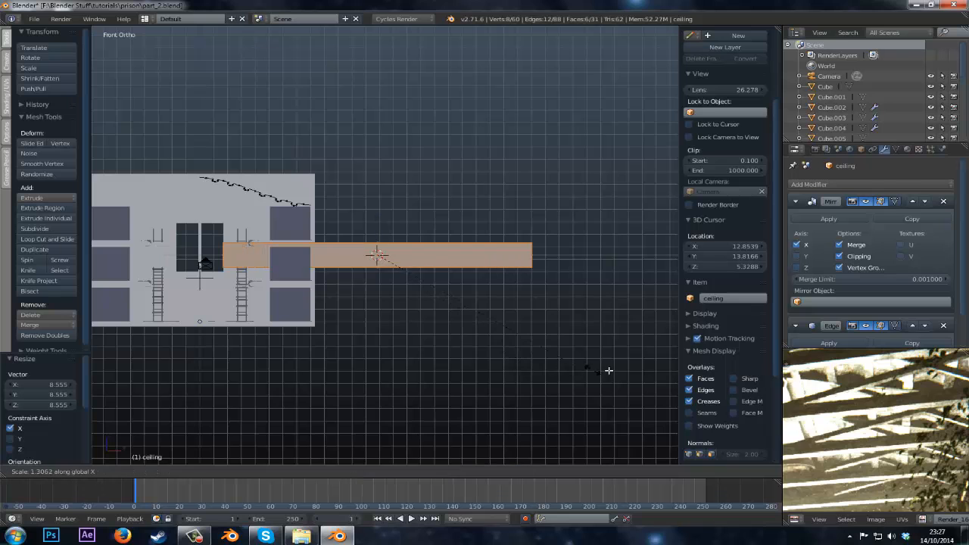
pyautogui.click(605, 369)
# - Move the bar outward along X until it clears the corridor wall and delete its two end faces
pyautogui.press('g')
pyautogui.press('x')
pyautogui.click(545, 312)
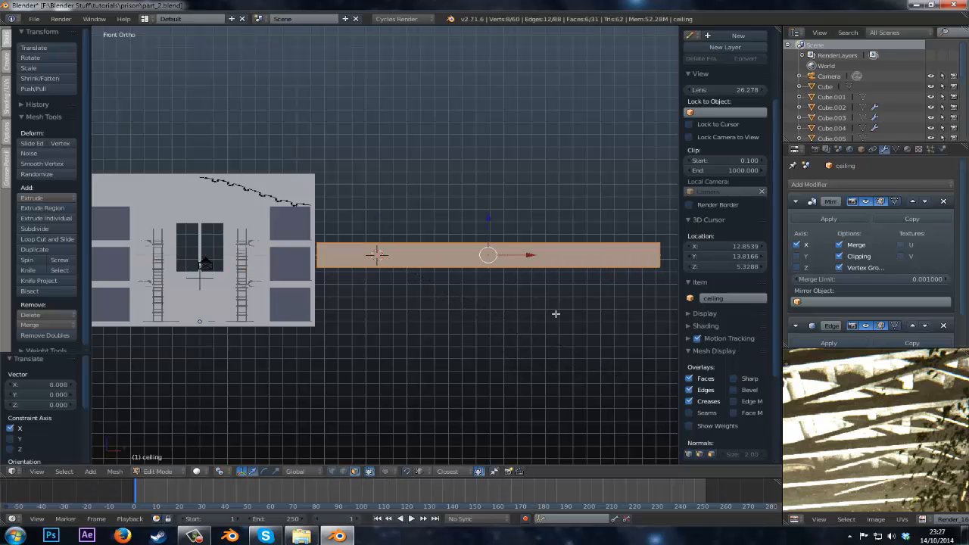
pyautogui.moveTo(556, 316); pyautogui.dragTo(539, 345, button='middle')
pyautogui.scroll(2, 539, 344)
pyautogui.rightClick(321, 222)
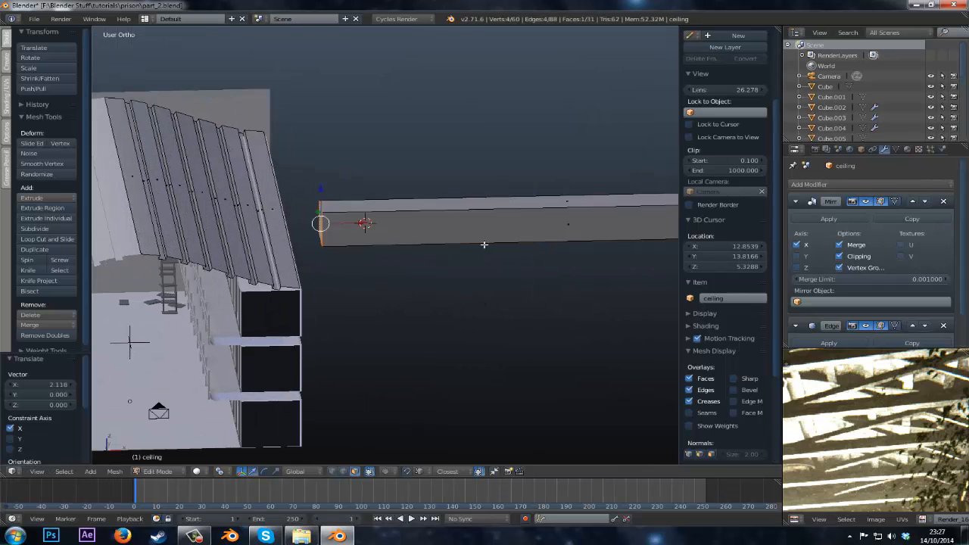
pyautogui.moveTo(485, 245); pyautogui.dragTo(370, 240, button='middle')
pyautogui.press('x')
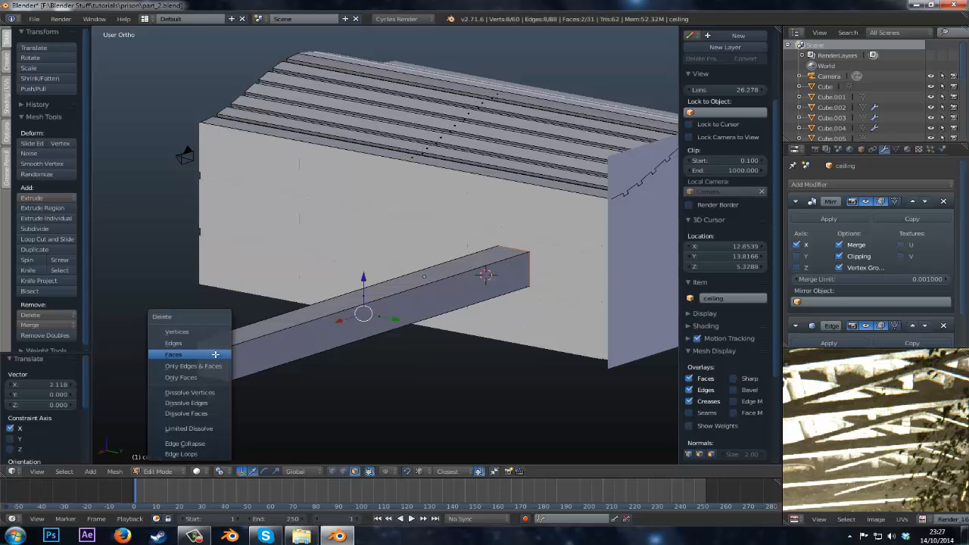
pyautogui.click(216, 353)
pyautogui.moveTo(216, 353); pyautogui.dragTo(188, 309, button='middle')
# - Select the whole linked bar, scale it down to about 0.255 and lengthen it along X by about 1.84 in front view
pyautogui.press('KP_1')
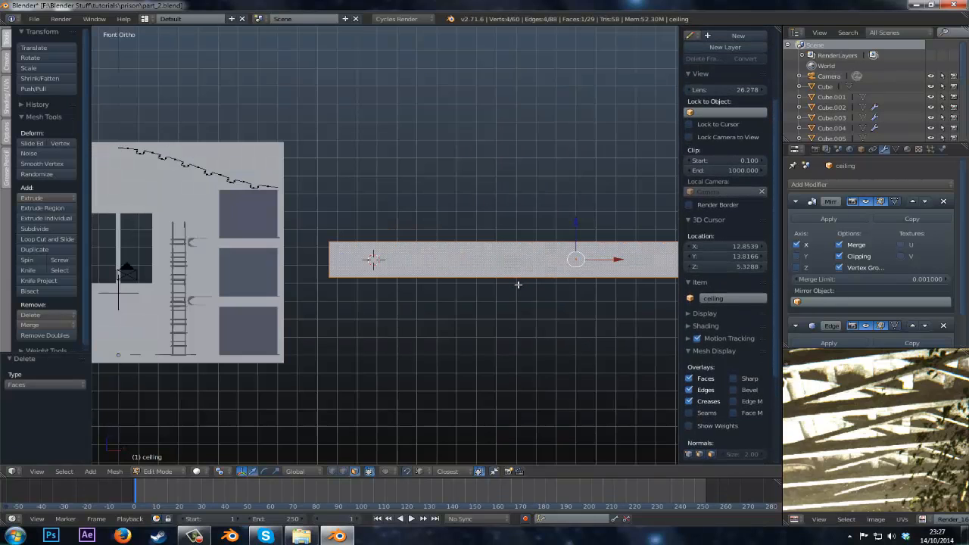
pyautogui.scroll(-3, 530, 307)
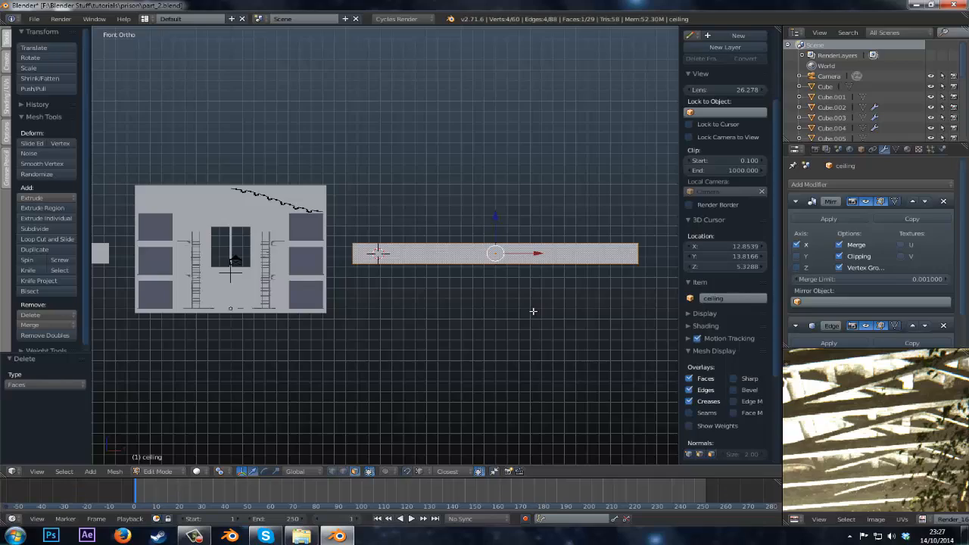
pyautogui.hotkey('ctrl', 'l')
pyautogui.hotkey('shift', 'space')
pyautogui.scroll(5, 378, 193)
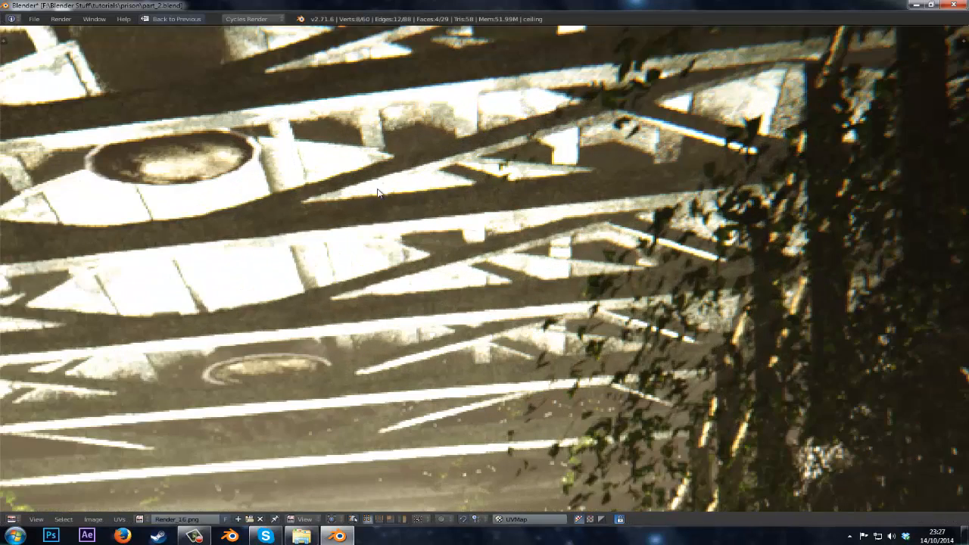
pyautogui.scroll(-5, 373, 156)
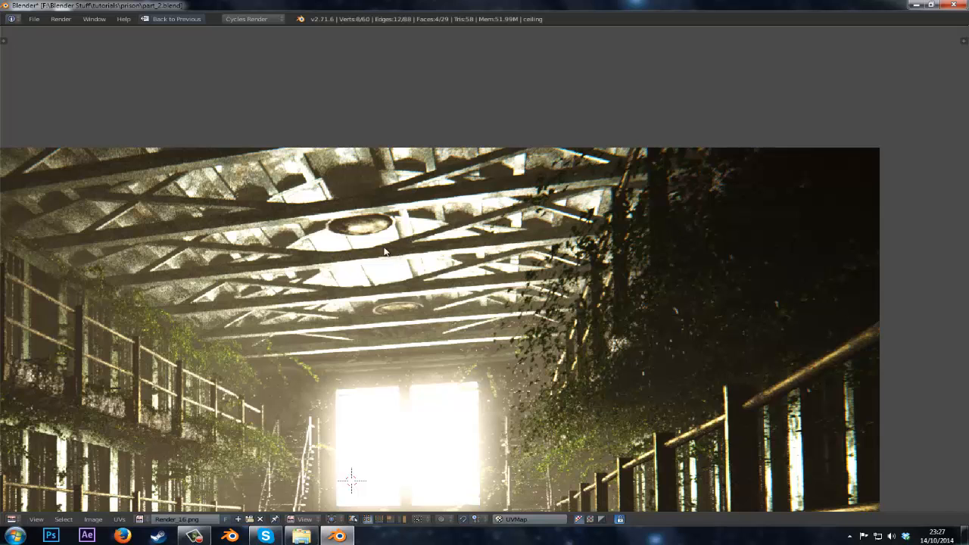
pyautogui.hotkey('shift', 'space')
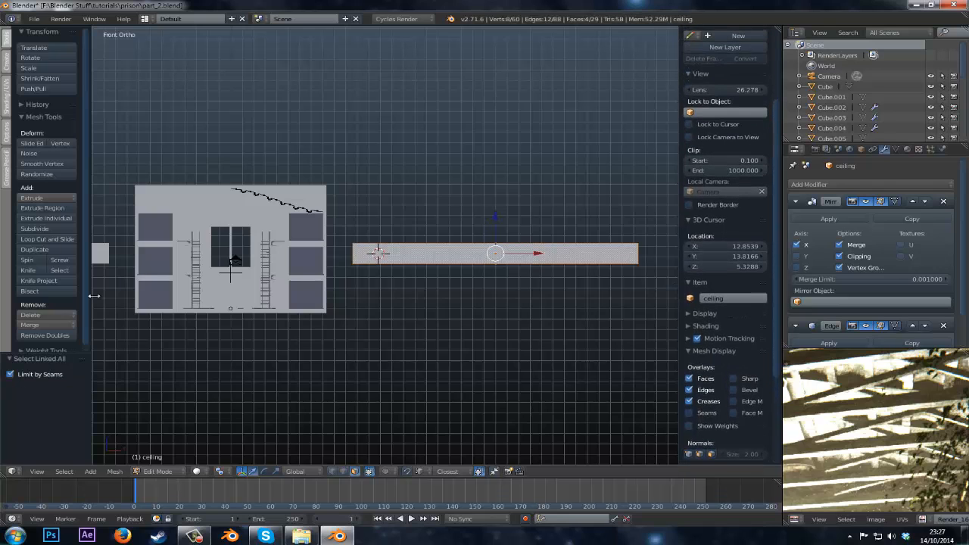
pyautogui.press('s')
pyautogui.click(540, 268)
pyautogui.press('s')
pyautogui.press('x')
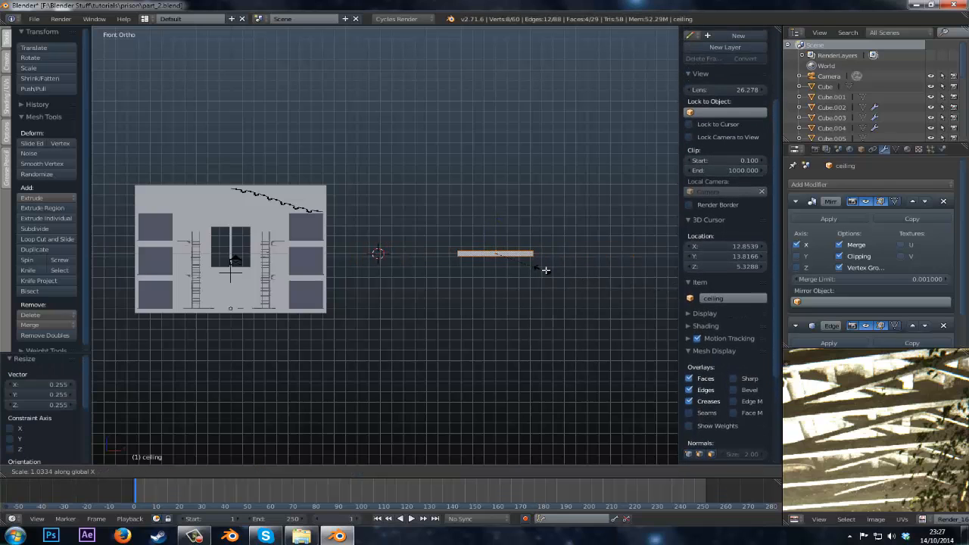
pyautogui.click(580, 275)
# - Move the bar about -18.8 in X and 4.2 in Z so it spans from the mirror centre just below the ceiling
pyautogui.press('g')
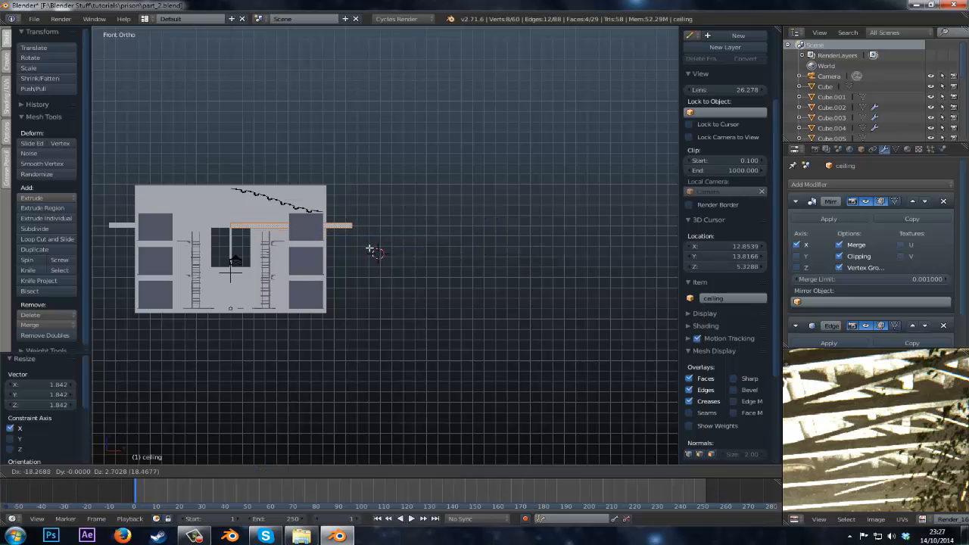
pyautogui.click(369, 249)
pyautogui.scroll(1, 370, 248)
pyautogui.keyDown('shift'); pyautogui.moveTo(370, 248); pyautogui.dragTo(448, 286, button='middle'); pyautogui.keyUp('shift')
pyautogui.scroll(1, 429, 272)
pyautogui.press('z')
pyautogui.scroll(2, 448, 283)
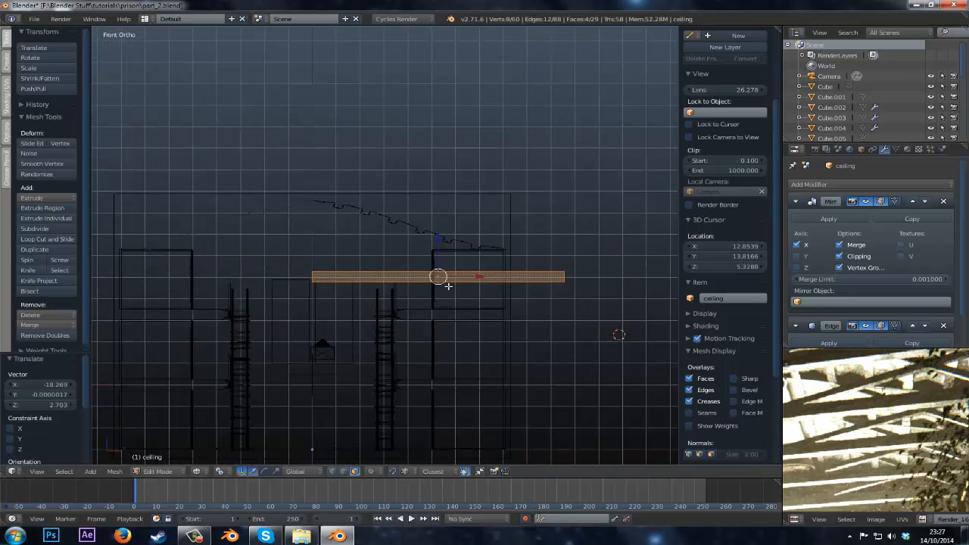
pyautogui.press('g')
pyautogui.click(435, 253)
# - Adjust the crossbeam's thickness by uniform scaling, ending with a factor of about 2.2, and fit its length from the mirror centre by sliding it along X
pyautogui.scroll(1, 435, 252)
pyautogui.press('s')
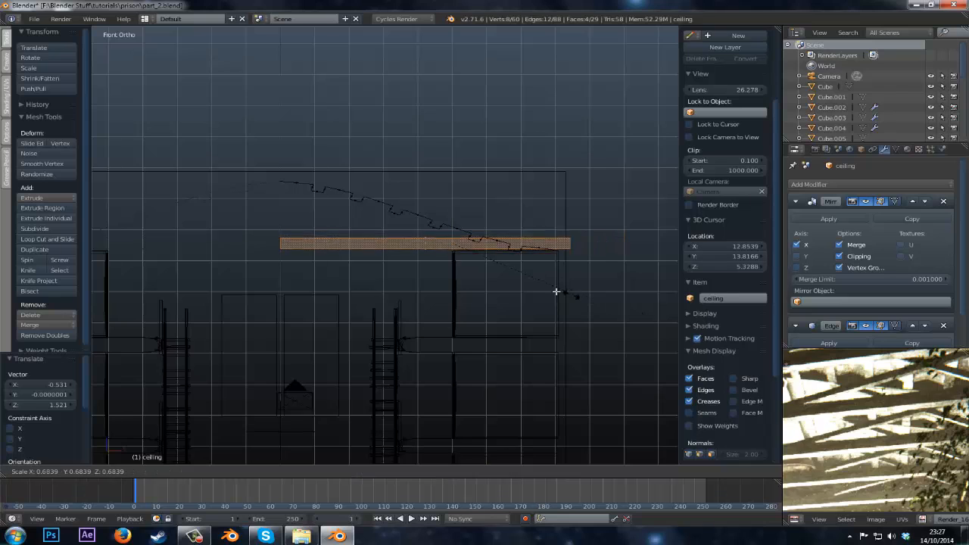
pyautogui.click(485, 268)
pyautogui.press('g')
pyautogui.press('x')
pyautogui.click(553, 277)
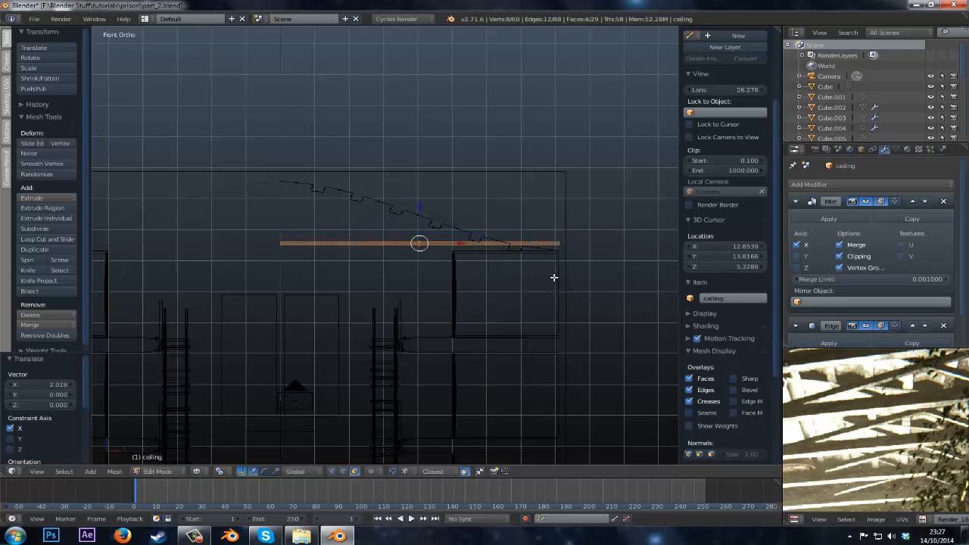
pyautogui.press('s')
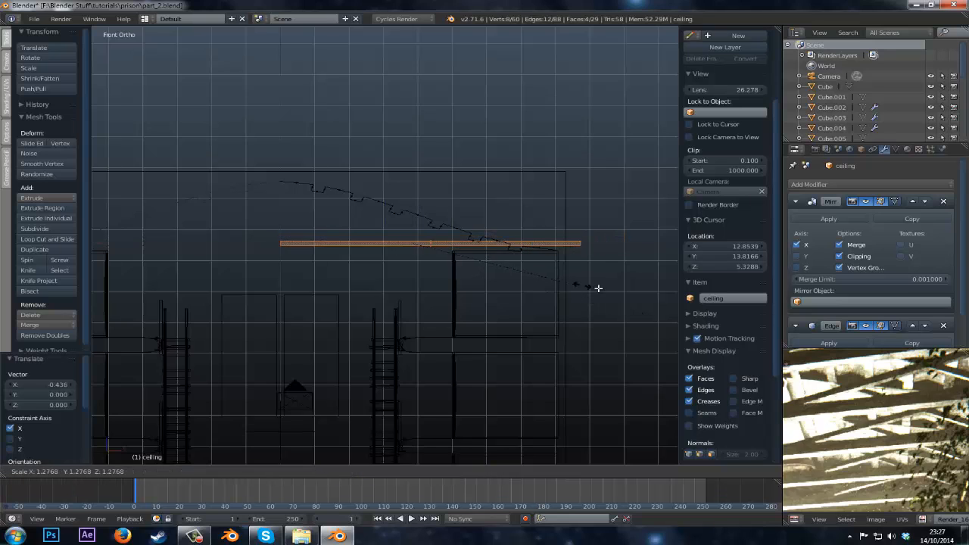
pyautogui.click(155, 300)
pyautogui.press('g')
pyautogui.press('x')
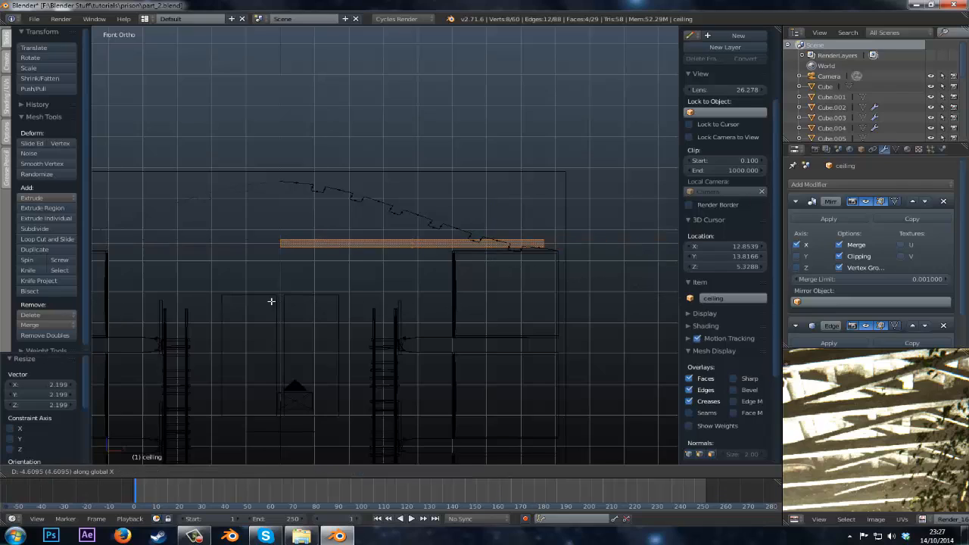
pyautogui.click(270, 301)
# - Move the crossbeam along negative Y, in moves of about 12, 7.53 and 2.01, to the corridor's open front end
pyautogui.moveTo(270, 301); pyautogui.dragTo(338, 307, button='middle')
pyautogui.scroll(-2, 348, 303)
pyautogui.press('z')
pyautogui.press('z')
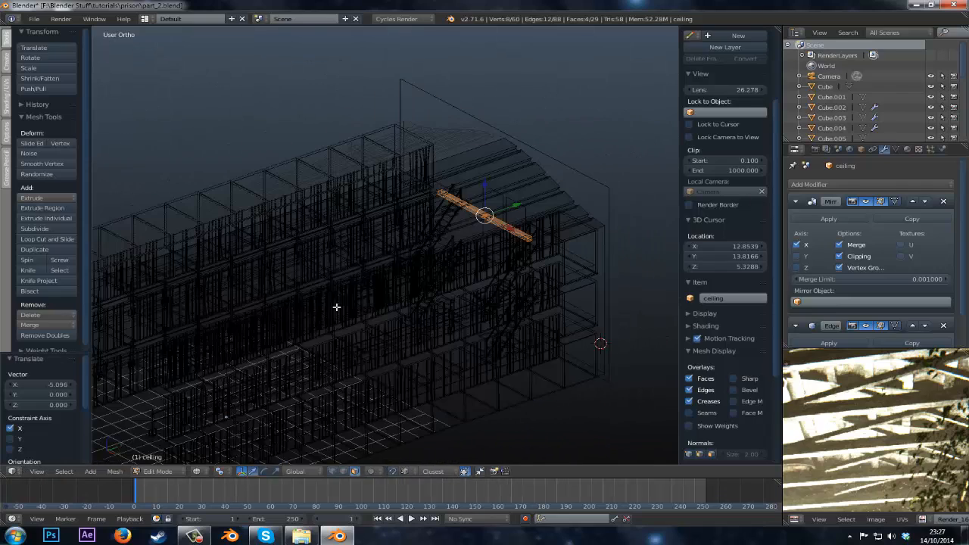
pyautogui.press('g')
pyautogui.press('y')
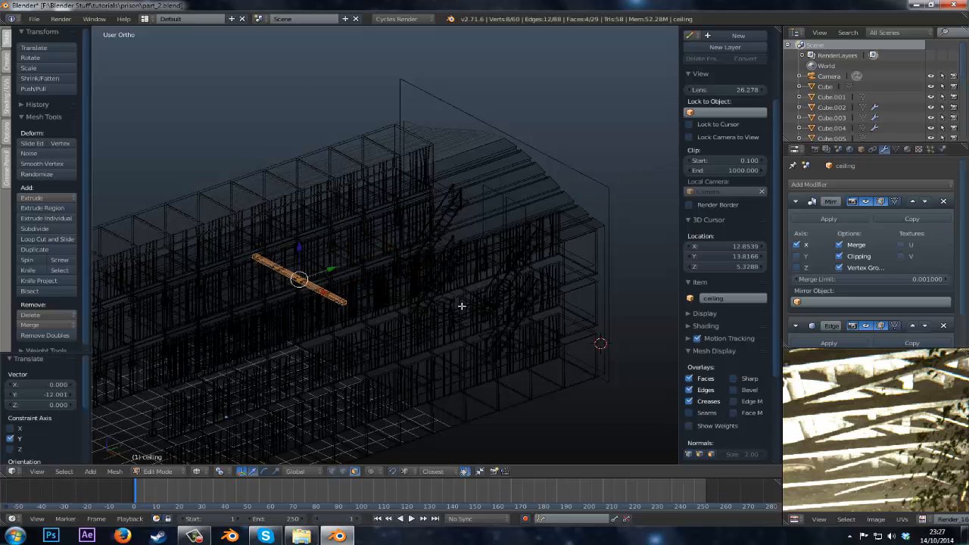
pyautogui.click(347, 326)
pyautogui.press('z')
pyautogui.moveTo(347, 325); pyautogui.dragTo(346, 309, button='middle')
pyautogui.press('g')
pyautogui.press('y')
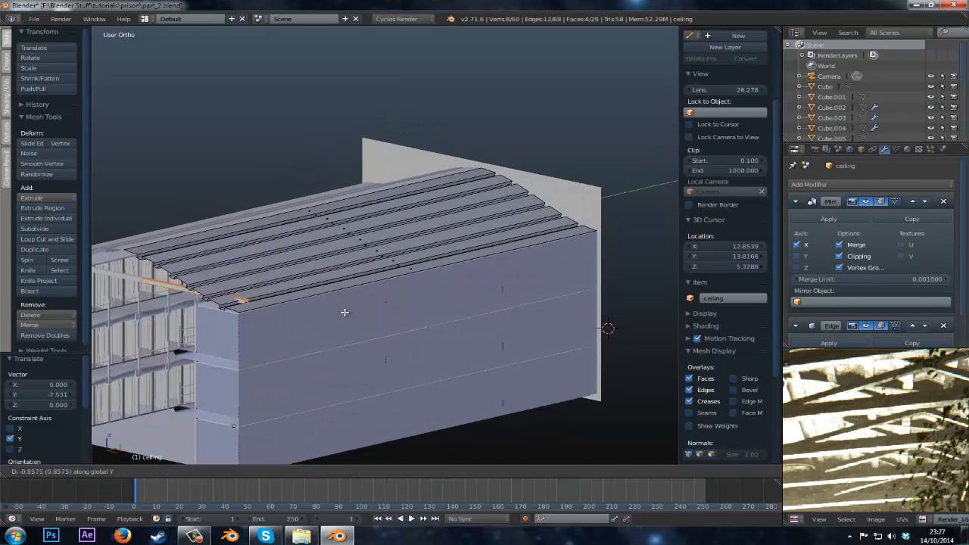
pyautogui.click(330, 316)
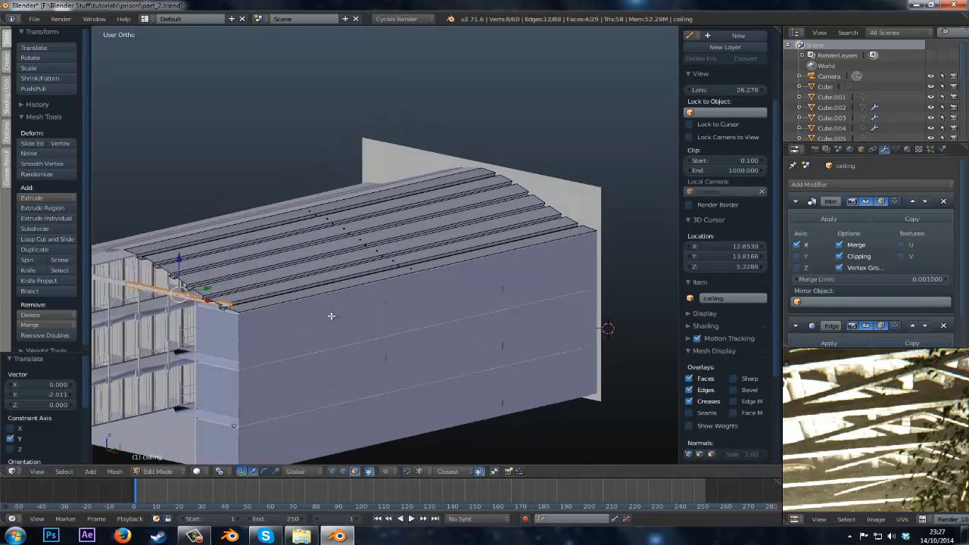
# - Separate the selected crossbeam from the ceiling into its own object and open that object for editing
pyautogui.press('x')
pyautogui.click(331, 317)
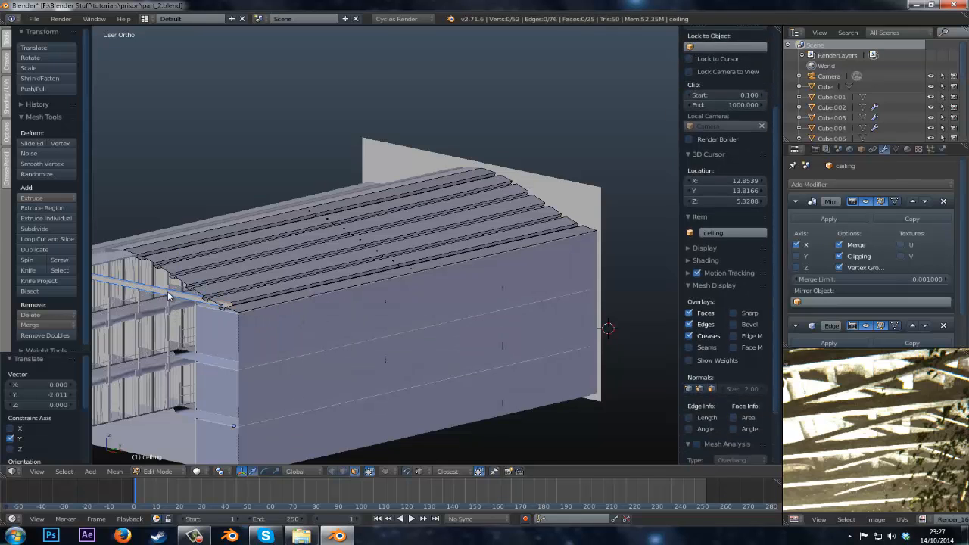
pyautogui.press('Tab')
pyautogui.press('Tab')
pyautogui.press('Tab')
pyautogui.rightClick(167, 292)
pyautogui.press('Tab')
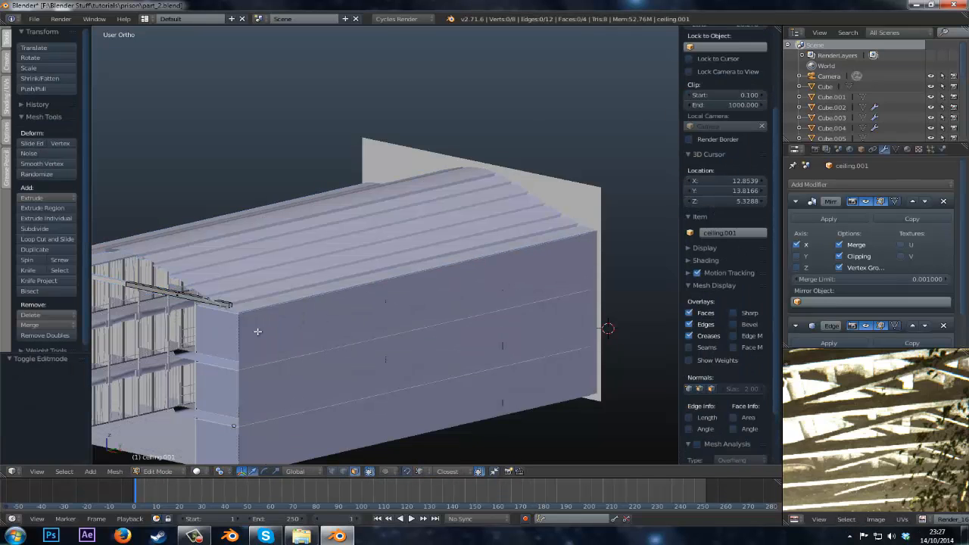
# - Mark one long lower edge of the crossbeam as a seam and unwrap the whole bar
pyautogui.moveTo(257, 332); pyautogui.dragTo(436, 241, button='middle')
pyautogui.scroll(2, 310, 318)
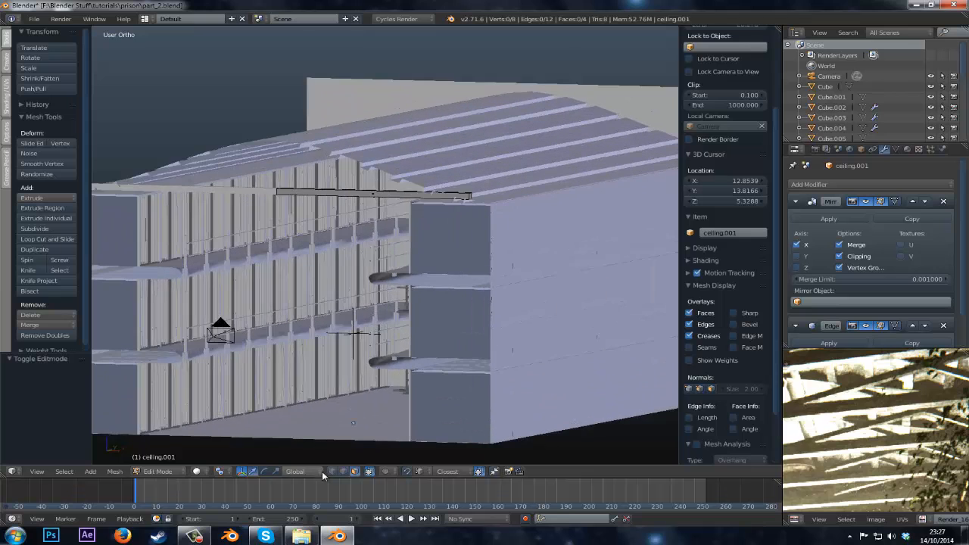
pyautogui.click(343, 471)
pyautogui.moveTo(373, 268); pyautogui.dragTo(356, 299, button='middle')
pyautogui.scroll(2, 352, 291)
pyautogui.rightClick(341, 258)
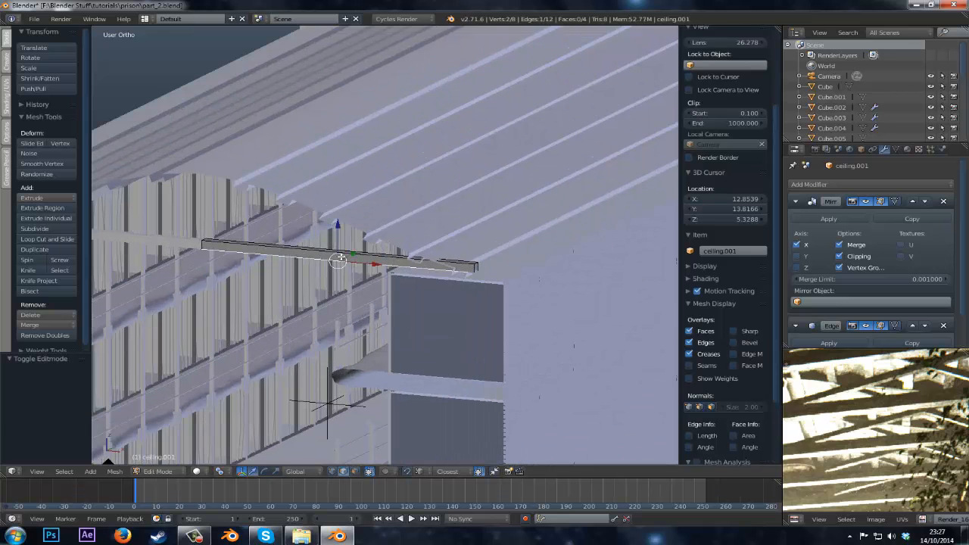
pyautogui.hotkey('ctrl', 'e')
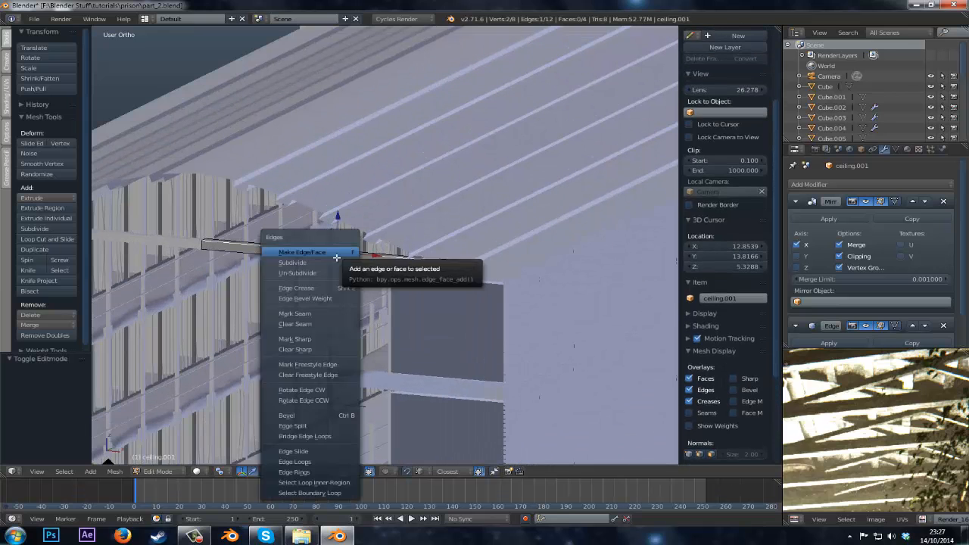
pyautogui.click(306, 314)
pyautogui.press('a')
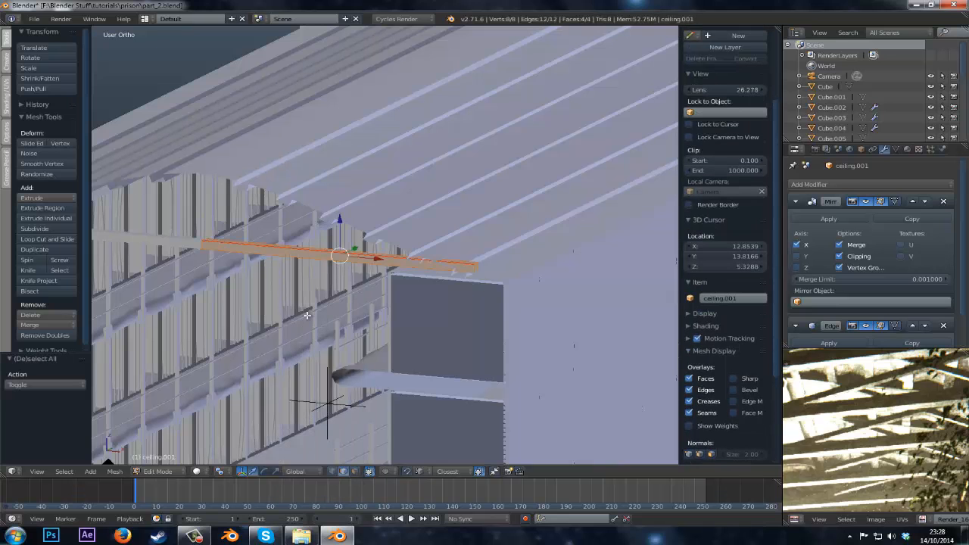
pyautogui.press('u')
pyautogui.click(313, 315)
# - Fit the whole reference render in the image view and add an Array modifier to the crossbeam object after its Mirror and Edge Split modifiers
pyautogui.scroll(-3, 871, 426)
pyautogui.hotkey('ctrl', 'Up')
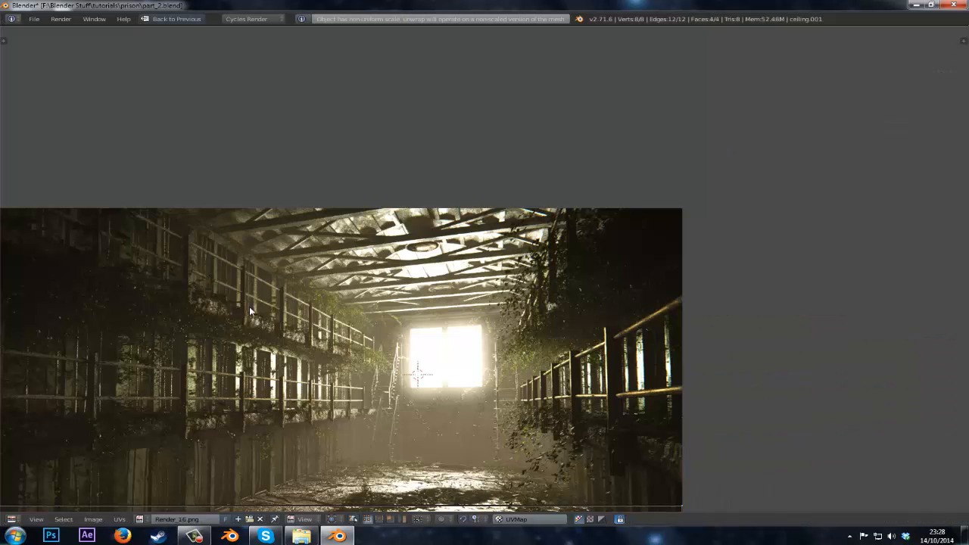
pyautogui.scroll(-3, 296, 295)
pyautogui.moveTo(400, 435); pyautogui.dragTo(405, 416, button='middle')
pyautogui.hotkey('ctrl', 'Up')
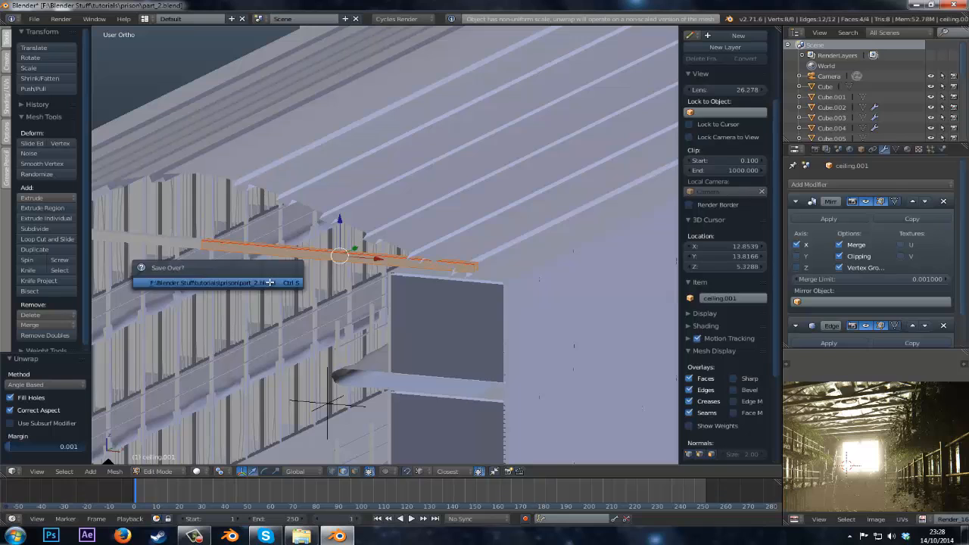
pyautogui.press('Tab')
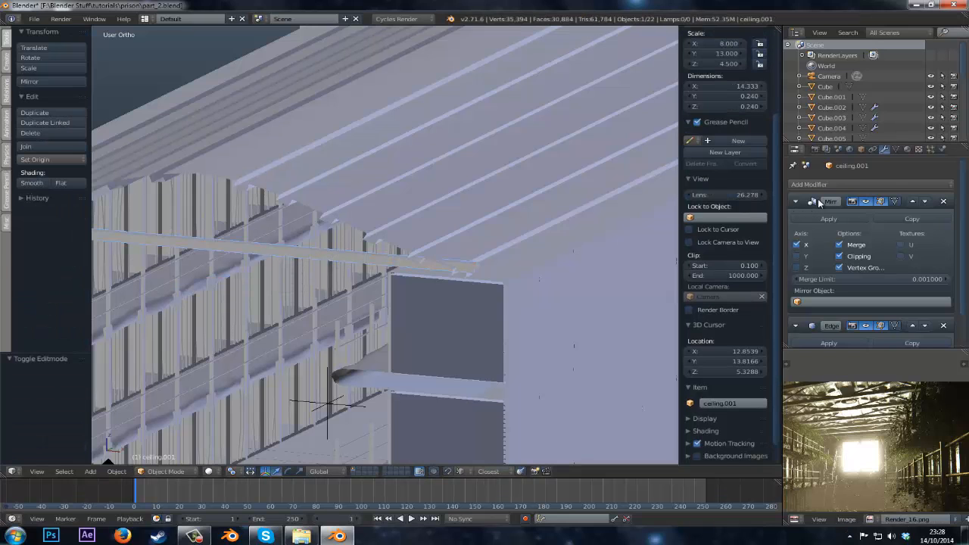
pyautogui.click(796, 201)
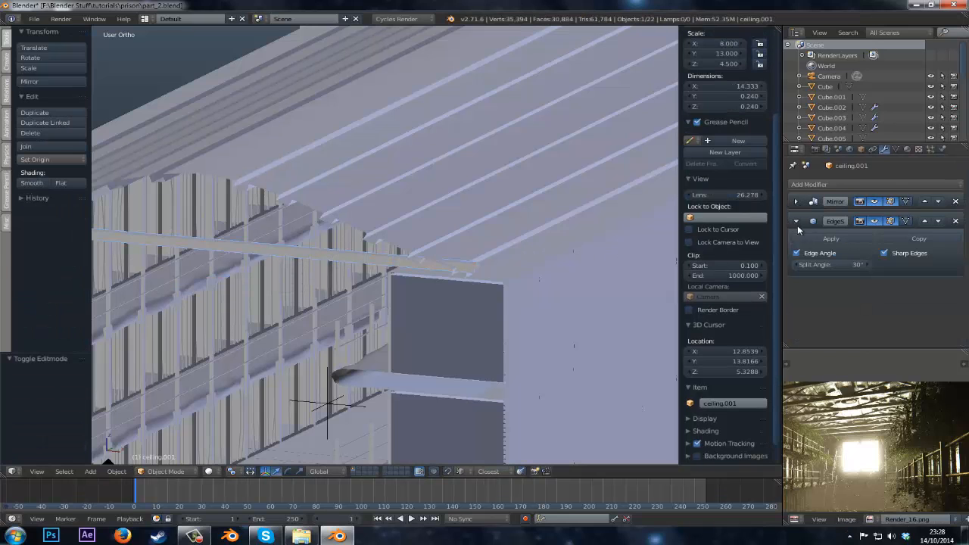
pyautogui.click(795, 221)
pyautogui.click(870, 184)
pyautogui.click(733, 210)
# - Set the array's relative offset to 0 in X and 30 in Y
pyautogui.moveTo(640, 218); pyautogui.dragTo(638, 225, button='middle')
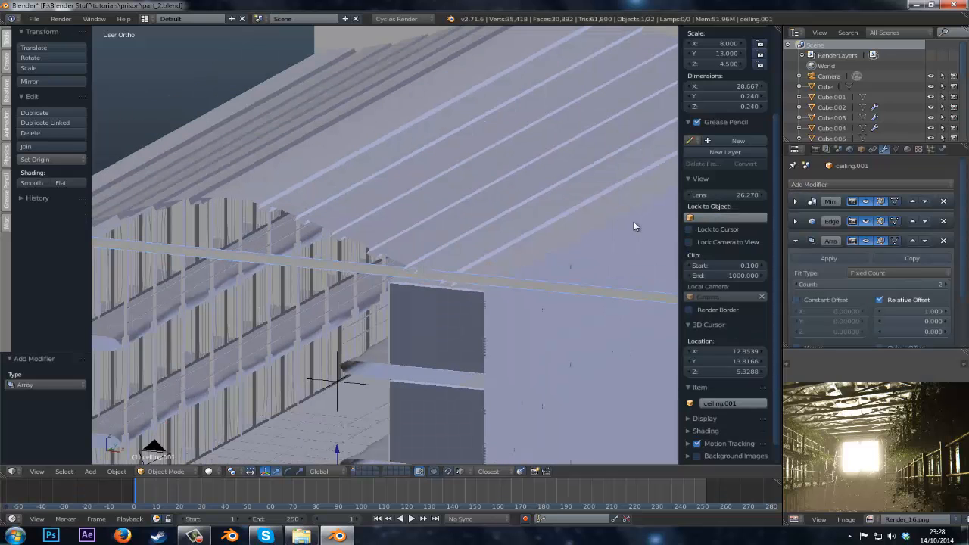
pyautogui.click(911, 309)
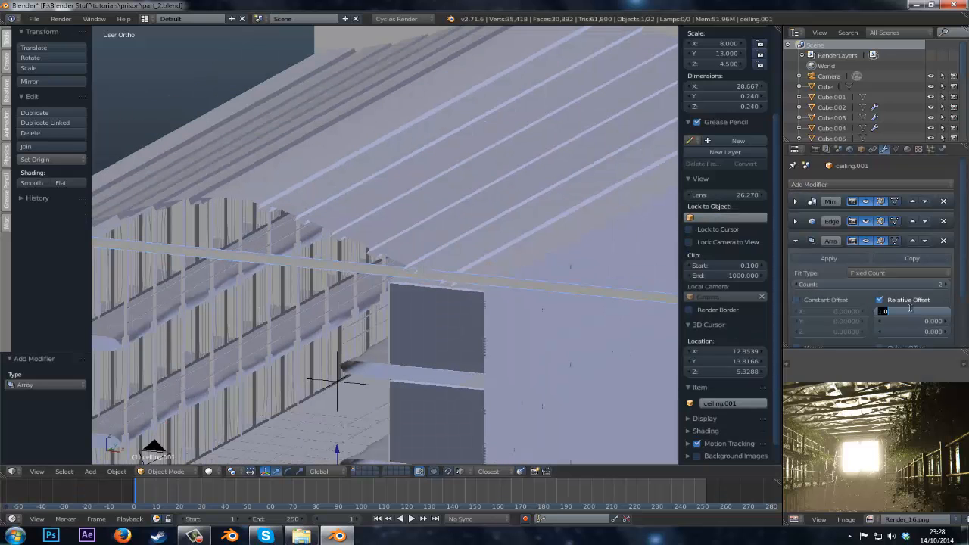
pyautogui.write('0')
pyautogui.press('Tab')
pyautogui.press('Tab')
pyautogui.hotkey('shift', 'Tab')
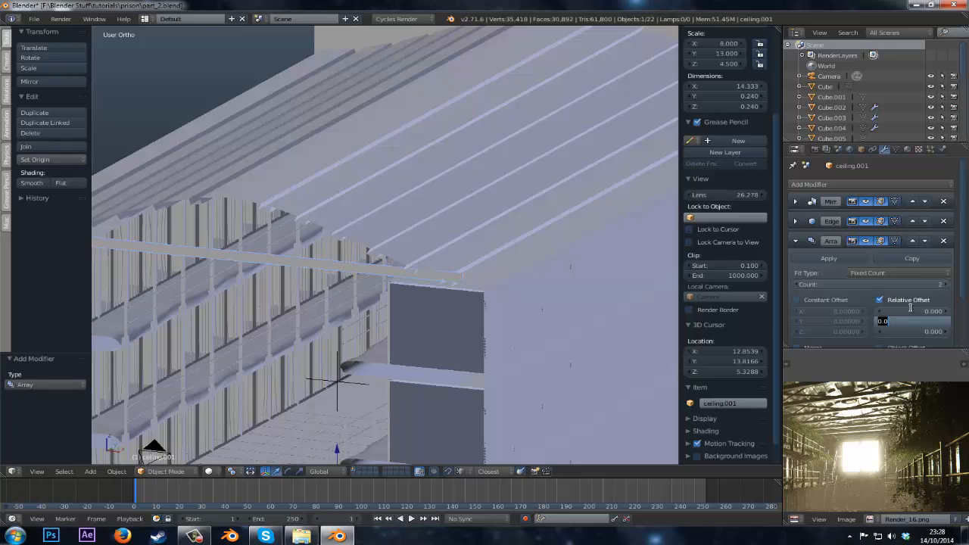
pyautogui.write('10')
pyautogui.press('Return')
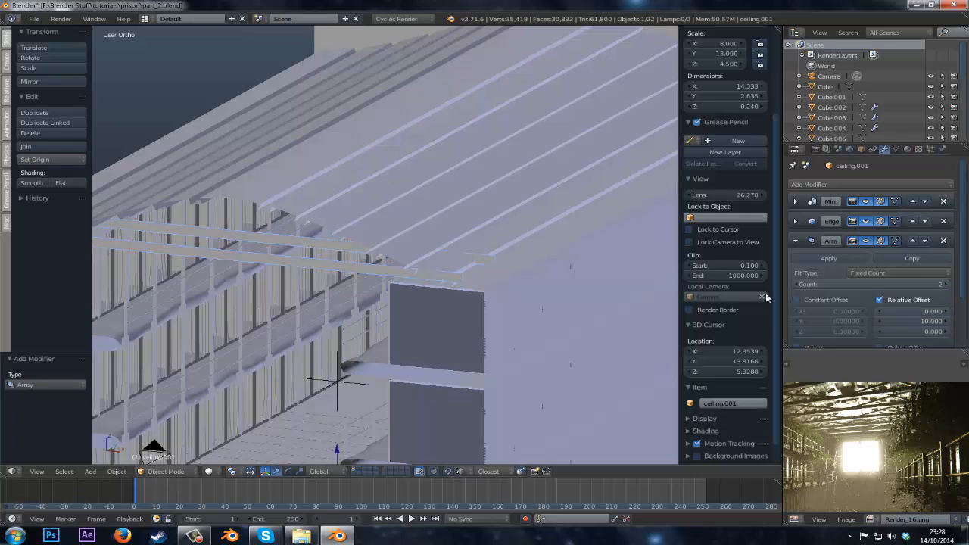
pyautogui.click(914, 320)
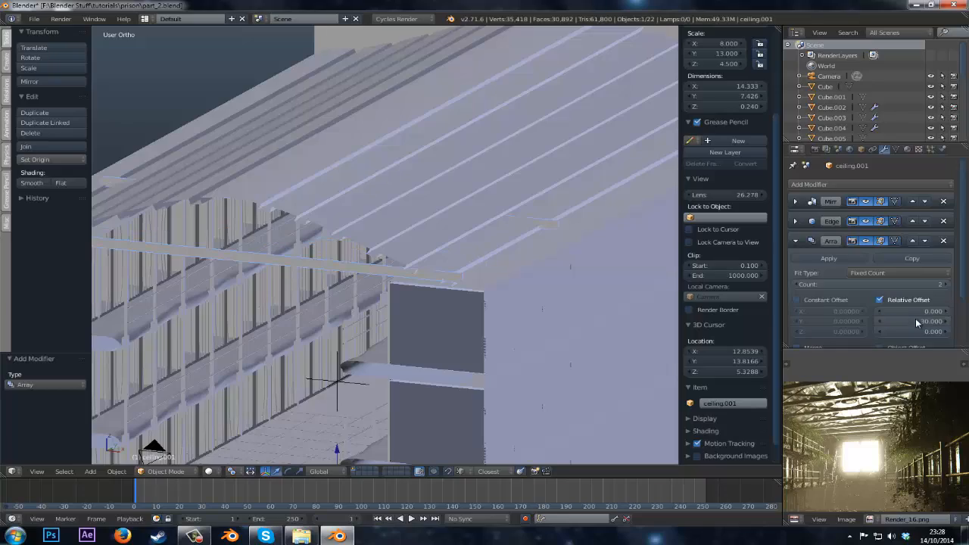
pyautogui.press('Return')
# - Raise the crossbeam array's count to 5
pyautogui.press('z')
pyautogui.press('Home')
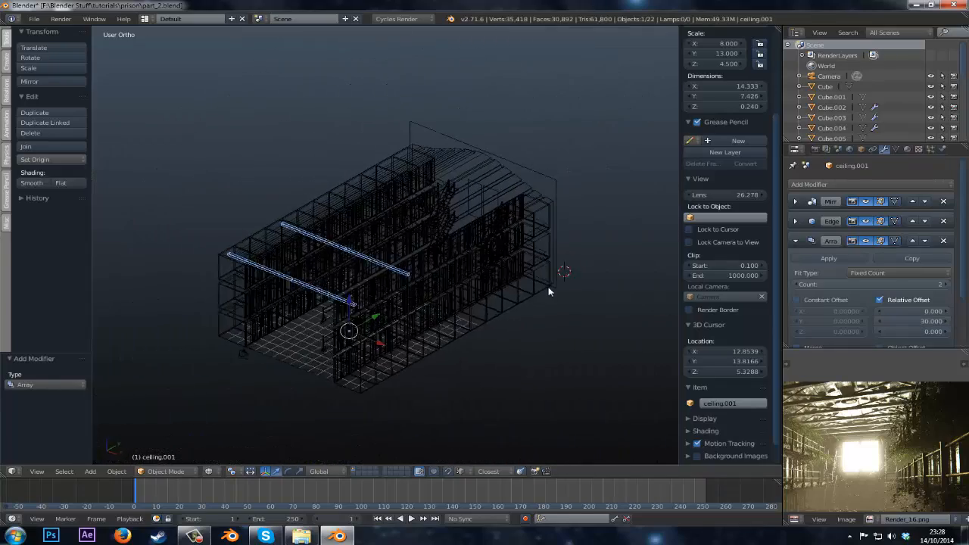
pyautogui.click(946, 284)
pyautogui.click(946, 284)
pyautogui.click(947, 284)
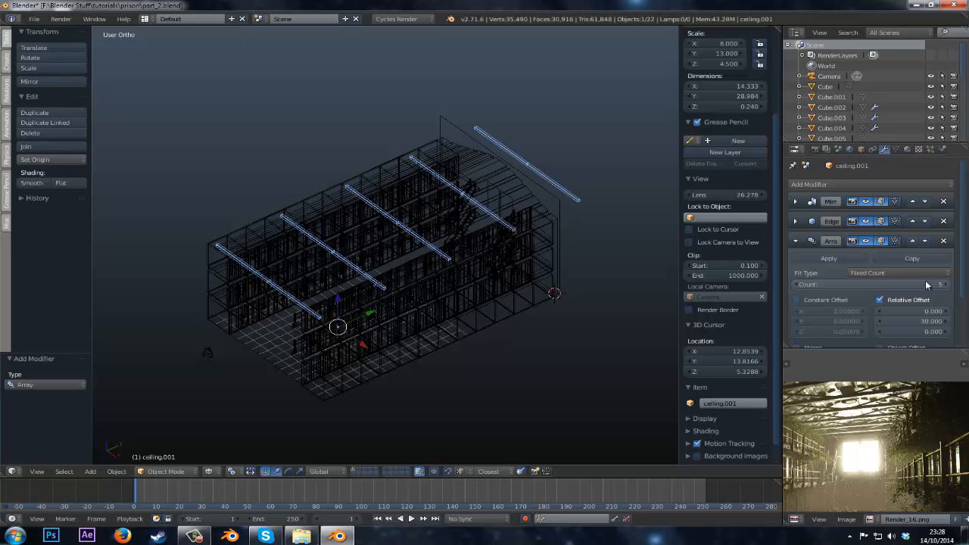
# - Reduce the array's relative Y offset to 26.53 so the last crossbeam meets the end wall, and save over part_2.blend
pyautogui.moveTo(484, 231); pyautogui.dragTo(442, 266, button='middle')
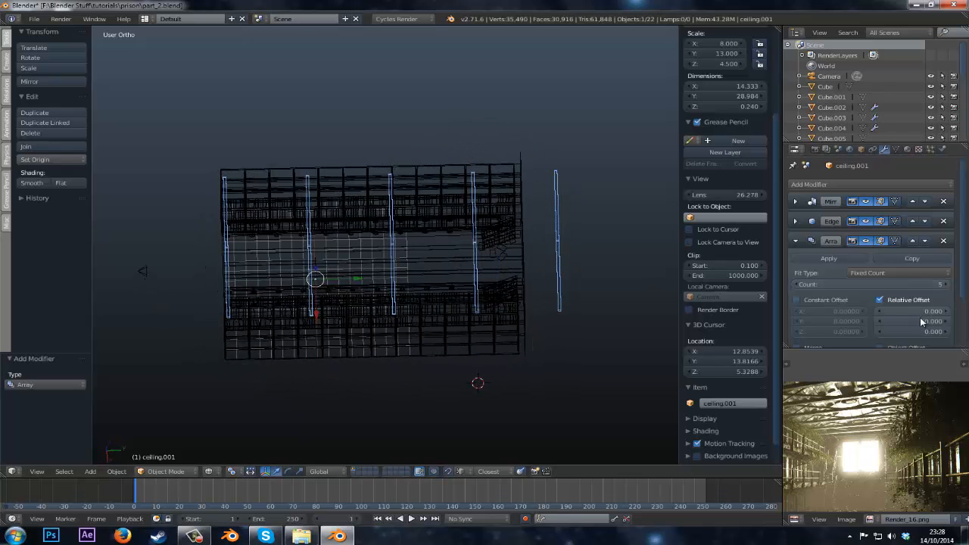
pyautogui.moveTo(922, 322); pyautogui.dragTo(717, 309)
pyautogui.press('z')
pyautogui.press('KP_0')
pyautogui.hotkey('ctrl', 's')
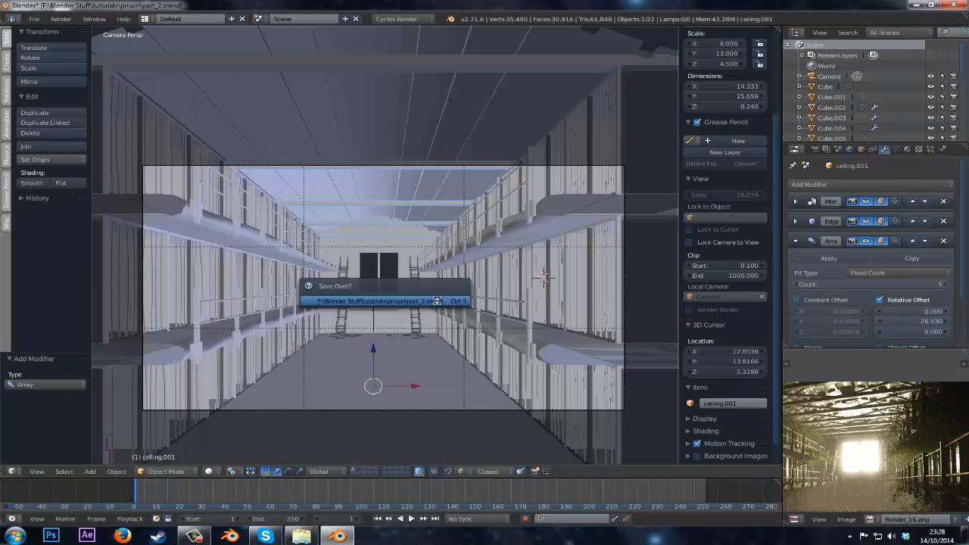
pyautogui.click(437, 300)
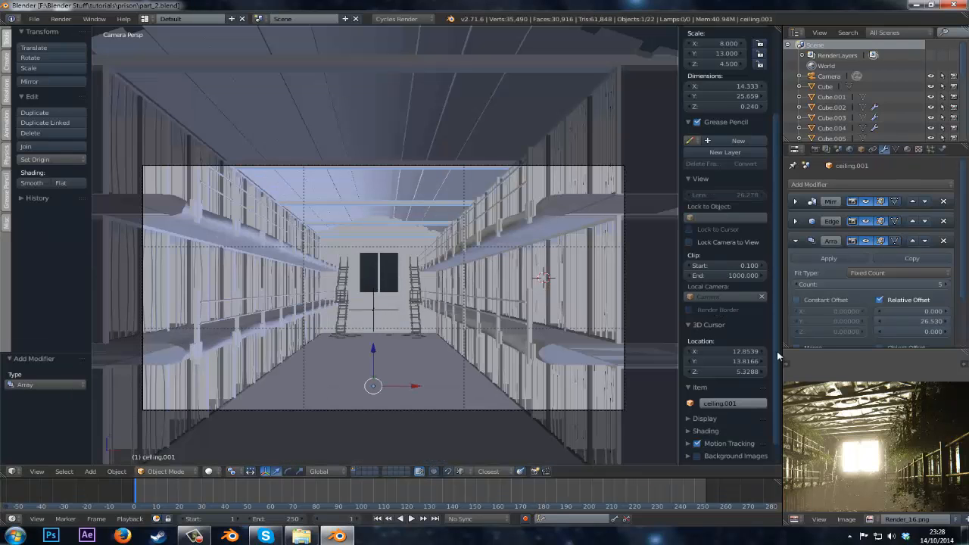
# - Raise the array count to 7 and reduce the relative Y offset to 17.78 to fit the crossbeams within the corridor's length
pyautogui.press('KP_0')
pyautogui.press('z')
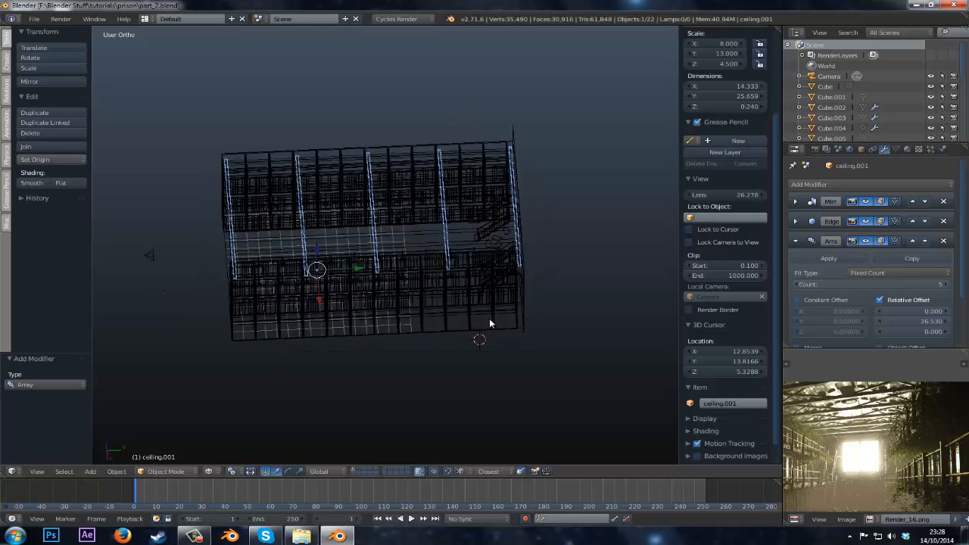
pyautogui.moveTo(490, 323); pyautogui.dragTo(483, 343, button='middle')
pyautogui.click(949, 284)
pyautogui.click(949, 284)
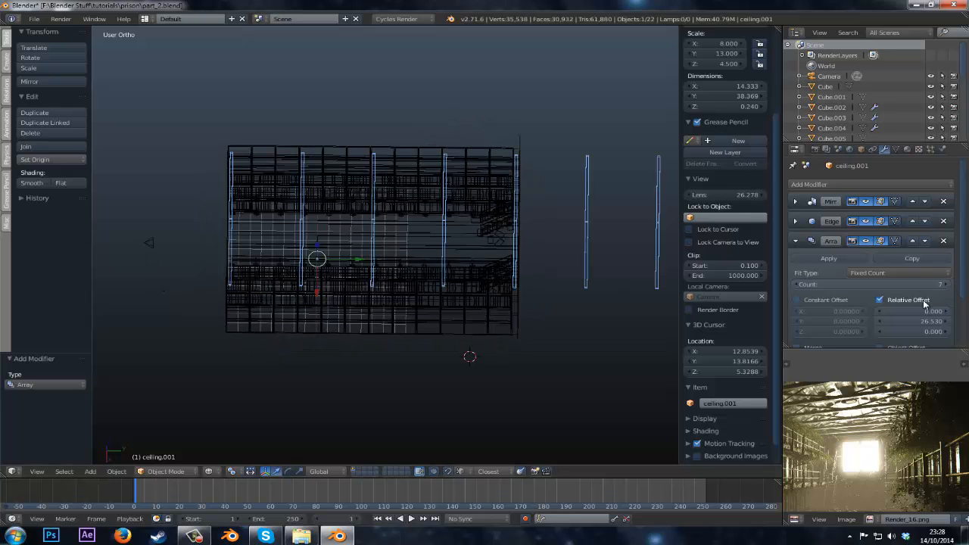
pyautogui.moveTo(930, 321); pyautogui.dragTo(419, 289)
pyautogui.press('KP_0')
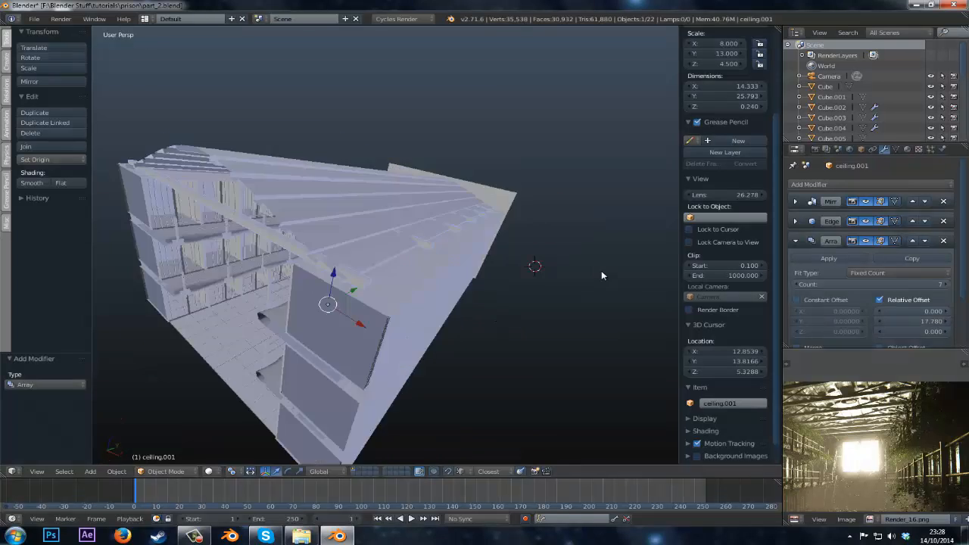
# - Thicken the crossbeam mesh by scaling it about 1.459 in Y and Z with the X axis locked
pyautogui.press('Tab')
pyautogui.press('KP_0')
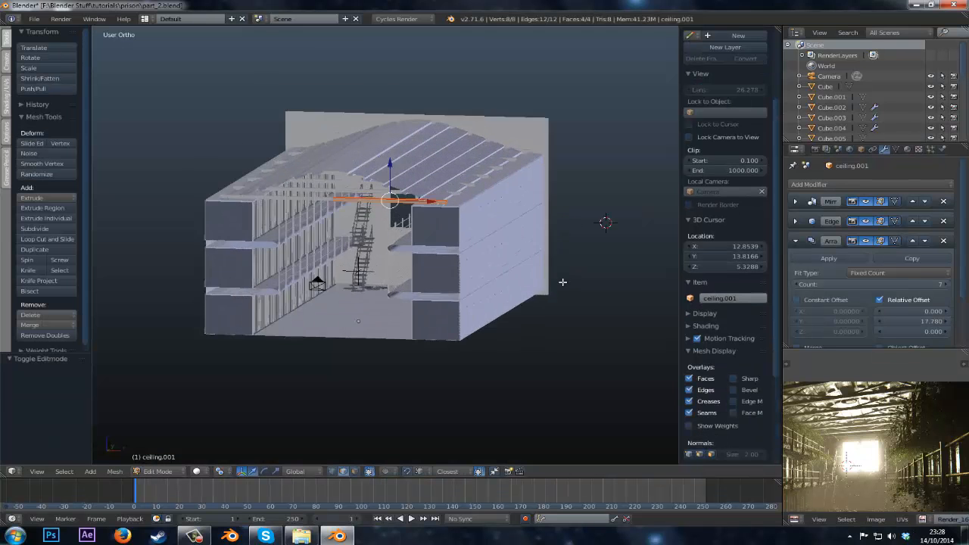
pyautogui.press('s')
pyautogui.press('x')
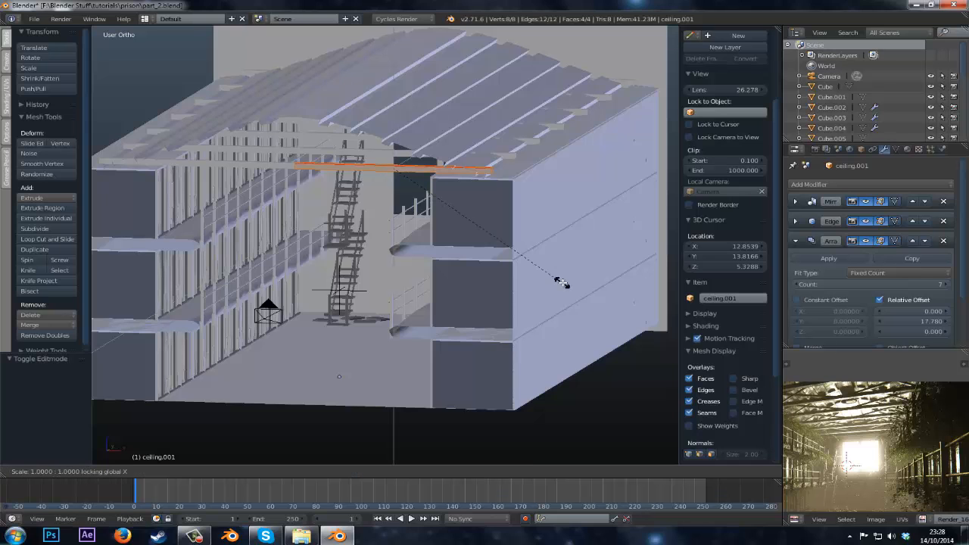
pyautogui.click(651, 320)
pyautogui.moveTo(650, 324); pyautogui.dragTo(636, 328, button='middle')
pyautogui.scroll(-4, 563, 219)
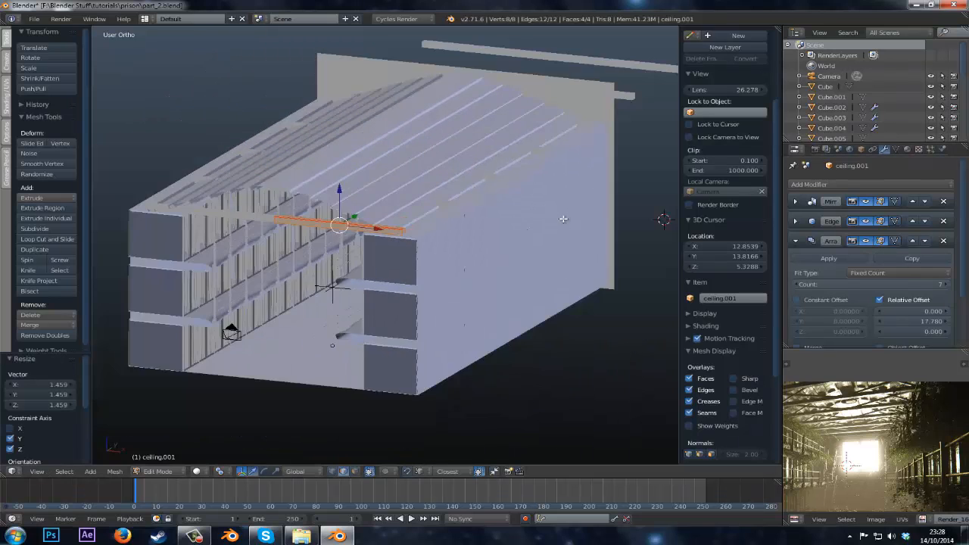
# - Reduce the array's relative Y offset to 10.88 to refit the thicker crossbeams, and check them through the camera
pyautogui.moveTo(531, 229); pyautogui.dragTo(476, 261, button='middle')
pyautogui.scroll(-3, 480, 246)
pyautogui.press('z')
pyautogui.scroll(2, 475, 262)
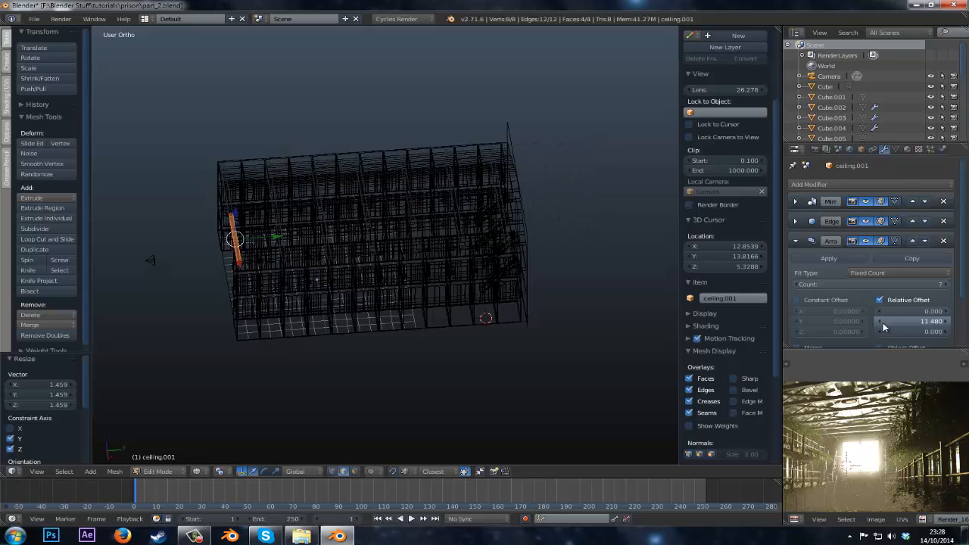
pyautogui.moveTo(568, 251); pyautogui.dragTo(562, 307, button='middle')
pyautogui.press('z')
pyautogui.press('KP_0')
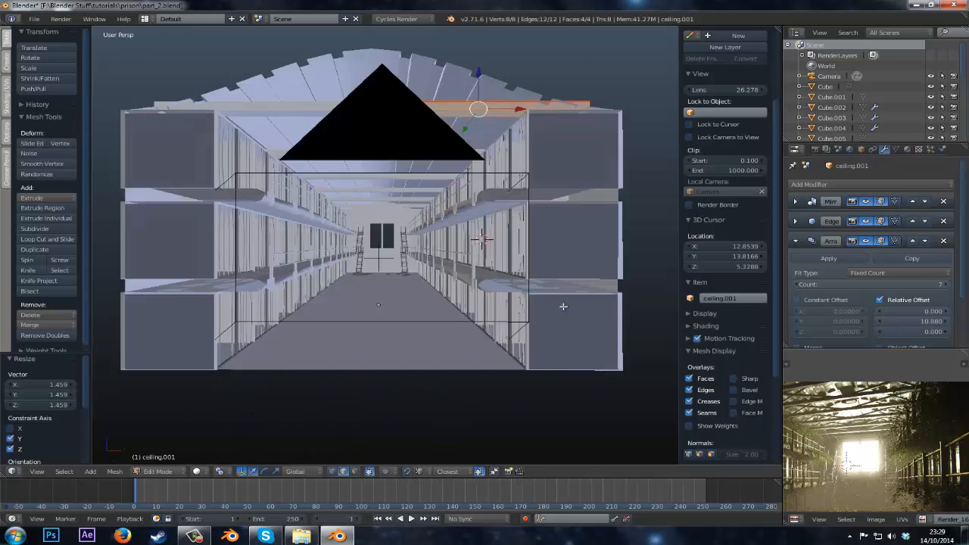
pyautogui.press('Tab')
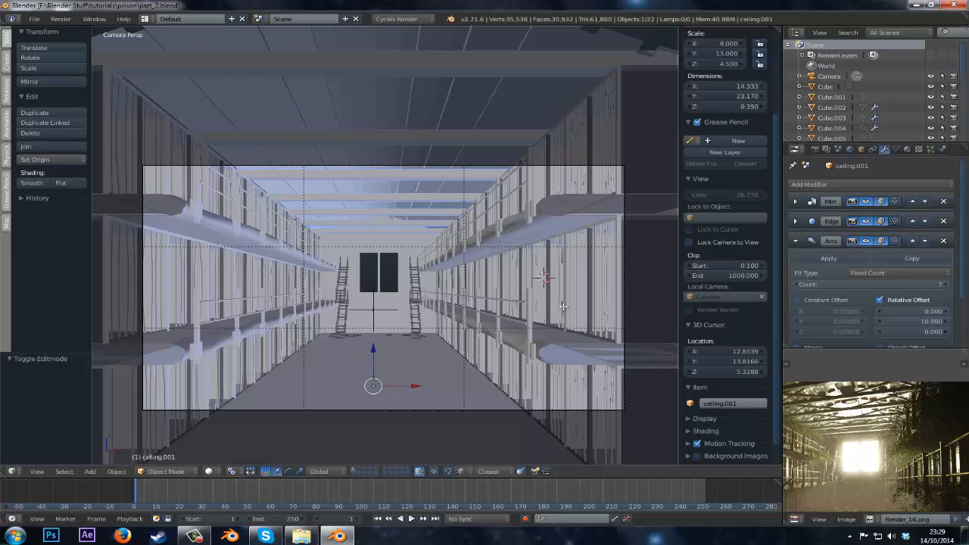
# - Duplicate the crossbeam mesh about 0.76 in X and 0.96 in Z away, and thin the copy to 0.384 in Y and Z
pyautogui.press('Tab')
pyautogui.press('KP_1')
pyautogui.press('z')
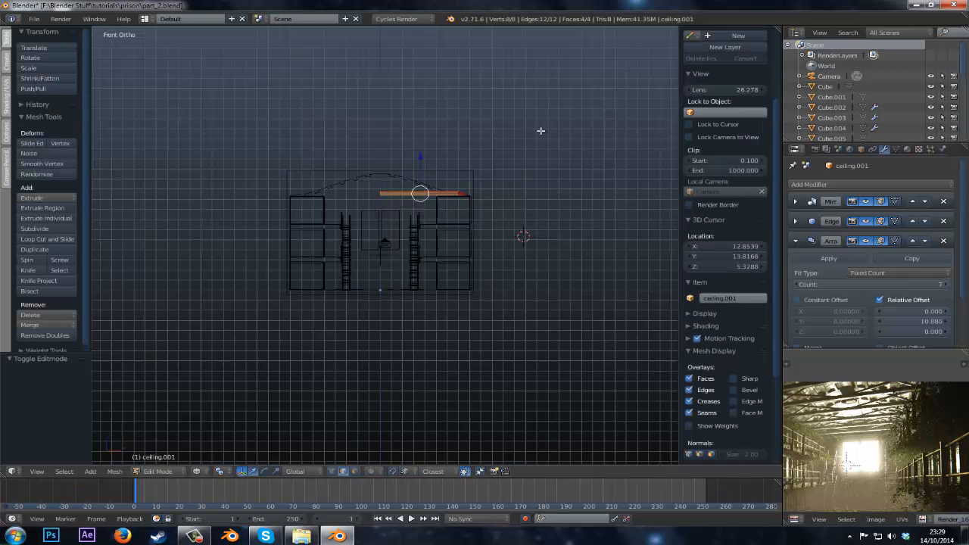
pyautogui.scroll(8, 480, 214)
pyautogui.hotkey('shift', 'd')
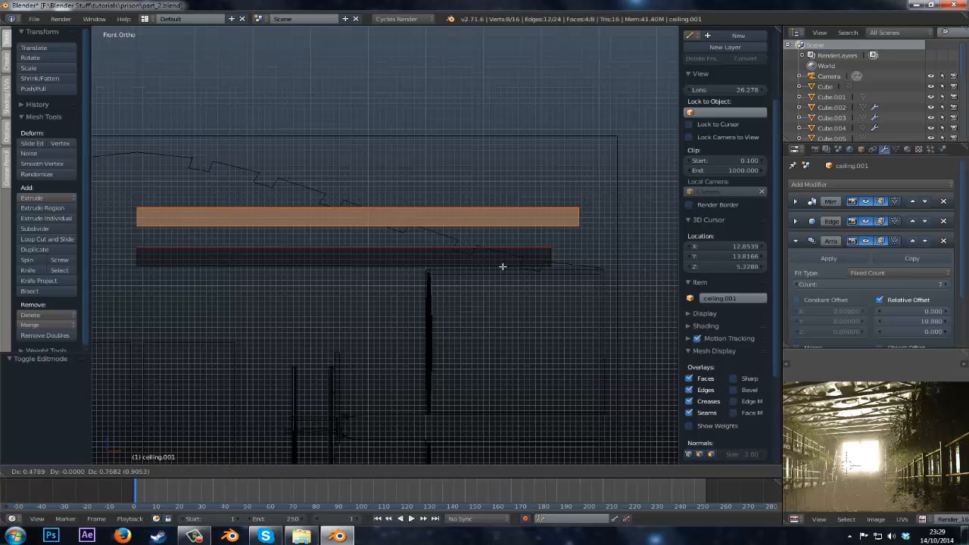
pyautogui.click(513, 262)
pyautogui.press('s')
pyautogui.hotkey('shift', 'x')
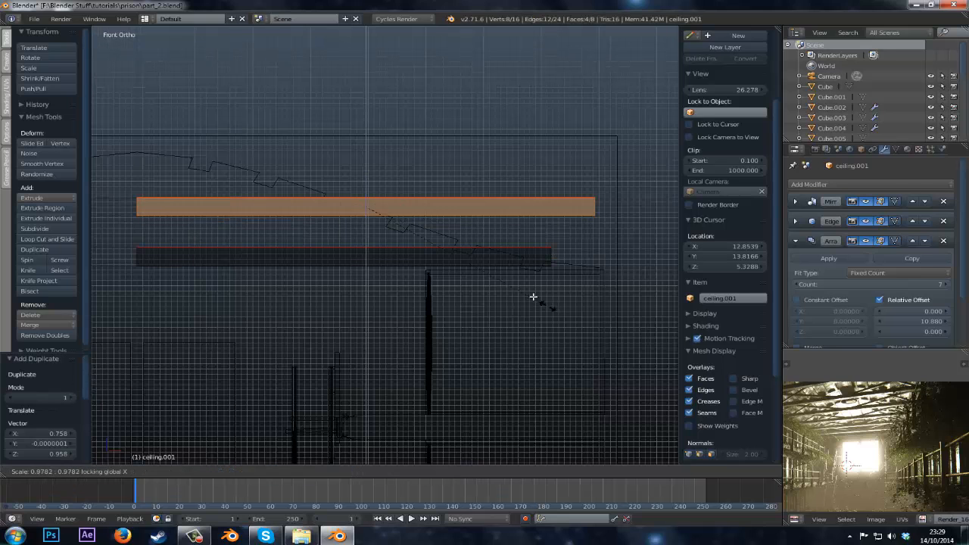
pyautogui.click(443, 245)
# - Rotate the thinned bar to follow the ceiling's slope and move it up against the ceiling panels
pyautogui.press('r')
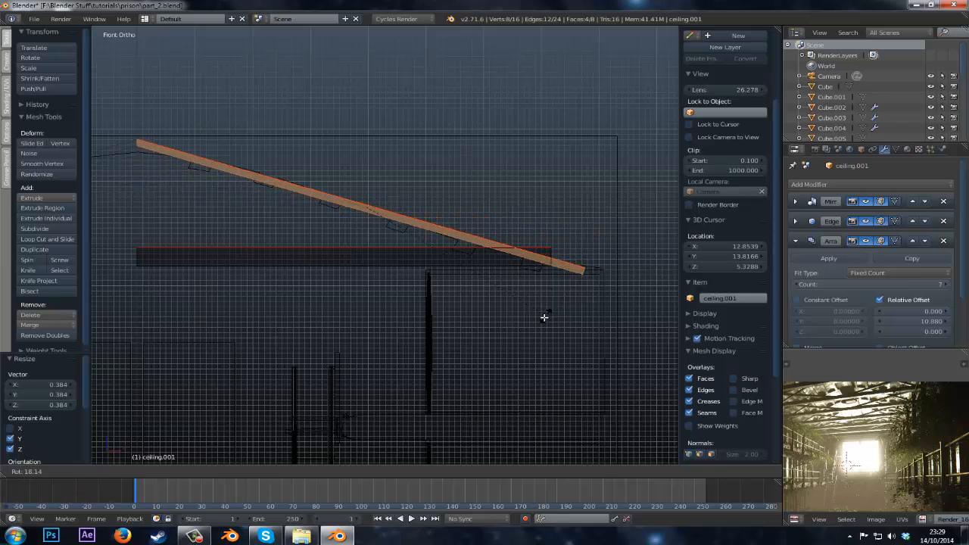
pyautogui.click(536, 323)
pyautogui.press('g')
pyautogui.click(538, 340)
pyautogui.press('r')
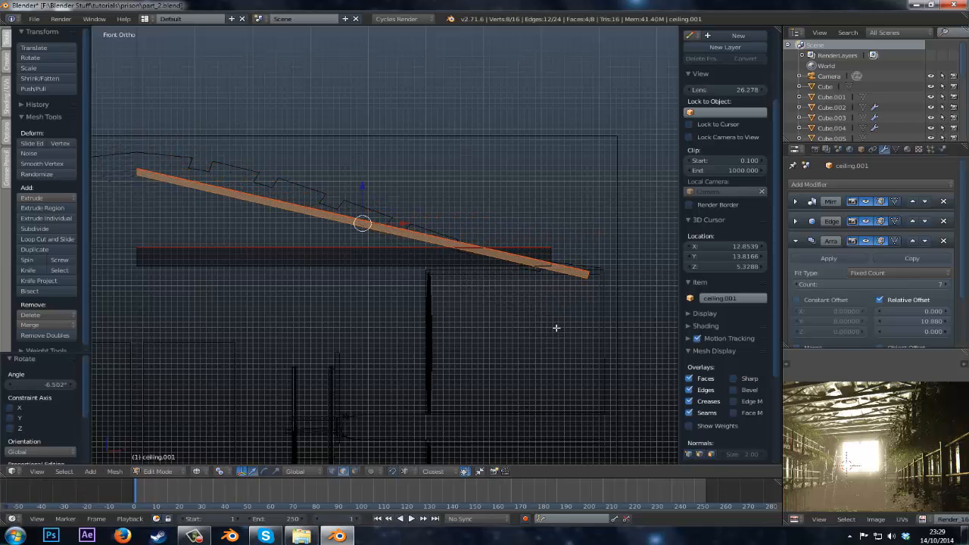
pyautogui.click(557, 314)
pyautogui.press('g')
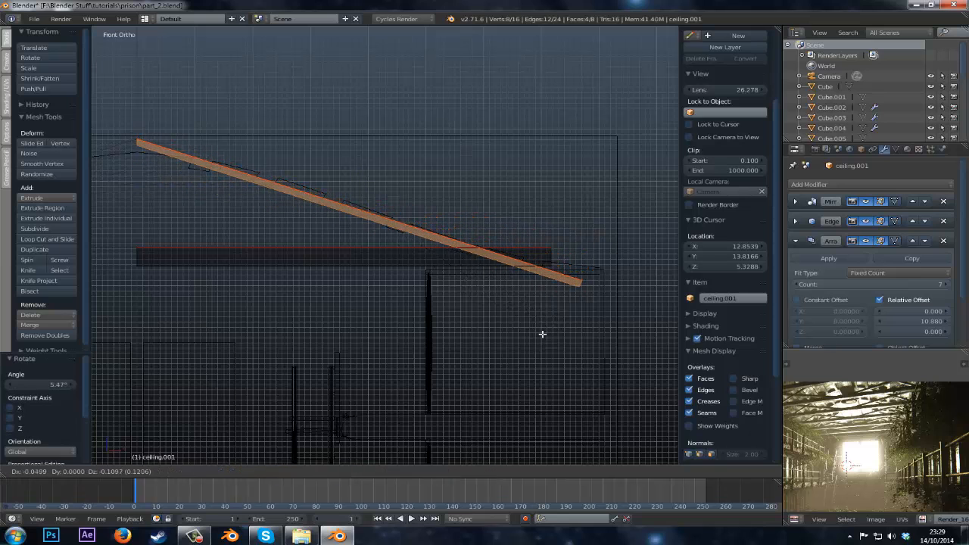
pyautogui.click(540, 333)
# - Lower the sloped bar's upper-end vertices along Z to meet the ceiling's peak
pyautogui.click(332, 471)
pyautogui.press('z')
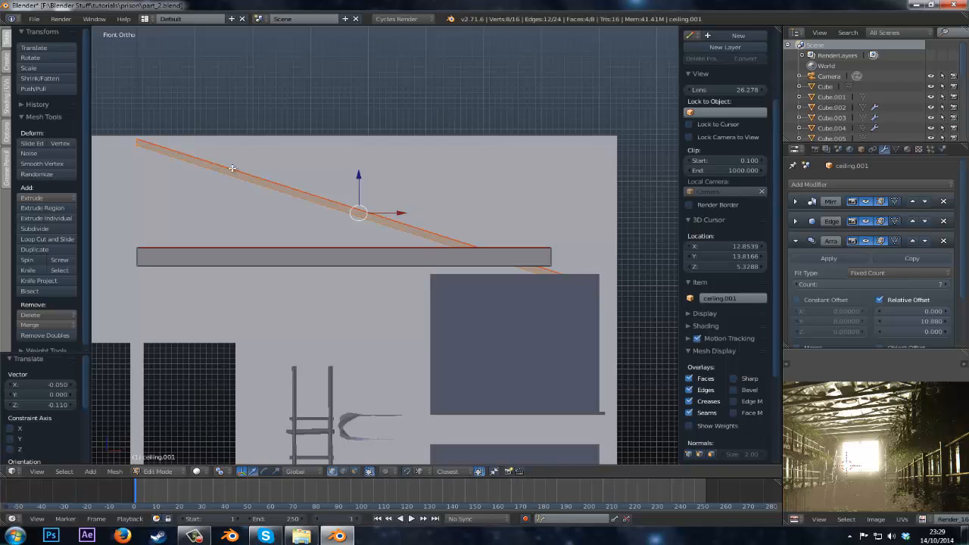
pyautogui.press('z')
pyautogui.press('b')
pyautogui.press('Escape')
pyautogui.press('a')
pyautogui.press('b')
pyautogui.moveTo(163, 125); pyautogui.dragTo(126, 149)
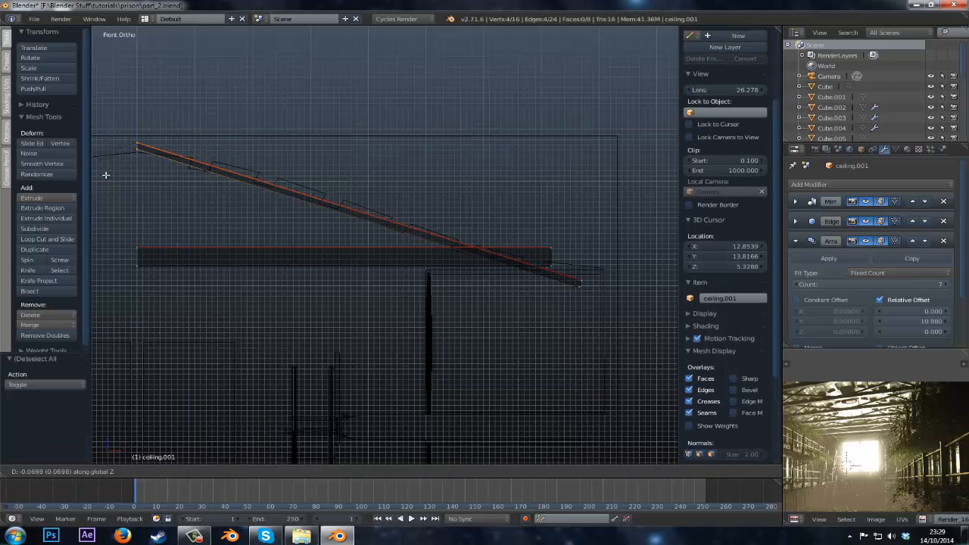
pyautogui.press('g')
pyautogui.press('z')
pyautogui.click(162, 179)
pyautogui.press('a')
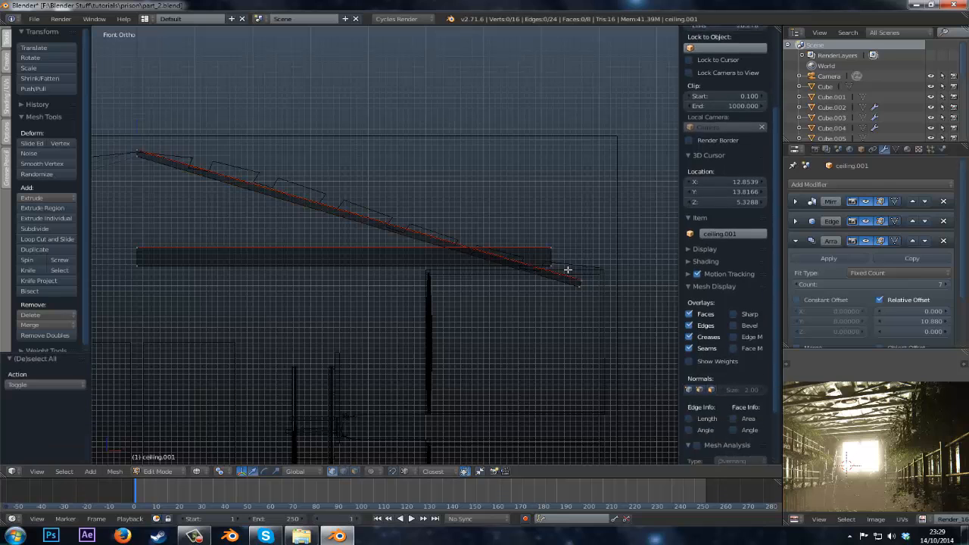
# - Try to divide the sloped bar with four loop cuts
pyautogui.press('a')
pyautogui.press('a')
pyautogui.hotkey('ctrl', 'r')
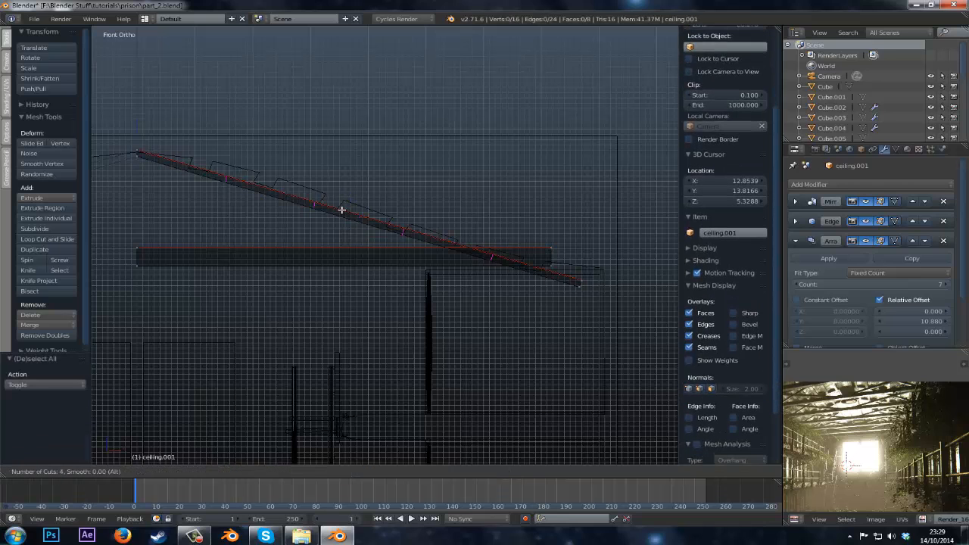
pyautogui.click(341, 210)
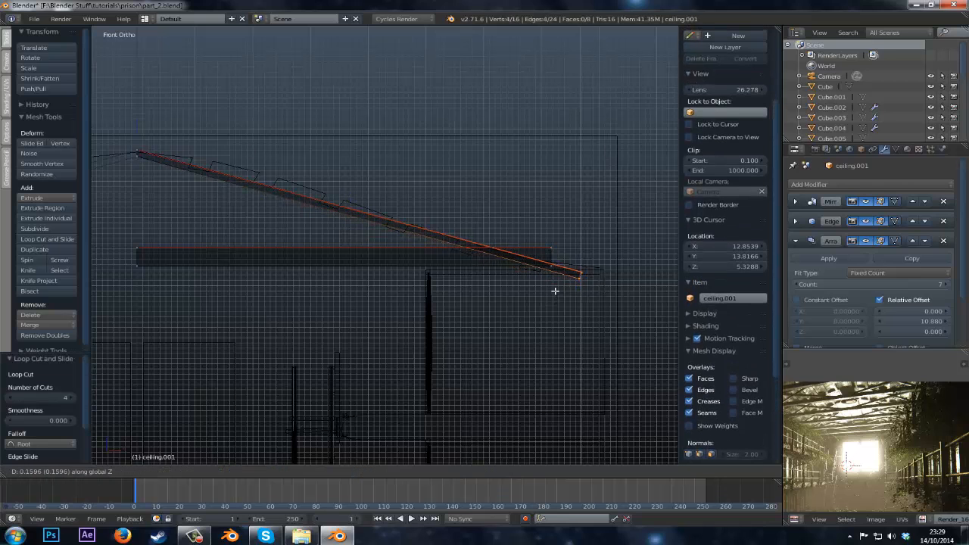
# - Raise the sloped bar's lower end about 0.16 in Z and pull it inward so it ends over the crossbeam
pyautogui.click(555, 291)
pyautogui.press('g')
pyautogui.click(493, 277)
pyautogui.press('a')
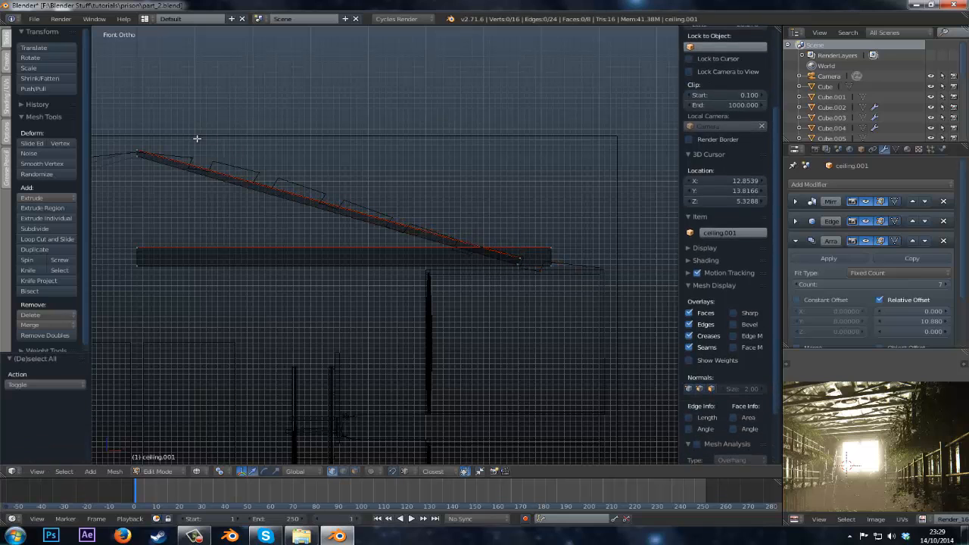
# - Disable the mirror modifier's clipping and move the sloped bar's upper end off the centre line, about 0.56 in X and 0.19 in Z
pyautogui.press('b')
pyautogui.moveTo(184, 139); pyautogui.dragTo(107, 162)
pyautogui.press('g')
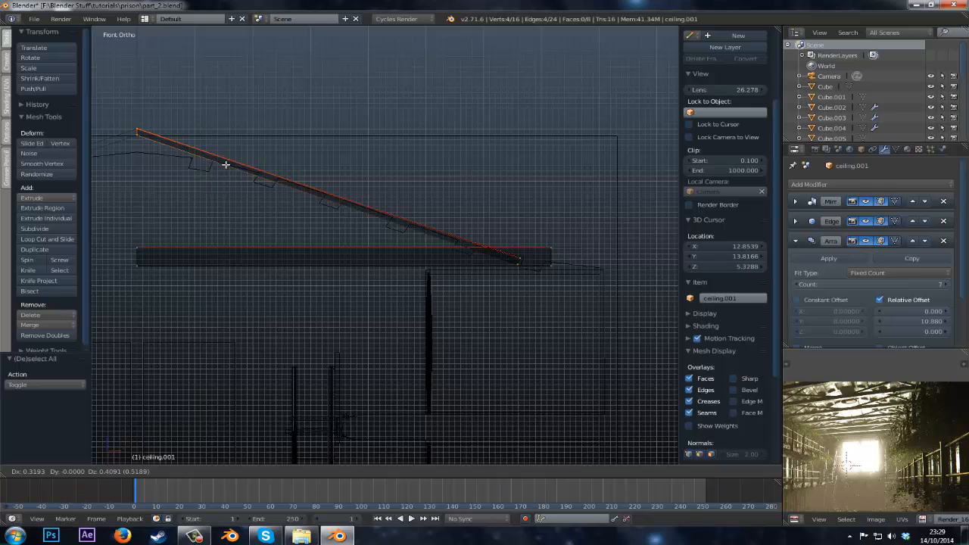
pyautogui.rightClick(225, 167)
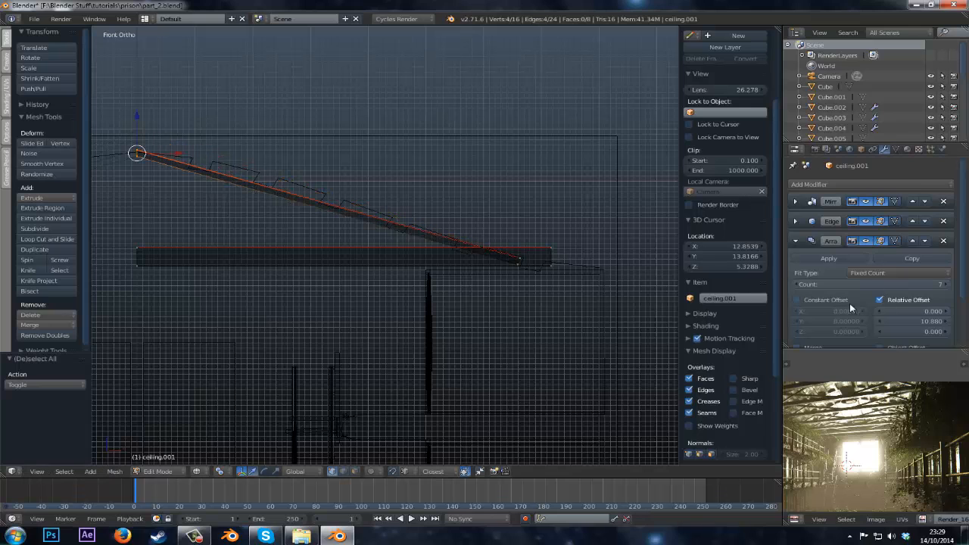
pyautogui.click(794, 202)
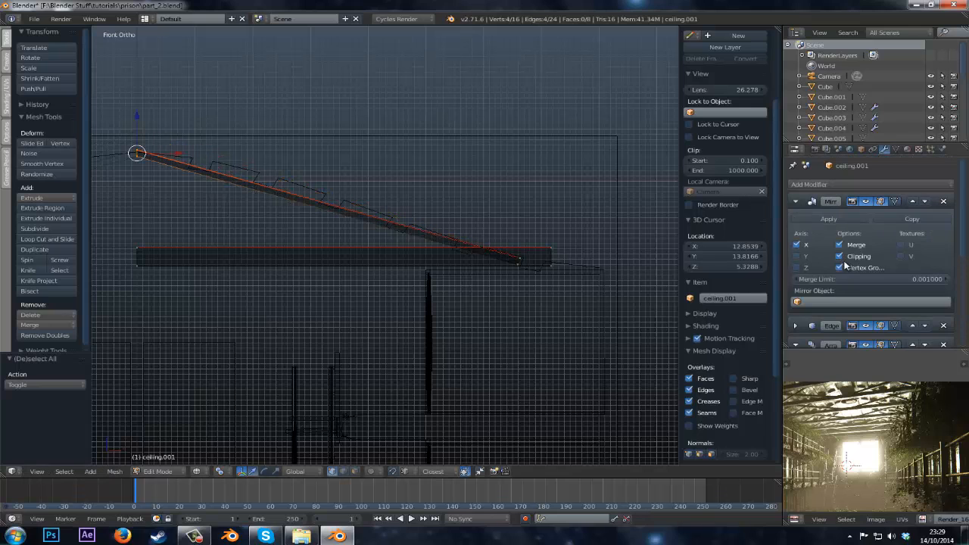
pyautogui.press('g')
pyautogui.click(335, 236)
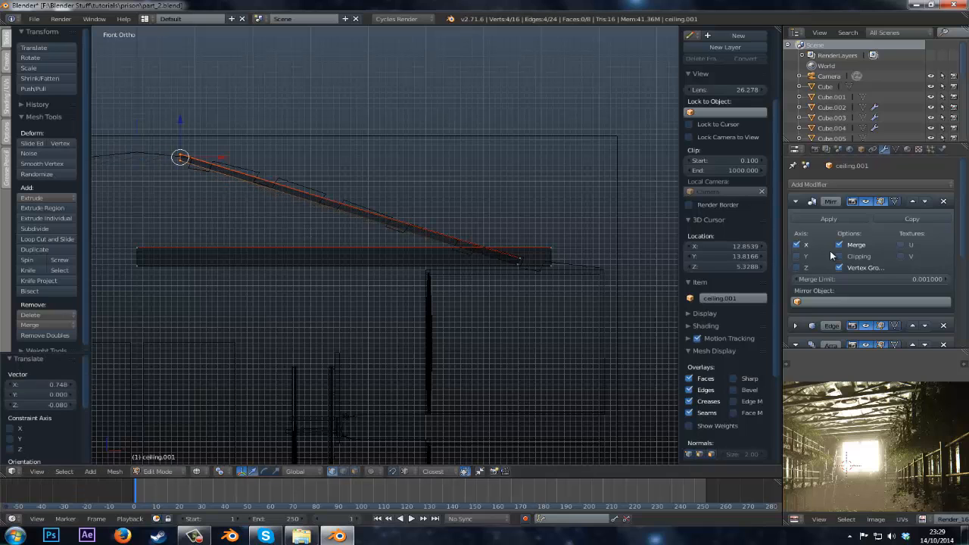
pyautogui.press('g')
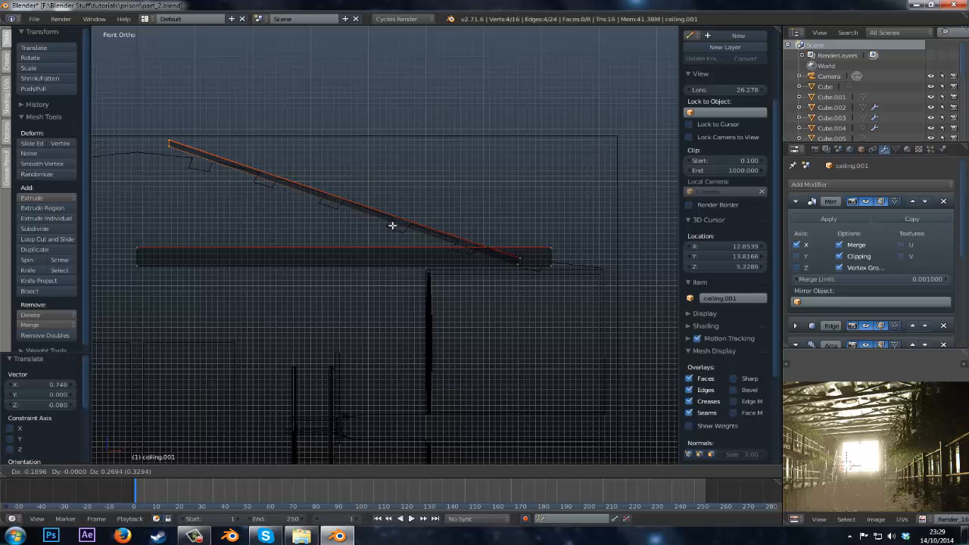
pyautogui.click(392, 225)
# - Select all linked geometry of the sloped bar in solid shading
pyautogui.press('z')
pyautogui.press('z')
pyautogui.moveTo(498, 262); pyautogui.dragTo(485, 281, button='middle')
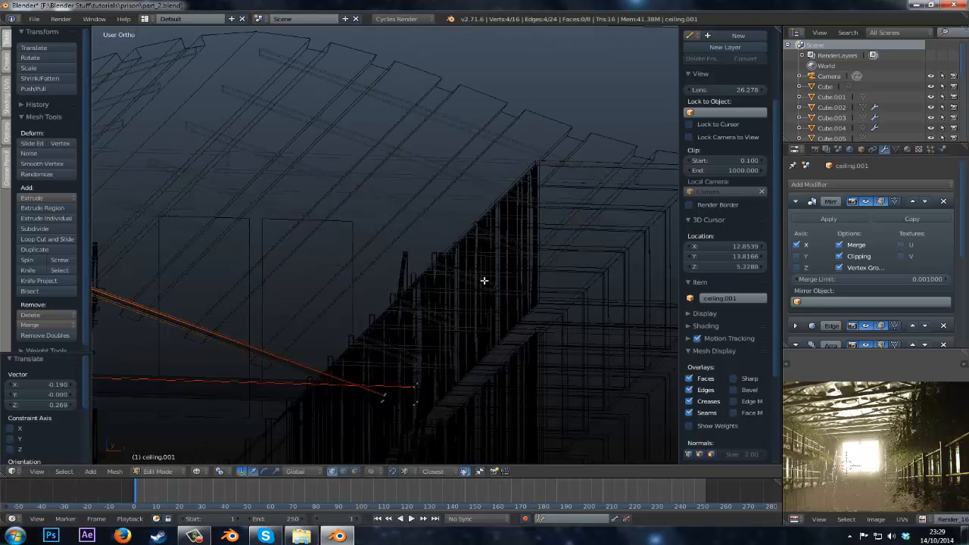
pyautogui.scroll(2, 484, 281)
pyautogui.press('z')
pyautogui.hotkey('ctrl', 'l')
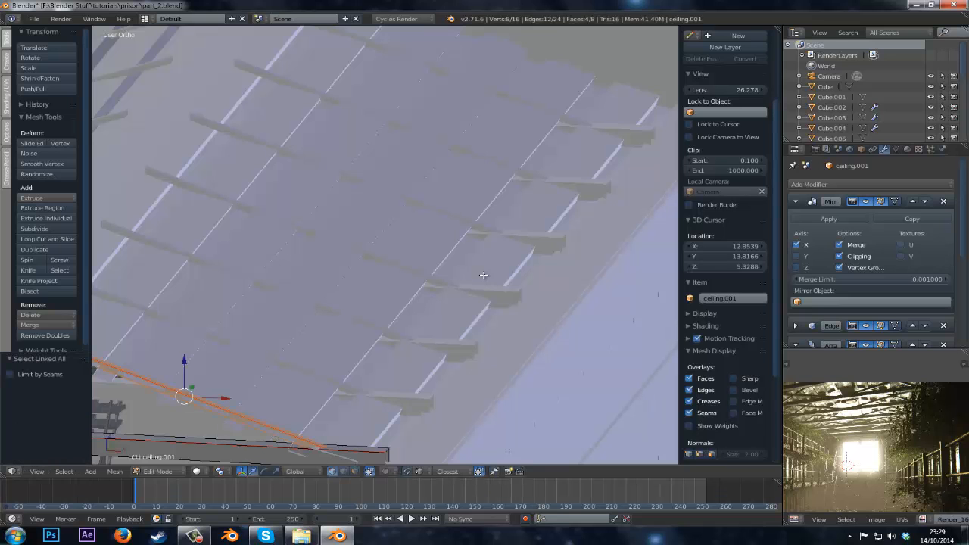
pyautogui.press('s')
pyautogui.rightClick(495, 278)
pyautogui.scroll(-3, 489, 279)
pyautogui.hotkey('alt', 's')
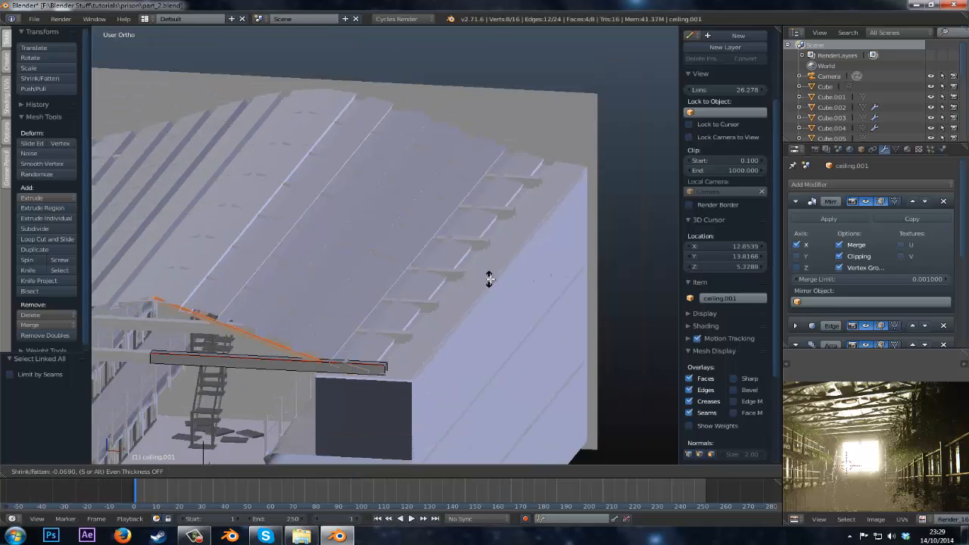
pyautogui.rightClick(501, 275)
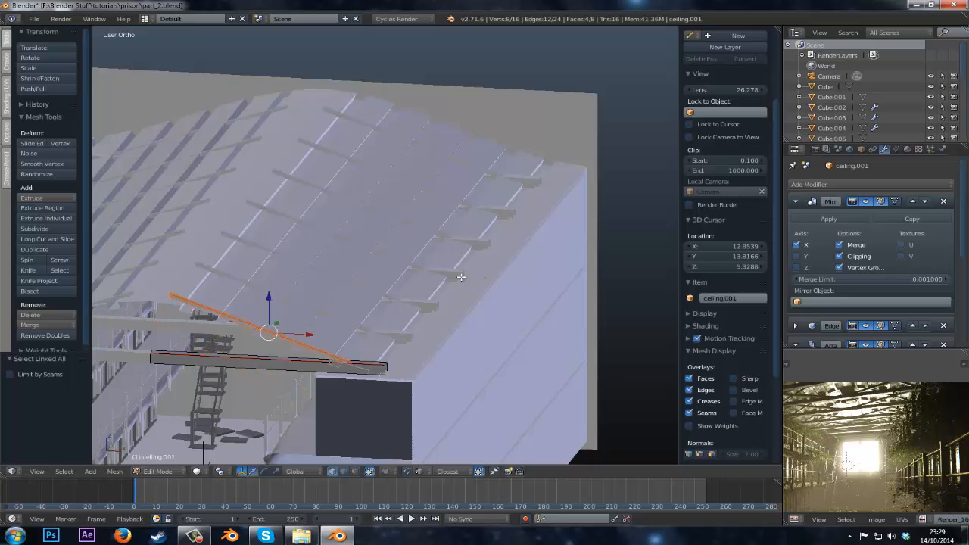
pyautogui.press('g')
pyautogui.rightClick(499, 266)
# - Turn off the mirror modifier's clipping and move the sloped bar 3.443 along X, out of the ceiling
pyautogui.click(839, 256)
pyautogui.scroll(-3, 442, 238)
pyautogui.press('g')
pyautogui.press('x')
pyautogui.click(476, 277)
pyautogui.scroll(2, 475, 278)
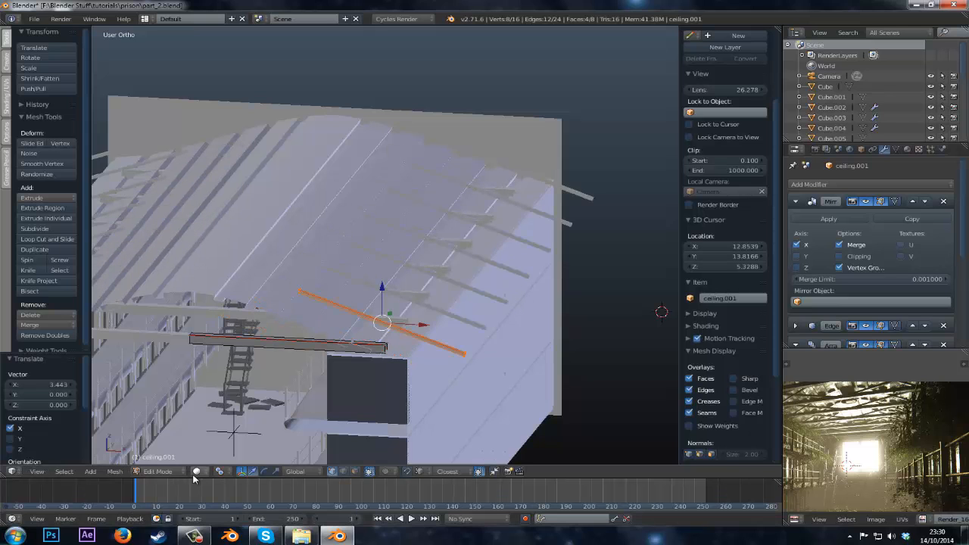
# - Thicken the sloped bar with a Shrink/Fatten offset of -0.012, and slim it slightly with an offset of 0.004
pyautogui.click(223, 471)
pyautogui.click(274, 421)
pyautogui.hotkey('alt', 's')
pyautogui.rightClick(419, 349)
pyautogui.hotkey('alt', 's')
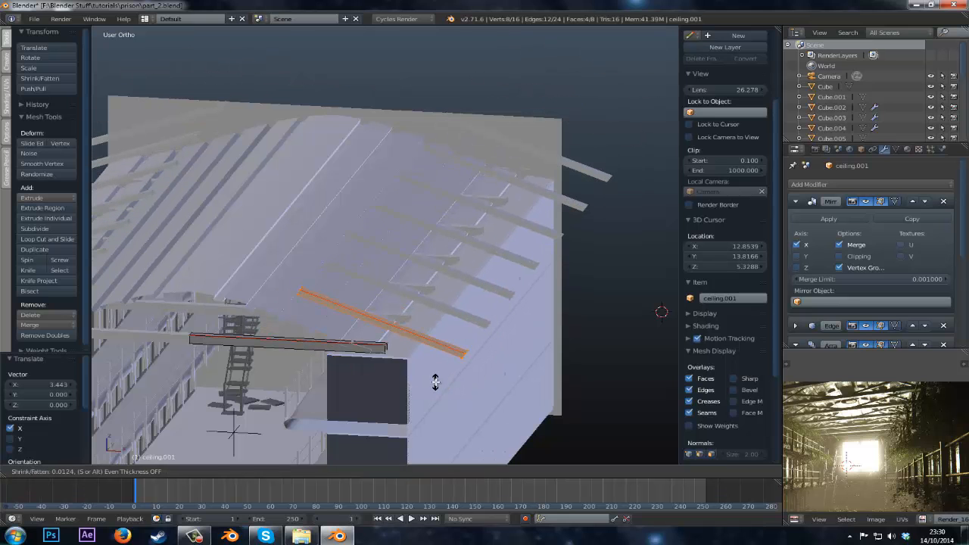
pyautogui.click(433, 381)
pyautogui.moveTo(432, 381); pyautogui.dragTo(420, 309, button='middle')
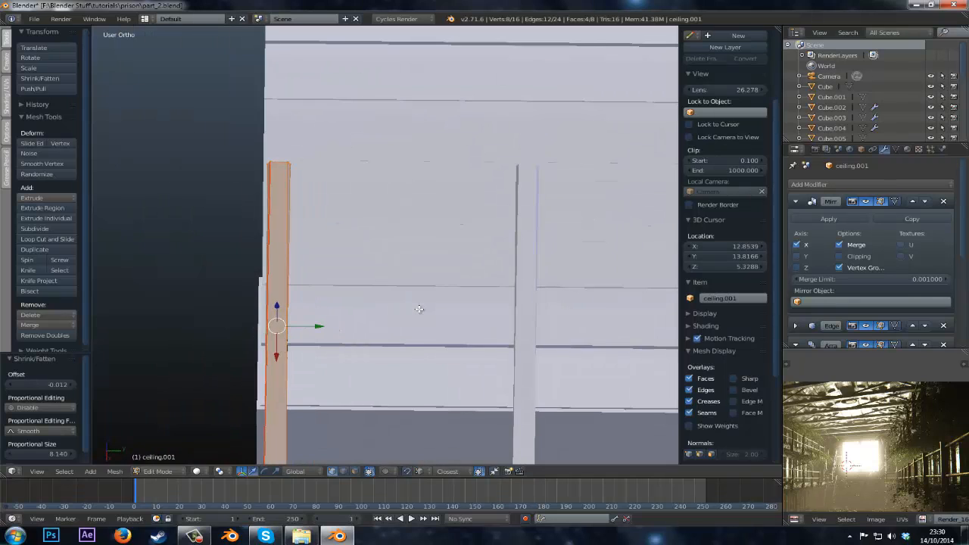
pyautogui.hotkey('alt', 's')
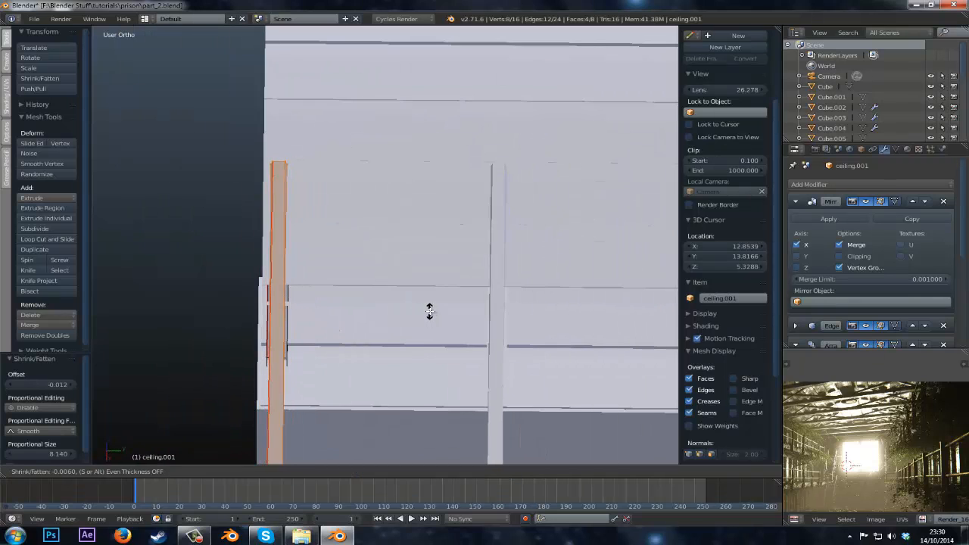
pyautogui.click(428, 313)
# - Move the thickened bar back under the ceiling slope by -3.538 in X and 0.124 in Z in front view
pyautogui.moveTo(428, 313); pyautogui.dragTo(450, 270, button='middle')
pyautogui.press('KP_1')
pyautogui.press('z')
pyautogui.scroll(-3, 376, 266)
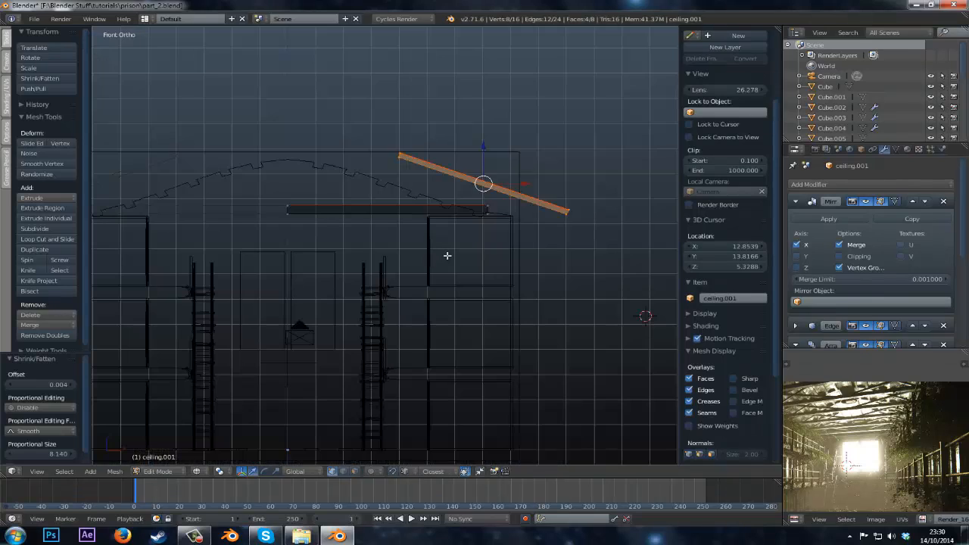
pyautogui.press('g')
pyautogui.click(347, 249)
pyautogui.scroll(5, 346, 249)
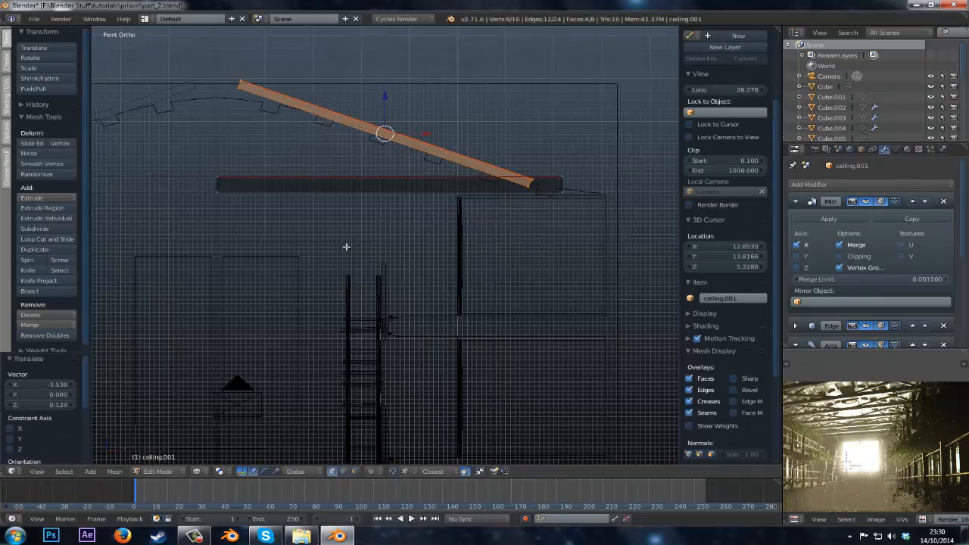
# - Lower the bar's upper-end vertices to sit against the underside of the ceiling near its peak
pyautogui.press('z')
pyautogui.press('a')
pyautogui.press('b')
pyautogui.moveTo(256, 187); pyautogui.dragTo(188, 236)
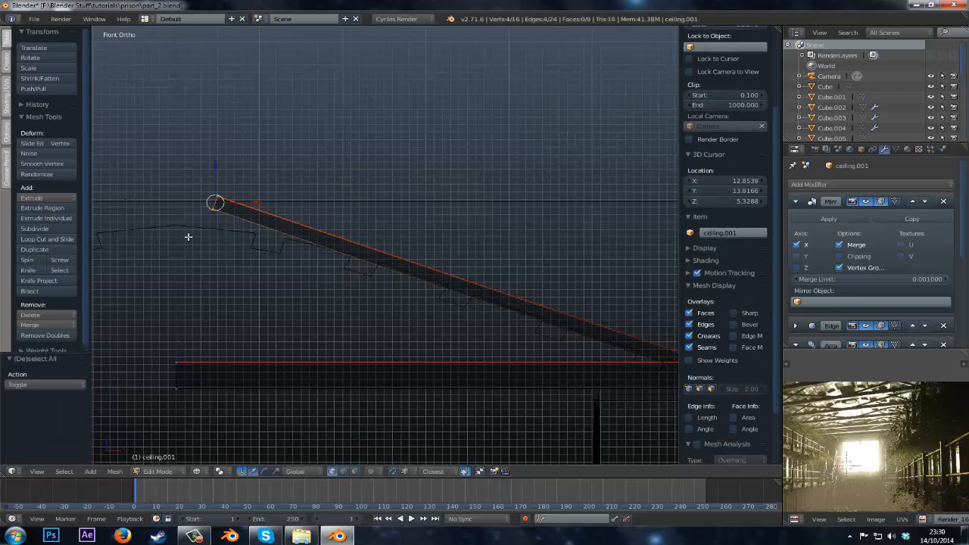
pyautogui.press('g')
pyautogui.click(183, 264)
pyautogui.press('a')
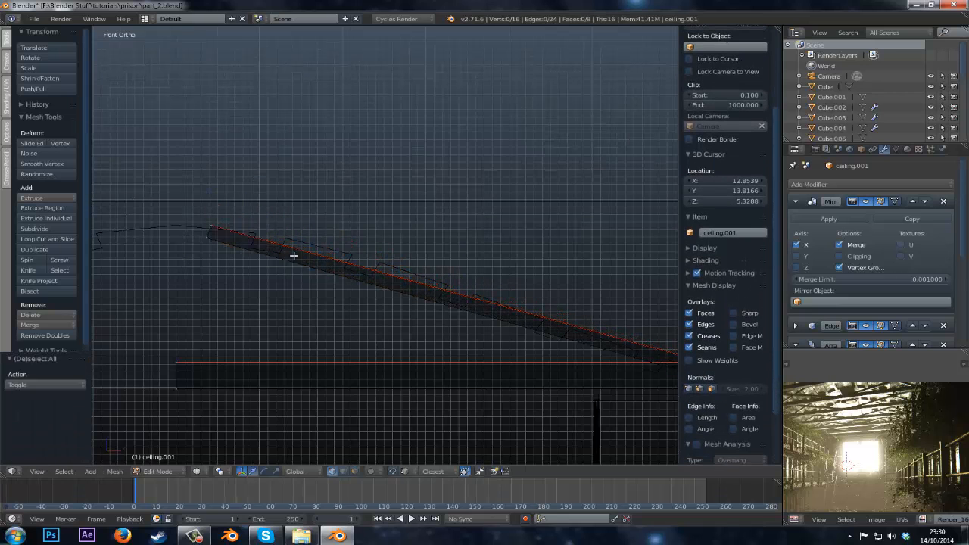
# - Lower the sloped bar's underside vertices at both ends by 0.091 in Z to deepen the bar
pyautogui.moveTo(200, 231); pyautogui.dragTo(210, 260)
pyautogui.press('g')
pyautogui.press('z')
pyautogui.click(218, 268)
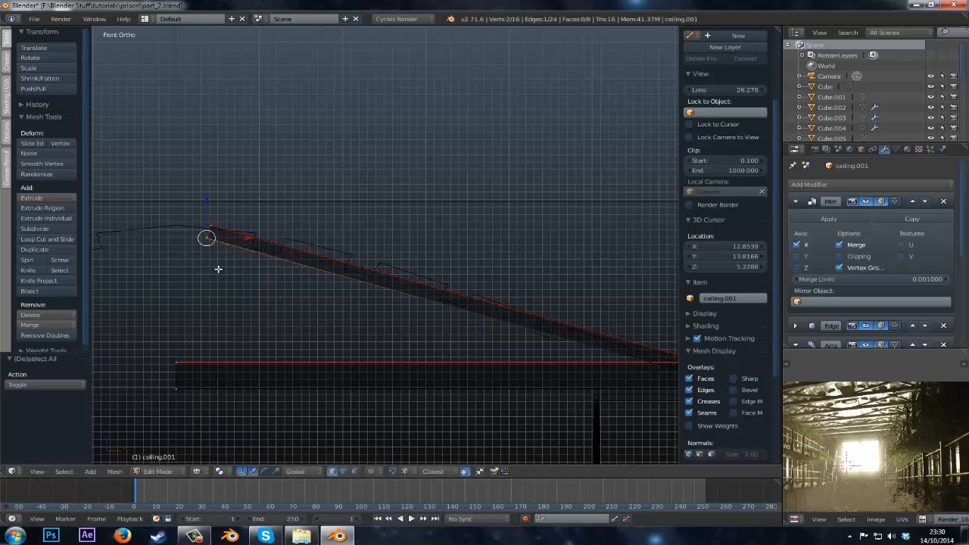
pyautogui.scroll(-3, 546, 335)
pyautogui.press('z')
pyautogui.press('z')
pyautogui.press('b')
pyautogui.moveTo(582, 321); pyautogui.dragTo(564, 330)
pyautogui.scroll(2, 565, 329)
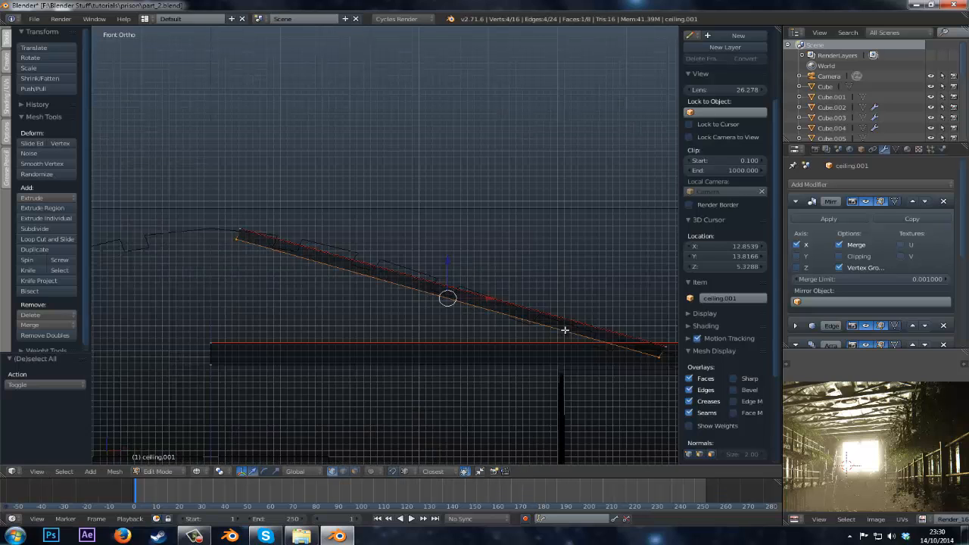
pyautogui.press('z')
pyautogui.press('g')
pyautogui.press('z')
pyautogui.click(560, 336)
# - Raise the sloped bar's underside by 0.017 in Z and check its shape in solid shading
pyautogui.press('z')
pyautogui.scroll(2, 561, 337)
pyautogui.scroll(-2, 560, 340)
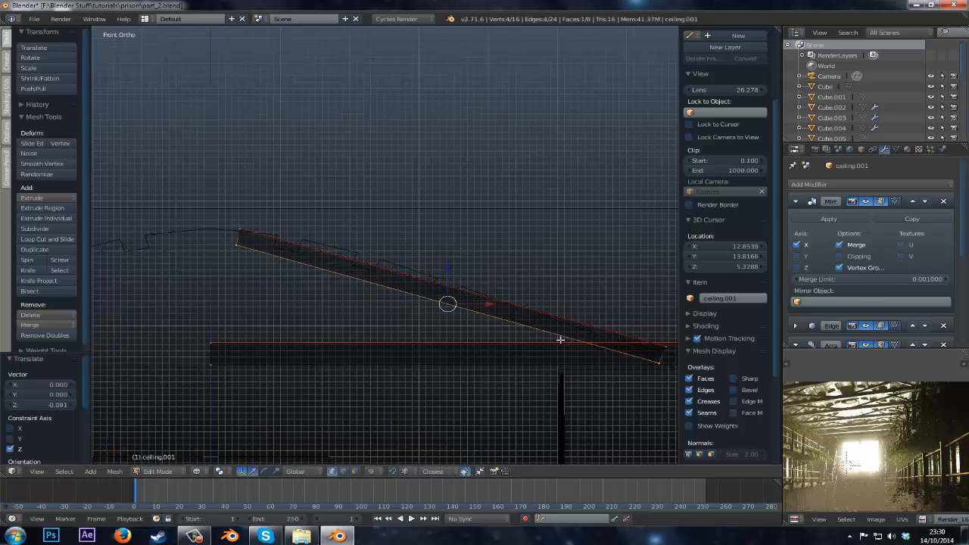
pyautogui.press('g')
pyautogui.press('z')
pyautogui.click(560, 338)
pyautogui.press('z')
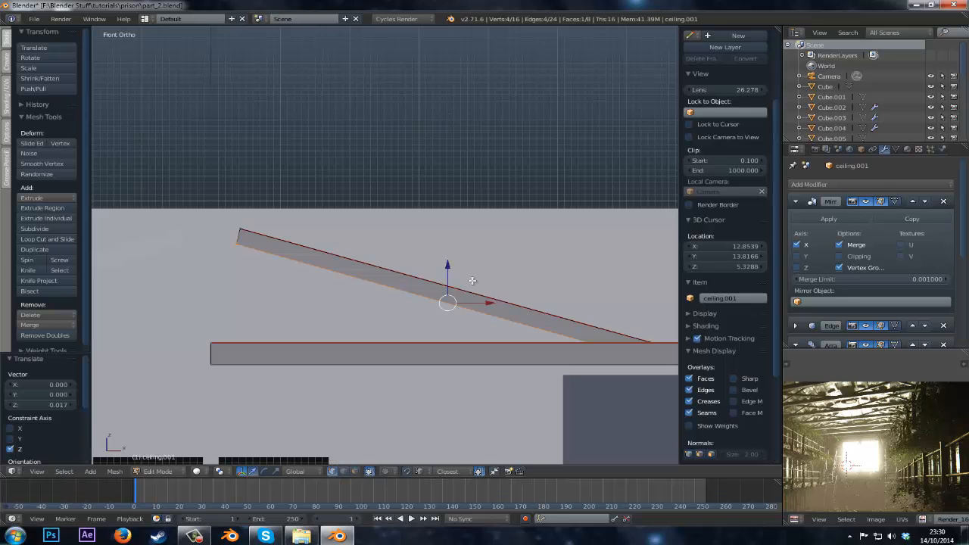
# - Return to object mode and inspect the sloped bars and crossbeams through the camera against the reference render
pyautogui.press('Tab')
pyautogui.press('KP_0')
pyautogui.scroll(3, 455, 267)
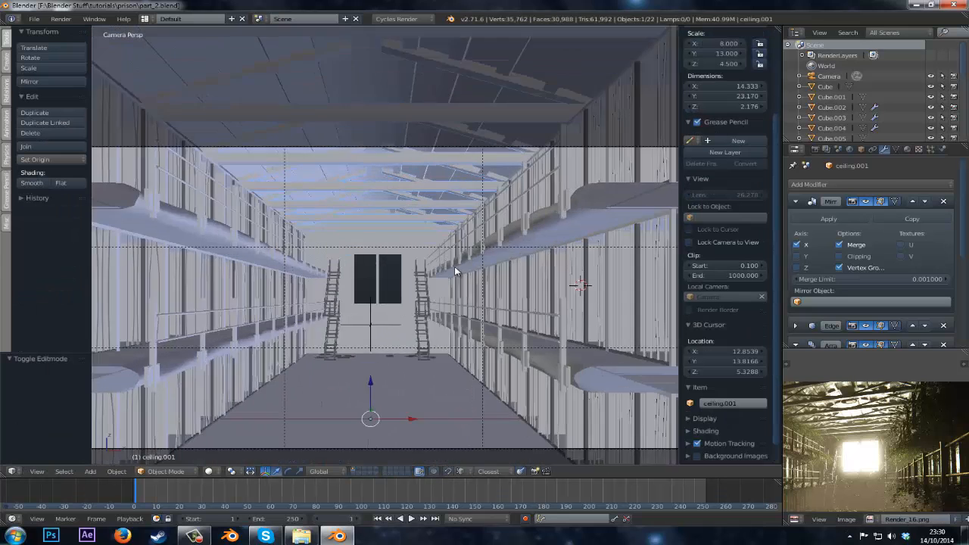
pyautogui.keyDown('shift'); pyautogui.moveTo(382, 106); pyautogui.dragTo(381, 218, button='middle'); pyautogui.keyUp('shift')
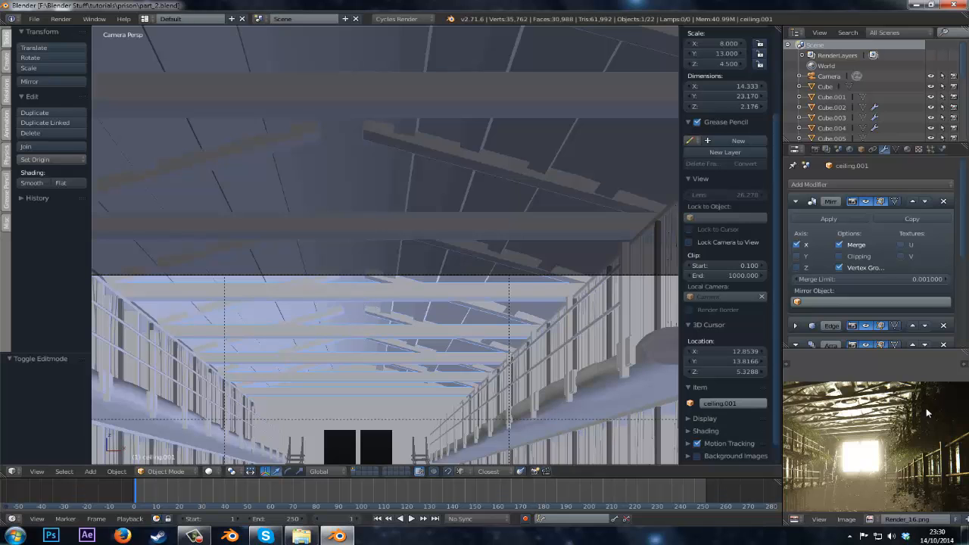
# - Enlarge the reference render and examine how the roof truss bars meet the ceiling
pyautogui.press('F11')
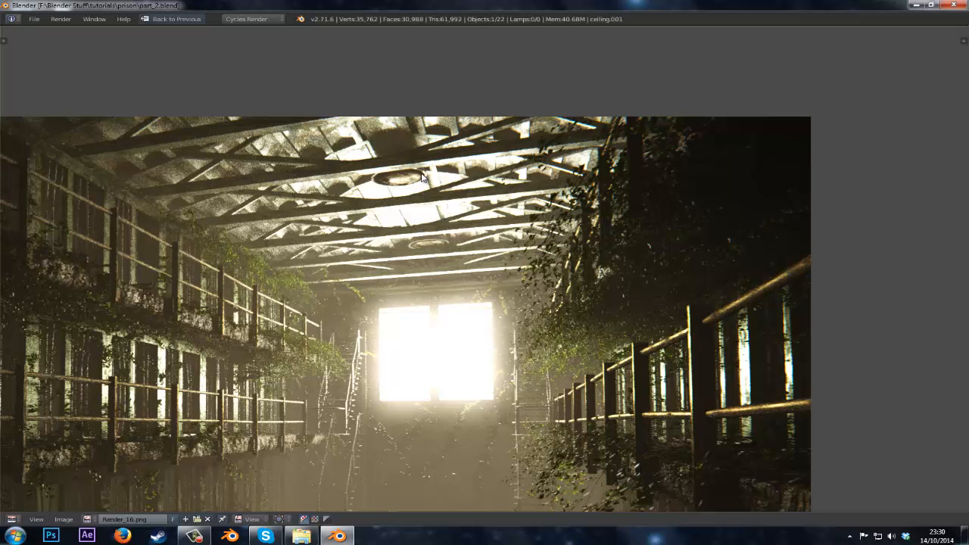
pyautogui.scroll(2, 422, 177)
pyautogui.moveTo(437, 237); pyautogui.dragTo(469, 324, button='middle')
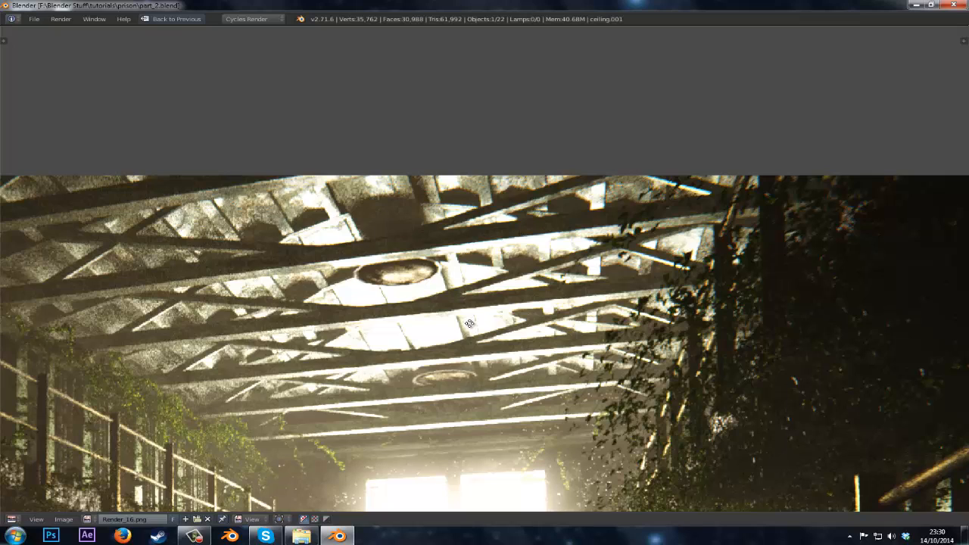
pyautogui.moveTo(469, 324); pyautogui.dragTo(468, 320, button='middle')
pyautogui.press('Escape')
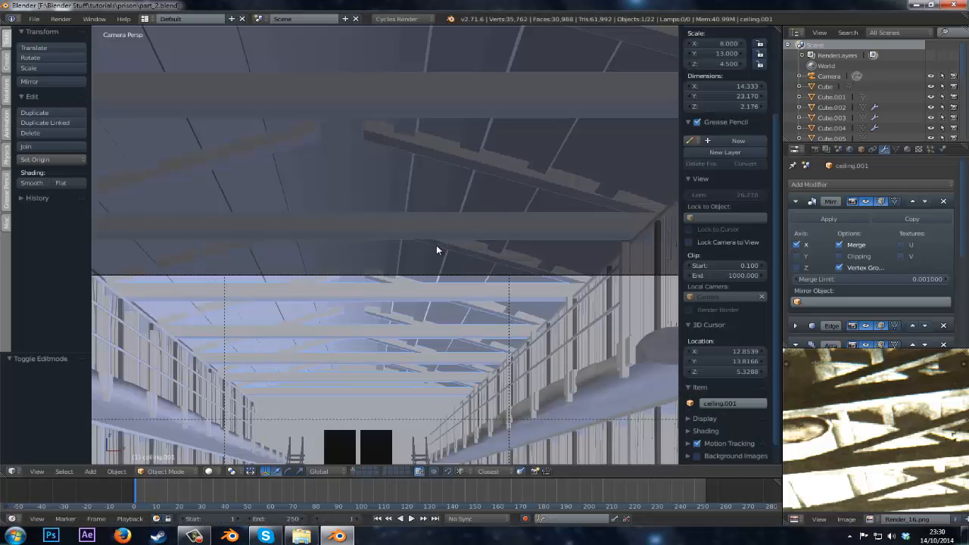
# - Shorten the sloped bar by moving its upper-end vertices about 0.573 along X, away from the ceiling's peak
pyautogui.press('Tab')
pyautogui.scroll(3, 436, 244)
pyautogui.scroll(-2, 407, 214)
pyautogui.scroll(4, 397, 204)
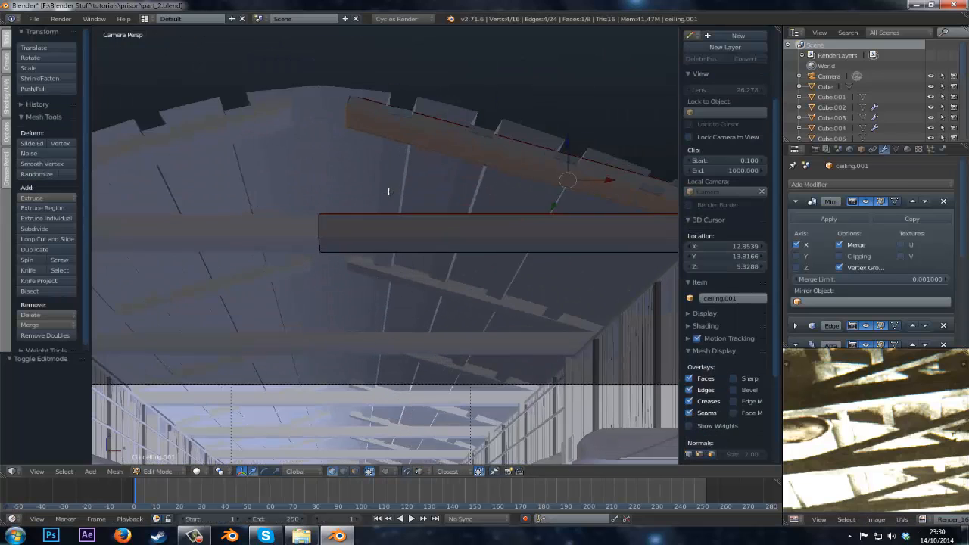
pyautogui.press('a')
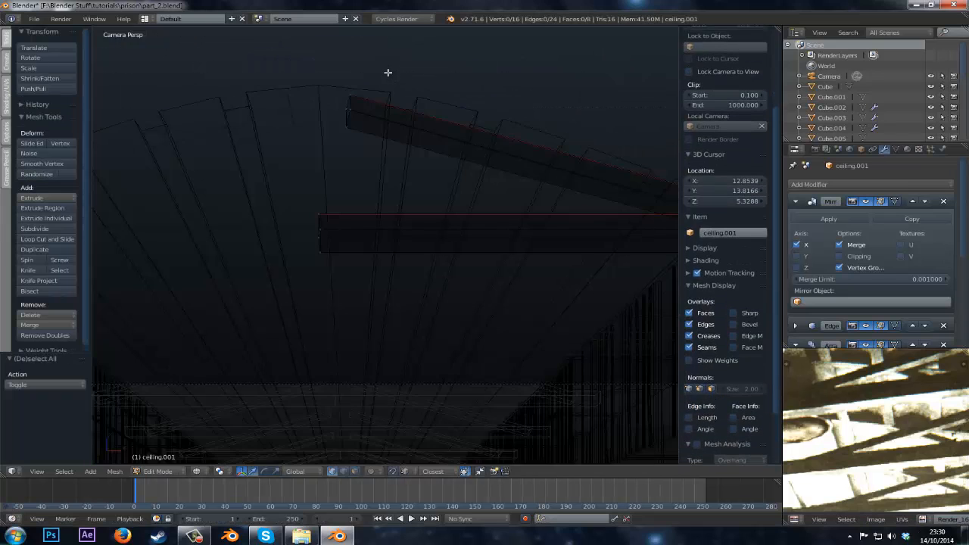
pyautogui.press('b')
pyautogui.moveTo(387, 73); pyautogui.dragTo(280, 184)
pyautogui.keyDown('shift'); pyautogui.moveTo(305, 171); pyautogui.dragTo(281, 243, button='middle'); pyautogui.keyUp('shift')
pyautogui.scroll(3, 283, 244)
pyautogui.press('z')
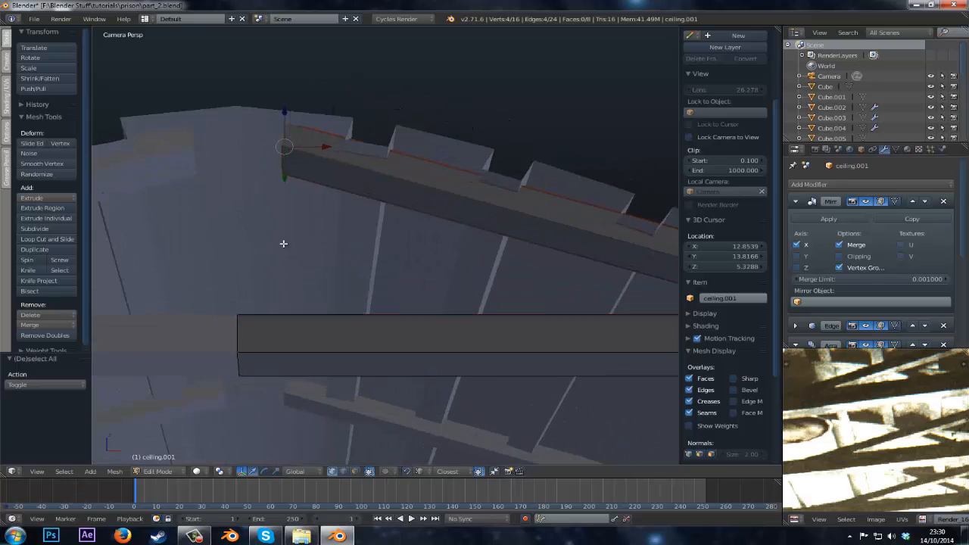
pyautogui.press('g')
pyautogui.press('x')
pyautogui.click(349, 255)
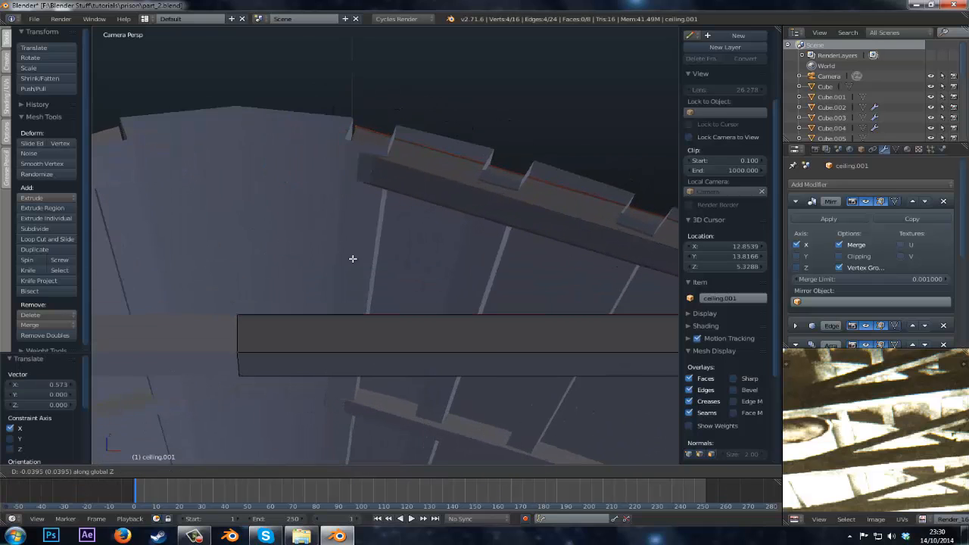
# - Raise the sloped bar's upper end slightly in Z to meet the ceiling and check the arrayed bars in wireframe
pyautogui.press('g')
pyautogui.press('z')
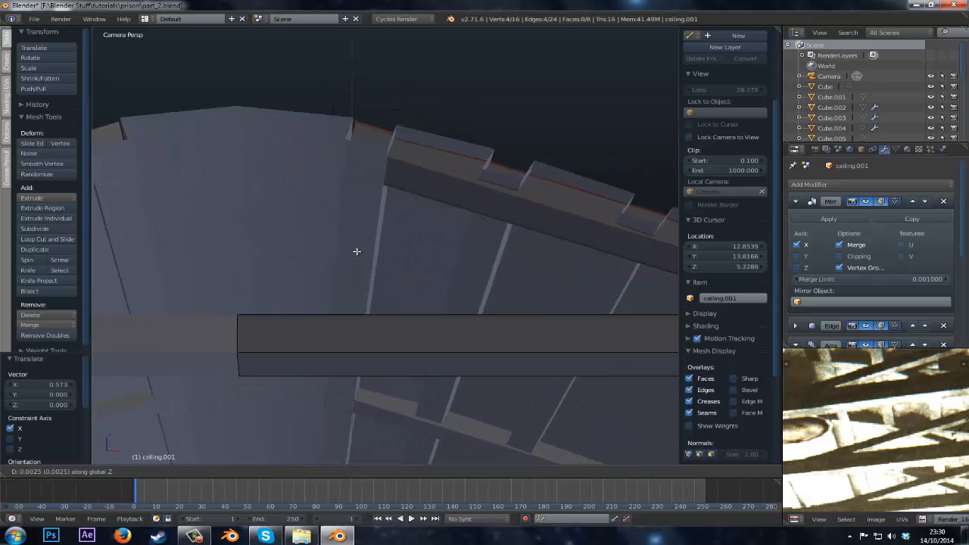
pyautogui.click(357, 251)
pyautogui.press('Tab')
pyautogui.press('z')
pyautogui.scroll(-2, 356, 250)
pyautogui.keyDown('shift'); pyautogui.moveTo(346, 274); pyautogui.dragTo(411, 158, button='middle'); pyautogui.keyUp('shift')
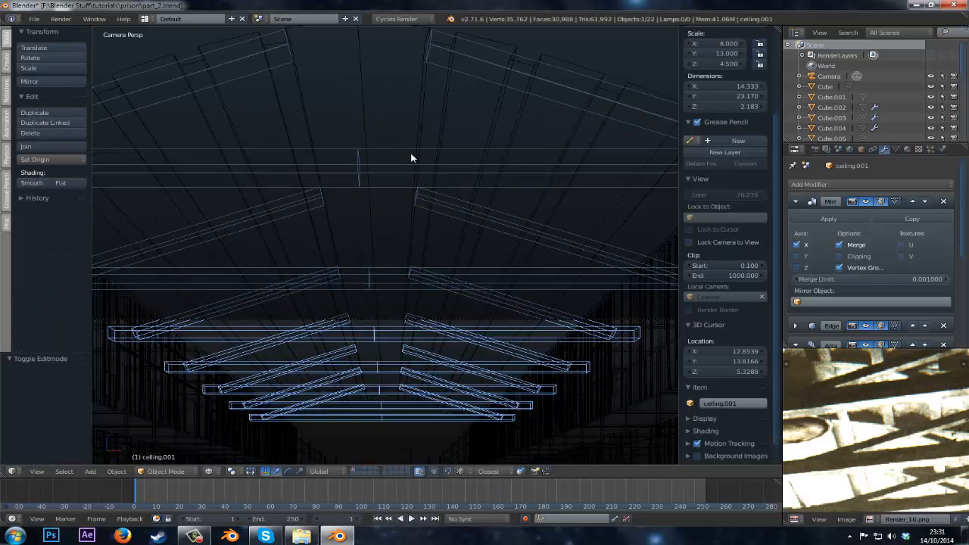
# - Save over part_2.blend and check the shortened sloped bars through the camera in solid shading
pyautogui.press('z')
pyautogui.hotkey('ctrl', 's')
pyautogui.click(372, 188)
pyautogui.keyDown('shift'); pyautogui.moveTo(399, 337); pyautogui.dragTo(438, 388, button='middle'); pyautogui.keyUp('shift')
pyautogui.scroll(2, 412, 174)
pyautogui.press('a')
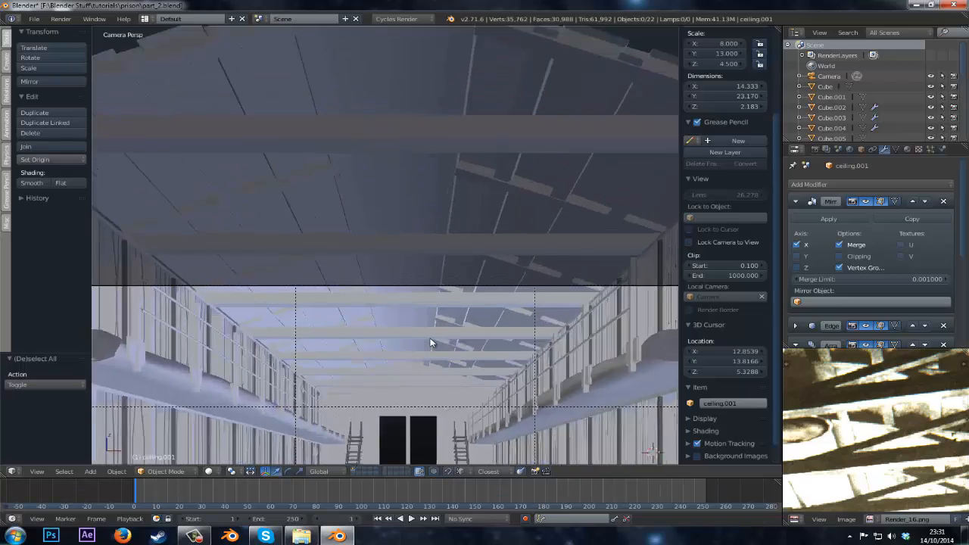
pyautogui.scroll(-3, 396, 231)
pyautogui.hotkey('ctrl', 's')
pyautogui.click(394, 231)
# - In the ceiling beam mesh, select the entire sloped bar and duplicate it in place
pyautogui.moveTo(389, 113); pyautogui.dragTo(298, 227, button='middle')
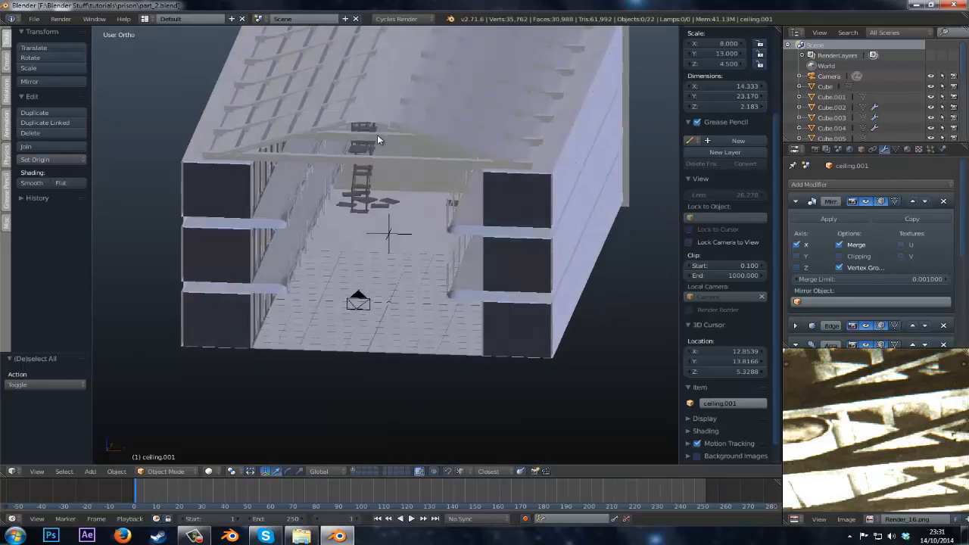
pyautogui.moveTo(363, 272); pyautogui.dragTo(370, 252, button='middle')
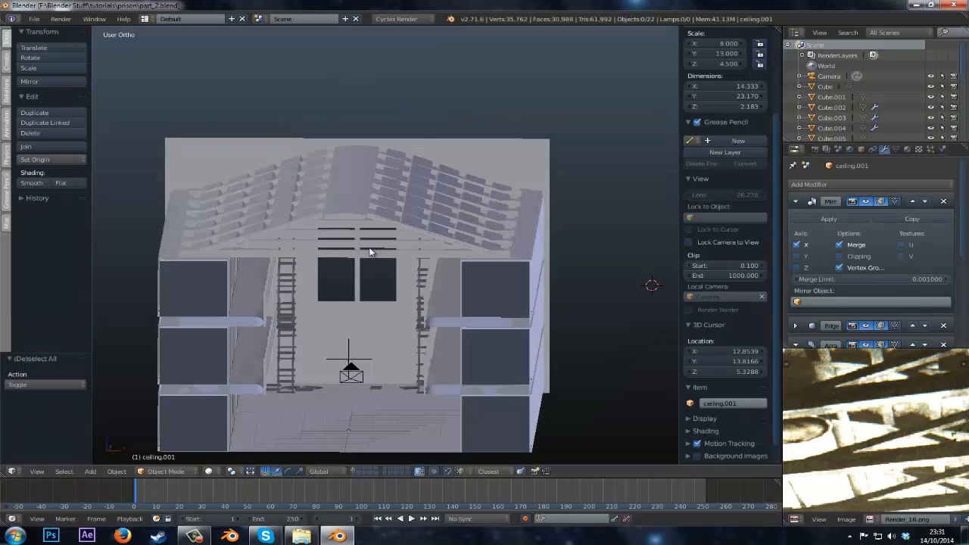
pyautogui.press('Tab')
pyautogui.scroll(2, 370, 258)
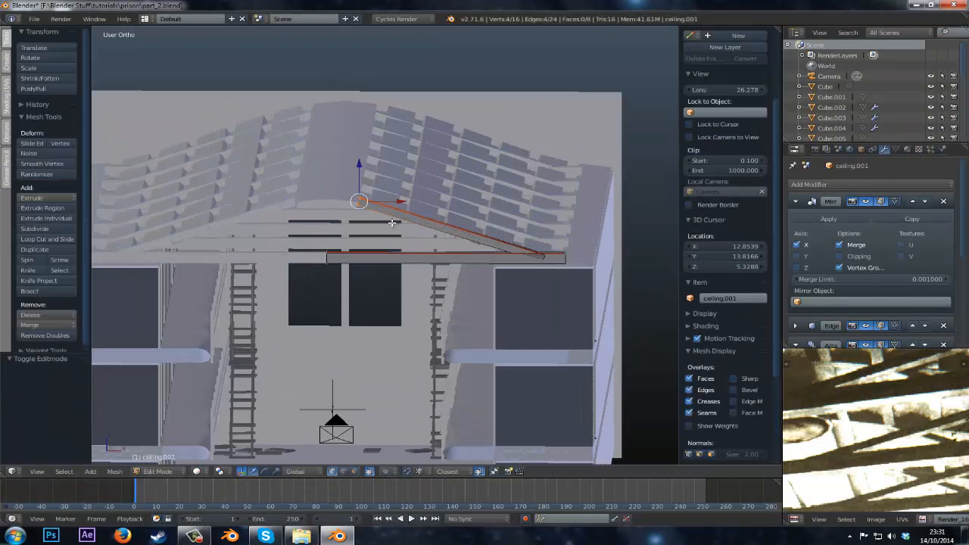
pyautogui.hotkey('ctrl', 'l')
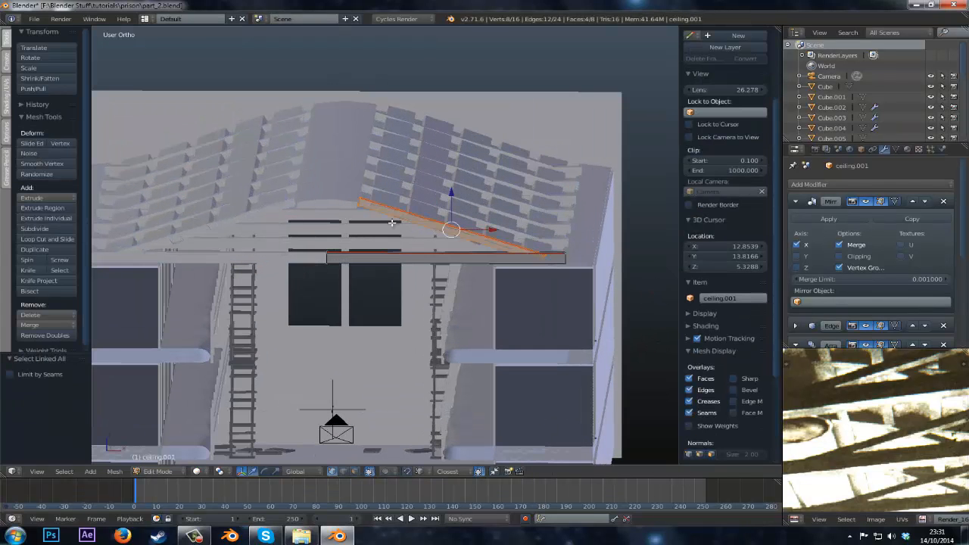
pyautogui.scroll(2, 450, 82)
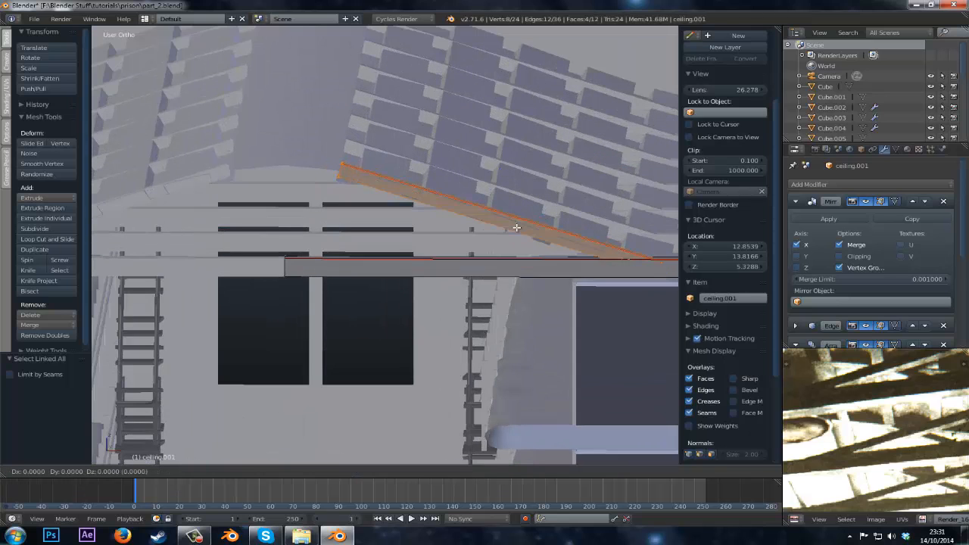
pyautogui.hotkey('shift', 'd')
# - Try to rotate the duplicated bar 45° about the Y axis
pyautogui.press('r')
pyautogui.press('x')
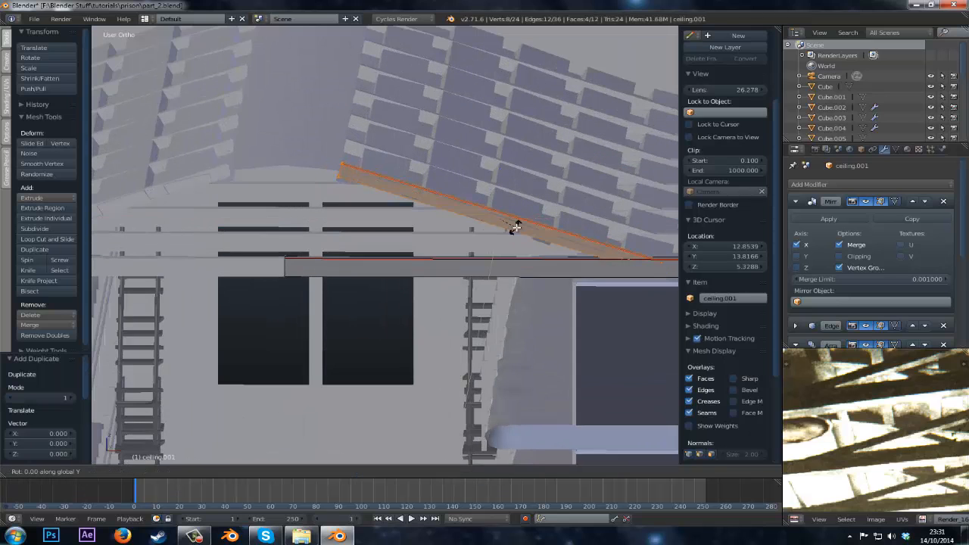
pyautogui.write('45')
pyautogui.press('Return')
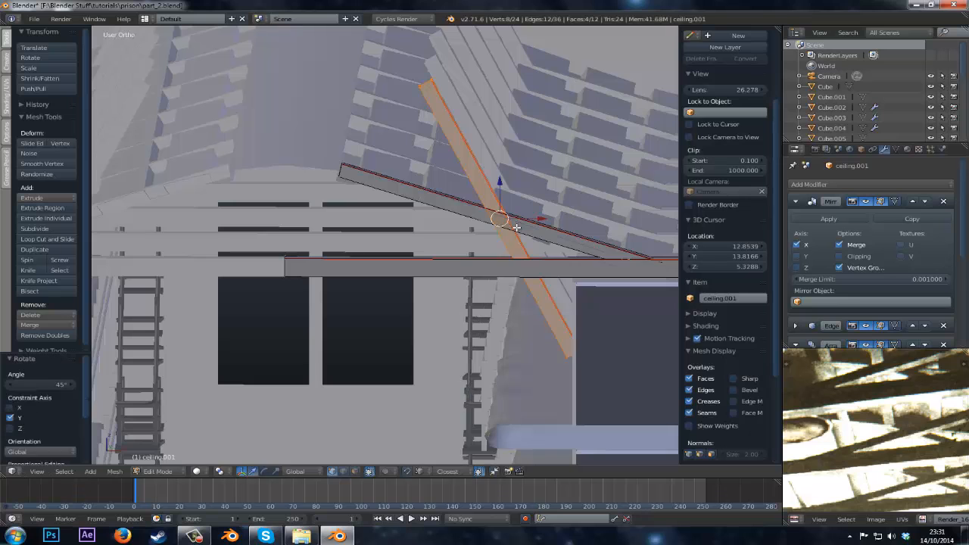
pyautogui.hotkey('ctrl', 'z')
# - Rotate the duplicated bar 90° about Y, plus about 37° more in front view so it leans across the sloped bar
pyautogui.write('r90')
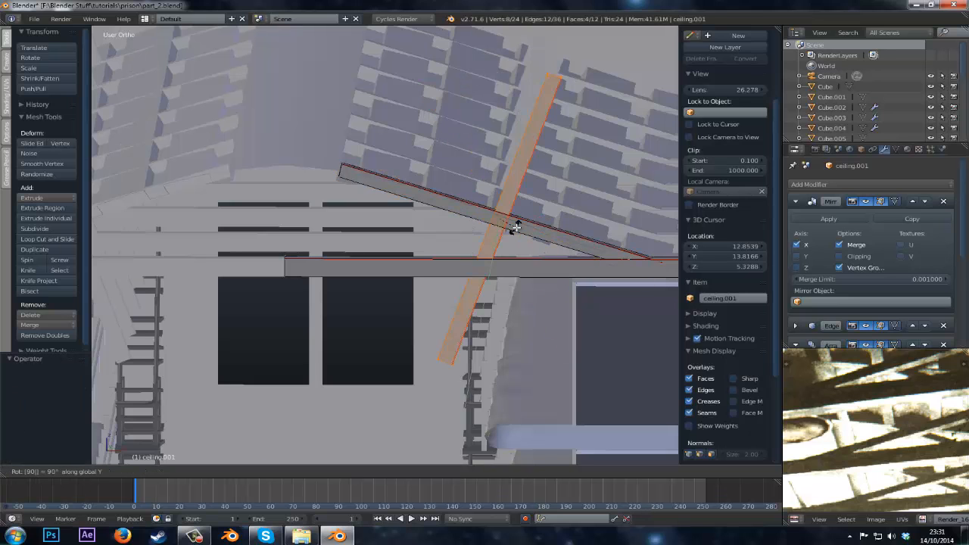
pyautogui.press('Return')
pyautogui.press('KP_1')
pyautogui.press('z')
pyautogui.scroll(-3, 534, 228)
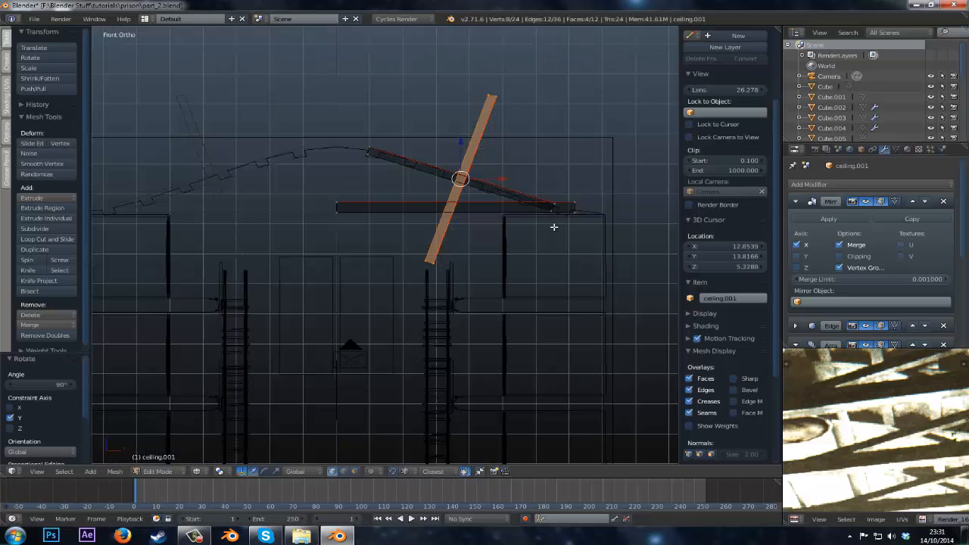
pyautogui.press('r')
pyautogui.click(523, 285)
# - Scale the duplicated bar to about 0.553 and place it with its lower end on the horizontal crossbeam
pyautogui.press('g')
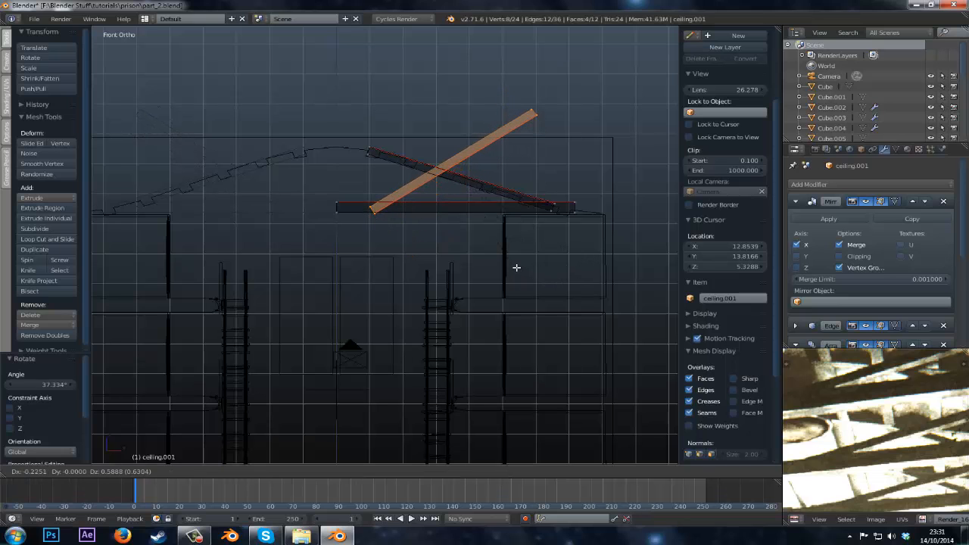
pyautogui.click(515, 265)
pyautogui.scroll(1, 523, 268)
pyautogui.press('s')
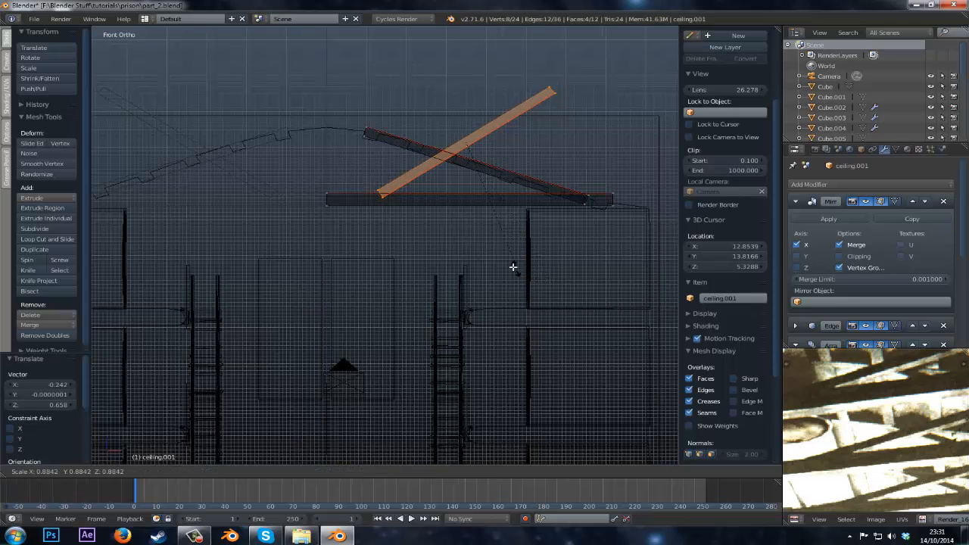
pyautogui.click(473, 238)
pyautogui.press('g')
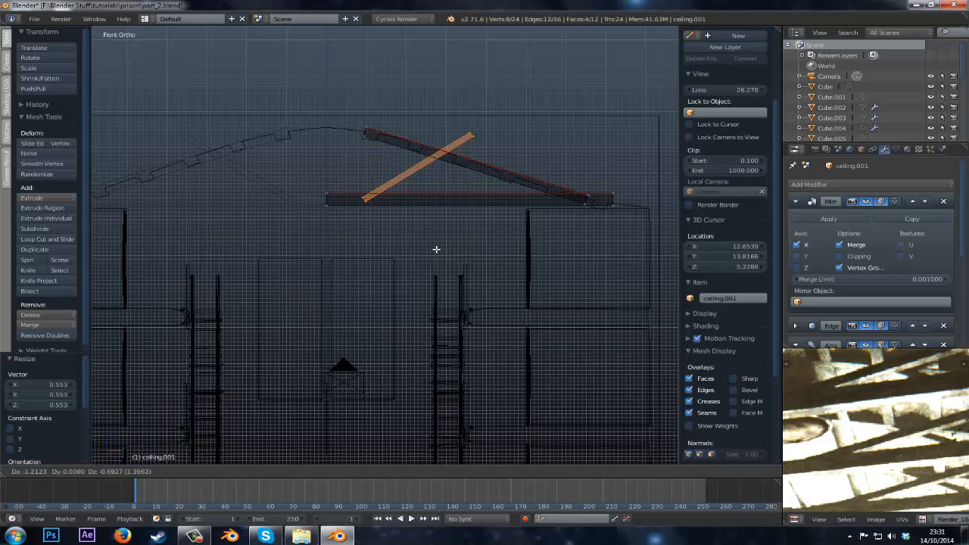
pyautogui.click(436, 249)
# - Move the brace's upper-end vertices about -0.180 in X and -0.752 in Z onto the sloped bar
pyautogui.press('a')
pyautogui.scroll(2, 496, 108)
pyautogui.press('z')
pyautogui.moveTo(491, 94); pyautogui.dragTo(490, 94)
pyautogui.press('z')
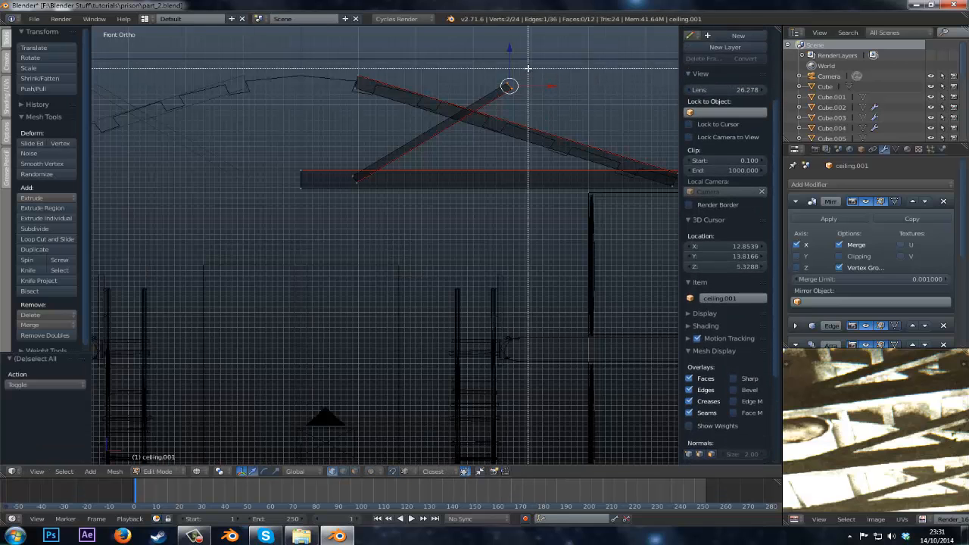
pyautogui.press('g')
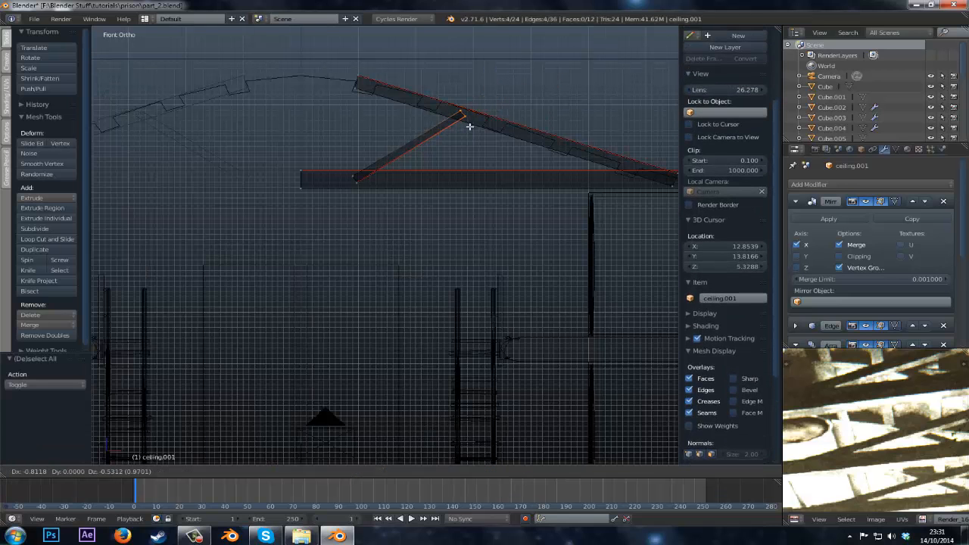
pyautogui.click(503, 138)
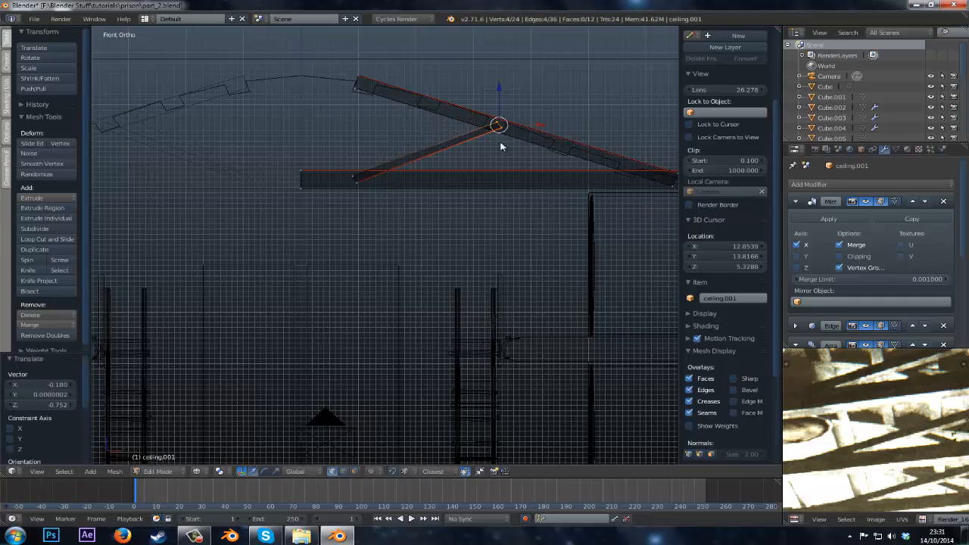
# - Return to object mode, view the new braces through the camera and save over part_2.blend
pyautogui.press('Tab')
pyautogui.moveTo(500, 145); pyautogui.dragTo(473, 166, button='middle')
pyautogui.press('z')
pyautogui.press('KP_0')
pyautogui.hotkey('ctrl', 's')
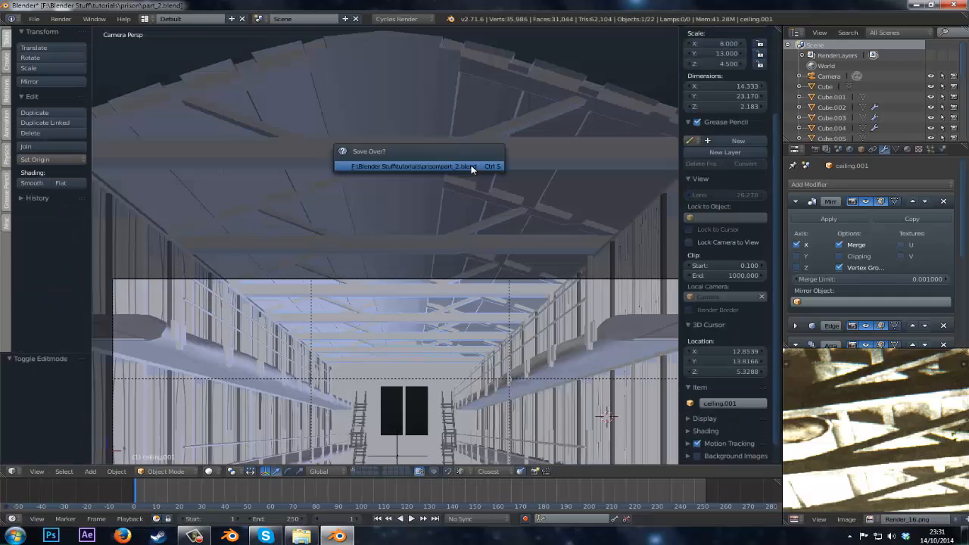
pyautogui.click(471, 165)
pyautogui.press('a')
pyautogui.keyDown('shift'); pyautogui.moveTo(464, 232); pyautogui.dragTo(430, 115, button='middle'); pyautogui.keyUp('shift')
pyautogui.scroll(1, 430, 114)
# - Check the reference trusses and move the brace's lower-end vertices about -1.271 along X, towards the corridor's centre
pyautogui.hotkey('shift', 'space')
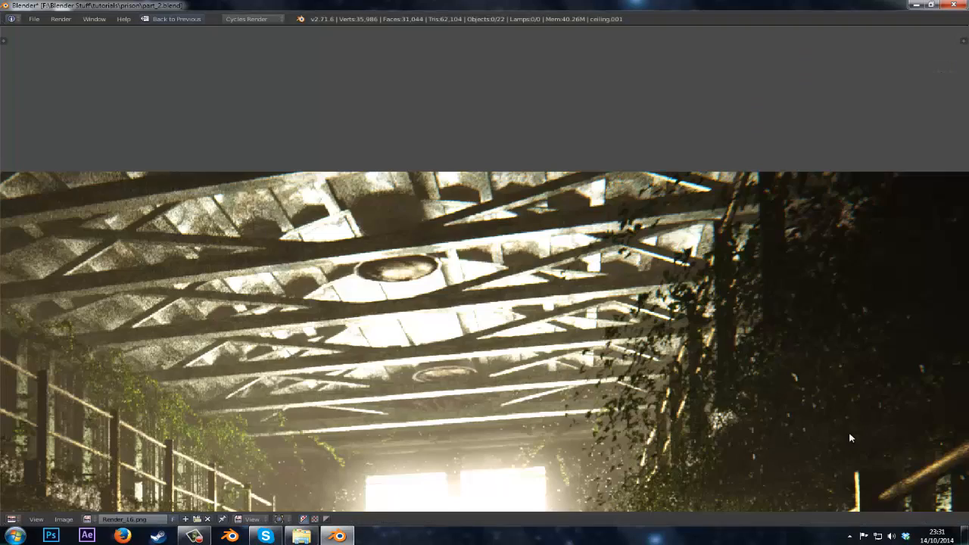
pyautogui.hotkey('shift', 'space')
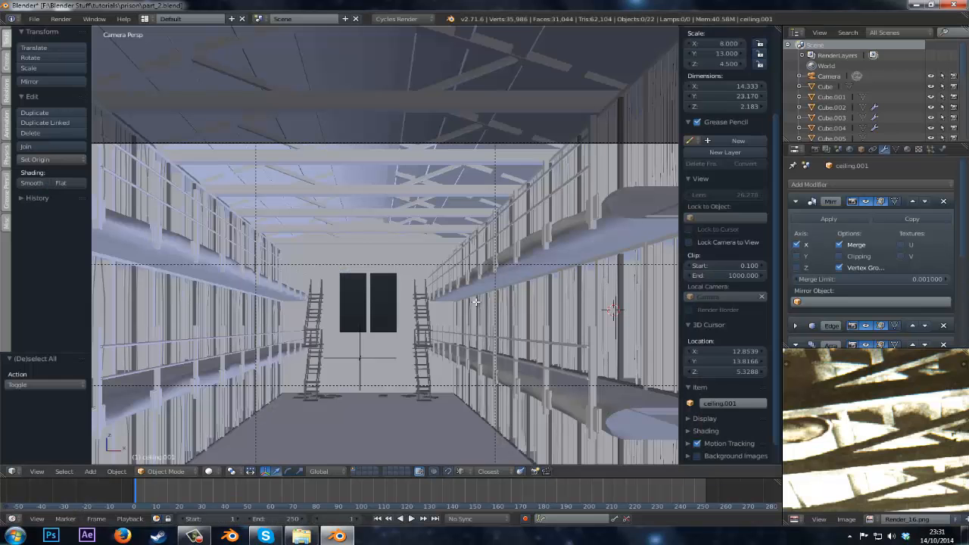
pyautogui.press('Tab')
pyautogui.press('z')
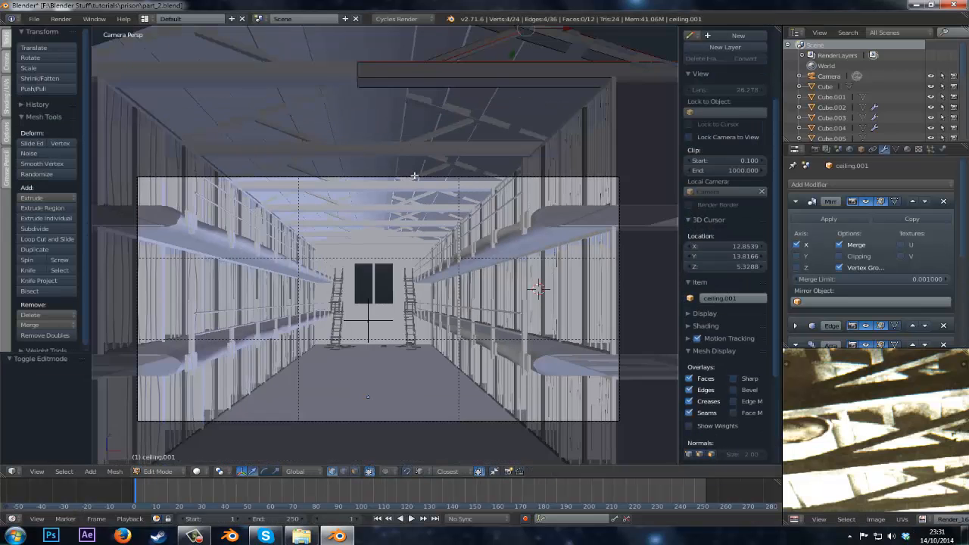
pyautogui.press('b')
pyautogui.moveTo(399, 181); pyautogui.dragTo(365, 194)
pyautogui.press('z')
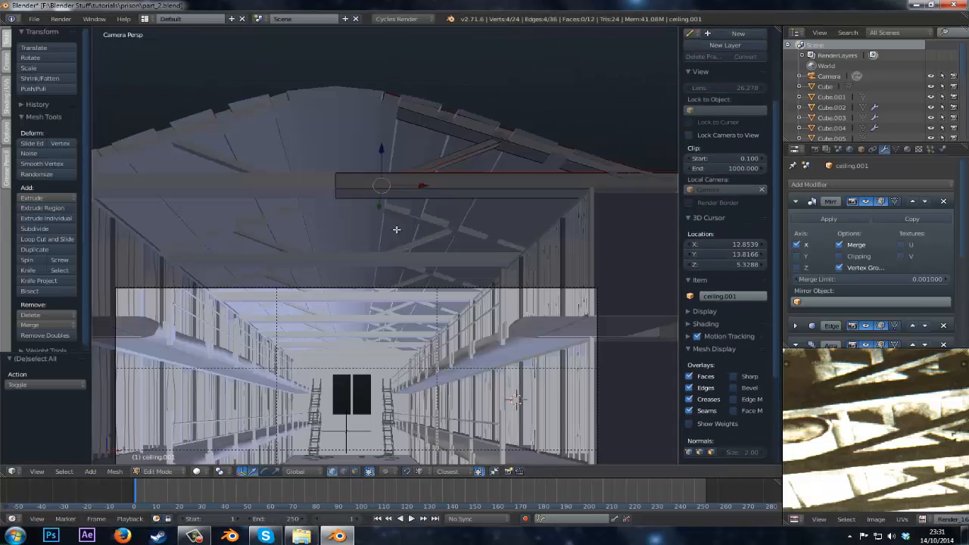
pyautogui.press('g')
pyautogui.press('x')
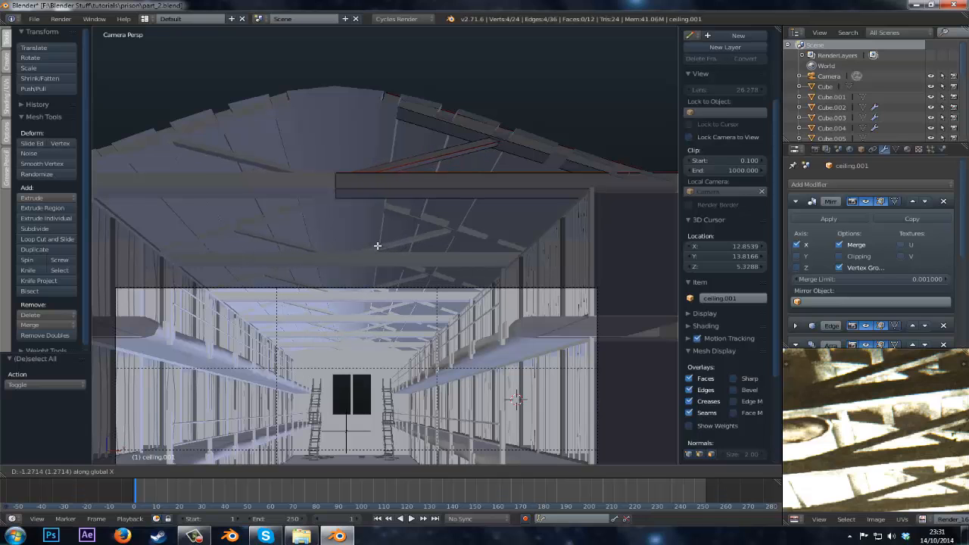
pyautogui.click(377, 246)
# - Save the braced trusses over part_2.blend in object mode and inspect the roof from outside the building
pyautogui.press('z')
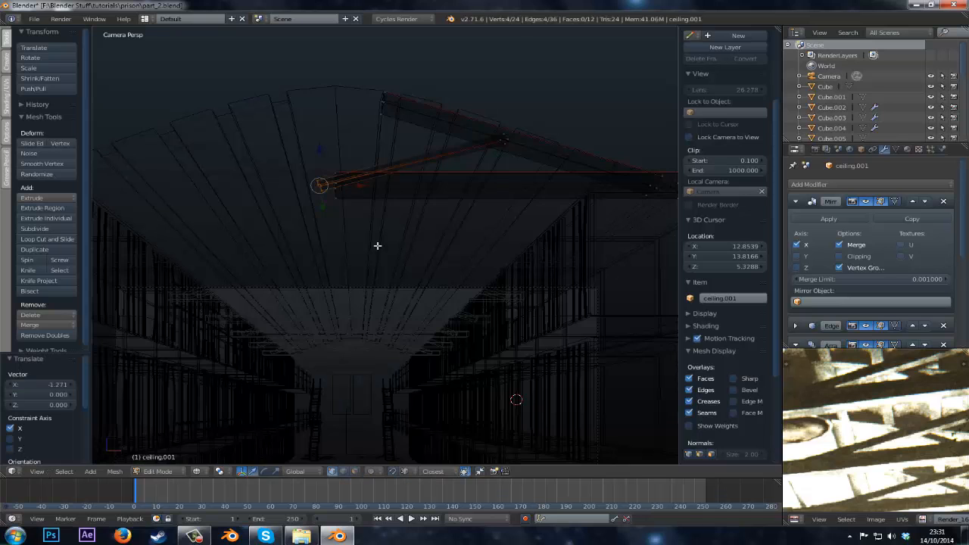
pyautogui.press('Tab')
pyautogui.press('z')
pyautogui.hotkey('ctrl', 's')
pyautogui.scroll(6, 427, 214)
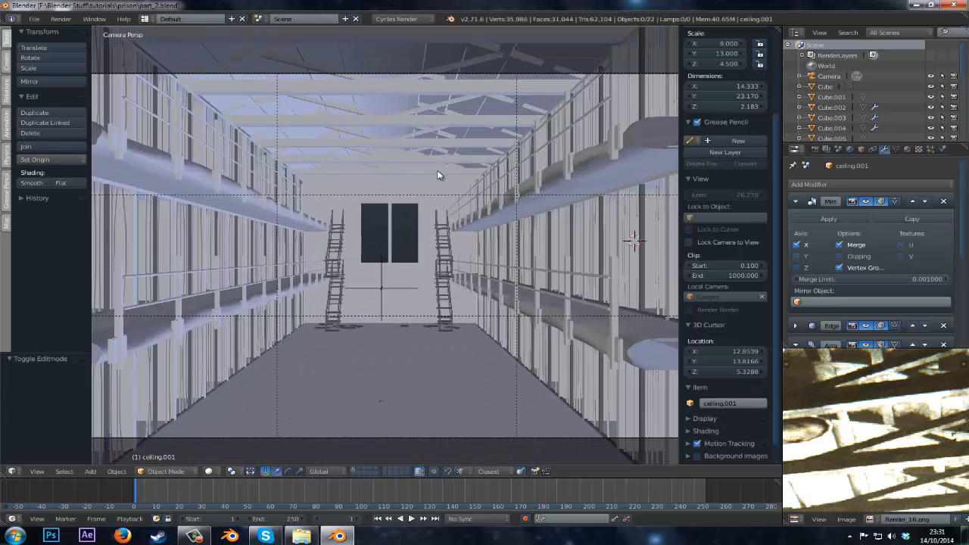
pyautogui.press('a')
pyautogui.hotkey('ctrl', 's')
pyautogui.click(437, 172)
pyautogui.scroll(-4, 454, 175)
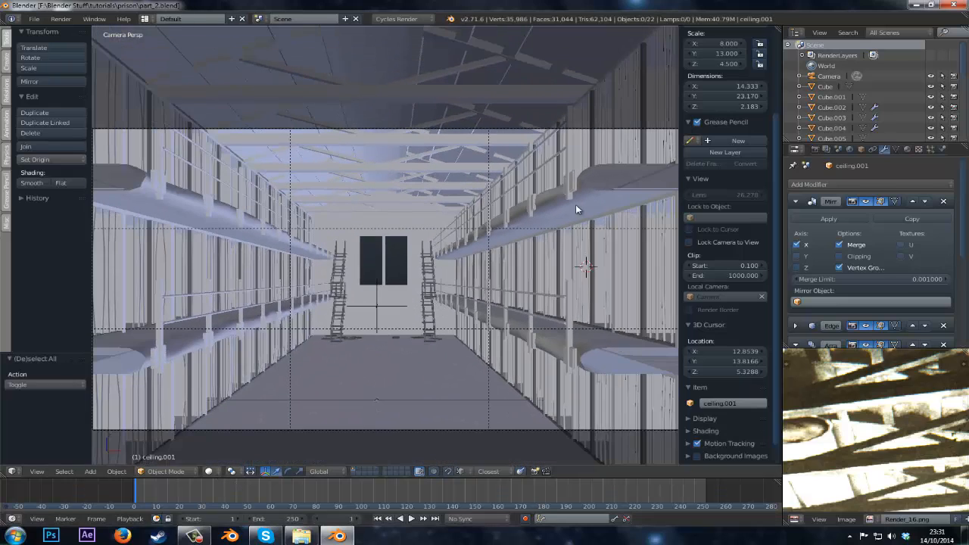
pyautogui.moveTo(552, 174); pyautogui.dragTo(527, 224, button='middle')
pyautogui.scroll(3, 527, 223)
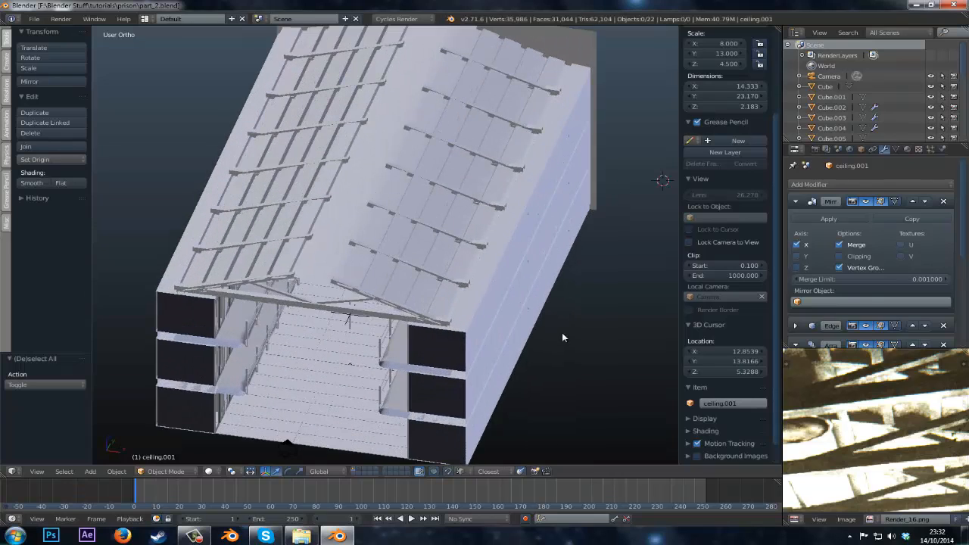
# - Compare the modelled roof with the enlarged reference render, examining its ceiling between the trusses
pyautogui.moveTo(562, 335); pyautogui.dragTo(568, 324, button='middle')
pyautogui.scroll(-1, 874, 389)
pyautogui.moveTo(824, 396); pyautogui.dragTo(853, 334, button='middle')
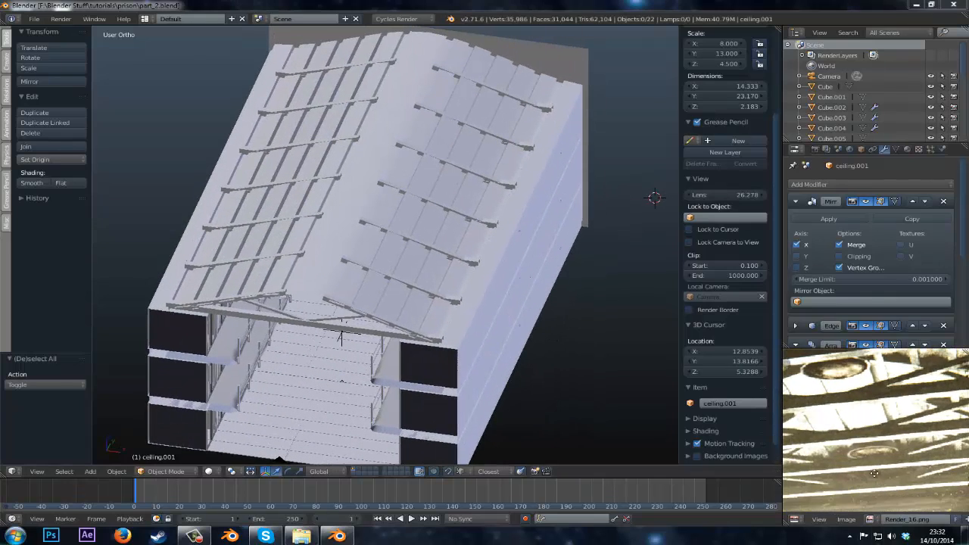
pyautogui.moveTo(875, 472); pyautogui.dragTo(871, 457, button='middle')
pyautogui.hotkey('shift', 'space')
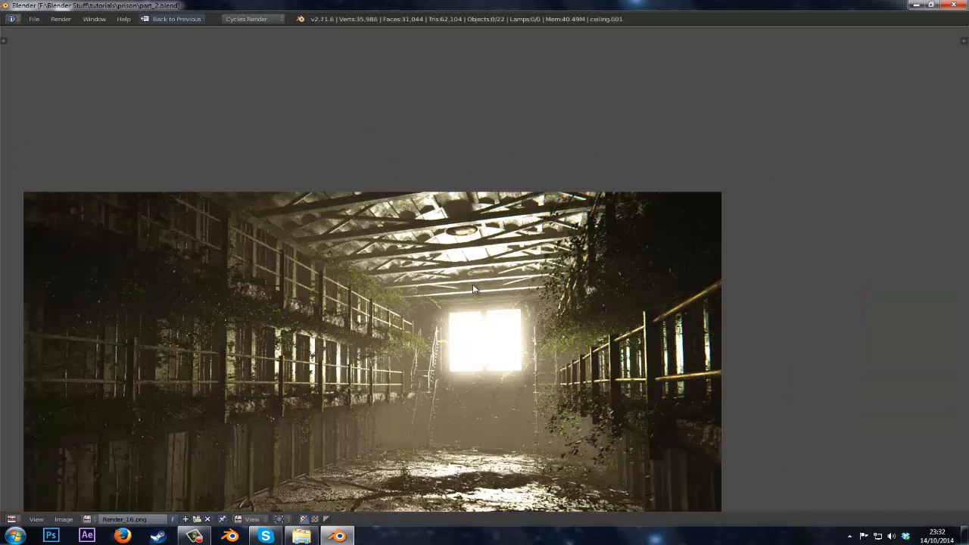
pyautogui.moveTo(473, 284); pyautogui.dragTo(460, 260, button='middle')
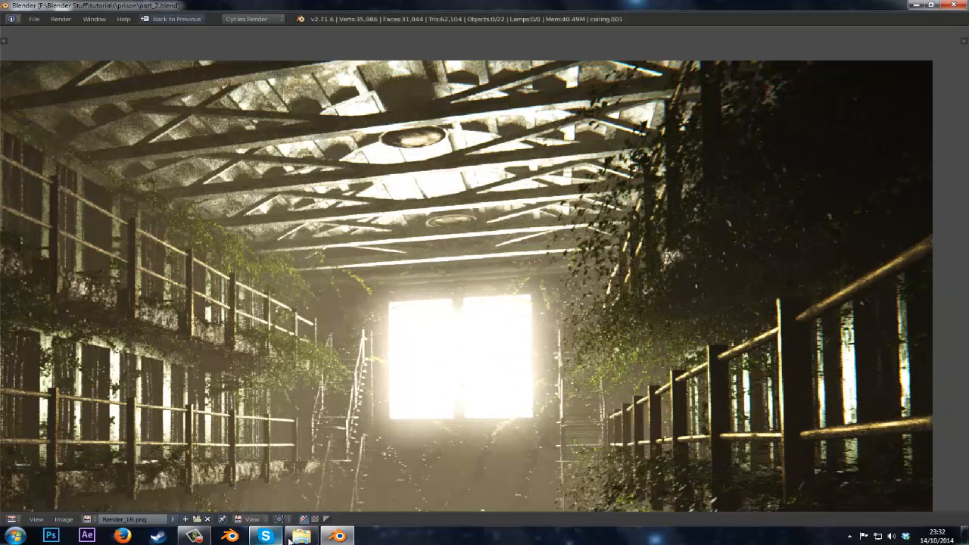
# - Switch to the file explorer's Prison renders folder and open render_01 in the photo viewer
pyautogui.click(294, 537)
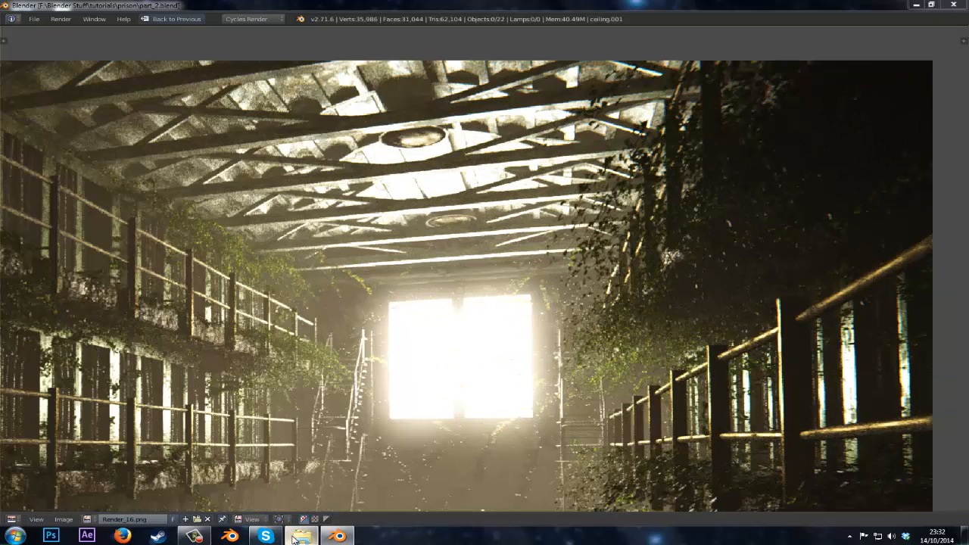
pyautogui.rightClick(301, 537)
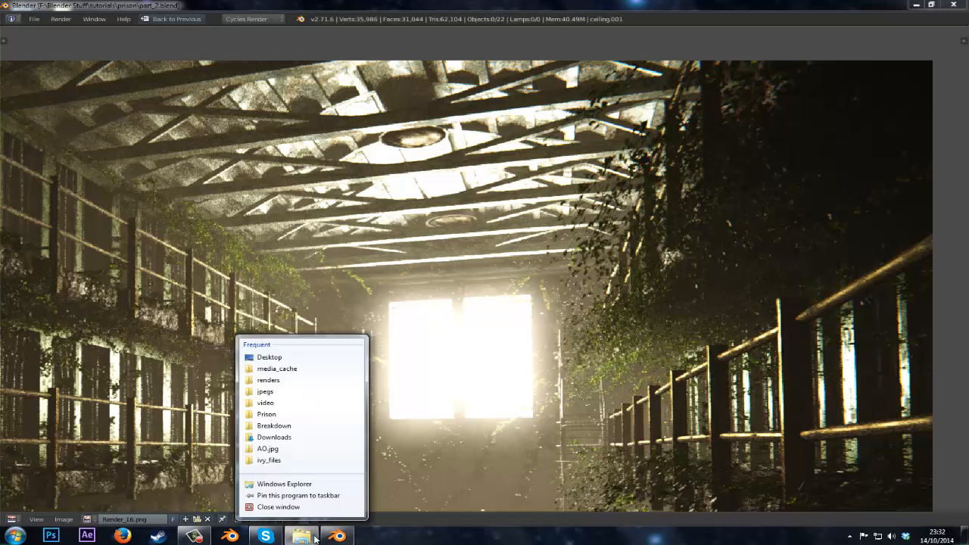
pyautogui.click(333, 537)
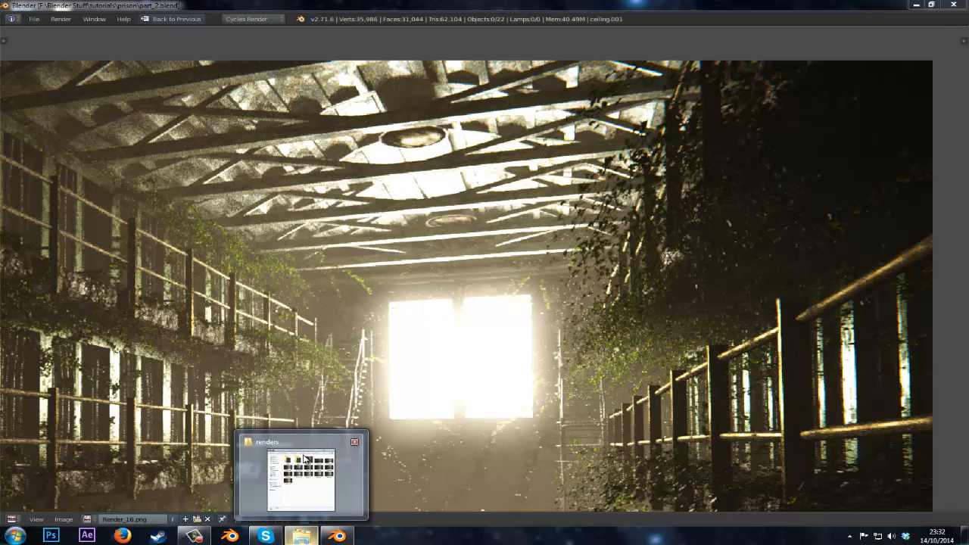
pyautogui.click(307, 537)
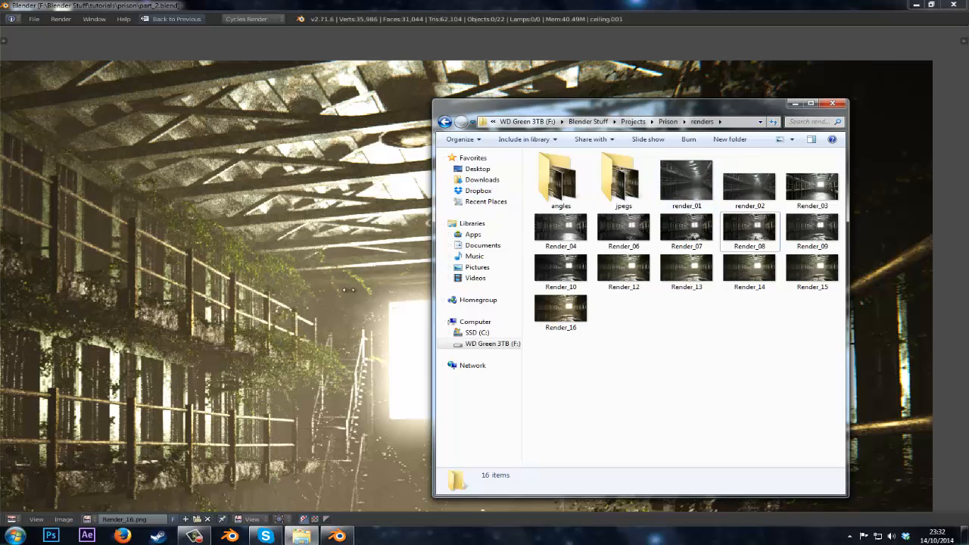
pyautogui.click(682, 203)
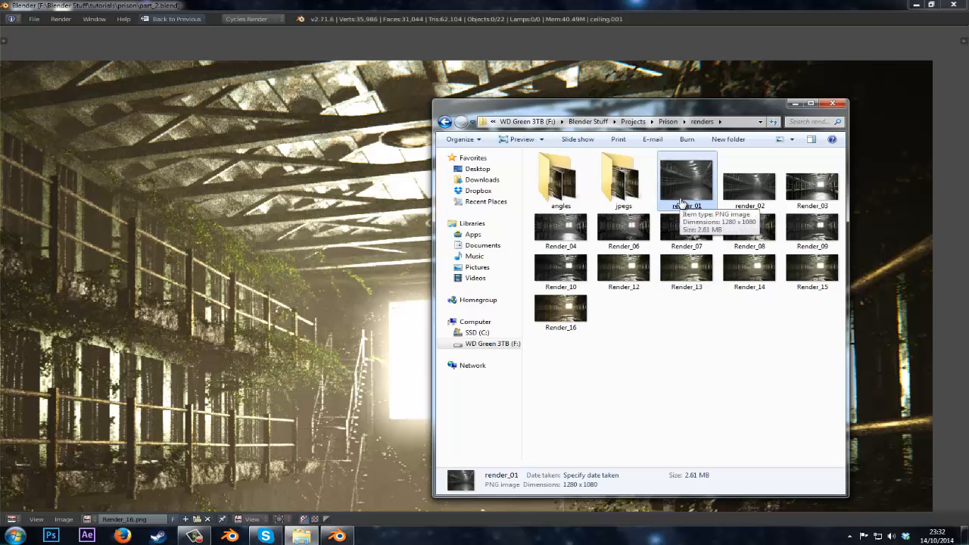
pyautogui.doubleClick(681, 203)
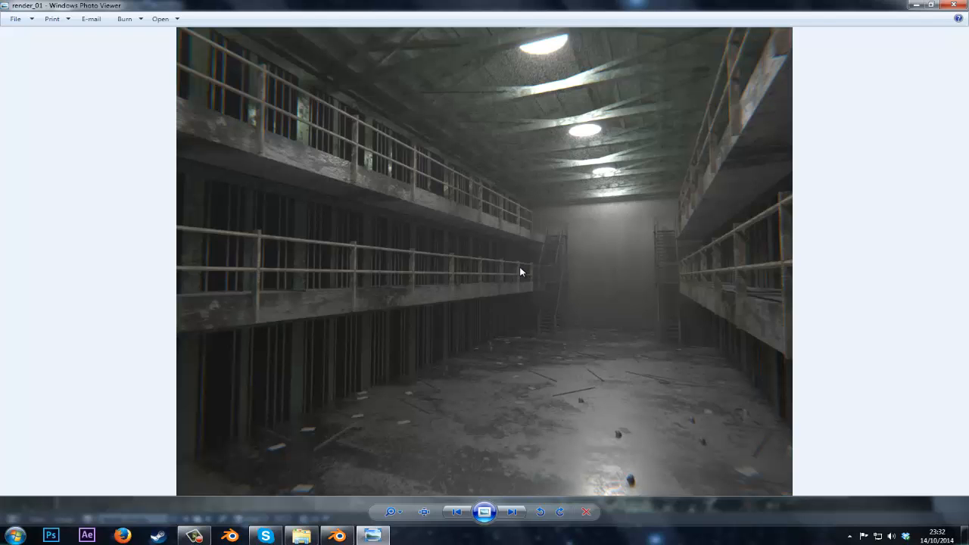
# - Browse the earlier renders from render_02 to Render_04 and compare their round ceiling lights
pyautogui.press('Right')
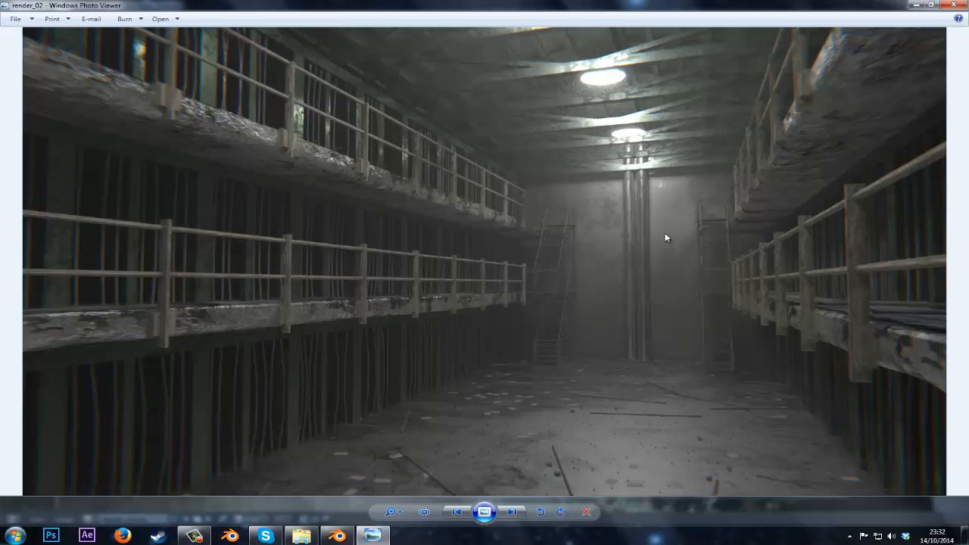
pyautogui.press('Right')
pyautogui.press('Left')
pyautogui.press('Right')
pyautogui.press('Left')
pyautogui.press('Right')
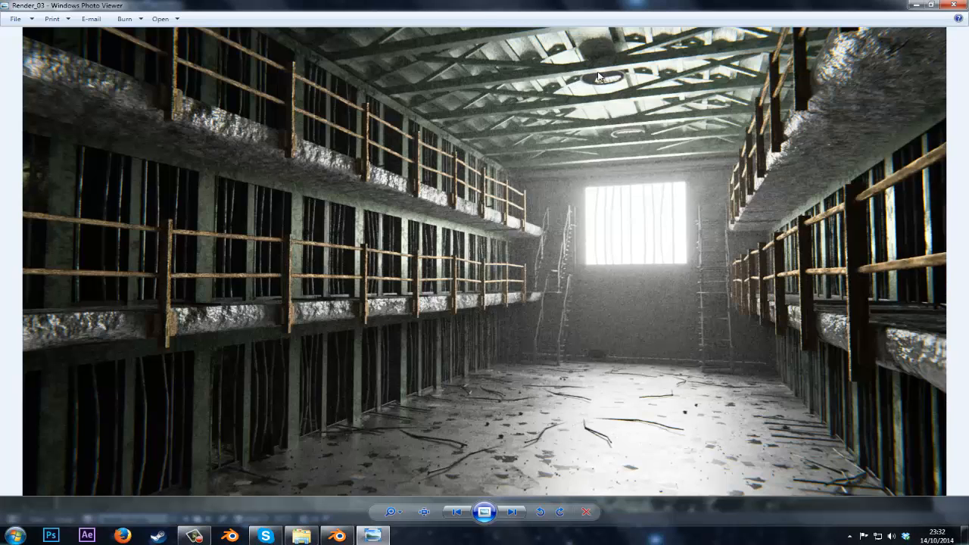
pyautogui.press('Right')
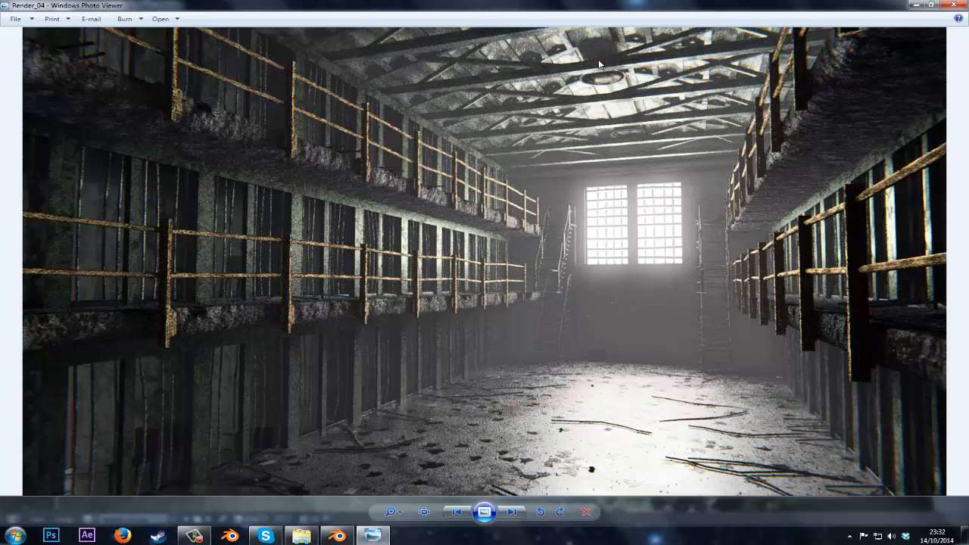
# - Minimise the photo viewer, switch back to Blender's modelling layout and save over part_2.blend
pyautogui.click(914, 4)
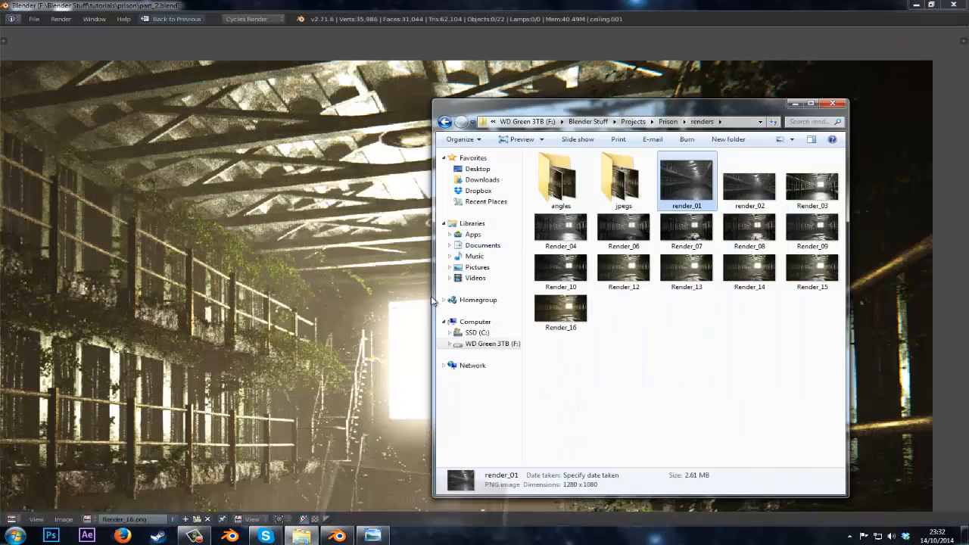
pyautogui.click(371, 292)
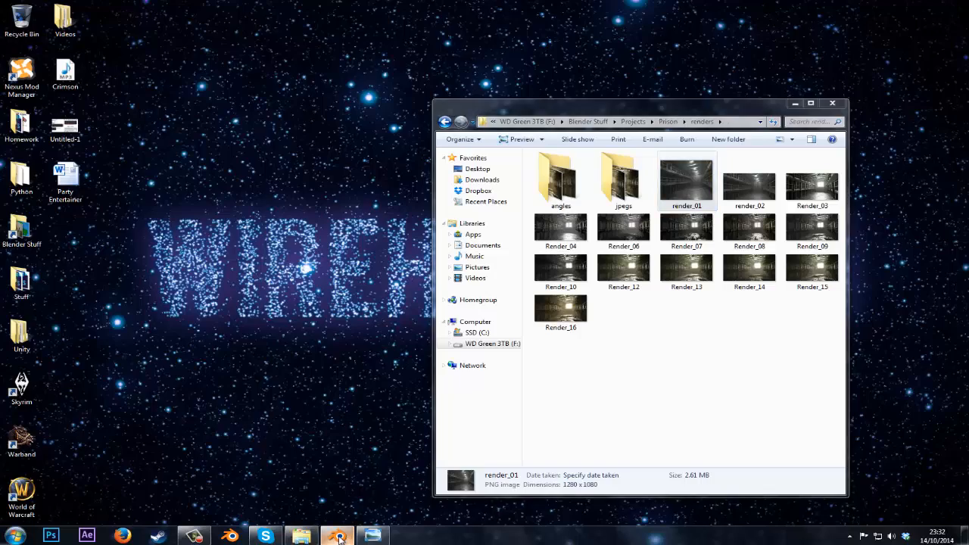
pyautogui.scroll(-2, 488, 314)
pyautogui.press('Escape')
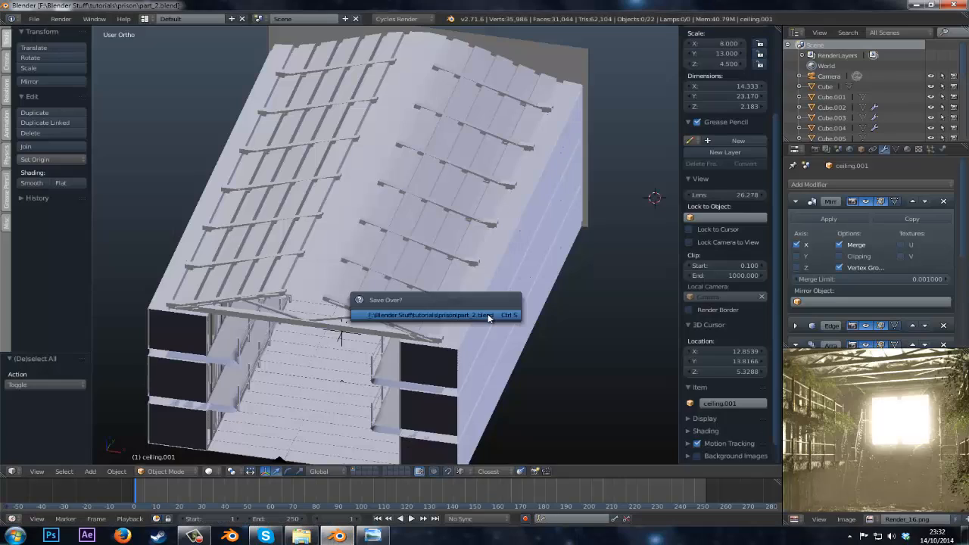
pyautogui.moveTo(483, 311); pyautogui.dragTo(504, 353, button='middle')
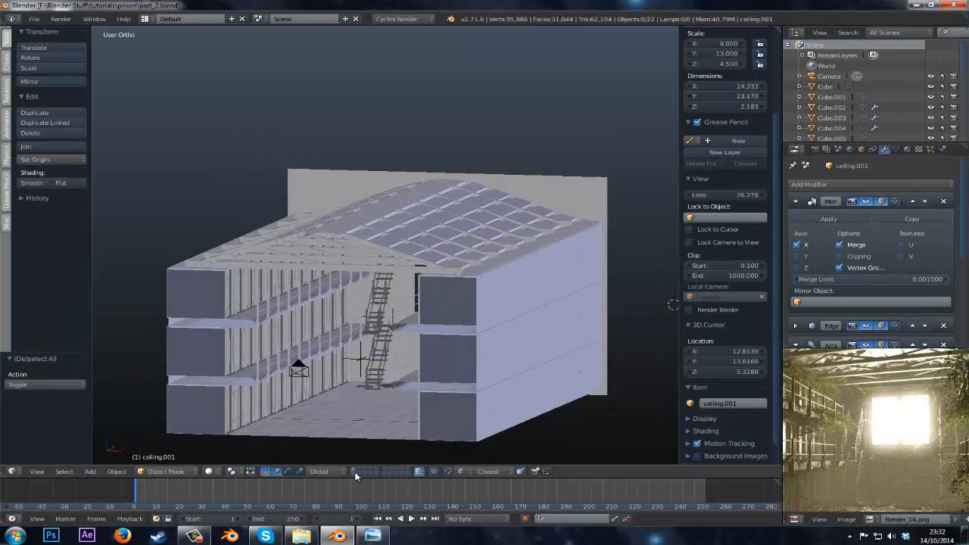
# - Show only the second layer and snap the 3D cursor to the scene's centre
pyautogui.click(361, 473)
pyautogui.moveTo(394, 349); pyautogui.dragTo(316, 325, button='middle')
pyautogui.rightClick(310, 339)
pyautogui.hotkey('shift', 's')
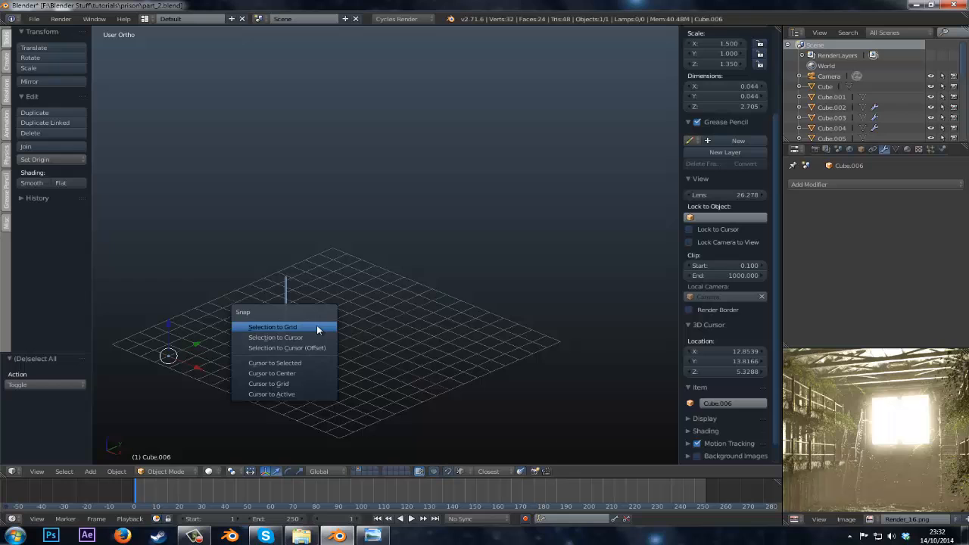
pyautogui.click(290, 373)
# - Deselect the thin bar and add a UV sphere at the 3D cursor
pyautogui.scroll(3, 341, 329)
pyautogui.press('a')
pyautogui.hotkey('shift', 'a')
pyautogui.moveTo(346, 317)
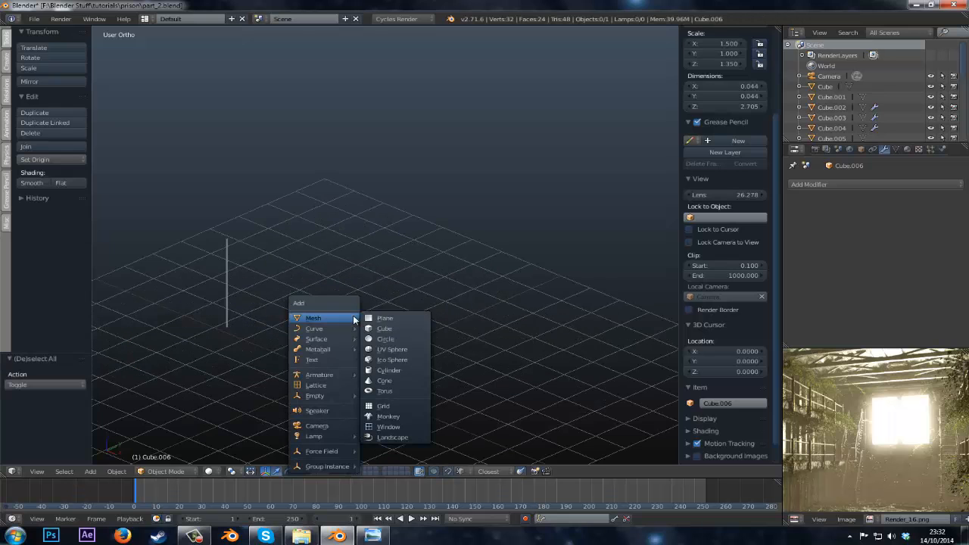
pyautogui.click(380, 351)
pyautogui.moveTo(378, 350); pyautogui.dragTo(374, 344, button='middle')
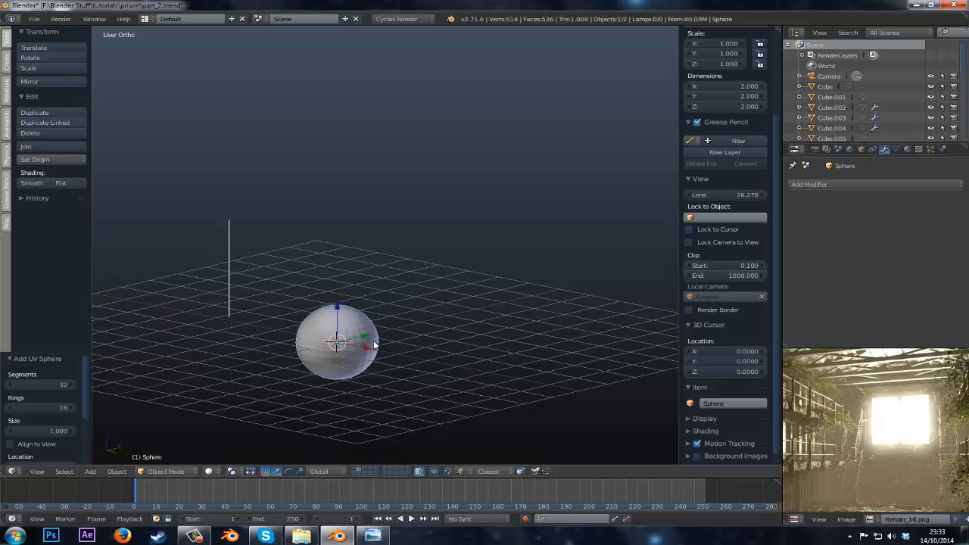
# - In front view, delete the vertices of the sphere's lower half to leave an open dome
pyautogui.press('KP_1')
pyautogui.press('KP_Decimal')
pyautogui.press('Tab')
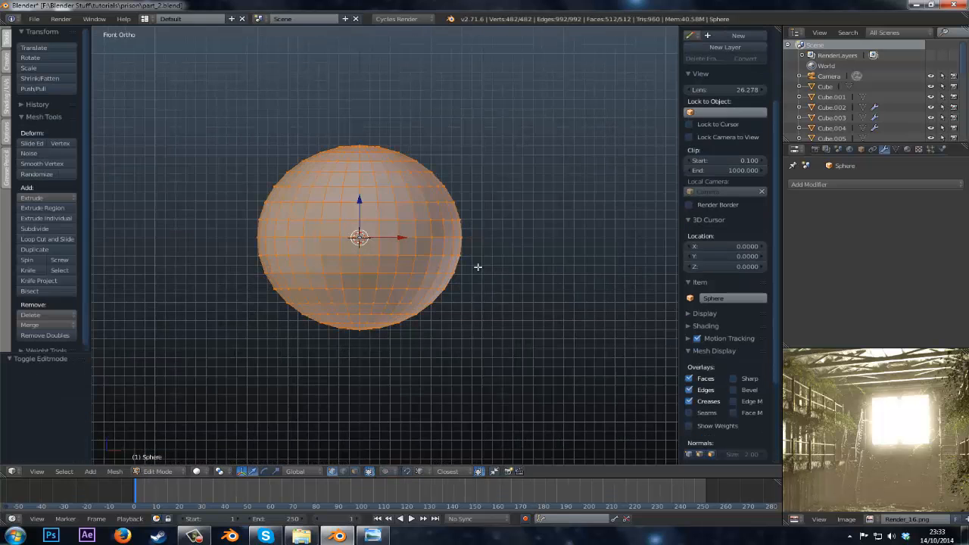
pyautogui.press('a')
pyautogui.press('b')
pyautogui.moveTo(497, 249); pyautogui.dragTo(193, 411)
pyautogui.press('x')
pyautogui.click(454, 315)
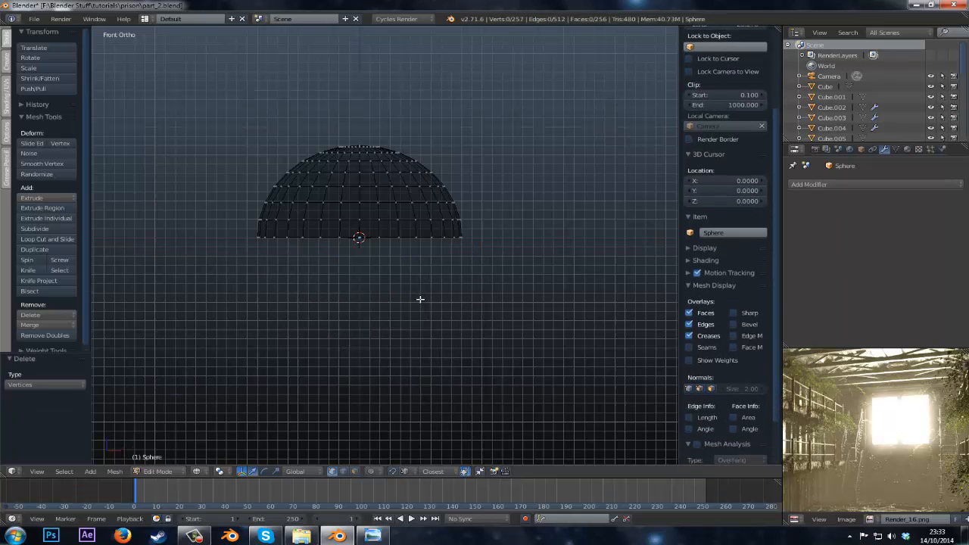
# - Inspect the dome's open rim, check the enlarged reference render and select the whole dome
pyautogui.keyDown('shift'); pyautogui.moveTo(420, 299); pyautogui.dragTo(409, 341, button='middle'); pyautogui.keyUp('shift')
pyautogui.scroll(3, 409, 341)
pyautogui.keyDown('alt'); pyautogui.rightClick(416, 305); pyautogui.keyUp('alt')
pyautogui.moveTo(415, 307); pyautogui.dragTo(469, 303, button='middle')
pyautogui.scroll(-1, 399, 329)
pyautogui.press('a')
pyautogui.press('F11')
pyautogui.scroll(5, 483, 272)
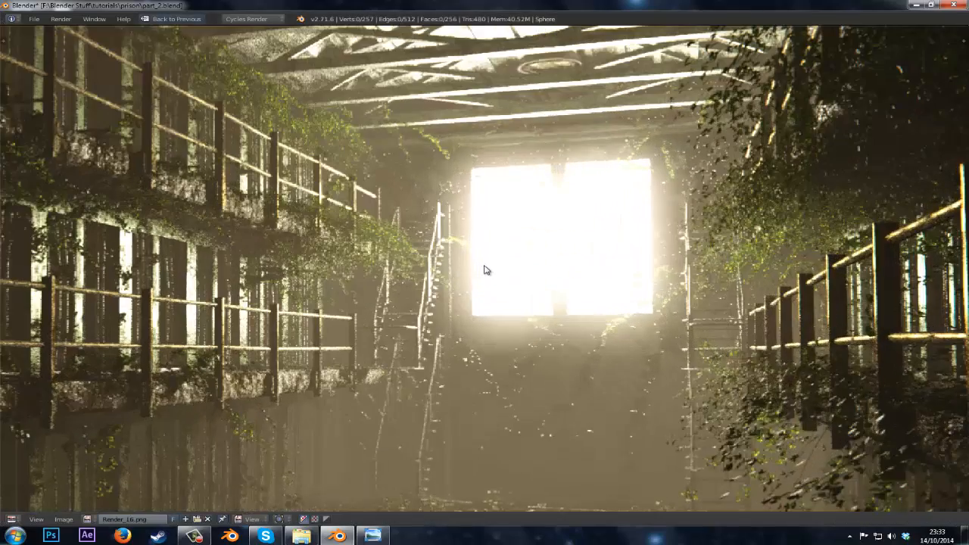
pyautogui.moveTo(487, 271); pyautogui.dragTo(446, 367, button='middle')
pyautogui.hotkey('ctrl', 'Up')
pyautogui.press('a')
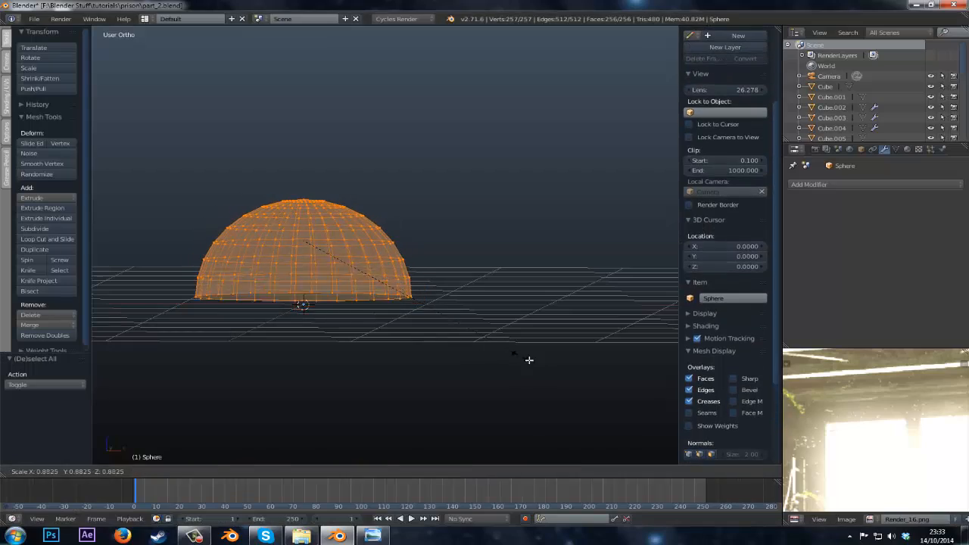
pyautogui.press('s')
pyautogui.press('z')
pyautogui.rightClick(410, 267)
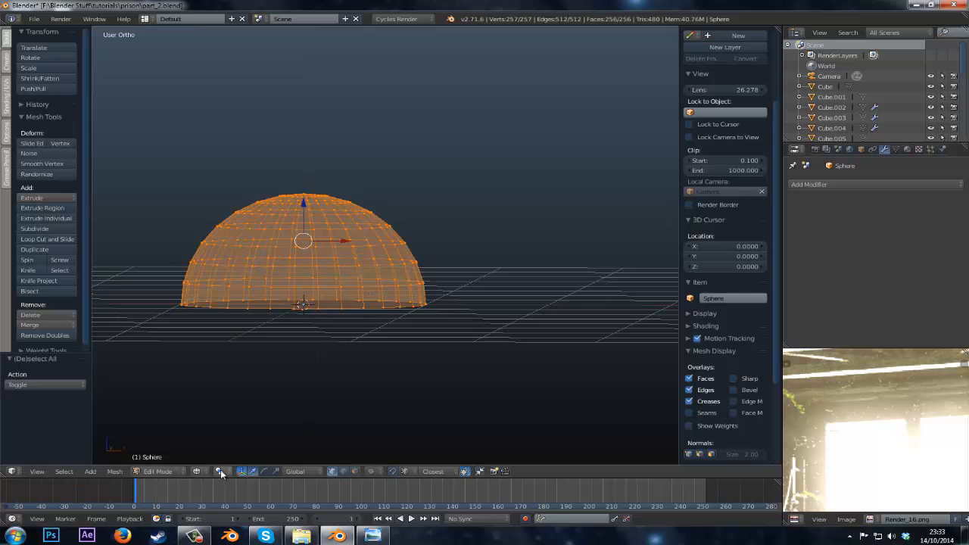
# - Snap the 3D cursor to the centre and set the pivot point to 3D Cursor
pyautogui.click(196, 471)
pyautogui.moveTo(387, 307); pyautogui.dragTo(367, 335, button='middle')
pyautogui.hotkey('shift', 's')
pyautogui.click(288, 362)
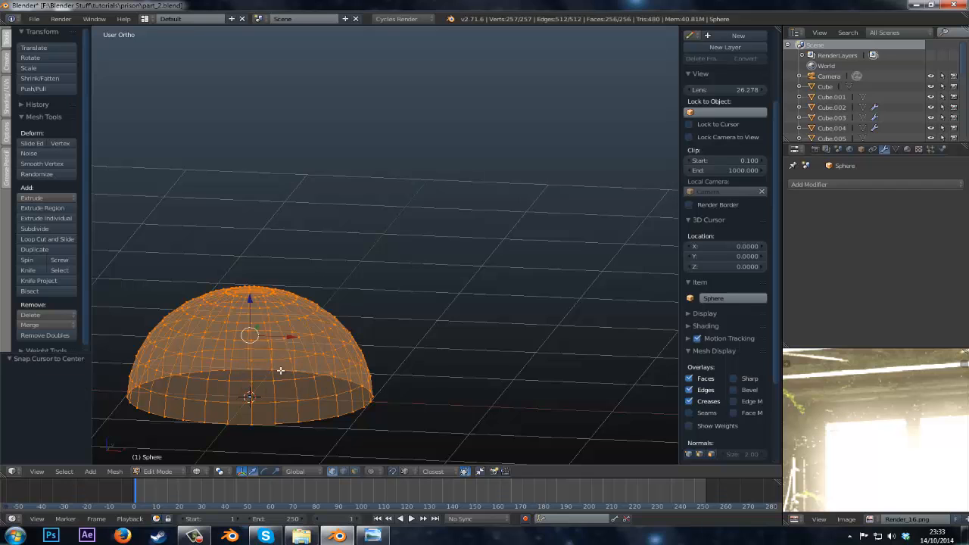
pyautogui.click(220, 471)
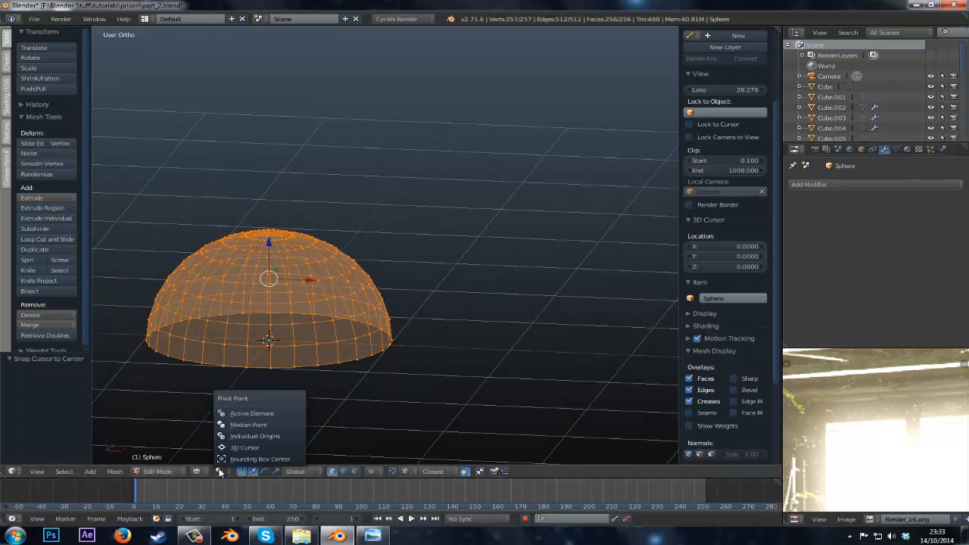
pyautogui.click(244, 447)
# - Flatten the dome along Z about the 3D cursor, fine-tuning its height with an additional scale of 1.157
pyautogui.press('s')
pyautogui.press('z')
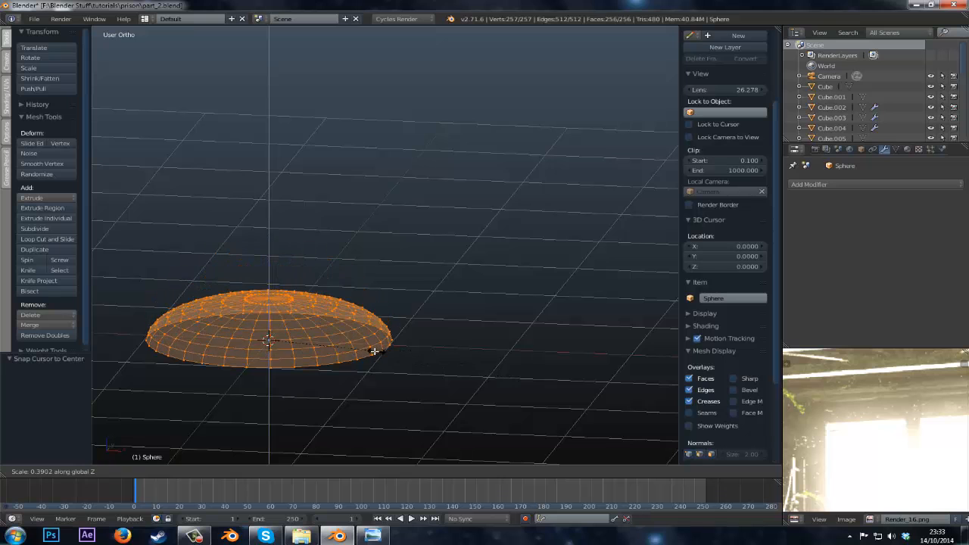
pyautogui.click(401, 352)
pyautogui.moveTo(400, 351); pyautogui.dragTo(411, 334, button='middle')
pyautogui.press('s')
pyautogui.press('z')
pyautogui.click(431, 346)
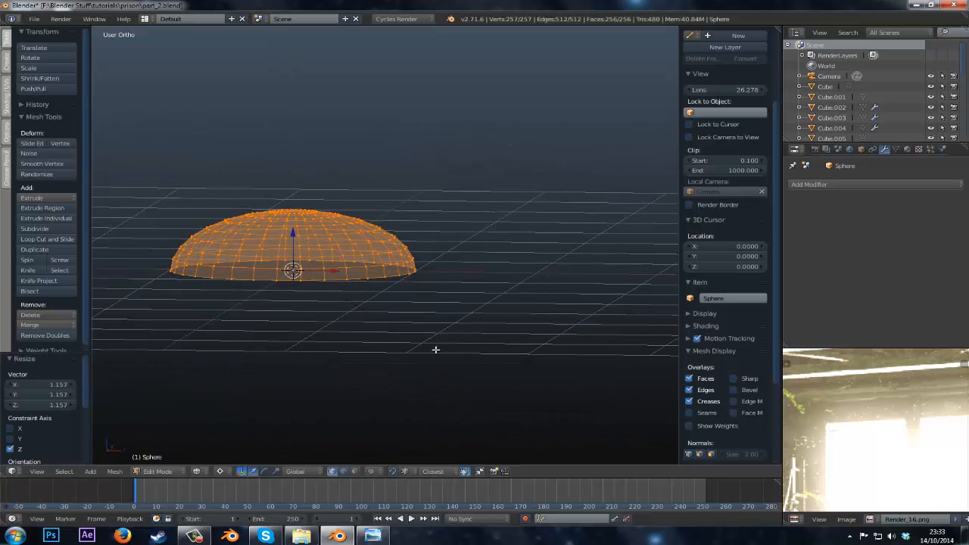
pyautogui.keyDown('shift'); pyautogui.moveTo(358, 317); pyautogui.dragTo(386, 356, button='middle'); pyautogui.keyUp('shift')
pyautogui.press('s')
pyautogui.press('z')
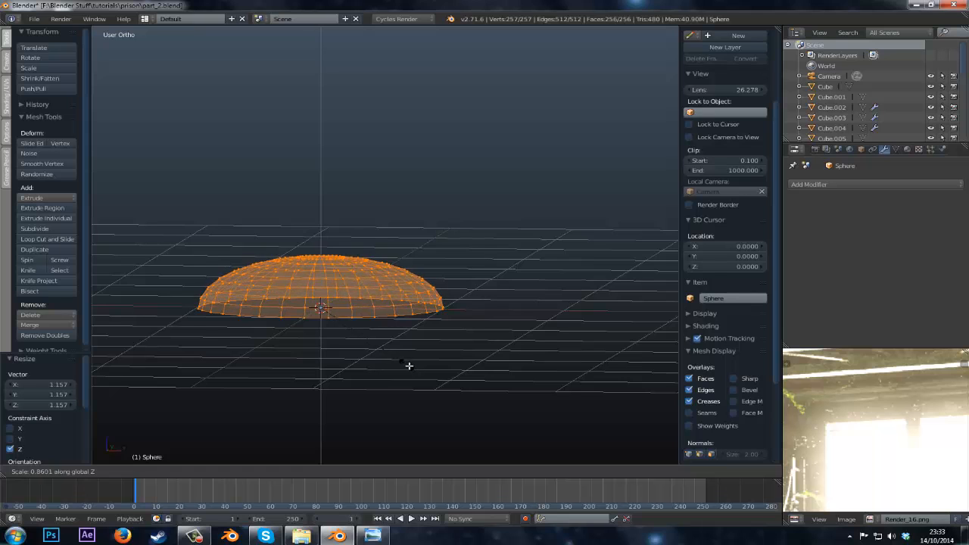
pyautogui.click(427, 373)
# - Extrude the dome's open rim edge loop and scale it inward to 0.878 as a flat lip
pyautogui.press('a')
pyautogui.scroll(2, 387, 342)
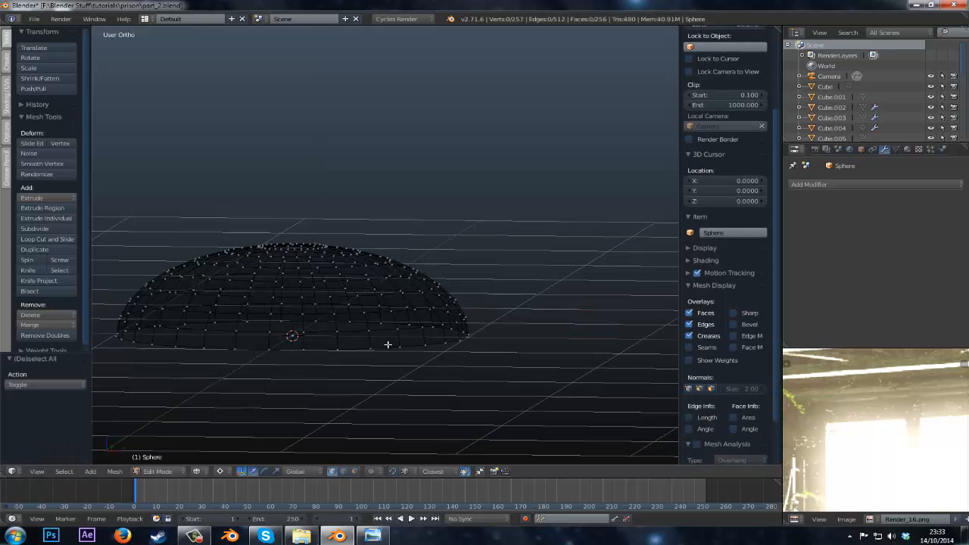
pyautogui.keyDown('alt'); pyautogui.rightClick(387, 345); pyautogui.keyUp('alt')
pyautogui.press('e')
pyautogui.rightClick(567, 393)
pyautogui.press('s')
pyautogui.click(535, 387)
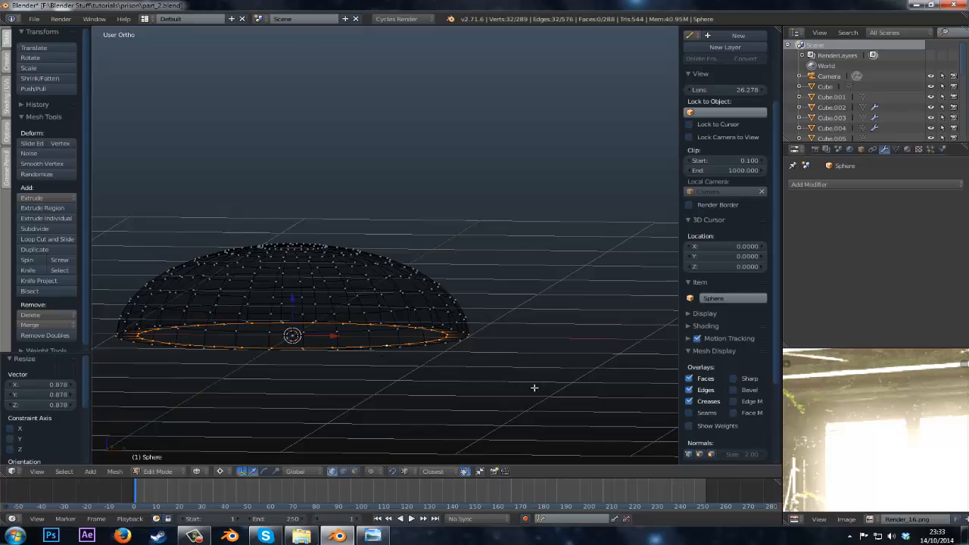
# - Return to solid shading and narrow the lip by scaling its inner edge loop by 1.064
pyautogui.press('z')
pyautogui.keyDown('shift'); pyautogui.moveTo(522, 391); pyautogui.dragTo(514, 295, button='middle'); pyautogui.keyUp('shift')
pyautogui.keyDown('shift'); pyautogui.moveTo(475, 211); pyautogui.dragTo(487, 325, button='middle'); pyautogui.keyUp('shift')
pyautogui.press('s')
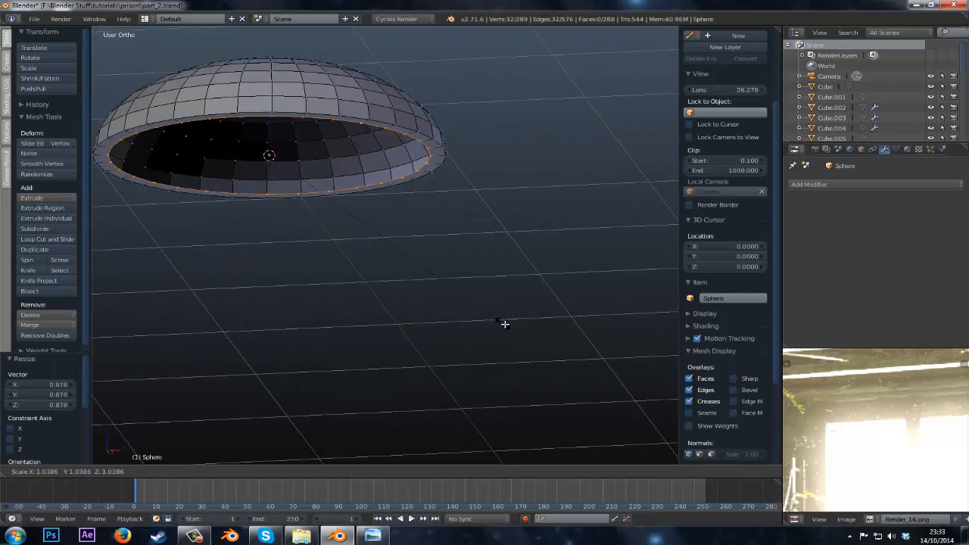
pyautogui.click(506, 322)
# - Check the round ceiling lights in the enlarged reference render and return to the modelling layout
pyautogui.hotkey('shift', 'space')
pyautogui.scroll(2, 506, 158)
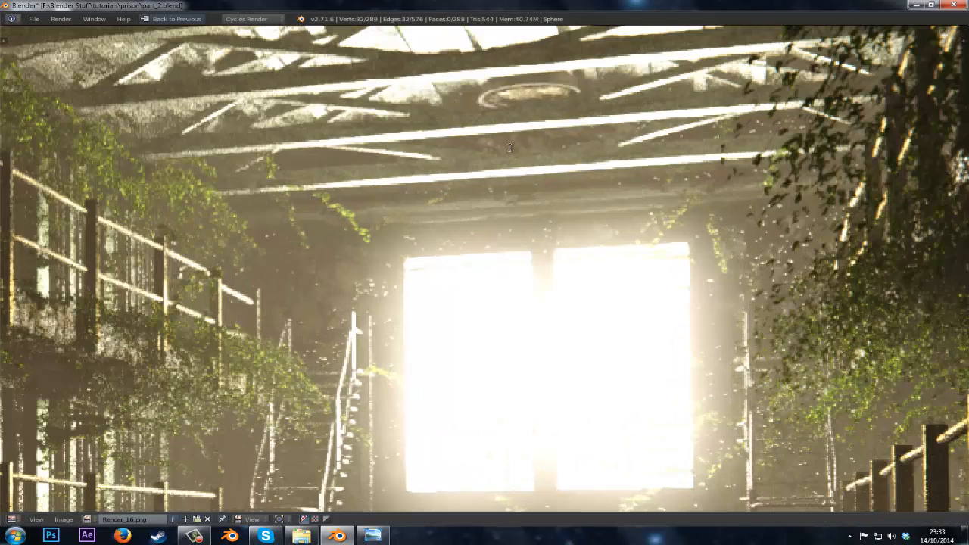
pyautogui.press('space')
pyautogui.hotkey('shift', 'space')
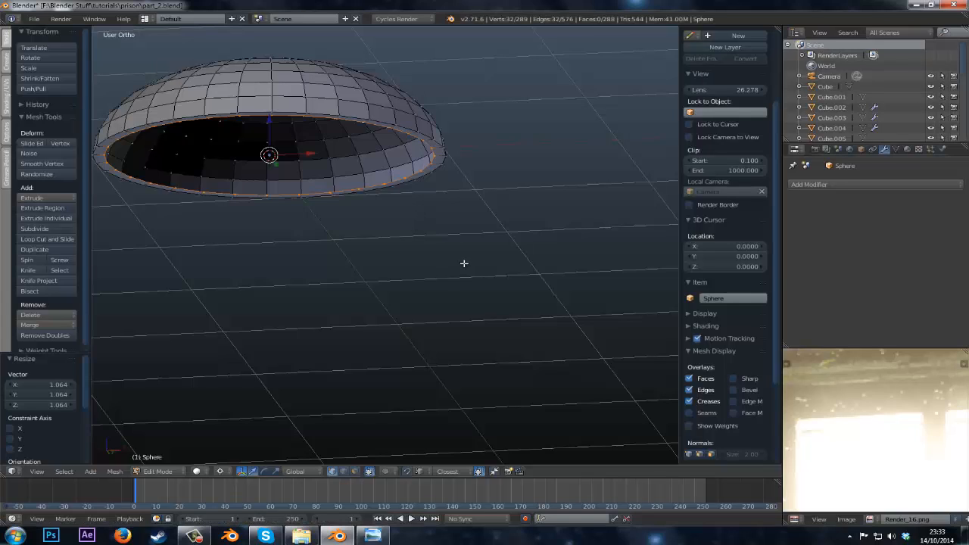
# - Add a UV sphere with 32 segments and 16 rings inside the dome and scale it to 0.944
pyautogui.moveTo(464, 263); pyautogui.dragTo(465, 271, button='middle')
pyautogui.press('a')
pyautogui.hotkey('shift', 'a')
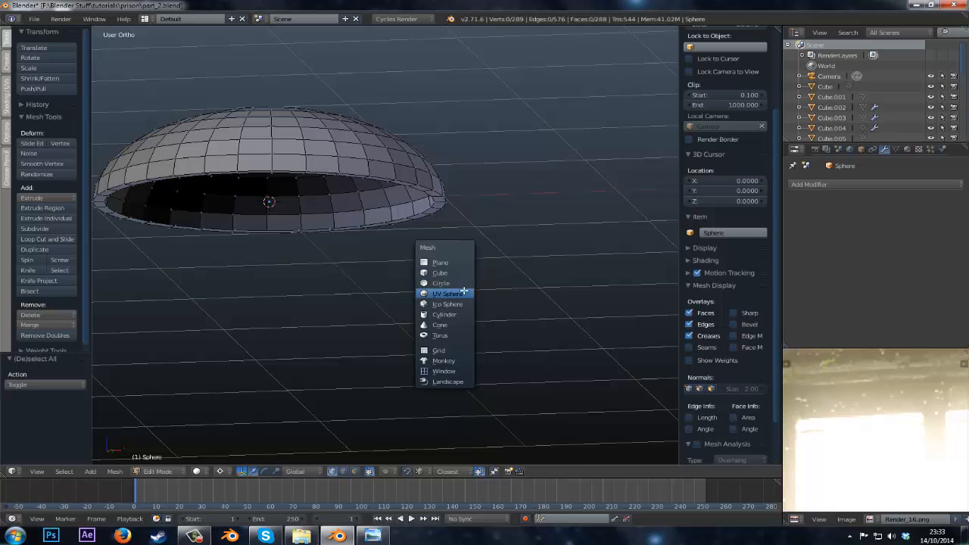
pyautogui.click(463, 292)
pyautogui.press('s')
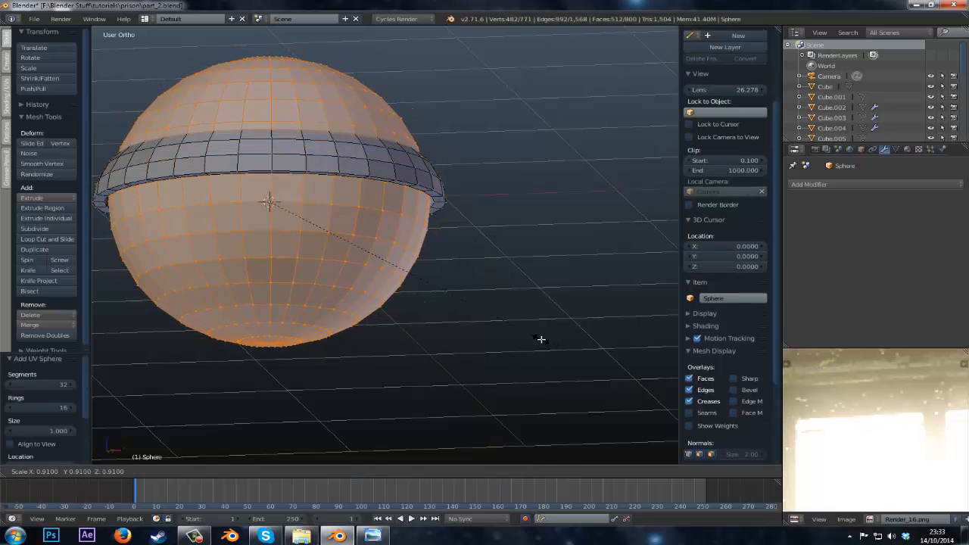
pyautogui.click(559, 345)
# - Flatten the new sphere along Z in successive passes, including 0.678 and 0.477, into a shallow lens within the dome's rim
pyautogui.press('s')
pyautogui.press('z')
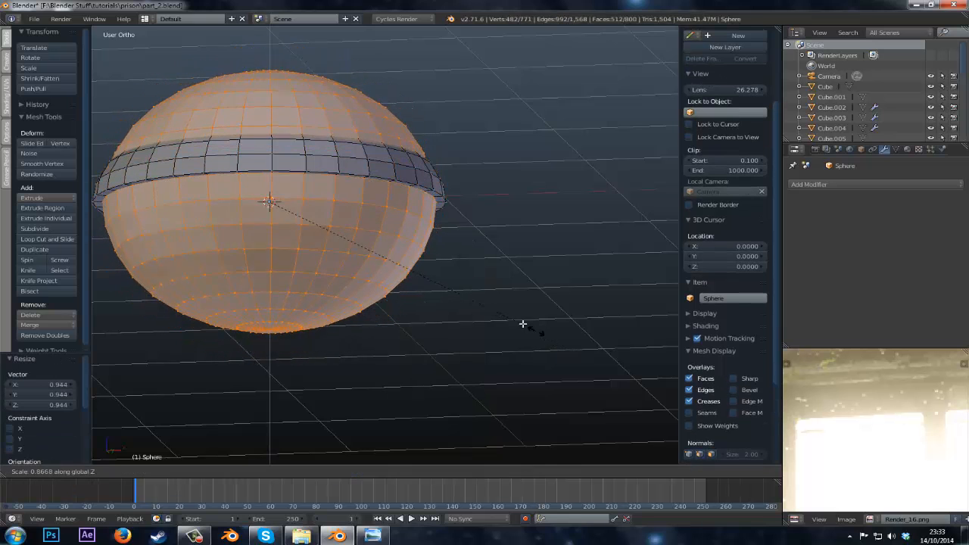
pyautogui.click(415, 292)
pyautogui.moveTo(415, 292); pyautogui.dragTo(563, 338, button='middle')
pyautogui.press('s')
pyautogui.press('z')
pyautogui.click(478, 359)
pyautogui.moveTo(477, 360); pyautogui.dragTo(478, 350, button='middle')
pyautogui.press('s')
pyautogui.press('z')
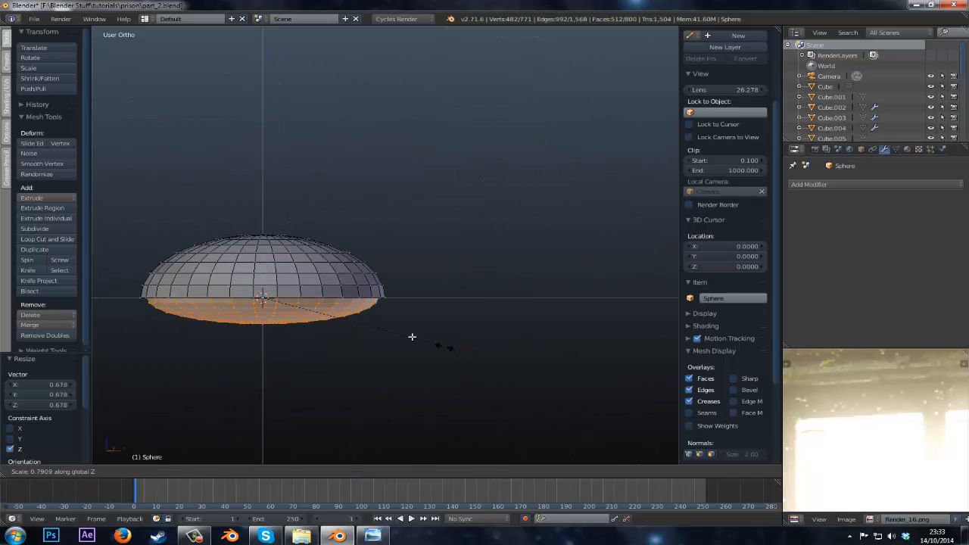
pyautogui.click(374, 321)
pyautogui.moveTo(374, 320)
pyautogui.mouseDown(button='middle')
pyautogui.moveTo(374, 301)
pyautogui.moveTo(380, 312)
pyautogui.mouseUp(button='middle')
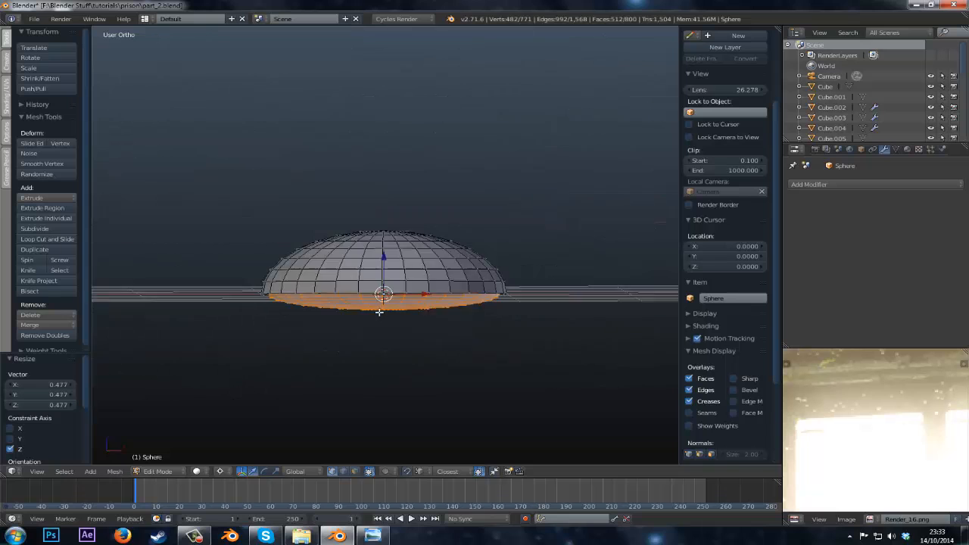
# - Select all of the outer dome's linked geometry in a wireframe front view and hide it
pyautogui.press('KP_1')
pyautogui.press('z')
pyautogui.scroll(2, 217, 325)
pyautogui.press('a')
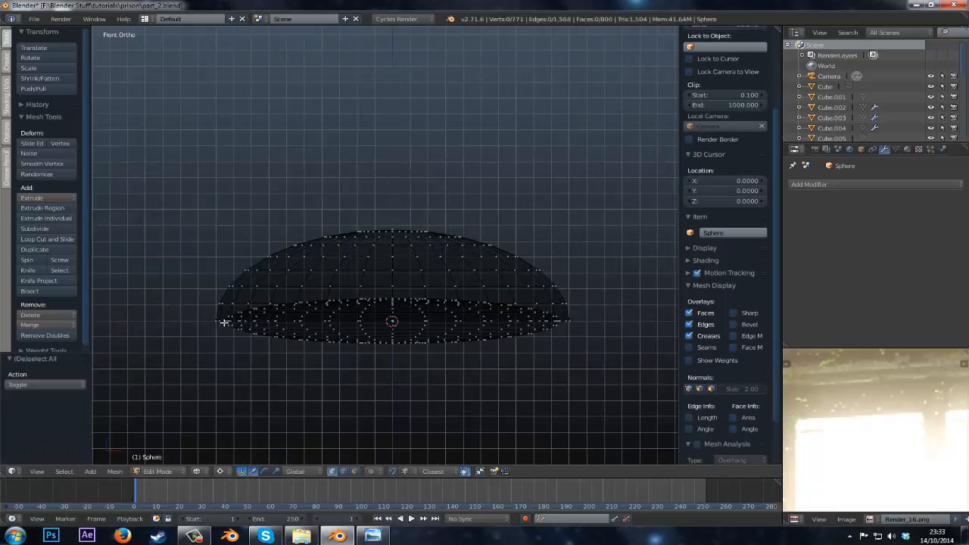
pyautogui.rightClick(340, 239)
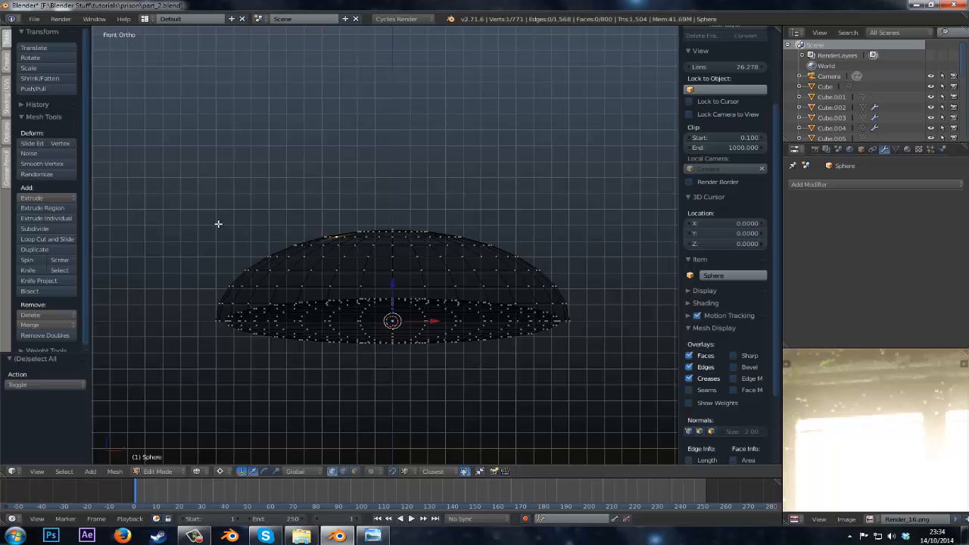
pyautogui.hotkey('ctrl', 'l')
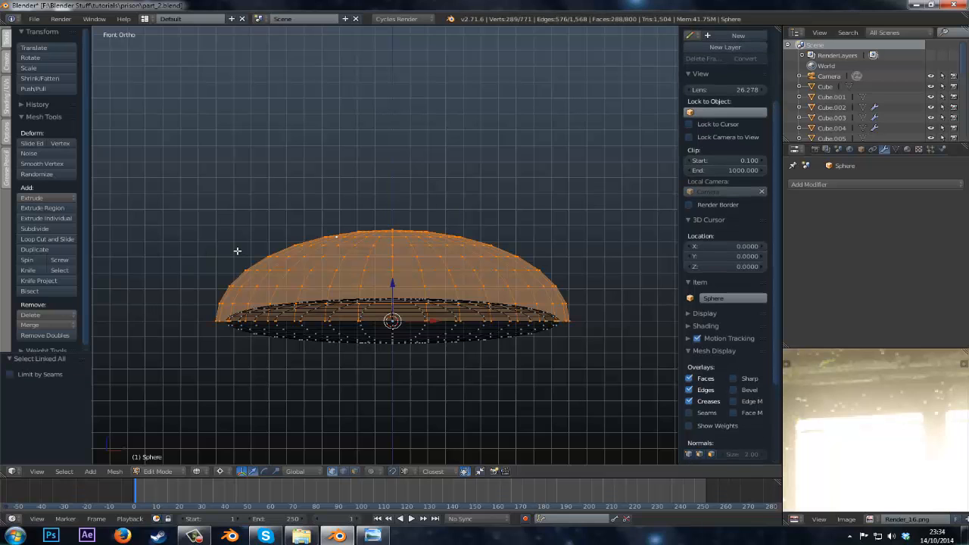
pyautogui.press('h')
pyautogui.scroll(1, 204, 336)
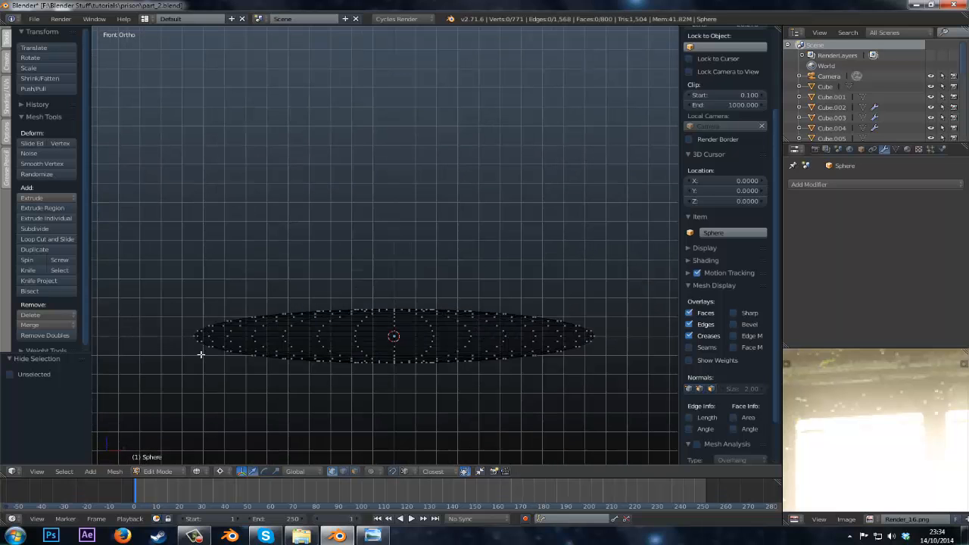
# - Delete the faces of the flattened sphere's upper half, reveal the hidden dome and clear the selection
pyautogui.press('b')
pyautogui.moveTo(159, 338); pyautogui.dragTo(650, 239)
pyautogui.press('x')
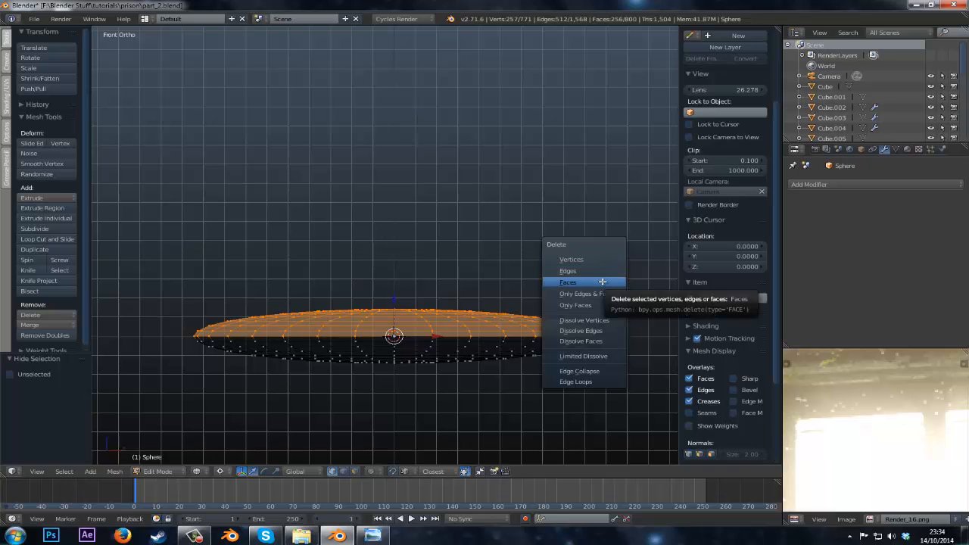
pyautogui.click(602, 282)
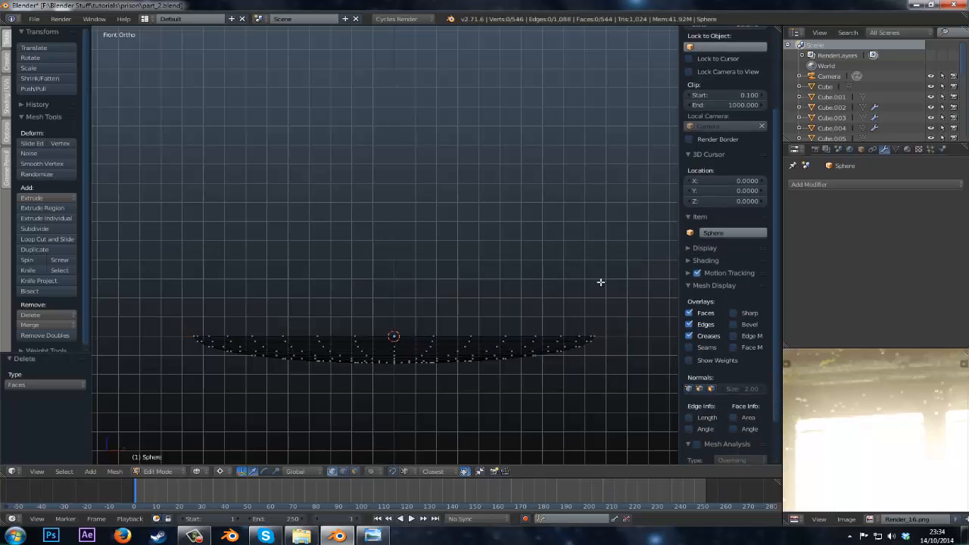
pyautogui.hotkey('ctrl', 'z')
pyautogui.press('a')
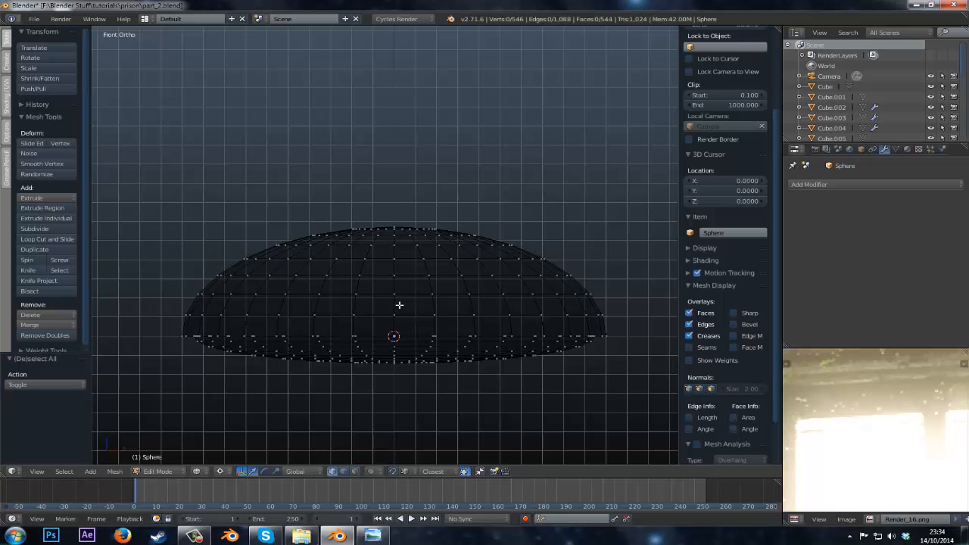
# - Return to solid shading, select the entire lower lens cap and unwrap its UVs
pyautogui.moveTo(399, 304)
pyautogui.mouseDown(button='middle')
pyautogui.moveTo(396, 285)
pyautogui.moveTo(393, 299)
pyautogui.mouseUp(button='middle')
pyautogui.press('z')
pyautogui.scroll(2, 394, 299)
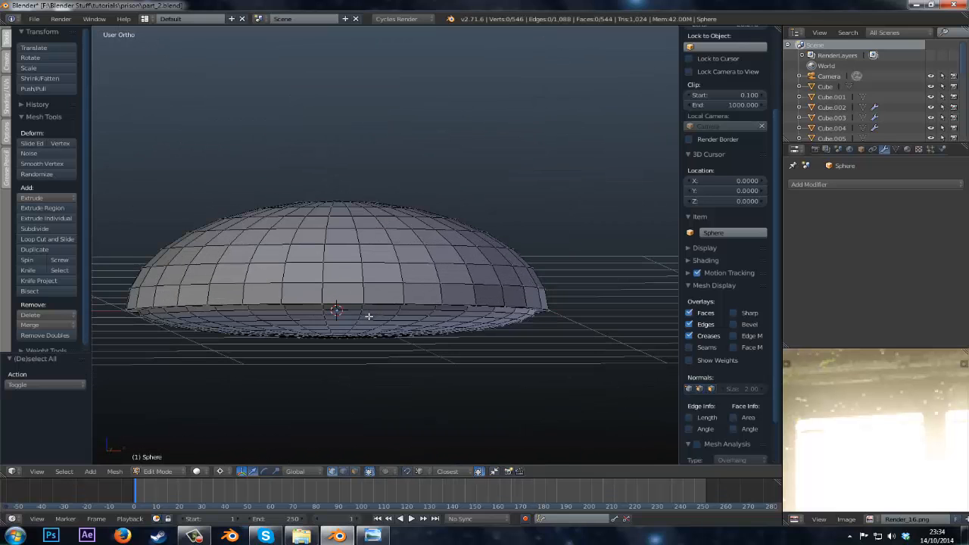
pyautogui.rightClick(368, 318)
pyautogui.press('u')
pyautogui.click(366, 318)
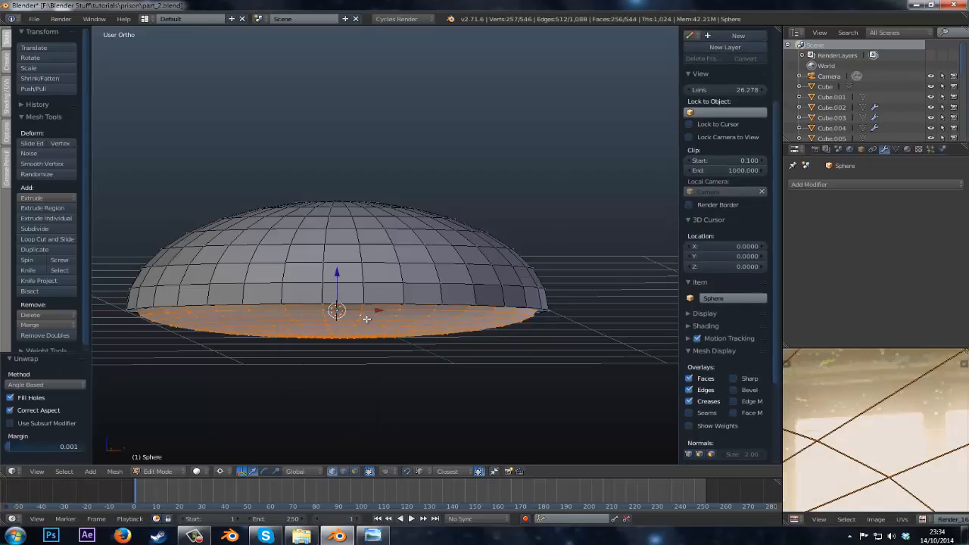
# - Check the cap's UV layout in the enlarged image editor, then invert the selection to the dome and check again
pyautogui.hotkey('shift', 'space')
pyautogui.scroll(-4, 619, 341)
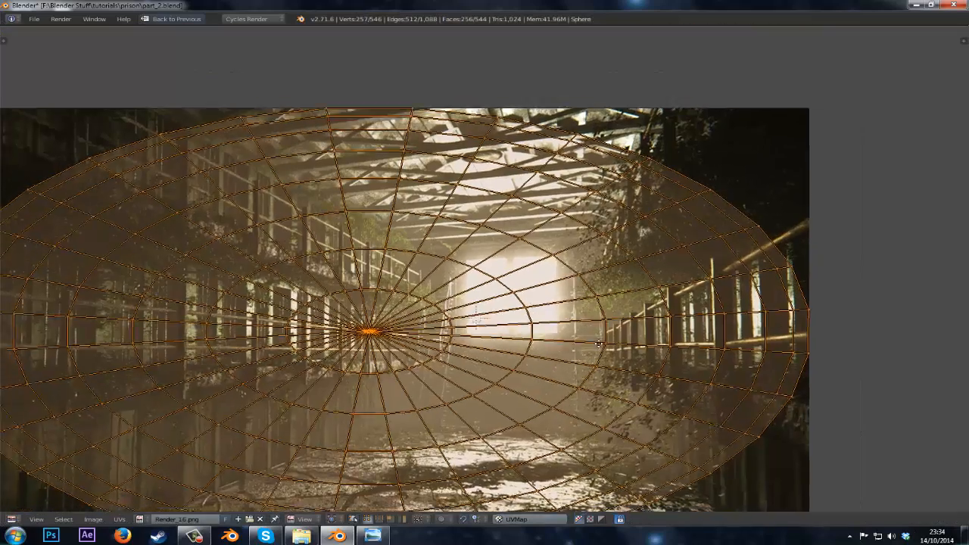
pyautogui.hotkey('shift', 'space')
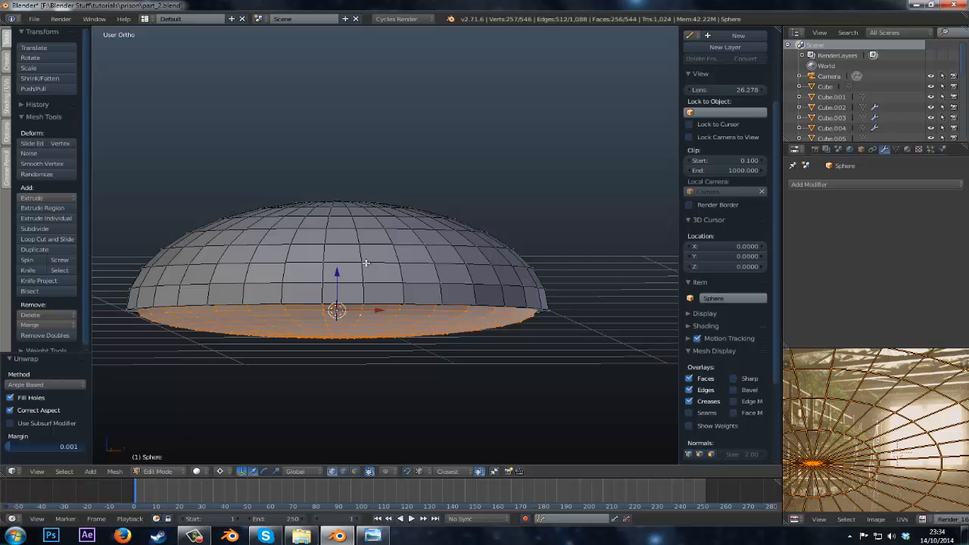
pyautogui.hotkey('ctrl', 'i')
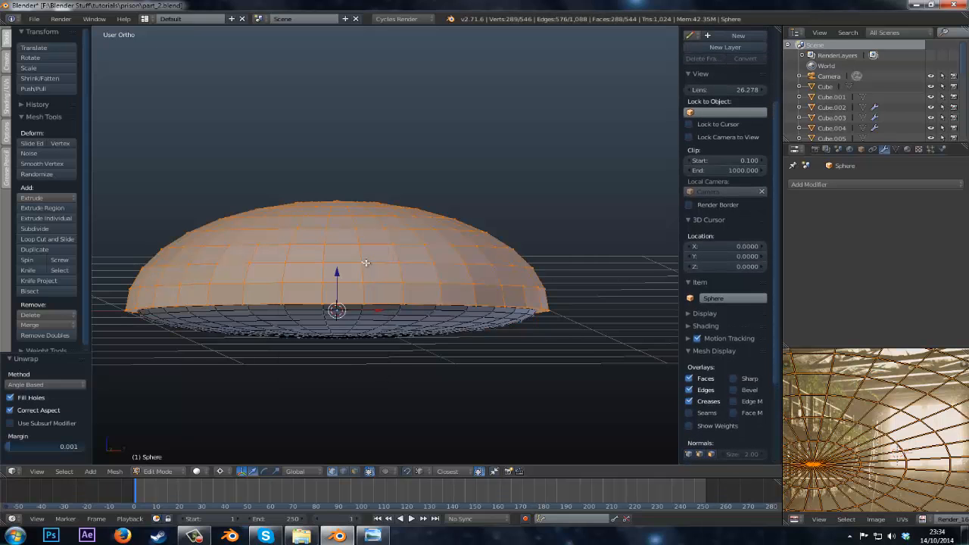
pyautogui.hotkey('shift', 'space')
pyautogui.hotkey('shift', 'space')
# - Leave mesh editing, shade the light smooth and add an Edge Split modifier with a 35° split angle
pyautogui.press('Tab')
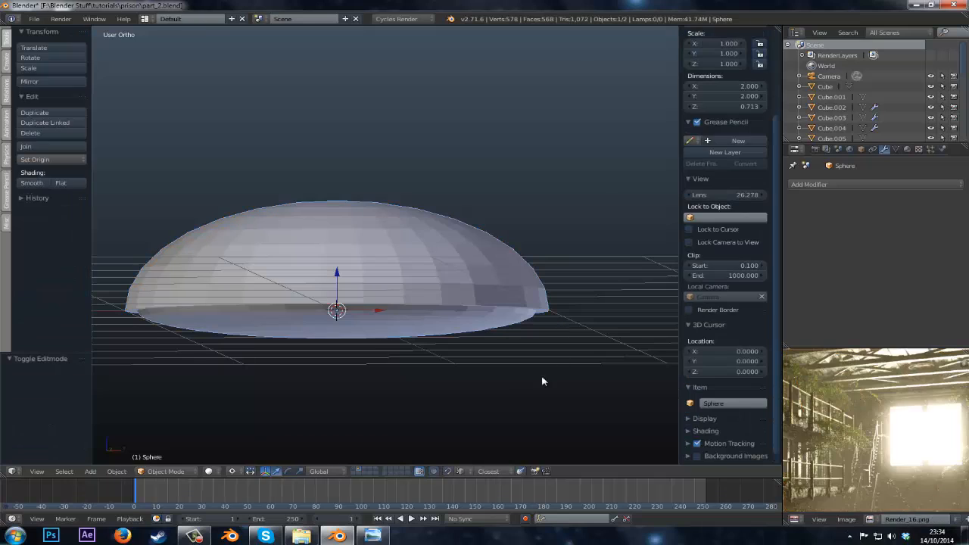
pyautogui.click(31, 182)
pyautogui.click(891, 184)
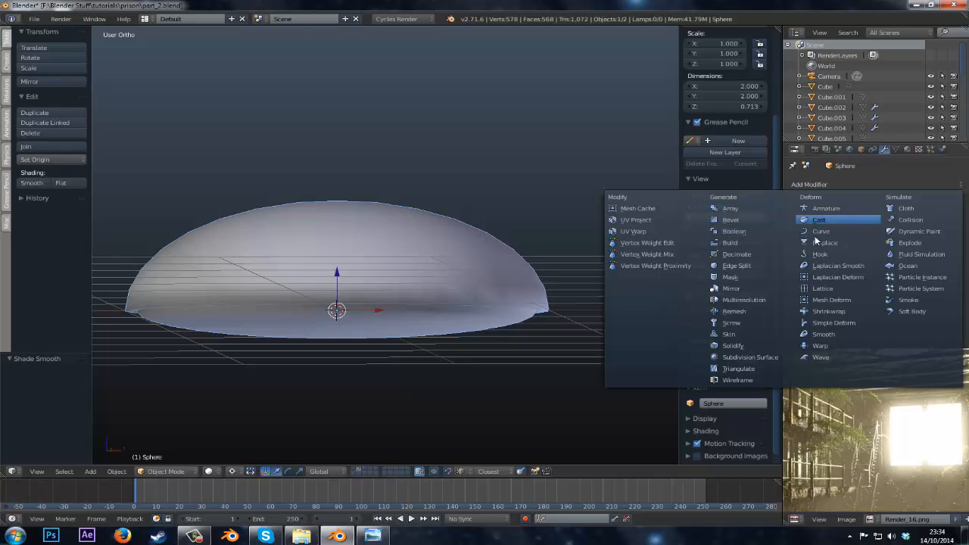
pyautogui.click(744, 266)
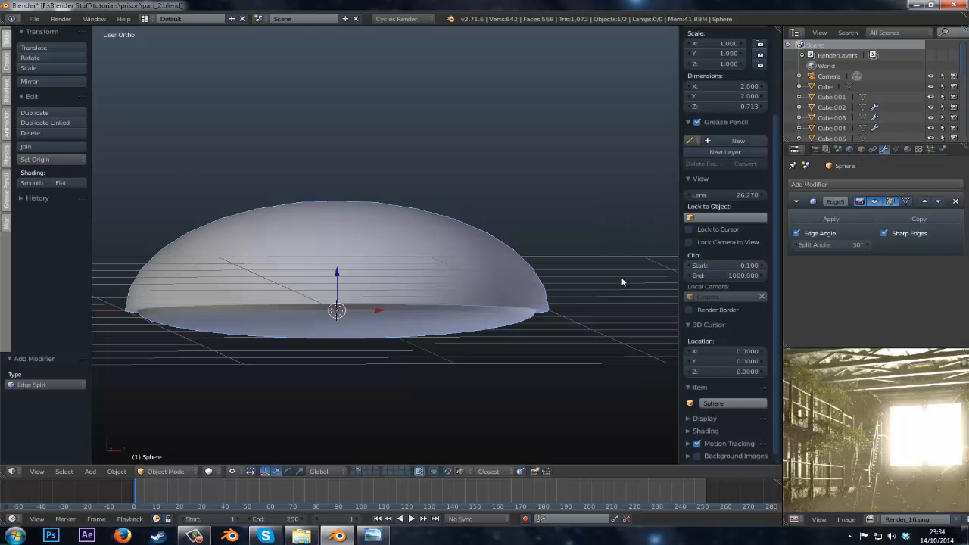
pyautogui.moveTo(621, 280); pyautogui.dragTo(484, 329, button='middle')
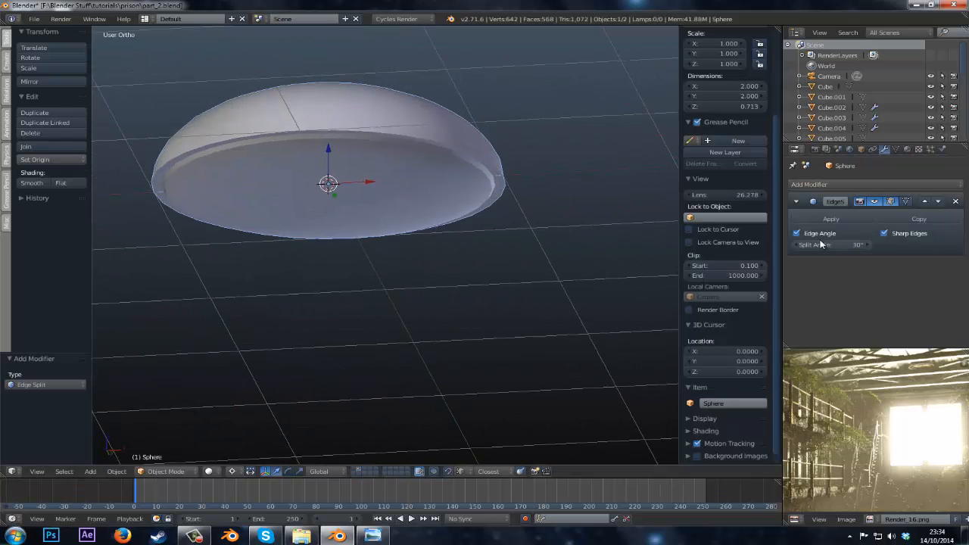
# - Save over part_2.blend and move the ceiling light to the first layer
pyautogui.hotkey('ctrl', 's')
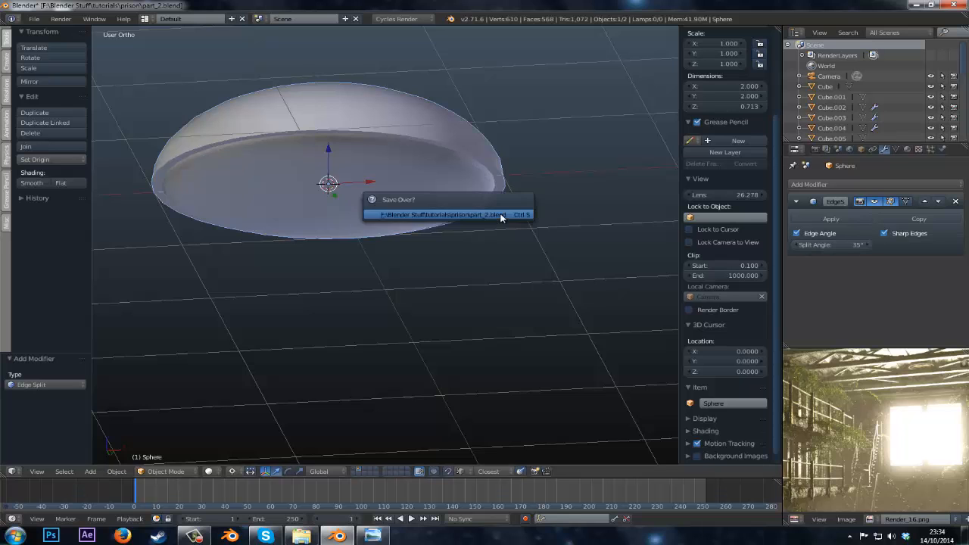
pyautogui.click(500, 219)
pyautogui.scroll(-3, 500, 219)
pyautogui.moveTo(500, 219); pyautogui.dragTo(497, 190, button='middle')
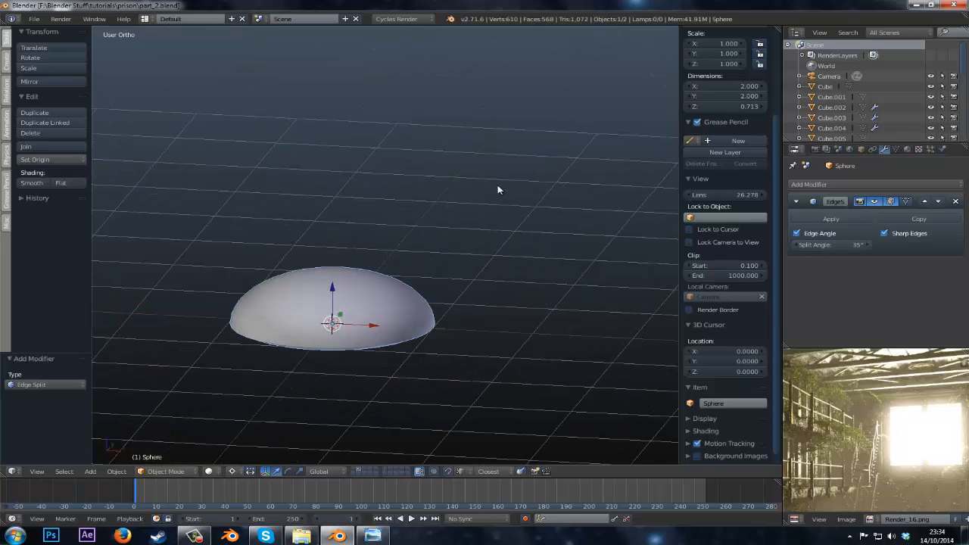
pyautogui.press('m')
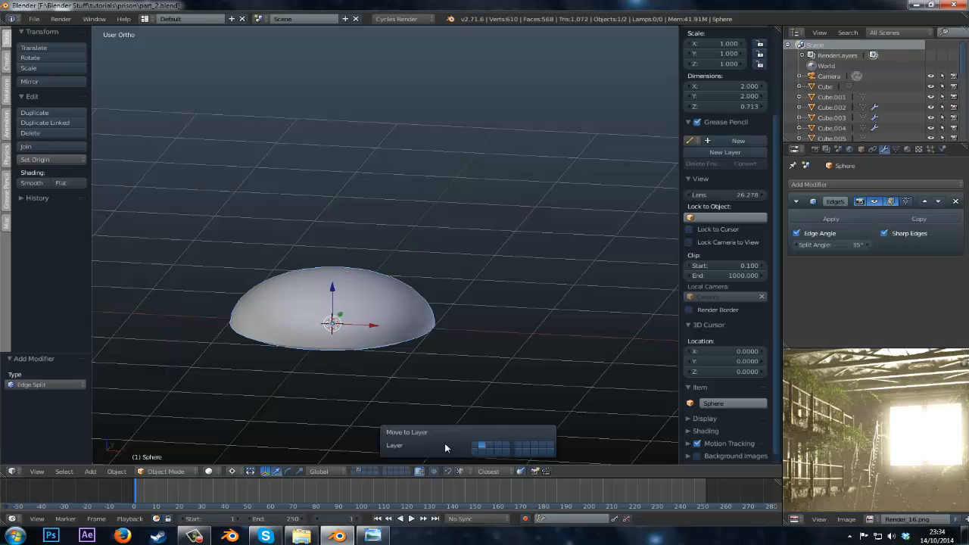
pyautogui.click(477, 448)
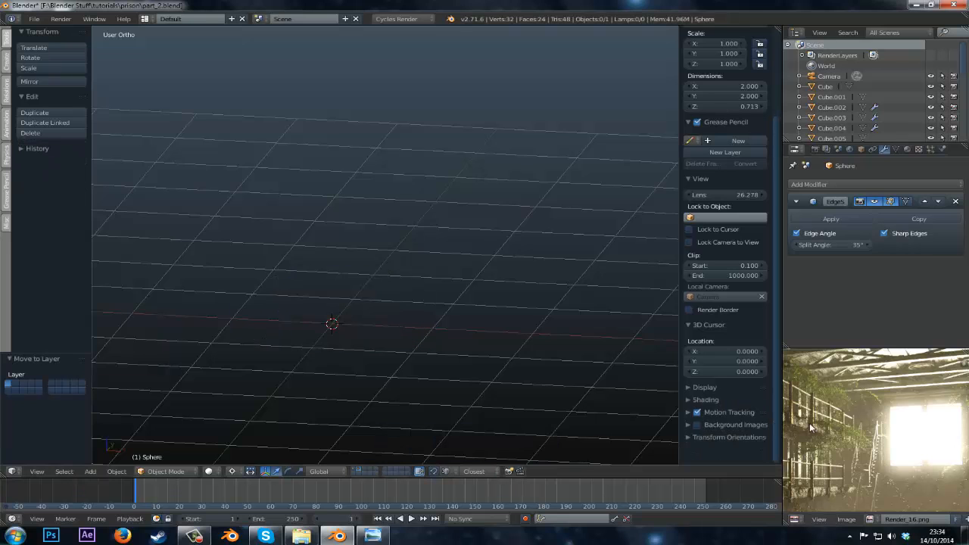
# - Check the placement of the round ceiling lights in the enlarged reference render and return to the modelling layout
pyautogui.press('F11')
pyautogui.scroll(2, 534, 171)
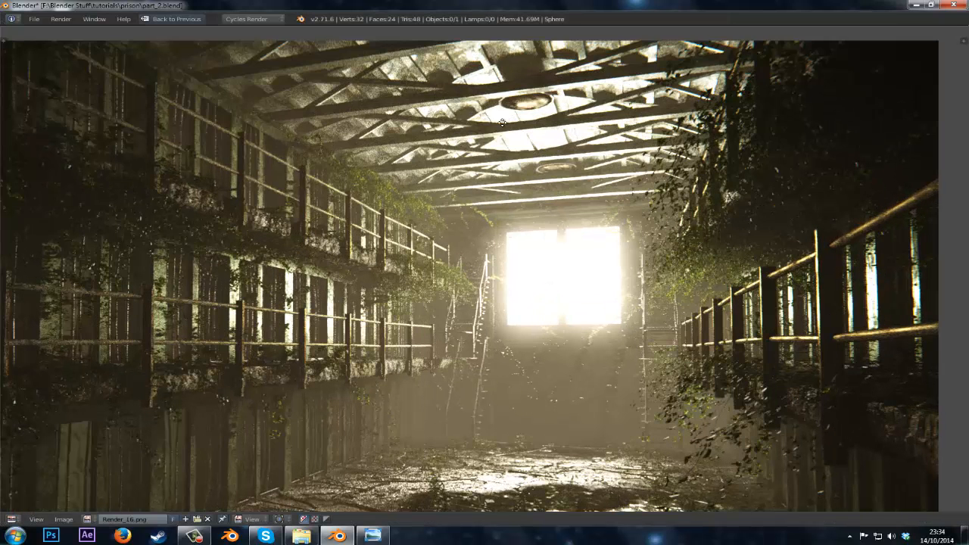
pyautogui.moveTo(502, 121); pyautogui.dragTo(516, 188, button='middle')
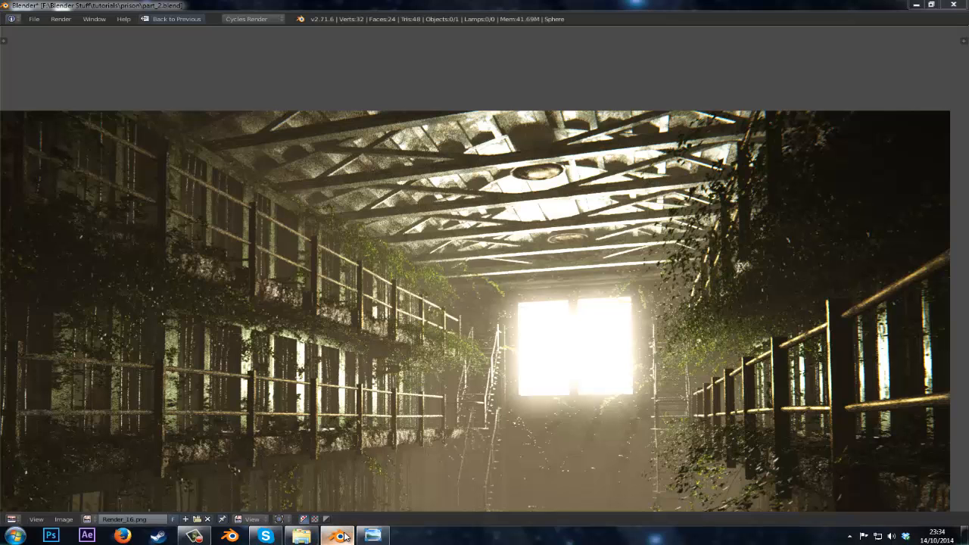
pyautogui.click(237, 456)
pyautogui.hotkey('shift', 'space')
pyautogui.scroll(-6, 274, 370)
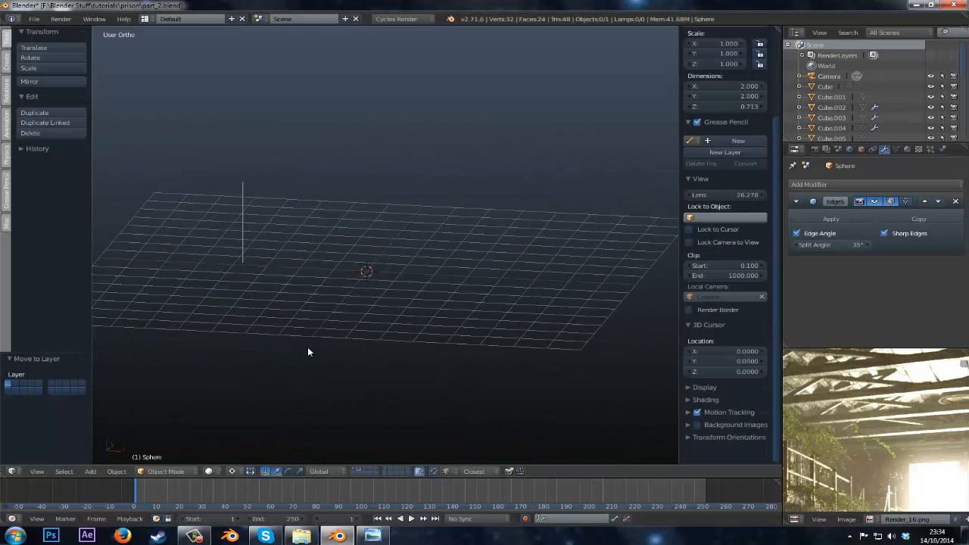
# - Show the first layer with the corridor, save the file and switch to a wireframe right-side view
pyautogui.click(354, 468)
pyautogui.hotkey('ctrl', 's')
pyautogui.keyDown('shift'); pyautogui.moveTo(390, 344); pyautogui.dragTo(414, 405, button='middle'); pyautogui.keyUp('shift')
pyautogui.moveTo(411, 402)
pyautogui.mouseDown(button='middle')
pyautogui.moveTo(417, 369)
pyautogui.moveTo(395, 387)
pyautogui.moveTo(433, 358)
pyautogui.moveTo(404, 413)
pyautogui.moveTo(369, 382)
pyautogui.mouseUp(button='middle')
pyautogui.press('z')
pyautogui.press('KP_3')
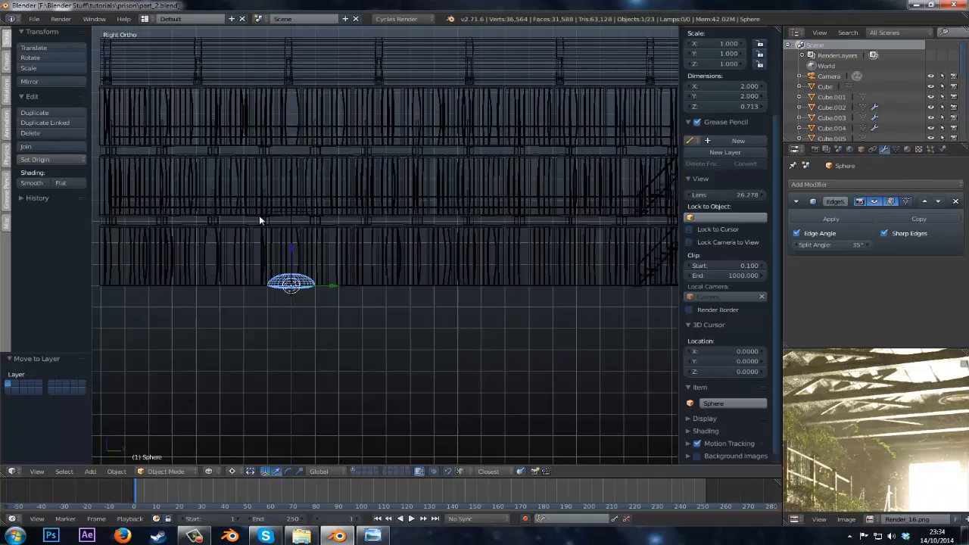
# - Move the light about -5.7 along Y and 10.6 along Z, into the roof between the first two trusses, and restore solid shading
pyautogui.press('g')
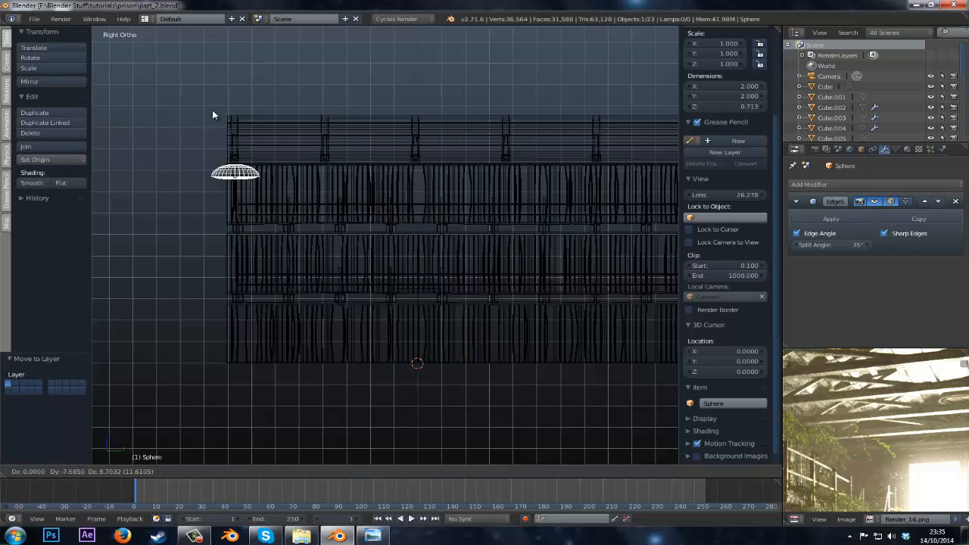
pyautogui.click(215, 112)
pyautogui.scroll(4, 343, 172)
pyautogui.press('g')
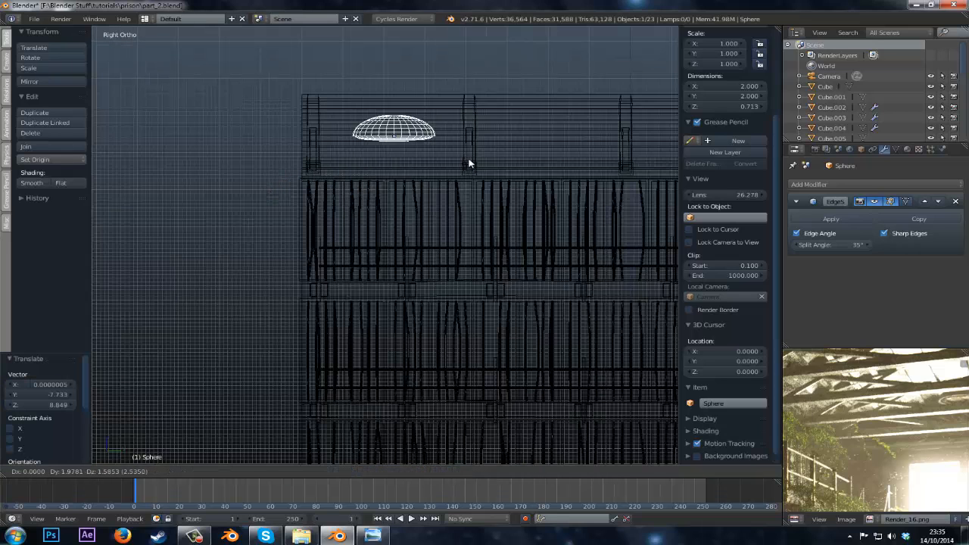
pyautogui.click(469, 155)
pyautogui.press('z')
# - Change the pivot point to Median Point and scale the ceiling light down to 0.555
pyautogui.moveTo(469, 155); pyautogui.dragTo(564, 158, button='middle')
pyautogui.press('s')
pyautogui.press('Escape')
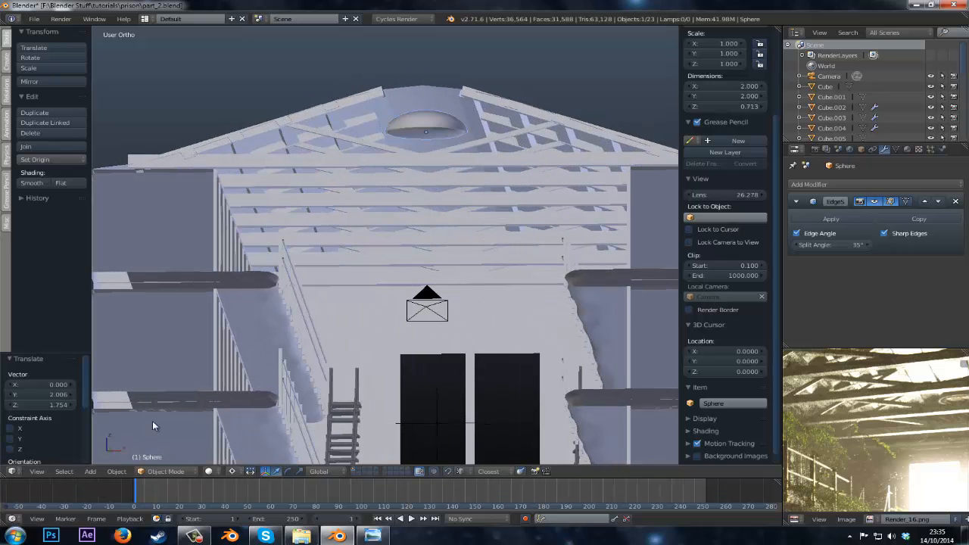
pyautogui.click(231, 470)
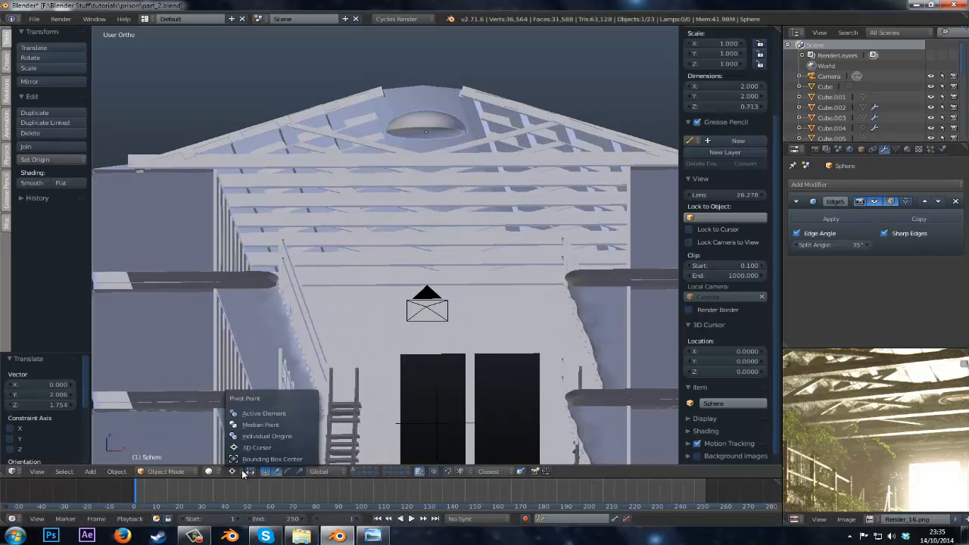
pyautogui.click(250, 429)
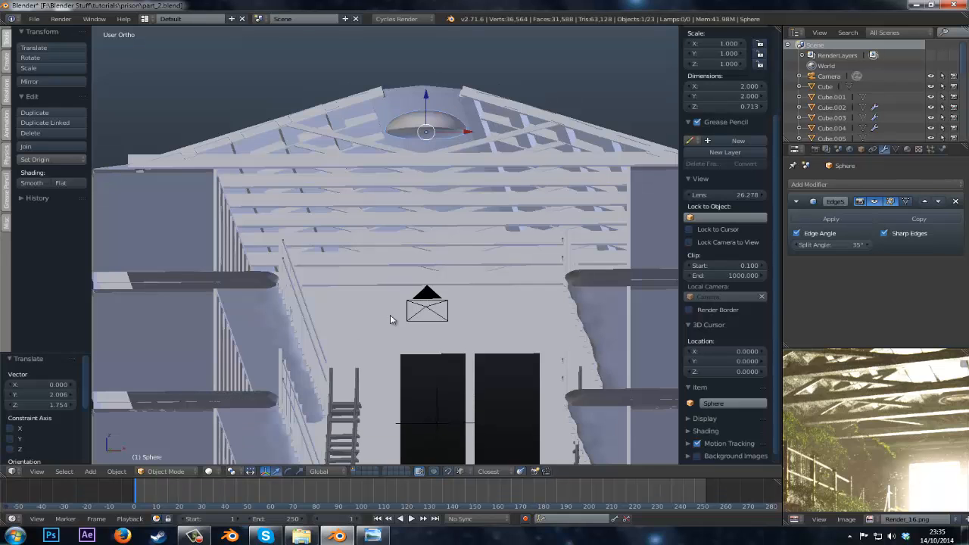
pyautogui.keyDown('shift'); pyautogui.moveTo(390, 314); pyautogui.dragTo(304, 388, button='middle'); pyautogui.keyUp('shift')
pyautogui.scroll(2, 499, 308)
pyautogui.press('s')
pyautogui.click(427, 242)
# - Raise the ceiling light about 0.67 along Z toward the roof ridge and shift it 0.367 along Y
pyautogui.moveTo(427, 242); pyautogui.dragTo(428, 262, button='middle')
pyautogui.press('g')
pyautogui.press('z')
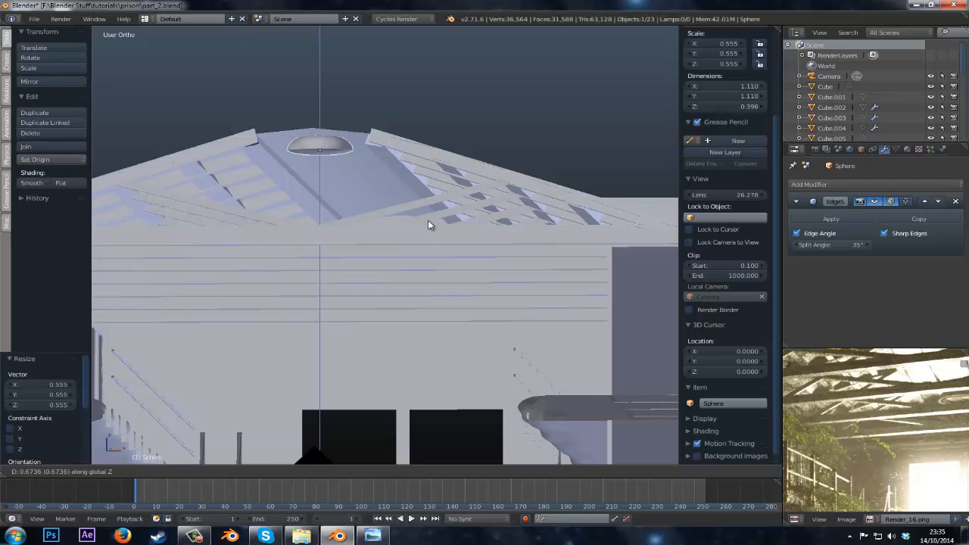
pyautogui.click(428, 220)
pyautogui.moveTo(428, 220); pyautogui.dragTo(526, 144, button='middle')
pyautogui.press('g')
pyautogui.press('y')
pyautogui.click(543, 158)
# - Centre the light along Y between the first two roof trusses, using a wireframe top view, and restore solid shading
pyautogui.press('KP_7')
pyautogui.press('z')
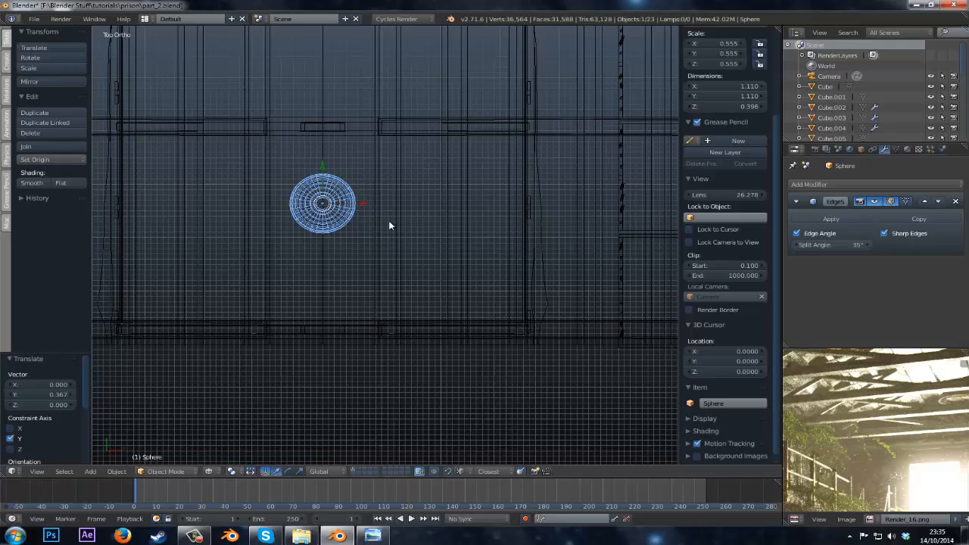
pyautogui.press('g')
pyautogui.press('y')
pyautogui.click(388, 247)
pyautogui.press('z')
# - Create a material named lamp_shade in the light's Edit Mode and assign it to the selected outer dome
pyautogui.scroll(-2, 453, 355)
pyautogui.keyDown('shift'); pyautogui.moveTo(404, 262); pyautogui.dragTo(363, 328, button='middle'); pyautogui.keyUp('shift')
pyautogui.click(830, 186)
pyautogui.click(738, 265)
pyautogui.press('Tab')
pyautogui.scroll(2, 371, 326)
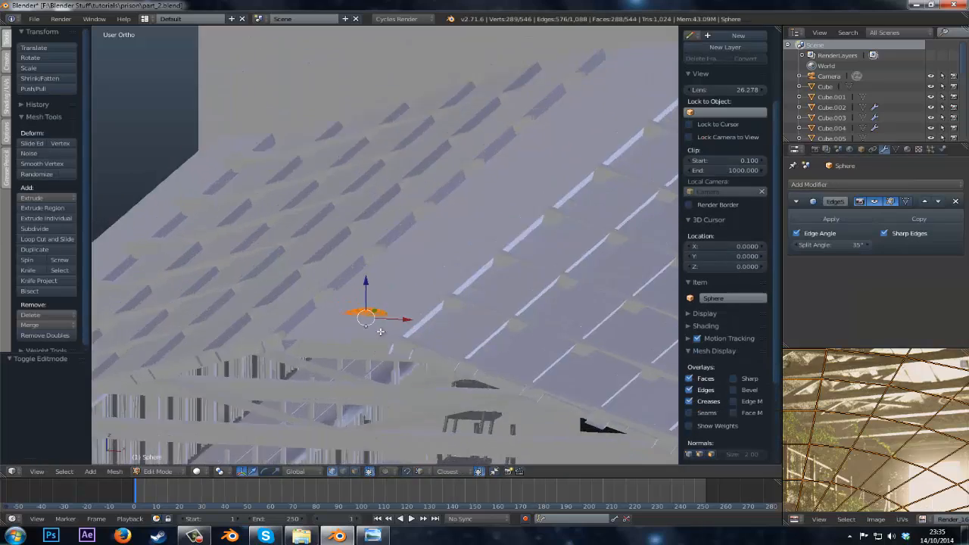
pyautogui.press('z')
pyautogui.scroll(3, 382, 319)
pyautogui.press('KP_Decimal')
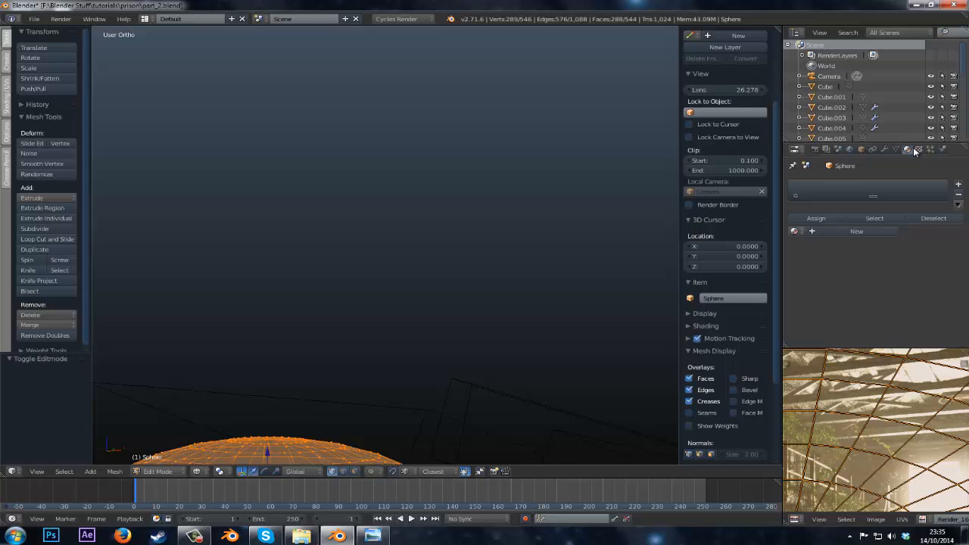
pyautogui.press('KP_Decimal')
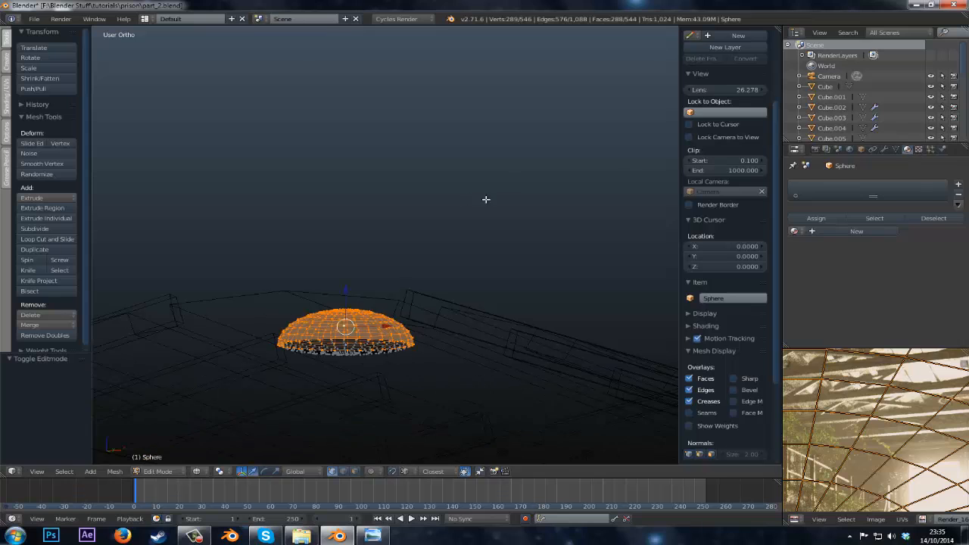
pyautogui.click(863, 231)
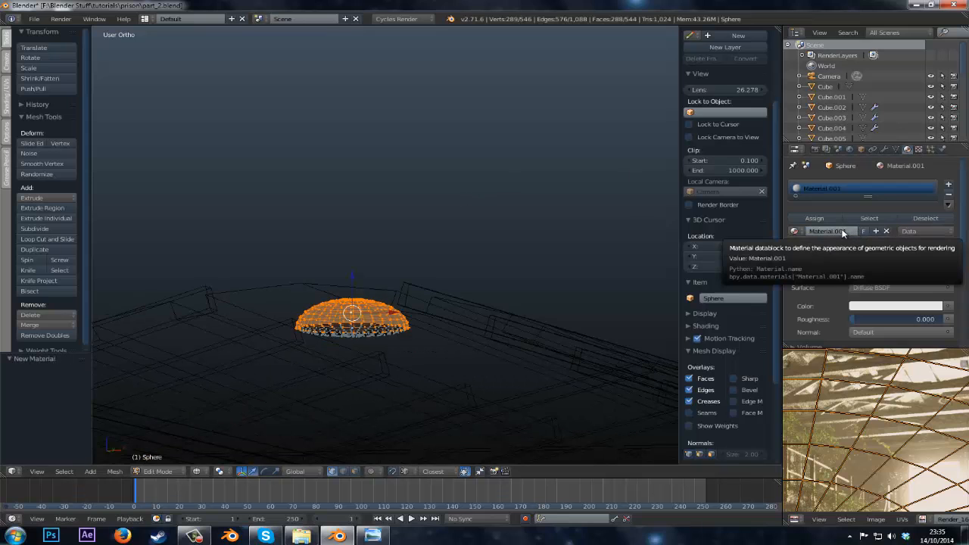
pyautogui.doubleClick(841, 231)
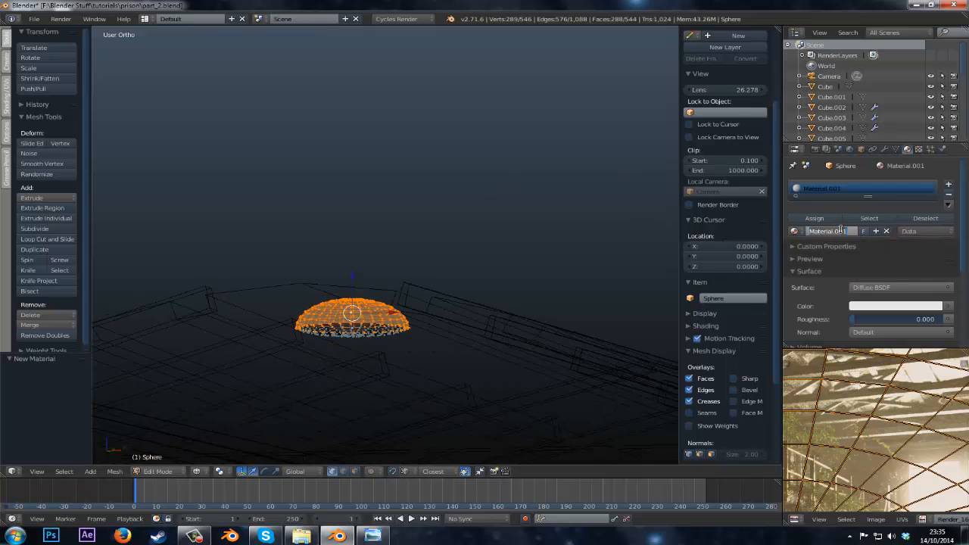
pyautogui.write('lamp_shade')
pyautogui.press('Return')
pyautogui.click(830, 221)
# - Invert the selection, assign a second material named lamp_glass to the light's underside, and return to Object Mode in solid shading
pyautogui.hotkey('ctrl', 'i')
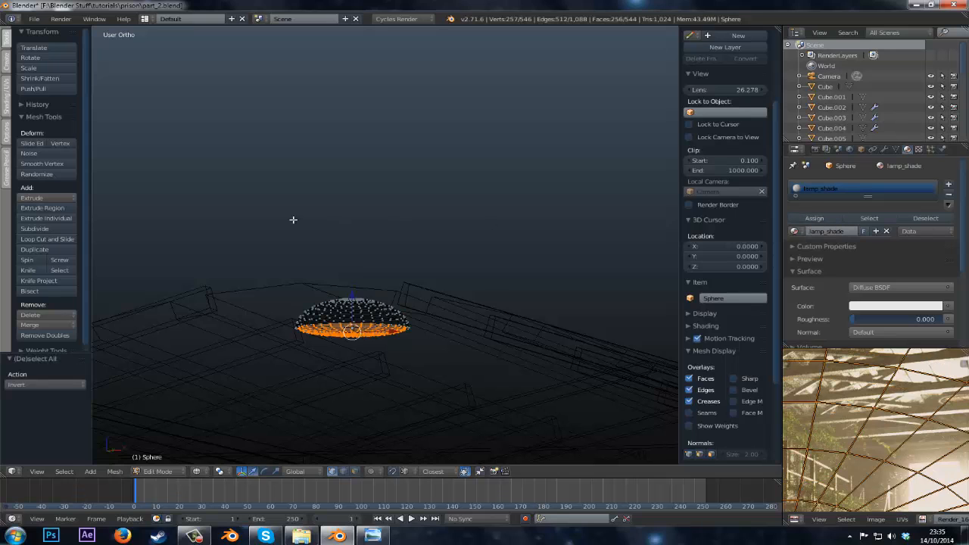
pyautogui.click(947, 186)
pyautogui.click(826, 233)
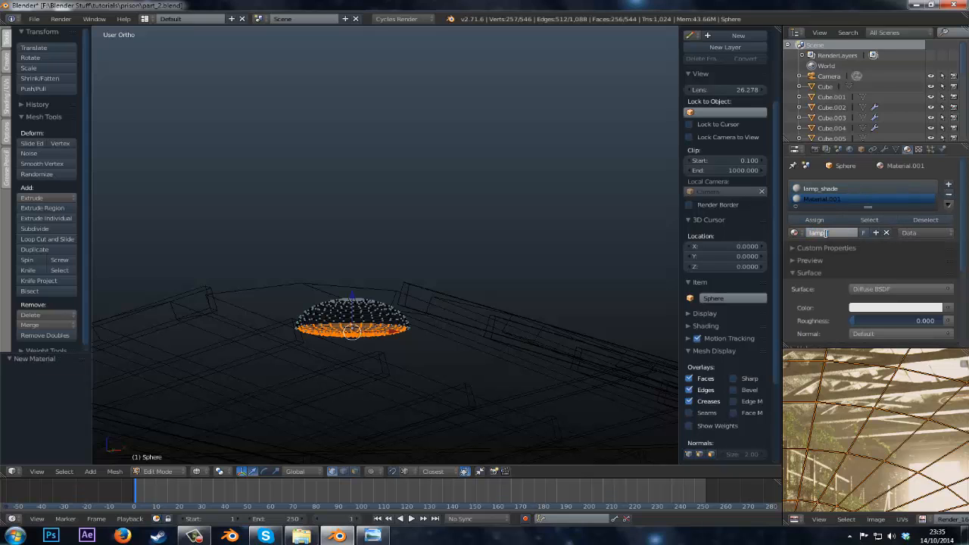
pyautogui.press('Tab')
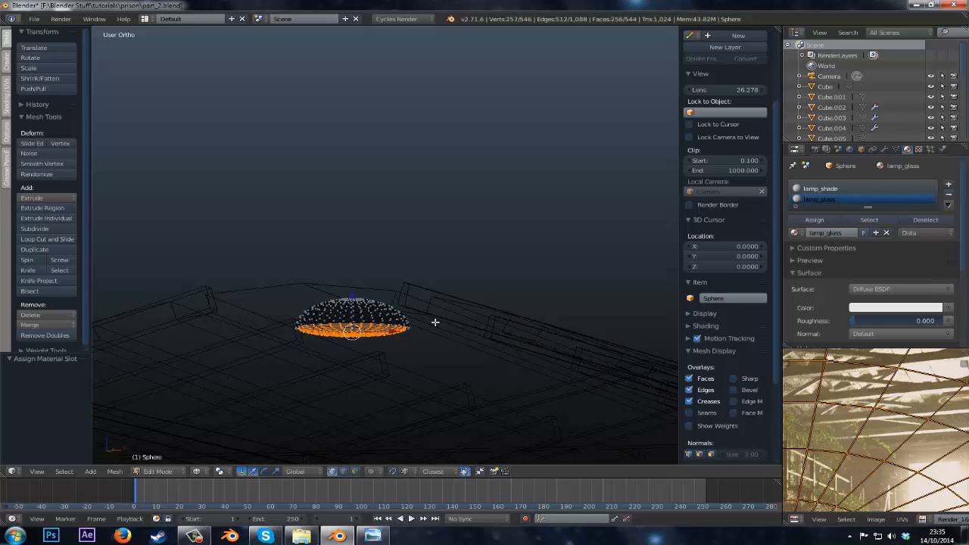
pyautogui.hotkey('shift', 'z')
pyautogui.scroll(-1, 424, 324)
pyautogui.keyDown('shift'); pyautogui.moveTo(424, 324); pyautogui.dragTo(421, 256, button='middle'); pyautogui.keyUp('shift')
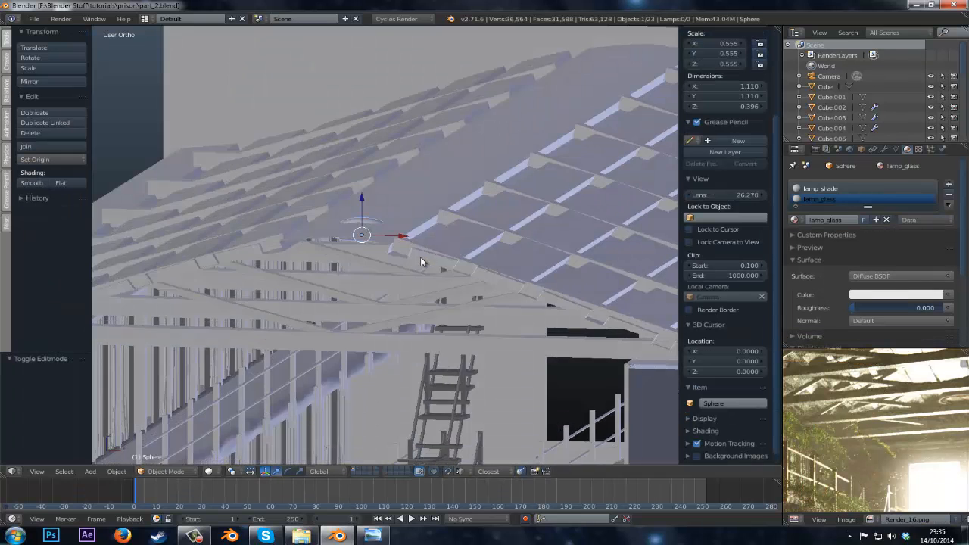
# - Examine the light's position within the whole building from outside, and from above in wireframe
pyautogui.scroll(-7, 421, 256)
pyautogui.scroll(3, 430, 329)
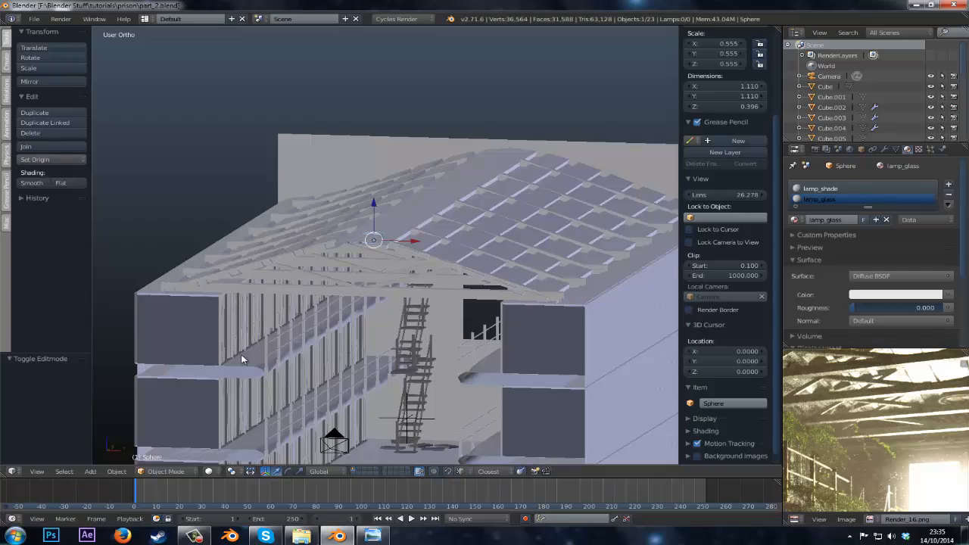
pyautogui.moveTo(242, 359); pyautogui.dragTo(393, 345, button='middle')
pyautogui.scroll(-3, 368, 364)
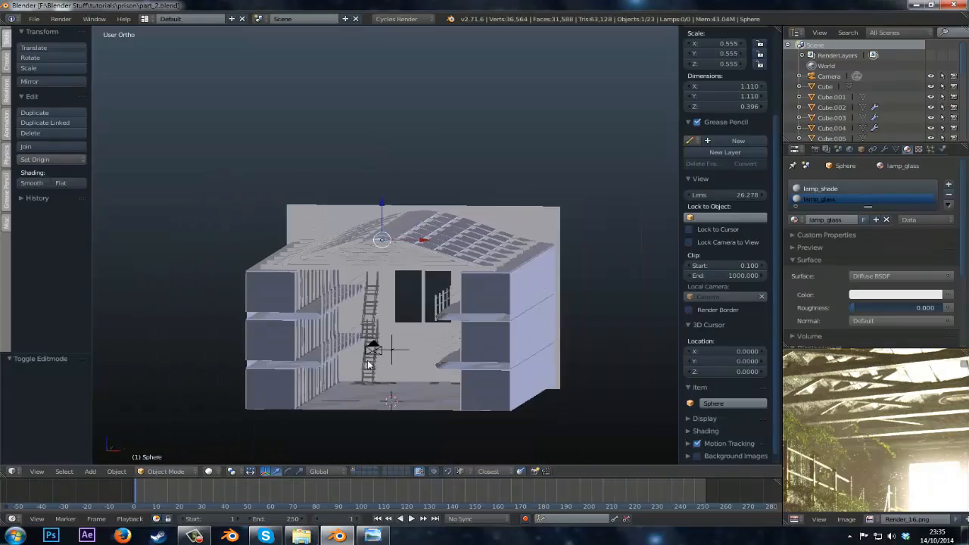
pyautogui.scroll(3, 369, 365)
pyautogui.moveTo(394, 307); pyautogui.dragTo(307, 405, button='middle')
pyautogui.press('z')
pyautogui.scroll(1, 366, 311)
pyautogui.moveTo(326, 312); pyautogui.dragTo(294, 328, button='middle')
# - Add an Array modifier to the ceiling light with a relative offset of 0 in X and 5 in Y
pyautogui.click(883, 150)
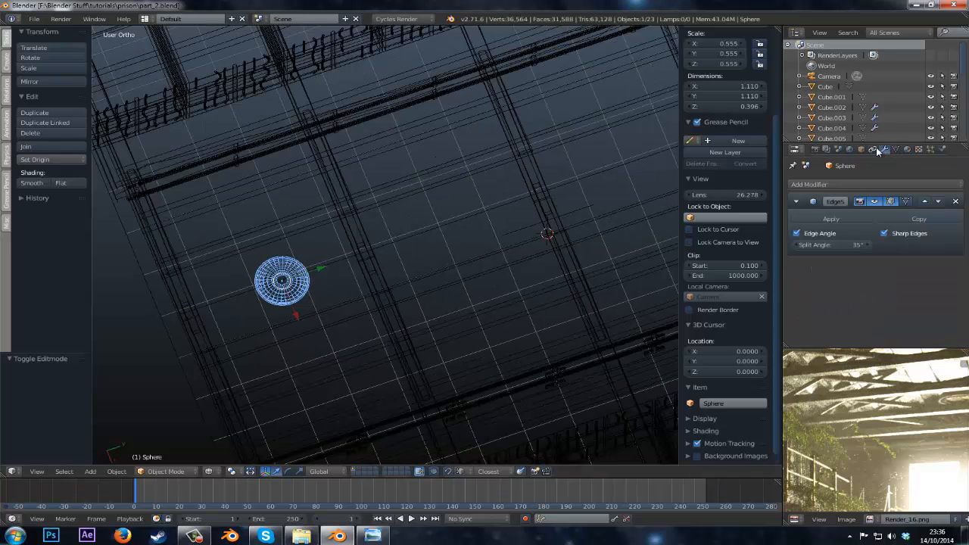
pyautogui.click(808, 184)
pyautogui.click(750, 210)
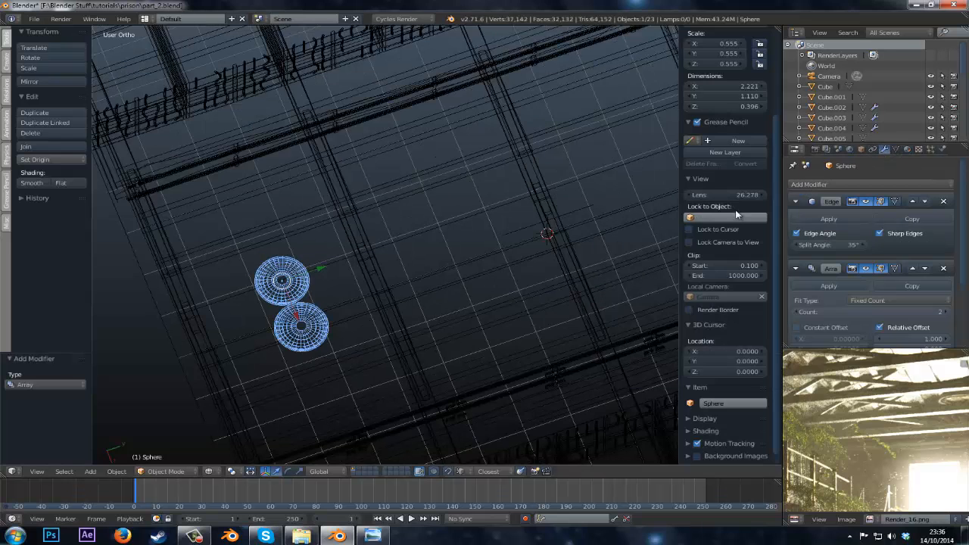
pyautogui.scroll(-2, 885, 295)
pyautogui.scroll(-1, 885, 296)
pyautogui.click(908, 277)
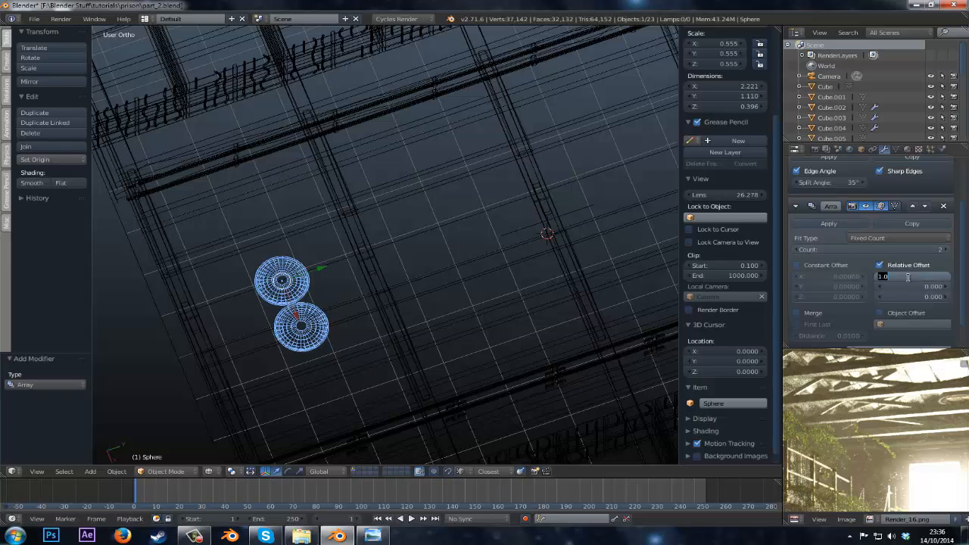
pyautogui.write('0')
pyautogui.press('Tab')
pyautogui.write('5')
pyautogui.press('Return')
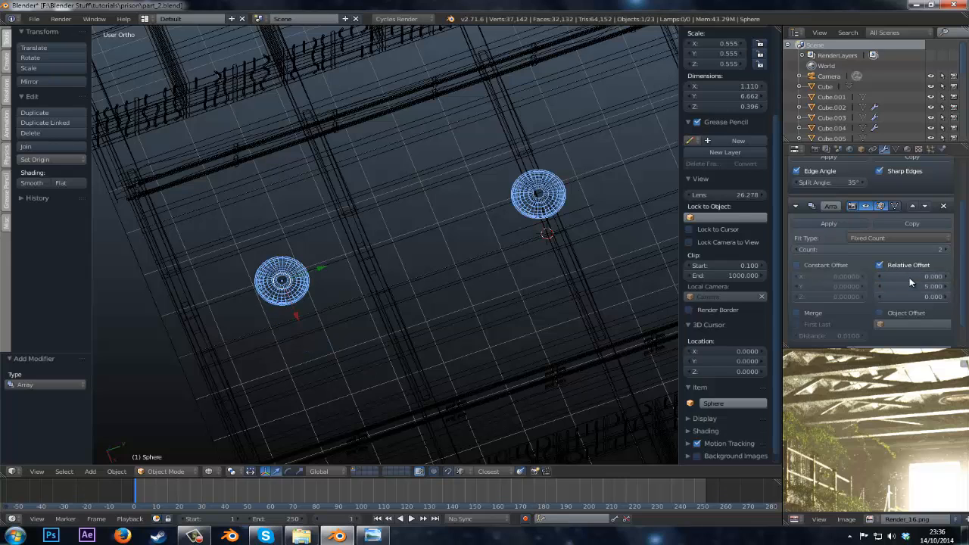
# - Set the array's relative Y offset to 3.5 and its count to 6, and check the row along the corridor
pyautogui.moveTo(919, 286); pyautogui.dragTo(905, 288)
pyautogui.moveTo(628, 231); pyautogui.dragTo(493, 231, button='middle')
pyautogui.scroll(-2, 603, 228)
pyautogui.scroll(-3, 492, 237)
pyautogui.click(951, 251)
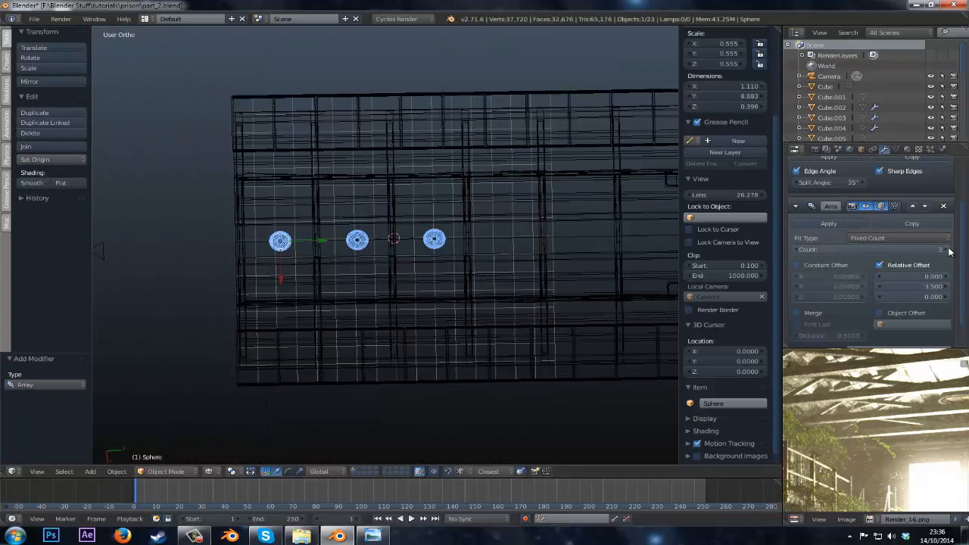
pyautogui.click(950, 252)
pyautogui.click(951, 252)
pyautogui.click(951, 252)
pyautogui.keyDown('shift'); pyautogui.moveTo(394, 275); pyautogui.dragTo(120, 275, button='middle'); pyautogui.keyUp('shift')
pyautogui.moveTo(579, 261); pyautogui.dragTo(610, 264, button='middle')
pyautogui.keyDown('shift'); pyautogui.moveTo(386, 248); pyautogui.dragTo(659, 271, button='middle'); pyautogui.keyUp('shift')
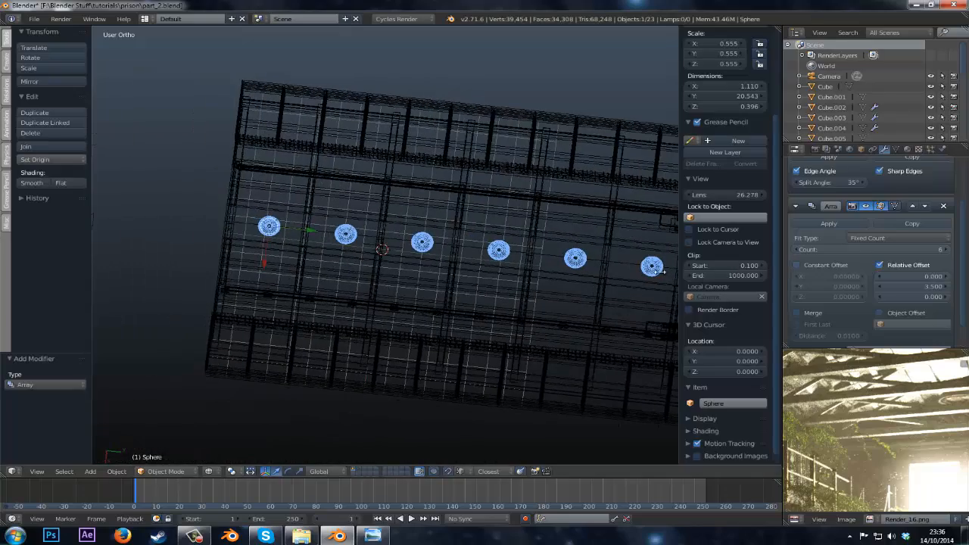
# - Set the array count to 4 and the relative Y offset to 6.7, spreading the lights over the corridor's length
pyautogui.click(794, 250)
pyautogui.click(795, 249)
pyautogui.click(795, 250)
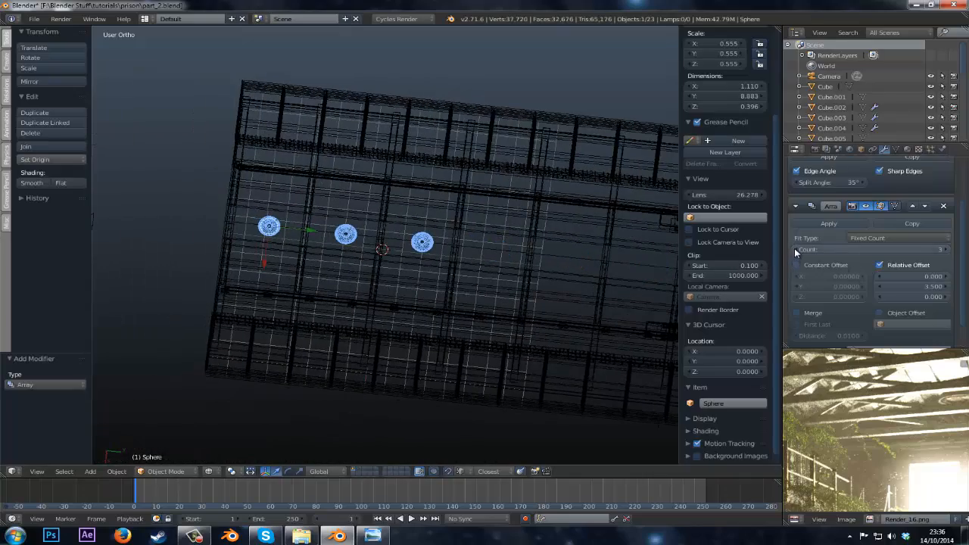
pyautogui.click(951, 251)
pyautogui.keyDown('shift'); pyautogui.moveTo(588, 231); pyautogui.dragTo(538, 240, button='middle'); pyautogui.keyUp('shift')
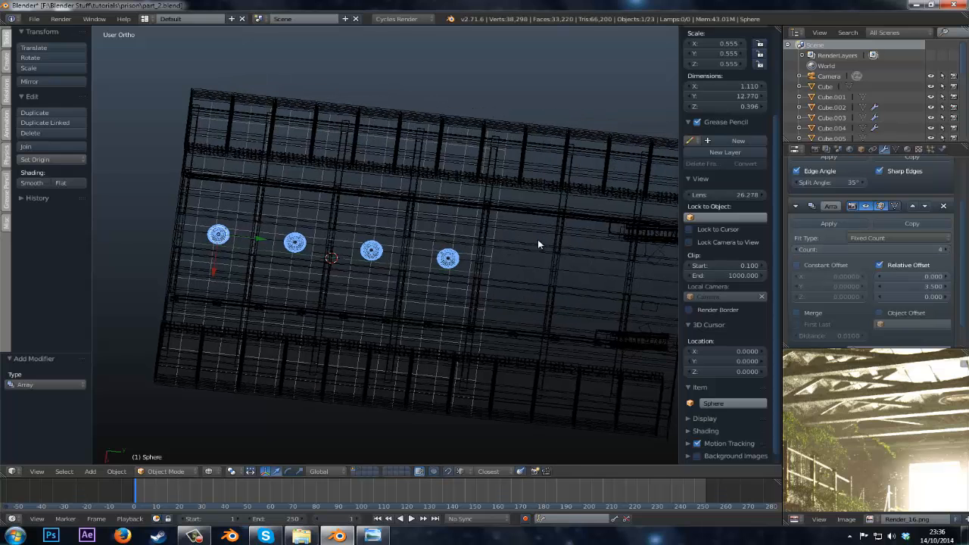
pyautogui.press('KP_7')
pyautogui.keyDown('shift'); pyautogui.moveTo(545, 294); pyautogui.dragTo(527, 345, button='middle'); pyautogui.keyUp('shift')
pyautogui.scroll(-1, 527, 346)
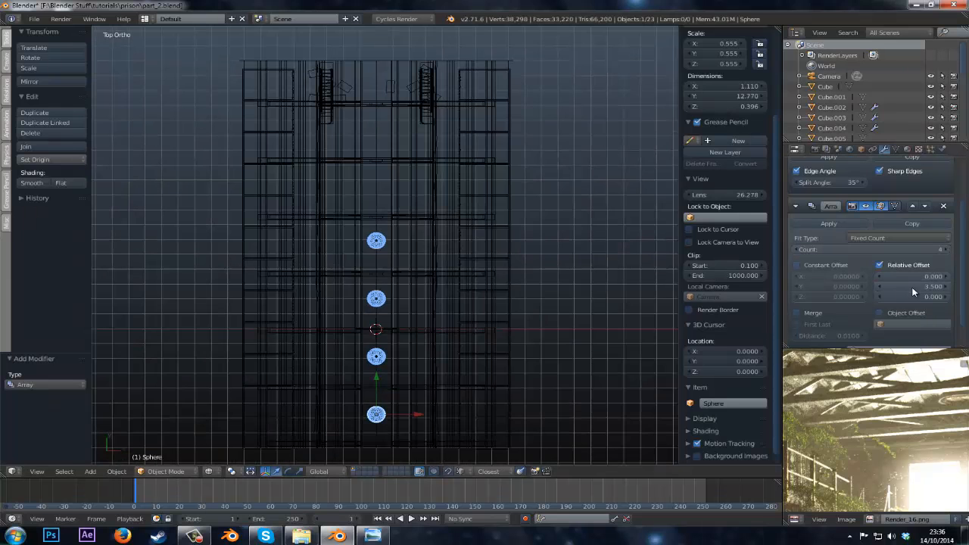
pyautogui.moveTo(913, 291); pyautogui.dragTo(936, 288)
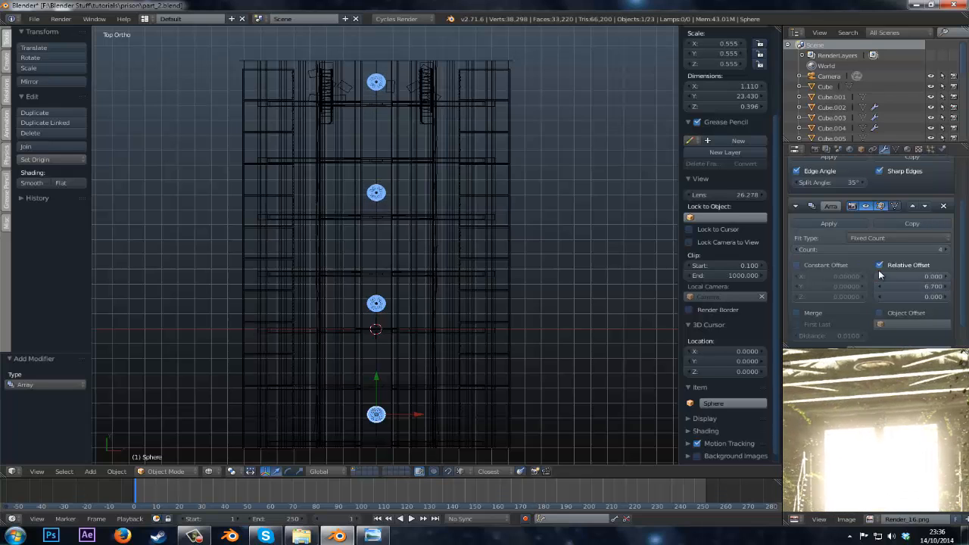
# - Try three lights with relative Y offsets of 5.9 and 8.4, and return to a count of 4 with offset 6.7
pyautogui.moveTo(931, 288); pyautogui.dragTo(922, 290)
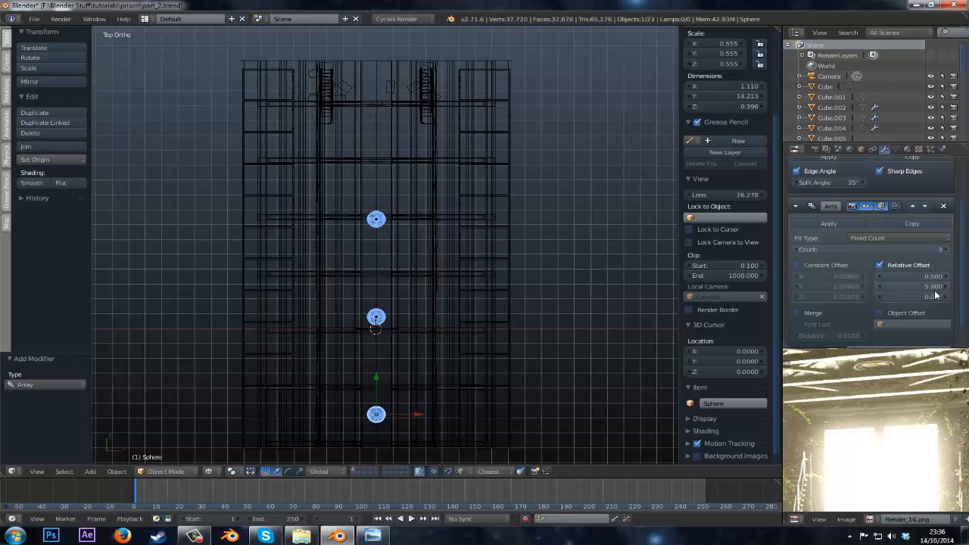
pyautogui.moveTo(935, 287); pyautogui.dragTo(937, 288)
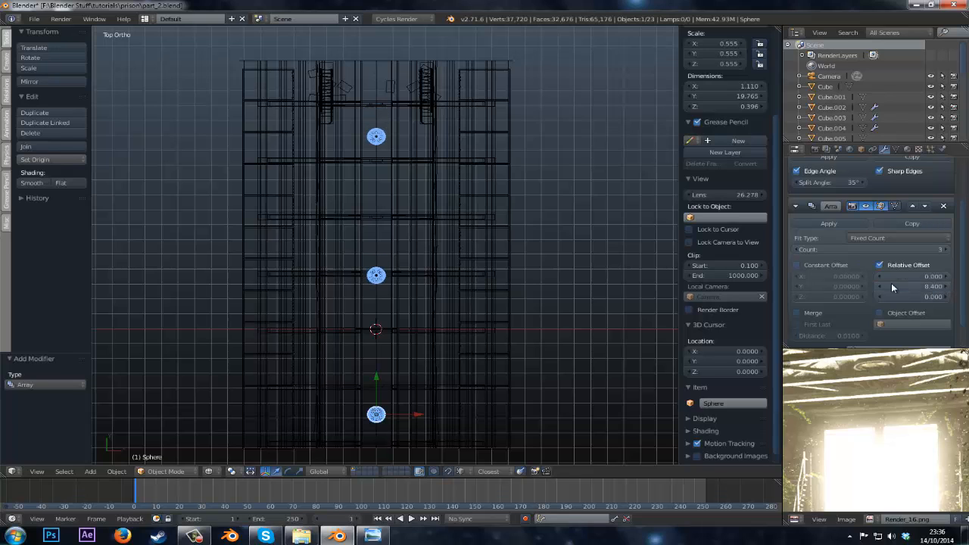
pyautogui.click(941, 249)
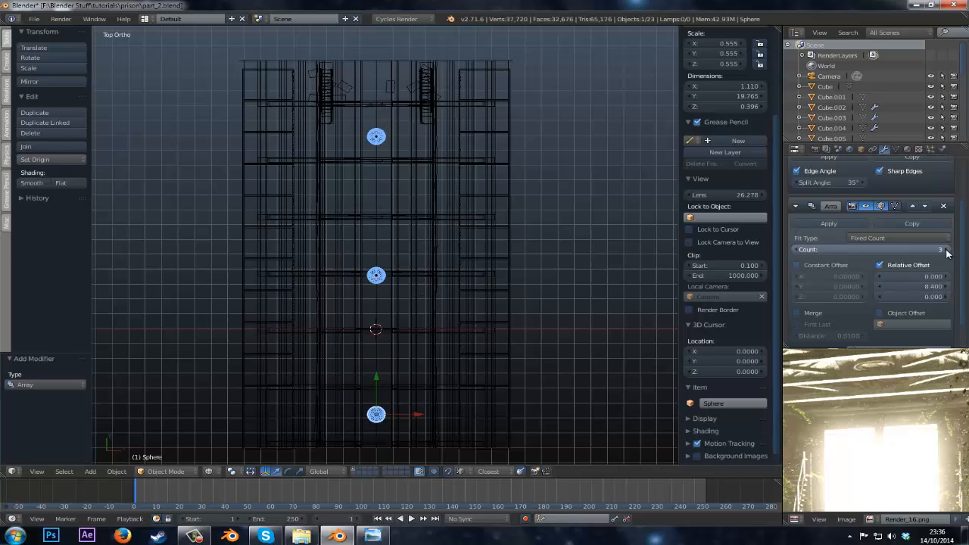
pyautogui.moveTo(925, 286); pyautogui.dragTo(912, 286)
# - Show the row of lights through the camera in solid shading with everything deselected, and save the file
pyautogui.moveTo(492, 265); pyautogui.dragTo(494, 229, button='middle')
pyautogui.press('KP_0')
pyautogui.press('z')
pyautogui.press('a')
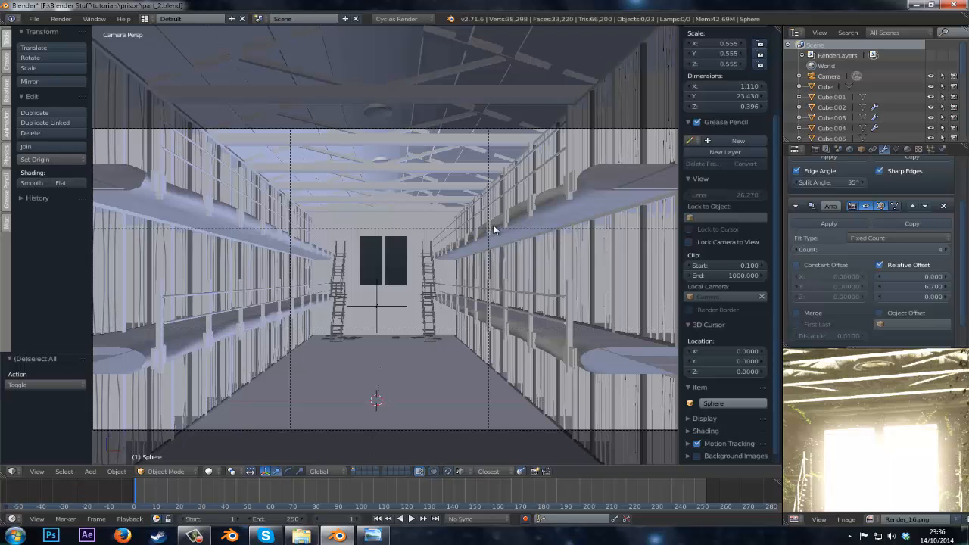
pyautogui.hotkey('ctrl', 's')
pyautogui.click(494, 230)
# - Compare the ceiling lights in the camera view with the reference render and save the file again
pyautogui.scroll(-2, 874, 386)
pyautogui.scroll(1, 875, 386)
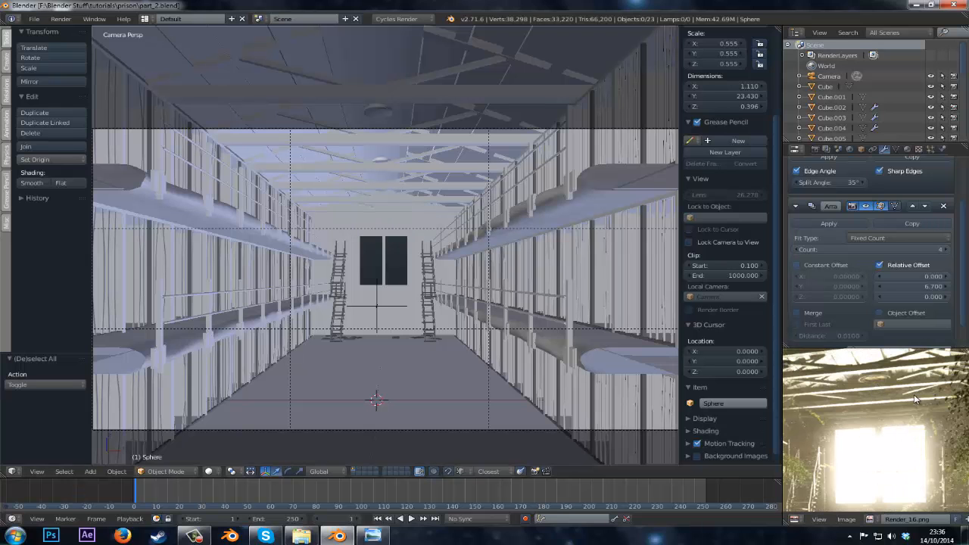
pyautogui.scroll(2, 385, 208)
pyautogui.scroll(-2, 385, 208)
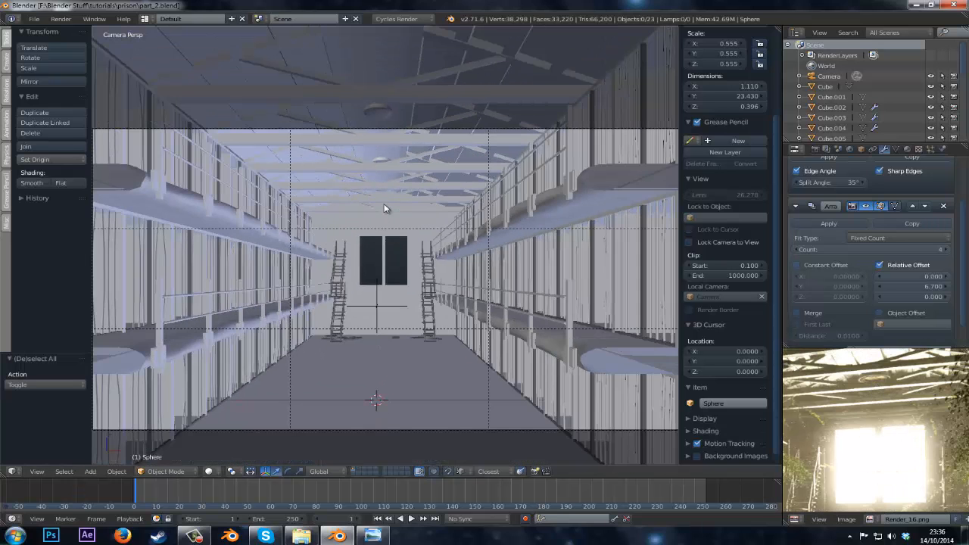
pyautogui.scroll(-3, 376, 204)
pyautogui.moveTo(384, 205); pyautogui.dragTo(380, 182, button='middle')
pyautogui.scroll(6, 376, 193)
pyautogui.press('KP_0')
pyautogui.hotkey('ctrl', 's')
pyautogui.click(381, 183)
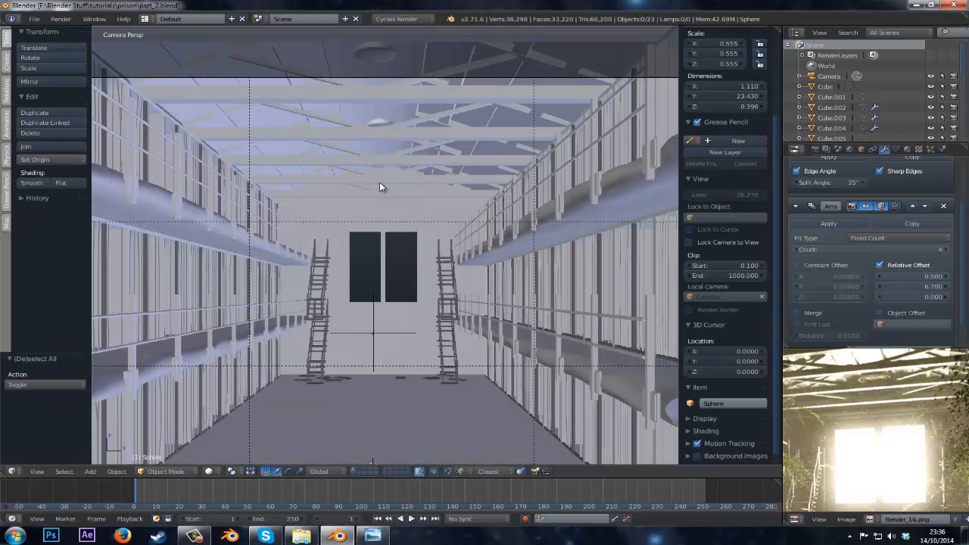
pyautogui.scroll(-2, 379, 184)
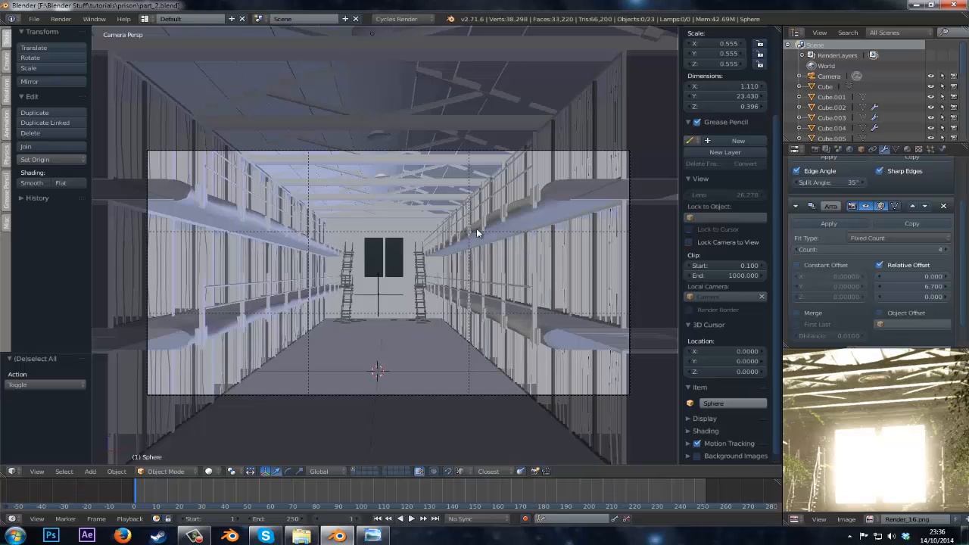
pyautogui.scroll(-4, 871, 428)
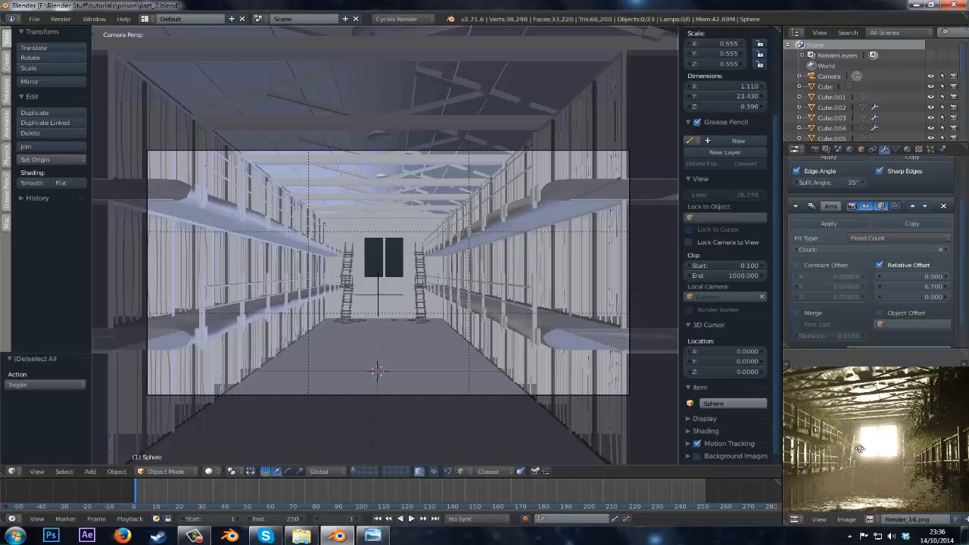
# - Examine the reference image, then isolate the view on the walkway railing and inspect its mesh from outside the camera view
pyautogui.moveTo(902, 433); pyautogui.dragTo(915, 419, button='middle')
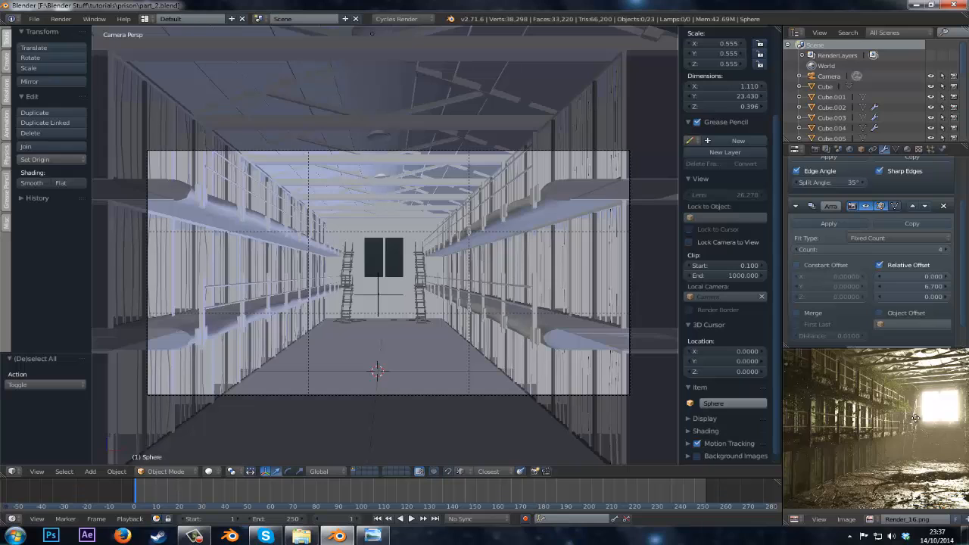
pyautogui.scroll(1, 268, 316)
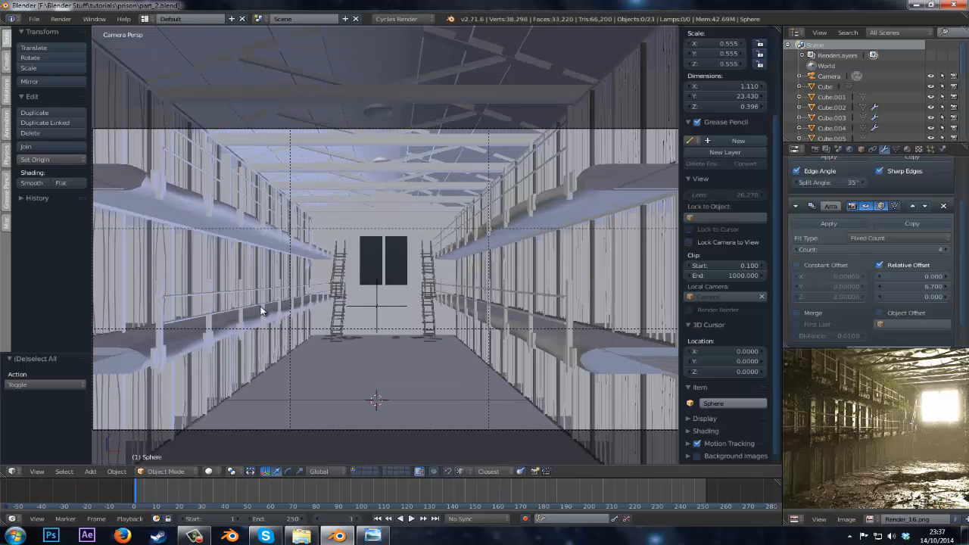
pyautogui.rightClick(252, 296)
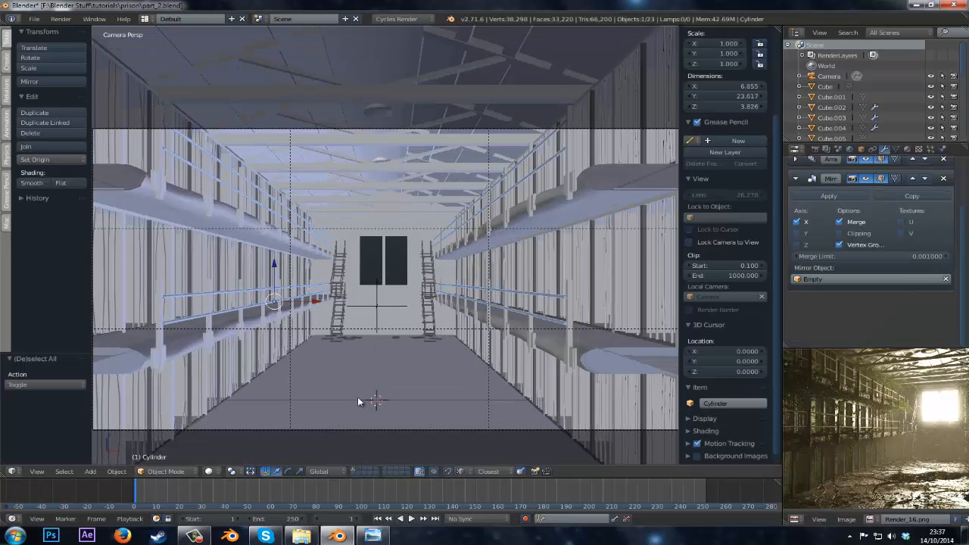
pyautogui.press('Tab')
pyautogui.press('KP_0')
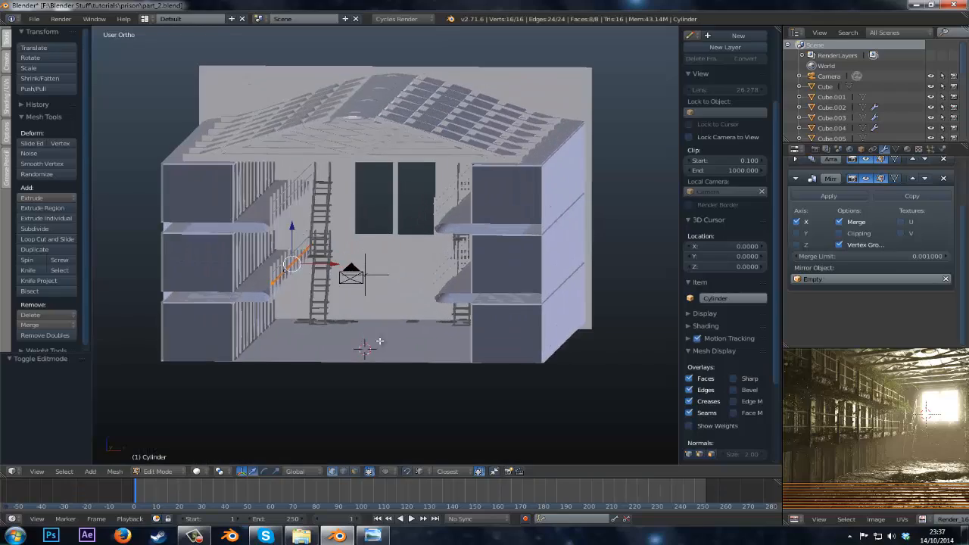
pyautogui.moveTo(380, 341); pyautogui.dragTo(325, 364, button='middle')
pyautogui.scroll(4, 432, 340)
pyautogui.press('a')
pyautogui.moveTo(432, 340); pyautogui.dragTo(386, 318, button='middle')
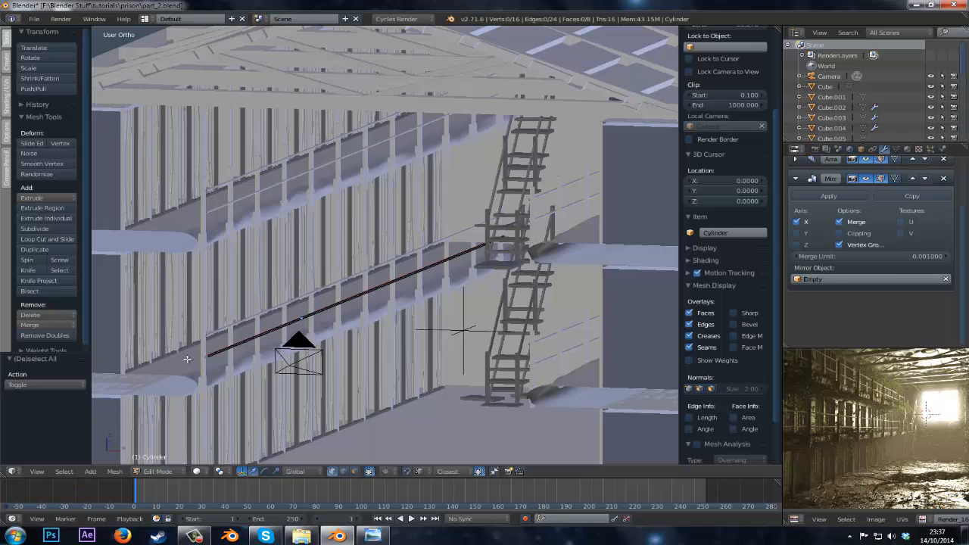
pyautogui.press('Tab')
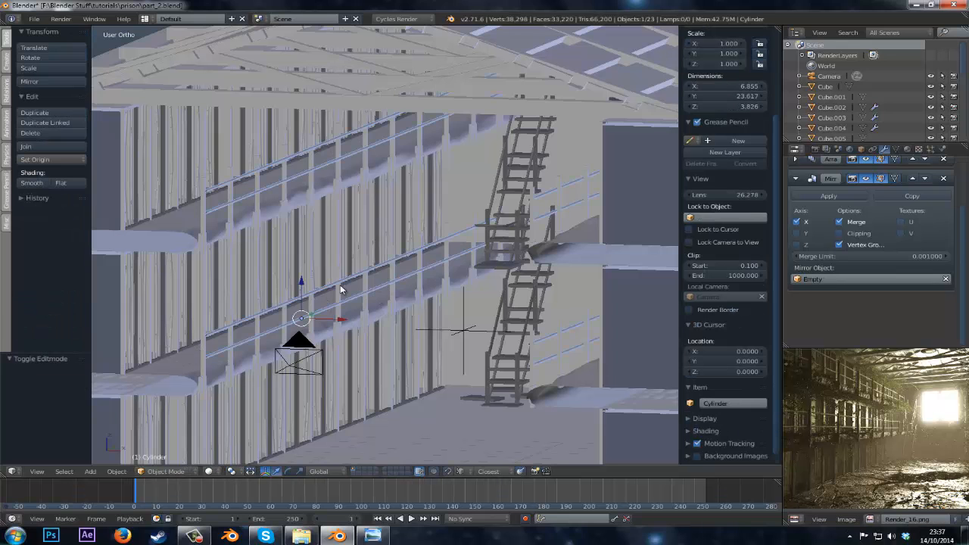
# - Try to divide the walkway railing with evenly spaced loop cuts along its length
pyautogui.press('z')
pyautogui.press('z')
pyautogui.moveTo(299, 322)
pyautogui.mouseDown(button='middle')
pyautogui.moveTo(335, 292)
pyautogui.moveTo(336, 325)
pyautogui.moveTo(356, 303)
pyautogui.mouseUp(button='middle')
pyautogui.press('Tab')
pyautogui.hotkey('ctrl', 'r')
pyautogui.scroll(1, 364, 297)
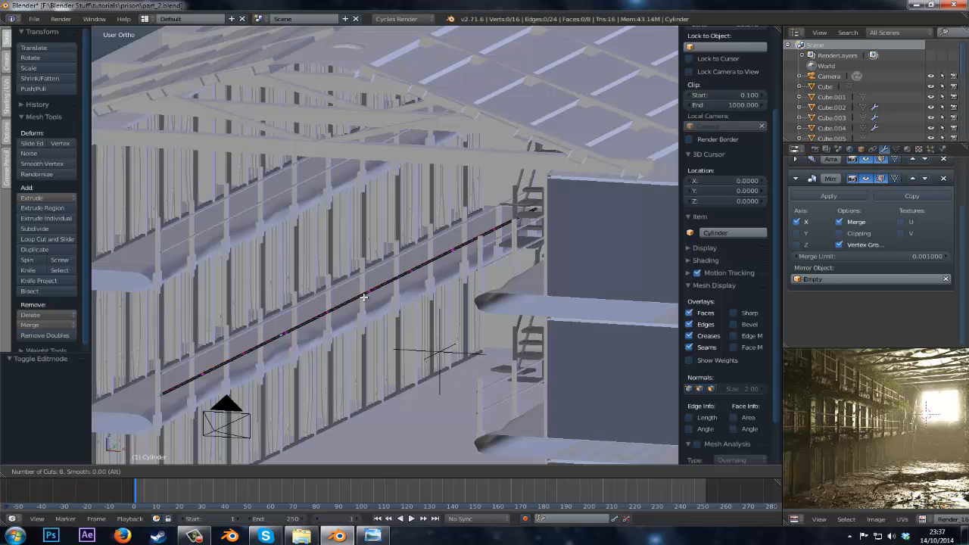
pyautogui.click(363, 297)
pyautogui.rightClick(363, 297)
pyautogui.press('Tab')
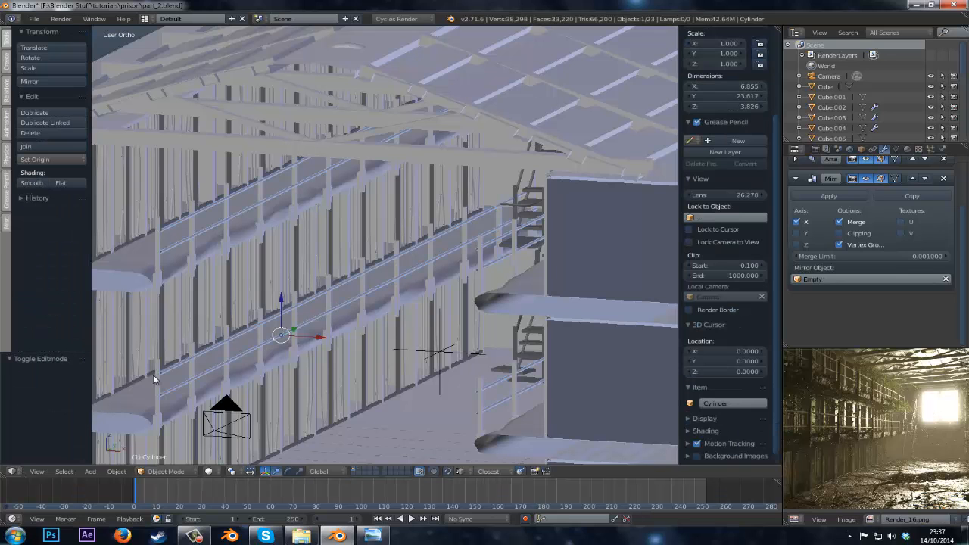
# - Select the walkway railing posts and show the settings of their first Array modifier
pyautogui.rightClick(225, 351)
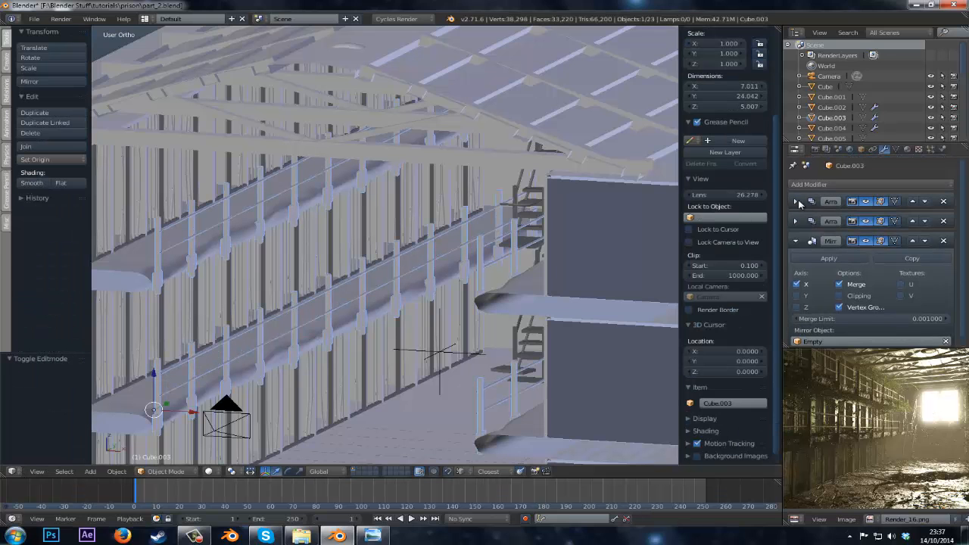
pyautogui.click(796, 201)
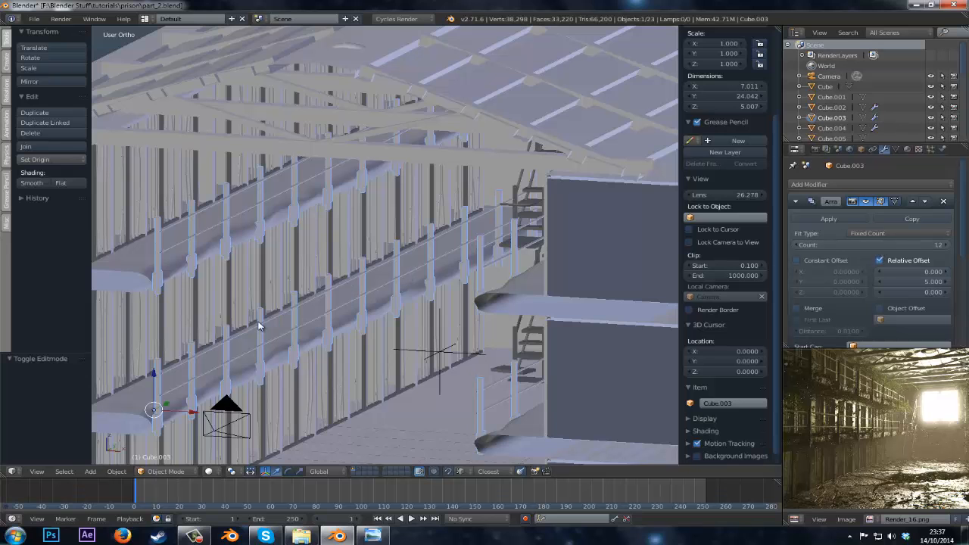
pyautogui.scroll(-1, 259, 325)
pyautogui.moveTo(331, 250); pyautogui.dragTo(491, 204, button='middle')
pyautogui.moveTo(458, 238); pyautogui.dragTo(361, 264, button='middle')
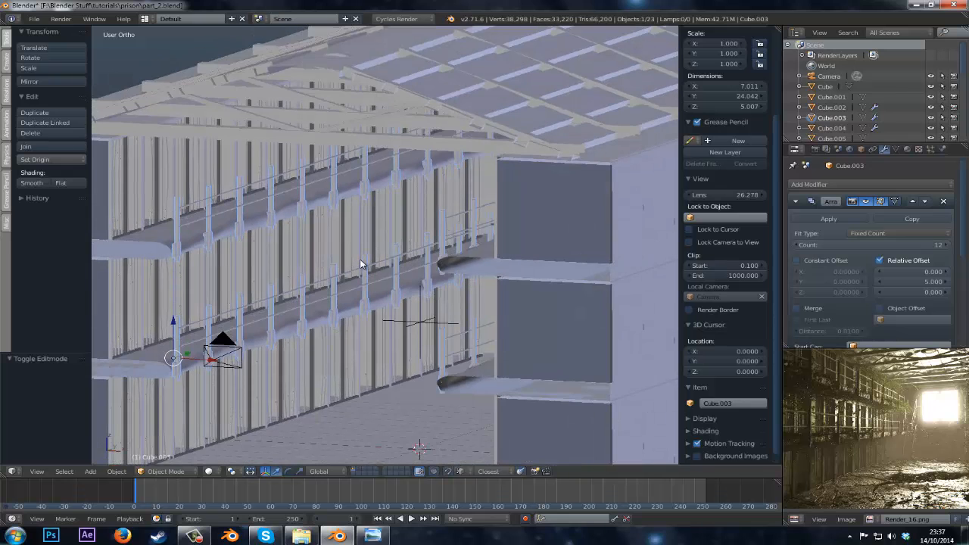
pyautogui.moveTo(361, 264); pyautogui.dragTo(402, 252, button='middle')
pyautogui.scroll(-2, 403, 263)
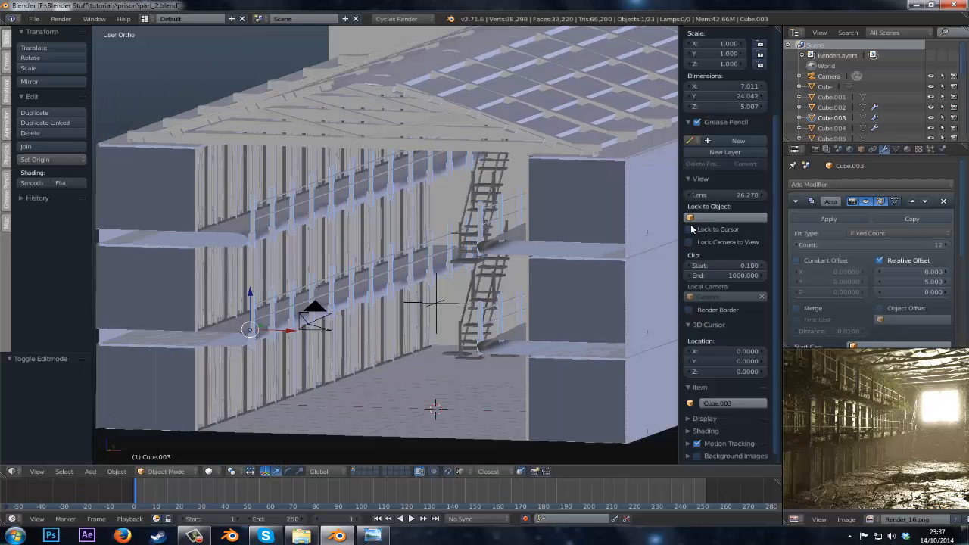
# - Duplicate the railing posts in place, move the copy to the last layer as a backup, and check that layer
pyautogui.hotkey('shift', 'd')
pyautogui.rightClick(304, 258)
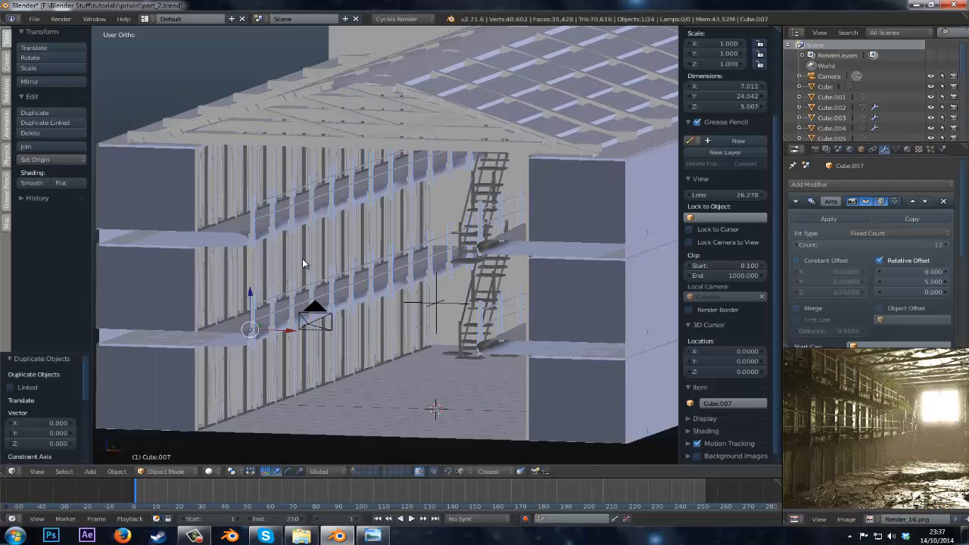
pyautogui.press('m')
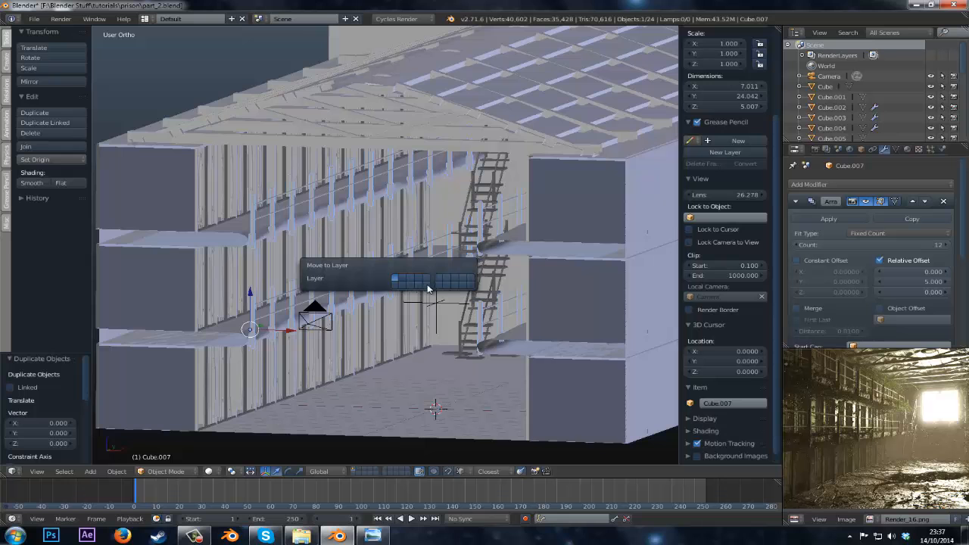
pyautogui.click(470, 284)
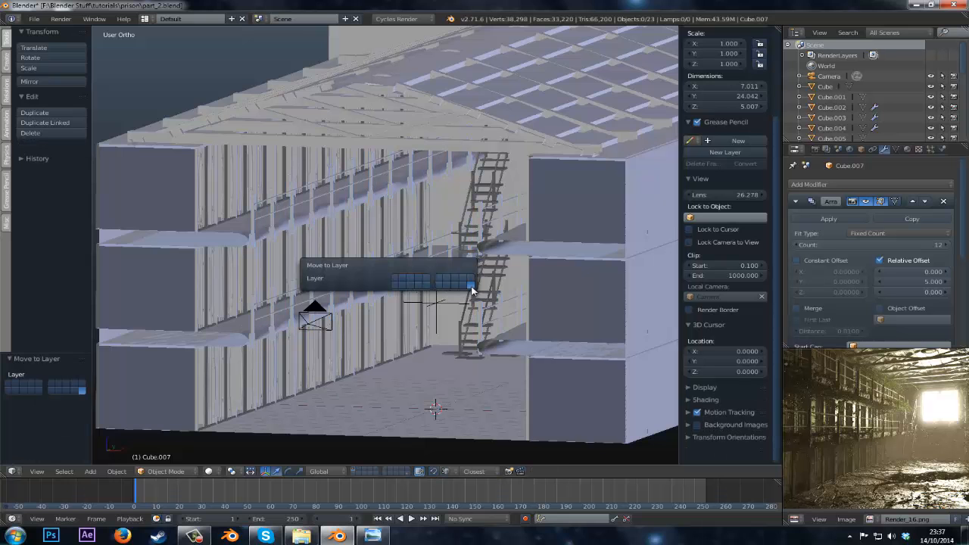
pyautogui.click(409, 474)
pyautogui.moveTo(412, 405)
pyautogui.mouseDown(button='middle')
pyautogui.moveTo(437, 404)
pyautogui.moveTo(396, 415)
pyautogui.mouseUp(button='middle')
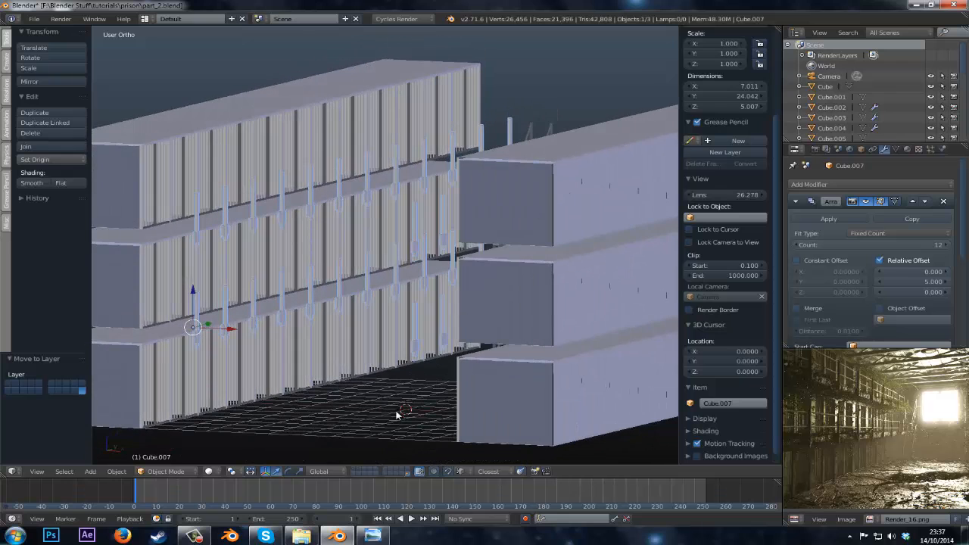
pyautogui.keyDown('shift'); pyautogui.click(354, 468); pyautogui.keyUp('shift')
# - Select the original railing posts and apply their first Array modifier
pyautogui.keyDown('shift'); pyautogui.moveTo(312, 341); pyautogui.dragTo(358, 330, button='middle'); pyautogui.keyUp('shift')
pyautogui.scroll(3, 358, 330)
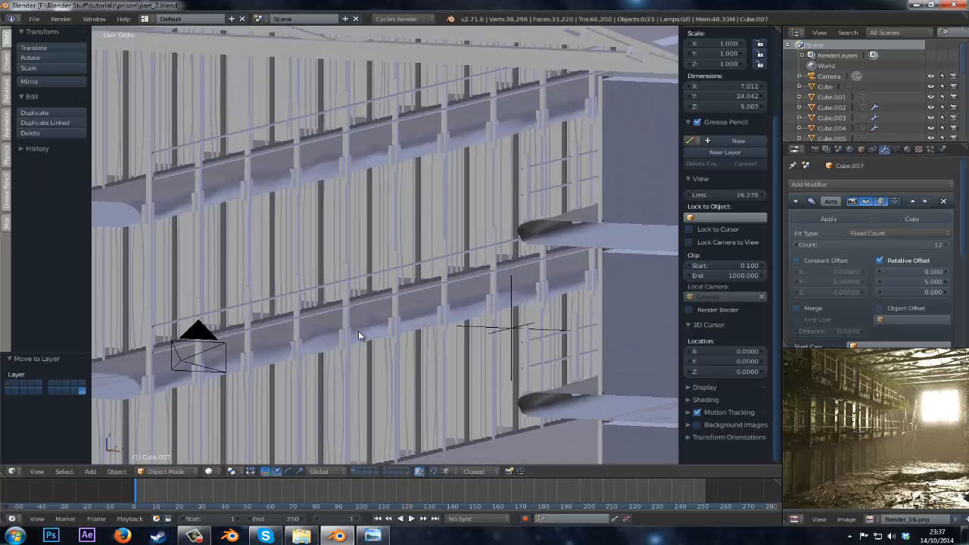
pyautogui.rightClick(352, 326)
pyautogui.rightClick(351, 331)
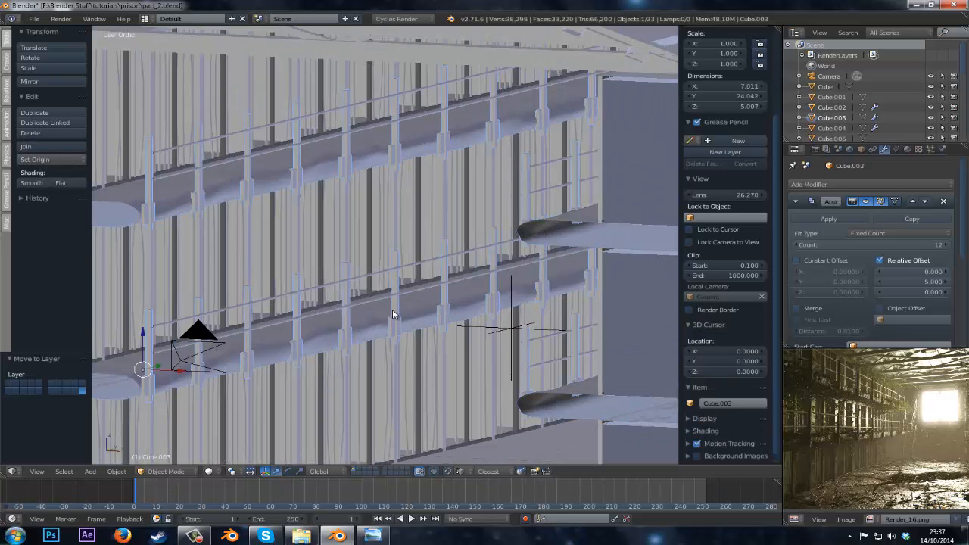
pyautogui.click(907, 150)
pyautogui.click(885, 150)
pyautogui.press('z')
pyautogui.moveTo(534, 194); pyautogui.dragTo(462, 261, button='middle')
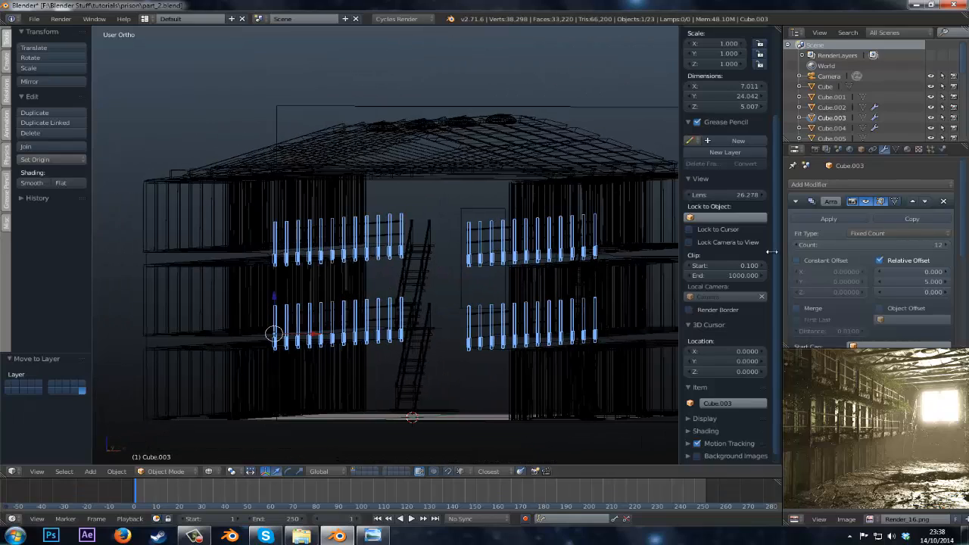
pyautogui.scroll(-3, 814, 228)
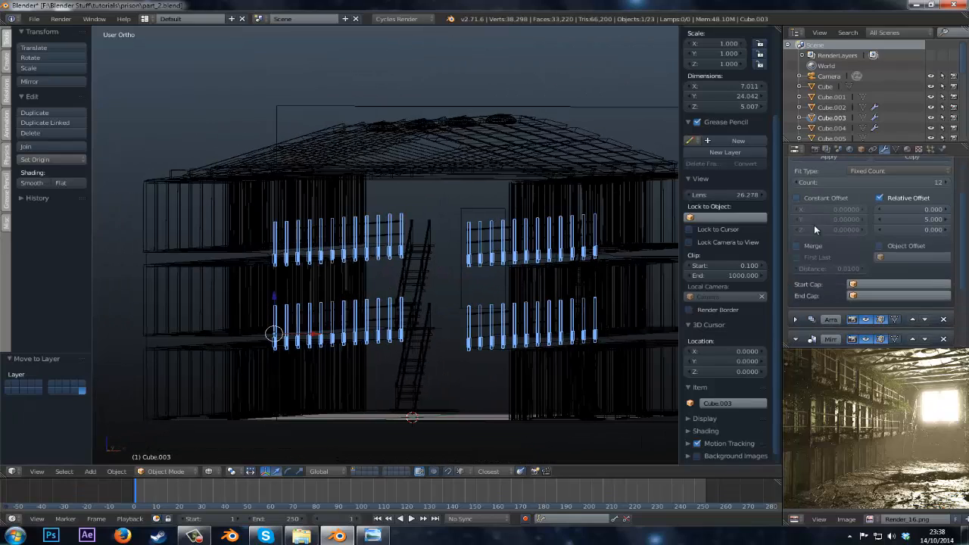
pyautogui.scroll(3, 814, 221)
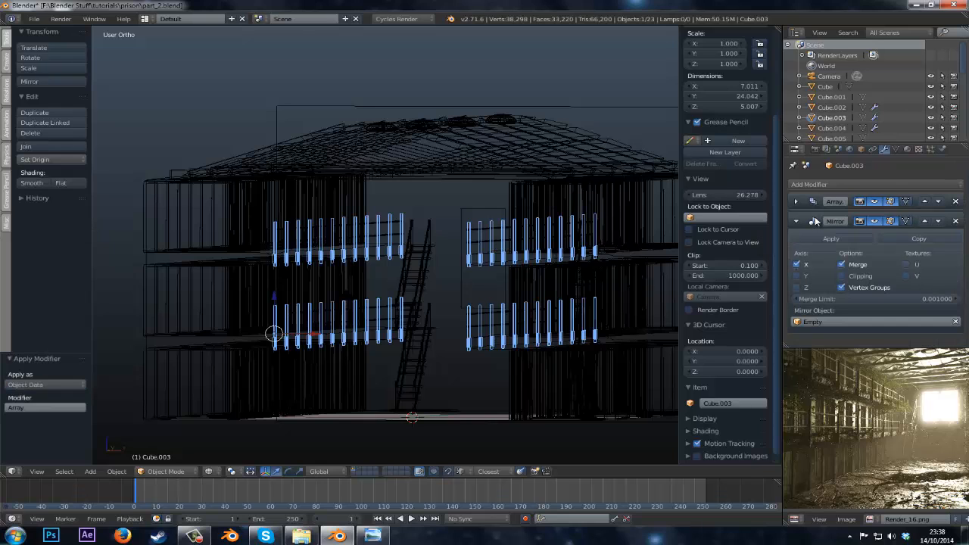
# - Check the posts' mesh and apply their second Array modifier, keeping the Mirror modifier live
pyautogui.press('Tab')
pyautogui.moveTo(571, 235); pyautogui.dragTo(541, 258, button='middle')
pyautogui.press('Tab')
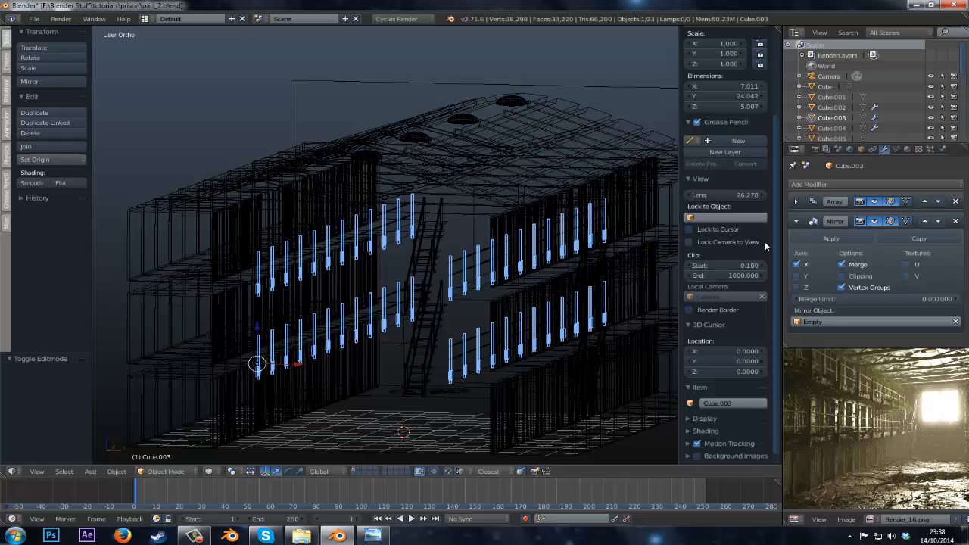
pyautogui.click(797, 203)
pyautogui.click(801, 218)
pyautogui.scroll(-2, 446, 269)
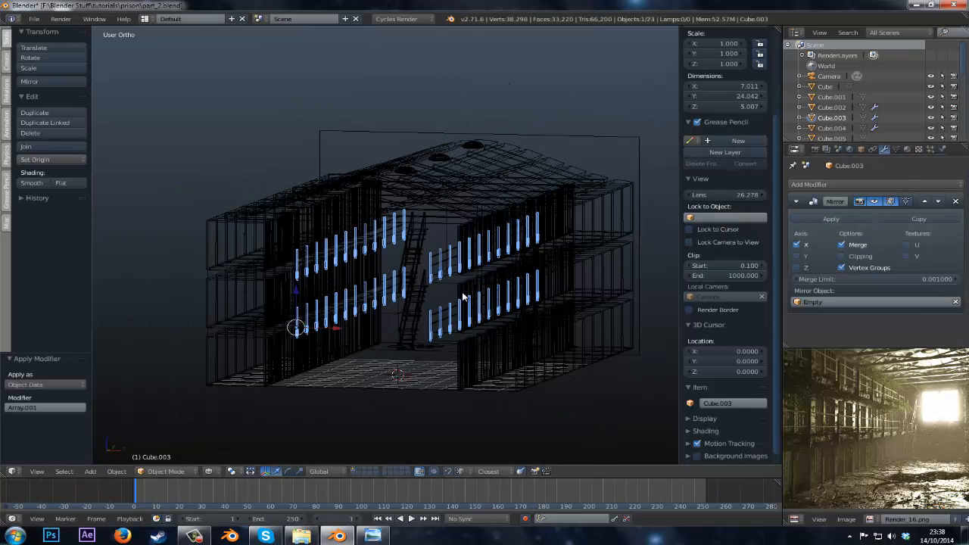
# - Delete the single far-end post on the lower walkway, where it blocks the ladder landing
pyautogui.press('Tab')
pyautogui.scroll(6, 398, 311)
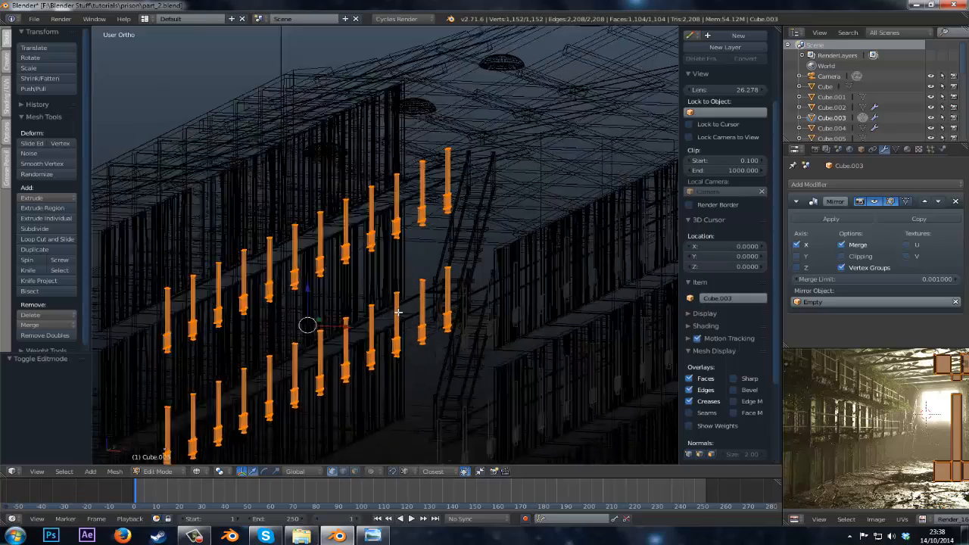
pyautogui.press('z')
pyautogui.scroll(4, 400, 303)
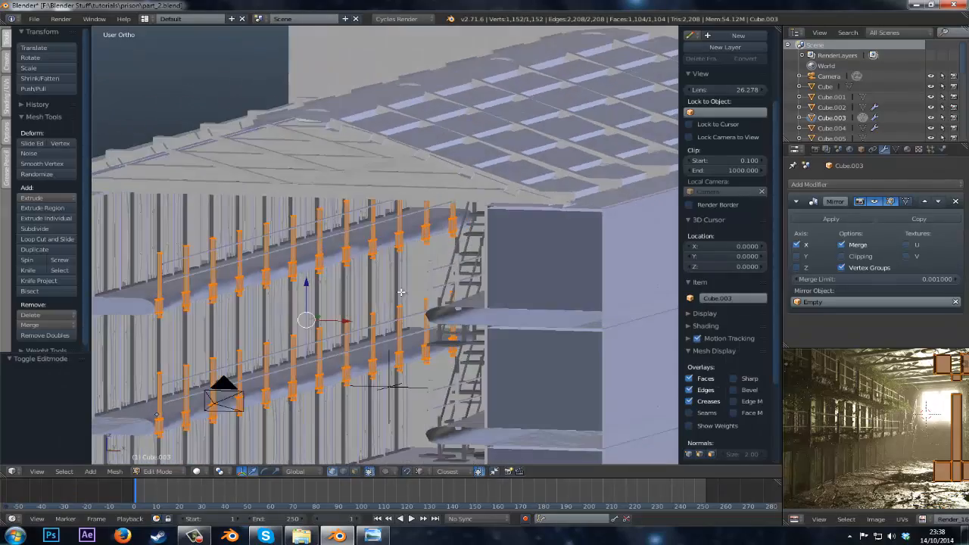
pyautogui.moveTo(402, 292); pyautogui.dragTo(411, 295, button='middle')
pyautogui.press('z')
pyautogui.scroll(1, 467, 306)
pyautogui.press('z')
pyautogui.moveTo(467, 305); pyautogui.dragTo(486, 268, button='middle')
pyautogui.press('a')
pyautogui.press('b')
pyautogui.moveTo(489, 265); pyautogui.dragTo(445, 374)
pyautogui.press('z')
pyautogui.press('b')
pyautogui.press('z')
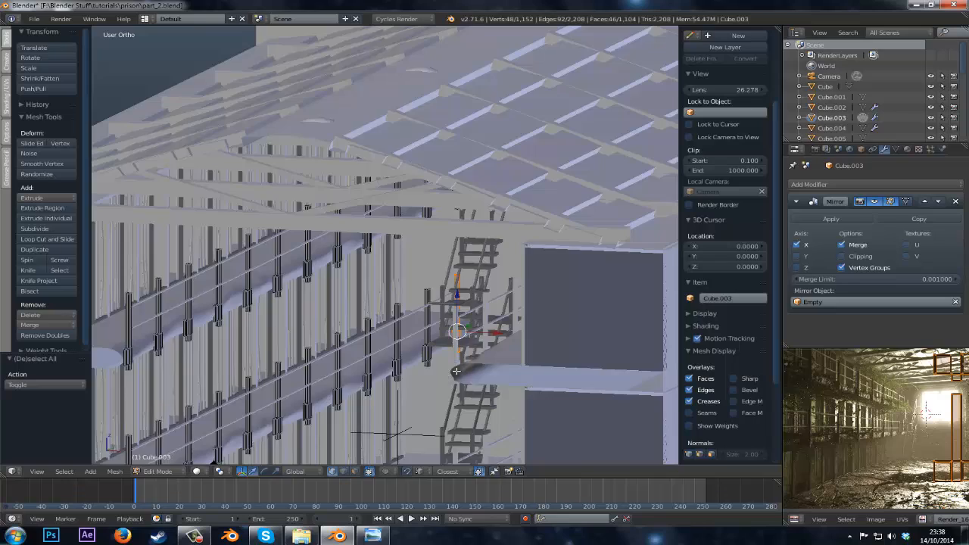
pyautogui.moveTo(457, 371); pyautogui.dragTo(467, 367, button='middle')
pyautogui.press('x')
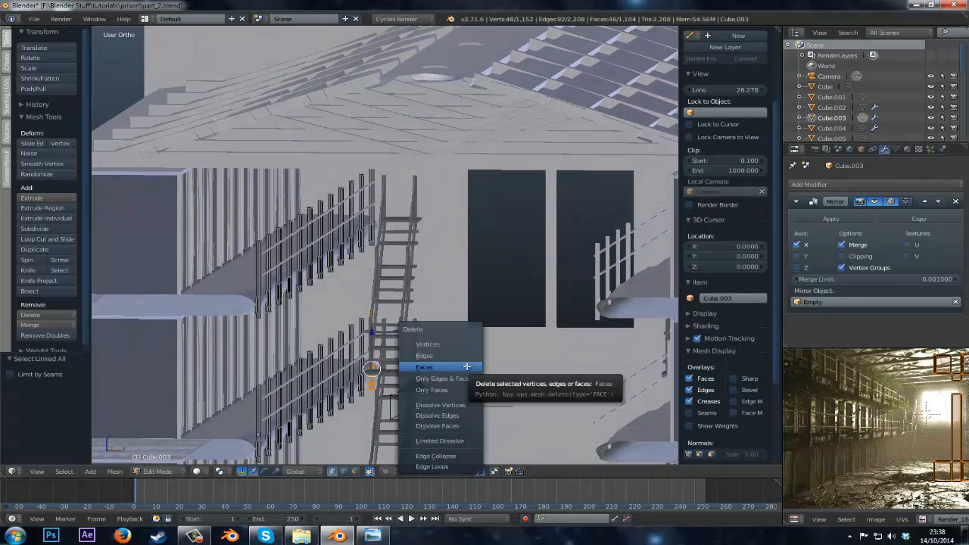
pyautogui.click(466, 367)
pyautogui.moveTo(466, 366); pyautogui.dragTo(385, 345, button='middle')
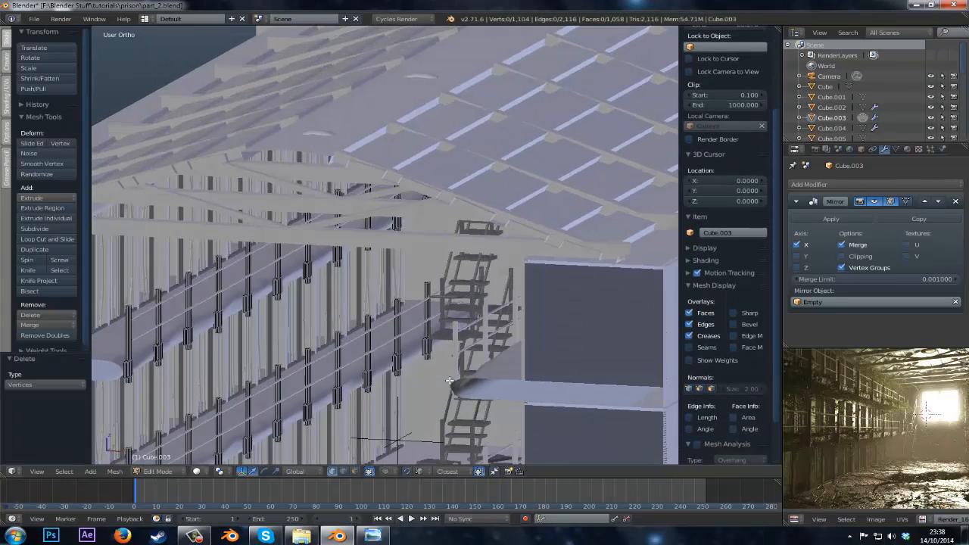
# - Shorten the lower walkway rail by moving its ladder-side end about -2.23 along Y to the last remaining post
pyautogui.press('Tab')
pyautogui.rightClick(385, 346)
pyautogui.press('Tab')
pyautogui.press('z')
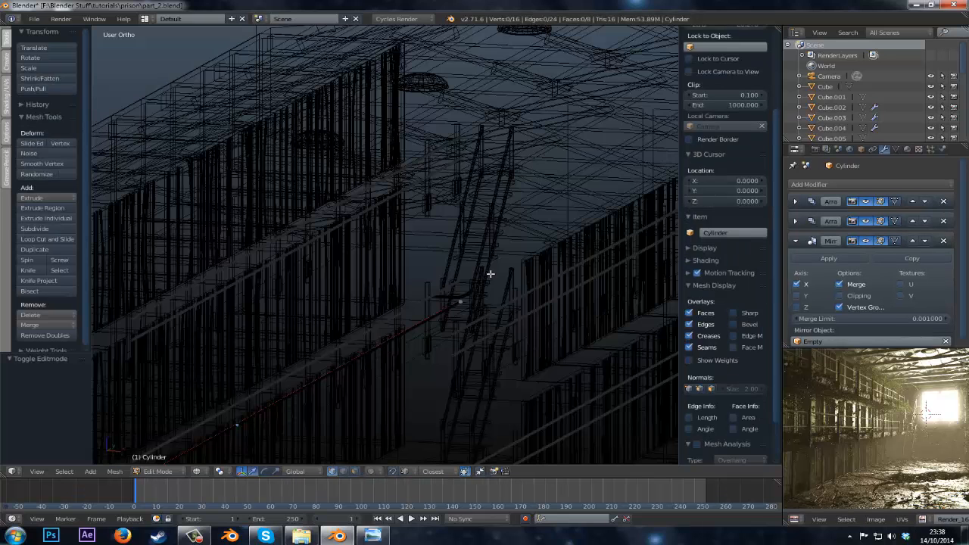
pyautogui.press('b')
pyautogui.moveTo(489, 268); pyautogui.dragTo(442, 324)
pyautogui.press('z')
pyautogui.press('g')
pyautogui.press('y')
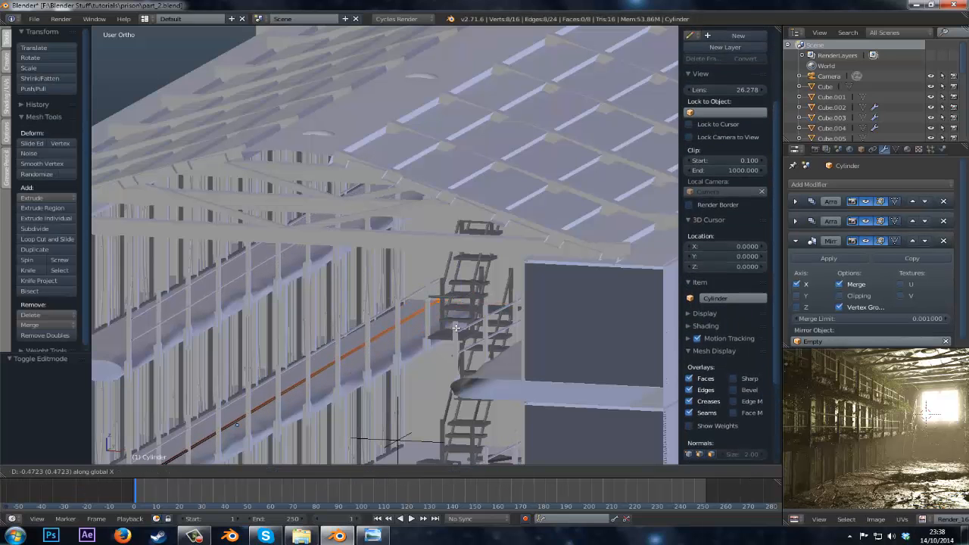
pyautogui.click(449, 334)
pyautogui.scroll(8, 492, 327)
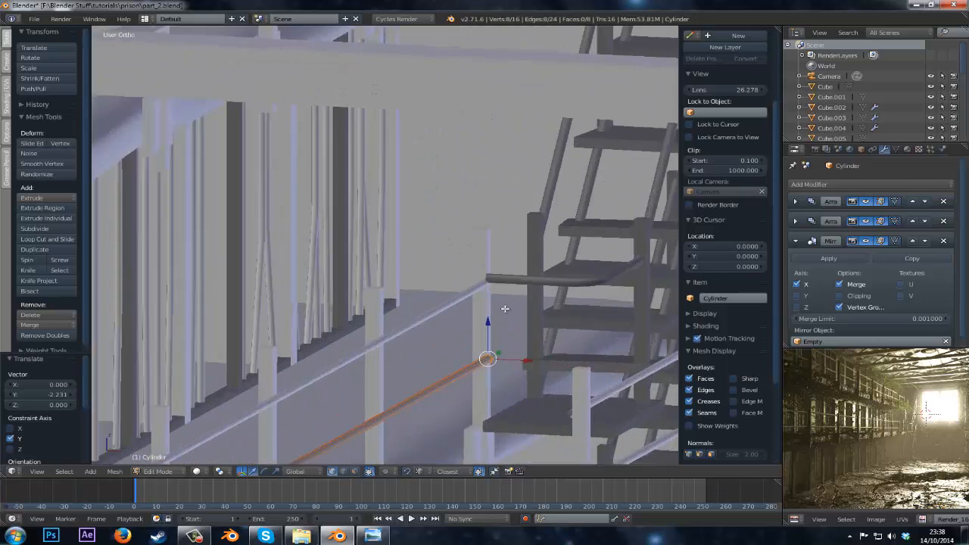
pyautogui.moveTo(514, 323); pyautogui.dragTo(530, 288, button='middle')
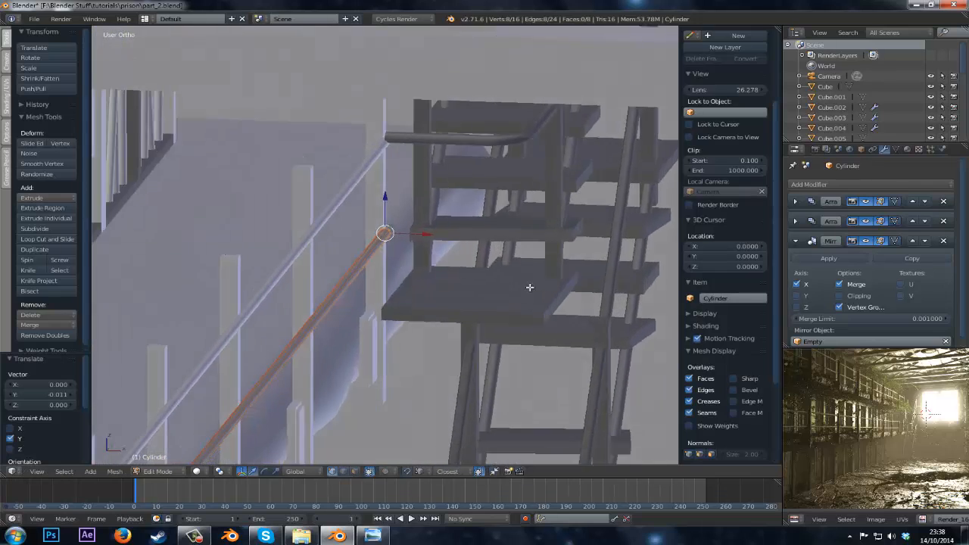
# - Select the entire shortened rail and shift it slightly along X to line up with the posts
pyautogui.scroll(4, 530, 288)
pyautogui.hotkey('ctrl', 'l')
pyautogui.scroll(-6, 530, 287)
pyautogui.press('g')
pyautogui.press('x')
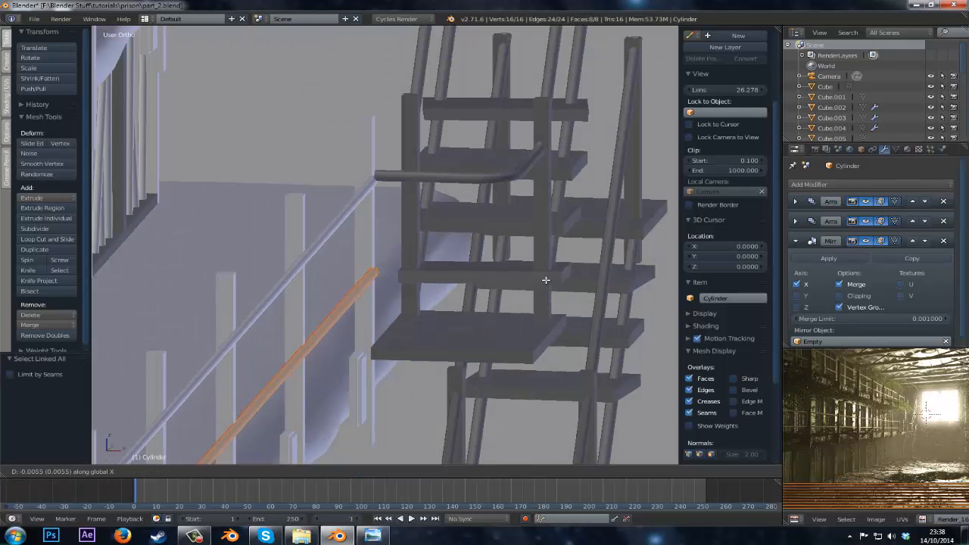
pyautogui.click(536, 277)
# - Move only the rail's ladder-side end about 0.069 along Y so it meets the end post
pyautogui.press('z')
pyautogui.press('a')
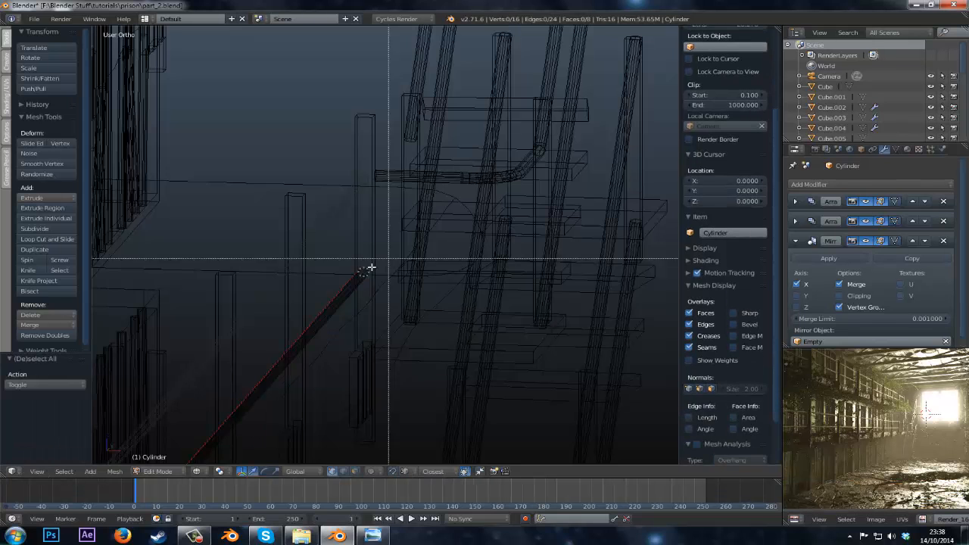
pyautogui.press('b')
pyautogui.moveTo(386, 259); pyautogui.dragTo(338, 287)
pyautogui.press('g')
pyautogui.press('y')
pyautogui.click(333, 286)
pyautogui.press('z')
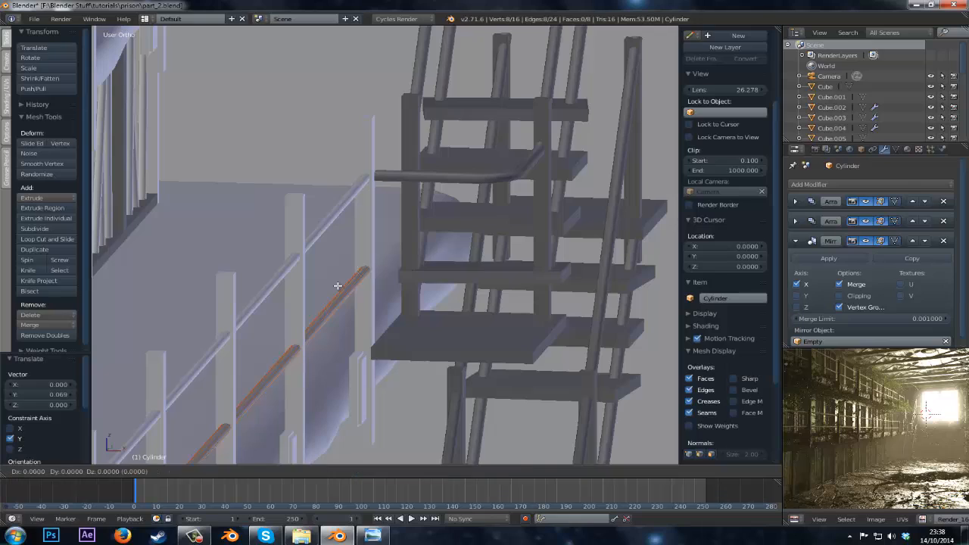
# - Leave mesh editing on the rails and save the scene over the existing part_2.blend file
pyautogui.press('Tab')
pyautogui.hotkey('ctrl', 's')
pyautogui.click(337, 289)
pyautogui.scroll(-3, 338, 303)
pyautogui.moveTo(340, 309)
pyautogui.mouseDown(button='middle')
pyautogui.moveTo(337, 293)
pyautogui.moveTo(327, 297)
pyautogui.mouseUp(button='middle')
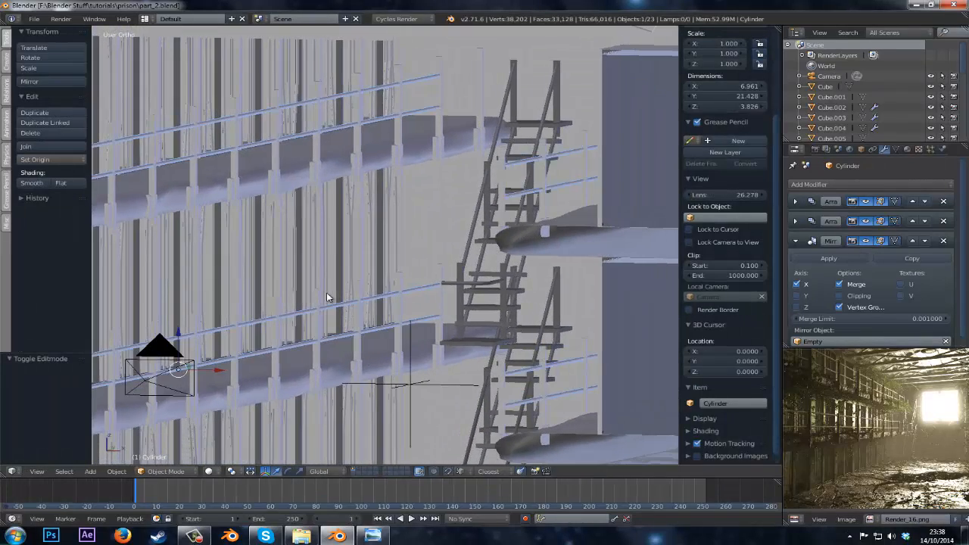
# - Try to apply the rails' array modifiers one at a time, including Array.001 ahead of the other array
pyautogui.press('z')
pyautogui.scroll(-2, 410, 261)
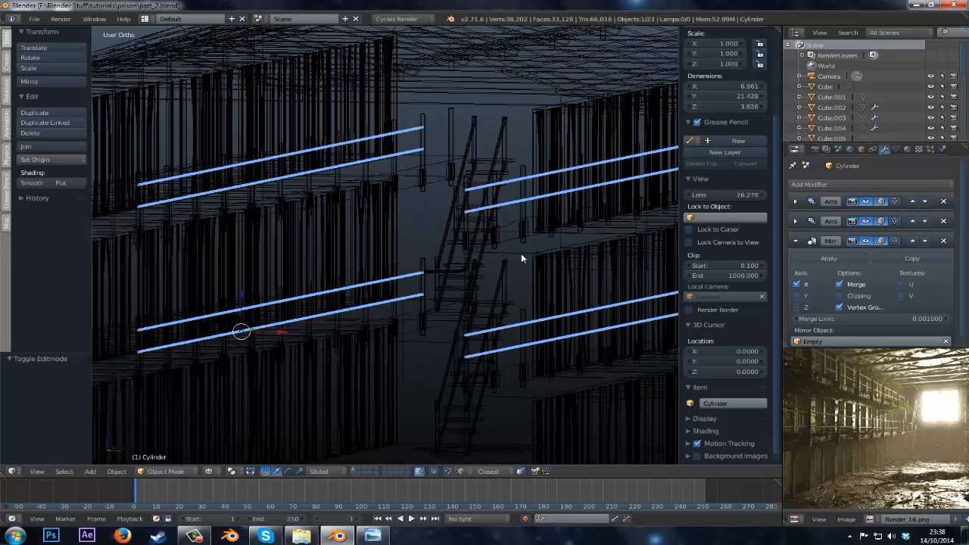
pyautogui.click(795, 201)
pyautogui.click(831, 219)
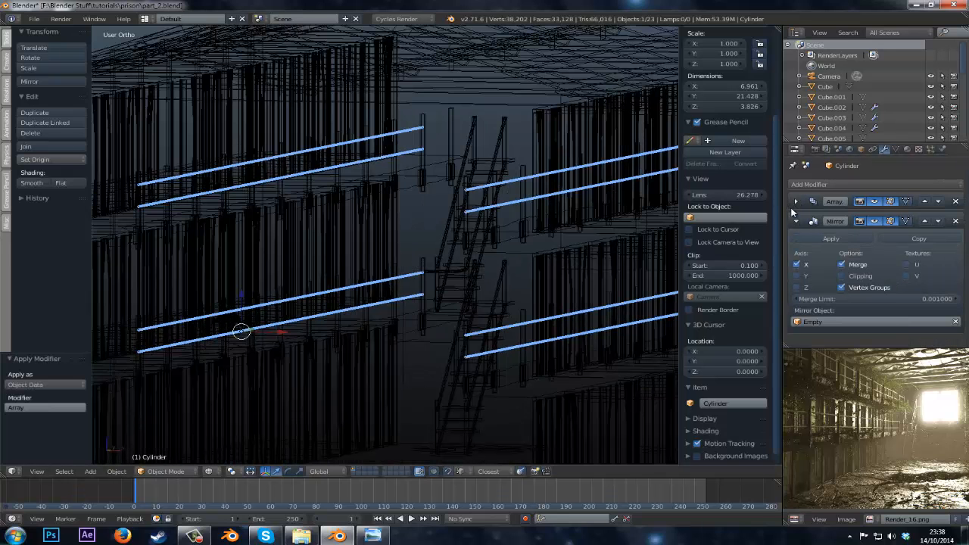
pyautogui.click(795, 202)
pyautogui.press('z')
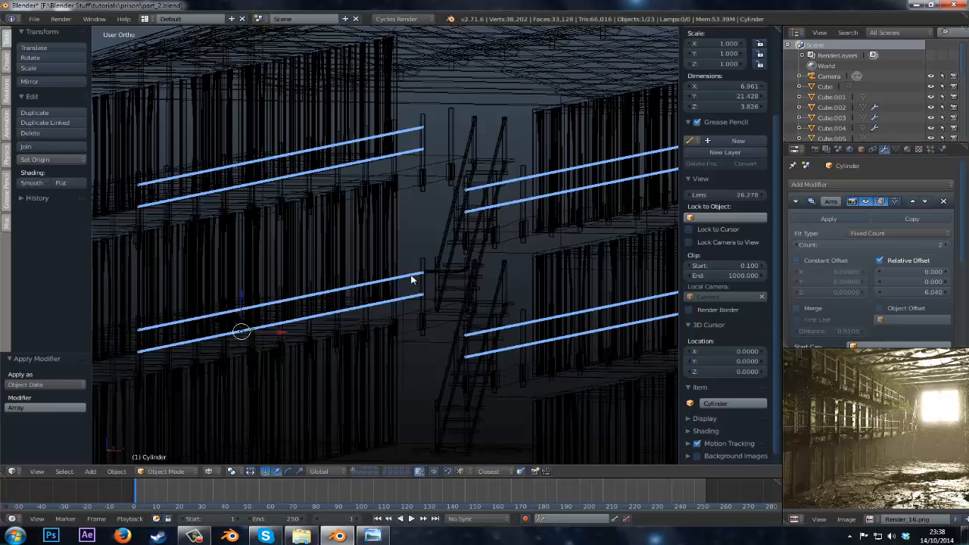
pyautogui.press('Tab')
pyautogui.press('Tab')
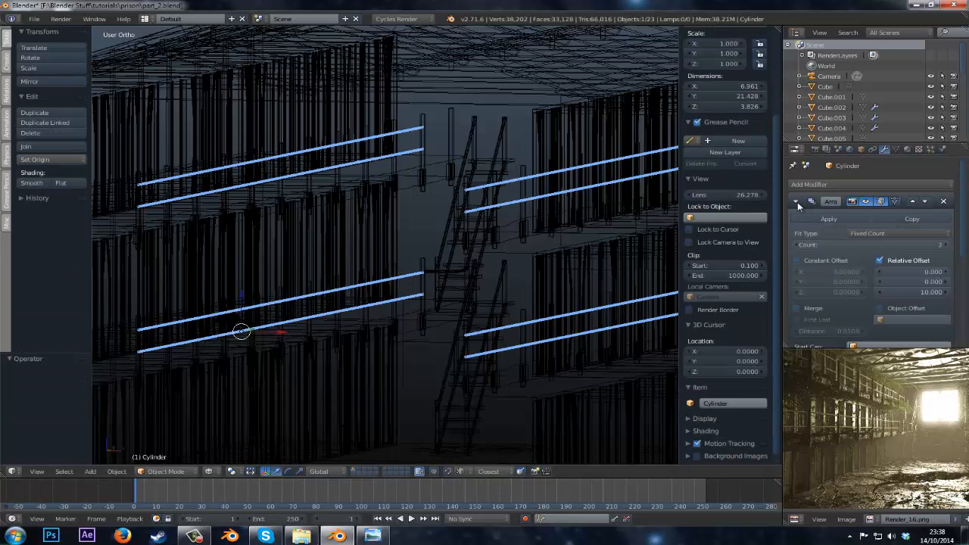
pyautogui.click(797, 201)
pyautogui.click(798, 236)
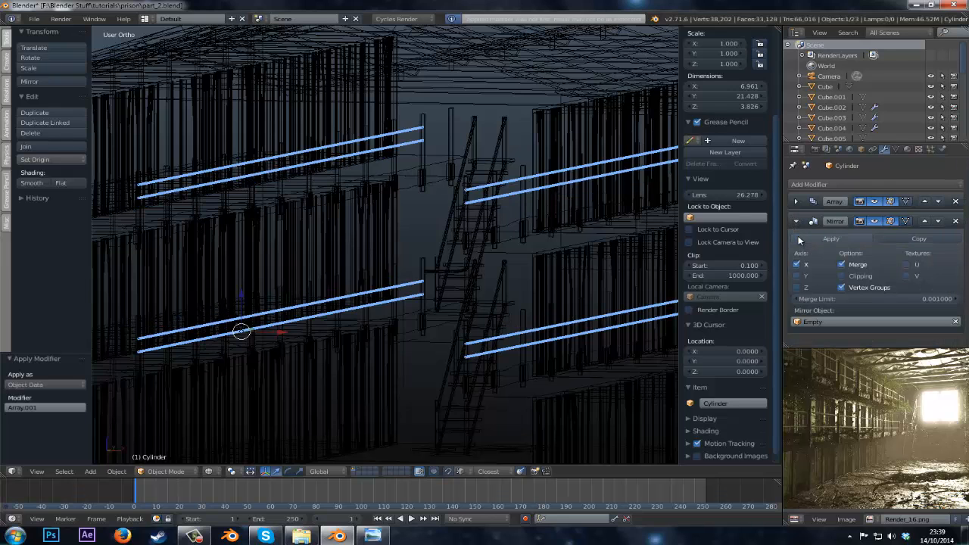
# - Apply both array modifiers of the rails in stack order, keeping only the Mirror modifier
pyautogui.click(796, 201)
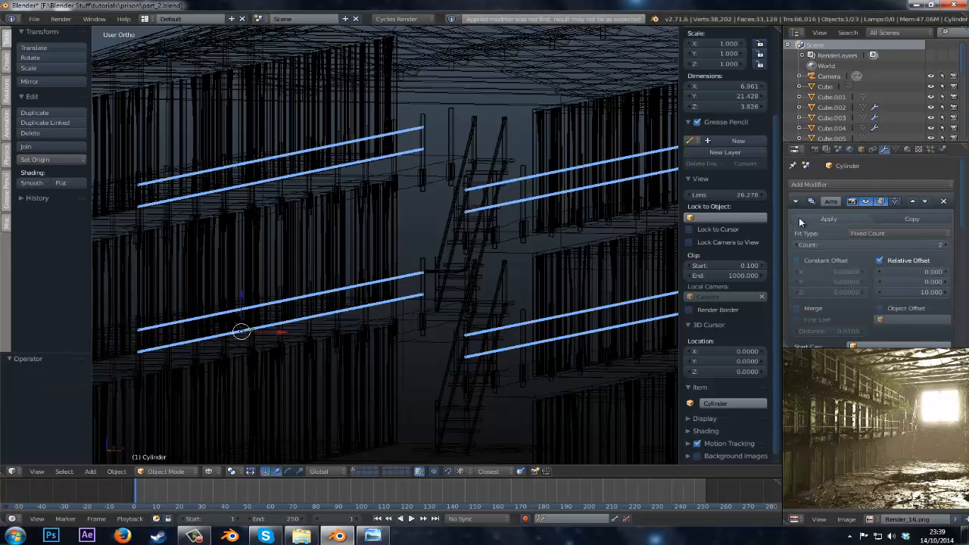
pyautogui.click(798, 218)
pyautogui.click(795, 202)
pyautogui.click(802, 219)
# - Select the ladder-side ends of the upper walkway's two rails and extend them about 2.196 along Y
pyautogui.press('Tab')
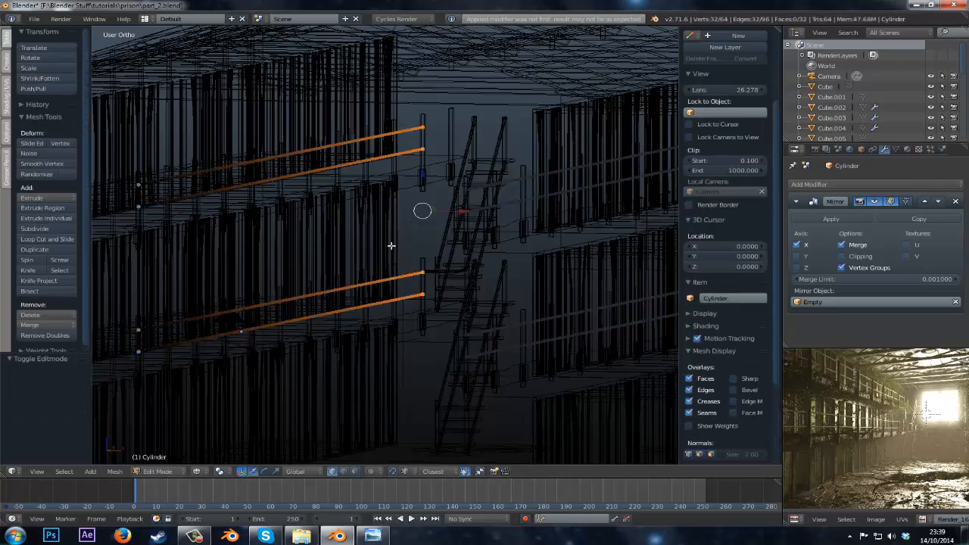
pyautogui.scroll(2, 411, 256)
pyautogui.press('z')
pyautogui.moveTo(442, 267)
pyautogui.mouseDown(button='middle')
pyautogui.moveTo(442, 277)
pyautogui.moveTo(441, 264)
pyautogui.mouseUp(button='middle')
pyautogui.press('z')
pyautogui.press('a')
pyautogui.press('b')
pyautogui.moveTo(470, 64); pyautogui.dragTo(410, 147)
pyautogui.press('g')
pyautogui.press('y')
pyautogui.click(452, 129)
pyautogui.press('z')
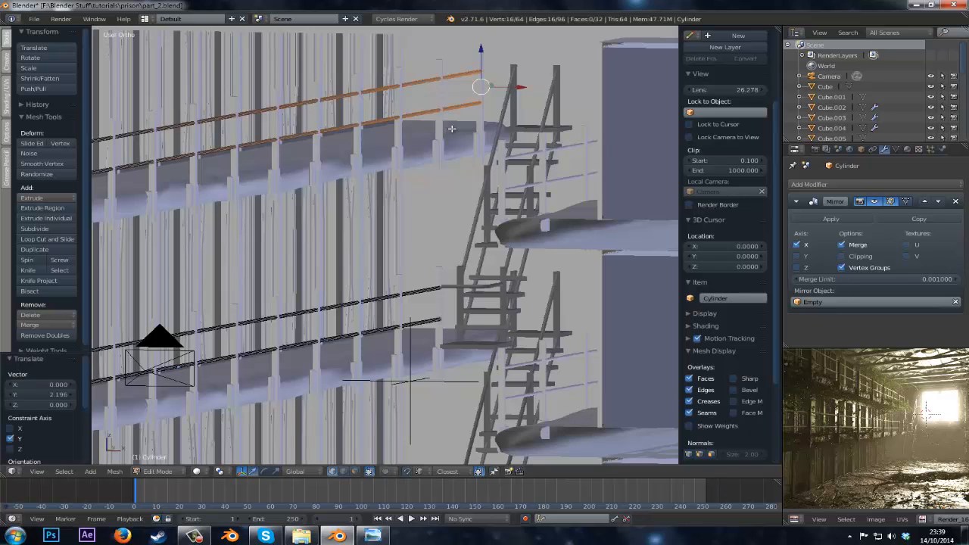
# - Return to object mode, check the extended rails in the whole hall and save the file
pyautogui.press('Tab')
pyautogui.scroll(-5, 433, 104)
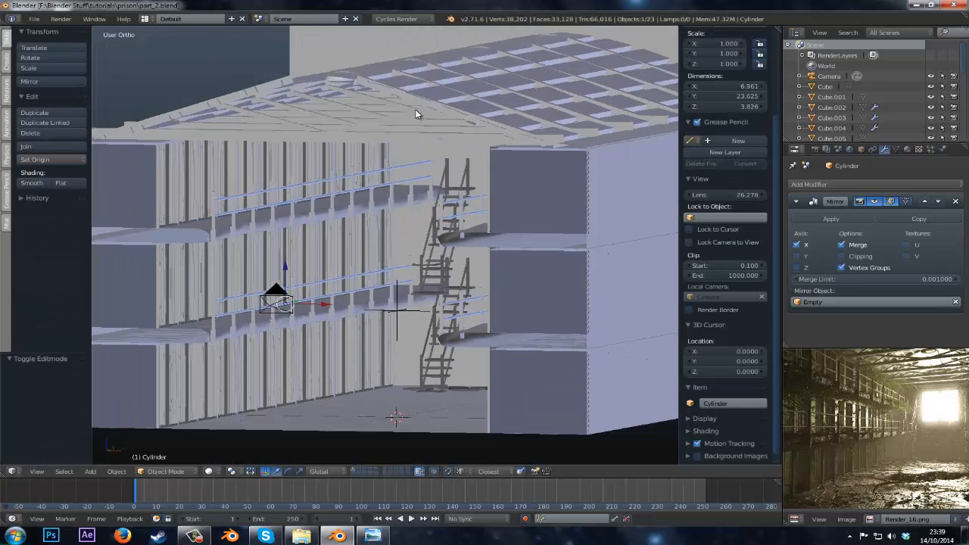
pyautogui.moveTo(418, 113)
pyautogui.mouseDown(button='middle')
pyautogui.moveTo(473, 112)
pyautogui.moveTo(422, 110)
pyautogui.mouseUp(button='middle')
pyautogui.moveTo(368, 269); pyautogui.dragTo(403, 275, button='middle')
pyautogui.hotkey('ctrl', 's')
pyautogui.click(404, 275)
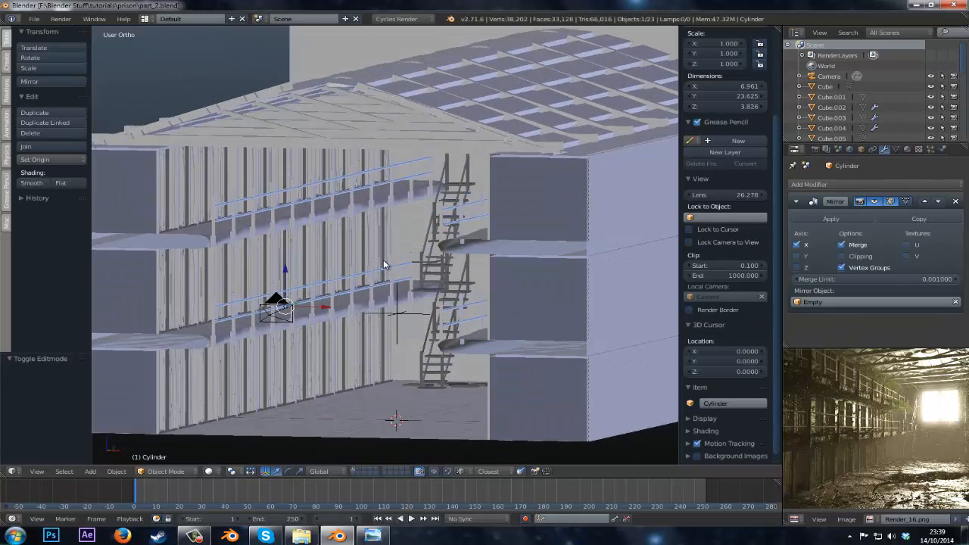
# - Add 10 evenly spaced loop cuts to the upper walkway's top rail and 7 to its bottom rail
pyautogui.press('Tab')
pyautogui.scroll(4, 426, 220)
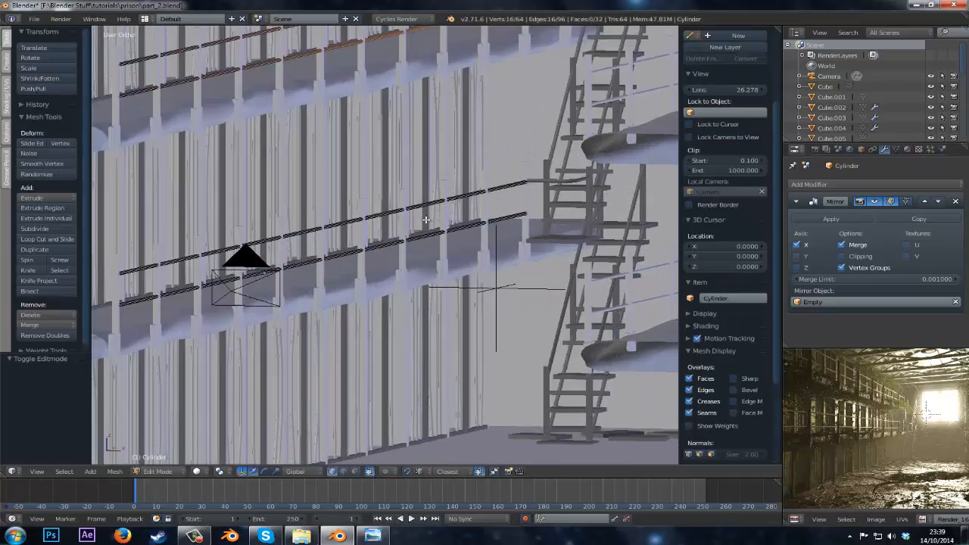
pyautogui.moveTo(425, 219)
pyautogui.mouseDown(button='middle')
pyautogui.moveTo(311, 235)
pyautogui.moveTo(329, 220)
pyautogui.moveTo(321, 228)
pyautogui.mouseUp(button='middle')
pyautogui.press('z')
pyautogui.scroll(-3, 311, 235)
pyautogui.press('z')
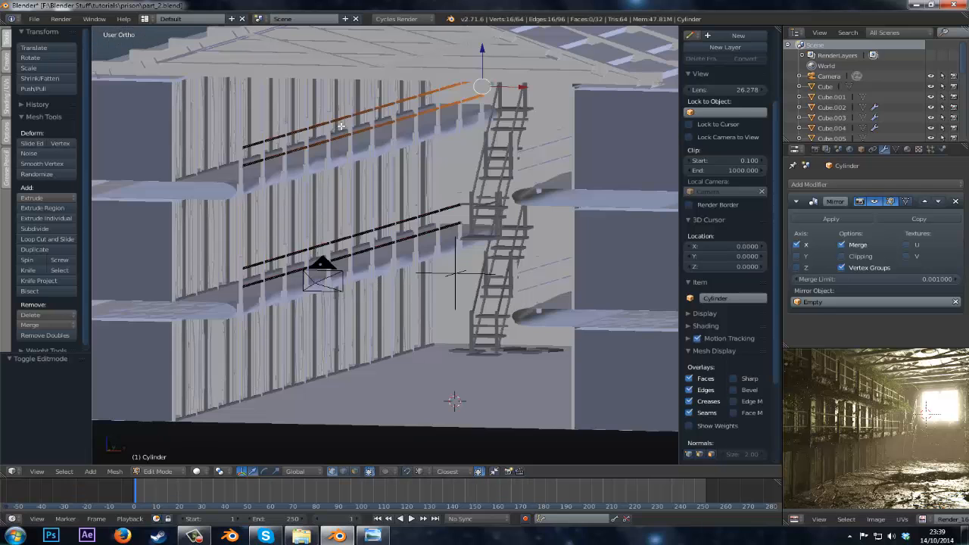
pyautogui.press('a')
pyautogui.hotkey('ctrl', 'e')
pyautogui.hotkey('ctrl', 'r')
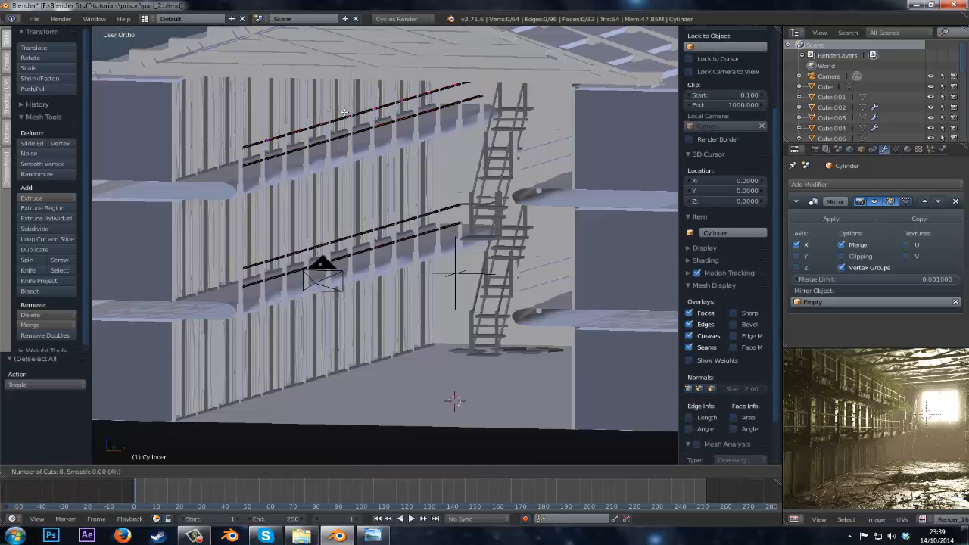
pyautogui.scroll(-5, 344, 112)
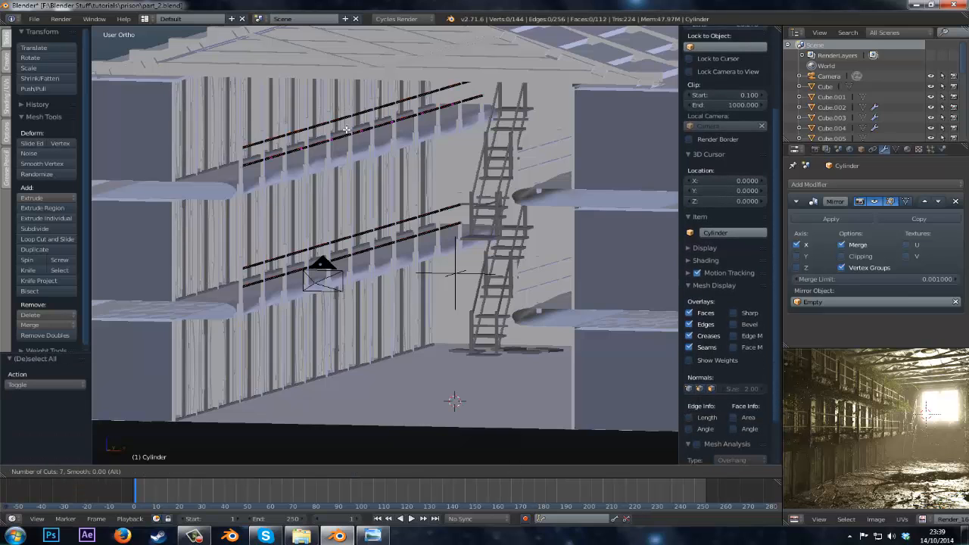
pyautogui.click(346, 130)
pyautogui.rightClick(346, 135)
pyautogui.press('a')
# - Add 9 evenly spaced loop cuts along the top rail of the lower walkway
pyautogui.hotkey('ctrl', 'r')
pyautogui.click(348, 237)
pyautogui.rightClick(347, 237)
pyautogui.press('a')
# - Try a set of evenly spaced loop cuts on the lower walkway's bottom rail, then undo it
pyautogui.hotkey('ctrl', 'r')
pyautogui.scroll(1, 350, 254)
pyautogui.scroll(2, 350, 254)
pyautogui.click(350, 254)
pyautogui.rightClick(350, 254)
pyautogui.press('a')
pyautogui.moveTo(350, 254)
pyautogui.mouseDown(button='middle')
pyautogui.moveTo(339, 236)
pyautogui.moveTo(325, 246)
pyautogui.moveTo(352, 249)
pyautogui.mouseUp(button='middle')
pyautogui.hotkey('ctrl', 'z')
pyautogui.hotkey('ctrl', 'z')
# - Add 16 evenly spaced loop cuts along the bottom rail of the lower walkway
pyautogui.hotkey('ctrl', 'r')
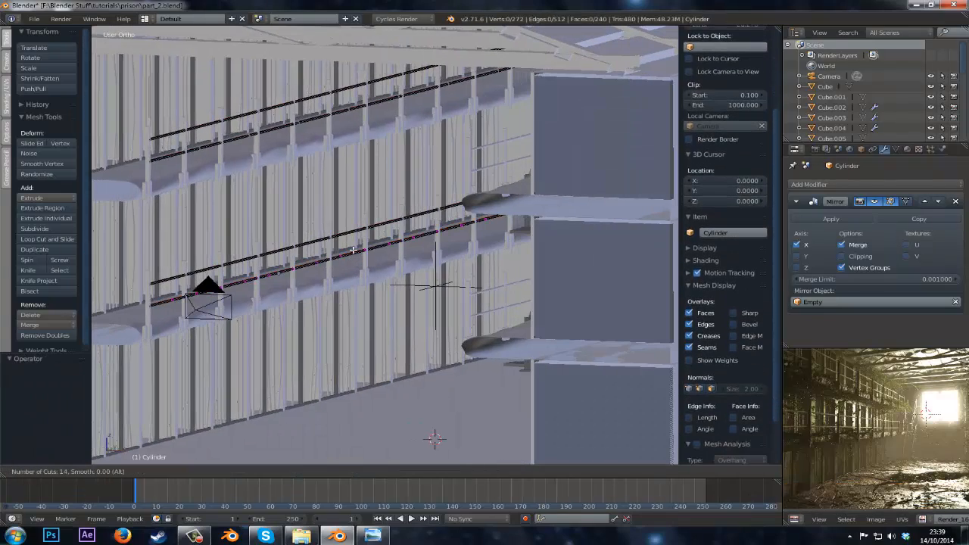
pyautogui.scroll(2, 353, 250)
pyautogui.click(353, 250)
pyautogui.rightClick(353, 250)
pyautogui.press('a')
# - Enlarge the reference image Render_16.png and examine the shape of the walkway railings up close
pyautogui.hotkey('ctrl', 'Up')
pyautogui.scroll(5, 494, 348)
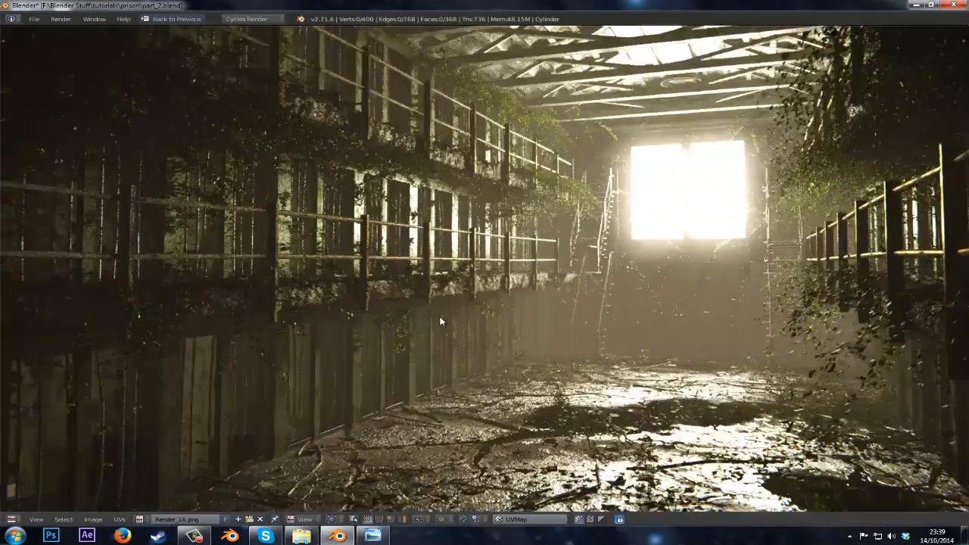
pyautogui.scroll(1, 440, 322)
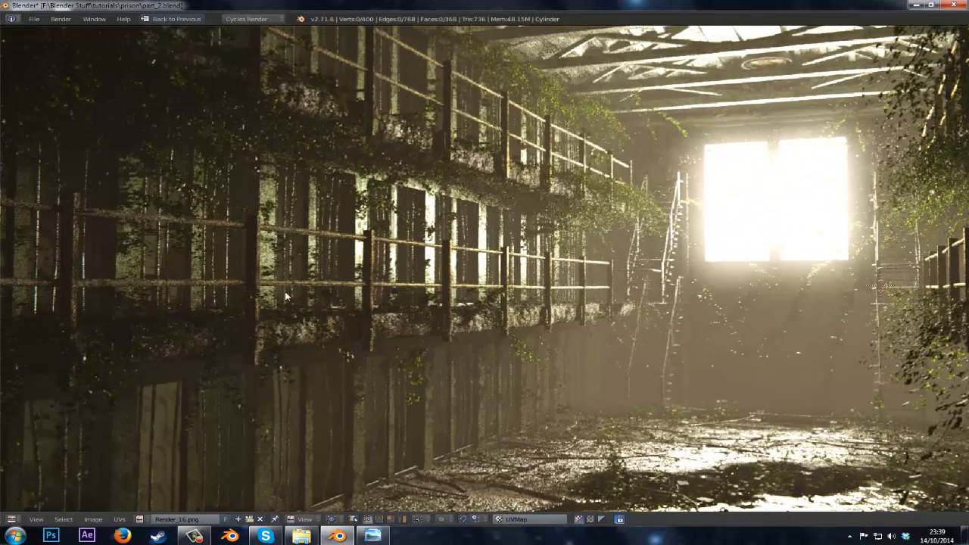
pyautogui.moveTo(614, 297); pyautogui.dragTo(604, 321, button='middle')
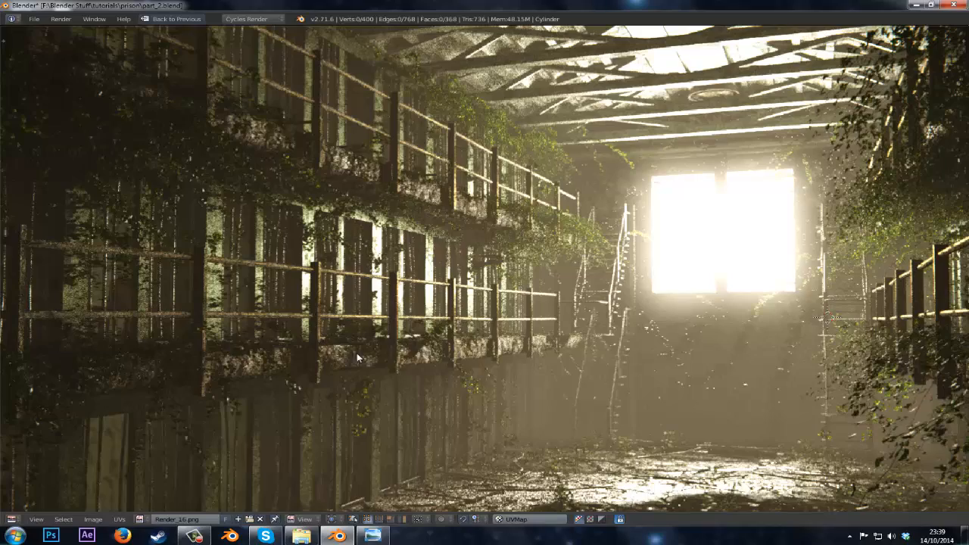
pyautogui.moveTo(596, 292); pyautogui.dragTo(477, 296, button='middle')
pyautogui.press('Escape')
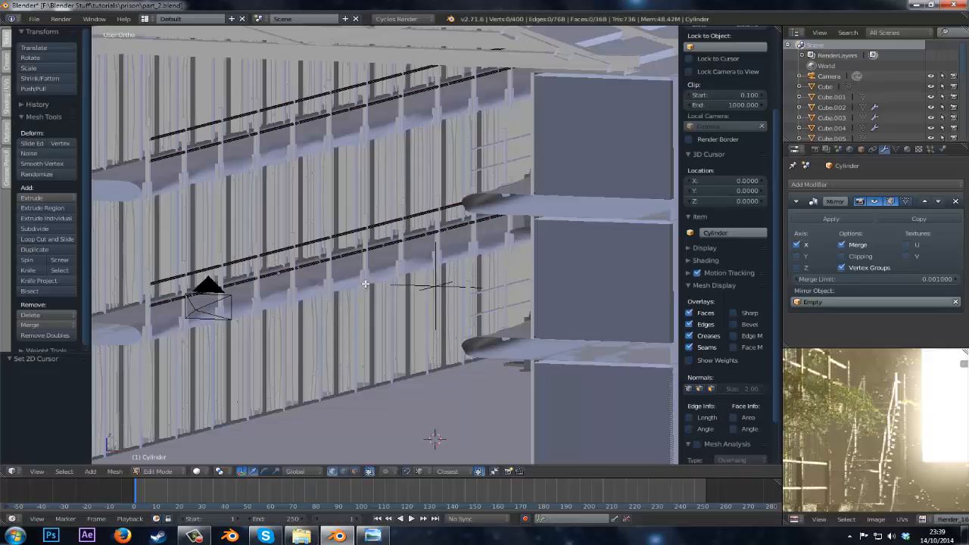
# - Select one edge loop on the lower walkway's bottom rail and try Select Similar by amount of connecting edges
pyautogui.moveTo(364, 277); pyautogui.dragTo(330, 274, button='middle')
pyautogui.press('z')
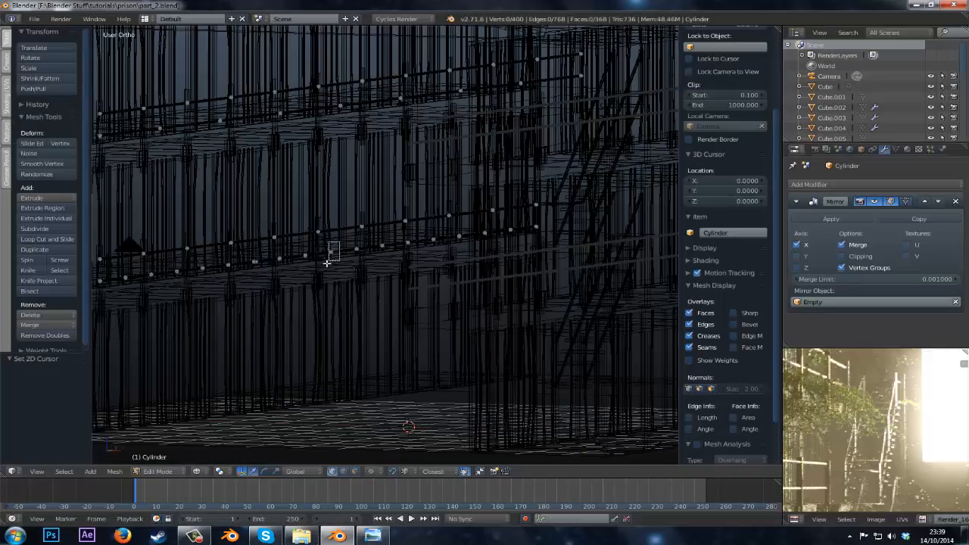
pyautogui.moveTo(327, 263); pyautogui.dragTo(327, 264)
pyautogui.keyDown('shift'); pyautogui.moveTo(327, 263); pyautogui.dragTo(424, 287, button='middle'); pyautogui.keyUp('shift')
pyautogui.hotkey('shift', 'g')
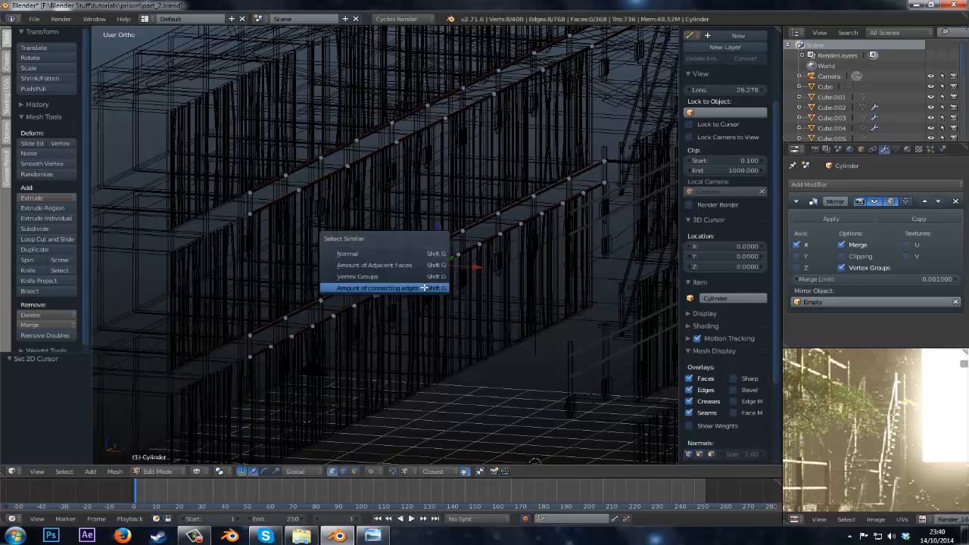
pyautogui.click(424, 287)
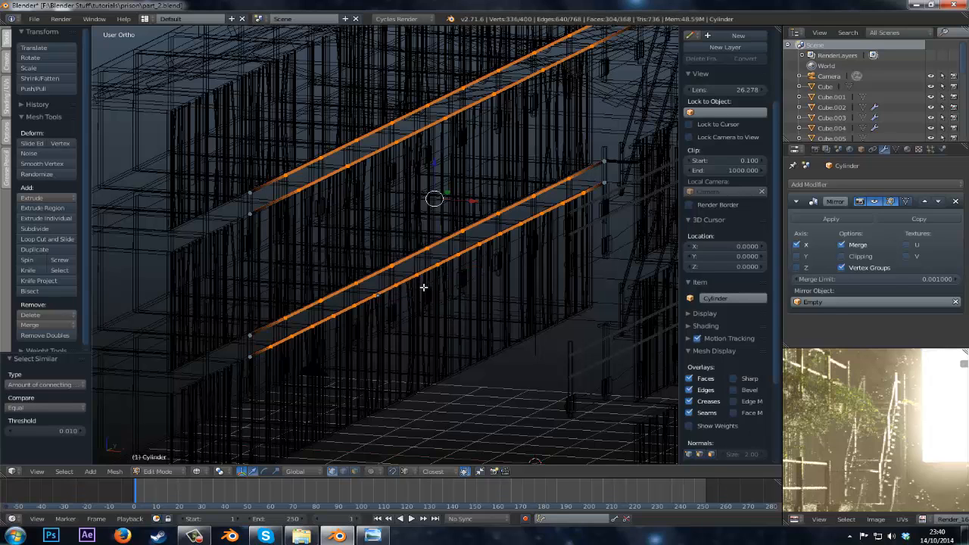
pyautogui.hotkey('ctrl', 'z')
# - Try Select Similar with Normal, Amount of Adjacent Faces and Vertex Groups, and clear the selection
pyautogui.hotkey('shift', 'g')
pyautogui.click(418, 254)
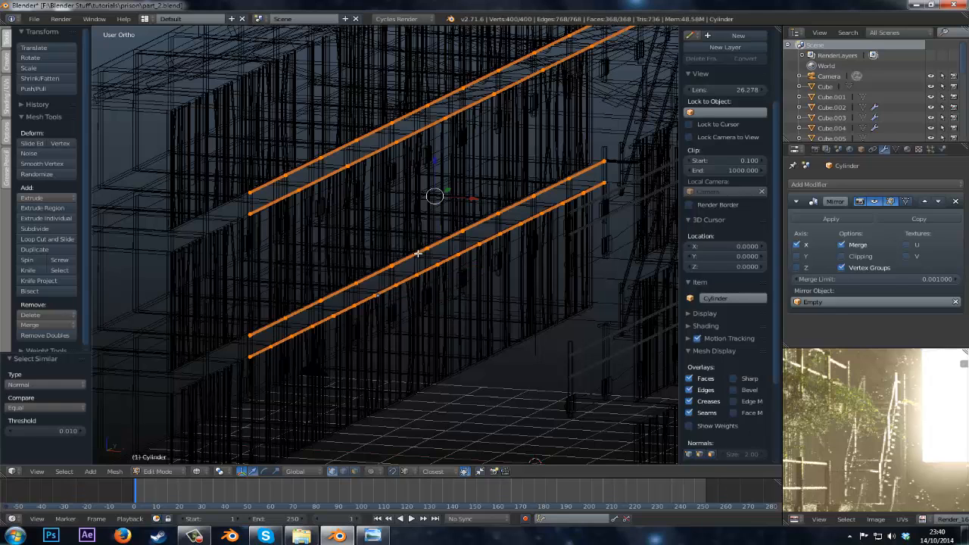
pyautogui.hotkey('ctrl', 'z')
pyautogui.hotkey('shift', 'g')
pyautogui.click(414, 261)
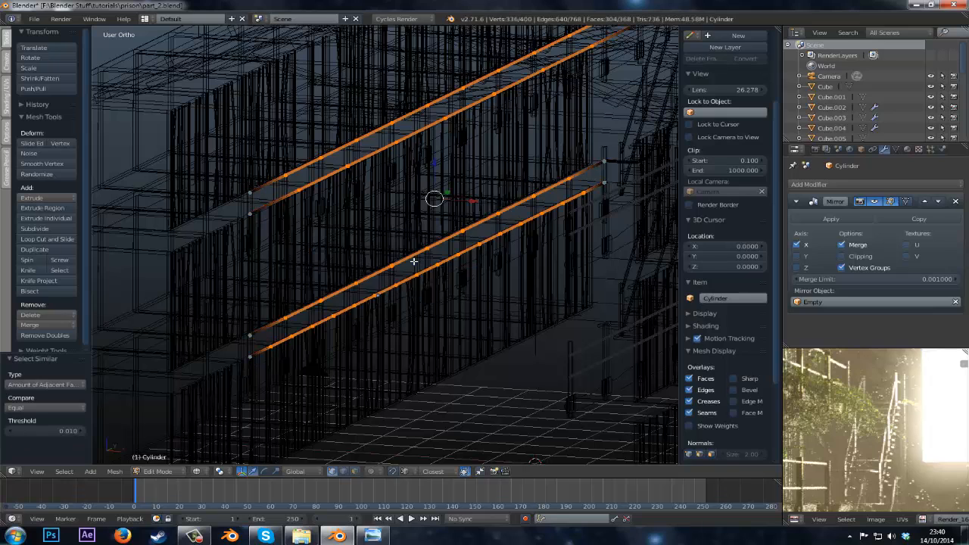
pyautogui.hotkey('ctrl', 'z')
pyautogui.hotkey('shift', 'g')
pyautogui.click(410, 274)
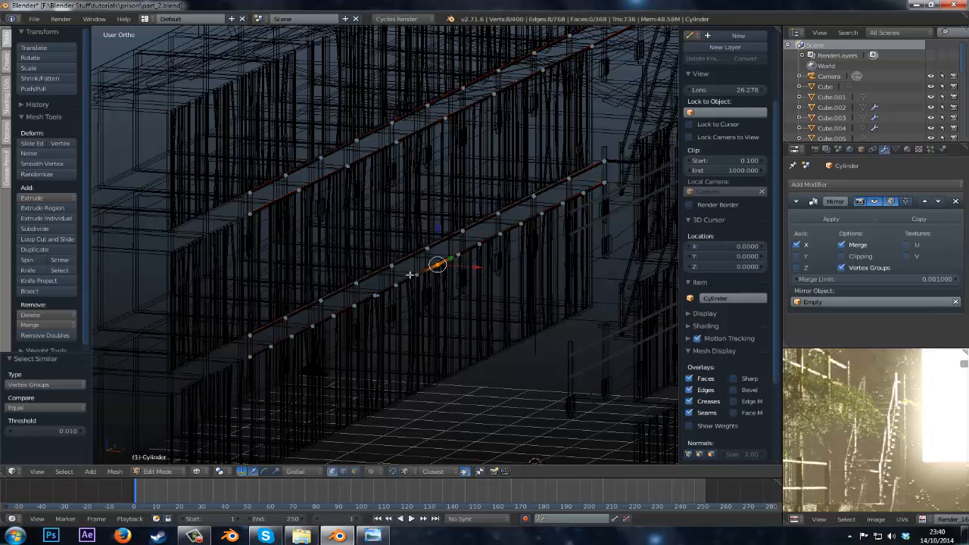
pyautogui.press('a')
# - Select five separated edge loops spread along the bottom rail of the lower walkway
pyautogui.moveTo(411, 275); pyautogui.dragTo(398, 271, button='middle')
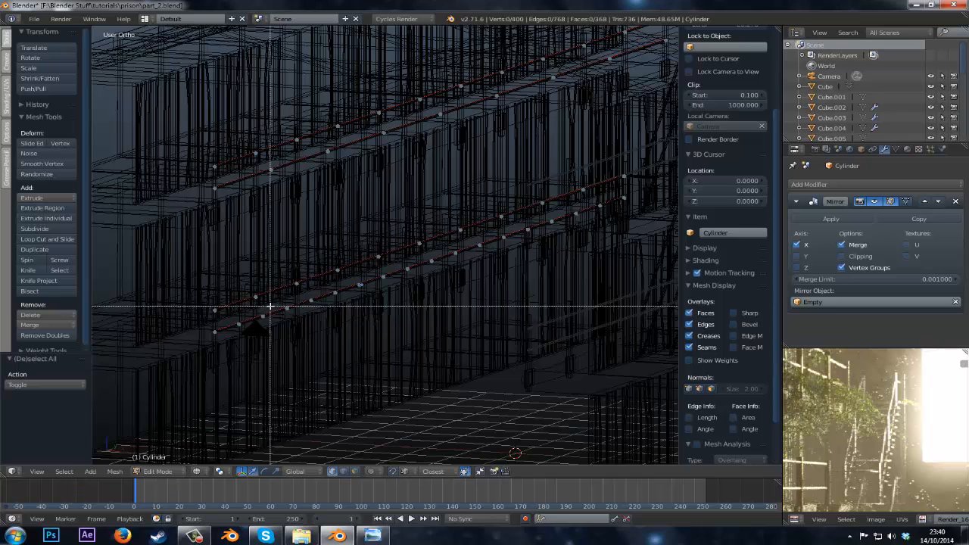
pyautogui.moveTo(271, 307); pyautogui.dragTo(258, 327)
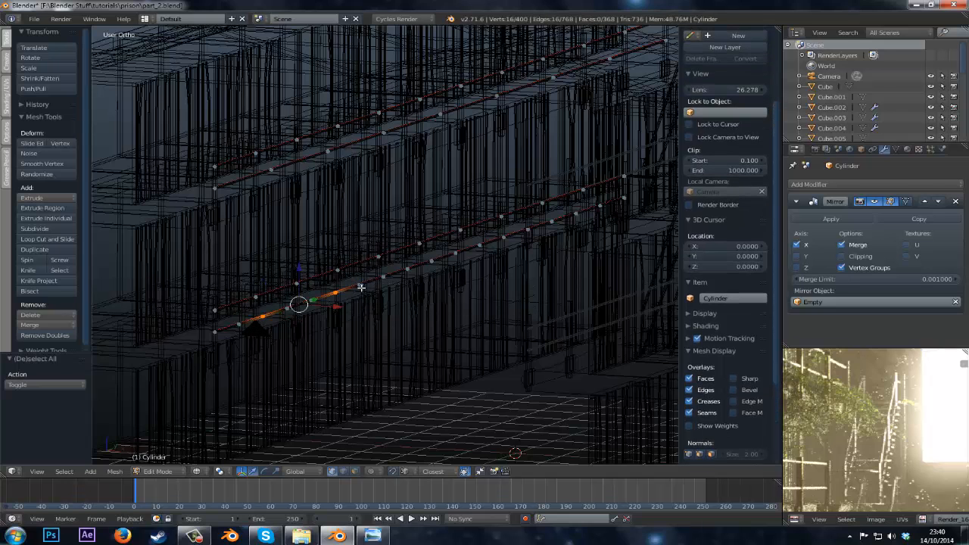
pyautogui.press('f')
pyautogui.press('b')
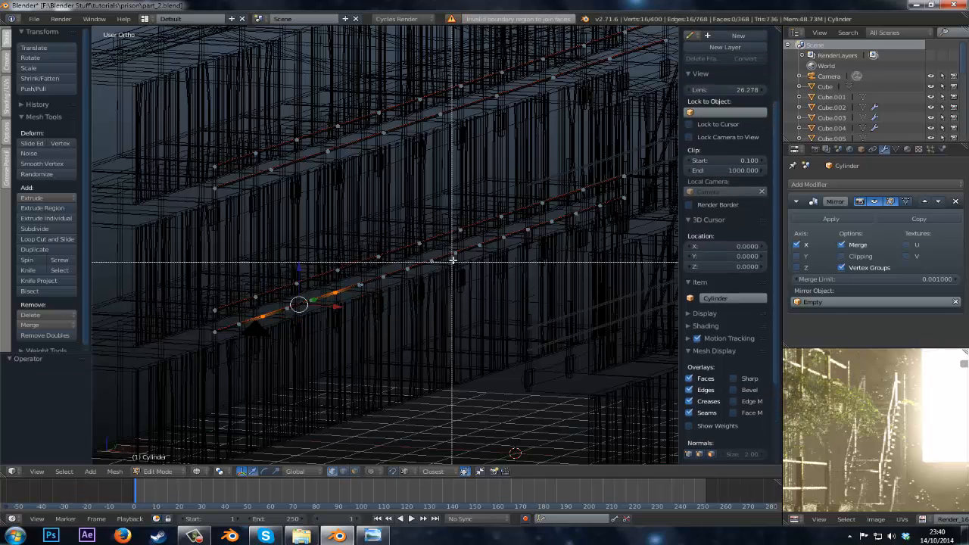
pyautogui.moveTo(419, 270); pyautogui.dragTo(524, 237)
pyautogui.press('b')
pyautogui.press('b')
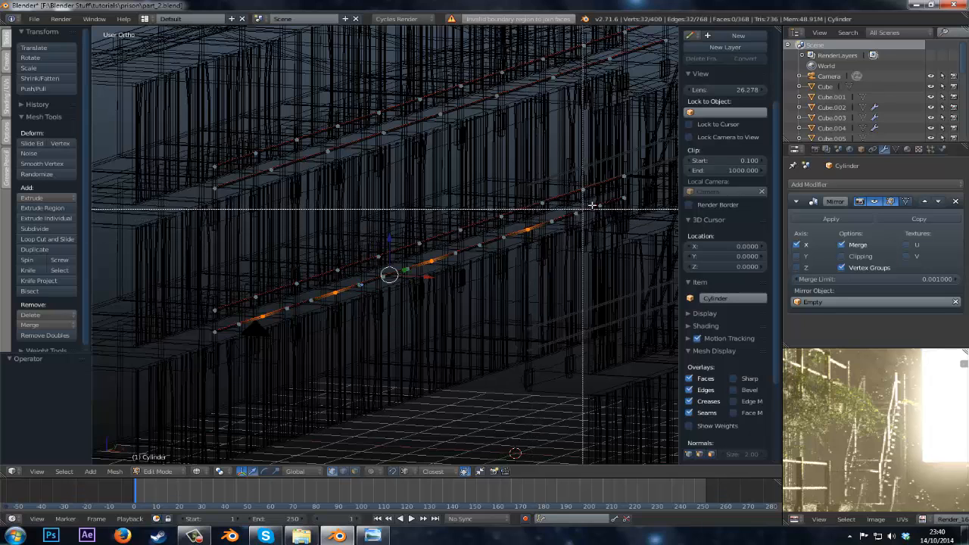
pyautogui.moveTo(609, 199); pyautogui.dragTo(601, 209)
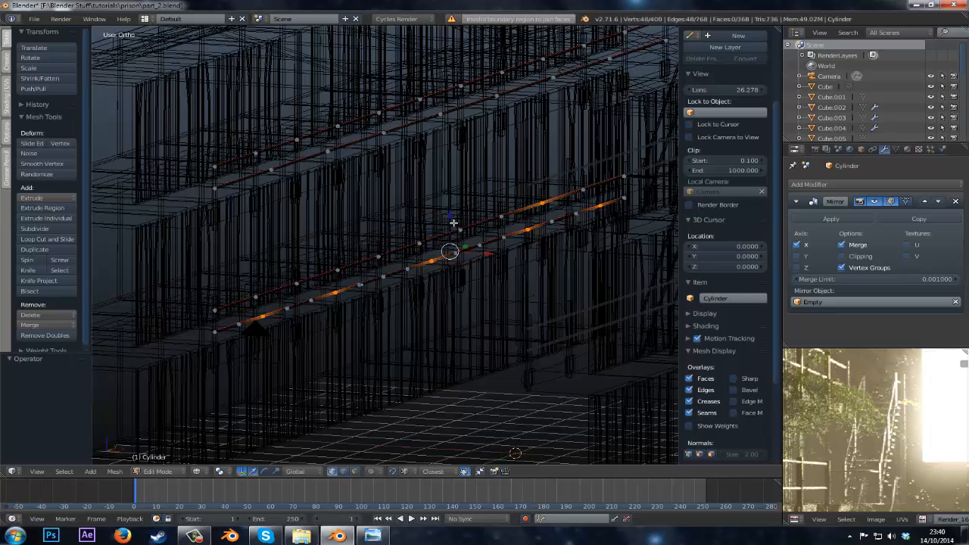
# - Add alternate edge loops along the lower walkway's top rail to the selection
pyautogui.press('b')
pyautogui.moveTo(385, 251); pyautogui.dragTo(370, 264)
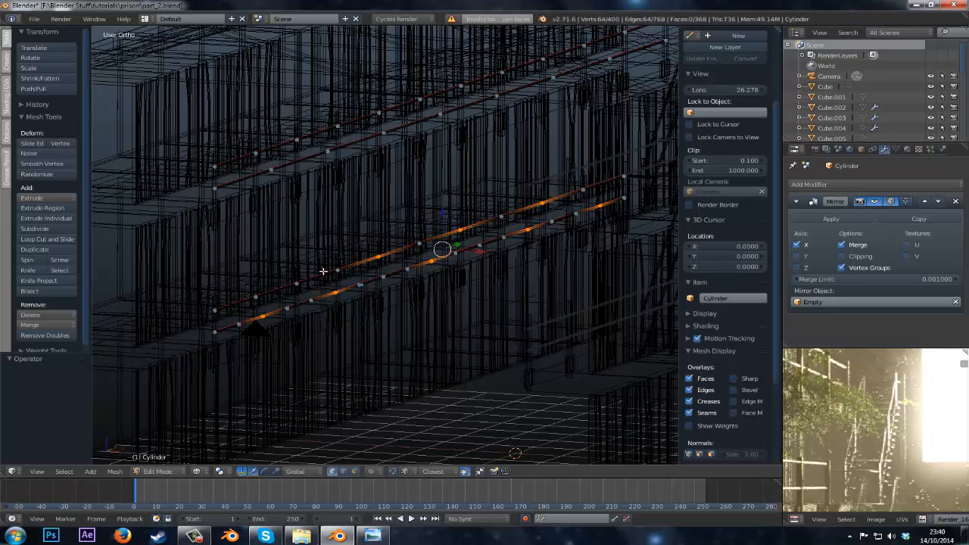
pyautogui.press('b')
pyautogui.moveTo(310, 274); pyautogui.dragTo(295, 286)
# - Add three separated edge loops along the upper walkway's bottom rail to the selection
pyautogui.moveTo(336, 246); pyautogui.dragTo(302, 291, button='middle')
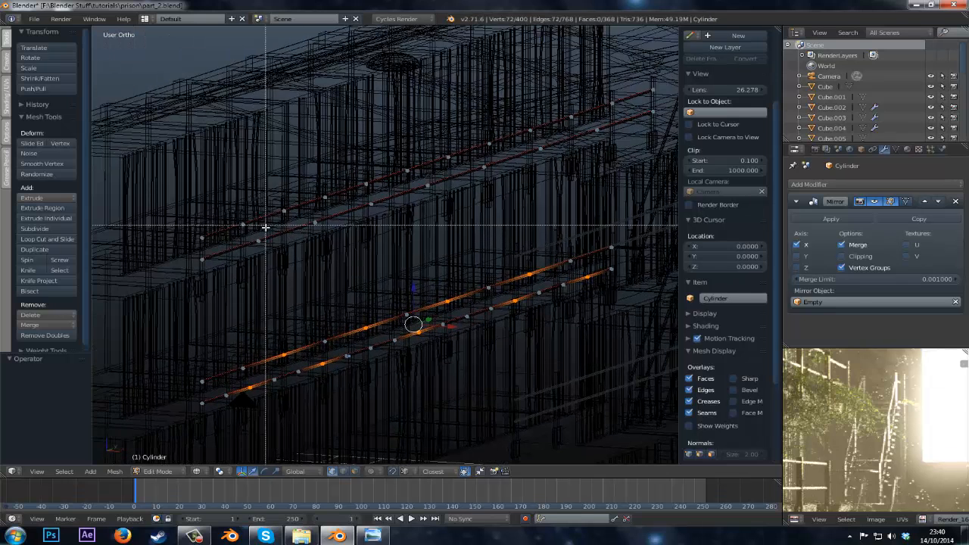
pyautogui.moveTo(264, 235); pyautogui.dragTo(255, 244)
pyautogui.press('b')
pyautogui.moveTo(385, 199); pyautogui.dragTo(363, 211)
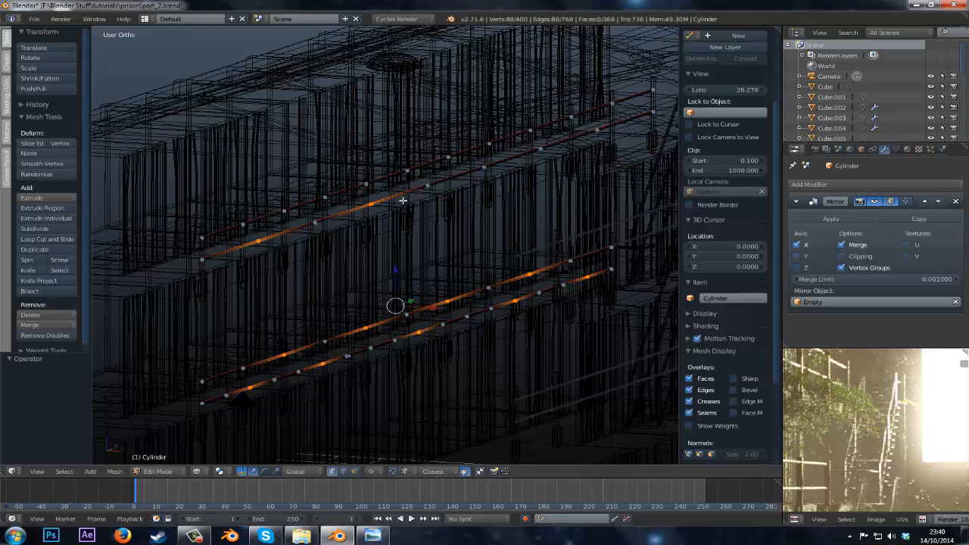
pyautogui.moveTo(553, 143); pyautogui.dragTo(525, 164)
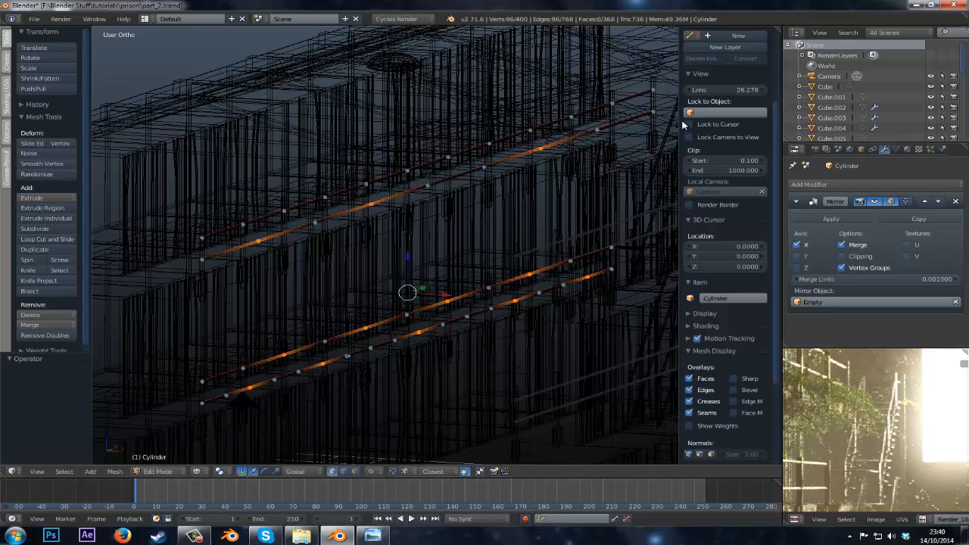
# - Add the end loop of the upper walkway's bottom rail and alternate loops along its top rail to the selection
pyautogui.moveTo(662, 105); pyautogui.dragTo(601, 119)
pyautogui.press('b')
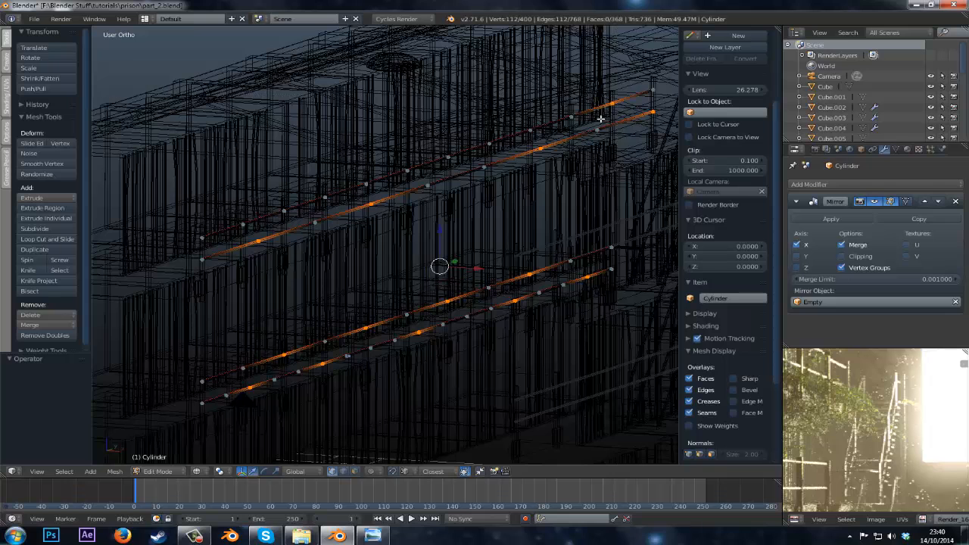
pyautogui.press('b')
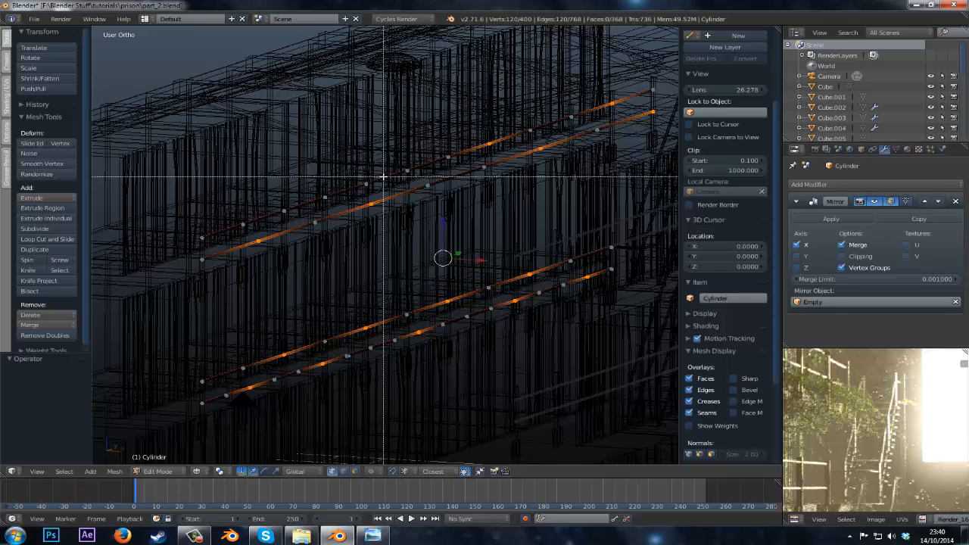
pyautogui.press('b')
pyautogui.moveTo(295, 206); pyautogui.dragTo(273, 222)
# - Raise all the selected rail loops about 0.047 along the Z axis
pyautogui.press('z')
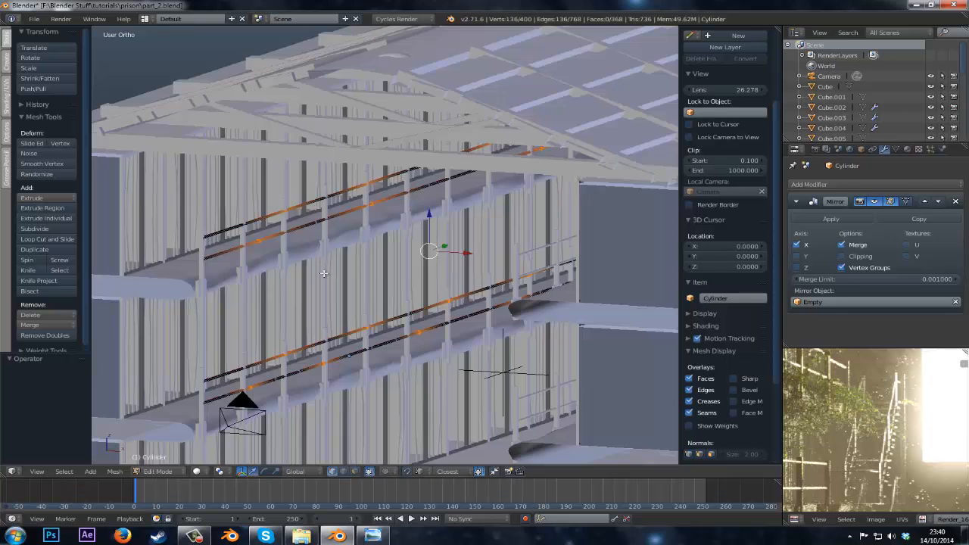
pyautogui.press('z')
pyautogui.press('g')
pyautogui.press('z')
pyautogui.click(386, 311)
pyautogui.press('z')
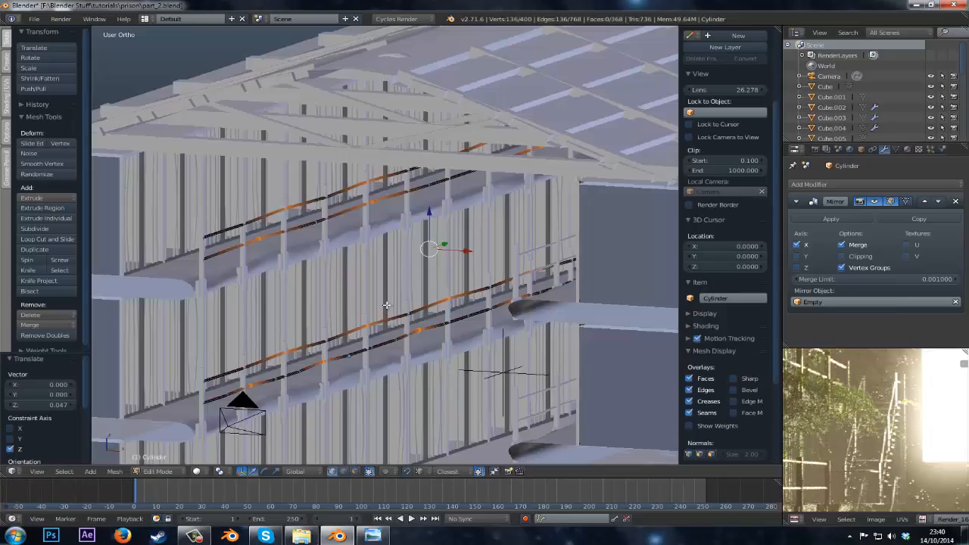
pyautogui.moveTo(386, 309)
pyautogui.mouseDown(button='middle')
pyautogui.moveTo(378, 298)
pyautogui.moveTo(388, 303)
pyautogui.mouseUp(button='middle')
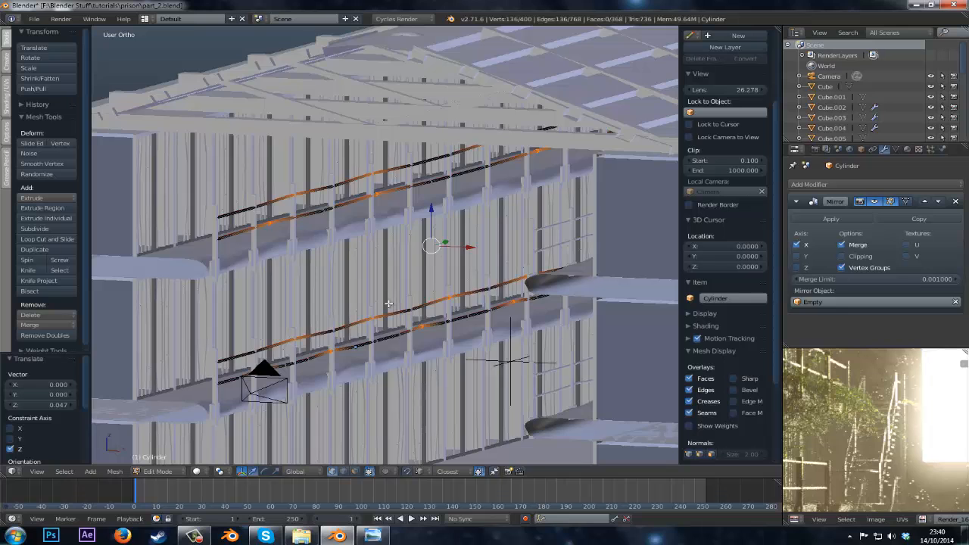
# - Clear the selection, then select alternate loops along the lower walkway's top rail plus two separated loops on its bottom rail
pyautogui.press('z')
pyautogui.scroll(-1, 381, 305)
pyautogui.press('a')
pyautogui.press('b')
pyautogui.moveTo(229, 334); pyautogui.dragTo(256, 348)
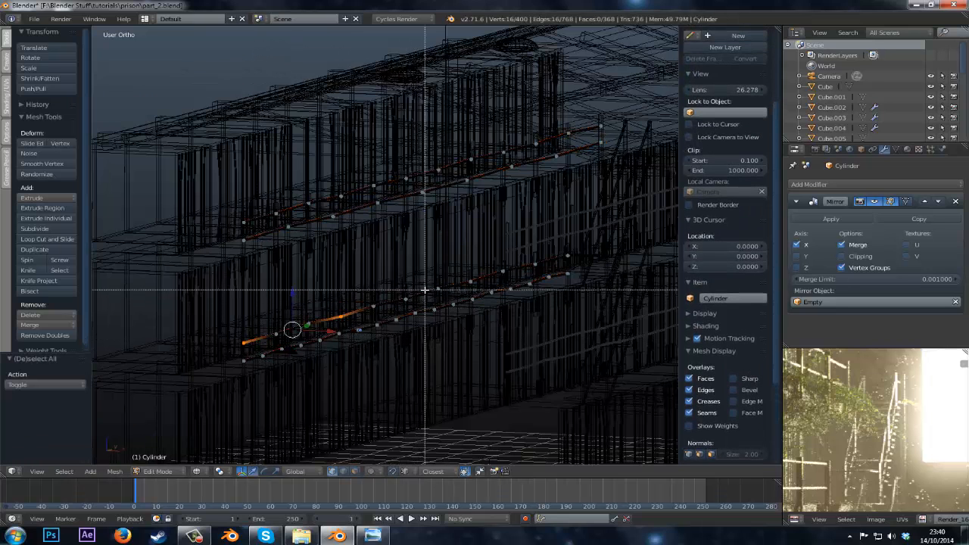
pyautogui.moveTo(425, 290); pyautogui.dragTo(399, 325)
pyautogui.press('b')
pyautogui.moveTo(463, 274); pyautogui.dragTo(477, 285)
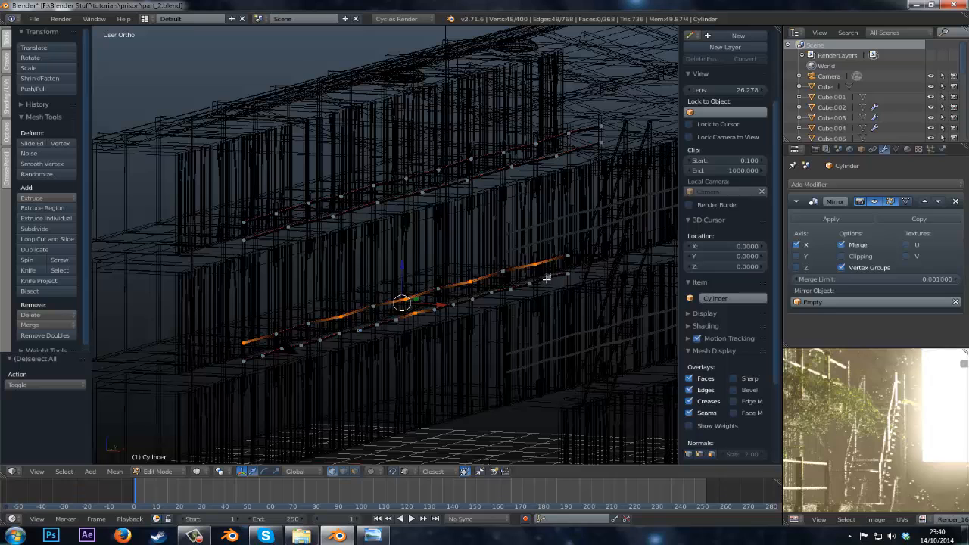
pyautogui.press('b')
pyautogui.moveTo(539, 270); pyautogui.dragTo(559, 285)
# - Add scattered loops from the upper walkway's bottom and top rails to the selection
pyautogui.moveTo(565, 146); pyautogui.dragTo(535, 165)
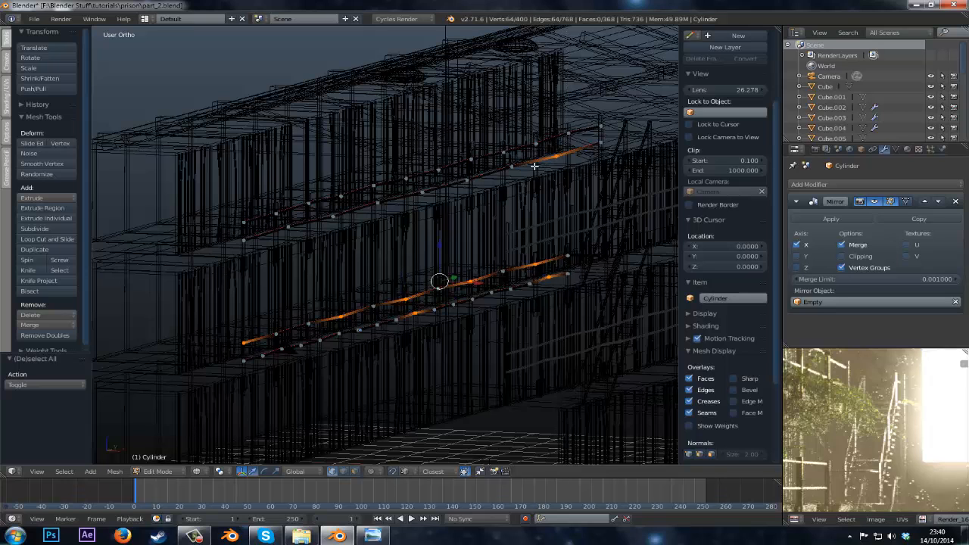
pyautogui.press('b')
pyautogui.moveTo(444, 180); pyautogui.dragTo(322, 207)
pyautogui.press('b')
pyautogui.press('b')
pyautogui.moveTo(483, 152); pyautogui.dragTo(468, 162)
pyautogui.press('b')
pyautogui.moveTo(583, 128); pyautogui.dragTo(560, 140)
# - Lower the selected rail loops about 0.033 along the Z axis and clear the selection
pyautogui.press('z')
pyautogui.moveTo(538, 279); pyautogui.dragTo(435, 259, button='middle')
pyautogui.press('g')
pyautogui.press('z')
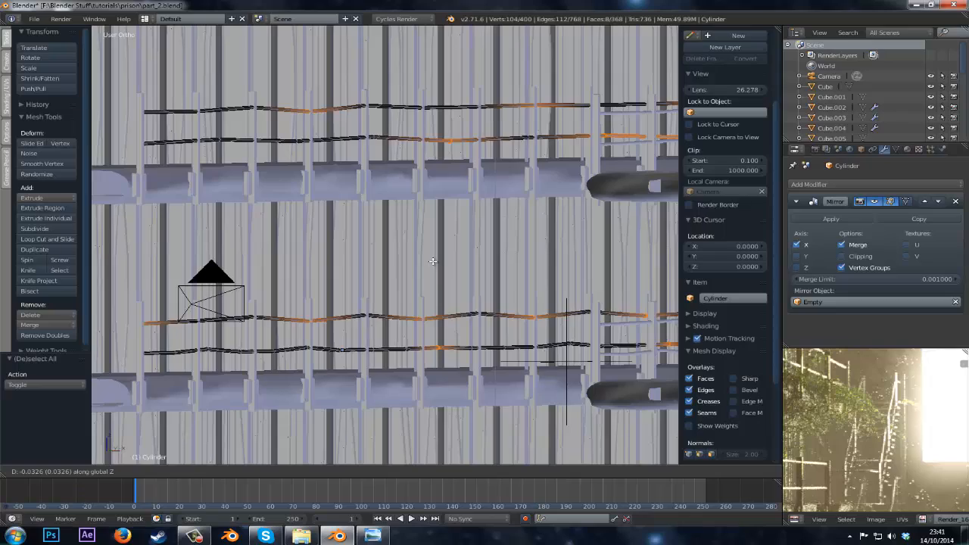
pyautogui.click(432, 261)
pyautogui.press('a')
# - Select one loop midway along the lower walkway's top rail and raise it slightly along the Z axis
pyautogui.moveTo(432, 261)
pyautogui.mouseDown(button='middle')
pyautogui.moveTo(421, 284)
pyautogui.moveTo(396, 277)
pyautogui.moveTo(447, 262)
pyautogui.moveTo(439, 273)
pyautogui.mouseUp(button='middle')
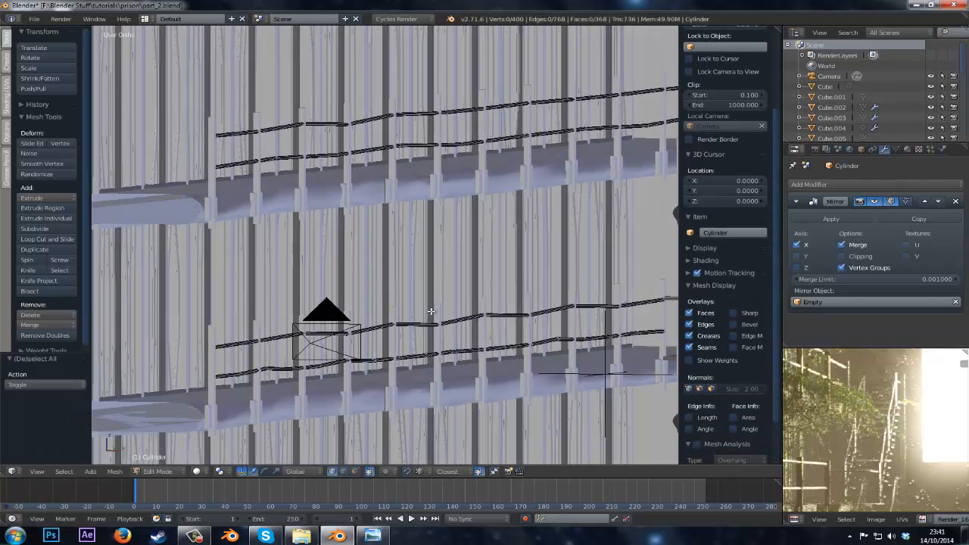
pyautogui.moveTo(426, 335); pyautogui.dragTo(422, 338)
pyautogui.press('z')
pyautogui.press('z')
pyautogui.press('g')
pyautogui.press('z')
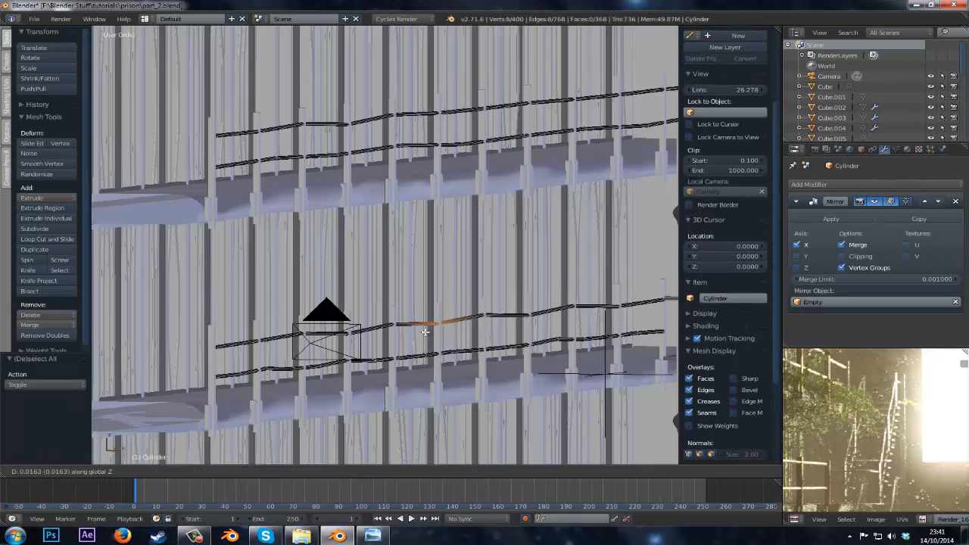
pyautogui.click(426, 330)
# - Select another loop nearer the front end of the lower walkway's top rail and adjust its height along the Z axis
pyautogui.moveTo(426, 330); pyautogui.dragTo(274, 344, button='middle')
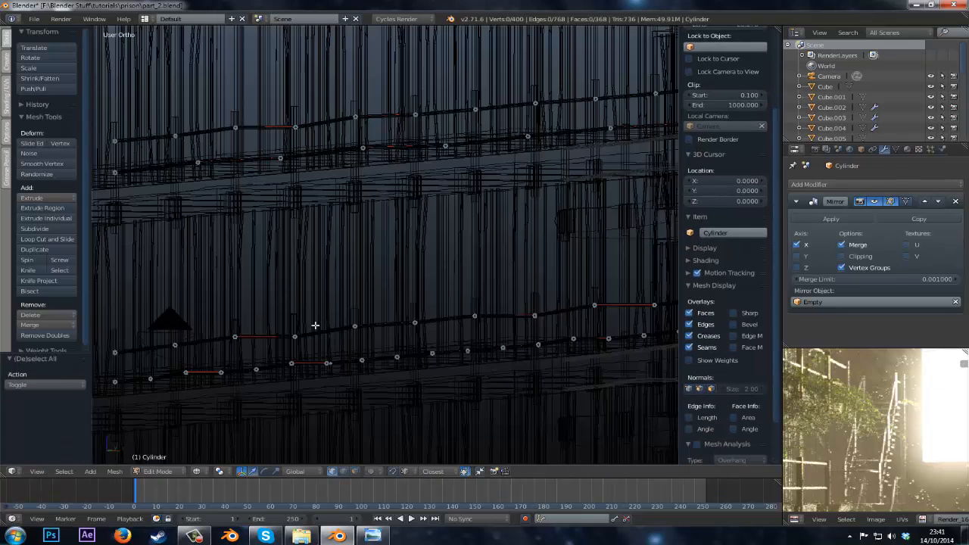
pyautogui.press('z')
pyautogui.press('z')
pyautogui.press('g')
pyautogui.press('z')
pyautogui.click(275, 337)
# - Select the loop on the lower walkway's top rail just before the ladder landing and raise it about 0.06 along the Z axis
pyautogui.moveTo(547, 328)
pyautogui.keyDown('shift'); pyautogui.mouseDown(button='middle')
pyautogui.moveTo(347, 326)
pyautogui.moveTo(390, 316)
pyautogui.mouseUp(button='middle'); pyautogui.keyUp('shift')
pyautogui.press('z')
pyautogui.rightClick(374, 317)
pyautogui.press('z')
pyautogui.press('z')
pyautogui.press('a')
pyautogui.rightClick(345, 301)
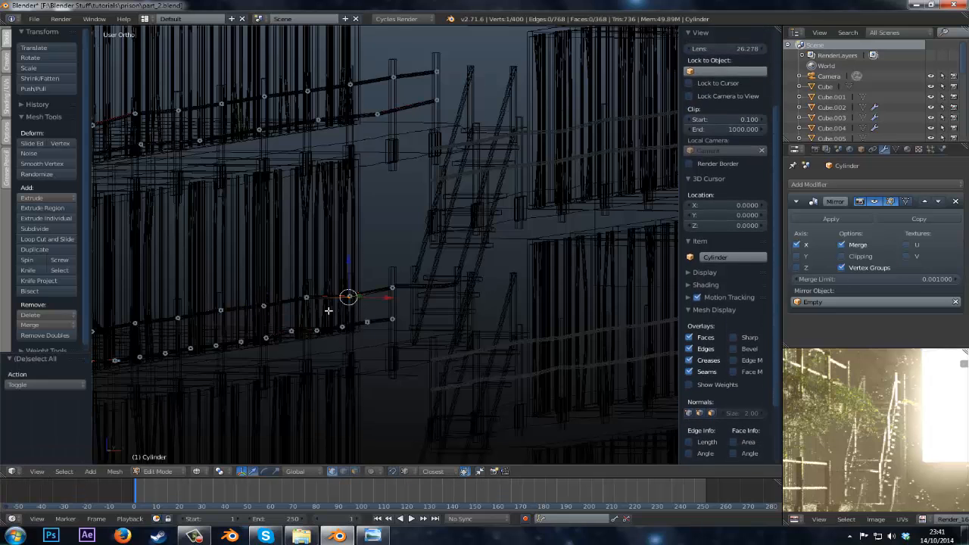
pyautogui.press('z')
pyautogui.press('z')
pyautogui.press('b')
pyautogui.moveTo(361, 290); pyautogui.dragTo(334, 306)
pyautogui.press('z')
pyautogui.press('g')
pyautogui.press('z')
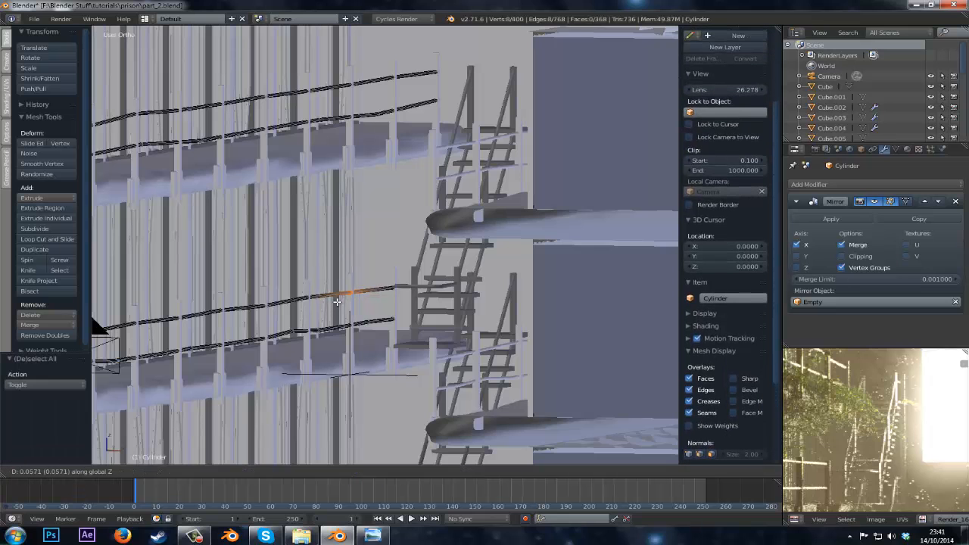
pyautogui.click(338, 300)
# - Select the sagging loop near the front of the upper walkway's top rail, raise it about 0.1 along Z, and deselect it
pyautogui.moveTo(385, 270); pyautogui.dragTo(322, 258, button='middle')
pyautogui.press('z')
pyautogui.press('a')
pyautogui.press('z')
pyautogui.press('b')
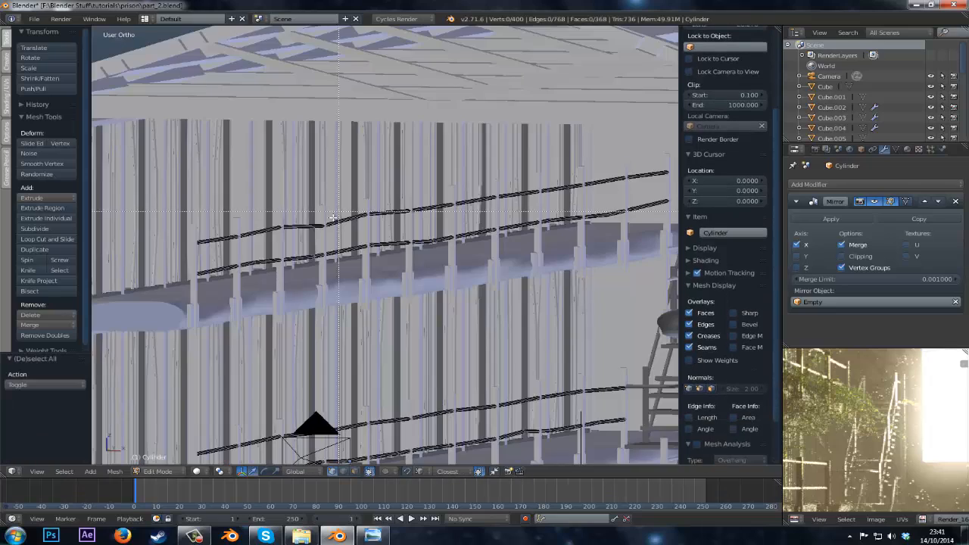
pyautogui.moveTo(337, 215); pyautogui.dragTo(310, 244)
pyautogui.press('z')
pyautogui.press('b')
pyautogui.press('z')
pyautogui.press('g')
pyautogui.press('z')
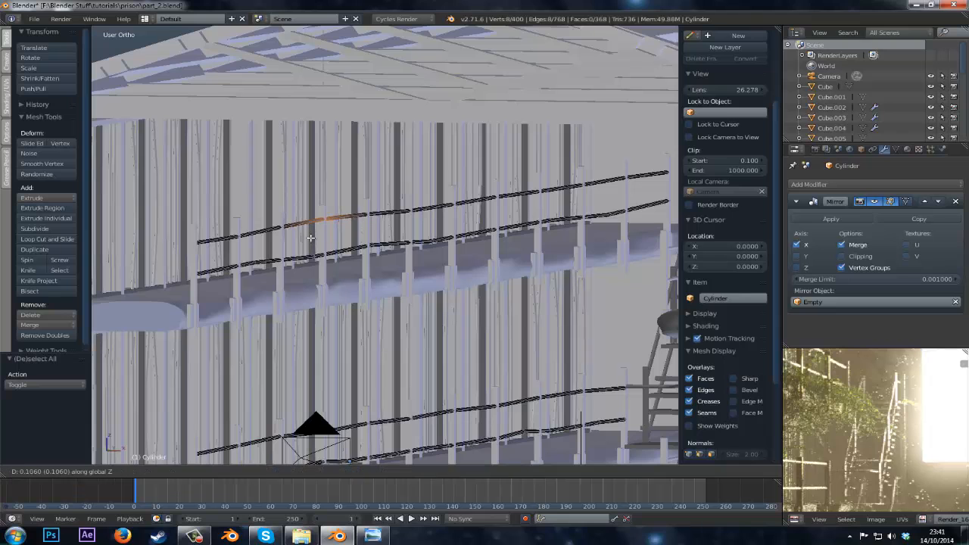
pyautogui.click(310, 240)
pyautogui.press('a')
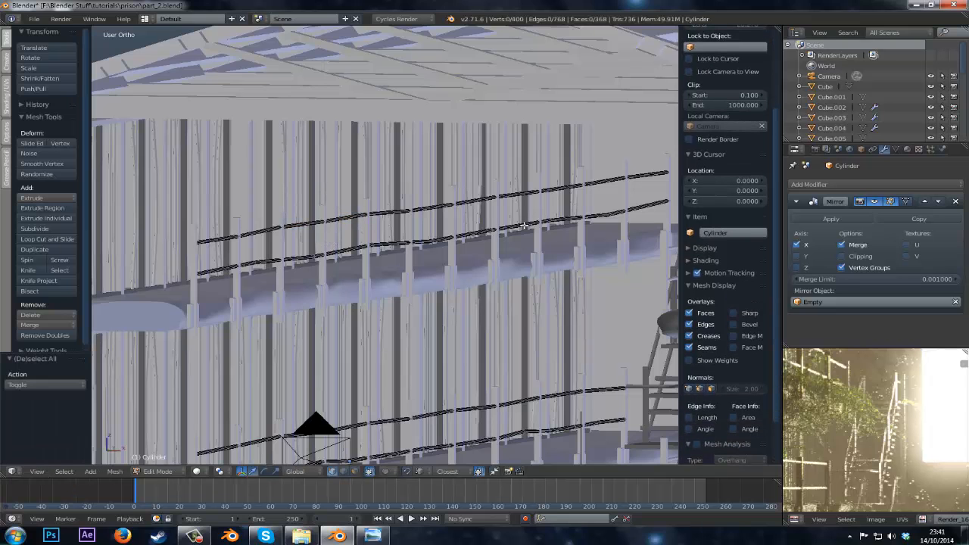
# - Select the loop near the far end of the upper walkway's bottom rail and raise it about 0.016 along the Z axis
pyautogui.press('z')
pyautogui.press('b')
pyautogui.moveTo(621, 208); pyautogui.dragTo(599, 226)
pyautogui.press('z')
pyautogui.press('g')
pyautogui.press('z')
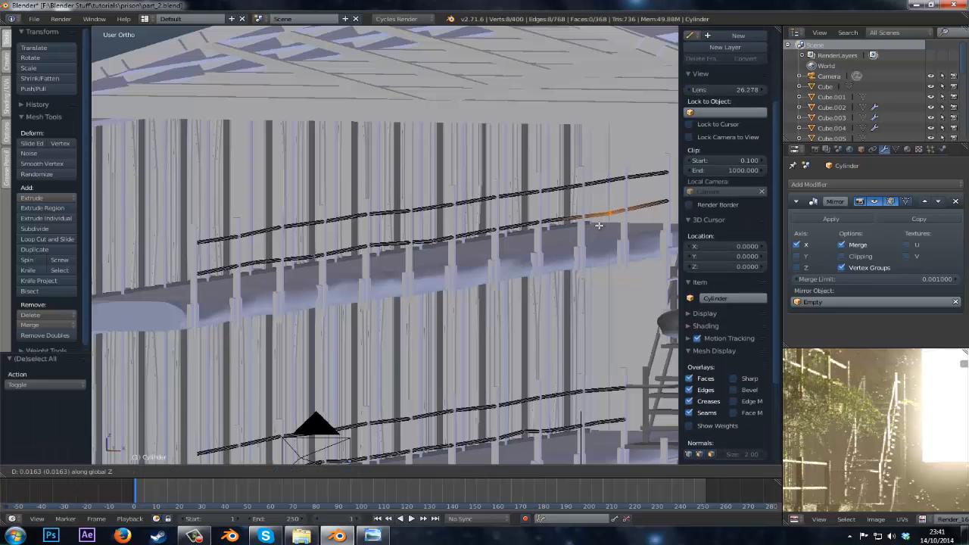
pyautogui.click(599, 225)
# - Return the rails to Object Mode and save over part_2.blend
pyautogui.press('Tab')
pyautogui.press('Tab')
pyautogui.press('Tab')
pyautogui.hotkey('ctrl', 's')
pyautogui.click(598, 226)
# - Deselect everything, check the finished rails through the scene camera, and save over part_2.blend
pyautogui.scroll(-3, 513, 257)
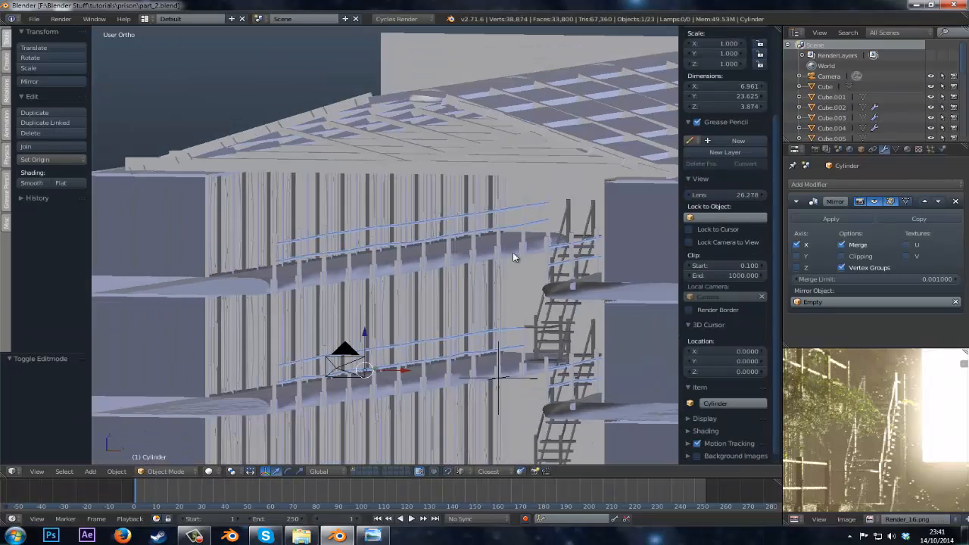
pyautogui.moveTo(513, 258); pyautogui.dragTo(361, 275, button='middle')
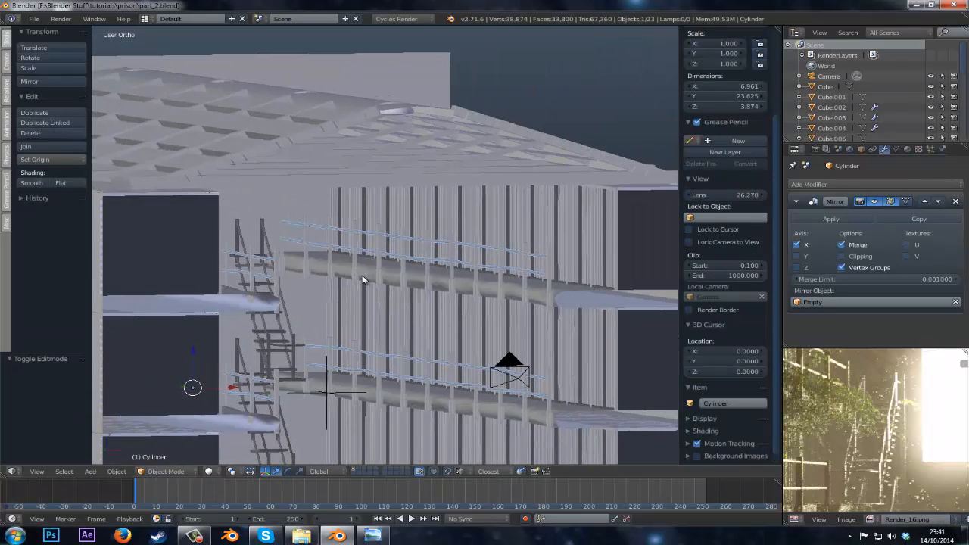
pyautogui.press('KP_0')
pyautogui.press('a')
pyautogui.scroll(3, 380, 349)
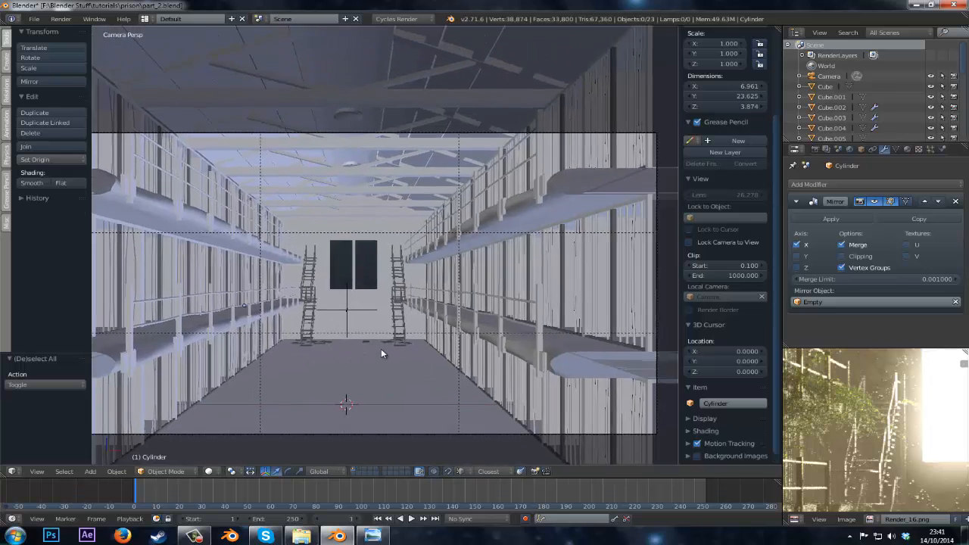
pyautogui.press('KP_0')
pyautogui.press('KP_0')
pyautogui.hotkey('ctrl', 's')
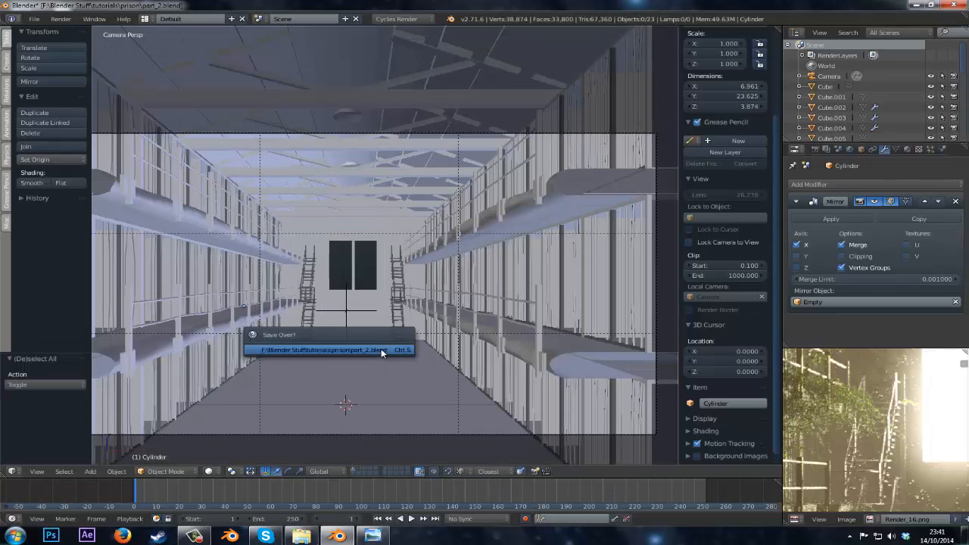
pyautogui.click(381, 350)
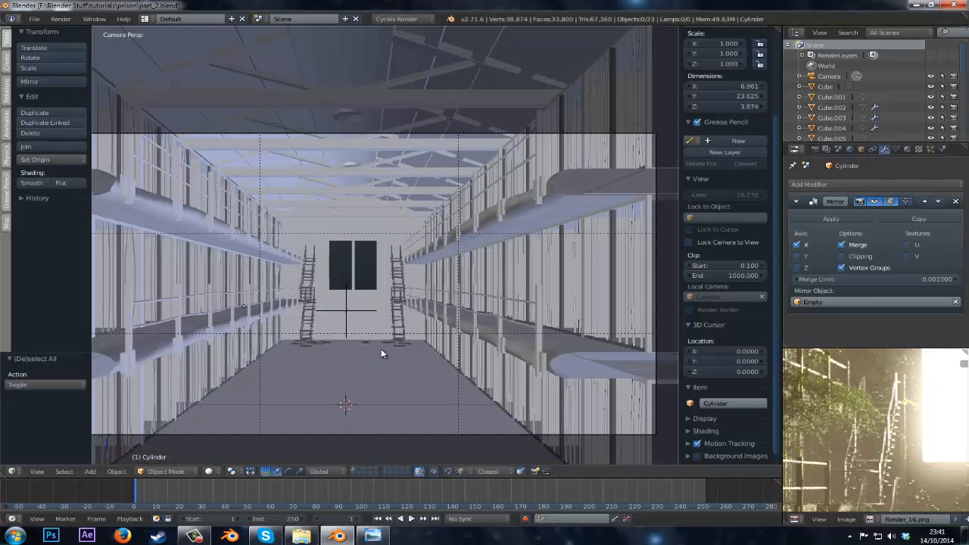
# - Shift the hall within the camera view and save the file once more
pyautogui.keyDown('shift'); pyautogui.moveTo(419, 315); pyautogui.dragTo(443, 297, button='middle'); pyautogui.keyUp('shift')
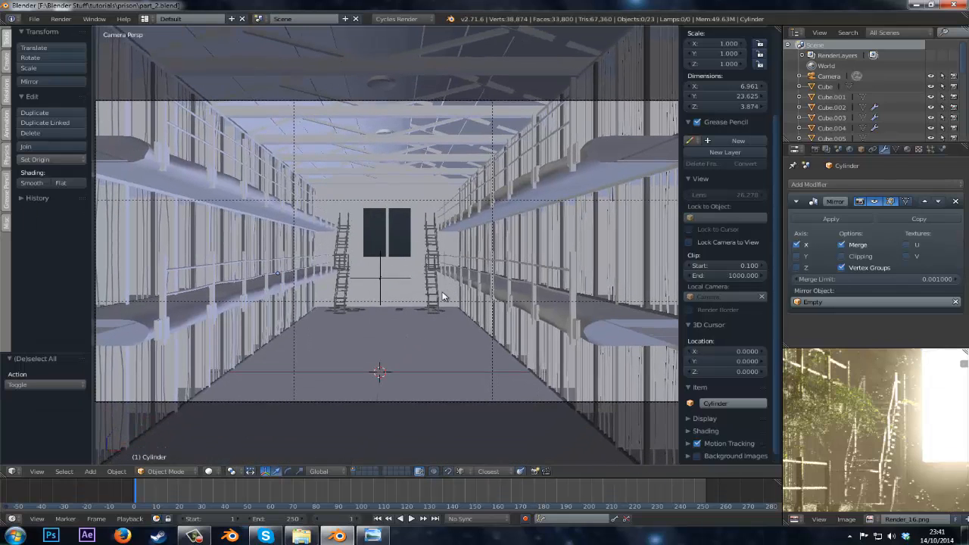
pyautogui.keyDown('shift'); pyautogui.moveTo(398, 370); pyautogui.dragTo(434, 331, button='middle'); pyautogui.keyUp('shift')
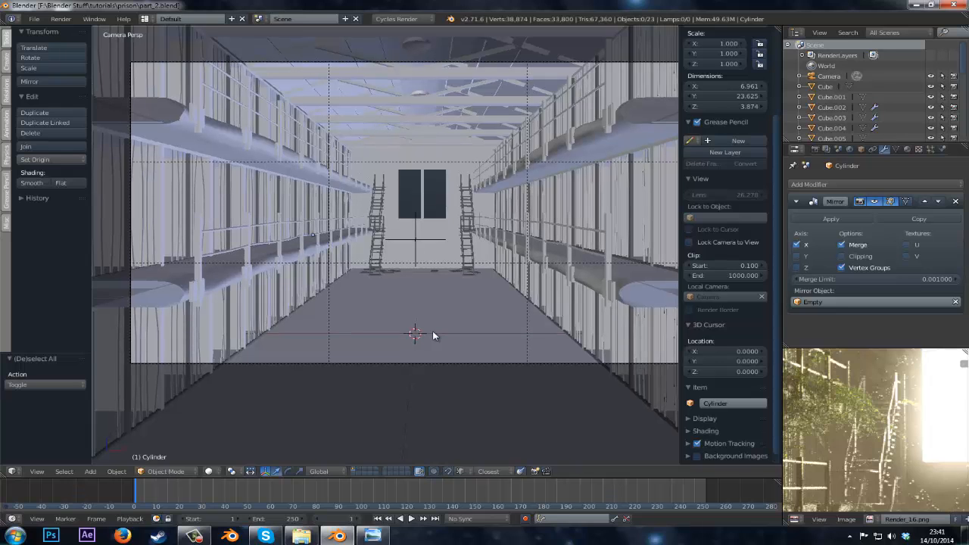
pyautogui.hotkey('ctrl', 's')
pyautogui.click(433, 331)
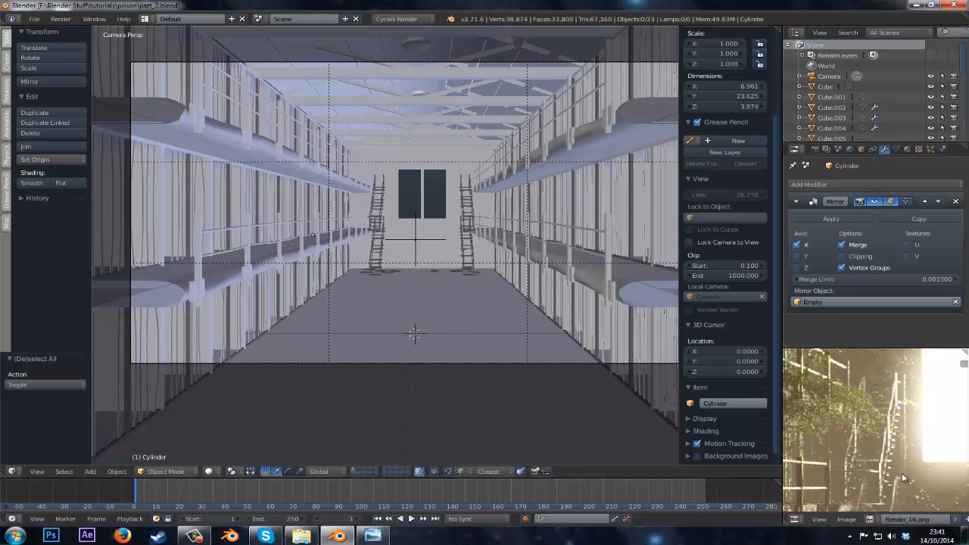
# - Enlarge the reference image Render_16.png and examine the ground-floor cells, bars and pillars beneath the walkway
pyautogui.hotkey('ctrl', 'Up')
pyautogui.moveTo(318, 500); pyautogui.dragTo(581, 310, button='middle')
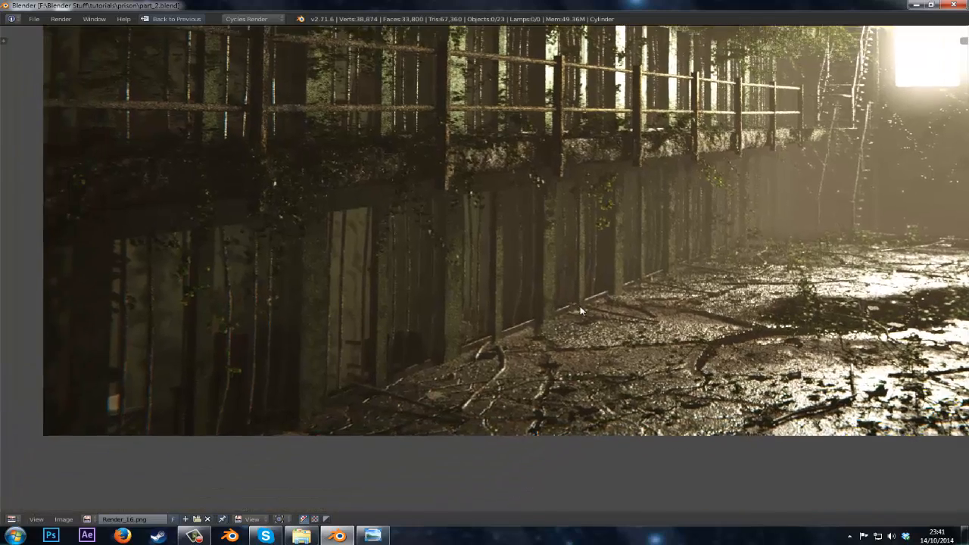
pyautogui.scroll(3, 419, 306)
pyautogui.moveTo(405, 378); pyautogui.dragTo(528, 310, button='middle')
pyautogui.scroll(-1, 439, 315)
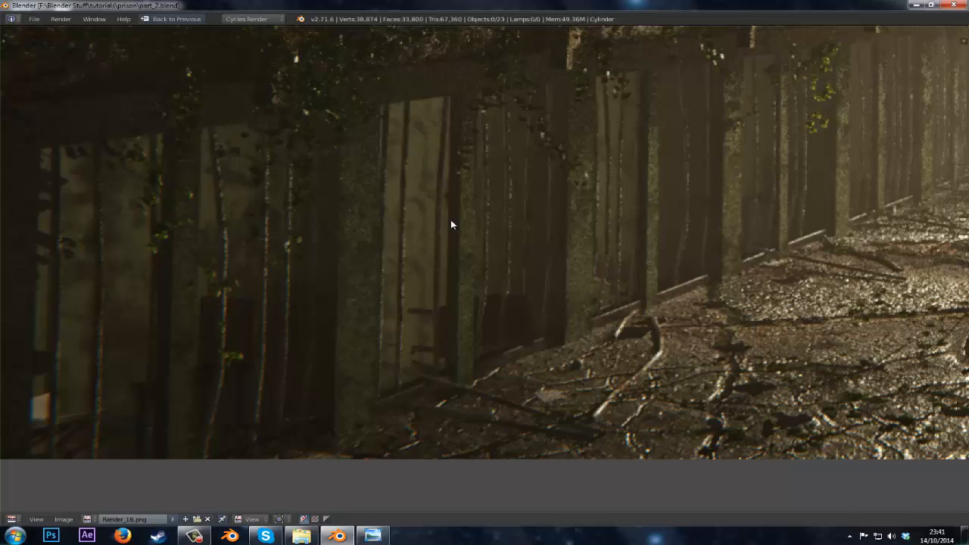
pyautogui.scroll(-4, 451, 221)
pyautogui.scroll(4, 451, 220)
pyautogui.scroll(2, 455, 325)
pyautogui.scroll(-2, 456, 303)
pyautogui.scroll(-3, 458, 314)
pyautogui.scroll(4, 463, 326)
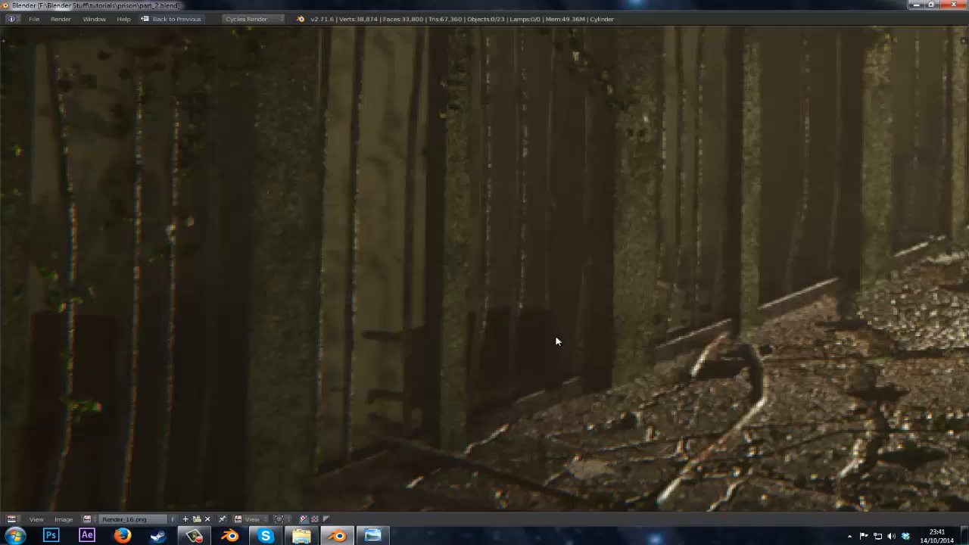
pyautogui.moveTo(506, 328); pyautogui.dragTo(350, 259, button='middle')
pyautogui.scroll(-3, 370, 363)
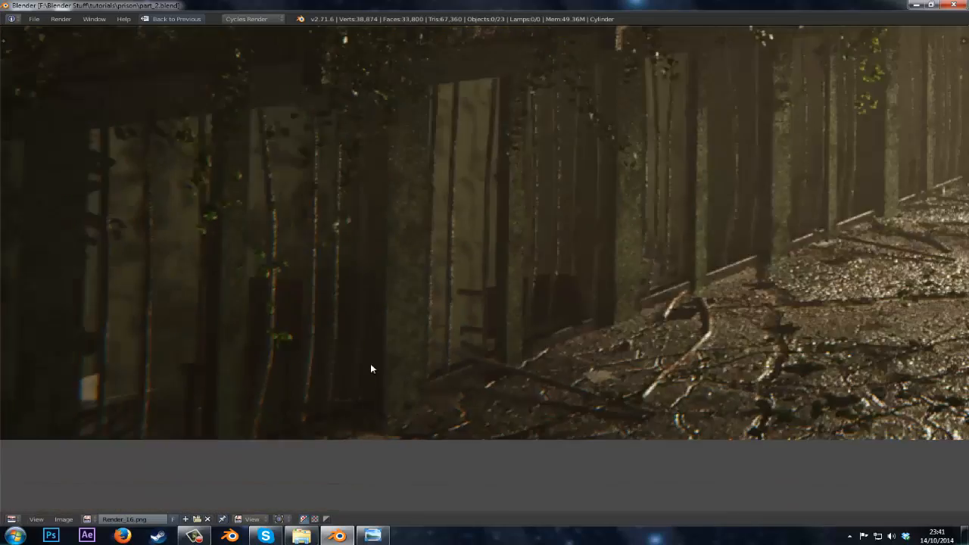
pyautogui.scroll(3, 470, 327)
pyautogui.moveTo(338, 371); pyautogui.dragTo(592, 323, button='middle')
pyautogui.click(403, 370)
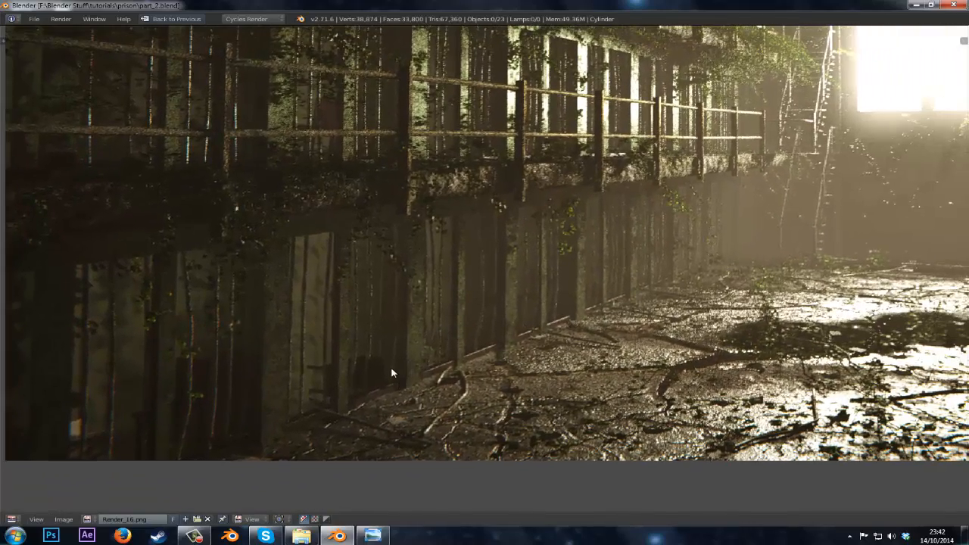
pyautogui.press('Escape')
# - Switch to a separate layer without the hall and add a cube mesh at the 3D cursor
pyautogui.click(360, 468)
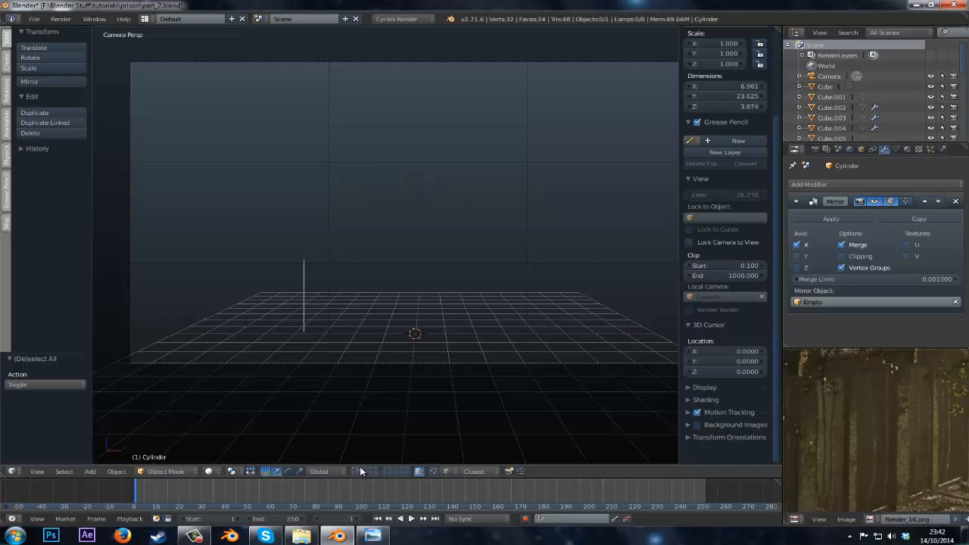
pyautogui.moveTo(437, 350); pyautogui.dragTo(415, 254, button='middle')
pyautogui.scroll(2, 416, 255)
pyautogui.press('a')
pyautogui.press('a')
pyautogui.hotkey('shift', 'a')
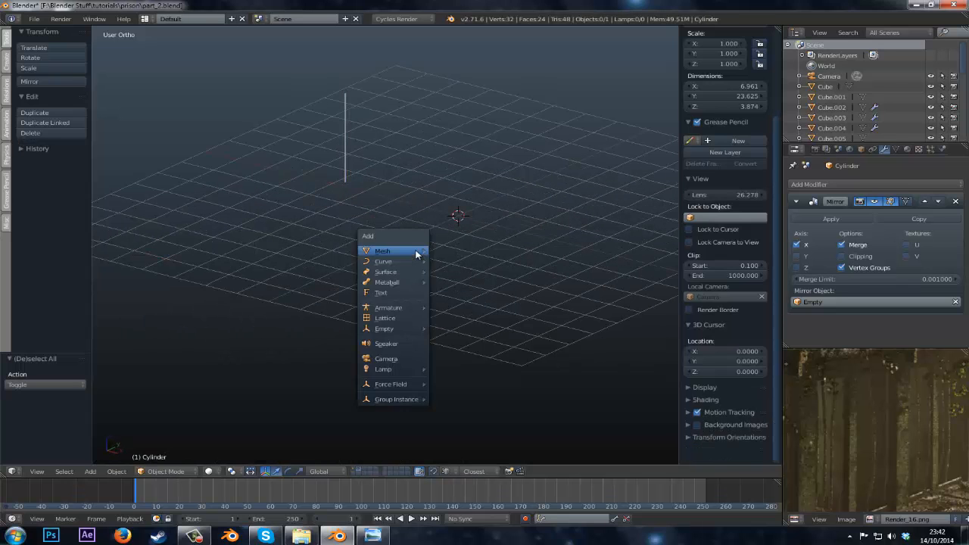
pyautogui.moveTo(409, 251)
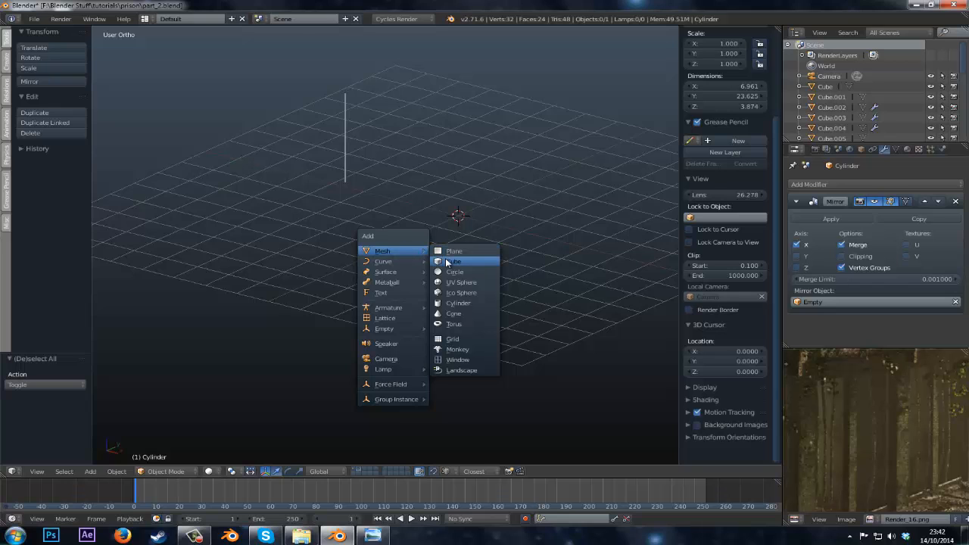
pyautogui.click(452, 261)
pyautogui.click(195, 536)
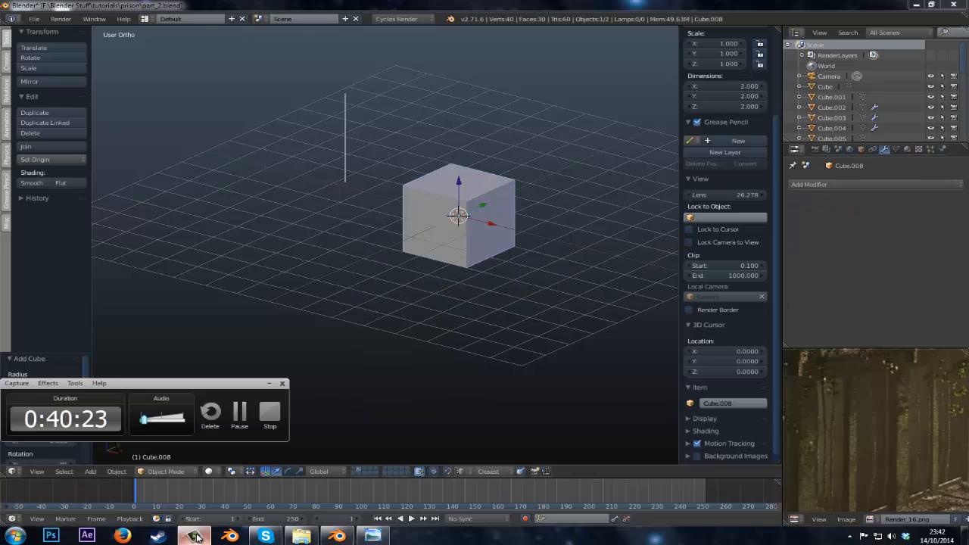
# - Flatten the new cube along Z into a thin seat slab and raise it about 1 unit along Z
pyautogui.rightClick(493, 246)
pyautogui.moveTo(492, 240); pyautogui.dragTo(345, 324, button='middle')
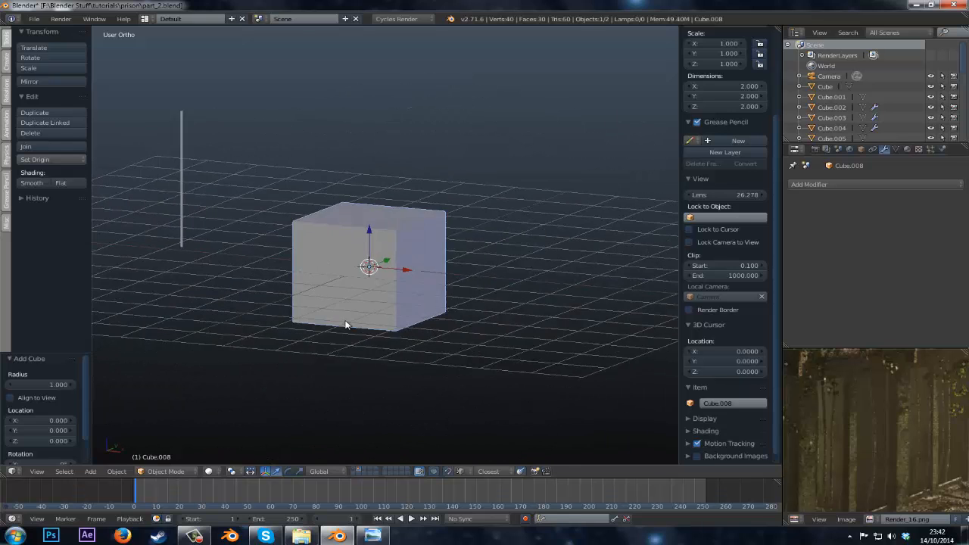
pyautogui.press('Tab')
pyautogui.press('s')
pyautogui.press('z')
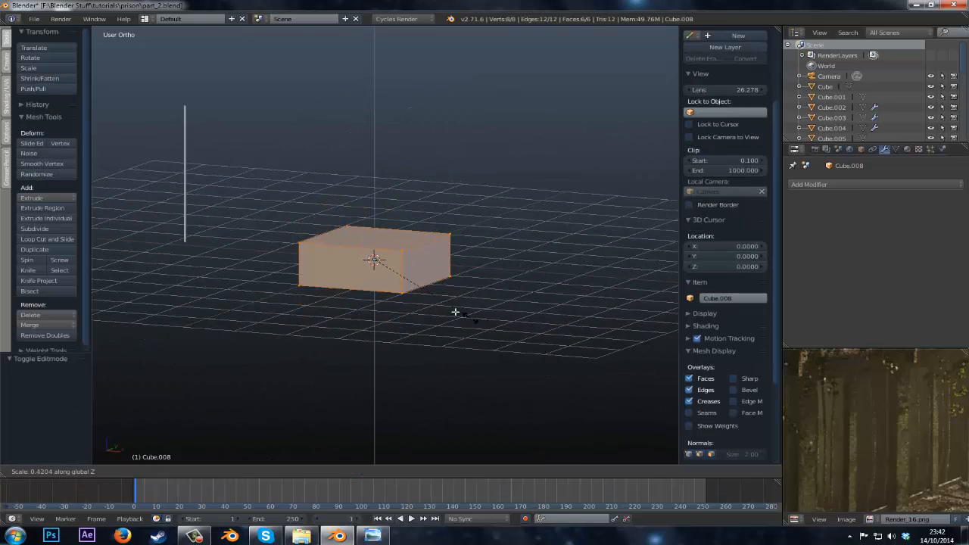
pyautogui.click(411, 281)
pyautogui.press('s')
pyautogui.press('z')
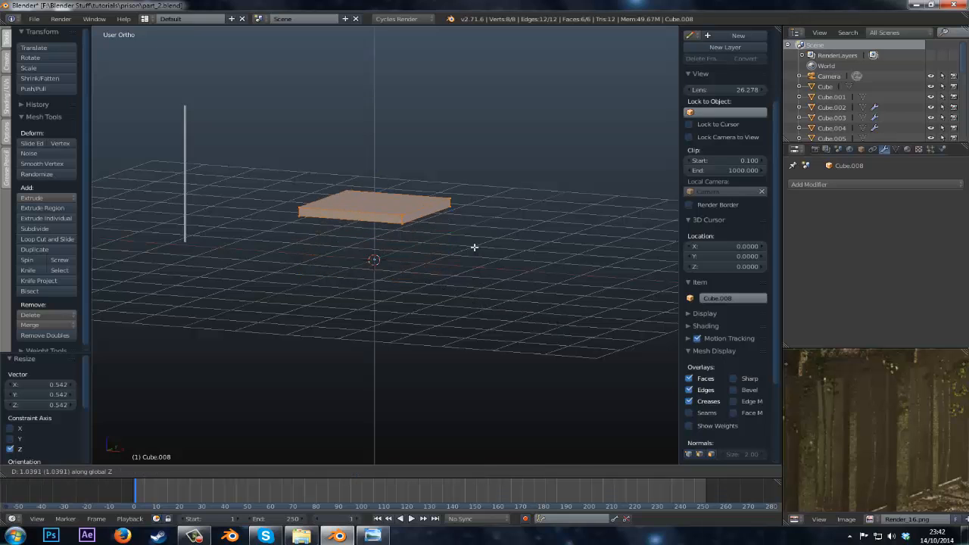
pyautogui.click(523, 270)
pyautogui.moveTo(524, 270); pyautogui.dragTo(492, 279, button='middle')
# - Add a loop cut across the seat slab and slide it close to the back edge
pyautogui.press('a')
pyautogui.hotkey('ctrl', 'r')
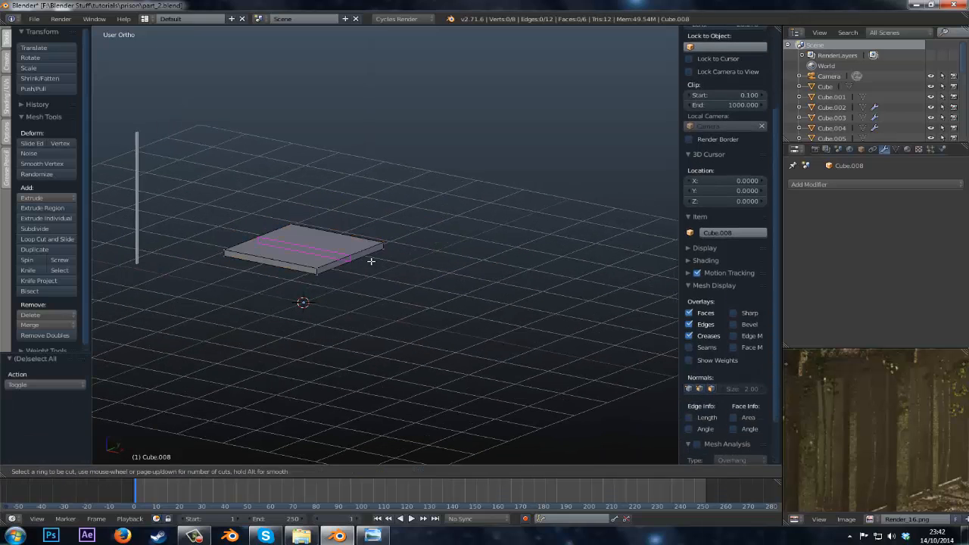
pyautogui.click(370, 262)
pyautogui.click(391, 247)
pyautogui.press('a')
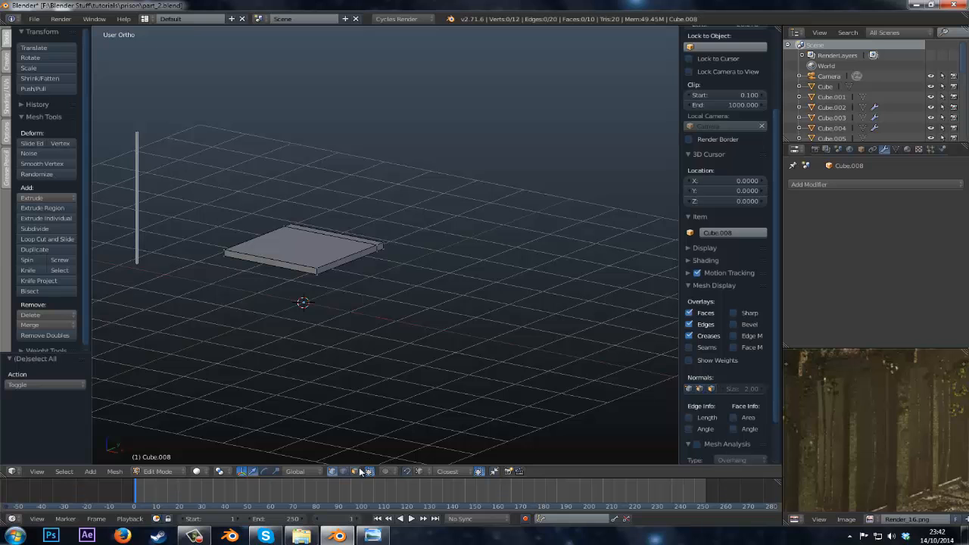
# - Extrude the narrow top face along the seat's back edge upward to form the chair's backrest
pyautogui.rightClick(331, 235)
pyautogui.press('e')
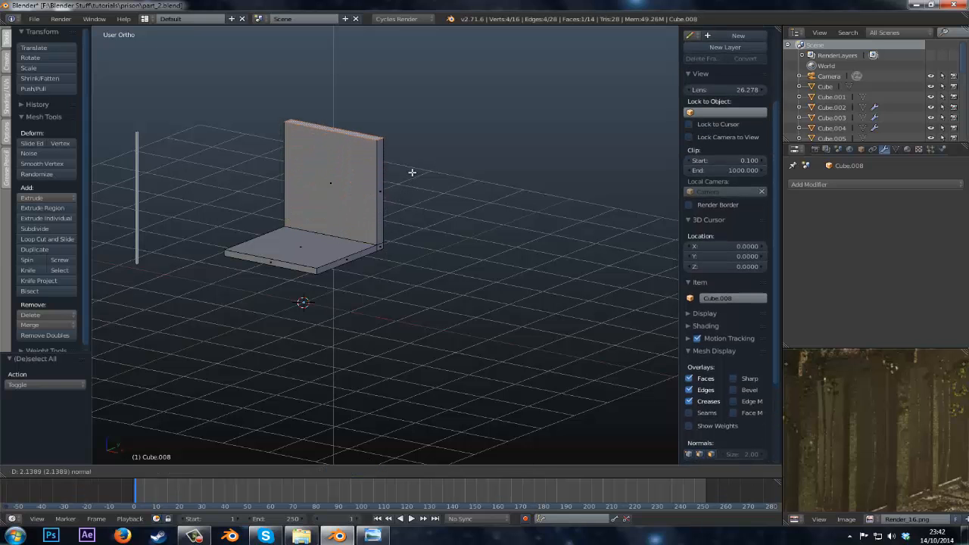
pyautogui.click(393, 215)
pyautogui.moveTo(392, 216); pyautogui.dragTo(480, 351, button='middle')
pyautogui.press('a')
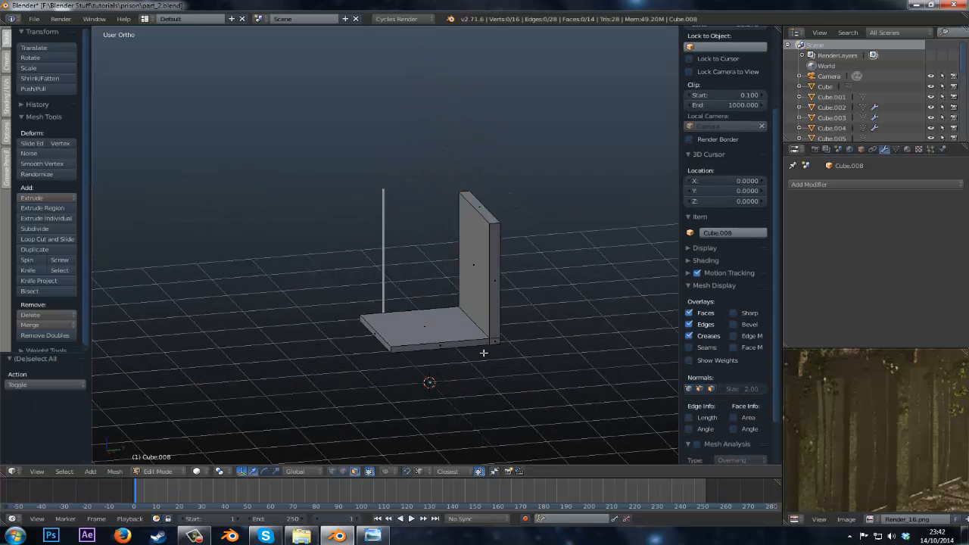
# - Add a cube inside the chair mesh, scale it to 0.25 in X and Y, and narrow it further into a leg
pyautogui.hotkey('shift', 'a')
pyautogui.click(463, 332)
pyautogui.press('KP_7')
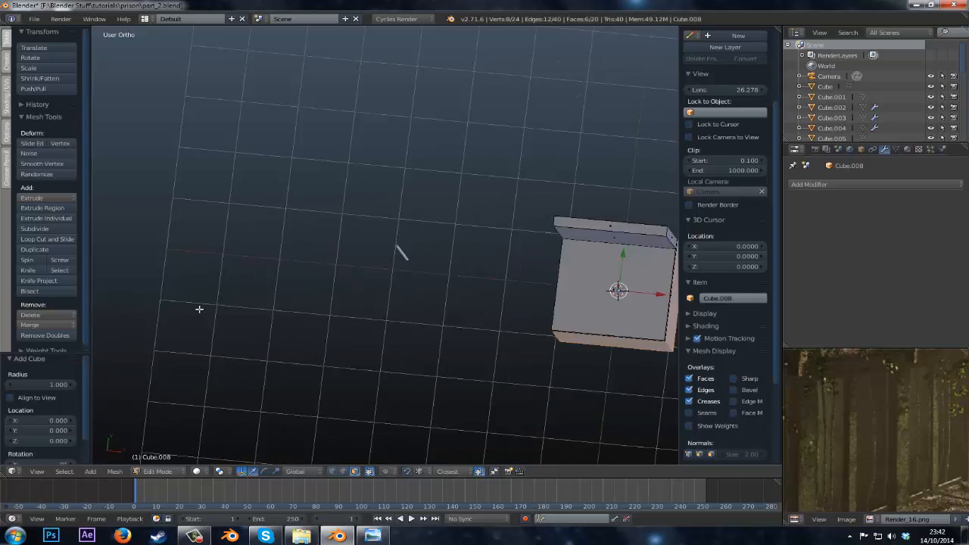
pyautogui.press('KP_Decimal')
pyautogui.write('s')
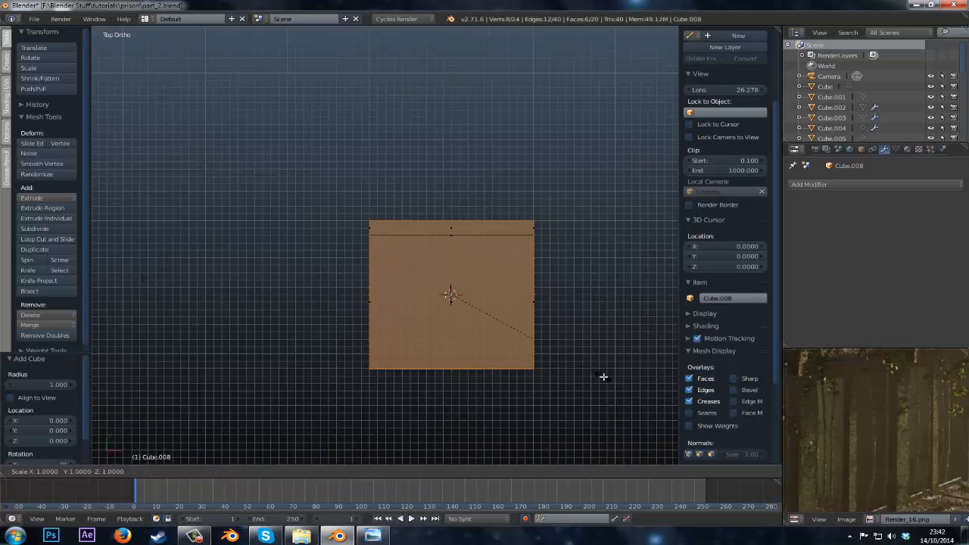
pyautogui.write('.25')
pyautogui.press('Return')
pyautogui.press('s')
pyautogui.hotkey('shift', 'z')
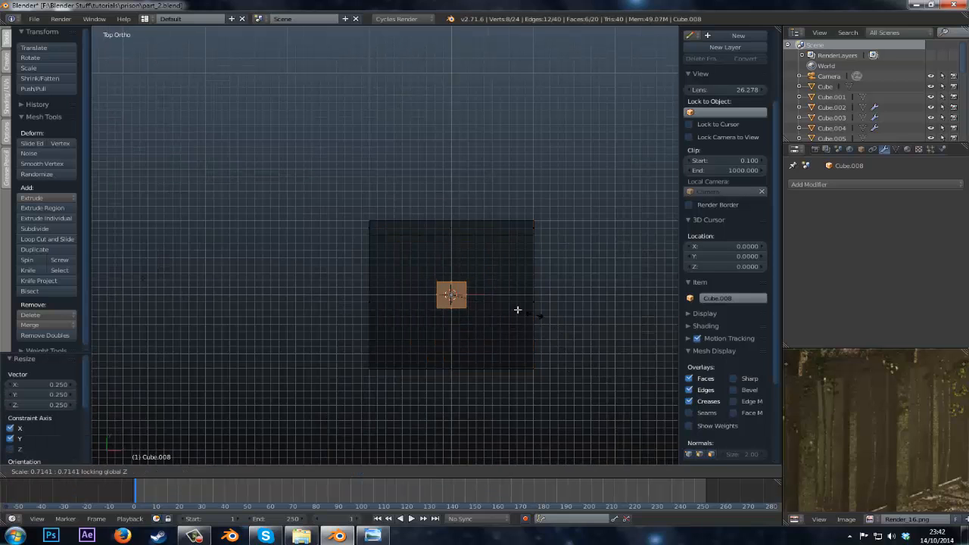
pyautogui.click(486, 304)
# - Move the leg under the seat's back corner, about 0.87 in X and 0.68 in Y, and raise it about 0.04 in Z
pyautogui.press('g')
pyautogui.click(554, 265)
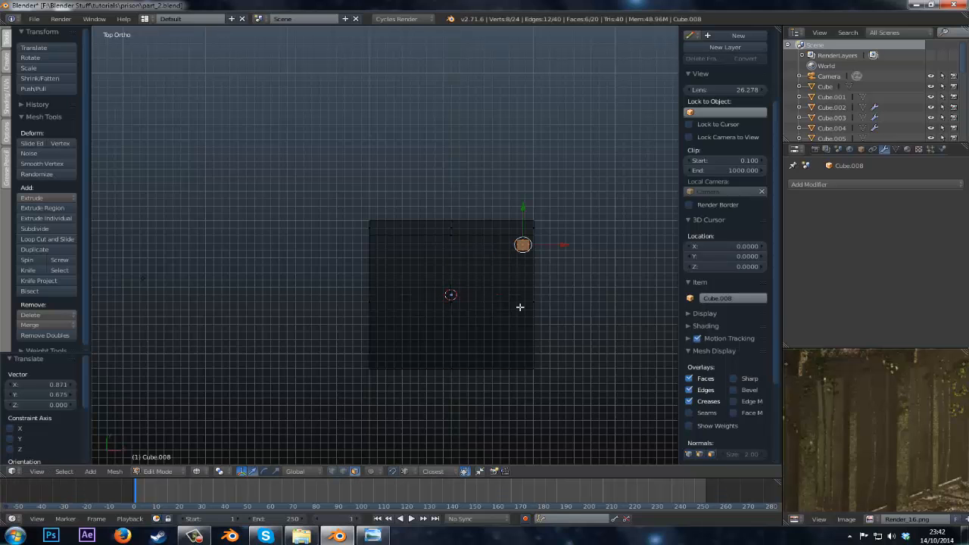
pyautogui.moveTo(519, 308); pyautogui.dragTo(449, 270, button='middle')
pyautogui.press('g')
pyautogui.press('y')
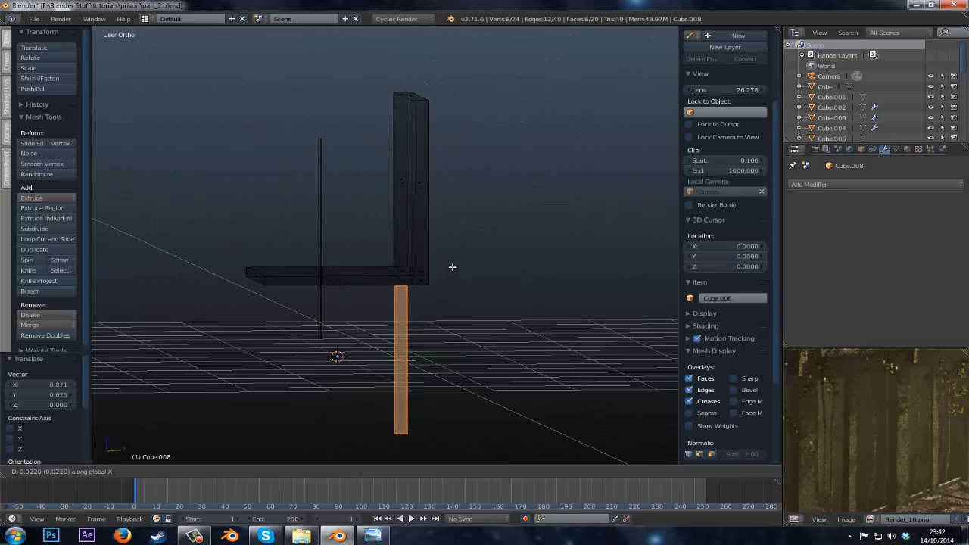
pyautogui.press('z')
pyautogui.click(452, 266)
# - Duplicate the back leg about -1.73 along X to the opposite back corner of the seat
pyautogui.press('KP_7')
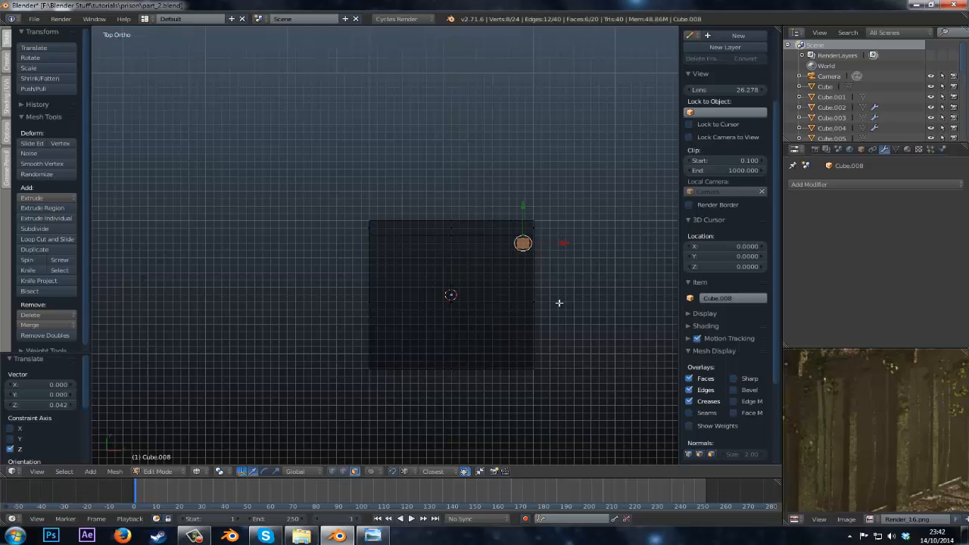
pyautogui.press('g')
pyautogui.press('x')
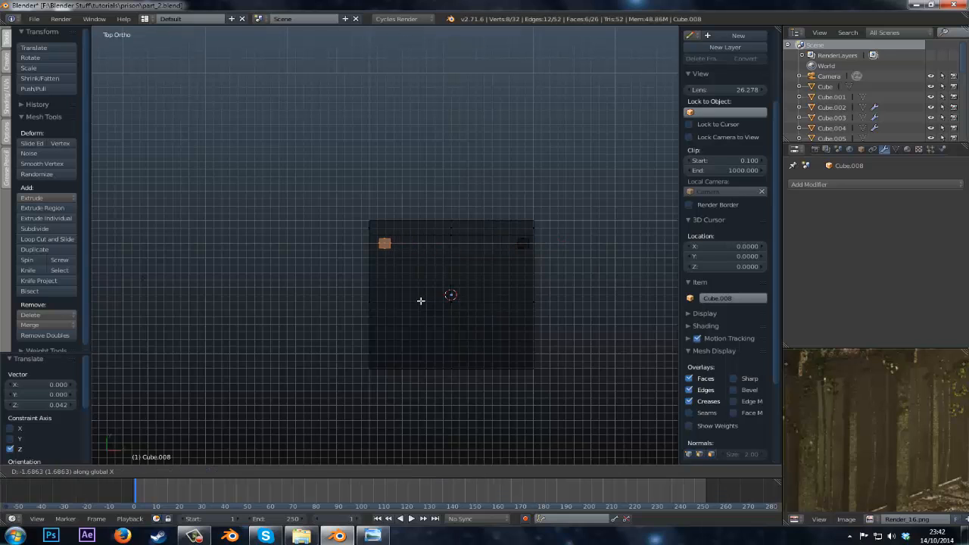
pyautogui.click(418, 301)
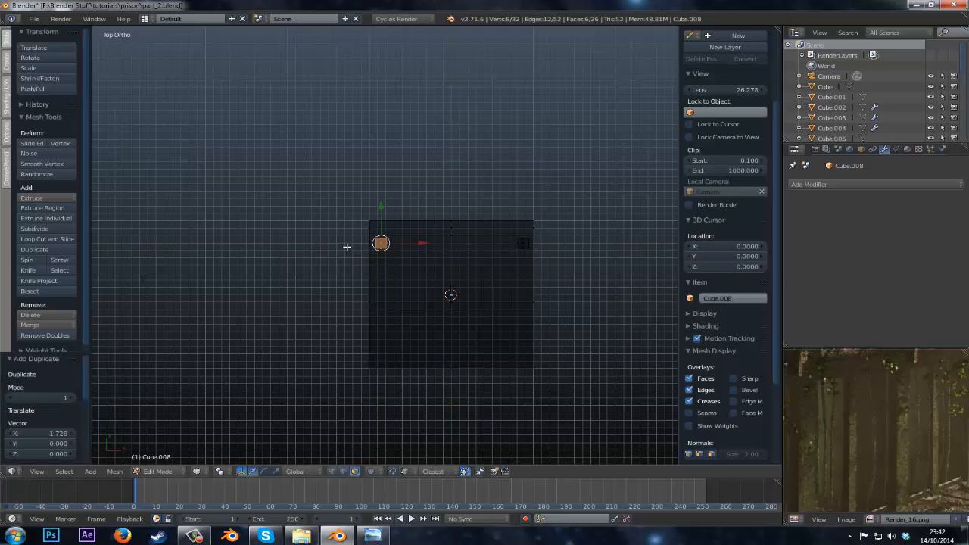
# - Duplicate both back legs to the seat's front corners and return the chair to solid shading
pyautogui.press('a')
pyautogui.press('b')
pyautogui.moveTo(351, 236); pyautogui.dragTo(559, 276)
pyautogui.hotkey('shift', 'd')
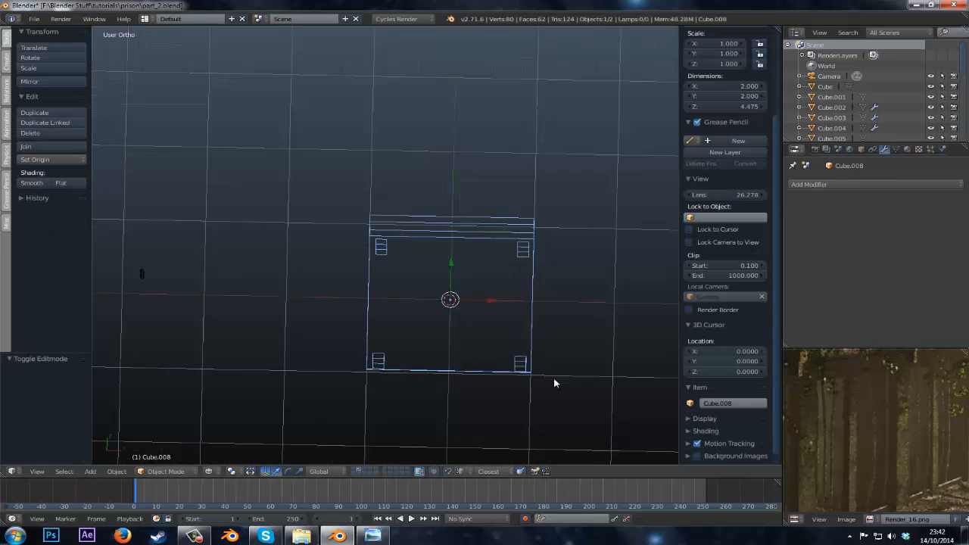
pyautogui.moveTo(553, 378)
pyautogui.mouseDown(button='middle')
pyautogui.moveTo(521, 325)
pyautogui.moveTo(447, 266)
pyautogui.moveTo(411, 197)
pyautogui.moveTo(380, 261)
pyautogui.moveTo(402, 298)
pyautogui.moveTo(447, 315)
pyautogui.moveTo(553, 247)
pyautogui.moveTo(508, 322)
pyautogui.mouseUp(button='middle')
pyautogui.press('z')
pyautogui.click(520, 324)
# - Unwrap the entire chair mesh with Cube Projection and check the resulting UV layout
pyautogui.press('Tab')
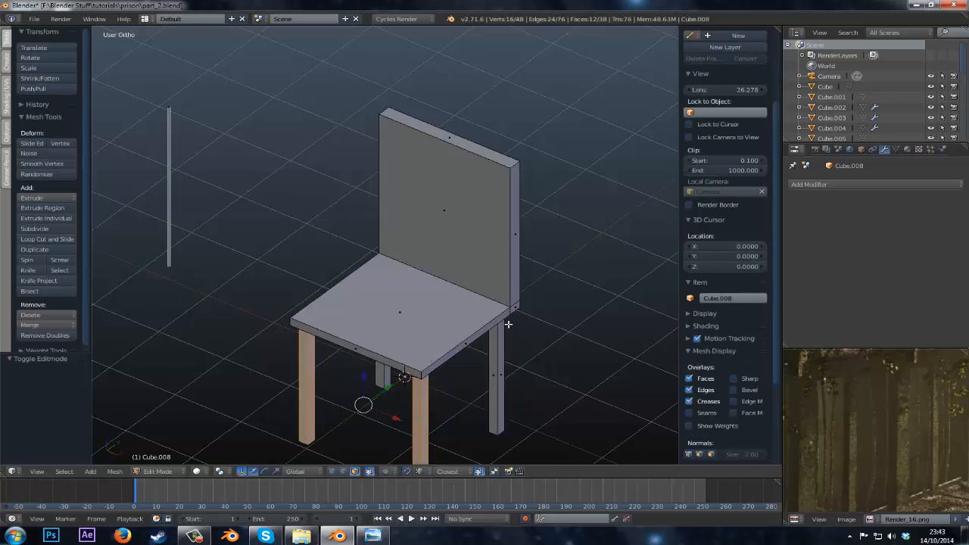
pyautogui.scroll(-2, 508, 323)
pyautogui.press('a')
pyautogui.press('a')
pyautogui.press('u')
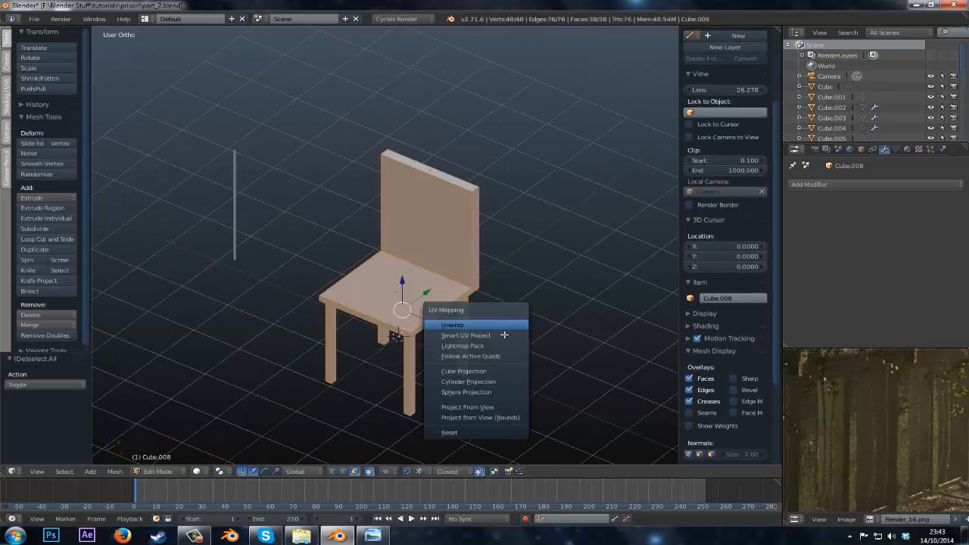
pyautogui.click(492, 374)
pyautogui.scroll(-4, 891, 432)
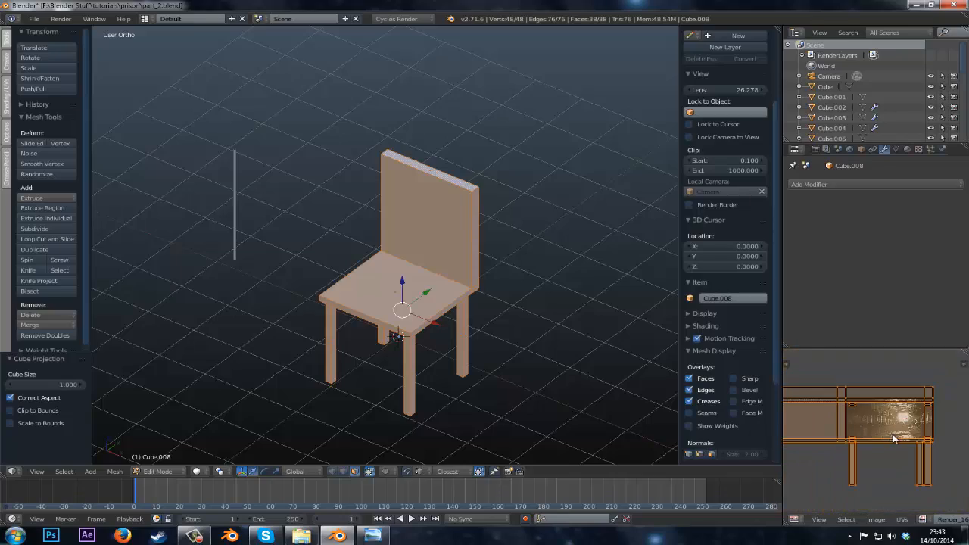
pyautogui.scroll(3, 891, 432)
pyautogui.moveTo(469, 395); pyautogui.dragTo(500, 368, button='middle')
pyautogui.scroll(2, 499, 367)
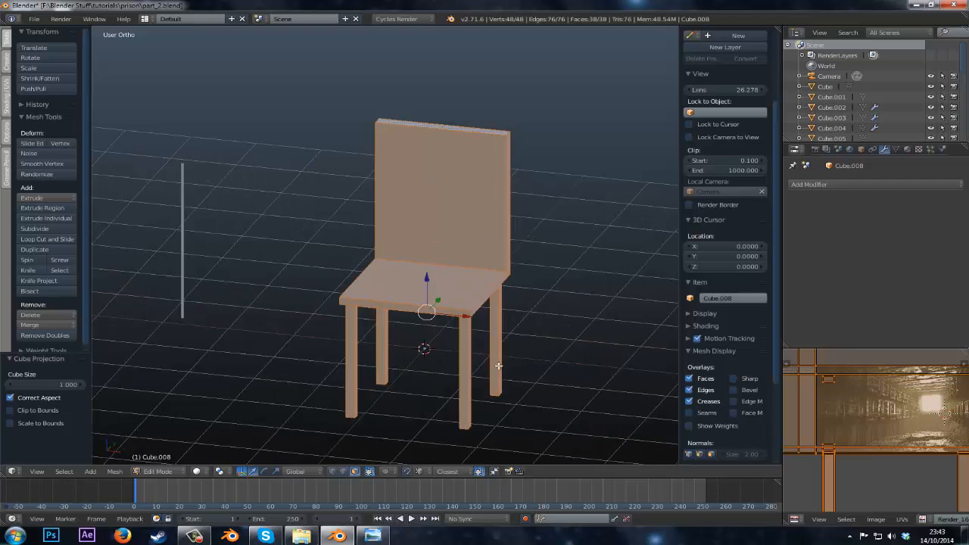
pyautogui.scroll(-2, 499, 367)
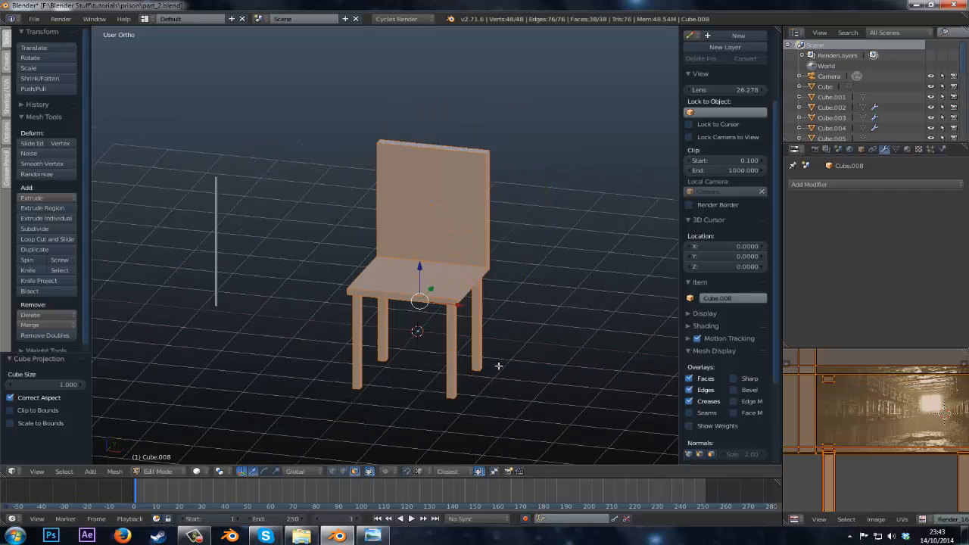
# - Return the chair to Object Mode and save over part_2.blend
pyautogui.press('Tab')
pyautogui.hotkey('ctrl', 's')
pyautogui.click(498, 368)
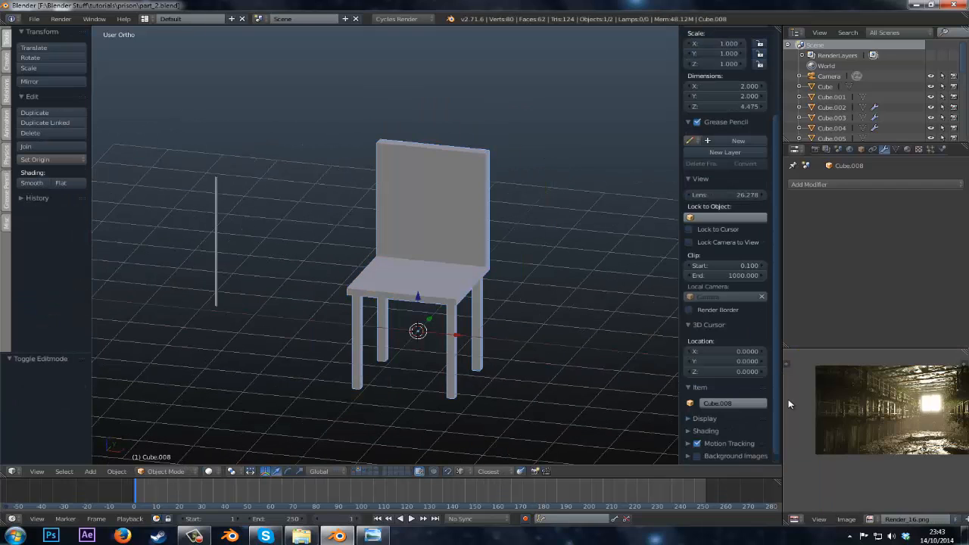
# - Check the reference image Render_16.png for the chair's surroundings, and move the chair to the first layer only
pyautogui.hotkey('shift', 'space')
pyautogui.scroll(4, 395, 346)
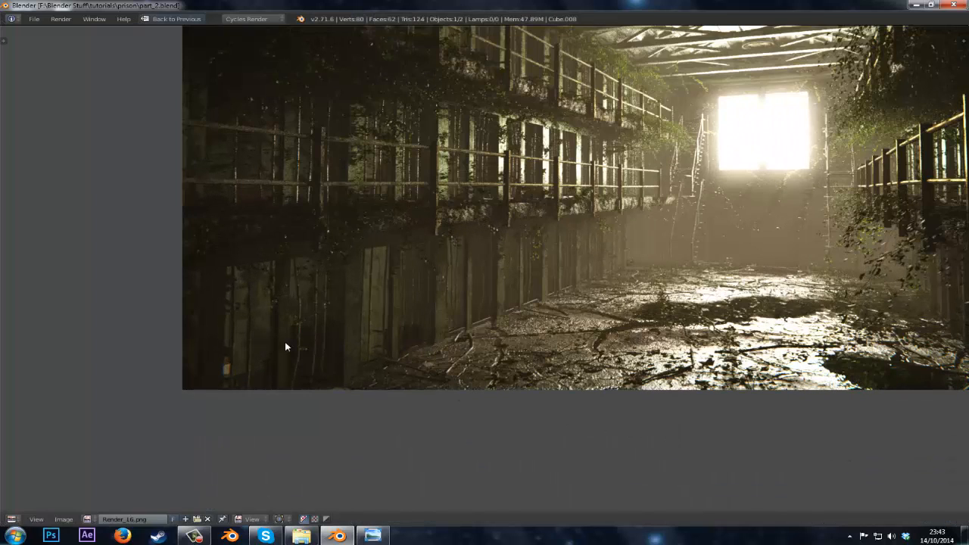
pyautogui.hotkey('shift', 'space')
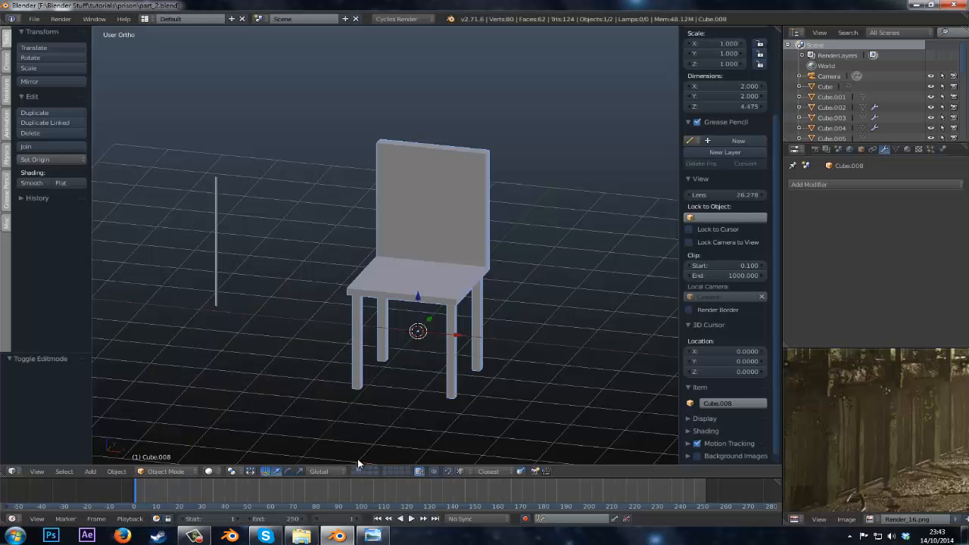
pyautogui.press('m')
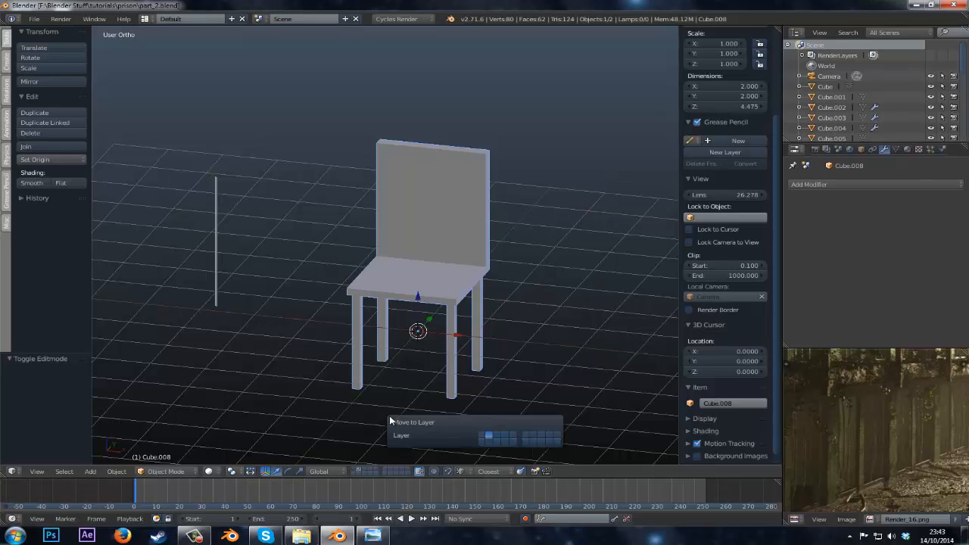
pyautogui.click(485, 437)
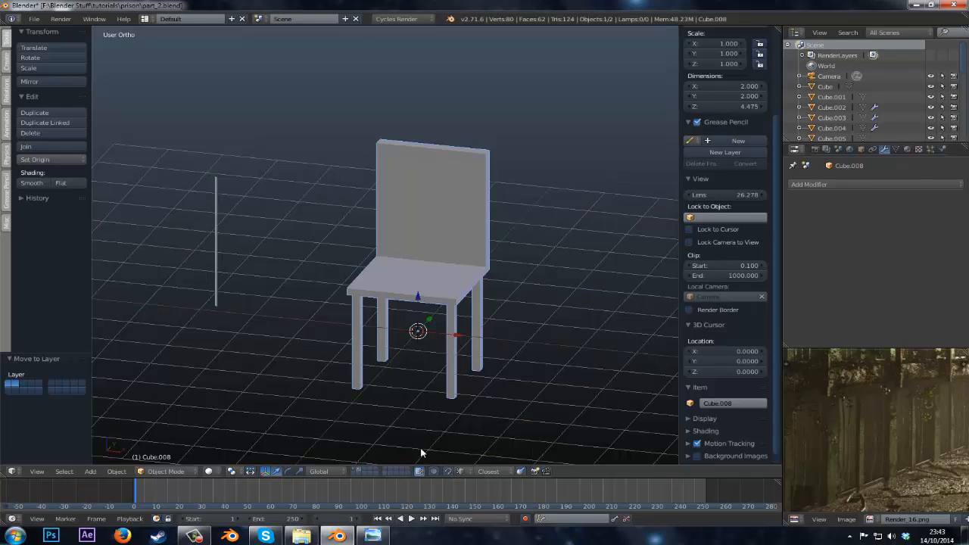
pyautogui.press('m')
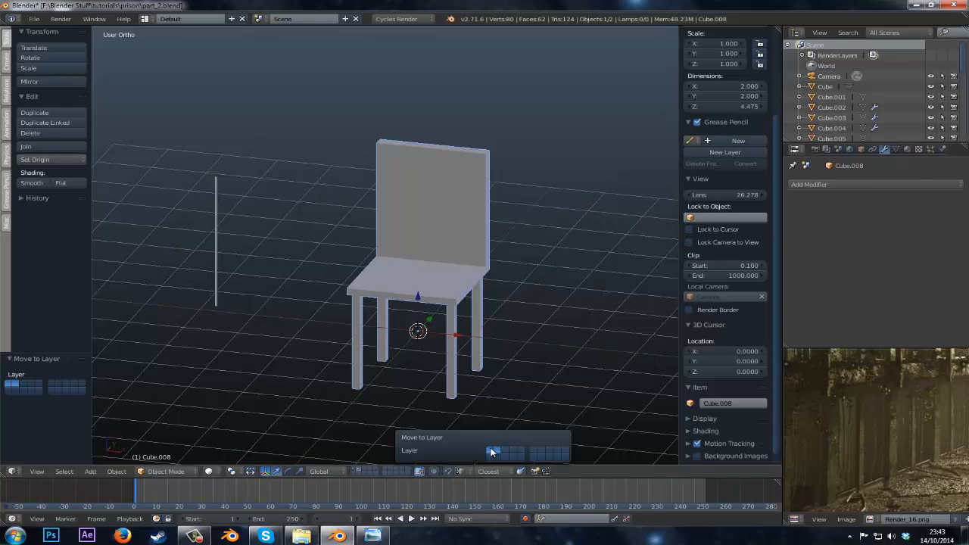
pyautogui.click(491, 452)
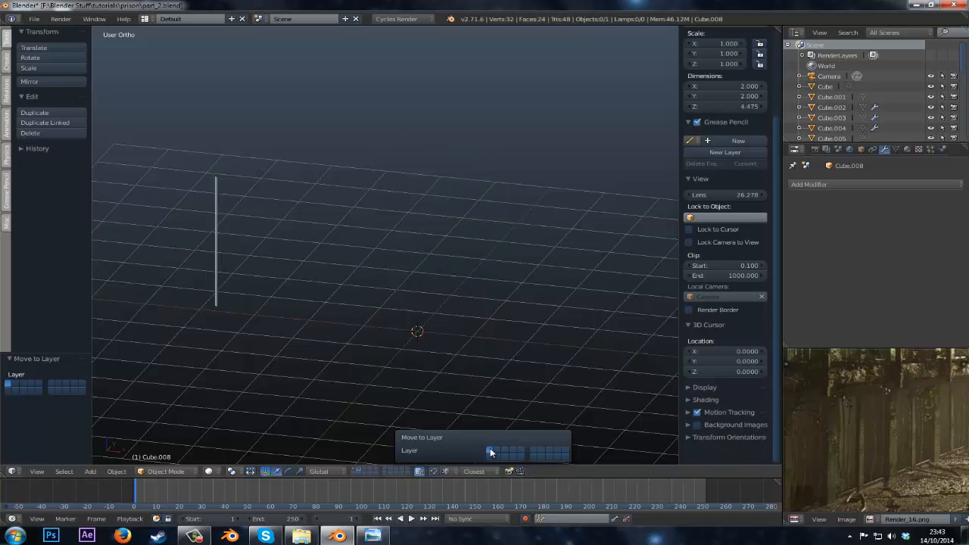
# - Display the first layer containing the hall together with the chair and save over part_2.blend
pyautogui.moveTo(331, 374); pyautogui.dragTo(315, 344, button='middle')
pyautogui.click(352, 468)
pyautogui.hotkey('ctrl', 's')
pyautogui.click(366, 398)
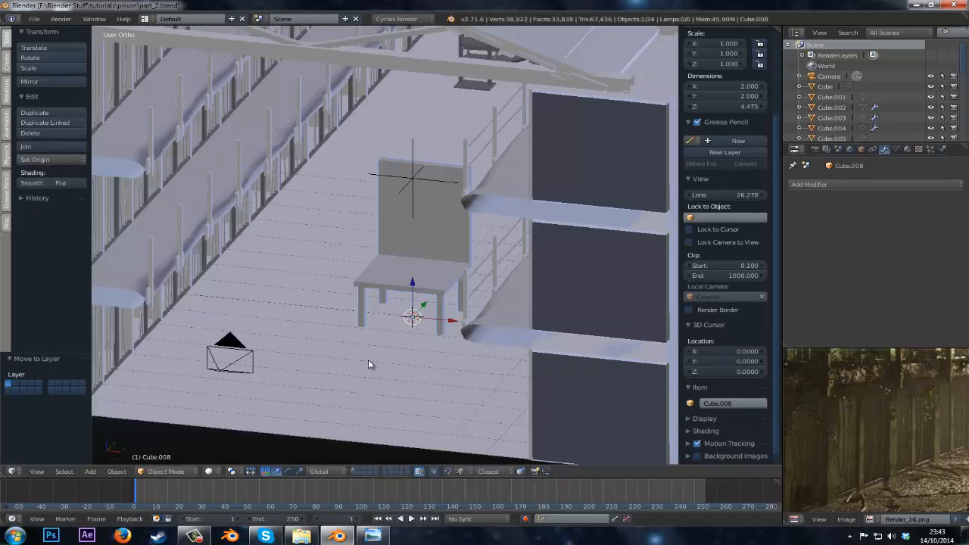
# - Check the reference image Render_16.png and give the chair a new material named chair
pyautogui.moveTo(368, 360); pyautogui.dragTo(374, 311, button='middle')
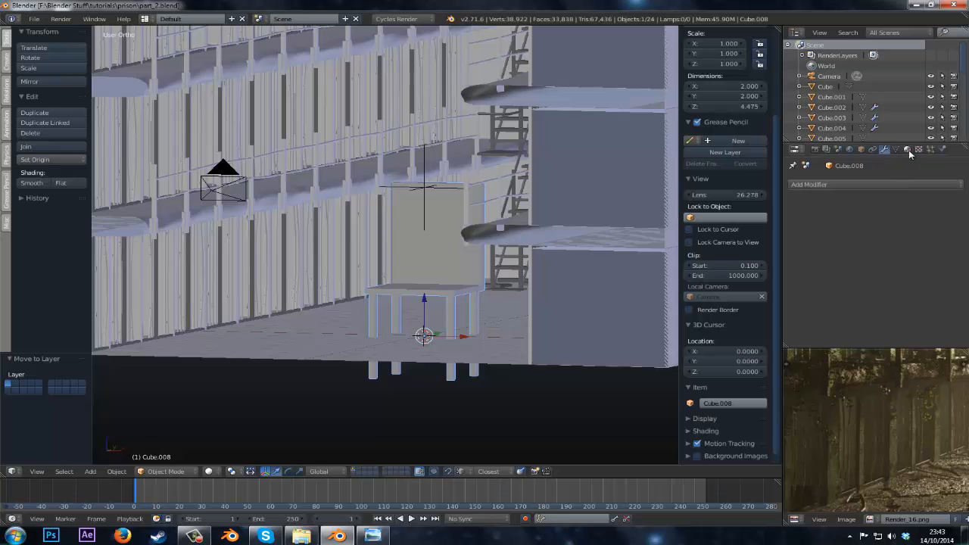
pyautogui.click(794, 218)
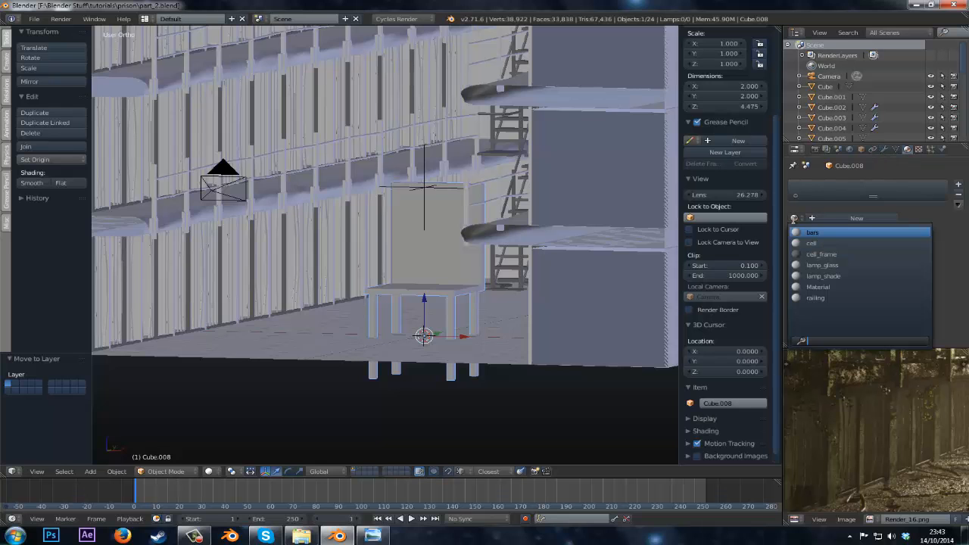
pyautogui.hotkey('shift', 'space')
pyautogui.scroll(2, 444, 372)
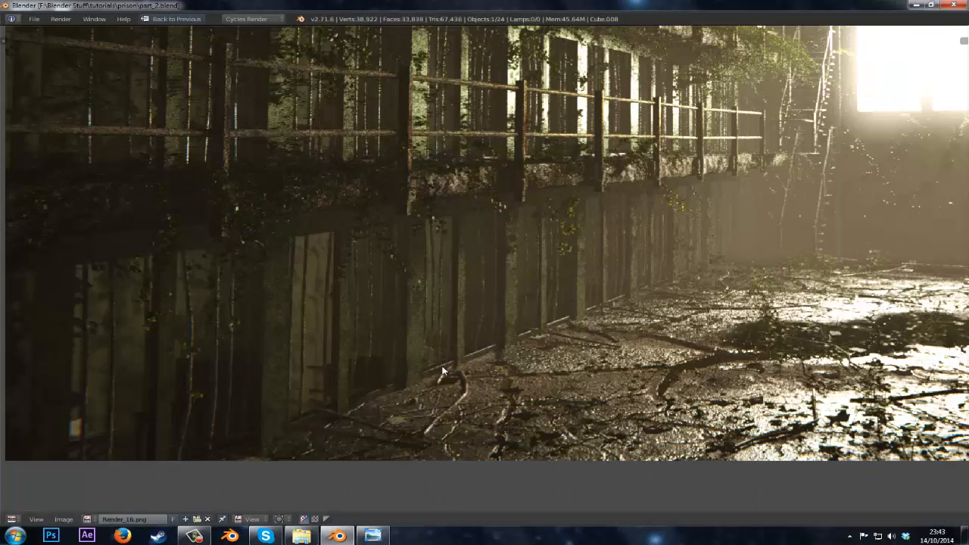
pyautogui.moveTo(403, 354); pyautogui.dragTo(408, 356, button='middle')
pyautogui.scroll(3, 409, 357)
pyautogui.hotkey('shift', 'space')
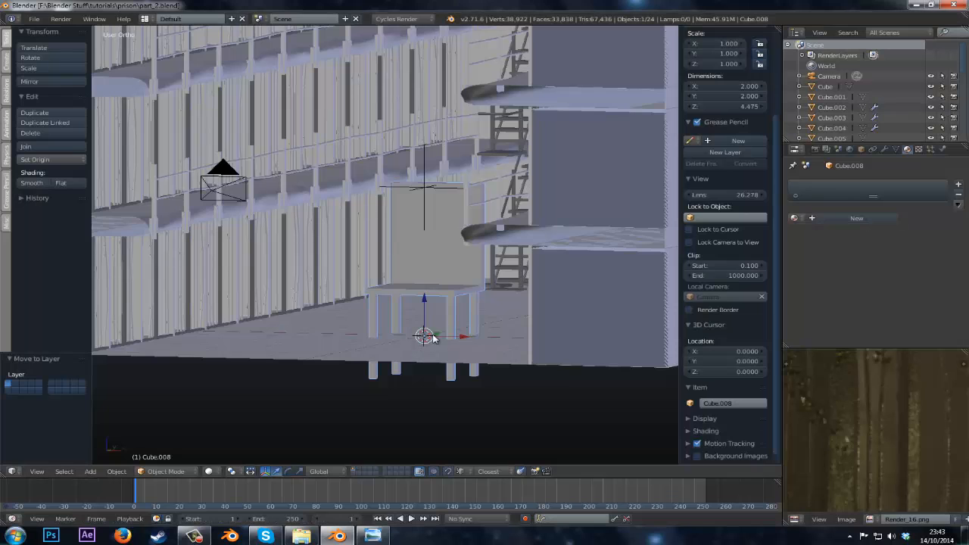
pyautogui.moveTo(461, 301); pyautogui.dragTo(444, 333, button='middle')
pyautogui.click(796, 218)
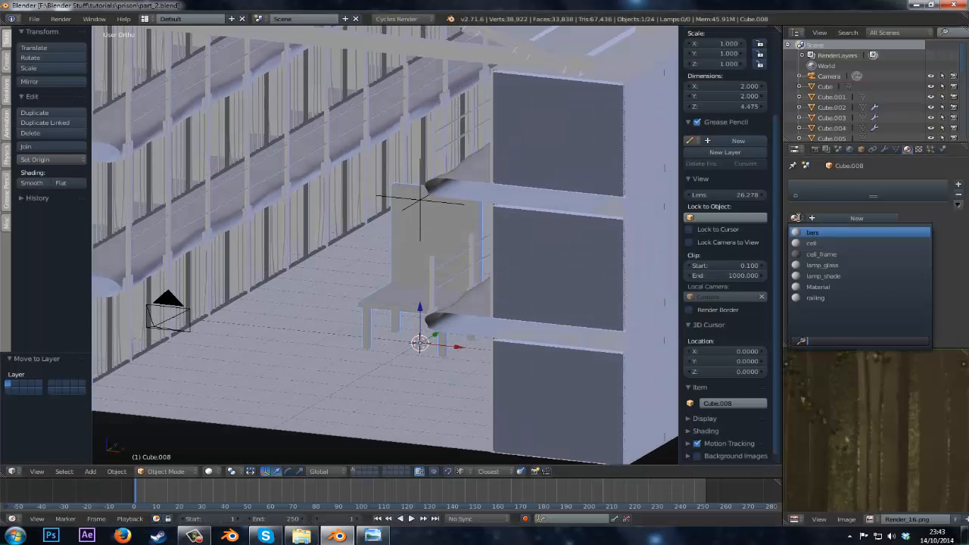
pyautogui.click(832, 216)
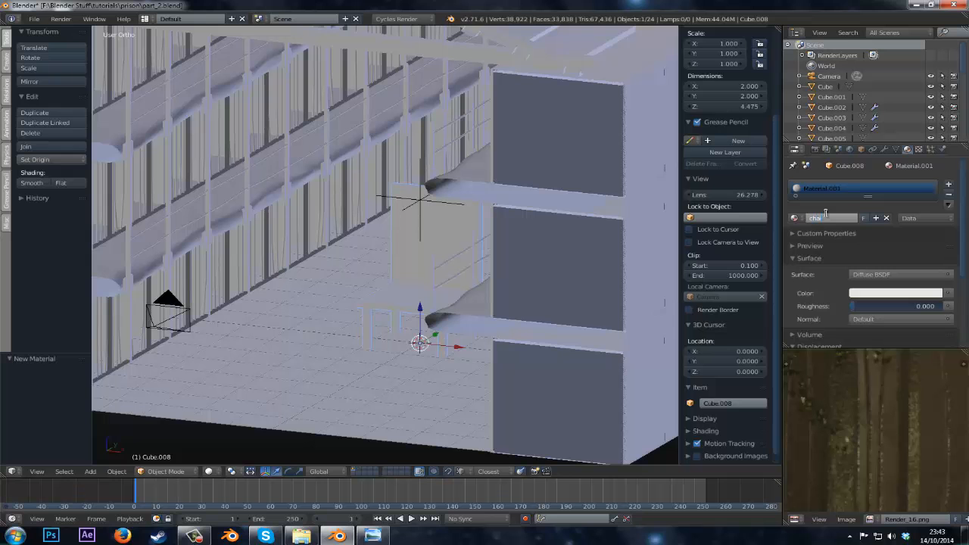
# - Move the chair along negative X to the row of cells and scale it down to about 0.122
pyautogui.press('g')
pyautogui.press('x')
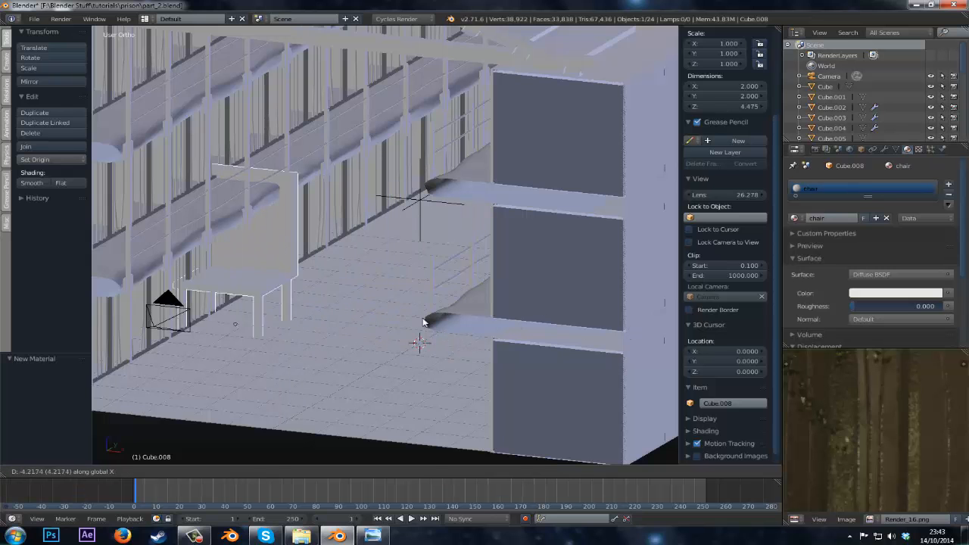
pyautogui.click(393, 321)
pyautogui.keyDown('shift'); pyautogui.moveTo(393, 317); pyautogui.dragTo(495, 345, button='middle'); pyautogui.keyUp('shift')
pyautogui.scroll(2, 519, 359)
pyautogui.press('s')
pyautogui.click(432, 359)
pyautogui.moveTo(432, 358); pyautogui.dragTo(421, 383, button='middle')
pyautogui.press('s')
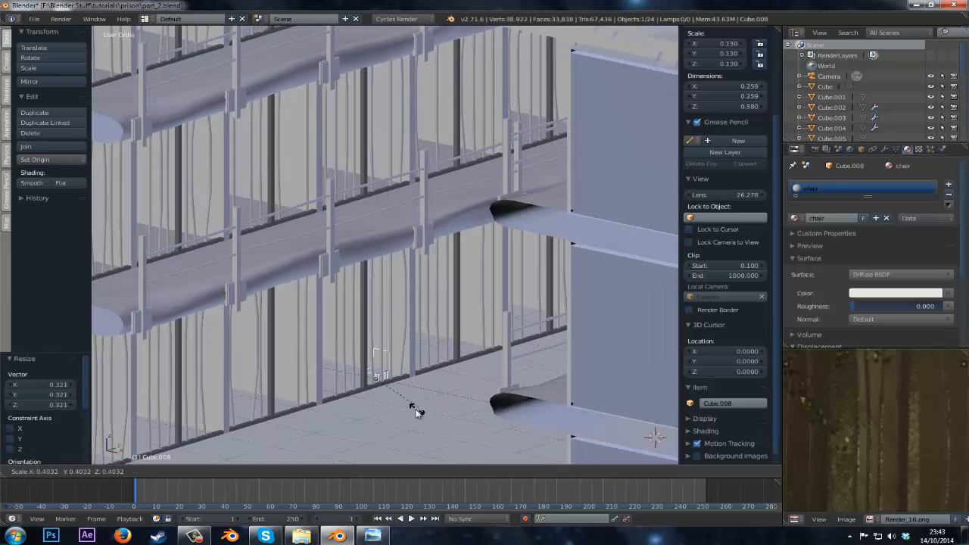
pyautogui.click(413, 407)
# - Raise the chair about 0.105 along Z and scale it up by about 1.621
pyautogui.press('g')
pyautogui.press('z')
pyautogui.click(417, 407)
pyautogui.scroll(3, 420, 346)
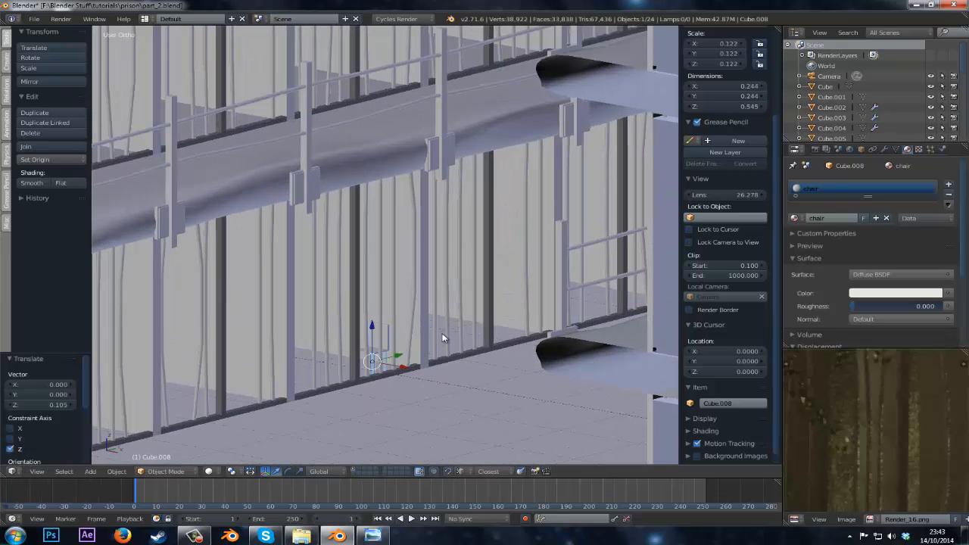
pyautogui.press('s')
pyautogui.click(499, 354)
pyautogui.press('z')
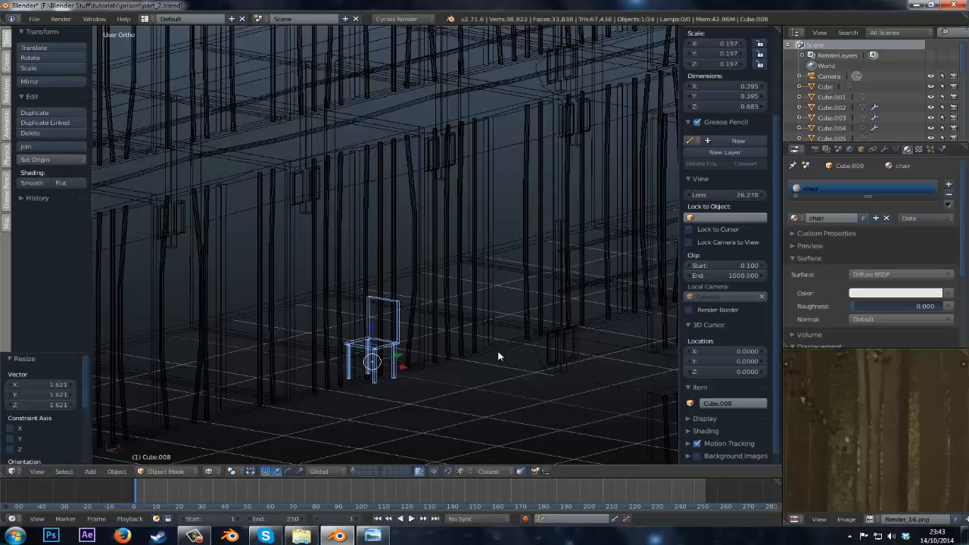
pyautogui.press('KP_1')
pyautogui.press('KP_5')
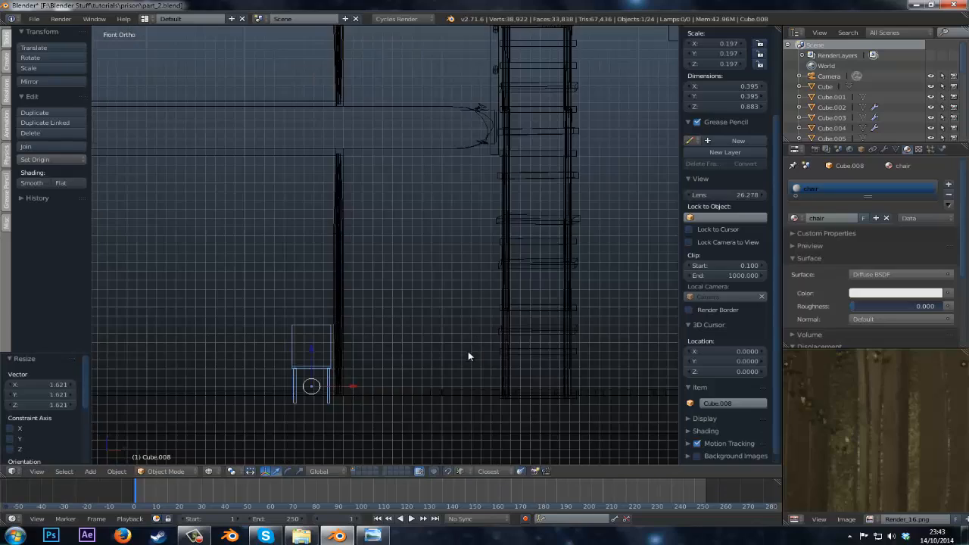
pyautogui.press('z')
pyautogui.scroll(-6, 471, 353)
pyautogui.press('z')
pyautogui.press('s')
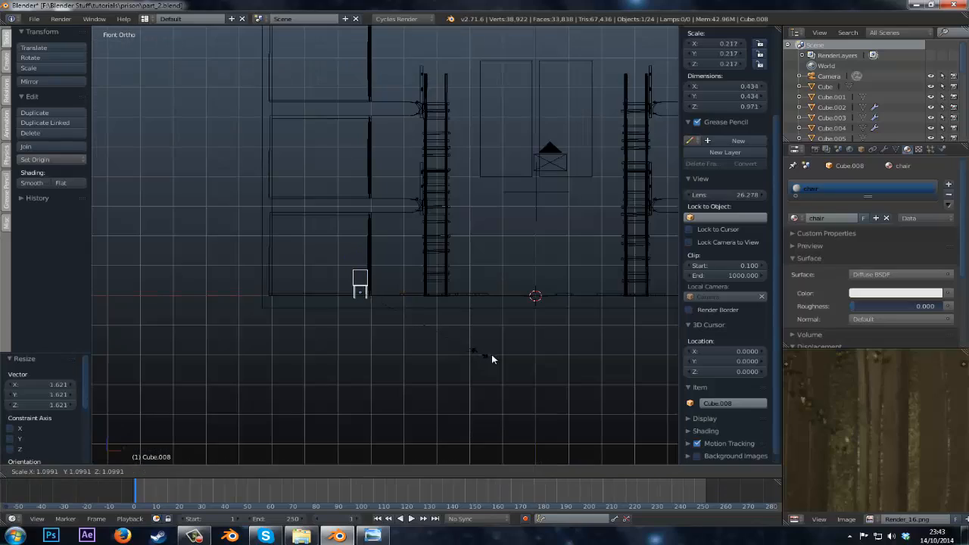
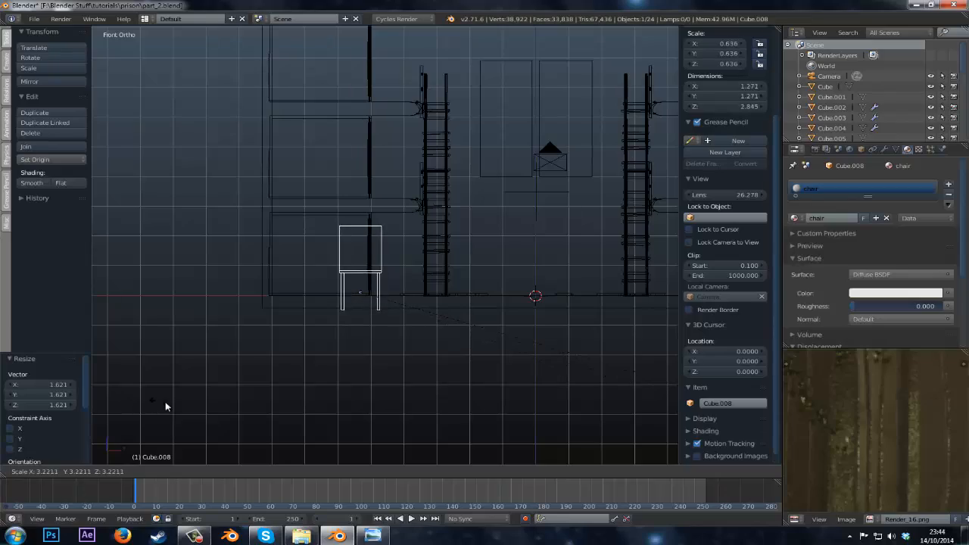
pyautogui.rightClick(329, 349)
pyautogui.scroll(4, 345, 346)
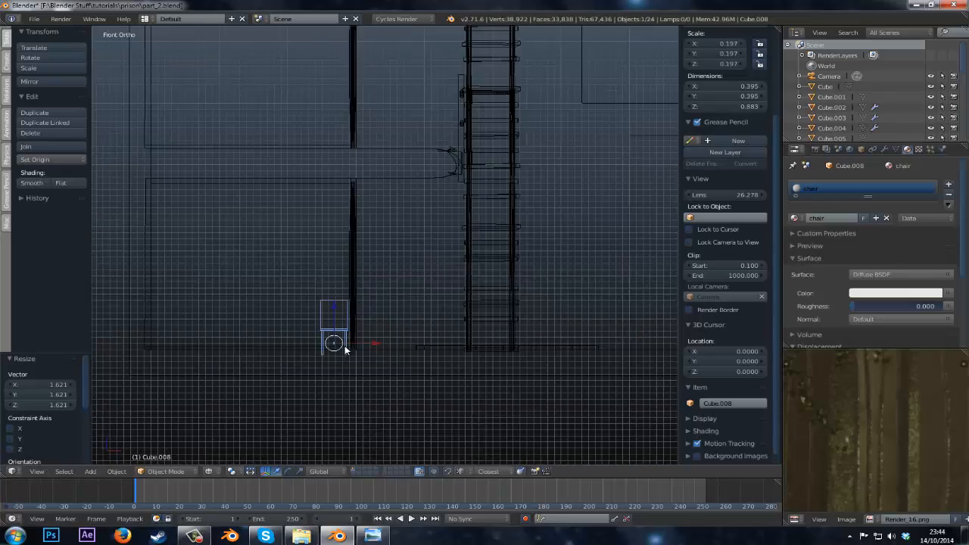
# - Move the chair about -0.497 along Y and scale it up to about 0.312
pyautogui.moveTo(345, 346); pyautogui.dragTo(272, 399, button='middle')
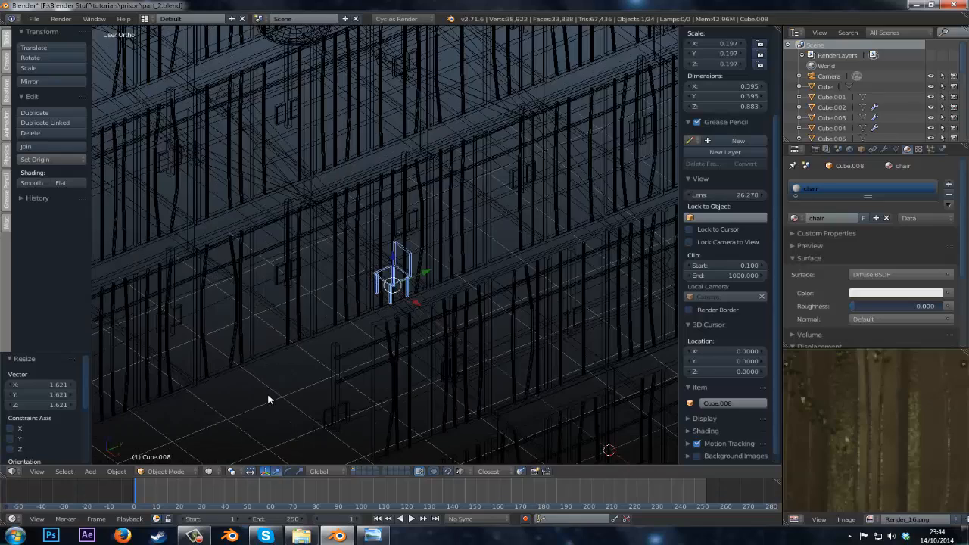
pyautogui.press('g')
pyautogui.press('x')
pyautogui.press('y')
pyautogui.click(280, 402)
pyautogui.press('s')
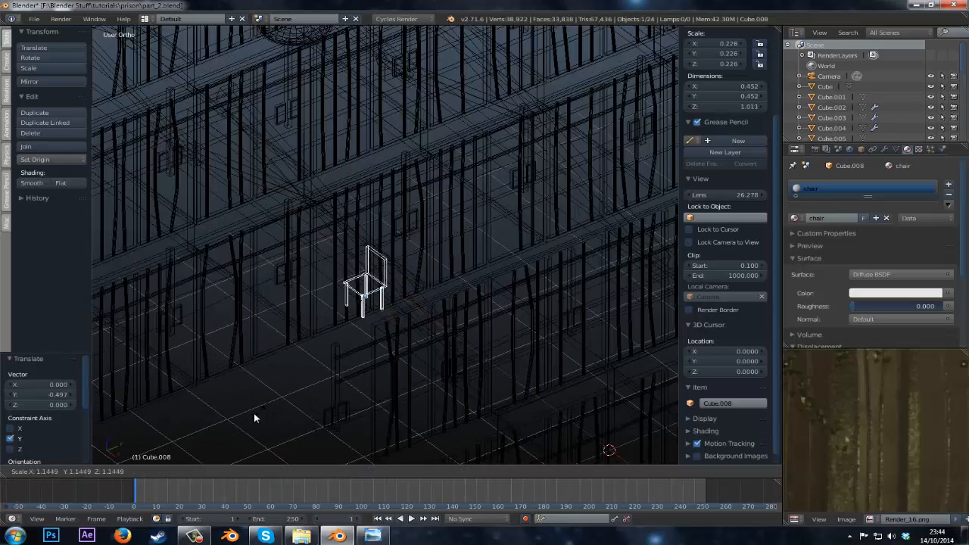
pyautogui.click(196, 436)
# - Shift the chair about -0.543 along X so it sits deeper inside the cell, and display the hall in solid shading
pyautogui.press('g')
pyautogui.press('x')
pyautogui.click(170, 423)
pyautogui.press('z')
pyautogui.moveTo(170, 423); pyautogui.dragTo(194, 390, button='middle')
pyautogui.press('g')
pyautogui.press('x')
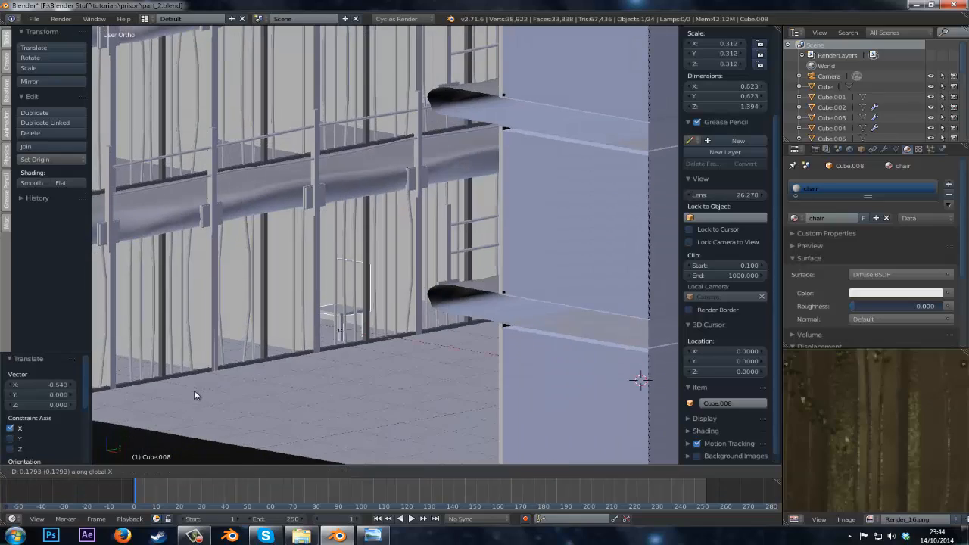
pyautogui.press('Escape')
# - Move the chair along Y within the cell and scale it down by about 0.690
pyautogui.press('g')
pyautogui.press('y')
pyautogui.click(407, 384)
pyautogui.press('s')
pyautogui.click(370, 382)
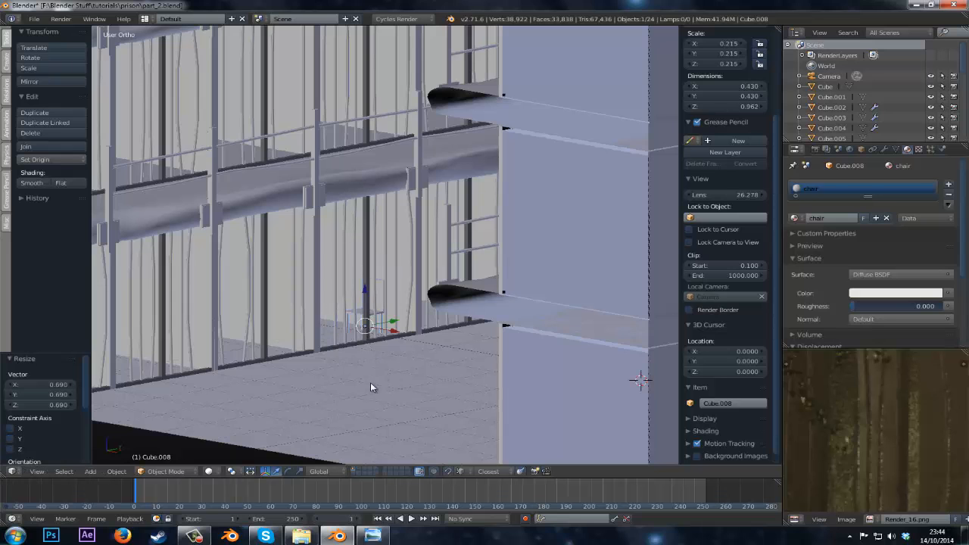
# - Fine-tune the chair's position behind the bars by about 0.031 along X and 0.097 along Y
pyautogui.moveTo(371, 376); pyautogui.dragTo(371, 384, button='middle')
pyautogui.press('g')
pyautogui.press('x')
pyautogui.click(371, 384)
pyautogui.press('g')
pyautogui.press('z')
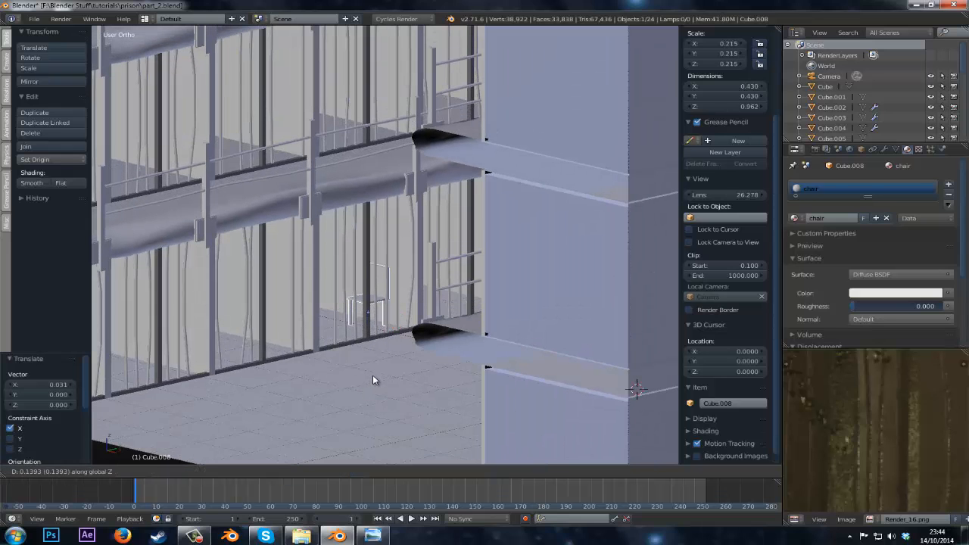
pyautogui.press('y')
pyautogui.click(377, 375)
pyautogui.moveTo(377, 376); pyautogui.dragTo(402, 361, button='middle')
# - From the camera view, shift the chair about 0.103 along X and rotate it slightly around Z
pyautogui.press('KP_0')
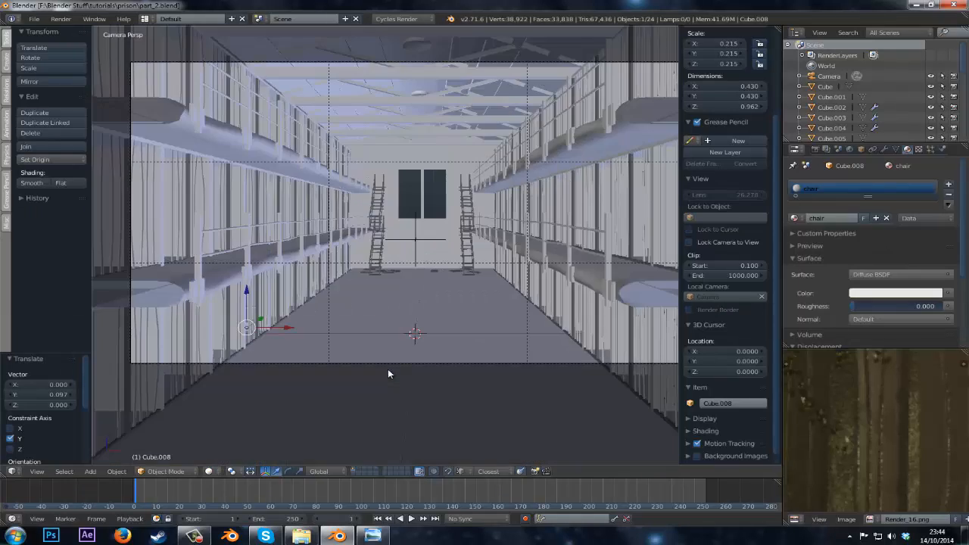
pyautogui.scroll(3, 384, 374)
pyautogui.press('g')
pyautogui.press('x')
pyautogui.click(338, 373)
pyautogui.press('r')
pyautogui.press('z')
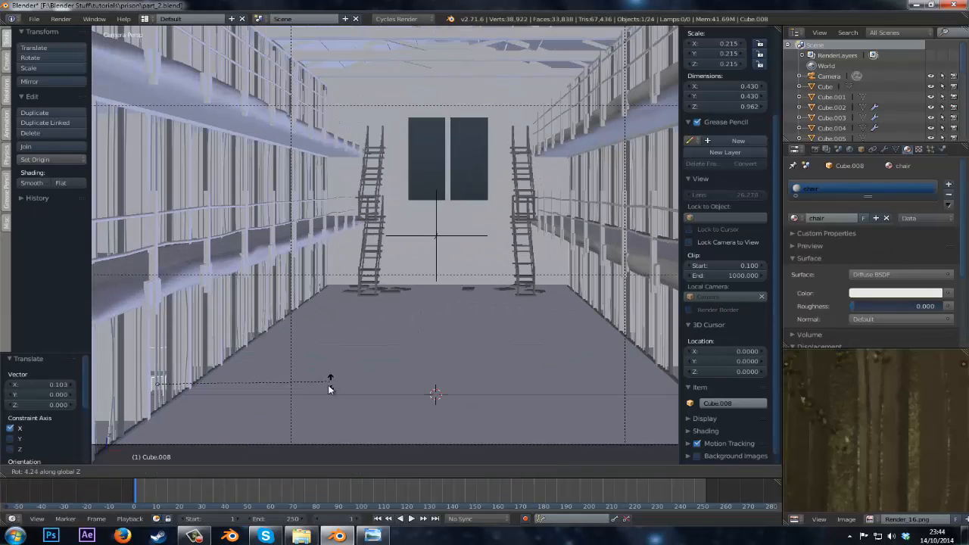
pyautogui.click(336, 371)
# - Duplicate the chair into another ground-floor cell, about -0.126 in X and -4.888 in Y, and rotate the copy slightly in top view
pyautogui.press('KP_7')
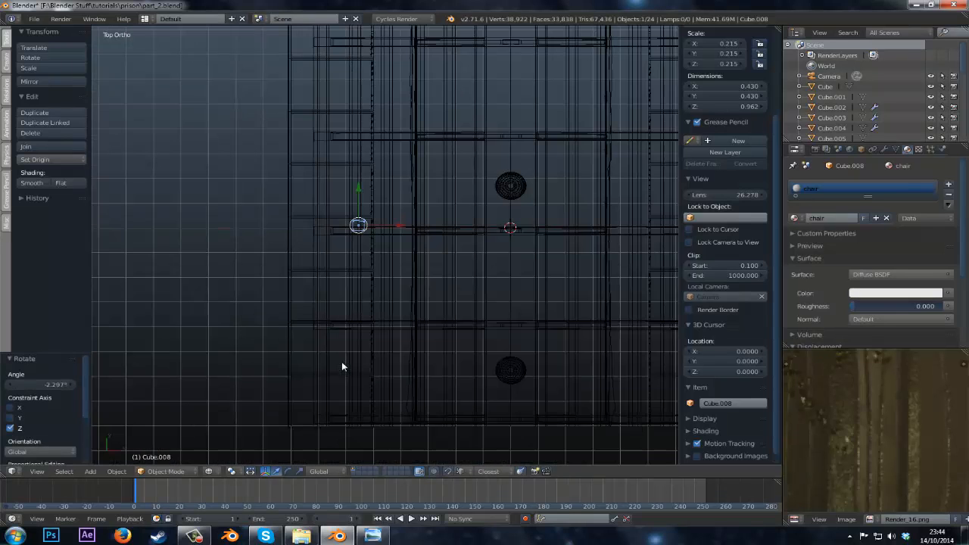
pyautogui.hotkey('shift', 'd')
pyautogui.click(346, 54)
pyautogui.press('r')
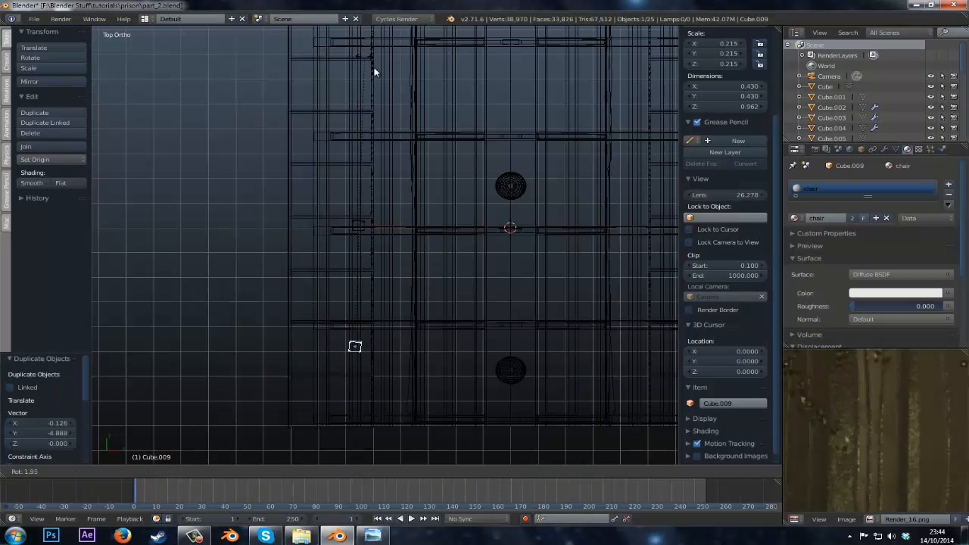
pyautogui.click(388, 78)
# - Duplicate the chair about 8.182 along Y, rotate the copy, and shift it a further 0.923 or so along Y
pyautogui.keyDown('shift'); pyautogui.moveTo(481, 162); pyautogui.dragTo(456, 240, button='middle'); pyautogui.keyUp('shift')
pyautogui.hotkey('shift', 'd')
pyautogui.click(460, 77)
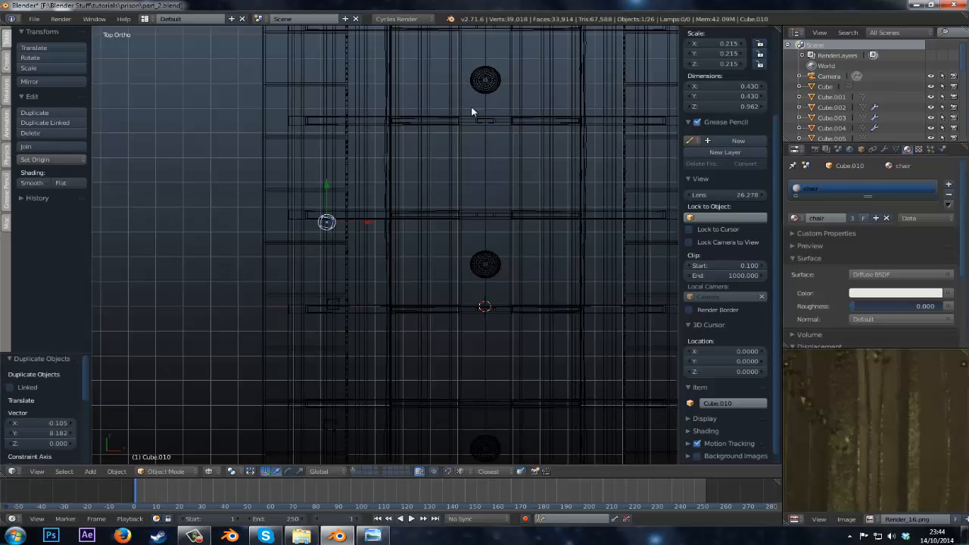
pyautogui.press('r')
pyautogui.click(483, 106)
pyautogui.press('g')
pyautogui.click(478, 80)
# - Duplicate the chair into a cell farther down the hall and adjust the copy by about 0.441 in X and 2.035 in Y
pyautogui.keyDown('shift'); pyautogui.moveTo(478, 108); pyautogui.dragTo(473, 202, button='middle'); pyautogui.keyUp('shift')
pyautogui.hotkey('shift', 'd')
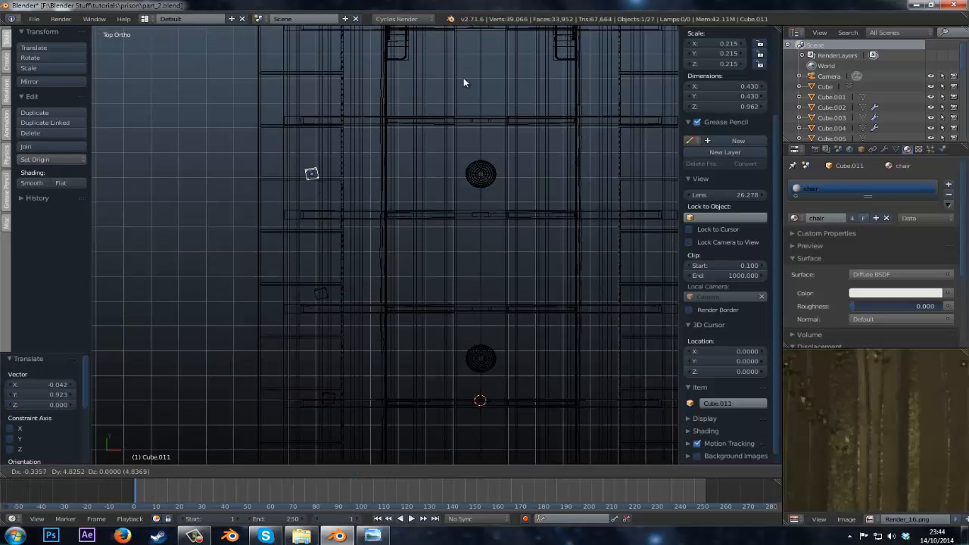
pyautogui.click(468, 47)
pyautogui.press('g')
pyautogui.keyDown('shift'); pyautogui.moveTo(479, 89); pyautogui.dragTo(424, 201, button='middle'); pyautogui.keyUp('shift')
pyautogui.click(492, 195)
# - Duplicate the farthest chair about 3.348 up Z to the second level and rotate the copy about -24° around Z
pyautogui.press('z')
pyautogui.press('KP_3')
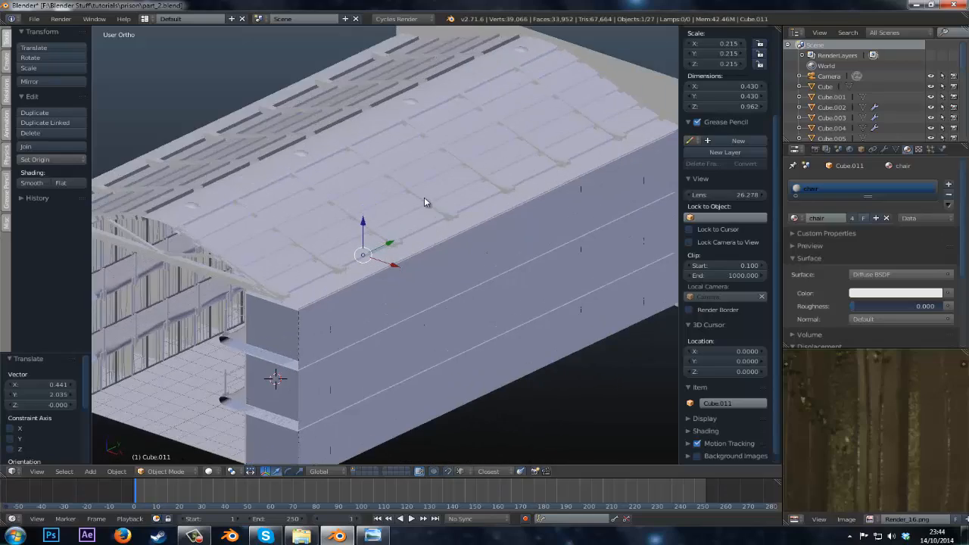
pyautogui.press('z')
pyautogui.hotkey('shift', 'd')
pyautogui.press('z')
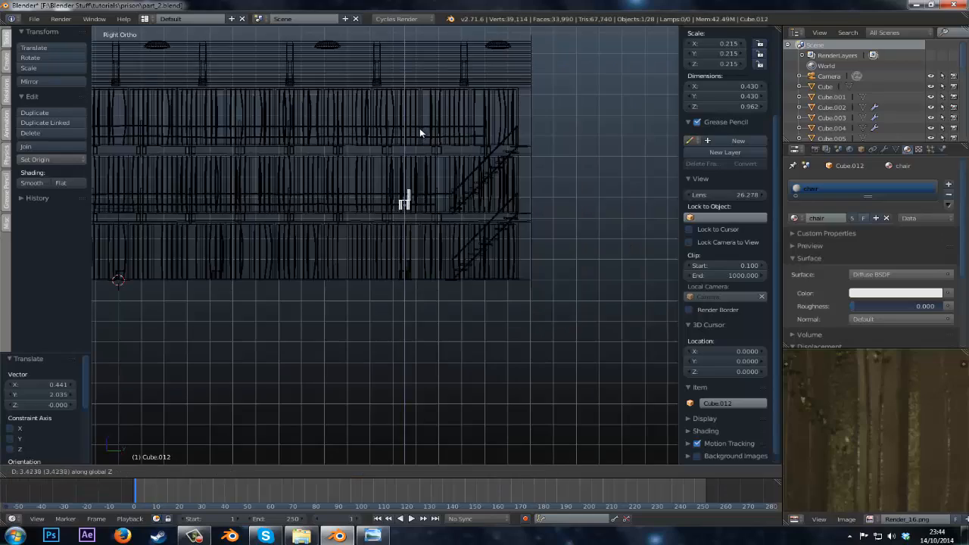
pyautogui.click(420, 128)
pyautogui.keyDown('shift'); pyautogui.moveTo(352, 189); pyautogui.dragTo(437, 212, button='middle'); pyautogui.keyUp('shift')
pyautogui.scroll(-1, 437, 212)
pyautogui.press('r')
pyautogui.press('z')
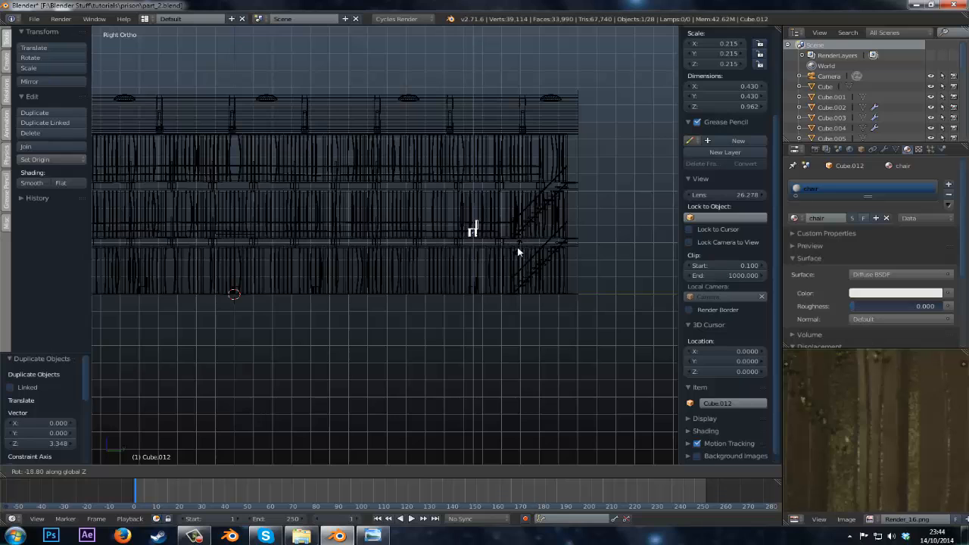
pyautogui.click(520, 246)
# - Duplicate the second-level chair about -4.048 along Y and rotate the copy about 166° around Z
pyautogui.hotkey('shift', 'd')
pyautogui.press('y')
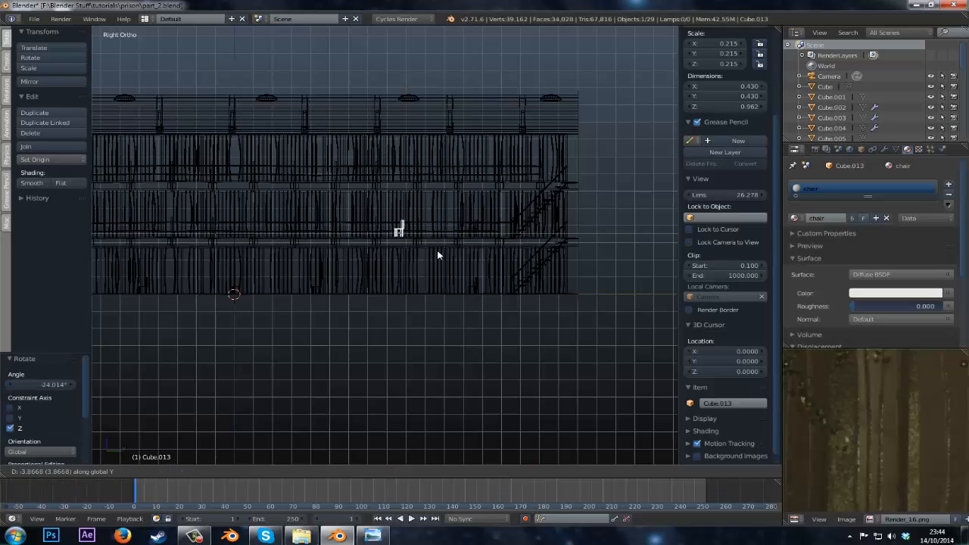
pyautogui.click(450, 255)
pyautogui.press('r')
pyautogui.press('z')
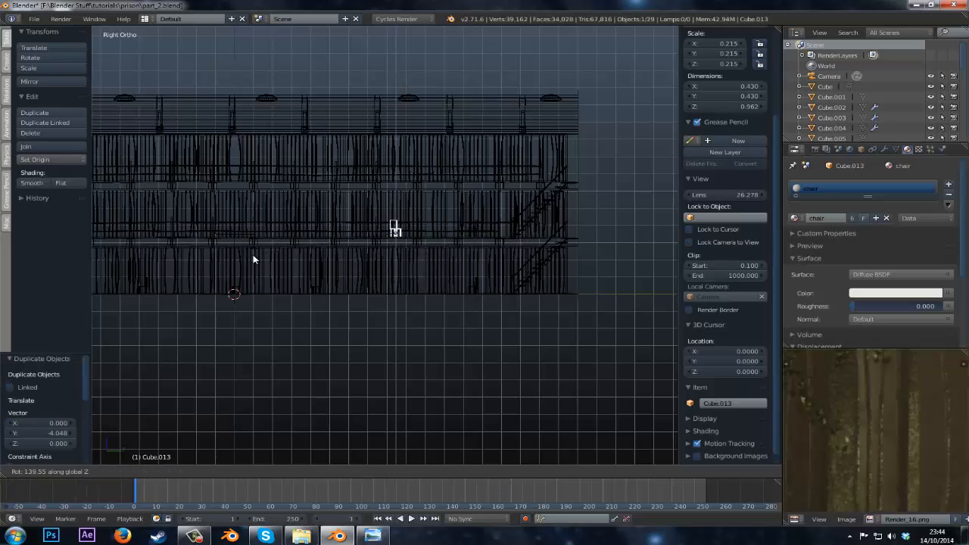
pyautogui.click(265, 201)
# - Rotate the new second-level chair copy by about -29° in top view
pyautogui.press('KP_7')
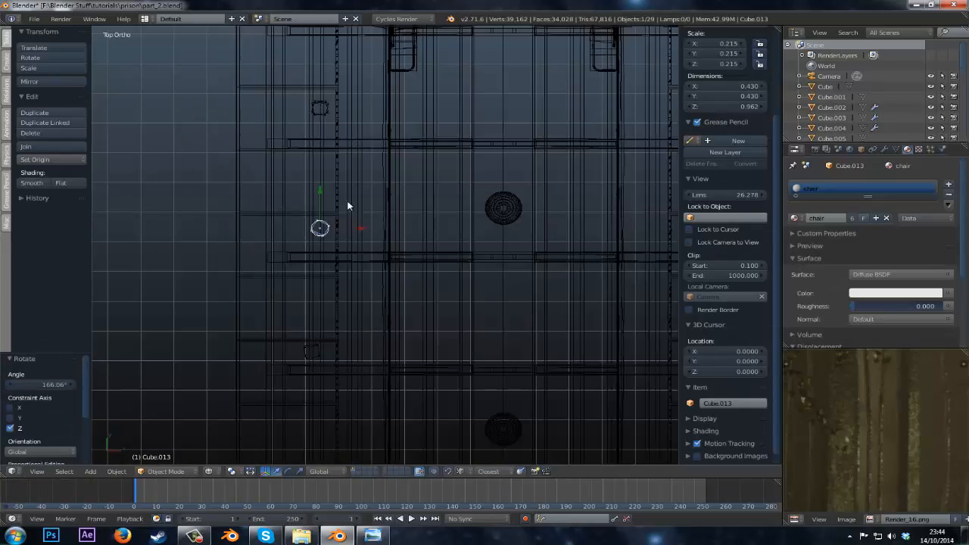
pyautogui.scroll(2, 348, 205)
pyautogui.press('r')
pyautogui.click(400, 178)
# - From the camera view in solid shading, move the second-level chair copy about 1.210 along X and adjust its height
pyautogui.moveTo(400, 178); pyautogui.dragTo(500, 242, button='middle')
pyautogui.press('KP_0')
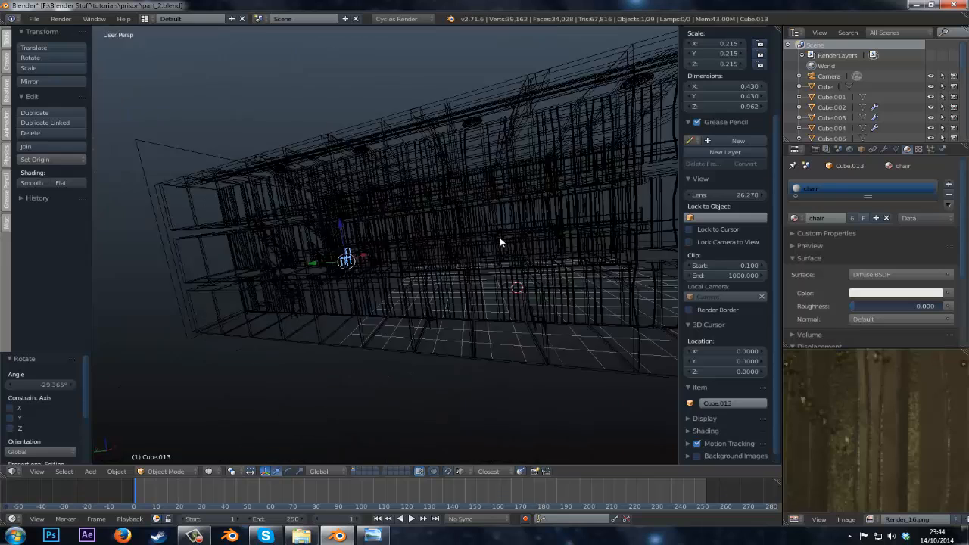
pyautogui.press('z')
pyautogui.scroll(2, 492, 232)
pyautogui.keyDown('shift'); pyautogui.moveTo(438, 235); pyautogui.dragTo(512, 260, button='middle'); pyautogui.keyUp('shift')
pyautogui.press('g')
pyautogui.press('x')
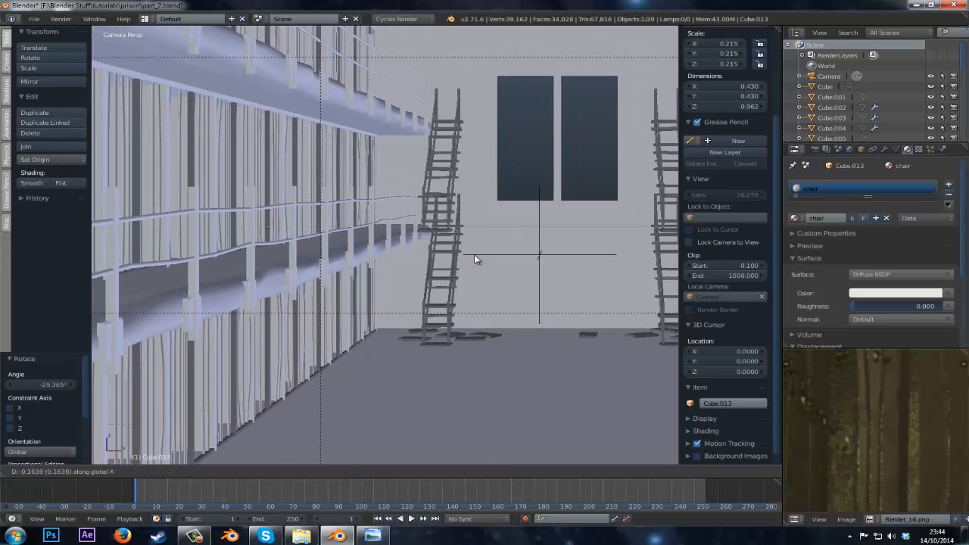
pyautogui.click(539, 257)
pyautogui.press('g')
pyautogui.press('z')
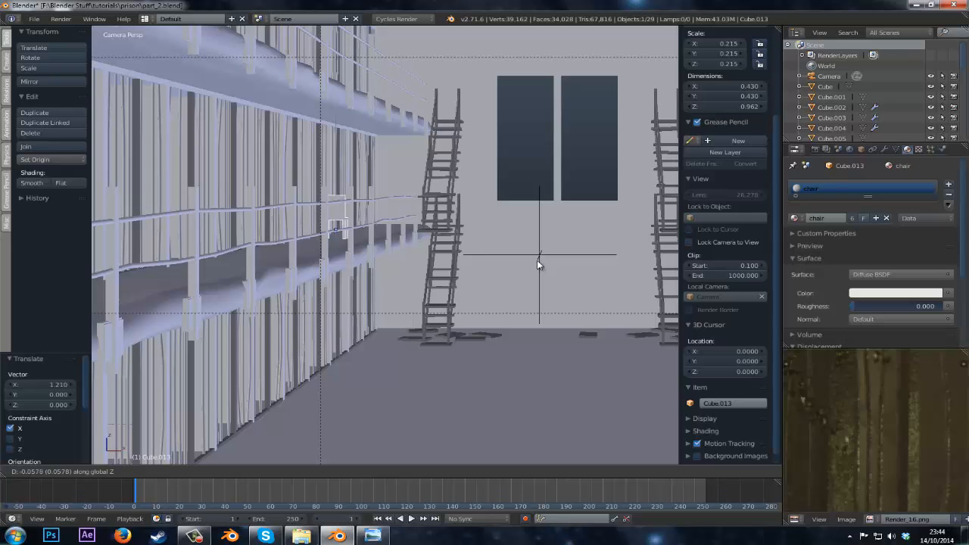
pyautogui.click(537, 260)
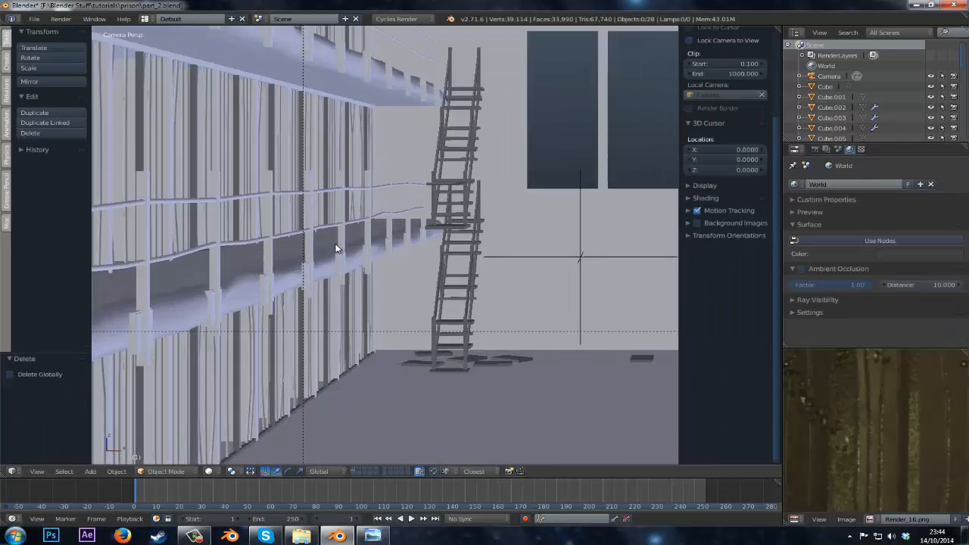
# - Select the second-level chair copy behind the bars, move it about 1.157 along X and lower it slightly along Z
pyautogui.press('z')
pyautogui.rightClick(302, 200)
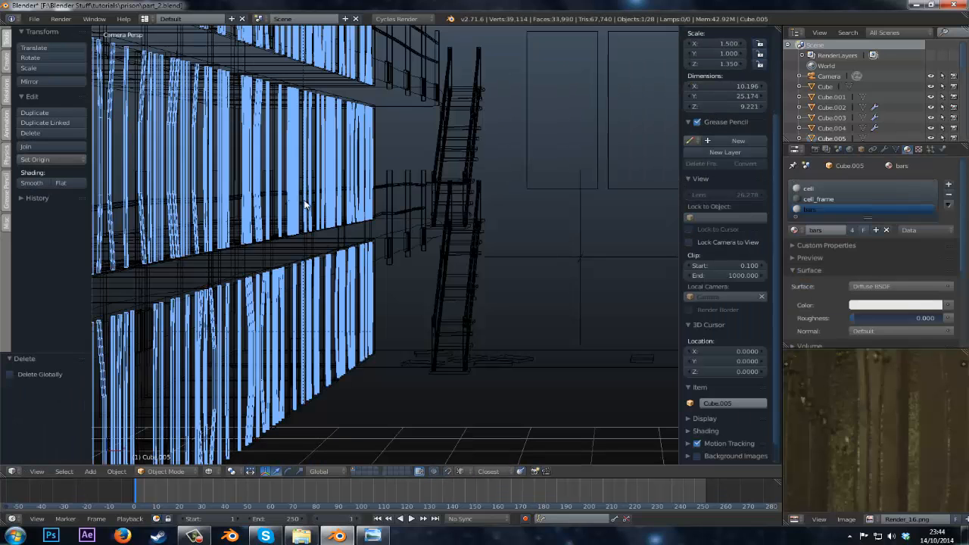
pyautogui.rightClick(305, 204)
pyautogui.rightClick(305, 204)
pyautogui.rightClick(305, 205)
pyautogui.press('z')
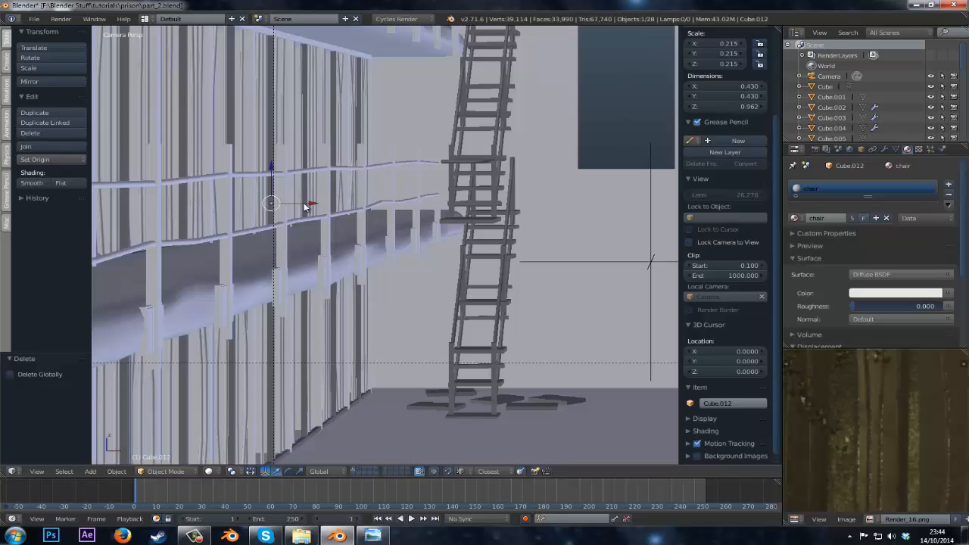
pyautogui.press('g')
pyautogui.press('x')
pyautogui.click(386, 215)
pyautogui.press('g')
pyautogui.press('z')
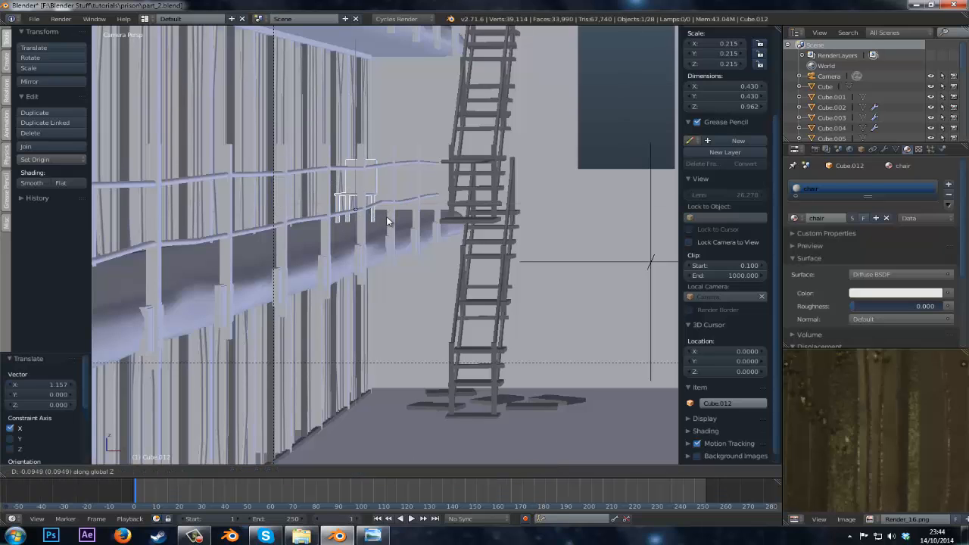
pyautogui.click(386, 219)
# - Move the second-level chair copy about -0.975 along X
pyautogui.press('g')
pyautogui.press('x')
pyautogui.click(318, 212)
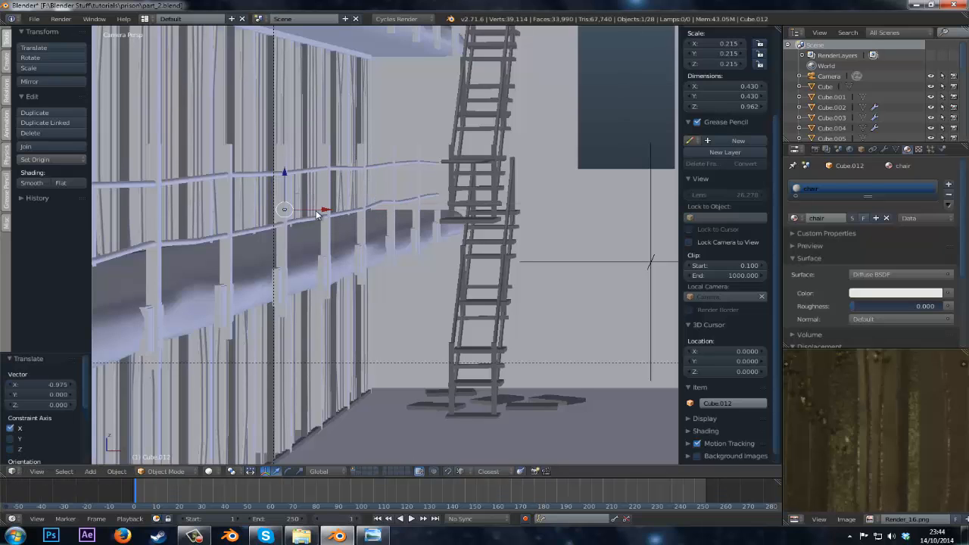
pyautogui.press('g')
pyautogui.press('y')
pyautogui.rightClick(321, 215)
# - In wireframe top view, duplicate the second-level chair and place the copy in a cell nearer the camera along -Y
pyautogui.press('KP_7')
pyautogui.press('z')
pyautogui.scroll(-5, 321, 211)
pyautogui.scroll(2, 329, 235)
pyautogui.moveTo(334, 209)
pyautogui.keyDown('shift'); pyautogui.mouseDown(button='middle')
pyautogui.moveTo(323, 262)
pyautogui.moveTo(341, 211)
pyautogui.mouseUp(button='middle'); pyautogui.keyUp('shift')
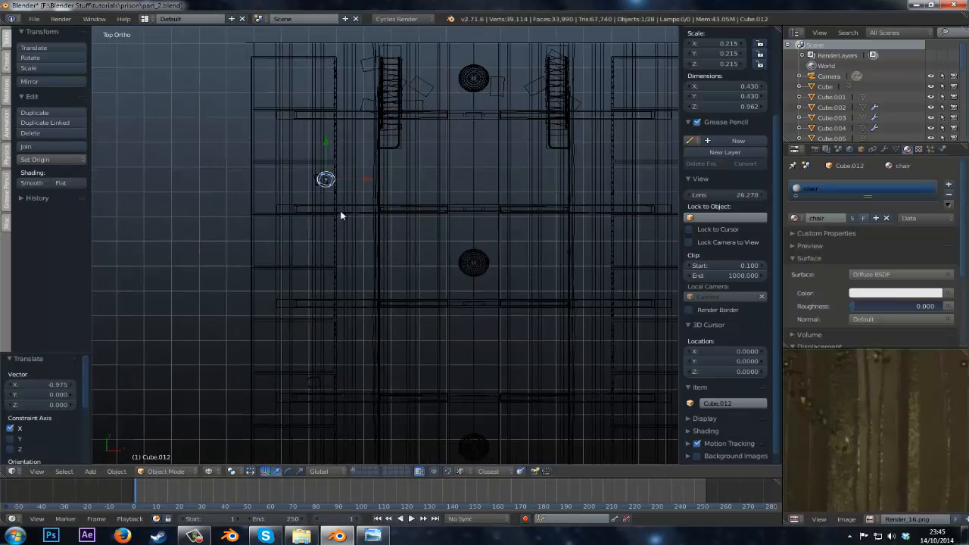
pyautogui.scroll(-3, 340, 216)
pyautogui.hotkey('shift', 'd')
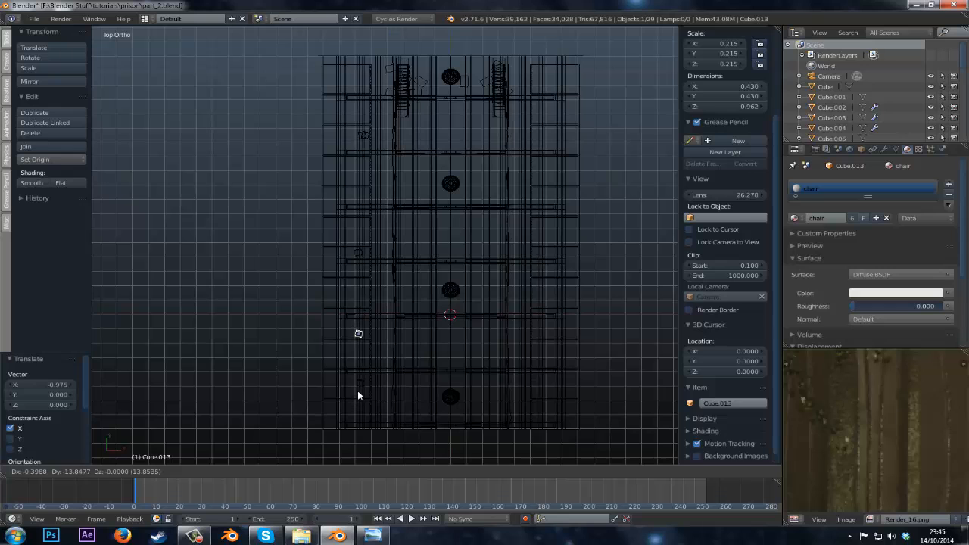
pyautogui.click(385, 361)
# - Rotate the new near chair copy about -36° and shift it about 0.181 along X and 1.124 along Y
pyautogui.press('r')
pyautogui.click(435, 285)
pyautogui.press('g')
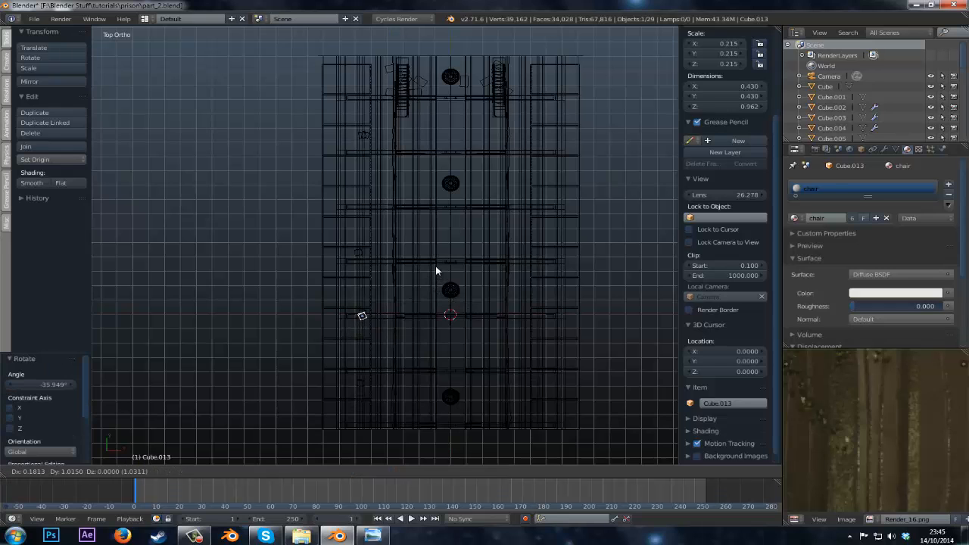
pyautogui.click(436, 267)
# - Return to the solid-shaded camera view and save over part_2.blend
pyautogui.press('z')
pyautogui.press('KP_0')
pyautogui.hotkey('ctrl', 's')
pyautogui.click(437, 267)
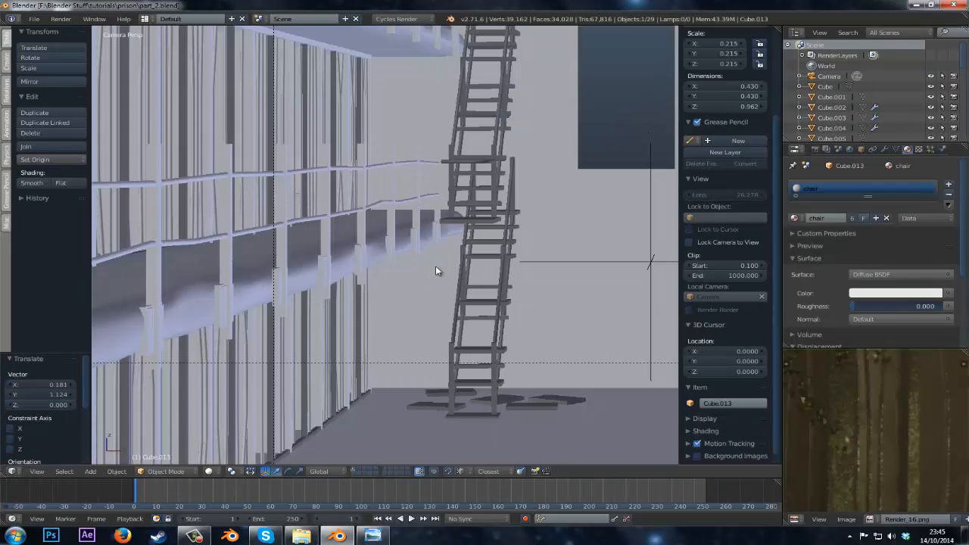
# - Duplicate the near second-level chair about 3.914 up Z to the third level
pyautogui.scroll(-6, 427, 226)
pyautogui.keyDown('shift'); pyautogui.moveTo(303, 283); pyautogui.dragTo(446, 302, button='middle'); pyautogui.keyUp('shift')
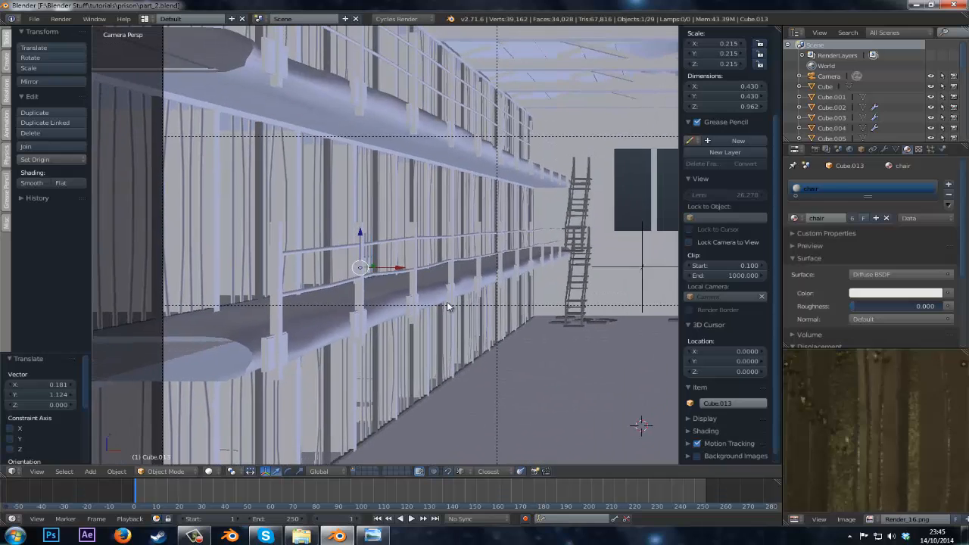
pyautogui.scroll(-2, 447, 306)
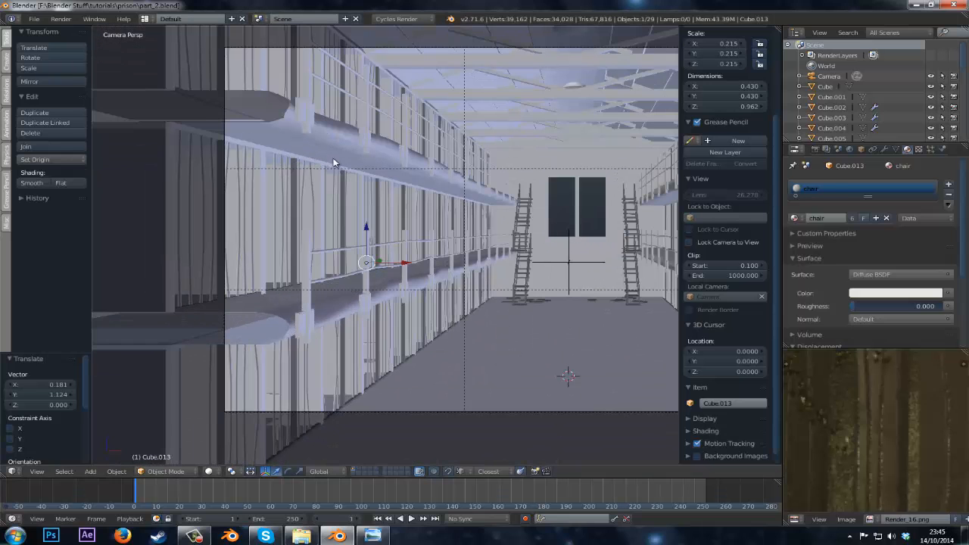
pyautogui.press('g')
pyautogui.press('z')
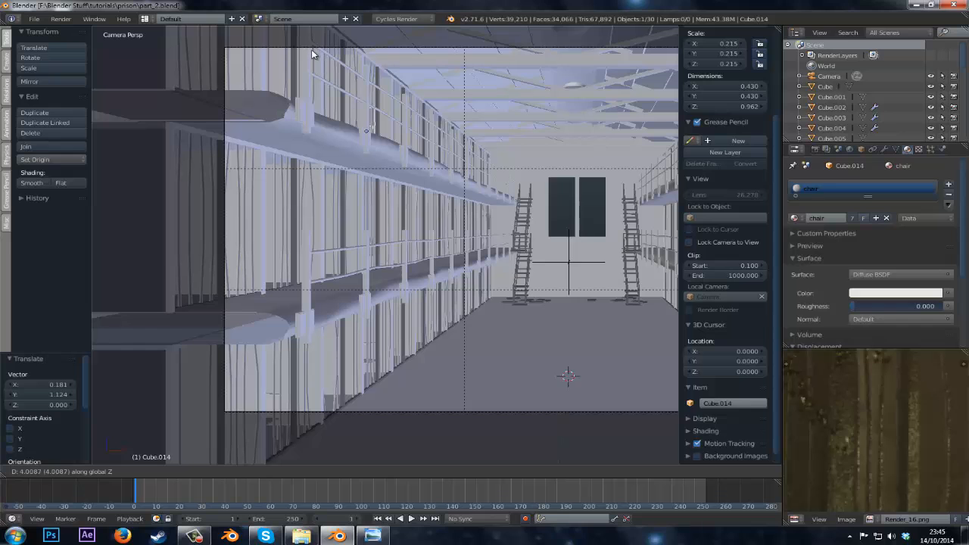
pyautogui.click(311, 55)
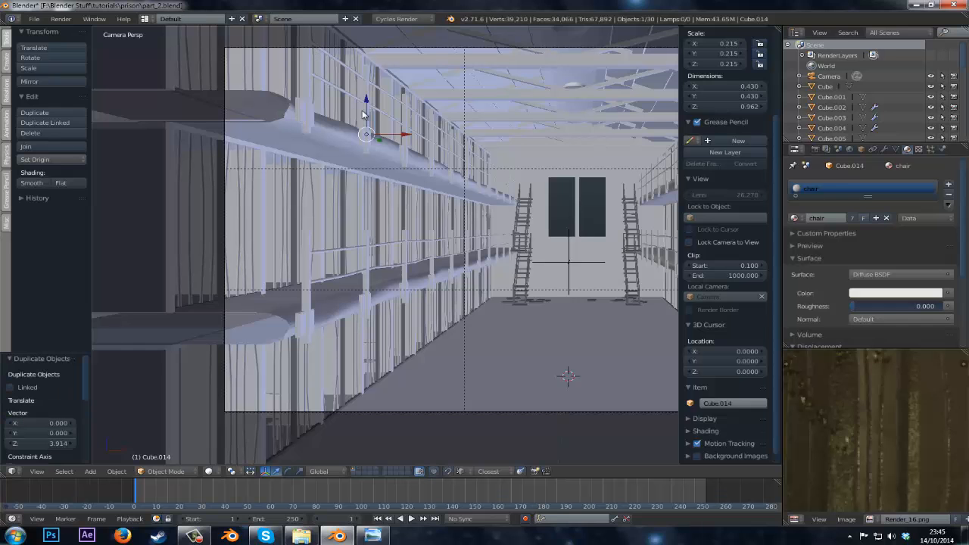
# - In top view, move the third-level chair about -2.341 along Y and duplicate it about 6.394 along Y
pyautogui.press('KP_7')
pyautogui.press('z')
pyautogui.scroll(2, 468, 241)
pyautogui.press('g')
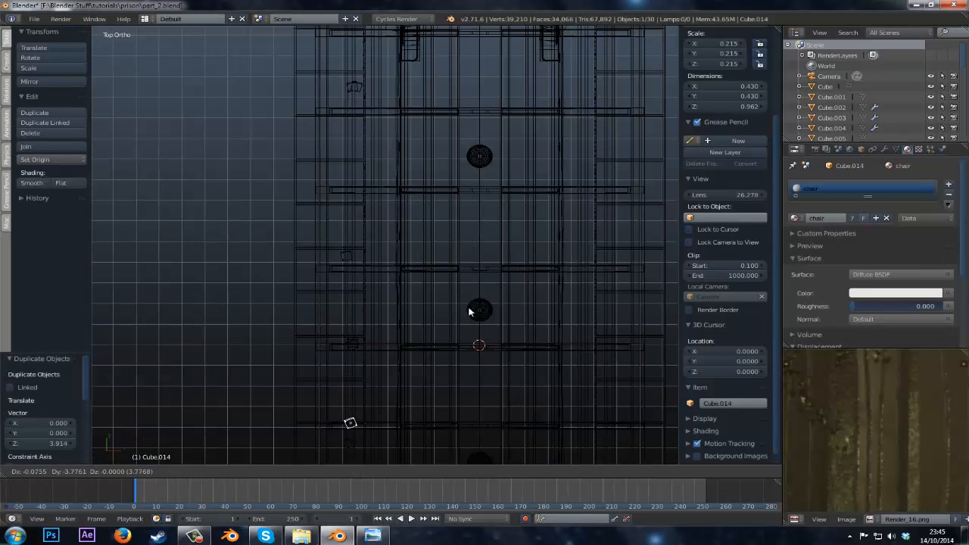
pyautogui.click(467, 289)
pyautogui.hotkey('shift', 'd')
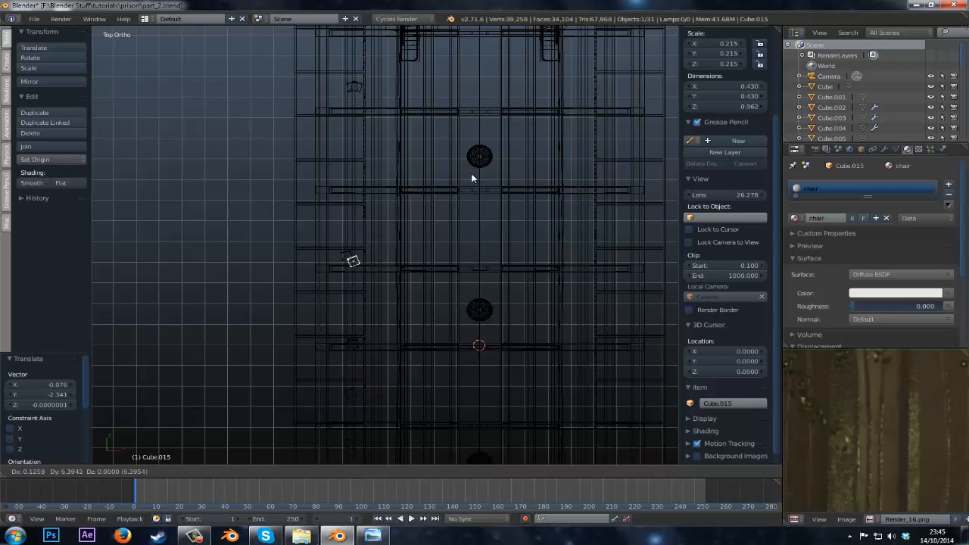
pyautogui.click(471, 177)
# - Duplicate the newest third-level chair about 4.531 along Y and rotate the copy in top view
pyautogui.hotkey('shift', 'd')
pyautogui.click(507, 134)
pyautogui.press('r')
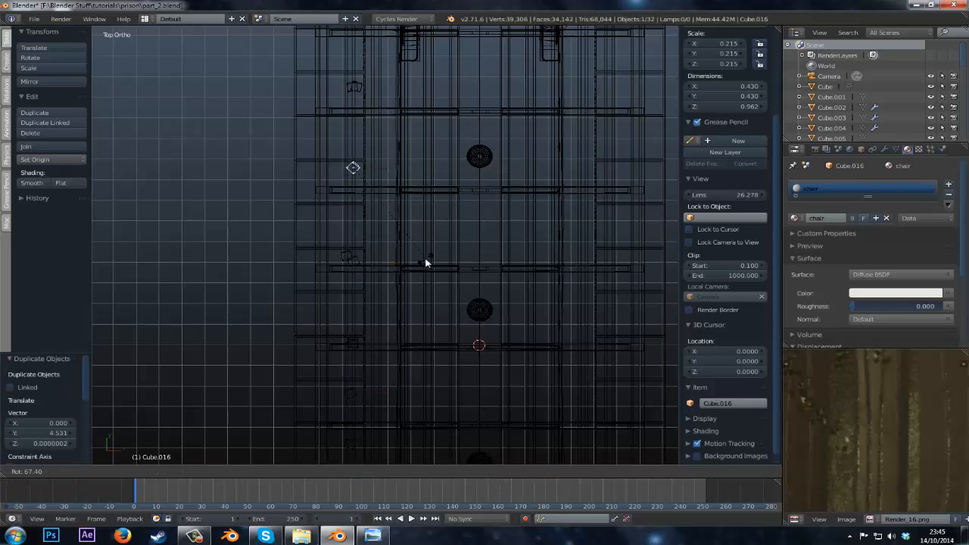
pyautogui.click(449, 238)
# - Duplicate the rotated third-level chair about 0.050 along X and 6.369 along Y, and save over the file from the camera view
pyautogui.keyDown('shift'); pyautogui.moveTo(450, 237); pyautogui.dragTo(404, 227, button='middle'); pyautogui.keyUp('shift')
pyautogui.hotkey('shift', 'd')
pyautogui.click(442, 193)
pyautogui.press('z')
pyautogui.press('KP_0')
pyautogui.hotkey('ctrl', 's')
pyautogui.click(405, 227)
# - Tip the near ground-floor chair onto its side by rotating it about 81° around Y
pyautogui.press('z')
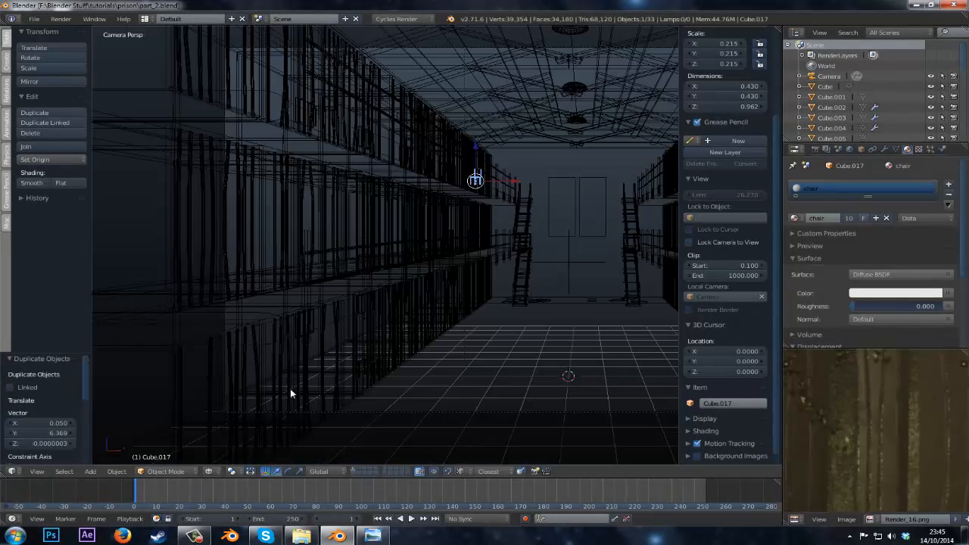
pyautogui.press('z')
pyautogui.press('z')
pyautogui.press('z')
pyautogui.press('r')
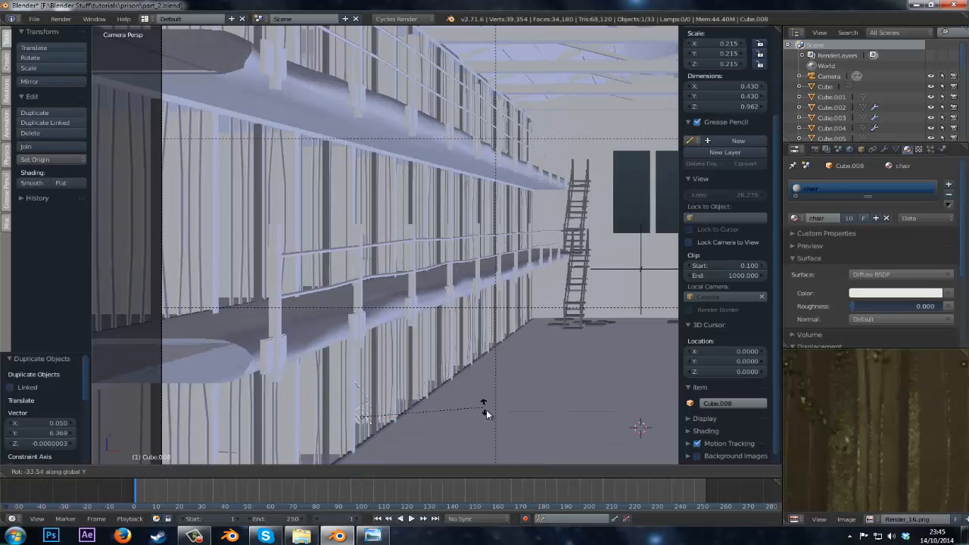
pyautogui.press('y')
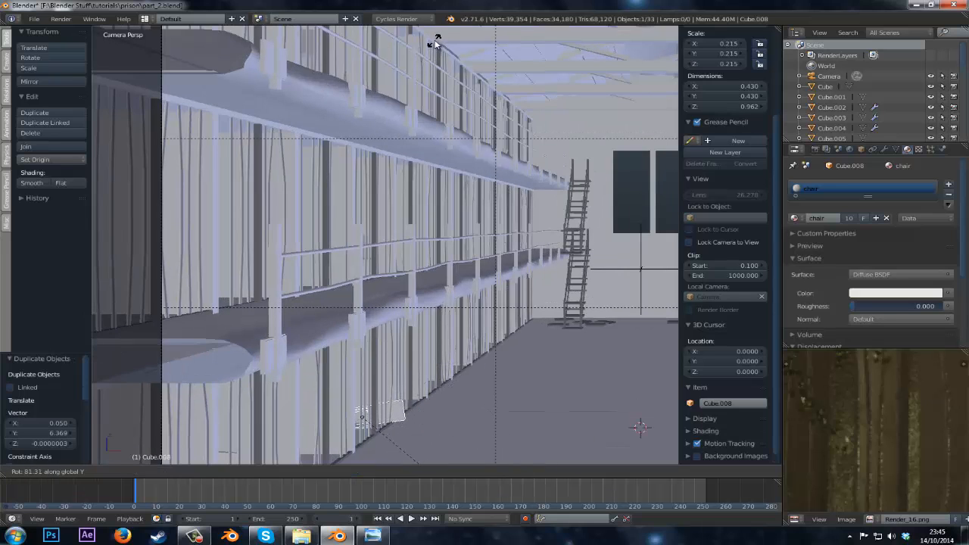
pyautogui.click(436, 43)
# - Raise the tipped ground-floor chair about 0.057 along Z, fine-tune its Y rotation and lower it about 0.024
pyautogui.press('g')
pyautogui.press('z')
pyautogui.press('y')
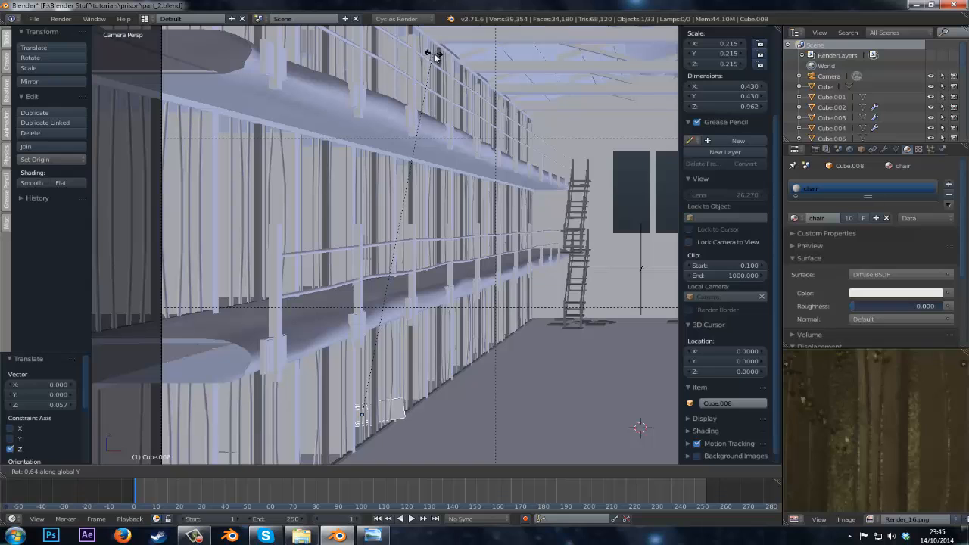
pyautogui.click(444, 66)
pyautogui.press('g')
pyautogui.press('z')
pyautogui.click(446, 66)
# - Save over part_2.blend and deselect all objects, with the whole camera frame in view
pyautogui.hotkey('ctrl', 's')
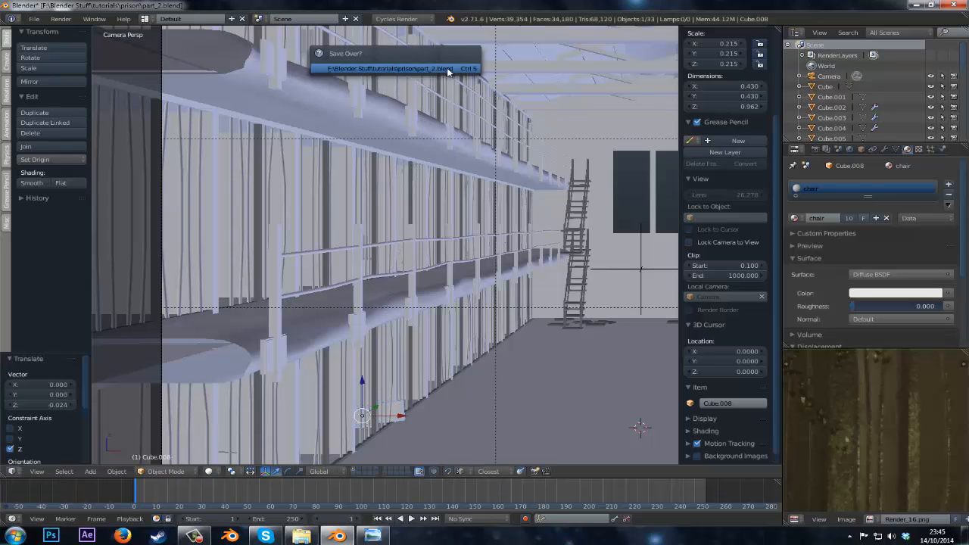
pyautogui.click(447, 68)
pyautogui.press('a')
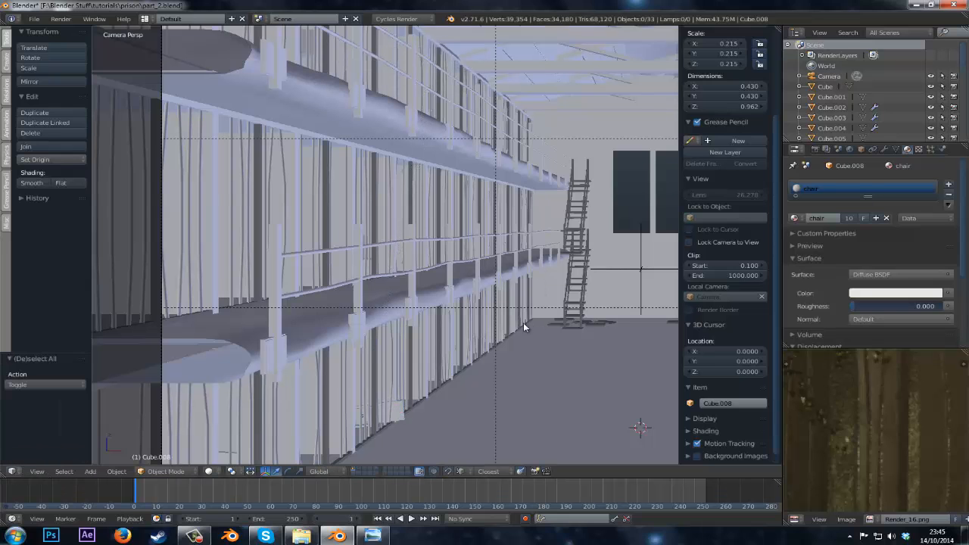
pyautogui.keyDown('shift'); pyautogui.moveTo(524, 327); pyautogui.dragTo(409, 277, button='middle'); pyautogui.keyUp('shift')
pyautogui.hotkey('ctrl', 's')
pyautogui.click(392, 294)
pyautogui.scroll(-5, 394, 292)
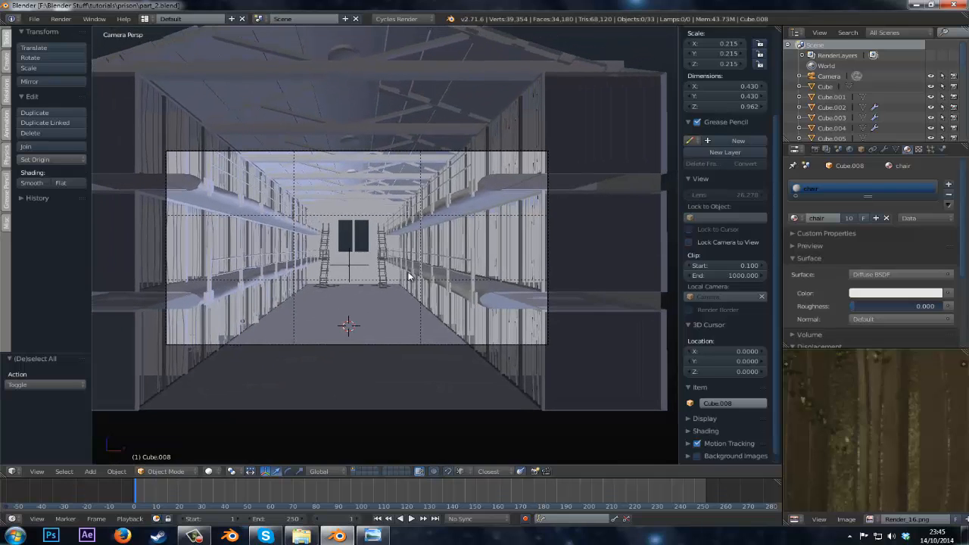
# - Inspect the chair placement along the hall in solid and wireframe camera views
pyautogui.keyDown('shift'); pyautogui.moveTo(349, 289); pyautogui.dragTo(438, 295, button='middle'); pyautogui.keyUp('shift')
pyautogui.scroll(3, 415, 302)
pyautogui.press('z')
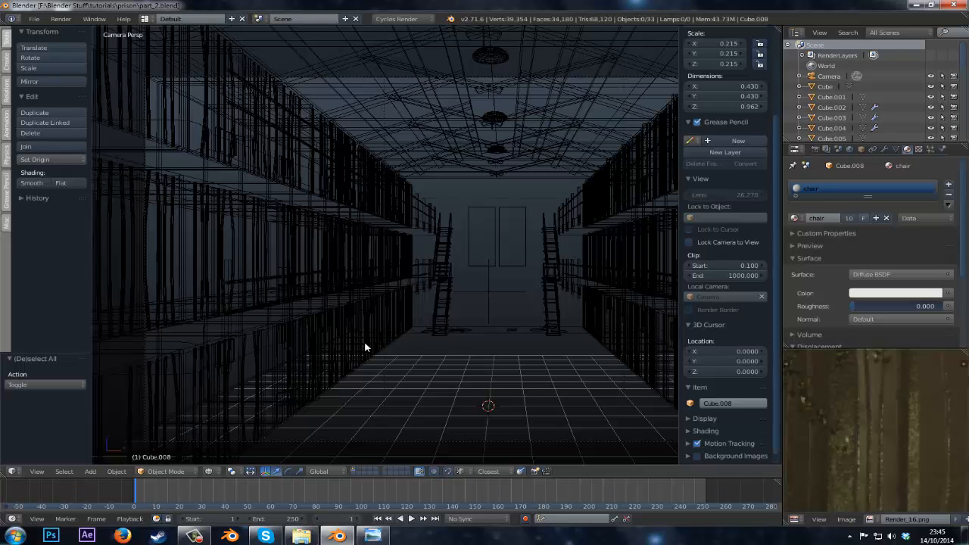
pyautogui.press('z')
pyautogui.scroll(-3, 364, 350)
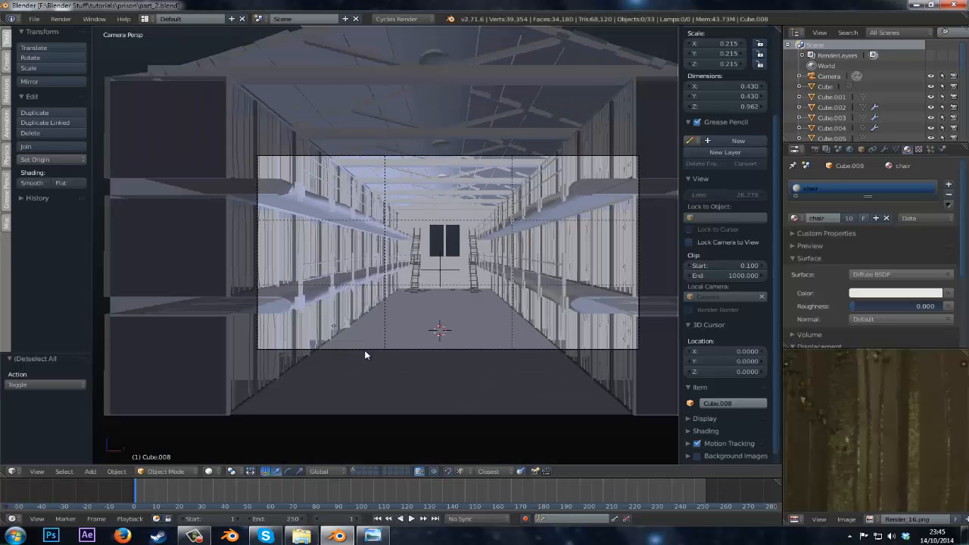
pyautogui.scroll(3, 314, 262)
pyautogui.press('z')
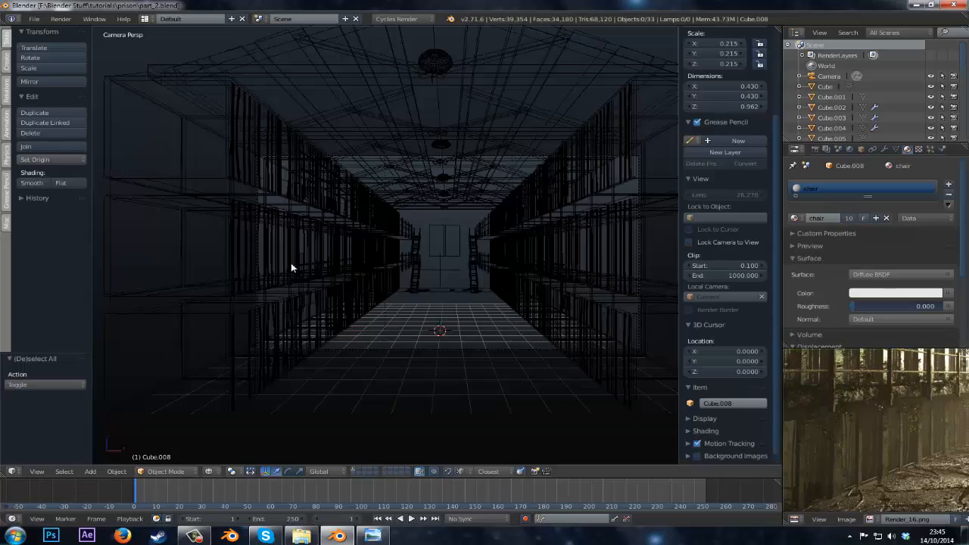
# - Try to select a second-level chair through the overlapping railings and cells in the wireframe camera view
pyautogui.rightClick(294, 262)
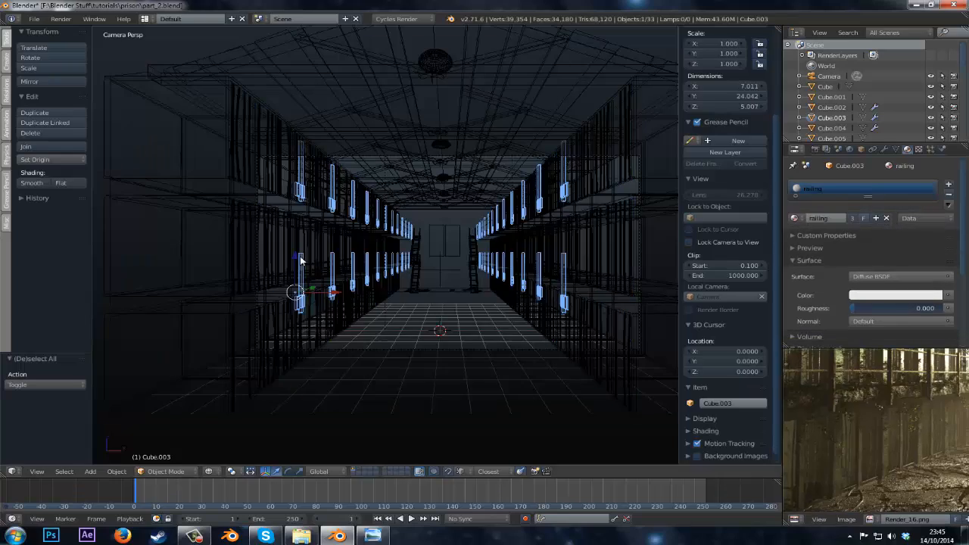
pyautogui.rightClick(298, 262)
pyautogui.rightClick(303, 260)
pyautogui.rightClick(306, 260)
pyautogui.rightClick(303, 255)
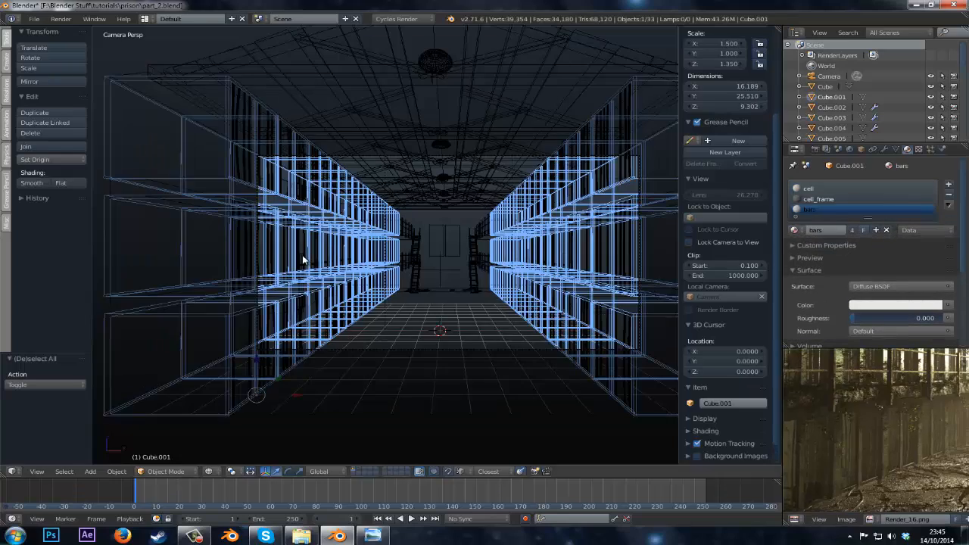
pyautogui.rightClick(303, 255)
# - Select the near second-level chair through the overlapping bars and show it in a wireframe top view of the hall
pyautogui.scroll(5, 295, 257)
pyautogui.keyDown('shift'); pyautogui.moveTo(266, 261); pyautogui.dragTo(461, 310, button='middle'); pyautogui.keyUp('shift')
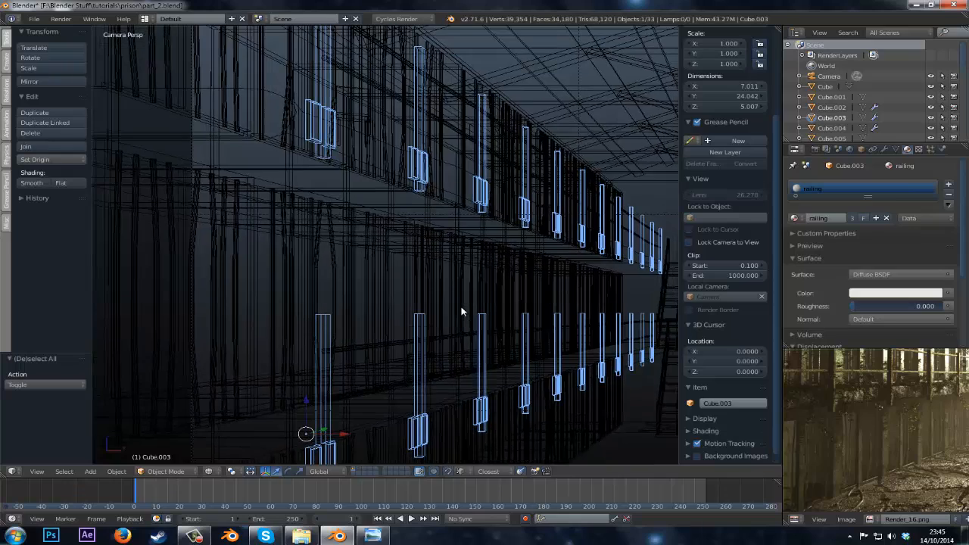
pyautogui.rightClick(435, 348)
pyautogui.rightClick(428, 347)
pyautogui.rightClick(422, 343)
pyautogui.rightClick(410, 328)
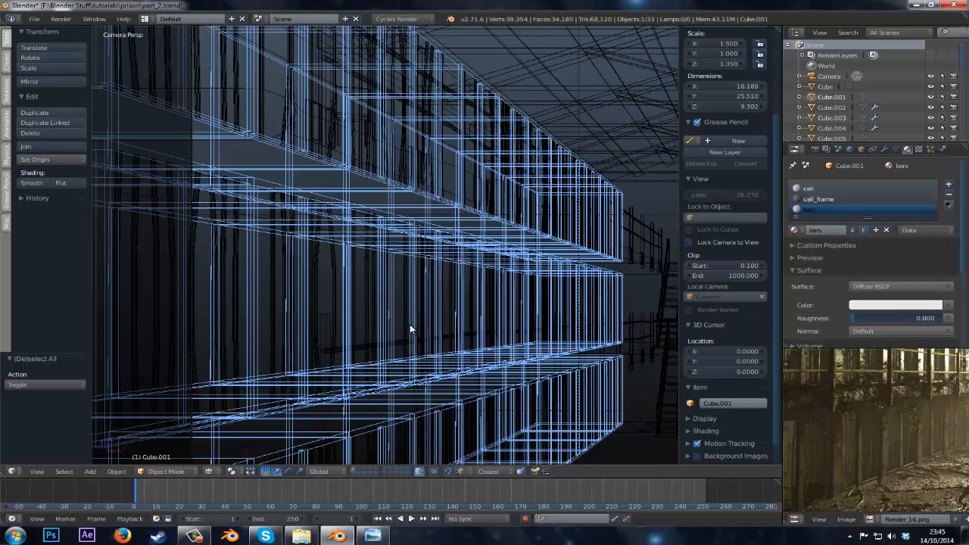
pyautogui.rightClick(410, 329)
pyautogui.press('z')
pyautogui.press('KP_7')
pyautogui.press('z')
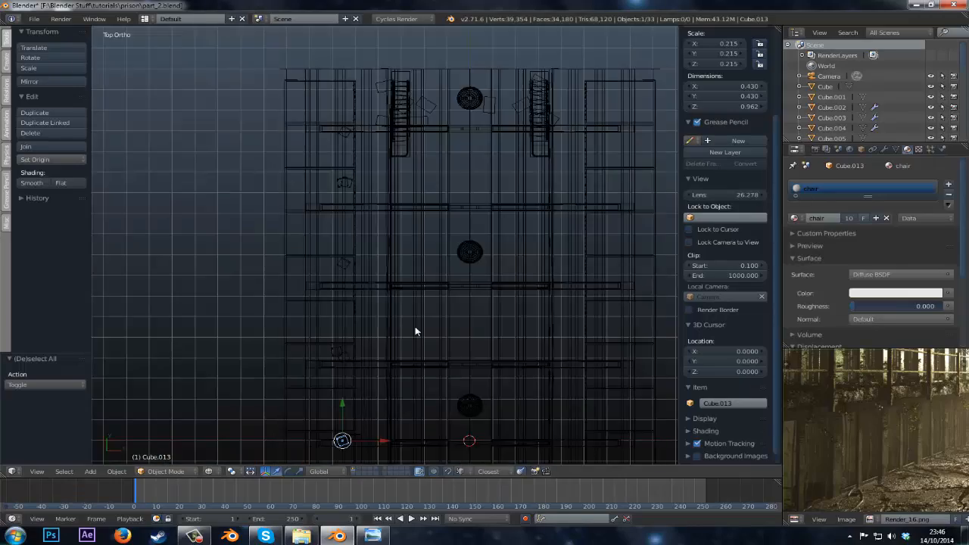
pyautogui.scroll(-4, 416, 330)
pyautogui.keyDown('shift'); pyautogui.moveTo(419, 348); pyautogui.dragTo(379, 292, button='middle'); pyautogui.keyUp('shift')
pyautogui.scroll(2, 386, 293)
pyautogui.hotkey('shift', 'f')
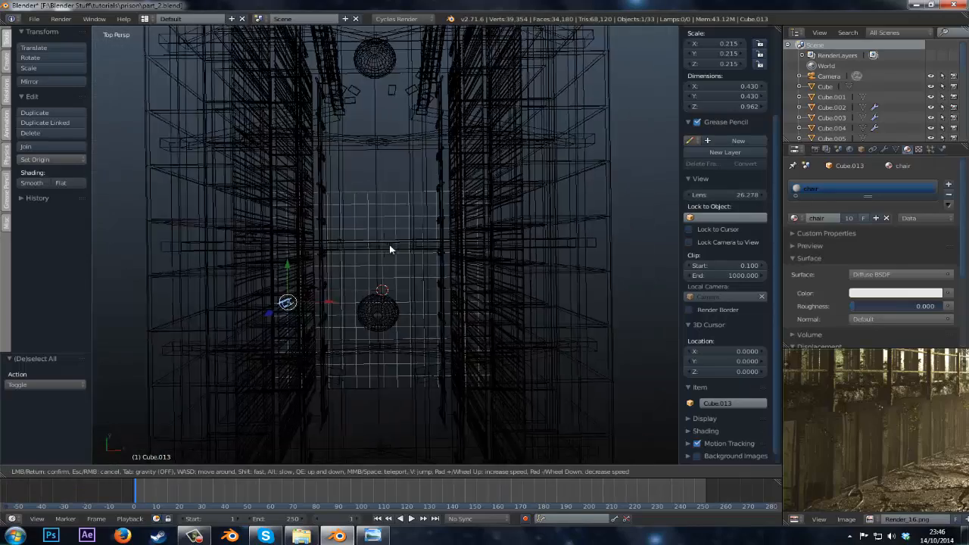
pyautogui.press('w')
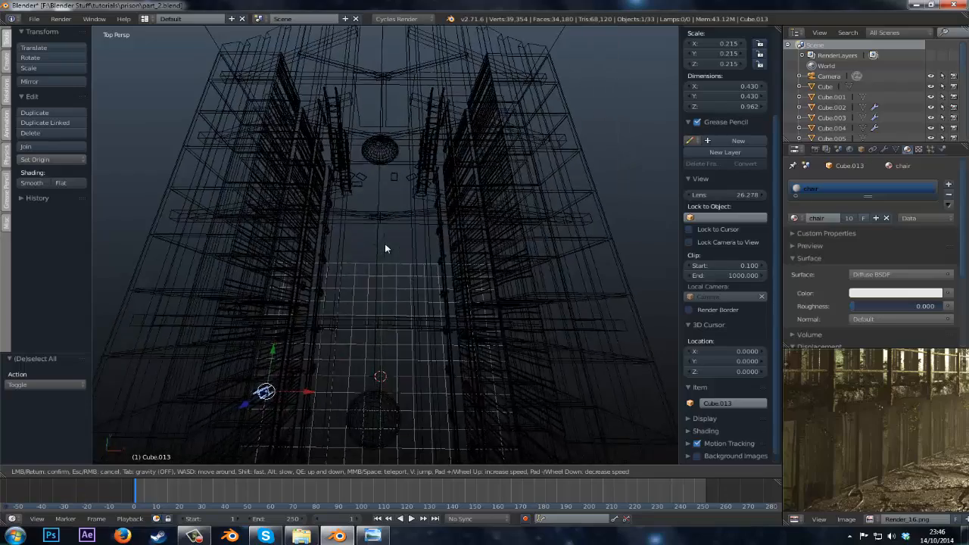
pyautogui.press('s')
pyautogui.press('Escape')
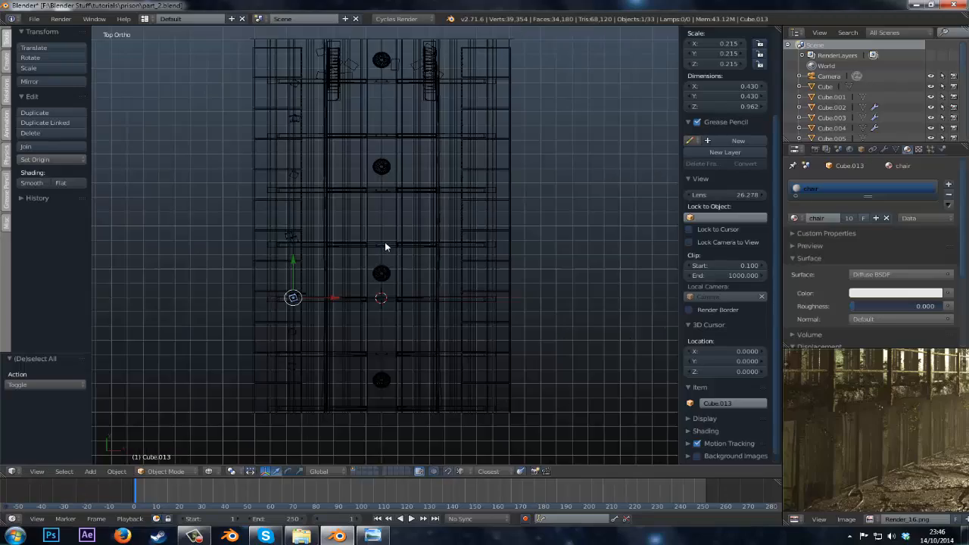
# - Duplicate the second-level chair about 11.1 units along X into the cells on the opposite side and rotate the copy
pyautogui.hotkey('shift', 'd')
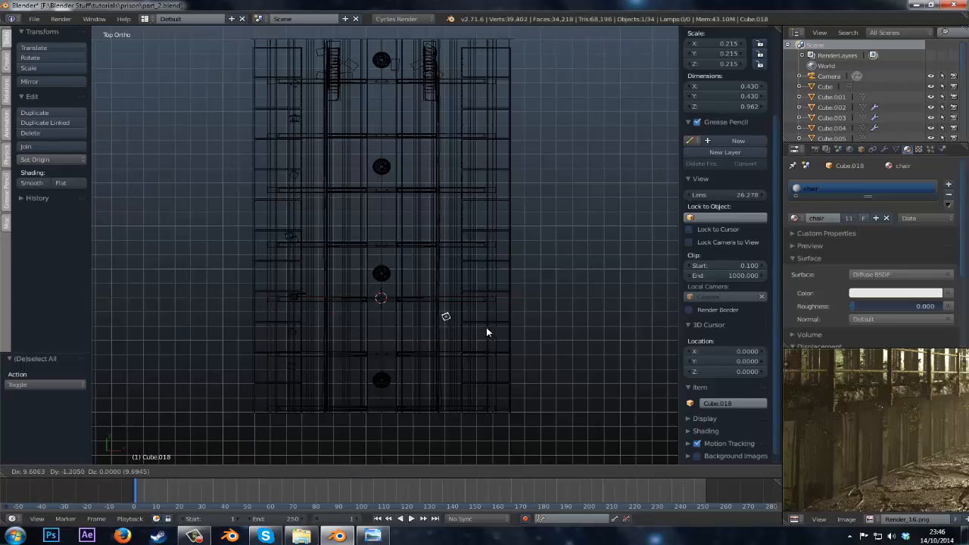
pyautogui.click(509, 313)
pyautogui.press('r')
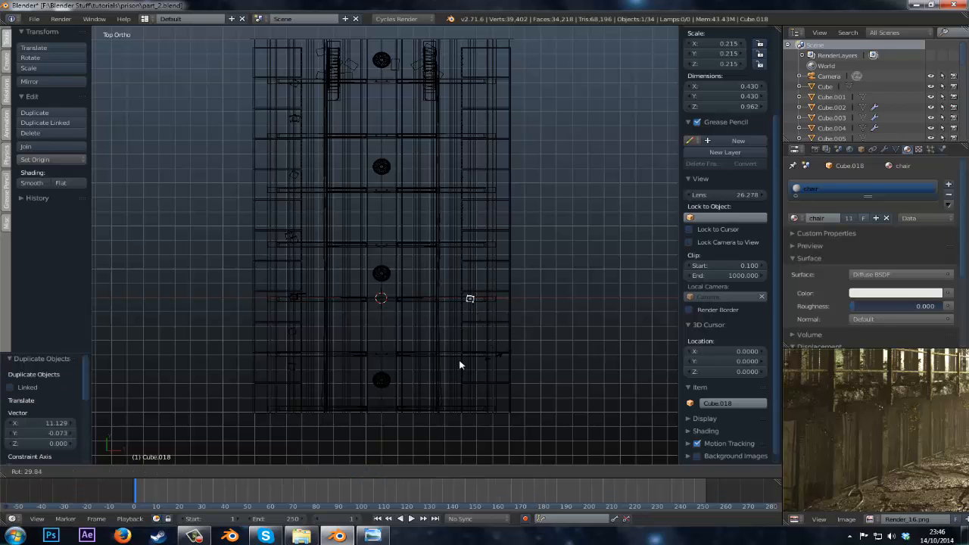
pyautogui.click(472, 355)
# - Place two more chair duplicates in cells farther along the same side of the hall and rotate the farther one
pyautogui.hotkey('shift', 'd')
pyautogui.click(474, 295)
pyautogui.hotkey('shift', 'd')
pyautogui.click(545, 168)
pyautogui.press('r')
pyautogui.click(500, 214)
# - Duplicate the chair about 4.1 units farther along Y, rotate the copy about 13.5°, and save over part_2.blend
pyautogui.hotkey('shift', 'd')
pyautogui.click(482, 162)
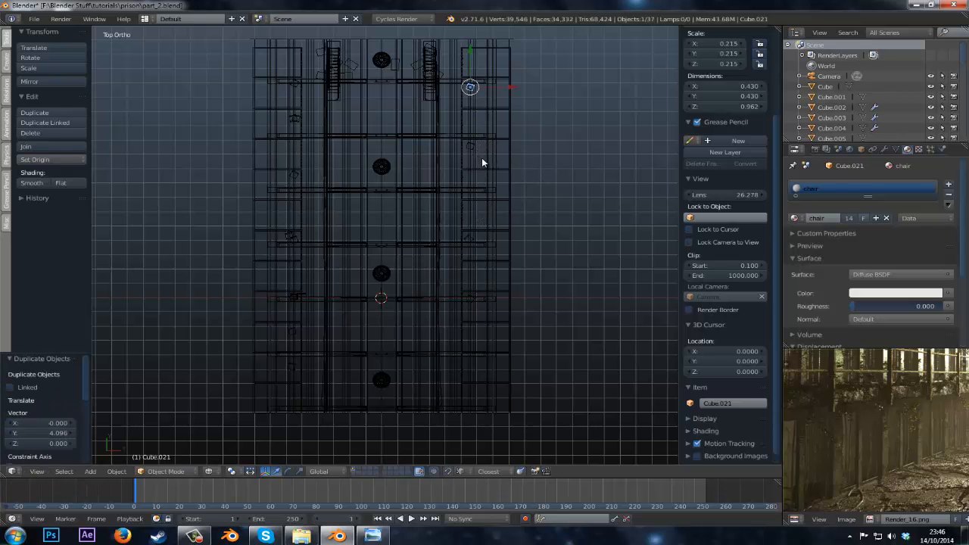
pyautogui.press('r')
pyautogui.click(463, 170)
pyautogui.press('KP_0')
pyautogui.hotkey('ctrl', 's')
# - Inspect the newly placed second-level chairs behind the bars in solid and wireframe camera views
pyautogui.press('z')
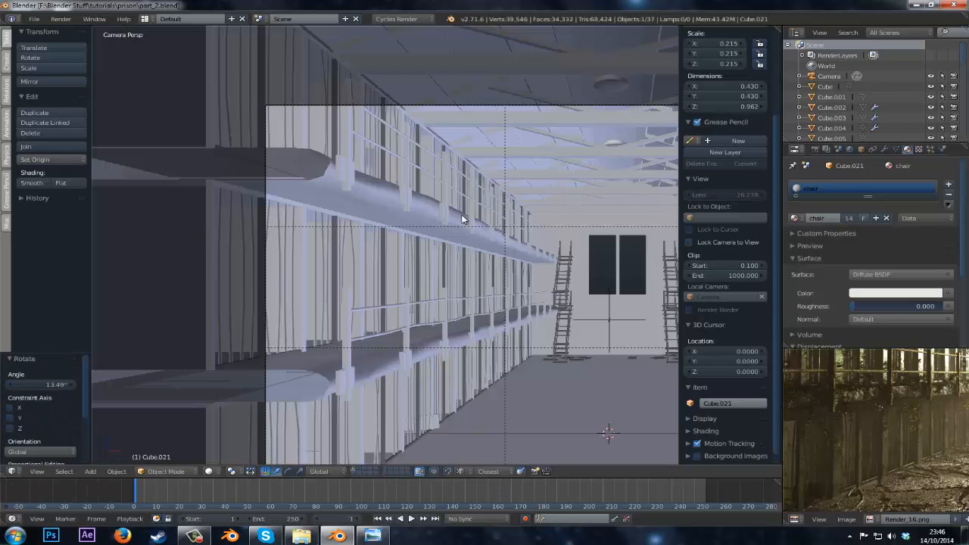
pyautogui.keyDown('shift'); pyautogui.moveTo(413, 214); pyautogui.dragTo(256, 197, button='middle'); pyautogui.keyUp('shift')
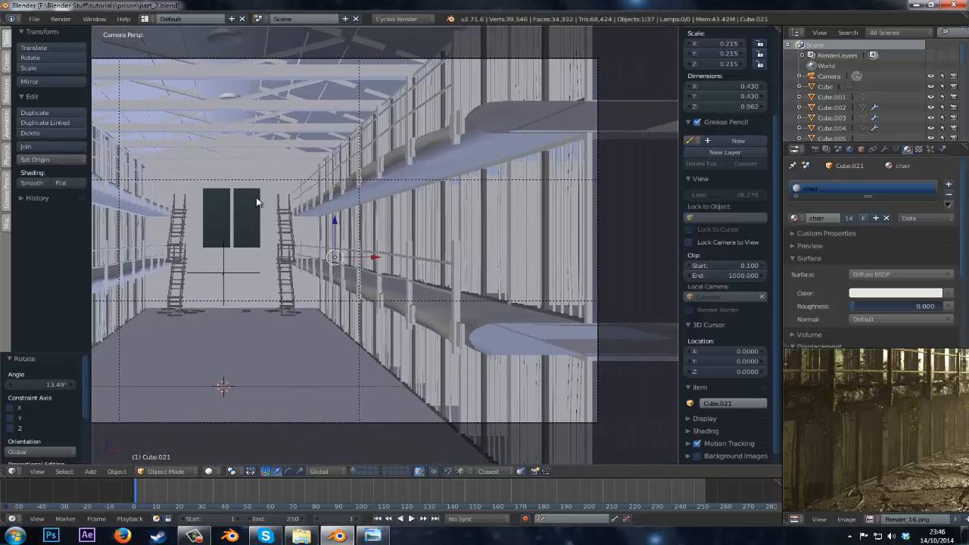
pyautogui.scroll(3, 256, 197)
pyautogui.scroll(1, 264, 215)
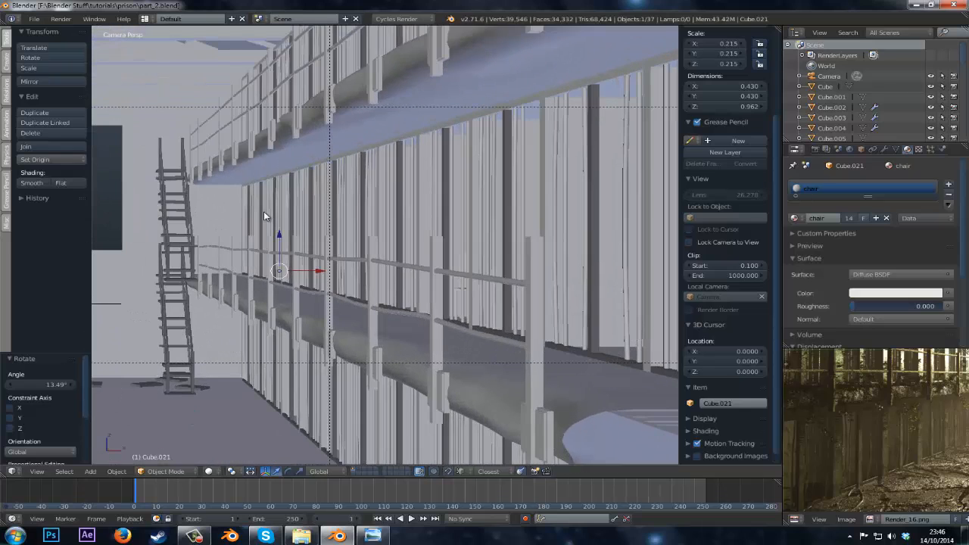
pyautogui.press('z')
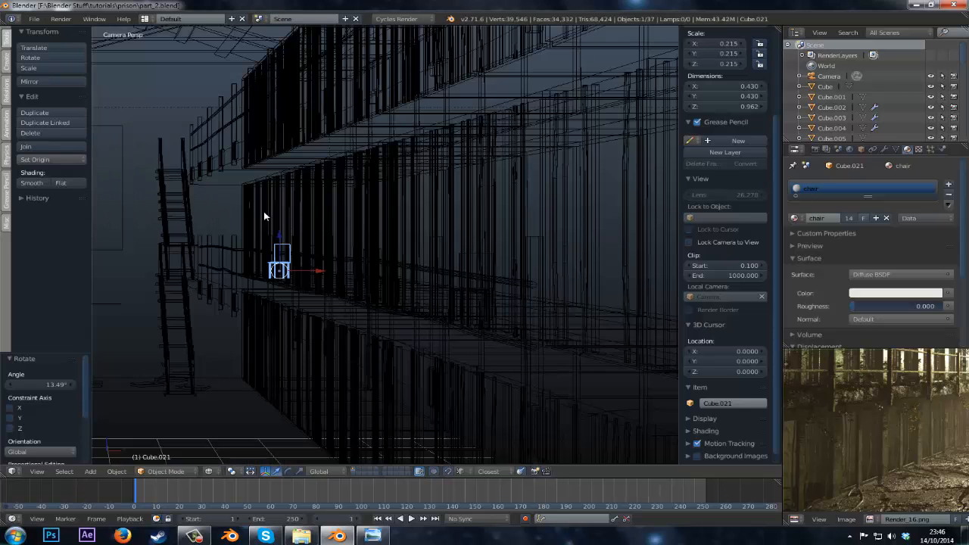
pyautogui.press('z')
pyautogui.press('z')
pyautogui.press('z')
pyautogui.press('z')
pyautogui.press('z')
pyautogui.scroll(-6, 460, 294)
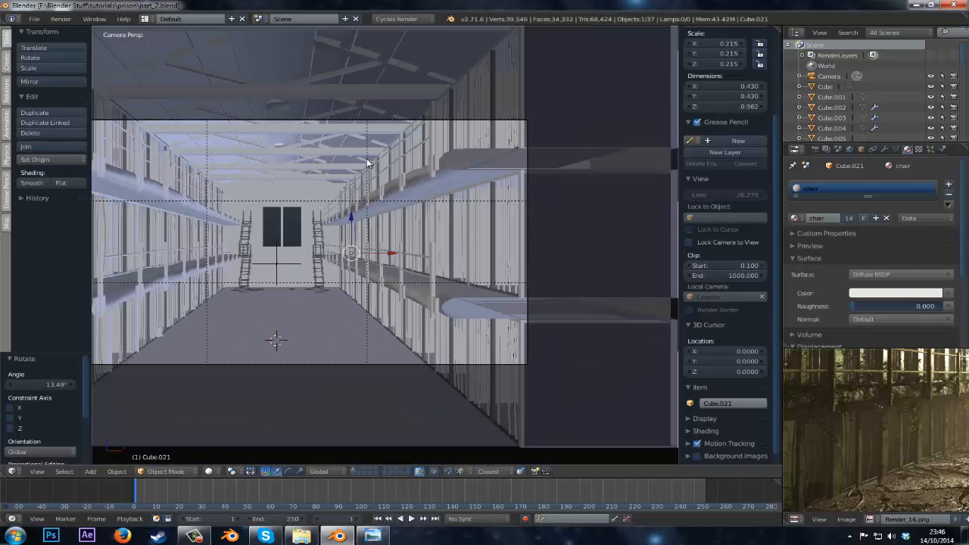
pyautogui.scroll(5, 511, 236)
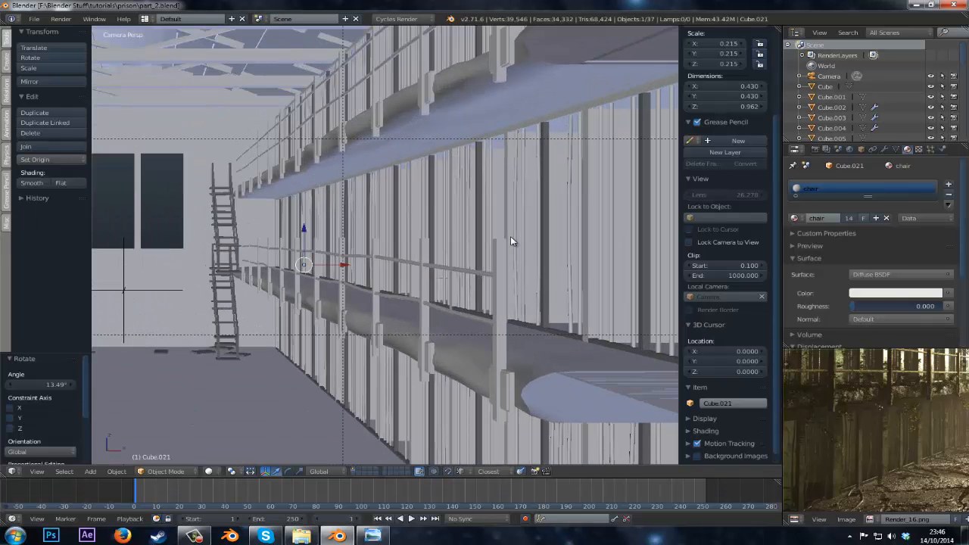
# - Duplicate the farthest chair and move the copy about 17.5 units along negative Y to the near end of the row
pyautogui.hotkey('shift', 'd')
pyautogui.press('x')
pyautogui.press('y')
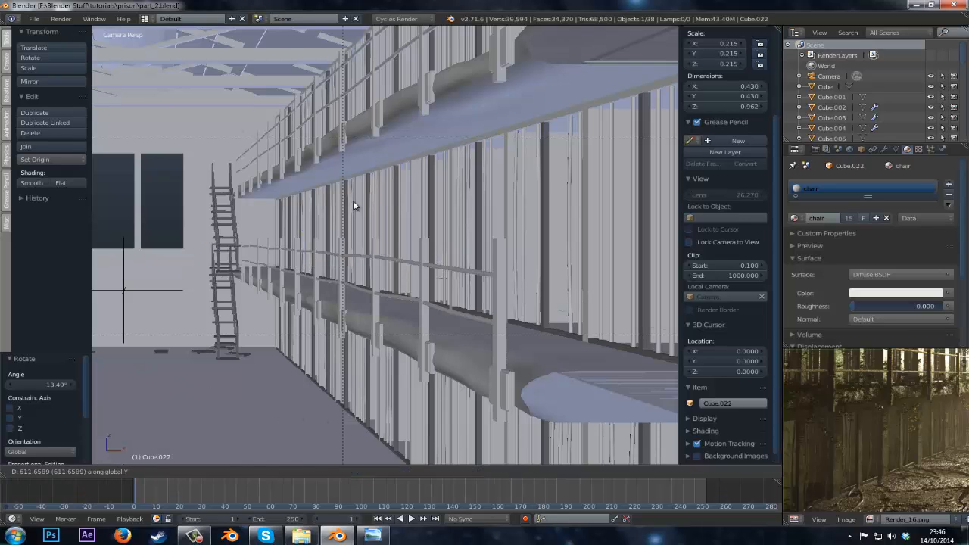
pyautogui.press('Escape')
pyautogui.press('KP_7')
pyautogui.press('g')
pyautogui.press('y')
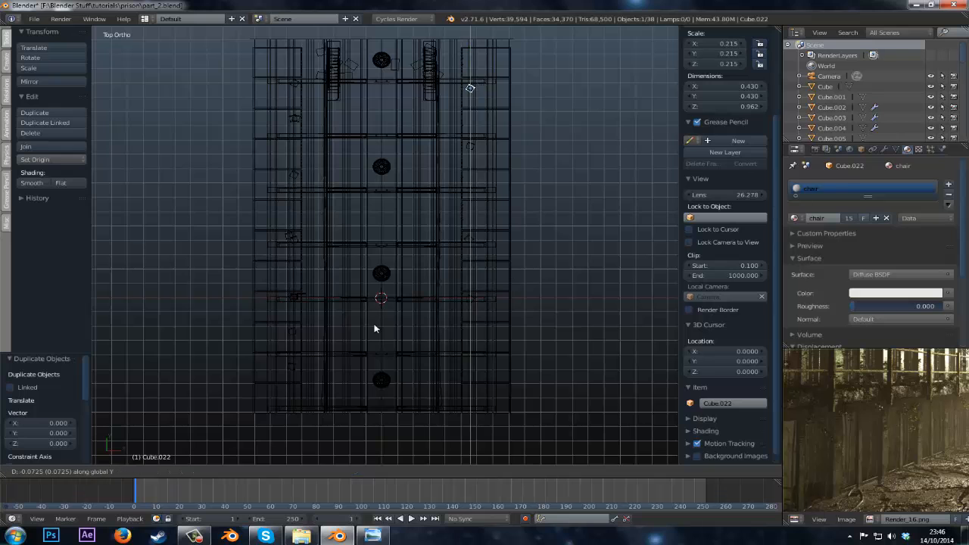
pyautogui.click(376, 101)
pyautogui.press('KP_0')
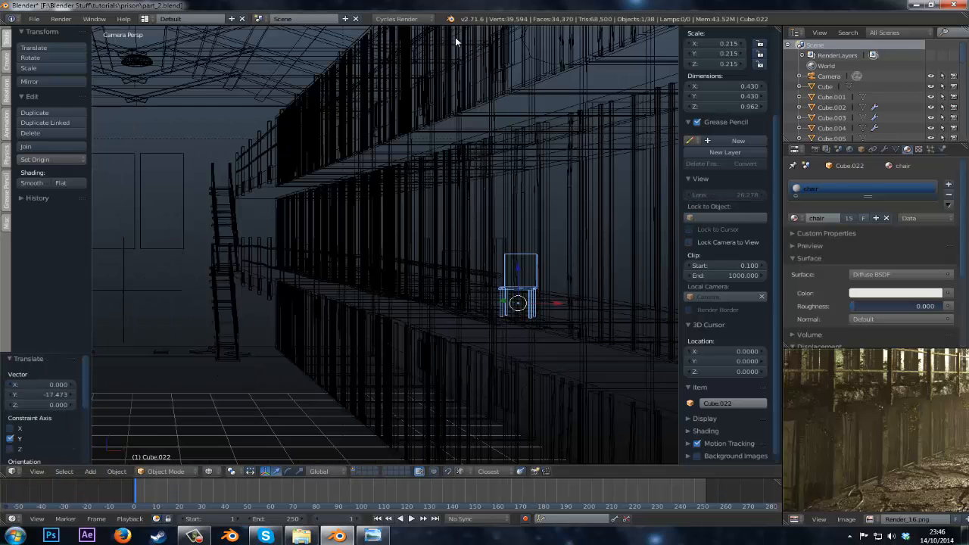
# - Fine-tune the near chair by moving it about -1.49 along Y, 0.18 along X, and 0.17 back along Y
pyautogui.press('z')
pyautogui.press('g')
pyautogui.press('y')
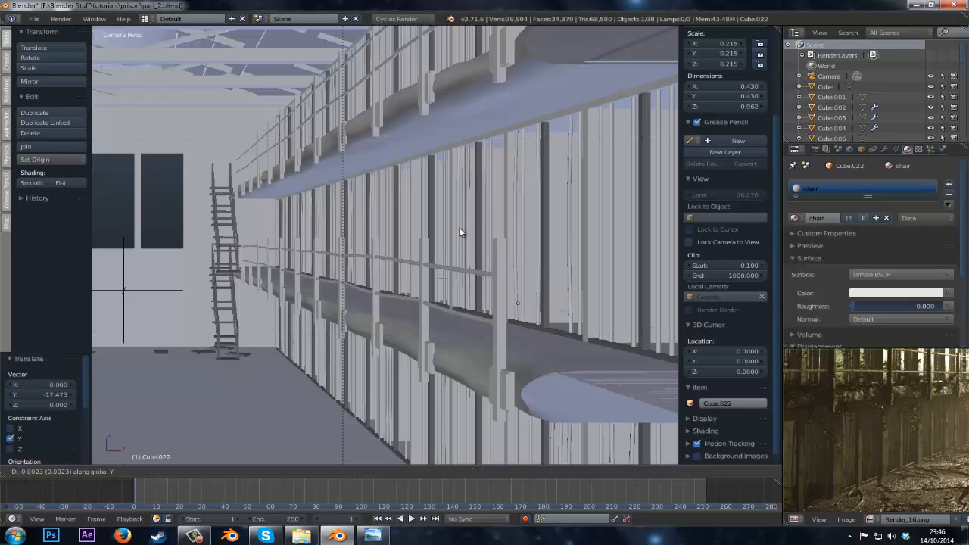
pyautogui.click(411, 194)
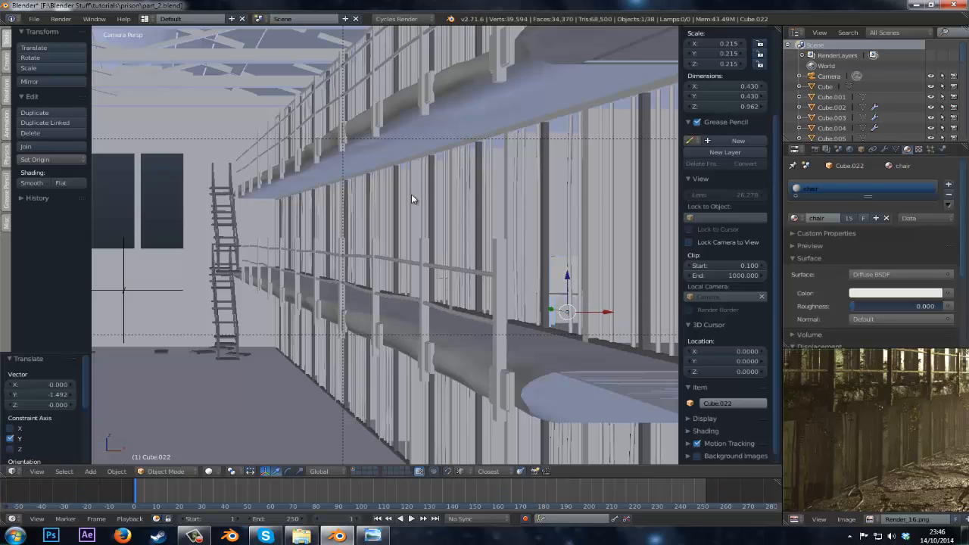
pyautogui.press('g')
pyautogui.press('x')
pyautogui.press('y')
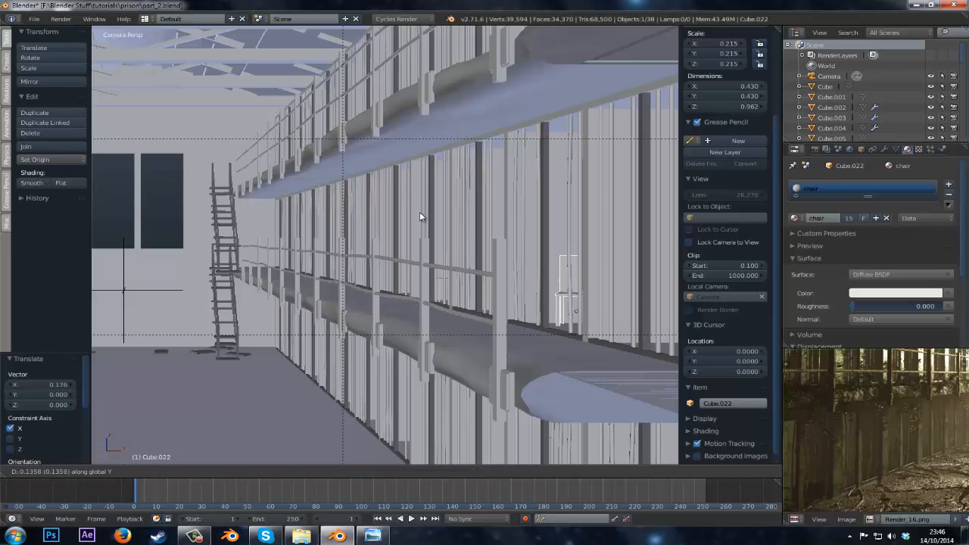
pyautogui.click(419, 214)
# - Deselect all objects in the full camera view and save over part_2.blend
pyautogui.press('KP_0')
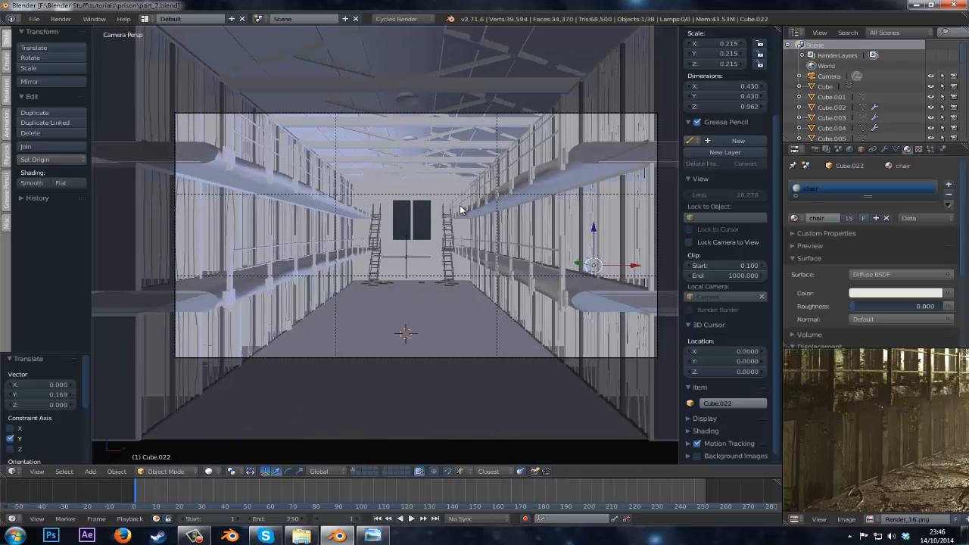
pyautogui.press('a')
pyautogui.hotkey('ctrl', 's')
pyautogui.click(461, 208)
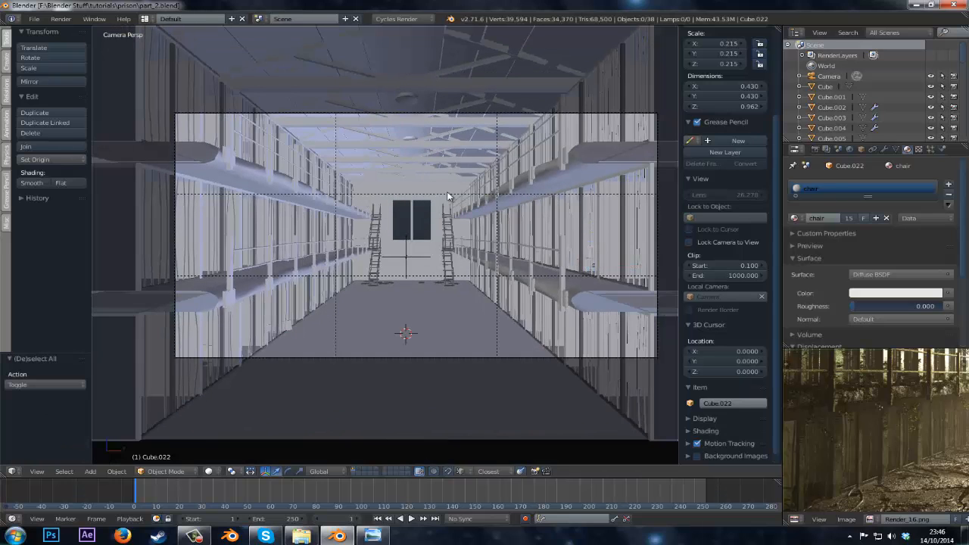
# - Examine the floor debris, branches and cell walls in an enlarged view of the reference render Render_16.png
pyautogui.hotkey('ctrl', 'Up')
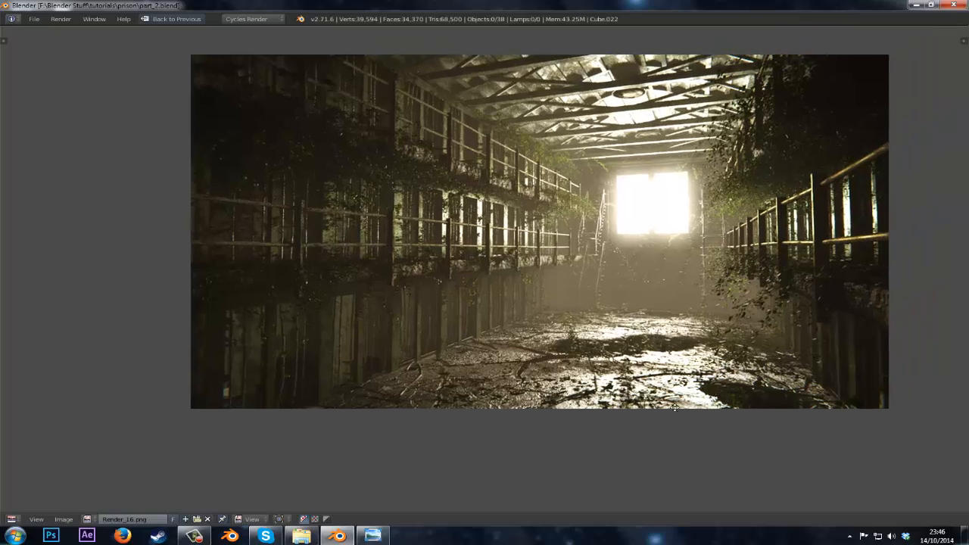
pyautogui.moveTo(675, 407); pyautogui.dragTo(746, 312, button='middle')
pyautogui.scroll(3, 483, 347)
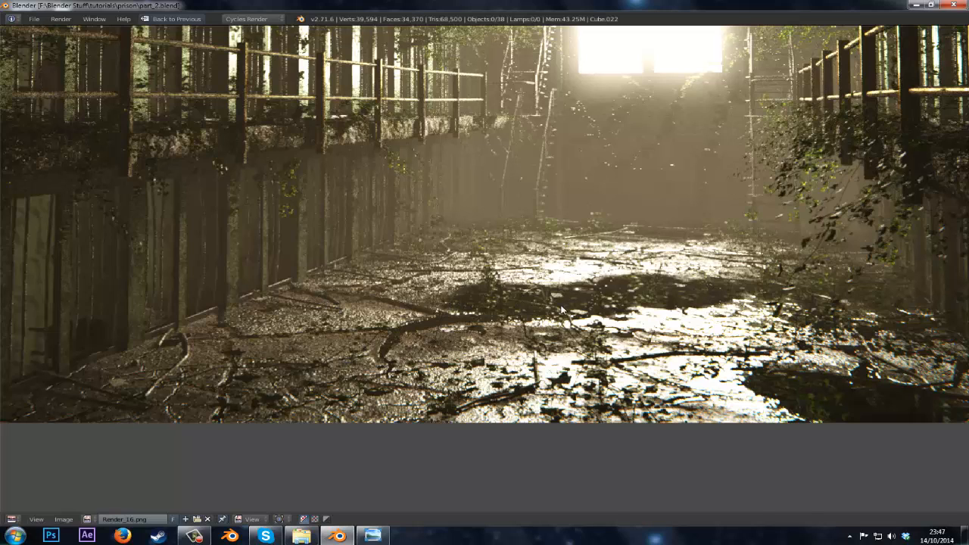
pyautogui.scroll(-3, 652, 304)
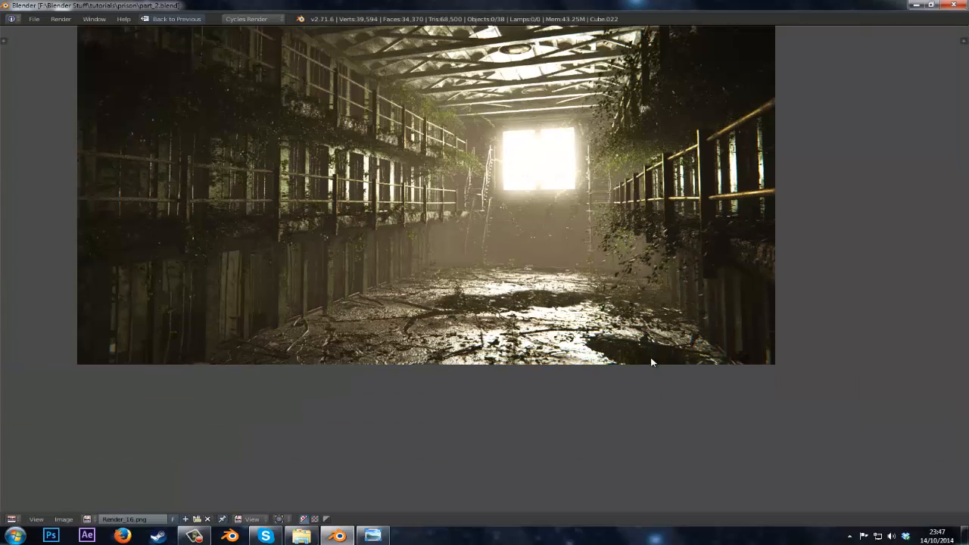
pyautogui.scroll(2, 564, 321)
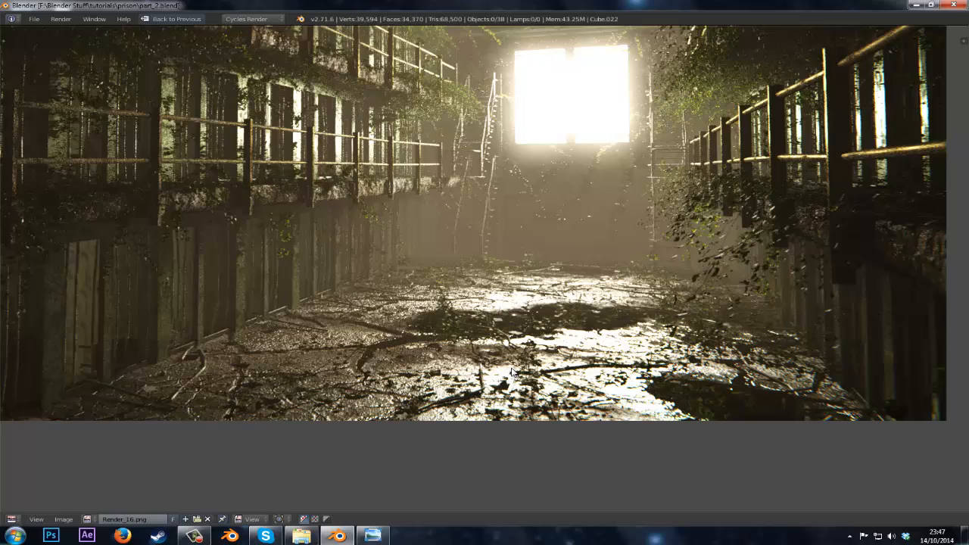
pyautogui.scroll(5, 512, 371)
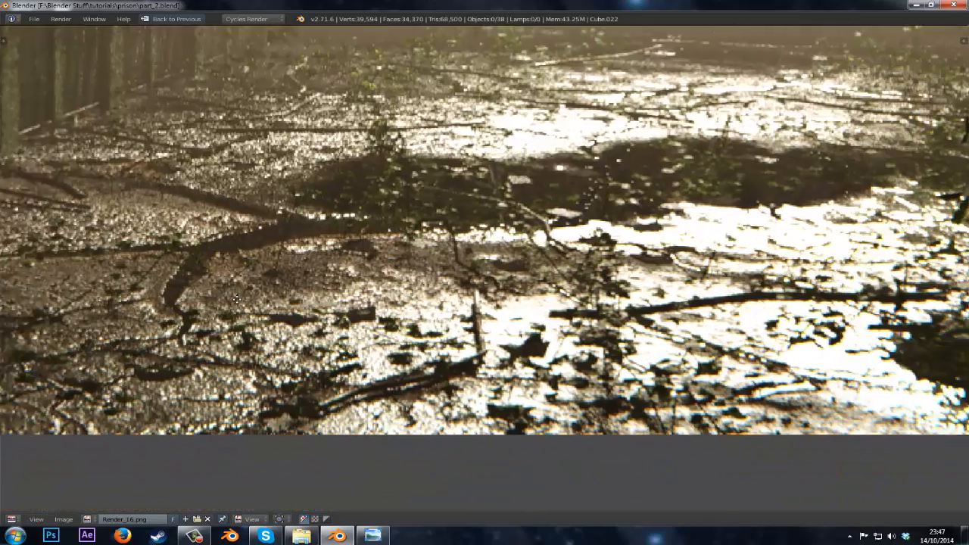
pyautogui.moveTo(237, 299); pyautogui.dragTo(617, 326, button='middle')
pyautogui.scroll(3, 681, 341)
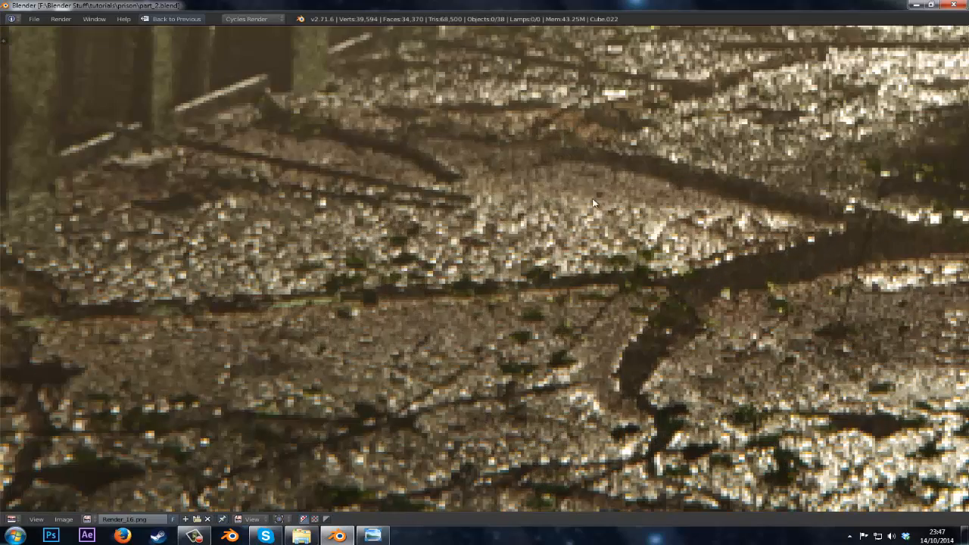
pyautogui.scroll(-8, 593, 202)
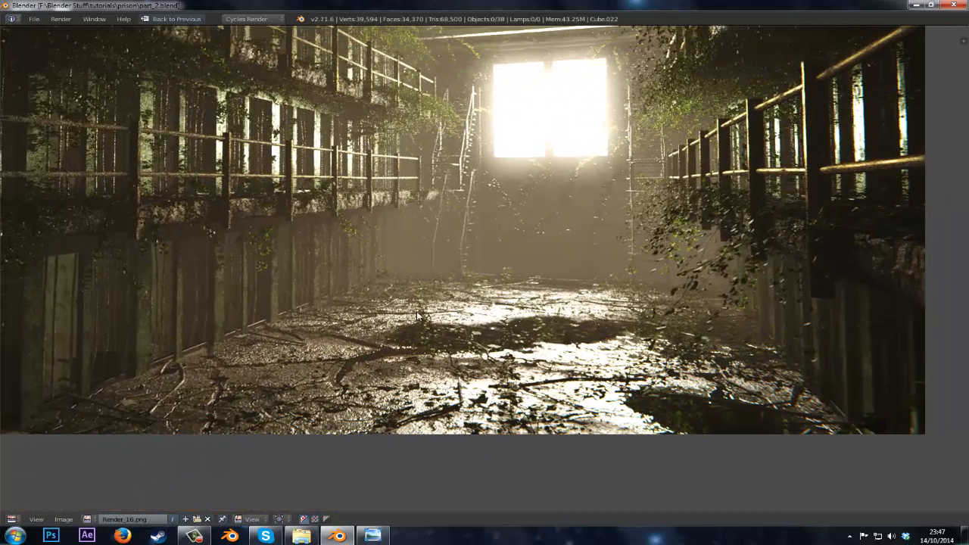
pyautogui.moveTo(532, 345); pyautogui.dragTo(594, 435, button='middle')
pyautogui.scroll(-1, 594, 435)
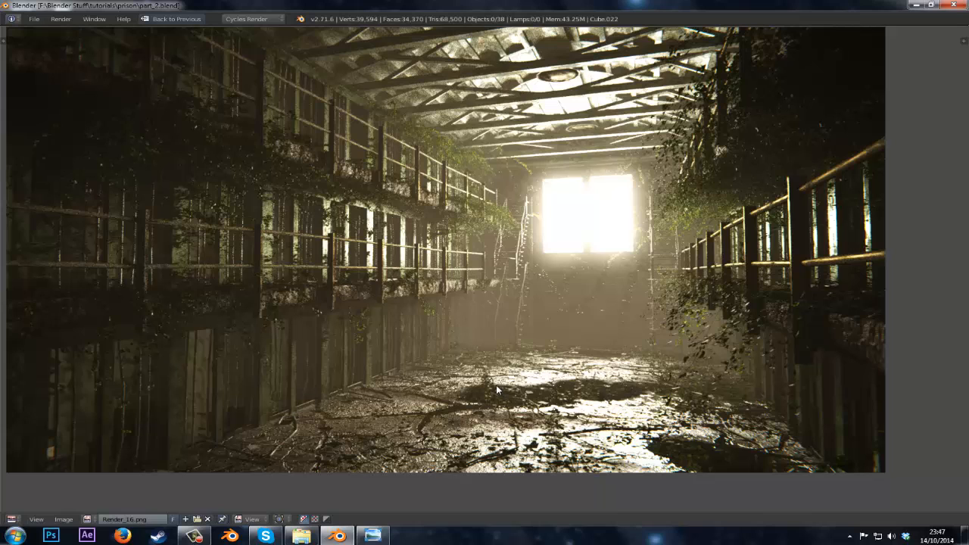
pyautogui.hotkey('ctrl', 'Up')
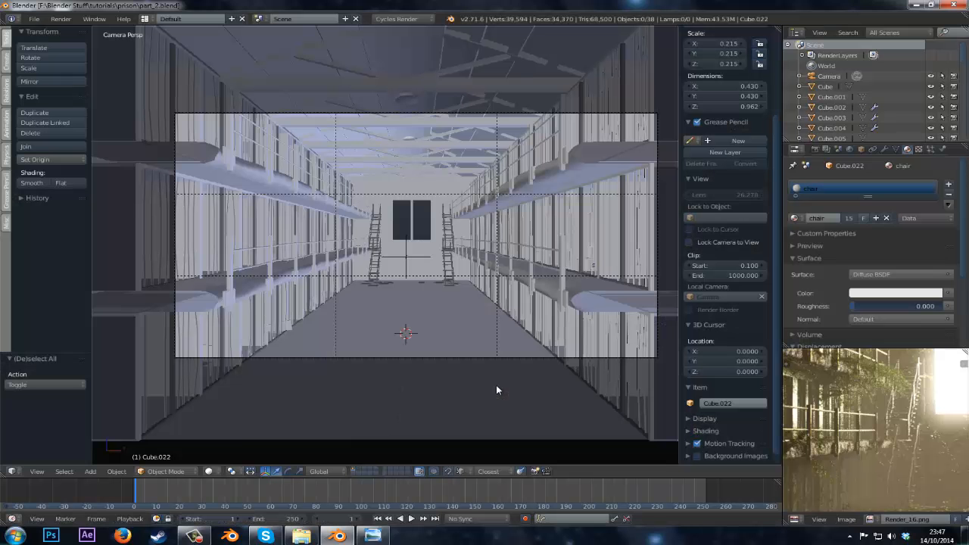
# - Show only the layer holding the single cell bar and select the bar in an angled view
pyautogui.click(361, 474)
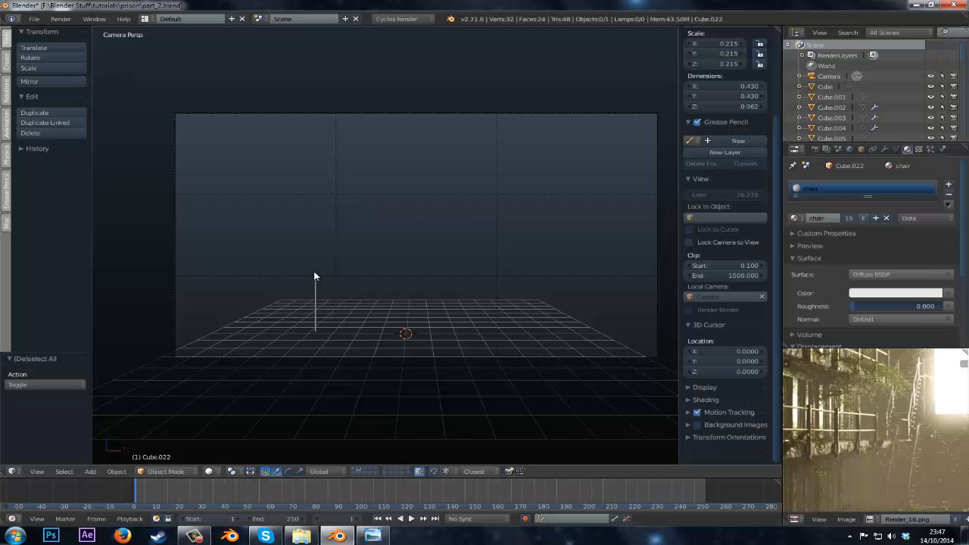
pyautogui.rightClick(314, 282)
pyautogui.moveTo(404, 277); pyautogui.dragTo(222, 406, button='middle')
# - Set the bar's origin to its geometry and clear its location, saving the result over part_2.blend
pyautogui.click(117, 470)
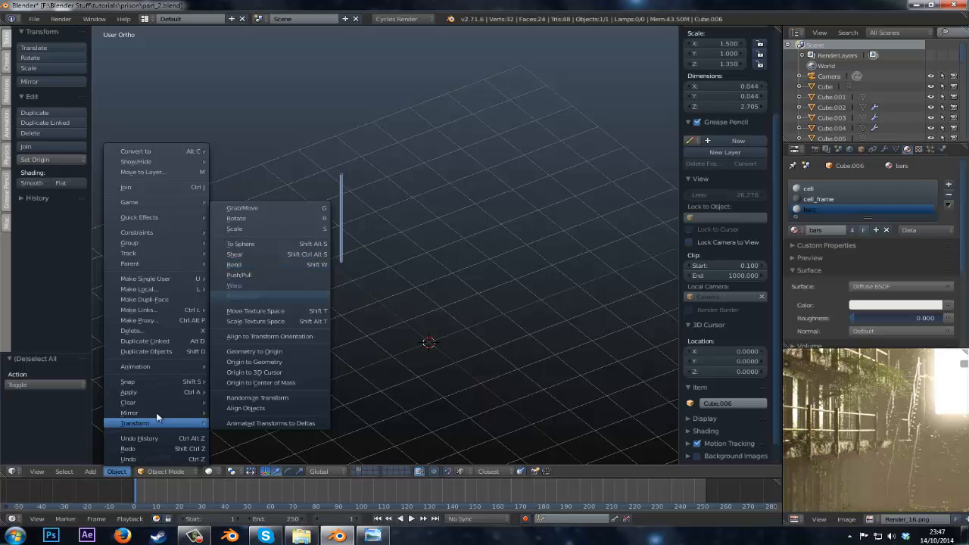
pyautogui.click(115, 471)
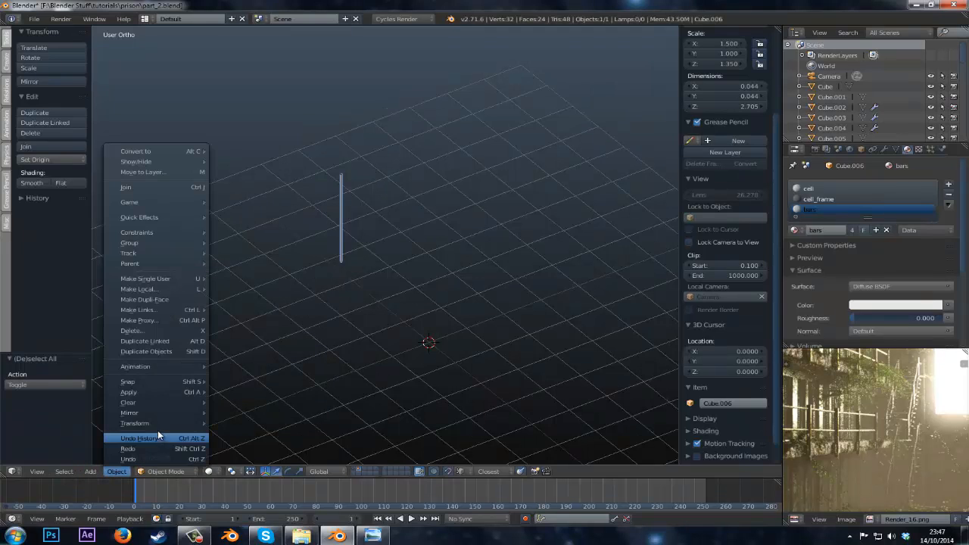
pyautogui.moveTo(141, 422)
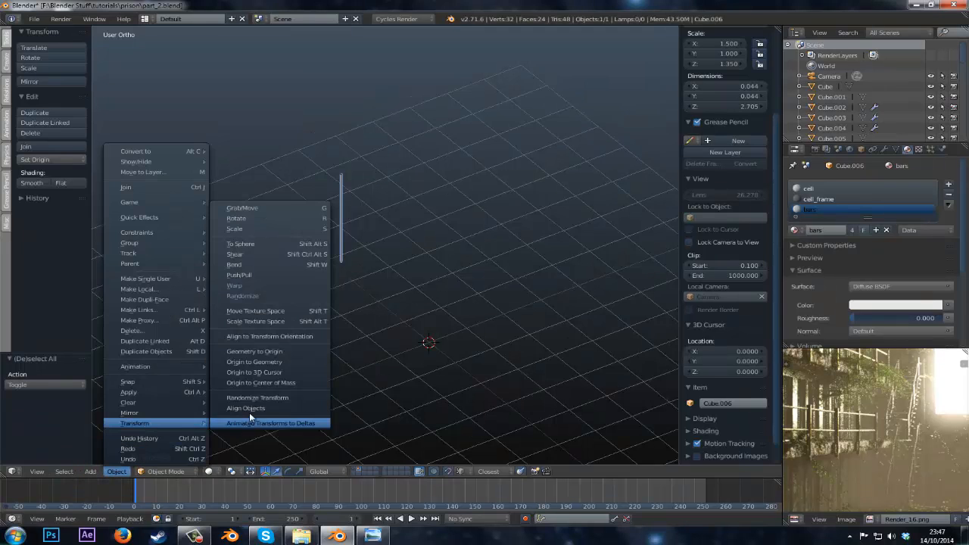
pyautogui.click(264, 365)
pyautogui.hotkey('alt', 'g')
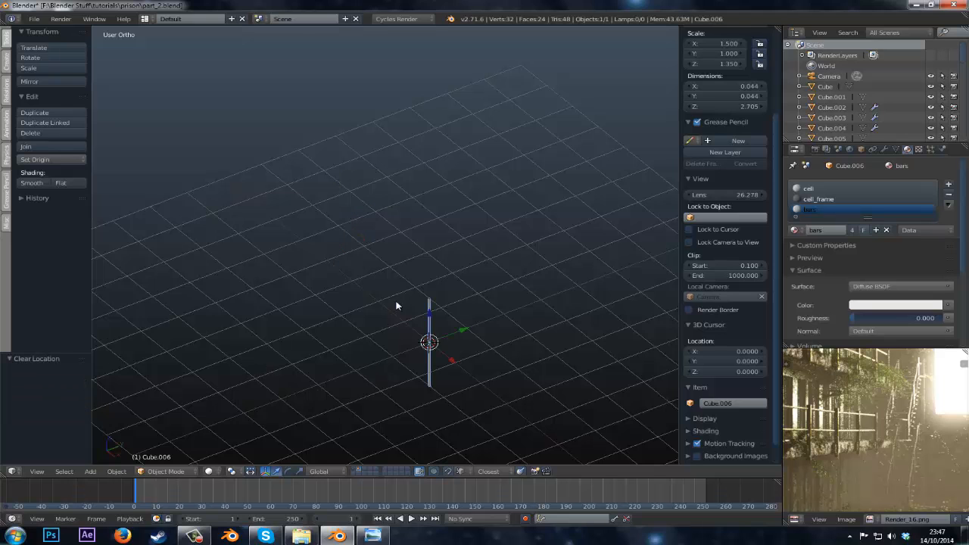
pyautogui.moveTo(396, 305); pyautogui.dragTo(396, 285, button='middle')
pyautogui.hotkey('ctrl', 's')
pyautogui.click(396, 285)
# - Open the bar for mesh editing in front view with nothing selected and vertex selection mode active
pyautogui.keyDown('shift'); pyautogui.moveTo(434, 357); pyautogui.dragTo(357, 291, button='middle'); pyautogui.keyUp('shift')
pyautogui.press('a')
pyautogui.rightClick(357, 291)
pyautogui.press('Tab')
pyautogui.press('KP_1')
pyautogui.scroll(5, 358, 288)
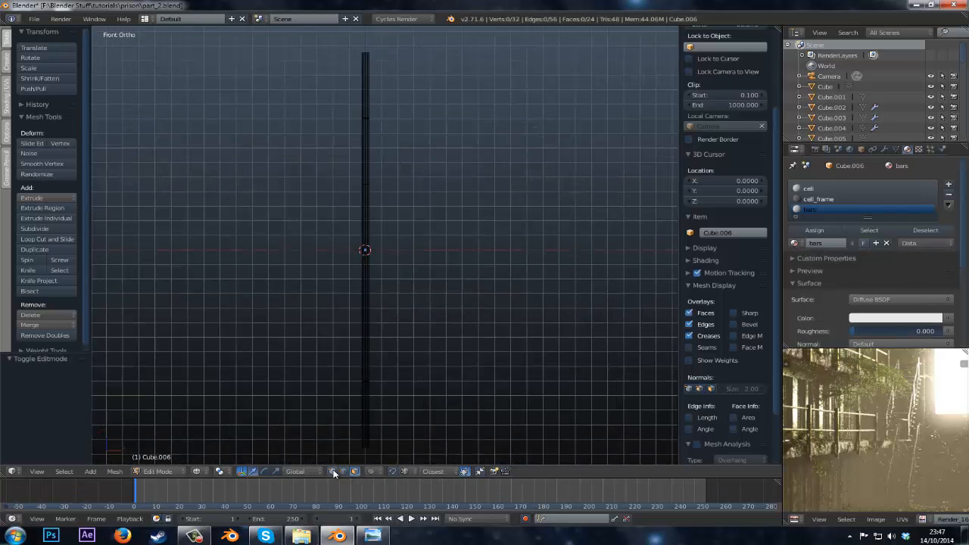
pyautogui.click(332, 471)
# - Bow the bar by moving its two middle vertex rings along negative X, for an overall width of about 0.25 units
pyautogui.scroll(-4, 428, 315)
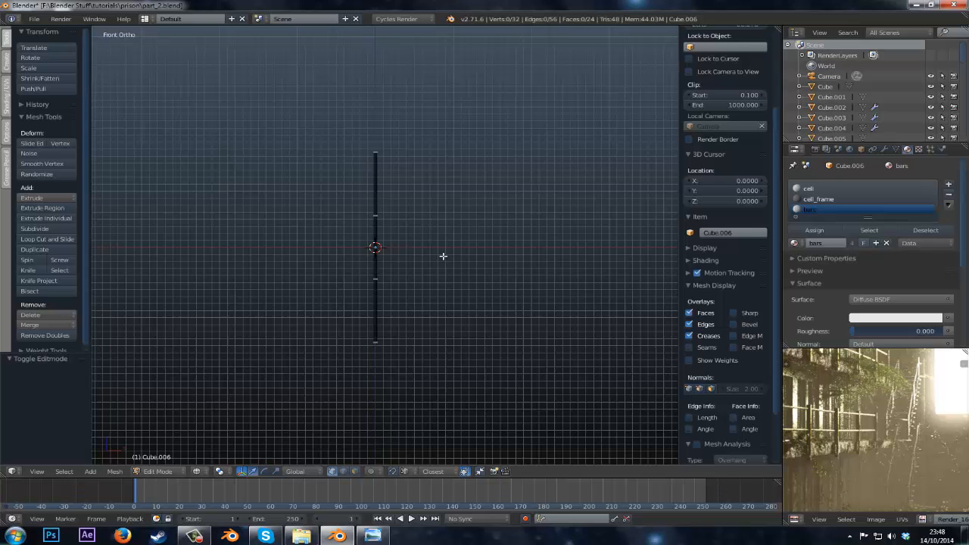
pyautogui.press('b')
pyautogui.moveTo(443, 207); pyautogui.dragTo(273, 309)
pyautogui.press('g')
pyautogui.press('x')
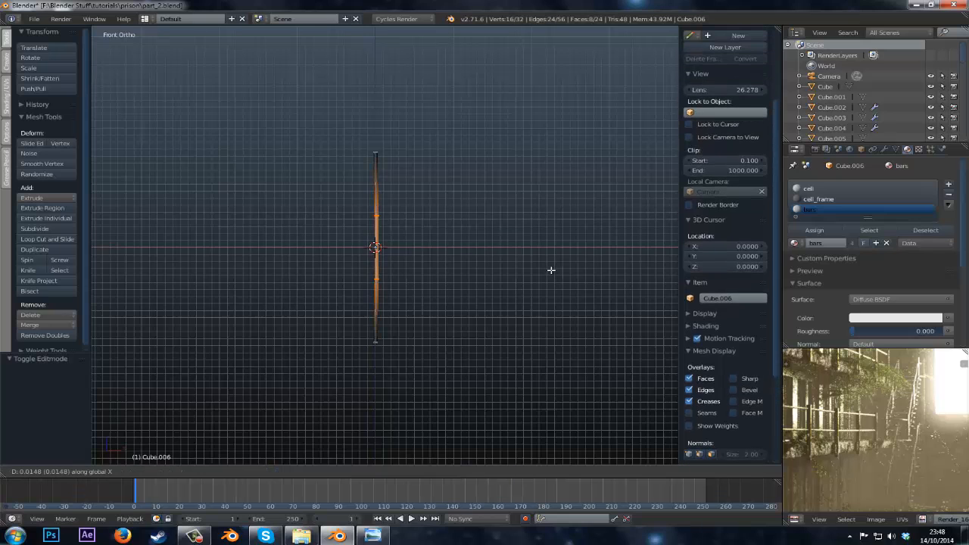
pyautogui.click(534, 270)
pyautogui.press('Tab')
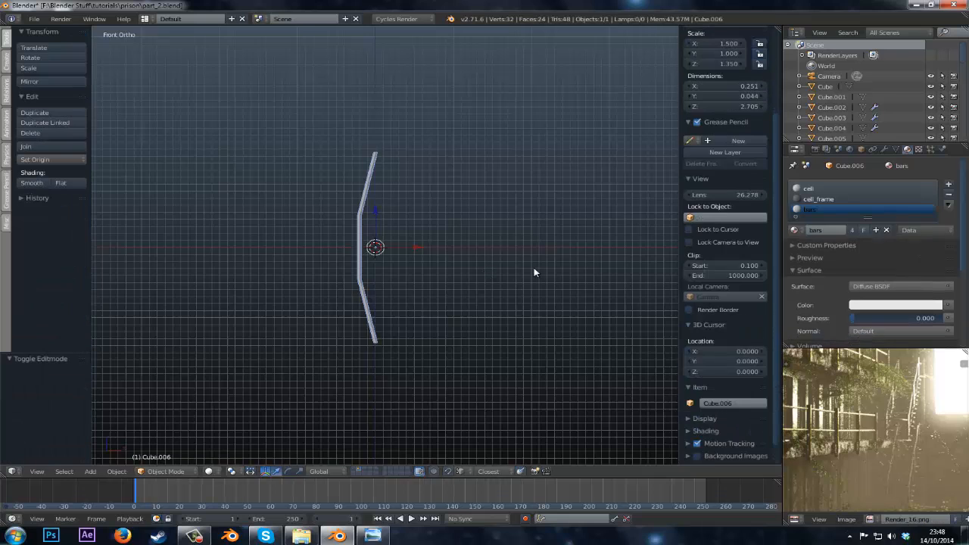
# - Duplicate the bowed bar and place the copy beside it along positive X
pyautogui.hotkey('shift', 'd')
pyautogui.press('x')
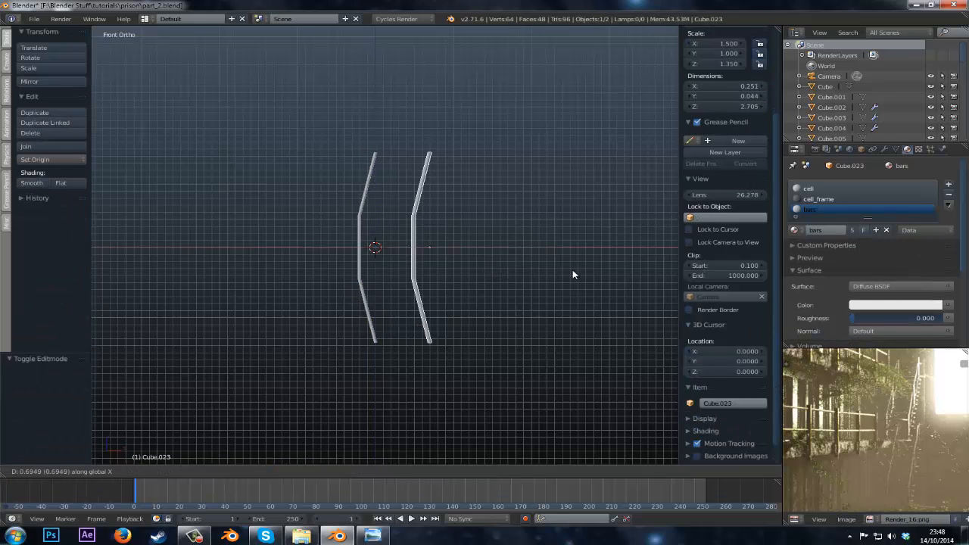
pyautogui.click(591, 273)
# - Bend the copy's top end by moving its top vertex ring down toward the original bar and rotating it
pyautogui.press('Tab')
pyautogui.press('a')
pyautogui.press('a')
pyautogui.press('b')
pyautogui.moveTo(474, 138); pyautogui.dragTo(394, 187)
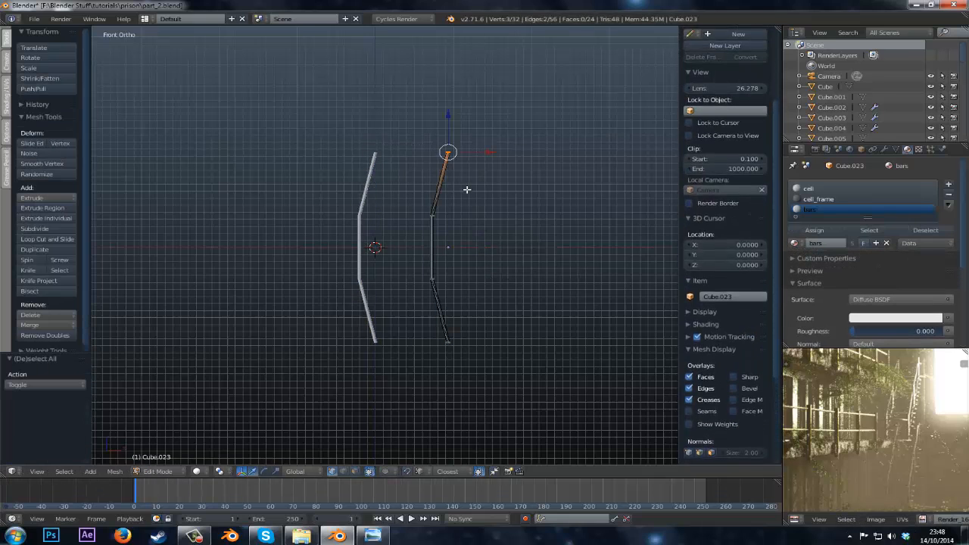
pyautogui.press('z')
pyautogui.press('g')
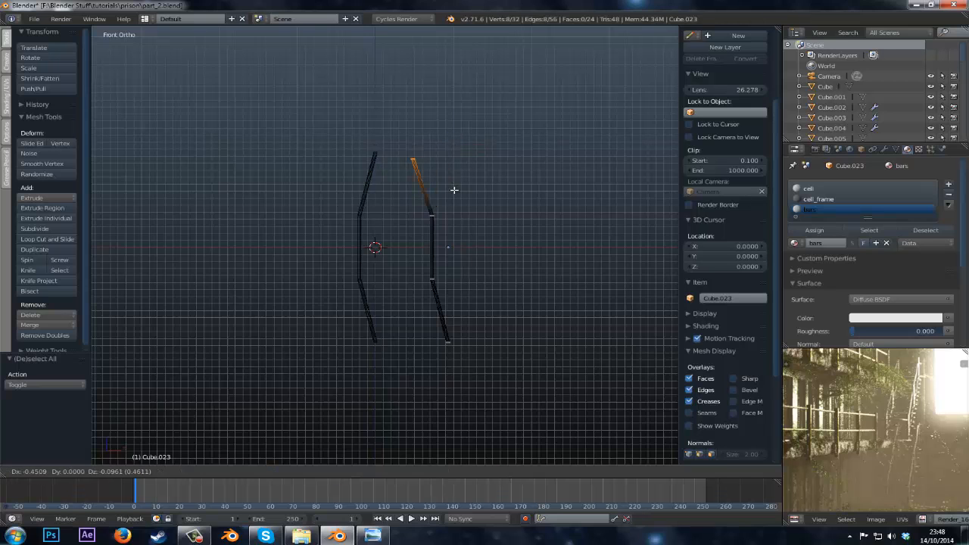
pyautogui.click(458, 202)
pyautogui.press('r')
pyautogui.click(472, 203)
pyautogui.press('a')
pyautogui.press('z')
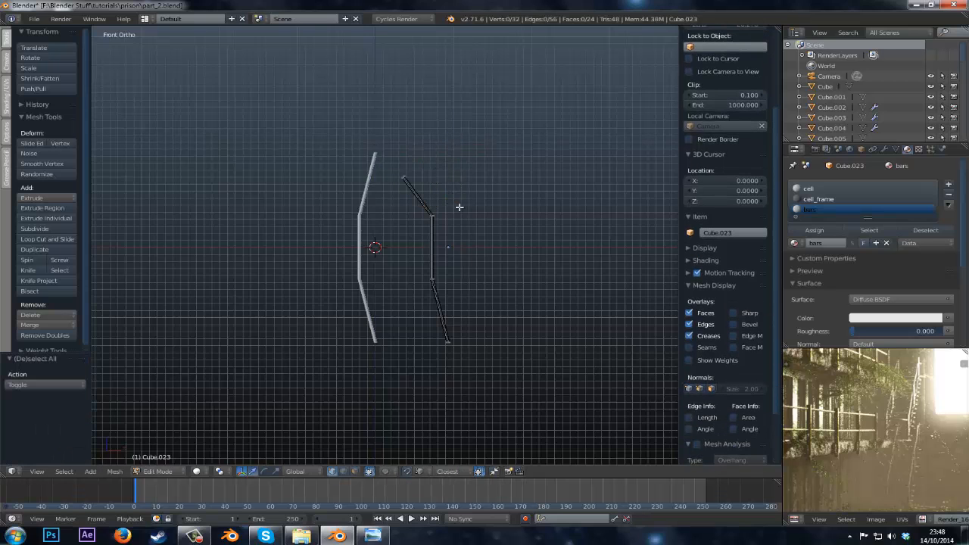
# - Move the copy's lower middle vertex ring upward and outward along positive X in front view
pyautogui.press('z')
pyautogui.press('a')
pyautogui.press('a')
pyautogui.press('b')
pyautogui.moveTo(423, 288); pyautogui.dragTo(455, 269)
pyautogui.press('g')
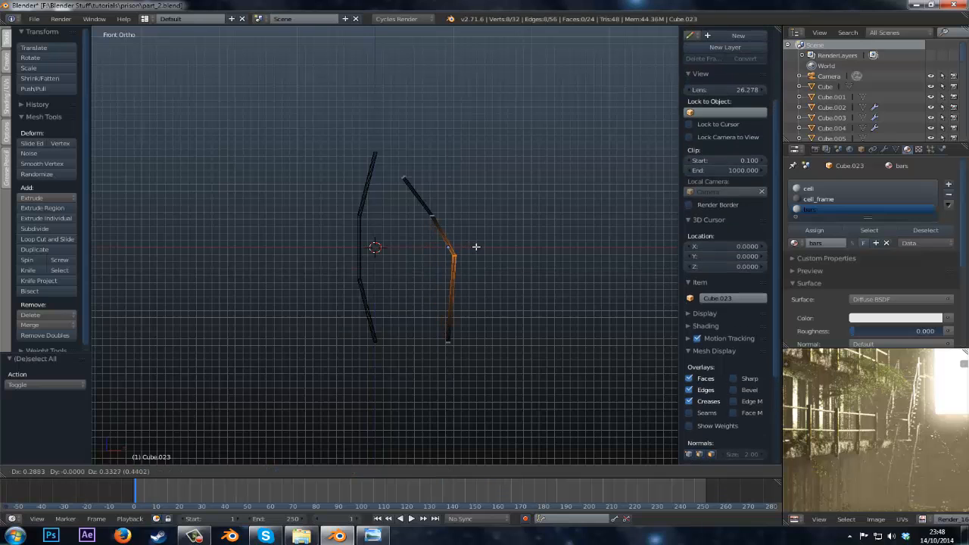
pyautogui.click(472, 247)
# - Move the copy's bottom vertex ring about 0.24 units toward negative X and about 0.41 units up
pyautogui.press('a')
pyautogui.press('b')
pyautogui.moveTo(473, 313); pyautogui.dragTo(427, 364)
pyautogui.press('g')
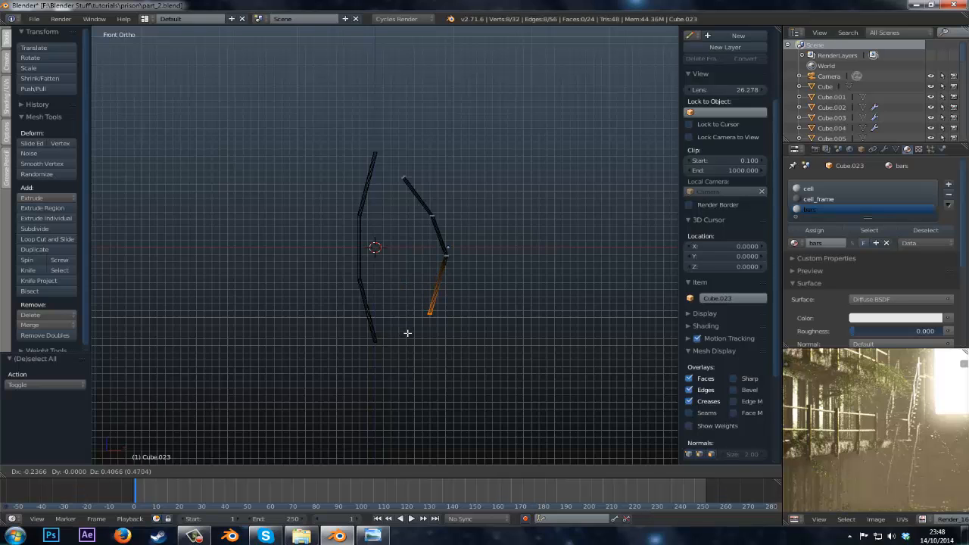
pyautogui.click(409, 324)
# - Nudge the copy's upper middle ring about 0.04 units along X and 0.03 units down, then finish mesh editing
pyautogui.press('a')
pyautogui.press('b')
pyautogui.moveTo(440, 212); pyautogui.dragTo(426, 225)
pyautogui.press('g')
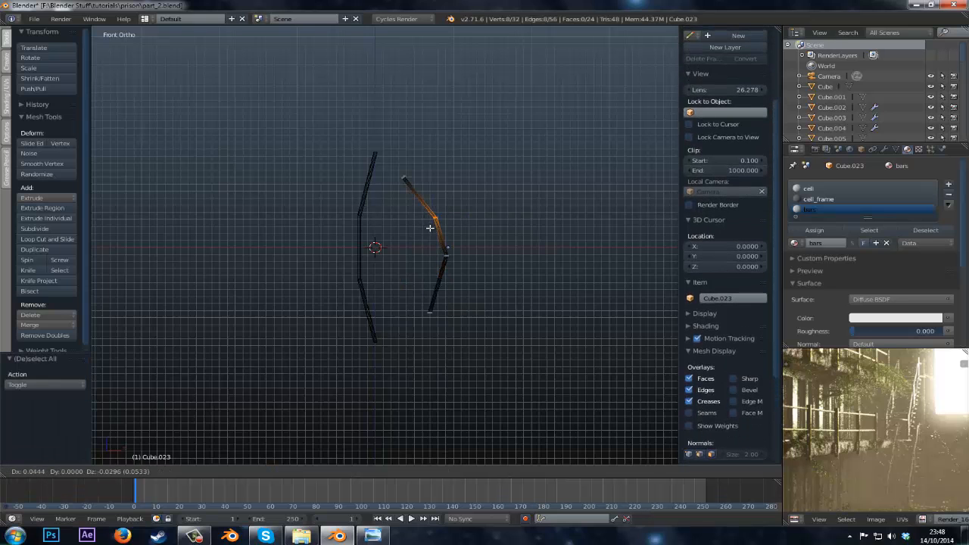
pyautogui.click(430, 229)
pyautogui.press('Tab')
# - Duplicate the bent copy along positive X to make a third bar
pyautogui.scroll(-3, 430, 234)
pyautogui.hotkey('shift', 'd')
pyautogui.press('x')
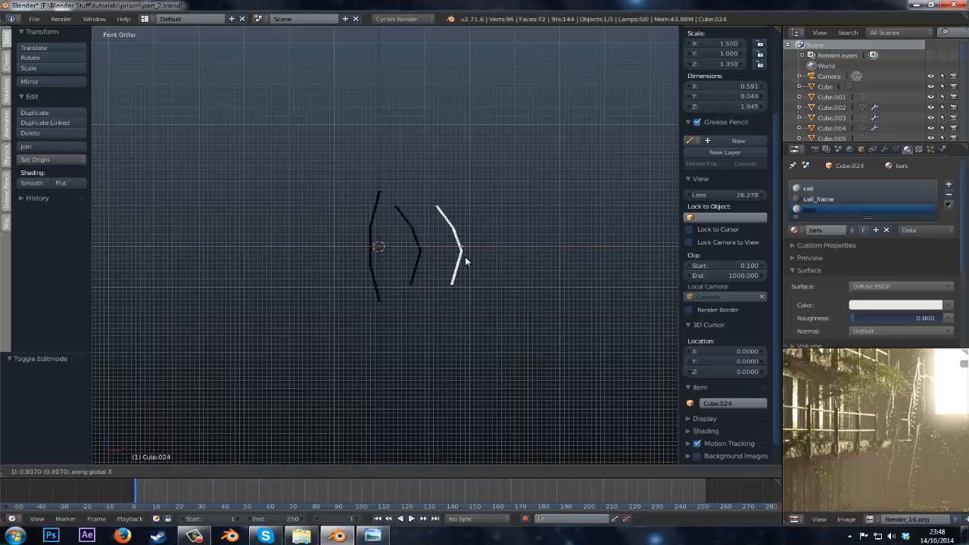
pyautogui.click(473, 262)
pyautogui.press('Tab')
pyautogui.scroll(5, 458, 264)
pyautogui.press('Tab')
# - Straighten the original bar's upper part by moving its top vertex ring about 0.14 units along negative X
pyautogui.rightClick(461, 230)
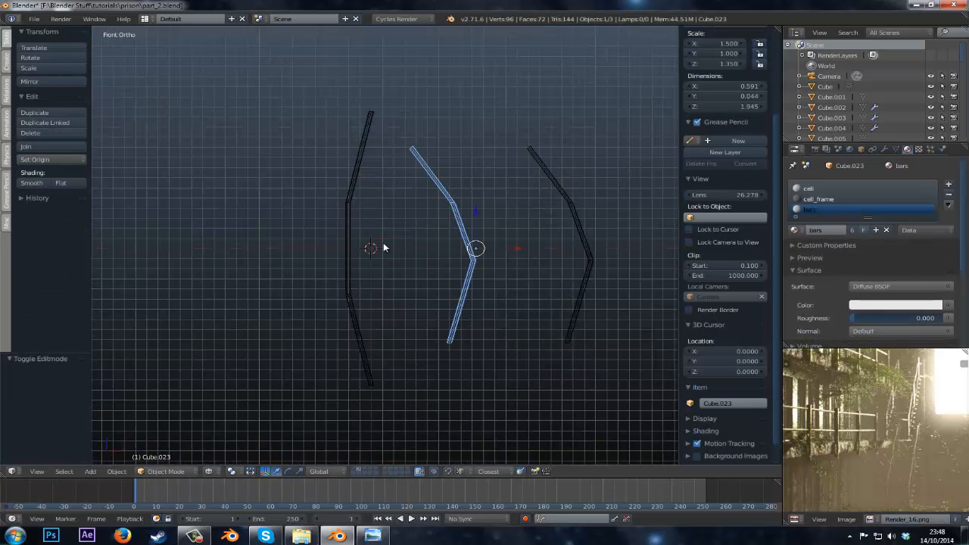
pyautogui.press('Tab')
pyautogui.press('Tab')
pyautogui.rightClick(351, 243)
pyautogui.press('Tab')
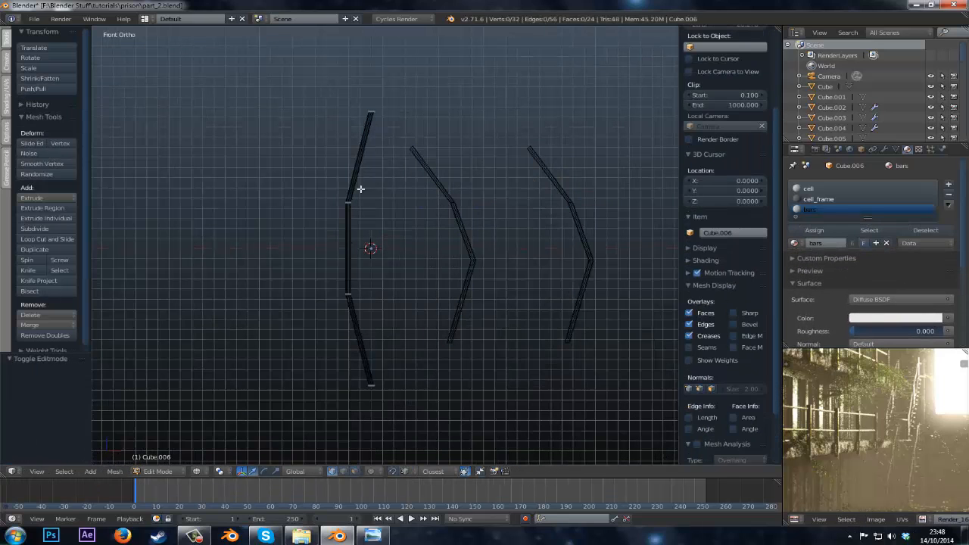
pyautogui.rightClick(370, 110)
pyautogui.press('g')
pyautogui.press('x')
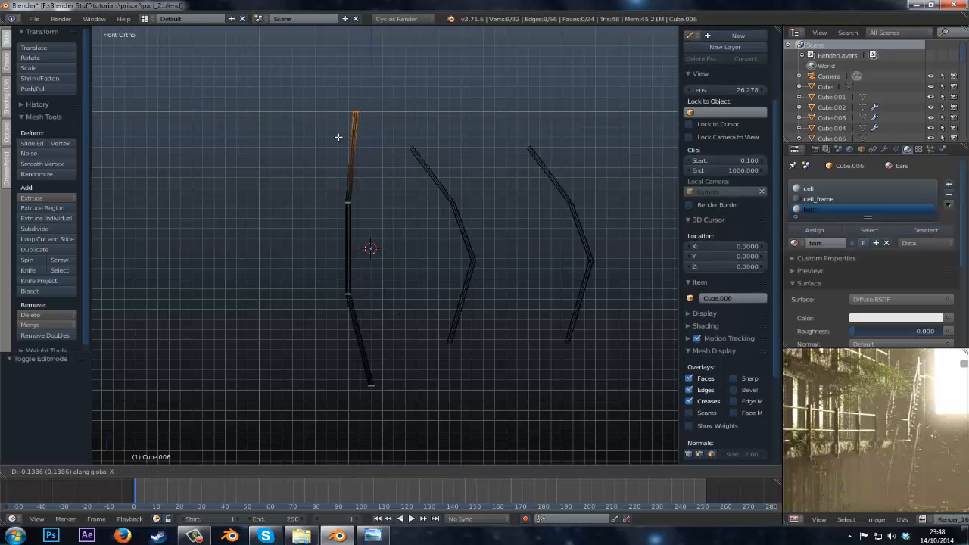
pyautogui.click(346, 214)
# - Move the original bar's bottom ring up and toward negative X, for an overall size of about 0.21 by 2.45 units
pyautogui.press('a')
pyautogui.press('b')
pyautogui.moveTo(383, 382); pyautogui.dragTo(329, 416)
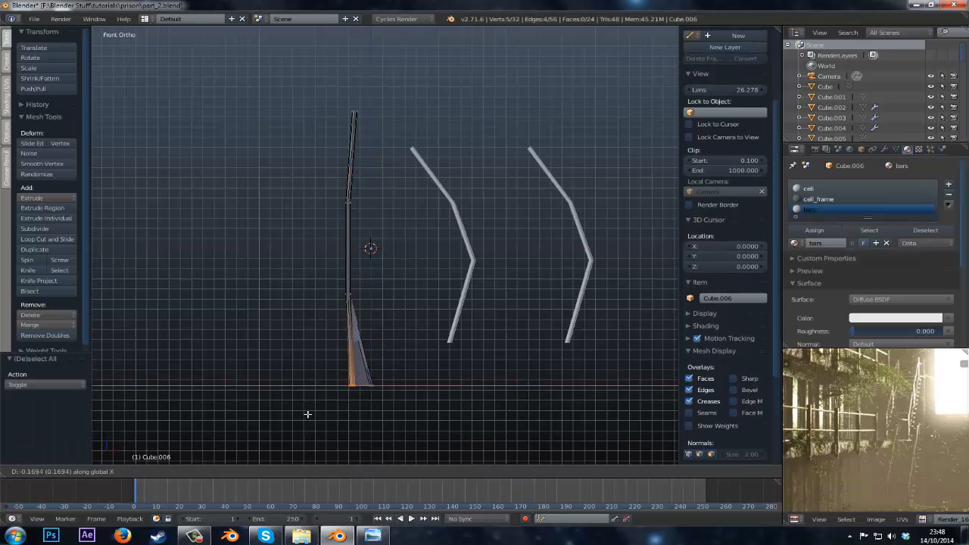
pyautogui.press('g')
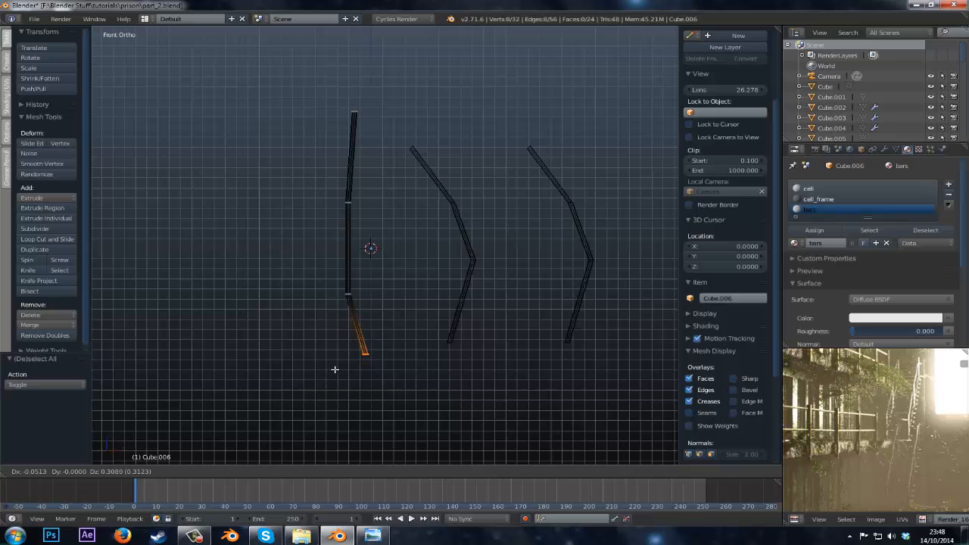
pyautogui.click(315, 363)
pyautogui.press('Tab')
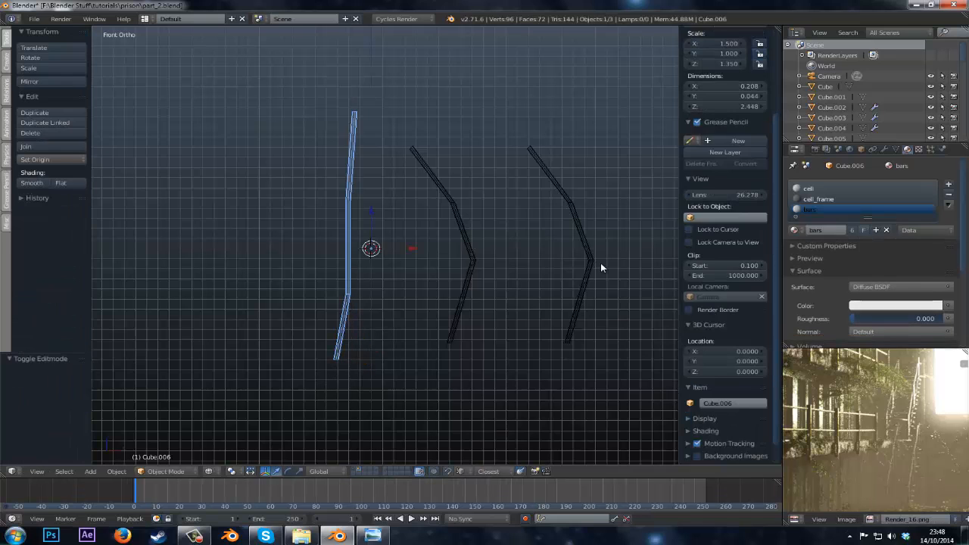
# - Open the third bar for mesh editing and move its bottom vertex ring down and toward positive X
pyautogui.rightClick(587, 271)
pyautogui.press('Tab')
pyautogui.press('a')
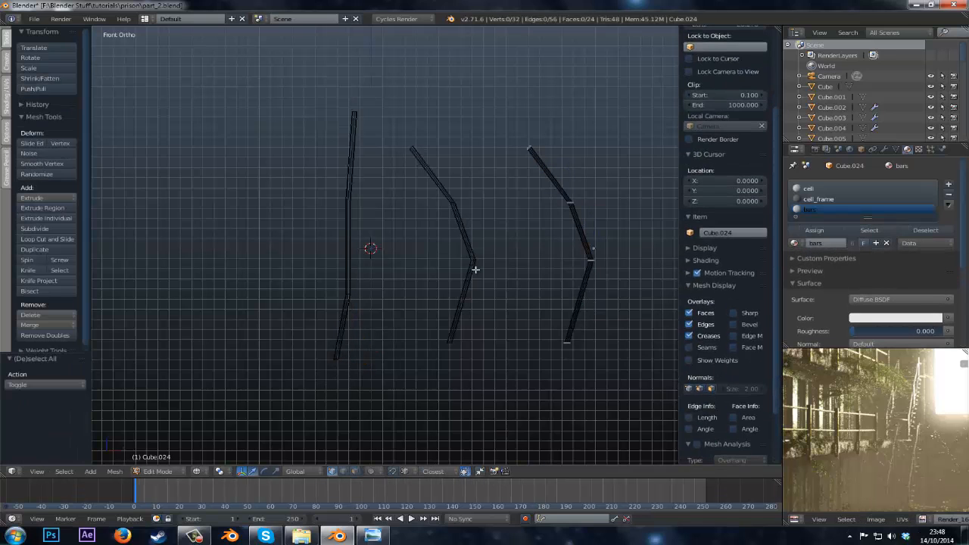
pyautogui.press('b')
pyautogui.moveTo(583, 329); pyautogui.dragTo(519, 363)
pyautogui.press('g')
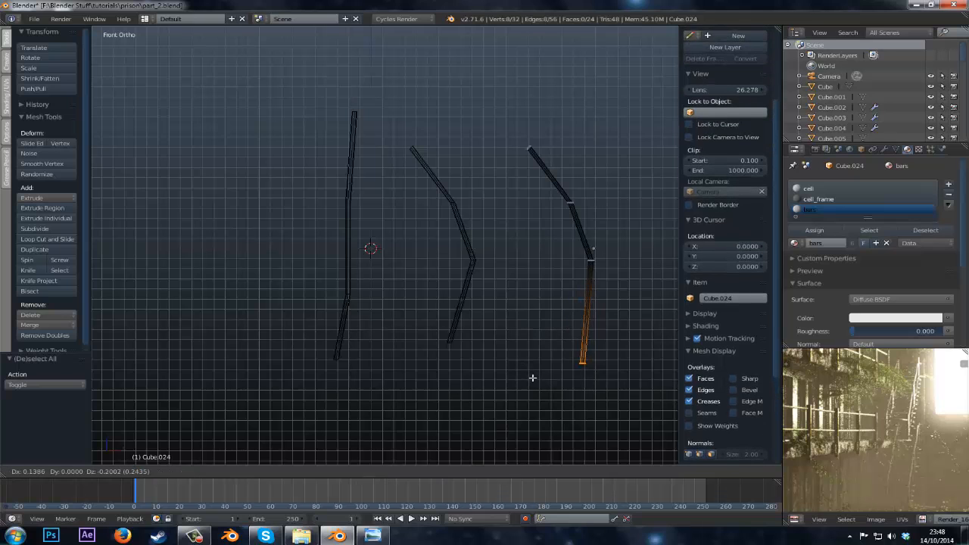
pyautogui.click(531, 380)
# - Move the third bar's upper middle ring up and outward, and its top ring about 0.44 units in X and 0.23 in Z
pyautogui.press('a')
pyautogui.press('b')
pyautogui.moveTo(601, 191); pyautogui.dragTo(551, 215)
pyautogui.press('g')
pyautogui.click(561, 205)
pyautogui.press('a')
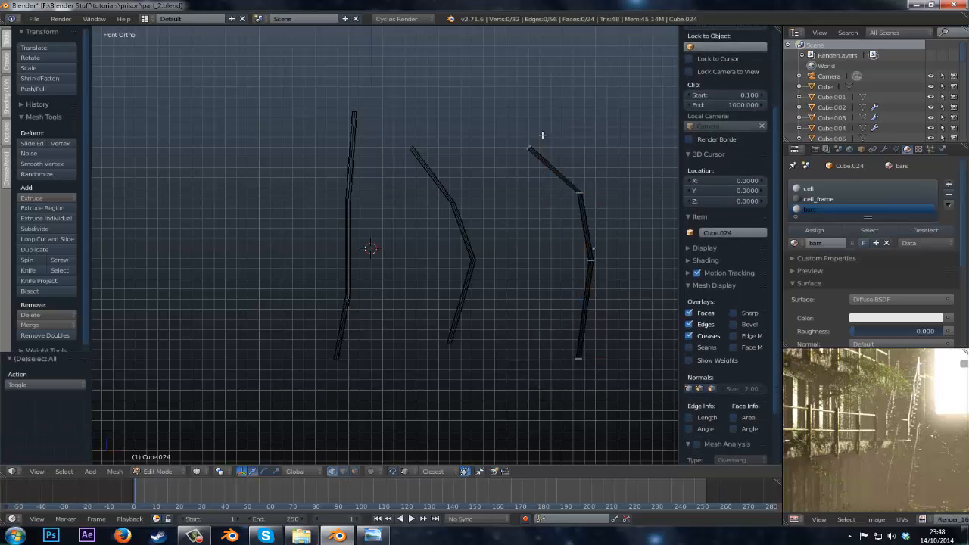
pyautogui.press('b')
pyautogui.moveTo(546, 131); pyautogui.dragTo(501, 182)
pyautogui.press('g')
pyautogui.click(572, 142)
# - Bow the third bar in side view by moving its two middle vertex rings about 0.06 units along negative Y
pyautogui.moveTo(547, 158); pyautogui.dragTo(474, 173, button='middle')
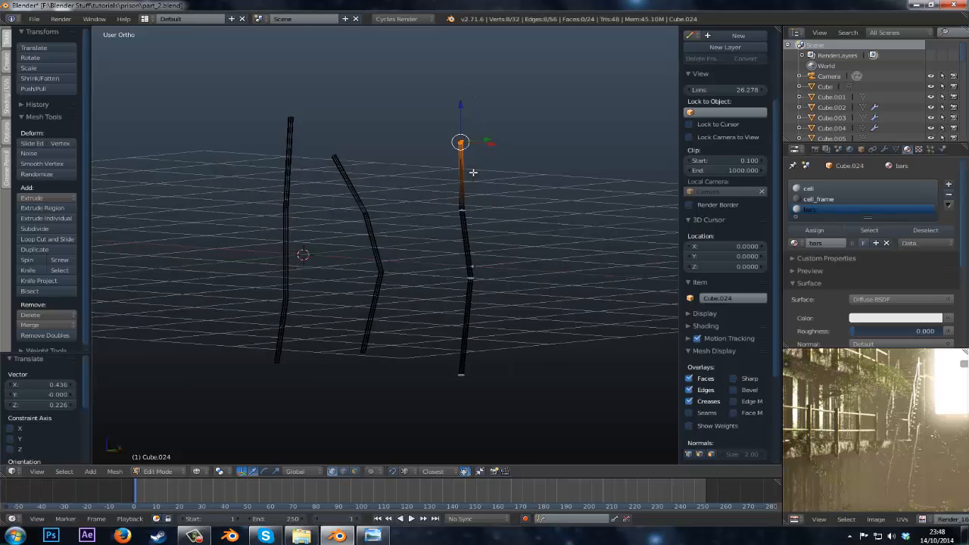
pyautogui.press('KP_3')
pyautogui.press('a')
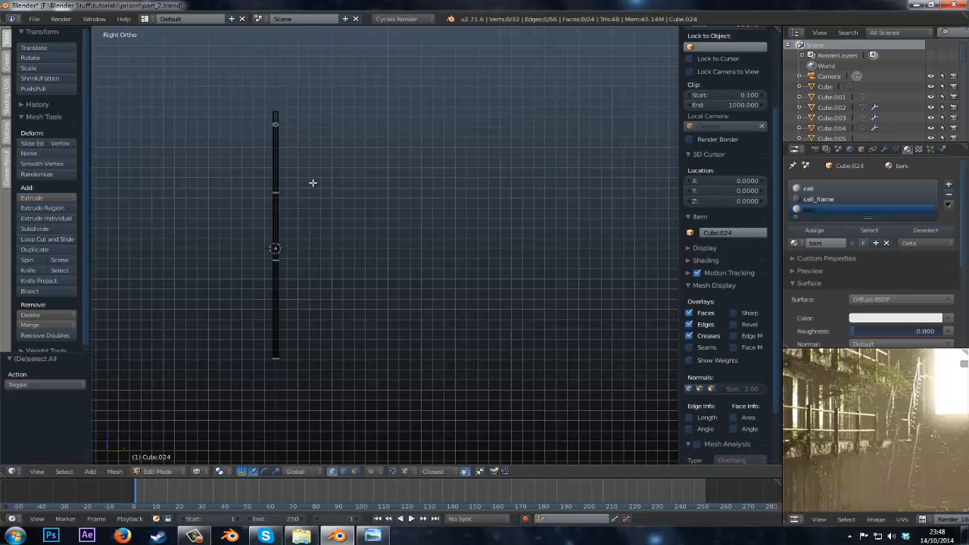
pyautogui.press('b')
pyautogui.moveTo(312, 185); pyautogui.dragTo(226, 273)
pyautogui.press('g')
pyautogui.press('y')
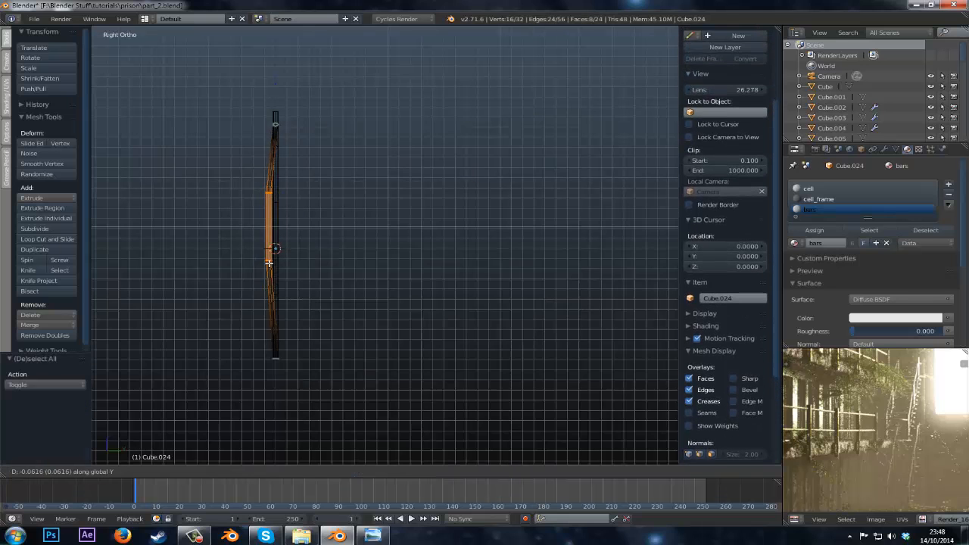
pyautogui.click(271, 264)
pyautogui.moveTo(270, 263)
pyautogui.mouseDown(button='middle')
pyautogui.moveTo(323, 270)
pyautogui.moveTo(264, 269)
pyautogui.mouseUp(button='middle')
pyautogui.press('Tab')
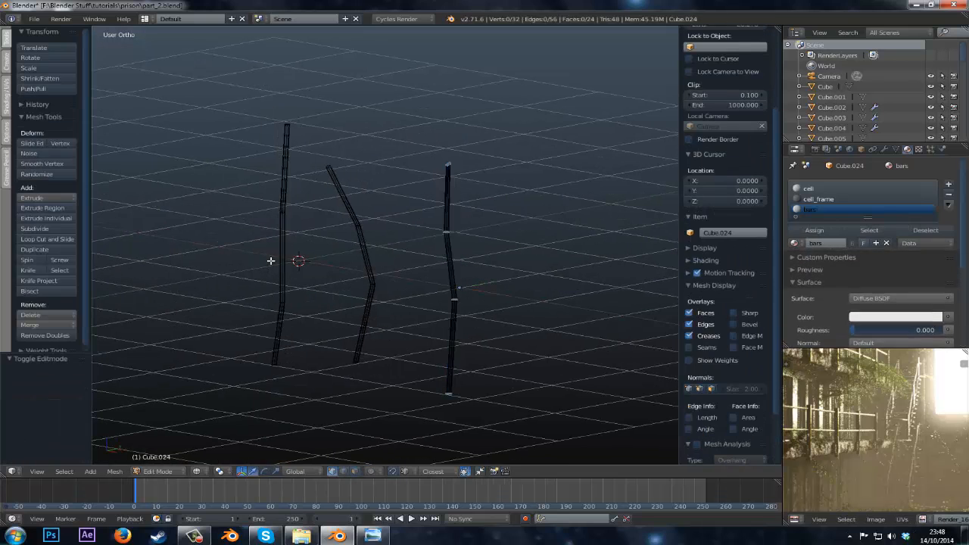
# - Bow the original bar by moving its two middle vertex rings along Y, for an overall depth of about 0.13 units
pyautogui.rightClick(286, 261)
pyautogui.press('Tab')
pyautogui.press('z')
pyautogui.press('a')
pyautogui.press('z')
pyautogui.press('b')
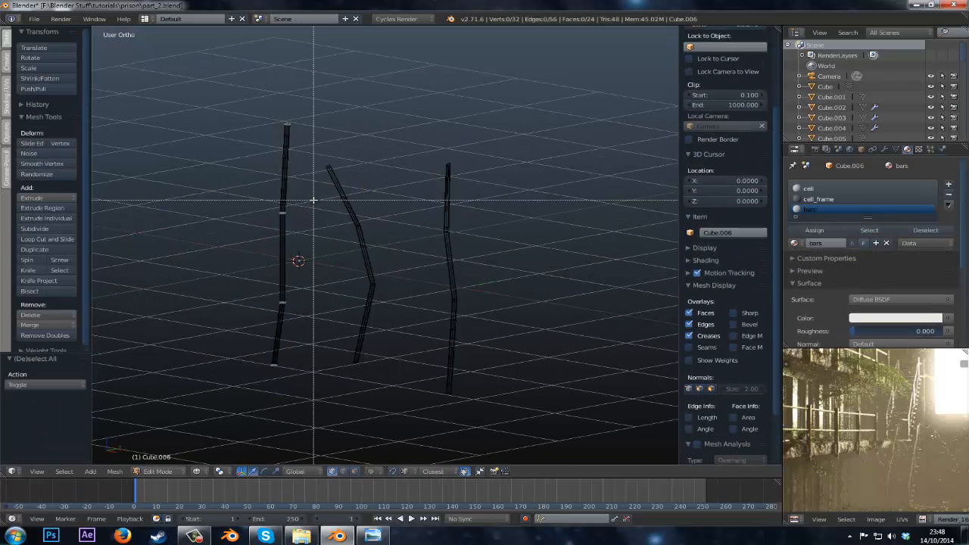
pyautogui.moveTo(308, 208); pyautogui.dragTo(255, 311)
pyautogui.press('g')
pyautogui.press('y')
pyautogui.press('Tab')
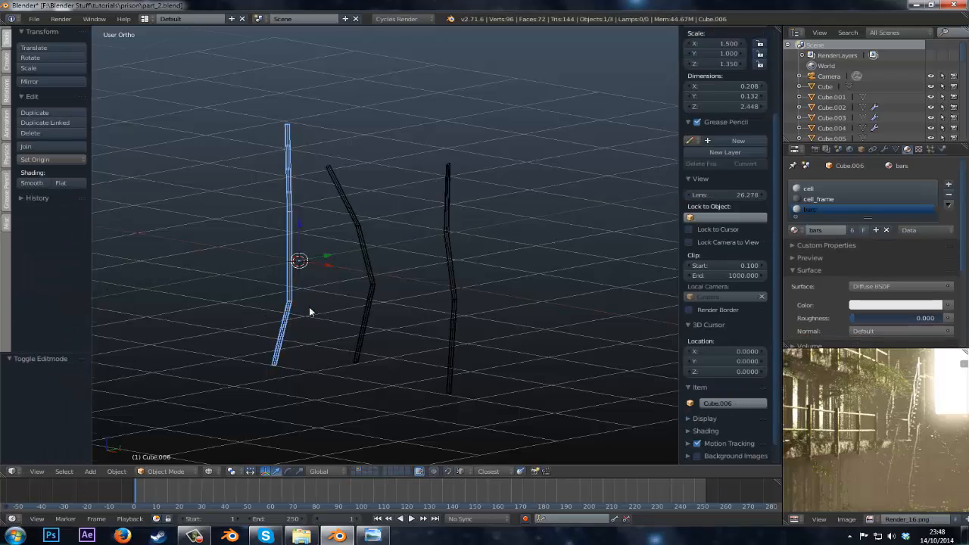
pyautogui.moveTo(309, 307); pyautogui.dragTo(365, 258, button='middle')
pyautogui.hotkey('shift', 'd')
pyautogui.press('x')
pyautogui.click(354, 310)
pyautogui.click(355, 312)
pyautogui.hotkey('shift', 's')
pyautogui.click(311, 326)
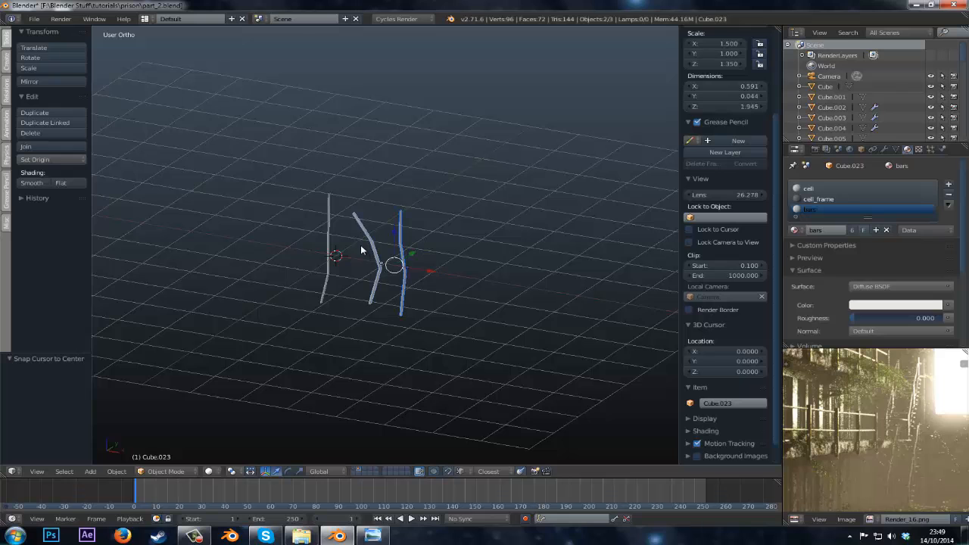
# - Duplicate the strongly bent middle bar along X and place the copy beyond the third bar
pyautogui.scroll(5, 313, 286)
pyautogui.rightClick(371, 287)
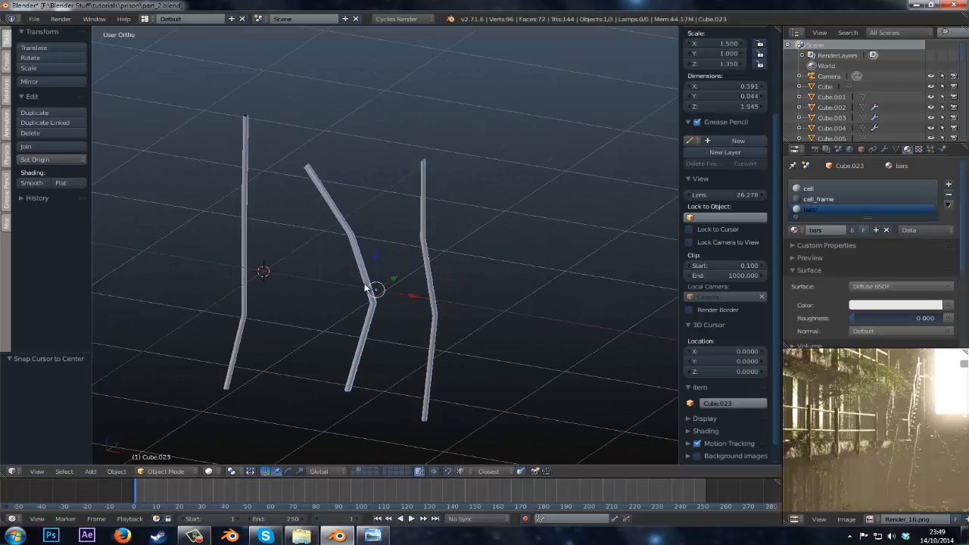
pyautogui.hotkey('shift', 'd')
pyautogui.press('x')
pyautogui.click(492, 304)
# - Lower the fourth bar's upper middle ring and its top ring in front view to sharpen the upper bend
pyautogui.press('Tab')
pyautogui.press('z')
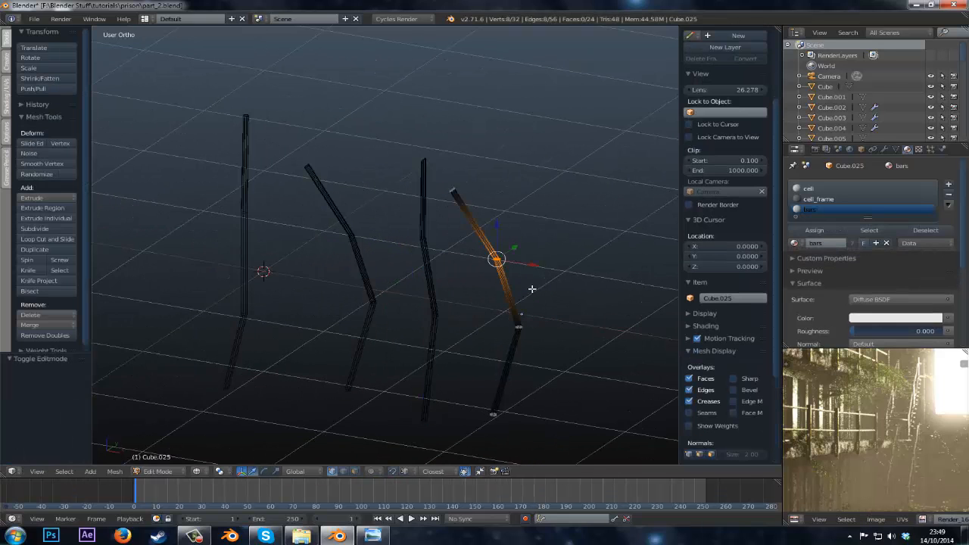
pyautogui.press('KP_3')
pyautogui.press('KP_1')
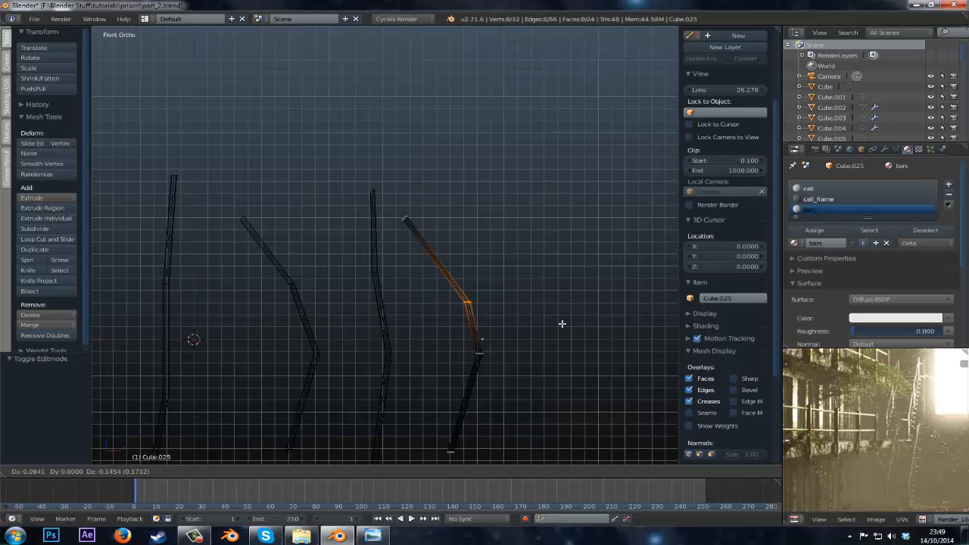
pyautogui.press('a')
pyautogui.press('b')
pyautogui.moveTo(474, 207); pyautogui.dragTo(304, 270)
pyautogui.press('g')
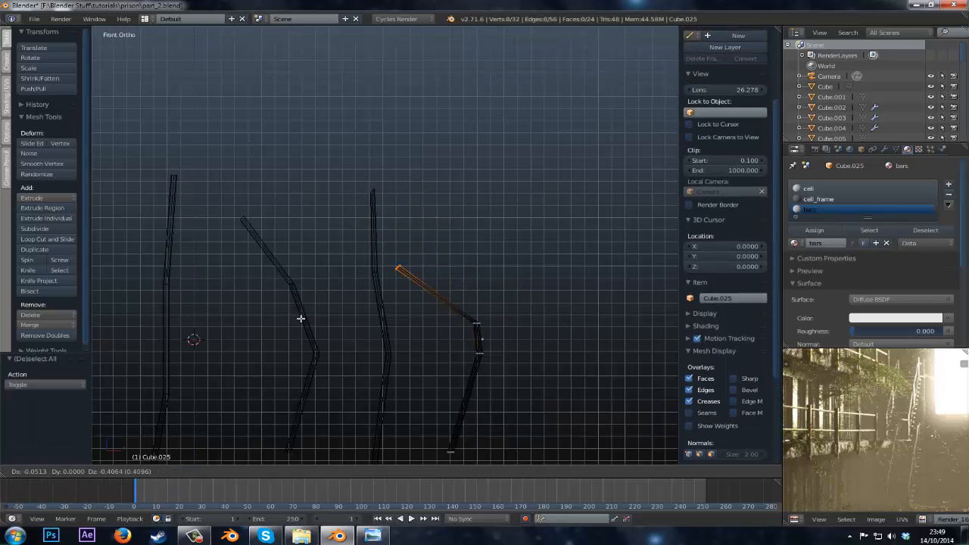
pyautogui.click(305, 315)
# - Move the fourth bar's bottom ring about 0.21 units toward negative X and 0.19 units up, returning to shaded object view
pyautogui.press('a')
pyautogui.press('b')
pyautogui.moveTo(463, 402); pyautogui.dragTo(412, 459)
pyautogui.press('g')
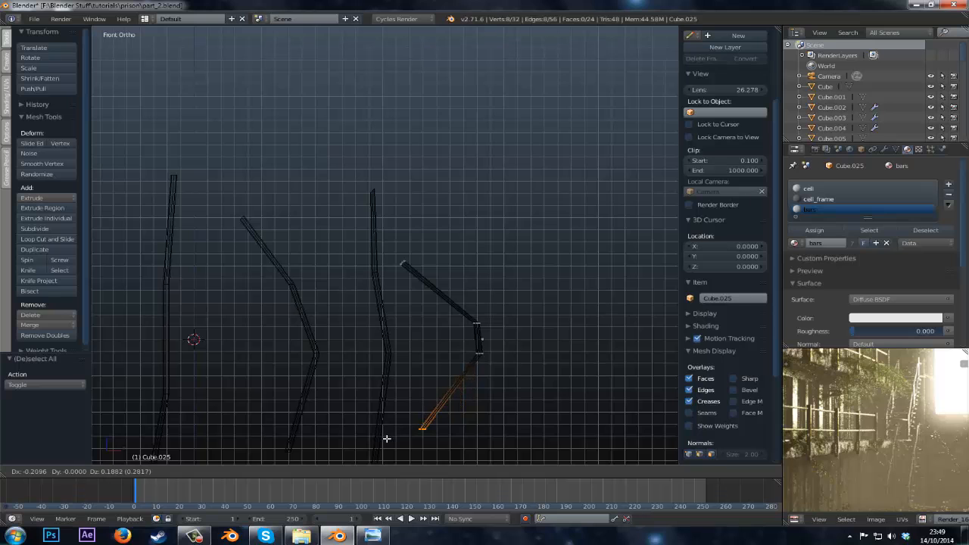
pyautogui.click(386, 440)
pyautogui.press('Tab')
pyautogui.scroll(-2, 389, 433)
pyautogui.press('z')
pyautogui.moveTo(389, 429); pyautogui.dragTo(362, 446, button='middle')
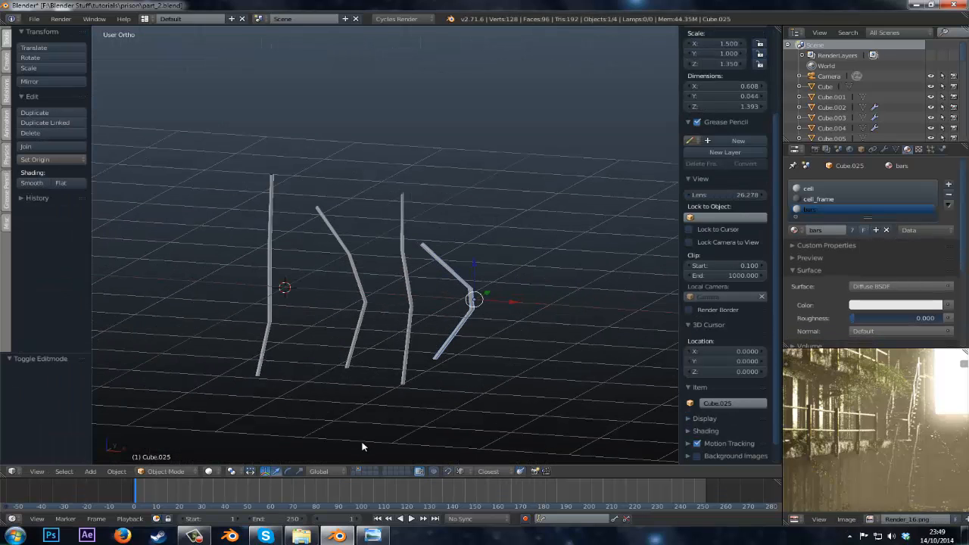
# - Delete the sharply bent fourth bar
pyautogui.press('x')
pyautogui.click(418, 409)
pyautogui.moveTo(418, 410); pyautogui.dragTo(365, 288, button='middle')
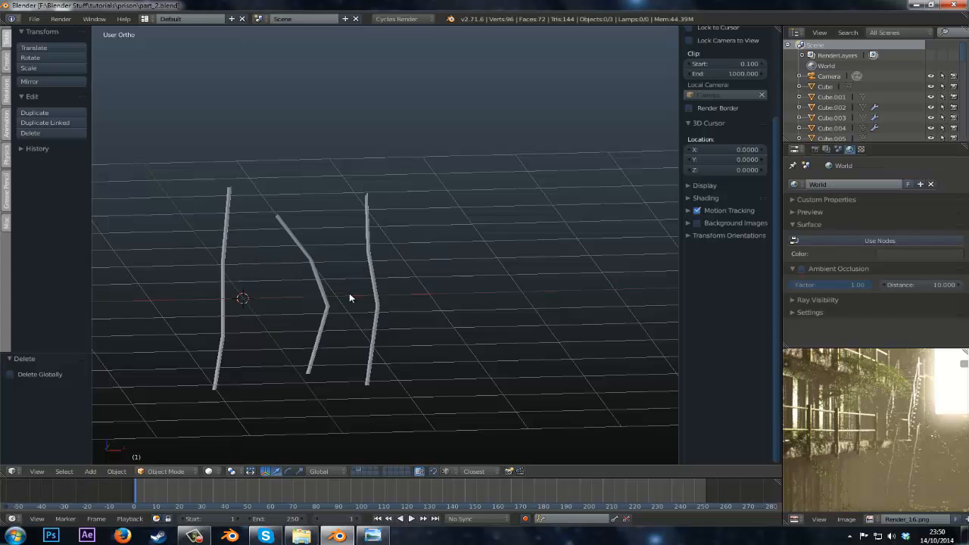
# - Open the third bar for mesh editing with nothing selected, viewing its open end from above in a maximised 3D view
pyautogui.moveTo(349, 299); pyautogui.dragTo(381, 338, button='middle')
pyautogui.scroll(6, 383, 336)
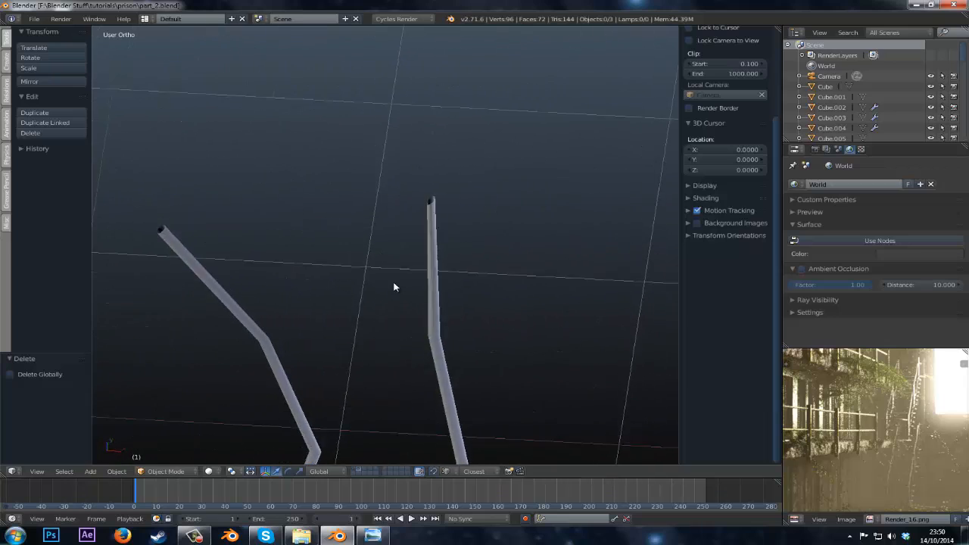
pyautogui.moveTo(394, 287); pyautogui.dragTo(413, 307, button='middle')
pyautogui.rightClick(428, 251)
pyautogui.press('Tab')
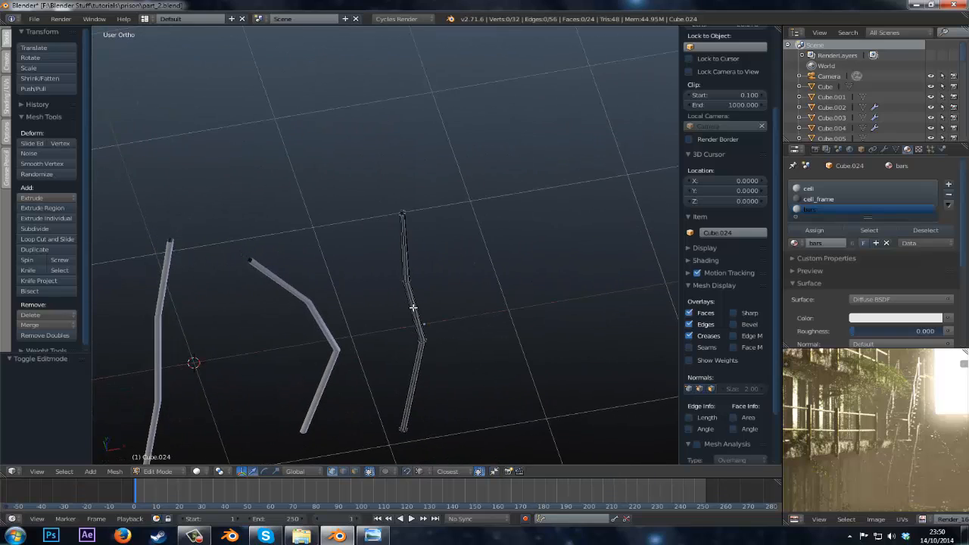
pyautogui.press('a')
pyautogui.scroll(-3, 413, 307)
pyautogui.scroll(-4, 921, 418)
pyautogui.scroll(1, 891, 417)
pyautogui.scroll(2, 316, 431)
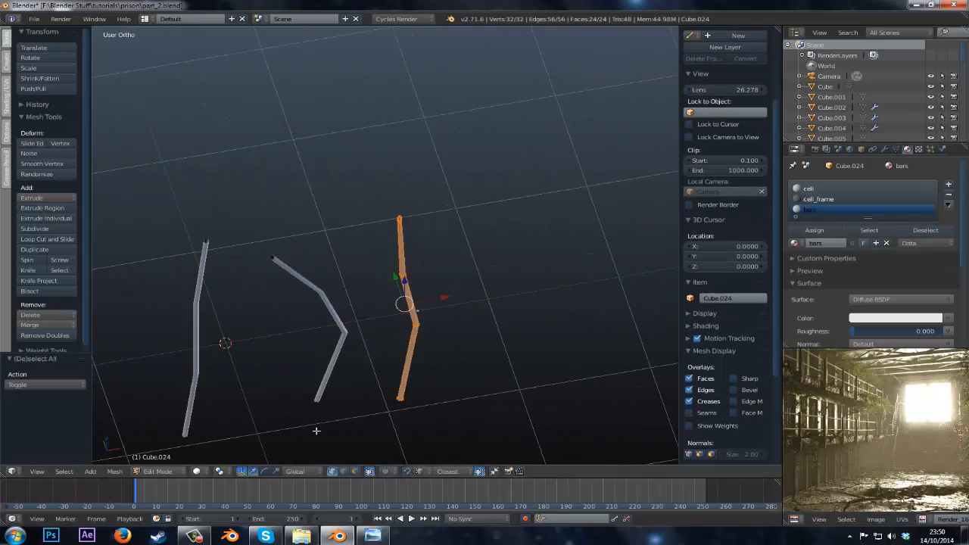
pyautogui.moveTo(359, 429); pyautogui.dragTo(349, 374, button='middle')
pyautogui.press('a')
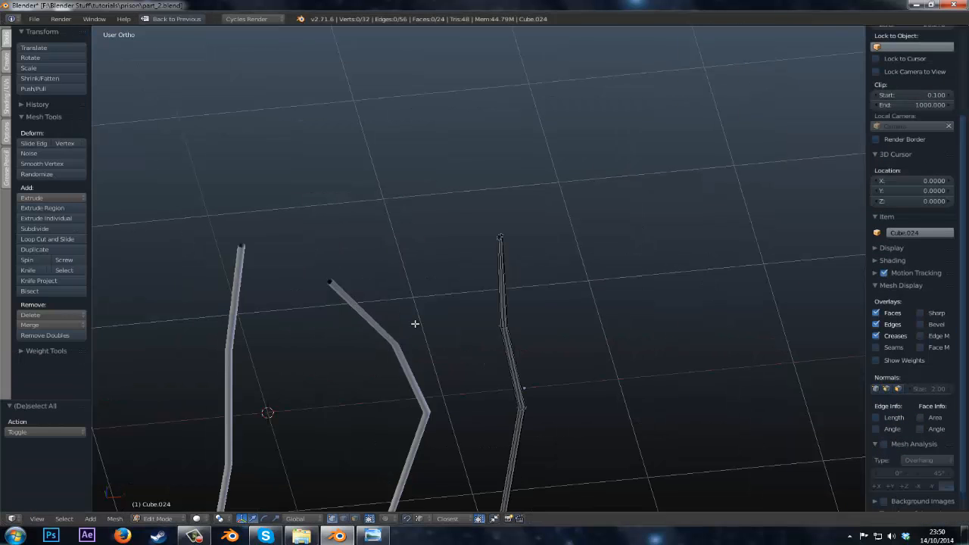
# - Open the prison hall's existing cell bars for mesh editing and examine their UV layout over the reference render
pyautogui.press('Tab')
pyautogui.click(355, 468)
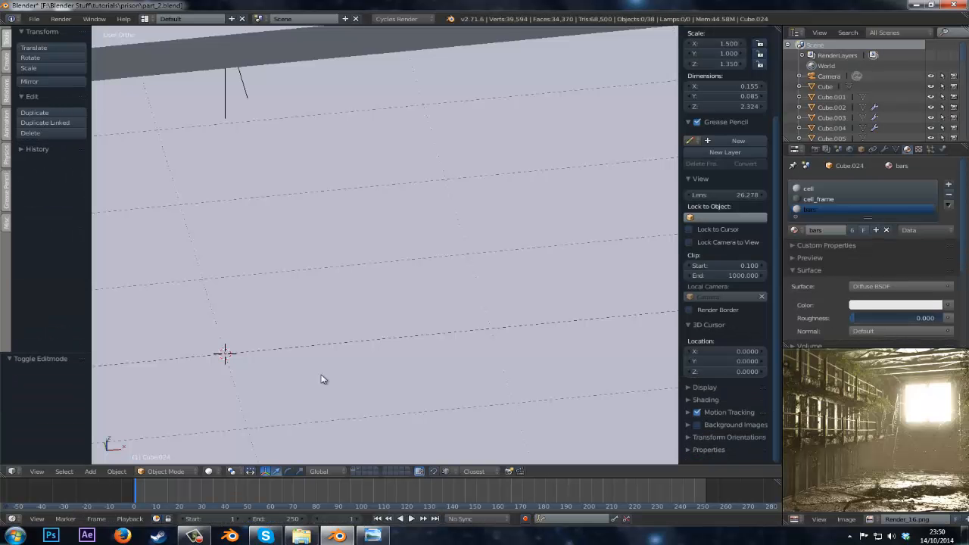
pyautogui.moveTo(322, 378); pyautogui.dragTo(574, 349, button='middle')
pyautogui.scroll(3, 267, 318)
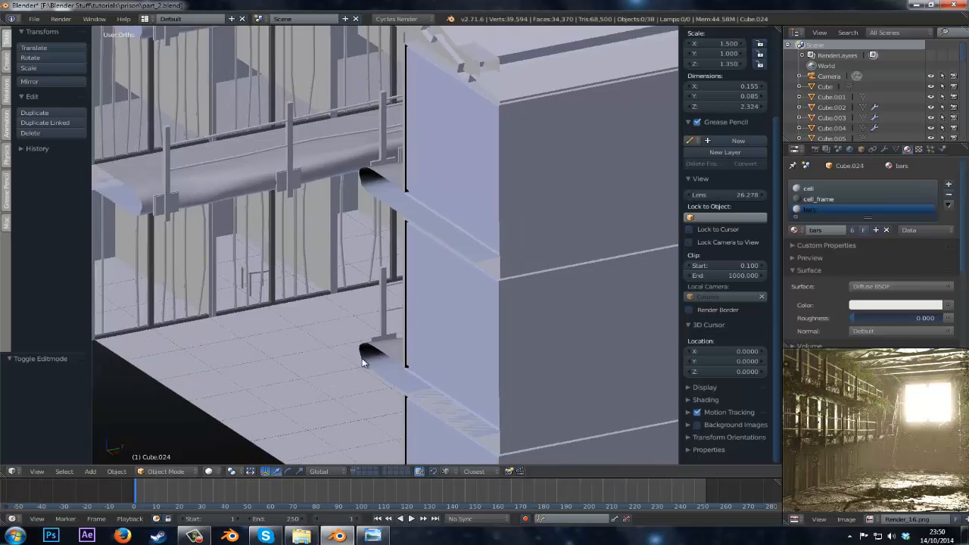
pyautogui.rightClick(274, 292)
pyautogui.press('Tab')
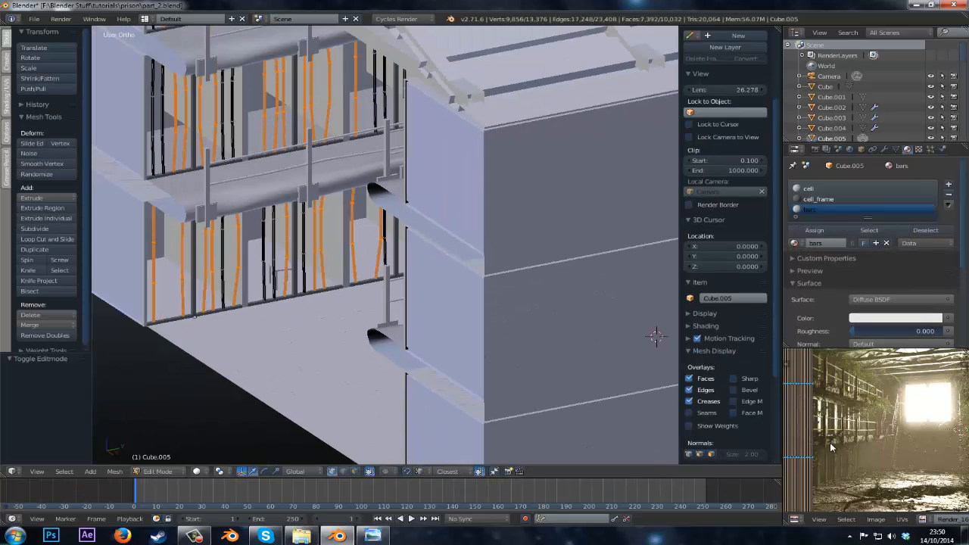
pyautogui.scroll(-3, 832, 445)
pyautogui.scroll(-3, 837, 454)
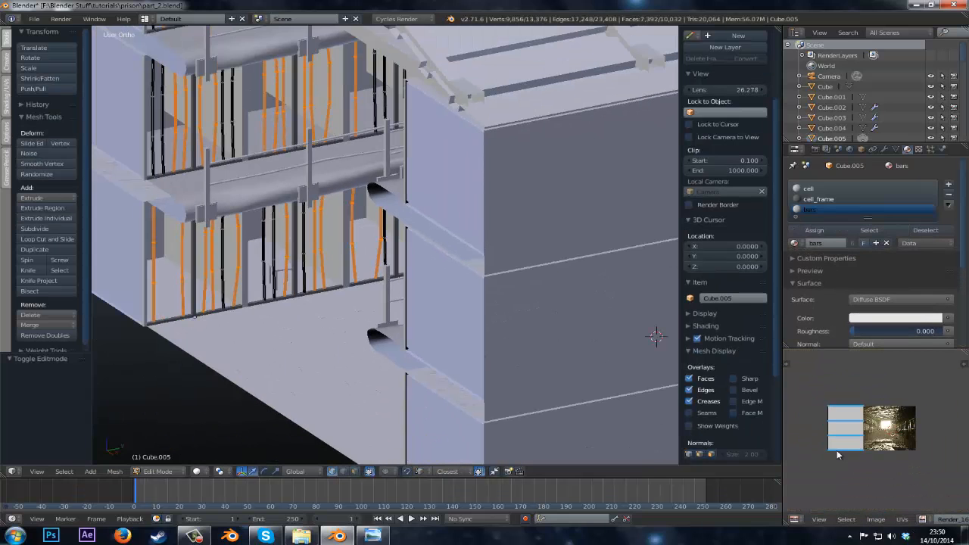
pyautogui.scroll(2, 838, 454)
# - Return to the layer with the three bar variants in object mode and save over part_2.blend
pyautogui.press('Tab')
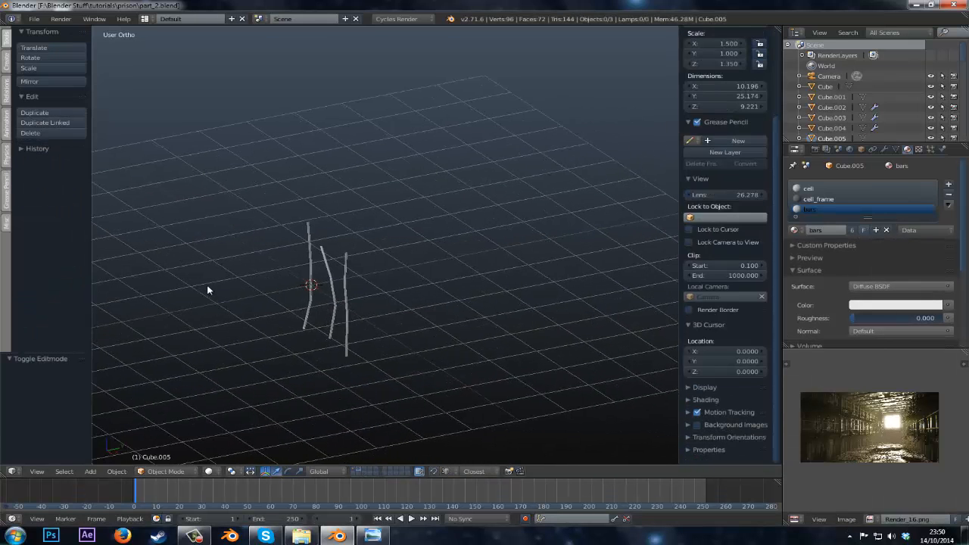
pyautogui.hotkey('ctrl', 's')
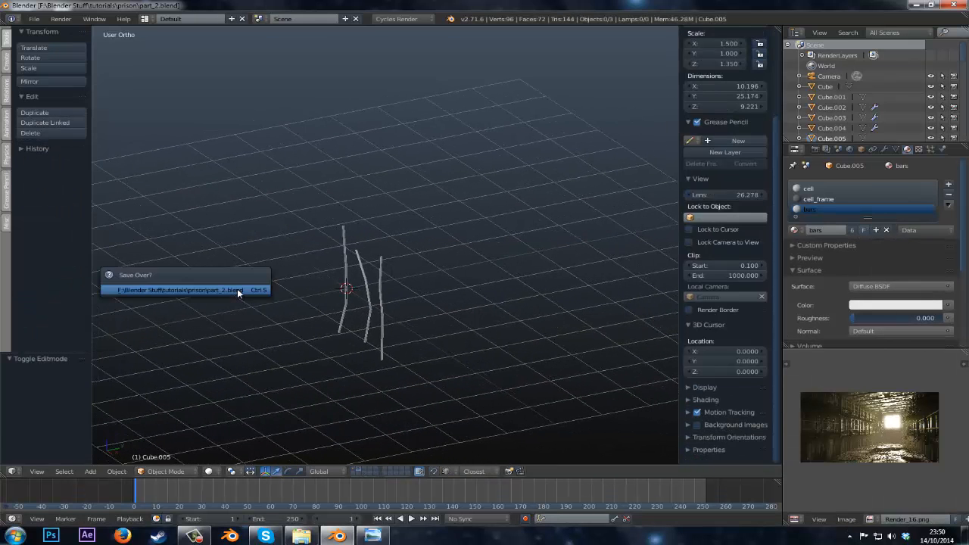
pyautogui.click(237, 290)
# - Mark a seam along a lengthwise edge loop of the middle bent bar
pyautogui.scroll(2, 394, 326)
pyautogui.rightClick(355, 317)
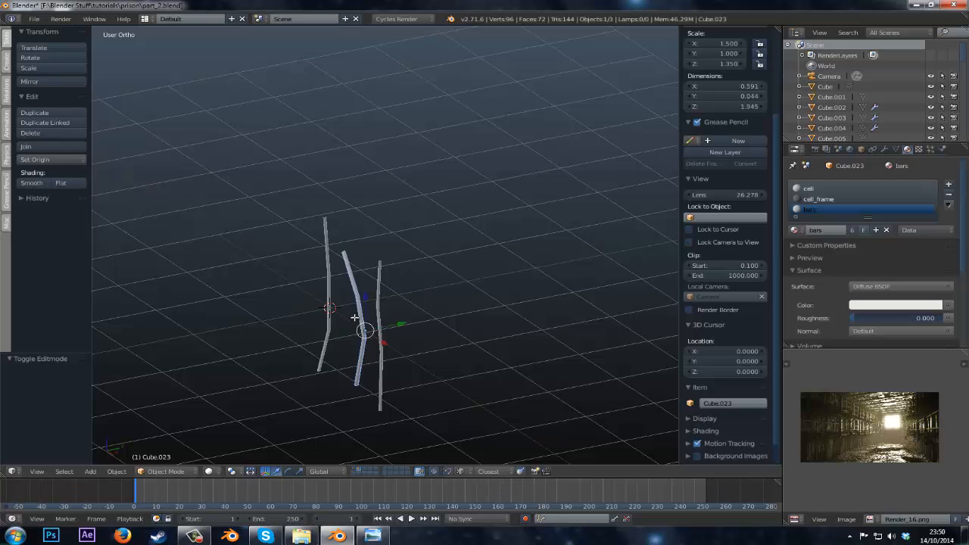
pyautogui.press('Tab')
pyautogui.scroll(3, 356, 326)
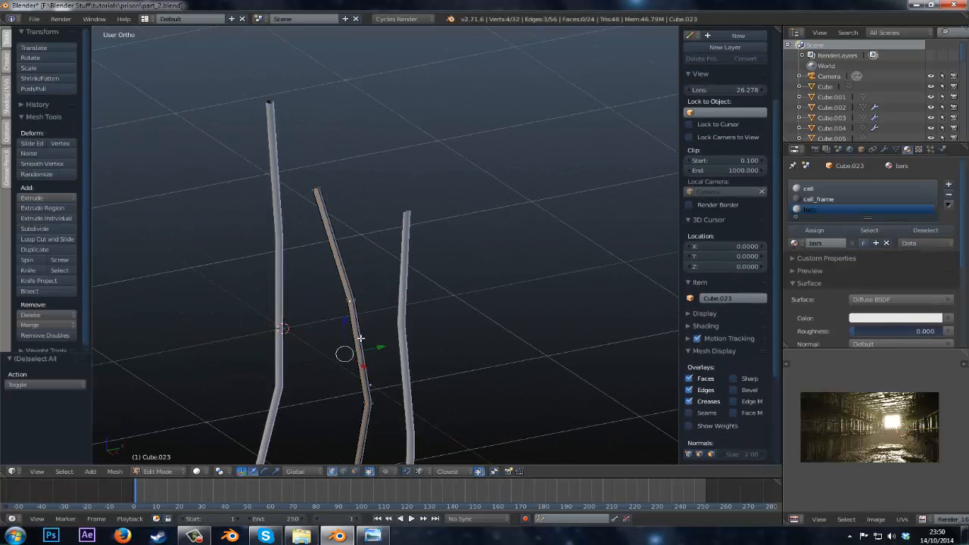
pyautogui.scroll(-3, 361, 338)
pyautogui.hotkey('ctrl', 'e')
pyautogui.click(359, 330)
pyautogui.press('Tab')
# - Mark a seam along a lengthwise edge loop of the third bar and return to object mode
pyautogui.rightClick(400, 327)
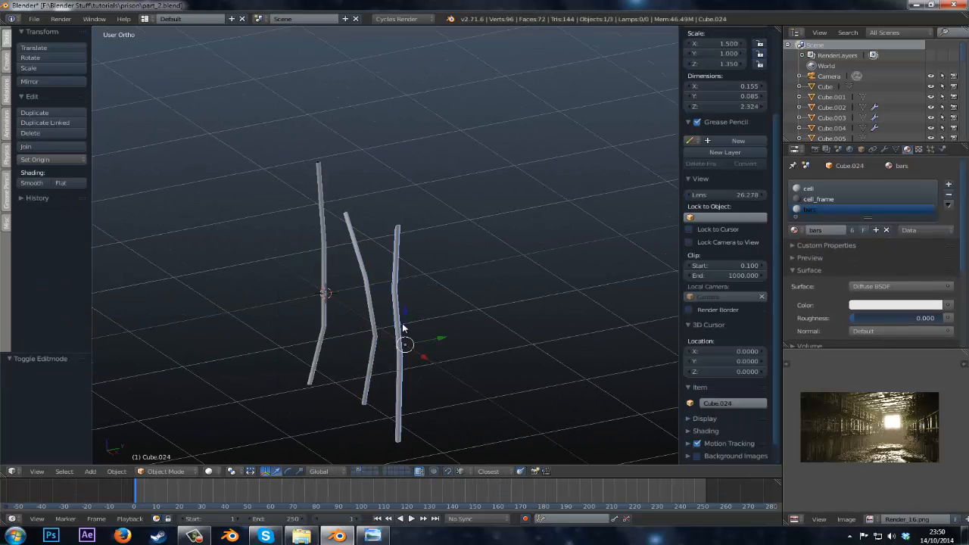
pyautogui.press('Tab')
pyautogui.hotkey('ctrl', 'e')
pyautogui.click(362, 312)
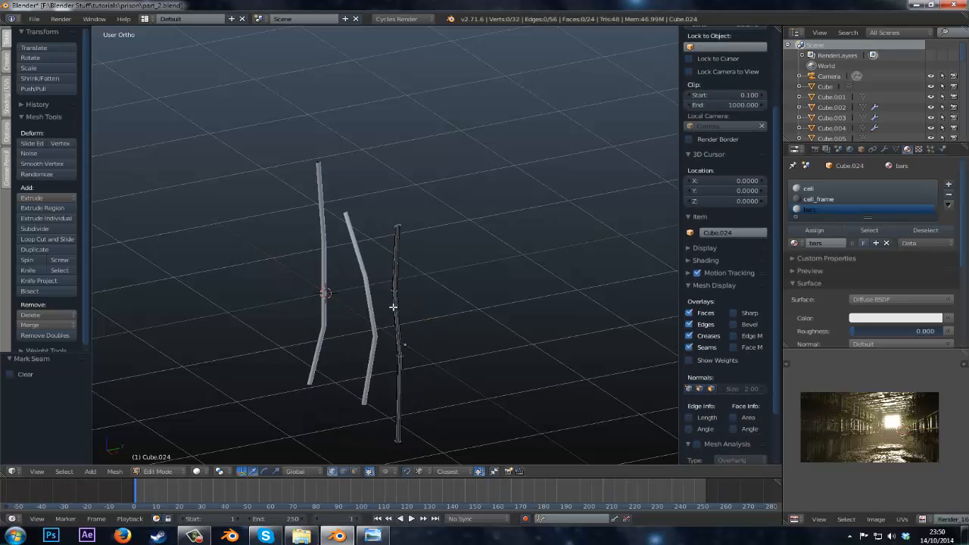
pyautogui.keyDown('alt'); pyautogui.rightClick(394, 307); pyautogui.keyUp('alt')
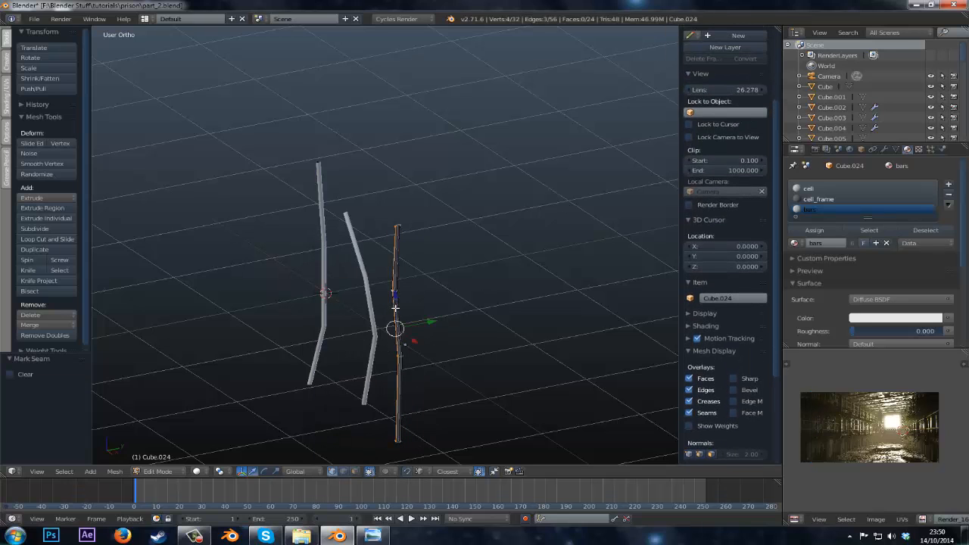
pyautogui.hotkey('ctrl', 'e')
pyautogui.click(357, 310)
pyautogui.scroll(3, 344, 308)
pyautogui.press('Tab')
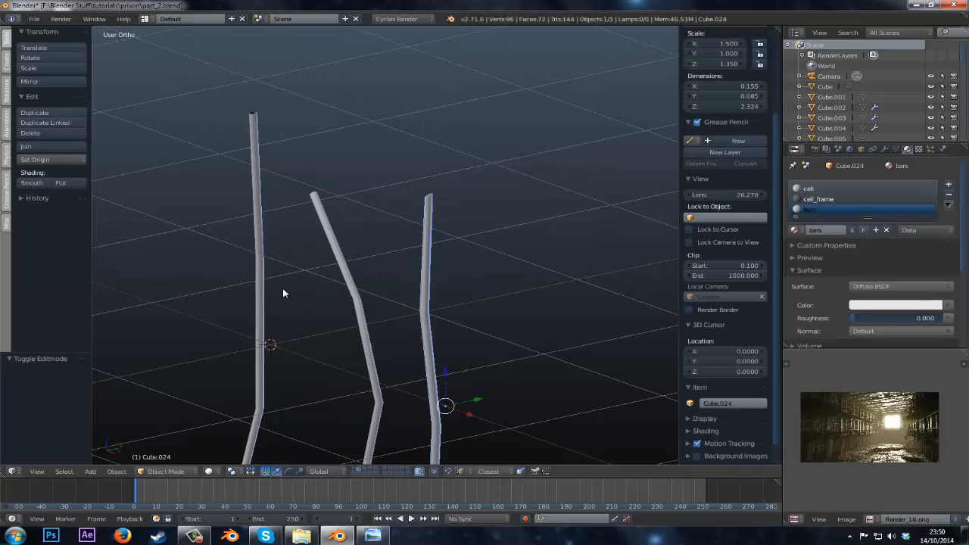
# - Mark a seam along a lengthwise edge loop of the first bar
pyautogui.rightClick(261, 290)
pyautogui.press('Tab')
pyautogui.press('a')
pyautogui.press('a')
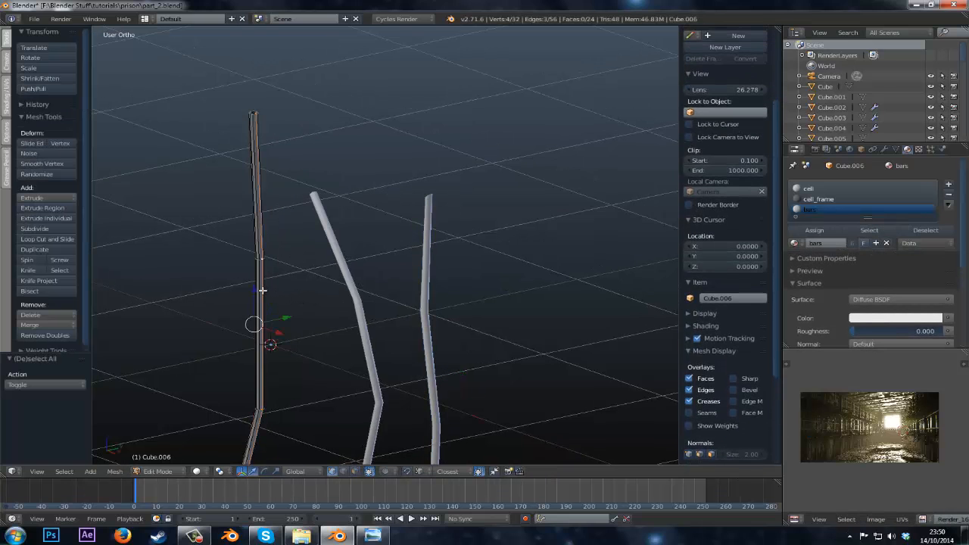
pyautogui.hotkey('ctrl', 'e')
pyautogui.click(262, 288)
# - Unwrap the first bar's entire mesh and leave mesh editing
pyautogui.press('a')
pyautogui.press('a')
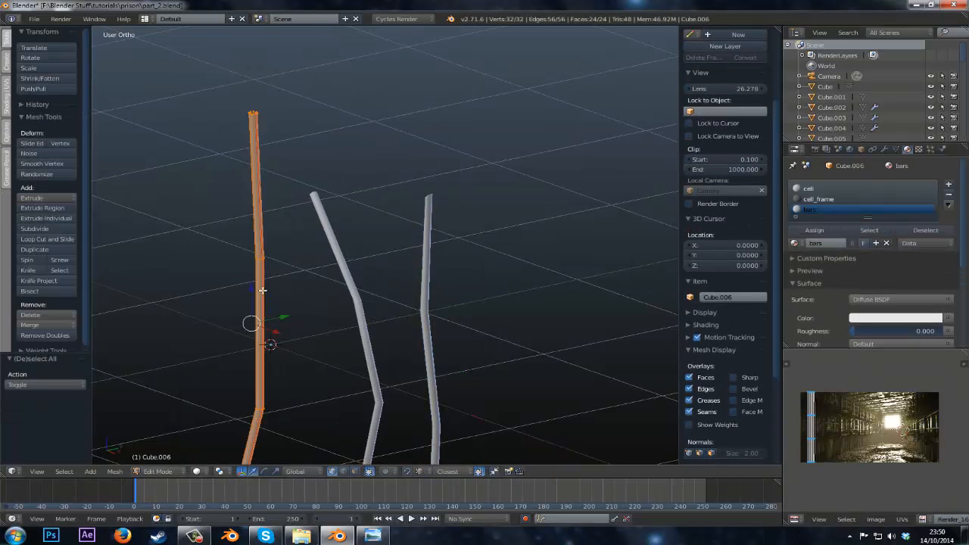
pyautogui.press('u')
pyautogui.click(227, 251)
pyautogui.press('Tab')
# - Open the middle bar for mesh editing, check its seams in wireframe, and undo the last changes
pyautogui.rightClick(352, 306)
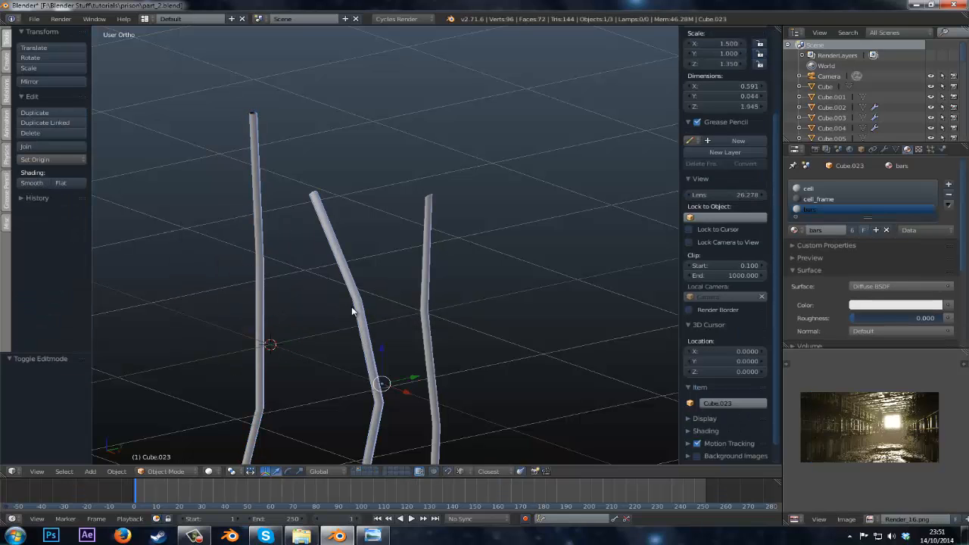
pyautogui.press('Tab')
pyautogui.press('a')
pyautogui.press('a')
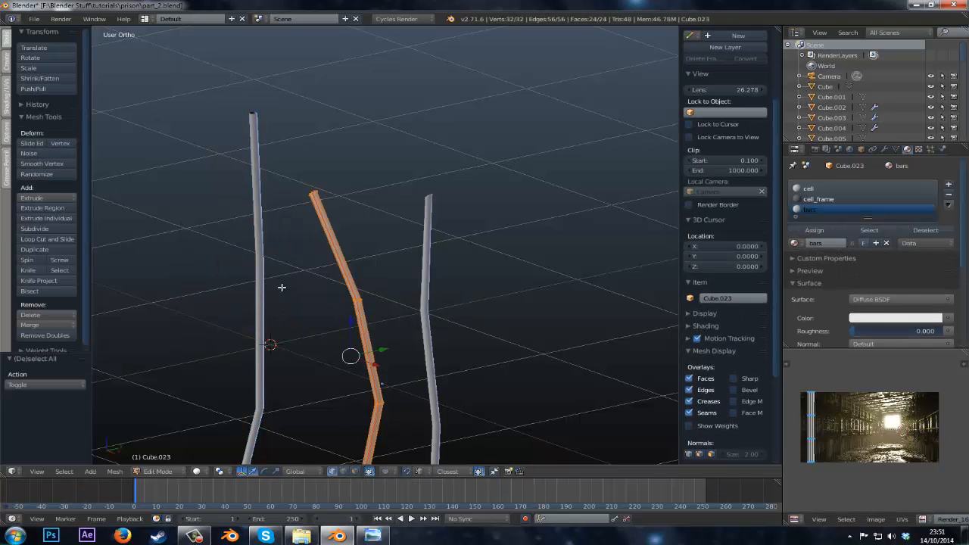
pyautogui.moveTo(288, 291); pyautogui.dragTo(363, 258, button='middle')
pyautogui.scroll(5, 435, 307)
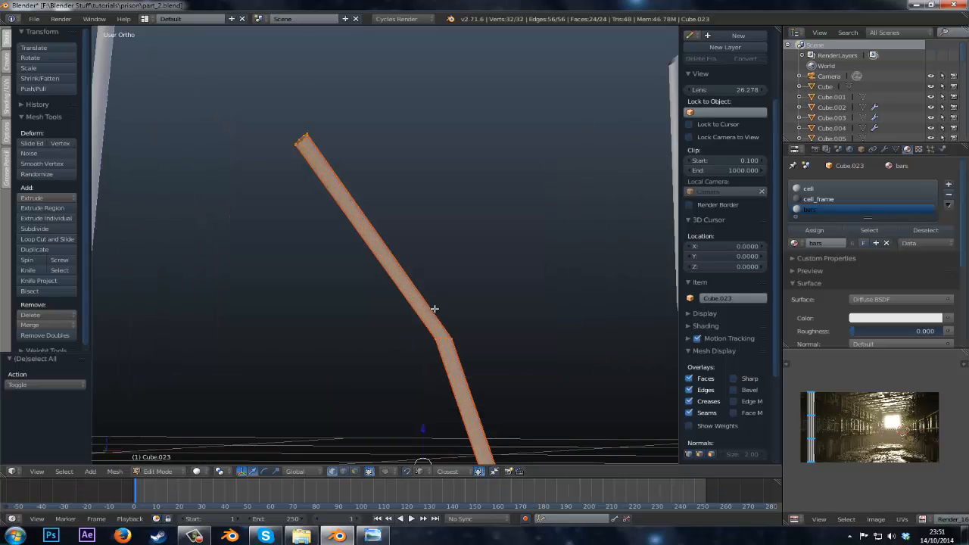
pyautogui.moveTo(430, 316); pyautogui.dragTo(399, 349, button='middle')
pyautogui.hotkey('ctrl', 'z')
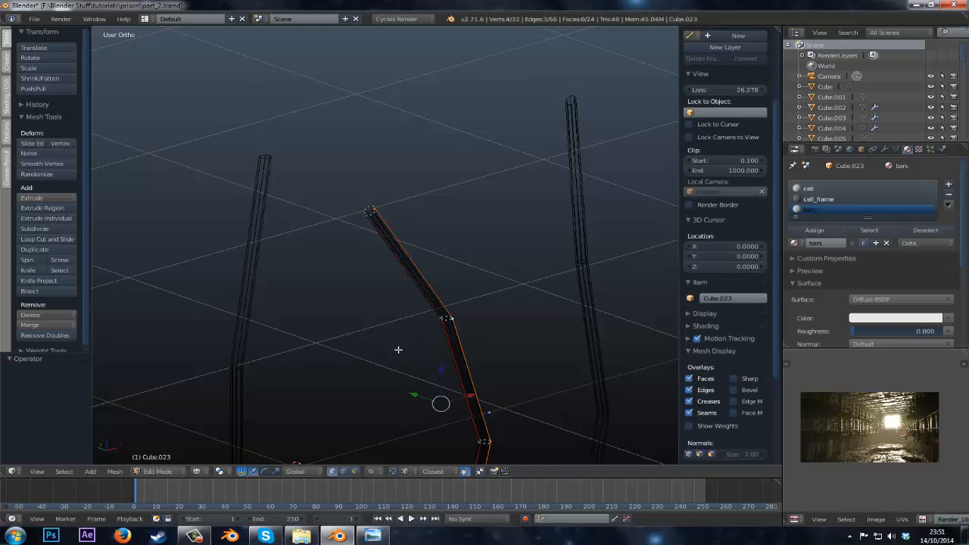
pyautogui.press('Tab')
# - Clear the extra lengthwise seam on the first bar in wireframe display
pyautogui.rightClick(232, 334)
pyautogui.press('Tab')
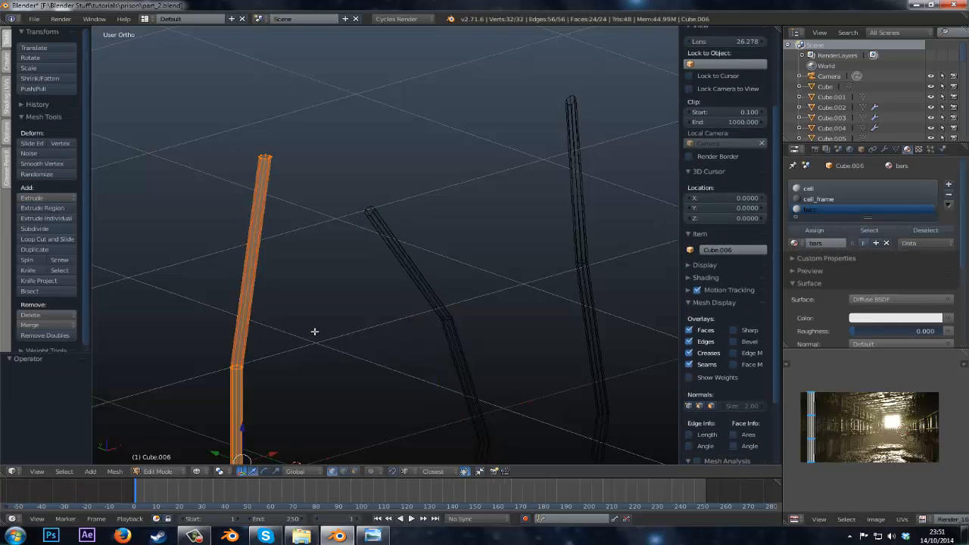
pyautogui.press('a')
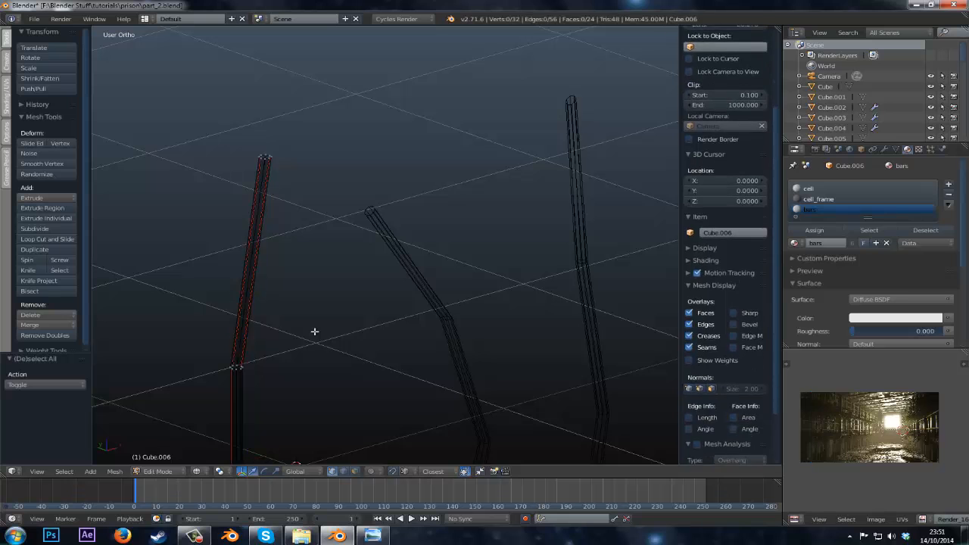
pyautogui.press('a')
pyautogui.scroll(-3, 318, 336)
pyautogui.press('a')
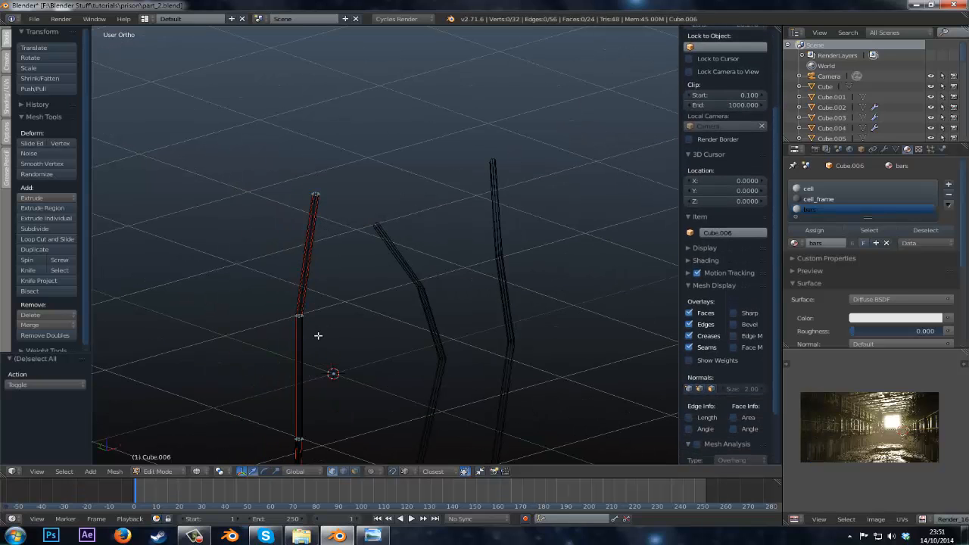
pyautogui.moveTo(318, 335); pyautogui.dragTo(402, 322, button='middle')
pyautogui.scroll(5, 396, 324)
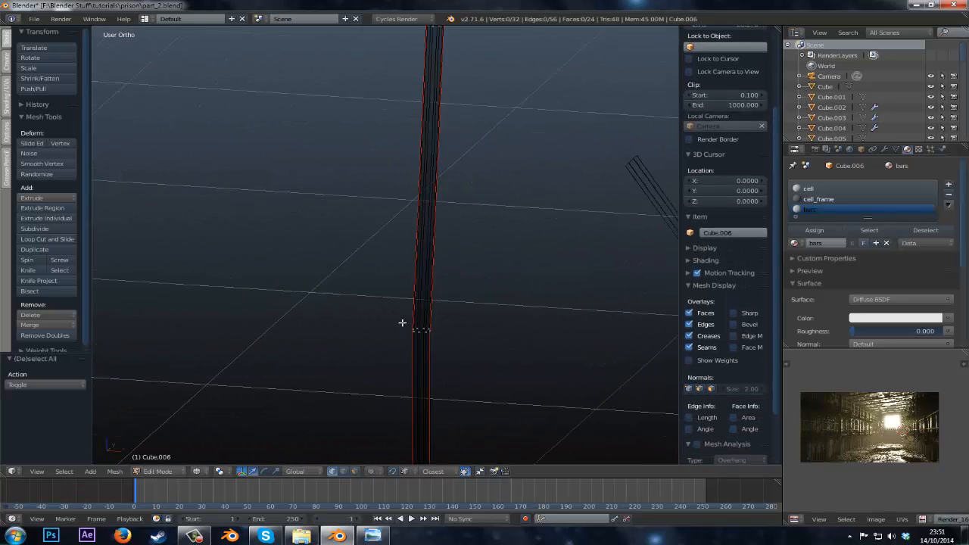
pyautogui.keyDown('alt'); pyautogui.rightClick(435, 329); pyautogui.keyUp('alt')
pyautogui.hotkey('ctrl', 's')
pyautogui.hotkey('ctrl', 'e')
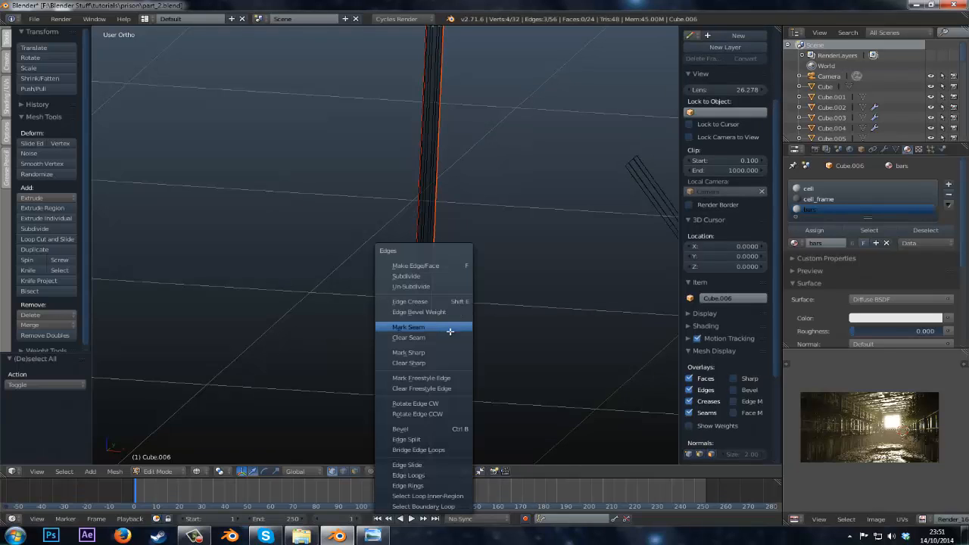
pyautogui.click(449, 335)
# - Unwrap all of the first bar's geometry again and return to object mode
pyautogui.scroll(-3, 447, 334)
pyautogui.press('a')
pyautogui.press('a')
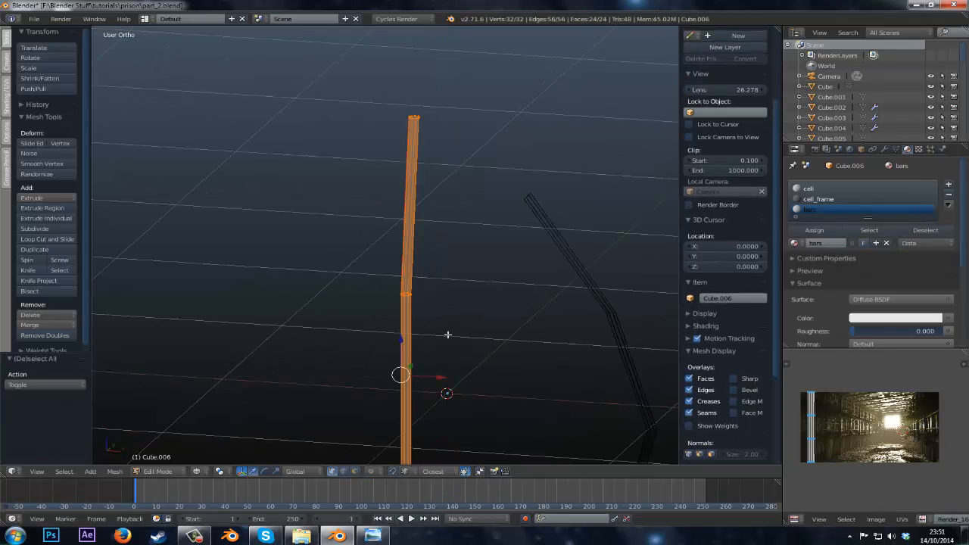
pyautogui.press('u')
pyautogui.click(430, 300)
pyautogui.press('Tab')
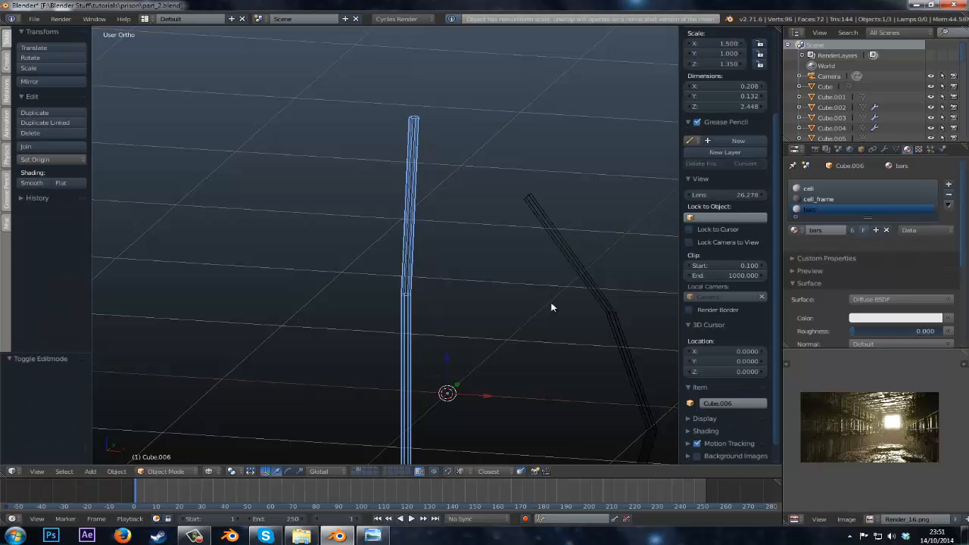
# - Unwrap the middle bent bar's entire mesh and return to object mode
pyautogui.rightClick(580, 292)
pyautogui.press('Tab')
pyautogui.press('a')
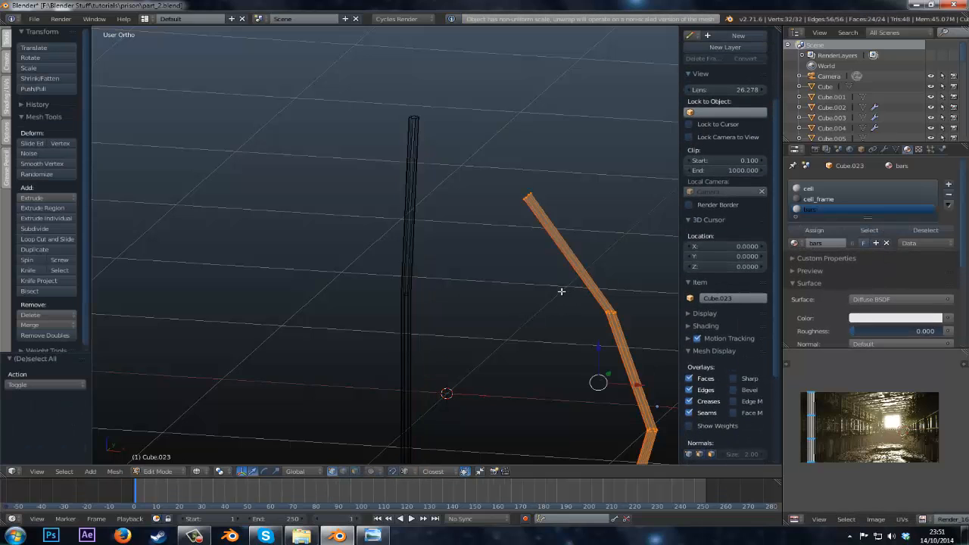
pyautogui.press('u')
pyautogui.click(564, 289)
pyautogui.press('Tab')
# - Clear the extra lengthwise seam on the third bar
pyautogui.keyDown('shift'); pyautogui.moveTo(570, 306); pyautogui.dragTo(461, 238, button='middle'); pyautogui.keyUp('shift')
pyautogui.rightClick(462, 237)
pyautogui.press('Tab')
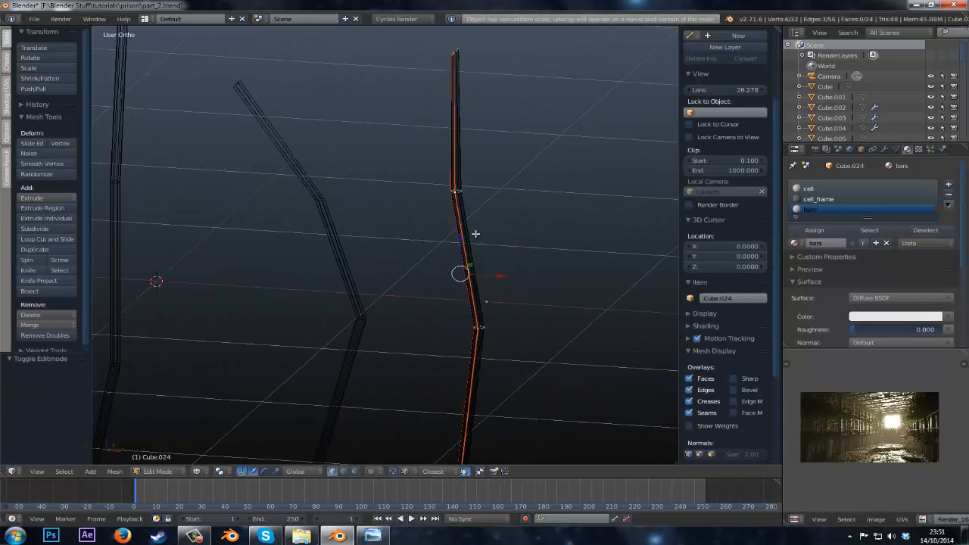
pyautogui.press('a')
pyautogui.keyDown('alt'); pyautogui.rightClick(464, 242); pyautogui.keyUp('alt')
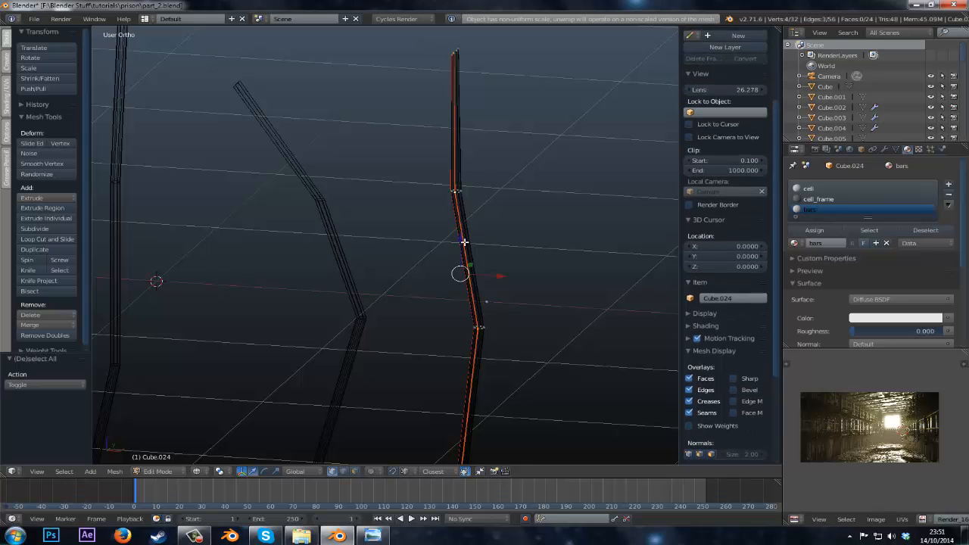
pyautogui.hotkey('ctrl', 'e')
pyautogui.click(465, 242)
# - Unwrap the third bar's entire mesh, returning to shaded object view with nothing selected
pyautogui.press('a')
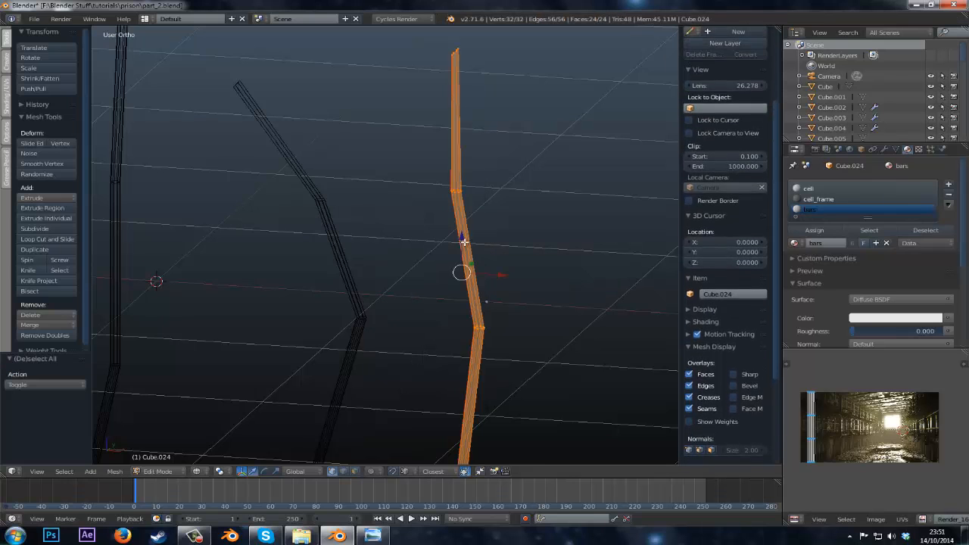
pyautogui.press('u')
pyautogui.click(464, 242)
pyautogui.press('Tab')
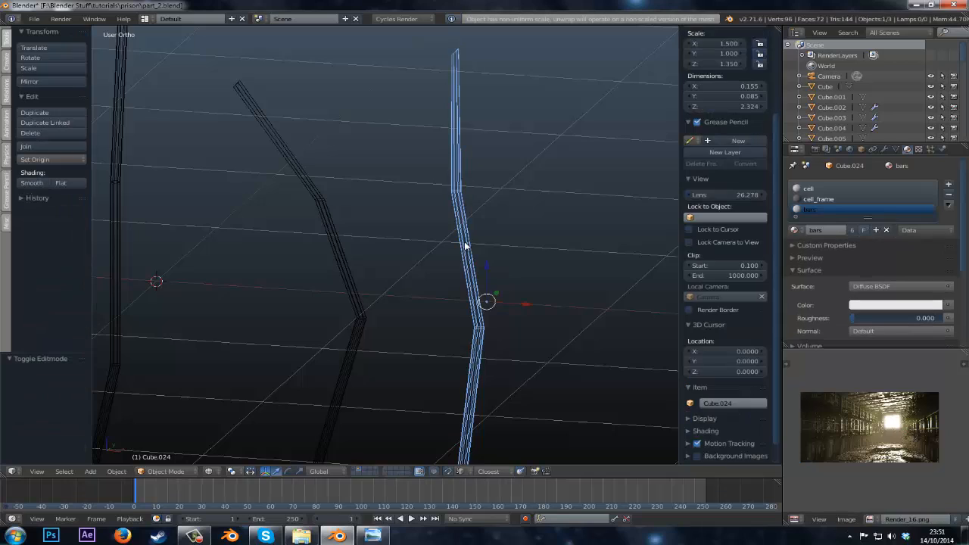
pyautogui.scroll(-4, 300, 251)
pyautogui.press('a')
pyautogui.press('a')
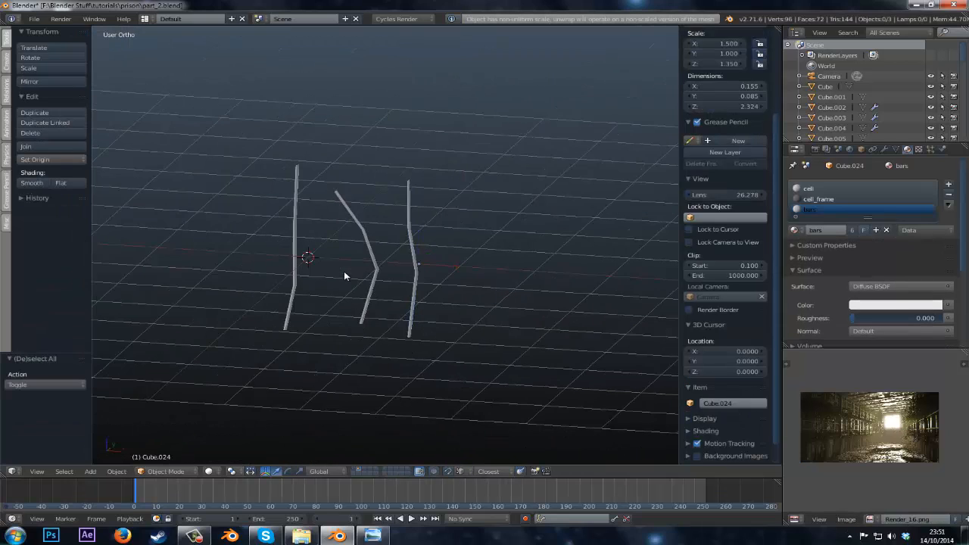
# - Add a cube at the 3D cursor and give it a level 1 subdivision surface
pyautogui.moveTo(344, 271); pyautogui.dragTo(352, 320, button='middle')
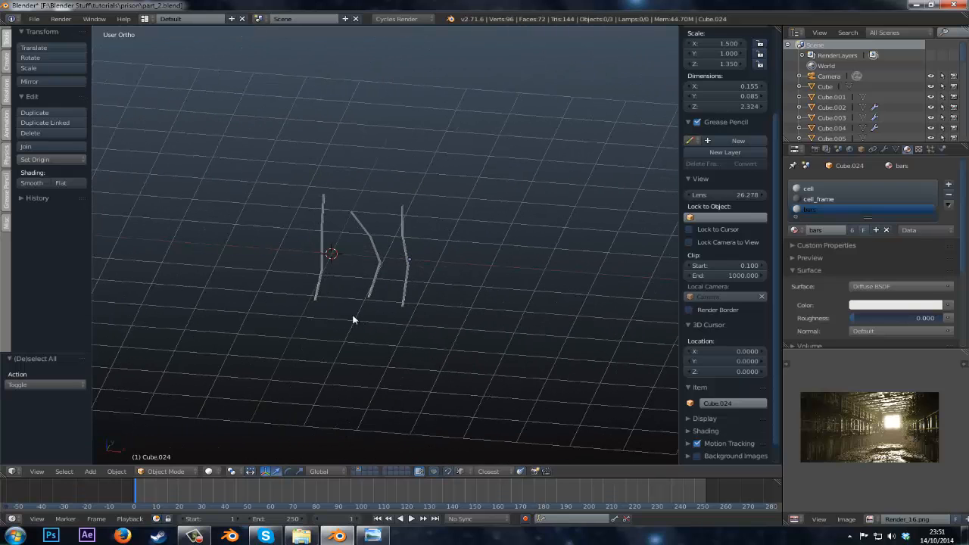
pyautogui.scroll(3, 353, 320)
pyautogui.hotkey('shift', 'a')
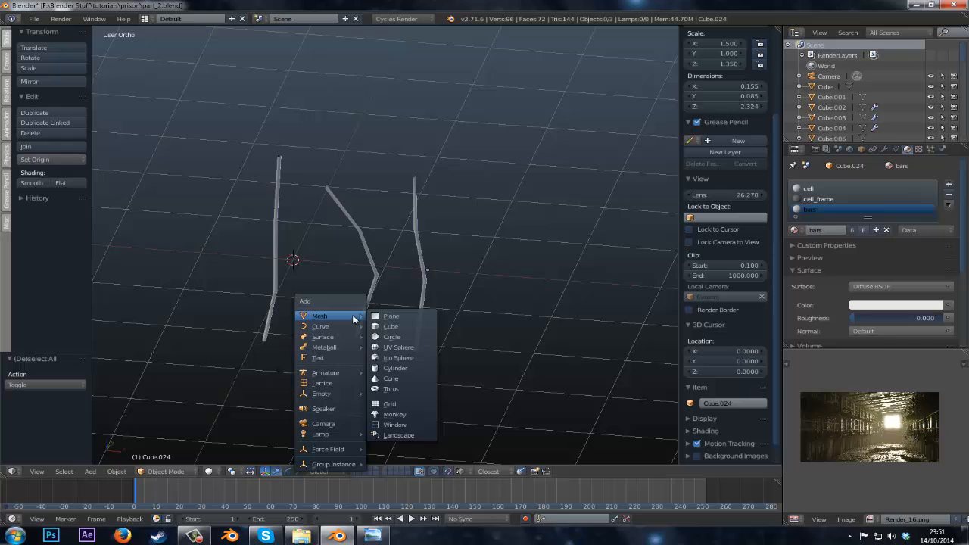
pyautogui.click(413, 328)
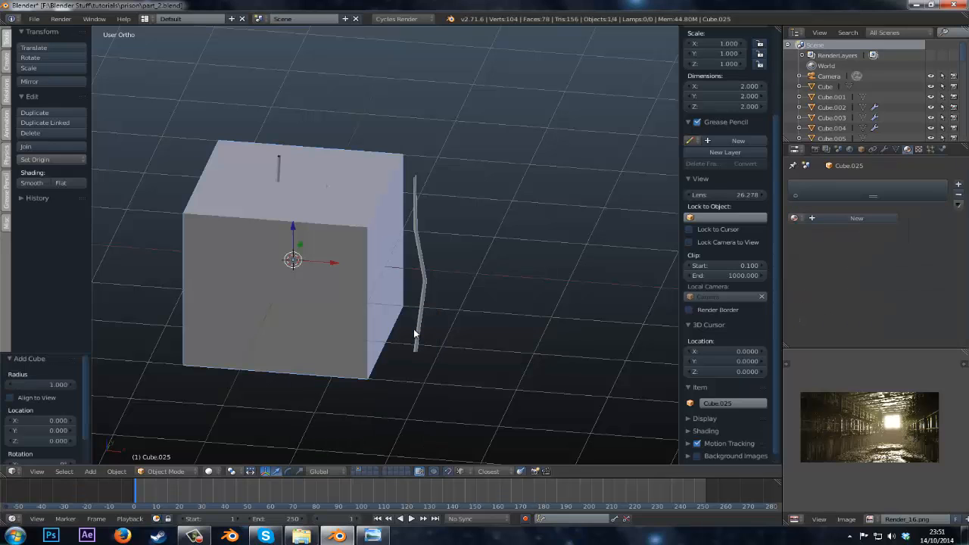
pyautogui.hotkey('ctrl', '1')
pyautogui.moveTo(413, 328); pyautogui.dragTo(337, 321, button='middle')
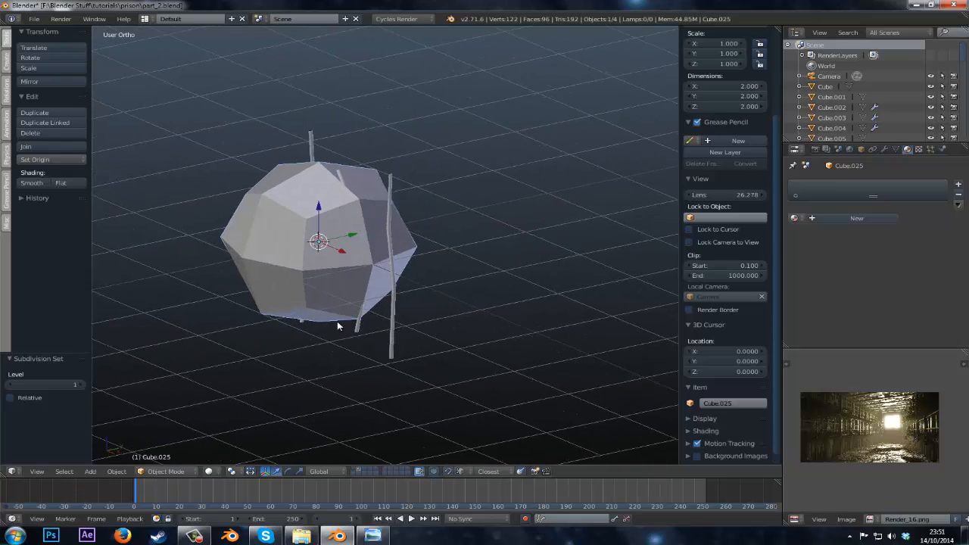
# - Move the subdivided cube about 1.5 units along negative Y, clear of the bent bars
pyautogui.press('g')
pyautogui.press('y')
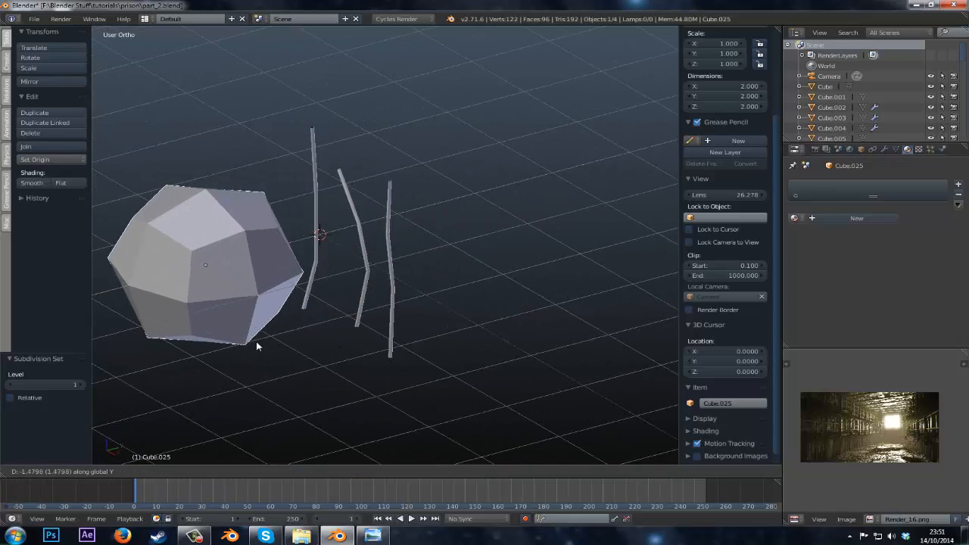
pyautogui.click(256, 346)
# - Stretch the subdivided cube into an elongated pebble by moving one end face of its mesh outward along Y
pyautogui.press('Tab')
pyautogui.press('a')
pyautogui.moveTo(265, 335); pyautogui.dragTo(367, 462, button='middle')
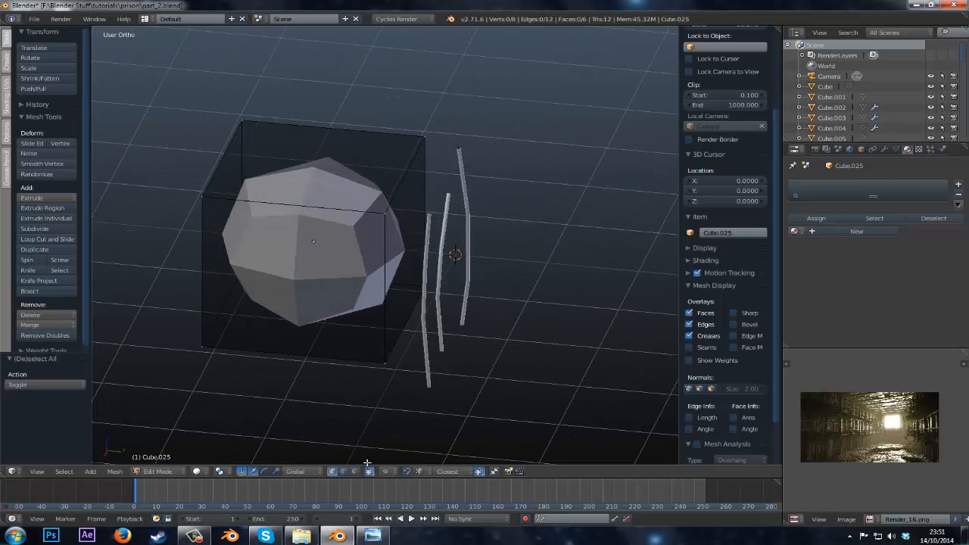
pyautogui.rightClick(404, 260)
pyautogui.press('g')
pyautogui.press('y')
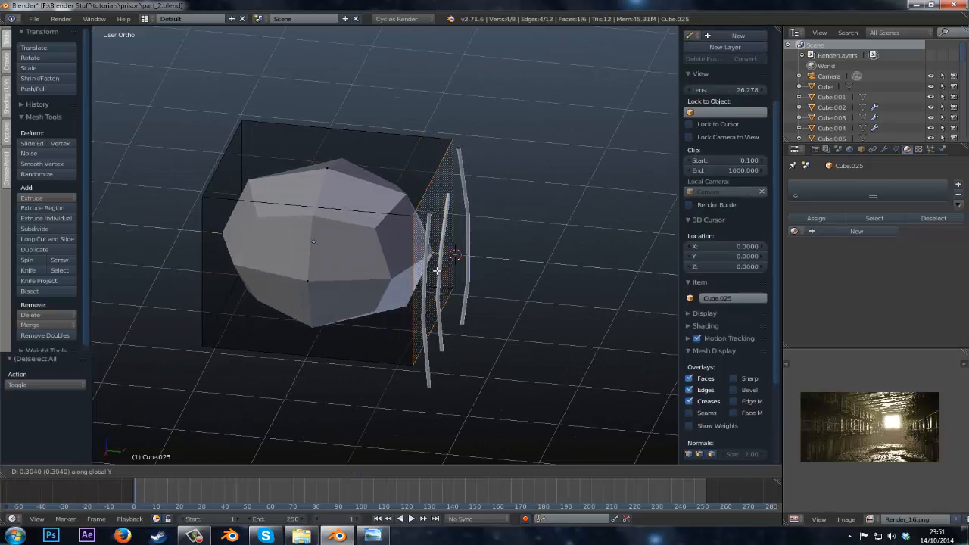
pyautogui.click(598, 273)
pyautogui.moveTo(599, 273); pyautogui.dragTo(581, 296, button='middle')
pyautogui.press('Tab')
# - Scale the pebble down uniformly to about 0.022 and give it smooth shading
pyautogui.press('s')
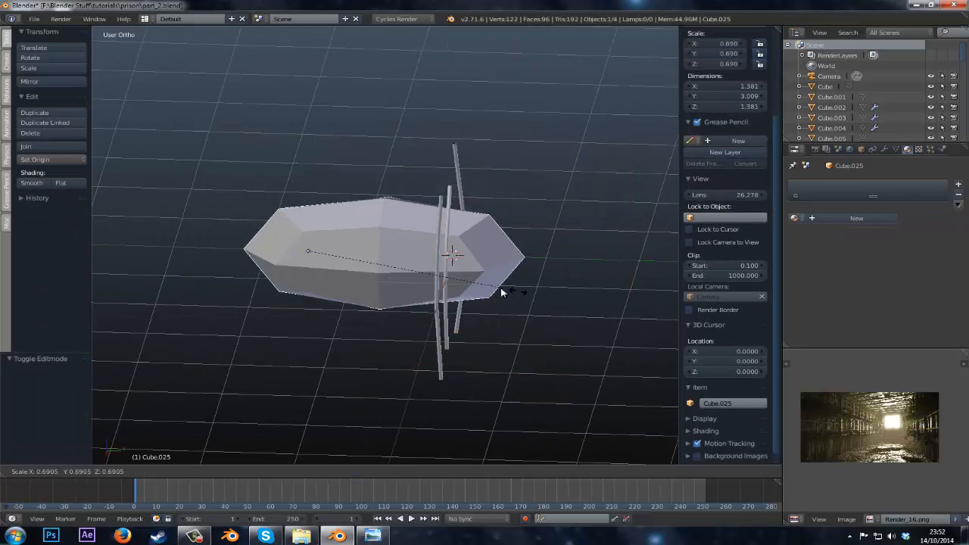
pyautogui.click(378, 262)
pyautogui.scroll(2, 538, 333)
pyautogui.press('s')
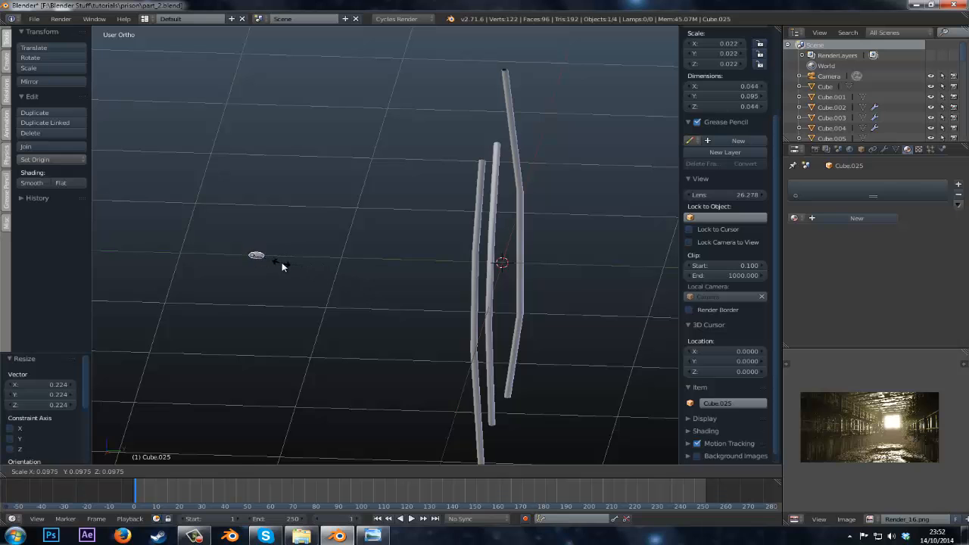
pyautogui.click(281, 262)
pyautogui.press('s')
pyautogui.rightClick(368, 283)
pyautogui.scroll(-1, 381, 300)
pyautogui.moveTo(382, 303); pyautogui.dragTo(532, 266, button='middle')
pyautogui.scroll(6, 532, 266)
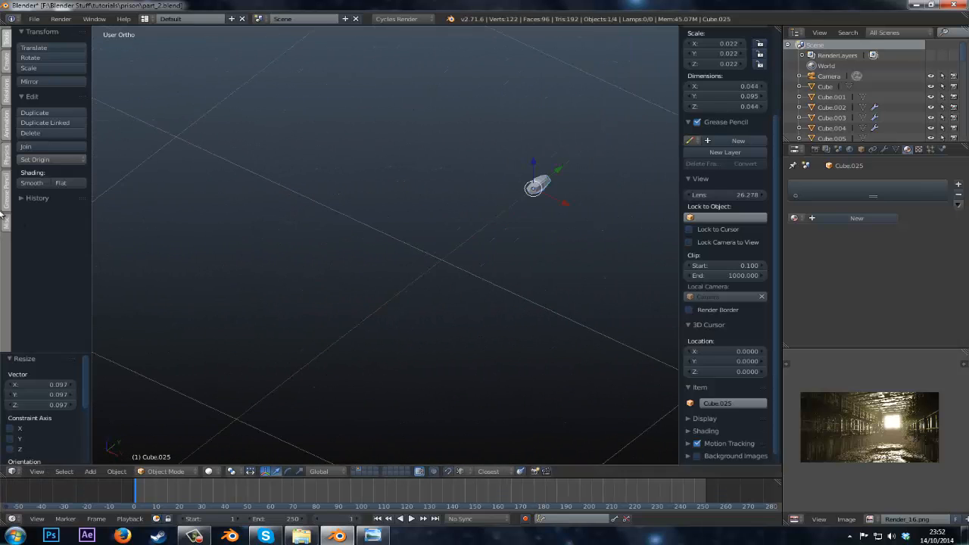
pyautogui.click(33, 182)
# - Move the pebble in top view about 1.02 units along Y and 0.09 along X, next to the first bent bar
pyautogui.moveTo(479, 234); pyautogui.dragTo(334, 299, button='middle')
pyautogui.moveTo(323, 366)
pyautogui.mouseDown(button='middle')
pyautogui.moveTo(350, 351)
pyautogui.moveTo(336, 371)
pyautogui.mouseUp(button='middle')
pyautogui.press('KP_7')
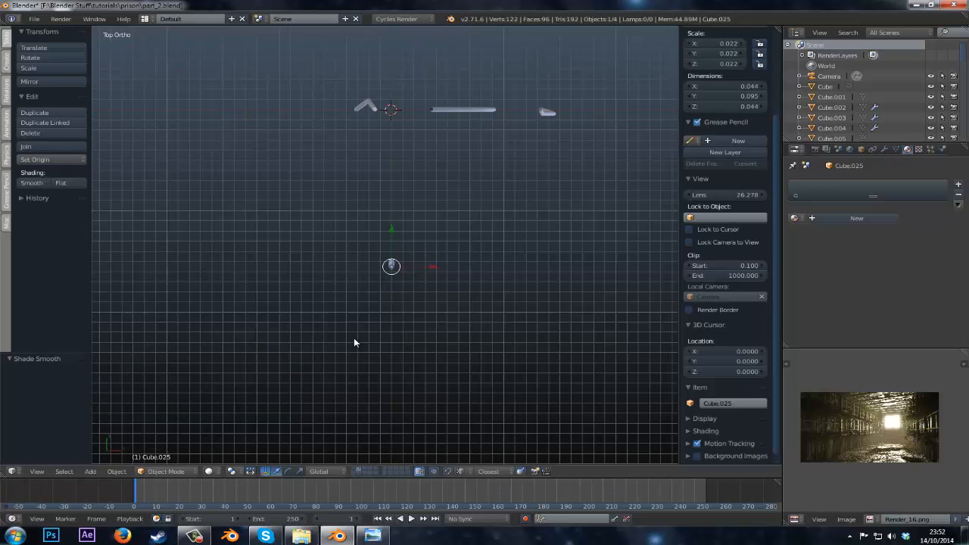
pyautogui.press('g')
pyautogui.click(363, 234)
# - Shrink the pebble further to a scale of about 0.008 and raise it 0.14 units along Z
pyautogui.keyDown('shift'); pyautogui.moveTo(368, 249); pyautogui.dragTo(402, 336, button='middle'); pyautogui.keyUp('shift')
pyautogui.scroll(6, 346, 363)
pyautogui.scroll(2, 403, 335)
pyautogui.press('s')
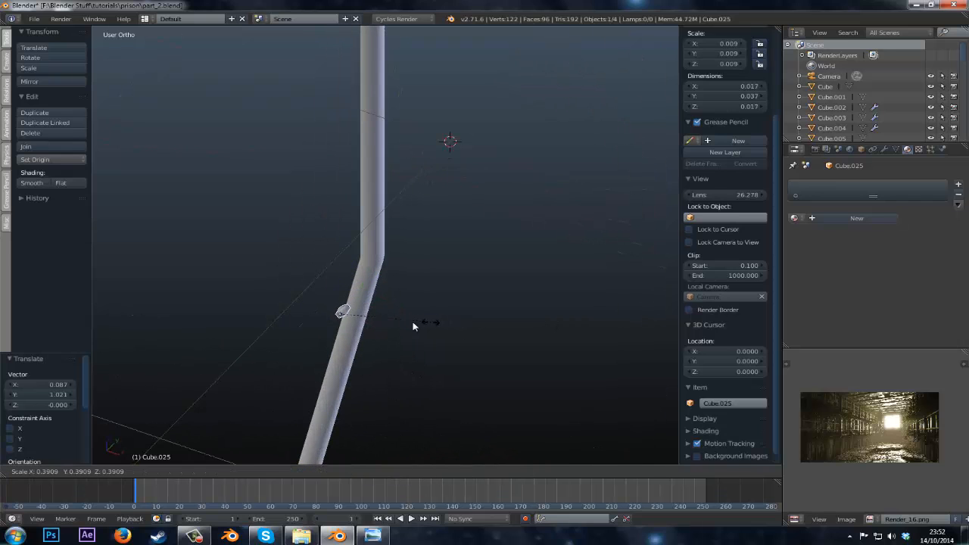
pyautogui.click(397, 321)
pyautogui.press('g')
pyautogui.press('z')
pyautogui.click(402, 270)
# - Enlarge the pebble to a scale of about 0.049 and save the file over part_2.blend
pyautogui.moveTo(402, 271); pyautogui.dragTo(377, 248, button='middle')
pyautogui.press('s')
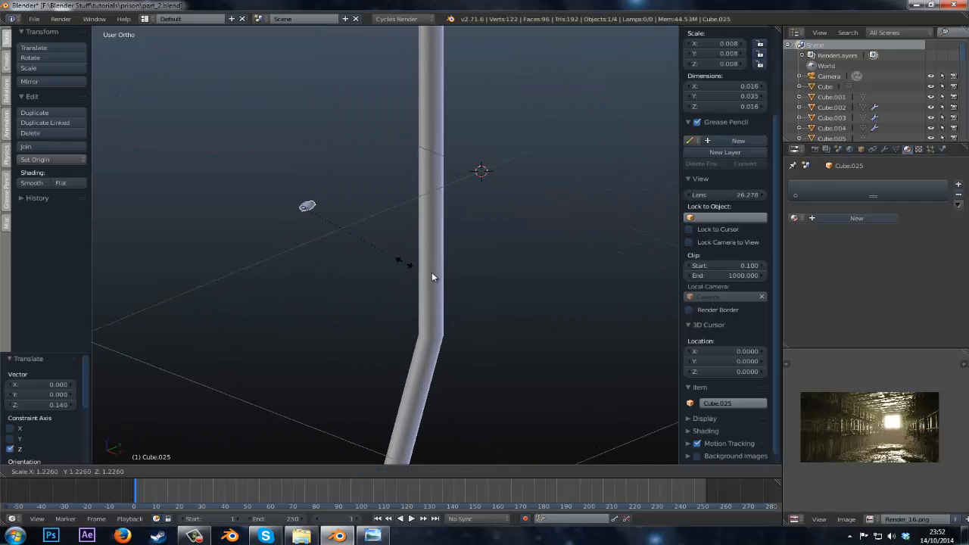
pyautogui.click(513, 306)
pyautogui.press('s')
pyautogui.click(582, 376)
pyautogui.moveTo(582, 376); pyautogui.dragTo(447, 344, button='middle')
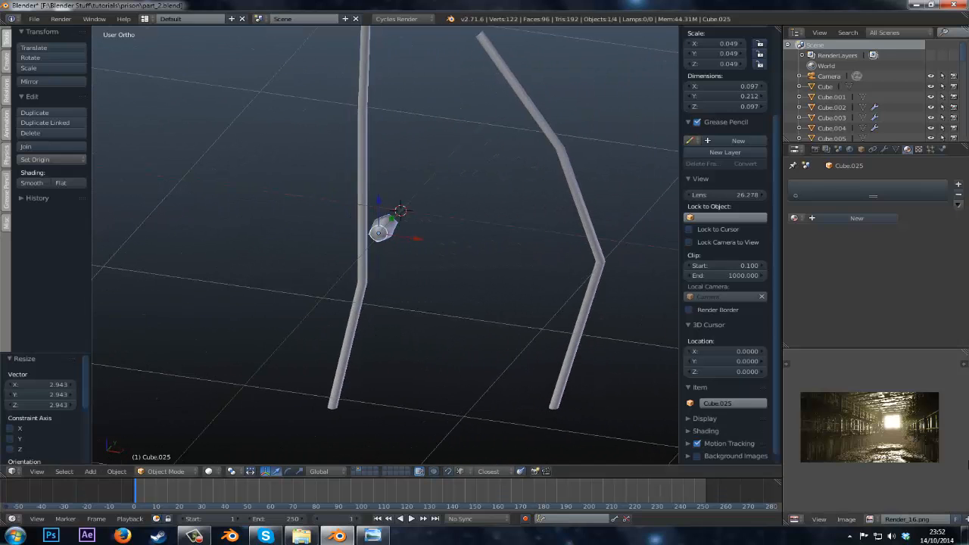
pyautogui.scroll(3, 433, 313)
pyautogui.hotkey('ctrl', 's')
pyautogui.click(433, 312)
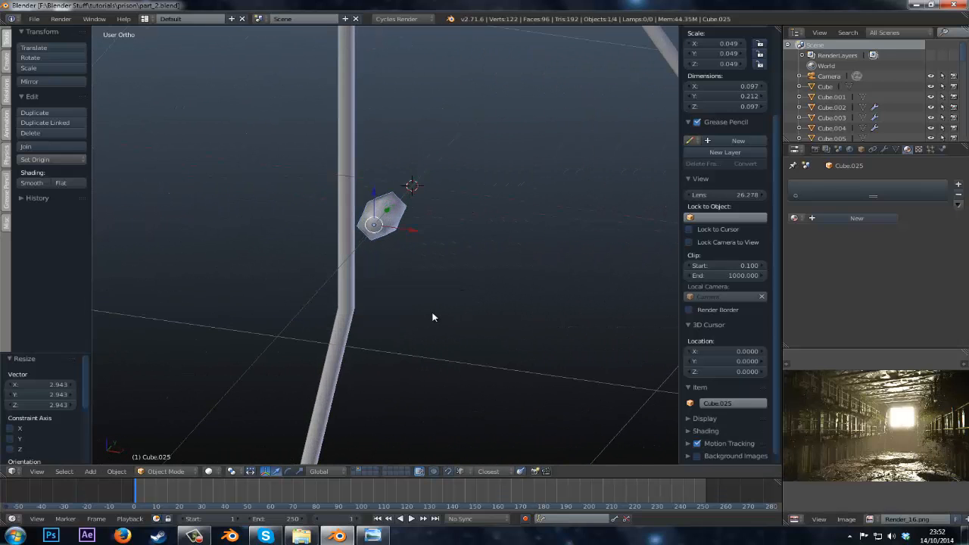
# - Deselect the pebble and add a new cube at the 3D cursor
pyautogui.moveTo(433, 312)
pyautogui.mouseDown(button='middle')
pyautogui.moveTo(356, 313)
pyautogui.moveTo(315, 328)
pyautogui.moveTo(326, 368)
pyautogui.moveTo(421, 346)
pyautogui.moveTo(455, 274)
pyautogui.moveTo(402, 333)
pyautogui.moveTo(439, 319)
pyautogui.mouseUp(button='middle')
pyautogui.press('a')
pyautogui.hotkey('shift', 'a')
pyautogui.moveTo(447, 324)
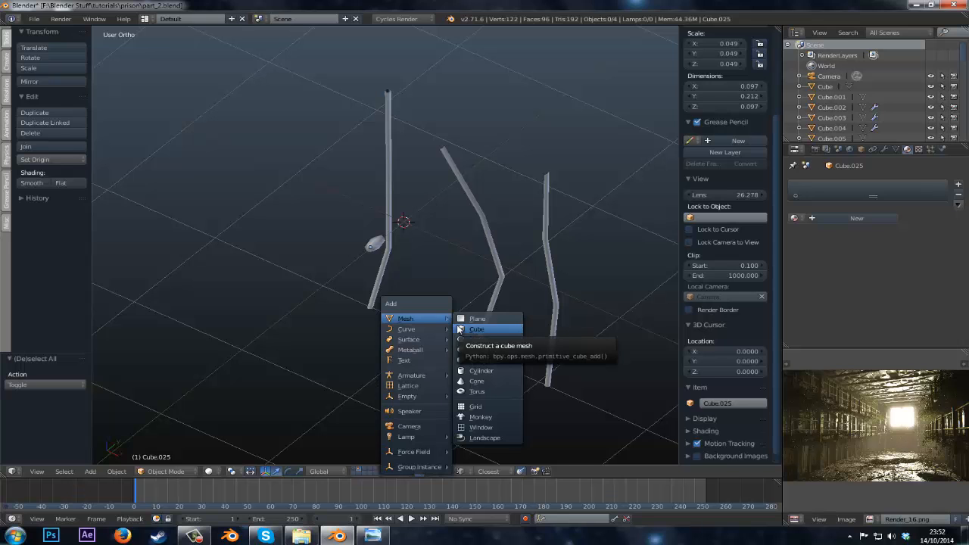
pyautogui.click(459, 330)
pyautogui.scroll(-4, 413, 333)
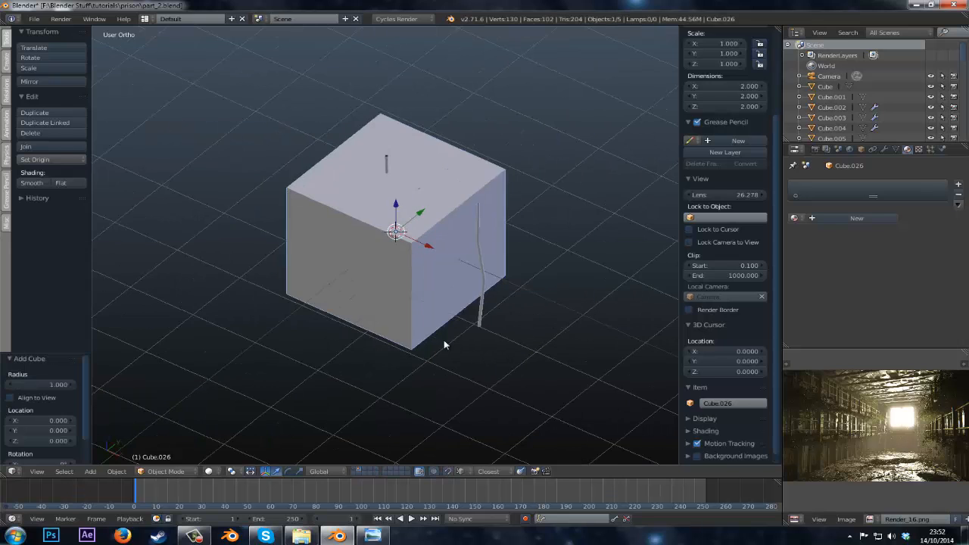
# - Add one centred horizontal loop cut around the new cube
pyautogui.press('Tab')
pyautogui.press('a')
pyautogui.hotkey('ctrl', 'r')
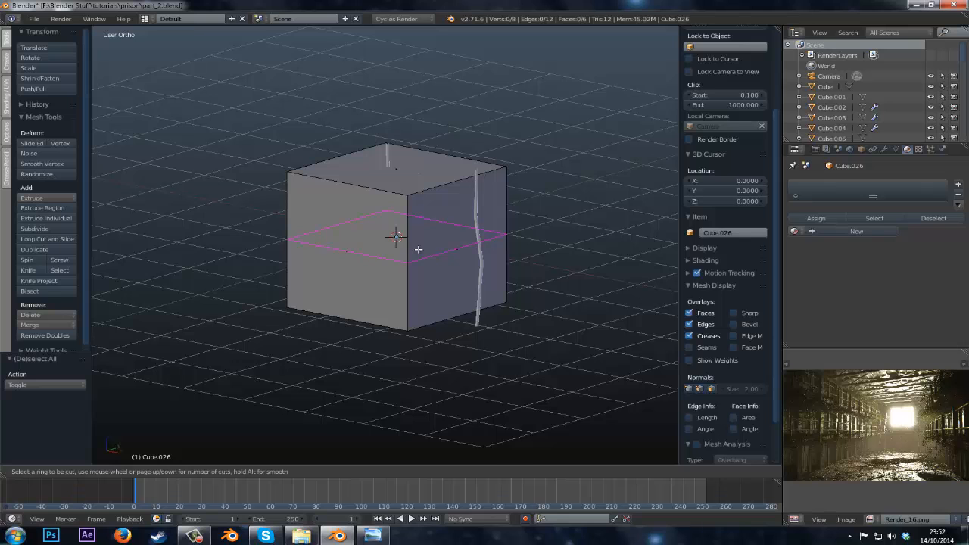
pyautogui.click(418, 249)
pyautogui.rightClick(418, 249)
pyautogui.moveTo(405, 399); pyautogui.dragTo(443, 371, button='middle')
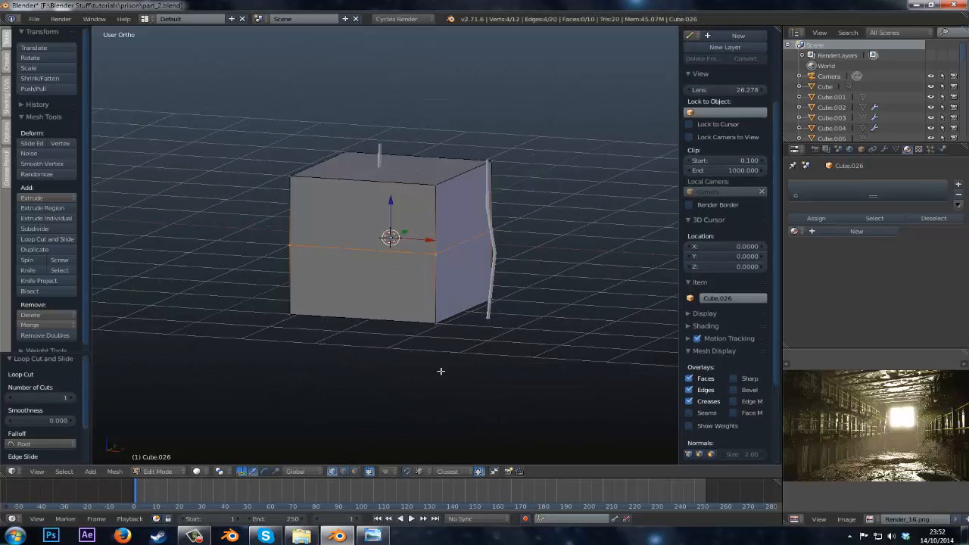
# - Delete the cube's four bottom vertices, leaving only the upper half open underneath
pyautogui.press('z')
pyautogui.press('a')
pyautogui.press('b')
pyautogui.moveTo(527, 280); pyautogui.dragTo(268, 334)
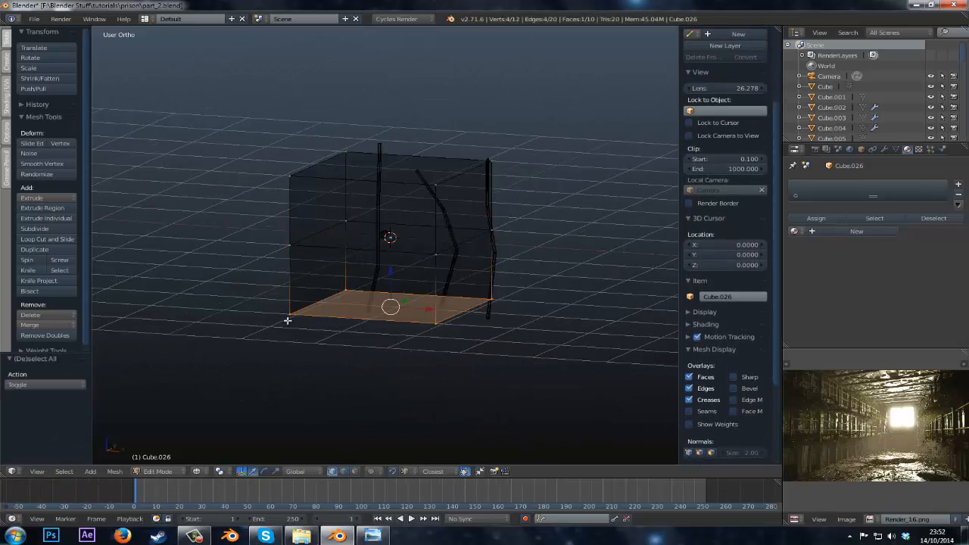
pyautogui.scroll(1, 451, 321)
pyautogui.press('x')
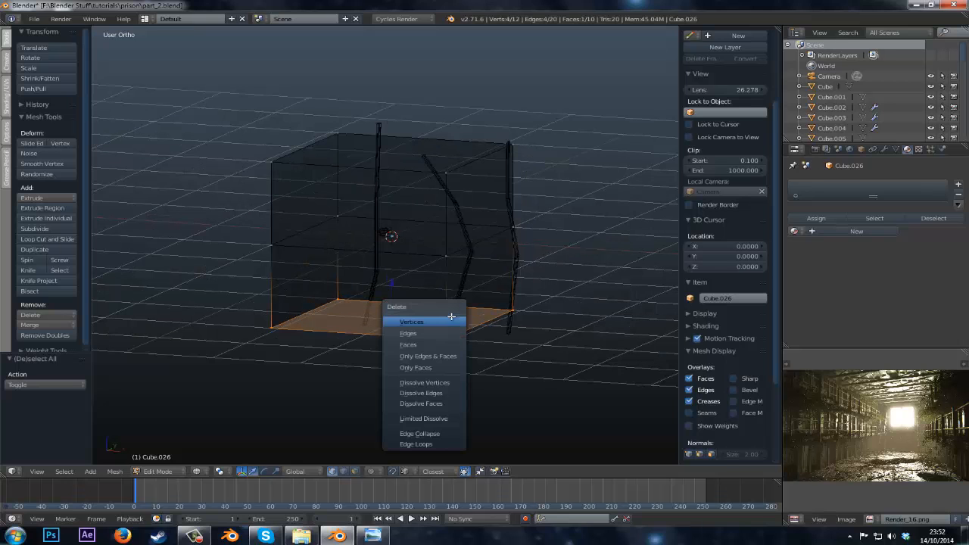
pyautogui.click(448, 321)
# - Scale the half cube's top face to about 0.64 and lower it about 0.75 units along Z
pyautogui.moveTo(447, 321); pyautogui.dragTo(391, 190, button='middle')
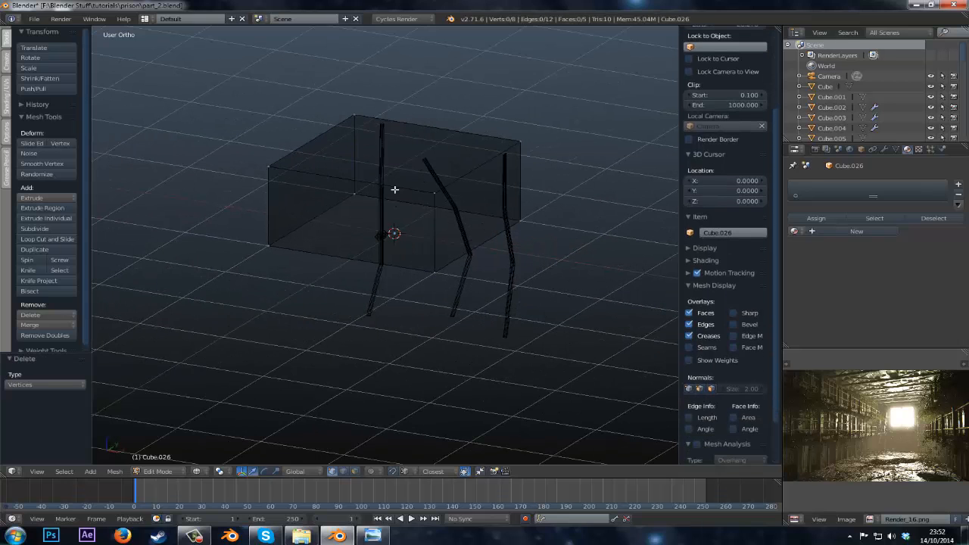
pyautogui.rightClick(469, 141)
pyautogui.press('s')
pyautogui.click(559, 213)
pyautogui.press('g')
pyautogui.press('z')
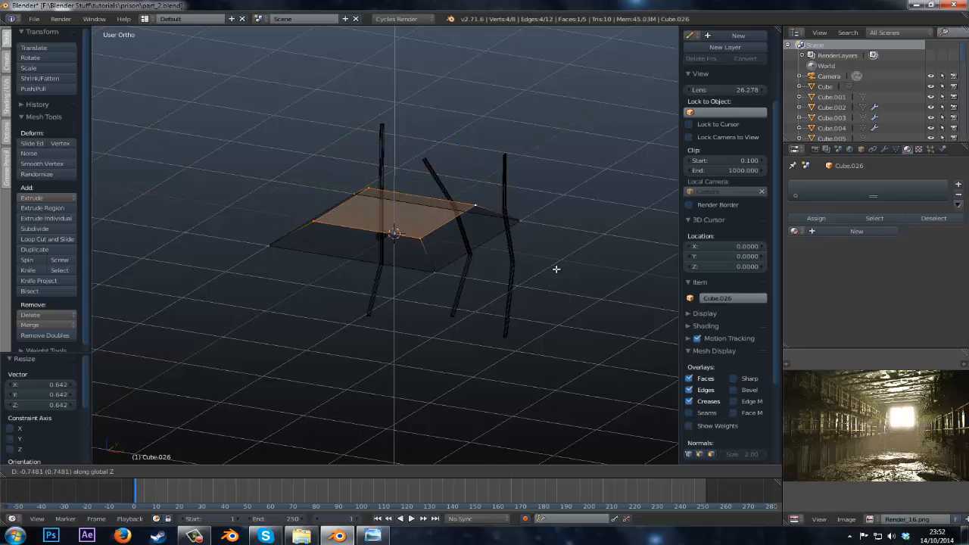
pyautogui.click(552, 266)
# - Subdivide the whole tapered mesh with one cut and a raised Fractal value, and view it in solid shading
pyautogui.press('a')
pyautogui.rightClick(419, 238)
pyautogui.press('KP_1')
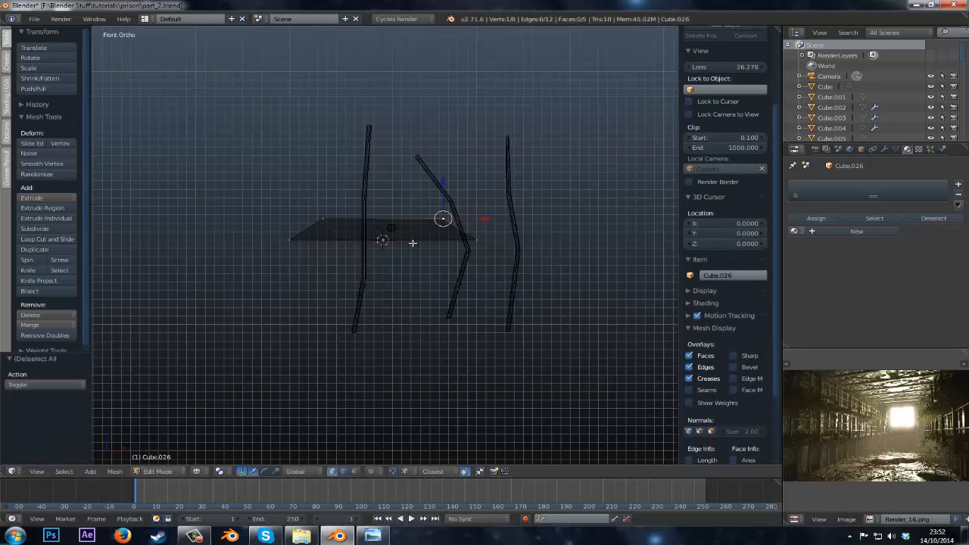
pyautogui.press('a')
pyautogui.press('a')
pyautogui.press('w')
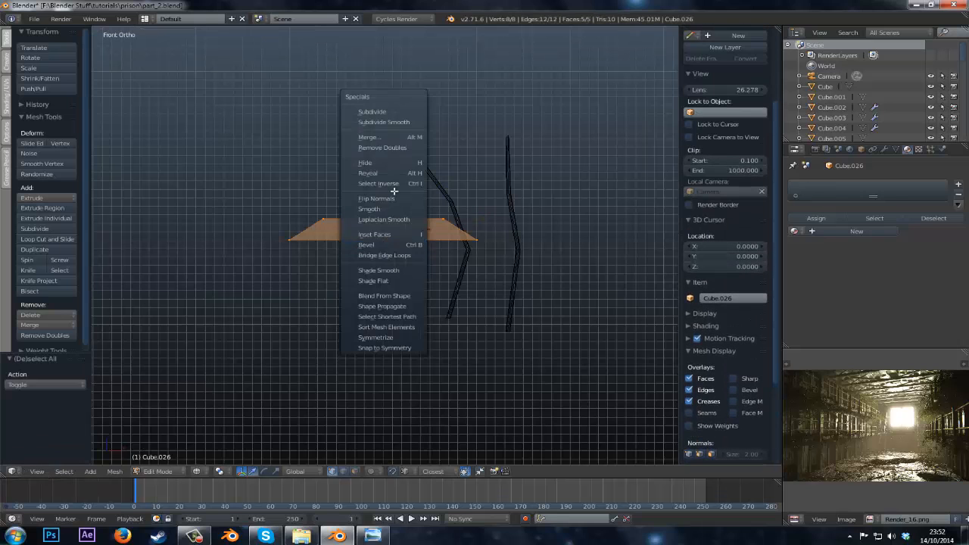
pyautogui.click(399, 114)
pyautogui.moveTo(307, 210); pyautogui.dragTo(288, 264, button='middle')
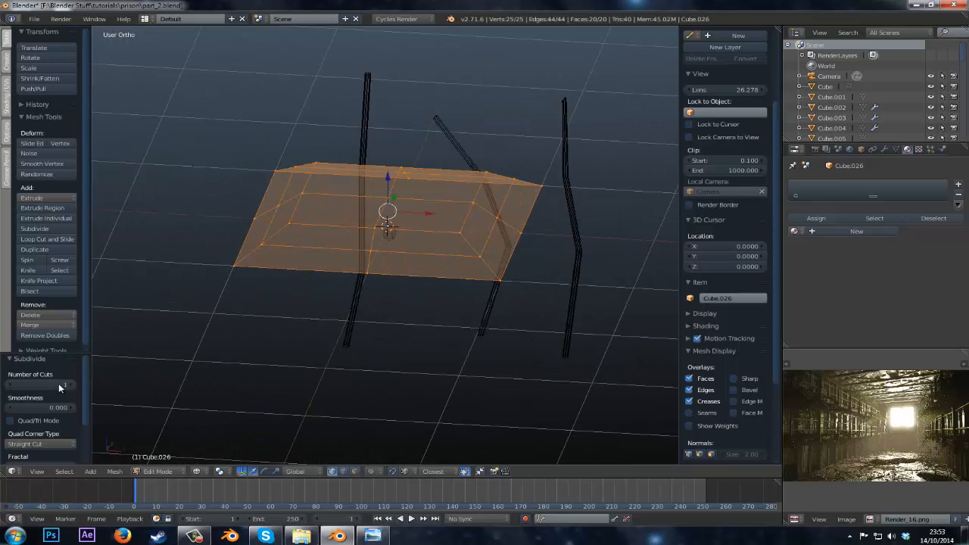
pyautogui.scroll(-3, 61, 386)
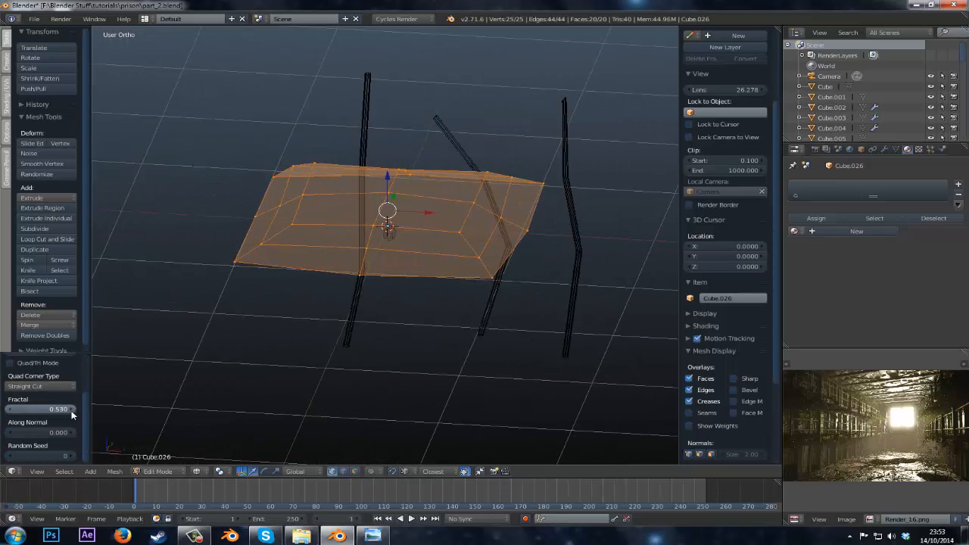
pyautogui.press('Tab')
pyautogui.moveTo(316, 288)
pyautogui.mouseDown(button='middle')
pyautogui.moveTo(389, 260)
pyautogui.moveTo(455, 277)
pyautogui.moveTo(443, 320)
pyautogui.moveTo(429, 299)
pyautogui.mouseUp(button='middle')
pyautogui.press('z')
pyautogui.press('Tab')
# - Narrow the rubble mesh along Y and X to about 1.39 by 1.12 units and shade it smooth
pyautogui.press('KP_7')
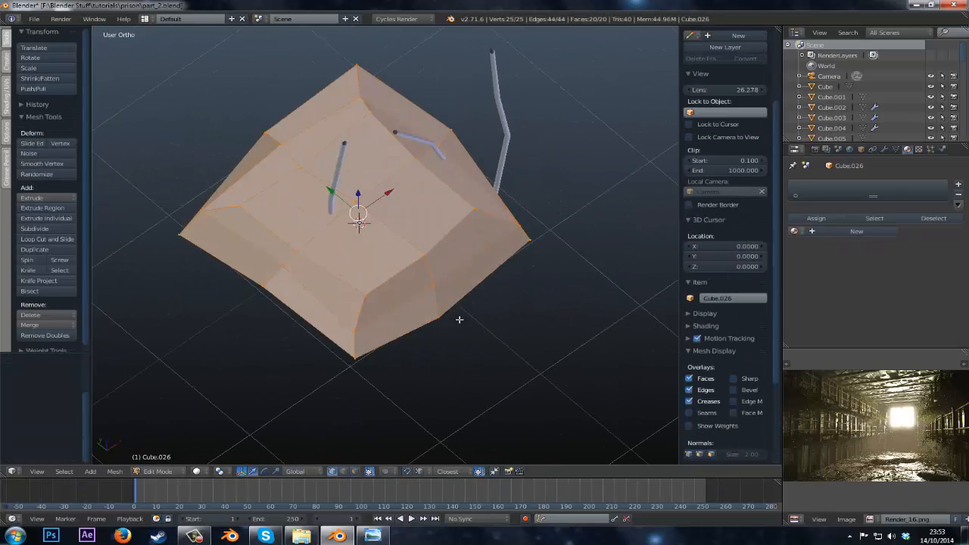
pyautogui.press('s')
pyautogui.press('y')
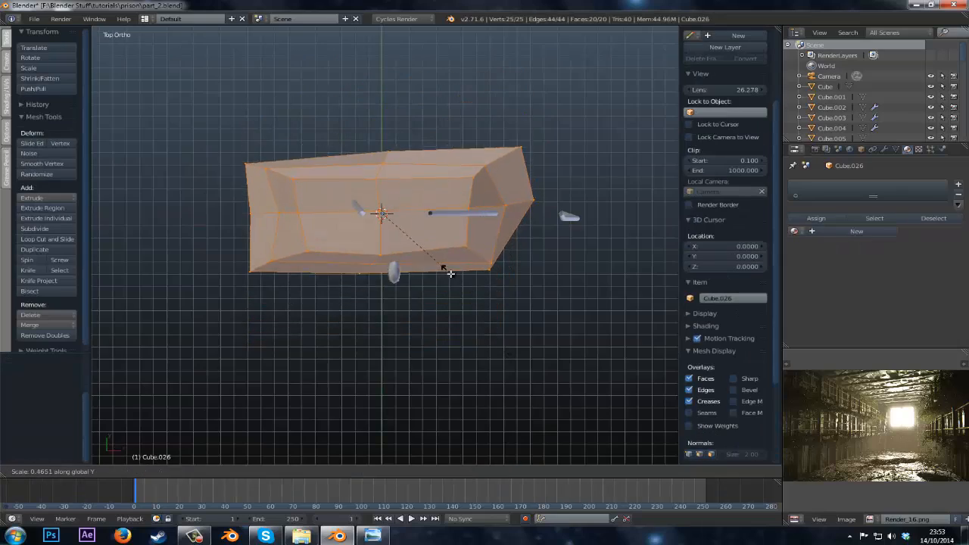
pyautogui.click(469, 272)
pyautogui.press('s')
pyautogui.press('x')
pyautogui.click(505, 226)
pyautogui.moveTo(505, 226); pyautogui.dragTo(508, 177, button='middle')
pyautogui.press('Tab')
pyautogui.click(33, 182)
# - Flatten the rubble piece's open bottom edge loop by scaling it to 0 along Z
pyautogui.press('KP_1')
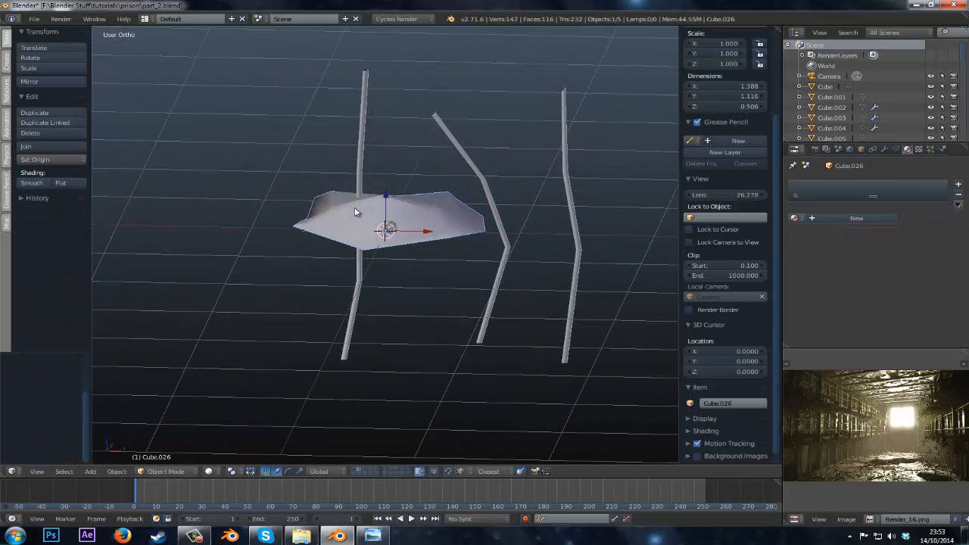
pyautogui.press('Tab')
pyautogui.keyDown('alt'); pyautogui.rightClick(414, 234); pyautogui.keyUp('alt')
pyautogui.moveTo(414, 234); pyautogui.dragTo(327, 247, button='middle')
pyautogui.press('s')
pyautogui.press('z')
pyautogui.press('0')
pyautogui.press('Return')
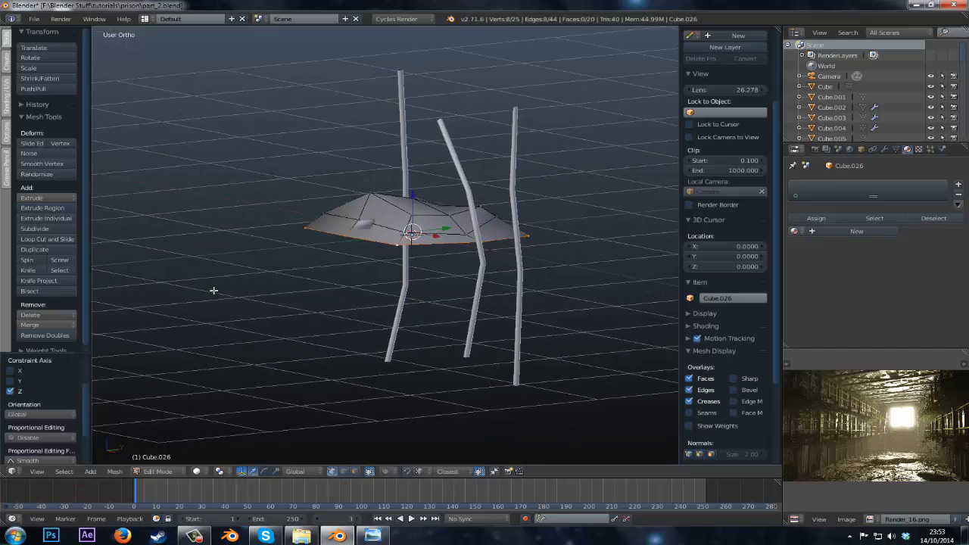
pyautogui.moveTo(214, 290); pyautogui.dragTo(486, 252, button='middle')
pyautogui.press('Tab')
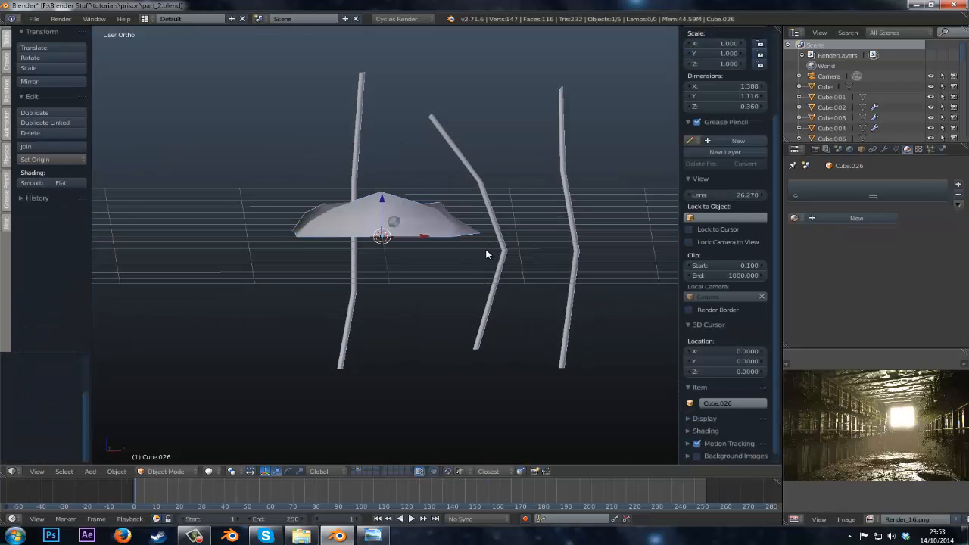
# - Rotate the rubble piece 90 degrees in front view so its flat side stands vertical
pyautogui.press('KP_1')
pyautogui.write('r90')
pyautogui.press('Return')
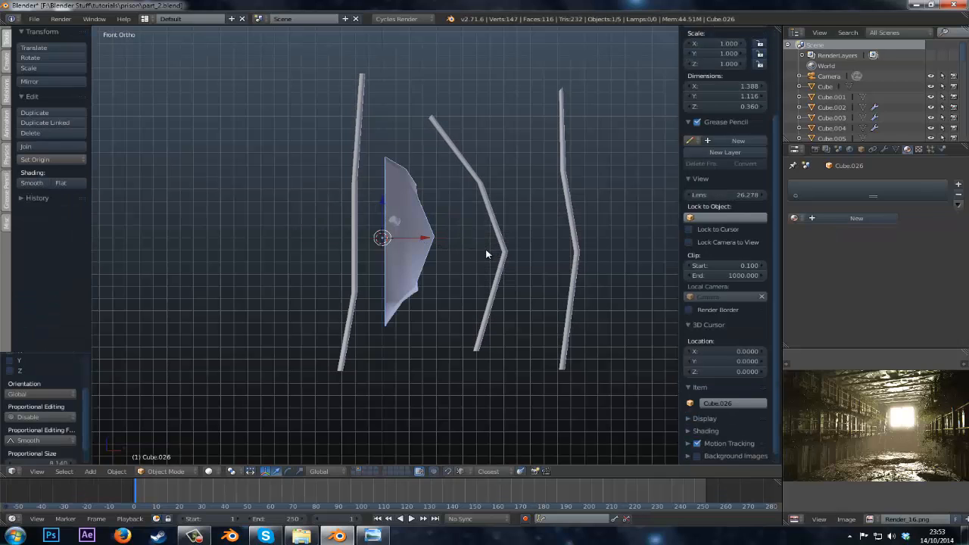
# - Shift the rubble piece's entire mesh sideways so its flat side lines up with the object origin
pyautogui.press('Tab')
pyautogui.scroll(7, 486, 250)
pyautogui.press('a')
pyautogui.press('g')
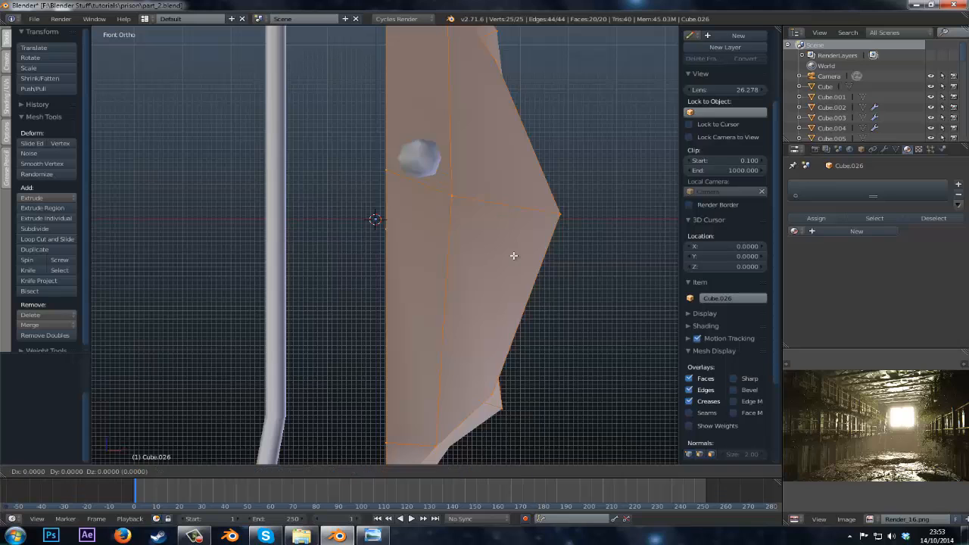
pyautogui.click(502, 262)
pyautogui.press('Tab')
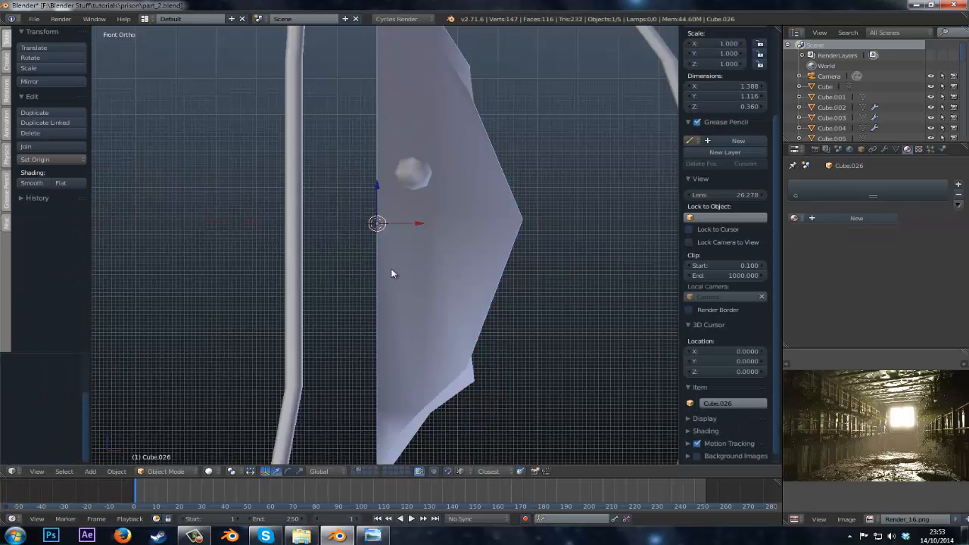
# - Rotate the middle bar's mesh around the global Z axis until the bar looks straight in the front view
pyautogui.scroll(-4, 363, 271)
pyautogui.rightClick(337, 270)
pyautogui.scroll(-4, 337, 270)
pyautogui.press('Tab')
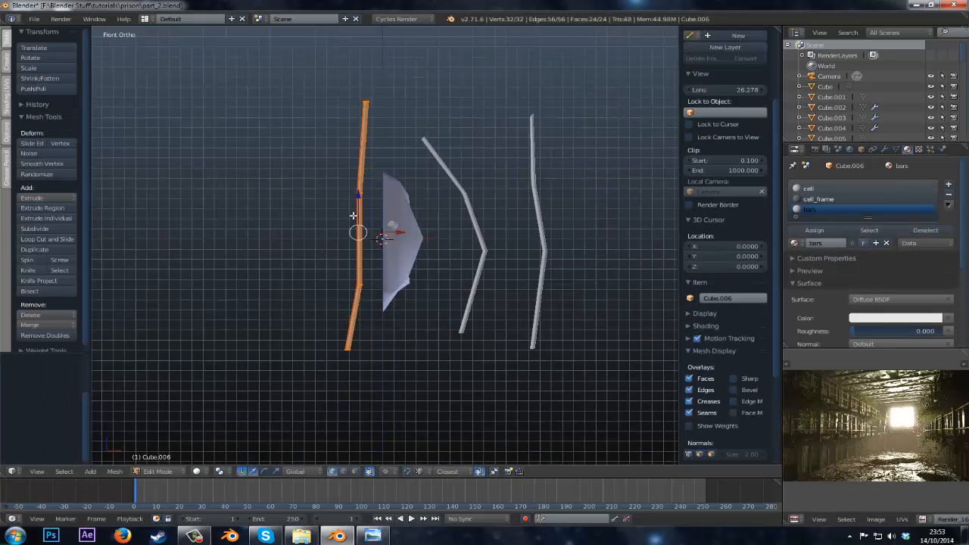
pyautogui.press('Tab')
pyautogui.rightClick(472, 212)
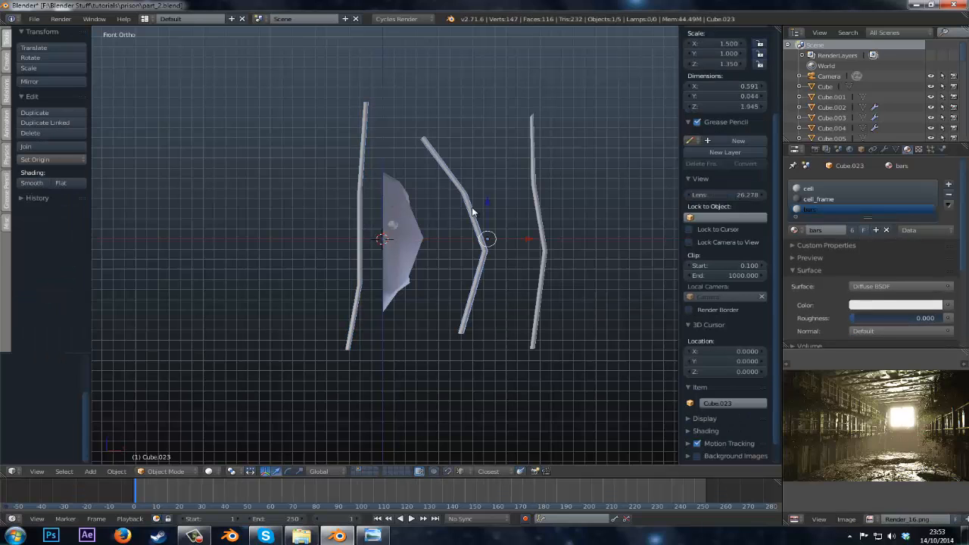
pyautogui.press('Tab')
pyautogui.press('r')
pyautogui.press('z')
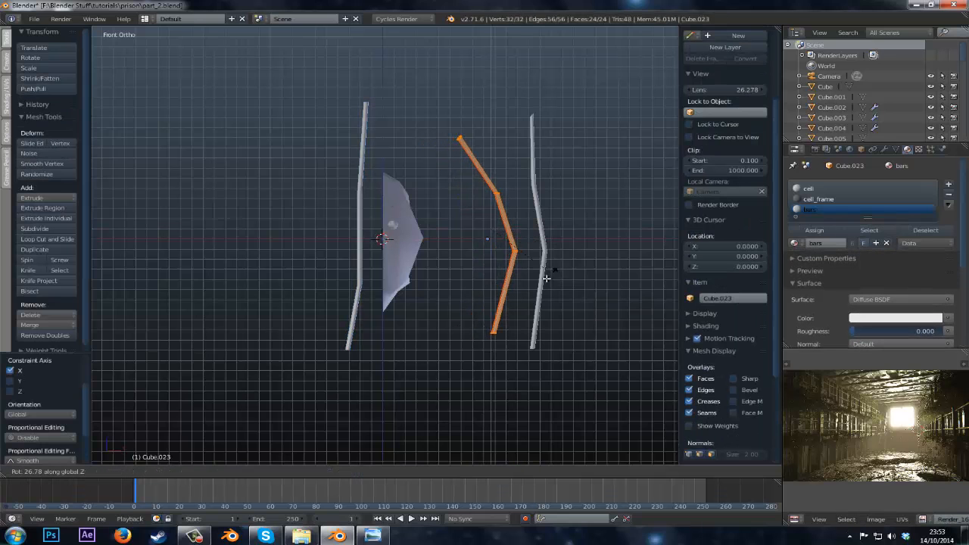
pyautogui.click(473, 298)
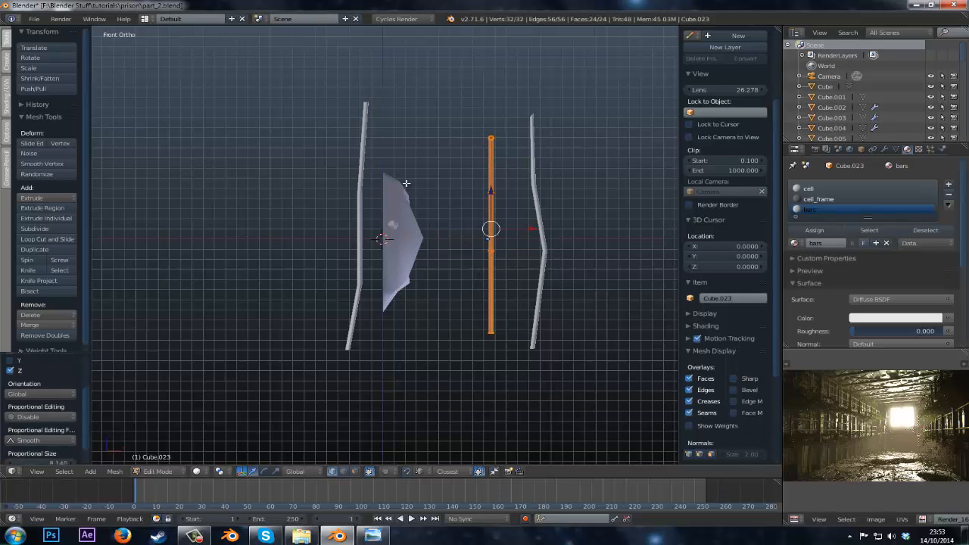
# - Rotate the leftmost bar's mesh around the global Z axis so its lower section looks vertical in the front view
pyautogui.press('Tab')
pyautogui.rightClick(355, 294)
pyautogui.press('Tab')
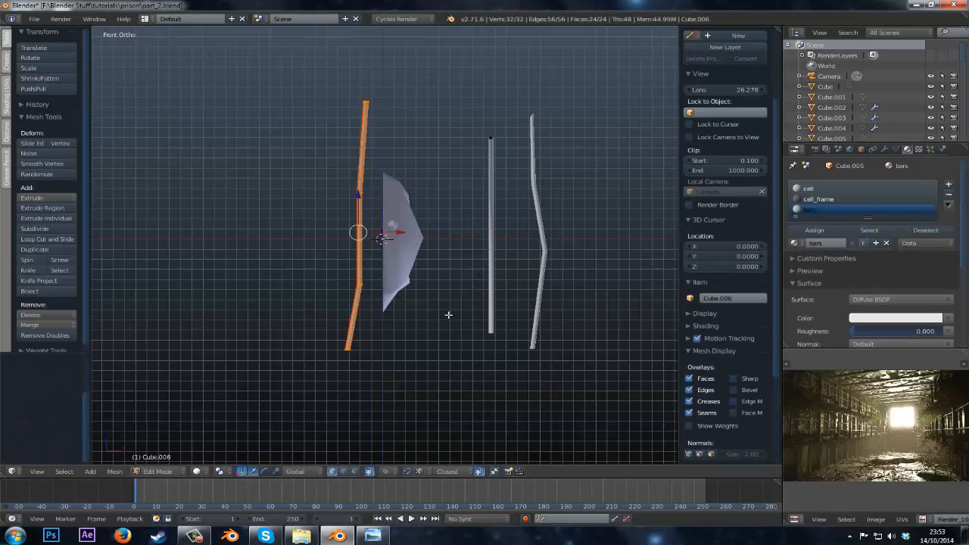
pyautogui.press('r')
pyautogui.press('x')
pyautogui.press('z')
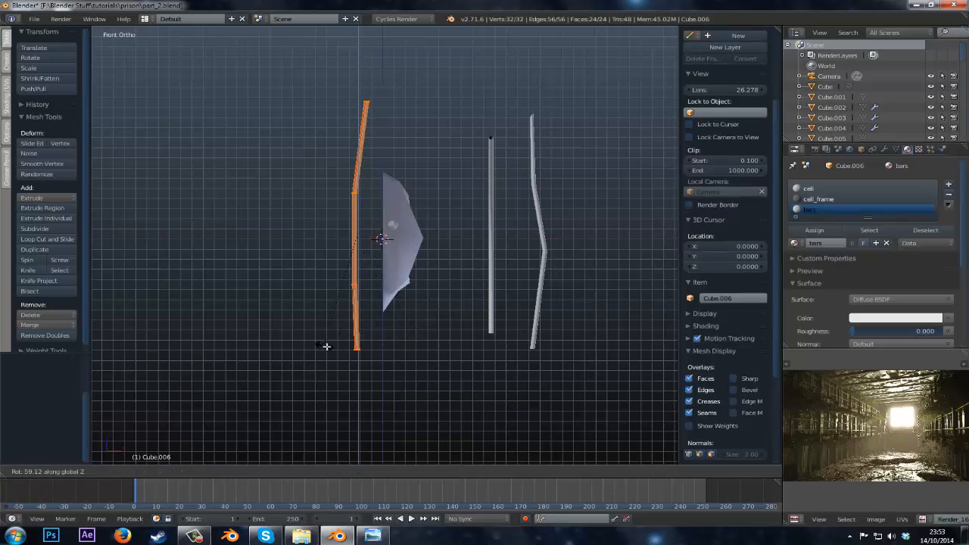
pyautogui.click(326, 346)
# - Move the leftmost bar's mesh along X from one side of its origin to just past the other
pyautogui.press('g')
pyautogui.press('x')
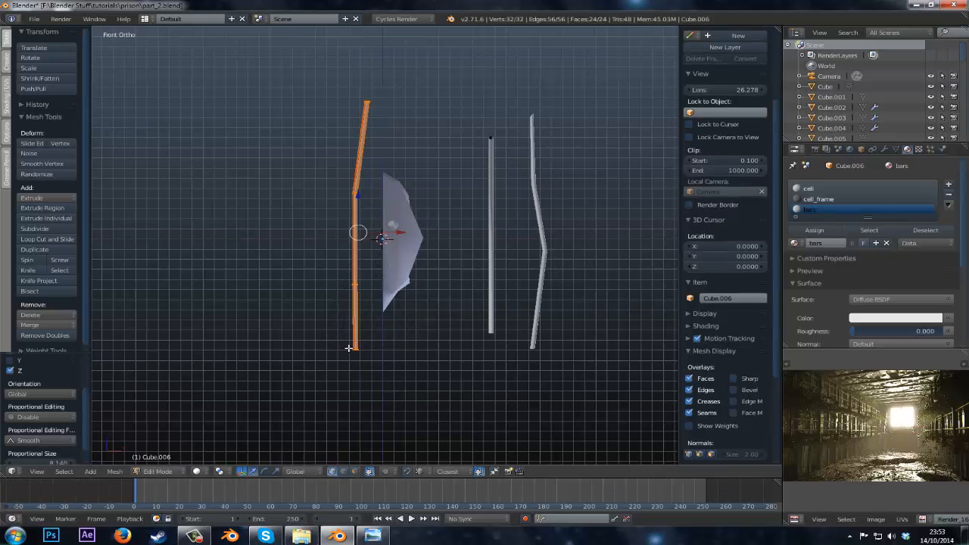
pyautogui.scroll(5, 348, 347)
pyautogui.click(367, 348)
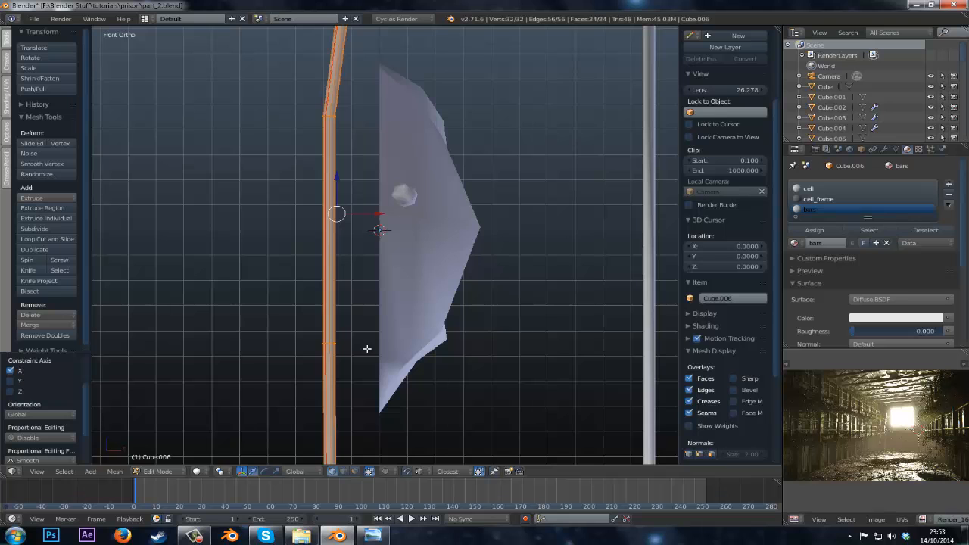
pyautogui.press('Tab')
pyautogui.scroll(-2, 367, 350)
pyautogui.press('Tab')
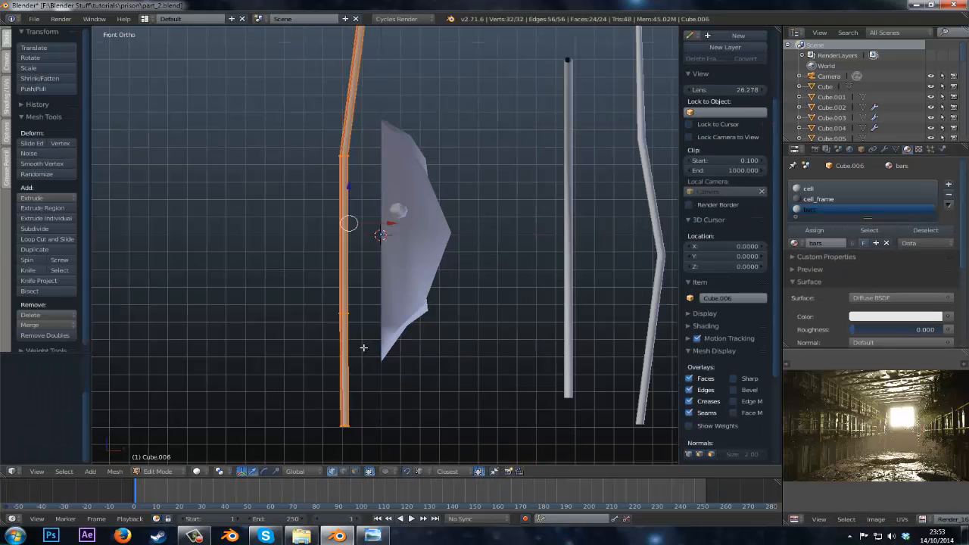
pyautogui.press('g')
pyautogui.press('x')
pyautogui.click(416, 350)
# - Switch to wireframe display and shift the leftmost bar's mesh about -0.05 along X so its edge meets the origin
pyautogui.press('Tab')
pyautogui.press('z')
pyautogui.scroll(4, 416, 351)
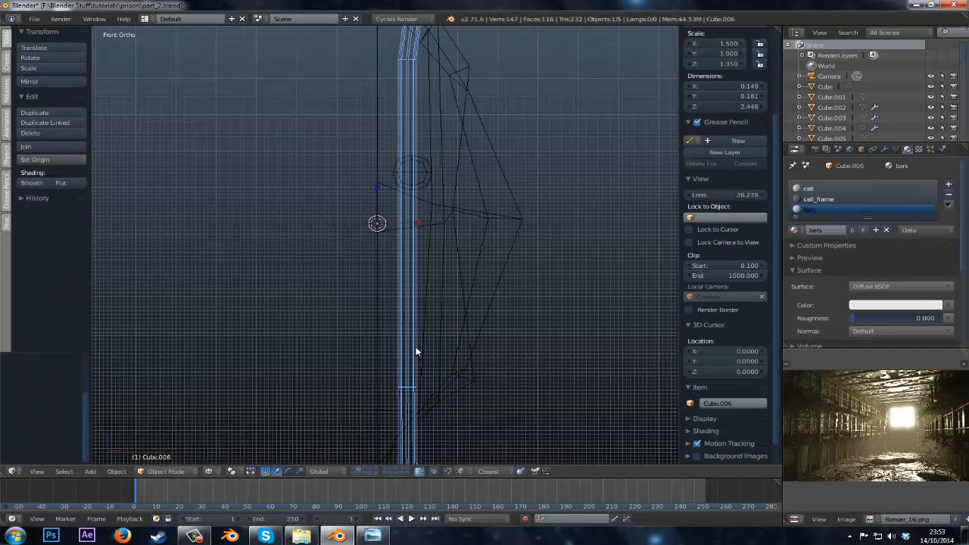
pyautogui.press('Tab')
pyautogui.press('g')
pyautogui.press('x')
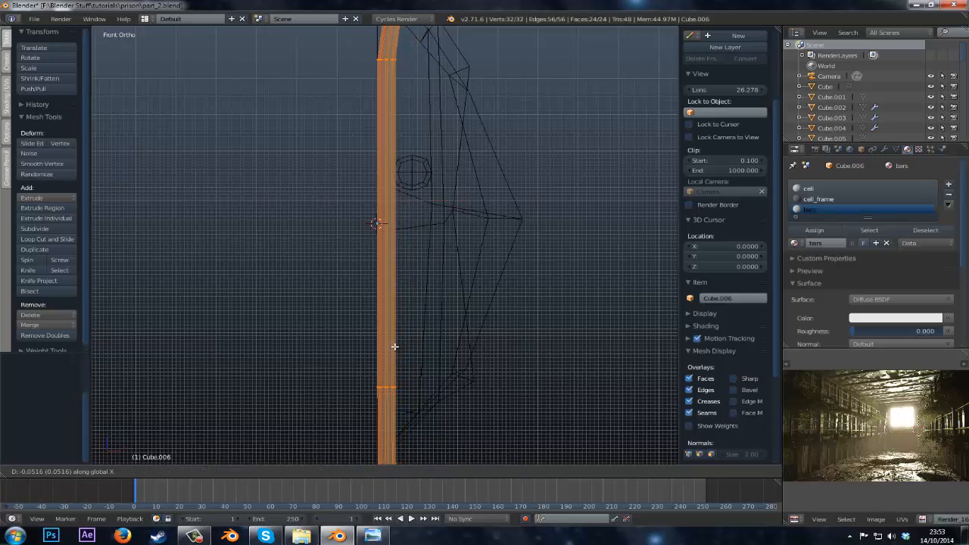
pyautogui.click(395, 347)
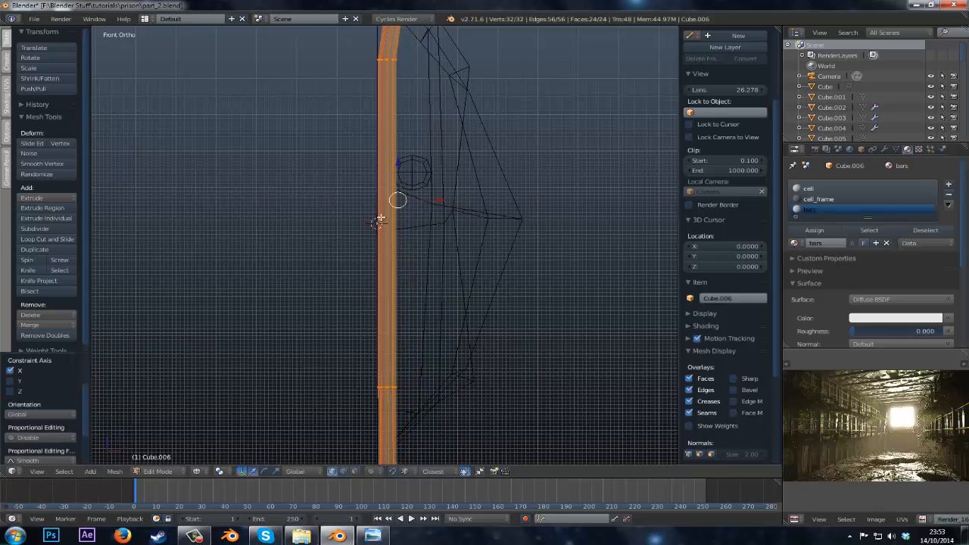
# - Shift the middle bar's mesh about -0.01 along X so its edge lines up with its origin
pyautogui.press('Tab')
pyautogui.rightClick(443, 240)
pyautogui.press('Tab')
pyautogui.scroll(-4, 439, 236)
pyautogui.press('Tab')
pyautogui.rightClick(561, 218)
pyautogui.press('Tab')
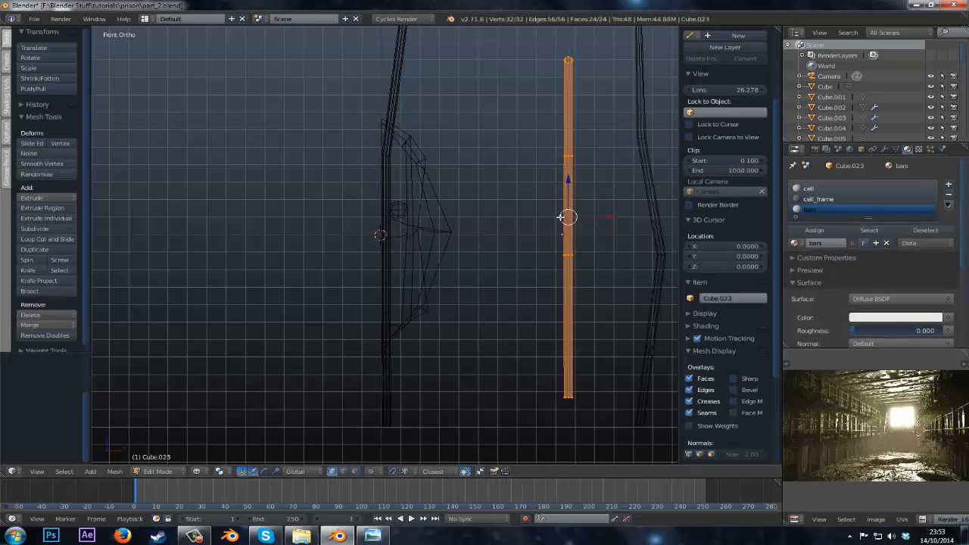
pyautogui.keyDown('shift'); pyautogui.moveTo(544, 249); pyautogui.dragTo(245, 252, button='middle'); pyautogui.keyUp('shift')
pyautogui.scroll(5, 225, 253)
pyautogui.keyDown('shift'); pyautogui.moveTo(149, 264); pyautogui.dragTo(545, 268, button='middle'); pyautogui.keyUp('shift')
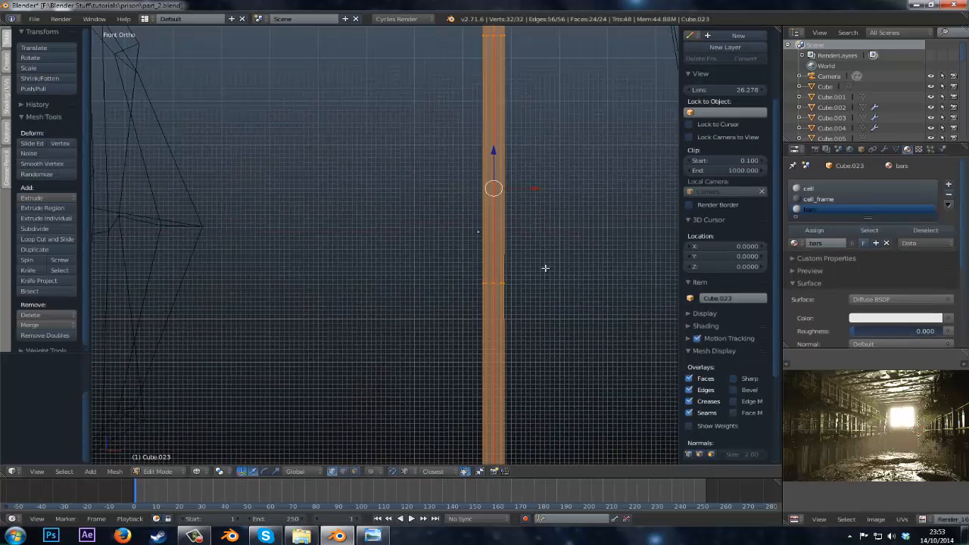
pyautogui.scroll(3, 545, 268)
pyautogui.press('g')
pyautogui.press('x')
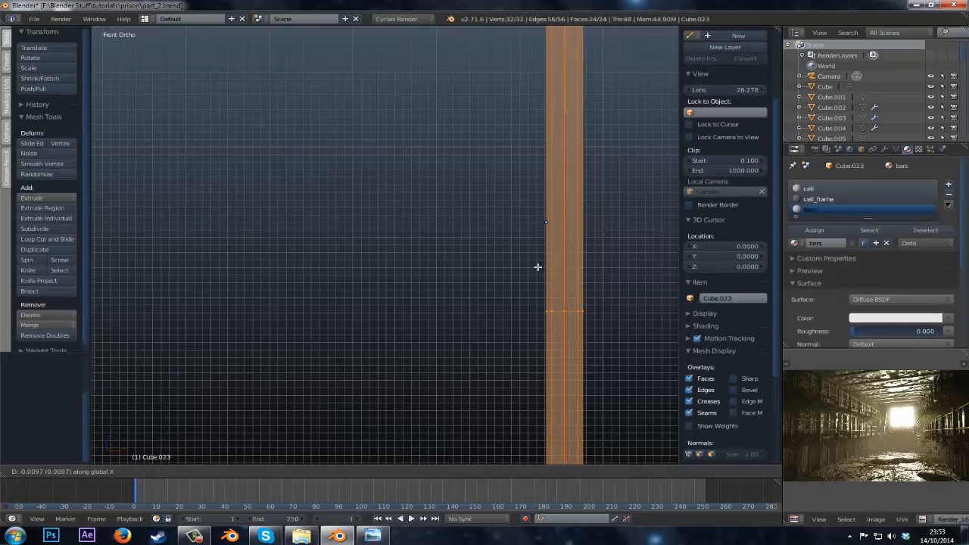
pyautogui.click(537, 267)
# - Rotate the rightmost bar's mesh around the global Z axis so its bend looks slighter in the front view
pyautogui.scroll(-6, 538, 267)
pyautogui.press('Tab')
pyautogui.rightClick(566, 249)
pyautogui.press('Tab')
pyautogui.scroll(-2, 566, 250)
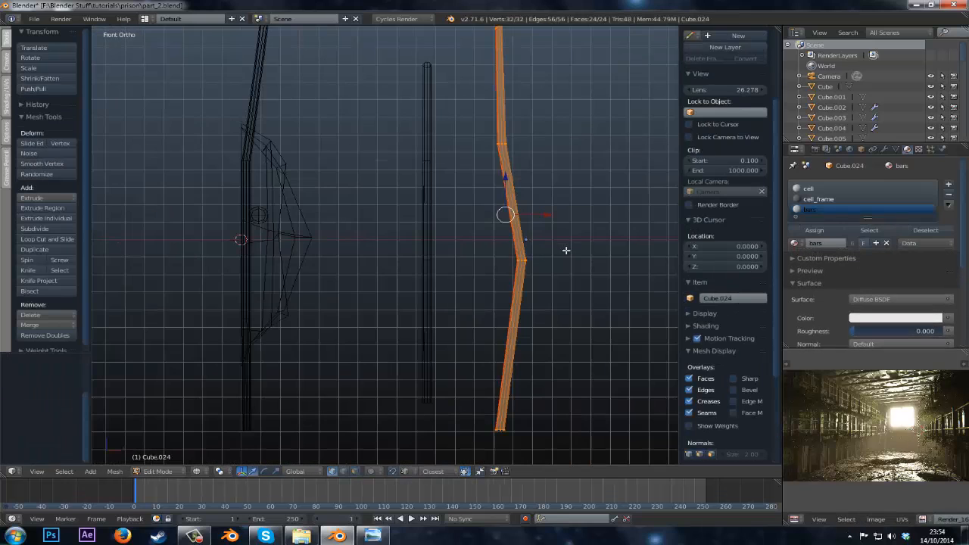
pyautogui.scroll(5, 558, 263)
pyautogui.press('r')
pyautogui.press('z')
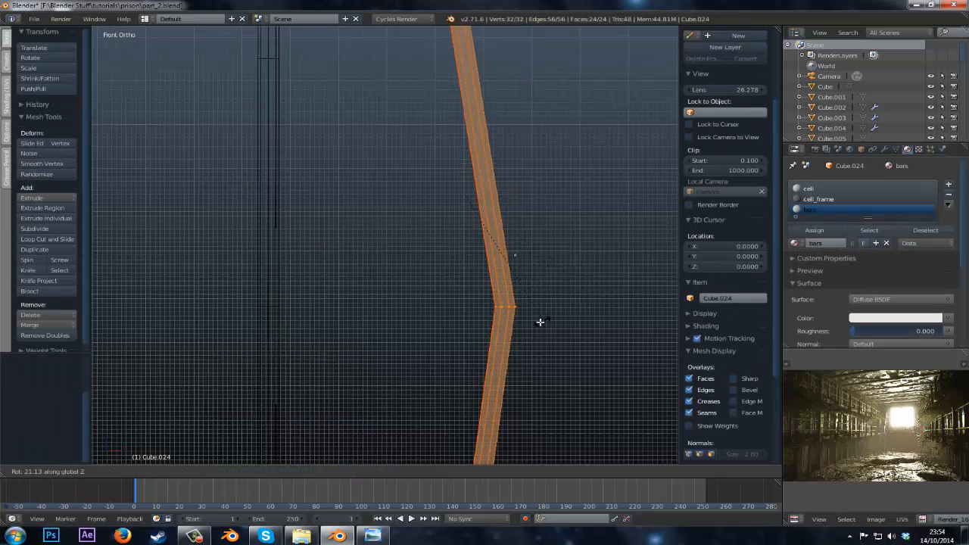
pyautogui.click(385, 310)
pyautogui.scroll(-4, 385, 310)
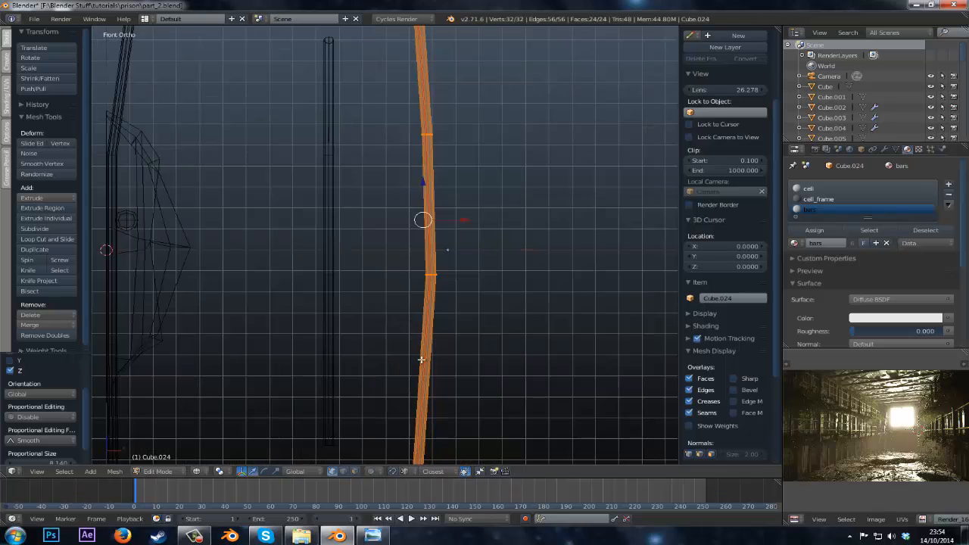
pyautogui.press('r')
pyautogui.press('z')
pyautogui.click(397, 359)
# - Move the rightmost bar's mesh along X until its edge meets its origin, and save the file over the existing one
pyautogui.press('g')
pyautogui.press('x')
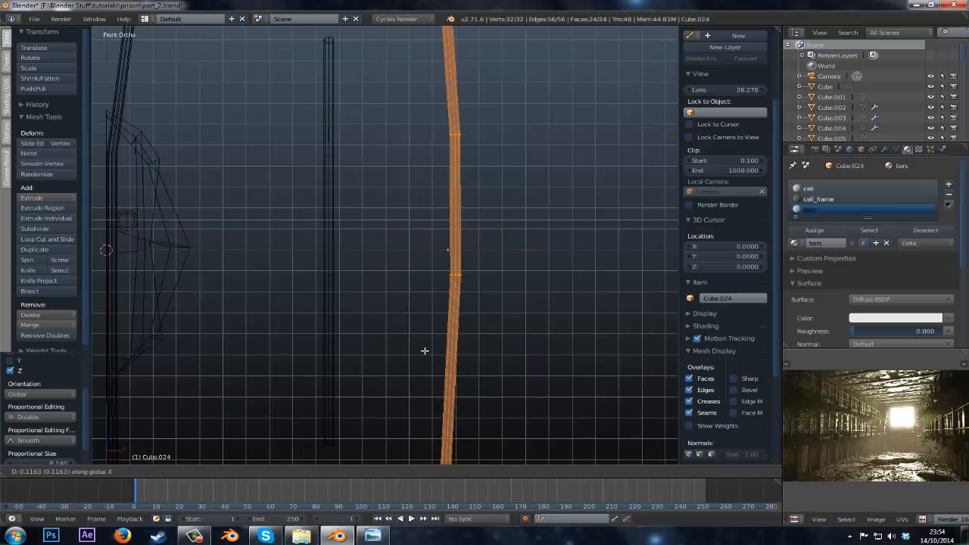
pyautogui.click(424, 350)
pyautogui.scroll(-2, 430, 333)
pyautogui.scroll(-3, 430, 331)
pyautogui.scroll(6, 450, 248)
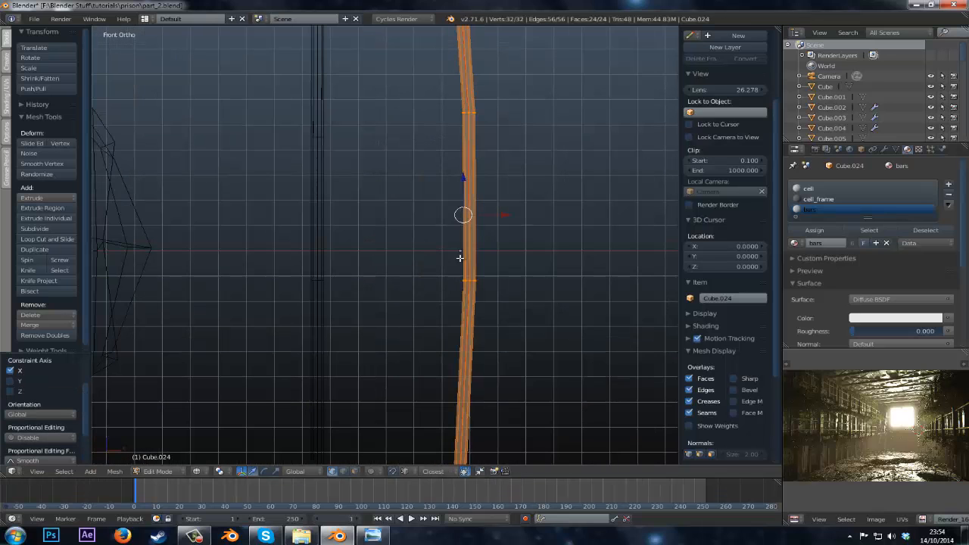
pyautogui.scroll(4, 504, 264)
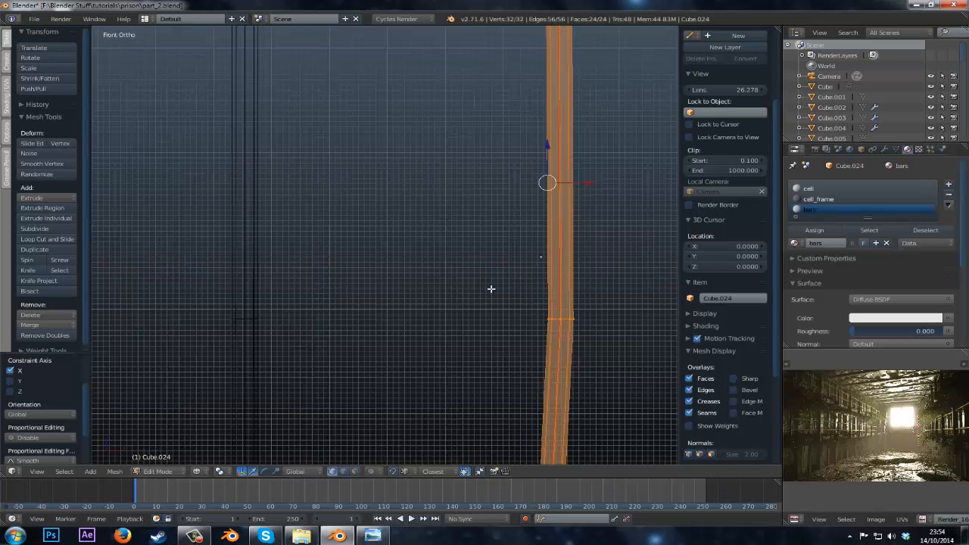
pyautogui.press('g')
pyautogui.press('x')
pyautogui.click(489, 290)
pyautogui.press('Tab')
pyautogui.scroll(-4, 490, 289)
pyautogui.hotkey('ctrl', 's')
pyautogui.click(490, 287)
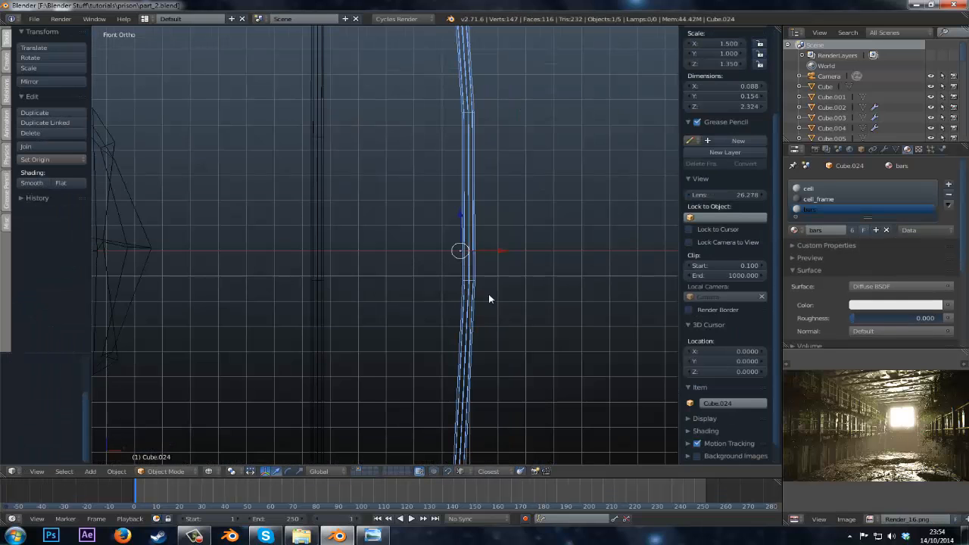
# - Return to solid display and move the large dented chunk along the Y axis, clear of the bars
pyautogui.scroll(-6, 489, 299)
pyautogui.press('z')
pyautogui.moveTo(483, 301); pyautogui.dragTo(318, 209, button='middle')
pyautogui.rightClick(318, 210)
pyautogui.press('g')
pyautogui.press('y')
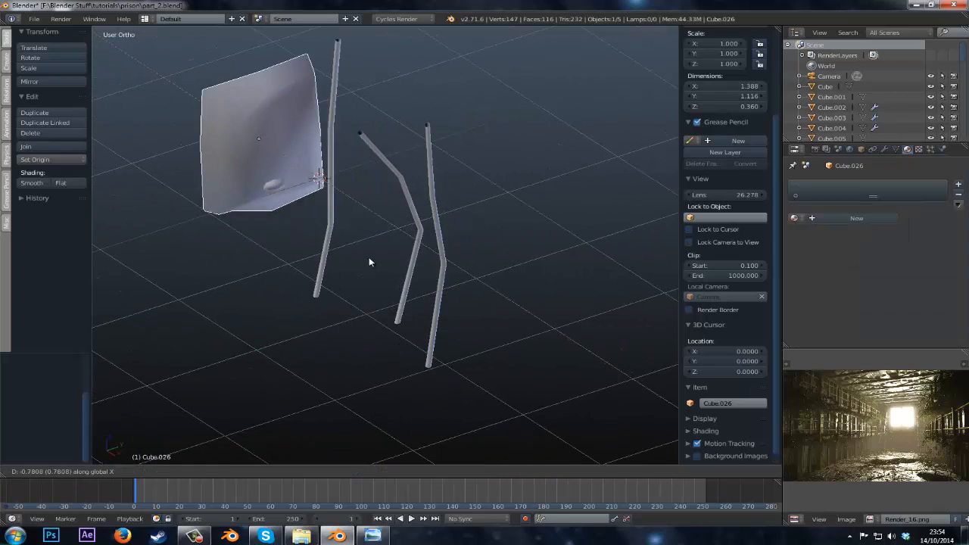
pyautogui.click(350, 290)
# - Examine the prison reference render at full size, including its cell walls and littered floor
pyautogui.press('F11')
pyautogui.press('Home')
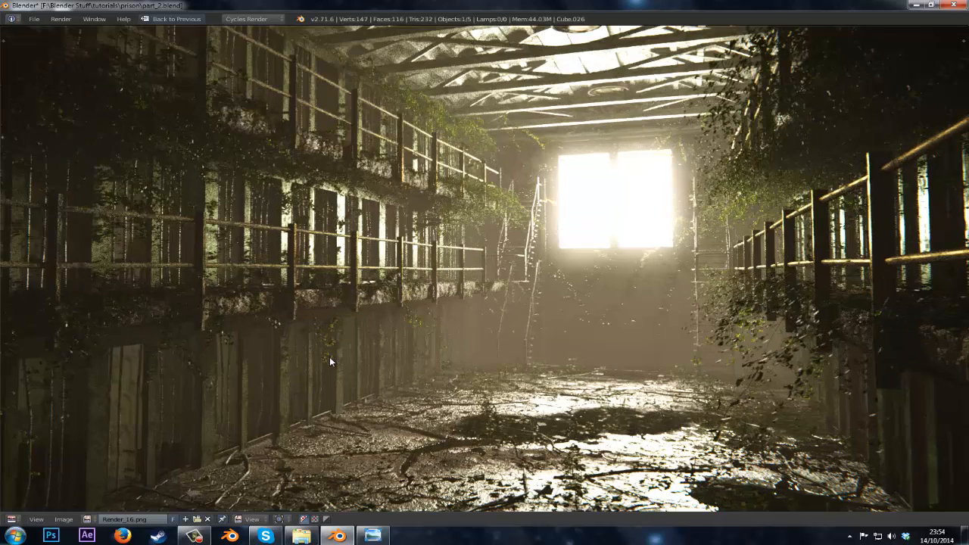
pyautogui.moveTo(370, 377); pyautogui.dragTo(343, 338, button='middle')
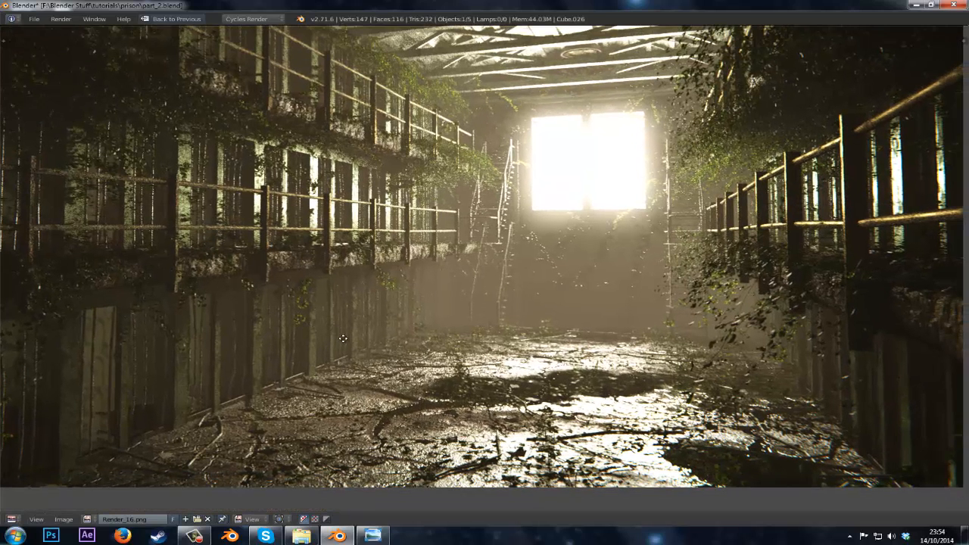
pyautogui.moveTo(343, 338); pyautogui.dragTo(343, 340, button='middle')
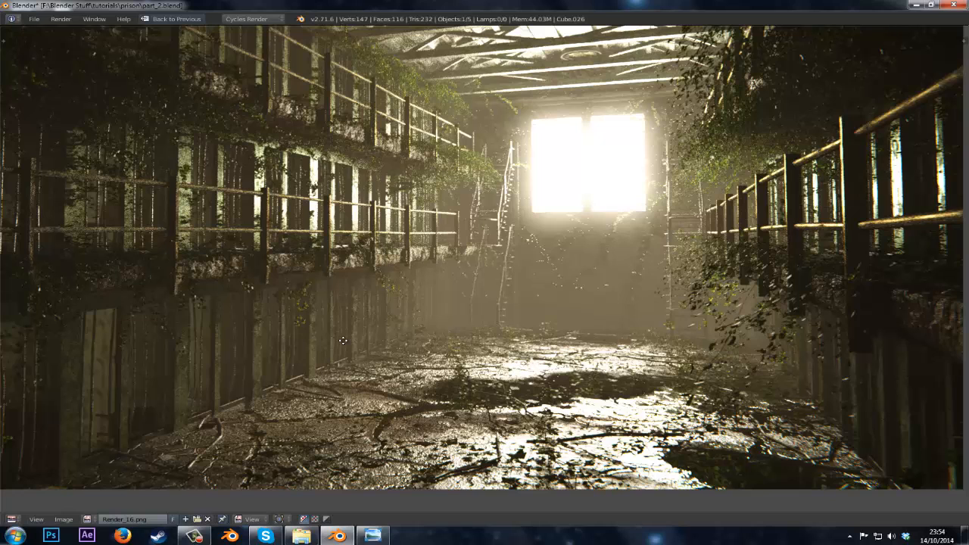
pyautogui.press('Escape')
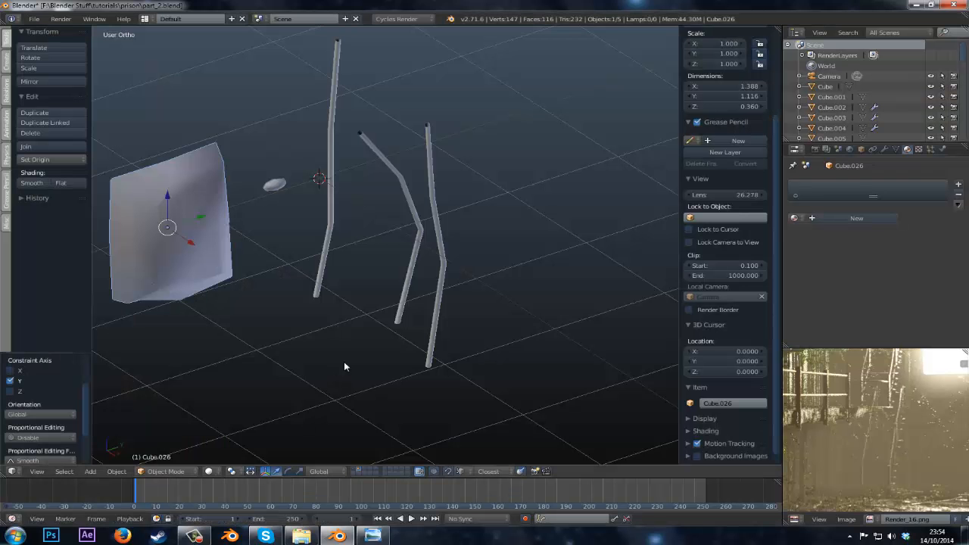
# - Add a plane mesh at the 3D cursor
pyautogui.moveTo(346, 340); pyautogui.dragTo(302, 277, button='middle')
pyautogui.hotkey('shift', 'a')
pyautogui.moveTo(303, 274)
pyautogui.click(335, 275)
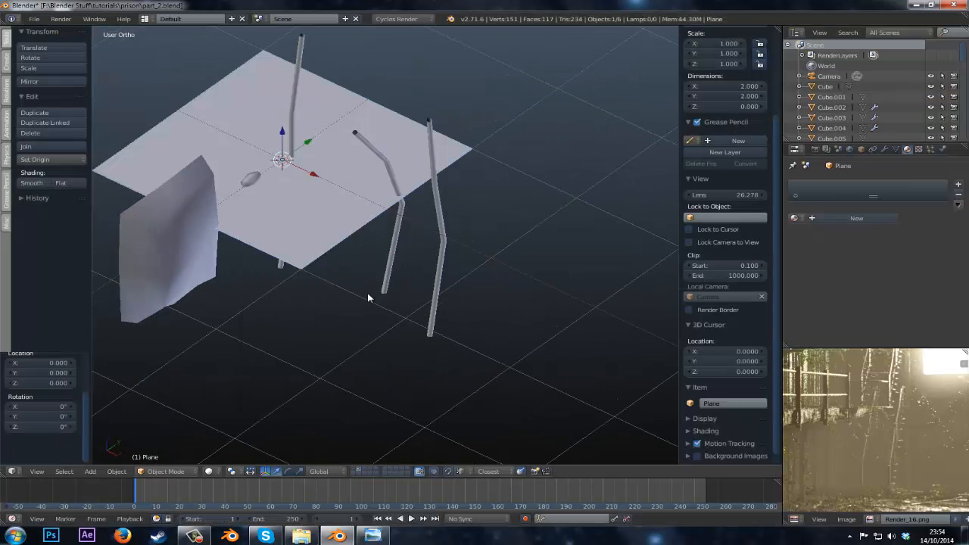
# - Subdivide the plane once in the top view with a Fractal value of 3.490
pyautogui.moveTo(371, 292); pyautogui.dragTo(439, 320, button='middle')
pyautogui.press('KP_7')
pyautogui.scroll(-5, 439, 320)
pyautogui.press('Tab')
pyautogui.scroll(2, 445, 311)
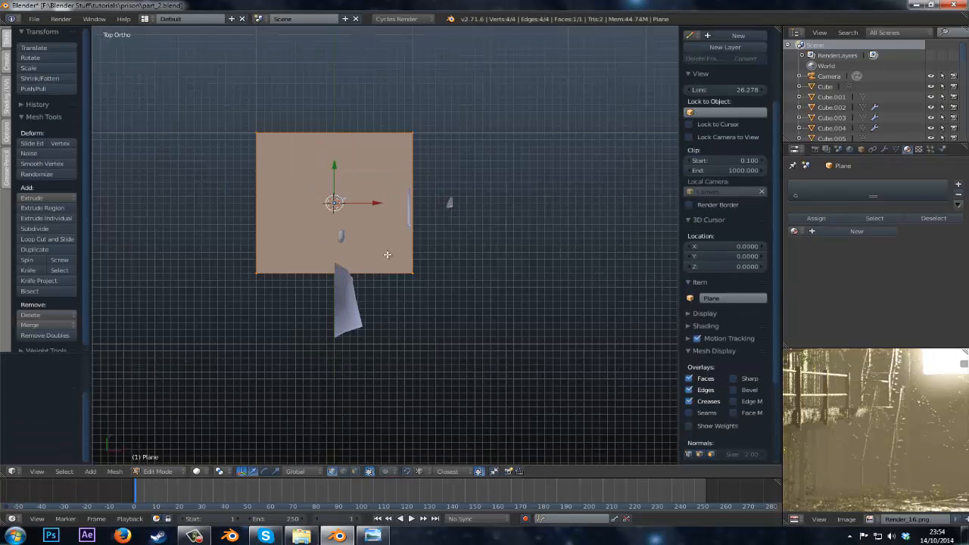
pyautogui.press('w')
pyautogui.click(385, 253)
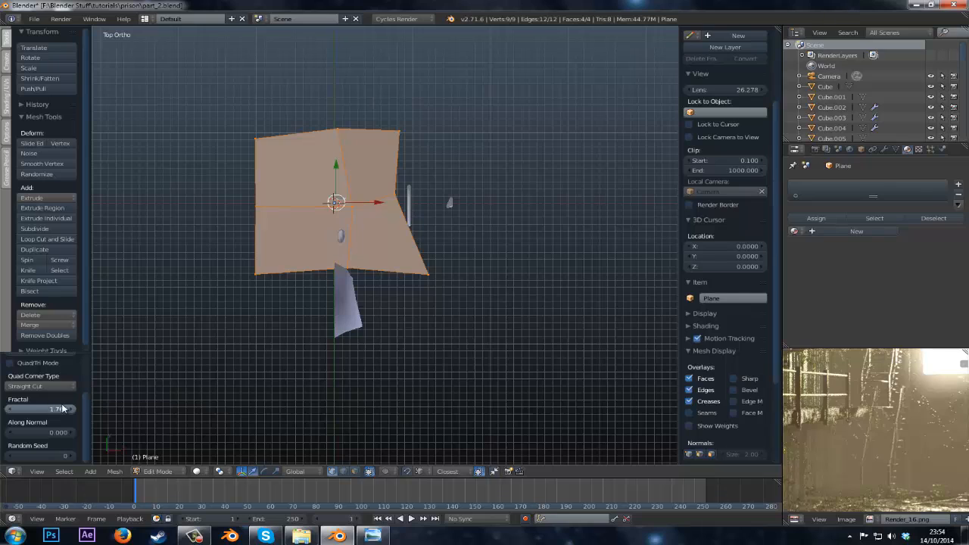
pyautogui.moveTo(87, 406); pyautogui.dragTo(124, 398)
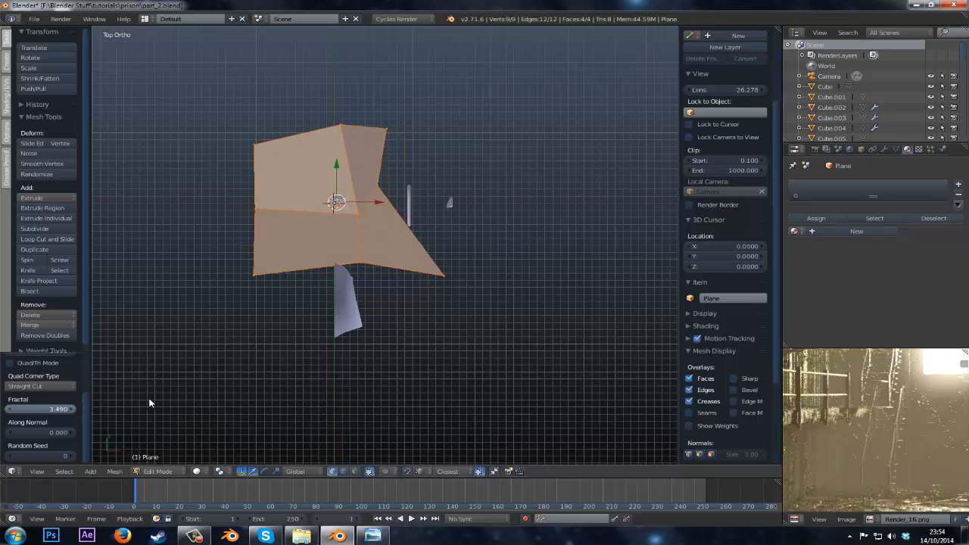
# - Scale the subdivided plane along Z to flatten its relief to a height of about 0.17, and leave mesh editing
pyautogui.moveTo(233, 353); pyautogui.dragTo(402, 259, button='middle')
pyautogui.press('s')
pyautogui.press('z')
pyautogui.click(416, 333)
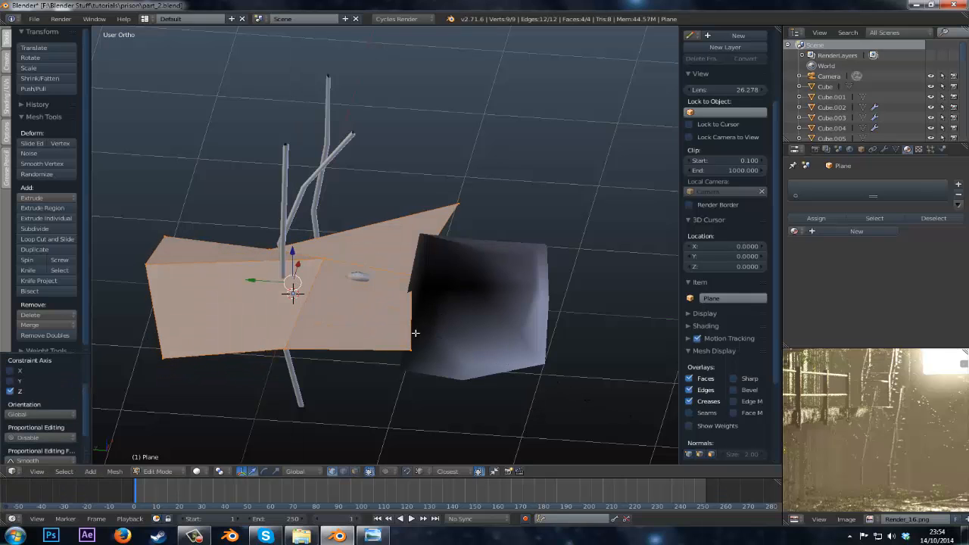
pyautogui.moveTo(527, 358); pyautogui.dragTo(558, 366, button='middle')
pyautogui.press('s')
pyautogui.press('z')
pyautogui.click(490, 333)
pyautogui.press('Tab')
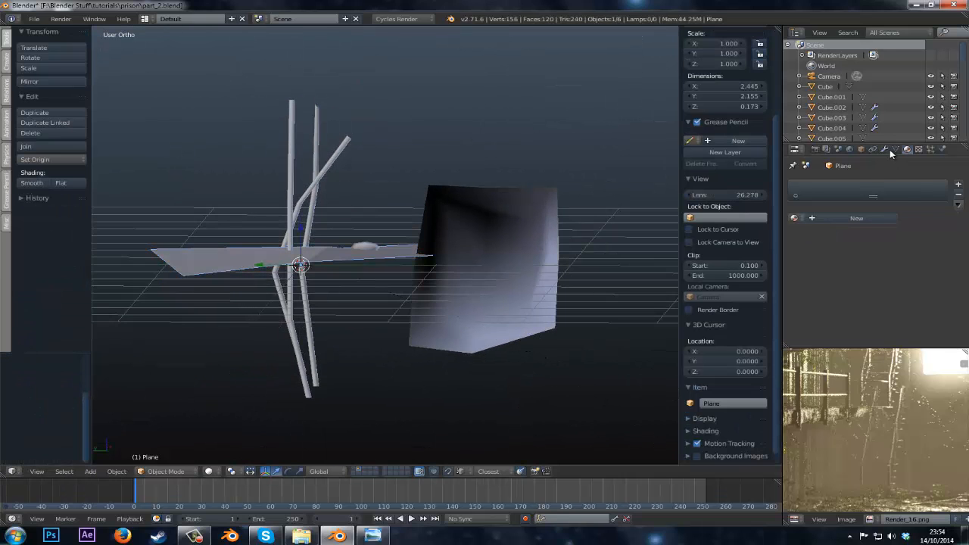
# - Add a Solidify modifier to the flattened plane
pyautogui.moveTo(221, 196); pyautogui.dragTo(594, 181, button='middle')
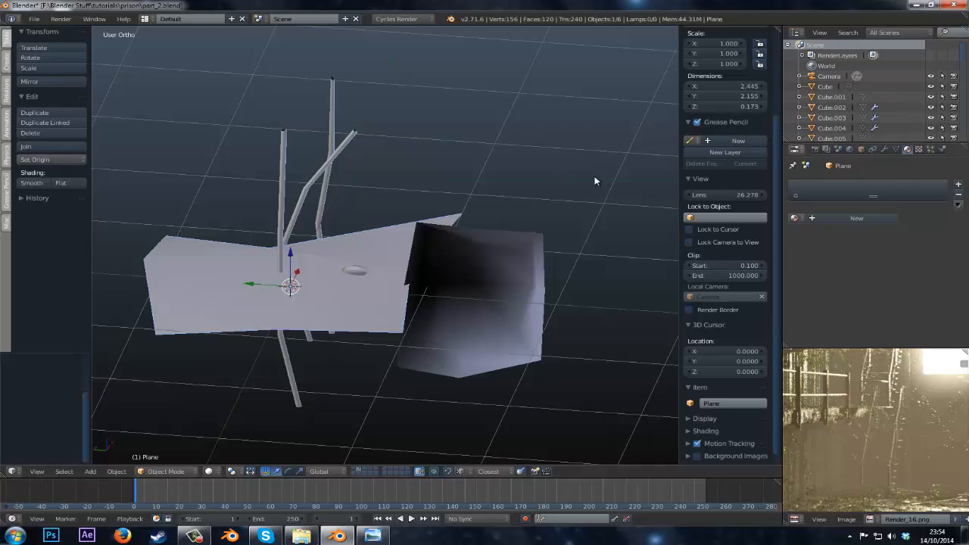
pyautogui.click(881, 149)
pyautogui.click(836, 184)
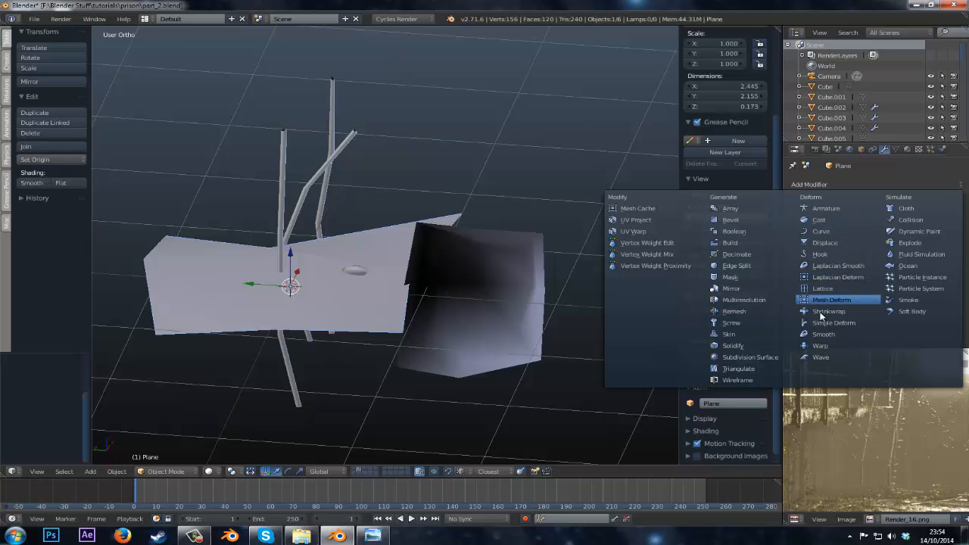
pyautogui.click(728, 345)
pyautogui.moveTo(575, 325); pyautogui.dragTo(463, 339, button='middle')
# - Flip the normals of the plane's triangular corner face and leave mesh editing
pyautogui.press('Tab')
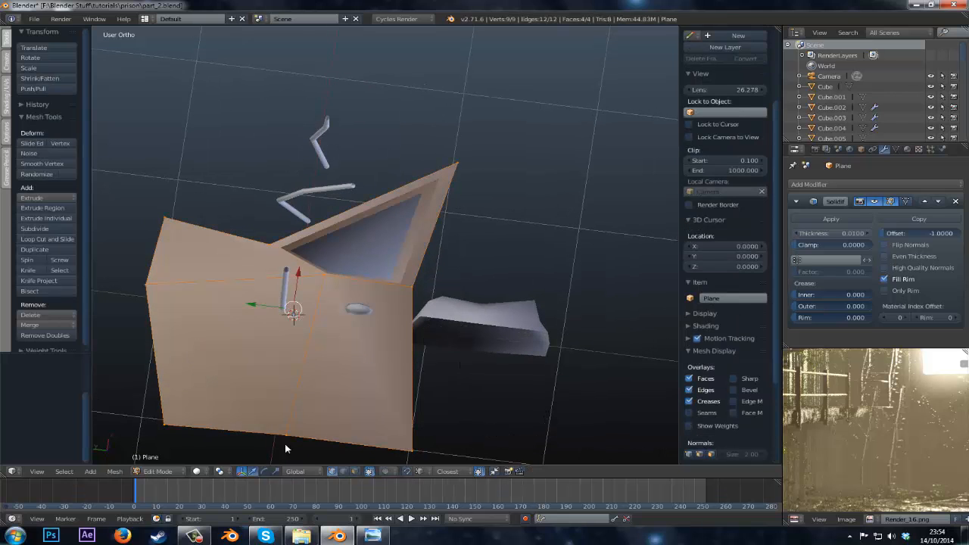
pyautogui.rightClick(384, 251)
pyautogui.moveTo(384, 251); pyautogui.dragTo(257, 257, button='middle')
pyautogui.press('w')
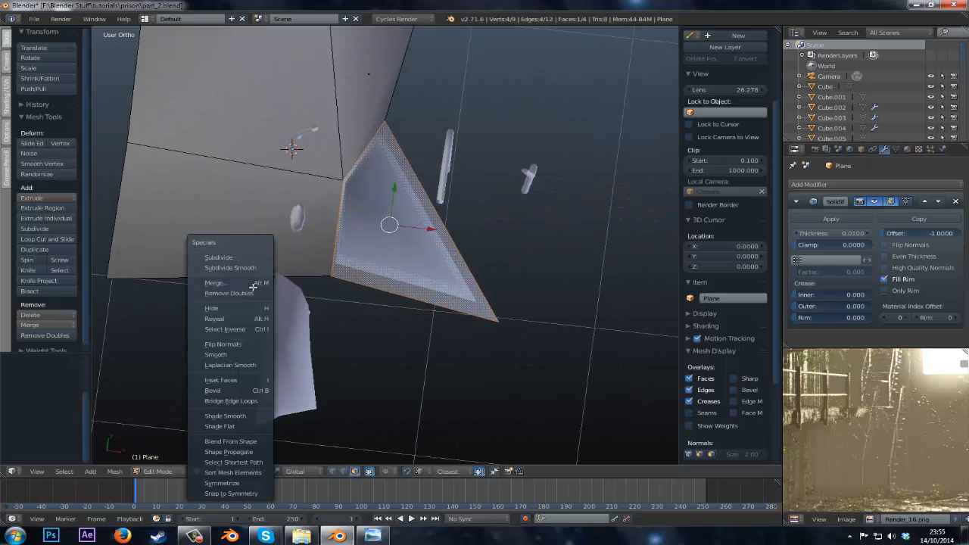
pyautogui.click(249, 351)
pyautogui.moveTo(400, 338); pyautogui.dragTo(384, 249, button='middle')
pyautogui.press('Tab')
pyautogui.press('Tab')
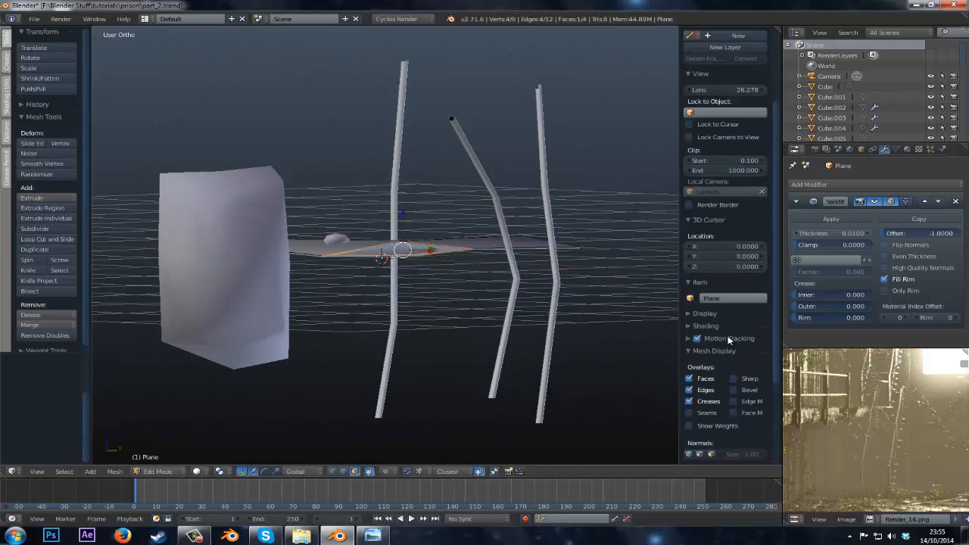
pyautogui.scroll(-2, 722, 350)
pyautogui.moveTo(530, 287); pyautogui.dragTo(510, 351, button='middle')
pyautogui.scroll(-3, 510, 351)
pyautogui.moveTo(383, 227)
pyautogui.mouseDown(button='middle')
pyautogui.moveTo(382, 187)
pyautogui.moveTo(396, 203)
pyautogui.moveTo(399, 251)
pyautogui.moveTo(526, 300)
pyautogui.moveTo(887, 262)
pyautogui.mouseUp(button='middle')
pyautogui.press('Tab')
# - Move the plane along the X axis, clear of the bent bars and the slab
pyautogui.scroll(4, 381, 187)
pyautogui.press('z')
pyautogui.press('z')
pyautogui.press('g')
pyautogui.press('x')
pyautogui.click(228, 245)
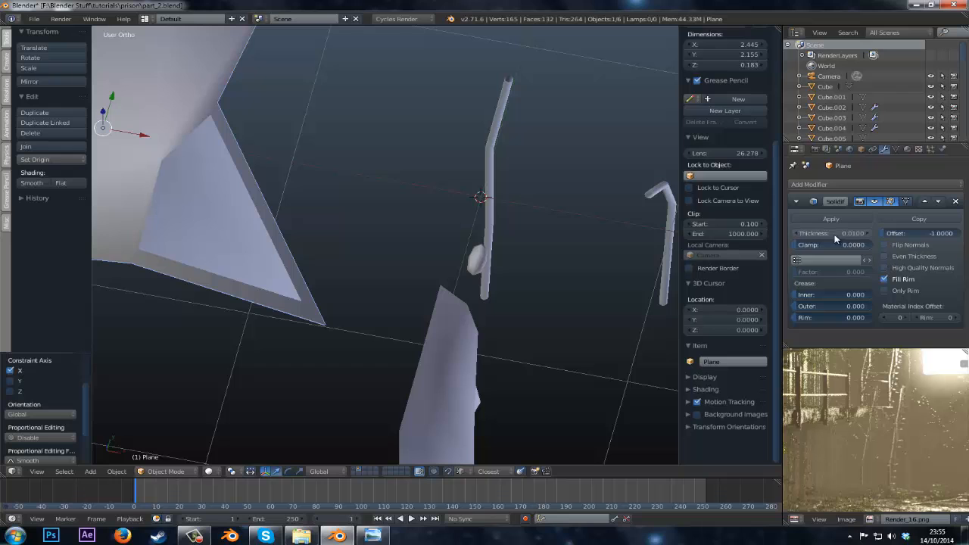
# - Set the plane's Solidify thickness to 0.0730, checking the edge from several angles
pyautogui.moveTo(836, 238); pyautogui.dragTo(885, 239)
pyautogui.moveTo(575, 250); pyautogui.dragTo(329, 281, button='middle')
pyautogui.scroll(3, 305, 237)
pyautogui.moveTo(308, 235); pyautogui.dragTo(323, 255, button='middle')
pyautogui.scroll(-3, 299, 295)
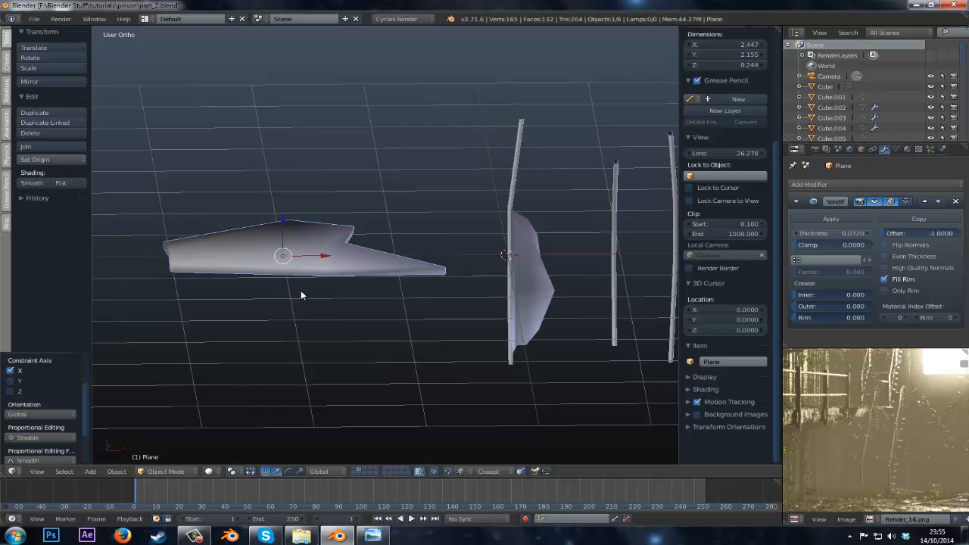
pyautogui.moveTo(301, 295); pyautogui.dragTo(343, 263, button='middle')
pyautogui.scroll(3, 493, 271)
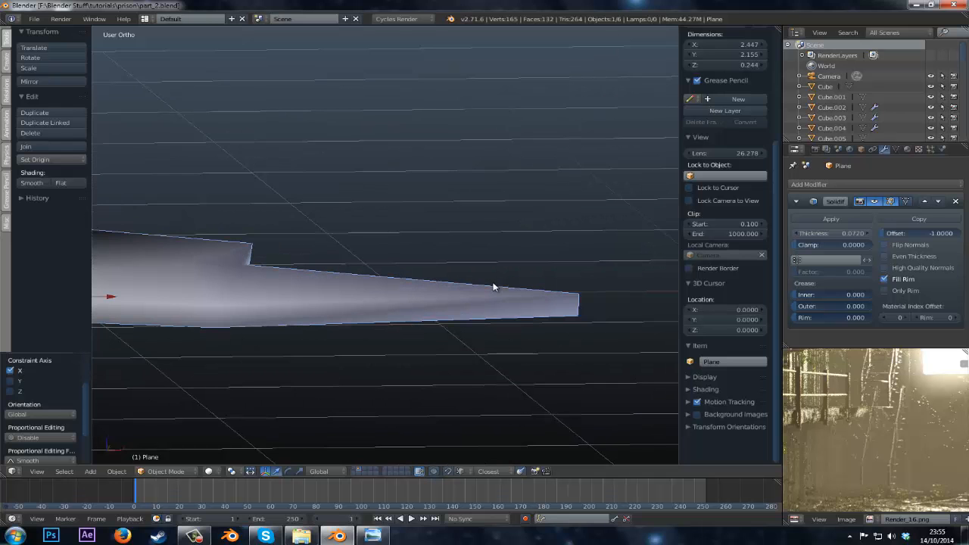
pyautogui.moveTo(524, 310)
pyautogui.mouseDown(button='middle')
pyautogui.moveTo(524, 321)
pyautogui.moveTo(510, 305)
pyautogui.mouseUp(button='middle')
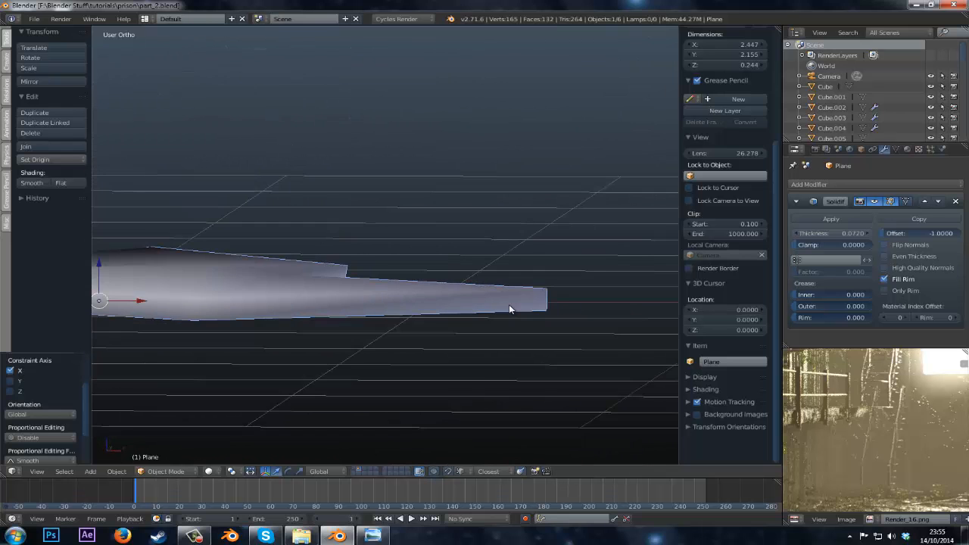
pyautogui.scroll(-1, 510, 296)
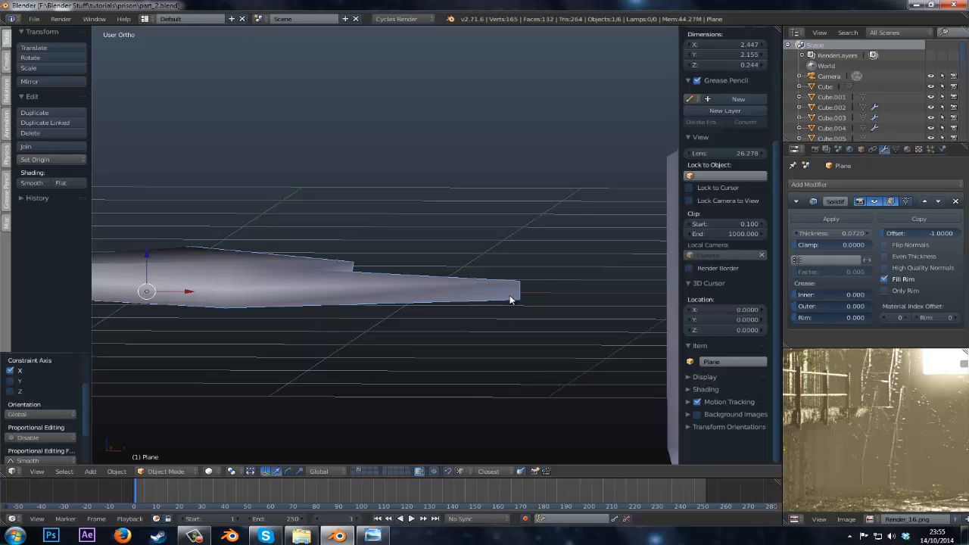
pyautogui.moveTo(431, 194); pyautogui.dragTo(758, 259, button='middle')
pyautogui.moveTo(843, 233)
pyautogui.mouseDown()
pyautogui.moveTo(797, 238)
pyautogui.moveTo(831, 235)
pyautogui.mouseUp()
pyautogui.moveTo(582, 274); pyautogui.dragTo(265, 286, button='middle')
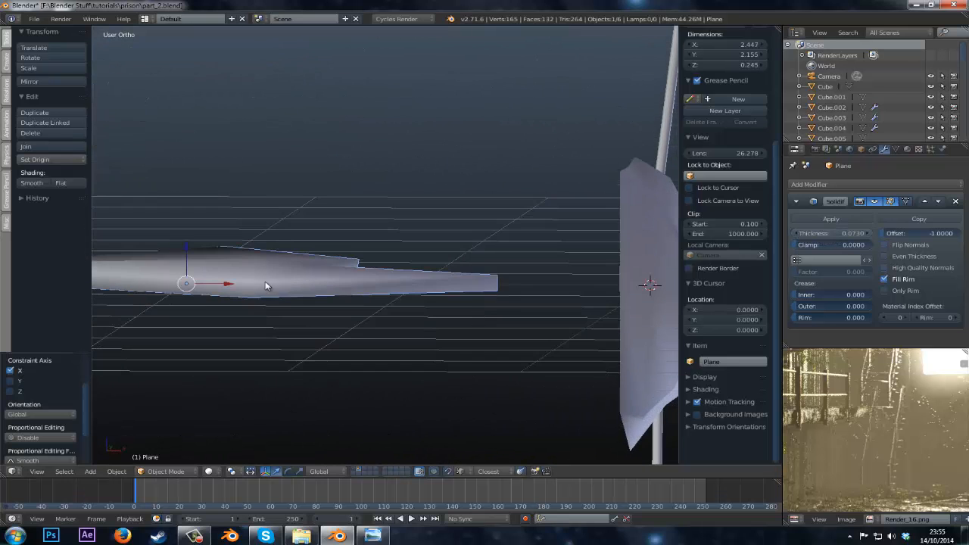
pyautogui.moveTo(339, 310); pyautogui.dragTo(363, 347, button='middle')
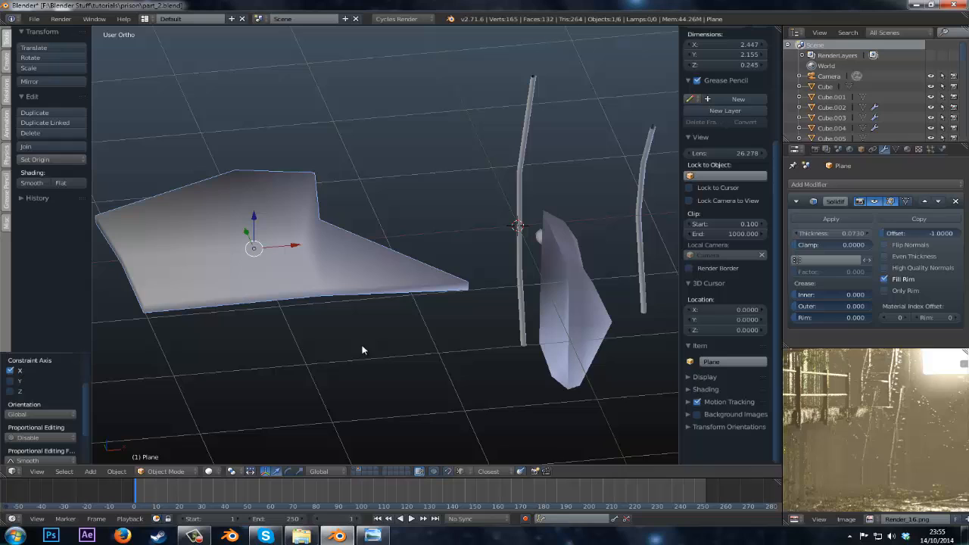
# - Create a new material on the plane and name it broken_glass
pyautogui.click(907, 149)
pyautogui.click(818, 219)
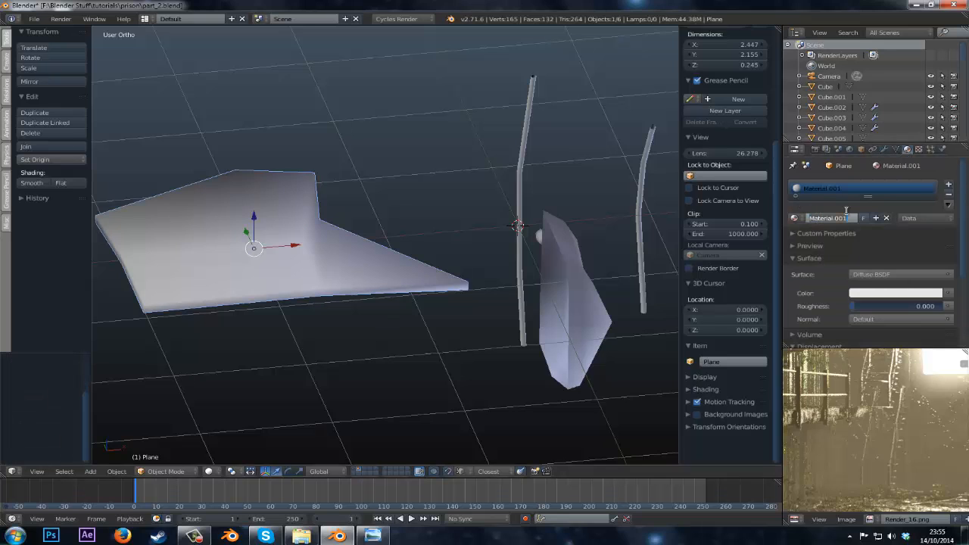
pyautogui.write('Broken_glass')
pyautogui.press('Return')
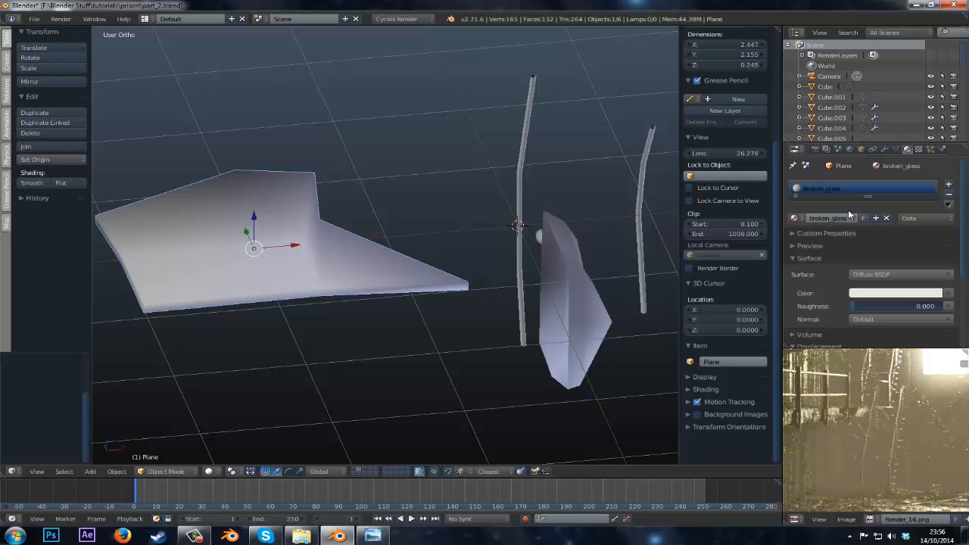
# - Check the bent bar's materials, and give the upright slab a new material named rock
pyautogui.rightClick(527, 156)
pyautogui.moveTo(551, 181); pyautogui.dragTo(424, 188, button='middle')
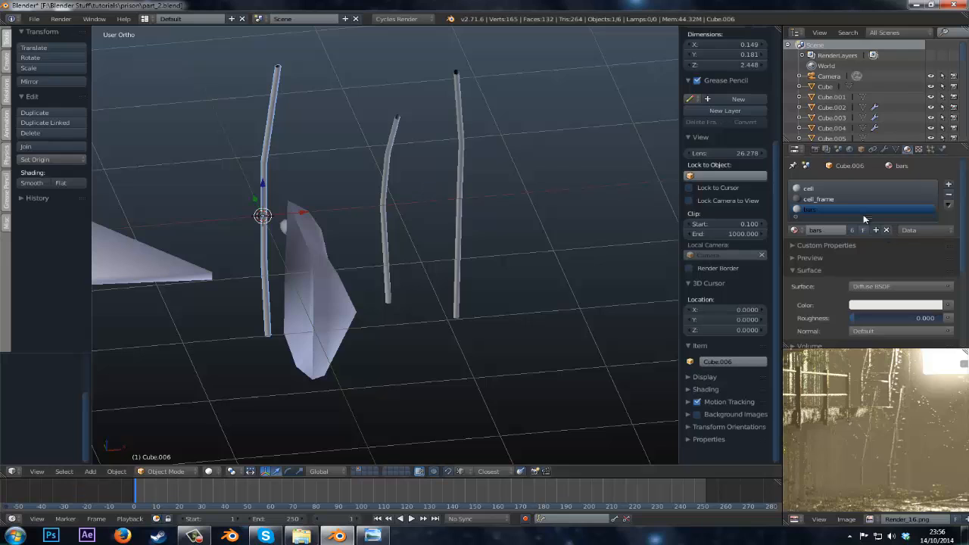
pyautogui.rightClick(306, 255)
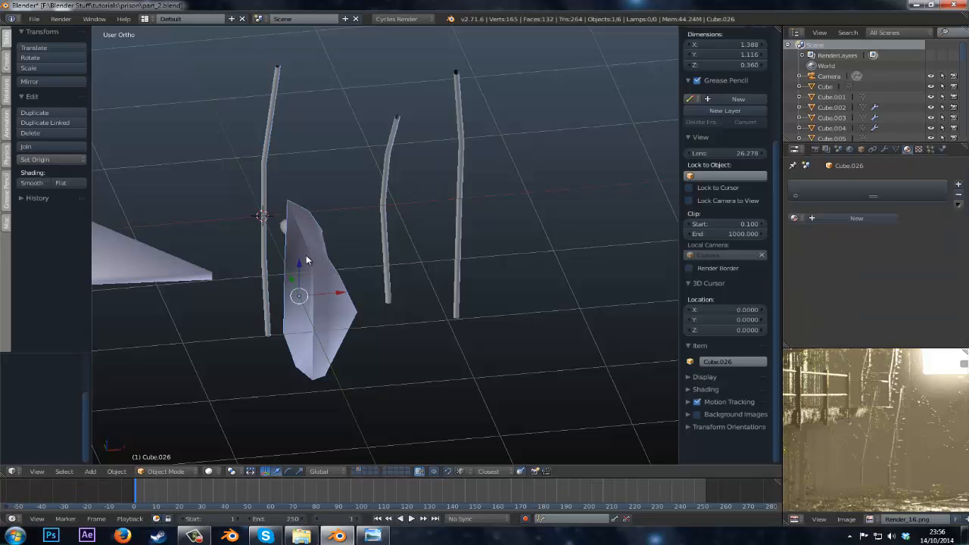
pyautogui.click(864, 223)
pyautogui.doubleClick(826, 217)
pyautogui.write('rock')
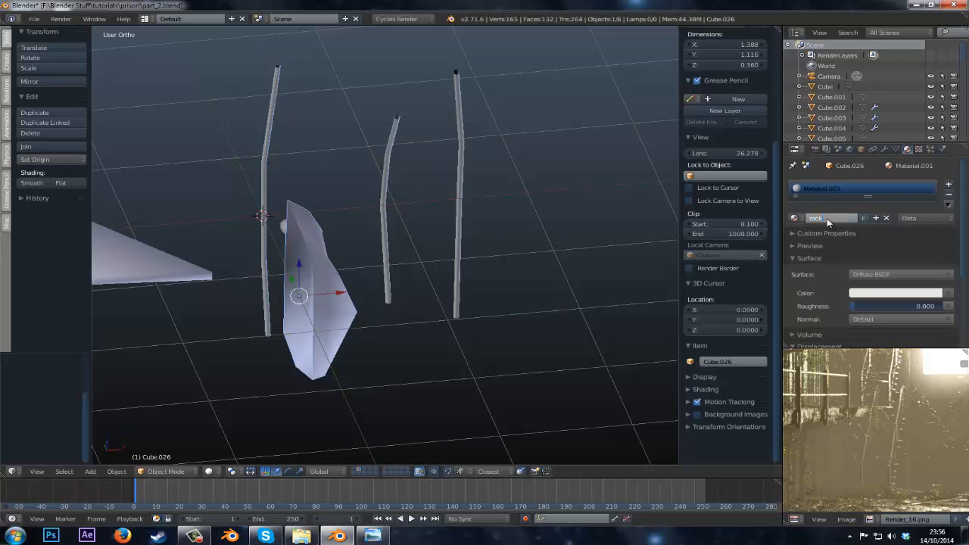
pyautogui.press('Return')
# - Give the small oval pellet a new material named rat_poo and save over part_2.blend
pyautogui.moveTo(658, 214); pyautogui.dragTo(361, 203, button='middle')
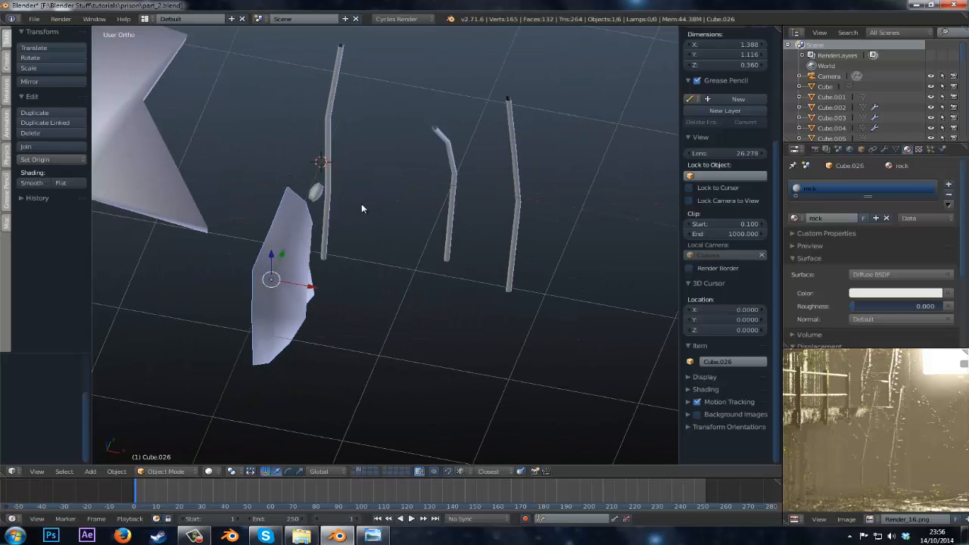
pyautogui.rightClick(314, 194)
pyautogui.click(833, 218)
pyautogui.doubleClick(826, 218)
pyautogui.write('rat_poo')
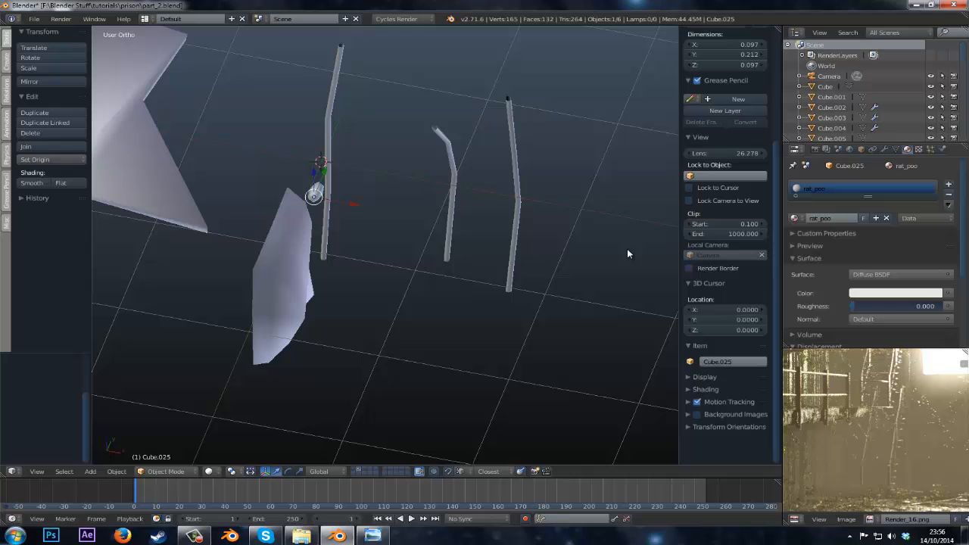
pyautogui.hotkey('ctrl', 's')
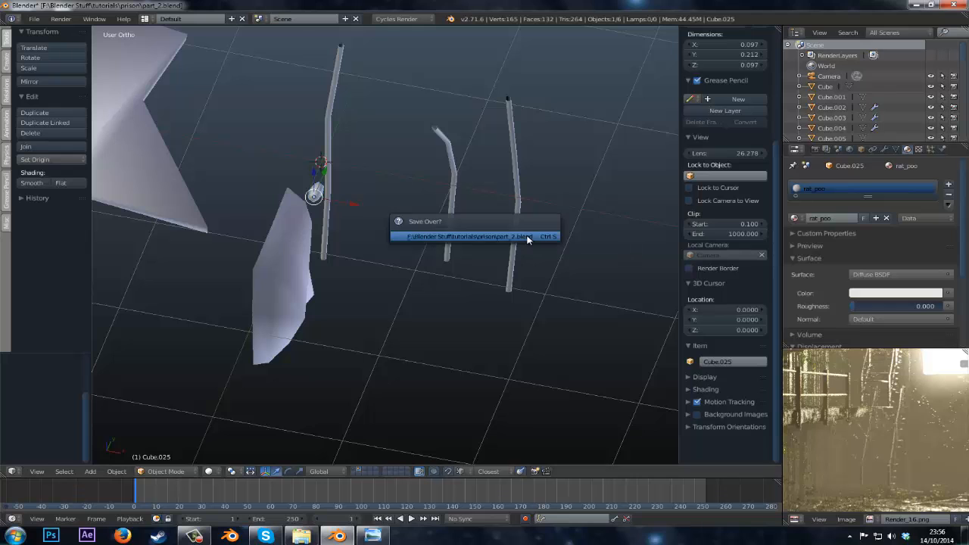
pyautogui.click(528, 236)
# - Move the pellet's mesh along X in mesh editing, away from the bent bar
pyautogui.scroll(-2, 541, 253)
pyautogui.moveTo(541, 253); pyautogui.dragTo(439, 355, button='middle')
pyautogui.press('Tab')
pyautogui.scroll(7, 413, 311)
pyautogui.scroll(2, 402, 328)
pyautogui.press('g')
pyautogui.press('x')
pyautogui.click(428, 331)
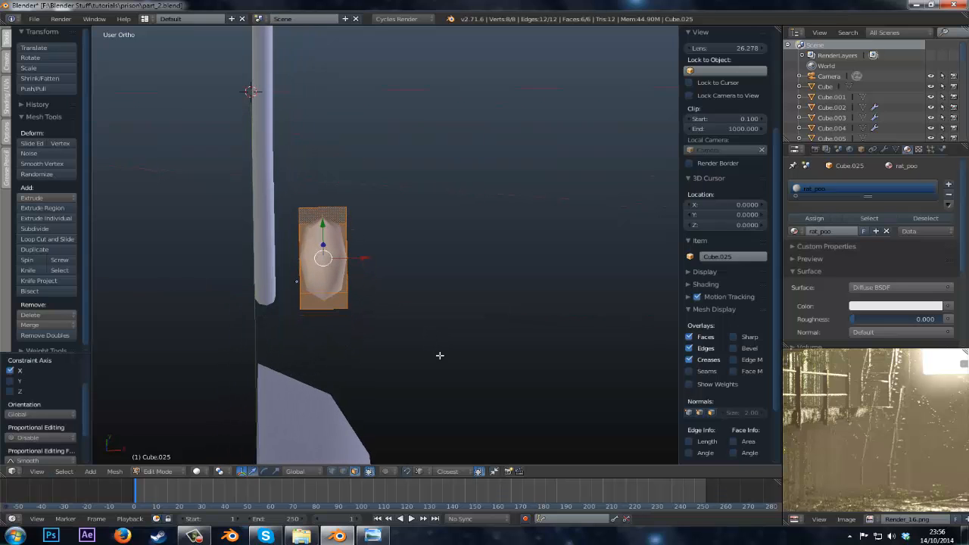
# - Fine-tune the pellet mesh along X relative to its origin, check it in front wireframe view, and return to object mode
pyautogui.press('g')
pyautogui.press('x')
pyautogui.click(437, 356)
pyautogui.moveTo(378, 337); pyautogui.dragTo(307, 264, button='middle')
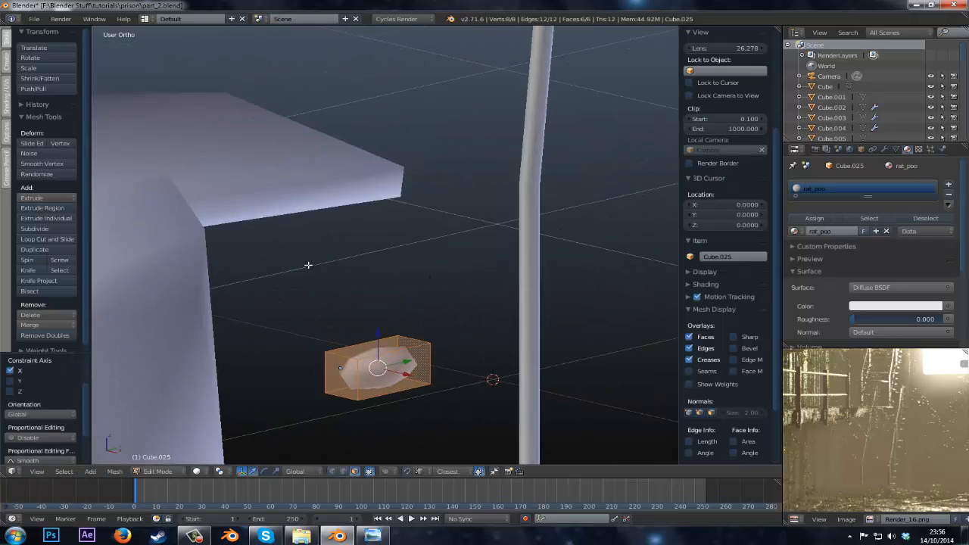
pyautogui.scroll(-4, 309, 265)
pyautogui.press('KP_1')
pyautogui.press('z')
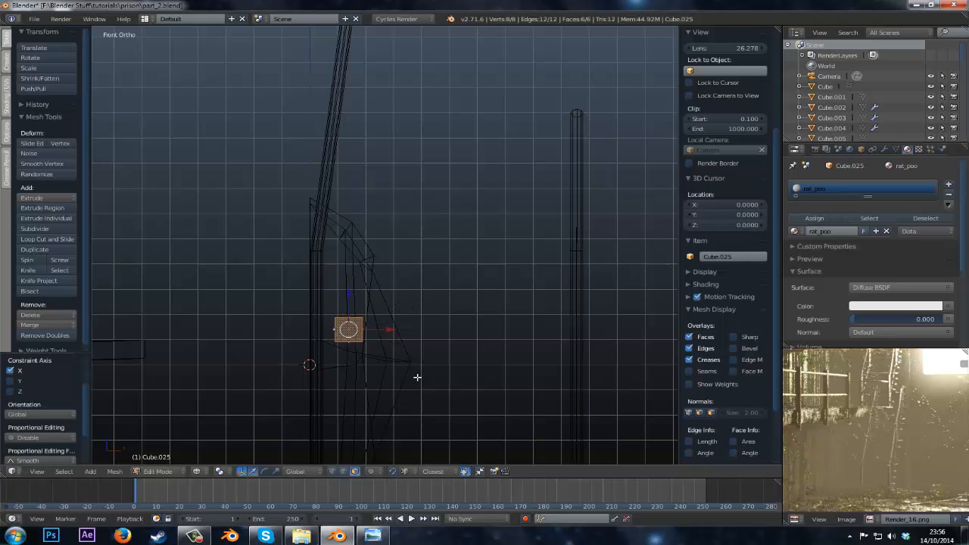
pyautogui.moveTo(422, 370)
pyautogui.mouseDown(button='middle')
pyautogui.moveTo(465, 285)
pyautogui.moveTo(480, 309)
pyautogui.mouseUp(button='middle')
pyautogui.press('Tab')
pyautogui.press('z')
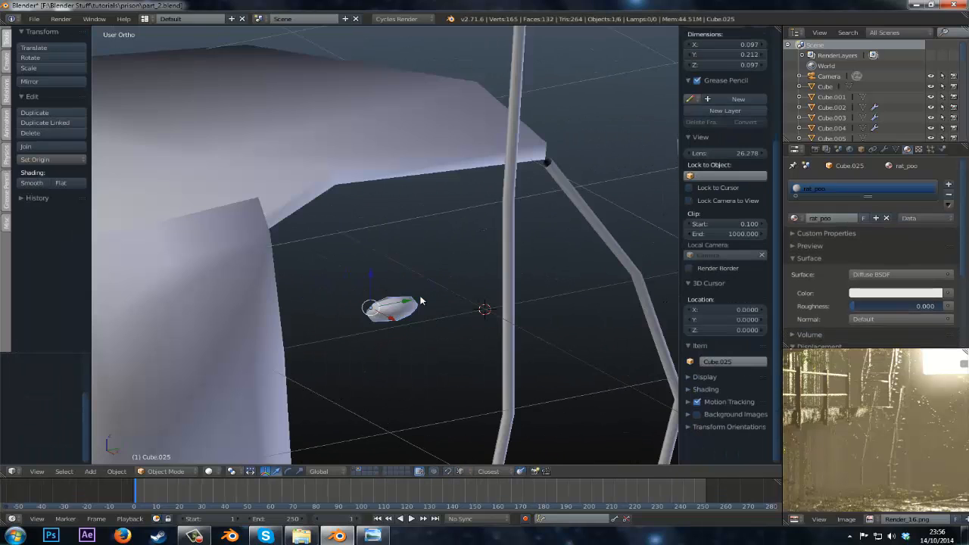
# - Duplicate the broken_glass plane in the top view and place the copy above and to the right of the original
pyautogui.scroll(-8, 416, 310)
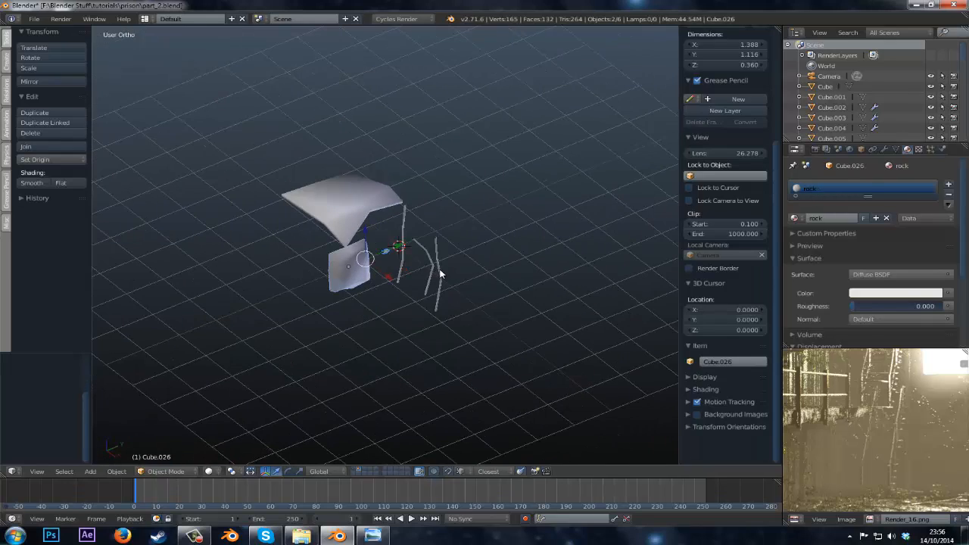
pyautogui.rightClick(429, 267)
pyautogui.rightClick(368, 212)
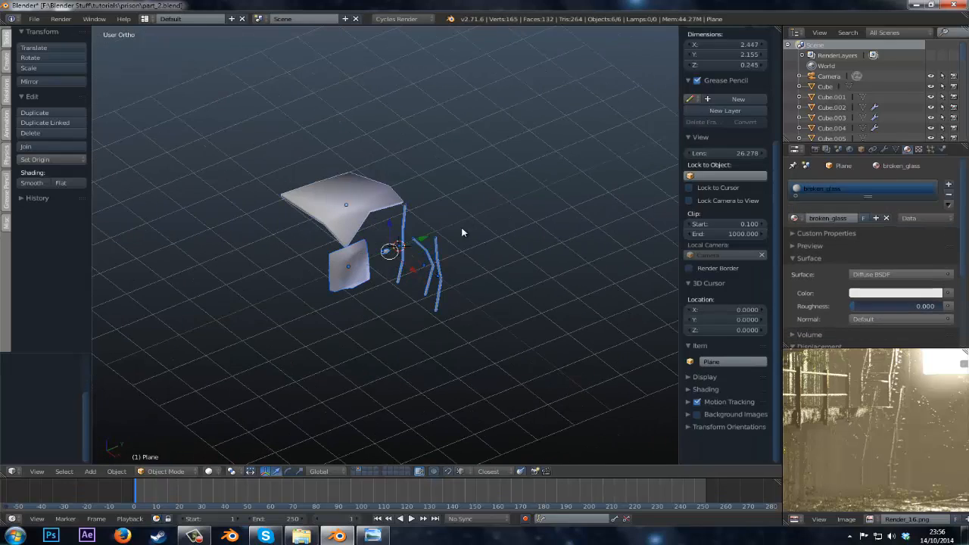
pyautogui.moveTo(461, 227); pyautogui.dragTo(397, 230, button='middle')
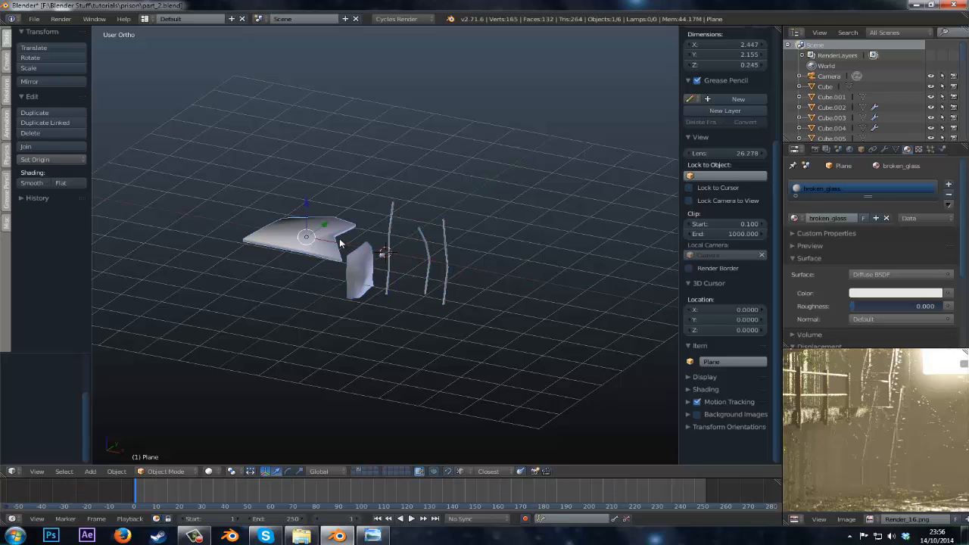
pyautogui.press('KP_7')
pyautogui.hotkey('shift', 'd')
pyautogui.click(457, 165)
# - Pull the copy's lower-left corner vertex outward into a point and move the left-edge middle vertex inward
pyautogui.press('Tab')
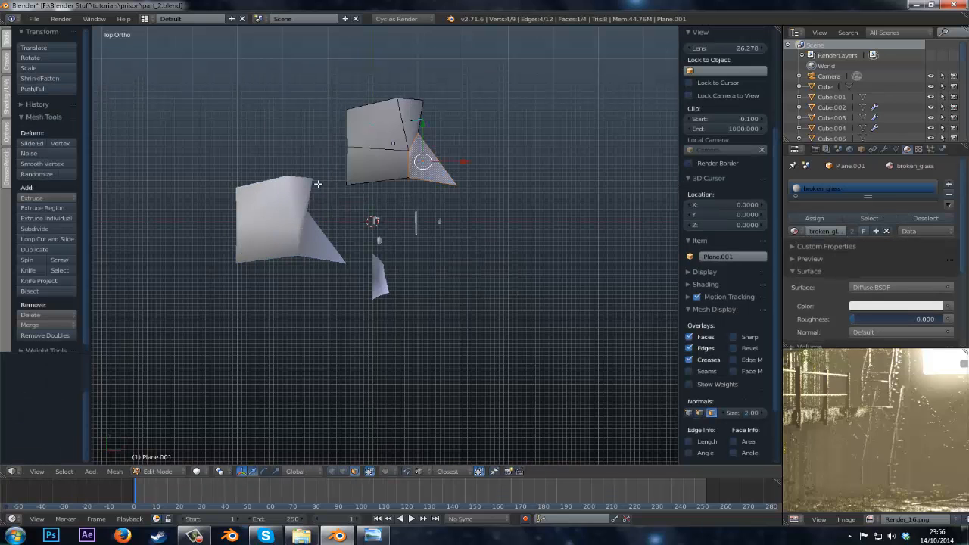
pyautogui.rightClick(359, 180)
pyautogui.click(332, 471)
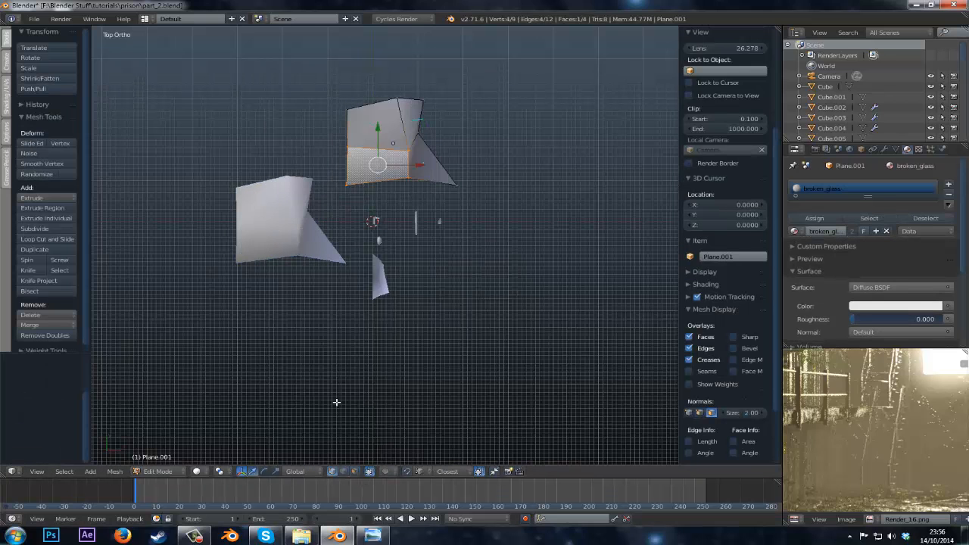
pyautogui.rightClick(351, 190)
pyautogui.press('g')
pyautogui.click(331, 227)
pyautogui.press('g')
pyautogui.rightClick(348, 138)
pyautogui.rightClick(347, 147)
pyautogui.press('g')
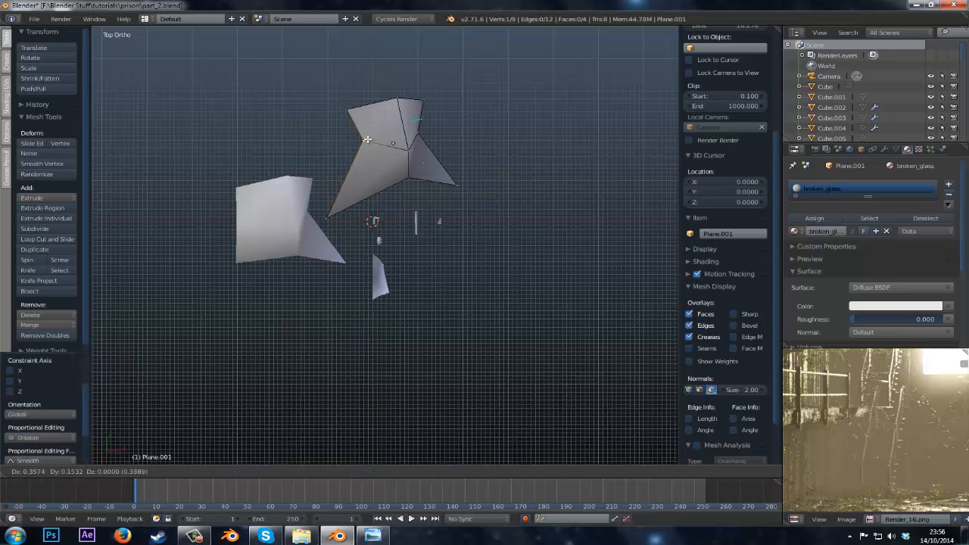
pyautogui.click(364, 143)
# - Stretch the copy's upper-left corner outward to the left and shift its remaining top and right-edge vertices into an irregular shard outline
pyautogui.rightClick(353, 110)
pyautogui.press('g')
pyautogui.click(308, 114)
pyautogui.rightClick(397, 100)
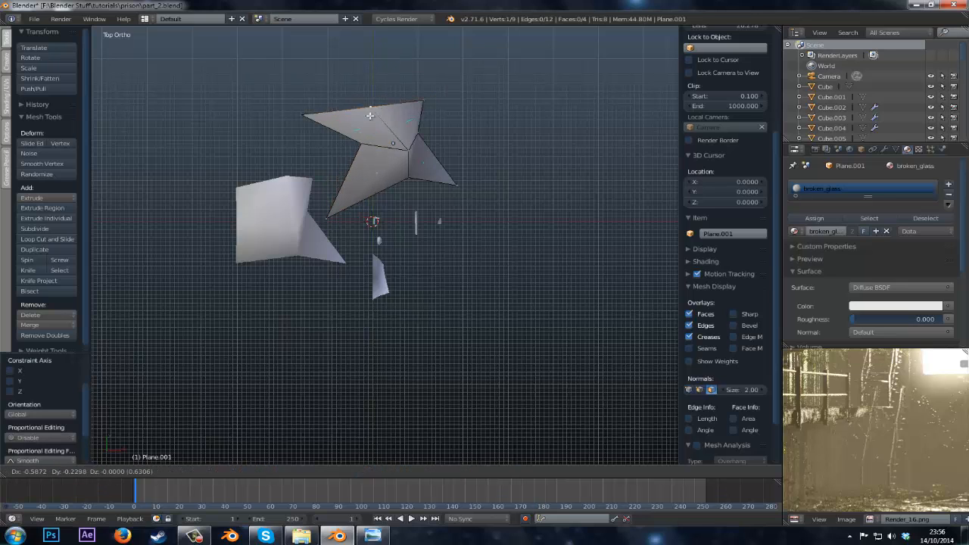
pyautogui.press('g')
pyautogui.click(437, 165)
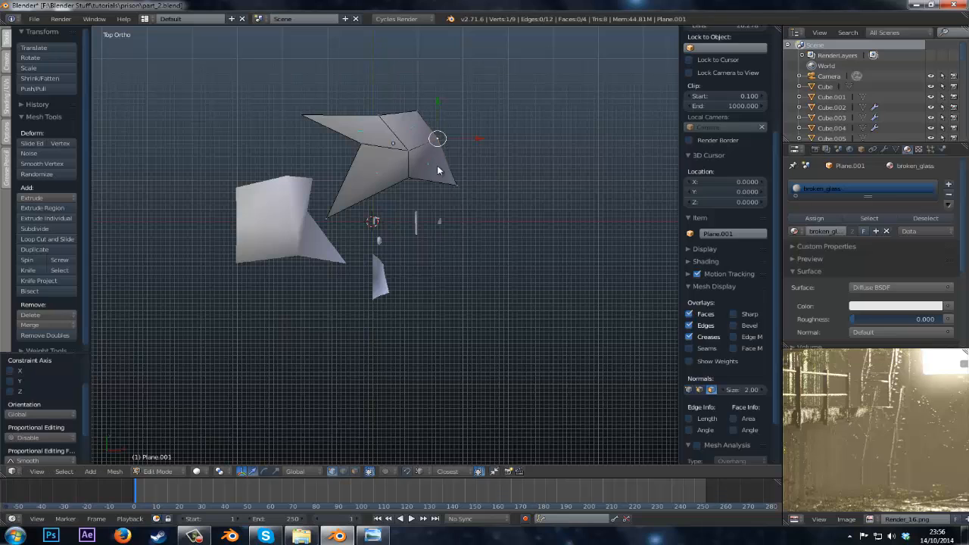
# - Duplicate the reshaped shard and place the new copy below and to its right
pyautogui.press('Tab')
pyautogui.hotkey('shift', 'd')
pyautogui.click(520, 301)
# - Reshape the second copy by pulling its left tip inward, its top middle vertex upward, and its upper-right vertex outward
pyautogui.press('Tab')
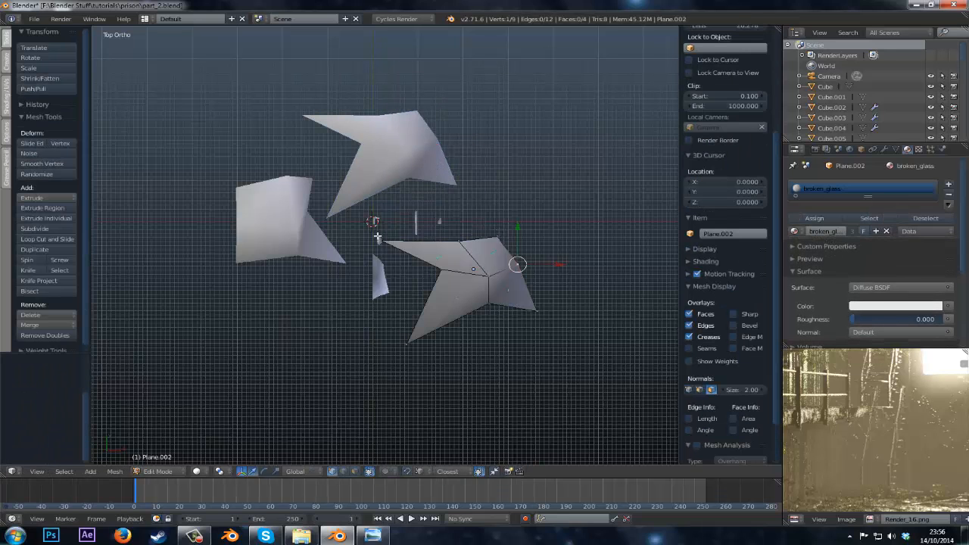
pyautogui.rightClick(381, 240)
pyautogui.press('g')
pyautogui.click(437, 256)
pyautogui.rightClick(458, 239)
pyautogui.press('g')
pyautogui.click(480, 180)
pyautogui.rightClick(498, 242)
pyautogui.press('g')
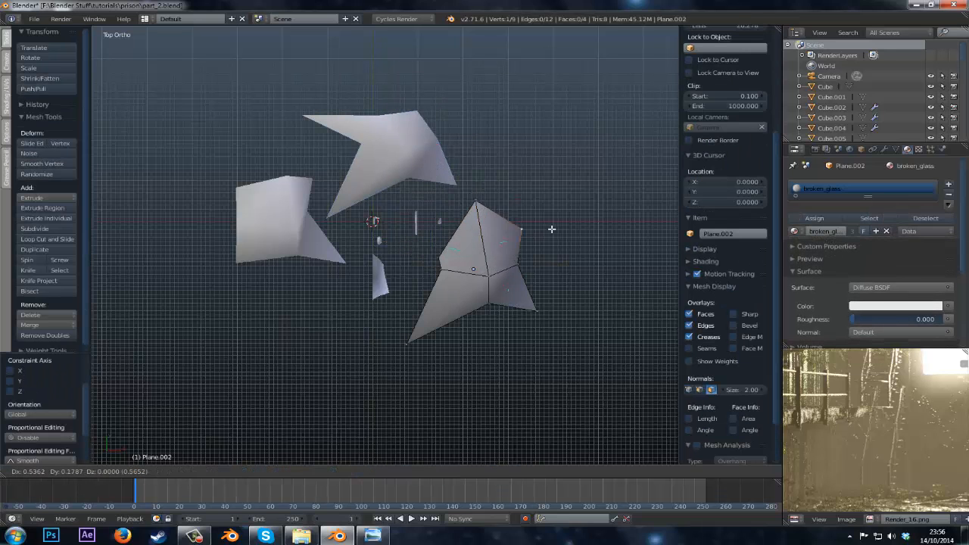
pyautogui.click(549, 269)
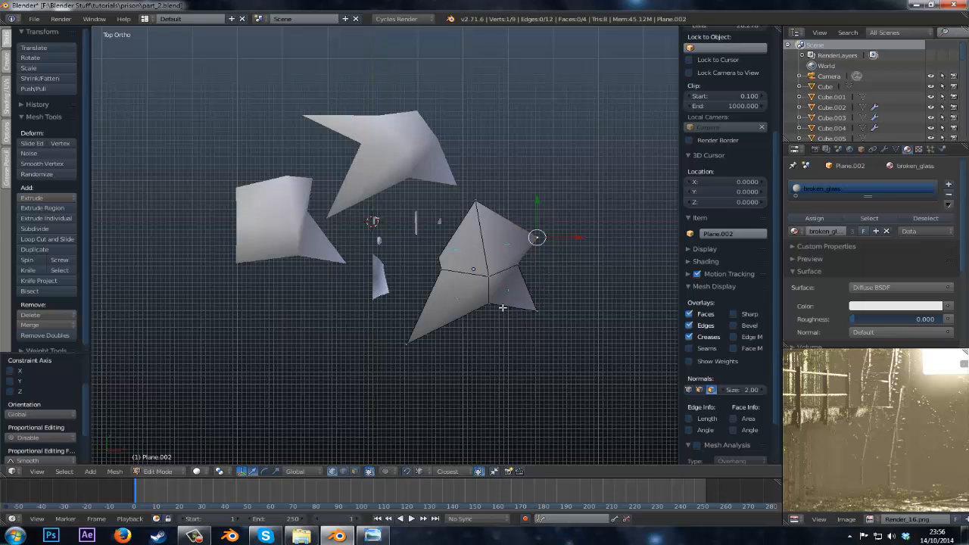
# - Leave mesh editing, select all the debris objects on the layer and combine them into one new group
pyautogui.press('Tab')
pyautogui.keyDown('shift'); pyautogui.rightClick(406, 152); pyautogui.keyUp('shift')
pyautogui.keyDown('shift'); pyautogui.rightClick(303, 200); pyautogui.keyUp('shift')
pyautogui.scroll(-2, 455, 167)
pyautogui.press('z')
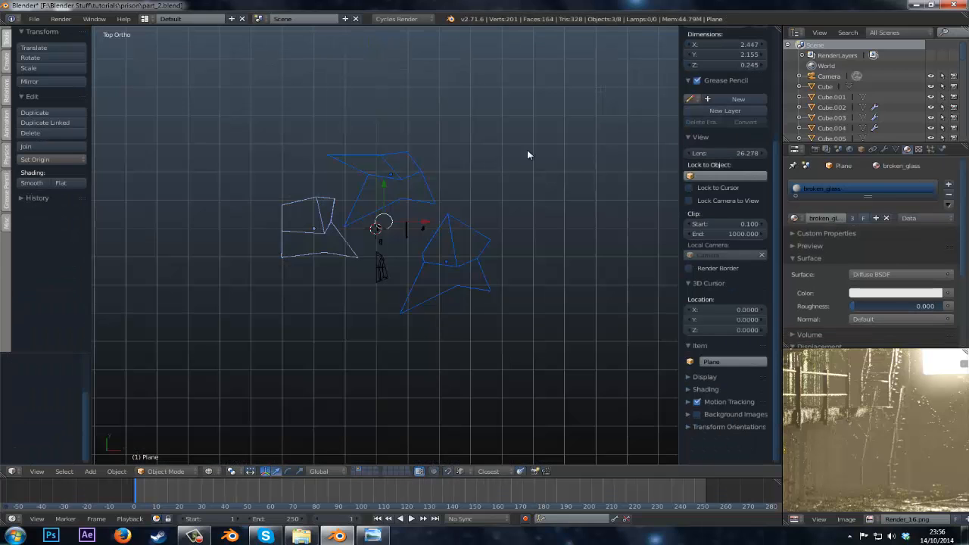
pyautogui.press('a')
pyautogui.press('a')
pyautogui.scroll(3, 401, 263)
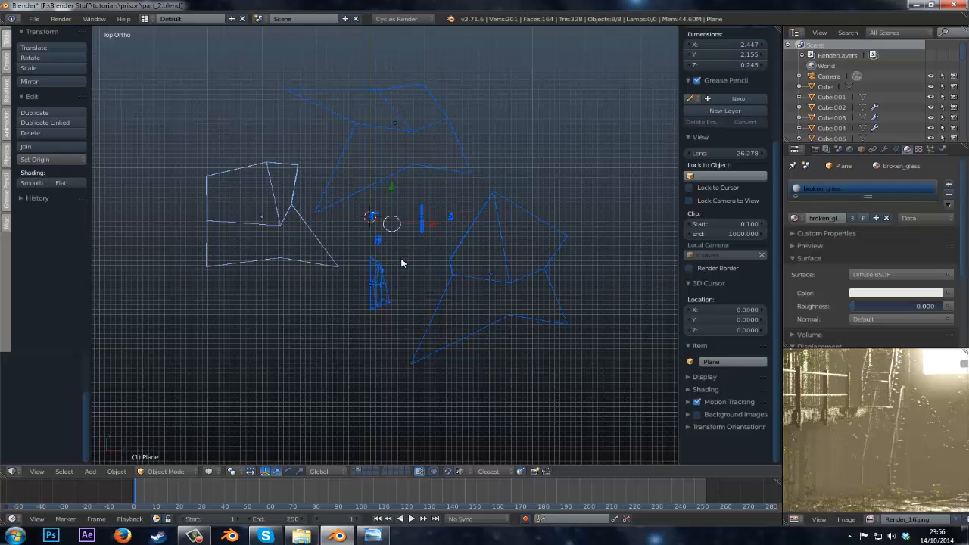
pyautogui.hotkey('ctrl', 'g')
# - Rename the debris group as floor_clutter
pyautogui.click(861, 149)
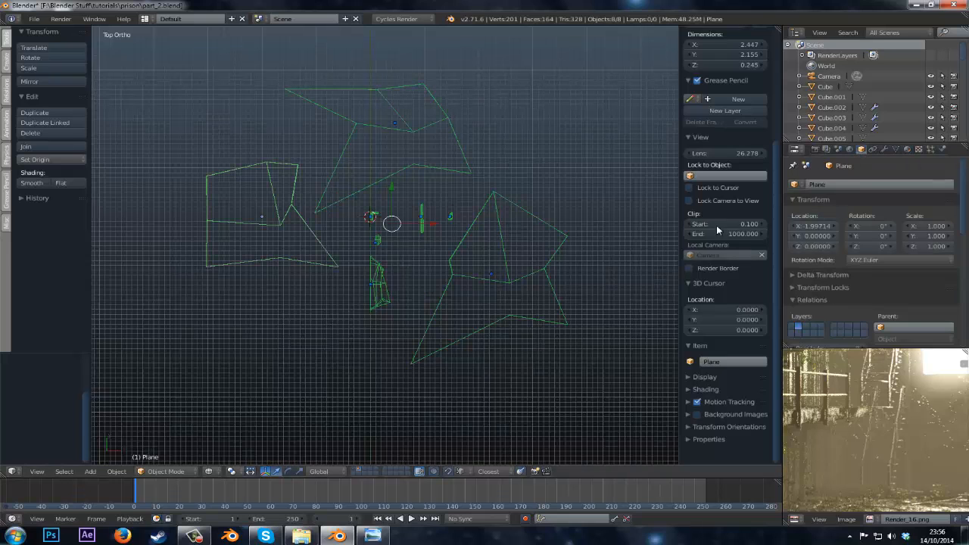
pyautogui.scroll(-8, 870, 271)
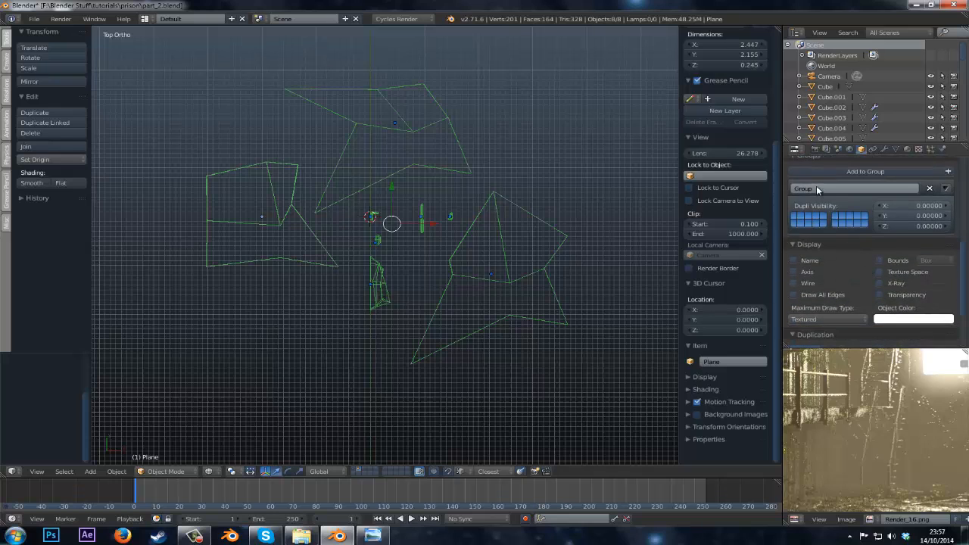
pyautogui.click(816, 189)
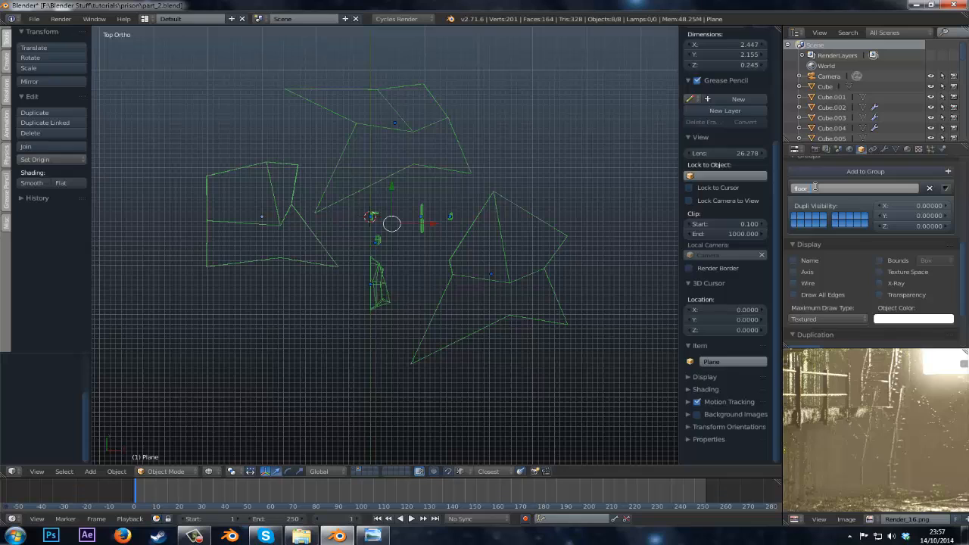
pyautogui.write('floor_clutter')
pyautogui.press('Return')
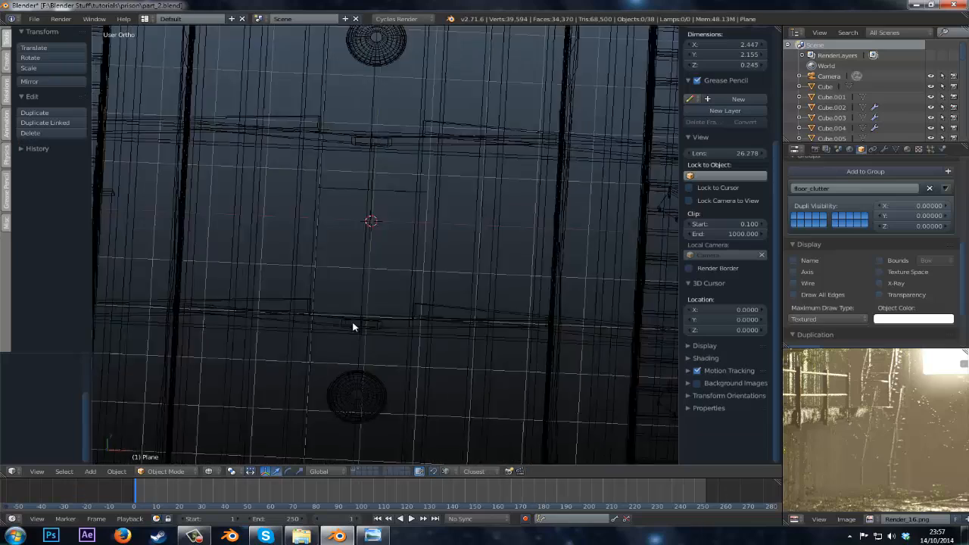
# - Show the prison scene through the camera and save the file over the existing one
pyautogui.press('KP_0')
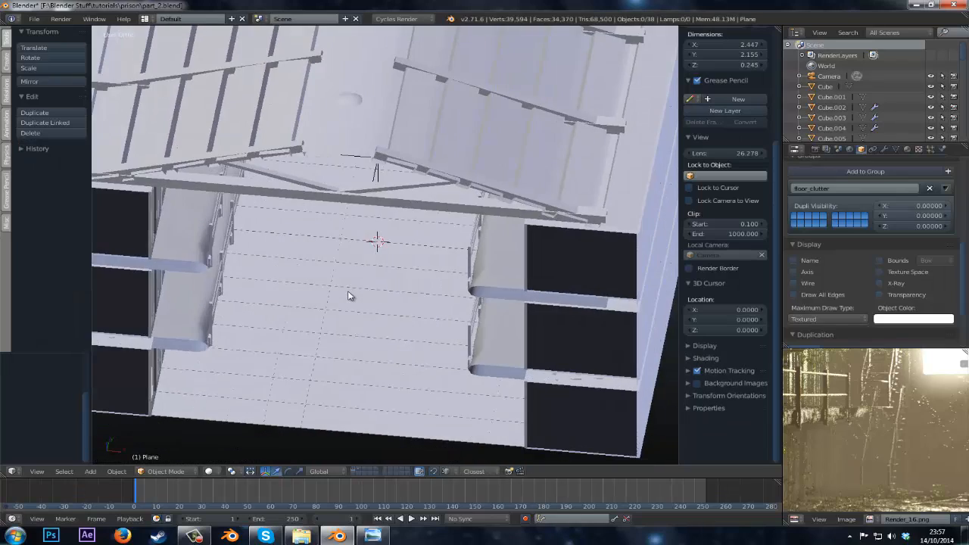
pyautogui.hotkey('ctrl', 's')
pyautogui.click(349, 294)
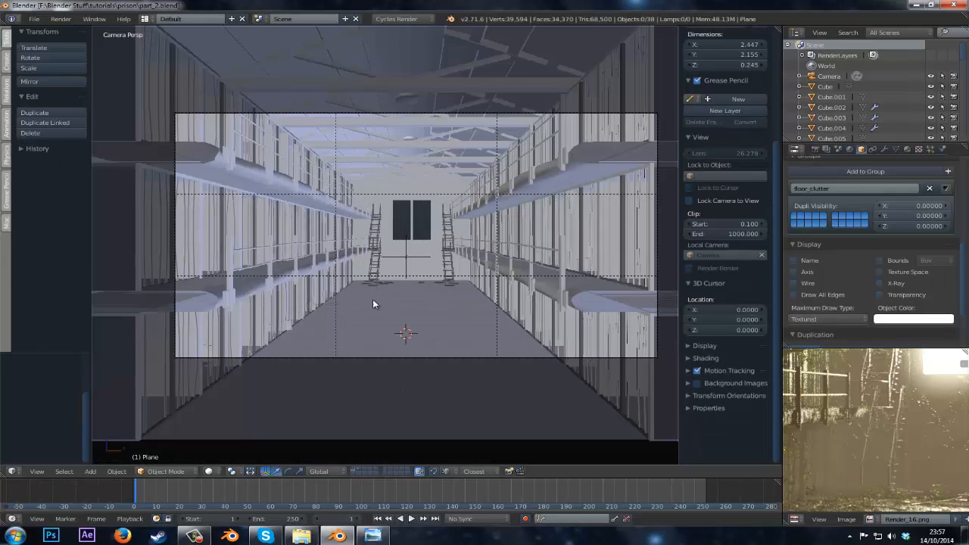
# - Add a new particle system to the prison floor and set its type to Hair
pyautogui.rightClick(383, 307)
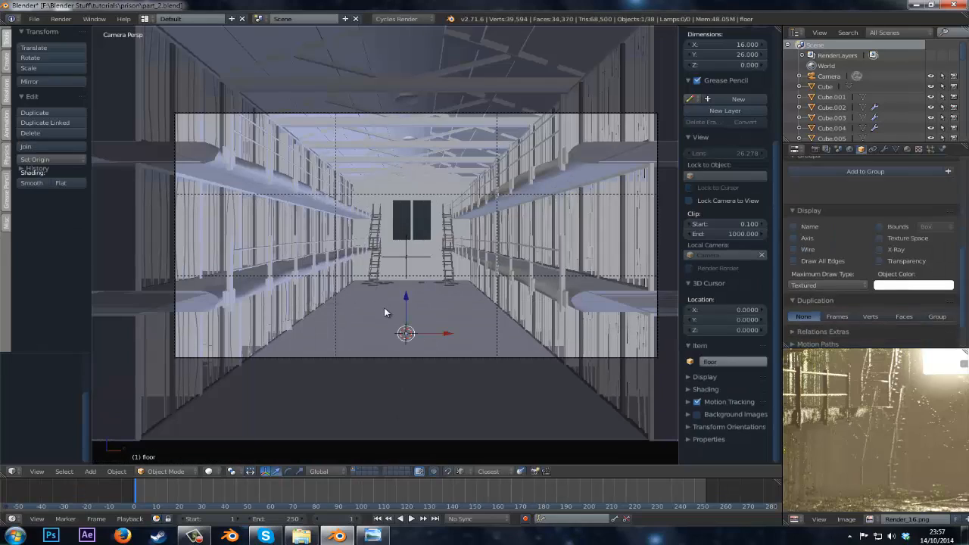
pyautogui.click(908, 149)
pyautogui.click(880, 209)
pyautogui.click(870, 220)
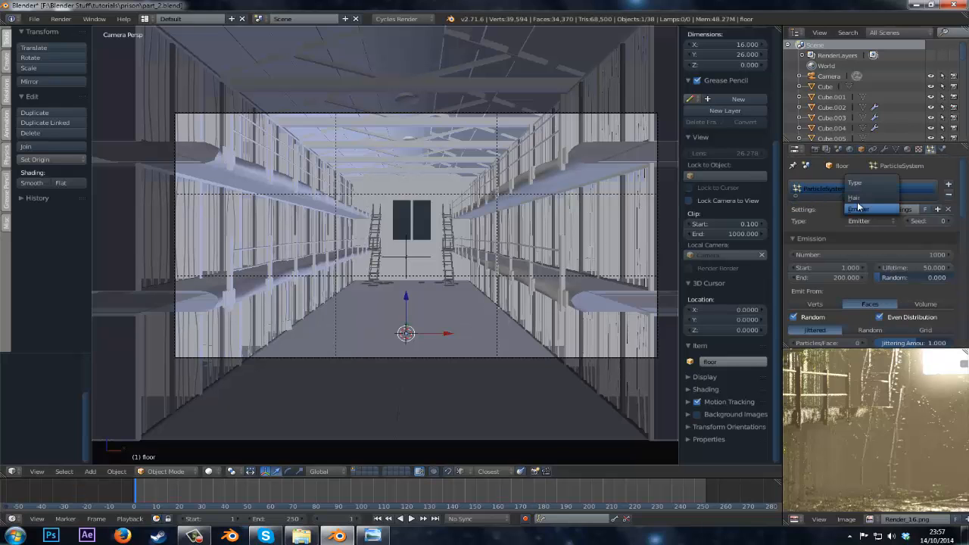
pyautogui.click(867, 203)
pyautogui.scroll(-2, 362, 296)
pyautogui.scroll(3, 362, 295)
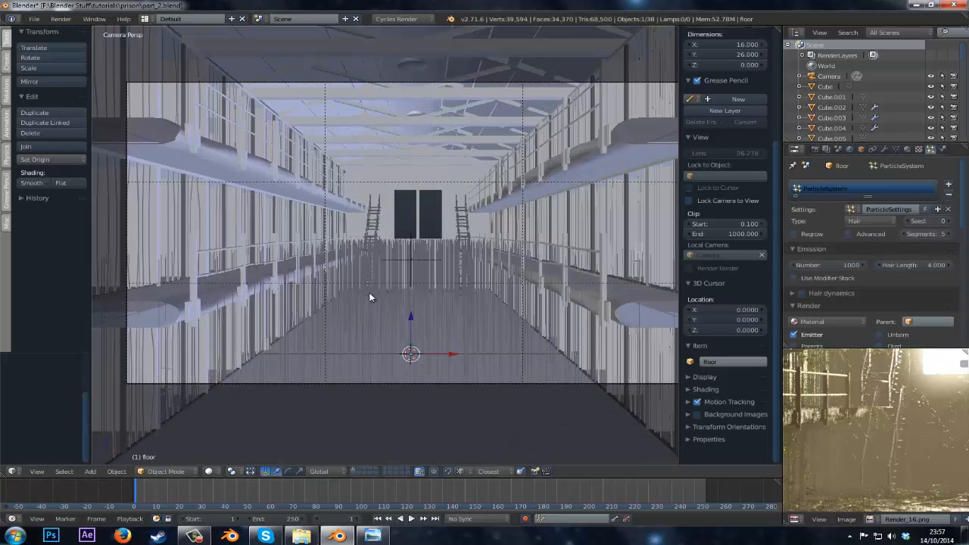
# - Enable the floor particles' advanced settings and render them as a group, using floor_clutter as the dupli group
pyautogui.click(860, 235)
pyautogui.scroll(-6, 852, 261)
pyautogui.scroll(-5, 846, 267)
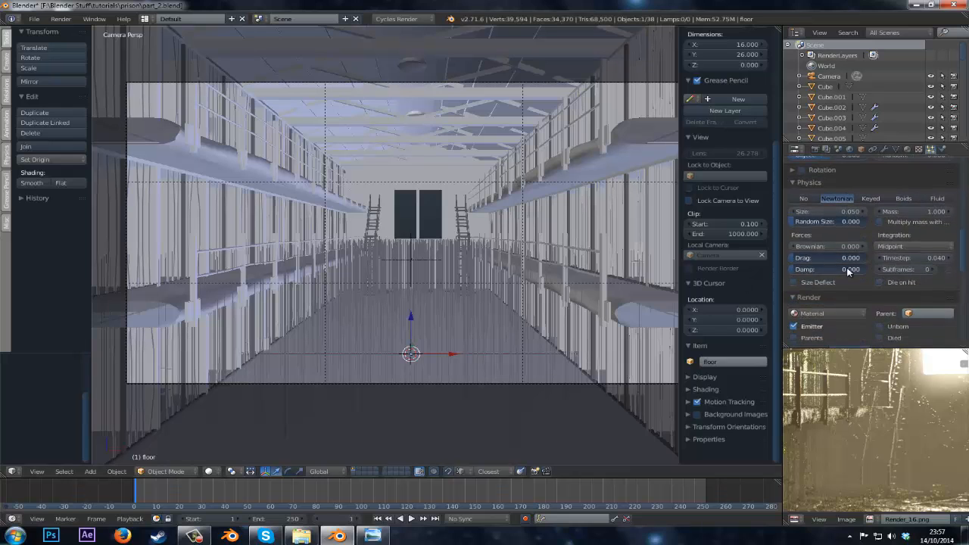
pyautogui.scroll(-2, 826, 303)
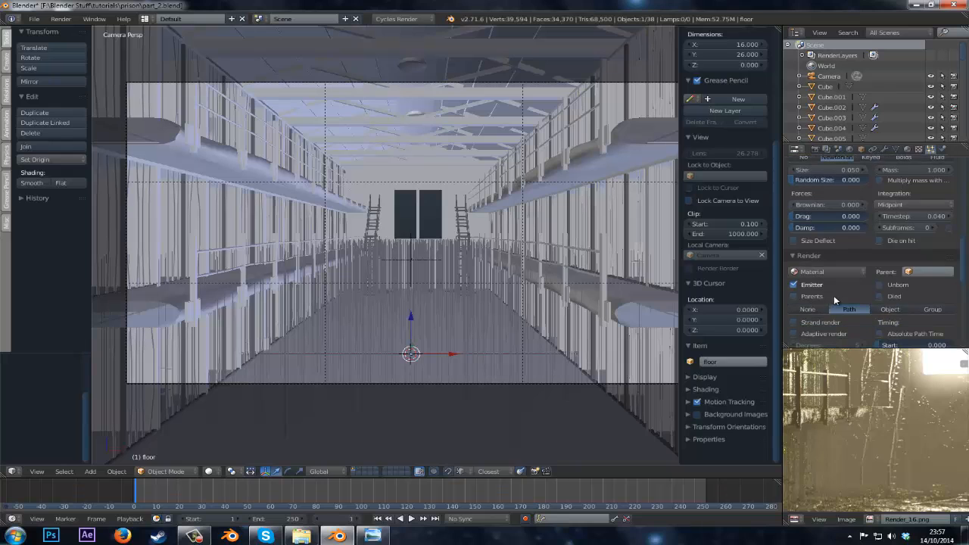
pyautogui.click(923, 305)
pyautogui.scroll(-3, 916, 299)
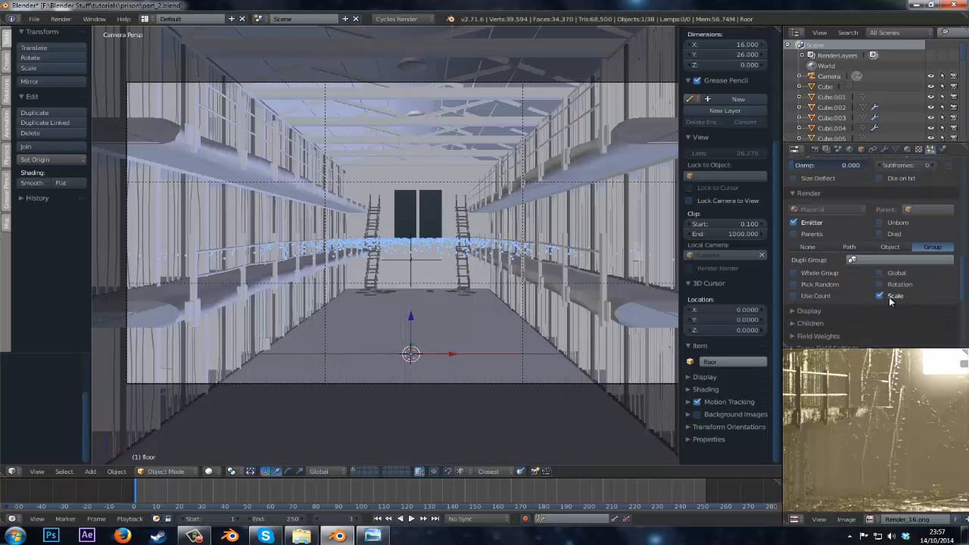
pyautogui.click(864, 257)
pyautogui.click(864, 274)
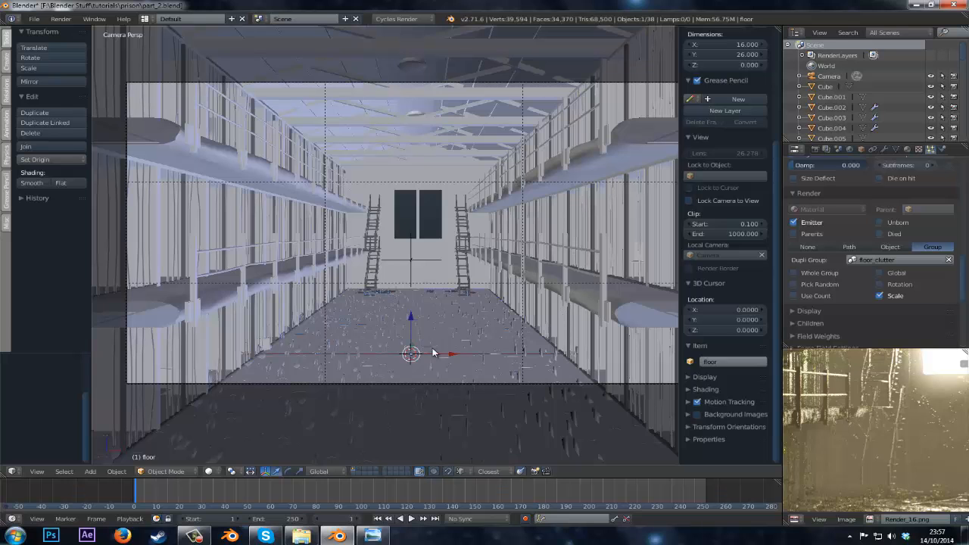
# - Select the three glass shards on the debris layer and rotate them 90 degrees about the Y axis
pyautogui.scroll(5, 424, 295)
pyautogui.scroll(2, 408, 281)
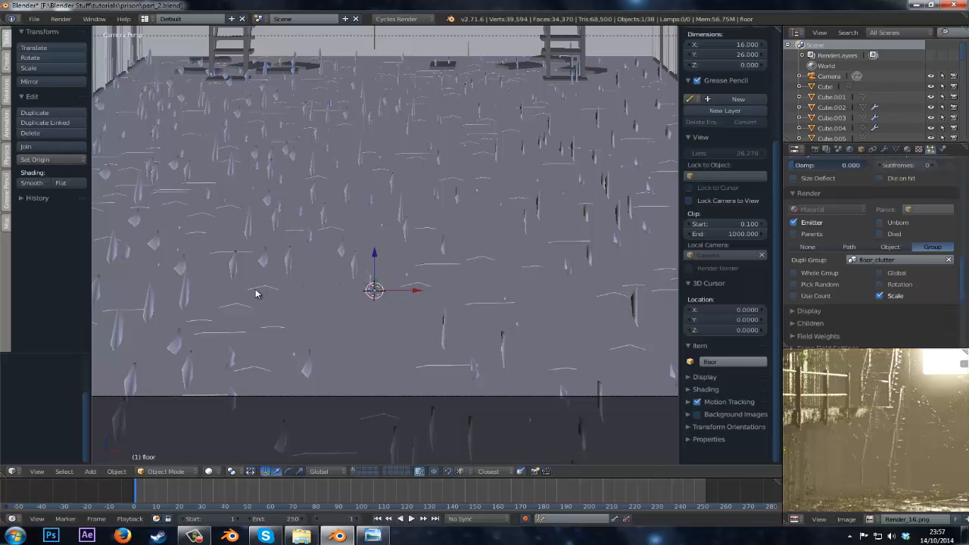
pyautogui.click(357, 468)
pyautogui.press('KP_1')
pyautogui.scroll(3, 371, 314)
pyautogui.moveTo(498, 300); pyautogui.dragTo(496, 286, button='middle')
pyautogui.rightClick(496, 286)
pyautogui.keyDown('shift'); pyautogui.rightClick(342, 213); pyautogui.keyUp('shift')
pyautogui.keyDown('shift'); pyautogui.rightClick(265, 245); pyautogui.keyUp('shift')
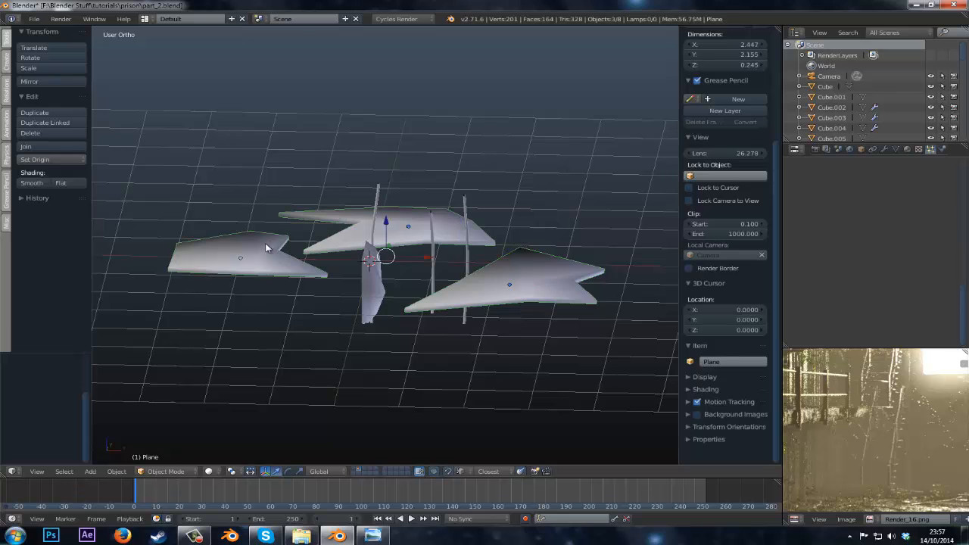
pyautogui.moveTo(298, 256); pyautogui.dragTo(296, 273, button='middle')
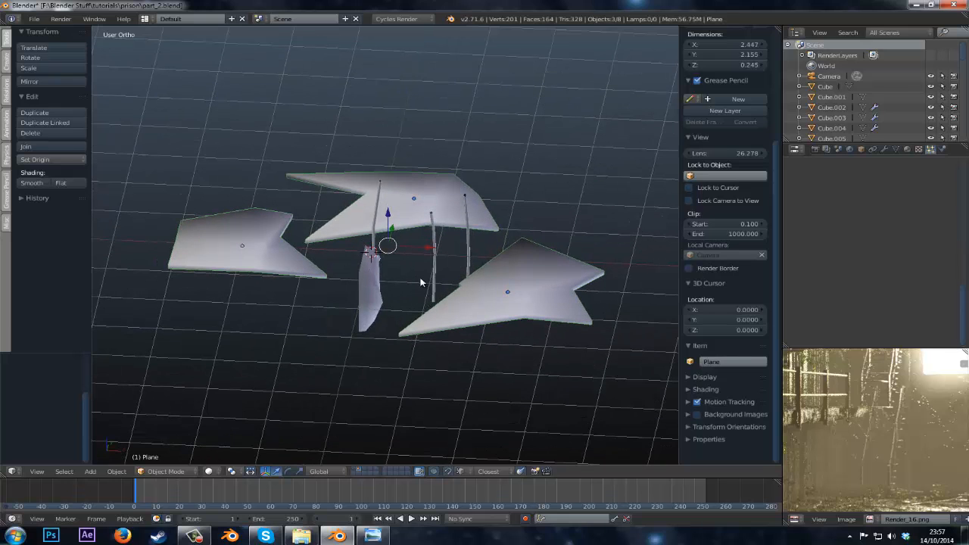
pyautogui.write('ry90')
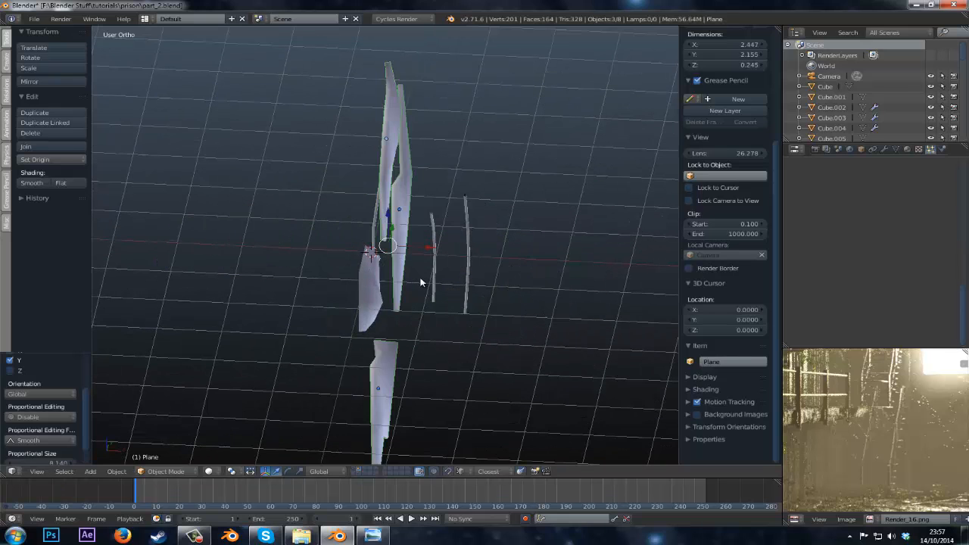
pyautogui.press('Return')
pyautogui.press('KP_1')
pyautogui.press('Tab')
pyautogui.scroll(3, 417, 227)
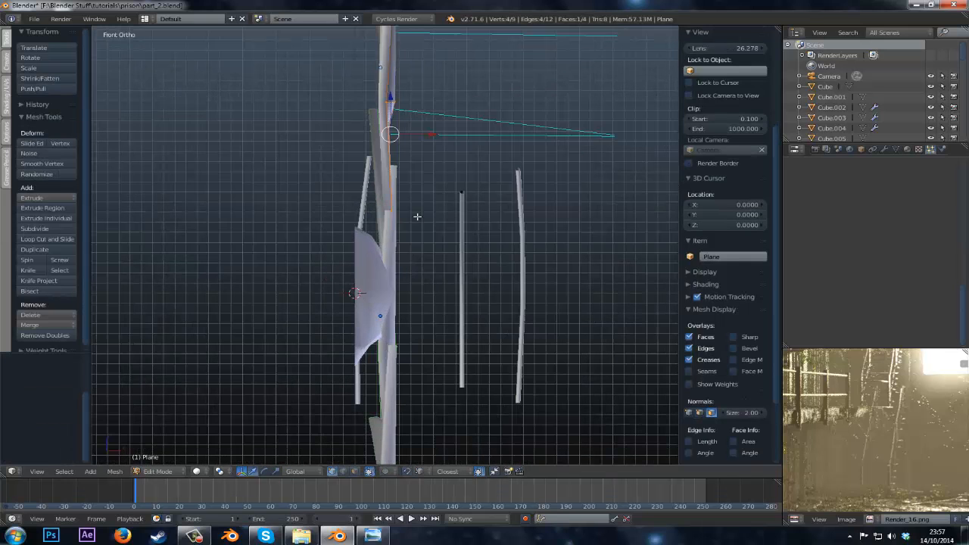
pyautogui.scroll(2, 409, 250)
pyautogui.press('z')
pyautogui.press('a')
pyautogui.press('a')
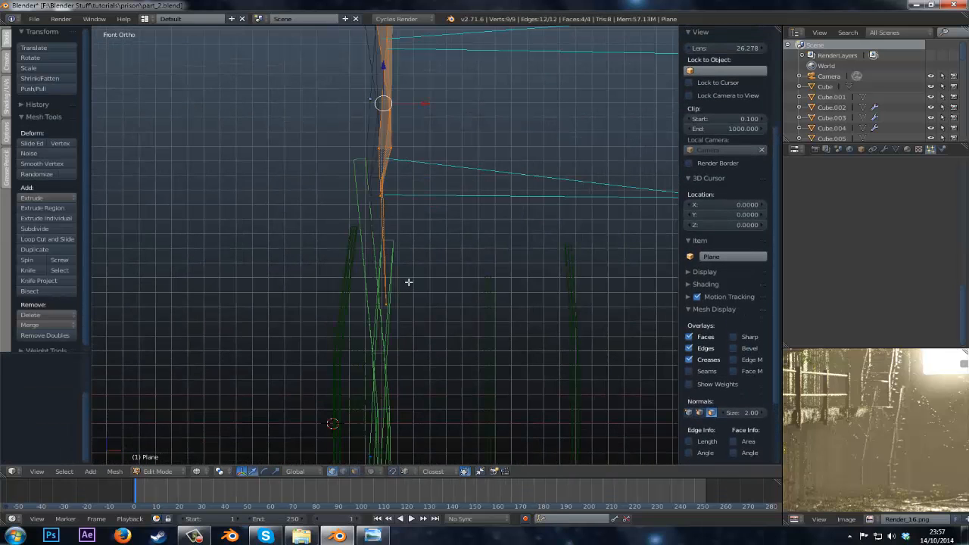
pyautogui.press('t')
pyautogui.hotkey('shift', 'v')
pyautogui.rightClick(465, 286)
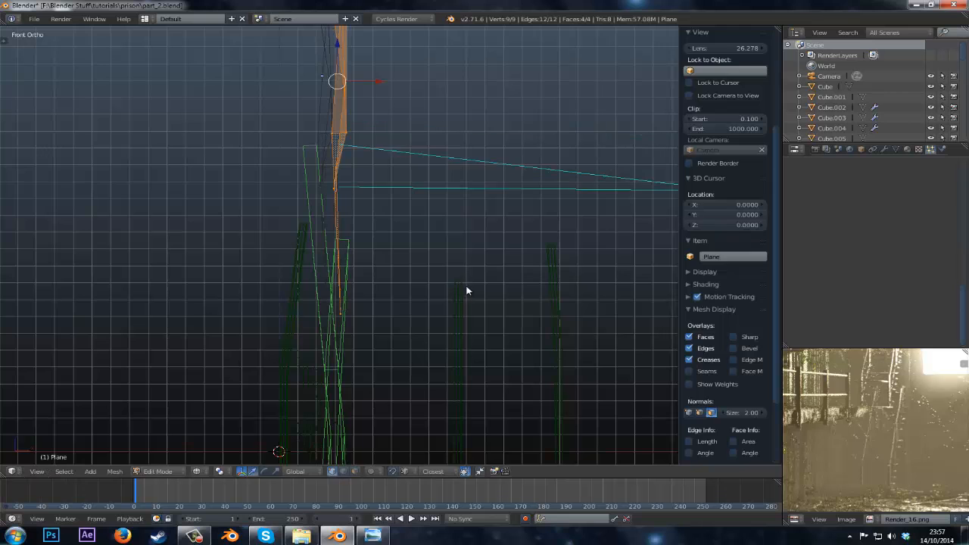
pyautogui.press('Tab')
# - Save the file over the existing one and display the prison floor in solid shading through the camera
pyautogui.hotkey('ctrl', 's')
pyautogui.click(464, 286)
pyautogui.click(356, 468)
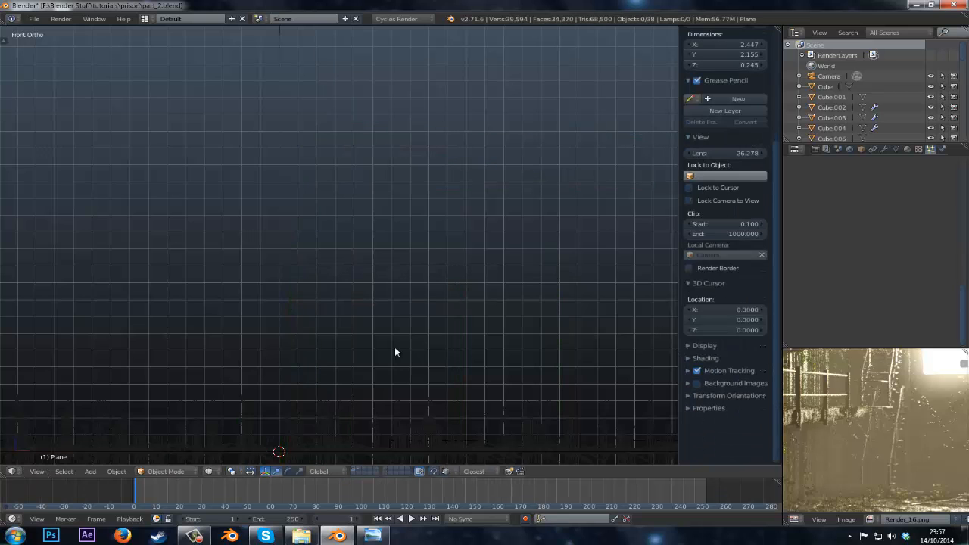
pyautogui.press('KP_0')
pyautogui.press('z')
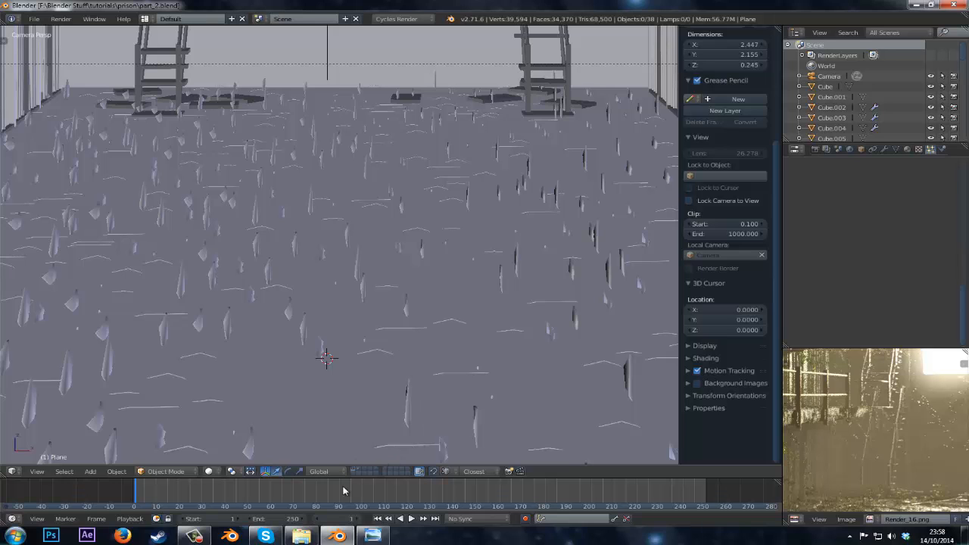
# - Enable Rotation for the group instances in the prison floor's particle system
pyautogui.click(358, 470)
pyautogui.moveTo(401, 348); pyautogui.dragTo(347, 327, button='middle')
pyautogui.scroll(4, 348, 327)
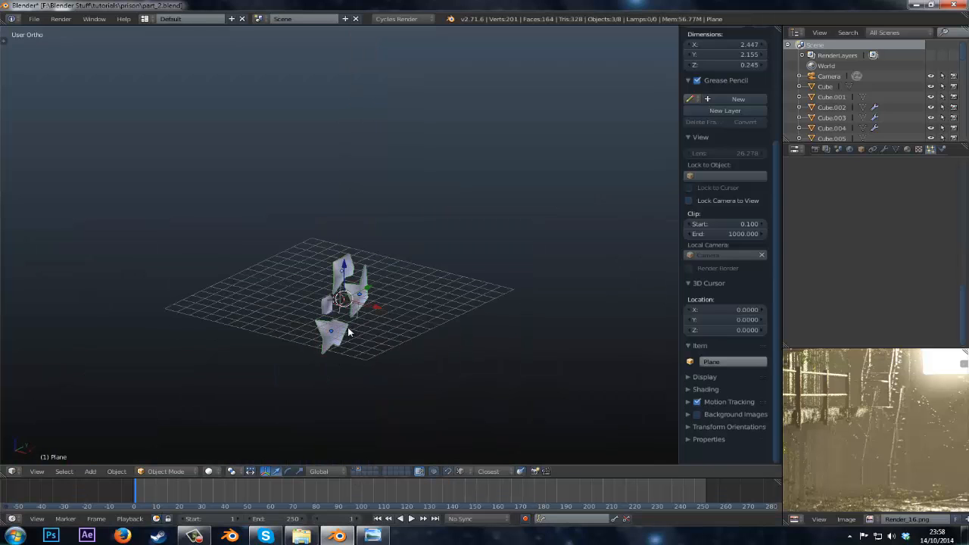
pyautogui.moveTo(458, 327); pyautogui.dragTo(368, 383, button='middle')
pyautogui.click(354, 470)
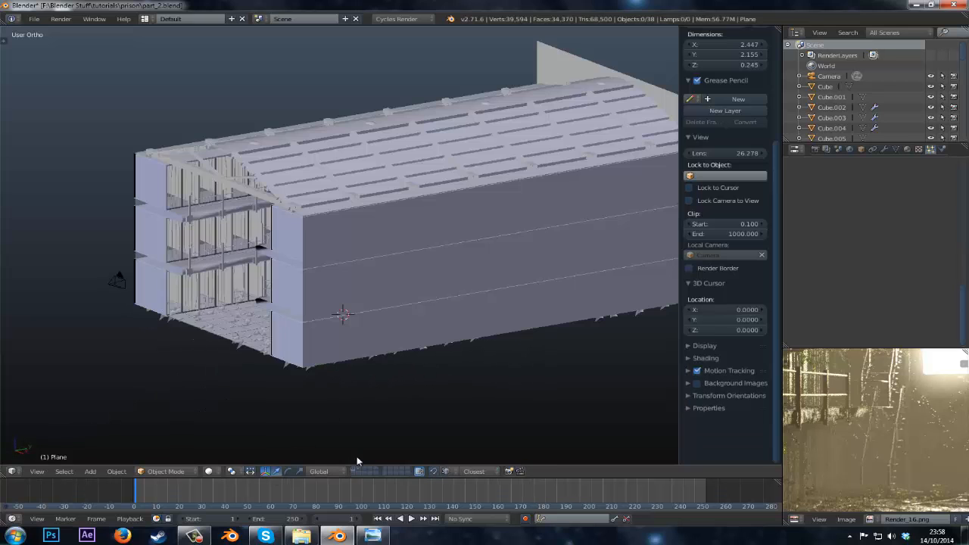
pyautogui.rightClick(250, 332)
pyautogui.press('KP_0')
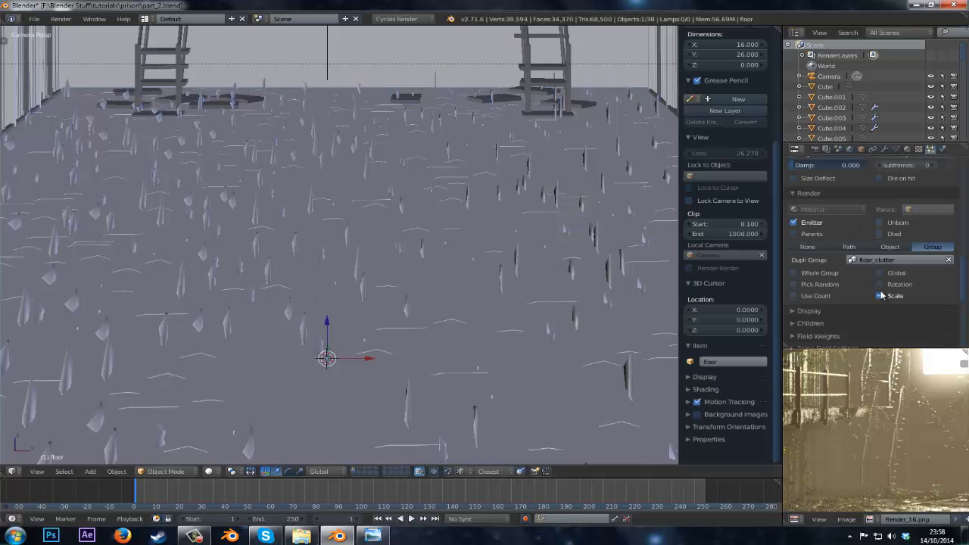
pyautogui.click(880, 285)
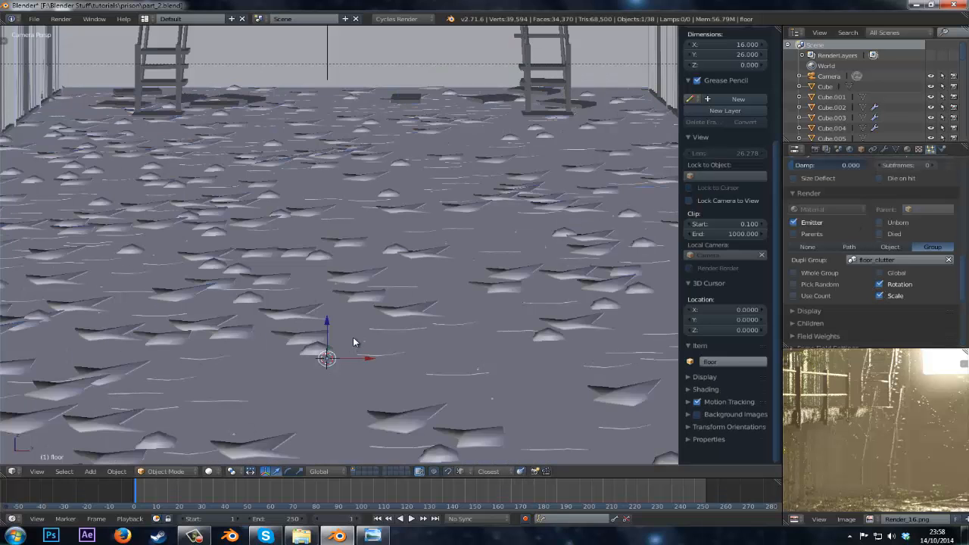
# - Select the three glass shards on the debris layer and scale them down until the lowest one measures about 0.19 by 0.23
pyautogui.click(357, 468)
pyautogui.press('KP_0')
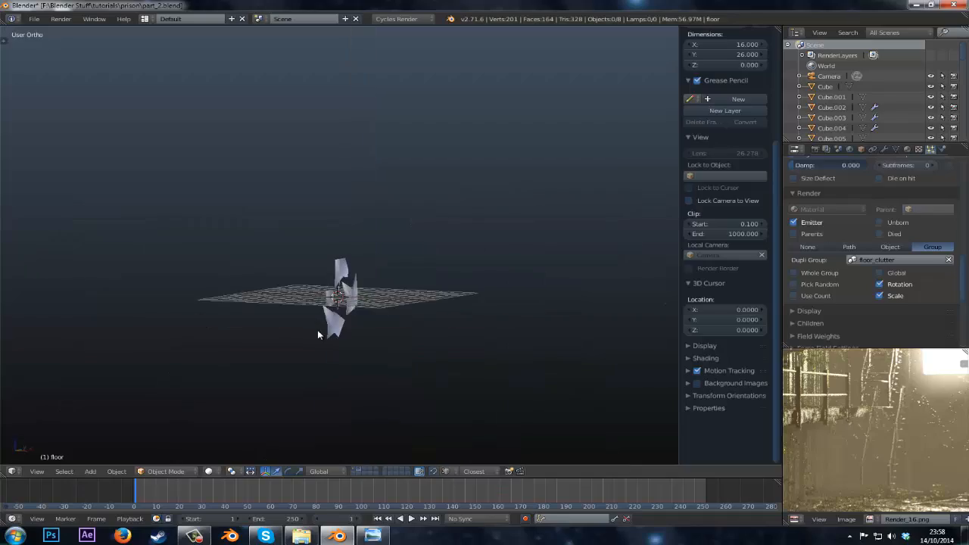
pyautogui.moveTo(349, 322); pyautogui.dragTo(380, 300, button='middle')
pyautogui.scroll(5, 288, 334)
pyautogui.scroll(2, 391, 359)
pyautogui.rightClick(382, 299)
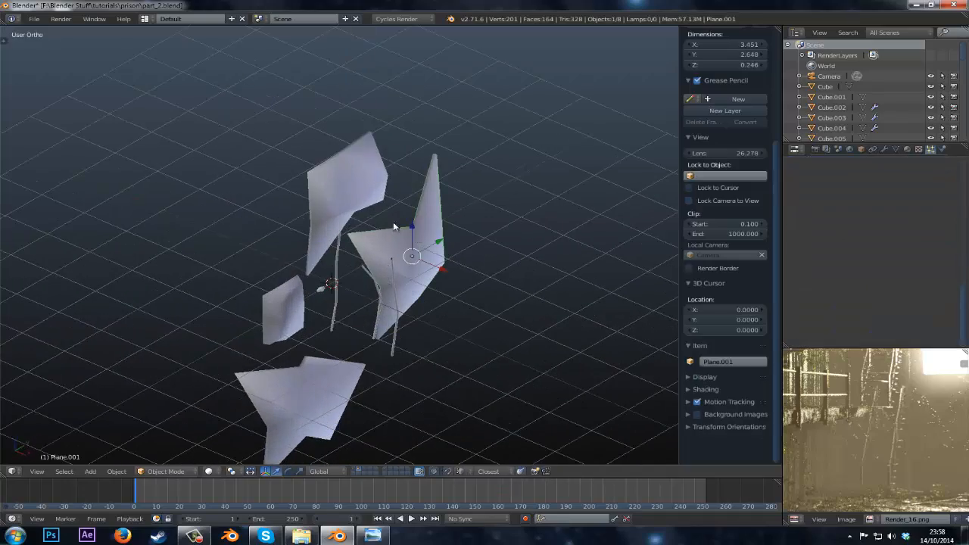
pyautogui.keyDown('shift'); pyautogui.rightClick(364, 205); pyautogui.keyUp('shift')
pyautogui.keyDown('shift'); pyautogui.rightClick(279, 377); pyautogui.keyUp('shift')
pyautogui.moveTo(279, 377); pyautogui.dragTo(240, 261, button='middle')
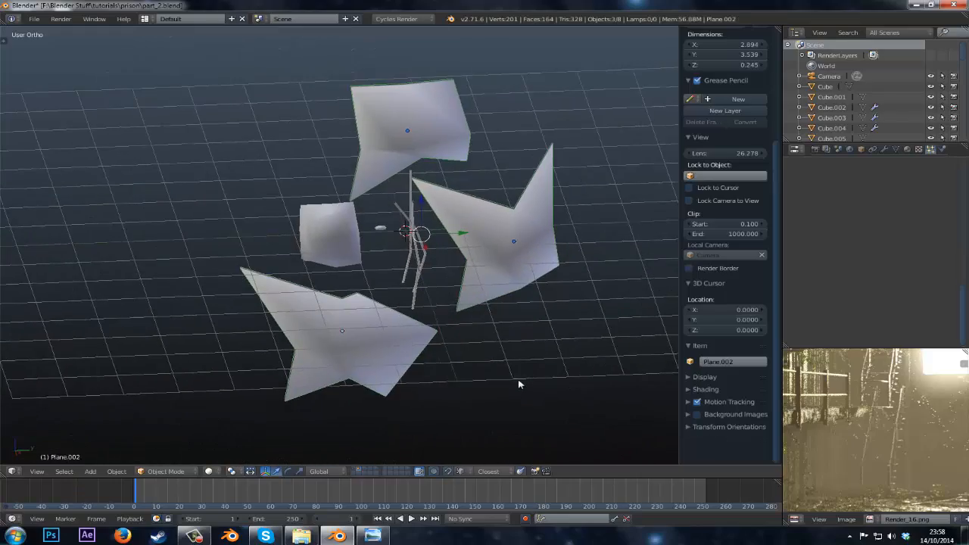
pyautogui.press('s')
pyautogui.click(504, 288)
pyautogui.keyDown('shift'); pyautogui.moveTo(504, 288); pyautogui.dragTo(534, 320, button='middle'); pyautogui.keyUp('shift')
pyautogui.press('s')
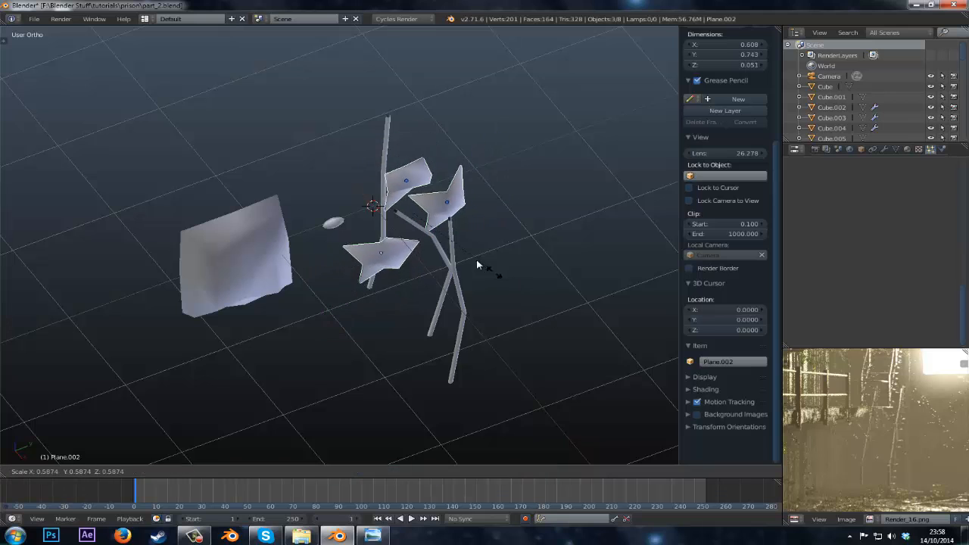
pyautogui.click(437, 232)
# - Move the three glass shards about 0.28 along the negative X axis and shrink them further
pyautogui.press('g')
pyautogui.press('x')
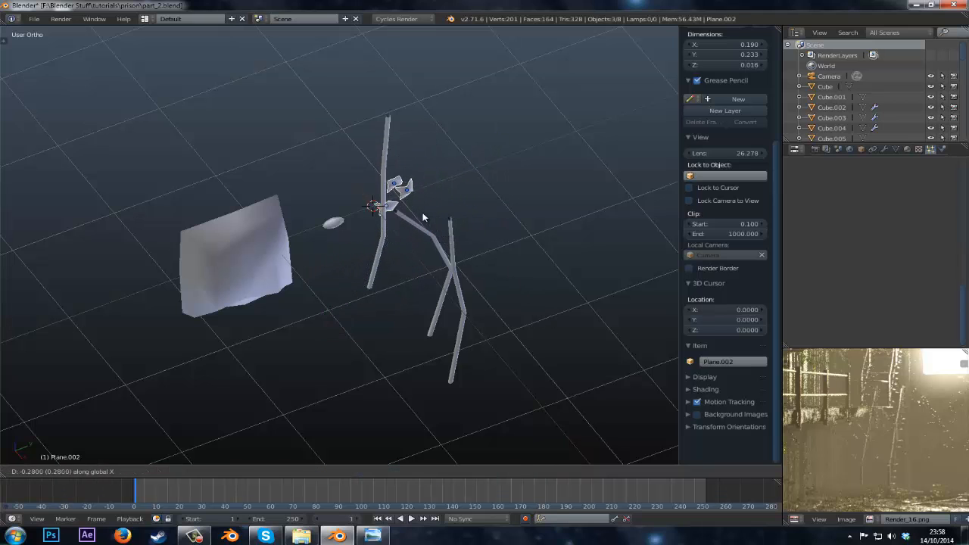
pyautogui.click(424, 217)
pyautogui.press('s')
pyautogui.click(418, 211)
# - Scale the small oval dropping down to about 0.022 by 0.048 by 0.022
pyautogui.scroll(3, 364, 220)
pyautogui.moveTo(331, 216)
pyautogui.mouseDown(button='right')
pyautogui.moveTo(457, 239)
pyautogui.moveTo(365, 244)
pyautogui.moveTo(328, 216)
pyautogui.mouseUp(button='right')
pyautogui.press('s')
pyautogui.click(386, 219)
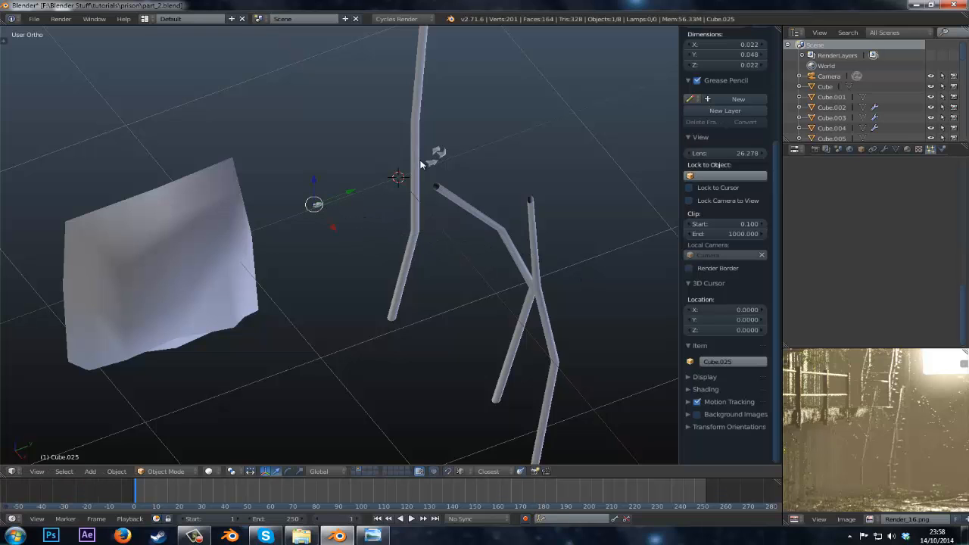
# - Reselect the three tiny glass shards and enlarge them until the lowest one measures about 0.194 by 0.237 by 0.016
pyautogui.rightClick(443, 155)
pyautogui.keyDown('shift'); pyautogui.rightClick(437, 152); pyautogui.keyUp('shift')
pyautogui.keyDown('shift'); pyautogui.rightClick(433, 163); pyautogui.keyUp('shift')
pyautogui.press('s')
pyautogui.click(568, 211)
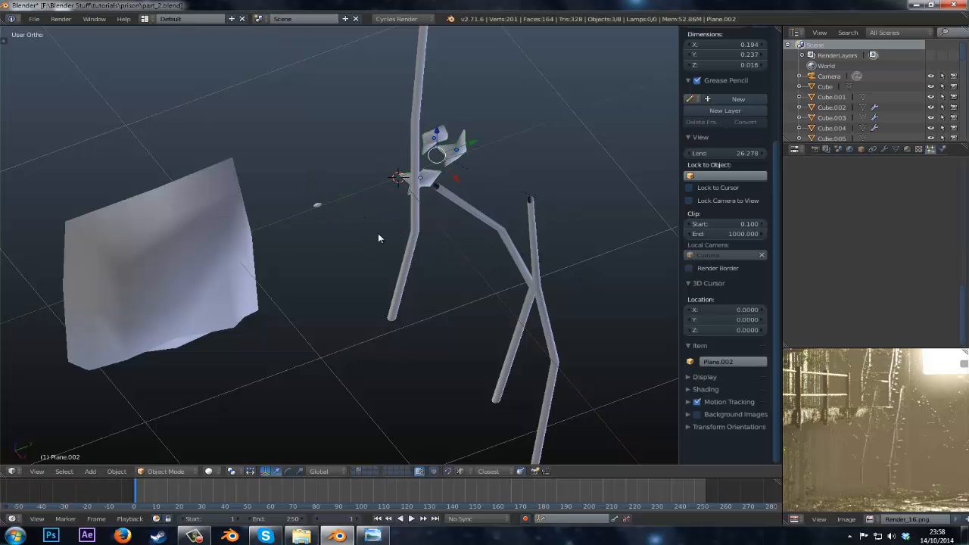
# - Scale the large rock piece on the debris layer down to about 0.192 by 0.154 by 0.050
pyautogui.rightClick(230, 262)
pyautogui.press('s')
pyautogui.click(224, 249)
pyautogui.moveTo(224, 250); pyautogui.dragTo(260, 217, button='middle')
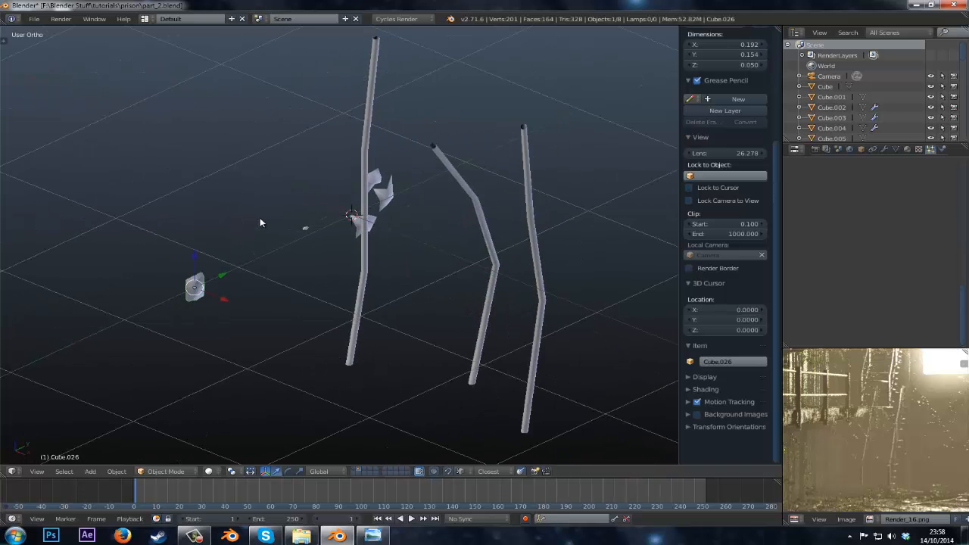
pyautogui.moveTo(325, 229); pyautogui.dragTo(373, 210, button='middle')
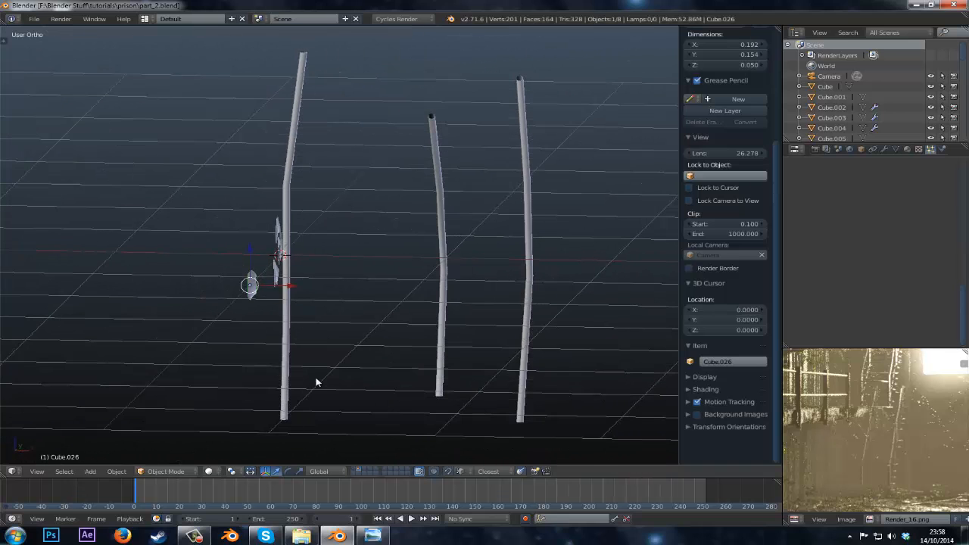
# - Return to the main prison layer in camera view and save the file over the existing one
pyautogui.click(358, 471)
pyautogui.press('KP_0')
pyautogui.hotkey('ctrl', 's')
pyautogui.click(404, 418)
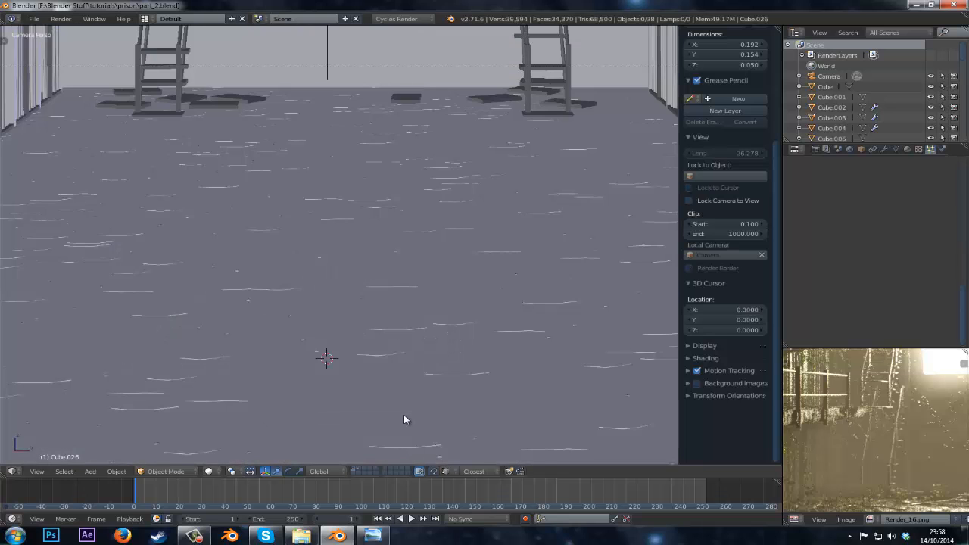
# - Select the floor and set its debris particle size to 0.190 with a random size of 0.359
pyautogui.rightClick(404, 416)
pyautogui.scroll(-3, 413, 298)
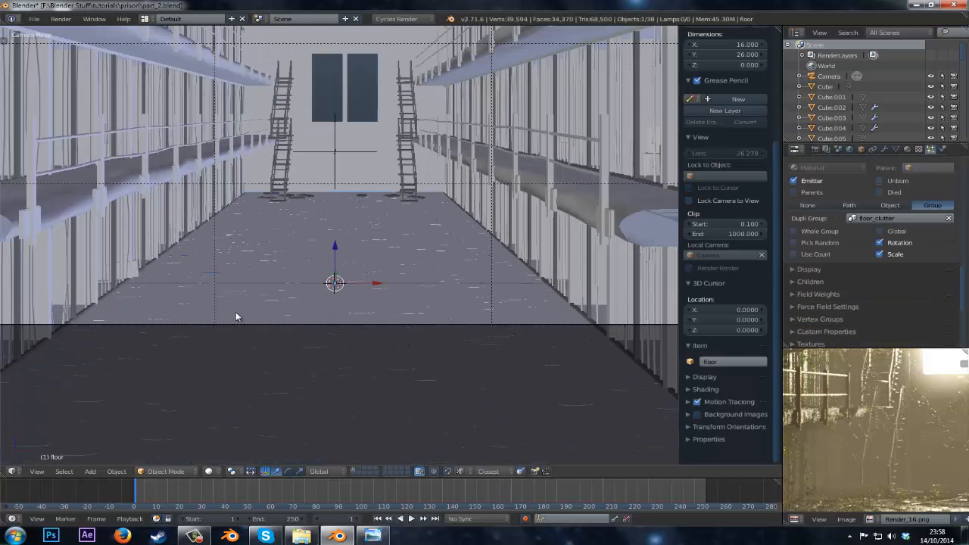
pyautogui.scroll(2, 235, 317)
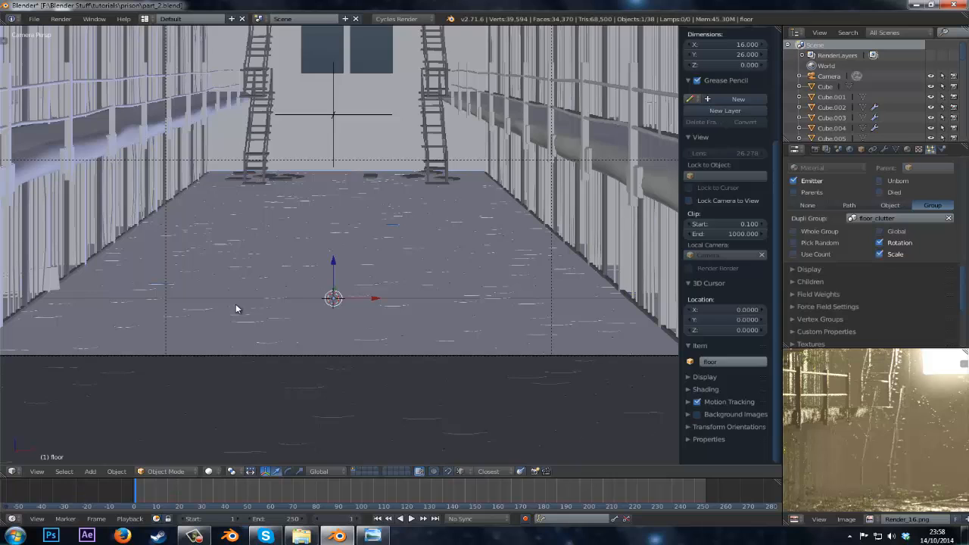
pyautogui.moveTo(235, 303); pyautogui.dragTo(330, 321, button='middle')
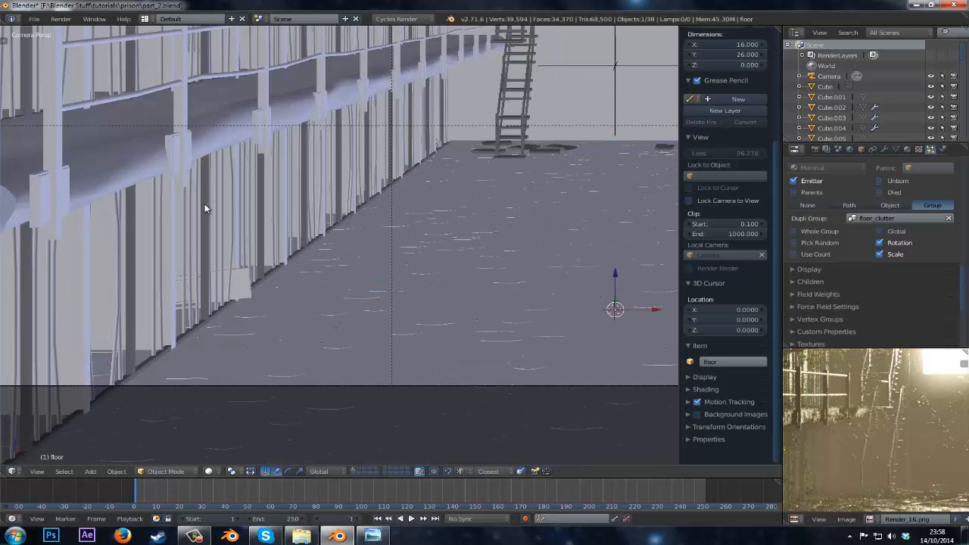
pyautogui.scroll(3, 870, 274)
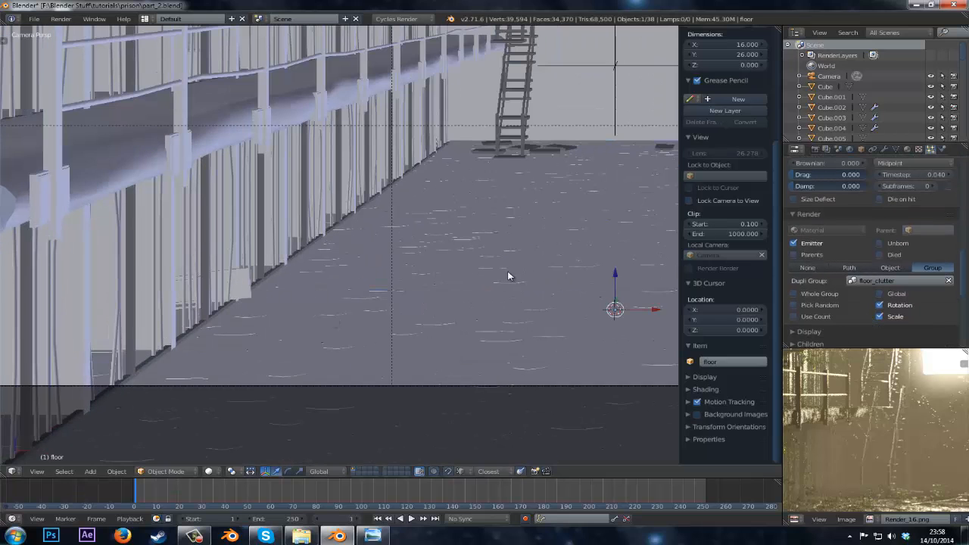
pyautogui.moveTo(435, 287); pyautogui.dragTo(590, 286, button='middle')
pyautogui.scroll(-1, 846, 248)
pyautogui.scroll(3, 845, 247)
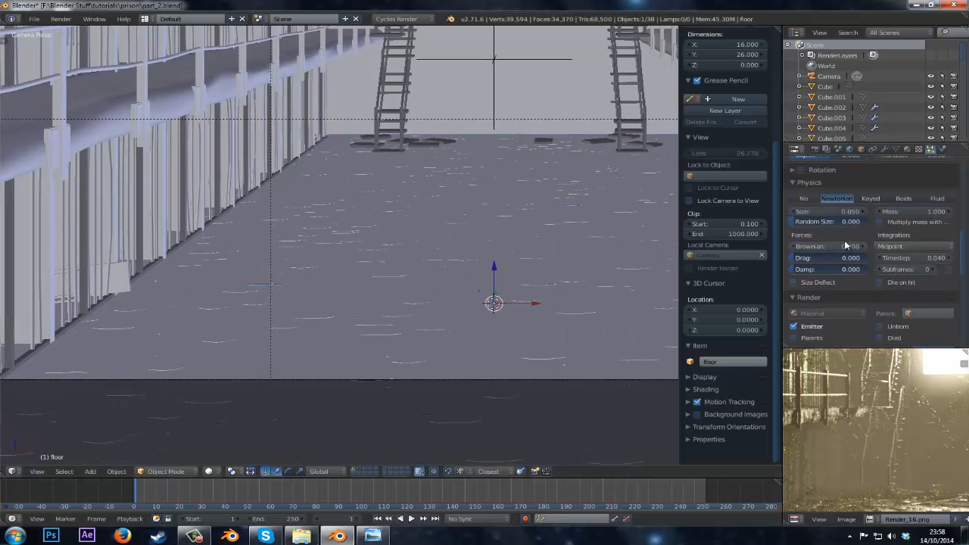
pyautogui.moveTo(818, 212); pyautogui.dragTo(831, 212)
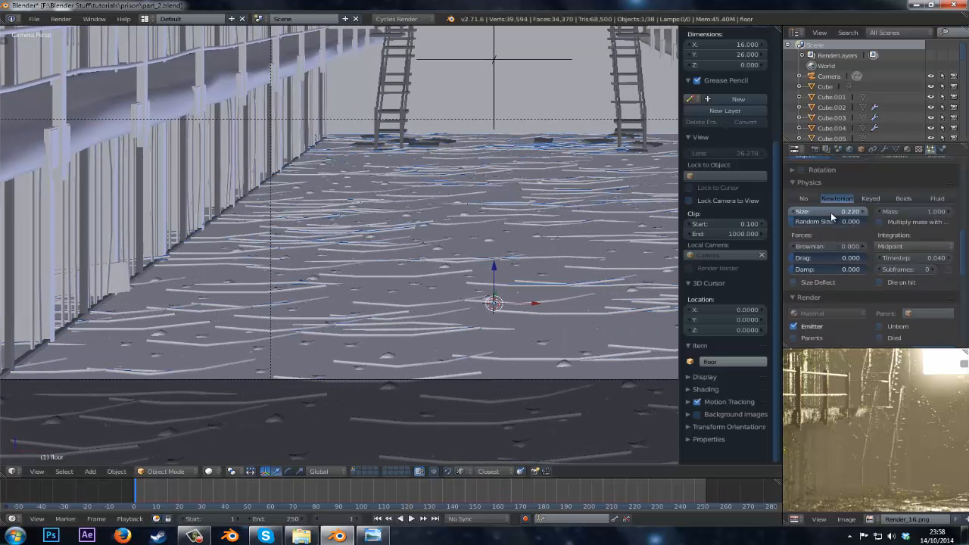
pyautogui.moveTo(810, 224); pyautogui.dragTo(838, 225)
# - Enable rotation for the floor's particles and set the phase to 0.427 and the random phase to 1.000
pyautogui.scroll(-4, 819, 266)
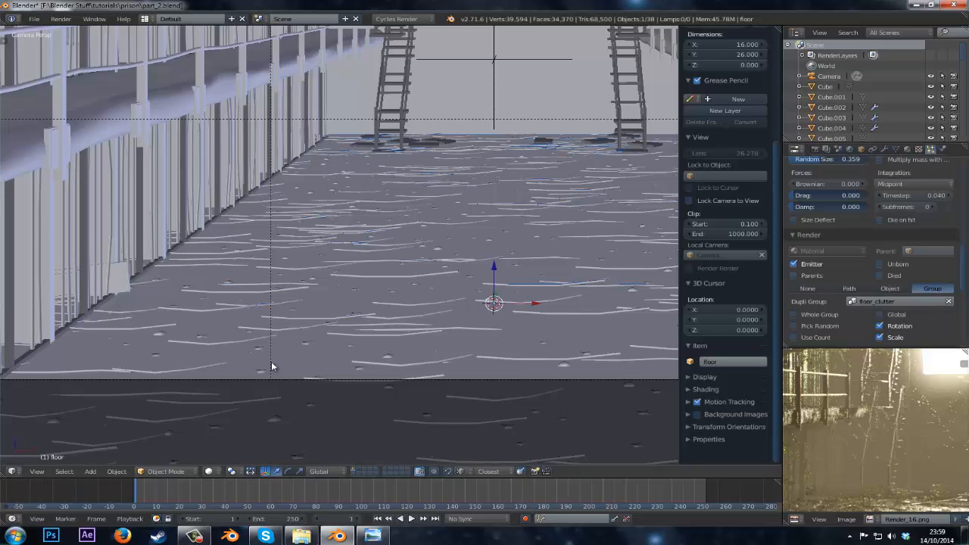
pyautogui.scroll(-3, 831, 258)
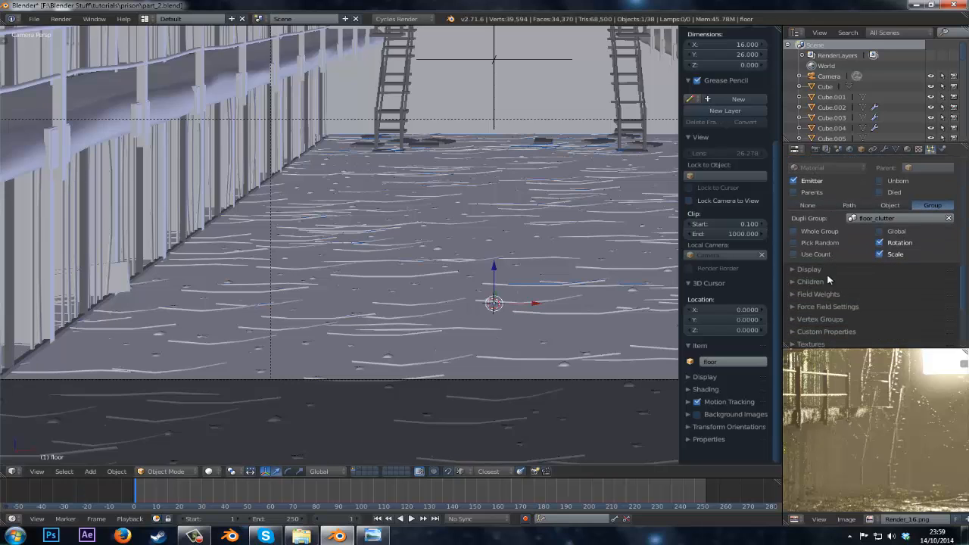
pyautogui.scroll(5, 826, 283)
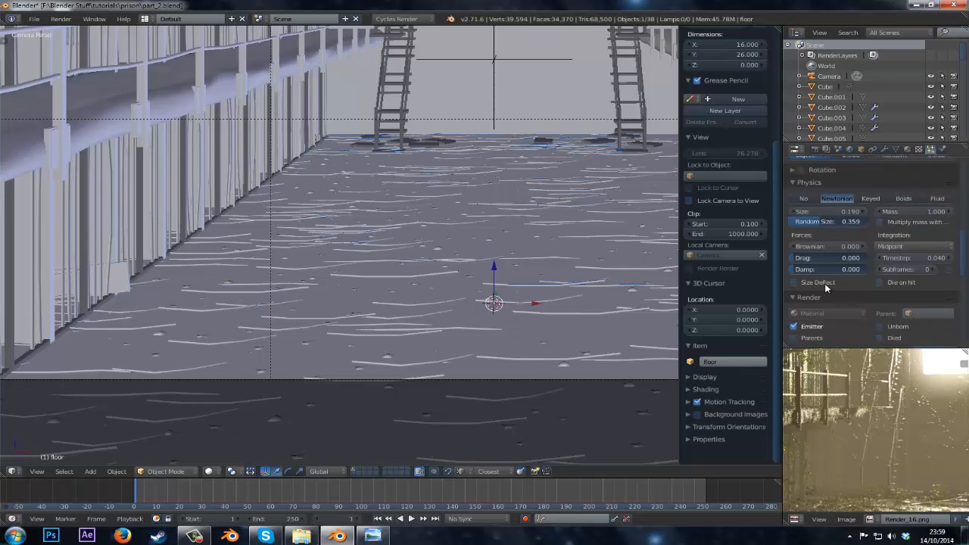
pyautogui.scroll(3, 824, 283)
pyautogui.click(796, 235)
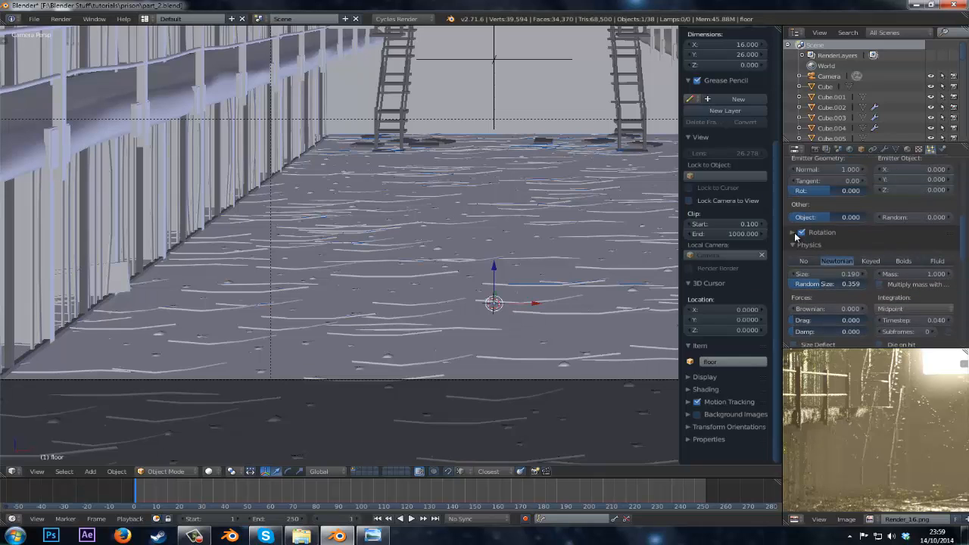
pyautogui.click(794, 234)
pyautogui.moveTo(886, 263); pyautogui.dragTo(32, 270)
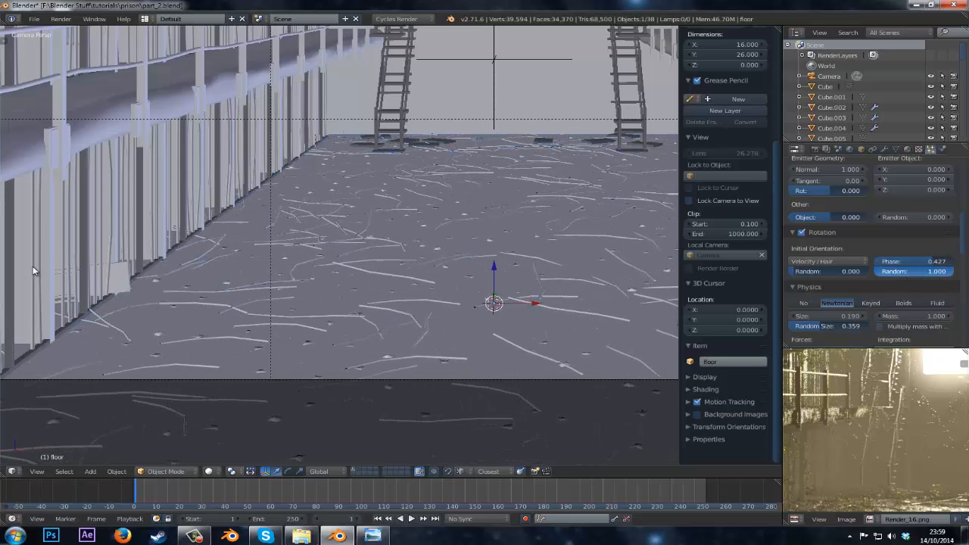
# - Examine the distribution, orientation and size of the scattered debris across the prison floor, both close up and from farther out
pyautogui.scroll(-4, 461, 296)
pyautogui.scroll(3, 463, 301)
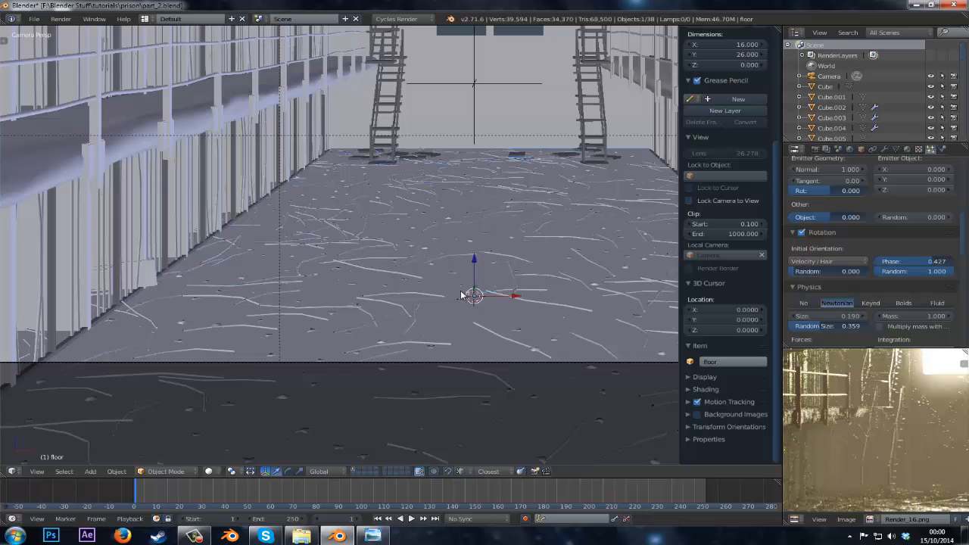
pyautogui.scroll(1, 329, 337)
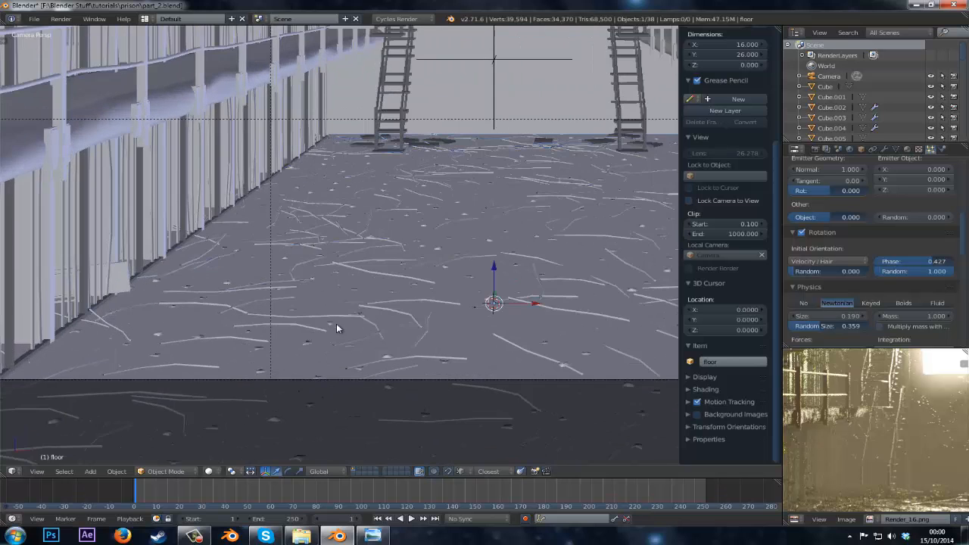
pyautogui.keyDown('shift'); pyautogui.moveTo(423, 320); pyautogui.dragTo(300, 373, button='middle'); pyautogui.keyUp('shift')
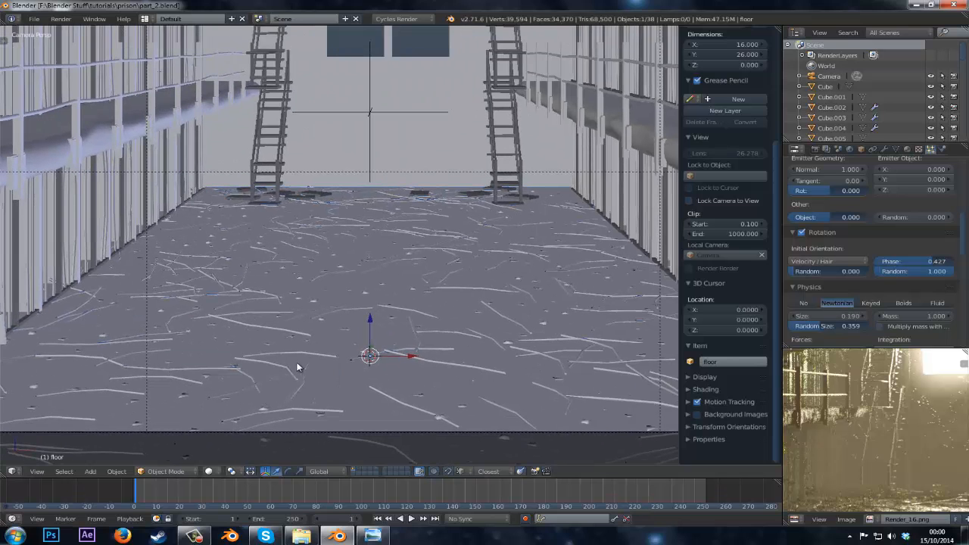
pyautogui.scroll(-2, 300, 373)
pyautogui.scroll(2, 310, 326)
pyautogui.keyDown('shift'); pyautogui.moveTo(290, 329); pyautogui.dragTo(365, 263, button='middle'); pyautogui.keyUp('shift')
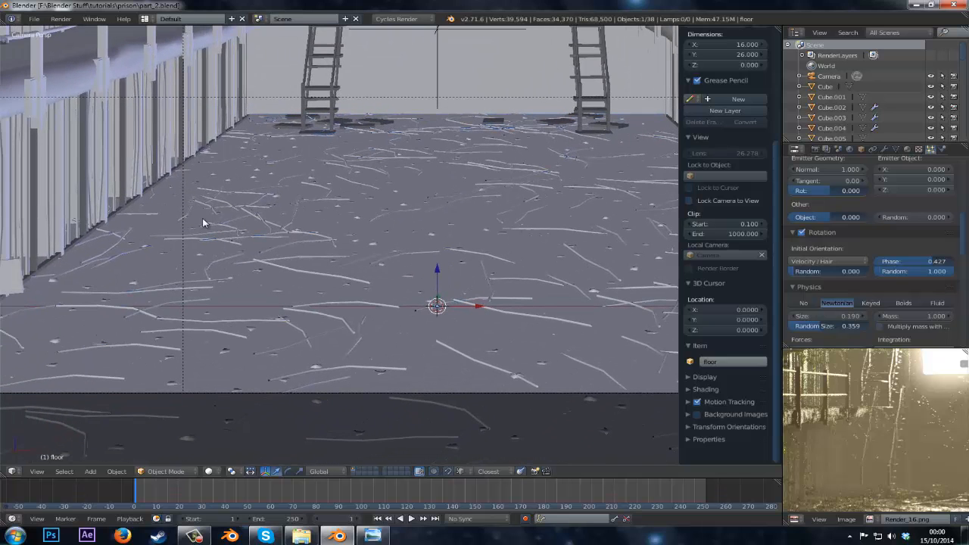
pyautogui.scroll(-1, 239, 309)
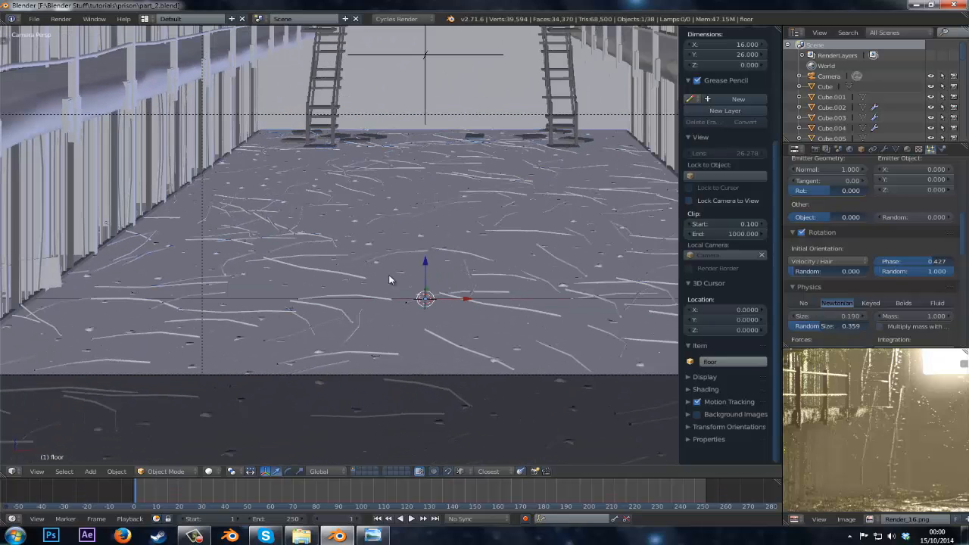
pyautogui.scroll(-3, 377, 369)
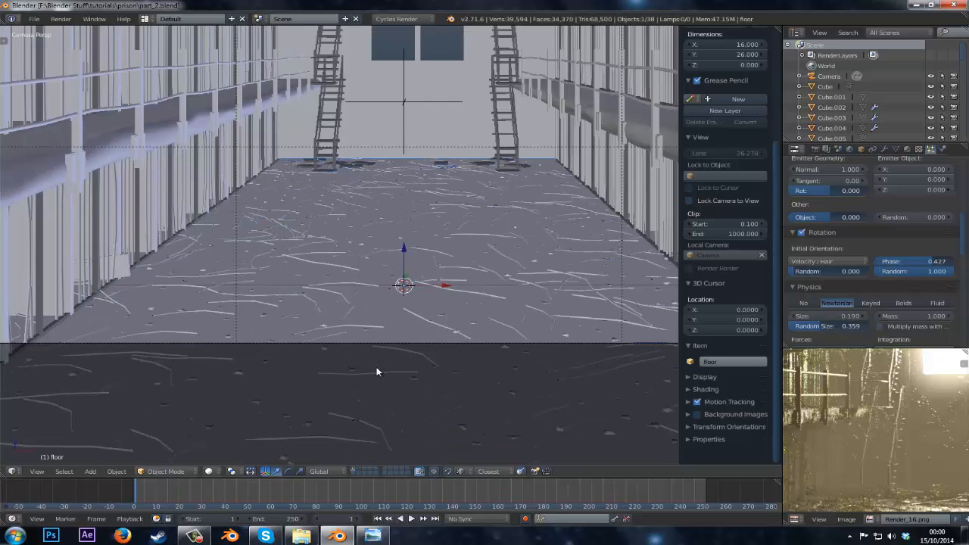
pyautogui.scroll(2, 375, 371)
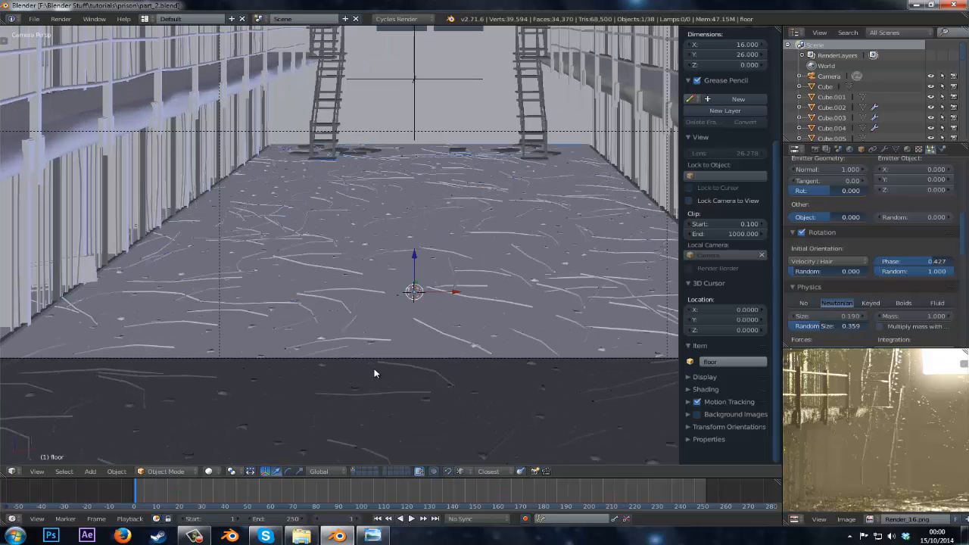
pyautogui.scroll(3, 374, 373)
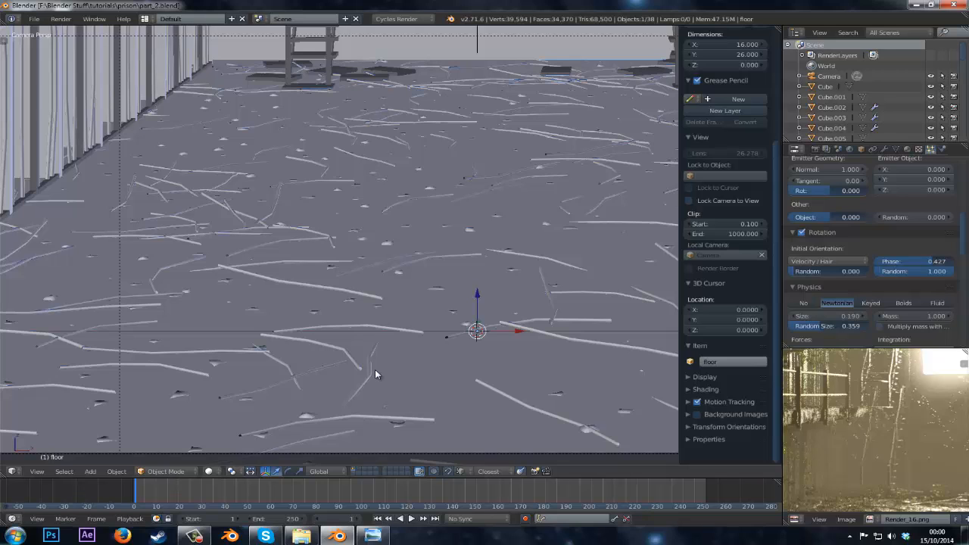
# - View the reference render Render_16.png enlarged and compare its floor clutter with the debris in the scene
pyautogui.hotkey('ctrl', 'Up')
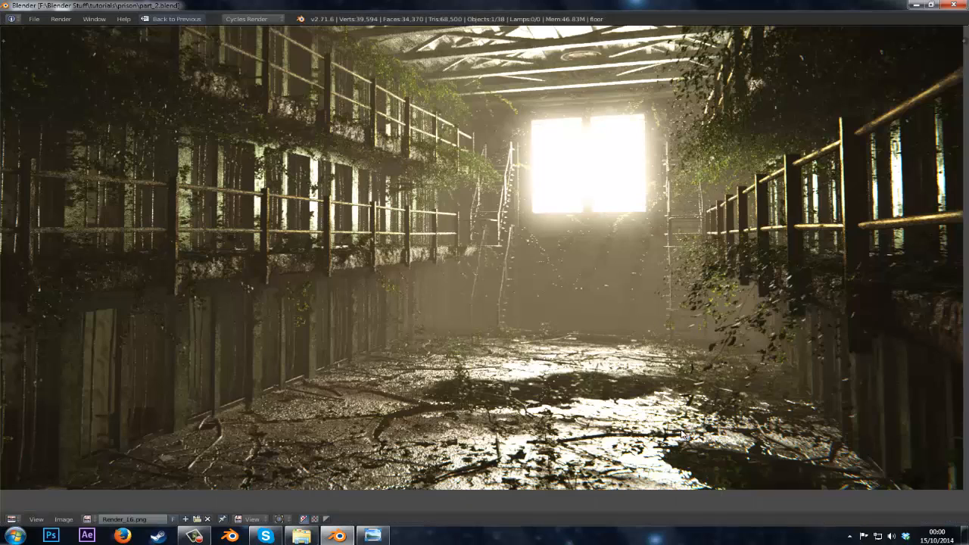
pyautogui.hotkey('ctrl', 'Up')
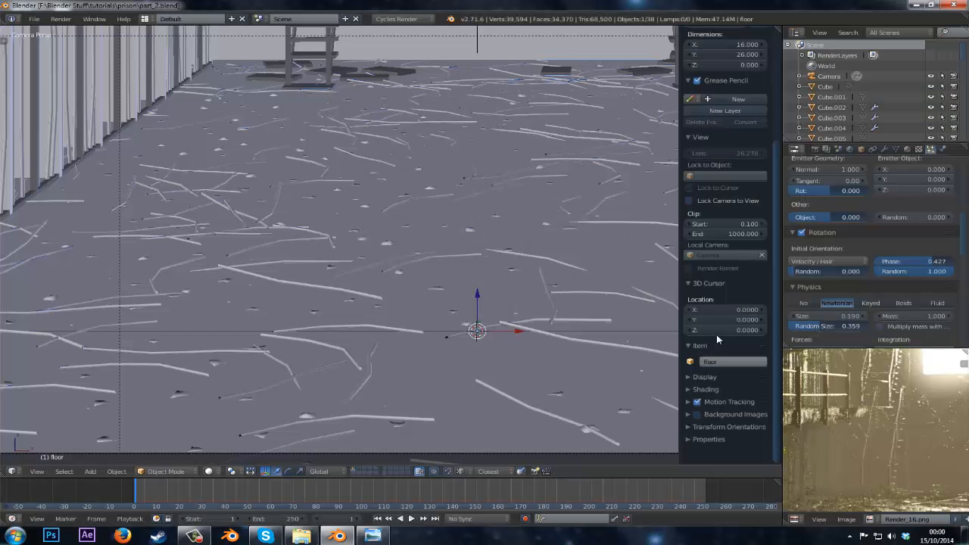
pyautogui.scroll(-4, 449, 264)
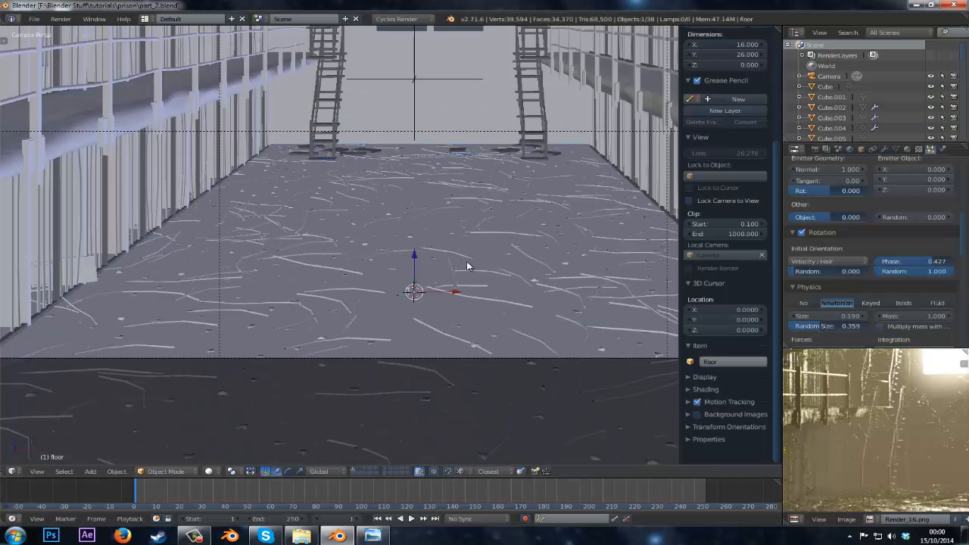
# - Enlarge the particle settings area and bring the Render options of the floor_clutter dupli group into view
pyautogui.scroll(10, 897, 232)
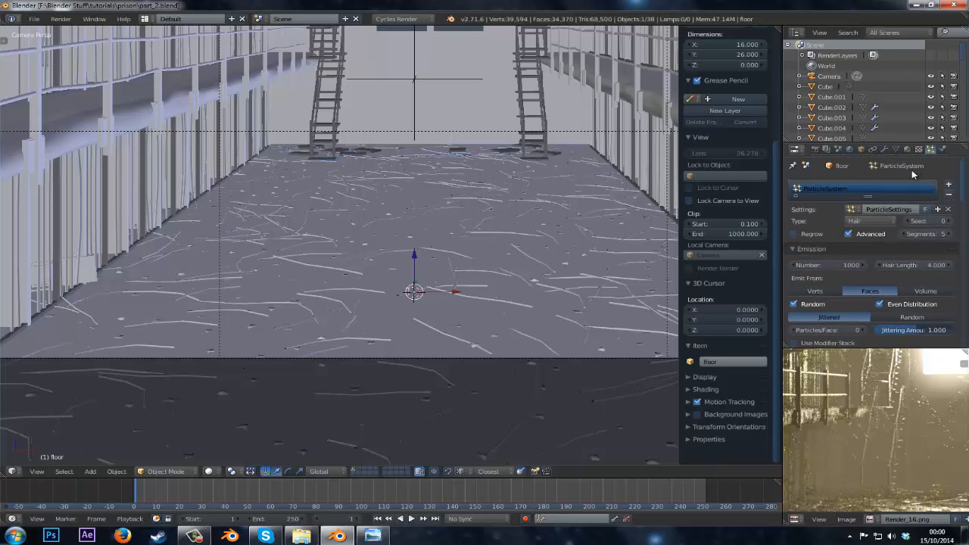
pyautogui.scroll(-10, 851, 217)
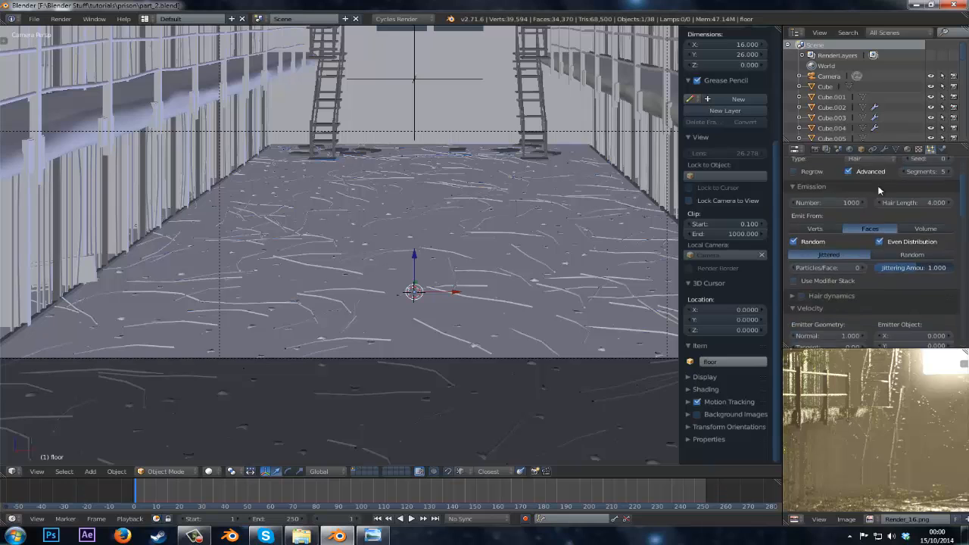
pyautogui.scroll(-5, 848, 250)
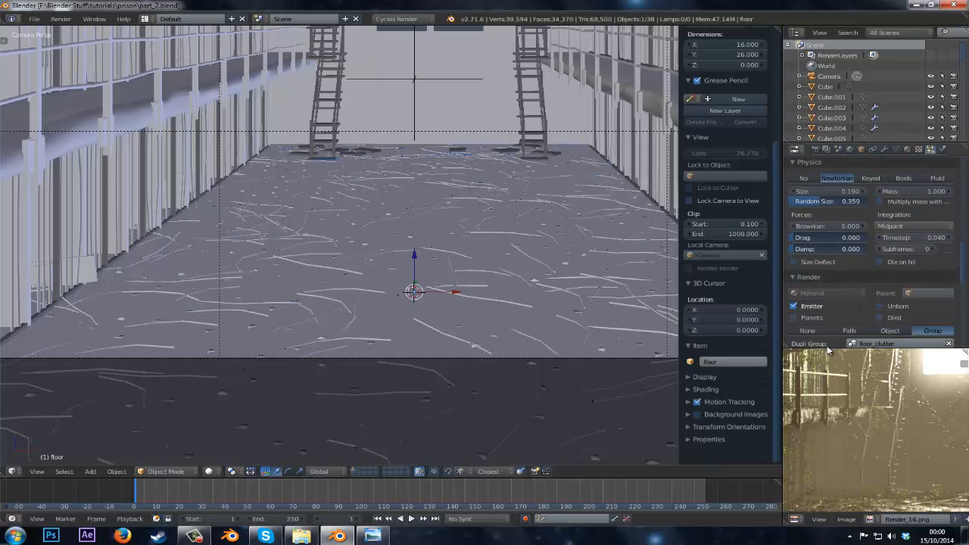
pyautogui.moveTo(826, 350); pyautogui.dragTo(819, 455)
pyautogui.scroll(-2, 831, 368)
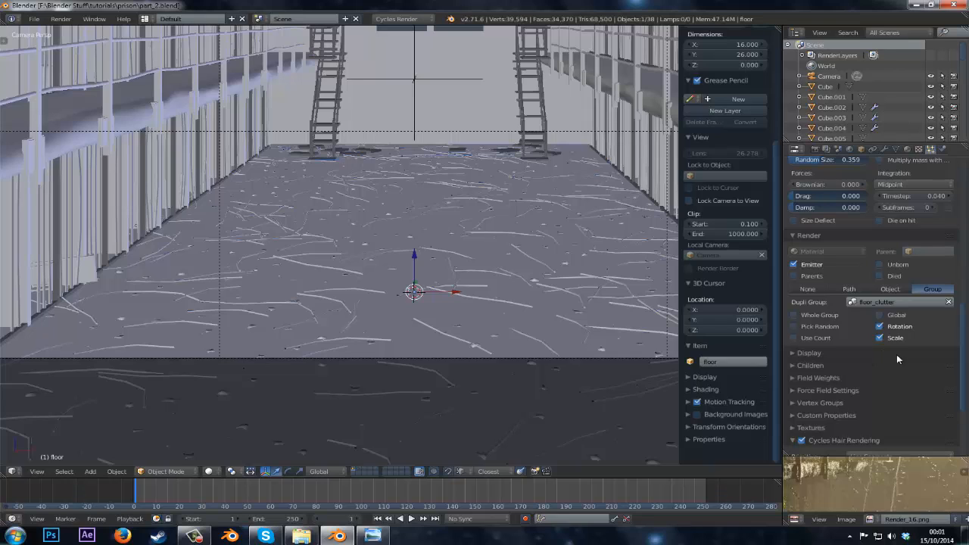
# - Try the Whole Group, Pick Random and Use Count options for the floor_clutter dupli group
pyautogui.click(794, 315)
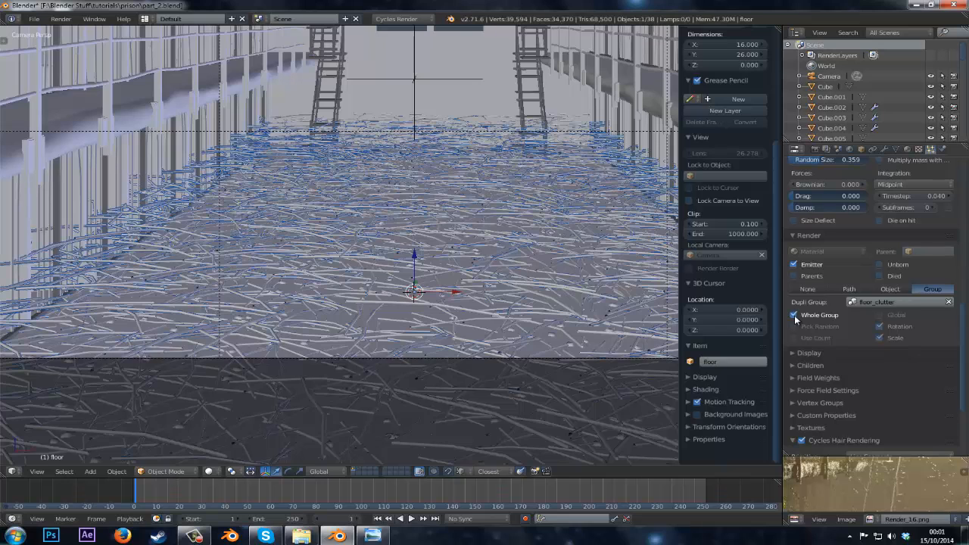
pyautogui.click(794, 315)
pyautogui.click(793, 326)
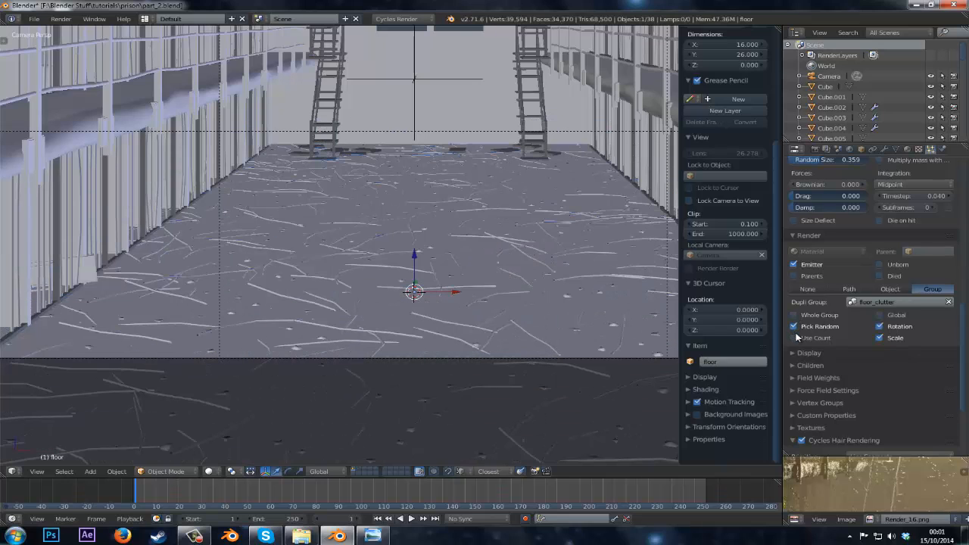
pyautogui.click(795, 338)
pyautogui.click(794, 338)
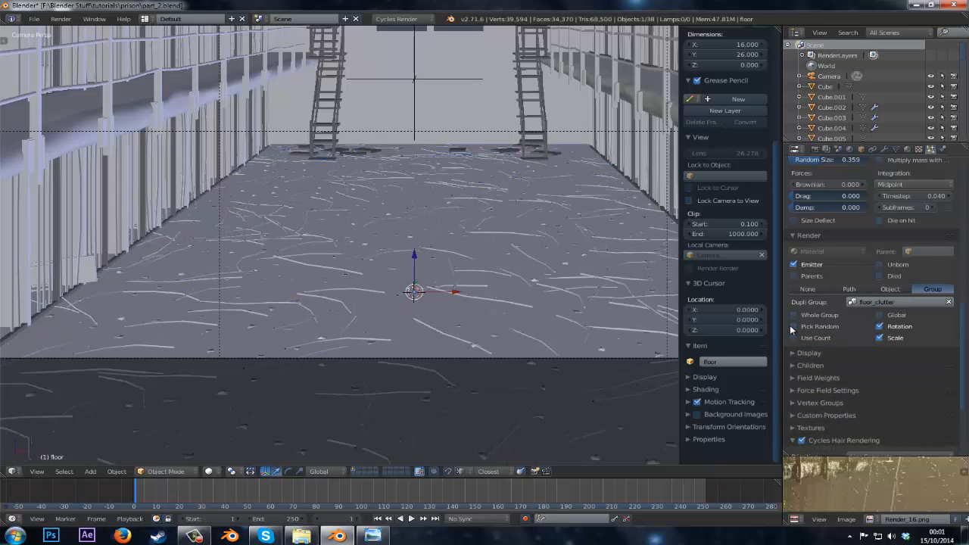
pyautogui.click(792, 327)
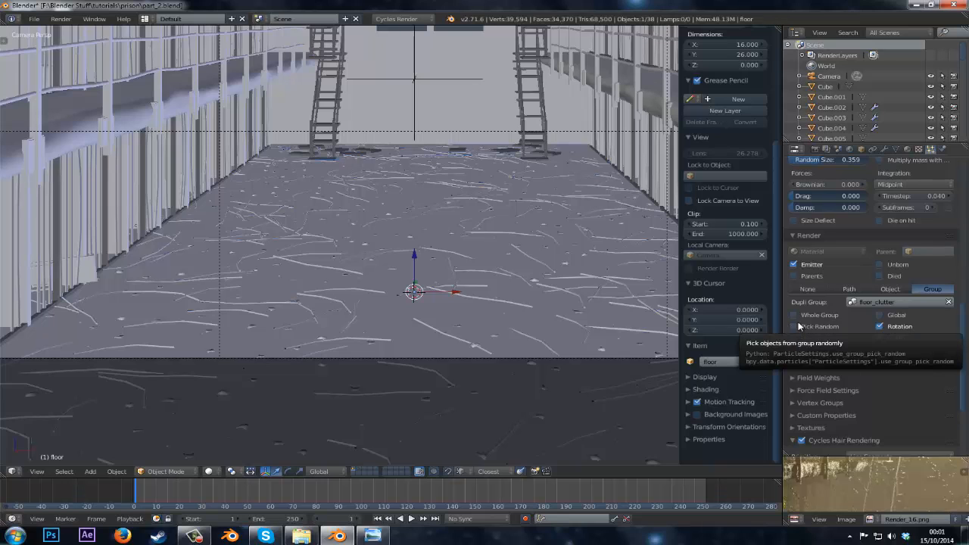
pyautogui.scroll(15, 798, 326)
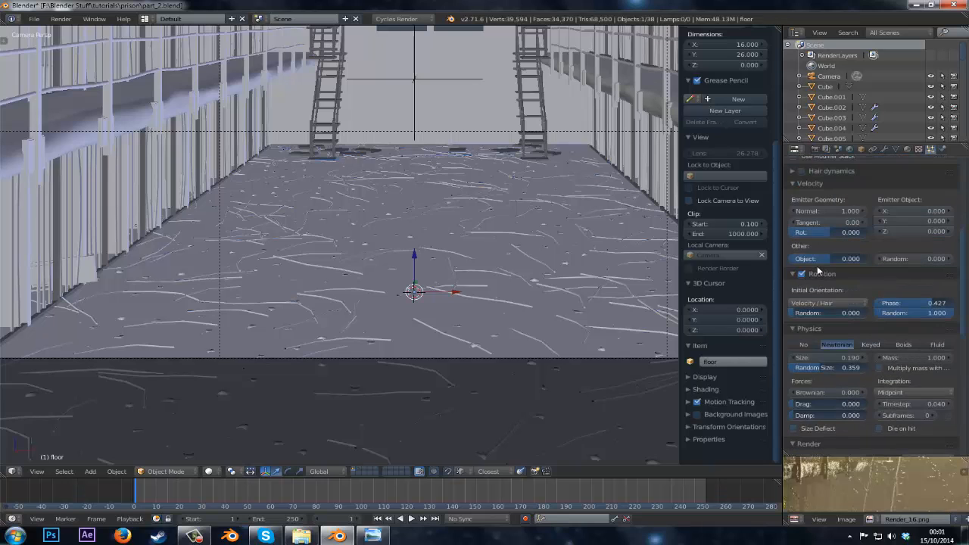
pyautogui.scroll(-12, 812, 208)
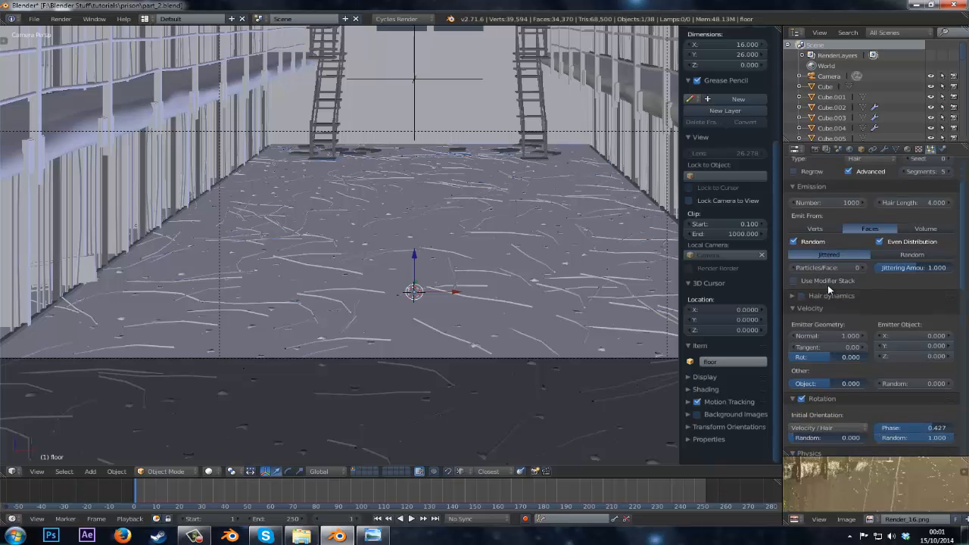
# - Review the source debris objects on their own layer and the floor's particle settings from Emission through to the Render group options
pyautogui.scroll(-3, 825, 295)
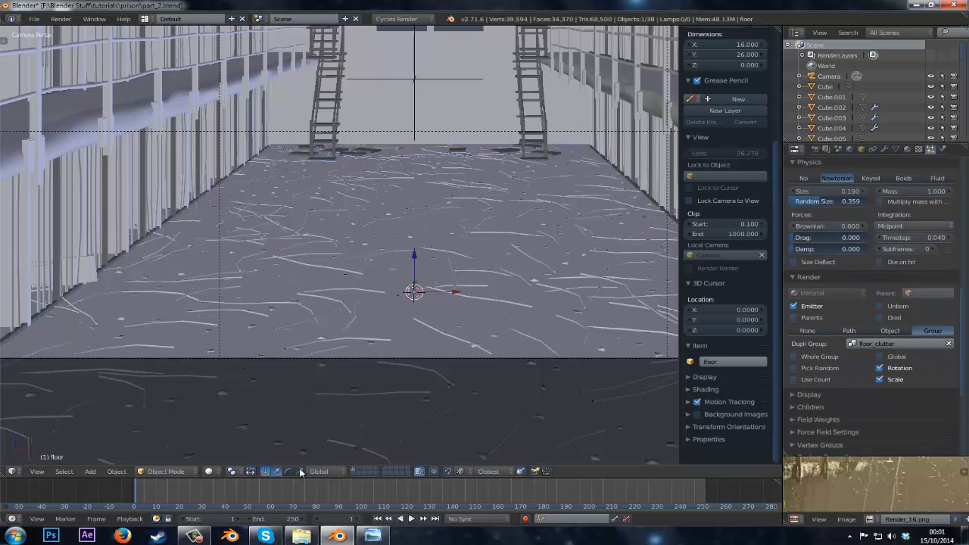
pyautogui.click(359, 469)
pyautogui.moveTo(402, 342); pyautogui.dragTo(356, 364, button='middle')
pyautogui.scroll(4, 325, 350)
pyautogui.press('KP_0')
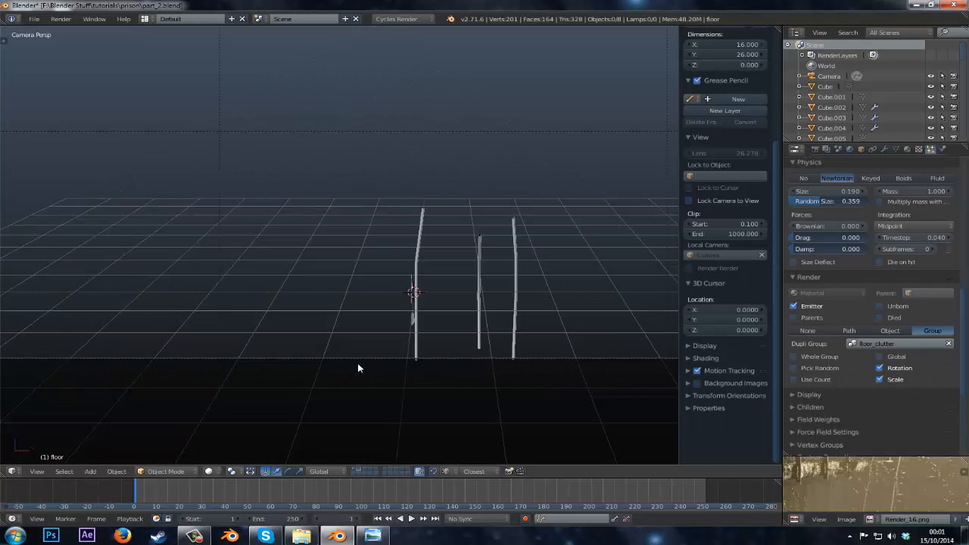
pyautogui.click(353, 469)
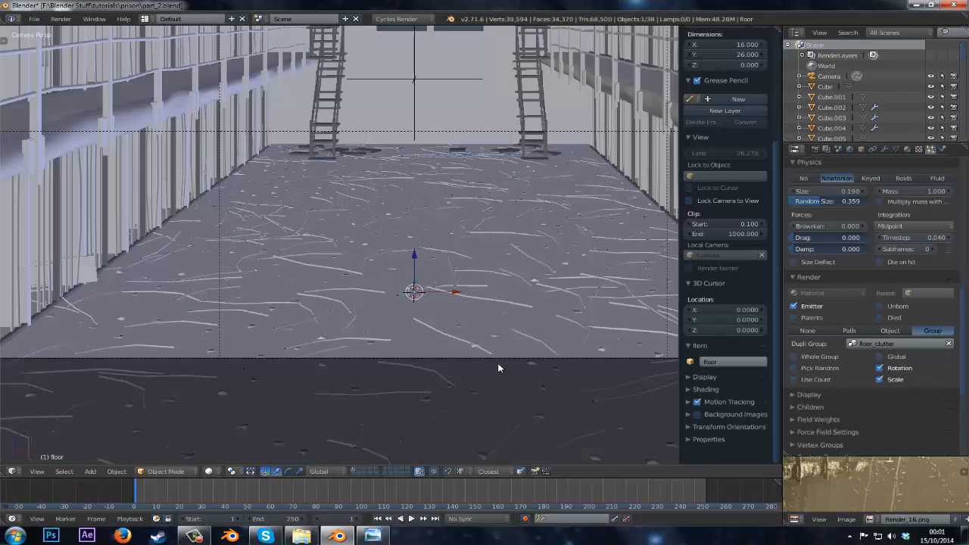
pyautogui.scroll(7, 862, 302)
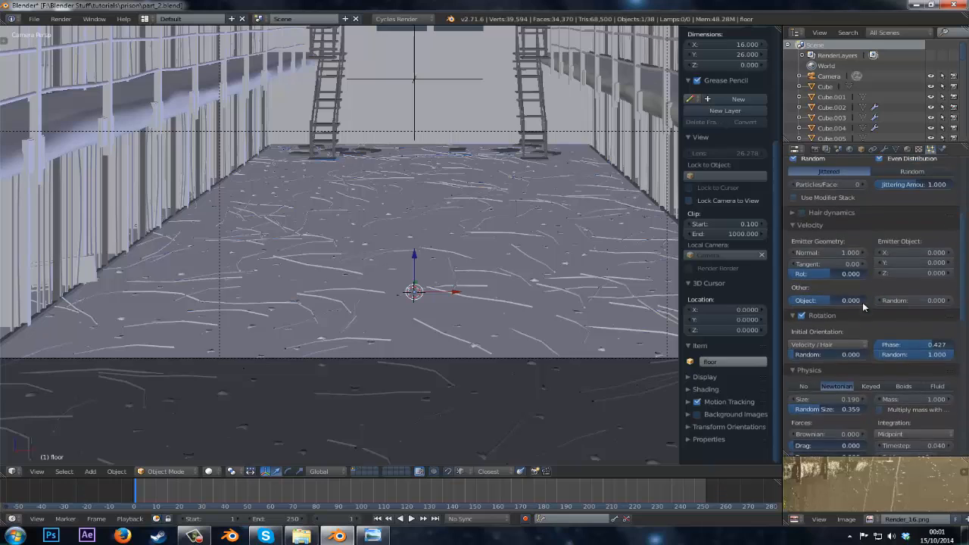
pyautogui.scroll(5, 862, 302)
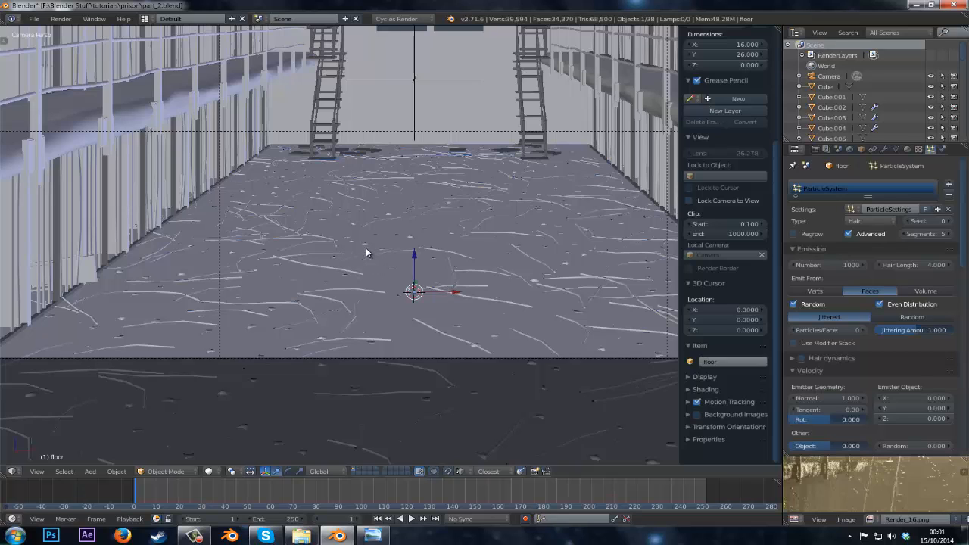
pyautogui.scroll(-8, 814, 356)
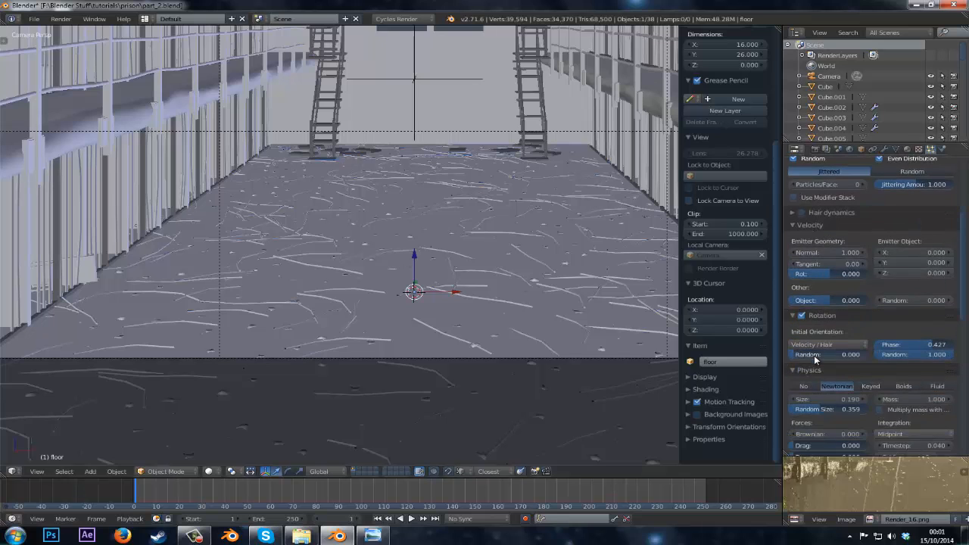
pyautogui.scroll(-3, 815, 356)
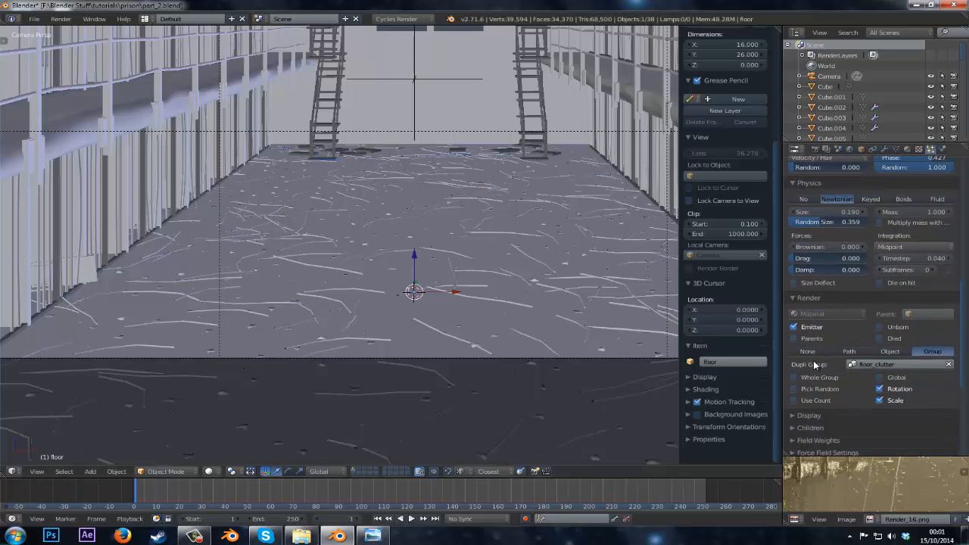
# - Enable Use Count for the floor_clutter dupli group, comparing the scatter with Pick Random on and off, and leave Pick Random disabled
pyautogui.click(794, 389)
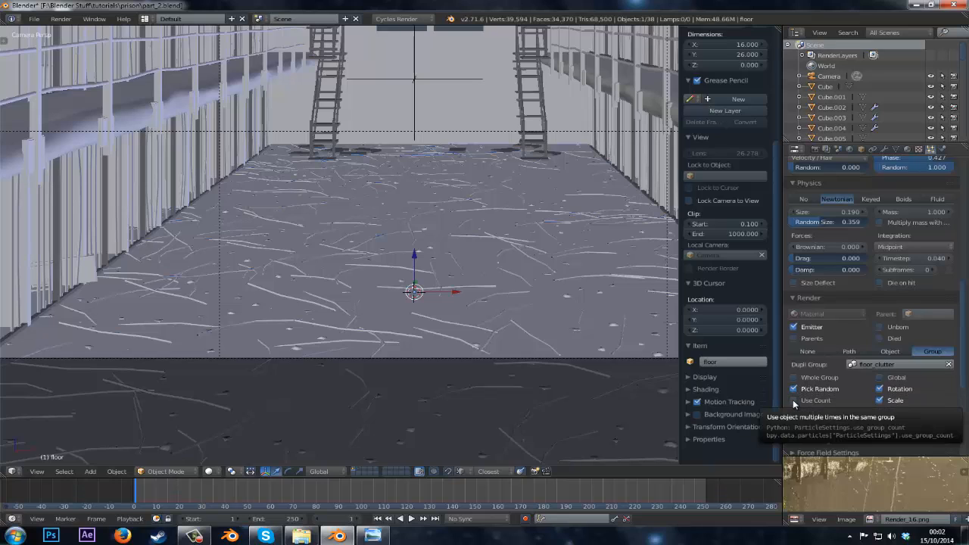
pyautogui.click(793, 401)
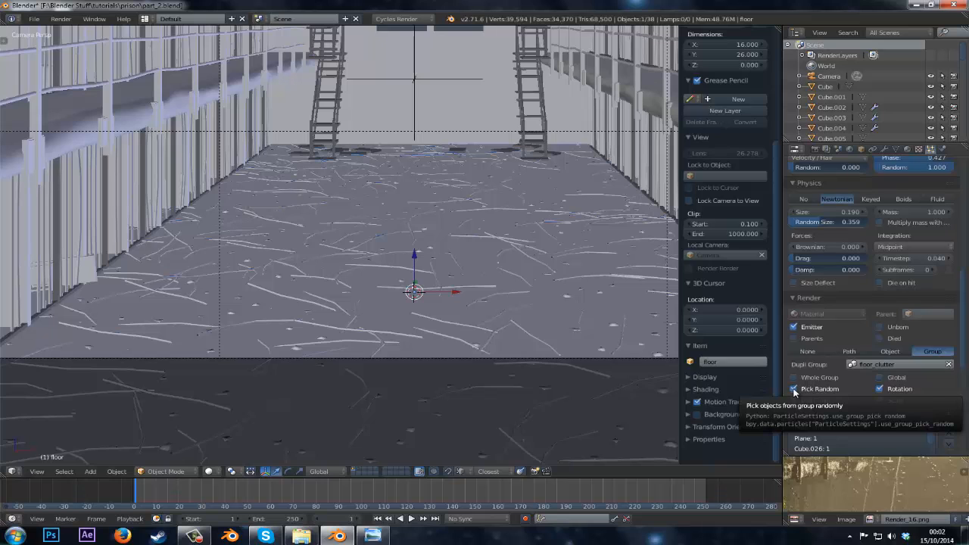
pyautogui.click(794, 389)
pyautogui.click(794, 390)
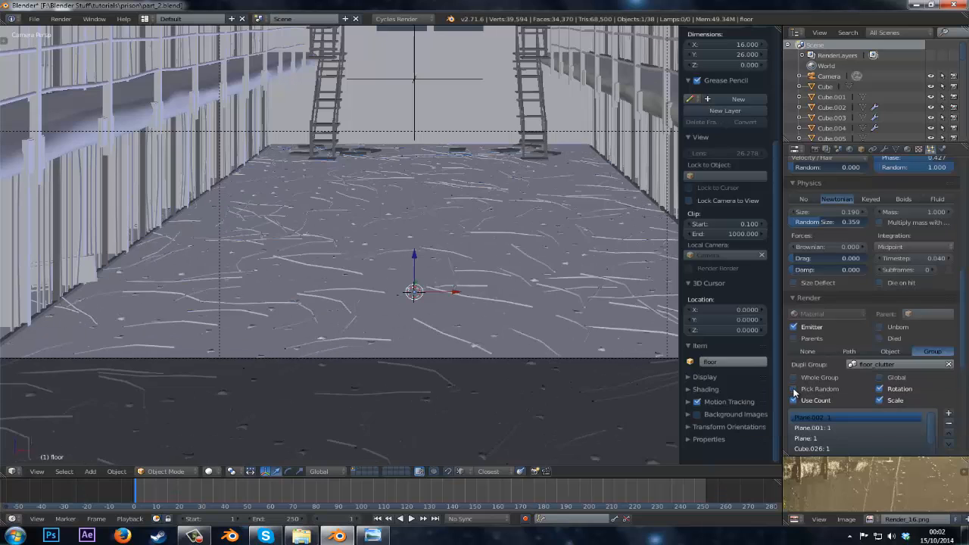
pyautogui.click(794, 389)
pyautogui.scroll(-1, 798, 390)
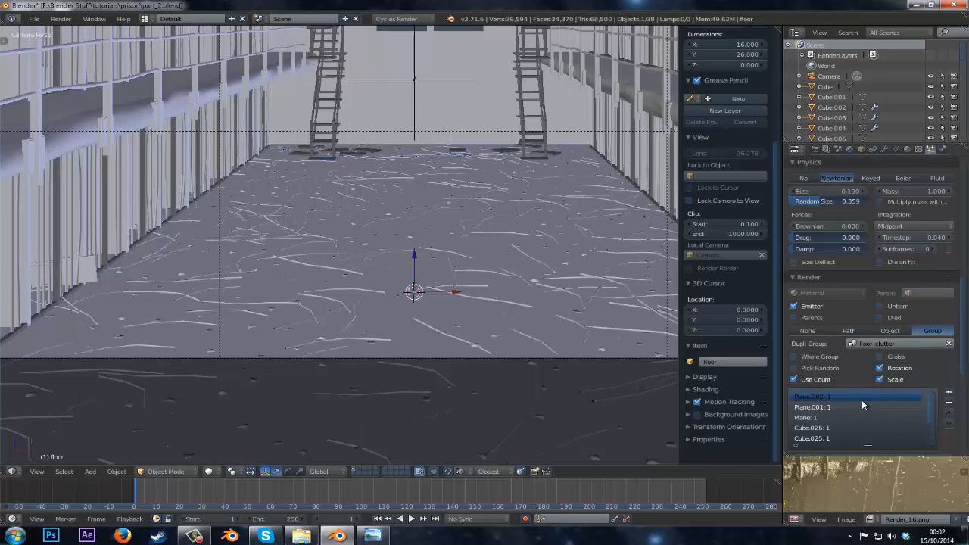
# - Look through the Use Count list to check which debris objects it contains and how they are named
pyautogui.scroll(-3, 854, 396)
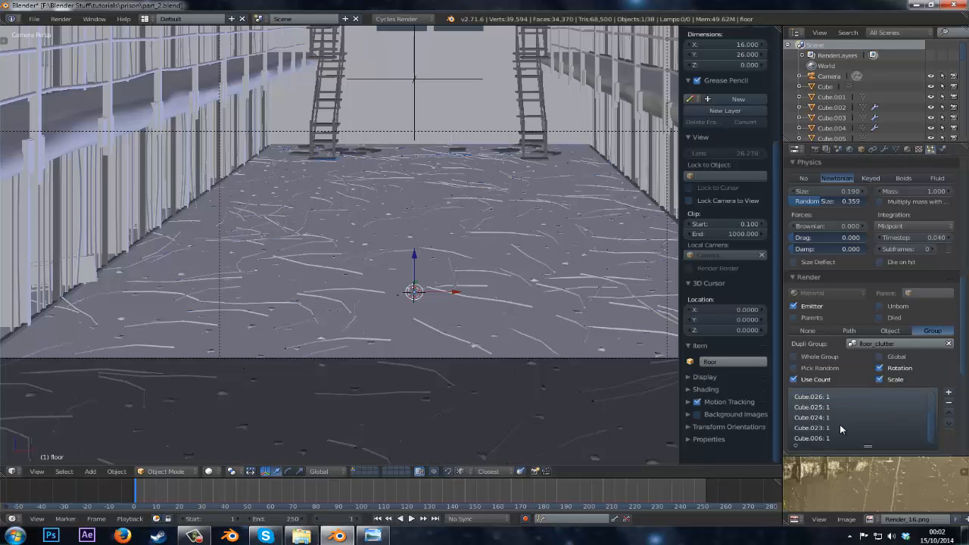
pyautogui.scroll(2, 807, 439)
pyautogui.scroll(-2, 807, 439)
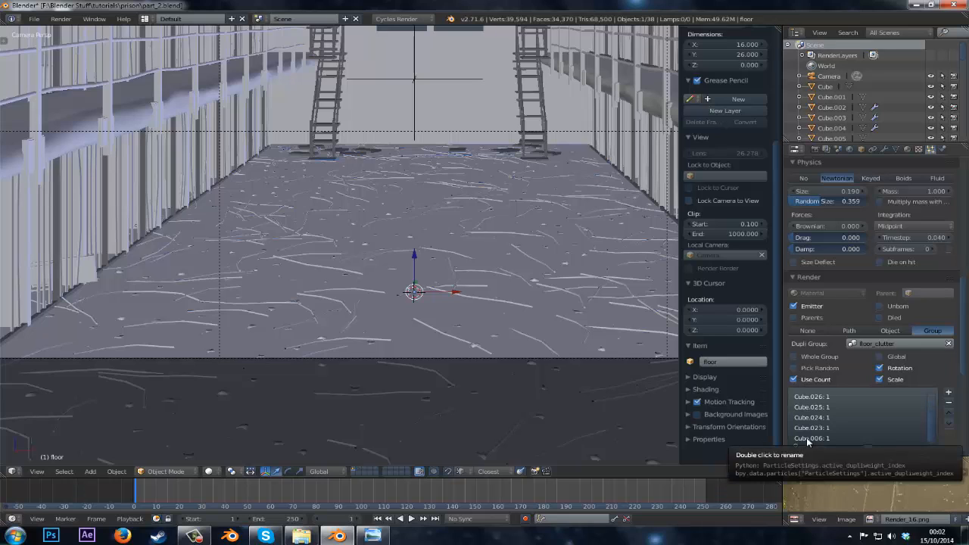
pyautogui.click(807, 440)
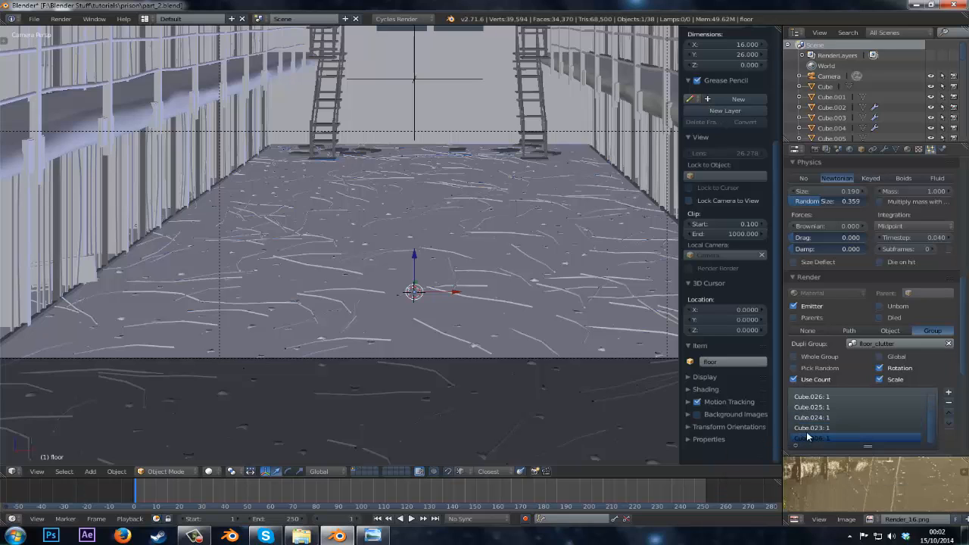
pyautogui.scroll(2, 807, 433)
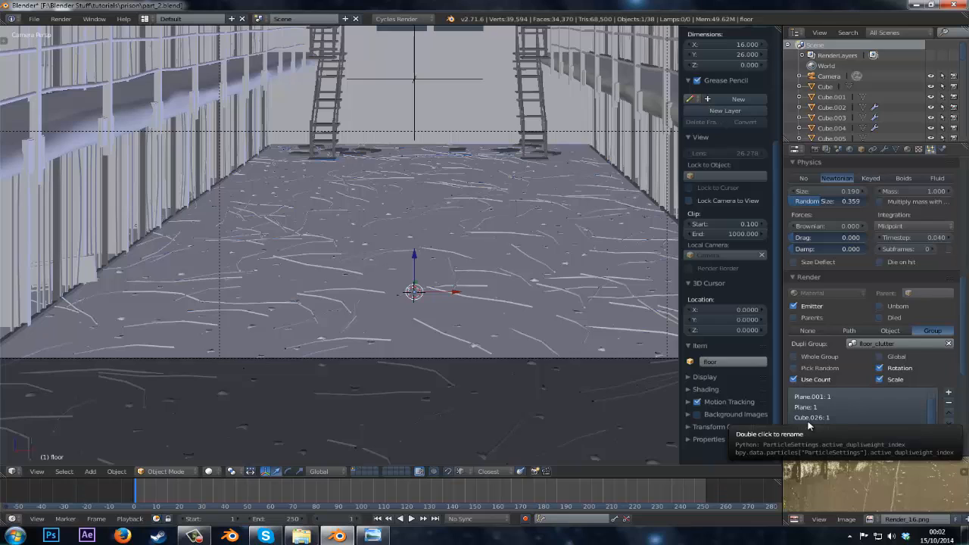
pyautogui.scroll(-2, 808, 424)
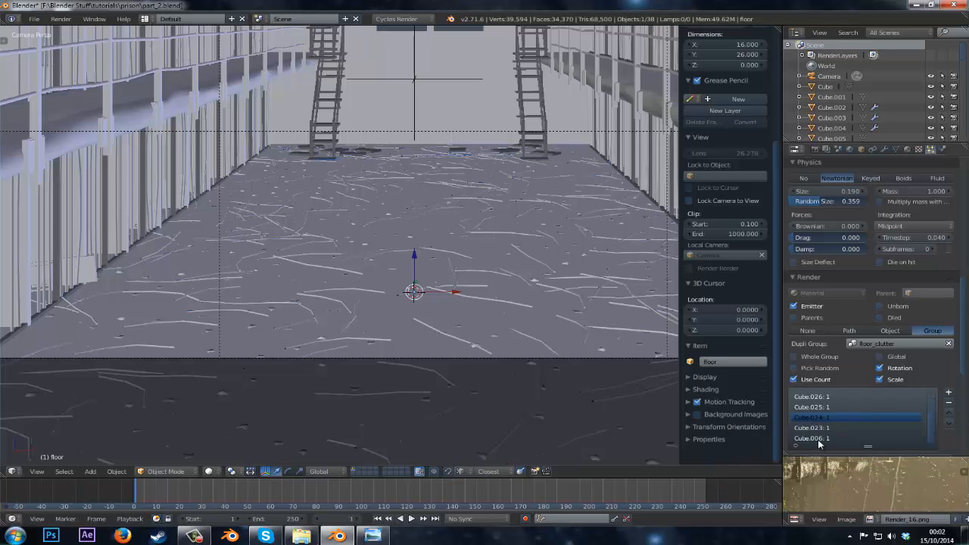
pyautogui.scroll(3, 819, 431)
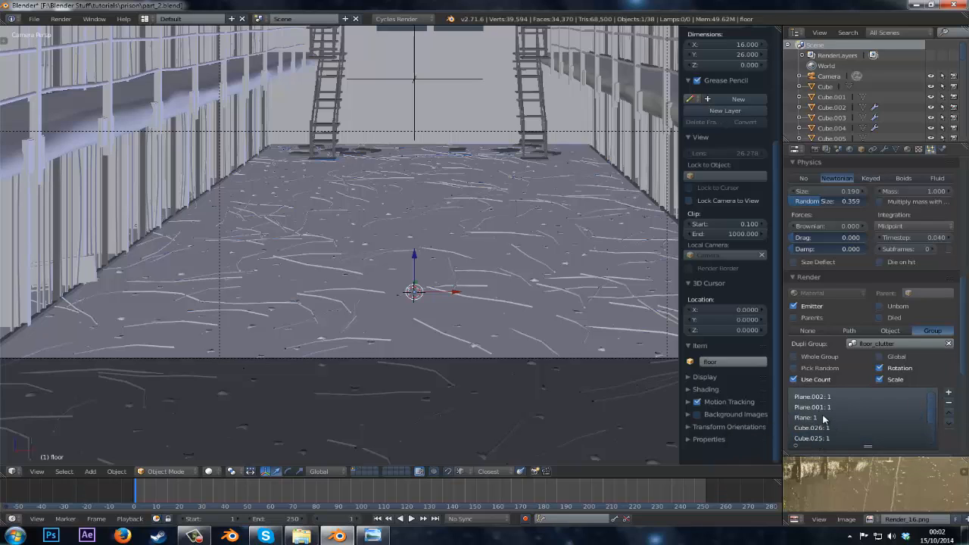
pyautogui.scroll(-3, 827, 412)
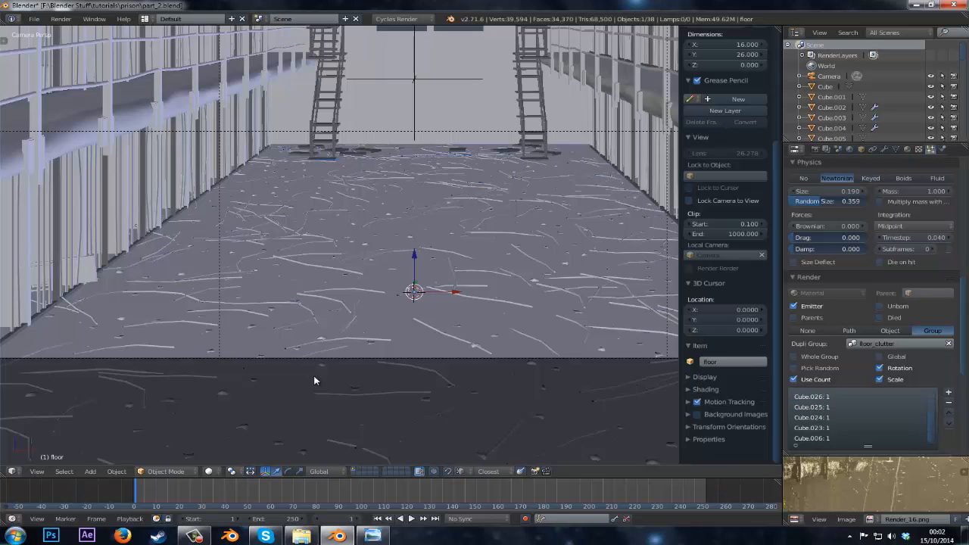
# - Show the layer holding the debris objects and rename the slightly bent bar Cube.024 to bar1
pyautogui.click(359, 469)
pyautogui.moveTo(414, 296); pyautogui.dragTo(368, 234, button='middle')
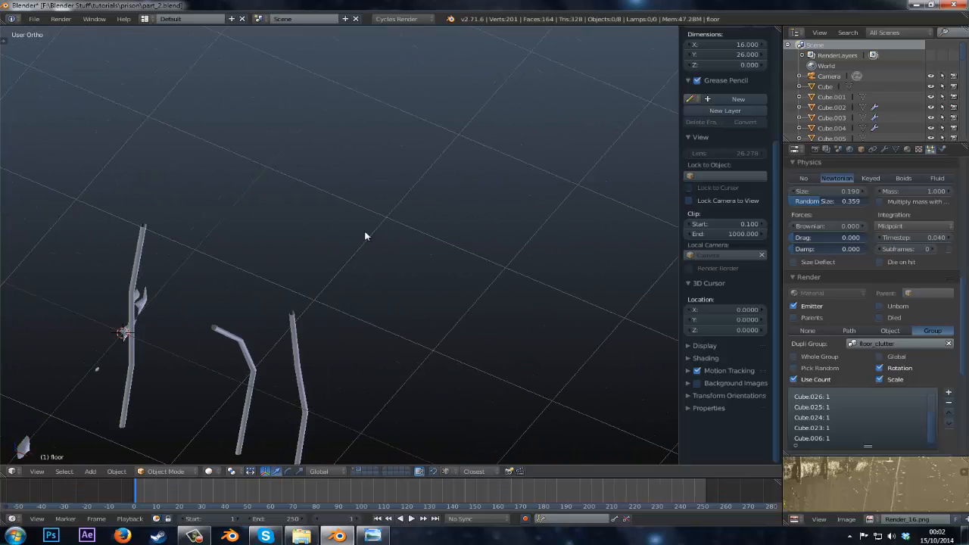
pyautogui.rightClick(299, 357)
pyautogui.scroll(-3, 300, 357)
pyautogui.click(713, 362)
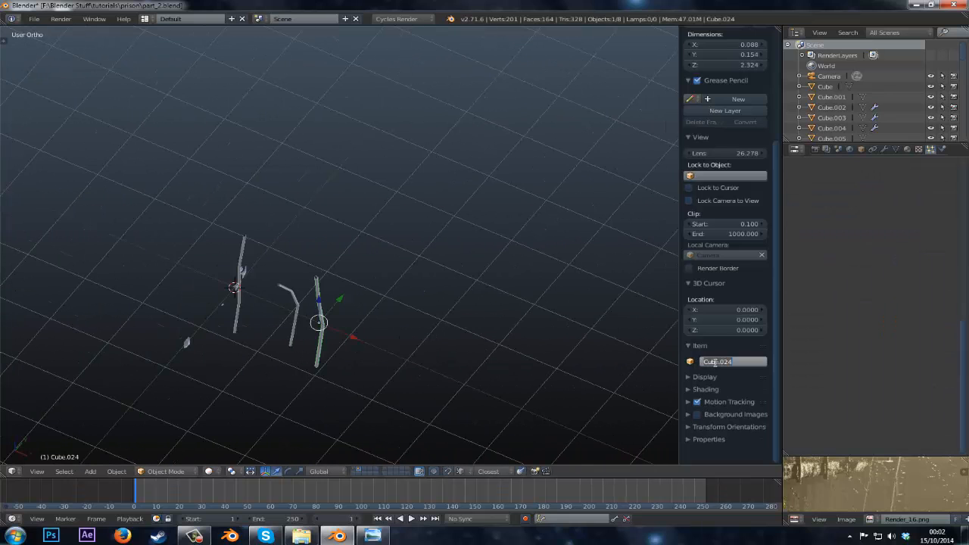
pyautogui.write('bar1')
pyautogui.press('Return')
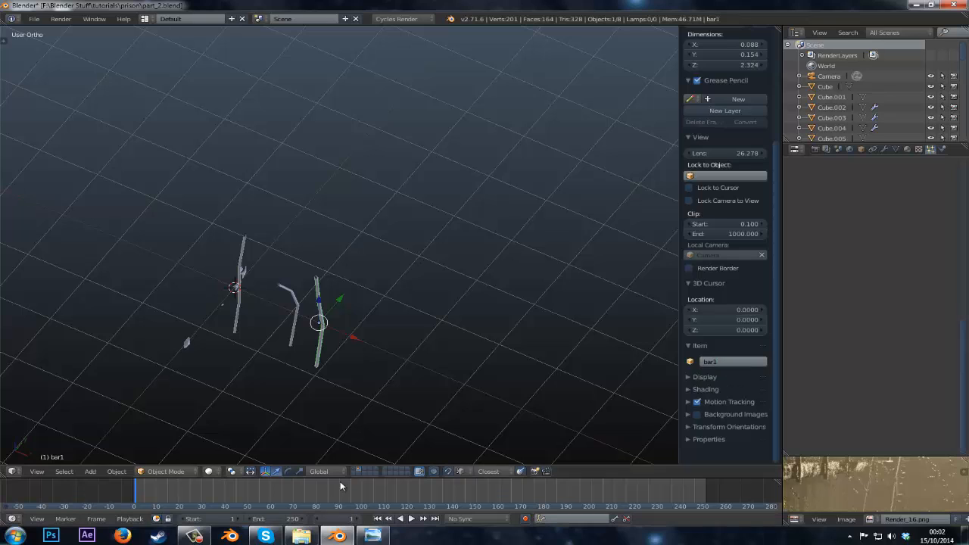
# - Rename the sharply bent bar Cube.023 to bar2 and the long bar at the origin to bar3
pyautogui.rightClick(307, 306)
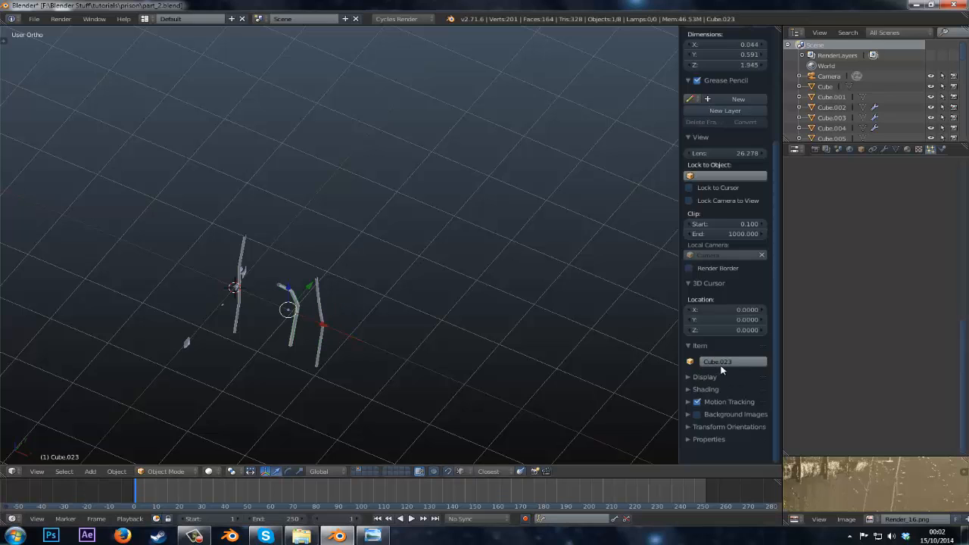
pyautogui.click(714, 362)
pyautogui.write('bar2')
pyautogui.press('Return')
pyautogui.rightClick(243, 255)
pyautogui.click(712, 361)
pyautogui.write('bar')
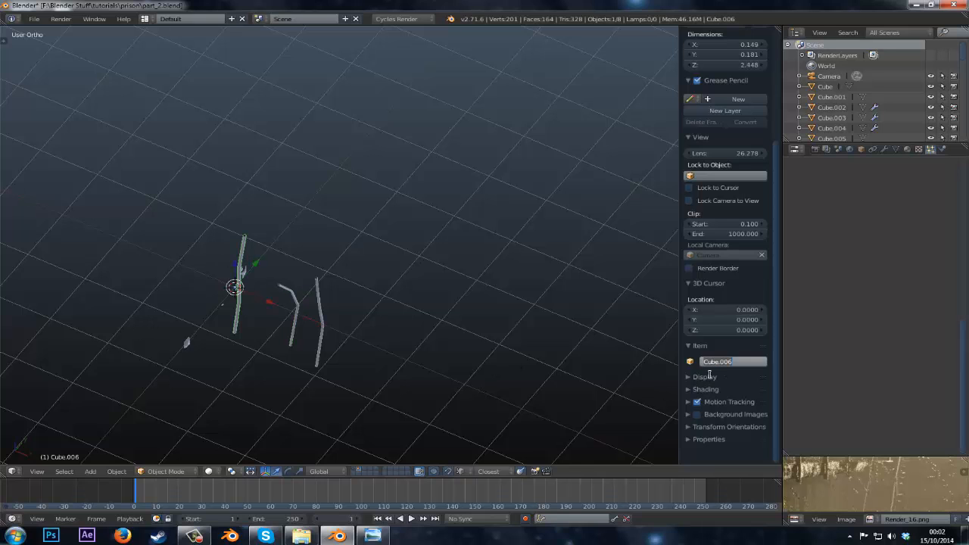
pyautogui.write('3')
pyautogui.press('Return')
# - Rename the tiny dropping object Cube.025 to rat_poo
pyautogui.scroll(3, 484, 333)
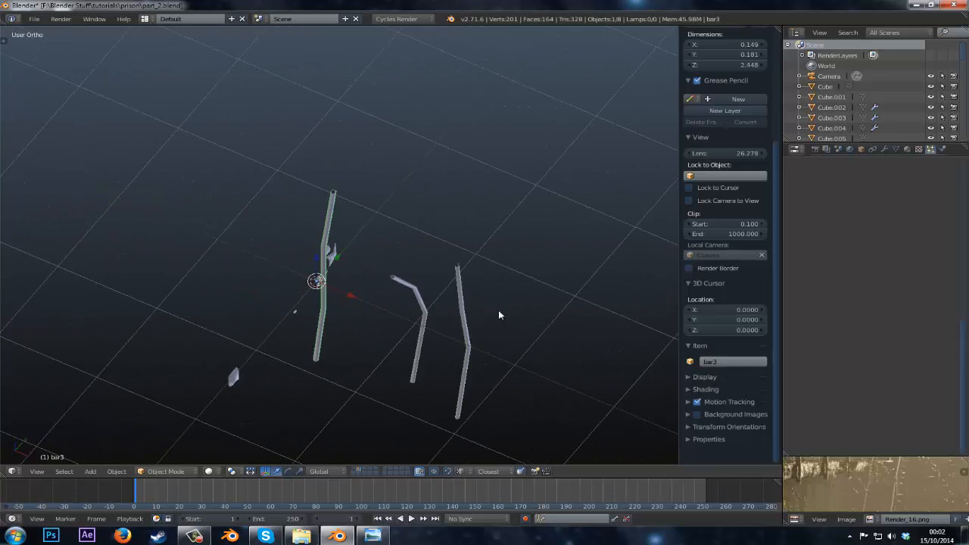
pyautogui.rightClick(297, 312)
pyautogui.click(738, 361)
pyautogui.write('rai')
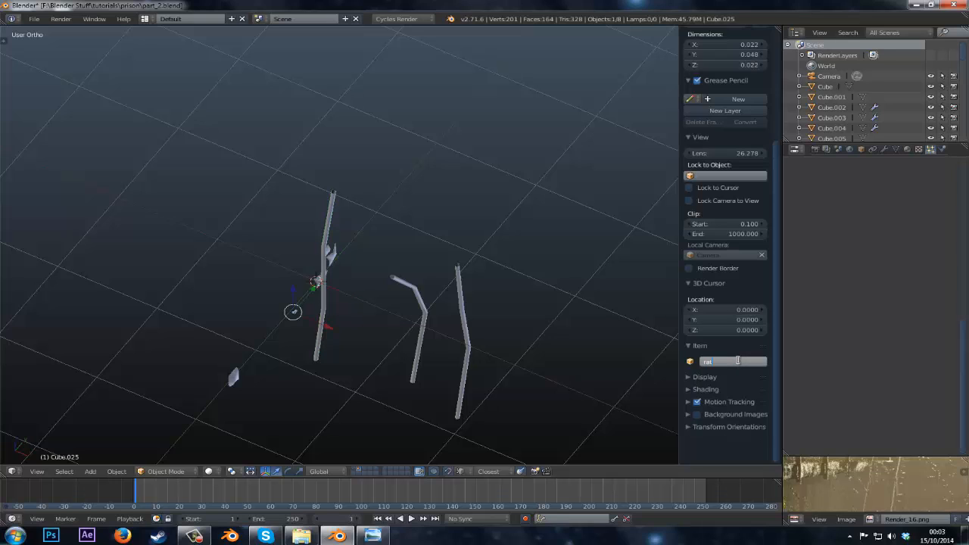
pyautogui.write('_poo')
pyautogui.press('Return')
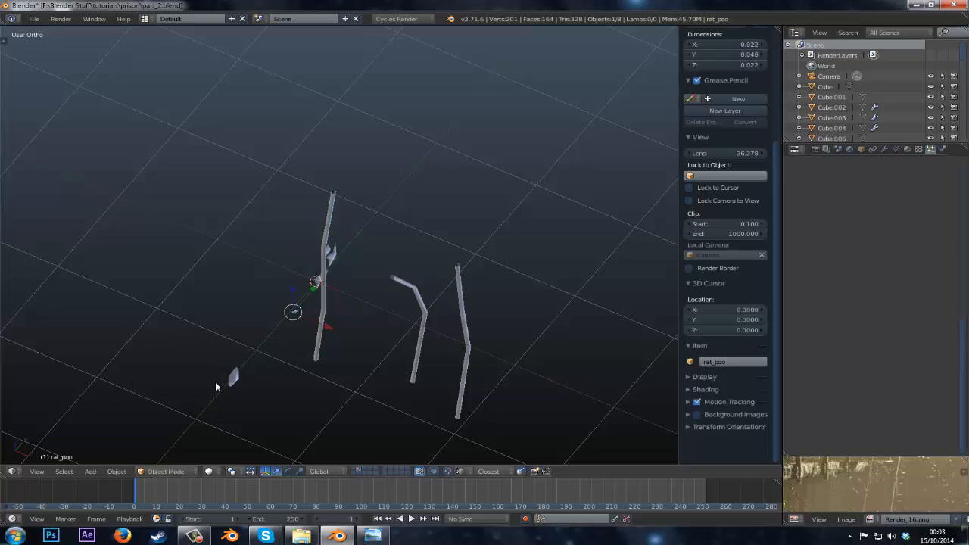
# - Rename the small stone object Cube.026 to rock
pyautogui.rightClick(246, 379)
pyautogui.click(733, 361)
pyautogui.write('rock')
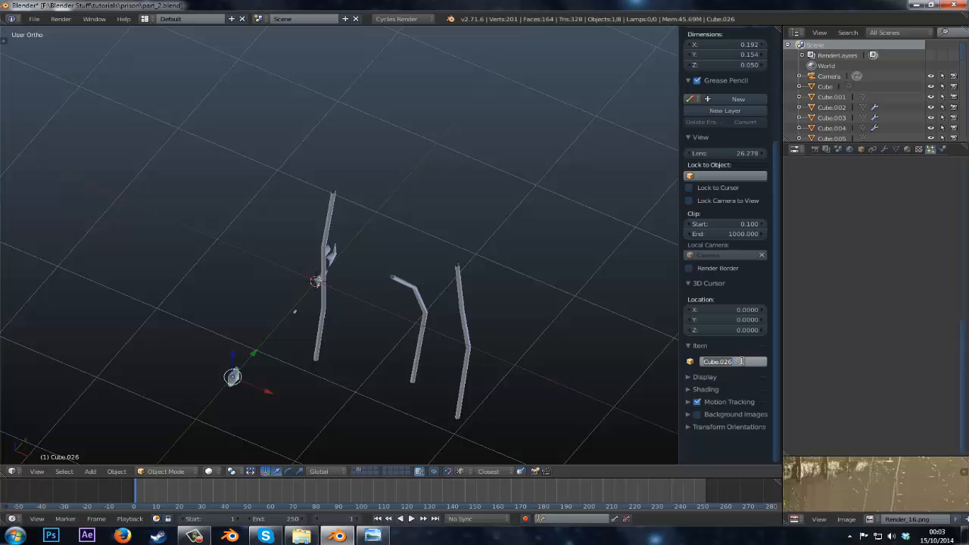
pyautogui.press('Return')
# - Rename the glass shard Plane.001 beside the long bar to glass1
pyautogui.moveTo(315, 273); pyautogui.dragTo(550, 315, button='middle')
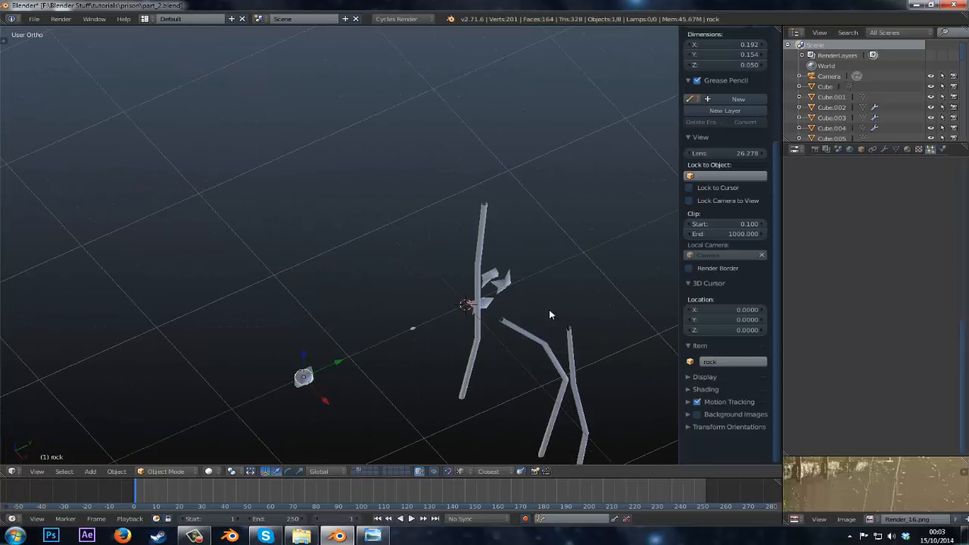
pyautogui.rightClick(501, 283)
pyautogui.click(733, 361)
pyautogui.write('glass1')
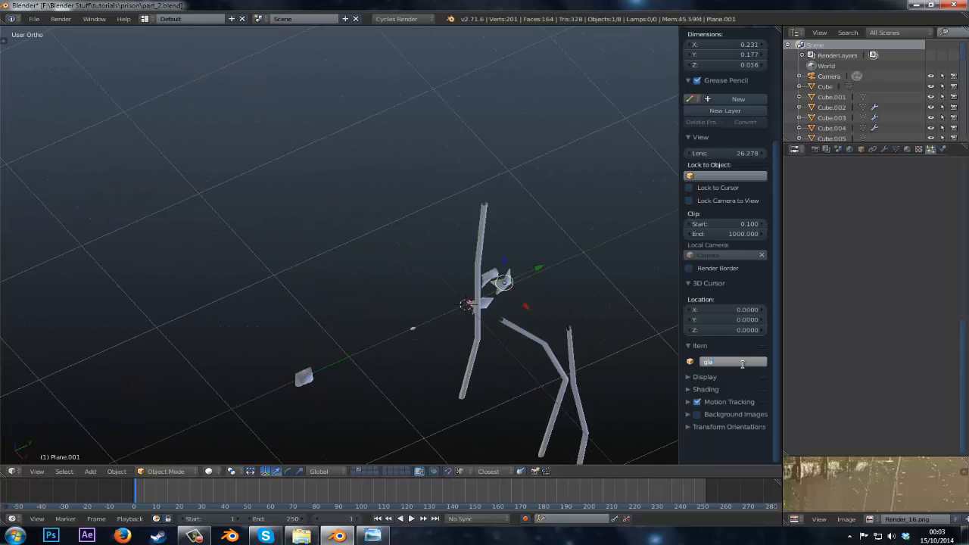
pyautogui.press('Return')
# - Rename the glass shard Plane to glass2 and the shard Plane.002 to glass3
pyautogui.rightClick(491, 277)
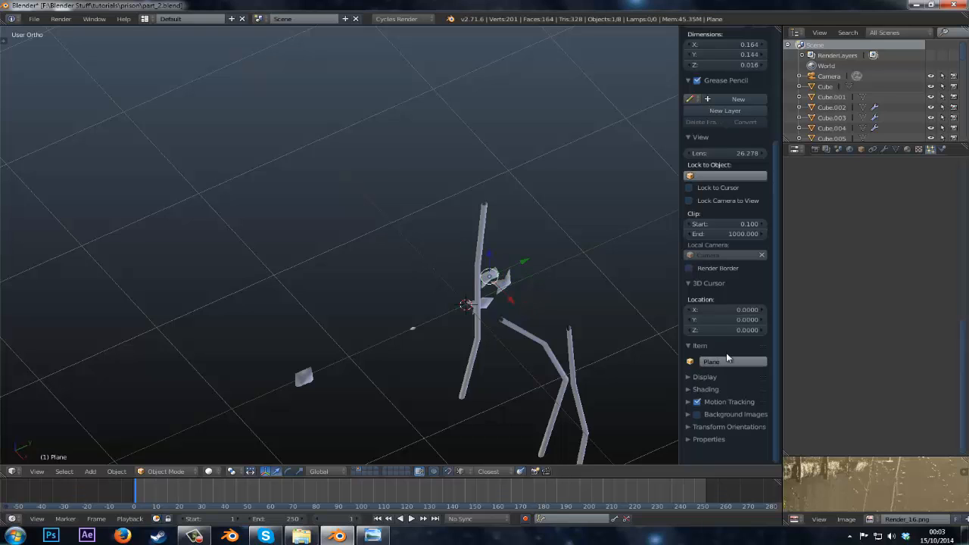
pyautogui.click(729, 362)
pyautogui.write('glass2')
pyautogui.press('Return')
pyautogui.rightClick(496, 301)
pyautogui.write('gla')
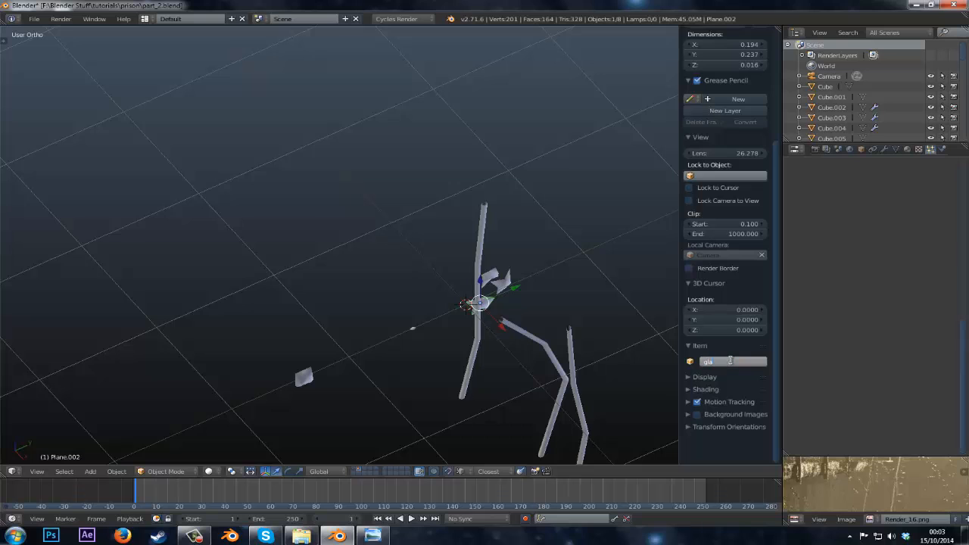
pyautogui.press('Return')
# - Return to the prison layer in camera view, select the floor and bring the renamed glass entries of its Use Count list into view
pyautogui.scroll(-3, 527, 287)
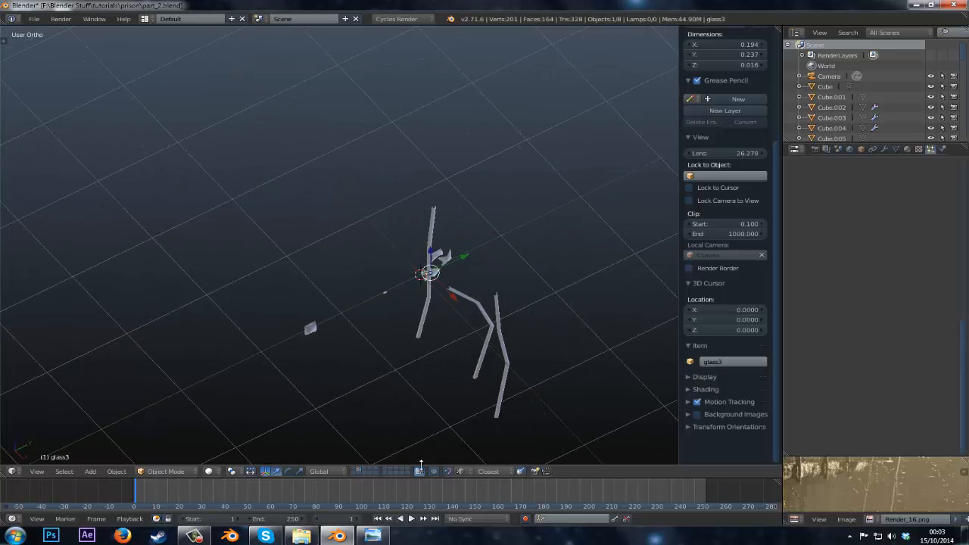
pyautogui.click(354, 468)
pyautogui.moveTo(364, 367); pyautogui.dragTo(434, 354, button='middle')
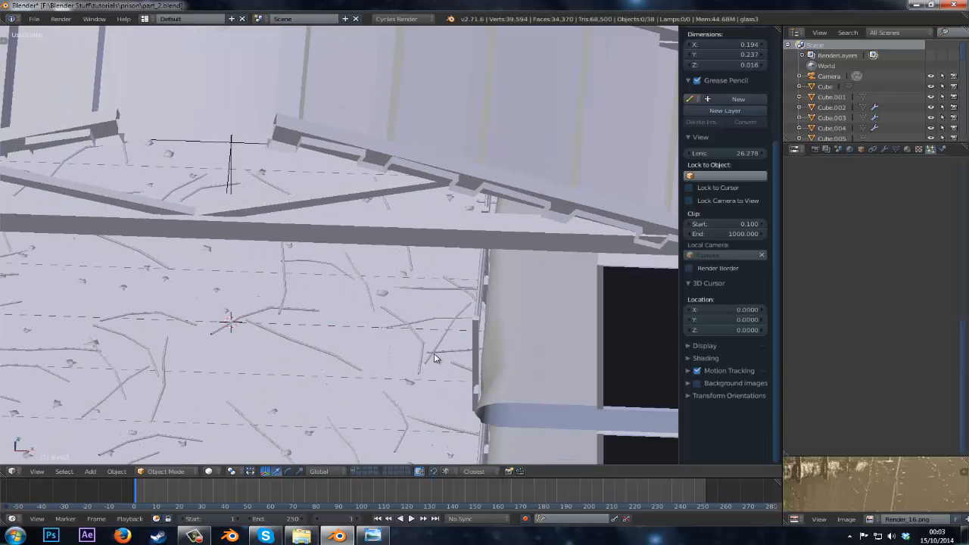
pyautogui.press('KP_0')
pyautogui.rightClick(434, 353)
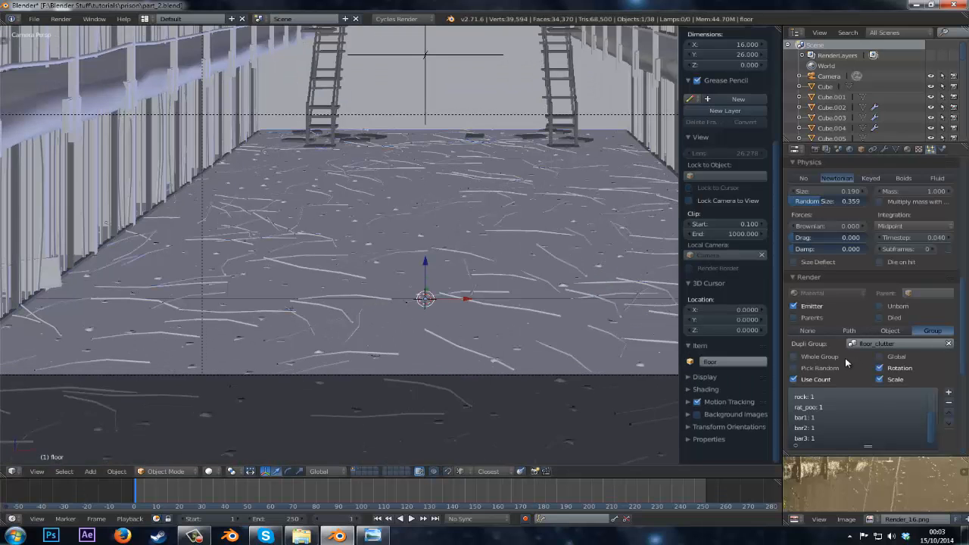
pyautogui.scroll(3, 856, 421)
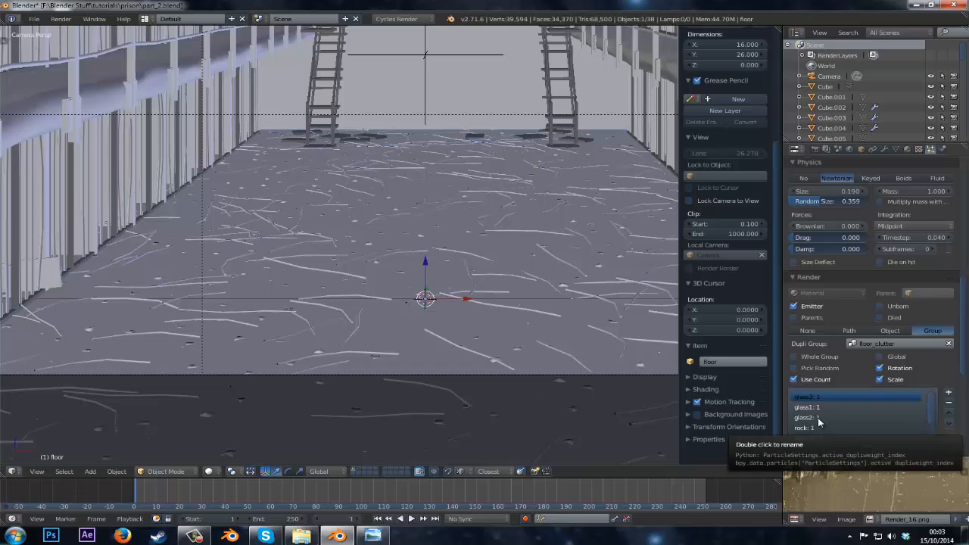
# - Enlarge the floor's Use Count list so every debris entry from glass3 to bar3 shows at once
pyautogui.scroll(-3, 818, 424)
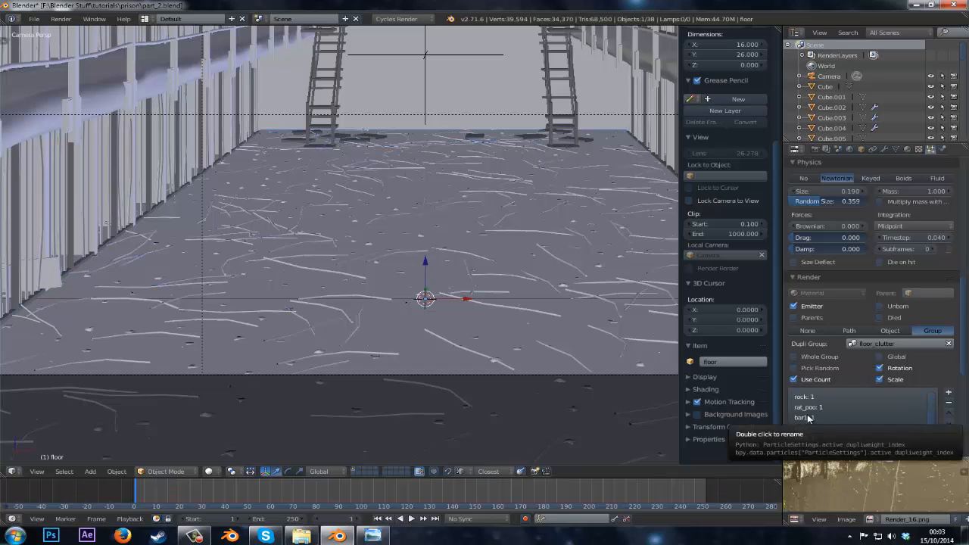
pyautogui.click(817, 441)
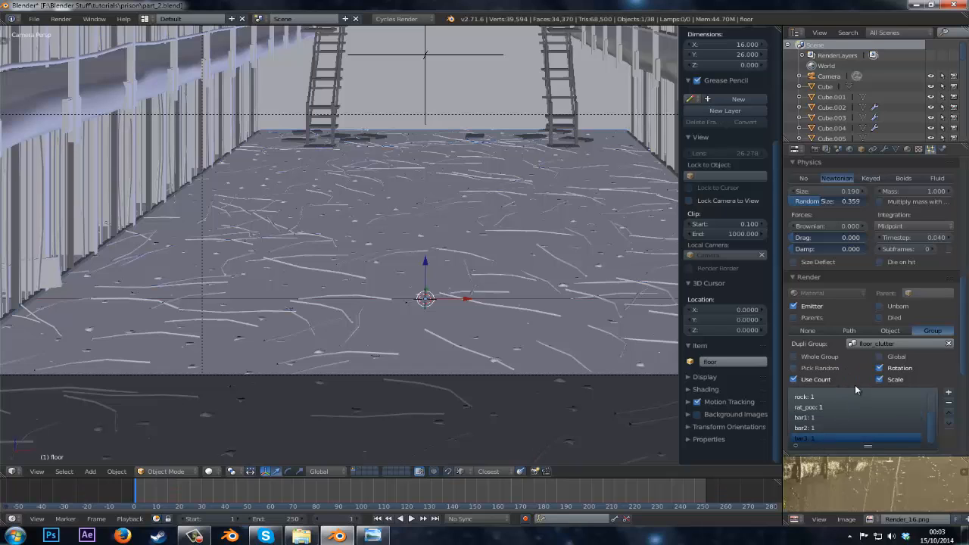
pyautogui.moveTo(868, 442); pyautogui.dragTo(869, 475)
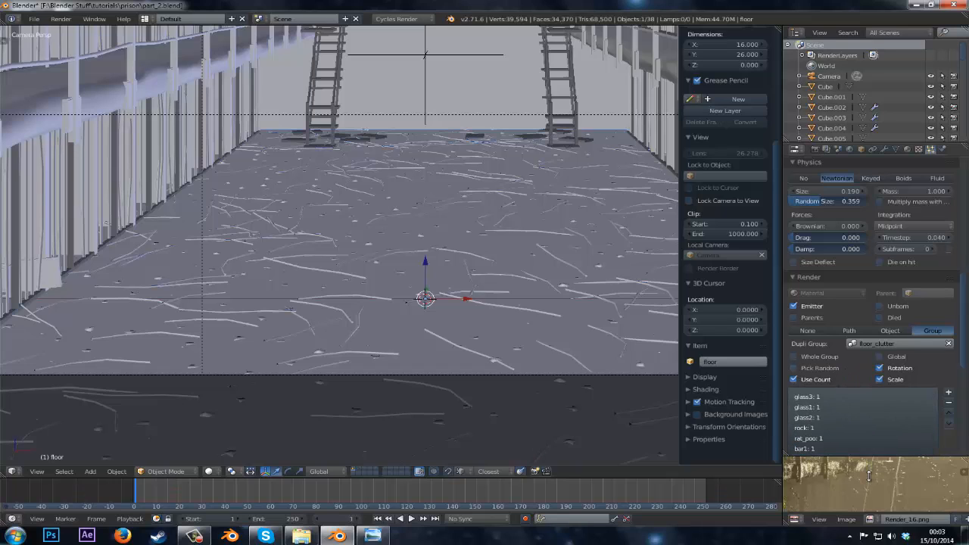
pyautogui.scroll(-5, 865, 395)
pyautogui.click(834, 275)
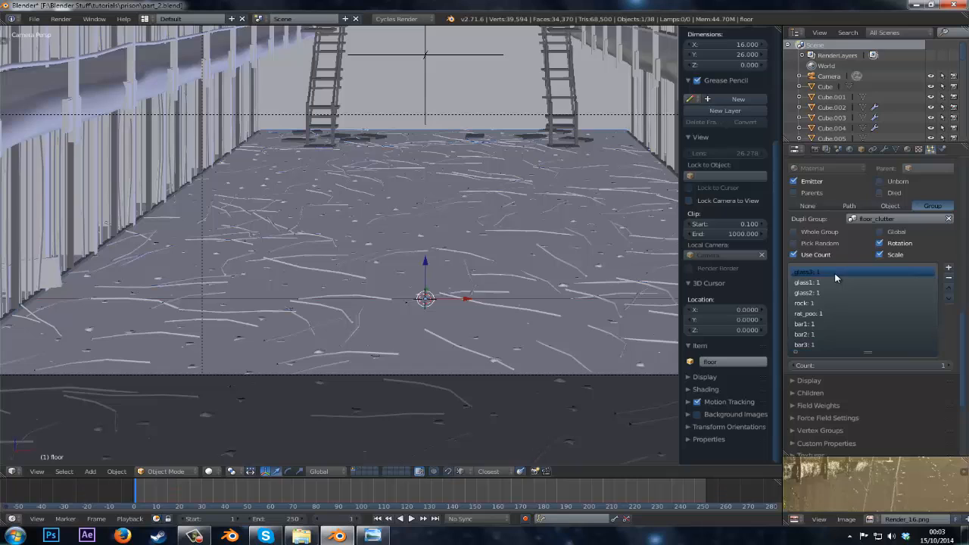
pyautogui.click(828, 281)
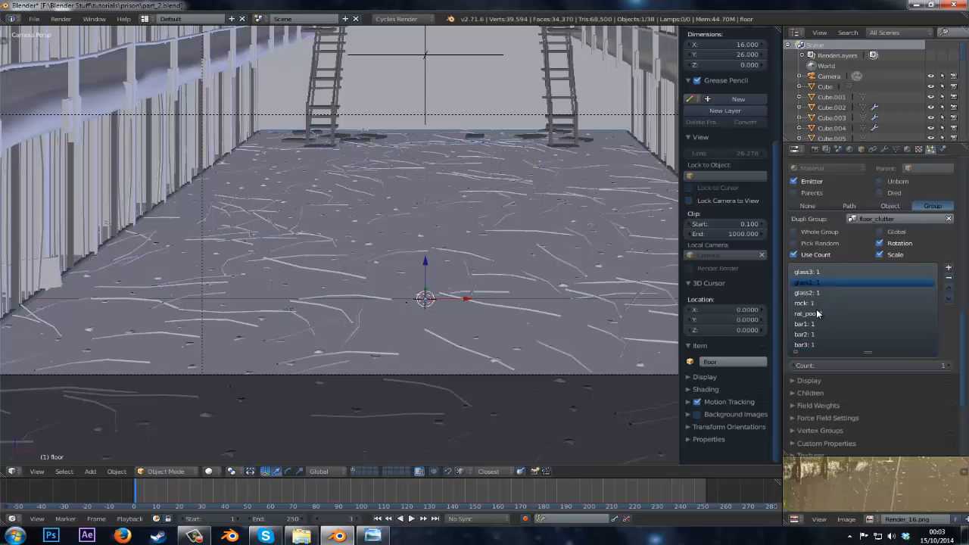
pyautogui.click(817, 312)
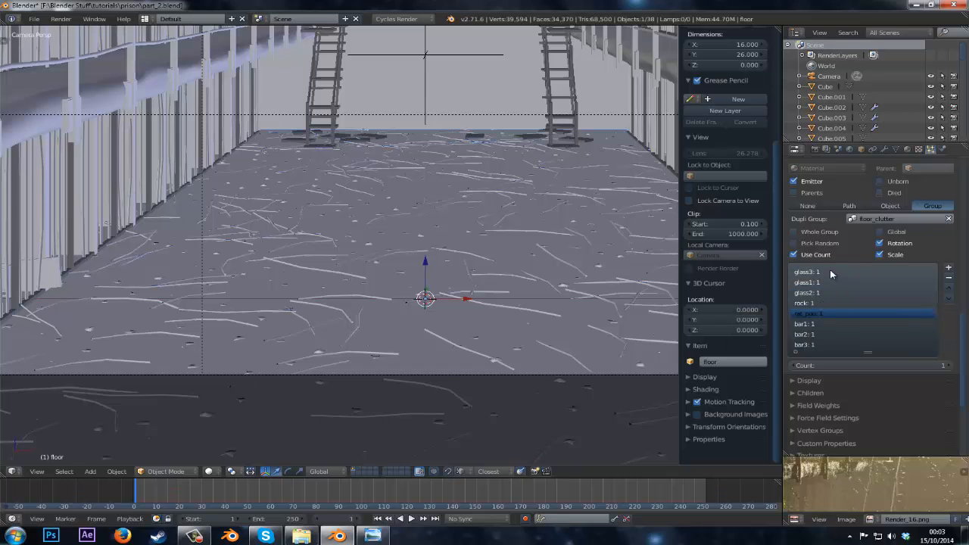
# - Set the counts of glass3, glass1 and glass2 to 10 each
pyautogui.click(830, 272)
pyautogui.click(842, 364)
pyautogui.write('10')
pyautogui.press('Return')
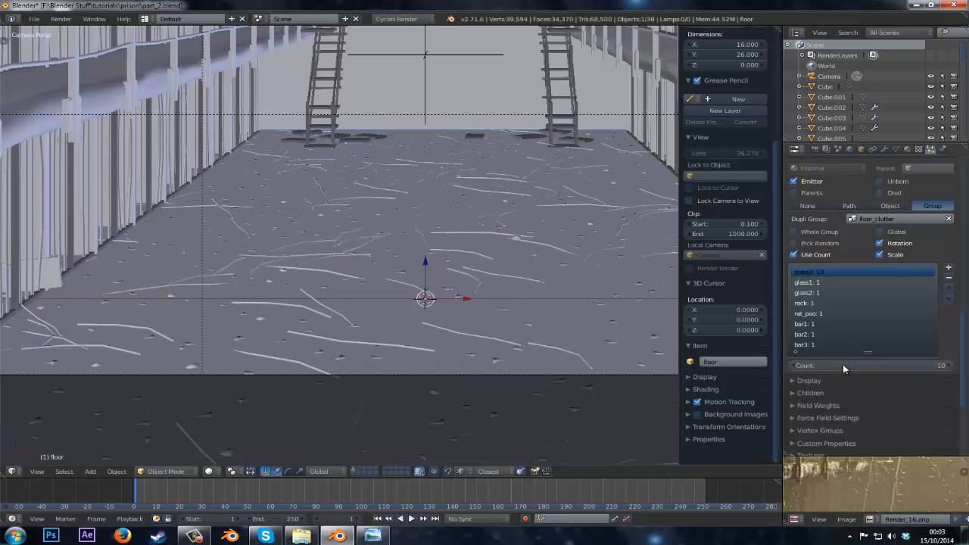
pyautogui.click(862, 281)
pyautogui.click(857, 366)
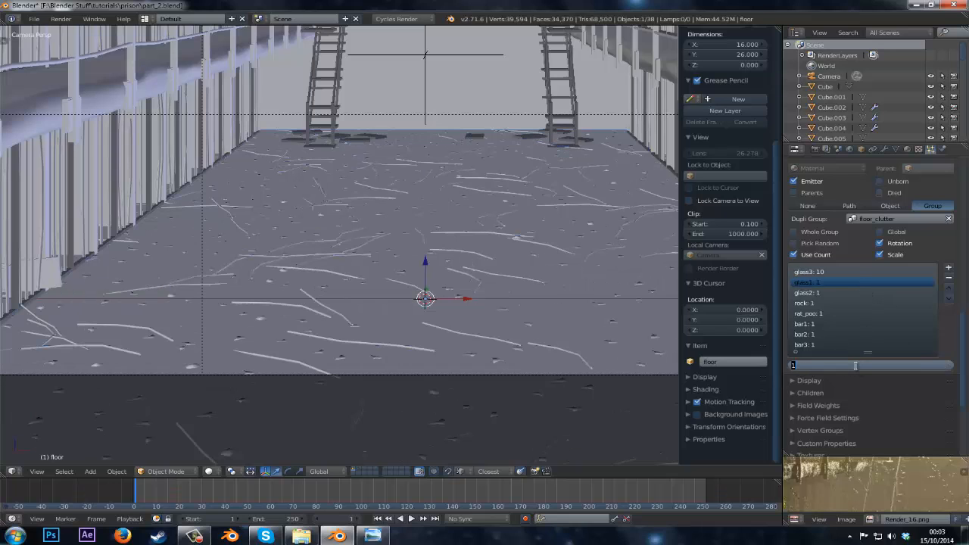
pyautogui.write('10')
pyautogui.press('Return')
pyautogui.click(835, 292)
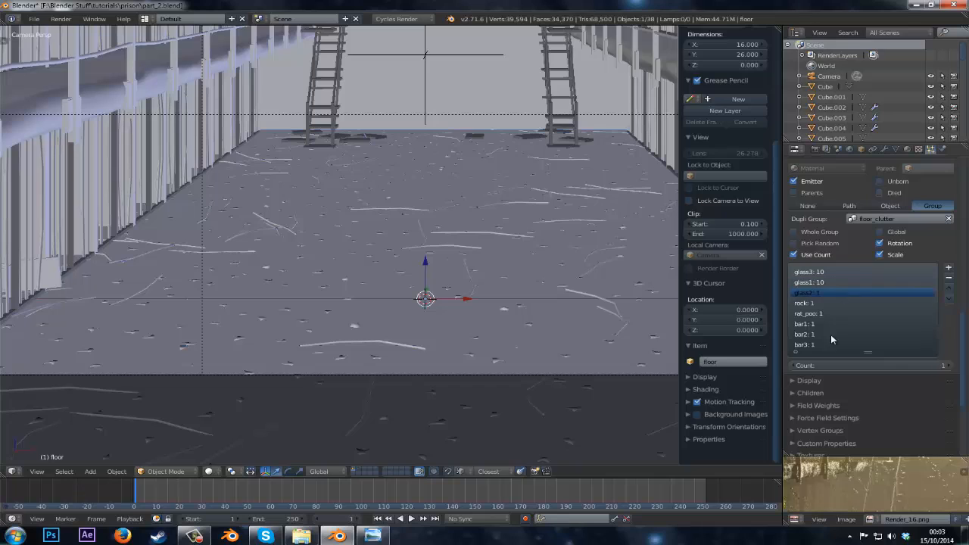
pyautogui.click(836, 365)
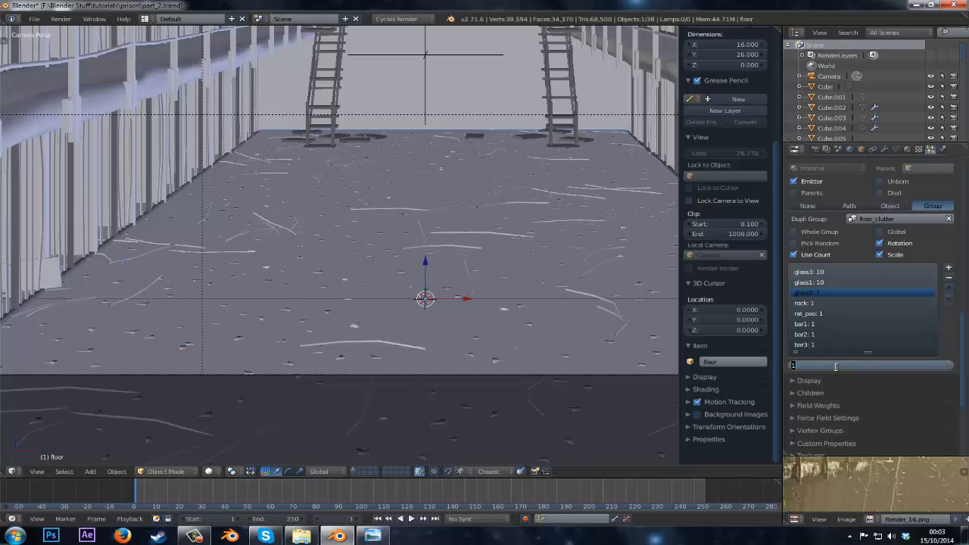
pyautogui.write('10')
pyautogui.press('Return')
# - Set the count of rock to 10 and the count of rat_poo to 30
pyautogui.click(813, 302)
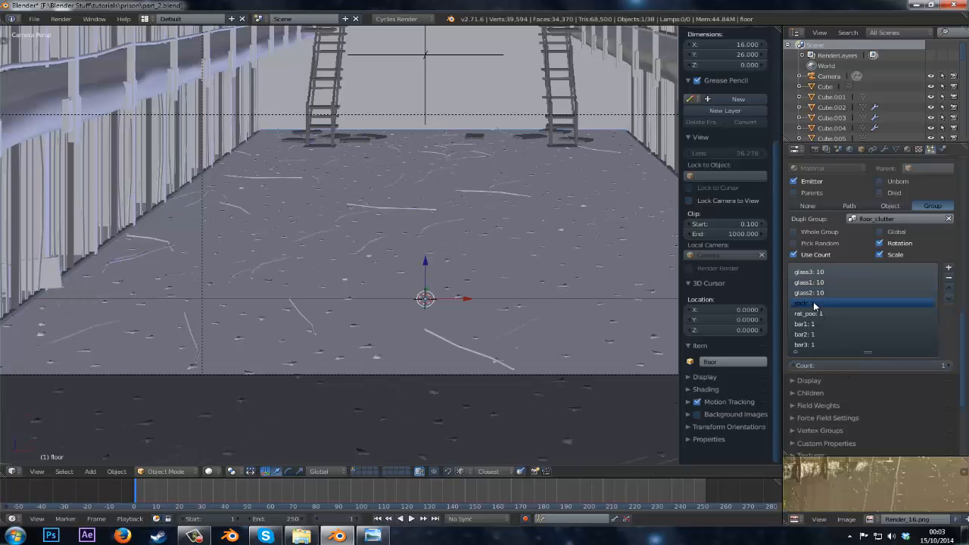
pyautogui.click(842, 368)
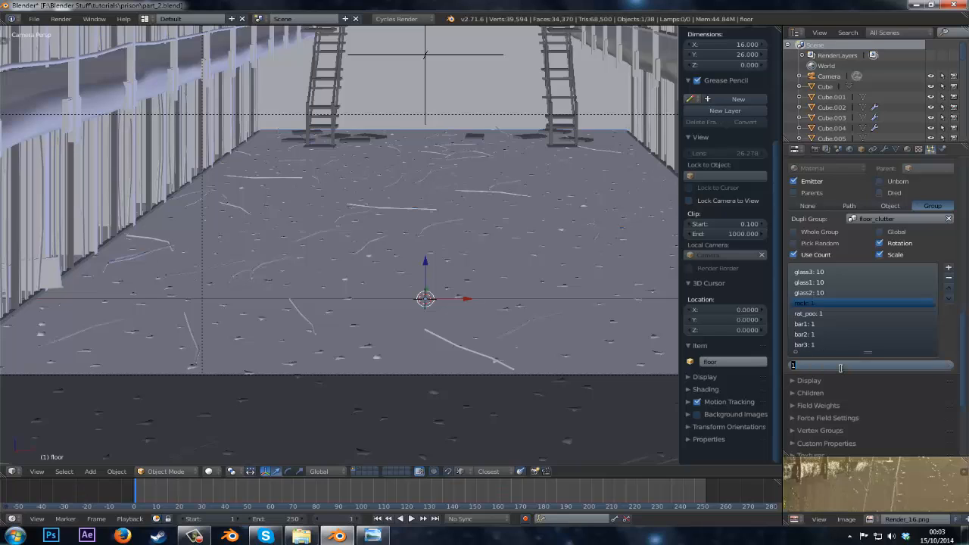
pyautogui.write('10')
pyautogui.press('Return')
pyautogui.click(822, 313)
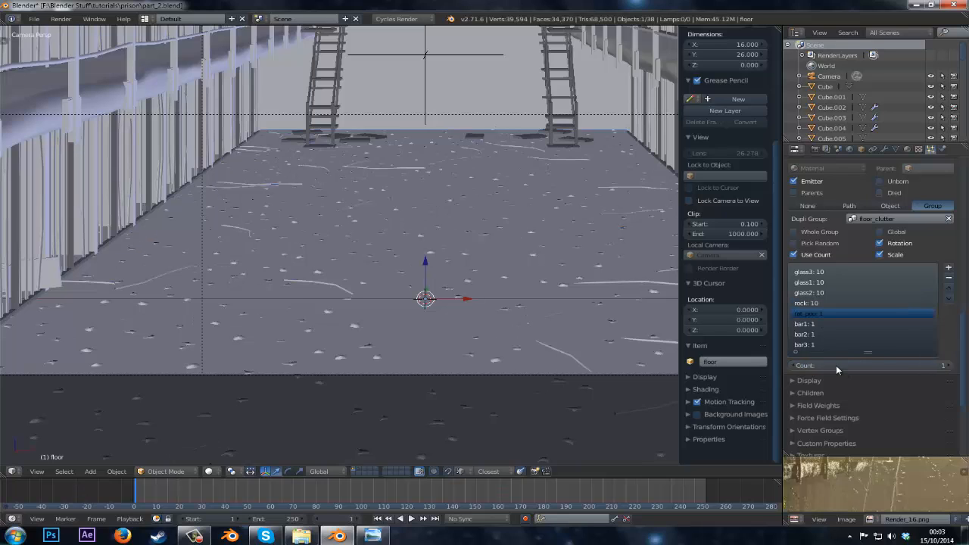
pyautogui.click(839, 366)
pyautogui.write('30')
pyautogui.press('Return')
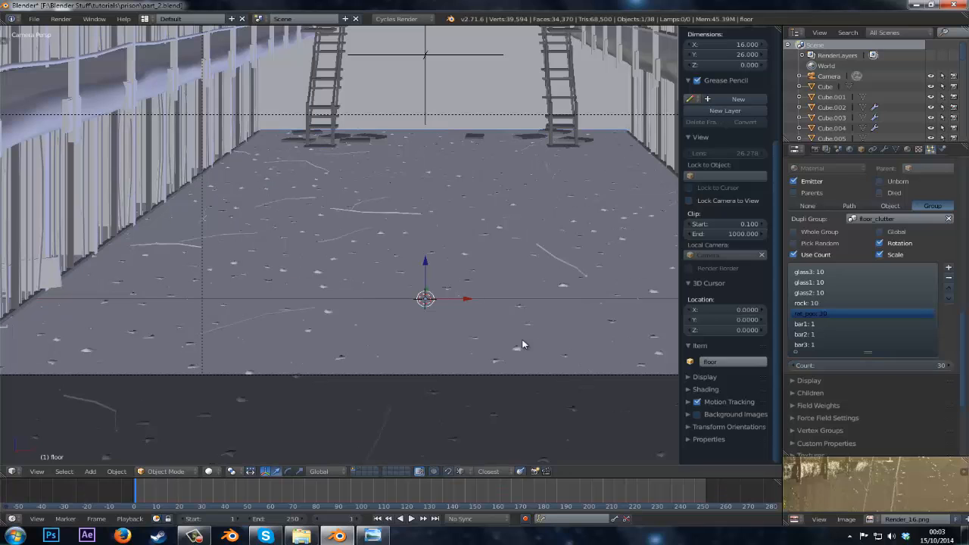
# - Set the floor particle system's emission number to 3000 and save the file
pyautogui.scroll(15, 806, 261)
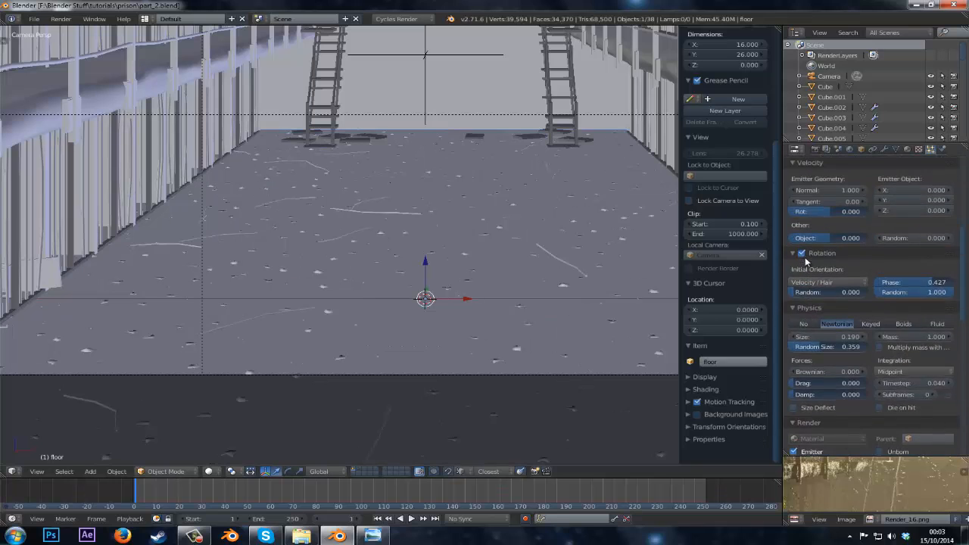
pyautogui.click(807, 261)
pyautogui.write('20')
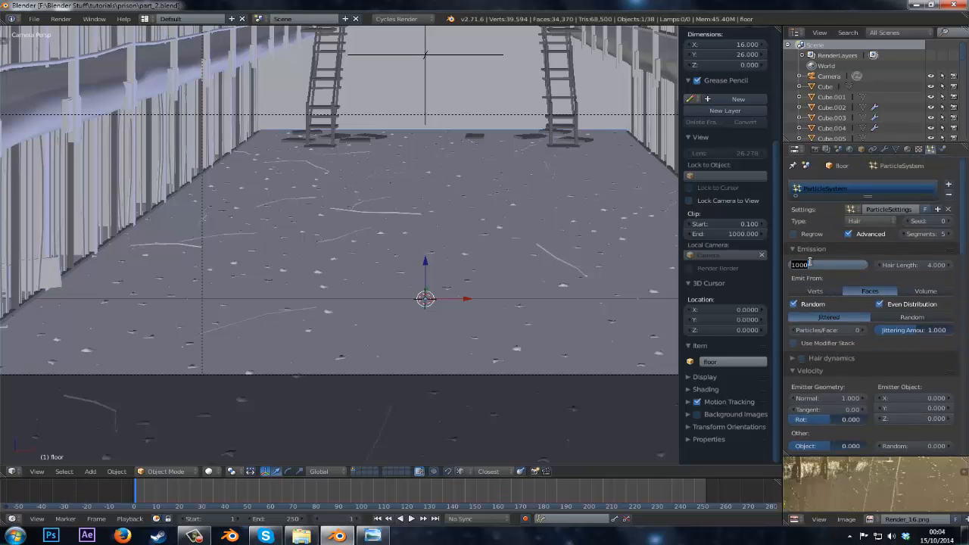
pyautogui.press('Return')
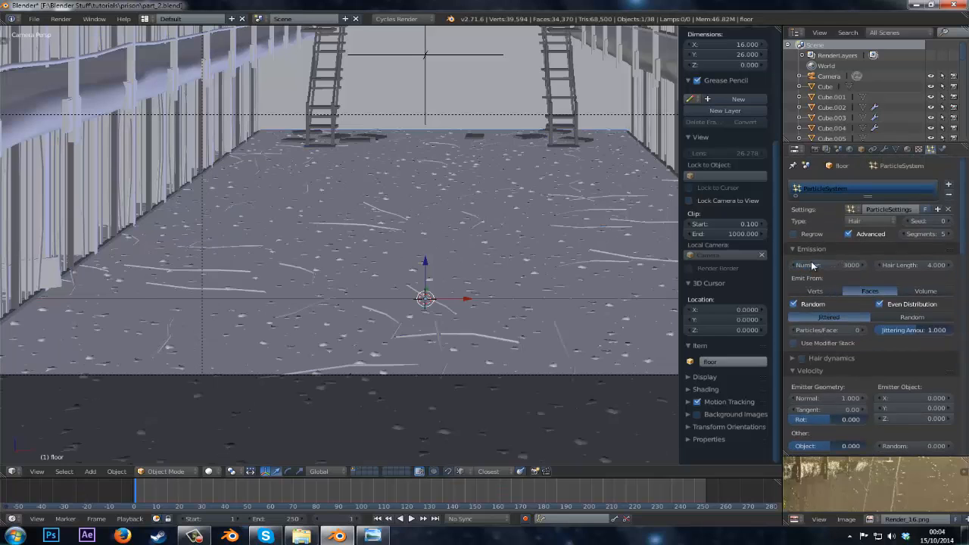
pyautogui.hotkey('ctrl', 's')
pyautogui.click(502, 245)
# - Deselect everything and examine the scattered debris on the prison floor up close and across the whole camera view
pyautogui.scroll(-1, 502, 245)
pyautogui.press('a')
pyautogui.scroll(4, 502, 245)
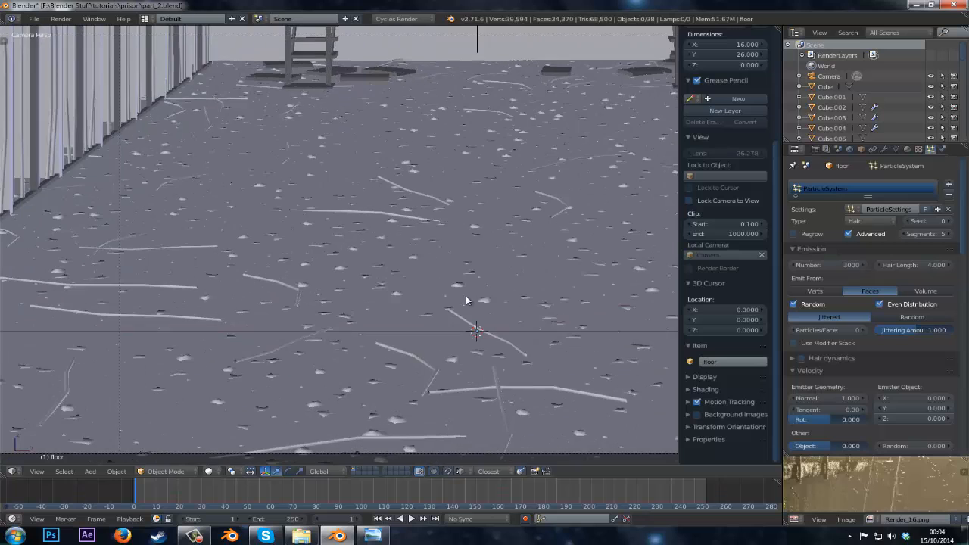
pyautogui.keyDown('shift'); pyautogui.moveTo(467, 296); pyautogui.dragTo(387, 244, button='middle'); pyautogui.keyUp('shift')
pyautogui.scroll(1, 387, 249)
pyautogui.scroll(2, 366, 271)
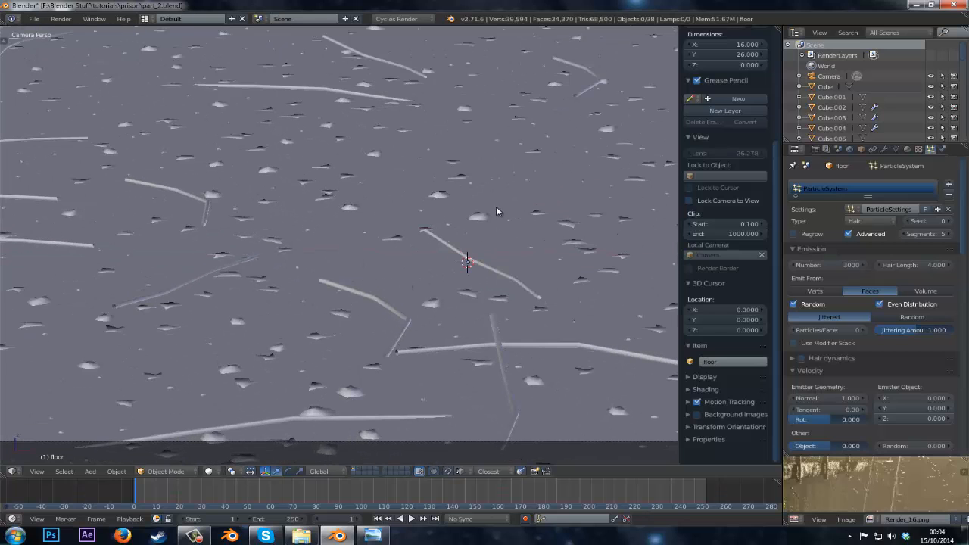
pyautogui.keyDown('shift'); pyautogui.moveTo(604, 96); pyautogui.dragTo(419, 251, button='middle'); pyautogui.keyUp('shift')
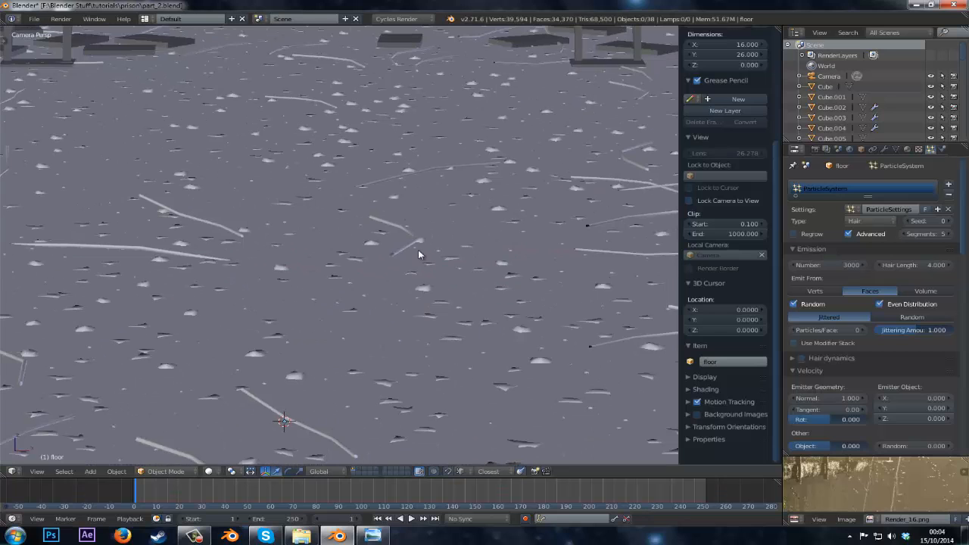
pyautogui.scroll(1, 508, 264)
pyautogui.scroll(-3, 431, 264)
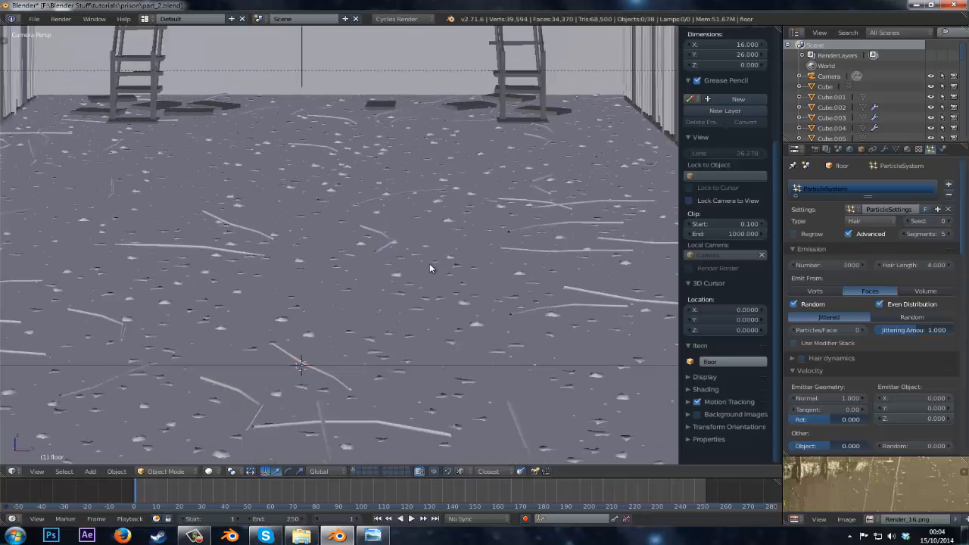
pyautogui.scroll(-7, 429, 268)
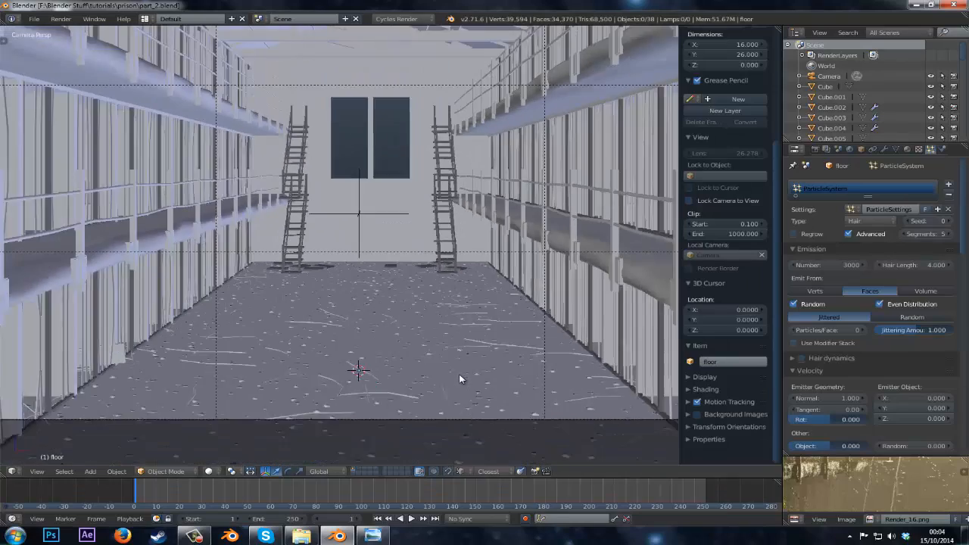
pyautogui.scroll(-1, 460, 379)
# - Save over part_2.blend and switch the floor particles' emission distribution to Random
pyautogui.hotkey('ctrl', 's')
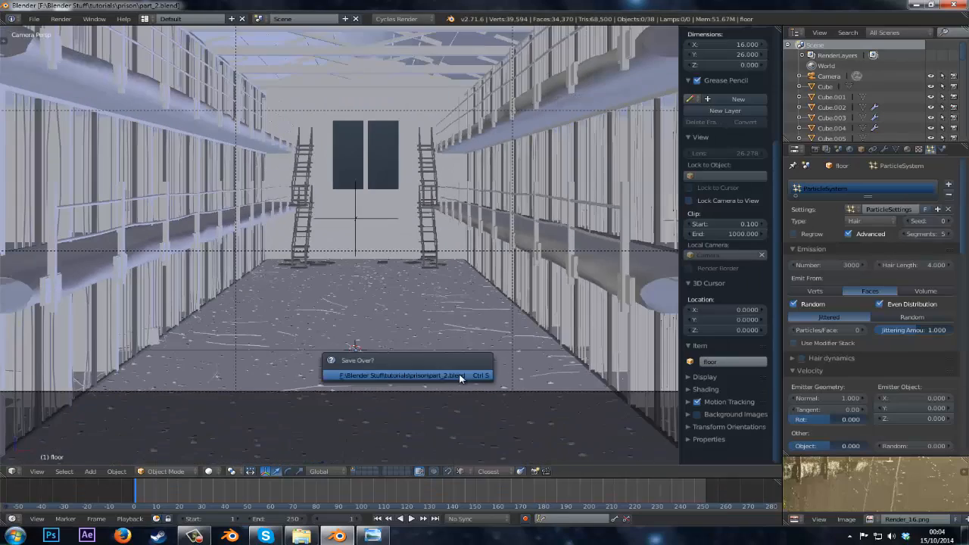
pyautogui.click(461, 377)
pyautogui.keyDown('shift'); pyautogui.moveTo(367, 184); pyautogui.dragTo(383, 246, button='middle'); pyautogui.keyUp('shift')
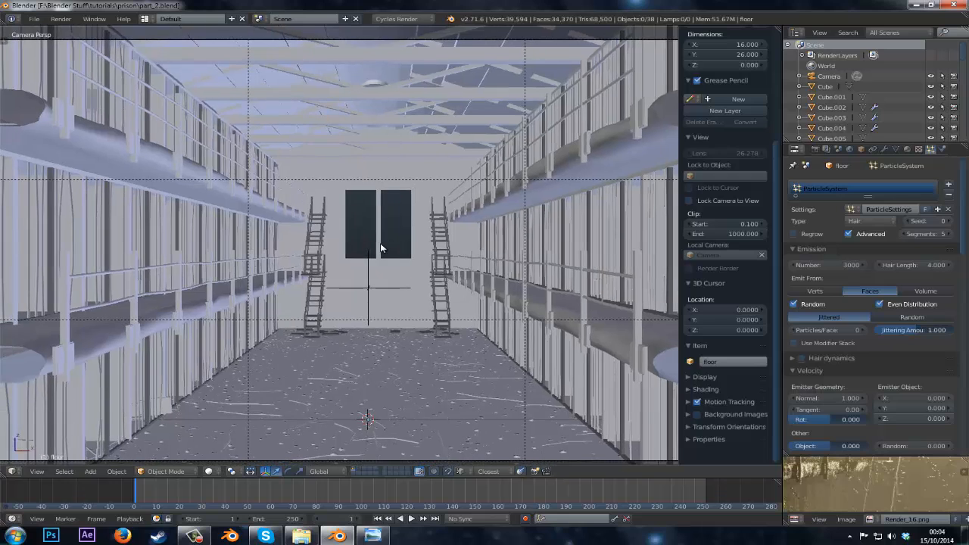
pyautogui.scroll(-1, 385, 246)
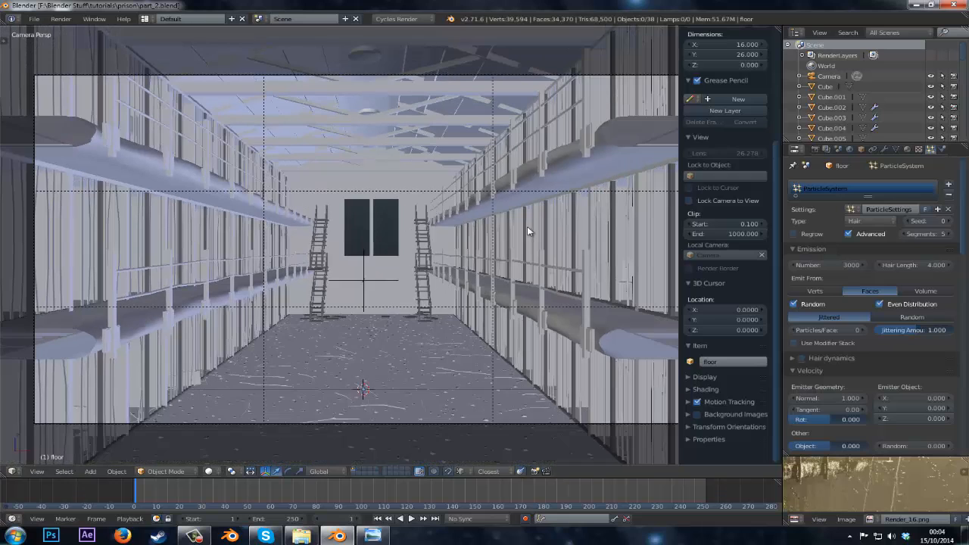
pyautogui.click(896, 318)
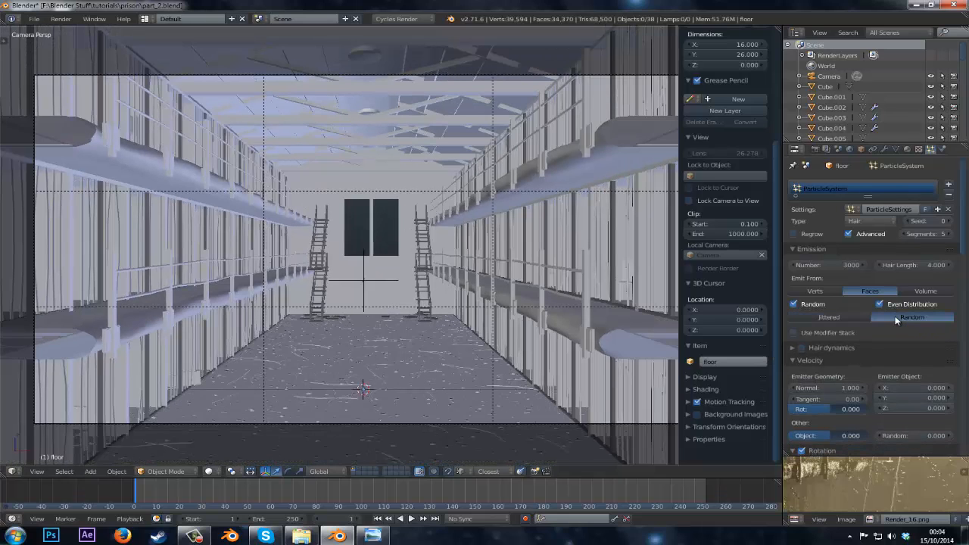
# - Examine the randomly distributed debris from the front, from above in wireframe and solid shading, and through the camera
pyautogui.press('KP_1')
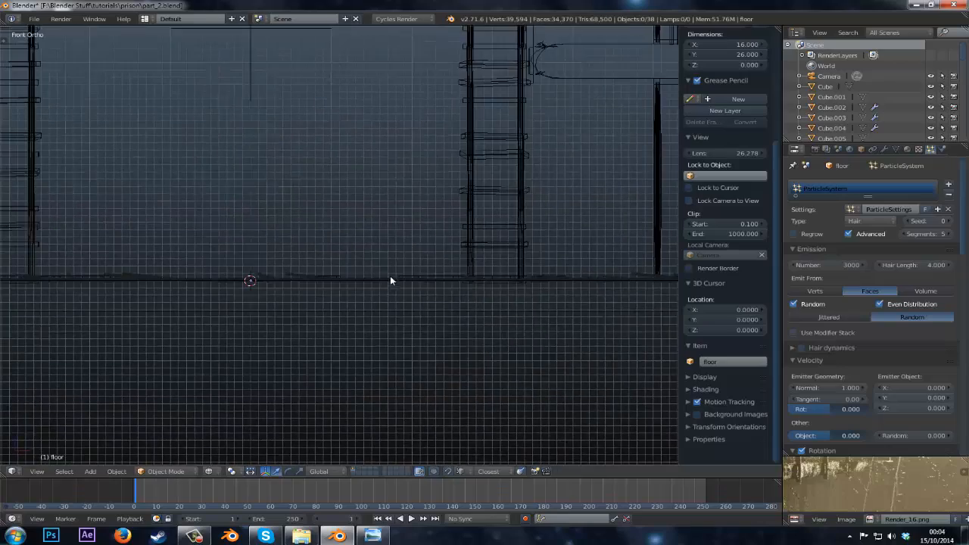
pyautogui.scroll(4, 397, 260)
pyautogui.moveTo(397, 270); pyautogui.dragTo(393, 335, button='middle')
pyautogui.press('z')
pyautogui.scroll(-6, 408, 270)
pyautogui.scroll(-3, 393, 341)
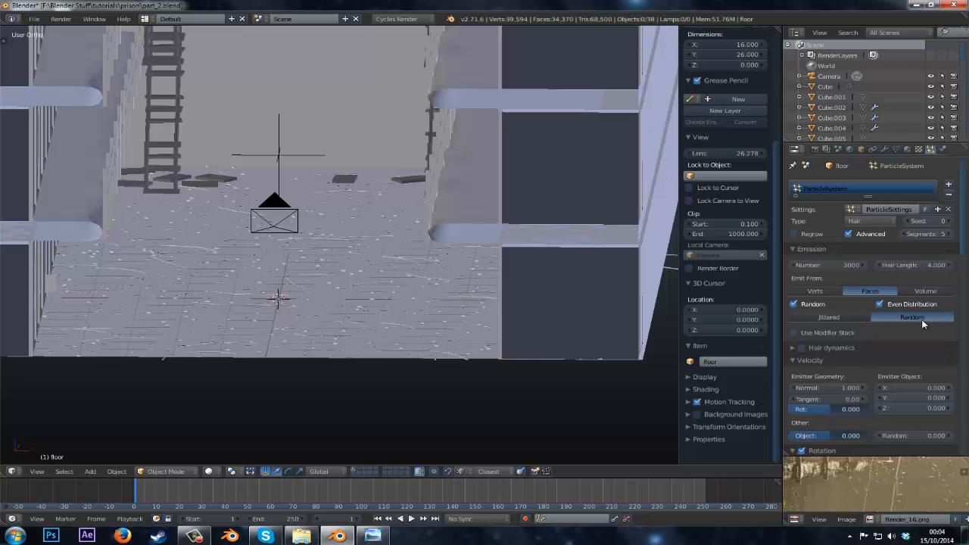
pyautogui.press('z')
pyautogui.moveTo(417, 226)
pyautogui.mouseDown(button='middle')
pyautogui.moveTo(396, 186)
pyautogui.moveTo(374, 238)
pyautogui.mouseUp(button='middle')
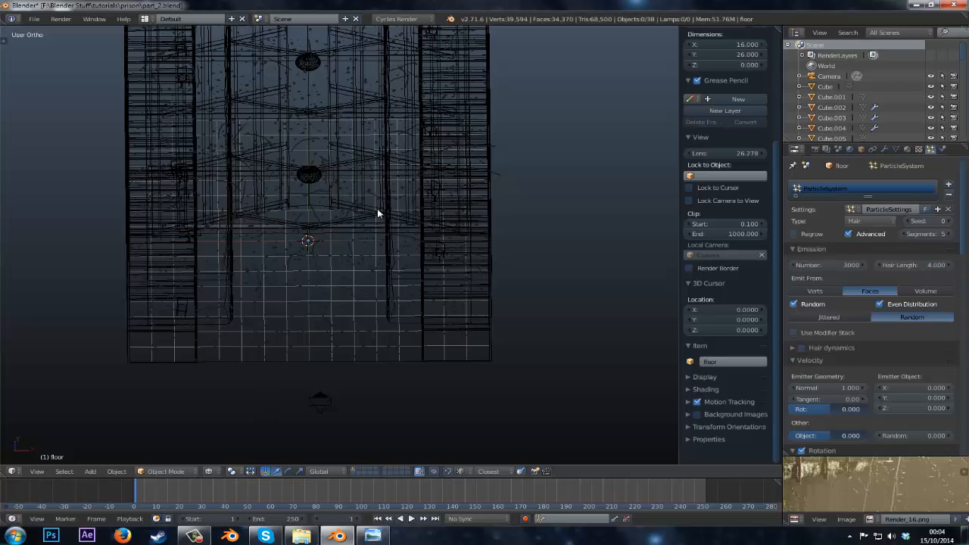
pyautogui.press('KP_0')
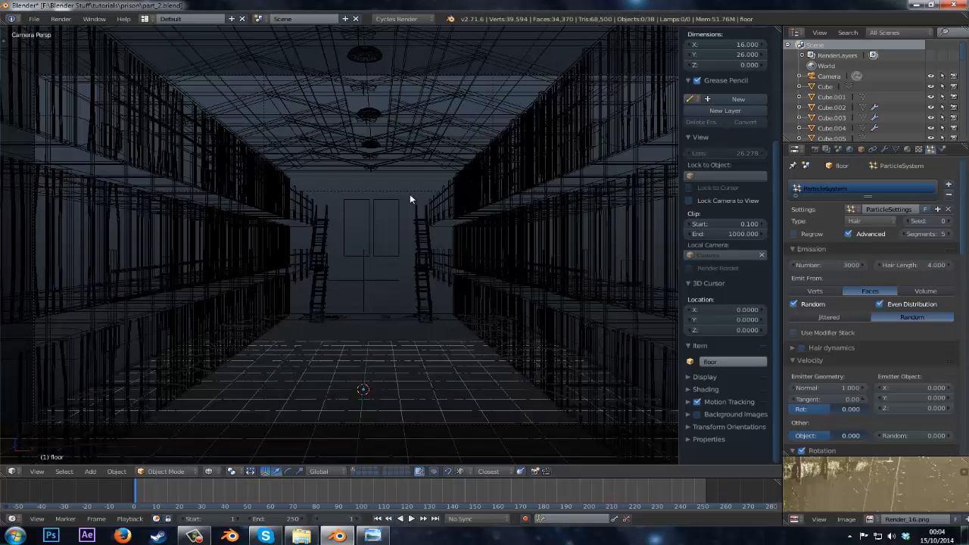
pyautogui.press('z')
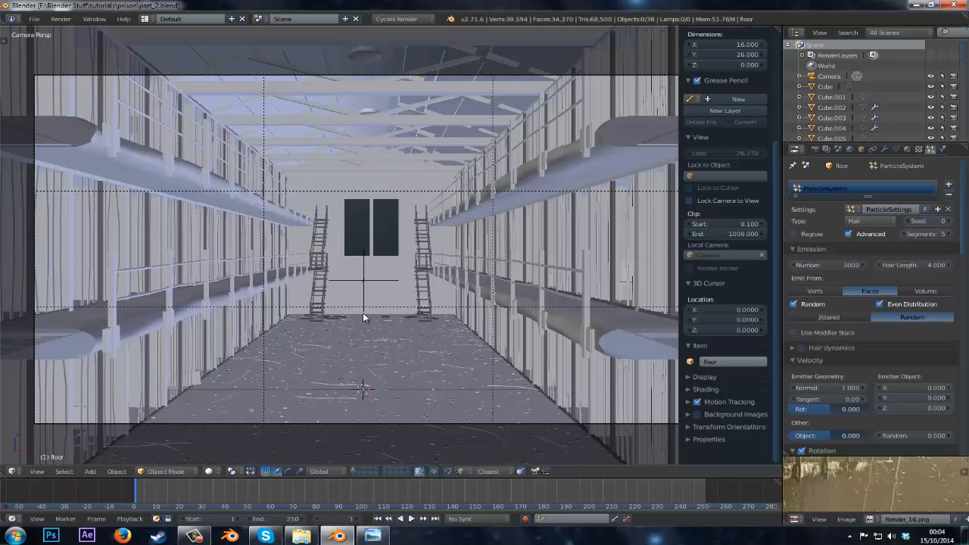
pyautogui.press('z')
pyautogui.press('z')
# - Try particle seeds up to 3 for the floor debris, and return the seed to 0
pyautogui.scroll(3, 261, 321)
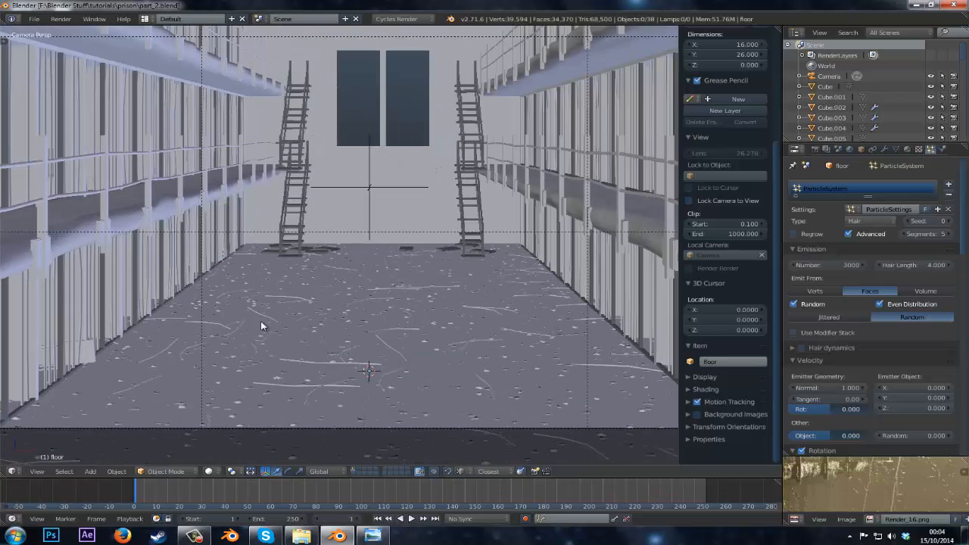
pyautogui.click(952, 222)
pyautogui.click(952, 222)
pyautogui.click(951, 222)
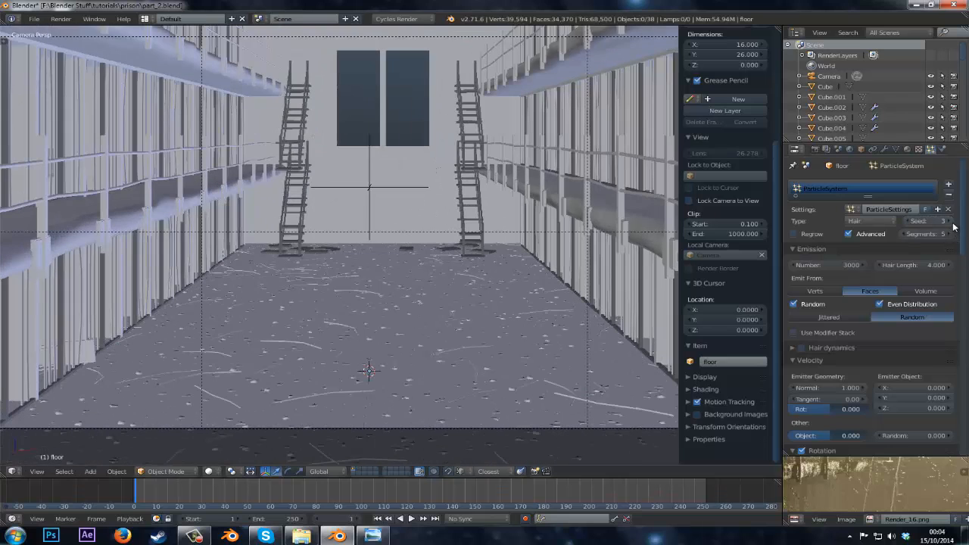
pyautogui.click(908, 222)
pyautogui.click(907, 222)
pyautogui.click(906, 221)
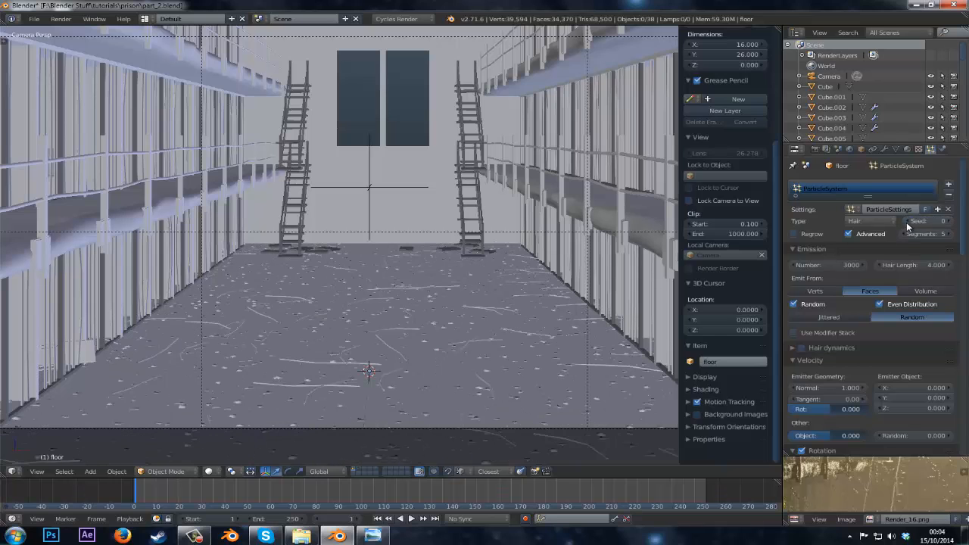
# - Try particle seed 1 for the floor debris and set the seed back to 0
pyautogui.click(947, 221)
pyautogui.click(927, 221)
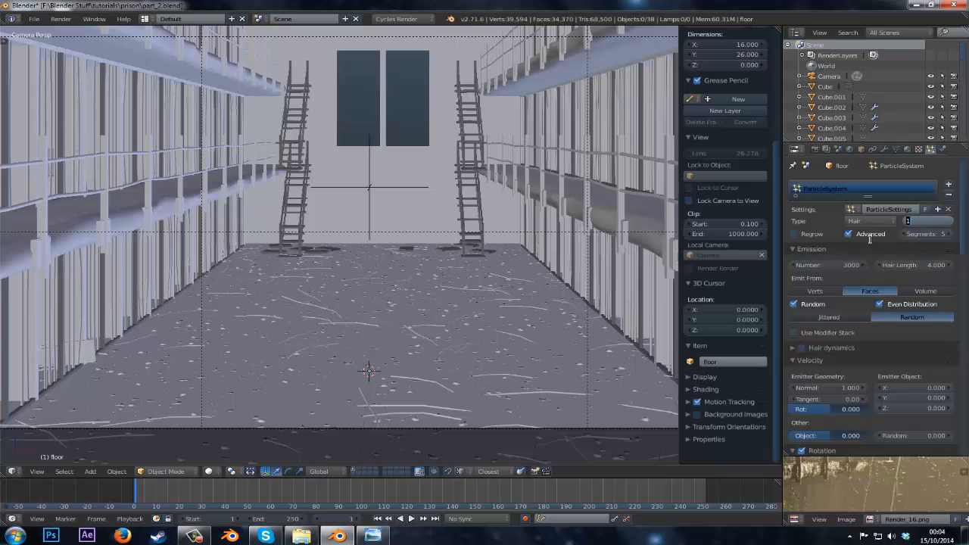
pyautogui.write('0')
pyautogui.press('Return')
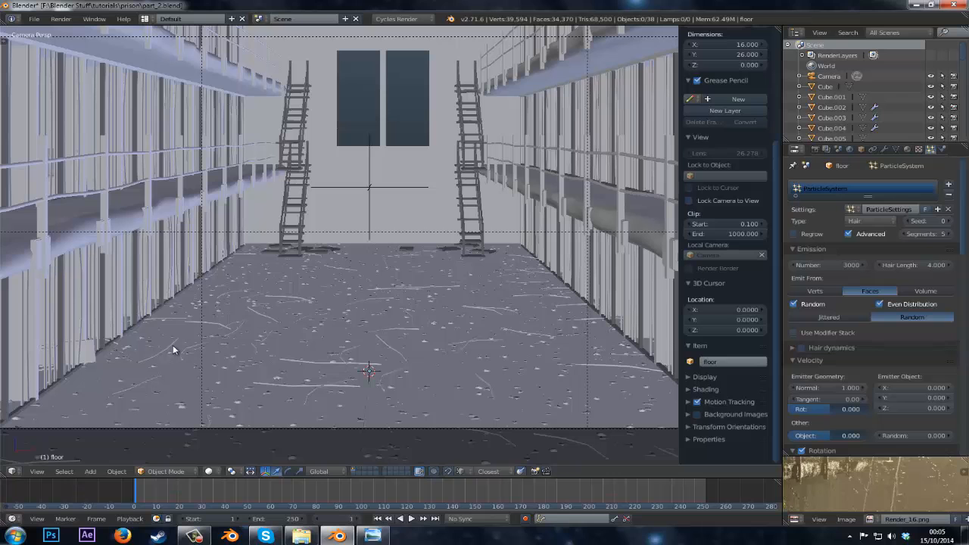
# - Select the floor and compare its debris in the enlarged camera view with the reference render Render_16.png
pyautogui.rightClick(168, 311)
pyautogui.hotkey('shift', 'space')
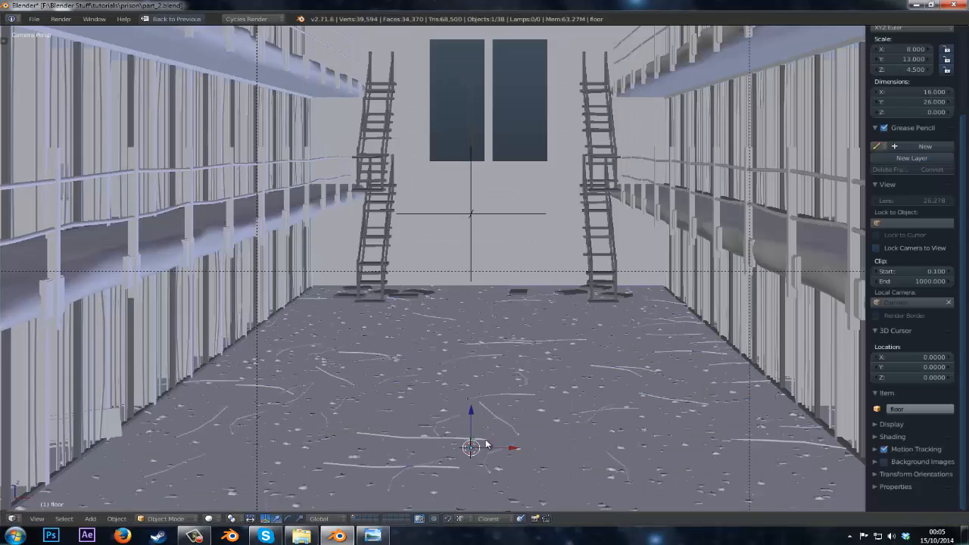
pyautogui.hotkey('shift', 'F10')
pyautogui.moveTo(396, 433); pyautogui.dragTo(509, 359, button='middle')
pyautogui.scroll(1, 343, 404)
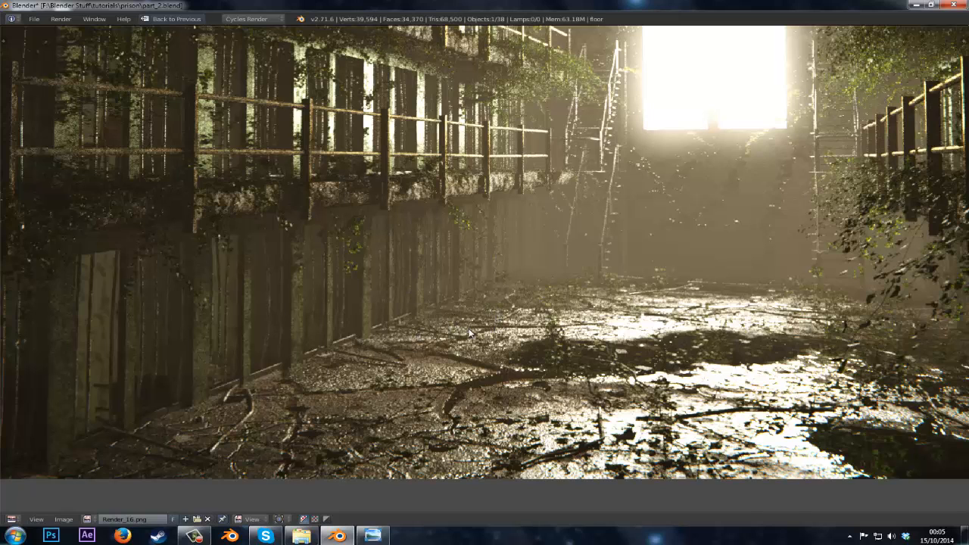
pyautogui.press('Escape')
pyautogui.hotkey('ctrl', 'a')
pyautogui.click(399, 333)
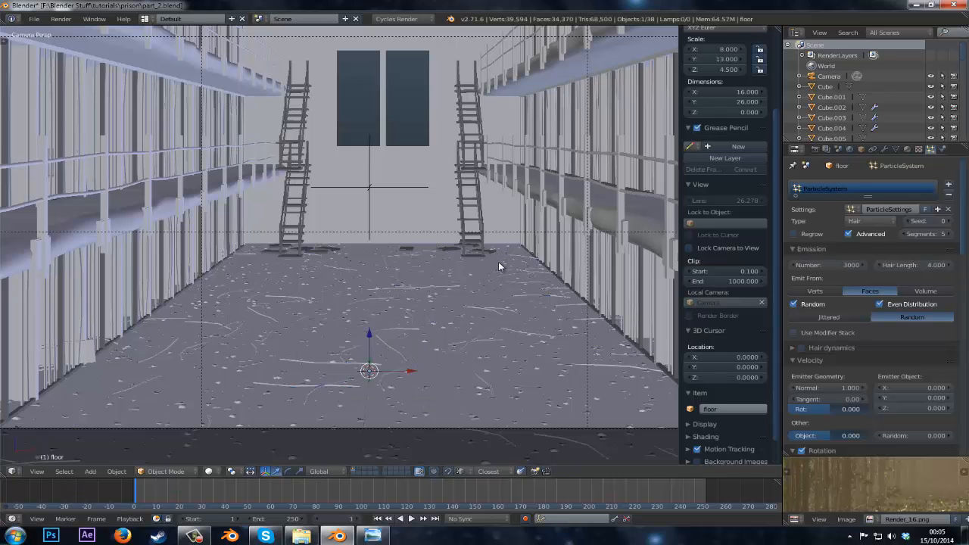
# - Increase the floor particles' size to 0.281 and apply the floor object's location
pyautogui.keyDown('shift'); pyautogui.moveTo(274, 375); pyautogui.dragTo(366, 313, button='middle'); pyautogui.keyUp('shift')
pyautogui.scroll(1, 366, 314)
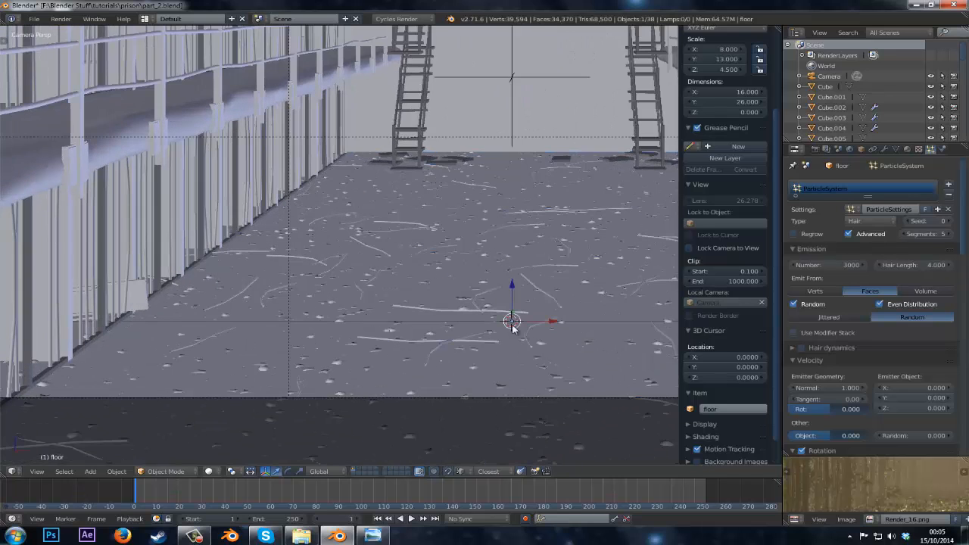
pyautogui.scroll(-5, 826, 334)
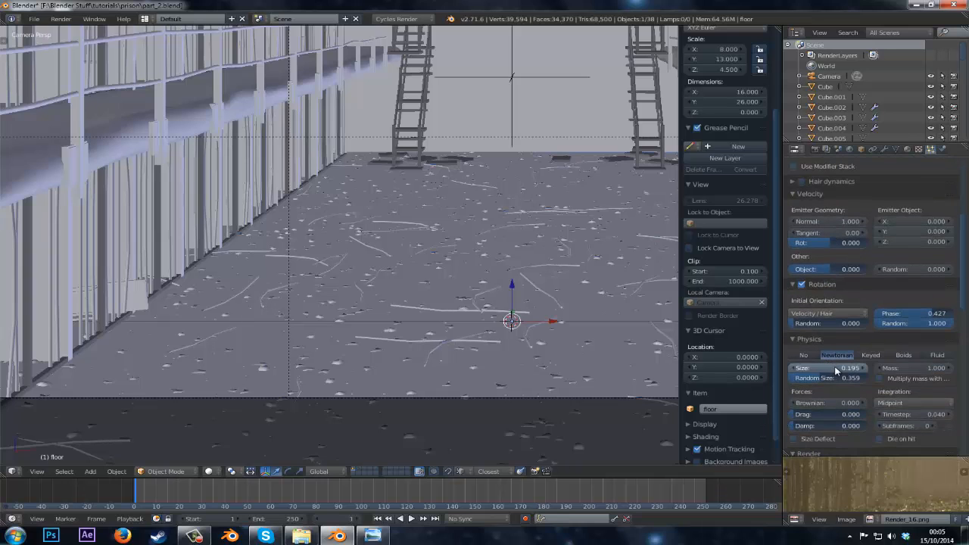
pyautogui.moveTo(836, 371); pyautogui.dragTo(884, 378)
pyautogui.hotkey('ctrl', 'a')
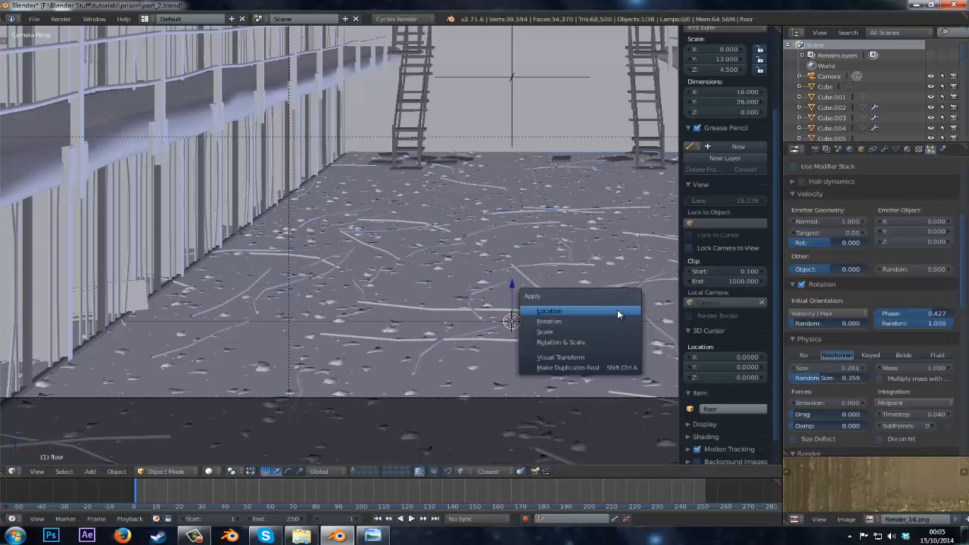
pyautogui.click(617, 310)
# - Examine the enlarged debris on the floor and bring up the layer with the source sticks, glass and rock at close range
pyautogui.moveTo(610, 309); pyautogui.dragTo(390, 301, button='middle')
pyautogui.scroll(3, 394, 303)
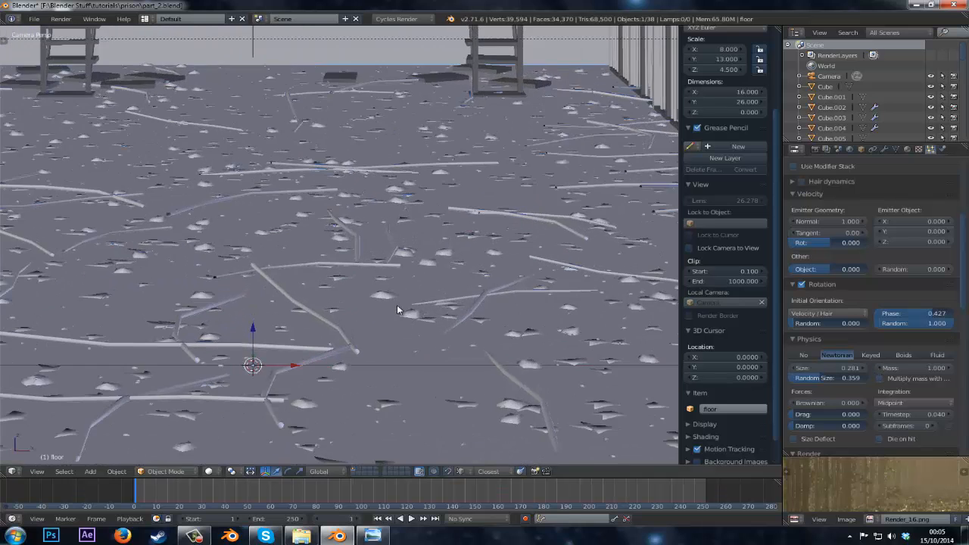
pyautogui.click(361, 469)
pyautogui.press('KP_1')
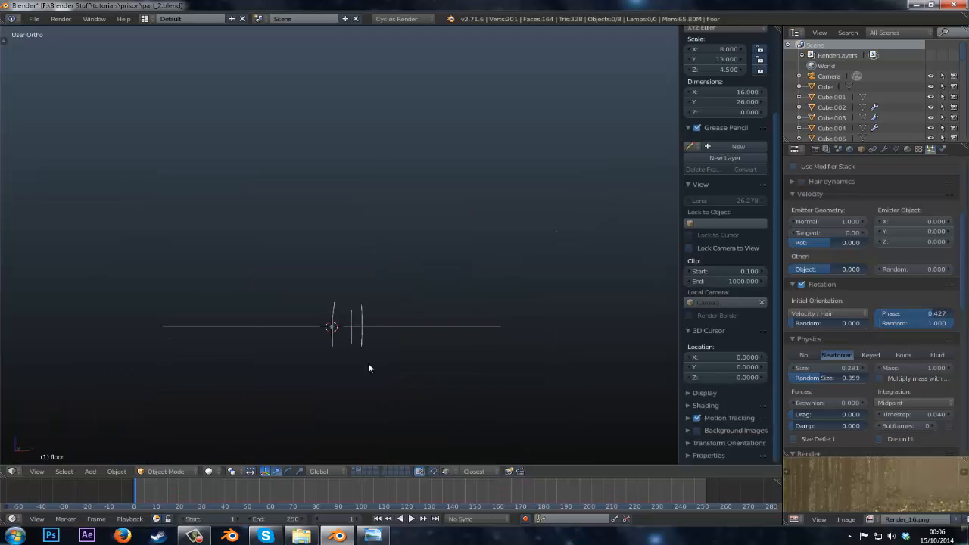
pyautogui.moveTo(369, 364); pyautogui.dragTo(327, 382, button='middle')
pyautogui.keyDown('shift'); pyautogui.moveTo(327, 383); pyautogui.dragTo(382, 321, button='middle'); pyautogui.keyUp('shift')
pyautogui.scroll(6, 478, 310)
pyautogui.scroll(3, 305, 309)
pyautogui.keyDown('shift'); pyautogui.moveTo(478, 309); pyautogui.dragTo(303, 325, button='middle'); pyautogui.keyUp('shift')
# - Move the rock along the global Y axis so it sits near the glass pieces by the world origin
pyautogui.rightClick(321, 323)
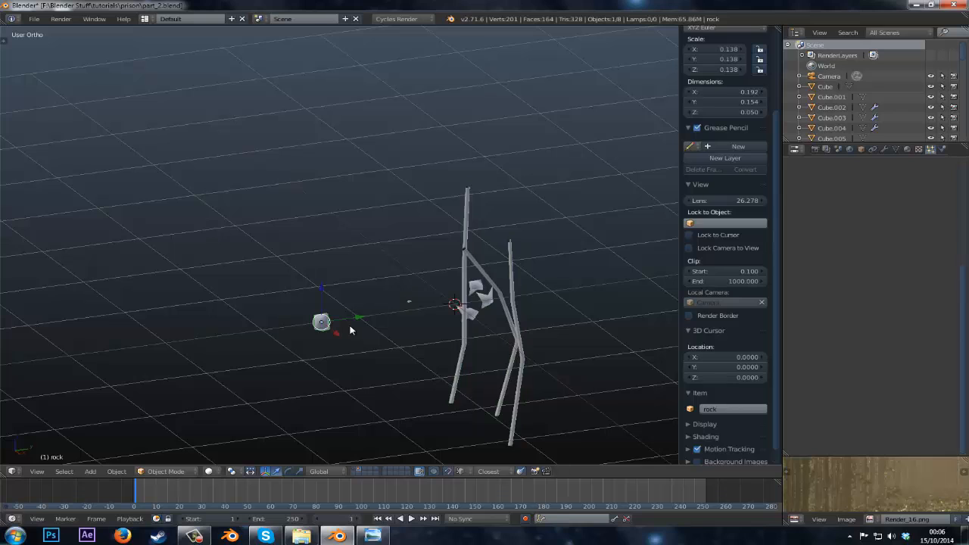
pyautogui.press('g')
pyautogui.press('x')
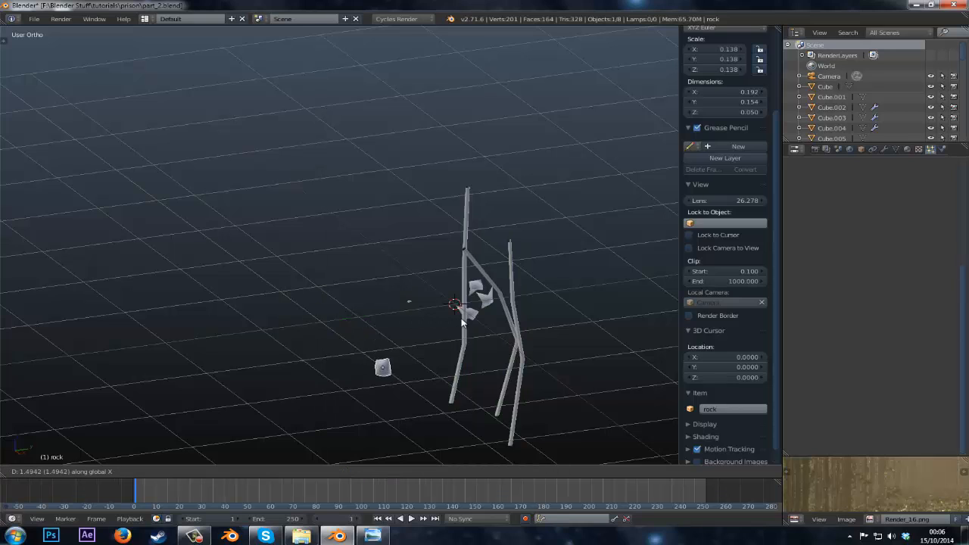
pyautogui.press('z')
pyautogui.press('x')
pyautogui.press('y')
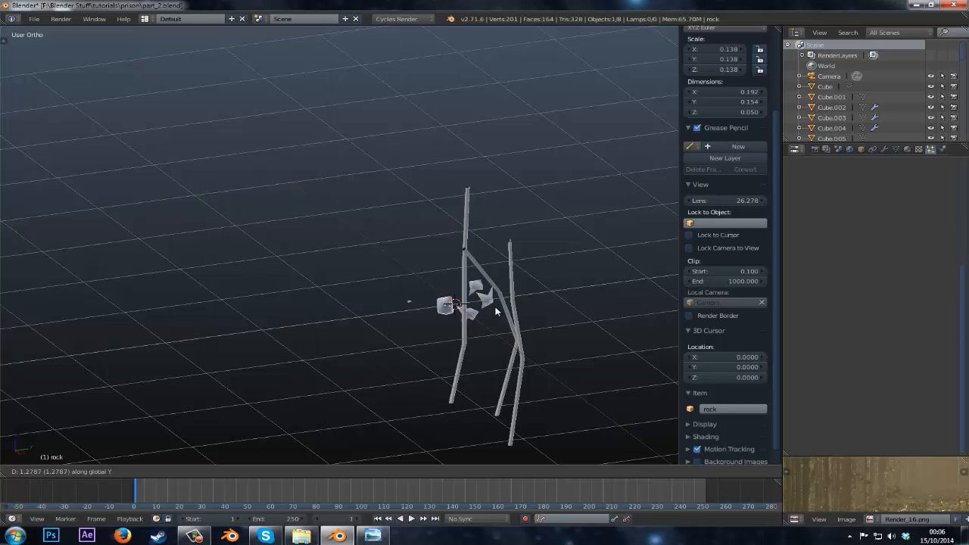
pyautogui.click(448, 309)
# - Select the three glass pieces together with the rock and scale them down to about 0.25
pyautogui.keyDown('shift'); pyautogui.moveTo(447, 309); pyautogui.dragTo(338, 301, button='middle'); pyautogui.keyUp('shift')
pyautogui.scroll(3, 340, 297)
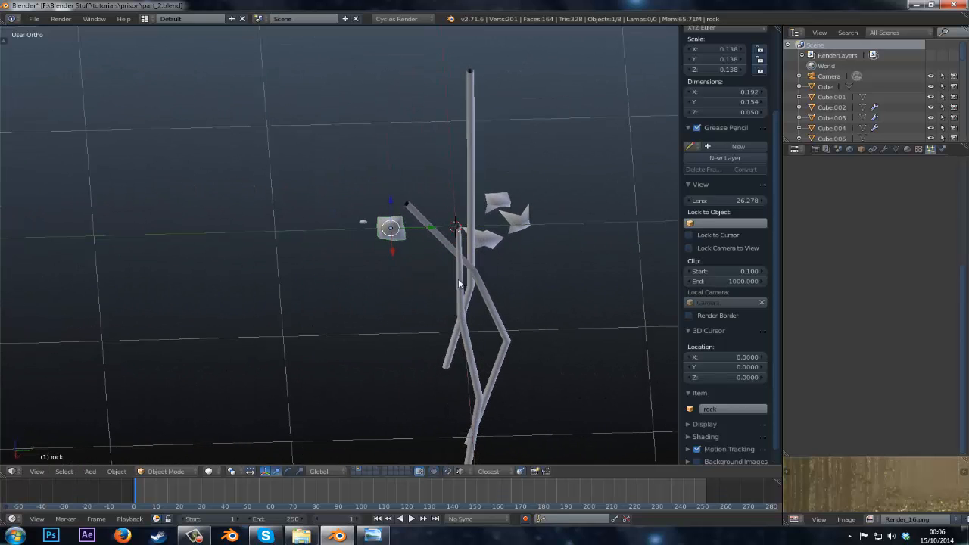
pyautogui.keyDown('shift'); pyautogui.rightClick(484, 239); pyautogui.keyUp('shift')
pyautogui.keyDown('shift'); pyautogui.rightClick(517, 220); pyautogui.keyUp('shift')
pyautogui.keyDown('shift'); pyautogui.rightClick(501, 205); pyautogui.keyUp('shift')
pyautogui.scroll(2, 545, 249)
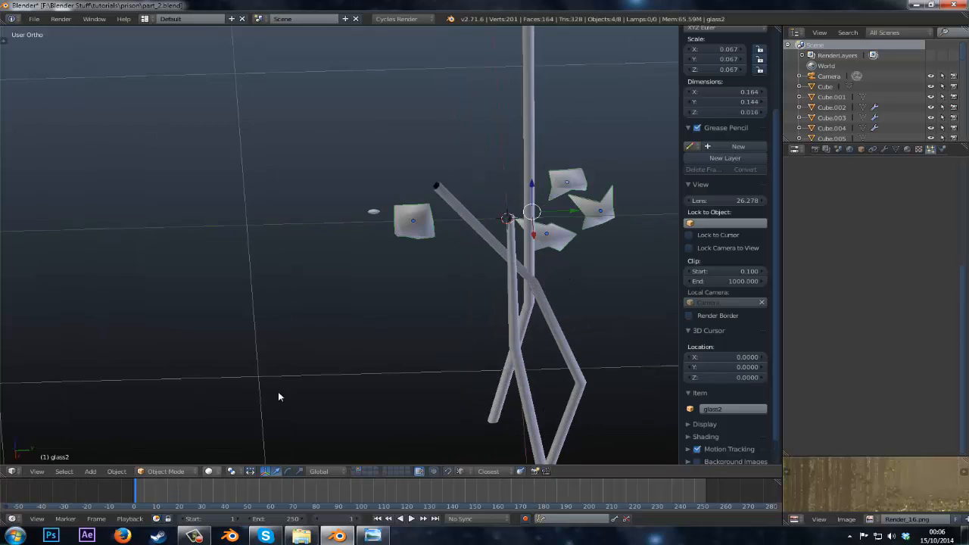
pyautogui.press('KP_Decimal')
pyautogui.press('s')
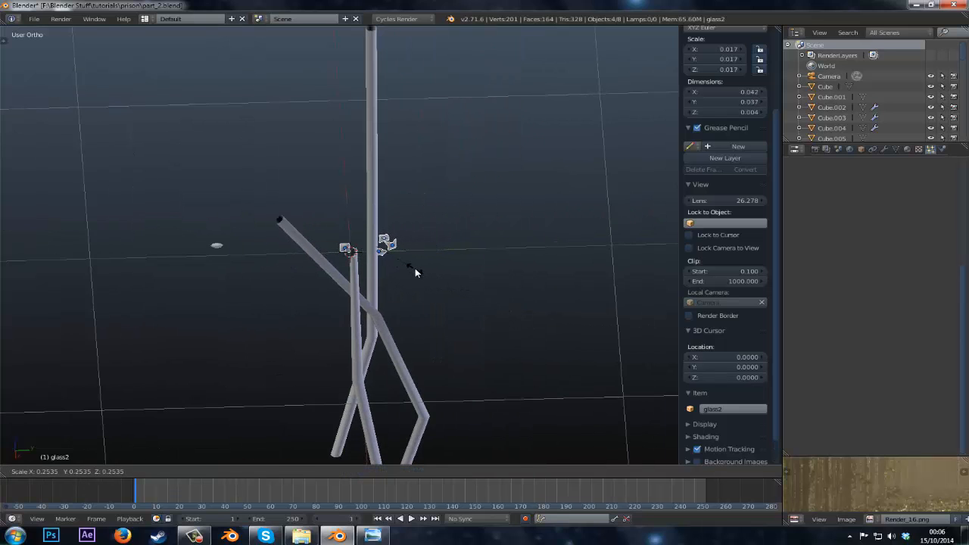
pyautogui.click(415, 268)
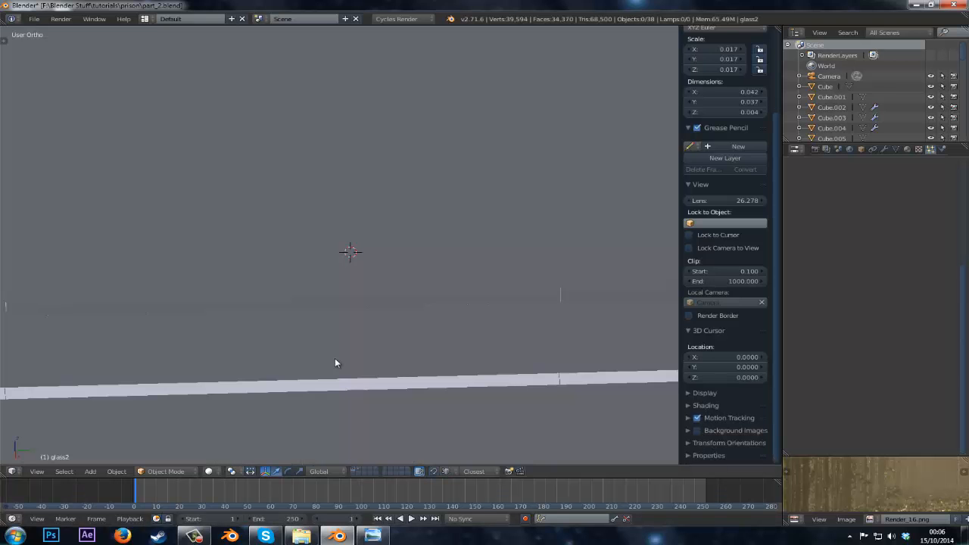
# - Check the shrunken rock and glass debris in the prison scene and save over part_2.blend
pyautogui.press('x')
pyautogui.click(338, 335)
pyautogui.scroll(-5, 337, 335)
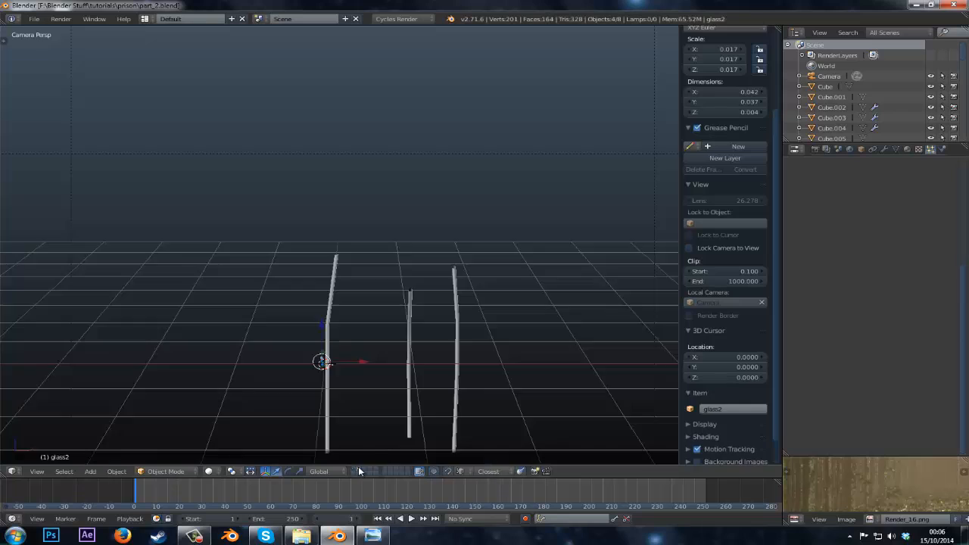
# - Scale the selected rock and glass pieces up to about twice their size, with glass2 at a scale of 0.035
pyautogui.moveTo(423, 363); pyautogui.dragTo(345, 267, button='middle')
pyautogui.scroll(10, 345, 267)
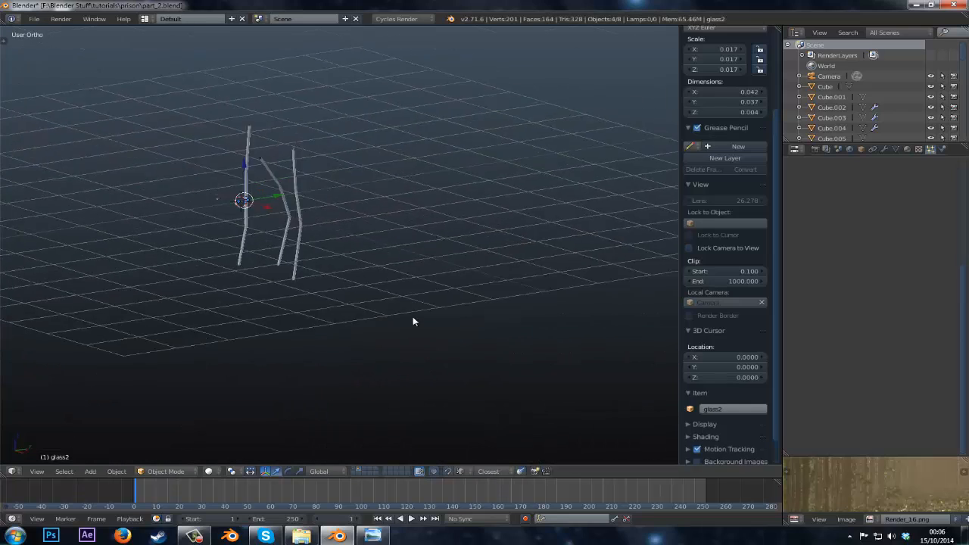
pyautogui.press('s')
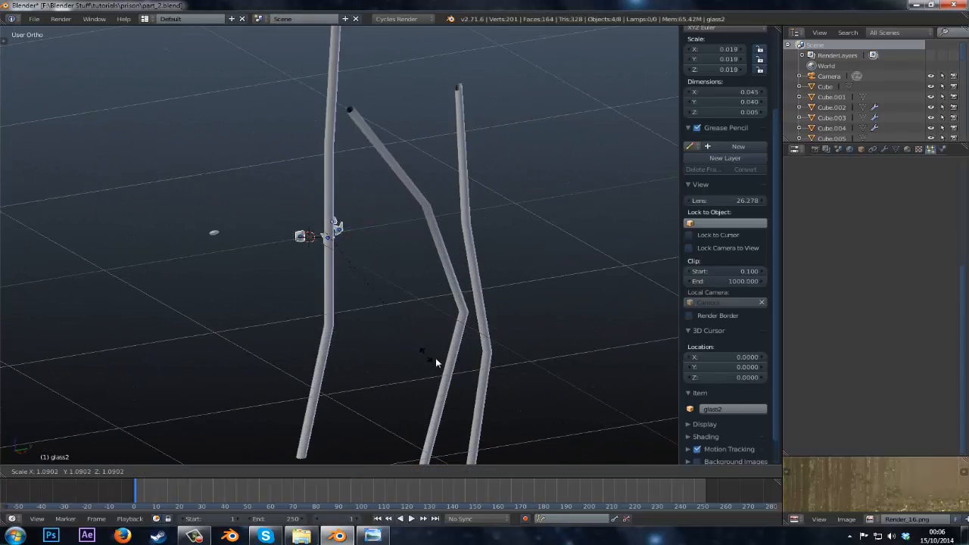
pyautogui.click(585, 405)
pyautogui.press('Tab')
pyautogui.press('KP_0')
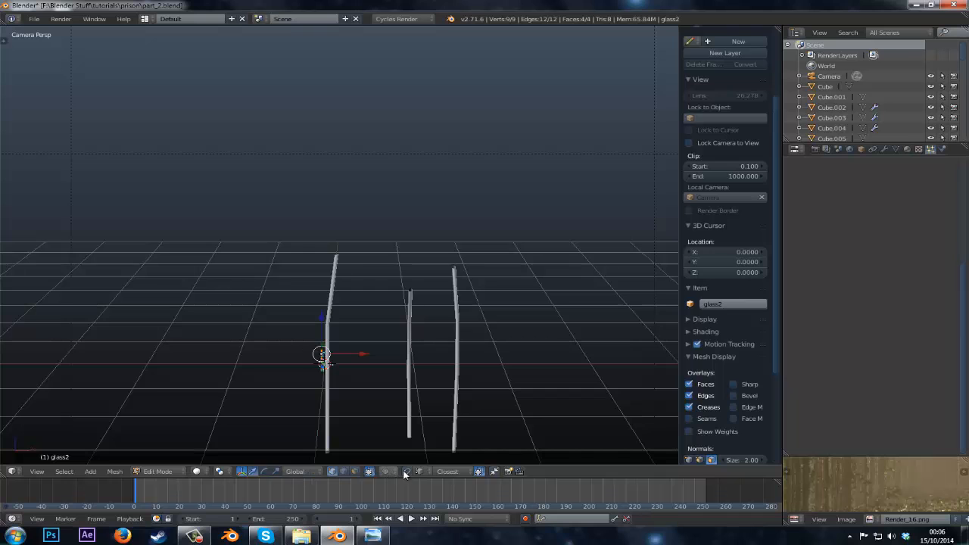
pyautogui.scroll(-3, 235, 391)
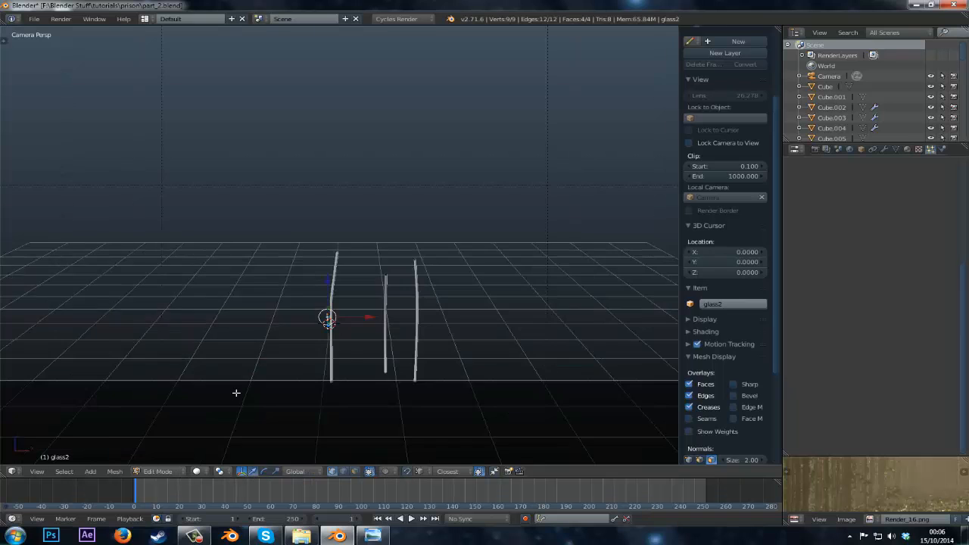
pyautogui.press('a')
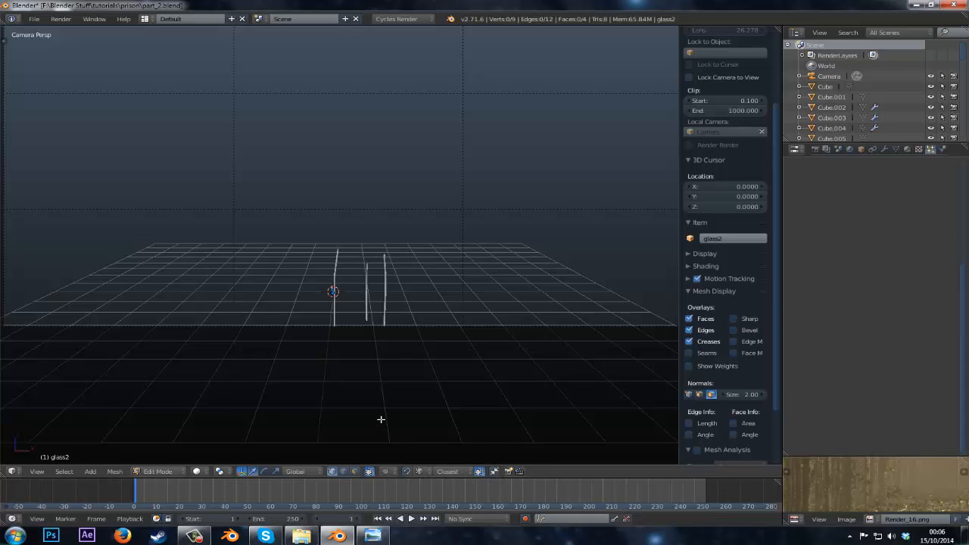
pyautogui.scroll(-2, 340, 320)
pyautogui.rightClick(335, 272)
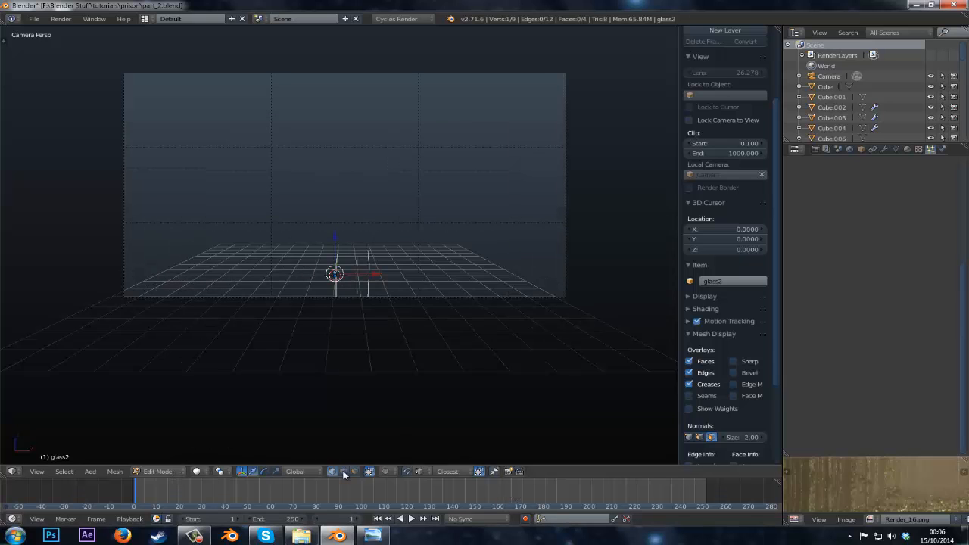
pyautogui.moveTo(462, 398); pyautogui.dragTo(264, 477, button='middle')
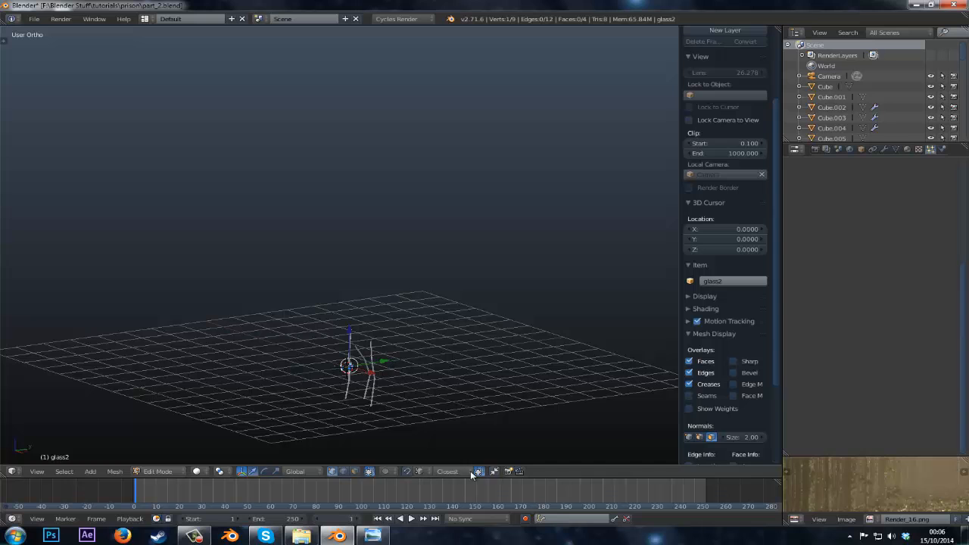
pyautogui.moveTo(424, 409); pyautogui.dragTo(455, 411, button='middle')
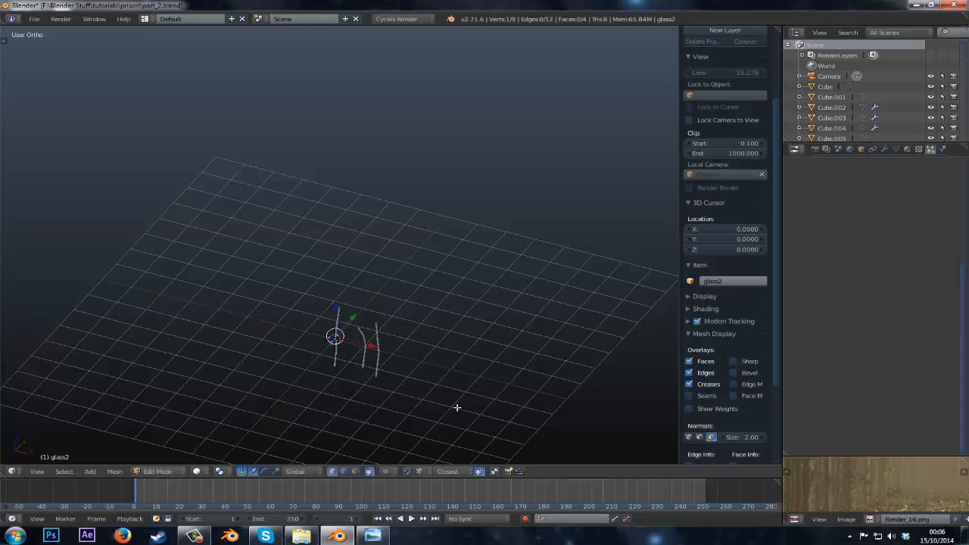
pyautogui.hotkey('alt', 'm')
pyautogui.press('a')
pyautogui.scroll(2, 428, 358)
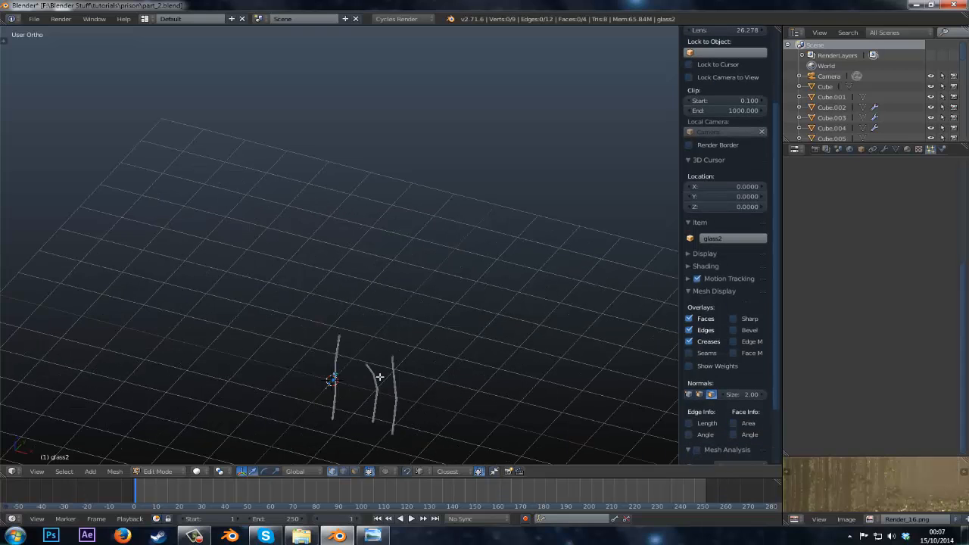
pyautogui.press('Tab')
pyautogui.press('Tab')
pyautogui.press('Tab')
# - Show the prison scene's layer through the camera and save over part_2.blend
pyautogui.moveTo(369, 418); pyautogui.dragTo(348, 416, button='middle')
pyautogui.moveTo(369, 349); pyautogui.dragTo(372, 466, button='middle')
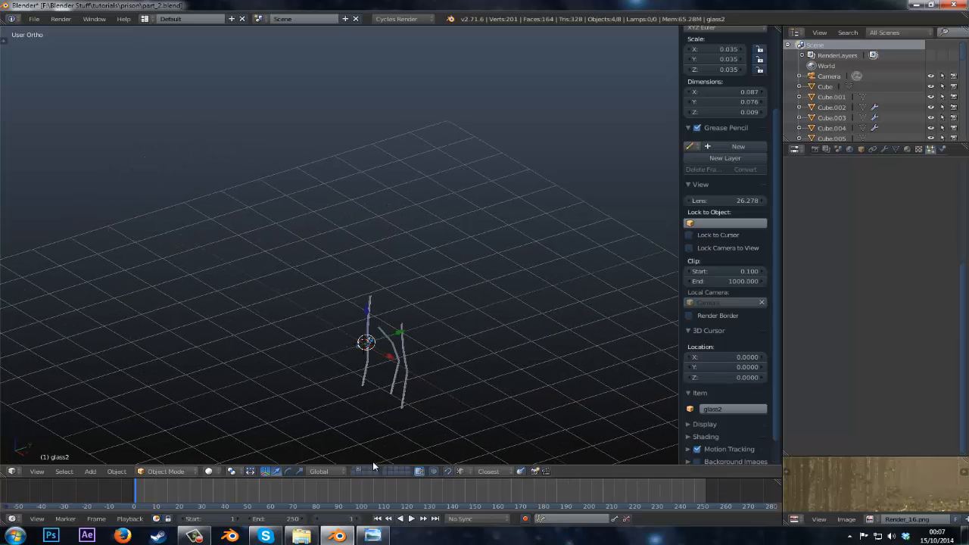
pyautogui.click(359, 470)
pyautogui.press('KP_0')
pyautogui.hotkey('ctrl', 's')
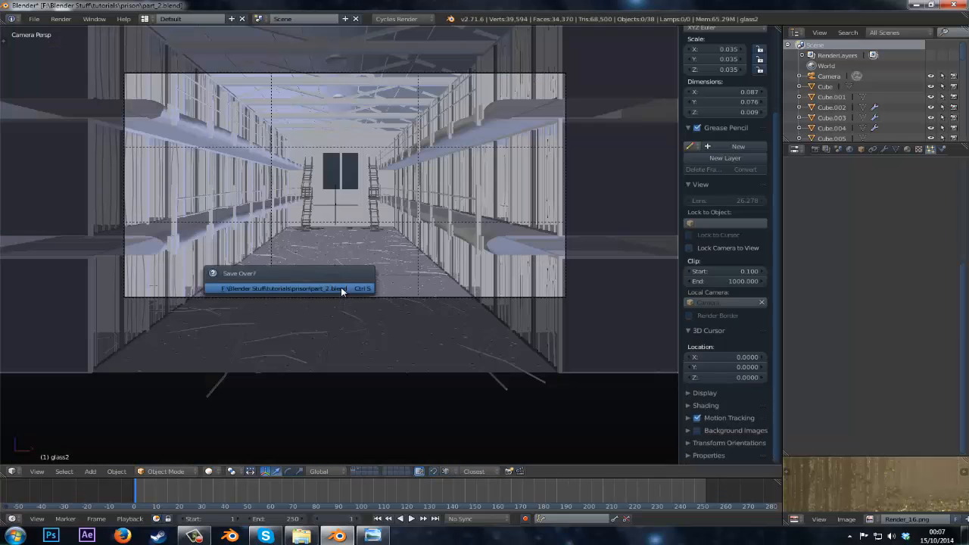
pyautogui.click(341, 288)
# - Examine the resized debris along the corridor floor and save over part_2.blend again
pyautogui.scroll(3, 341, 291)
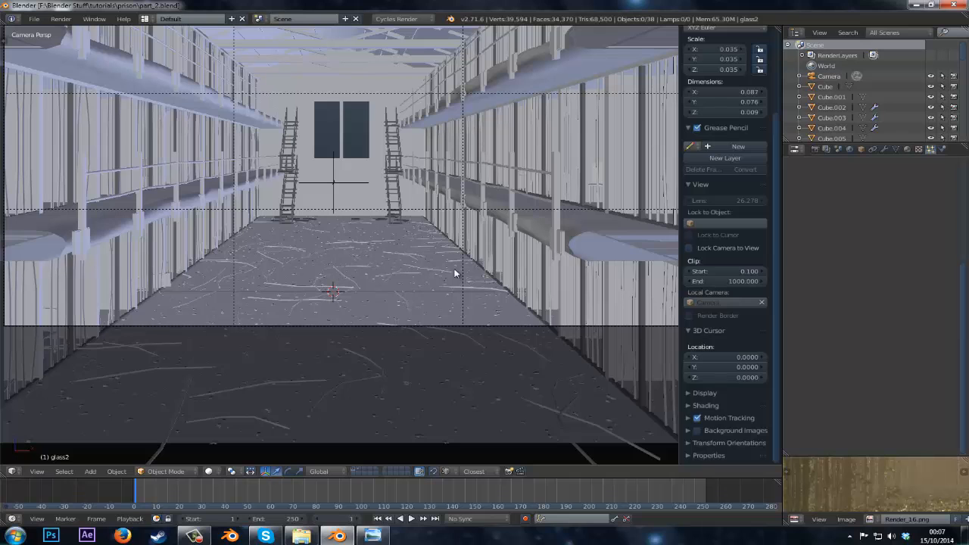
pyautogui.keyDown('shift'); pyautogui.moveTo(455, 273); pyautogui.dragTo(451, 295, button='middle'); pyautogui.keyUp('shift')
pyautogui.scroll(2, 452, 295)
pyautogui.hotkey('ctrl', 's')
pyautogui.click(452, 295)
pyautogui.keyDown('shift'); pyautogui.moveTo(400, 230); pyautogui.dragTo(393, 214, button='middle'); pyautogui.keyUp('shift')
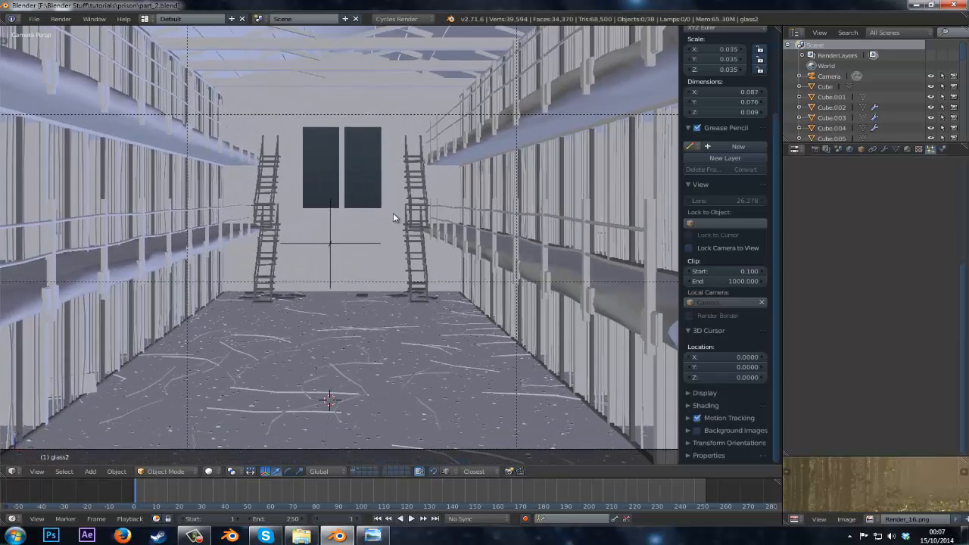
pyautogui.keyDown('shift'); pyautogui.scroll(-3, 492, 337); pyautogui.keyUp('shift')
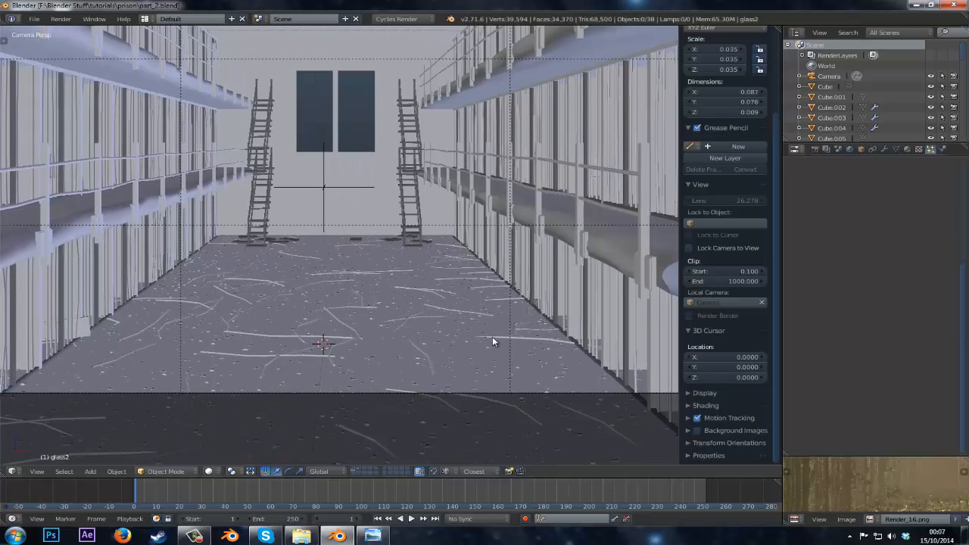
pyautogui.keyDown('shift'); pyautogui.moveTo(510, 358); pyautogui.dragTo(527, 418, button='middle'); pyautogui.keyUp('shift')
pyautogui.hotkey('ctrl', 's')
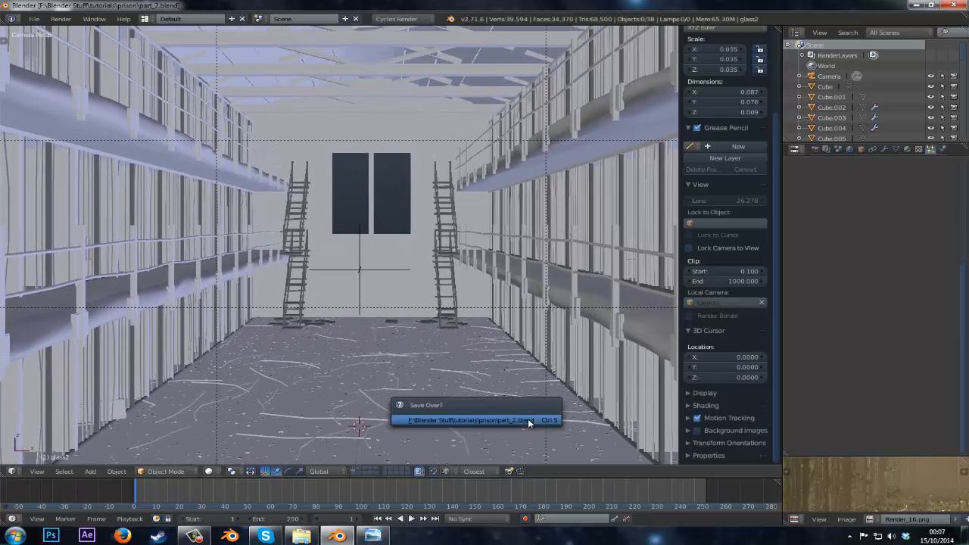
pyautogui.click(527, 419)
pyautogui.scroll(-2, 417, 346)
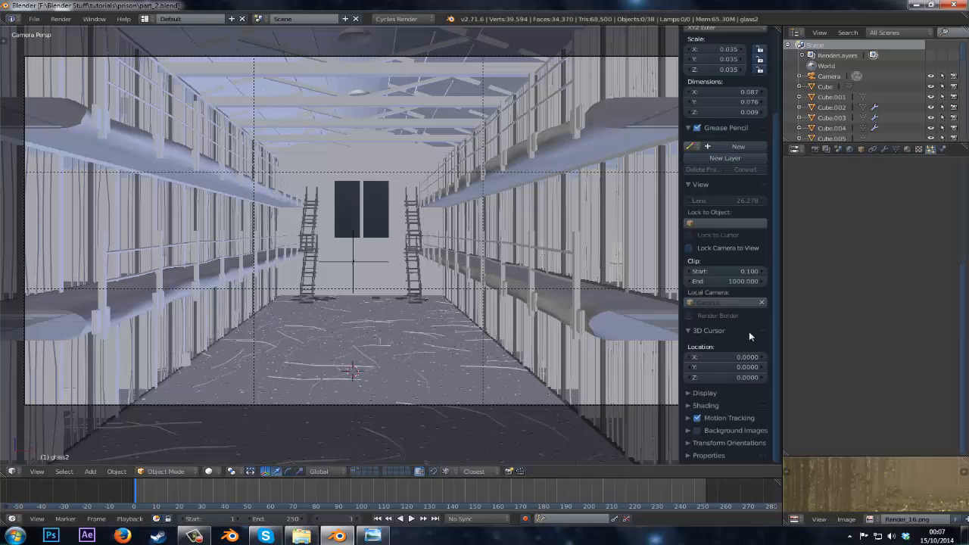
pyautogui.press('KP_5')
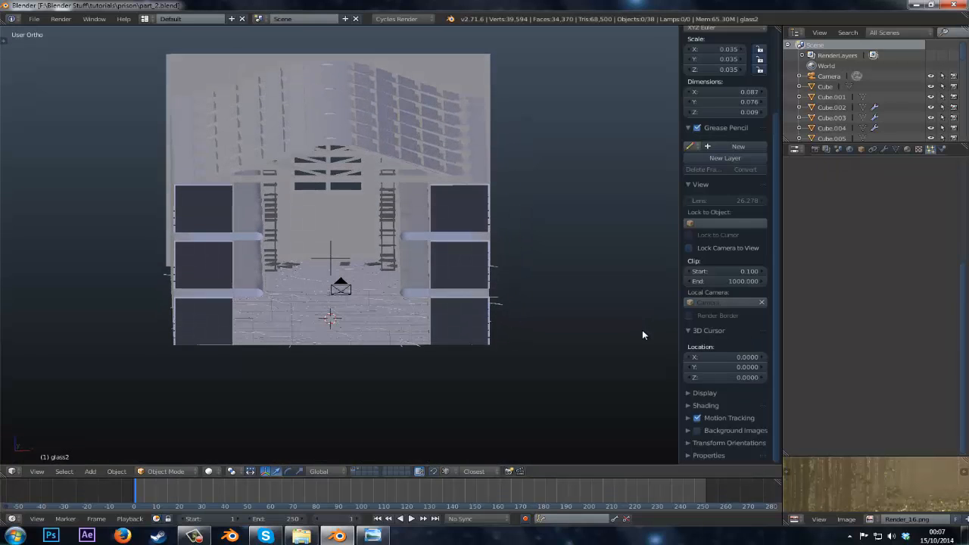
# - Select the edge loops around both window openings in the back wall
pyautogui.press('KP_0')
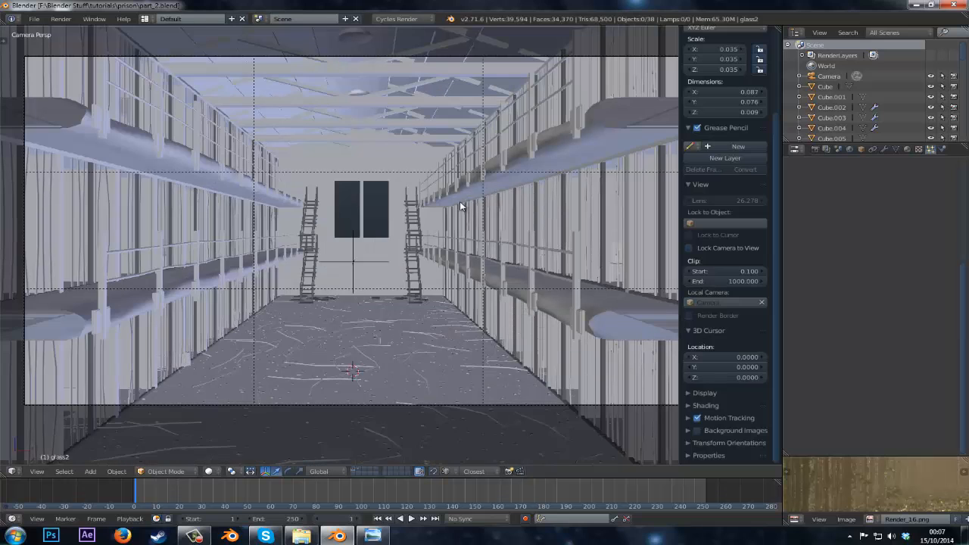
pyautogui.rightClick(389, 253)
pyautogui.press('Tab')
pyautogui.scroll(6, 389, 254)
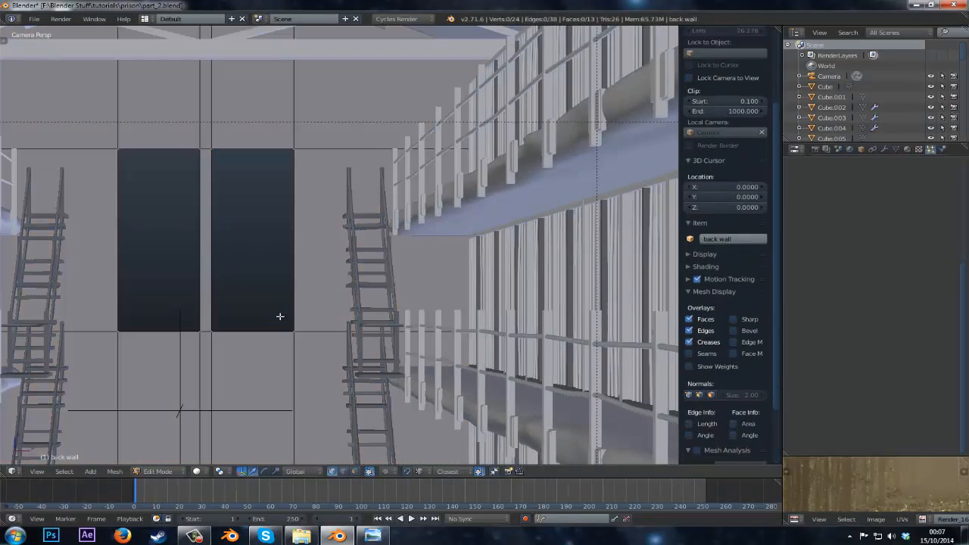
pyautogui.scroll(-3, 280, 316)
pyautogui.rightClick(342, 329)
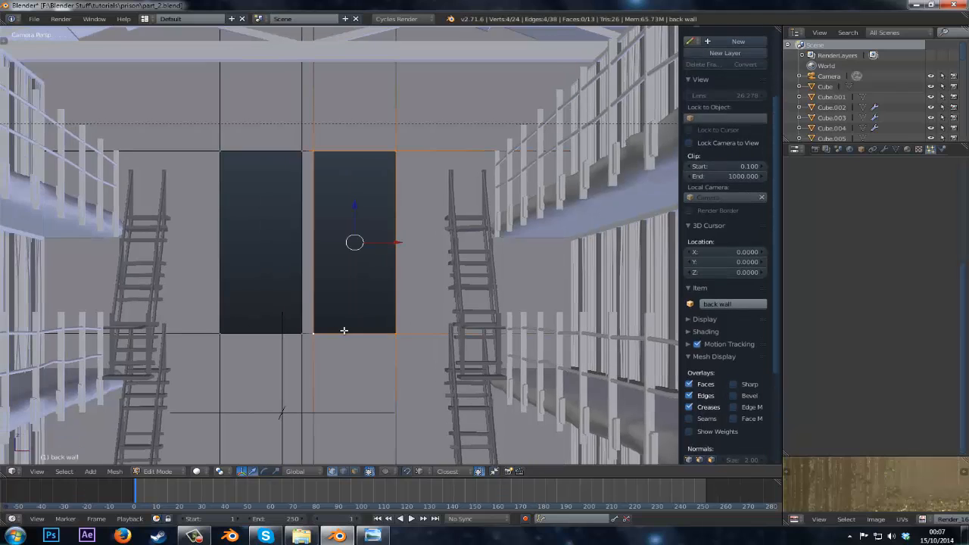
pyautogui.keyDown('alt'); pyautogui.keyDown('shift'); pyautogui.rightClick(269, 335); pyautogui.keyUp('shift'); pyautogui.keyUp('alt')
pyautogui.click(344, 471)
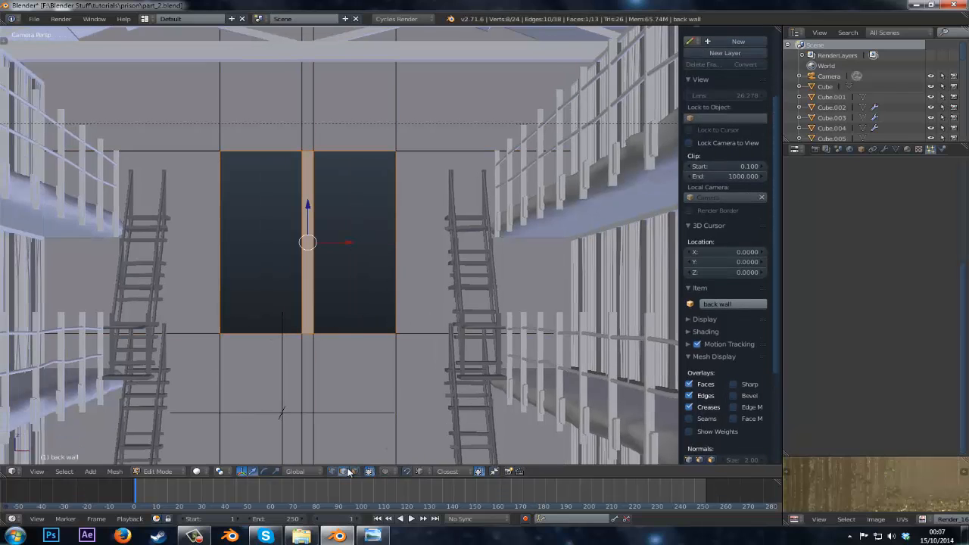
pyautogui.press('a')
pyautogui.keyDown('alt'); pyautogui.rightClick(342, 334); pyautogui.keyUp('alt')
pyautogui.keyDown('alt'); pyautogui.keyDown('shift'); pyautogui.rightClick(277, 332); pyautogui.keyUp('shift'); pyautogui.keyUp('alt')
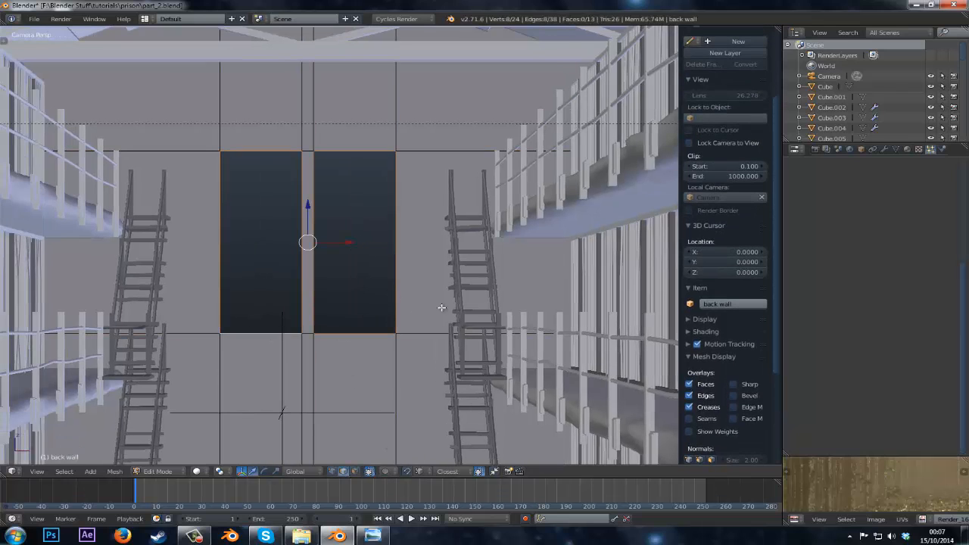
# - Duplicate the window edge loops in place, separate them into their own object and save over part_2.blend
pyautogui.hotkey('shift', 'd')
pyautogui.press('Escape')
pyautogui.press('p')
pyautogui.click(386, 297)
pyautogui.press('Tab')
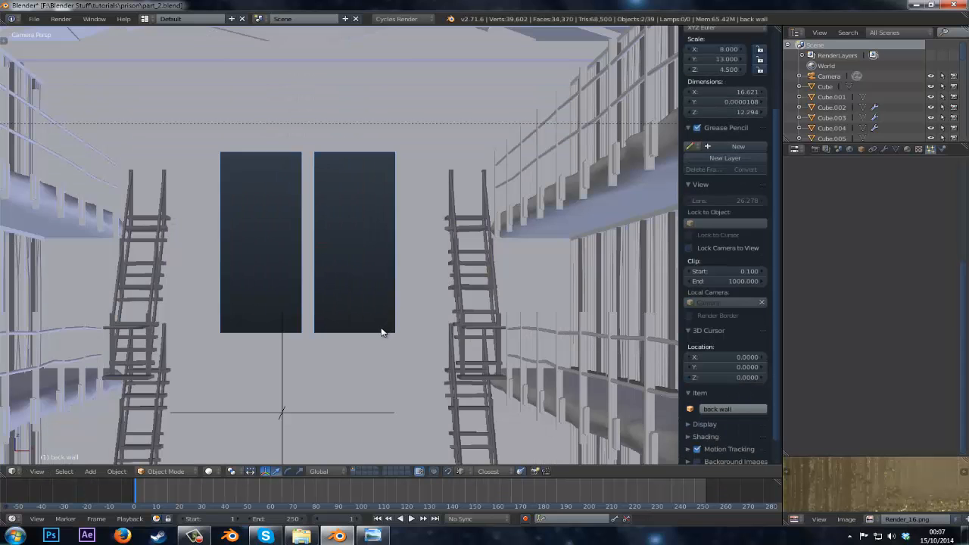
pyautogui.rightClick(381, 331)
pyautogui.hotkey('ctrl', 's')
pyautogui.click(377, 334)
# - Extrude all edges of the separated window outlines a short way along the Y axis
pyautogui.press('Tab')
pyautogui.press('KP_0')
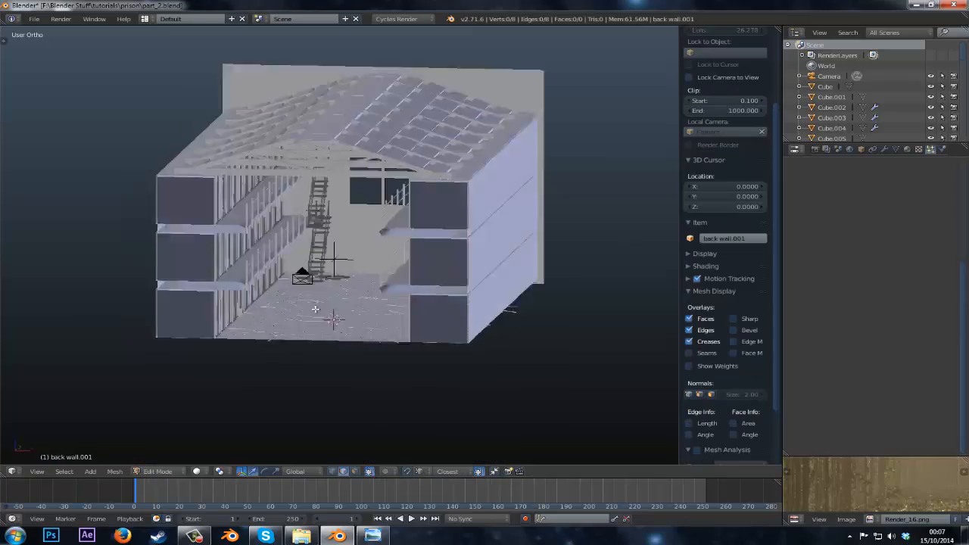
pyautogui.click(333, 476)
pyautogui.scroll(-2, 422, 272)
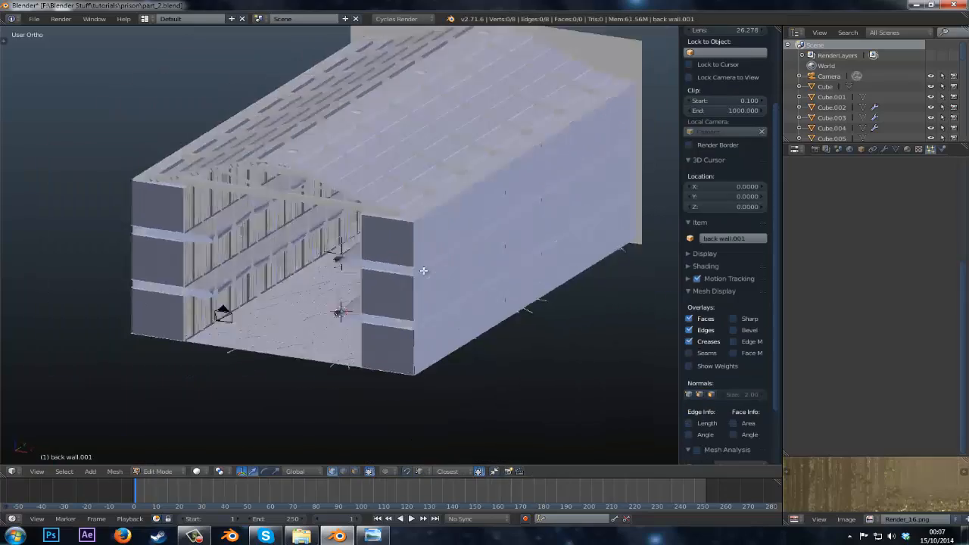
pyautogui.press('z')
pyautogui.moveTo(422, 273); pyautogui.dragTo(333, 320, button='middle')
pyautogui.keyDown('shift'); pyautogui.moveTo(517, 284); pyautogui.dragTo(350, 329, button='middle'); pyautogui.keyUp('shift')
pyautogui.scroll(1, 349, 328)
pyautogui.moveTo(456, 238); pyautogui.dragTo(442, 253, button='middle')
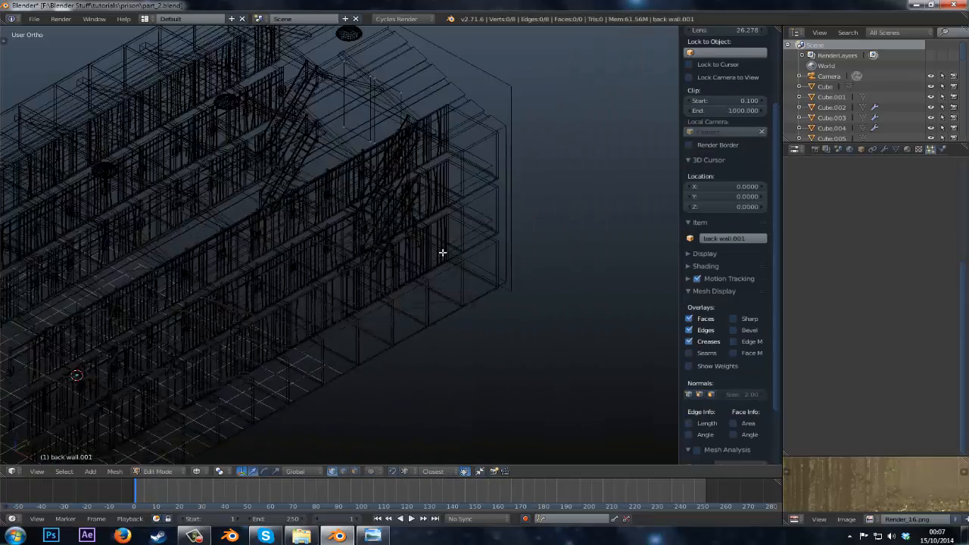
pyautogui.keyDown('shift'); pyautogui.moveTo(435, 221); pyautogui.dragTo(368, 331, button='middle'); pyautogui.keyUp('shift')
pyautogui.scroll(1, 368, 331)
pyautogui.scroll(3, 379, 310)
pyautogui.press('a')
pyautogui.scroll(2, 396, 275)
pyautogui.moveTo(420, 259); pyautogui.dragTo(408, 271, button='middle')
pyautogui.keyDown('shift'); pyautogui.moveTo(495, 219); pyautogui.dragTo(442, 400, button='middle'); pyautogui.keyUp('shift')
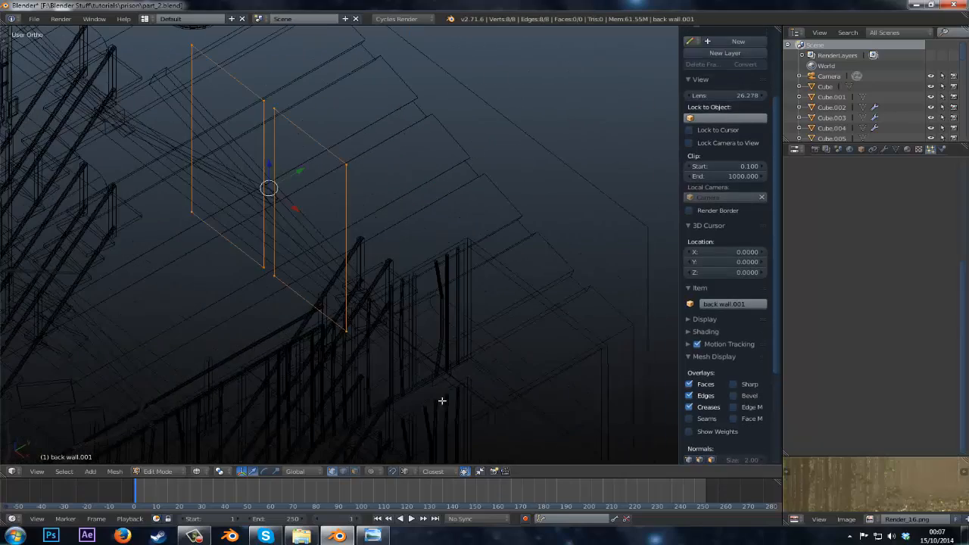
pyautogui.press('e')
pyautogui.press('y')
pyautogui.click(487, 271)
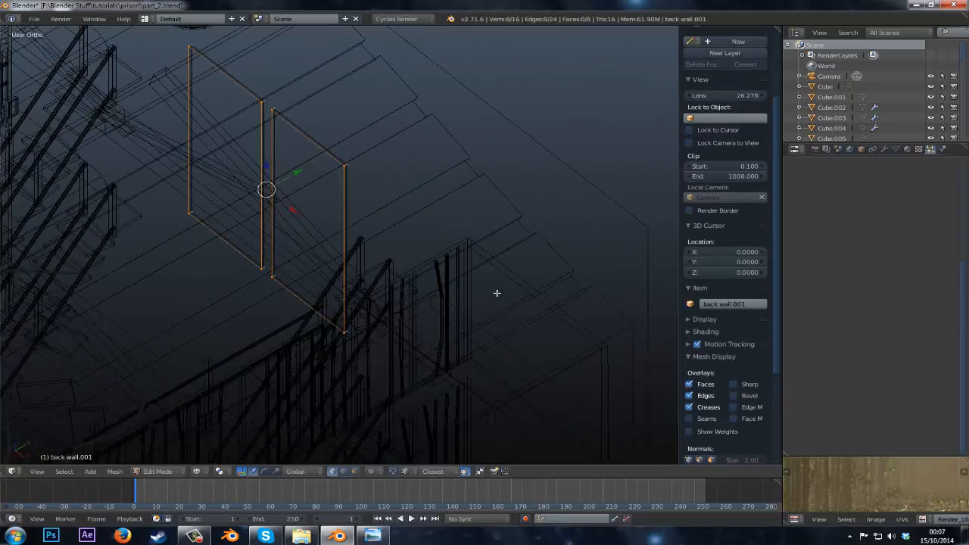
# - Extrude both window outlines in place and try scaling them inward about their shared centre
pyautogui.press('e')
pyautogui.rightClick(510, 318)
pyautogui.press('s')
pyautogui.click(482, 319)
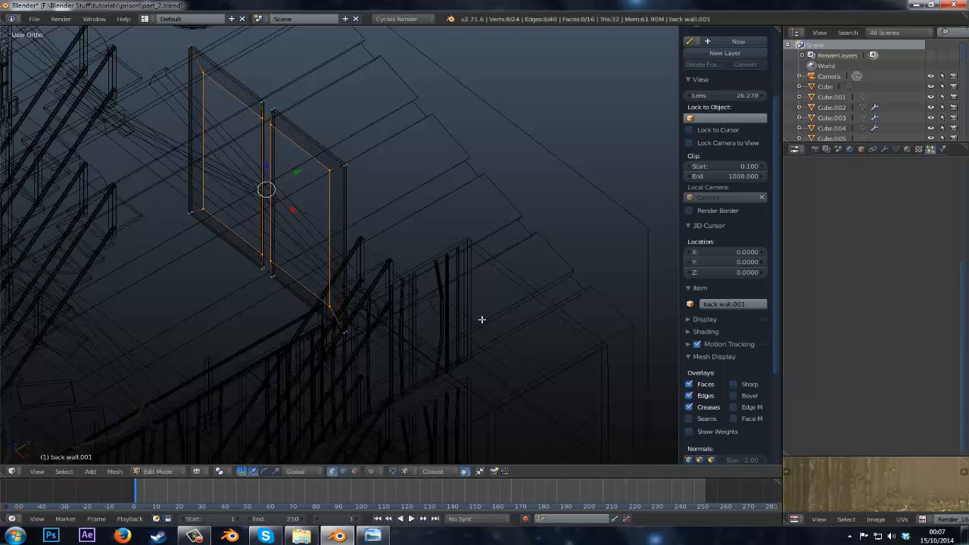
pyautogui.hotkey('ctrl', 'z')
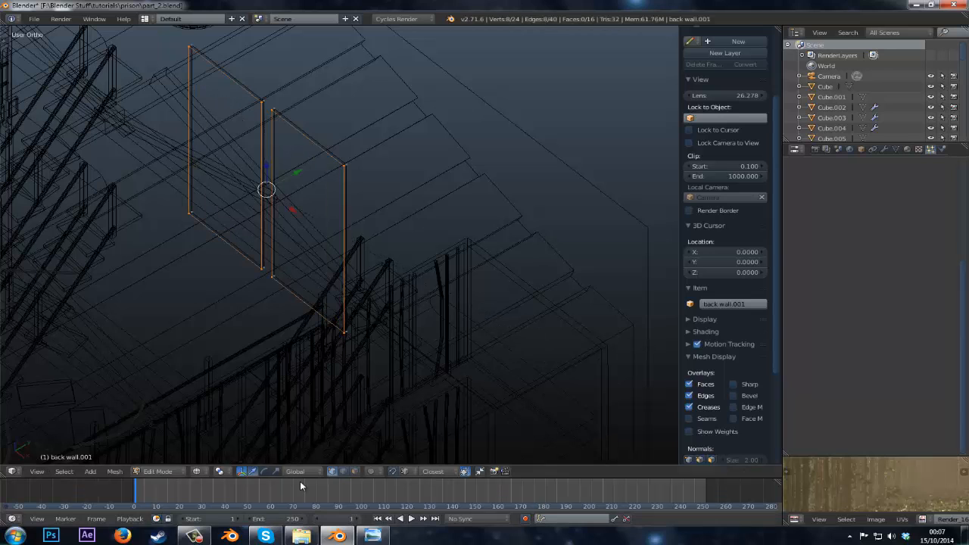
# - Scale the extruded outlines inward around each window's own centre, adjusting the height to give even frame borders
pyautogui.click(225, 471)
pyautogui.click(246, 439)
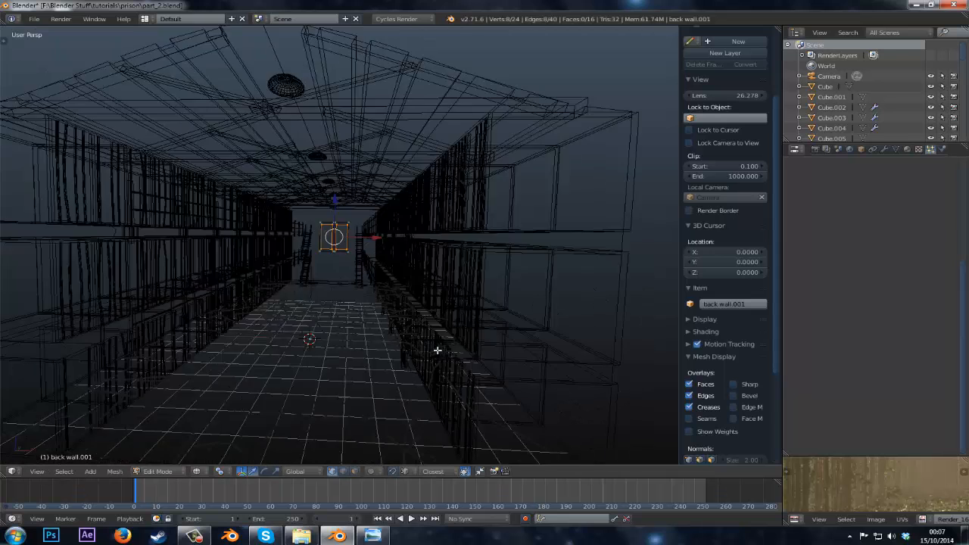
pyautogui.press('KP_0')
pyautogui.press('z')
pyautogui.press('s')
pyautogui.press('z')
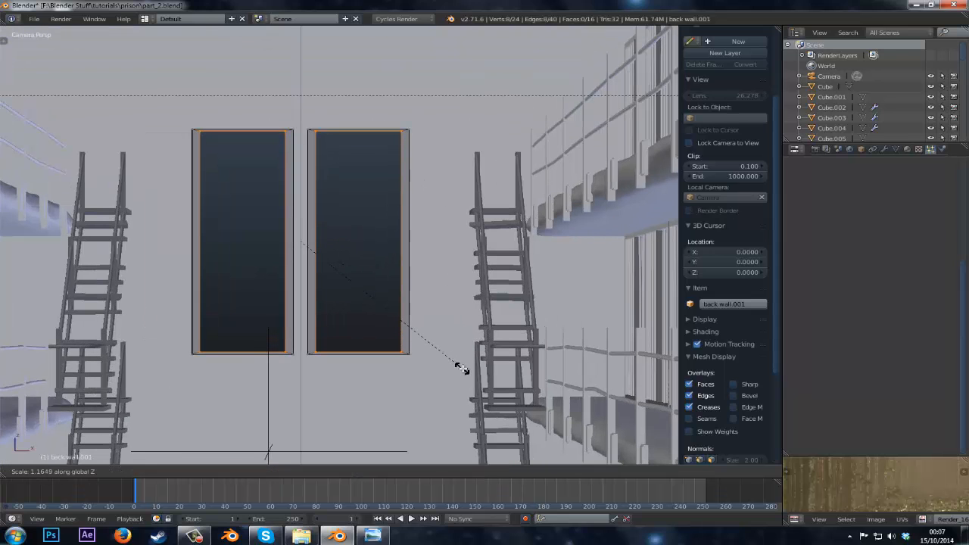
pyautogui.click(454, 363)
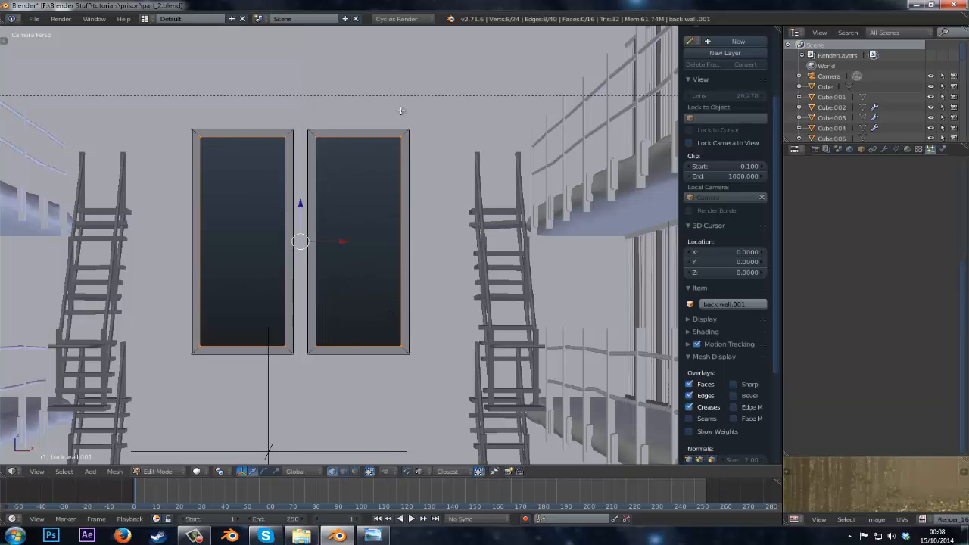
# - Extrude the inner edges of both window frames back along the Y axis and return to Object Mode
pyautogui.scroll(2, 427, 249)
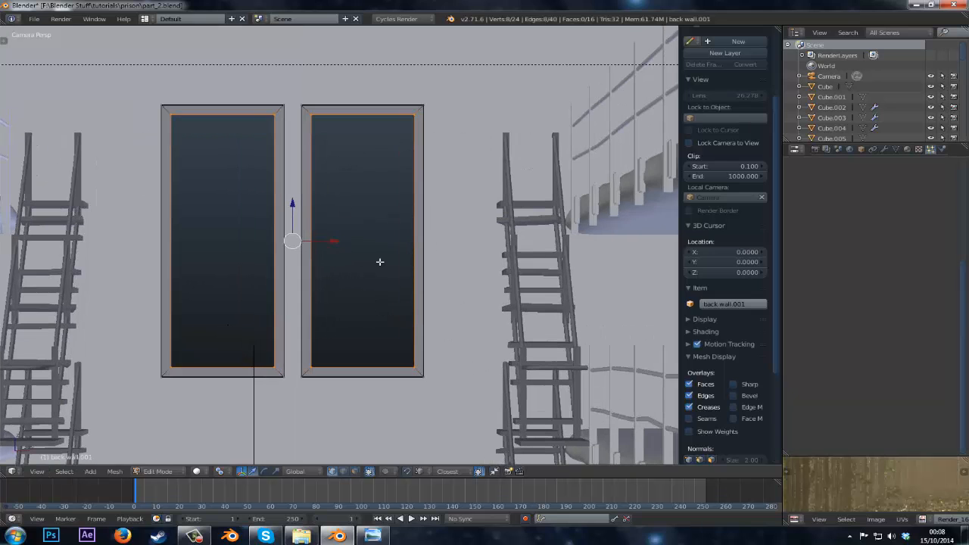
pyautogui.press('z')
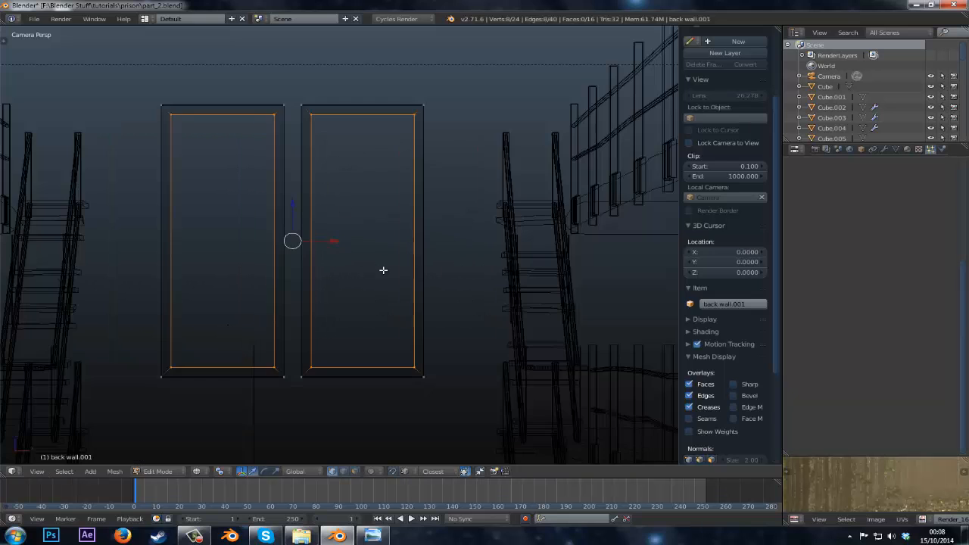
pyautogui.press('z')
pyautogui.press('e')
pyautogui.press('y')
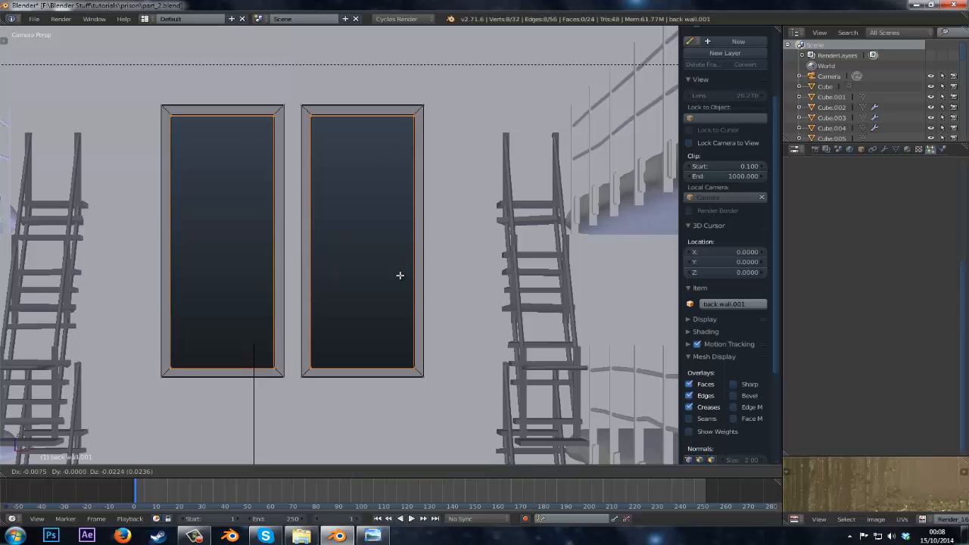
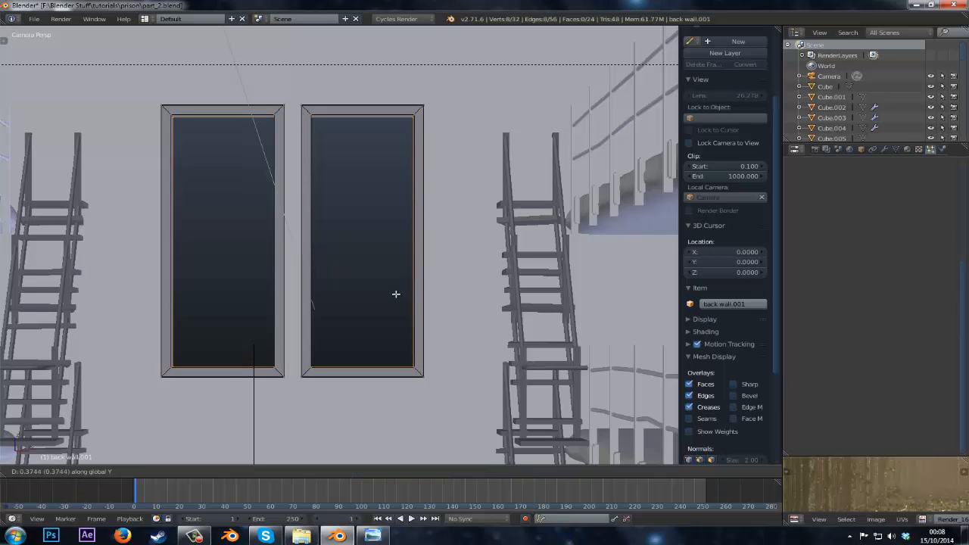
pyautogui.click(396, 290)
pyautogui.press('Tab')
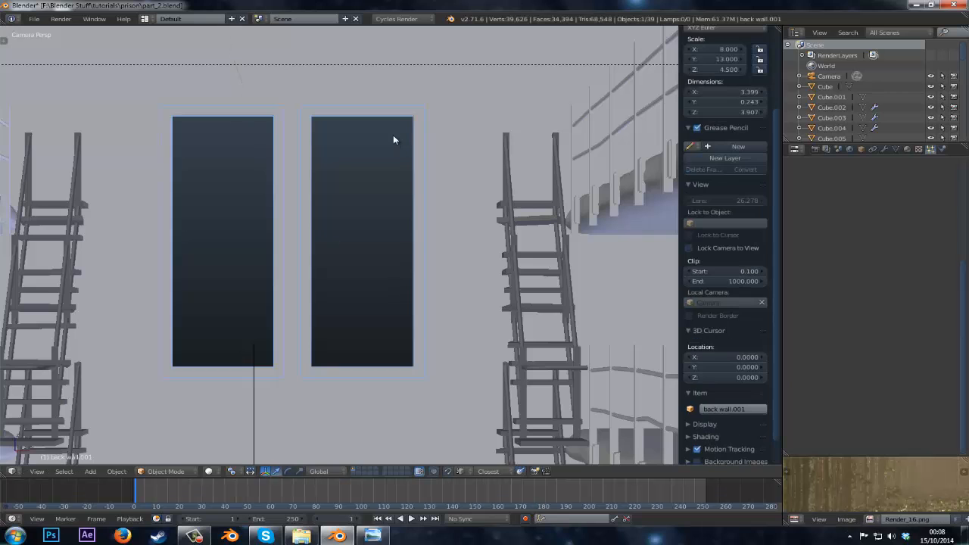
# - Duplicate bar1 on the second layer and place the copy well above the other debris pieces
pyautogui.scroll(-7, 337, 261)
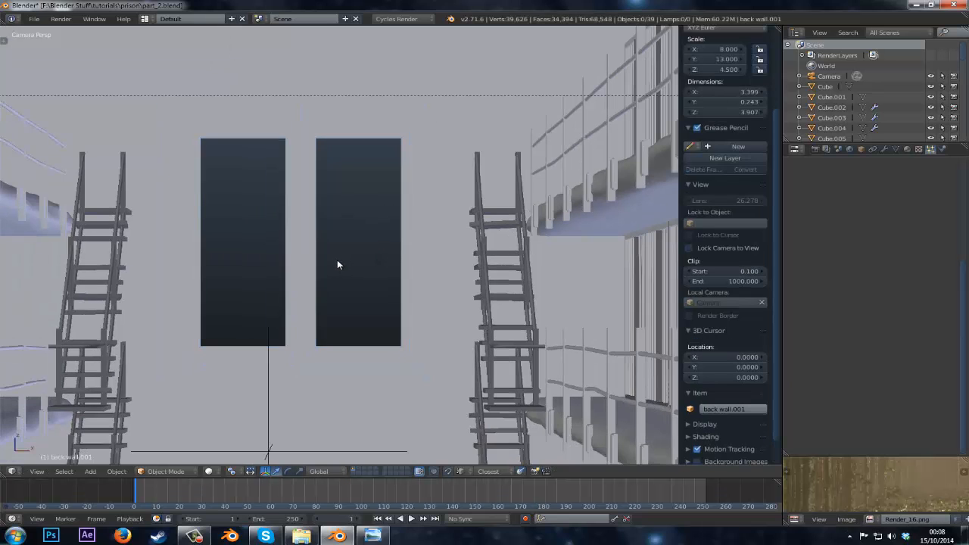
pyautogui.scroll(2, 295, 372)
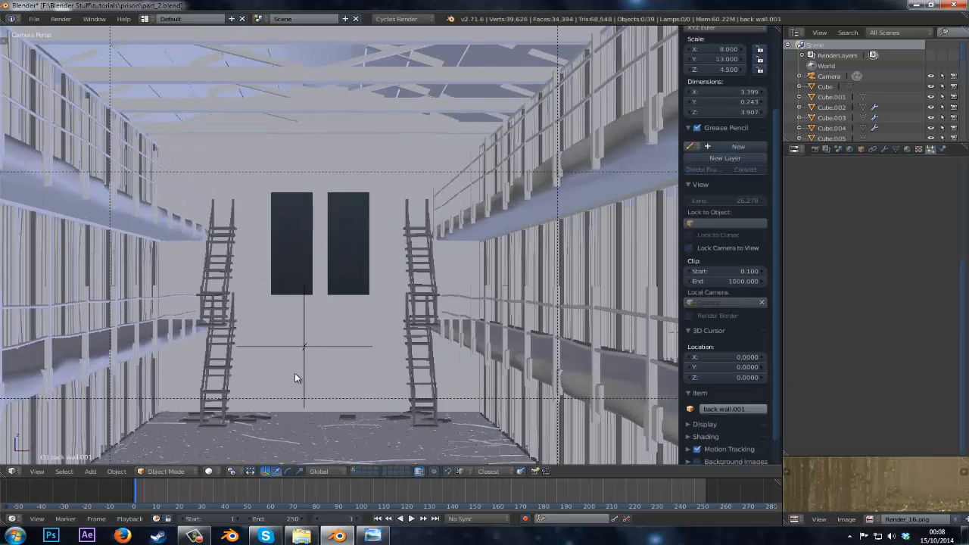
pyautogui.scroll(-2, 296, 373)
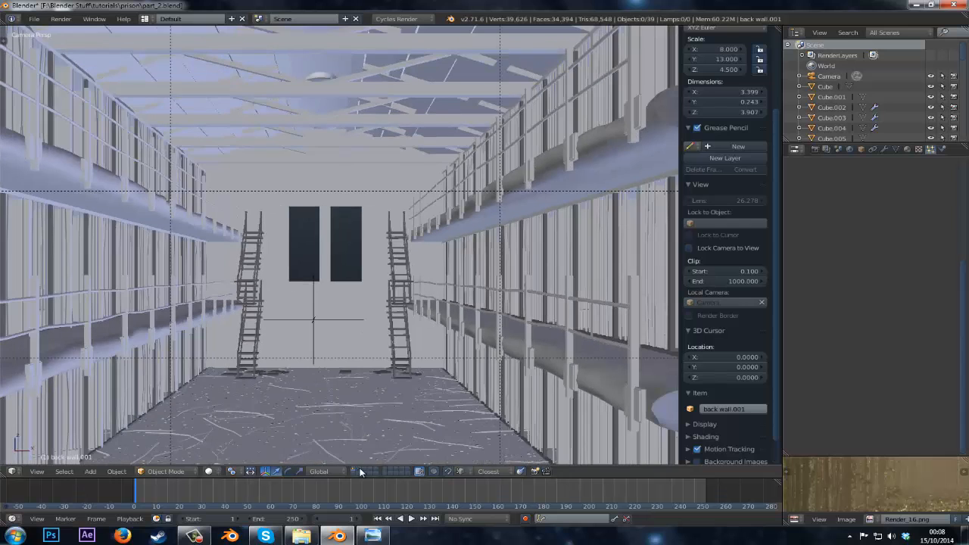
pyautogui.click(360, 470)
pyautogui.rightClick(374, 390)
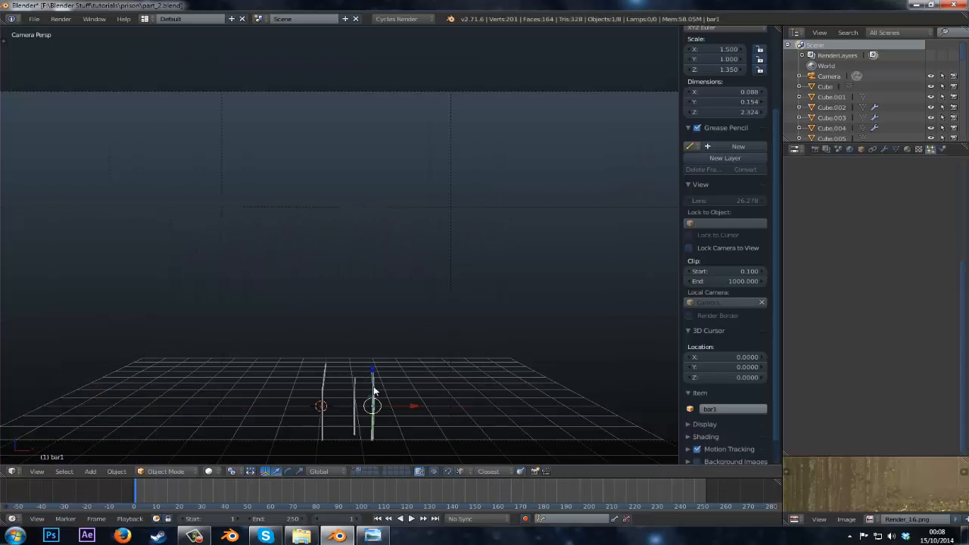
pyautogui.hotkey('shift', 'd')
pyautogui.rightClick(344, 242)
pyautogui.press('g')
pyautogui.click(356, 134)
# - Remove the bar copy from the floor_clutter group
pyautogui.click(861, 148)
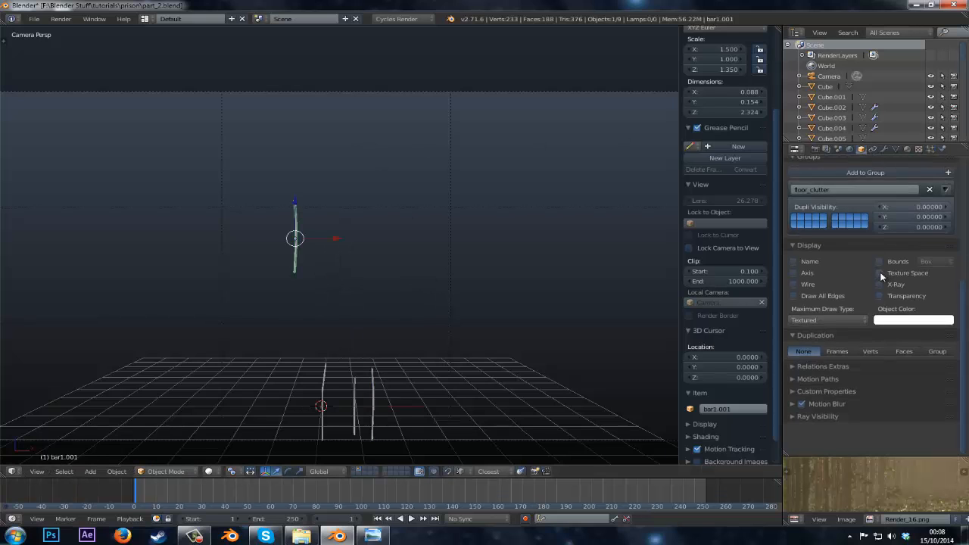
pyautogui.scroll(6, 880, 276)
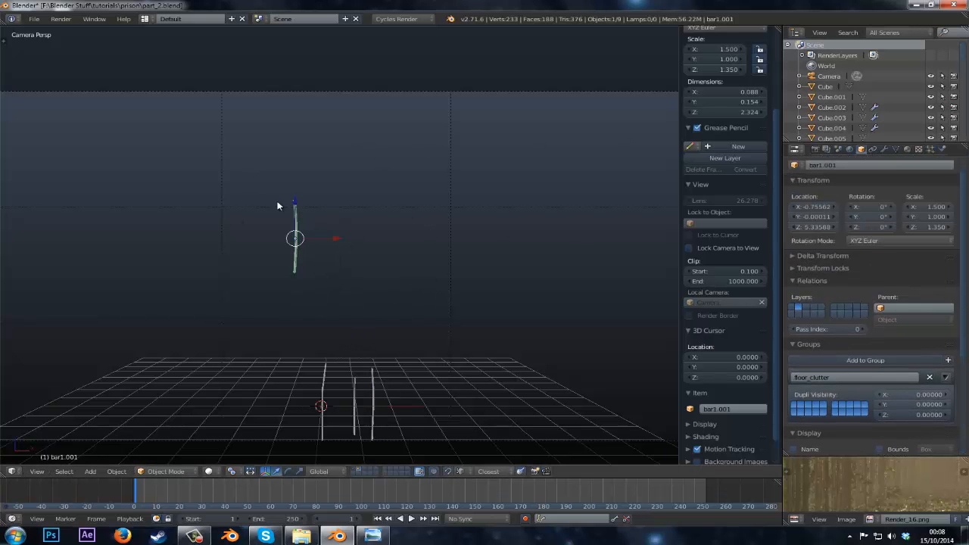
pyautogui.click(930, 378)
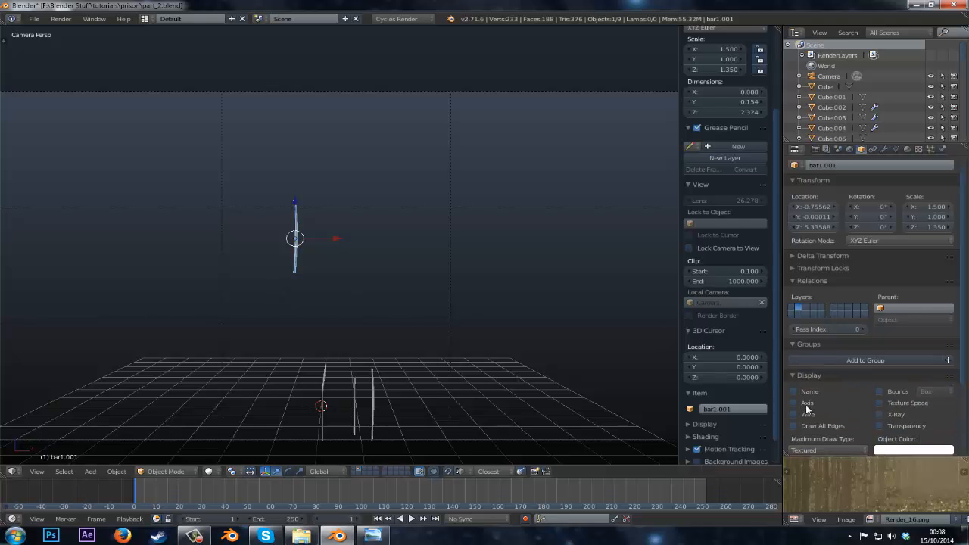
# - Move the bar copy to the first layer and show the prison scene with it
pyautogui.hotkey('shift', 'z')
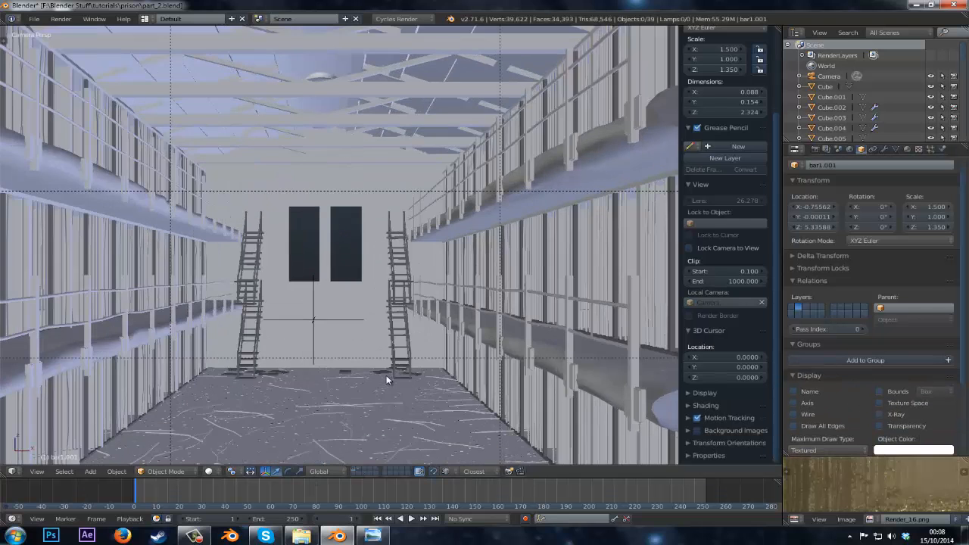
pyautogui.press('Home')
pyautogui.hotkey('shift', 'z')
pyautogui.press('x')
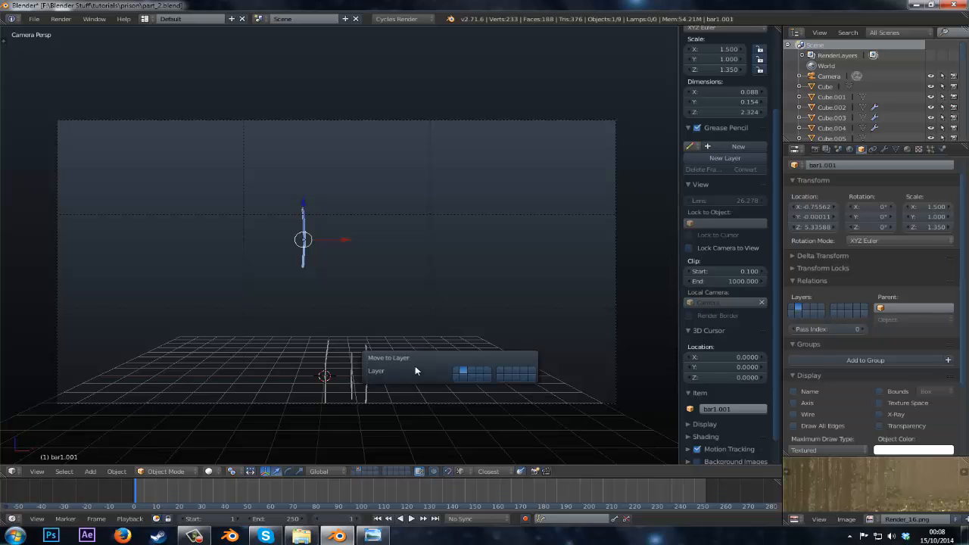
pyautogui.click(457, 371)
pyautogui.hotkey('ctrl', 'z')
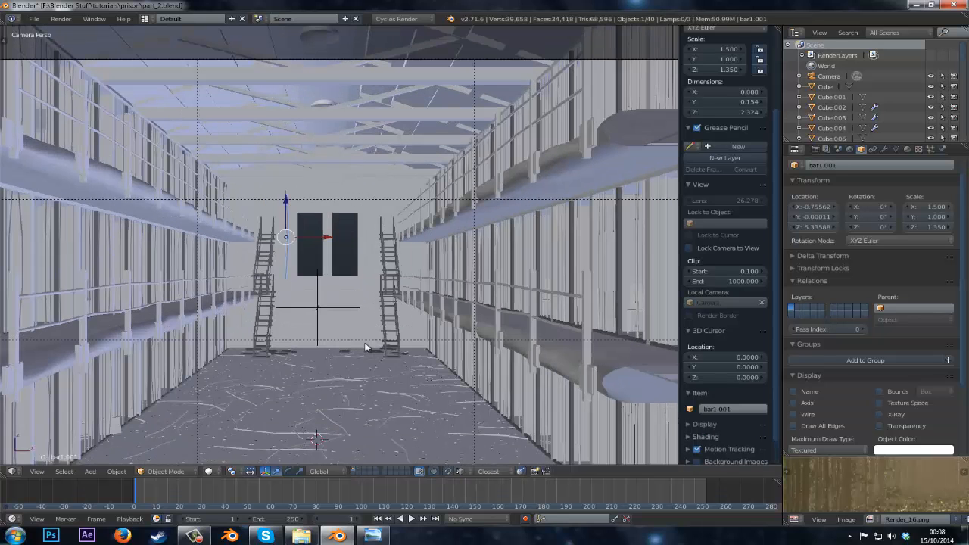
# - Rotate the bar copy about 86° around Y and move it to the back wall windows' top, about Y 18.08, Z 7.57
pyautogui.press('r')
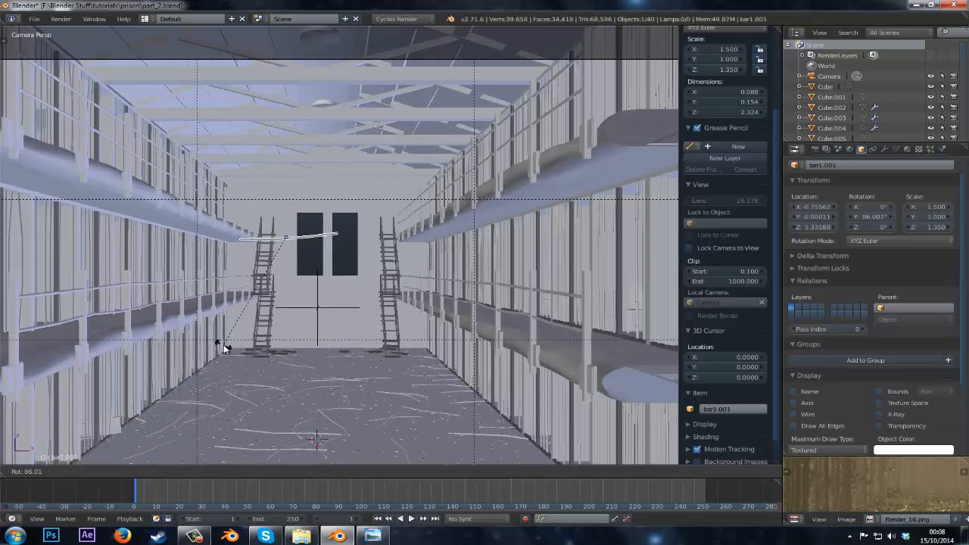
pyautogui.click(244, 316)
pyautogui.press('KP_3')
pyautogui.scroll(-5, 293, 288)
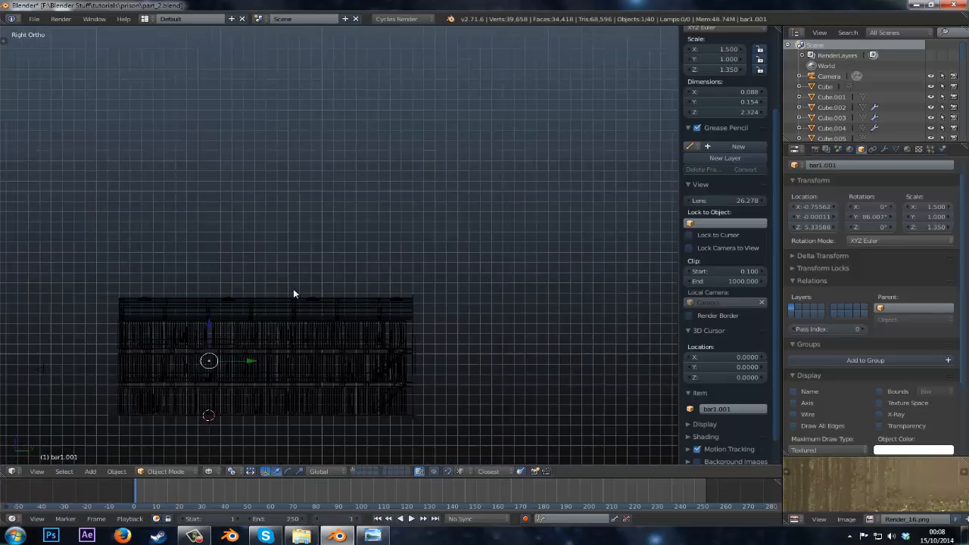
pyautogui.scroll(2, 261, 237)
pyautogui.press('g')
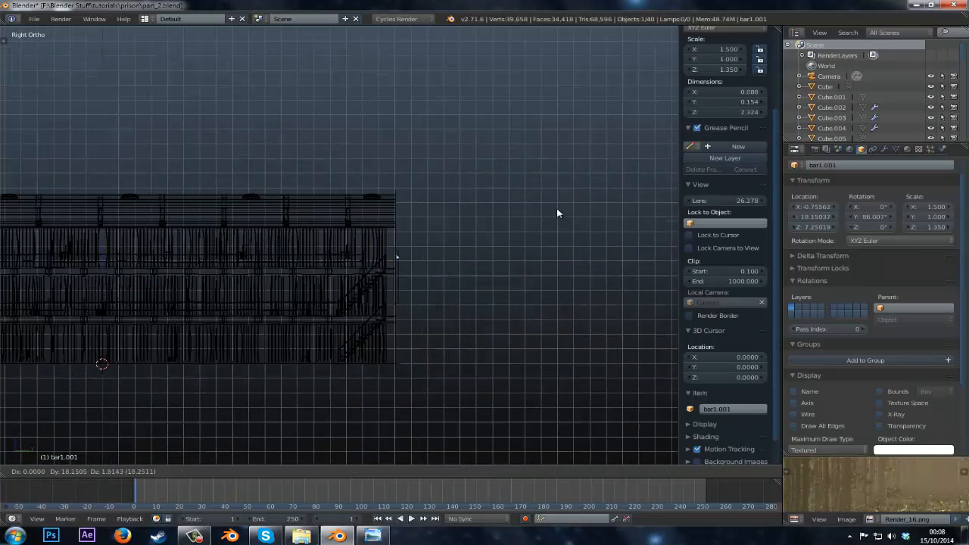
pyautogui.click(554, 206)
pyautogui.press('z')
pyautogui.press('KP_0')
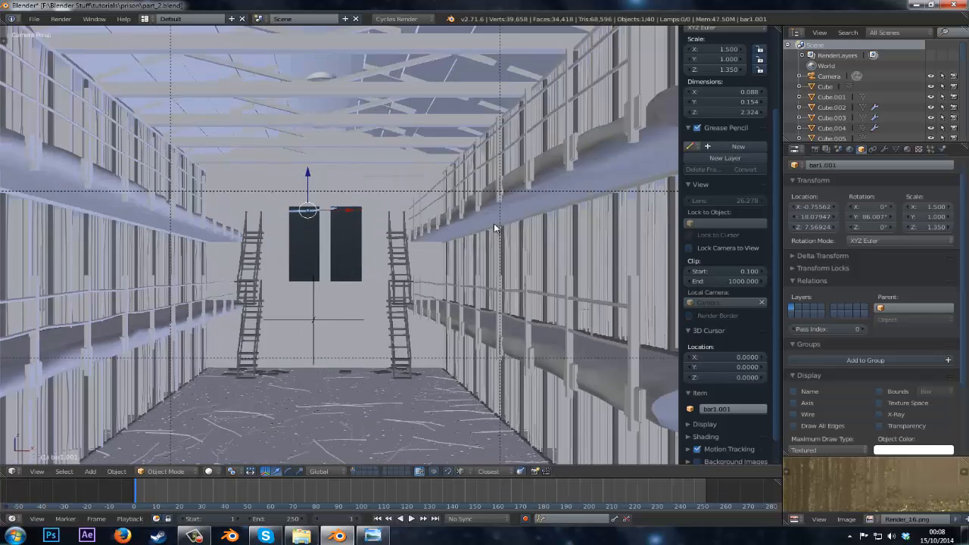
# - Scale the bar down to about 0.79 times its size and centre it over the left window at X about -0.93
pyautogui.press('g')
pyautogui.press('x')
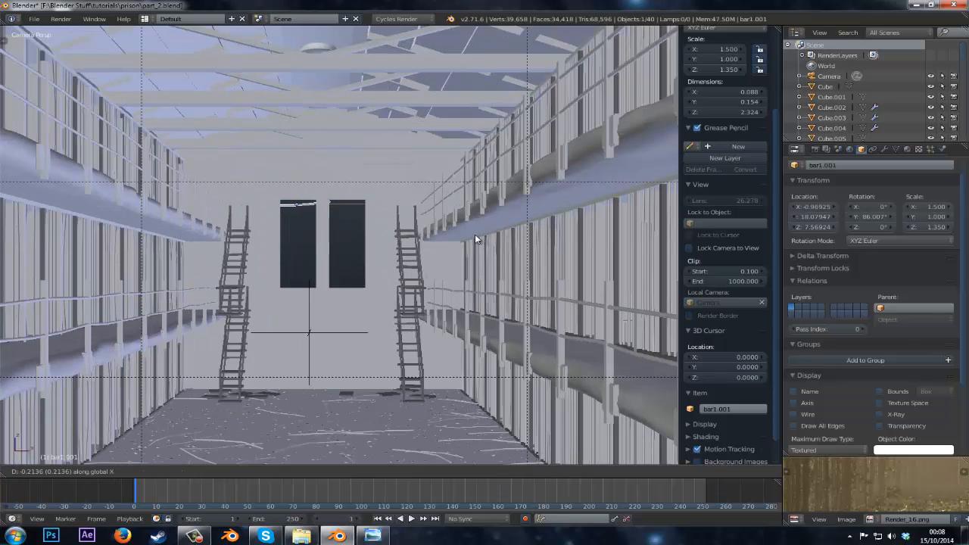
pyautogui.click(475, 234)
pyautogui.press('s')
pyautogui.click(447, 234)
pyautogui.press('g')
pyautogui.press('x')
pyautogui.click(447, 238)
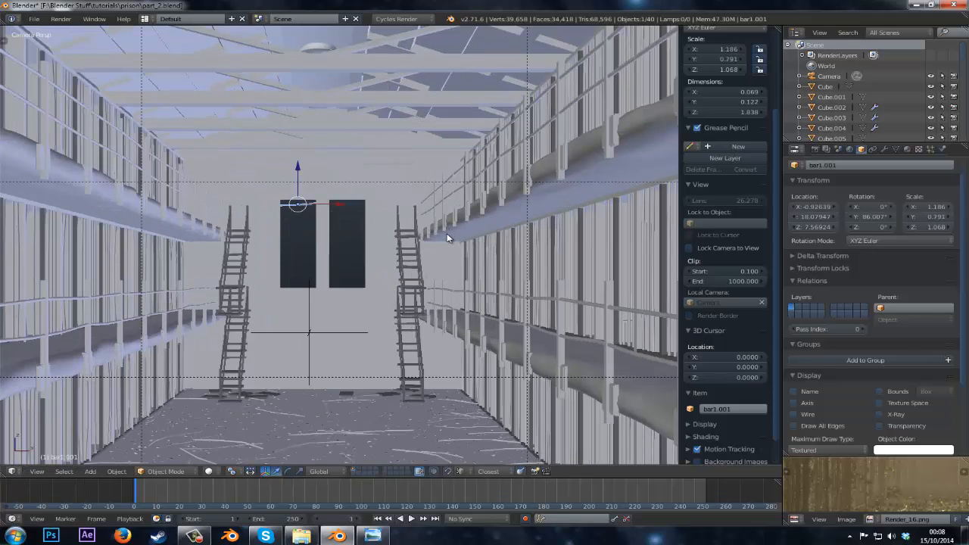
# - Duplicate the bar three times straight down the left window, the first copy at Z about 7.16 and the third at about 5.87
pyautogui.scroll(1, 447, 238)
pyautogui.hotkey('shift', 'd')
pyautogui.press('z')
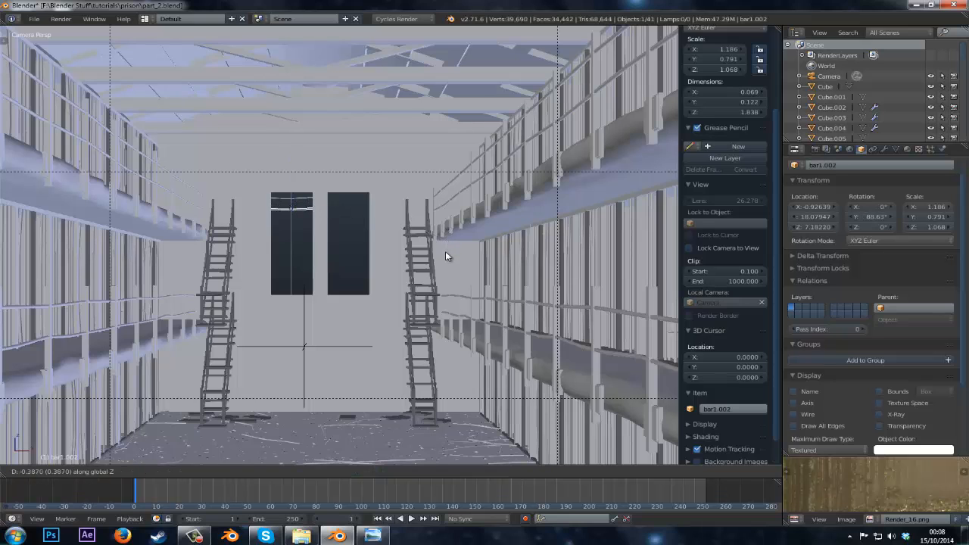
pyautogui.click(446, 252)
pyautogui.hotkey('shift', 'd')
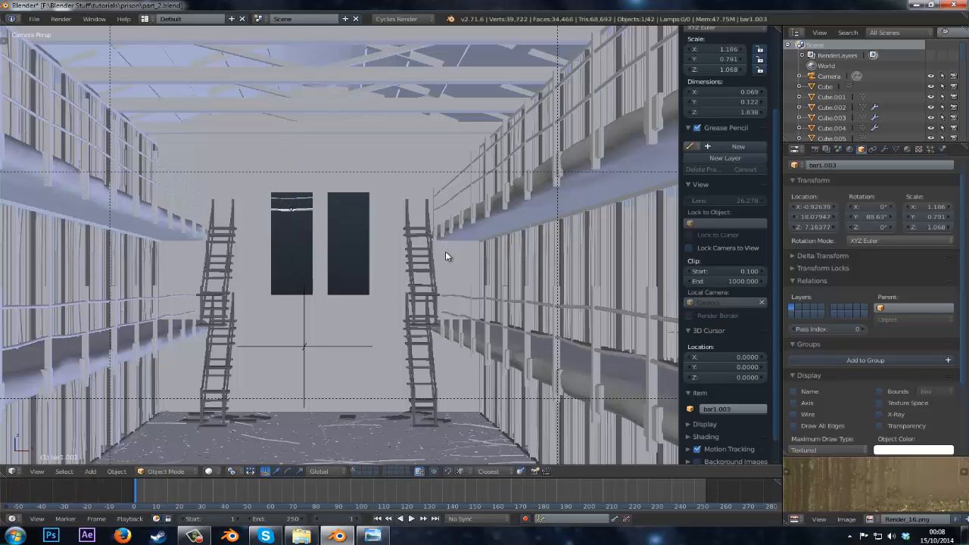
pyautogui.press('z')
pyautogui.click(445, 280)
pyautogui.hotkey('shift', 'd')
pyautogui.press('z')
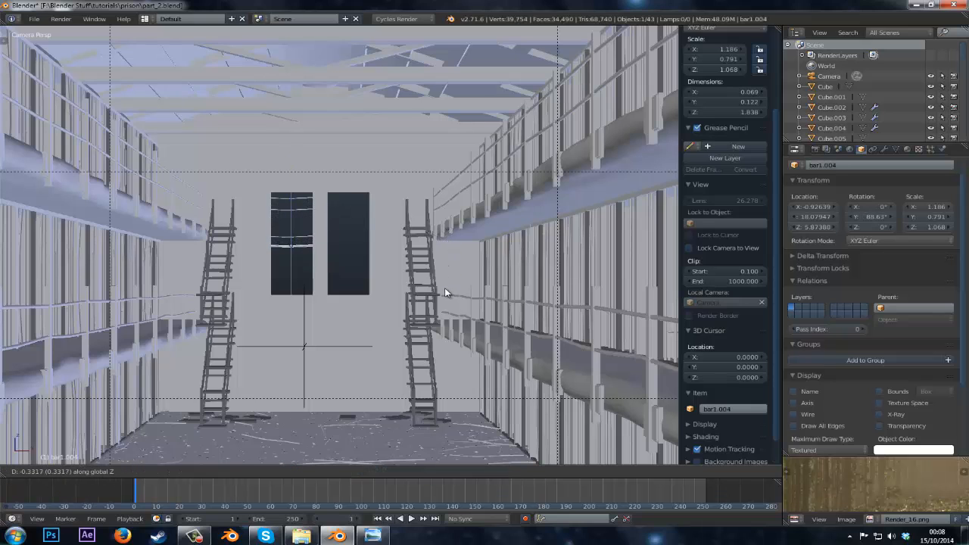
pyautogui.click(445, 291)
# - Add three more bar copies down the left window's lower half, from Z about 5.38 to about 4.58
pyautogui.hotkey('shift', 'd')
pyautogui.press('z')
pyautogui.click(444, 302)
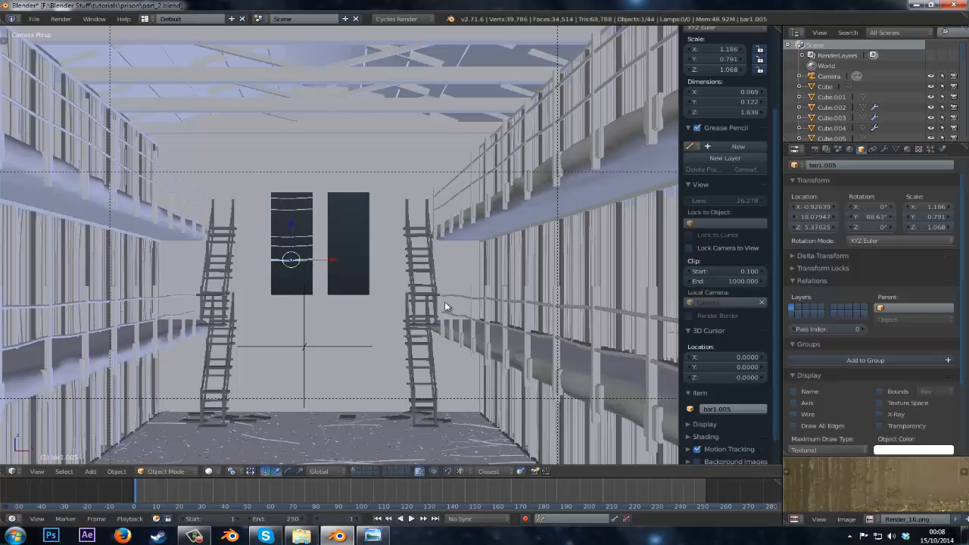
pyautogui.hotkey('shift', 'd')
pyautogui.press('z')
pyautogui.click(445, 313)
pyautogui.hotkey('shift', 'd')
pyautogui.press('z')
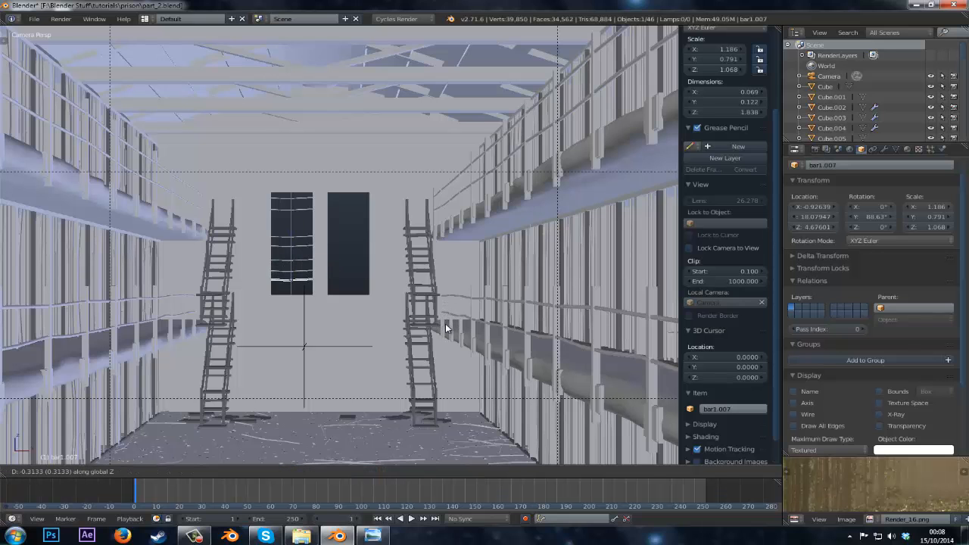
pyautogui.click(446, 325)
# - Duplicate all seven left-window bars and move the copies along X onto the right window, to X about 0.84
pyautogui.press('z')
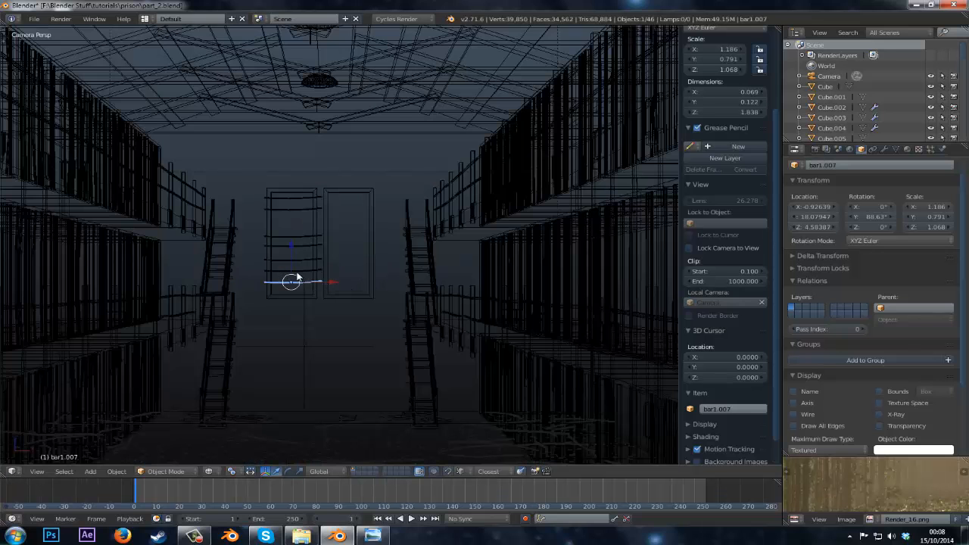
pyautogui.keyDown('shift'); pyautogui.rightClick(299, 271); pyautogui.keyUp('shift')
pyautogui.keyDown('shift'); pyautogui.rightClick(299, 259); pyautogui.keyUp('shift')
pyautogui.keyDown('shift'); pyautogui.rightClick(299, 248); pyautogui.keyUp('shift')
pyautogui.keyDown('shift'); pyautogui.rightClick(299, 236); pyautogui.keyUp('shift')
pyautogui.keyDown('shift'); pyautogui.rightClick(295, 199); pyautogui.keyUp('shift')
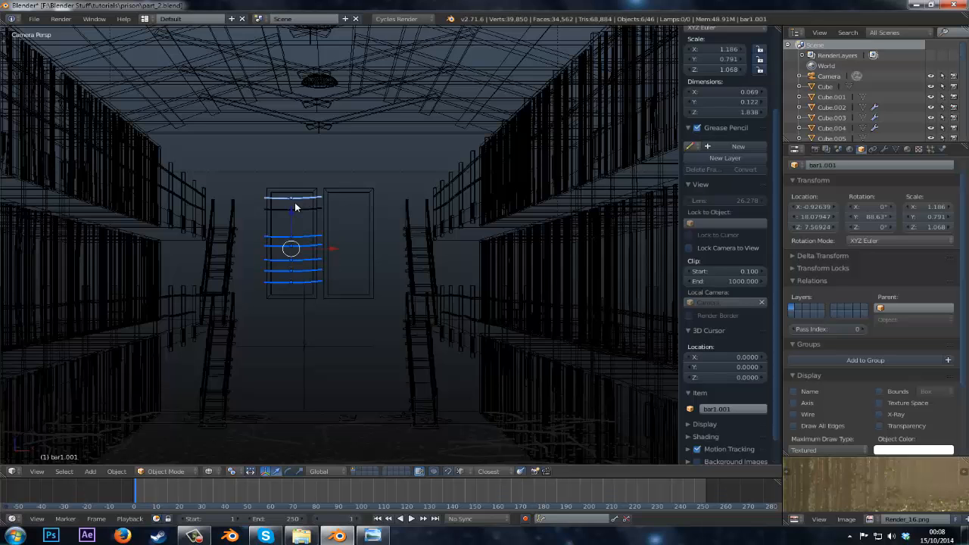
pyautogui.keyDown('shift'); pyautogui.rightClick(296, 209); pyautogui.keyUp('shift')
pyautogui.hotkey('shift', 'd')
pyautogui.press('x')
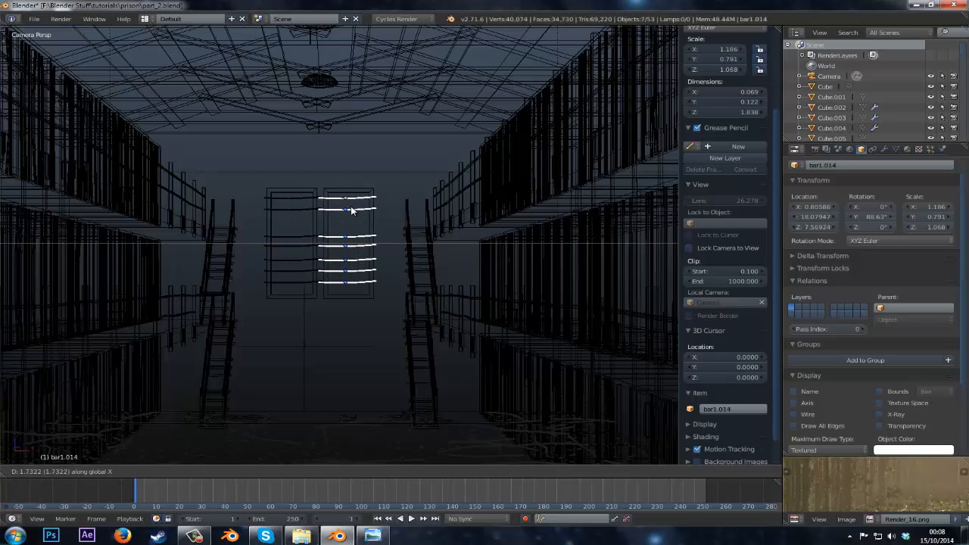
pyautogui.click(351, 205)
# - Delete the fourth bar from the top in the right window
pyautogui.press('z')
pyautogui.scroll(5, 351, 206)
pyautogui.rightClick(354, 248)
pyautogui.press('x')
pyautogui.click(355, 267)
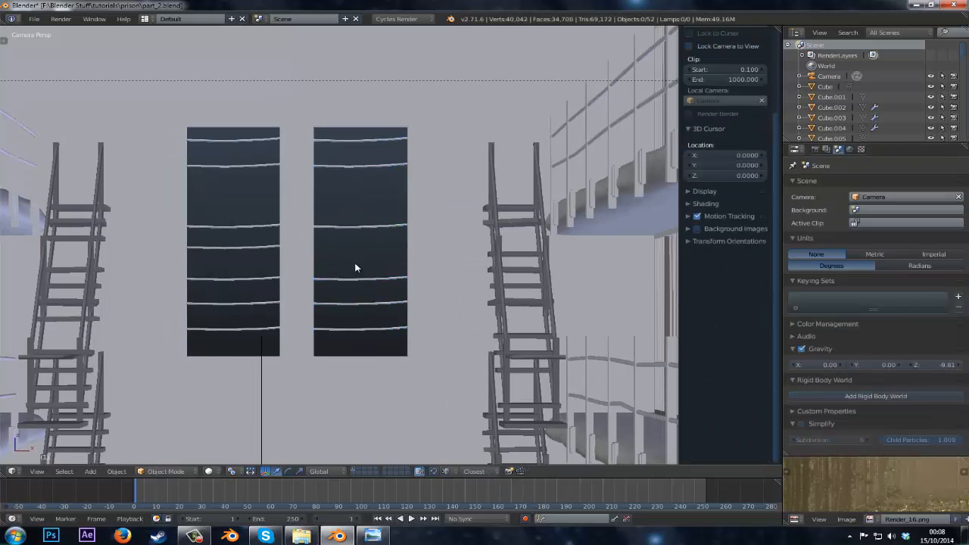
# - Raise two lower bars of the right window to Z about 6.67 and 5.43, and save the file
pyautogui.rightClick(356, 281)
pyautogui.rightClick(357, 198)
pyautogui.press('z')
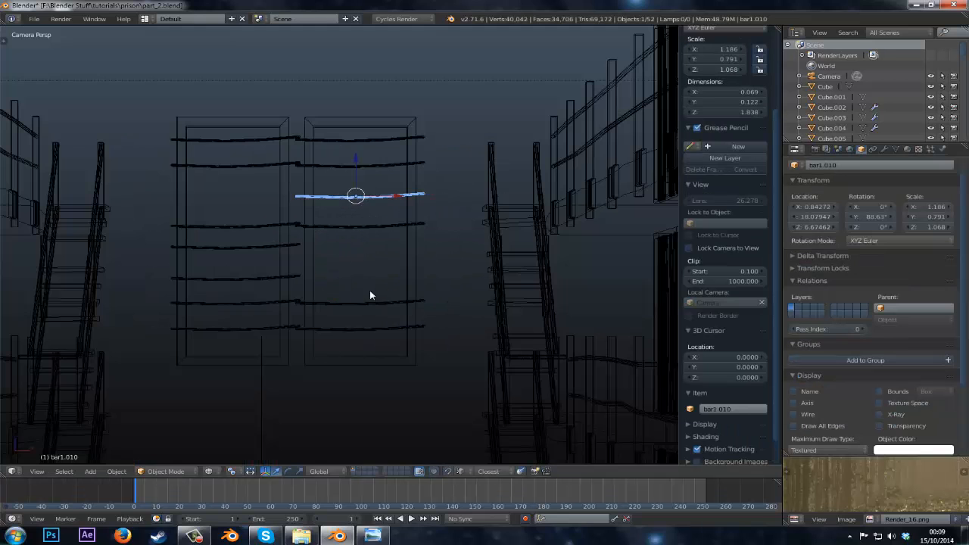
pyautogui.press('z')
pyautogui.rightClick(369, 301)
pyautogui.press('g')
pyautogui.press('z')
pyautogui.click(371, 270)
pyautogui.press('a')
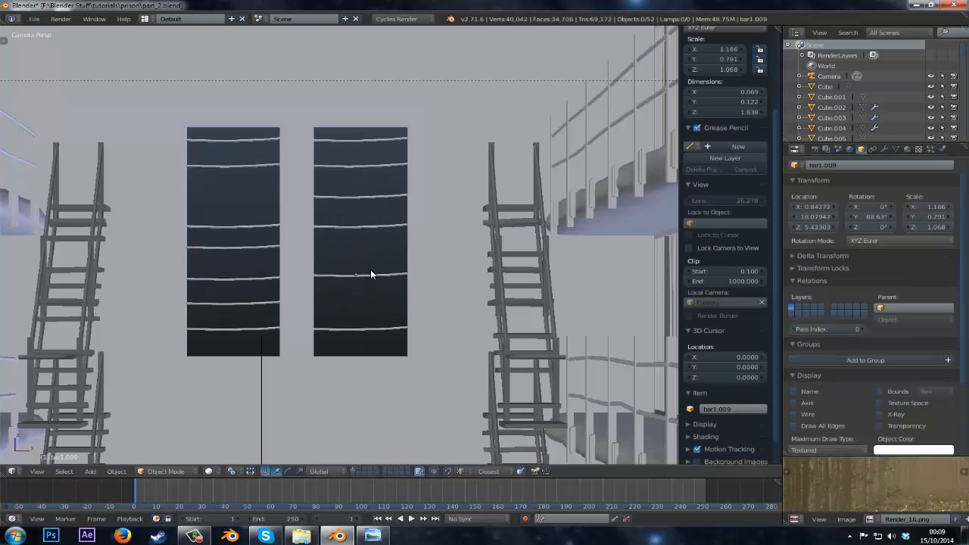
pyautogui.hotkey('ctrl', 's')
pyautogui.click(370, 271)
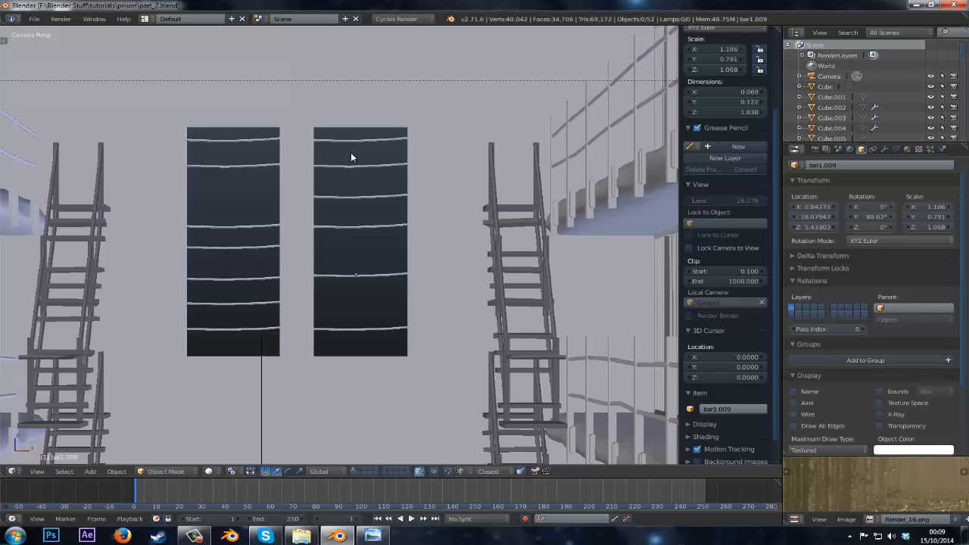
# - Select the right window's six horizontal bars and duplicate them in place
pyautogui.scroll(1, 345, 148)
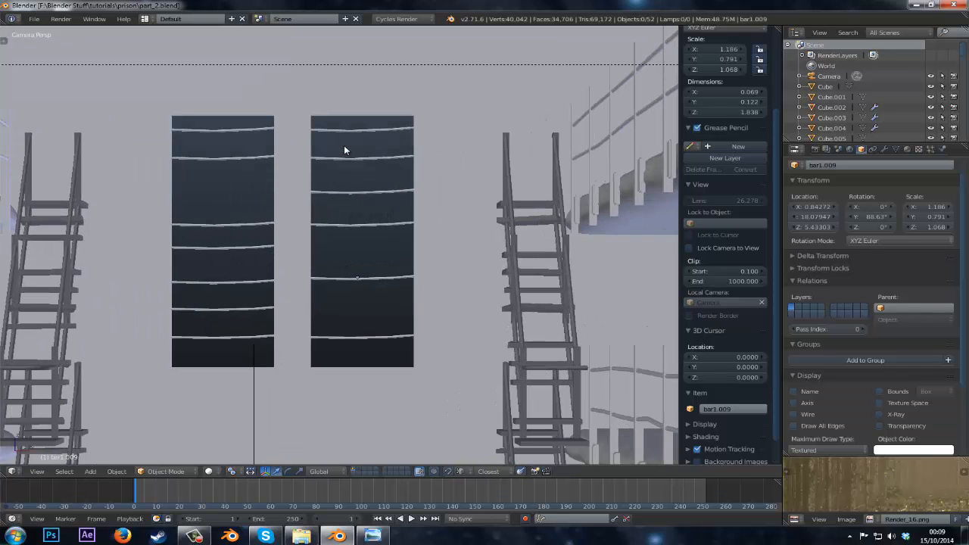
pyautogui.rightClick(346, 146)
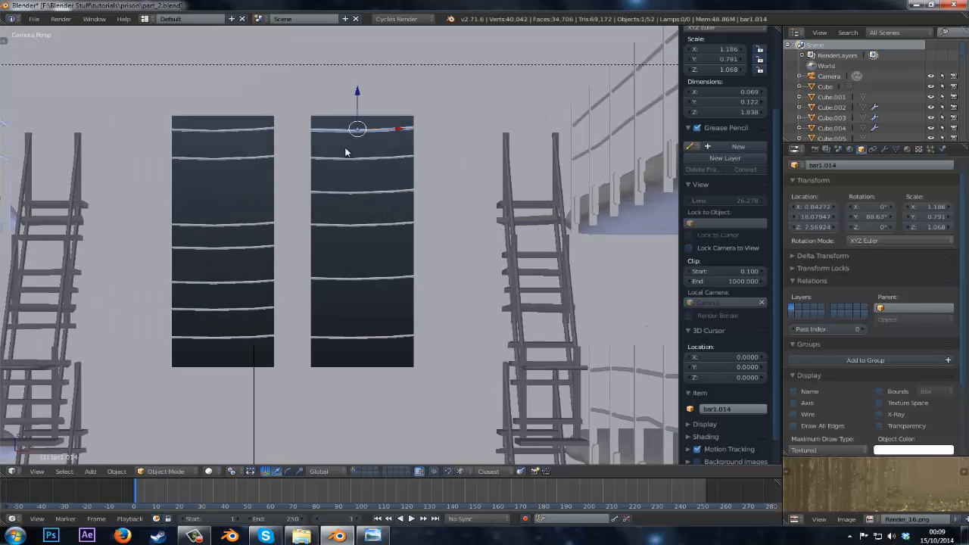
pyautogui.keyDown('shift'); pyautogui.rightClick(344, 159); pyautogui.keyUp('shift')
pyautogui.keyDown('shift'); pyautogui.rightClick(344, 192); pyautogui.keyUp('shift')
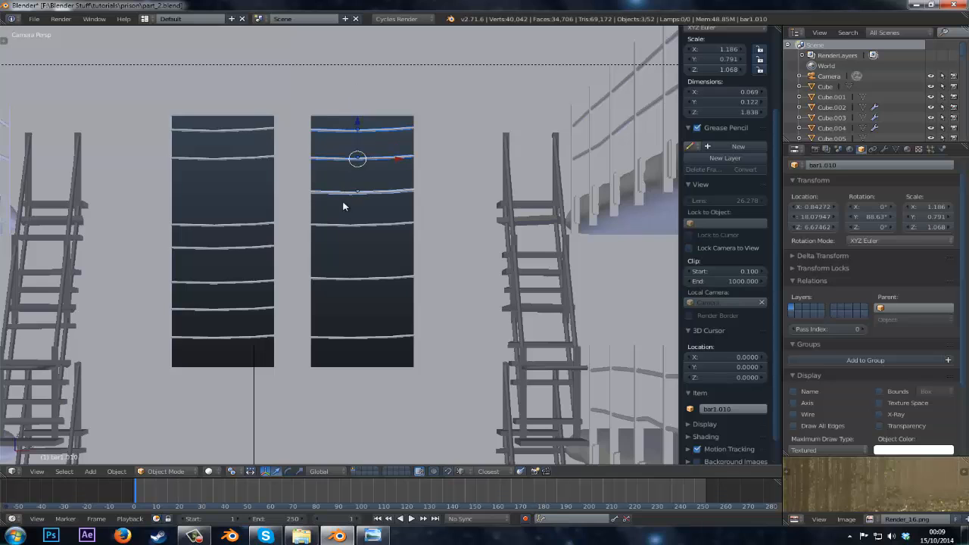
pyautogui.keyDown('shift'); pyautogui.rightClick(344, 225); pyautogui.keyUp('shift')
pyautogui.keyDown('shift'); pyautogui.rightClick(356, 279); pyautogui.keyUp('shift')
pyautogui.keyDown('shift'); pyautogui.rightClick(364, 337); pyautogui.keyUp('shift')
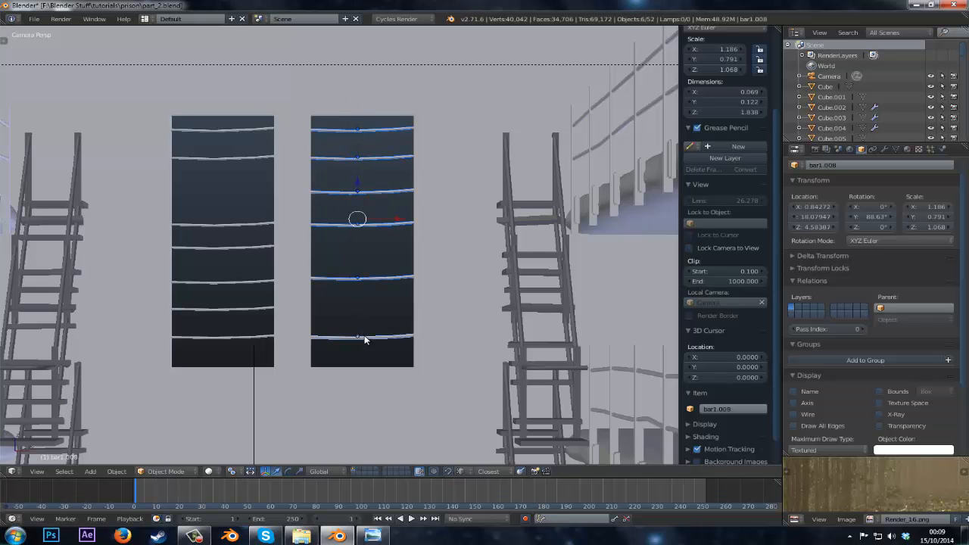
pyautogui.hotkey('shift', 'd')
pyautogui.rightClick(388, 295)
# - Set the pivot point to Median Point and rotate the duplicated bars about 91° so they stand upright
pyautogui.press('r')
pyautogui.rightClick(263, 407)
pyautogui.click(227, 472)
pyautogui.click(233, 472)
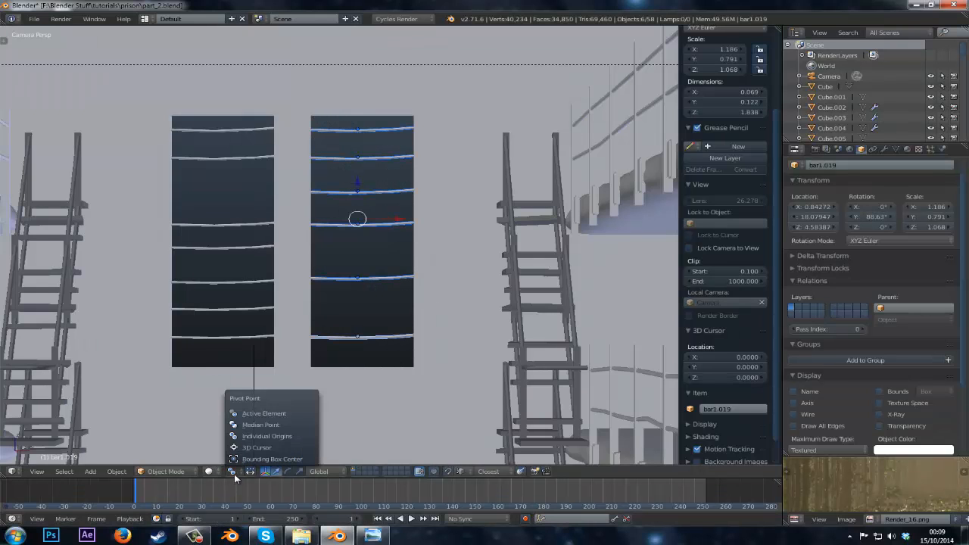
pyautogui.click(261, 425)
pyautogui.press('r')
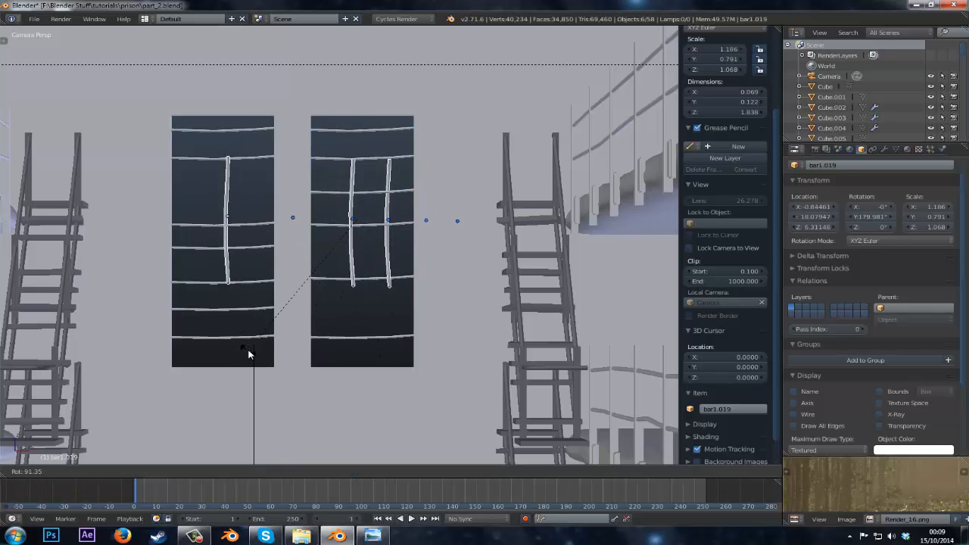
pyautogui.click(249, 354)
# - Delete three vertical bars: the one over the left window and the two beyond the right window's outer edge
pyautogui.press('z')
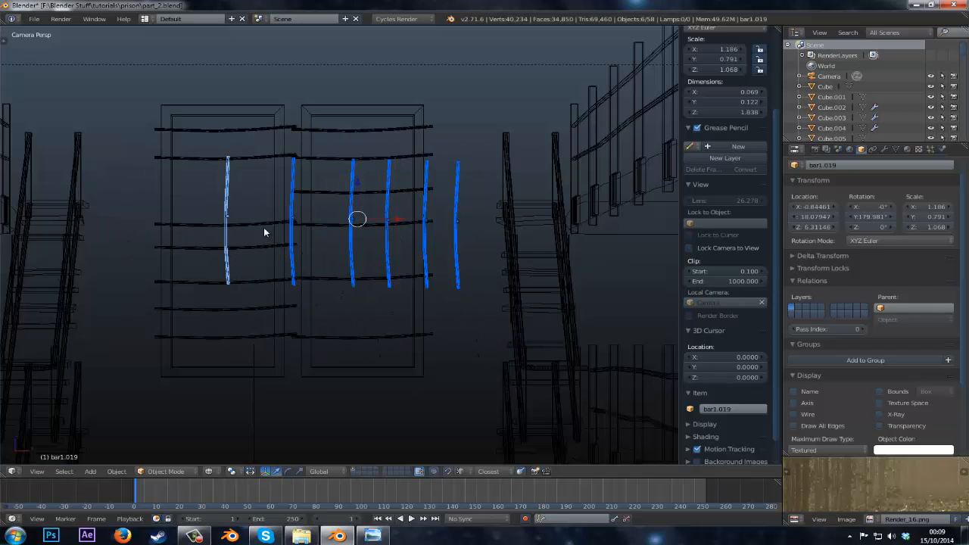
pyautogui.press('b')
pyautogui.moveTo(244, 197); pyautogui.dragTo(190, 212, button='middle')
pyautogui.press('b')
pyautogui.moveTo(502, 197); pyautogui.dragTo(418, 236, button='middle')
pyautogui.press('x')
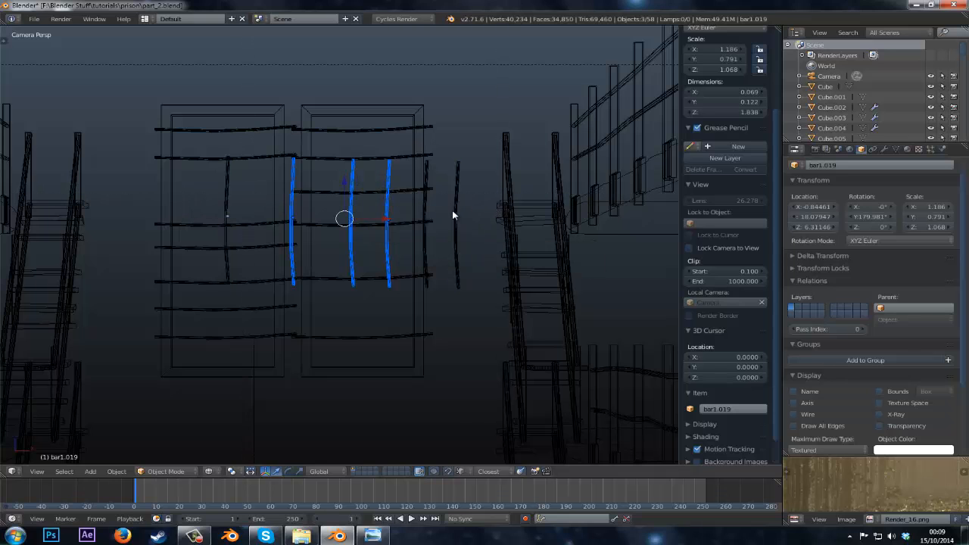
pyautogui.rightClick(455, 214)
pyautogui.keyDown('shift'); pyautogui.rightClick(428, 212); pyautogui.keyUp('shift')
pyautogui.keyDown('shift'); pyautogui.rightClick(248, 199); pyautogui.keyUp('shift')
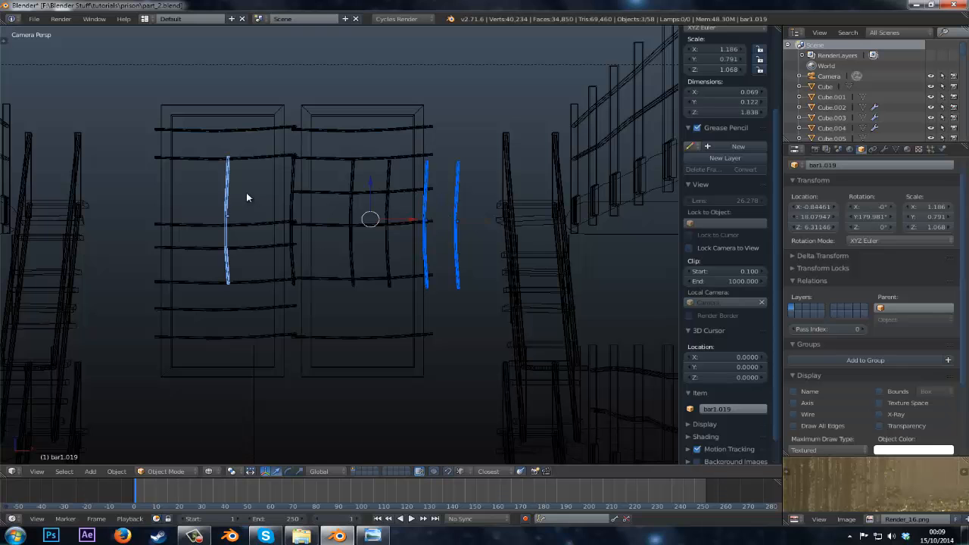
pyautogui.press('x')
pyautogui.click(296, 199)
# - Move the vertical bar between the windows into the right window at X about 0.42 and enlarge it about 1.55 times
pyautogui.rightClick(293, 209)
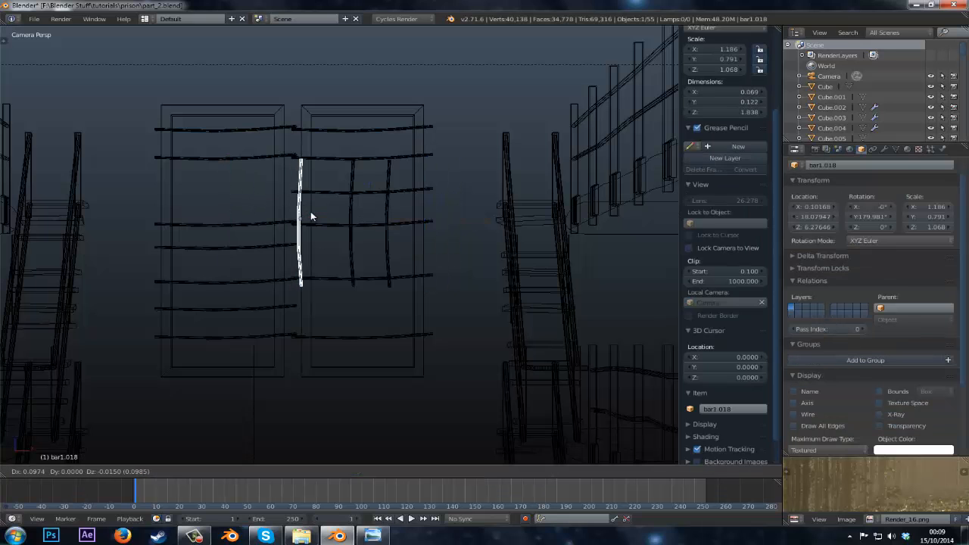
pyautogui.press('g')
pyautogui.click(327, 216)
pyautogui.press('z')
pyautogui.scroll(1, 341, 235)
pyautogui.press('s')
pyautogui.click(416, 305)
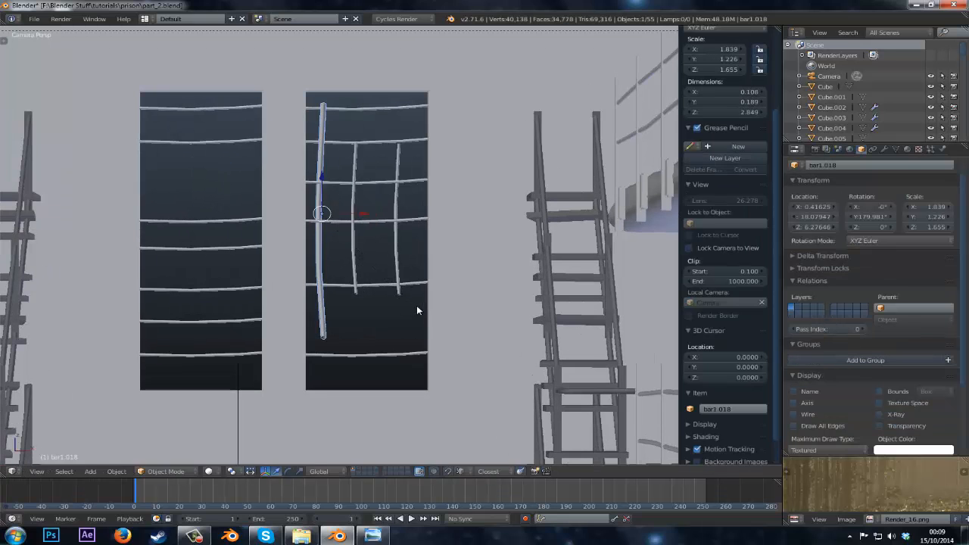
# - Shift the enlarged bar to X about 0.50, Z about 6.04 and stretch it to Z scale about 2.21, spanning the window's height
pyautogui.press('g')
pyautogui.press('x')
pyautogui.click(426, 309)
pyautogui.press('s')
pyautogui.press('z')
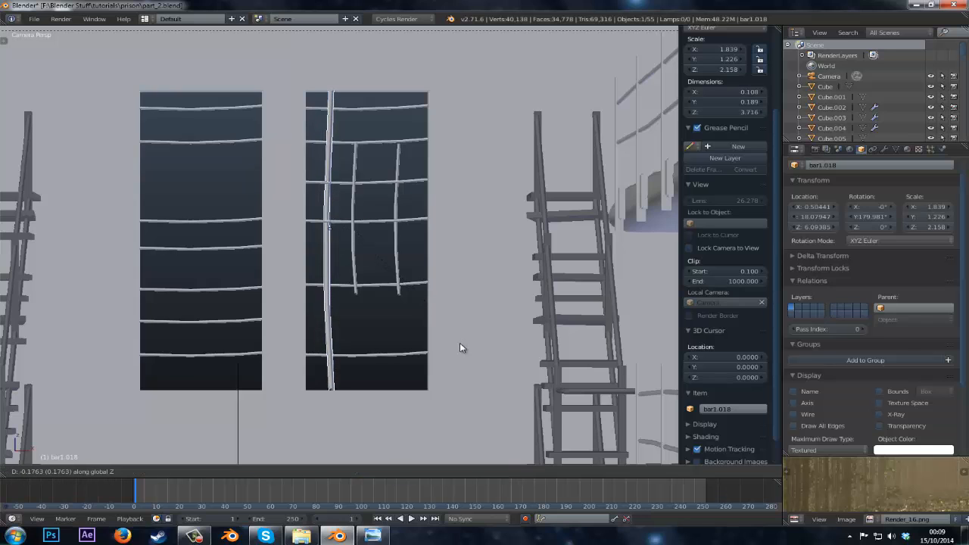
pyautogui.click(460, 346)
pyautogui.press('s')
pyautogui.press('z')
pyautogui.click(463, 351)
# - Push the tall vertical bar back along Y to about 18.51, behind the horizontal bars
pyautogui.press('g')
pyautogui.press('y')
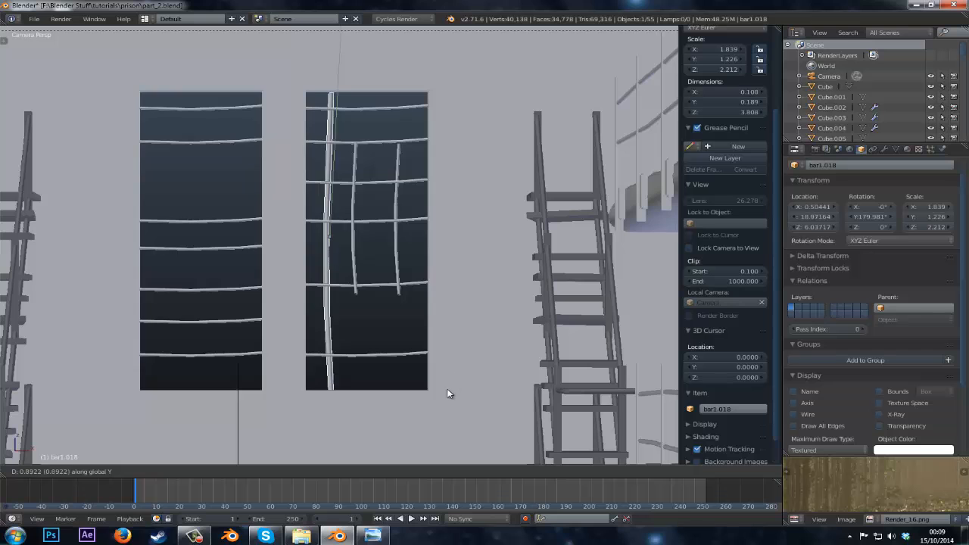
pyautogui.click(449, 380)
# - Delete the two short vertical bars in the right window
pyautogui.rightClick(353, 213)
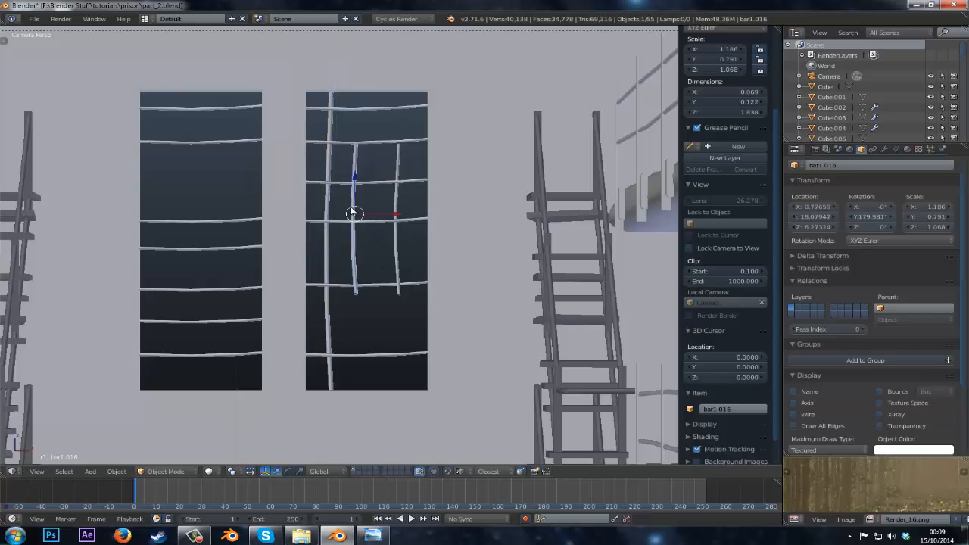
pyautogui.press('x')
pyautogui.click(362, 250)
pyautogui.rightClick(395, 251)
pyautogui.press('x')
pyautogui.click(390, 250)
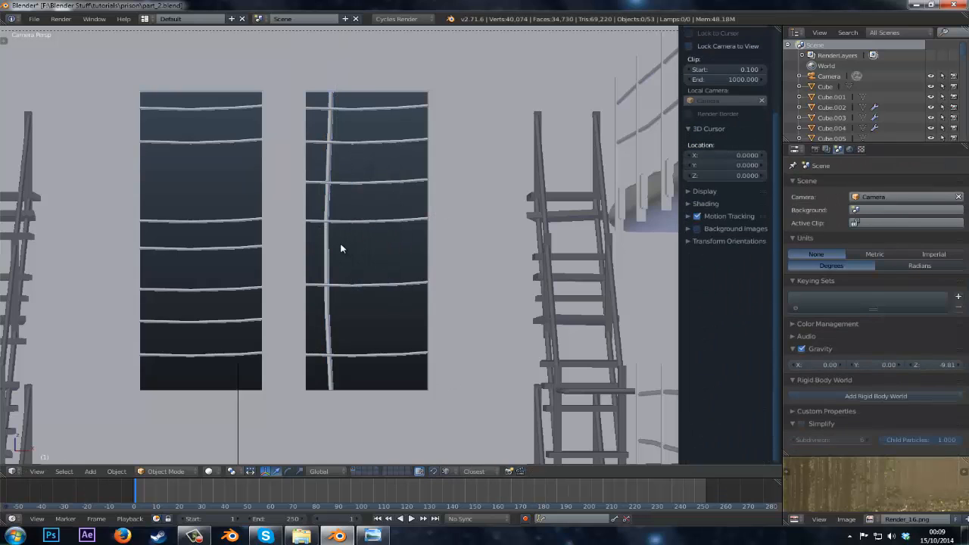
# - Duplicate the tall vertical bar at X about 1.01 and mirror the copy by scaling it -1 along X
pyautogui.rightClick(333, 247)
pyautogui.hotkey('shift', 'd')
pyautogui.click(382, 253)
pyautogui.press('s')
pyautogui.press('x')
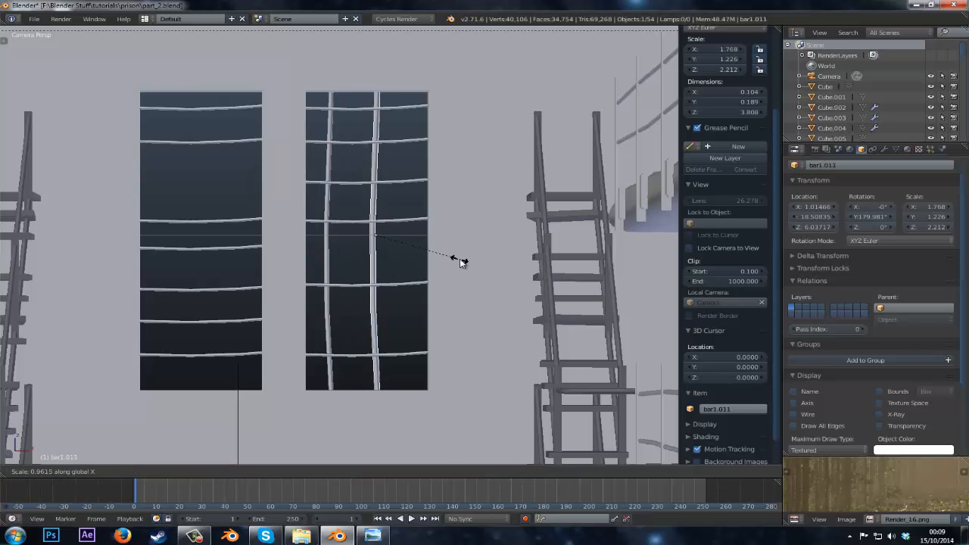
pyautogui.write('-1')
pyautogui.press('Return')
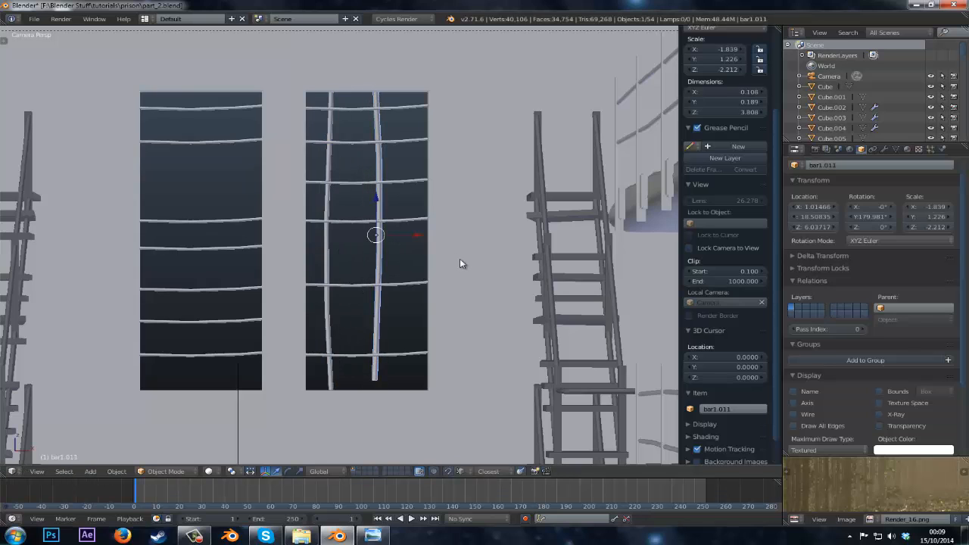
# - Lower the mirrored bar to Z about 5.86 so it spans the right window's full height
pyautogui.scroll(-2, 445, 296)
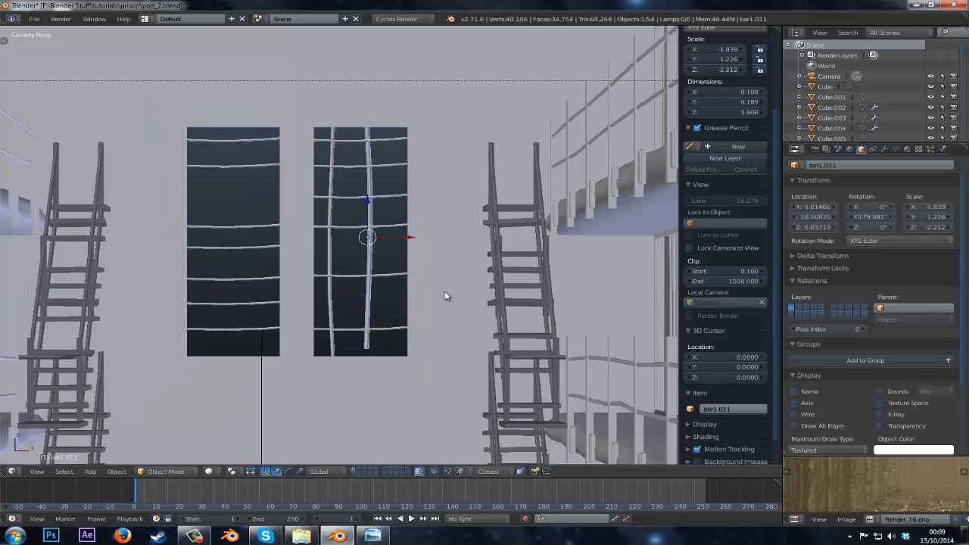
pyautogui.press('g')
pyautogui.press('z')
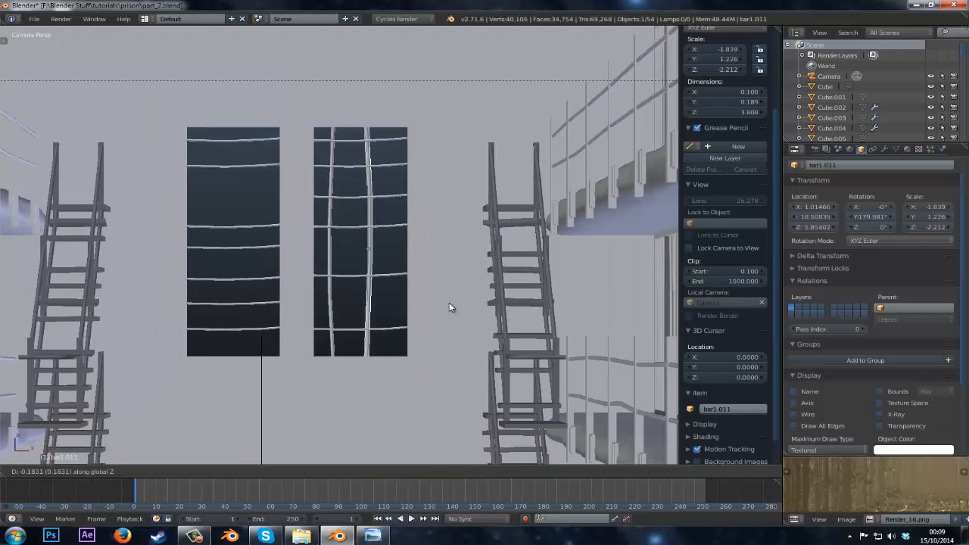
pyautogui.click(449, 302)
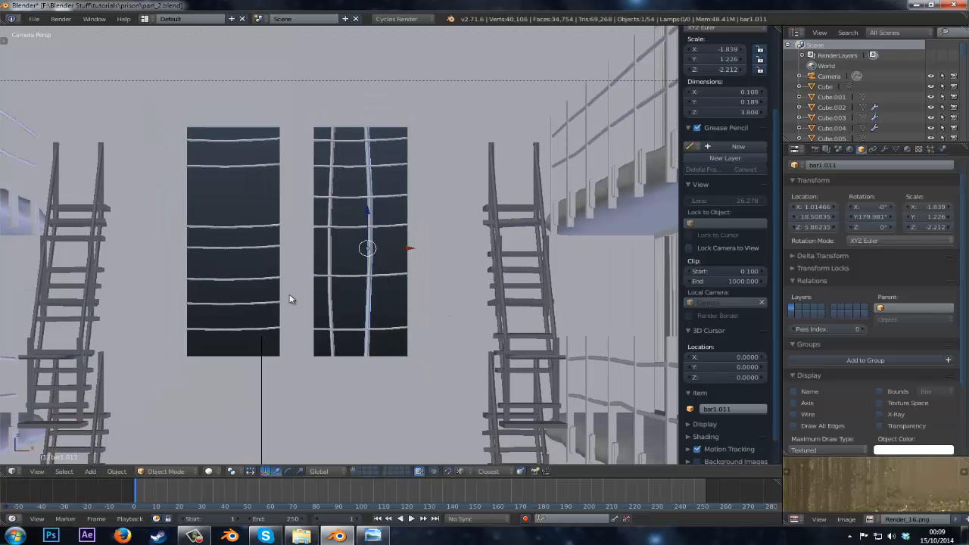
pyautogui.scroll(2, 367, 253)
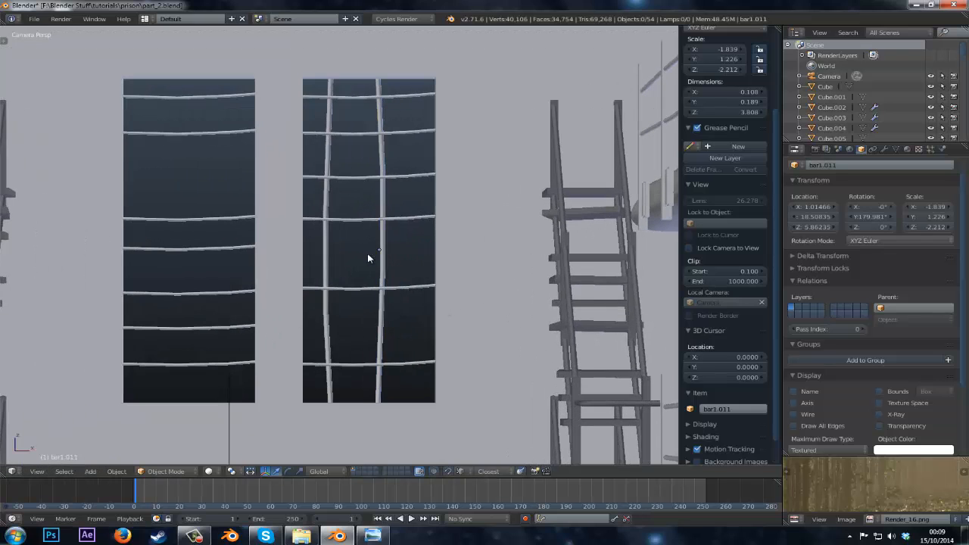
# - Duplicate the mirrored vertical bar in the right window and move the copy along X to about 1.26
pyautogui.click(374, 251)
pyautogui.hotkey('shift', 'd')
pyautogui.press('x')
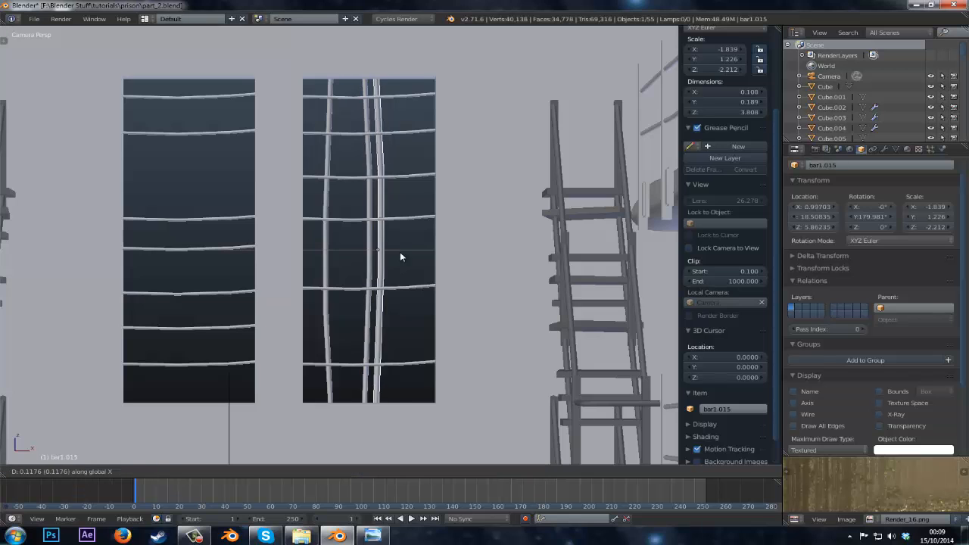
pyautogui.click(408, 252)
pyautogui.moveTo(440, 255); pyautogui.dragTo(443, 256)
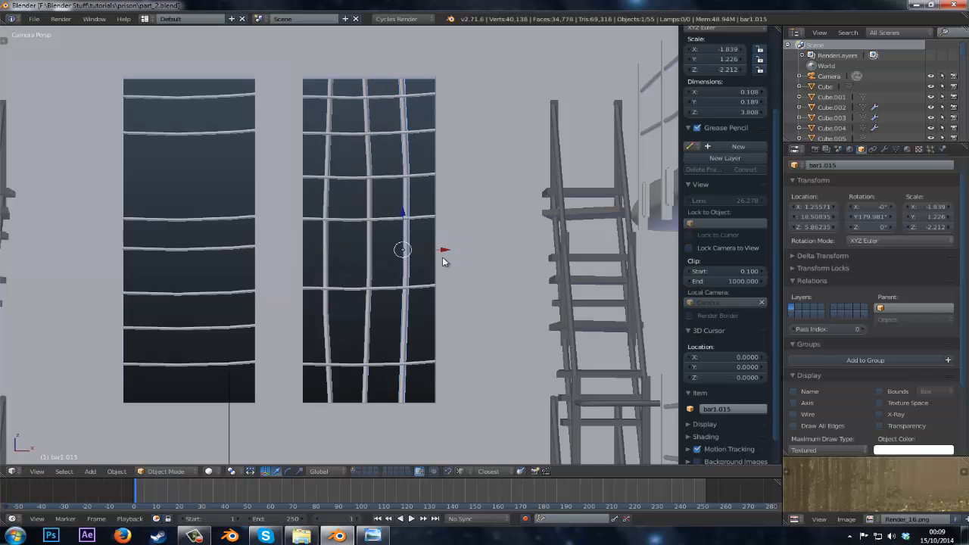
# - Duplicate the right window's three vertical bars together and move the copies along X into the left window
pyautogui.scroll(-1, 443, 256)
pyautogui.keyDown('shift'); pyautogui.rightClick(365, 245); pyautogui.keyUp('shift')
pyautogui.keyDown('shift'); pyautogui.rightClick(331, 246); pyautogui.keyUp('shift')
pyautogui.hotkey('shift', 'd')
pyautogui.press('x')
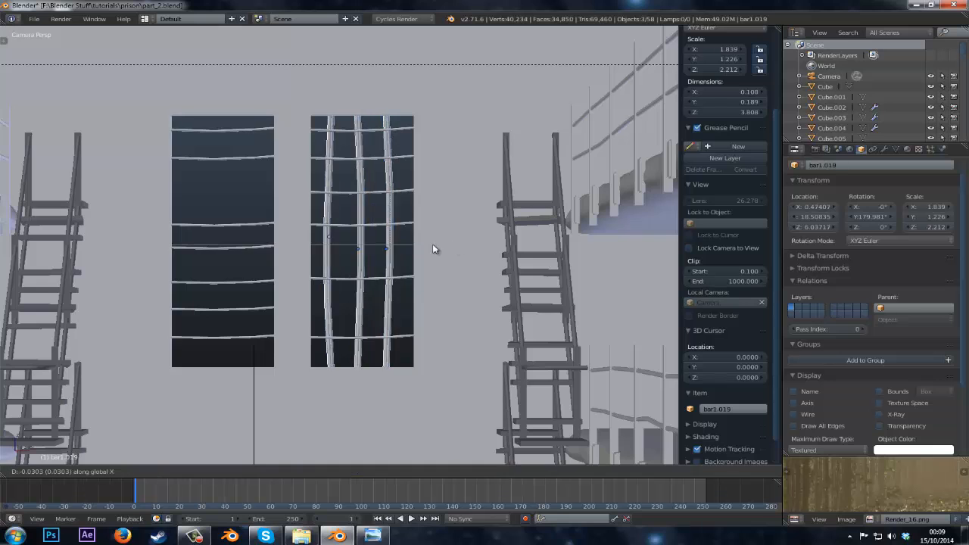
pyautogui.click(311, 243)
pyautogui.scroll(-2, 314, 246)
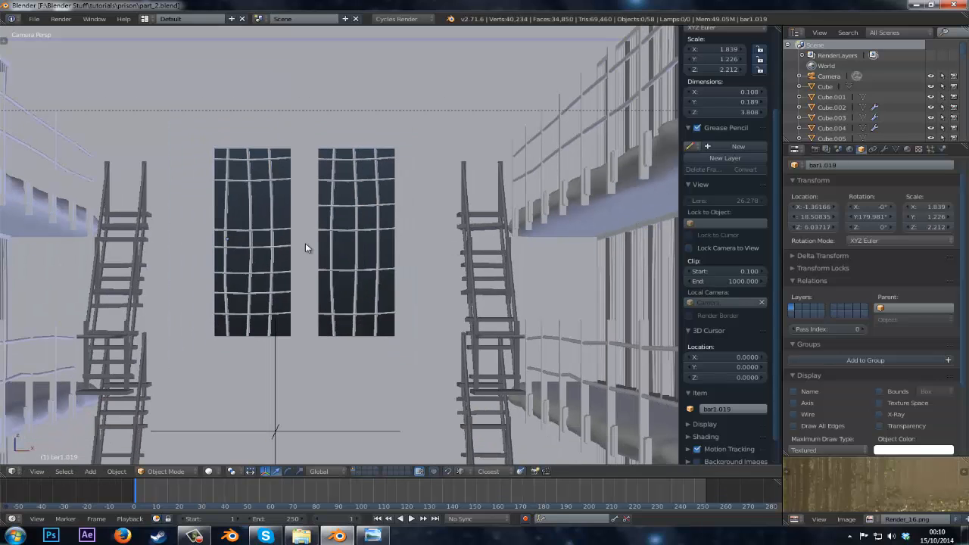
# - Shift the left window's three vertical bars slightly along X, with the middle one at about -0.92, and save the file
pyautogui.rightClick(271, 256)
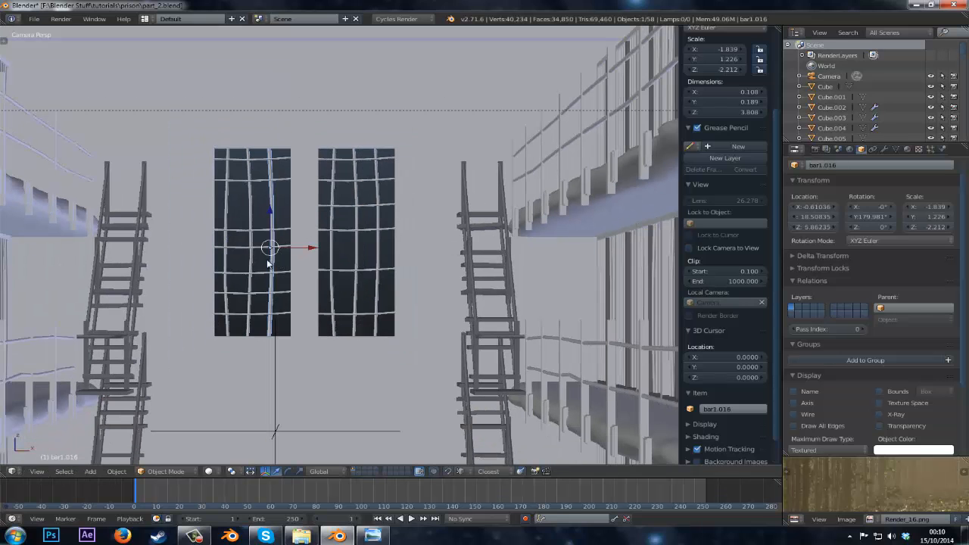
pyautogui.keyDown('shift'); pyautogui.rightClick(225, 261); pyautogui.keyUp('shift')
pyautogui.keyDown('shift'); pyautogui.rightClick(248, 262); pyautogui.keyUp('shift')
pyautogui.press('g')
pyautogui.press('x')
pyautogui.click(254, 262)
pyautogui.press('a')
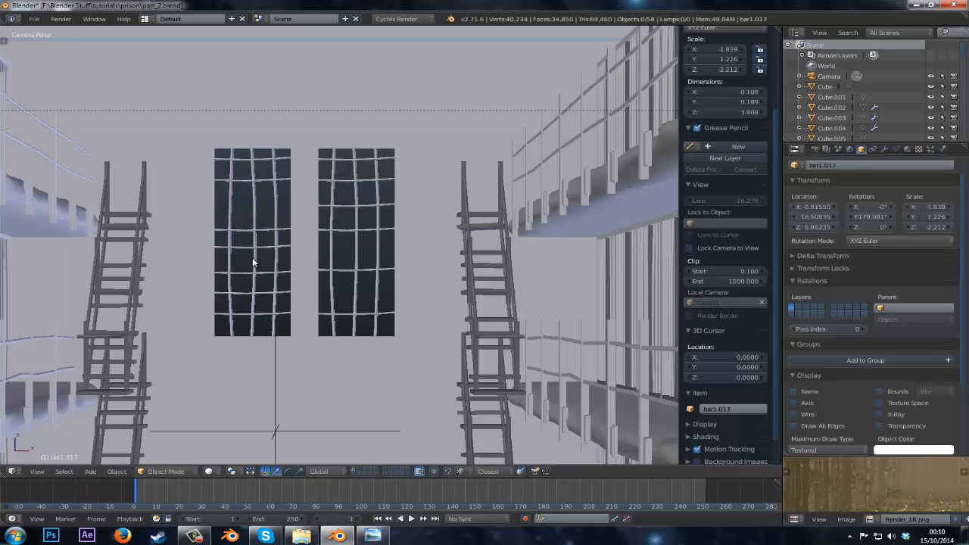
pyautogui.hotkey('ctrl', 's')
pyautogui.click(255, 260)
# - Examine the back wall's two windows and their surroundings in the full-size reference render Render_16.png
pyautogui.hotkey('shift', 'space')
pyautogui.scroll(2, 638, 320)
pyautogui.hotkey('shift', 'space')
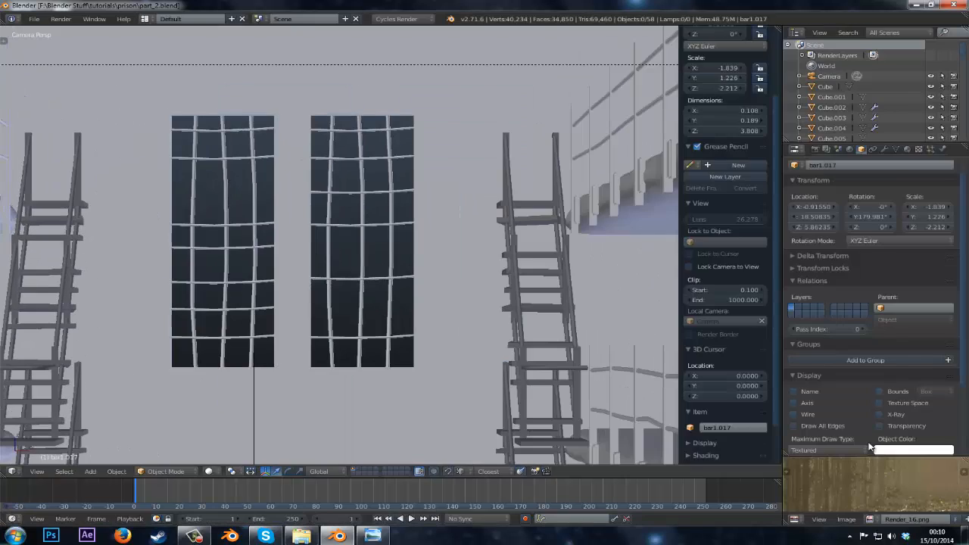
pyautogui.hotkey('shift', 'space')
pyautogui.moveTo(697, 155); pyautogui.dragTo(583, 274, button='middle')
pyautogui.scroll(3, 583, 274)
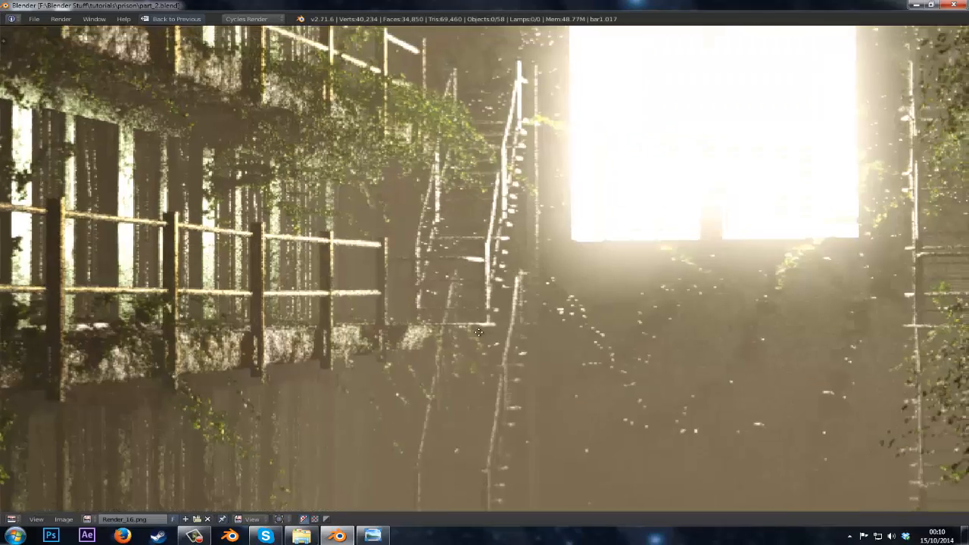
pyautogui.moveTo(620, 179); pyautogui.dragTo(435, 372, button='middle')
pyautogui.scroll(3, 451, 215)
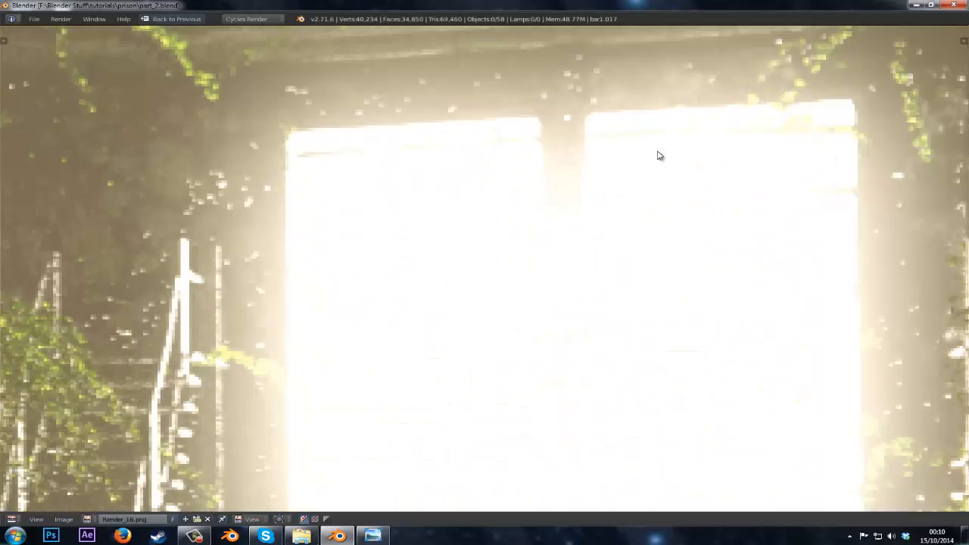
pyautogui.scroll(-3, 498, 302)
pyautogui.moveTo(660, 236); pyautogui.dragTo(648, 179, button='middle')
pyautogui.scroll(3, 458, 357)
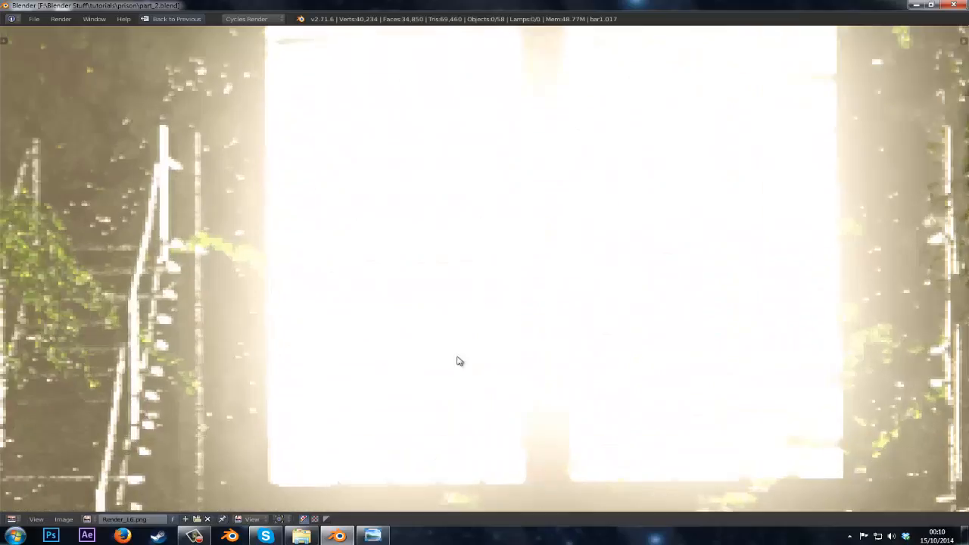
pyautogui.moveTo(398, 385); pyautogui.dragTo(410, 333, button='middle')
pyautogui.scroll(-8, 518, 305)
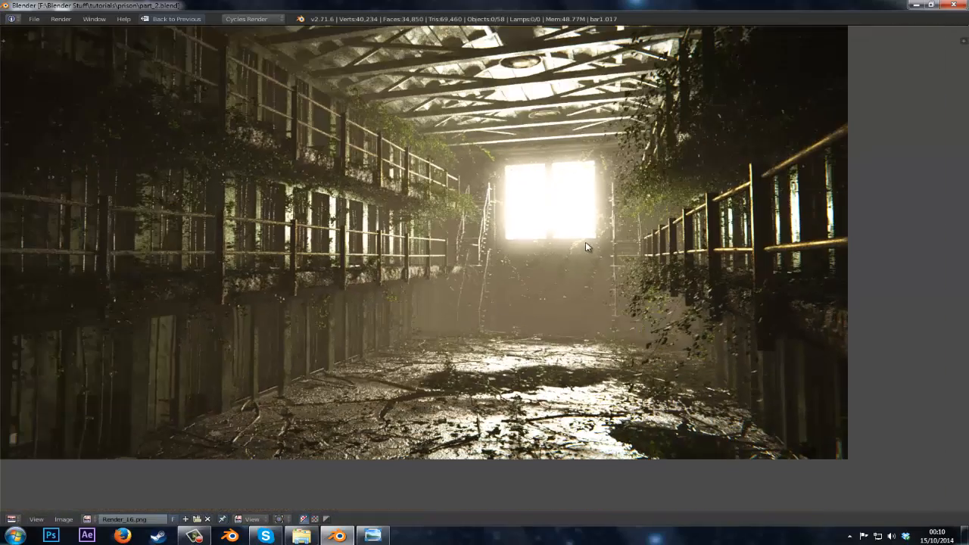
pyautogui.moveTo(584, 243); pyautogui.dragTo(681, 313, button='middle')
pyautogui.hotkey('shift', 'space')
# - Save the file and check the barred windows within the whole corridor through the camera
pyautogui.hotkey('ctrl', 's')
pyautogui.click(542, 281)
pyautogui.scroll(-5, 434, 287)
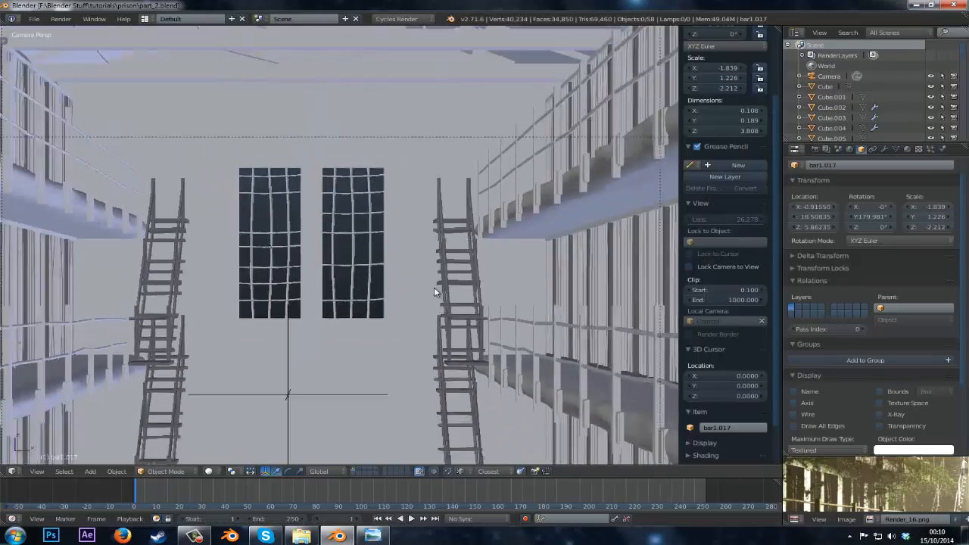
pyautogui.press('a')
pyautogui.press('a')
pyautogui.scroll(-3, 425, 290)
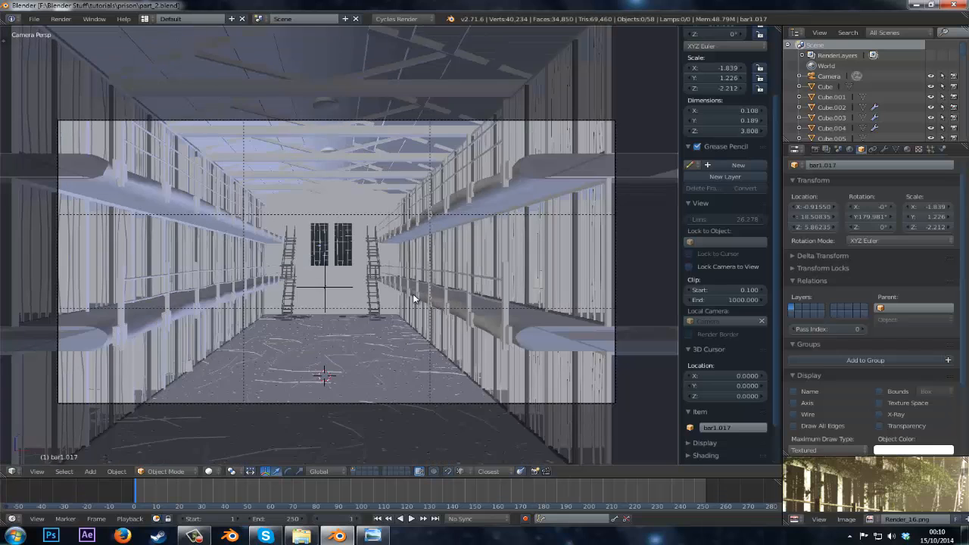
pyautogui.scroll(-1, 421, 288)
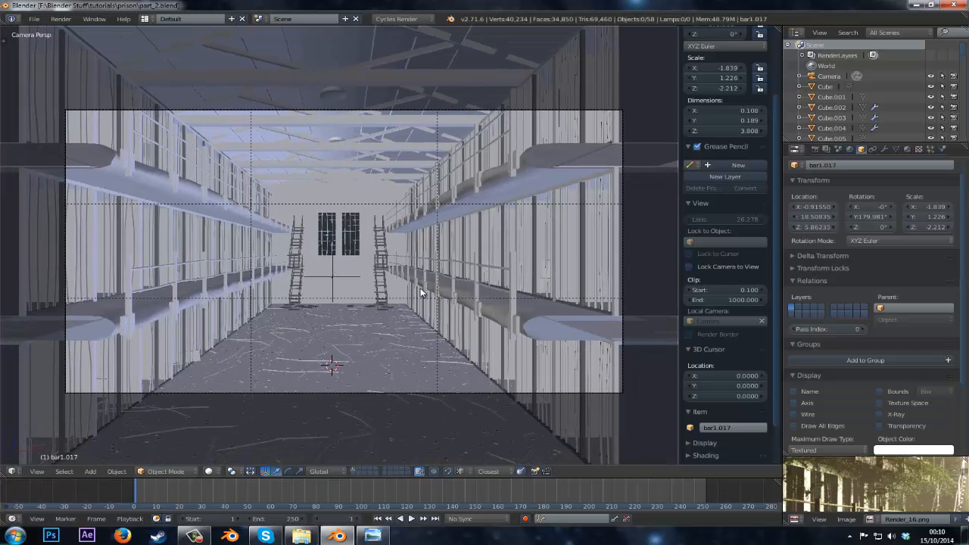
# - Inspect the material settings of the vertical bar at X about 1.26 in the right window
pyautogui.scroll(7, 421, 293)
pyautogui.rightClick(402, 243)
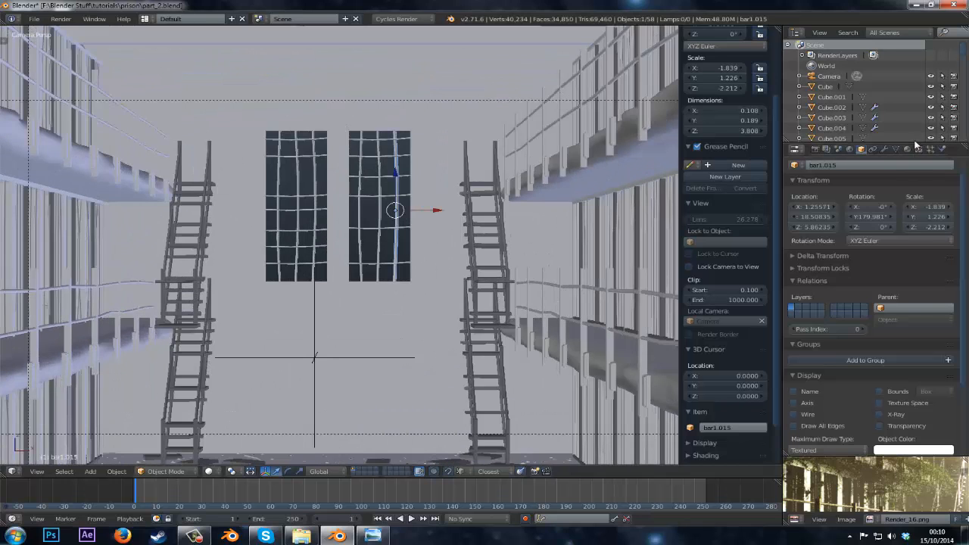
pyautogui.click(907, 148)
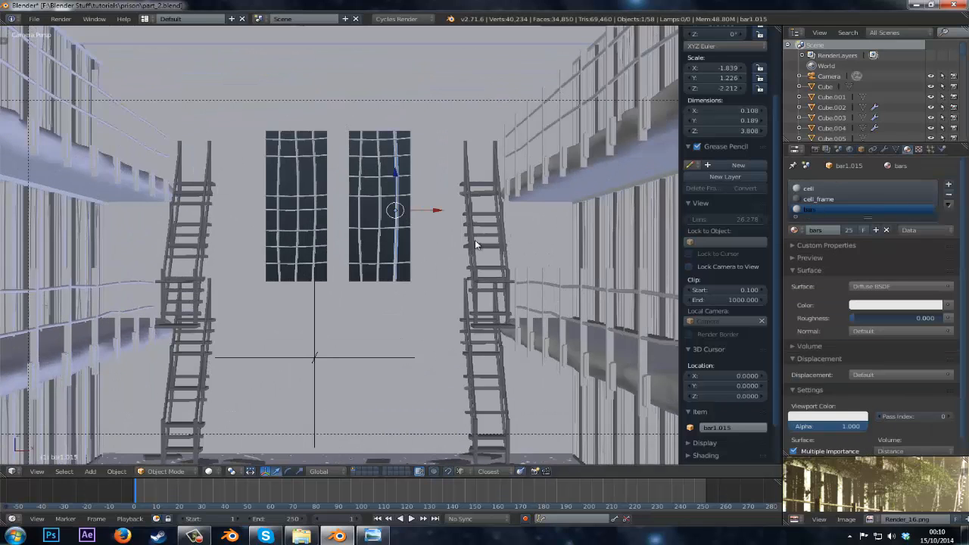
# - Assign the existing cell_frame material to both window frames of the back wall and save the file
pyautogui.rightClick(409, 279)
pyautogui.press('Tab')
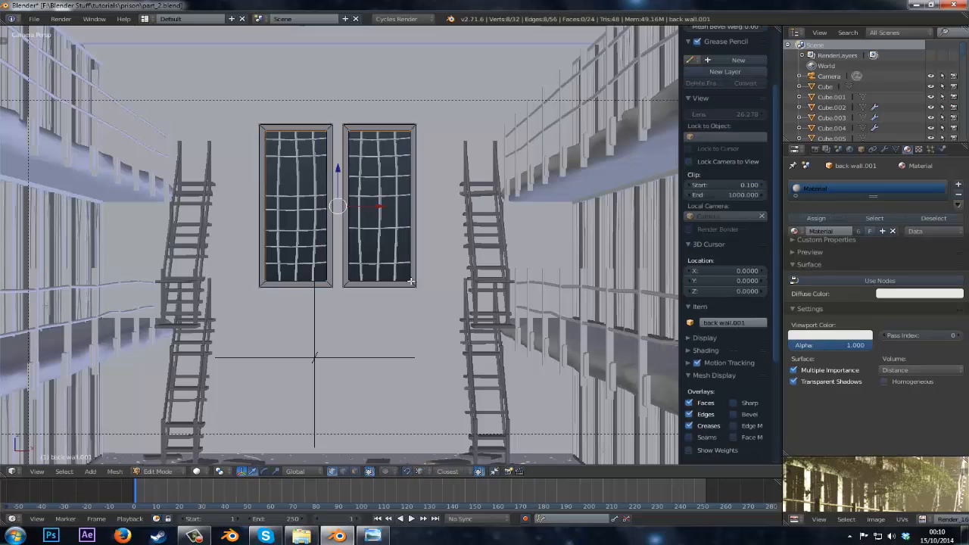
pyautogui.press('l')
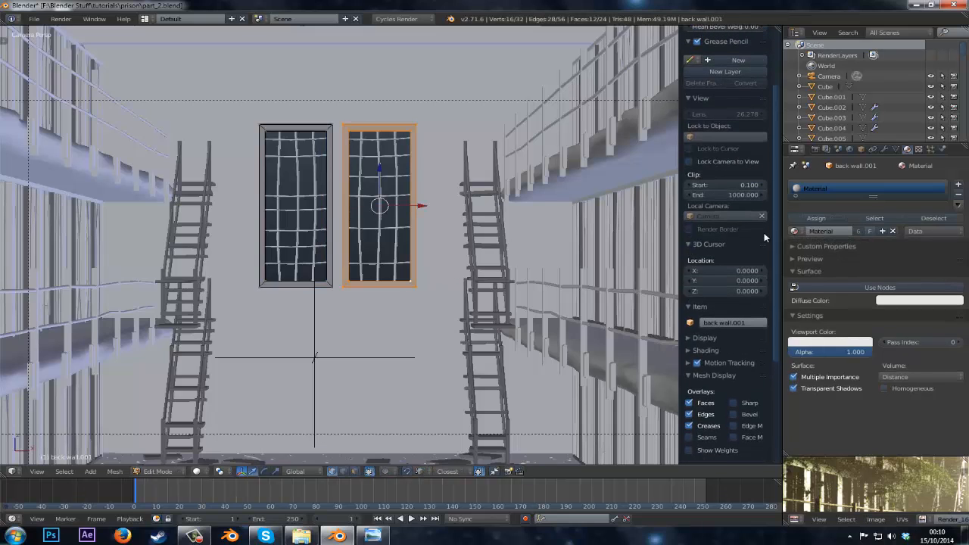
pyautogui.press('l')
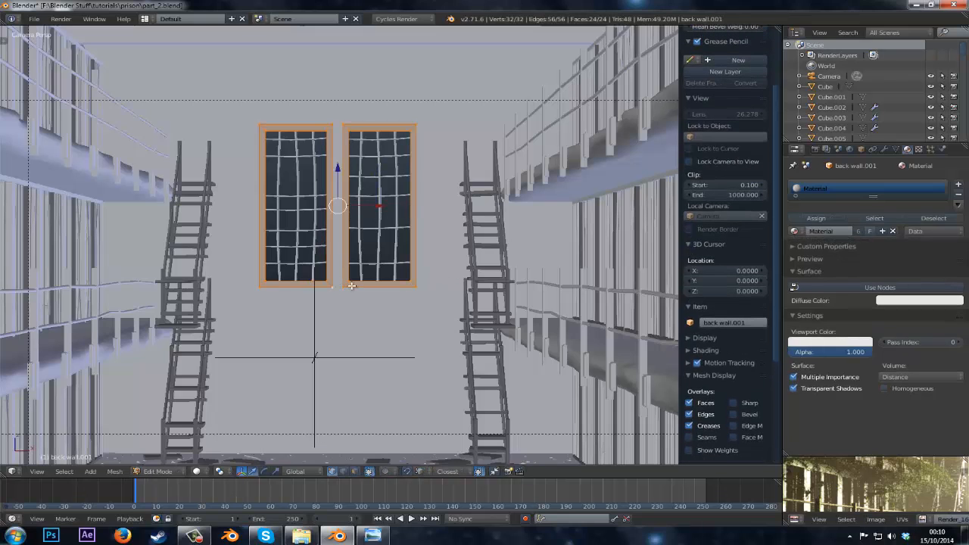
pyautogui.click(796, 232)
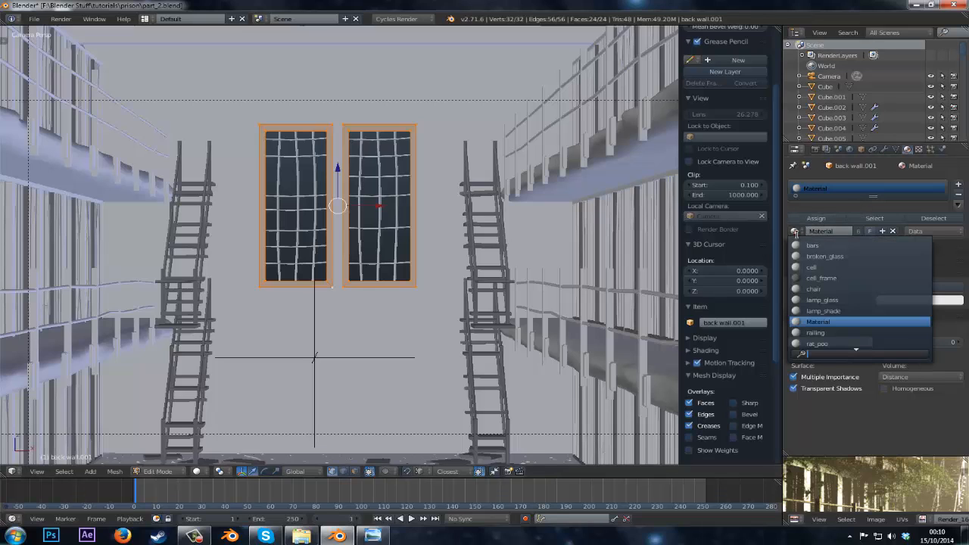
pyautogui.write('CE')
pyautogui.press('BackSpace')
pyautogui.press('BackSpace')
pyautogui.press('BackSpace')
pyautogui.write('cell')
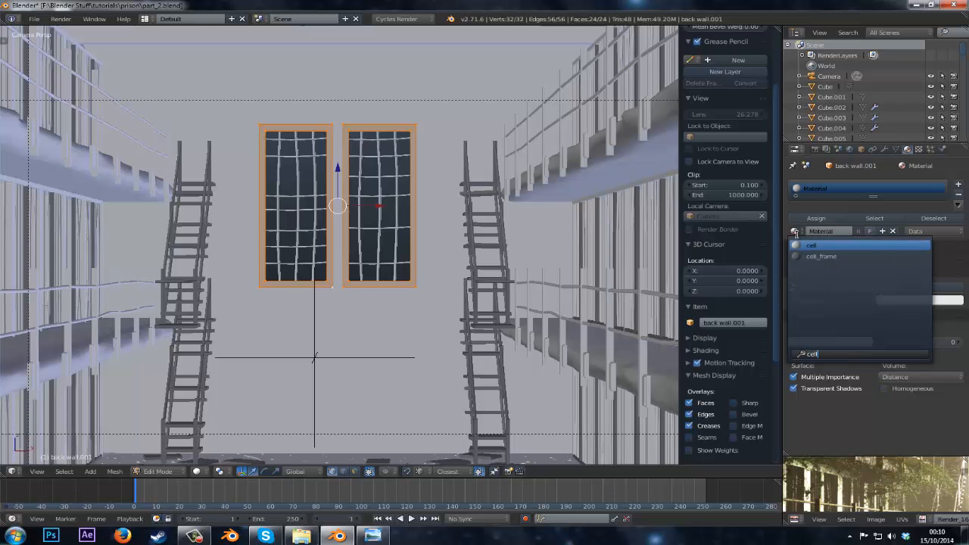
pyautogui.click(821, 256)
pyautogui.press('Tab')
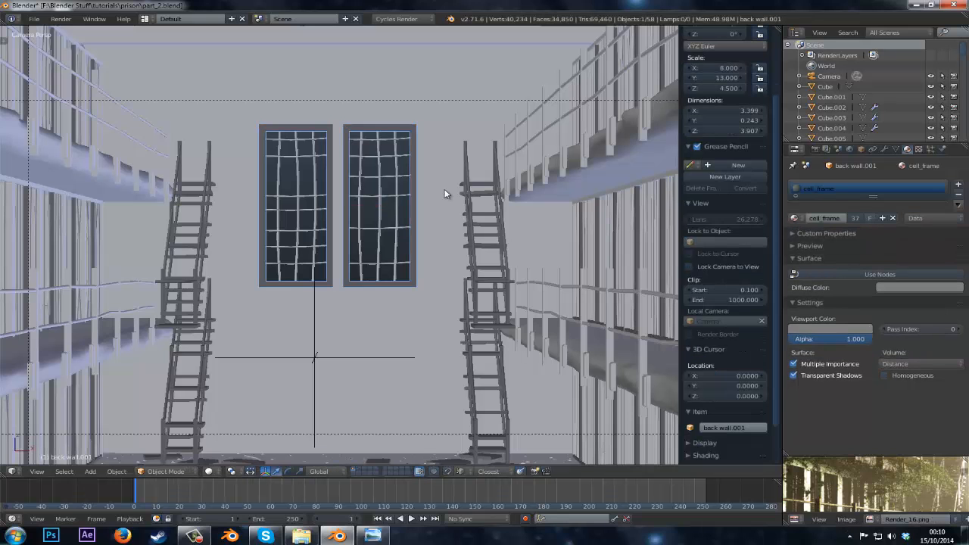
pyautogui.press('a')
pyautogui.scroll(-2, 440, 255)
pyautogui.scroll(-2, 446, 258)
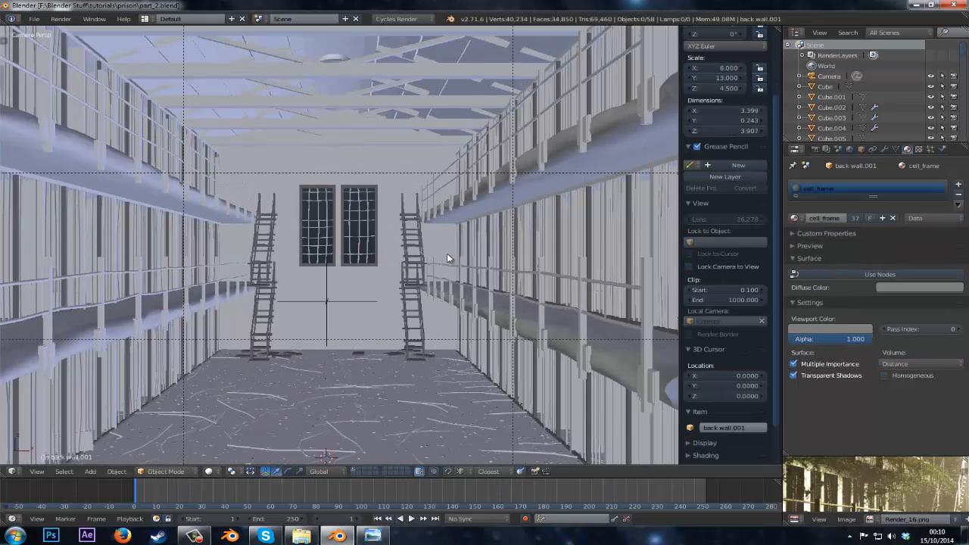
pyautogui.scroll(-3, 449, 216)
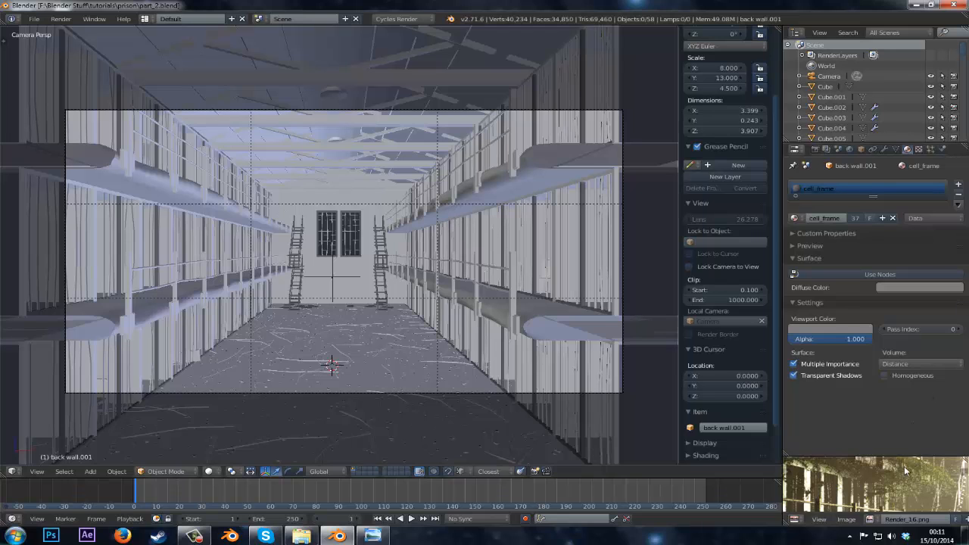
pyautogui.scroll(3, 908, 470)
pyautogui.scroll(2, 908, 470)
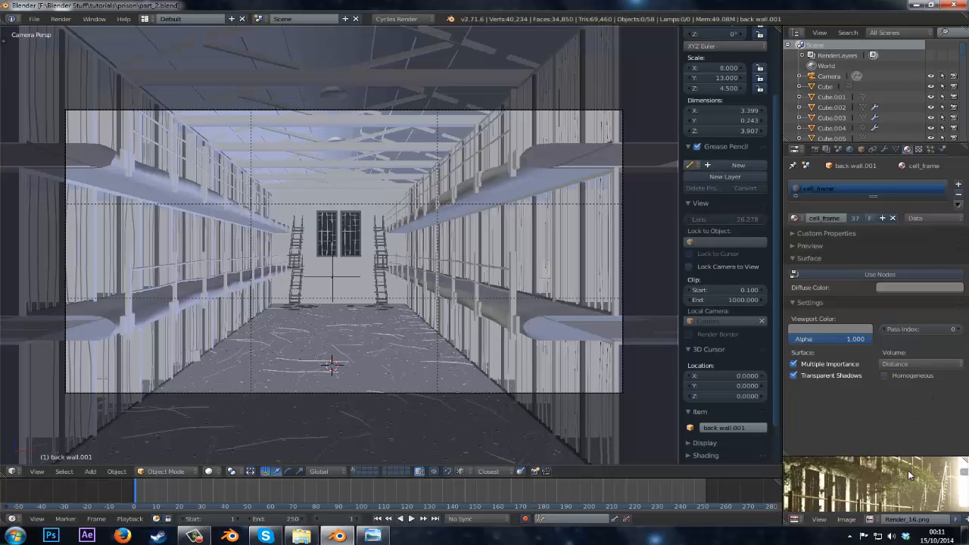